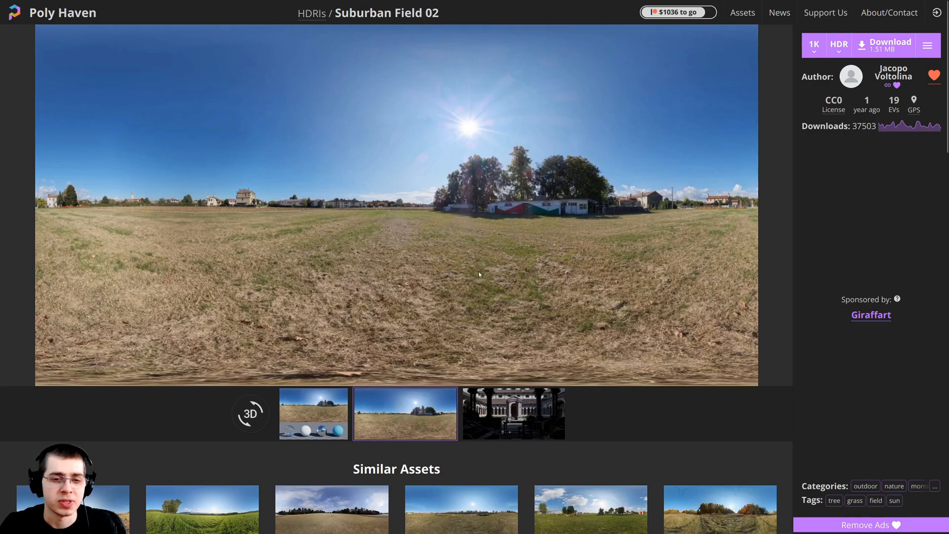
- Look through the resolution and file format options for downloading the Suburban Field 02 HDRI
click(814, 44)
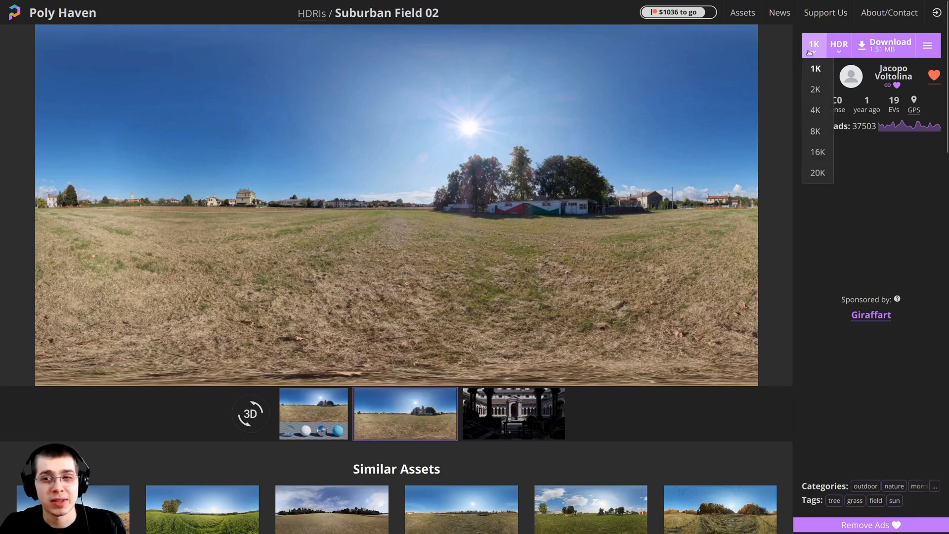
click(844, 45)
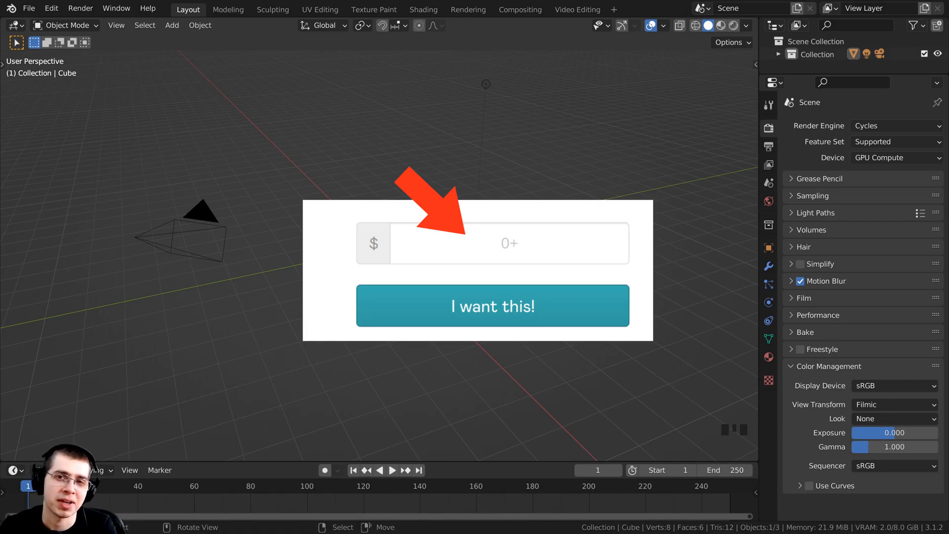
- Delete all default objects from the scene, including the cube, camera and light
shift+middle_drag(561, 173, 567, 173)
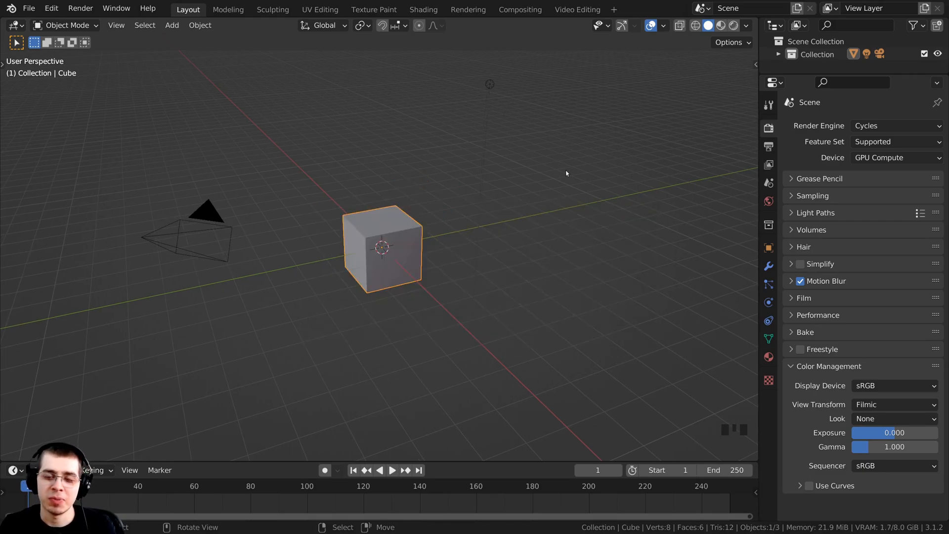
middle_drag(497, 139, 514, 136)
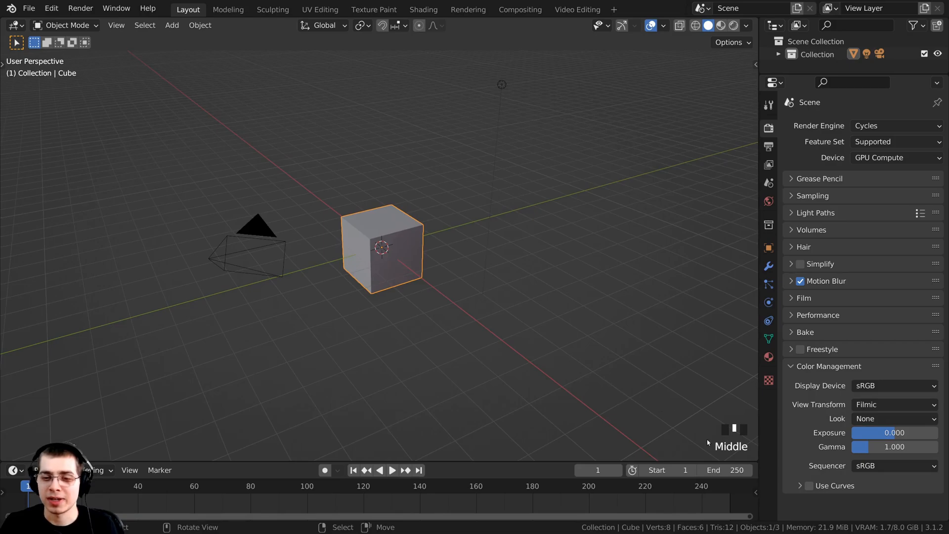
middle_drag(541, 369, 434, 183)
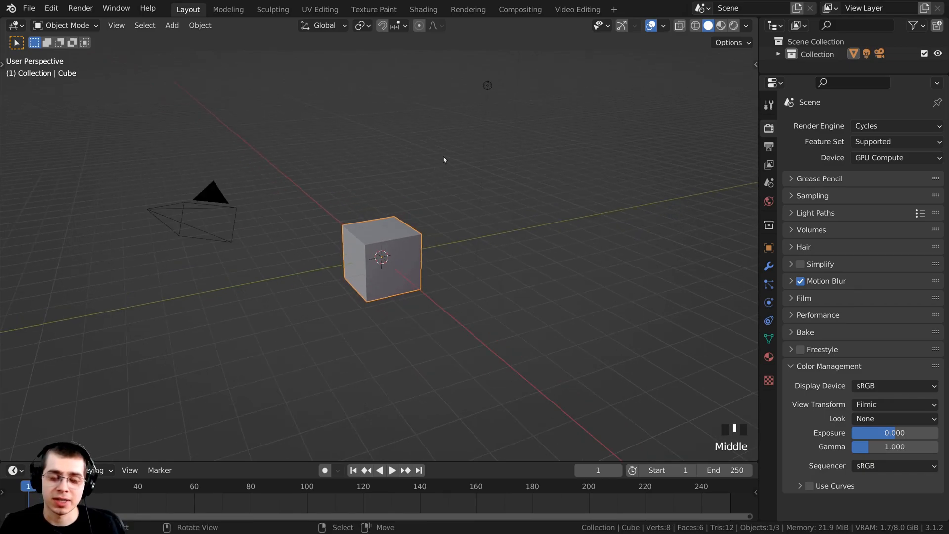
key(alt+a)
key(a)
key(a)
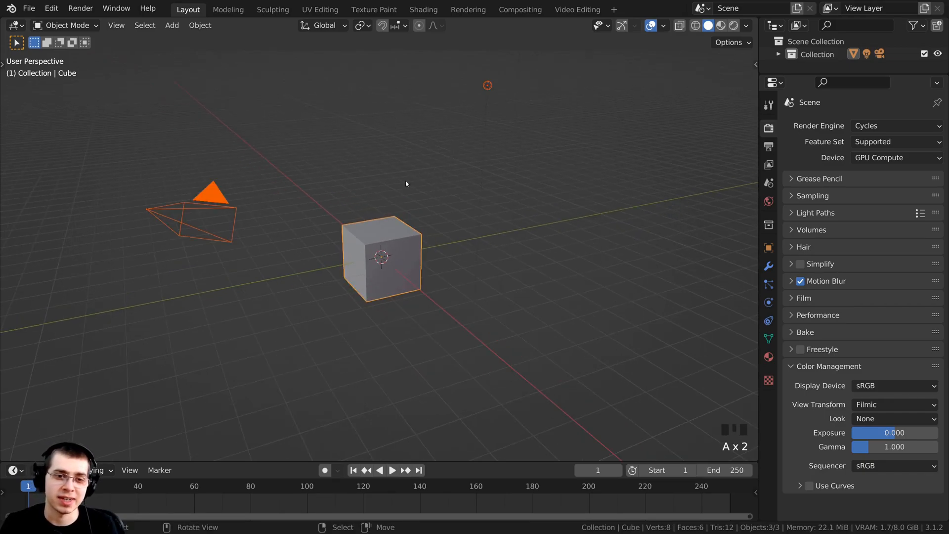
key(x)
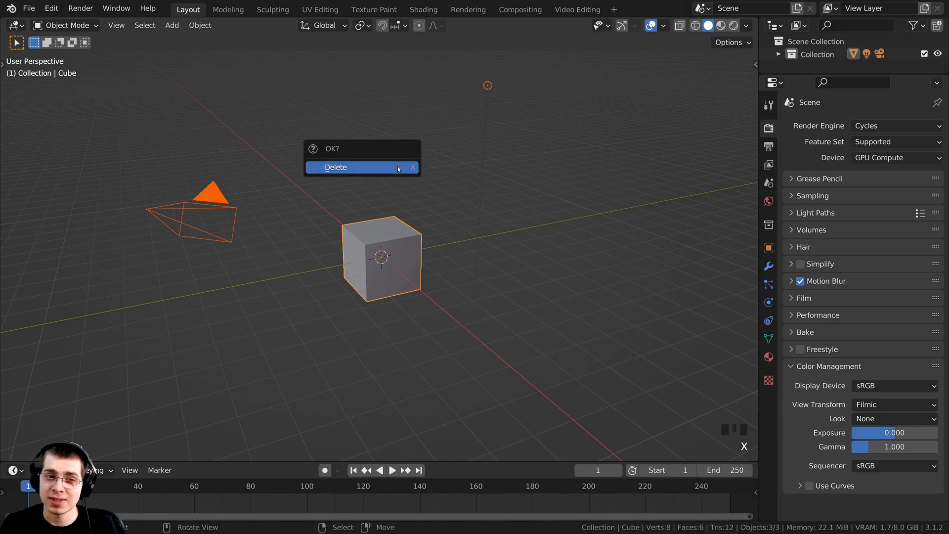
click(340, 168)
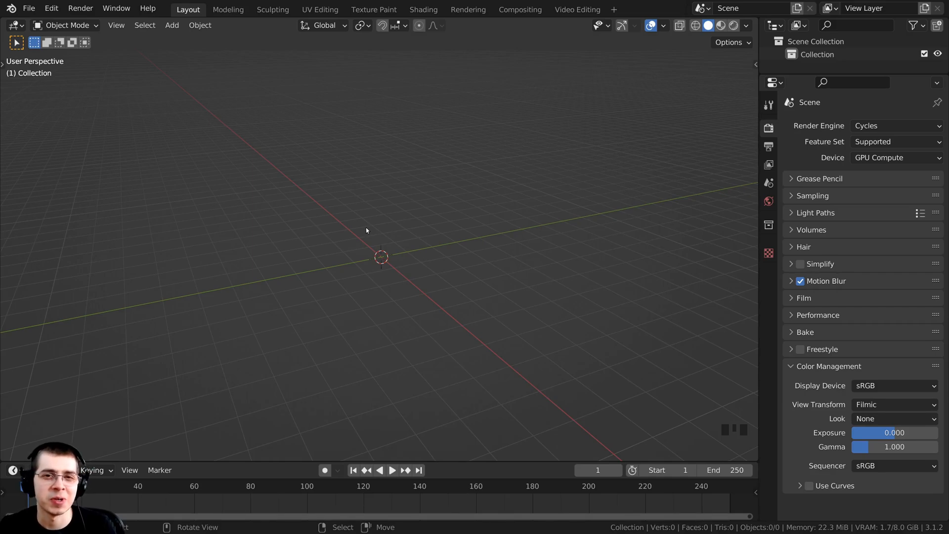
- Save the project as "Mech Robot-Part 1.blend" in the Part 1 folder of the tutorial files
middle_drag(366, 230, 379, 230)
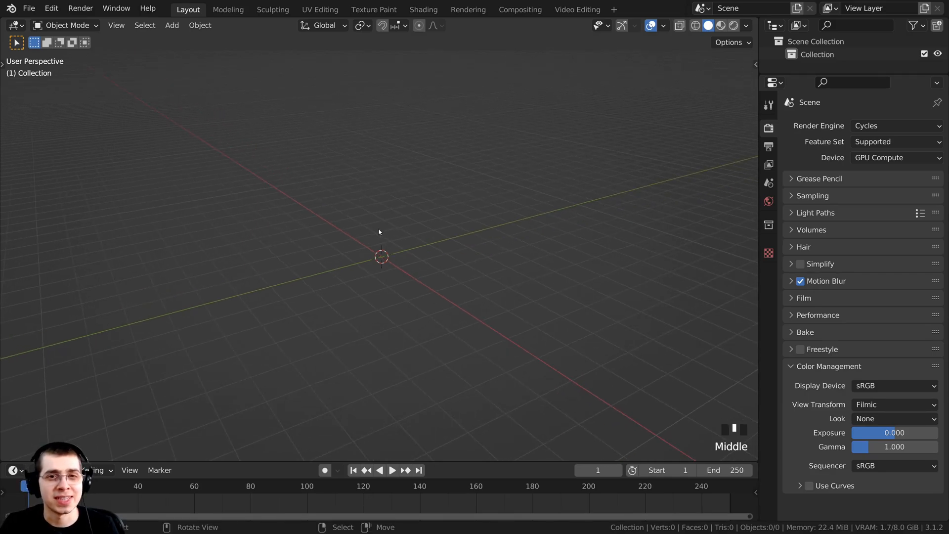
click(29, 9)
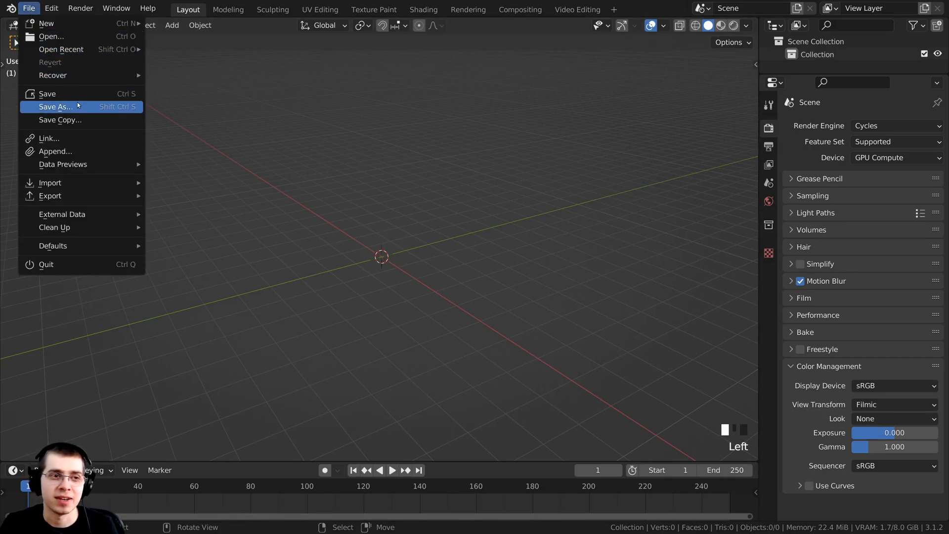
click(56, 106)
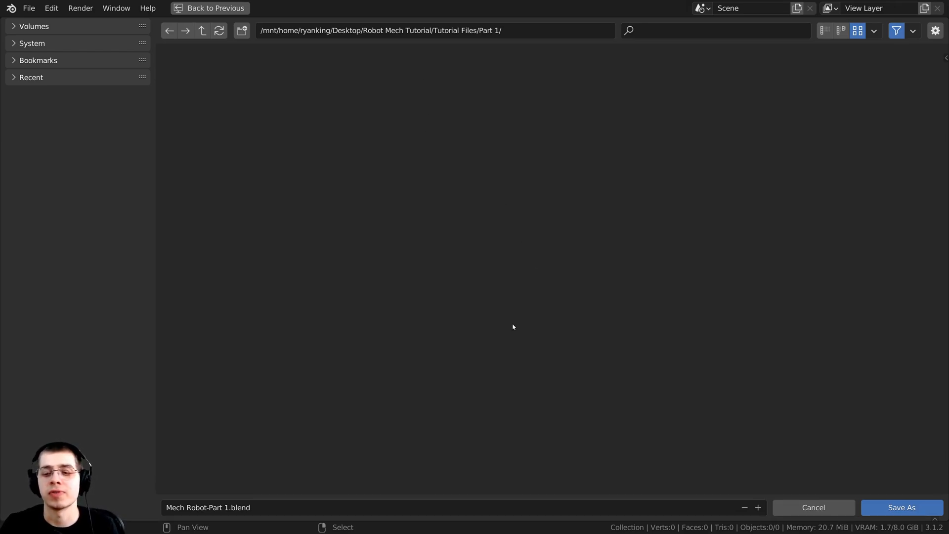
click(894, 508)
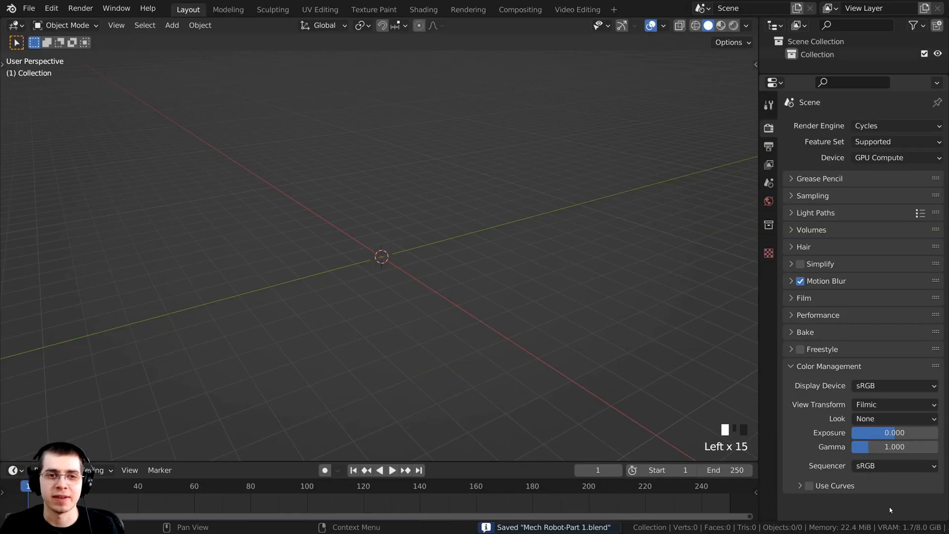
- Add "Robot Mech Front.png" as a background image aligned to the front orthographic view
middle_drag(457, 295, 478, 306)
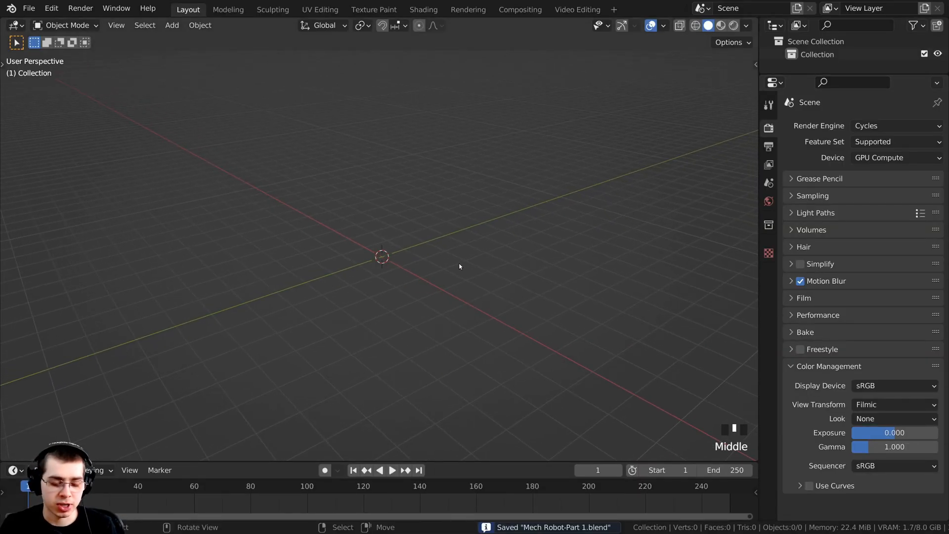
middle_drag(463, 269, 473, 278)
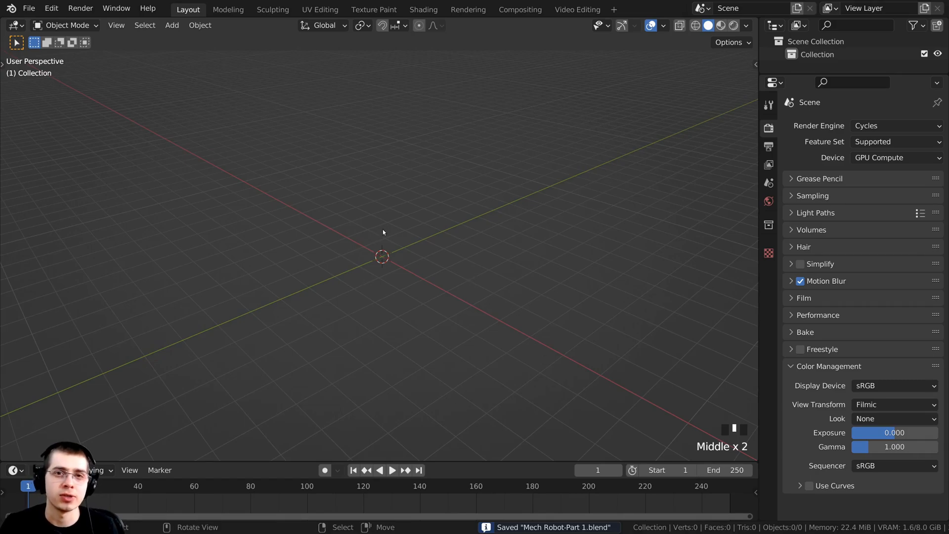
middle_drag(420, 244, 428, 163)
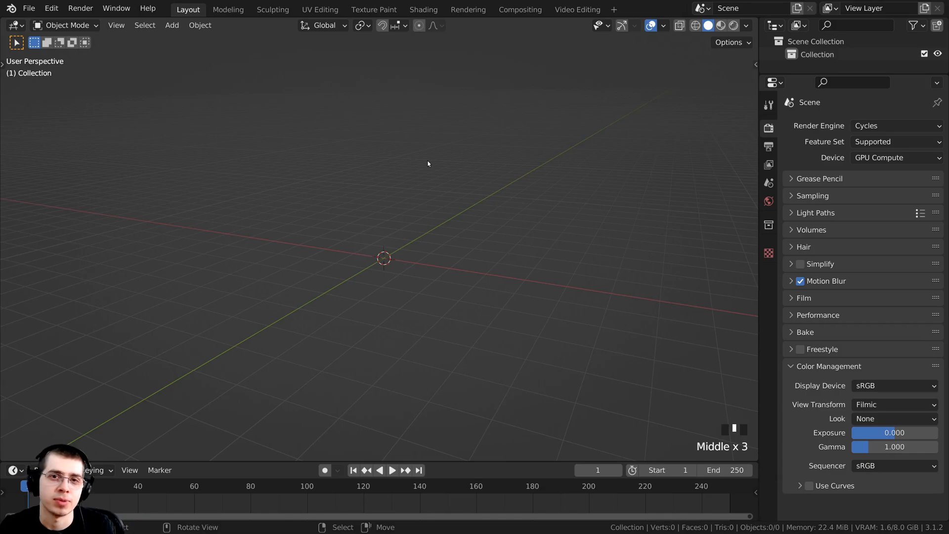
middle_drag(428, 164, 408, 268)
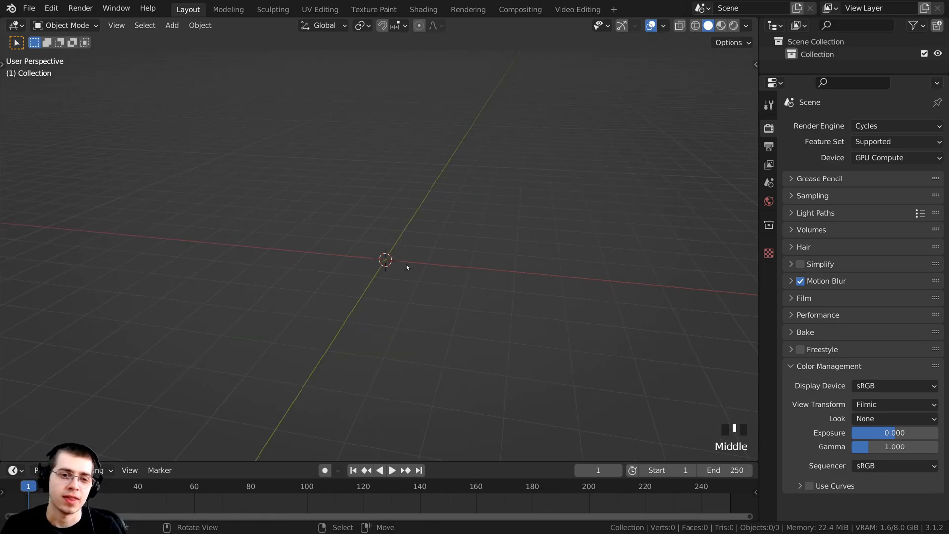
key(KP_1)
shift+middle_drag(373, 282, 376, 283)
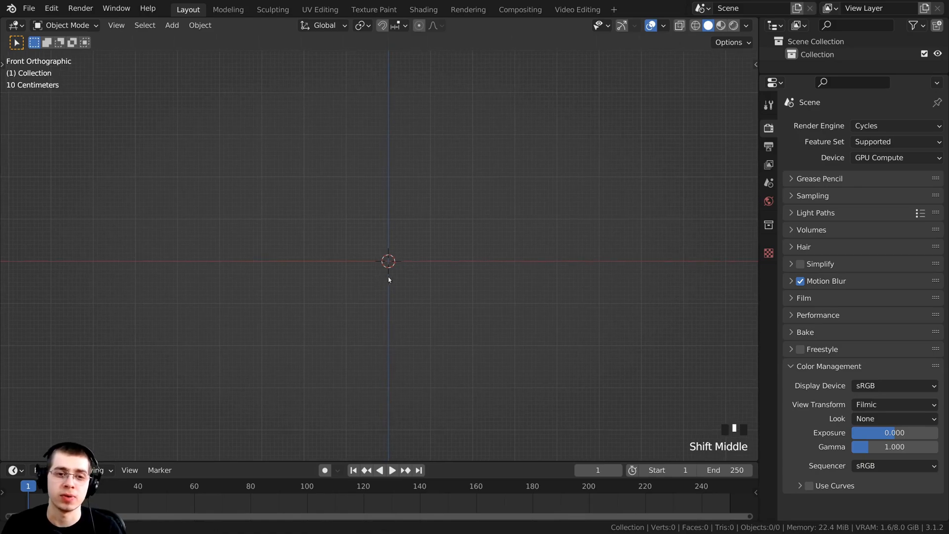
key(shift+a)
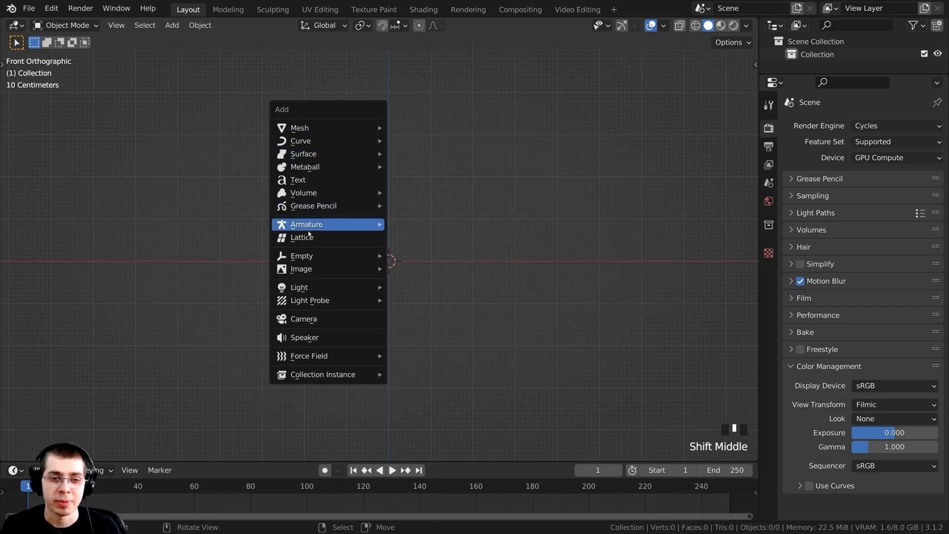
mouse_move(306, 274)
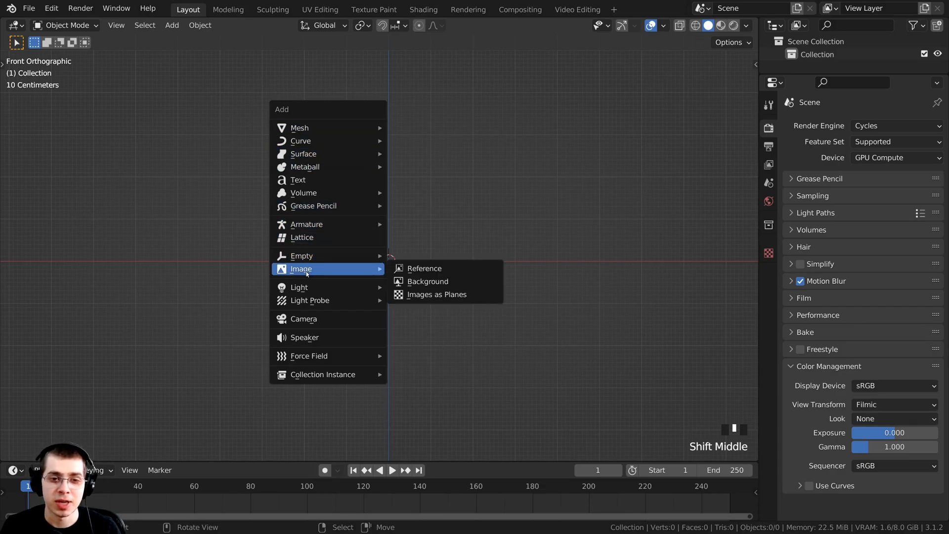
click(428, 282)
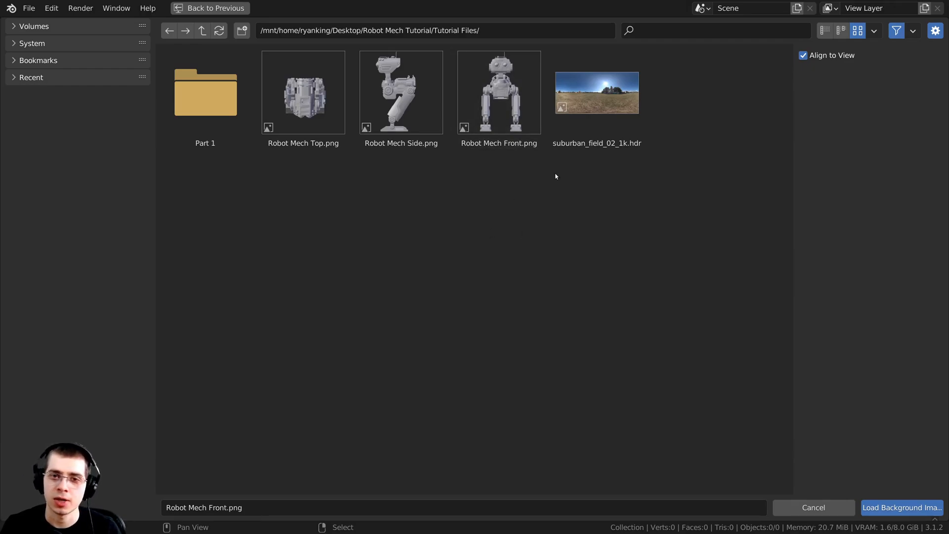
click(501, 147)
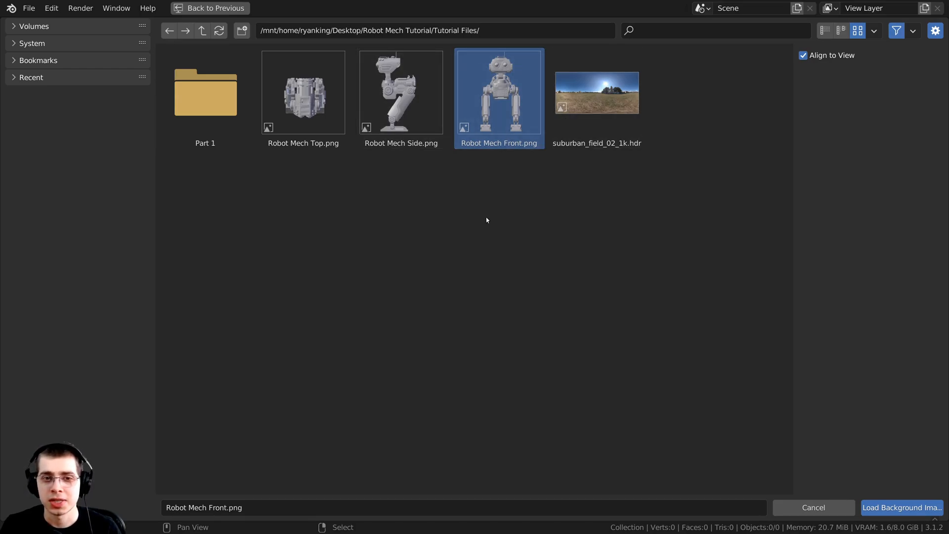
click(895, 509)
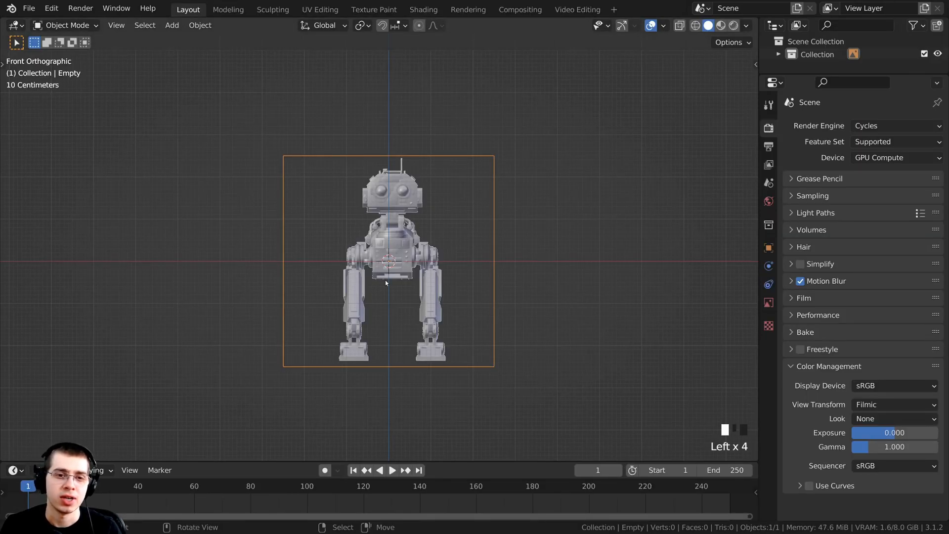
- Move the front background image about -0.08 m along the X axis to centre the robot on the Z axis
scroll(392, 253, up, 2)
scroll(538, 222, down, 1)
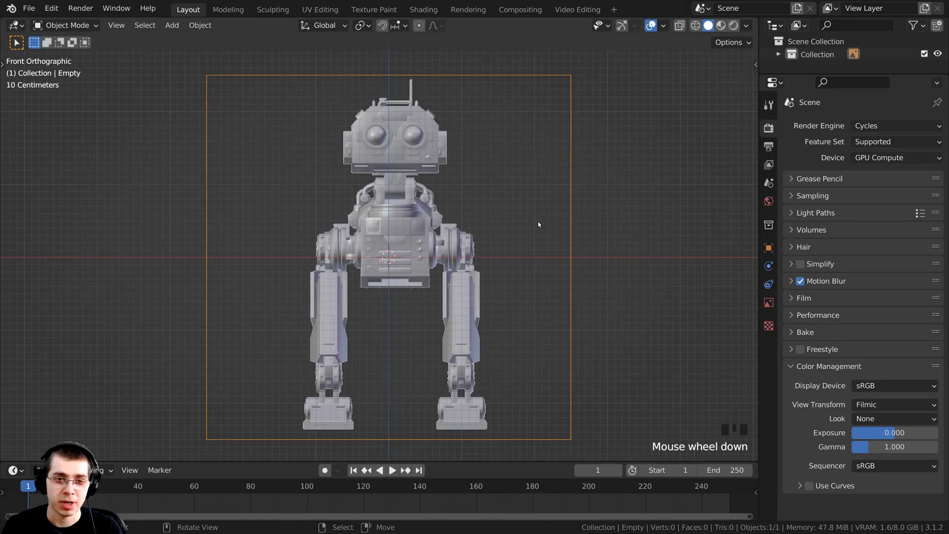
key(g)
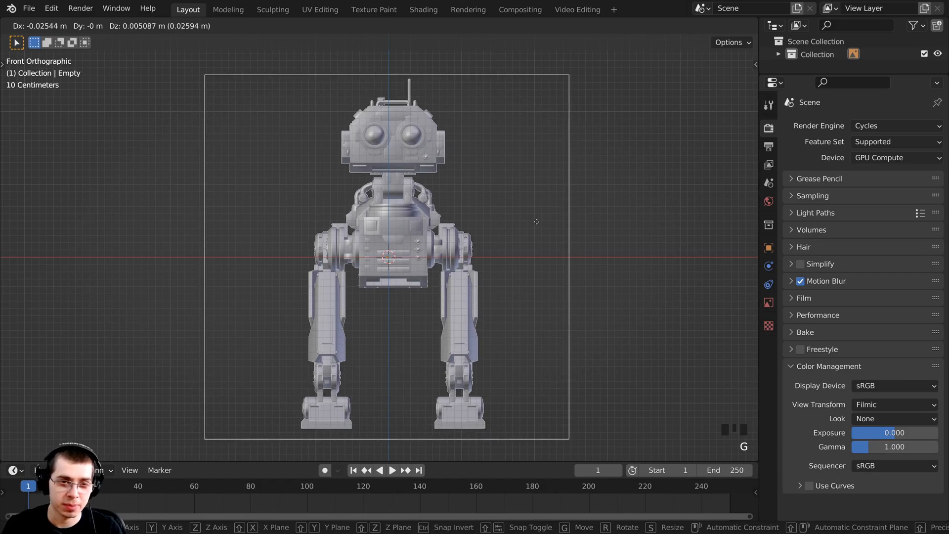
key(x)
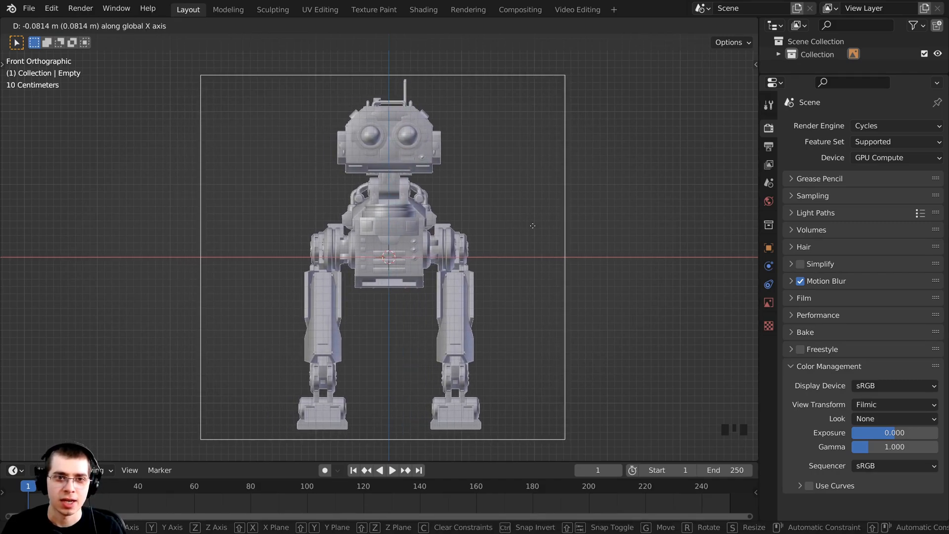
click(532, 227)
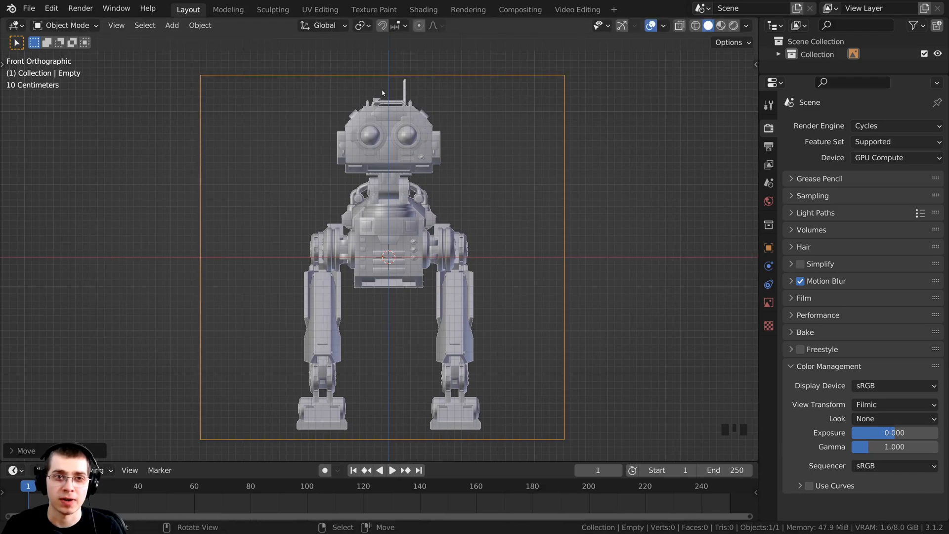
shift+middle_drag(394, 319, 475, 262)
scroll(423, 274, up, 6)
scroll(444, 269, down, 5)
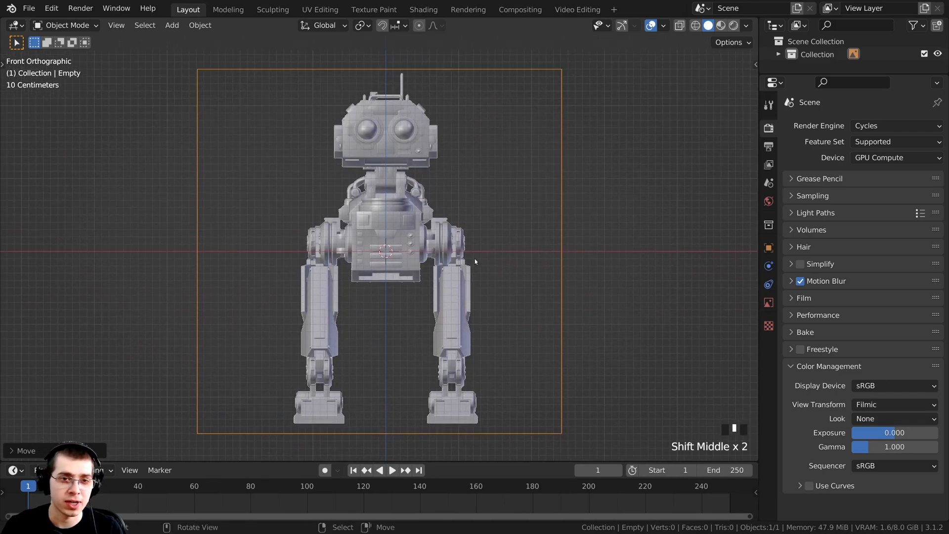
- Add "Robot Mech Side.png" as a background image aligned to the right orthographic view, and compare it with the front view
key(KP_3)
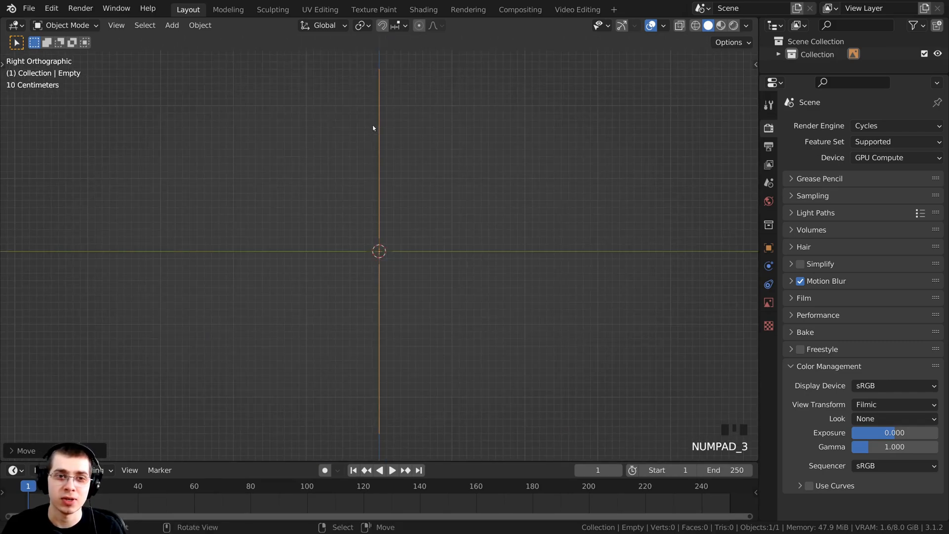
key(shift+a)
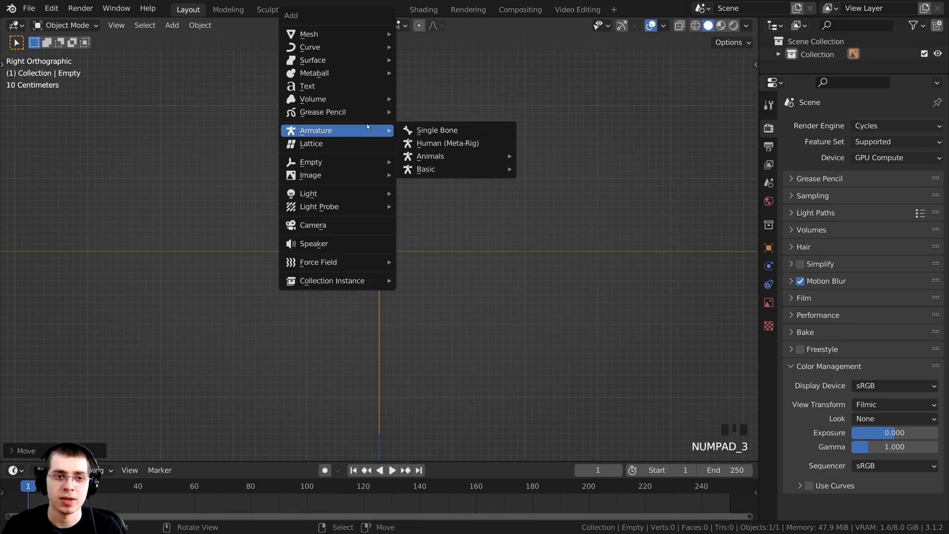
mouse_move(333, 177)
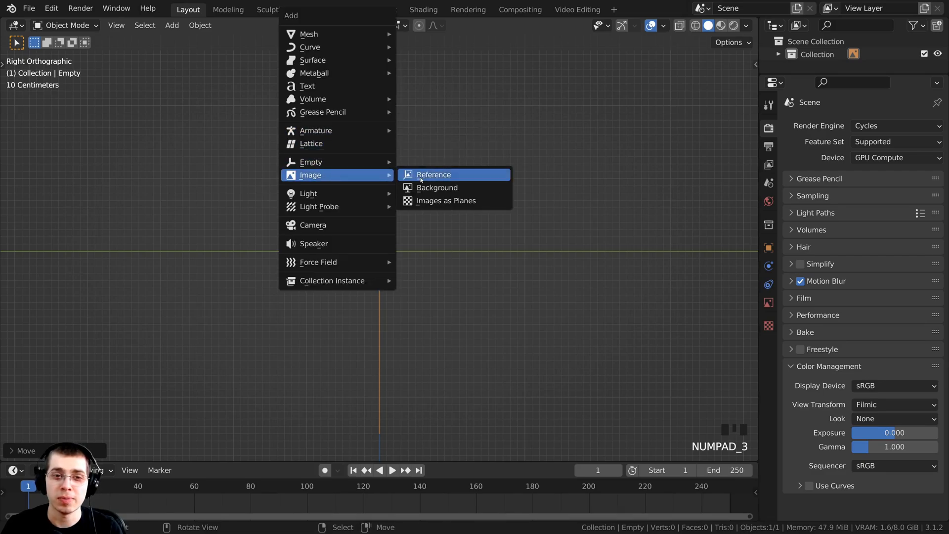
click(445, 190)
click(378, 126)
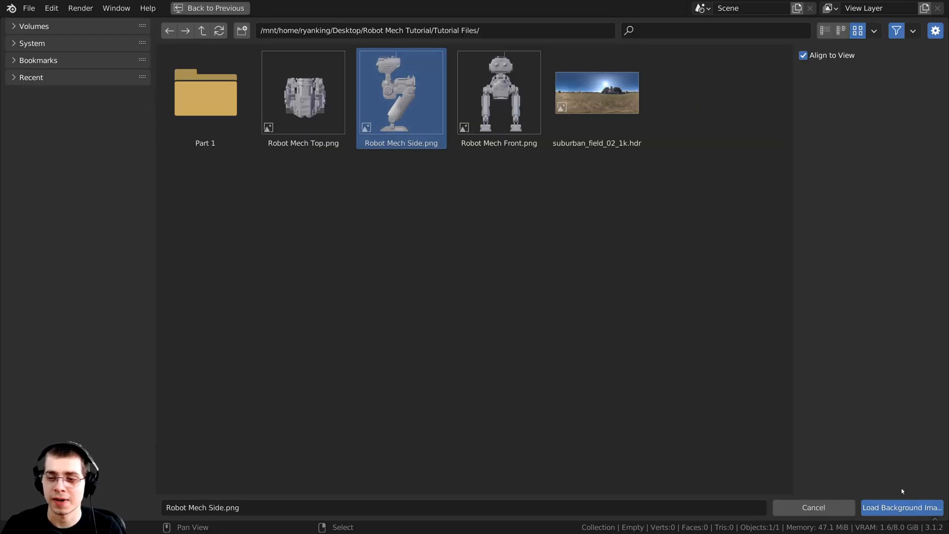
click(901, 508)
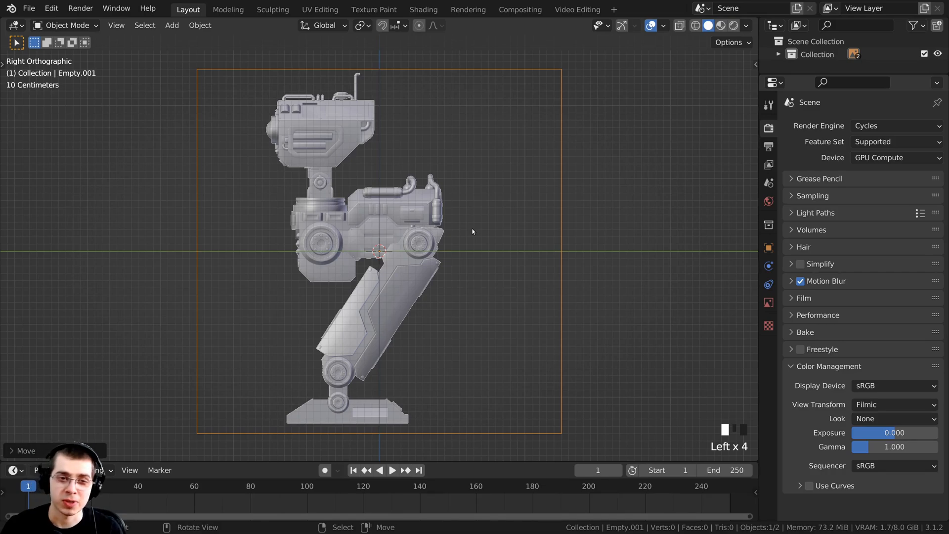
key(KP_1)
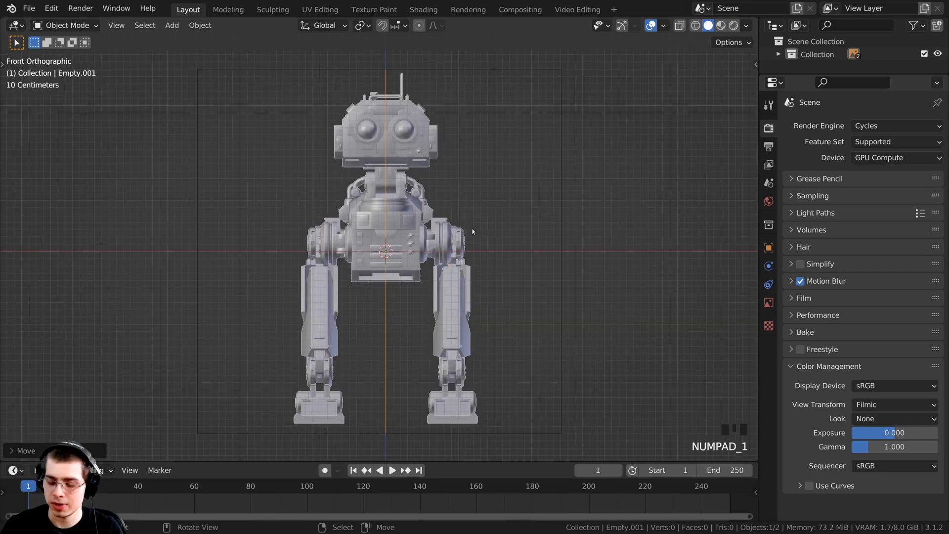
key(KP_3)
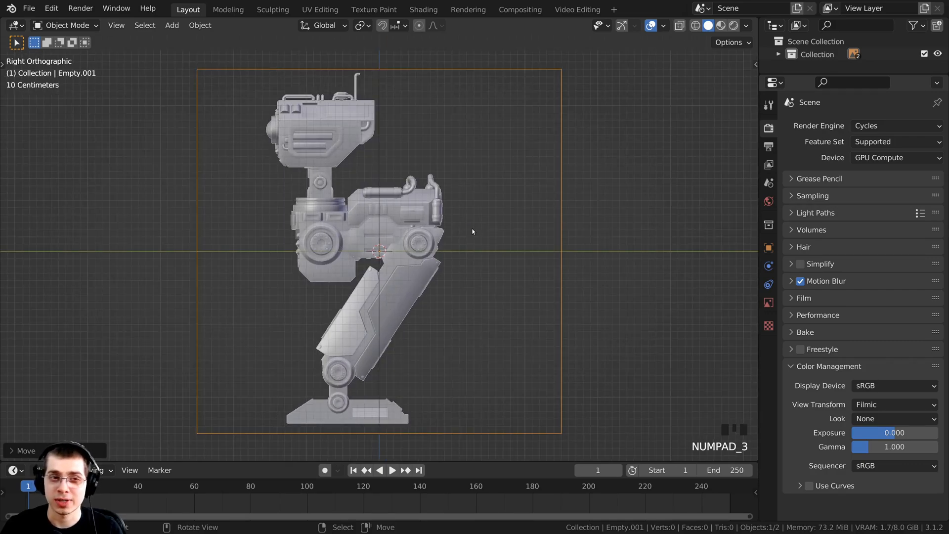
- Add "Robot Mech Top.png" as a background image aligned to the top orthographic view
key(KP_7)
scroll(473, 228, up, 1)
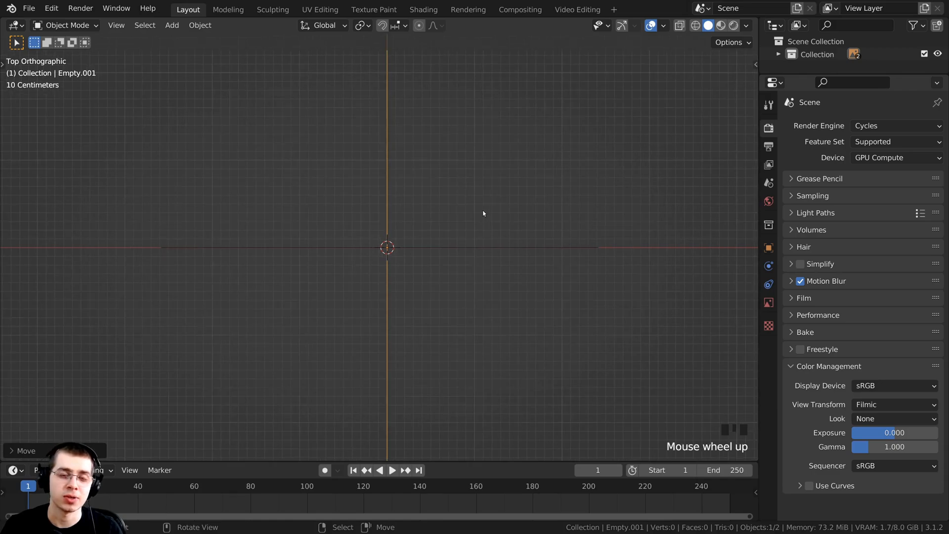
key(shift+a)
mouse_move(377, 158)
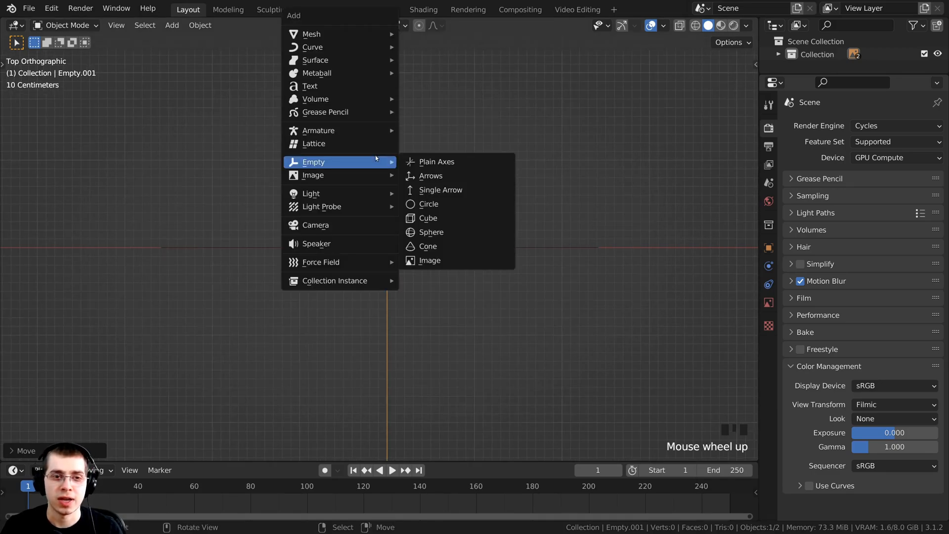
mouse_move(347, 173)
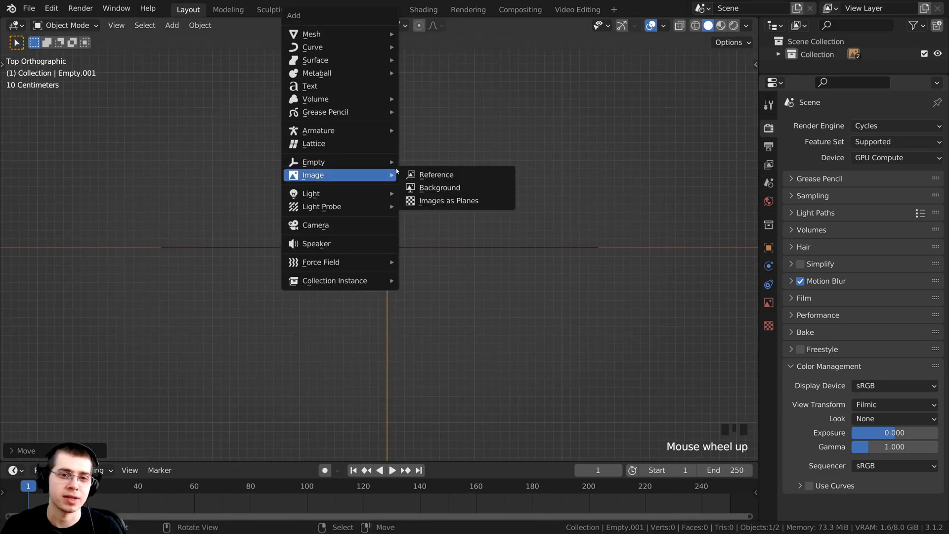
click(437, 189)
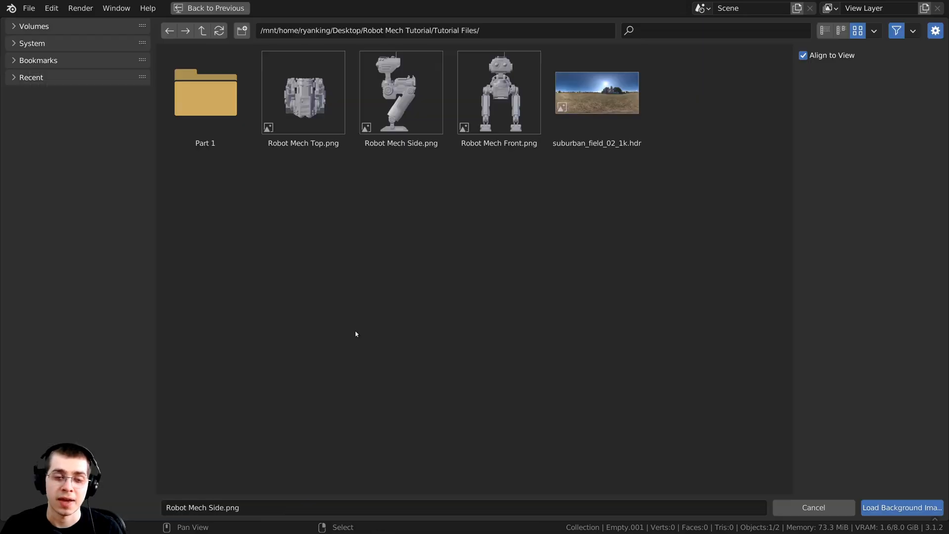
click(299, 106)
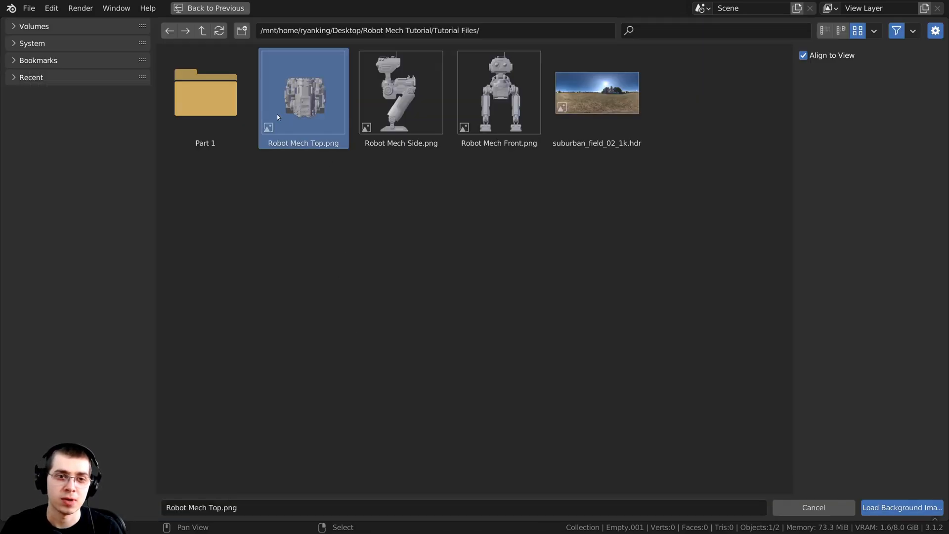
click(911, 513)
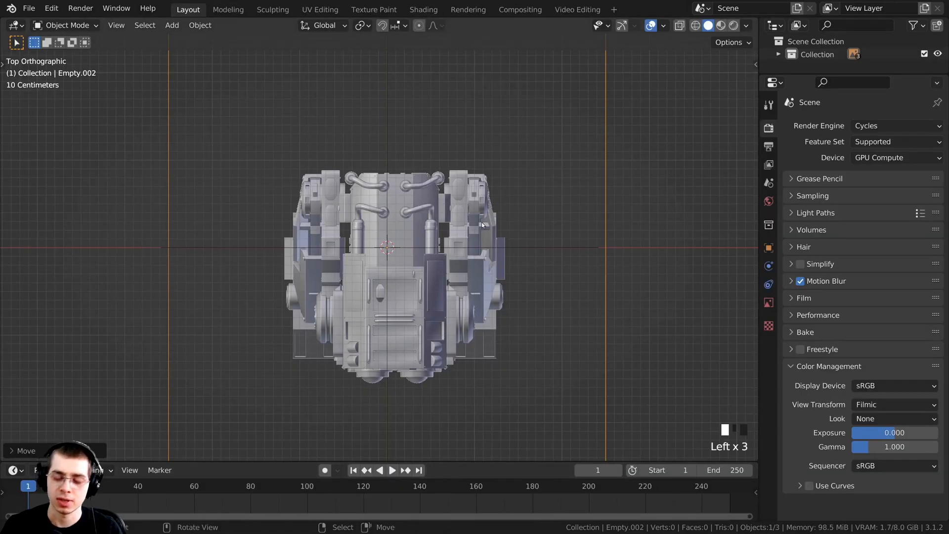
- Compare the background images in the front, right and top orthographic views, and check whether they show from perspective angles
key(KP_1)
key(KP_3)
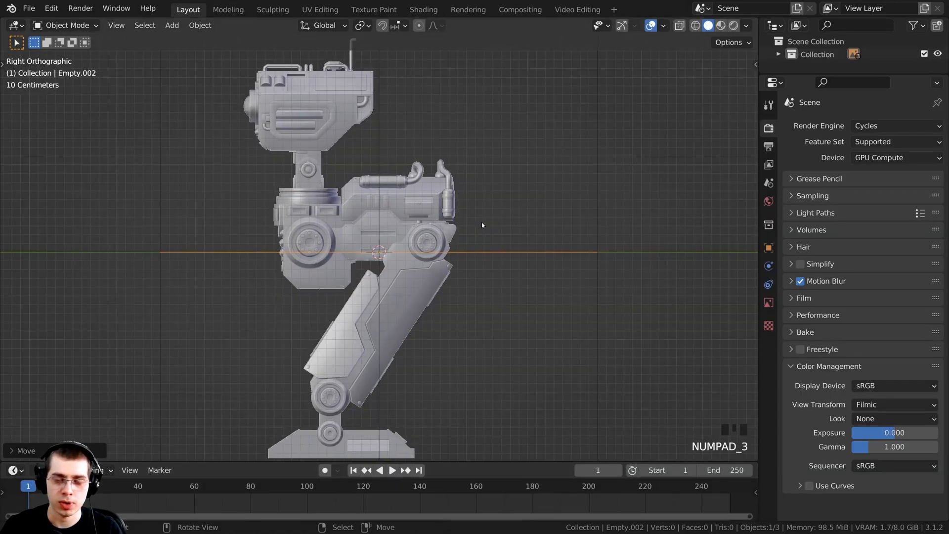
key(KP_7)
key(KP_1)
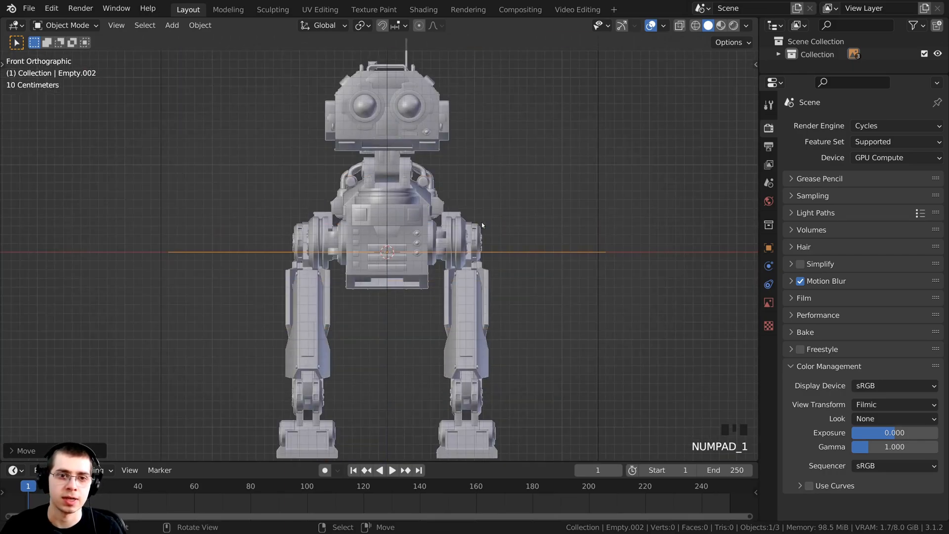
key(KP_3)
key(KP_7)
scroll(479, 249, down, 2)
middle_drag(479, 249, 471, 230)
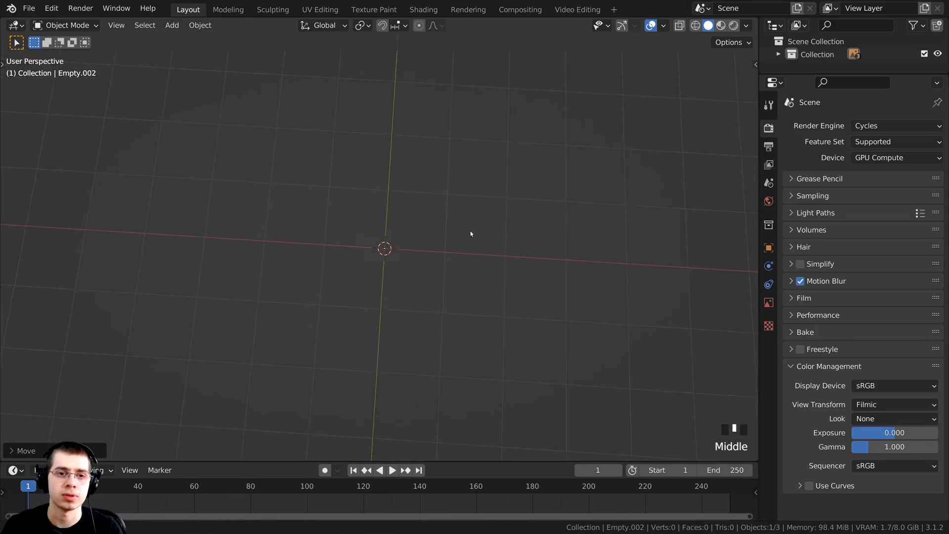
key(KP_7)
middle_drag(510, 295, 469, 225)
scroll(405, 218, down, 3)
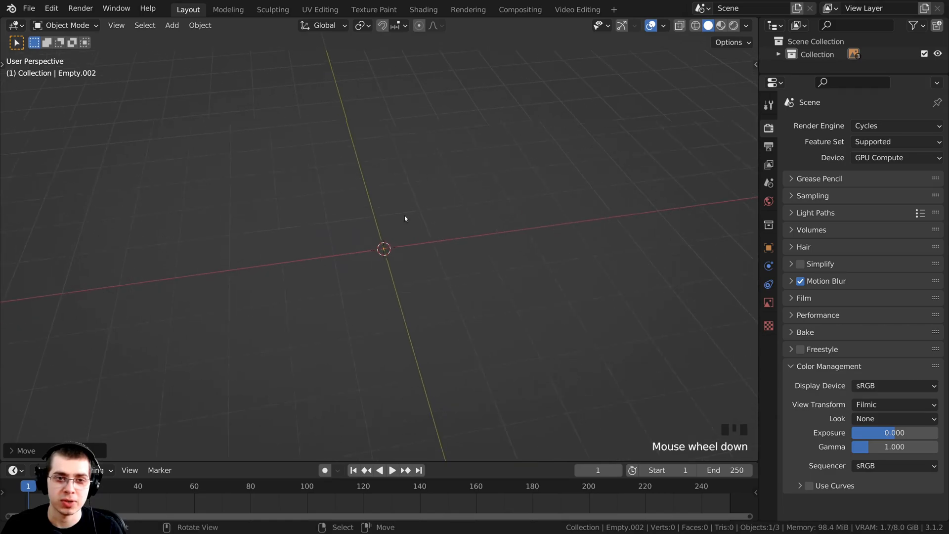
middle_drag(380, 280, 367, 229)
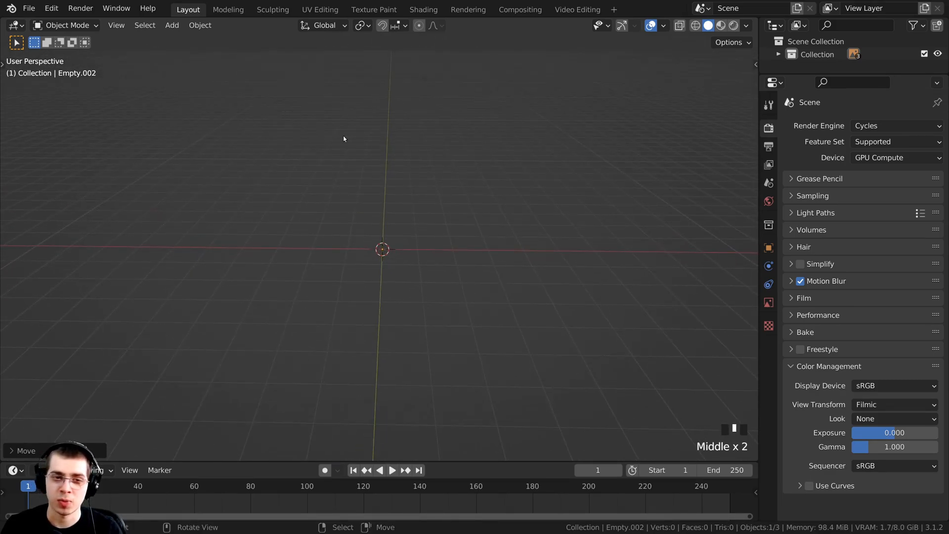
middle_drag(476, 143, 445, 251)
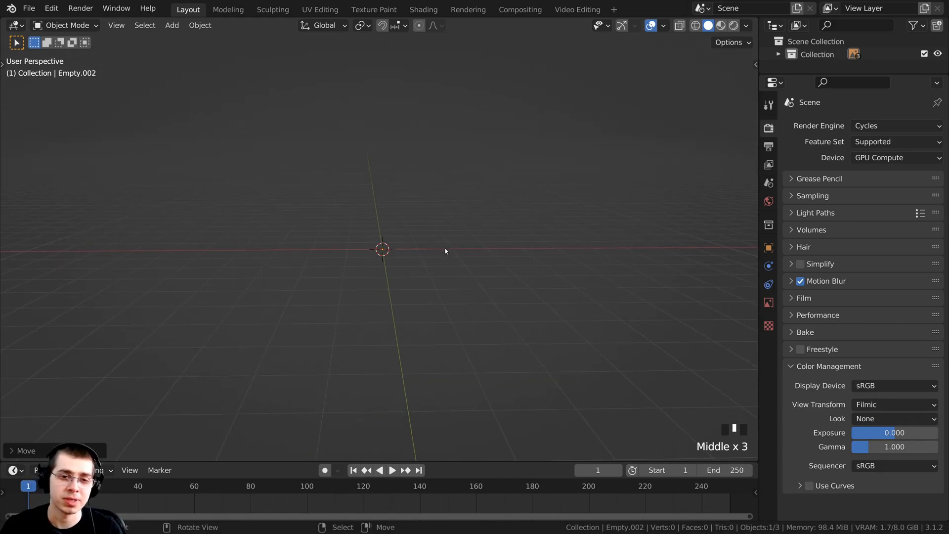
- Inspect the three image planes together in orthographic projection from several angles, and review the right, top and front views
key(KP_1)
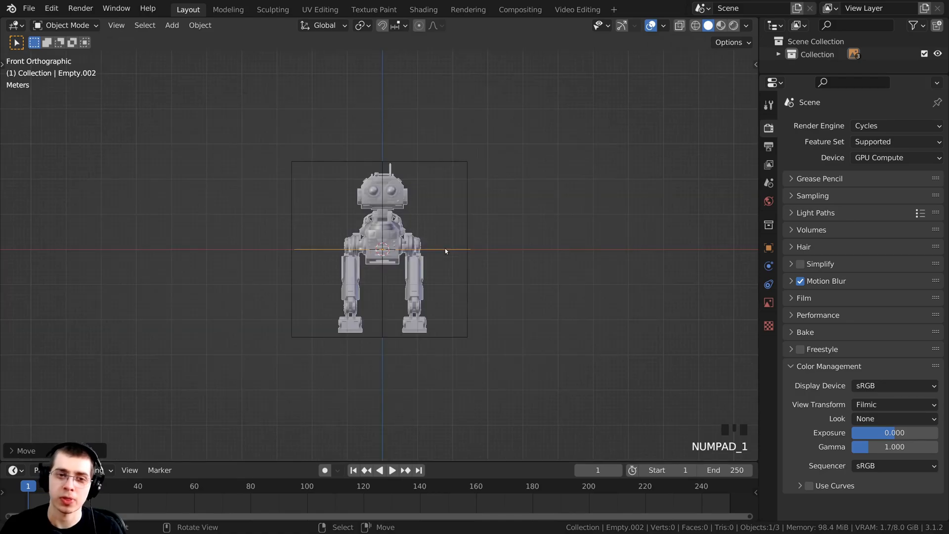
key(KP_3)
middle_drag(445, 251, 457, 288)
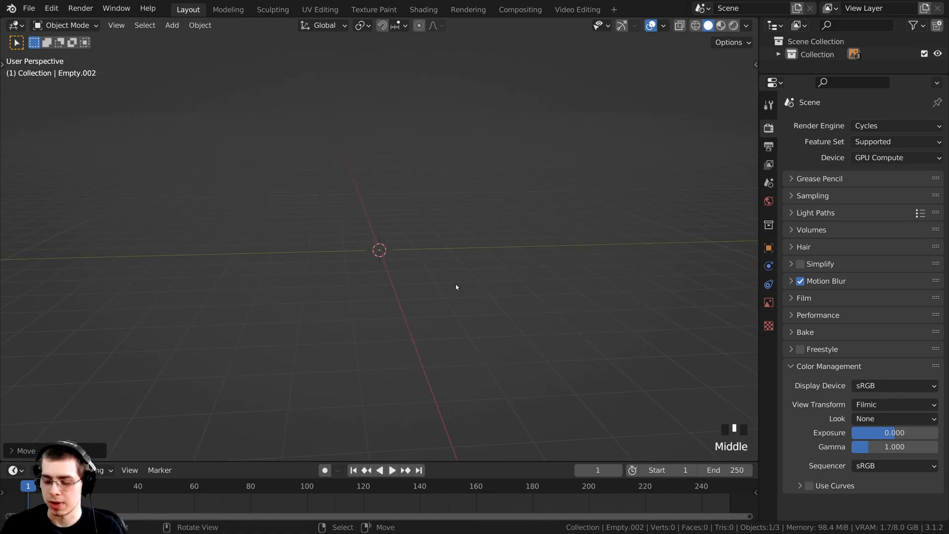
key(KP_5)
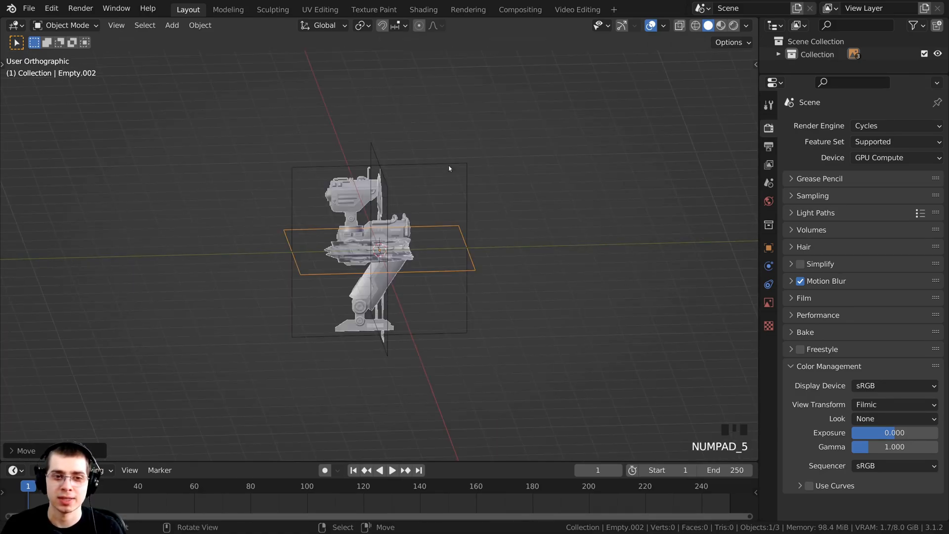
middle_drag(449, 168, 485, 212)
scroll(483, 188, up, 2)
middle_drag(481, 165, 488, 254)
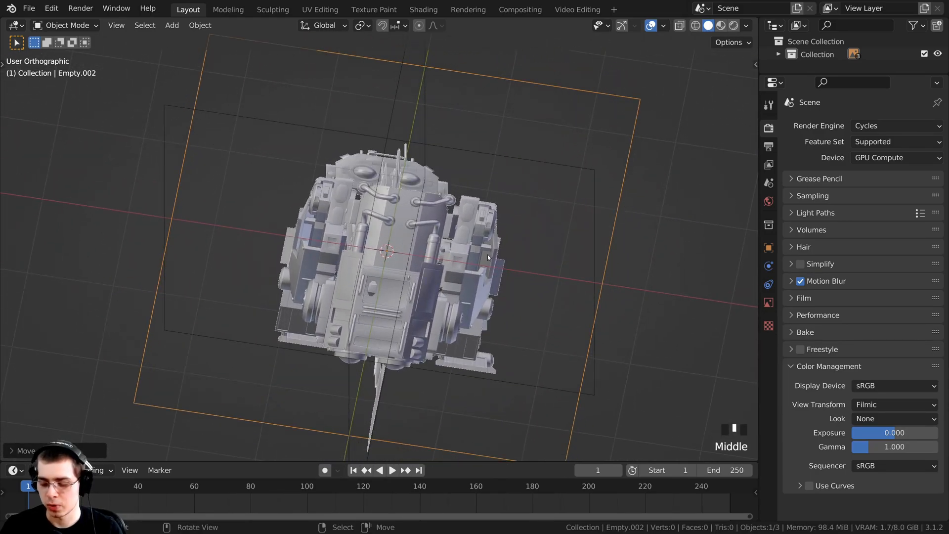
key(KP_1)
key(KP_3)
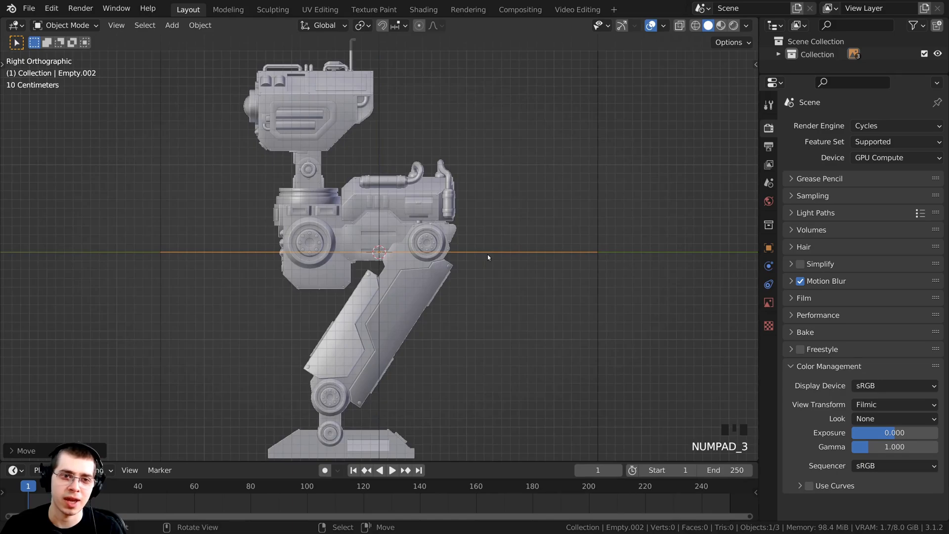
key(KP_7)
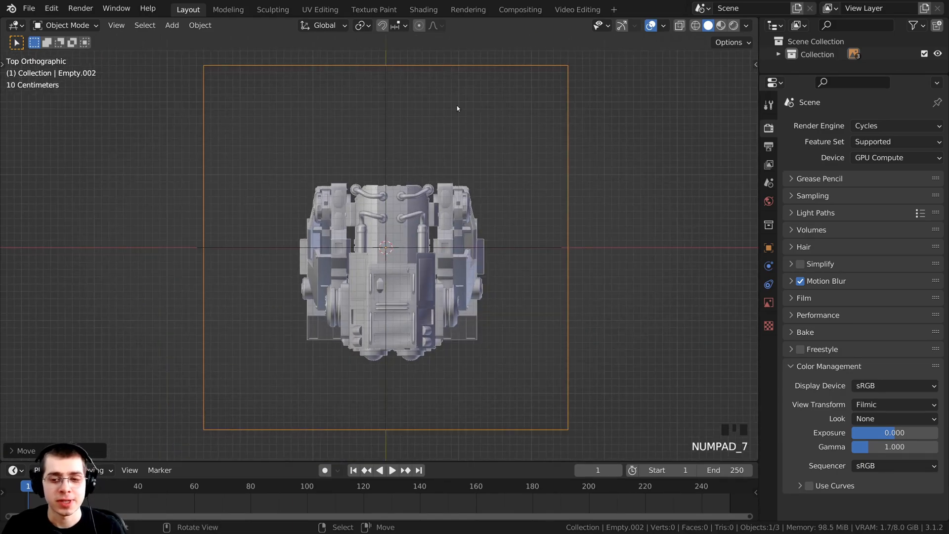
key(KP_1)
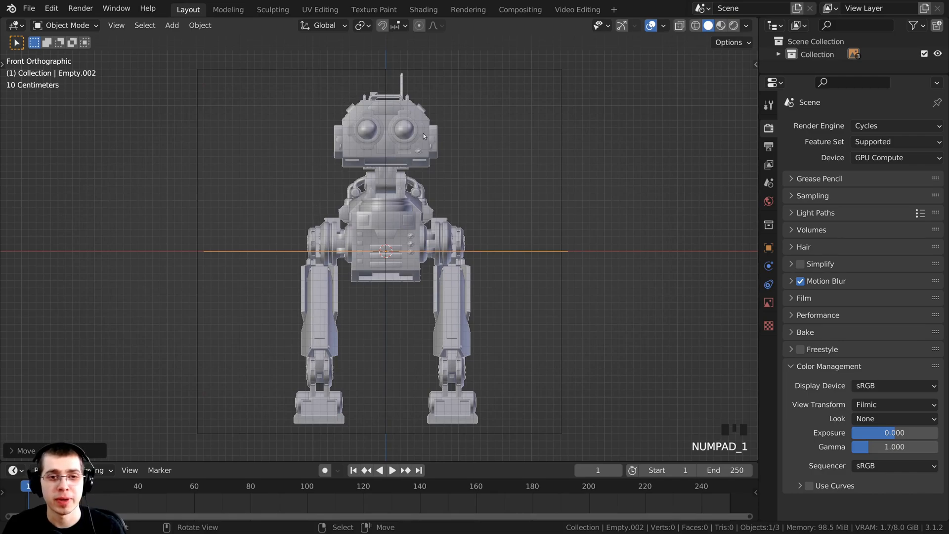
- Snap the 3D cursor to the world origin
shift+middle_drag(556, 182, 555, 182)
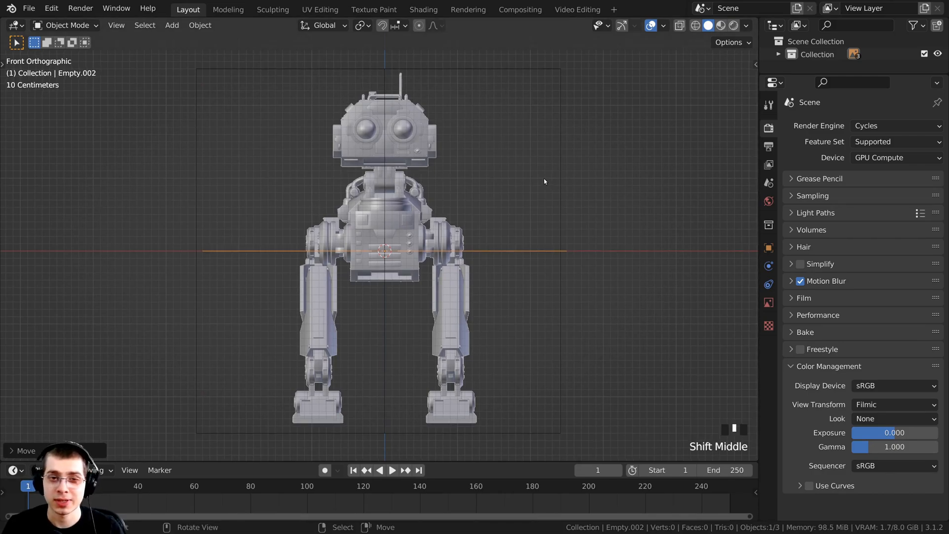
key(shift+s)
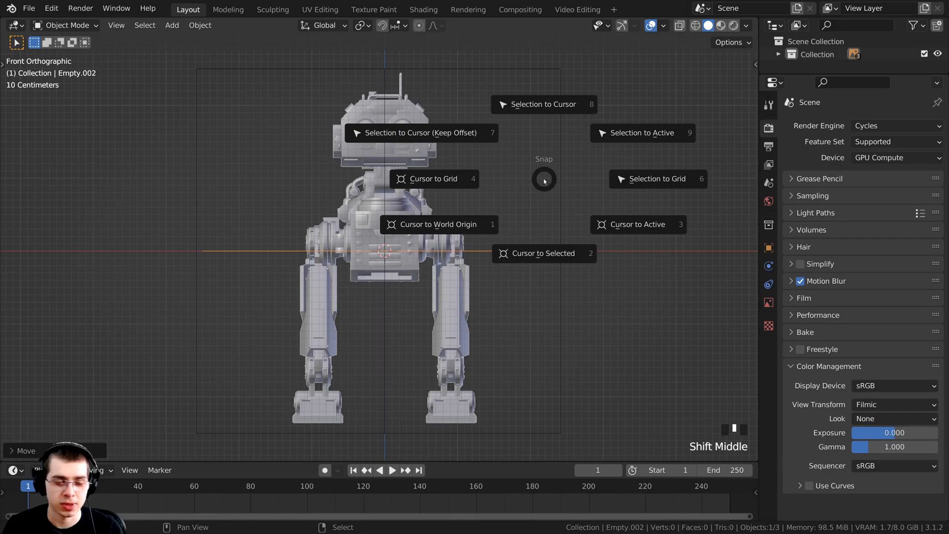
click(443, 227)
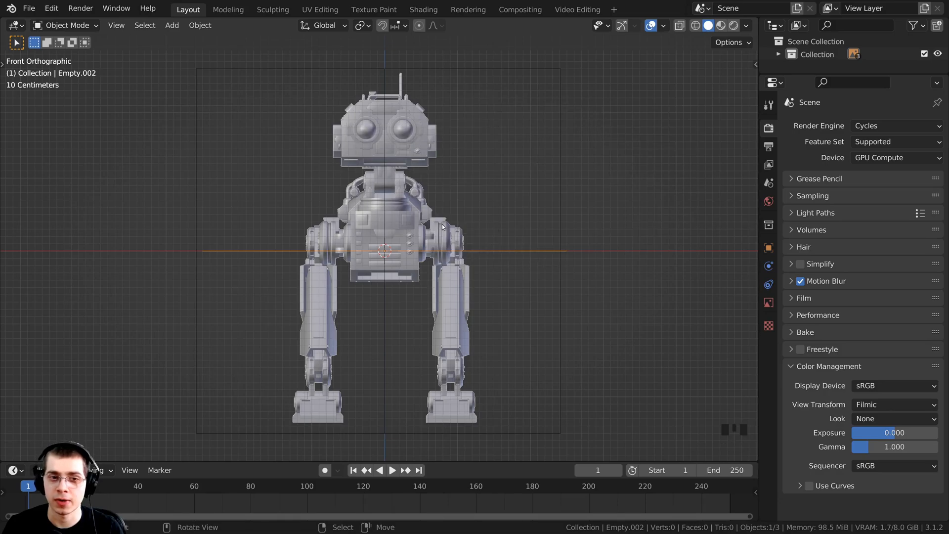
- Place the 3D cursor at several spots away from the robot and reset it to the world origin
click(516, 146)
click(609, 174)
click(612, 90)
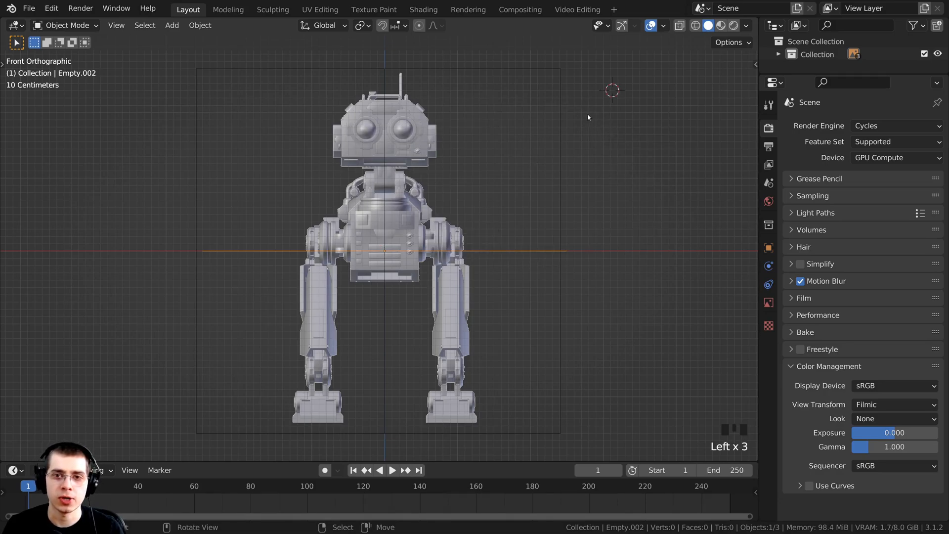
key(shift+s)
click(455, 170)
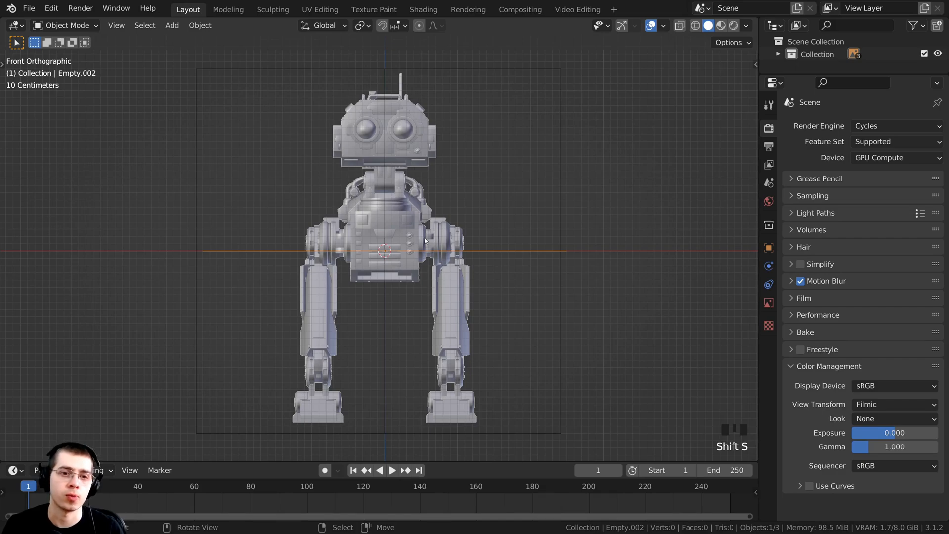
- Add a cube at the world origin and move it up about 1.6 m along the Z axis over the robot's head
key(shift+a)
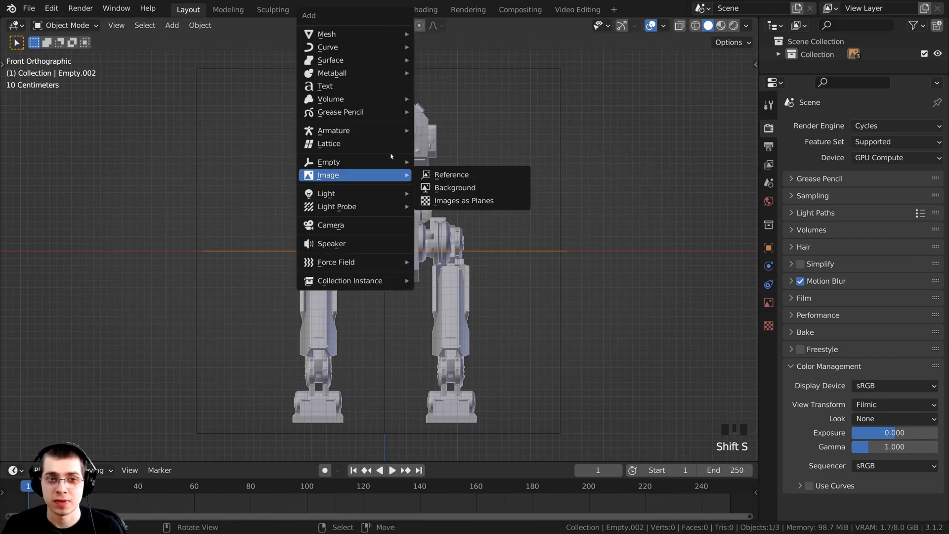
mouse_move(359, 35)
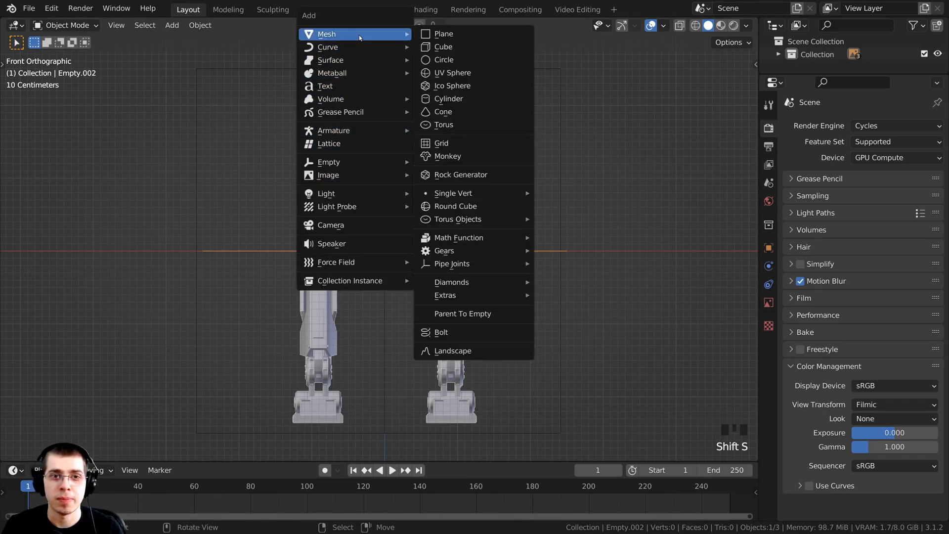
click(458, 47)
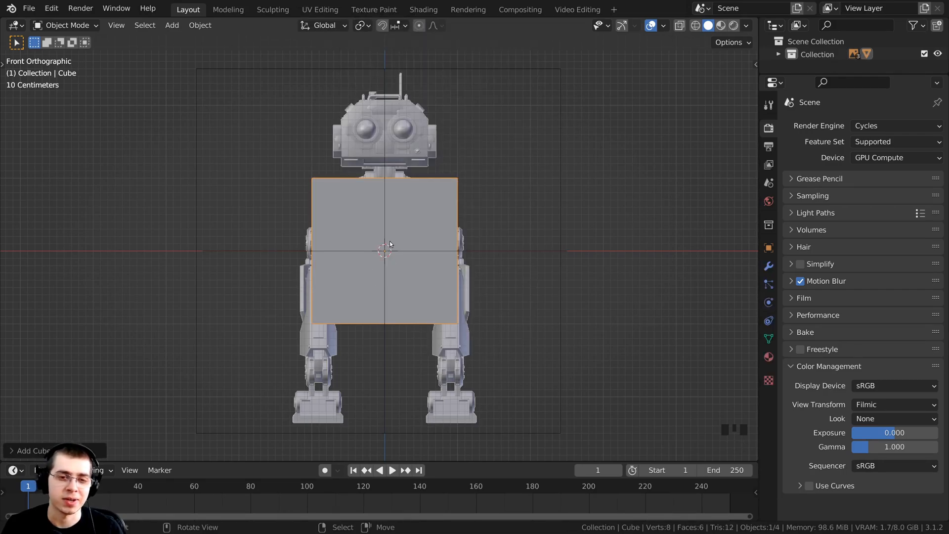
shift+middle_drag(404, 106, 397, 130)
key(g)
key(z)
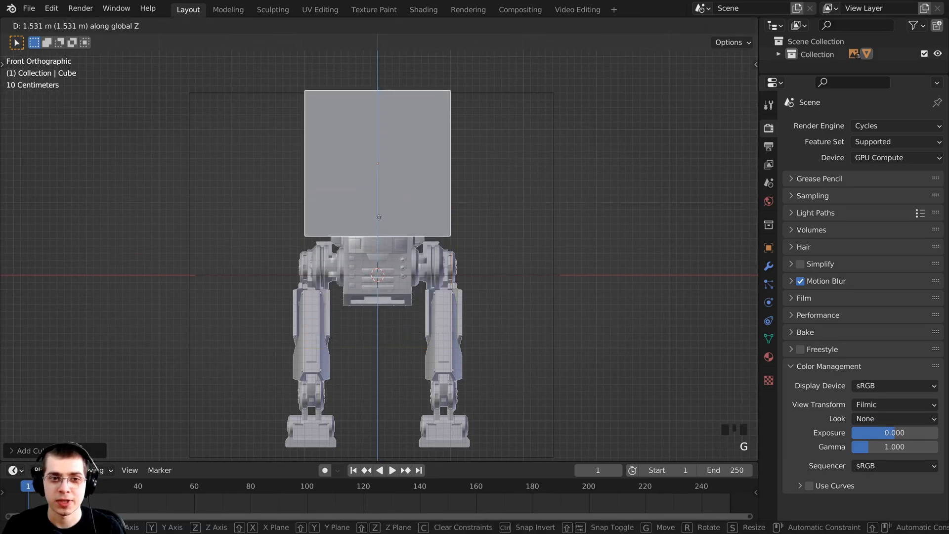
click(379, 214)
scroll(573, 217, up, 1)
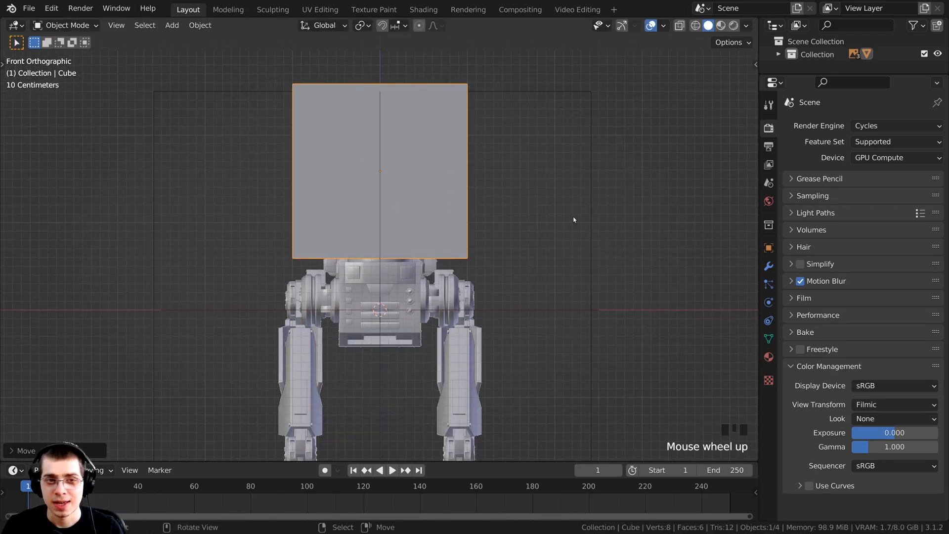
- Put the cube in Edit Mode and set the viewport shading to Wireframe
key(Tab)
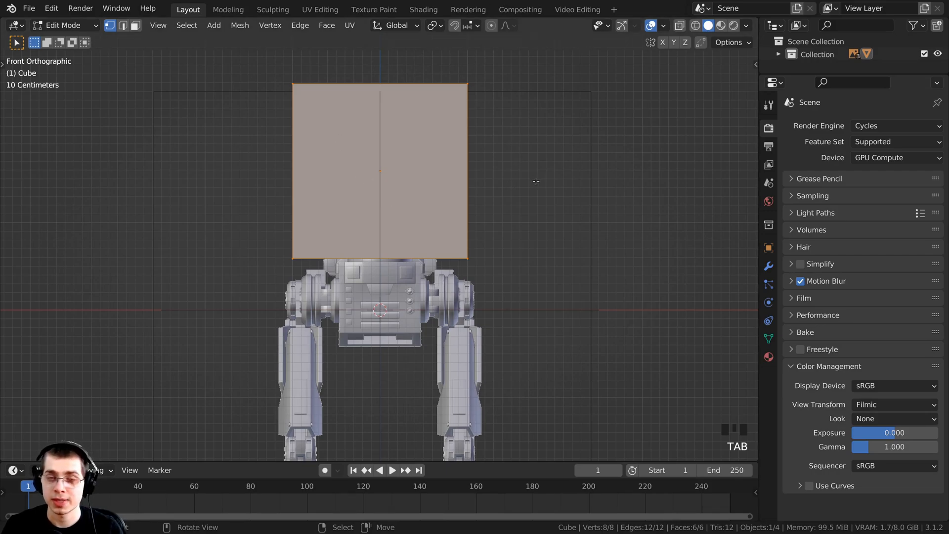
key(z)
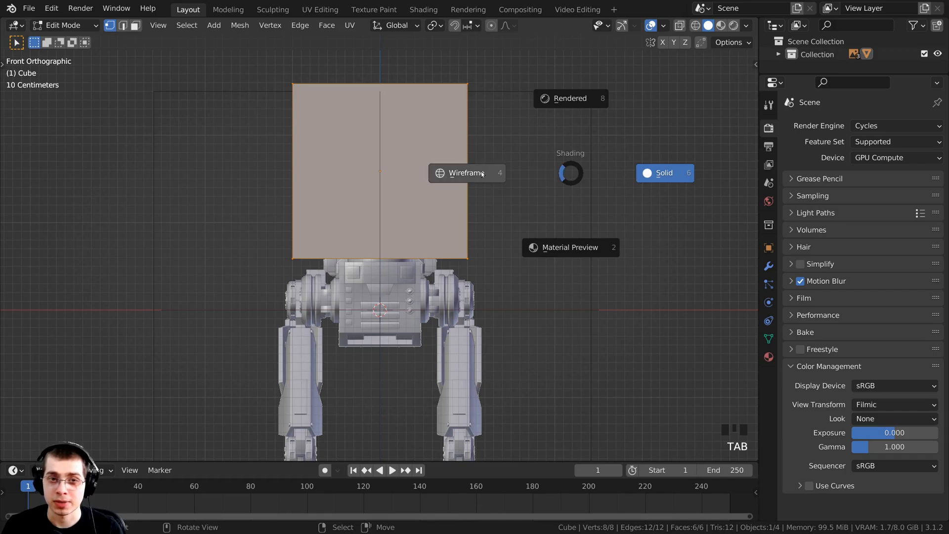
click(463, 174)
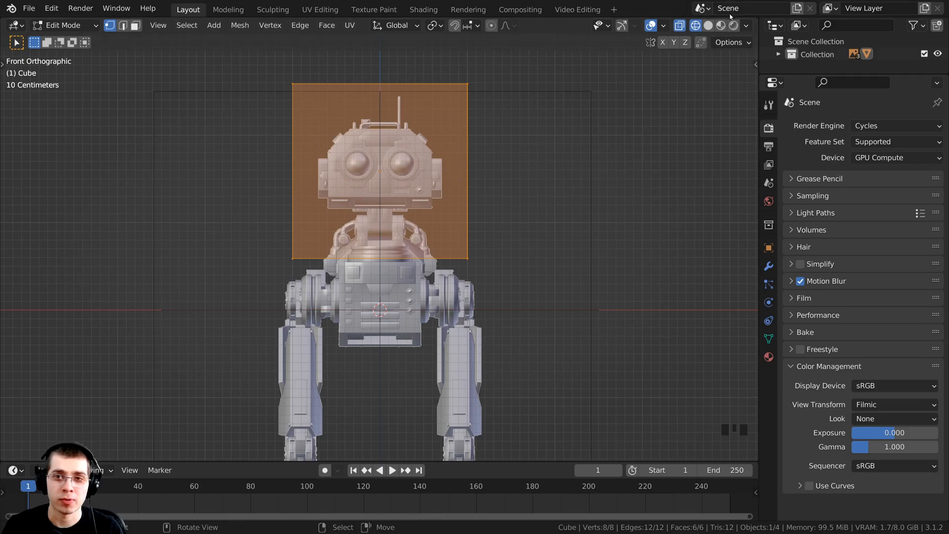
click(709, 28)
click(696, 27)
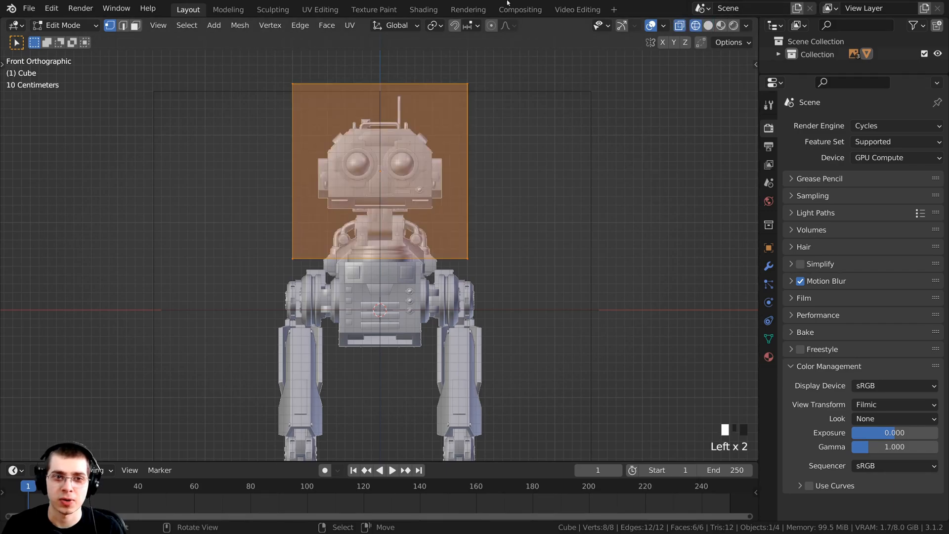
- Scale the cube down to about 0.595 so its sides match the width of the robot's head in front view
shift+middle_drag(426, 147, 425, 186)
scroll(423, 170, up, 3)
scroll(423, 170, up, 3)
scroll(529, 169, up, 2)
shift+middle_drag(529, 168, 468, 157)
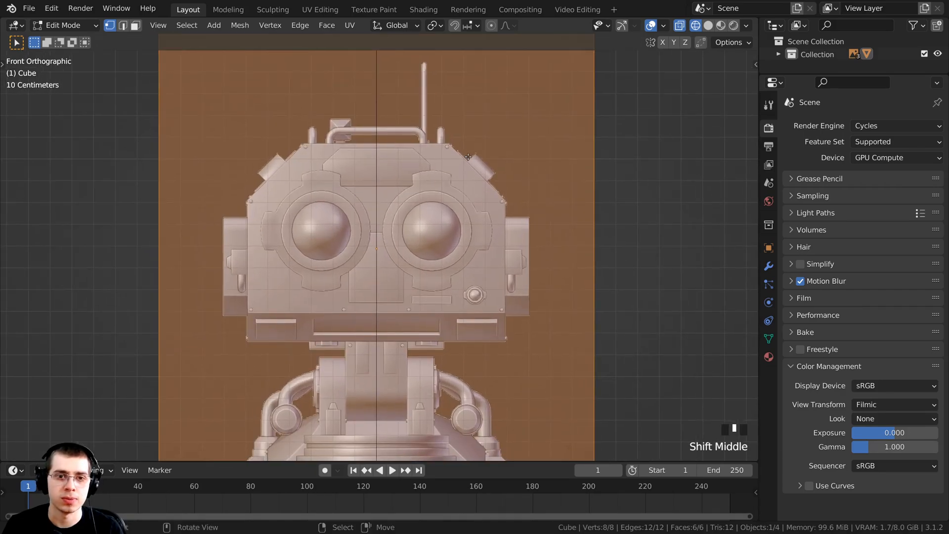
scroll(468, 156, down, 1)
key(s)
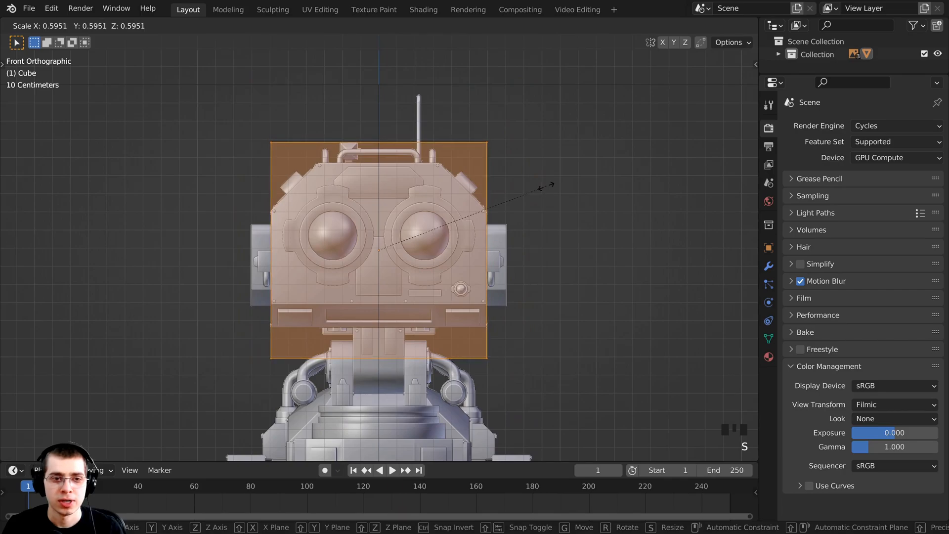
click(547, 187)
scroll(225, 230, up, 2)
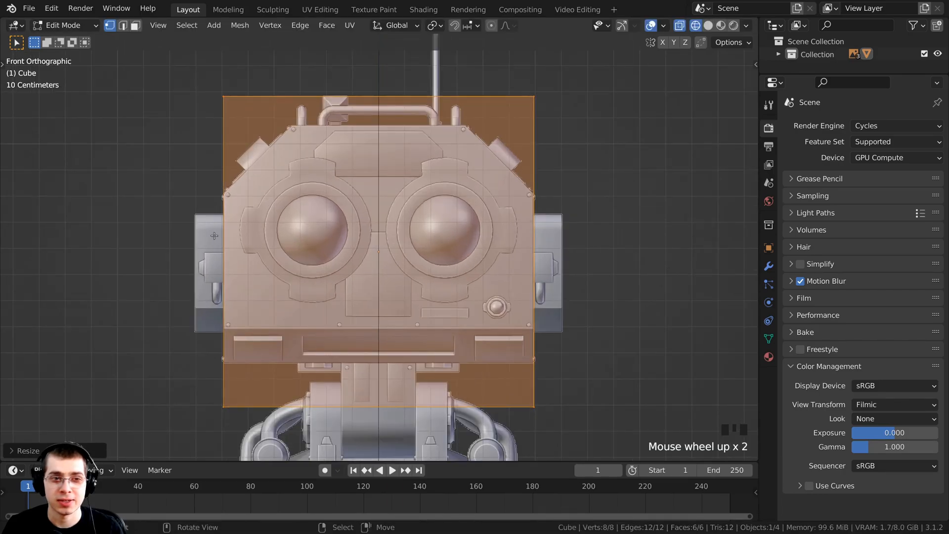
key(s)
click(553, 235)
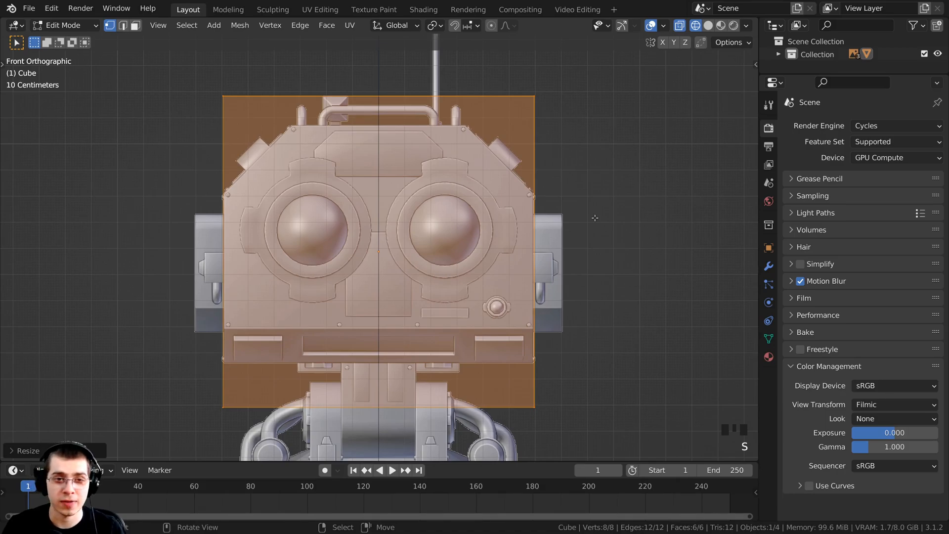
- Examine in the right side view how the cube lines up with the robot's head and neck
key(KP_3)
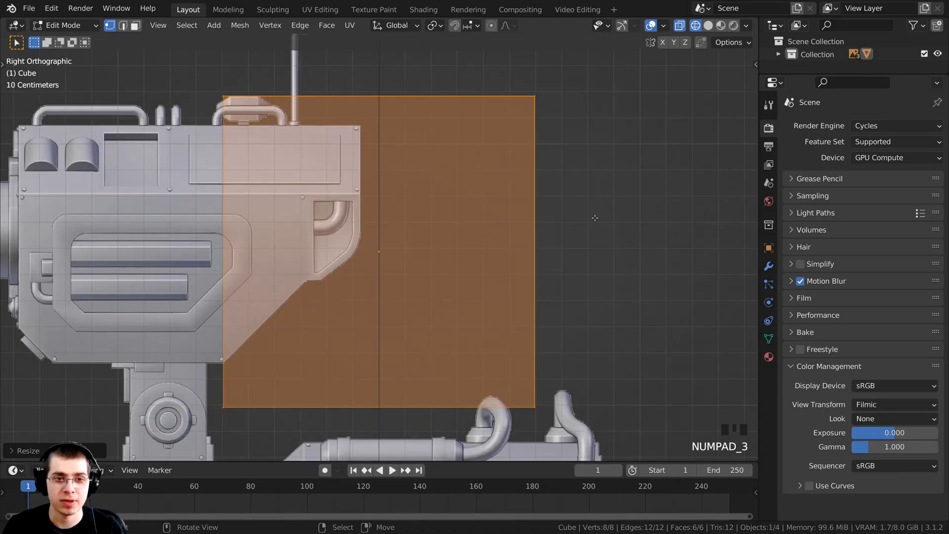
scroll(594, 218, down, 3)
shift+middle_drag(151, 267, 193, 256)
shift+middle_drag(360, 243, 334, 224)
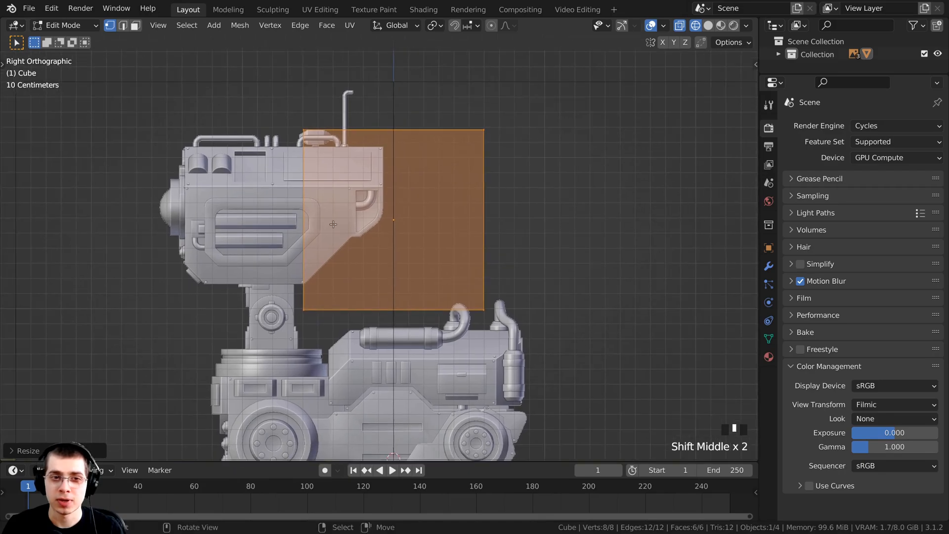
scroll(290, 291, down, 1)
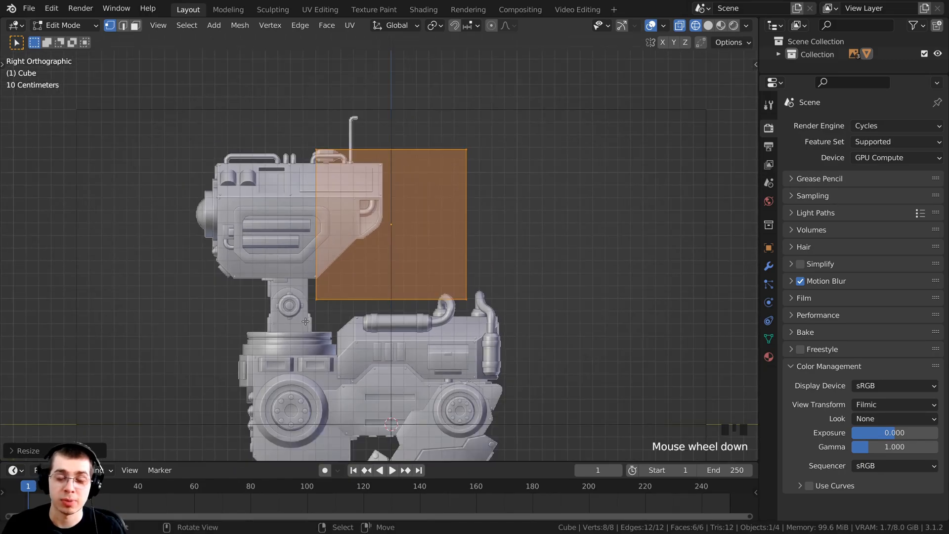
scroll(378, 246, up, 2)
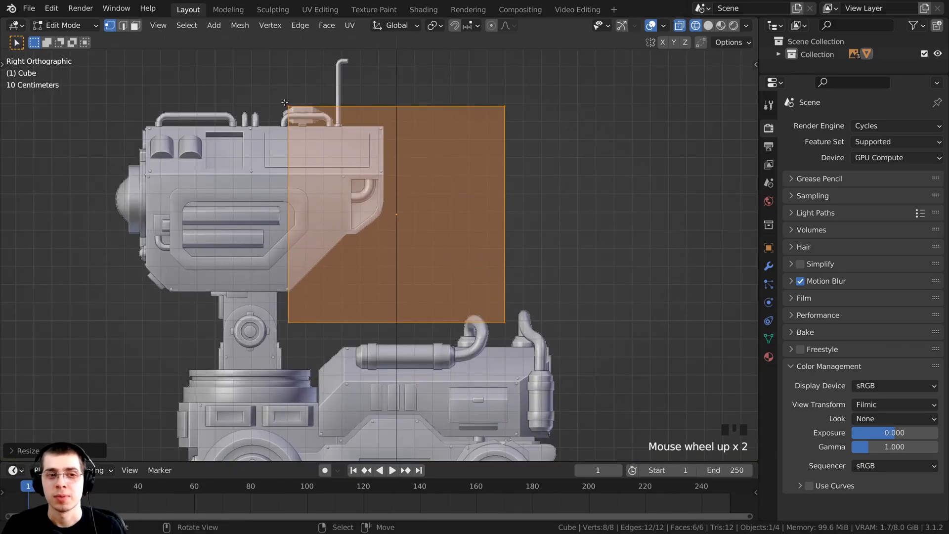
scroll(239, 297, down, 2)
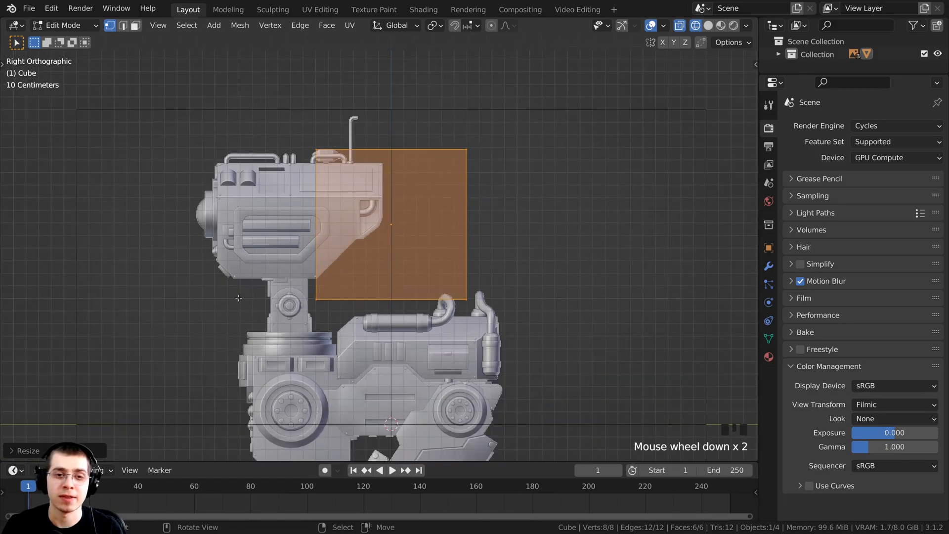
scroll(341, 178, up, 2)
shift+middle_drag(370, 191, 369, 198)
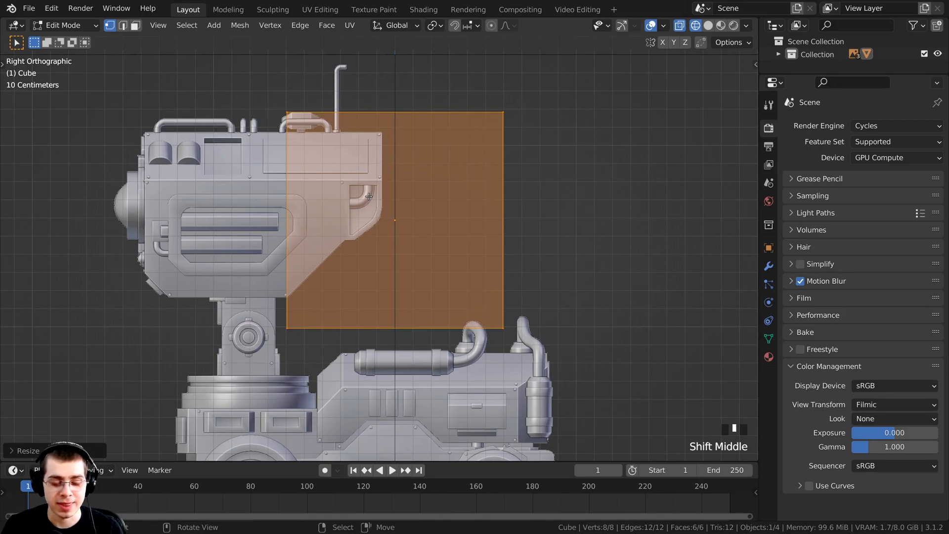
- Return to Object Mode and select the side, top and front reference images together
key(Tab)
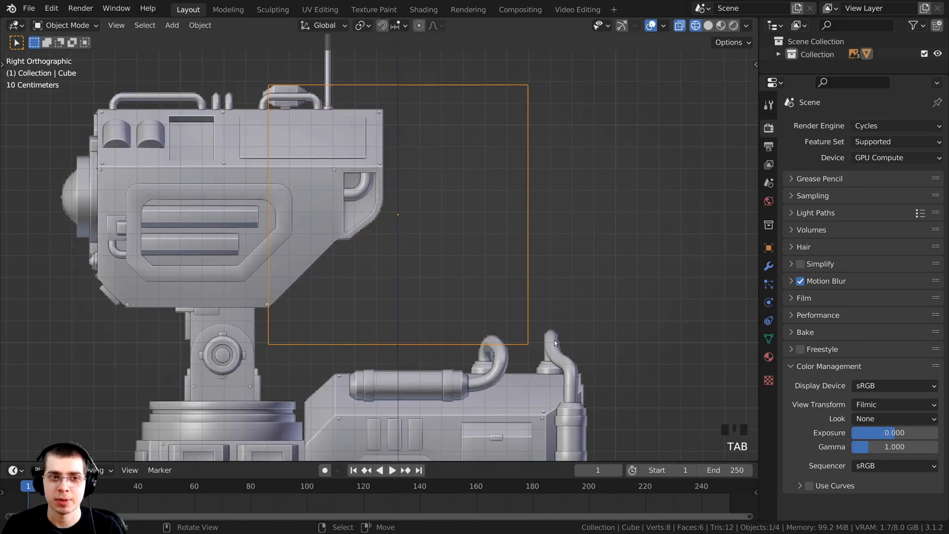
scroll(520, 249, down, 1)
scroll(230, 233, down, 1)
right_click(243, 106)
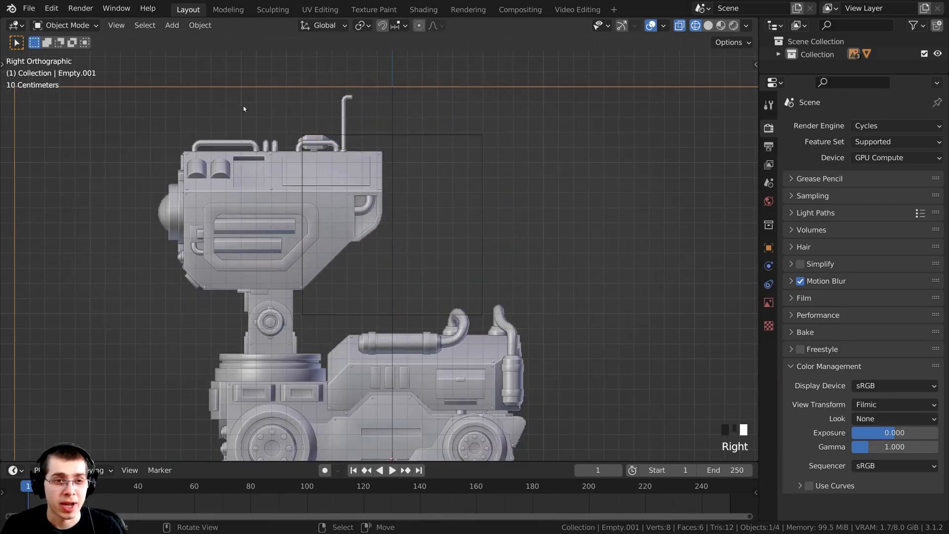
right_click(250, 87)
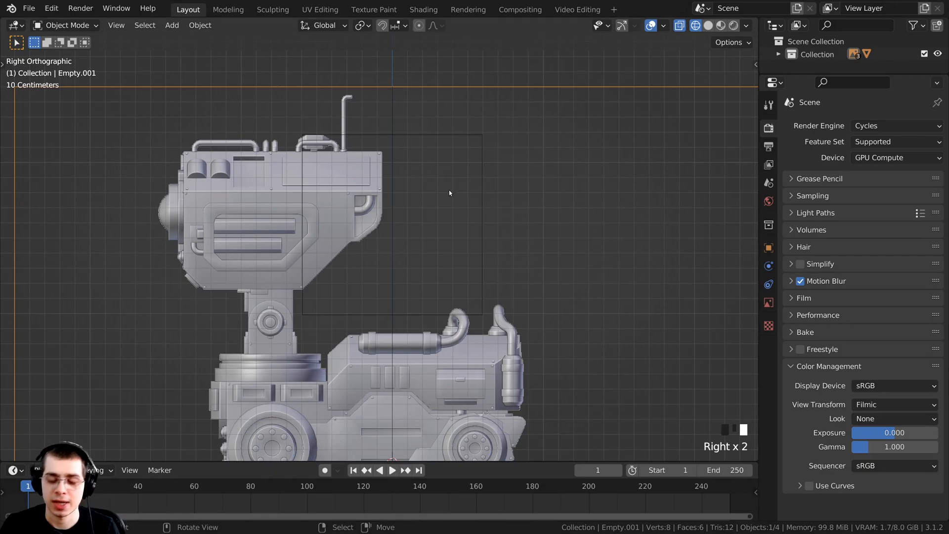
key(KP_7)
scroll(466, 223, down, 2)
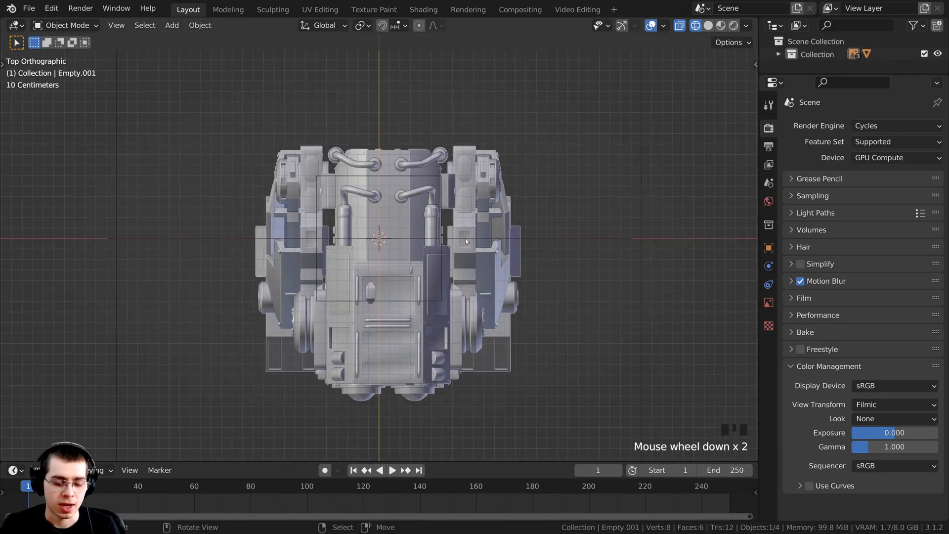
shift+right_click(641, 216)
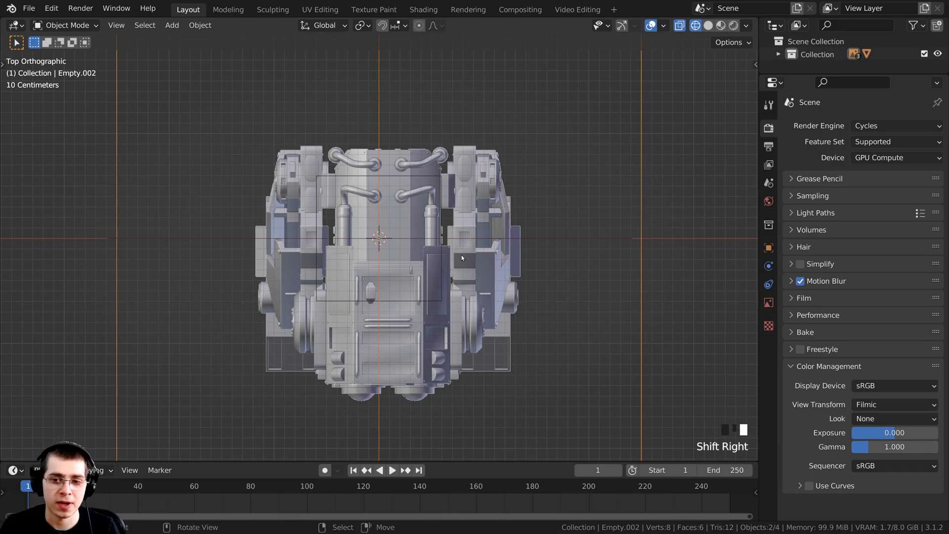
key(KP_1)
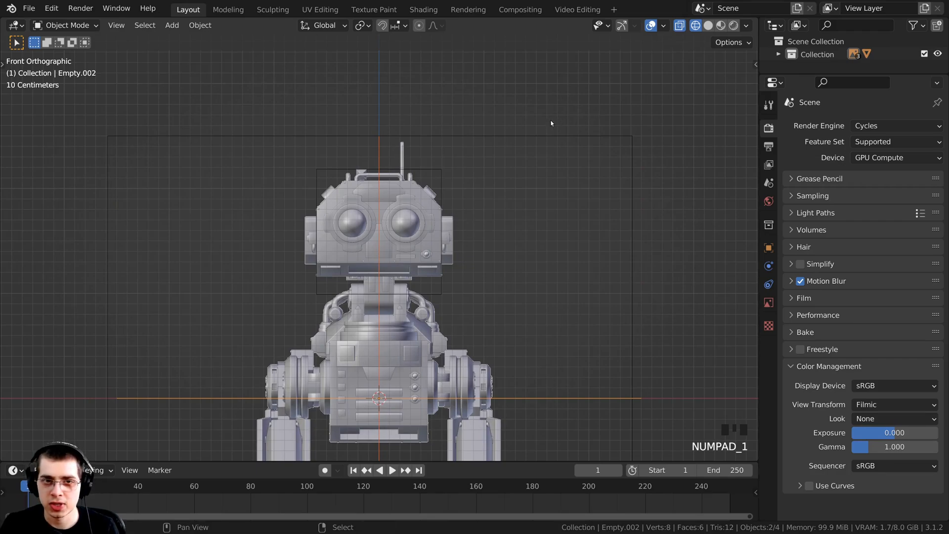
shift+right_click(549, 136)
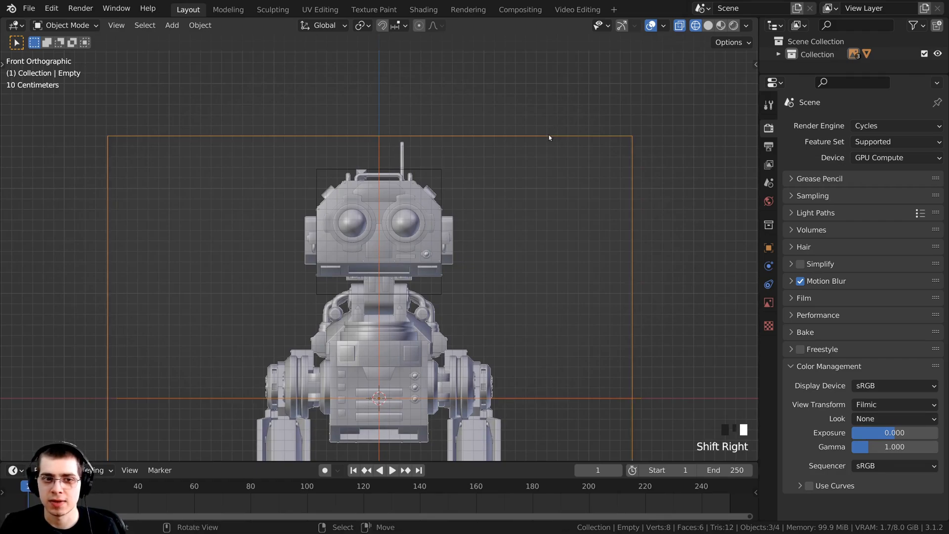
- Move the three reference images along the Y axis in side view until the neck joint is centred on the Z axis line
key(g)
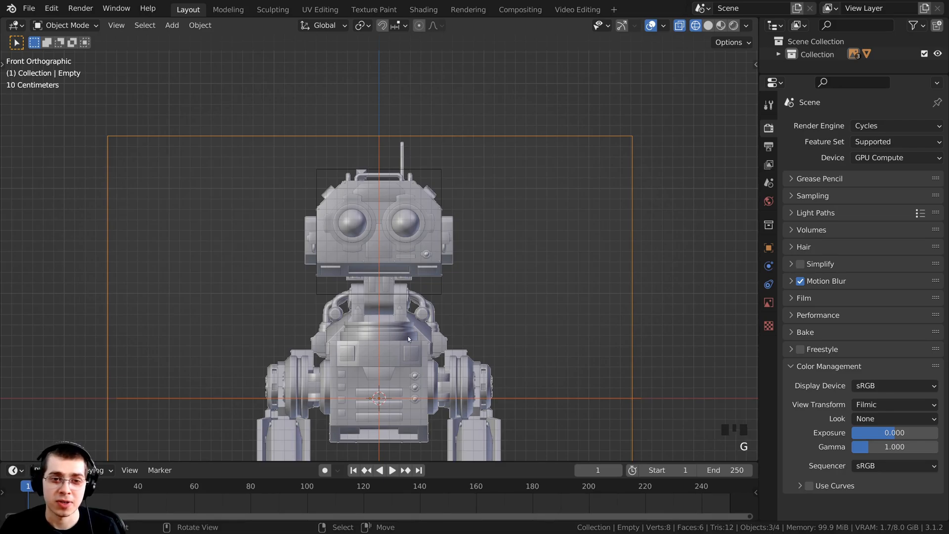
key(KP_3)
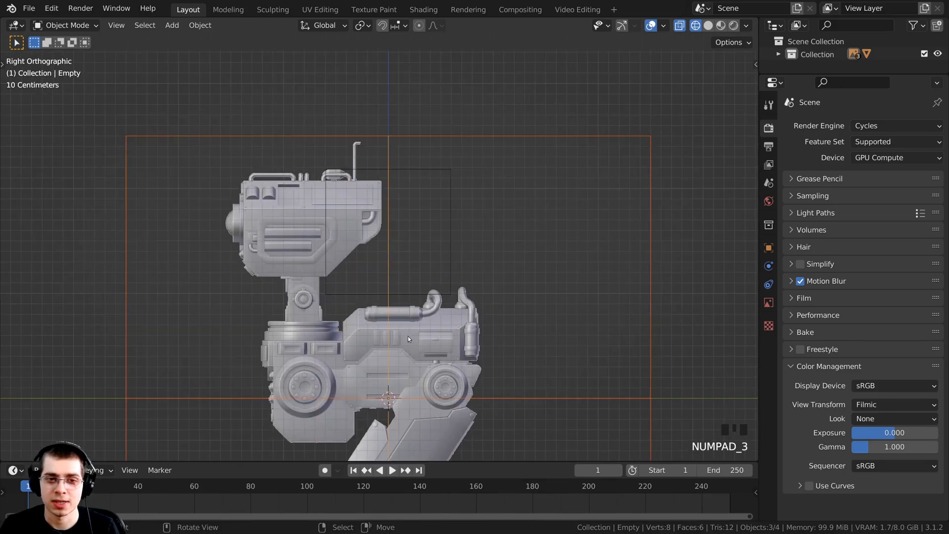
scroll(340, 340, down, 1)
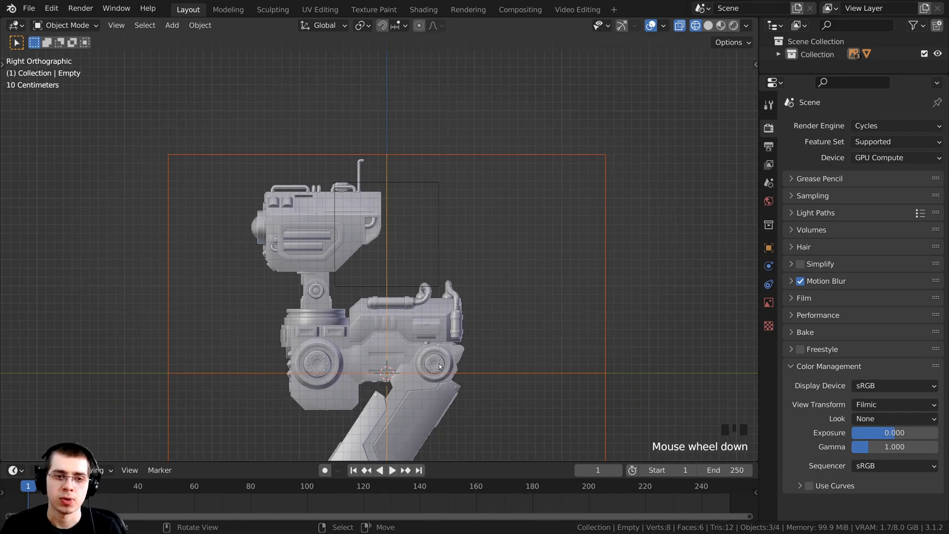
shift+middle_drag(439, 364, 432, 341)
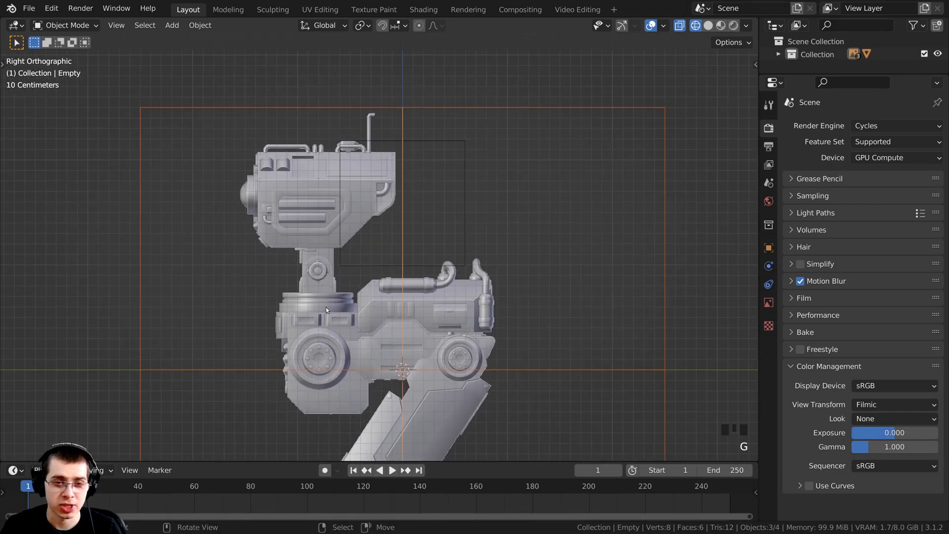
scroll(325, 307, up, 1)
key(g)
key(g)
key(y)
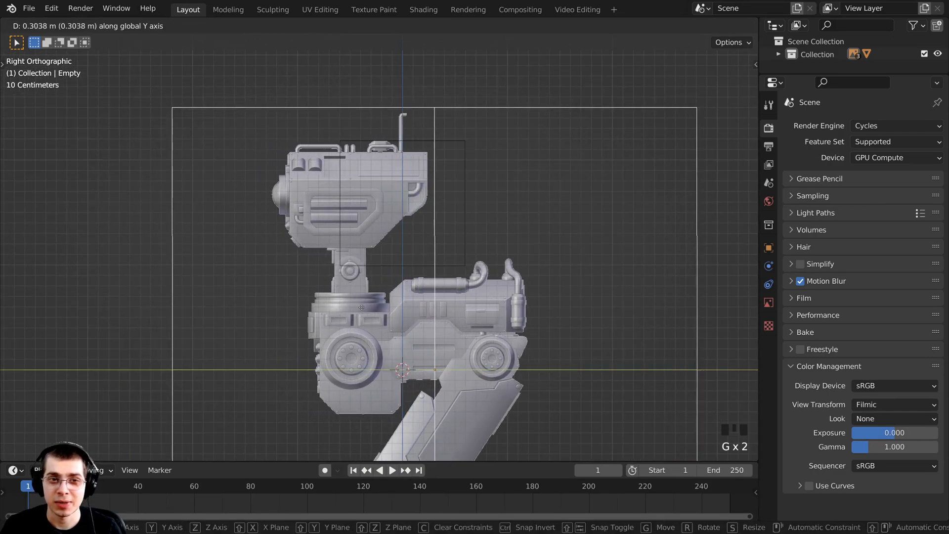
key(z)
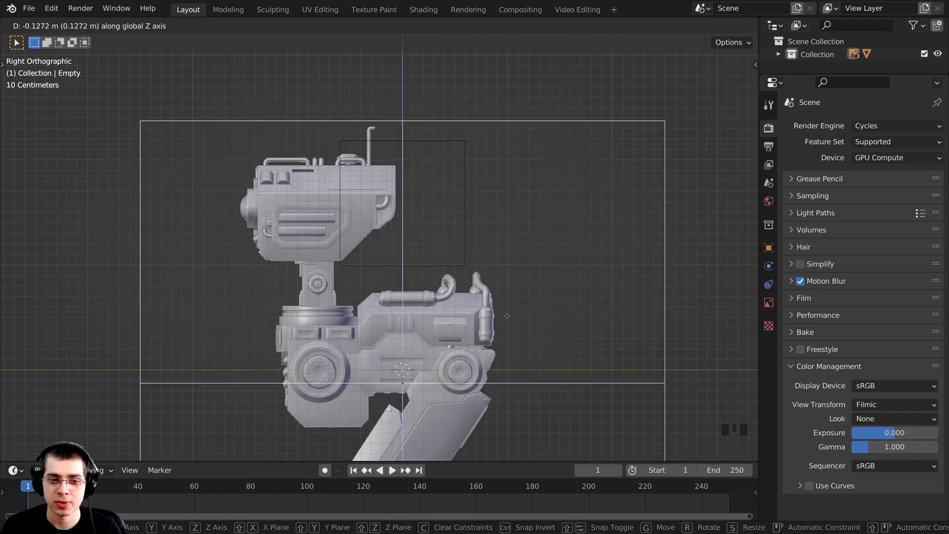
key(y)
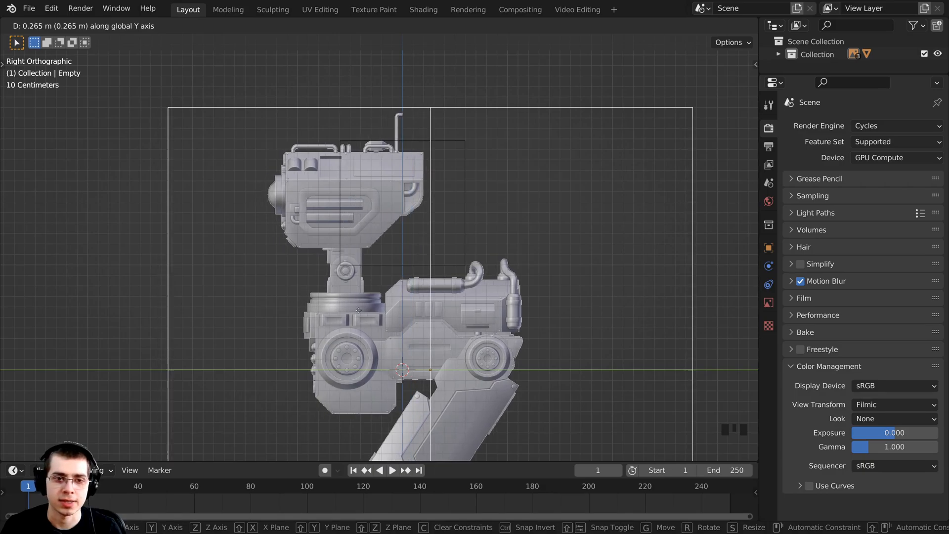
click(412, 307)
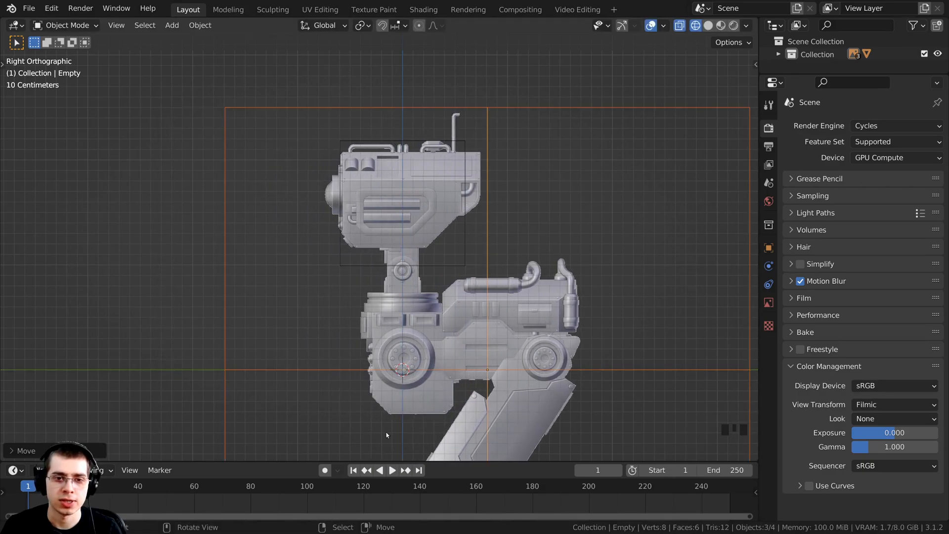
- Check up close that the round neck joint is centred on the Z axis line in side view
scroll(390, 346, up, 7)
shift+middle_drag(381, 302, 364, 167)
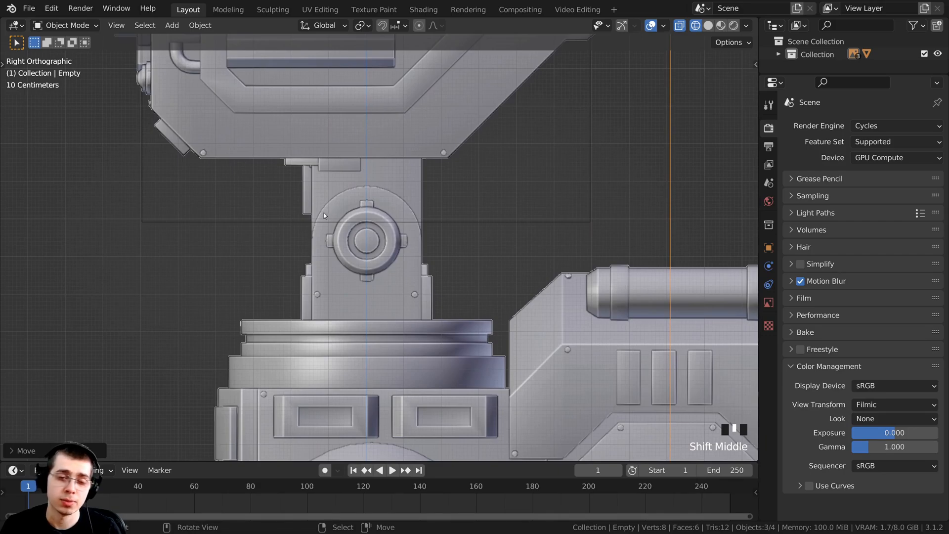
scroll(370, 351, up, 3)
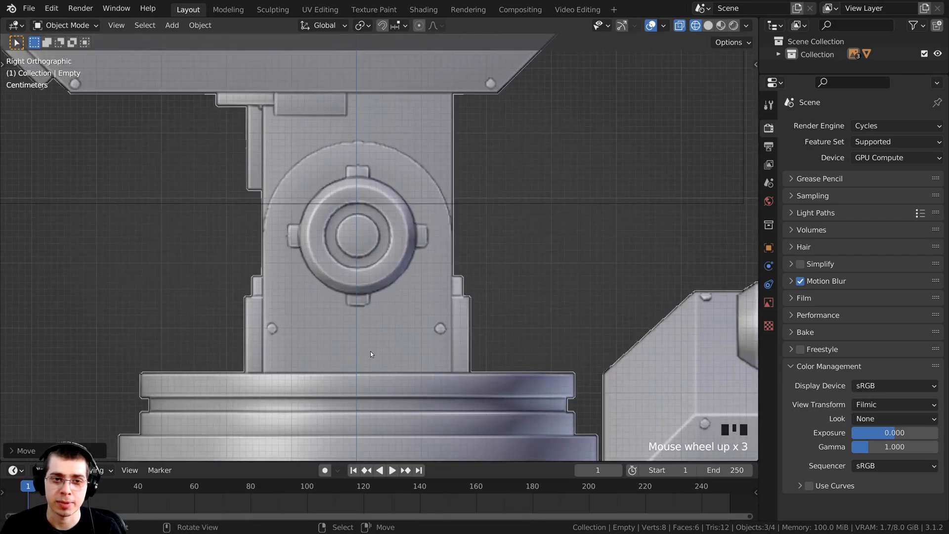
scroll(388, 246, up, 1)
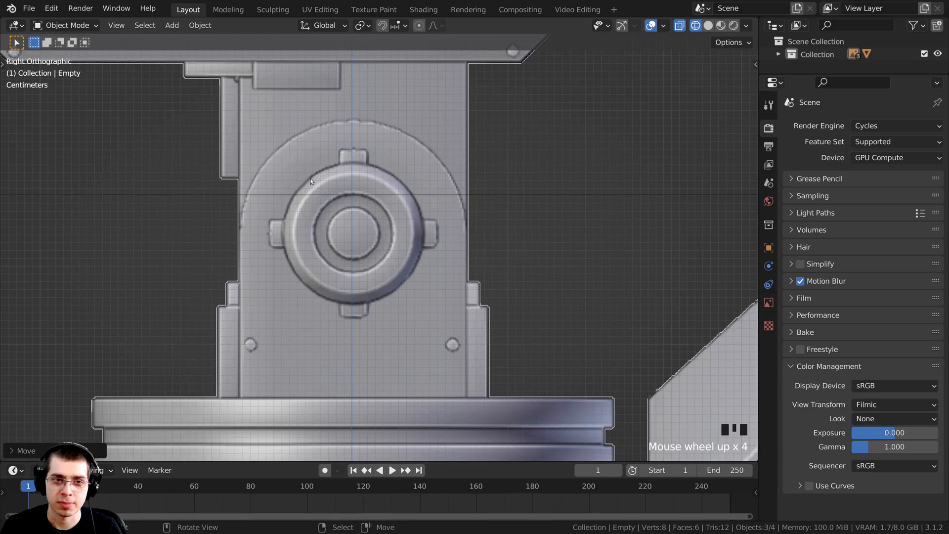
scroll(311, 309, down, 1)
scroll(339, 106, down, 1)
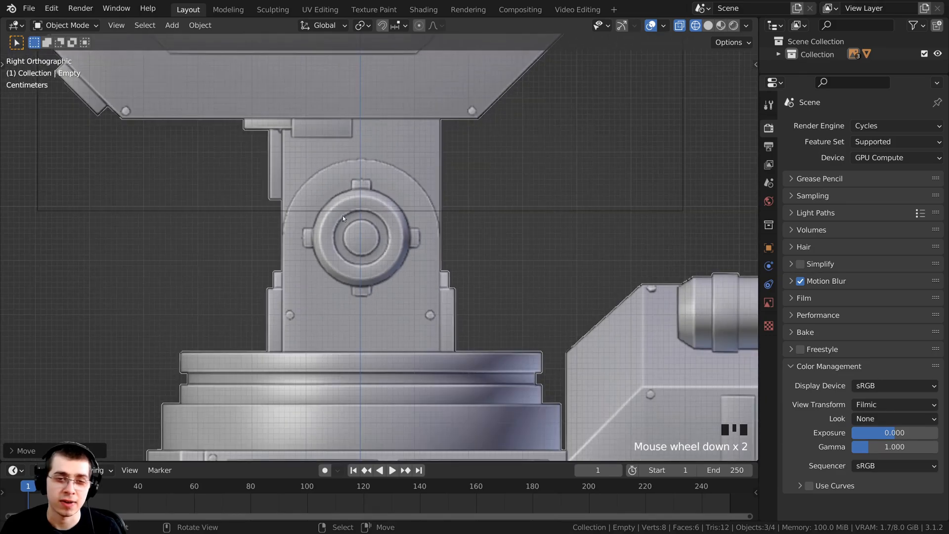
scroll(405, 269, down, 6)
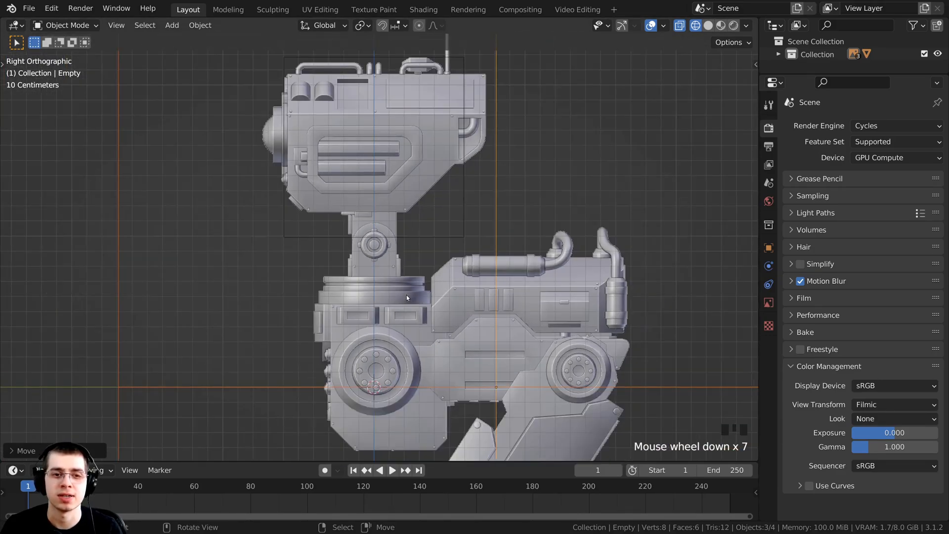
shift+middle_drag(406, 294, 448, 164)
scroll(448, 163, up, 1)
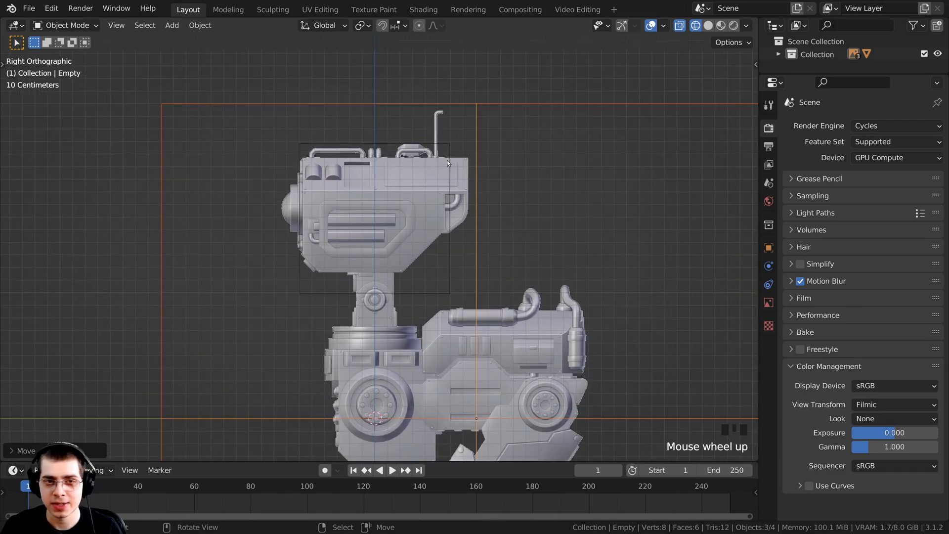
- Deselect the reference images, select the cube over the head and put it in Edit Mode with no geometry selected
key(alt+a)
shift+middle_drag(443, 215, 436, 225)
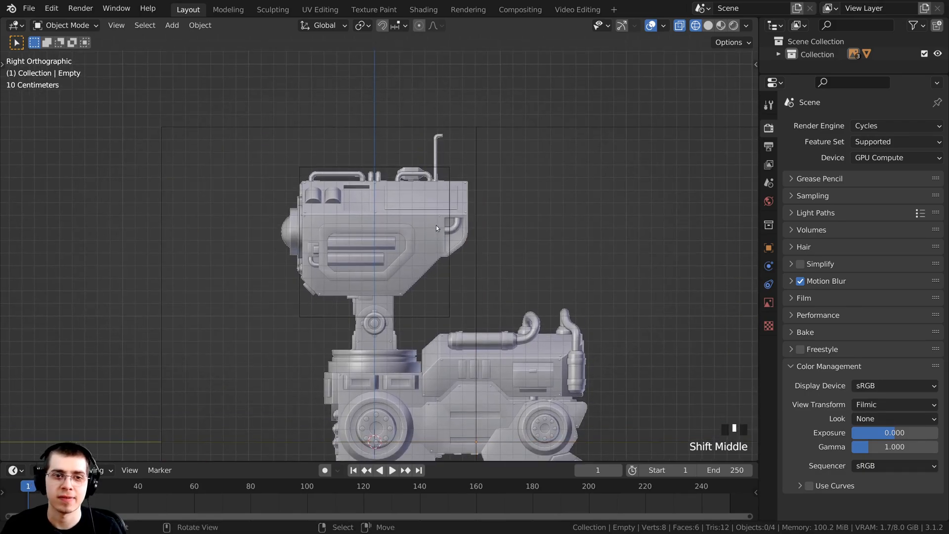
right_click(383, 166)
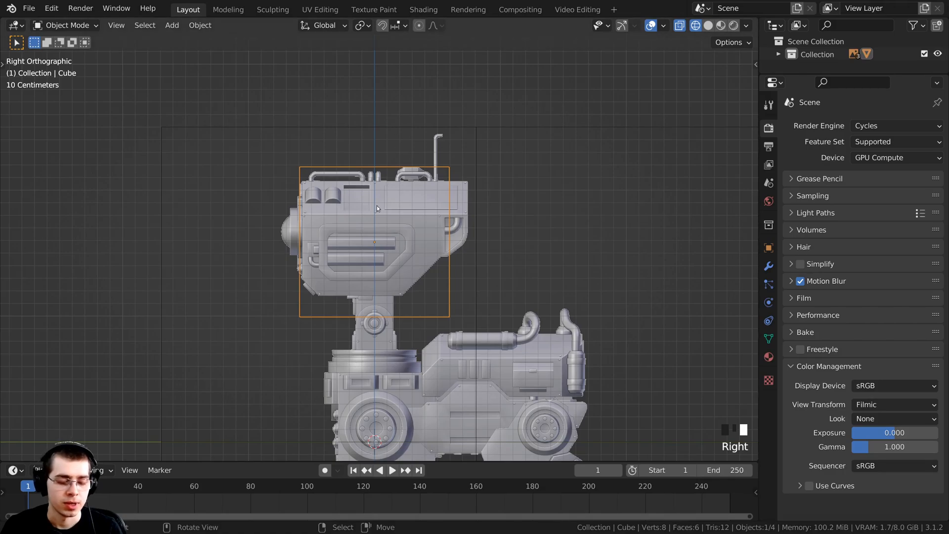
scroll(376, 199, up, 1)
key(Tab)
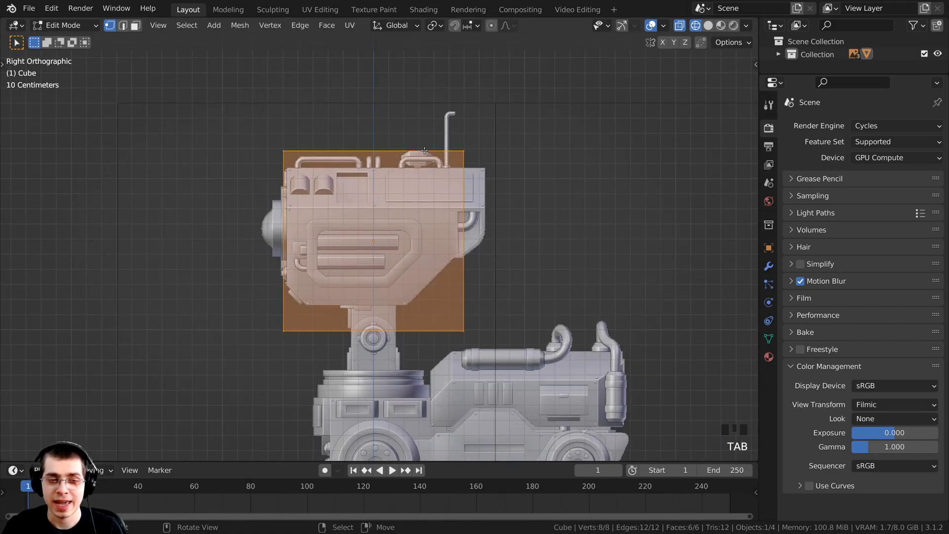
key(alt+a)
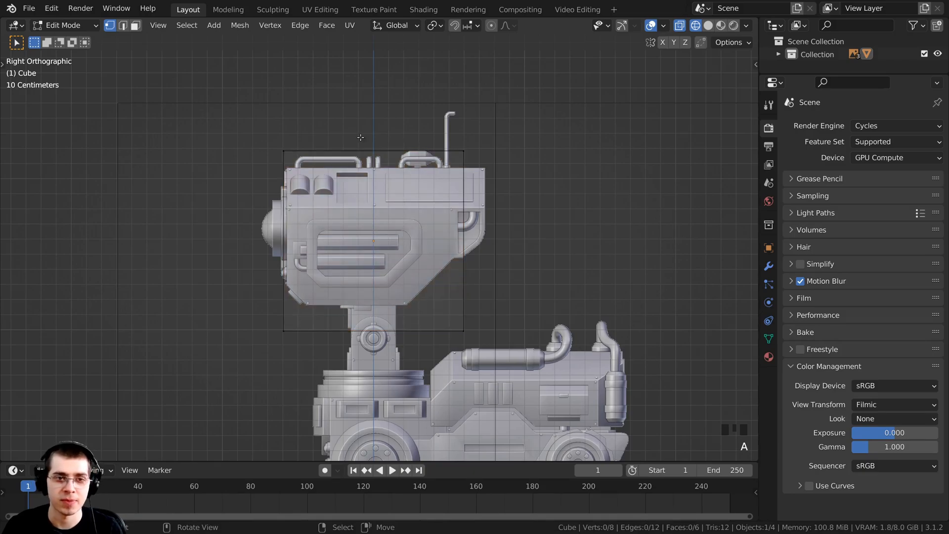
- Box-select the cube's front vertices and move them 0.0213 m along Y to the head's front panel edge in side view
key(b)
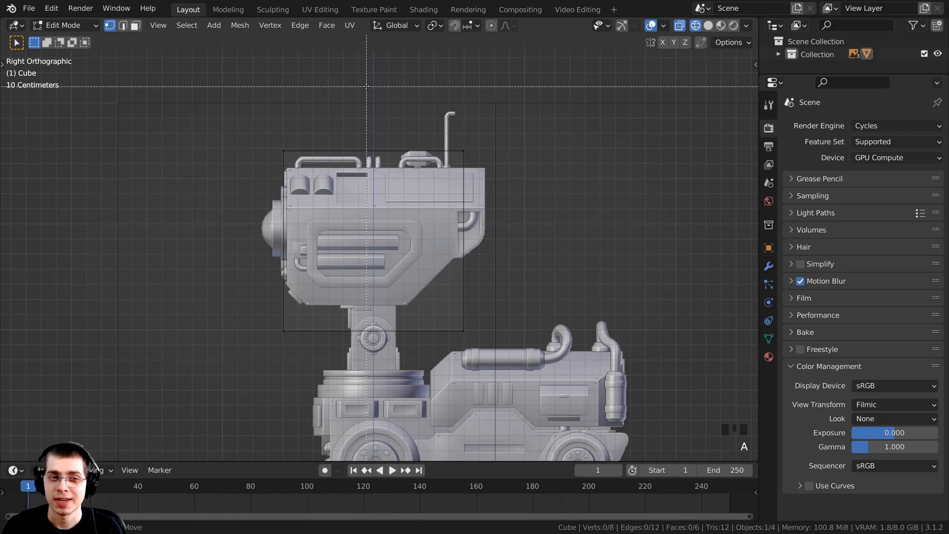
drag(366, 85, 194, 367)
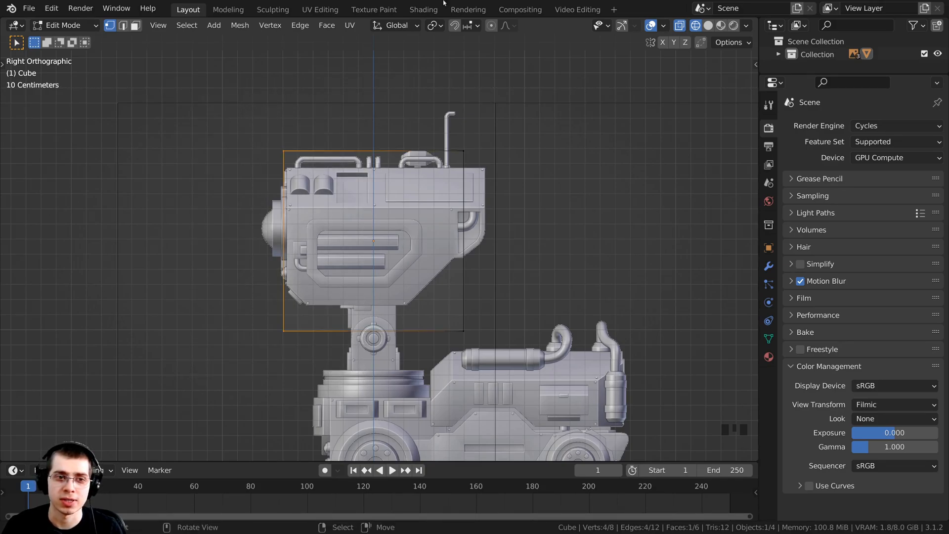
shift+middle_drag(300, 170, 391, 173)
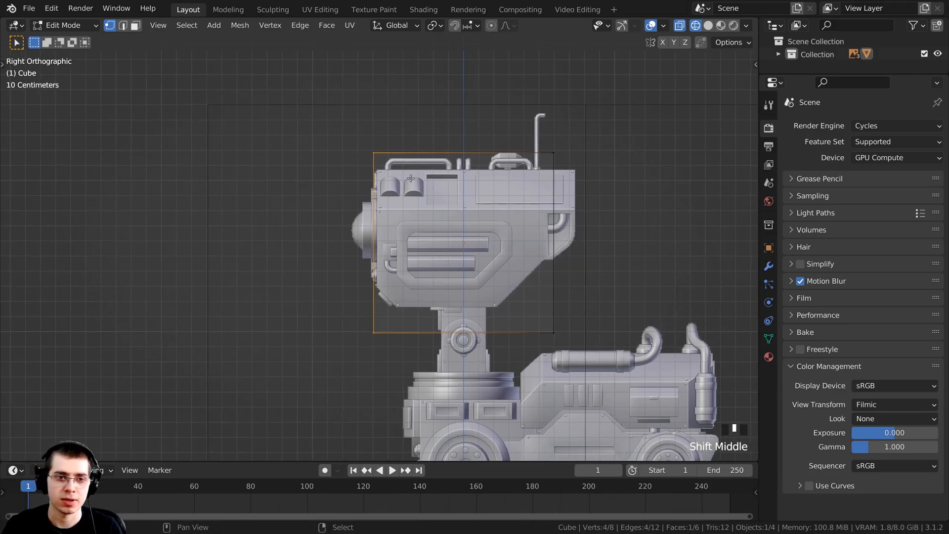
scroll(392, 174, up, 6)
scroll(392, 174, down, 2)
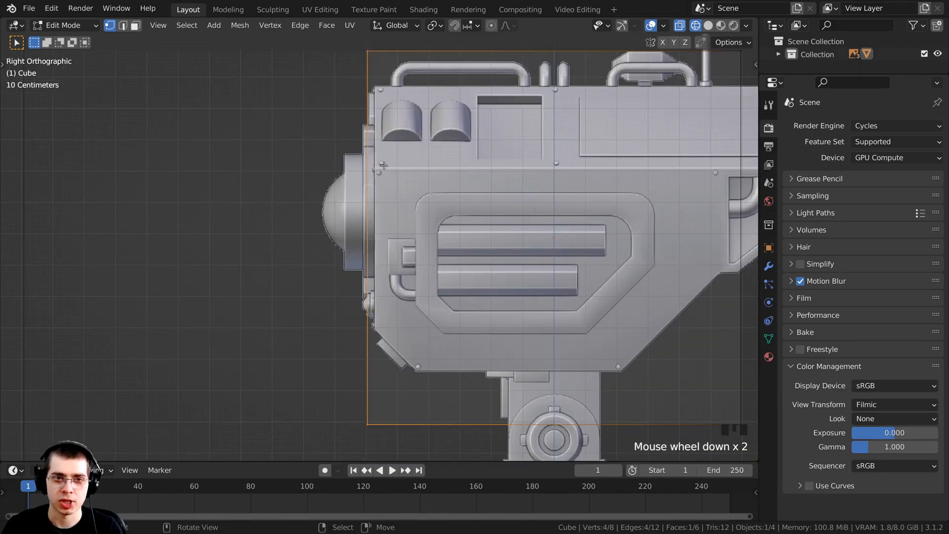
key(g)
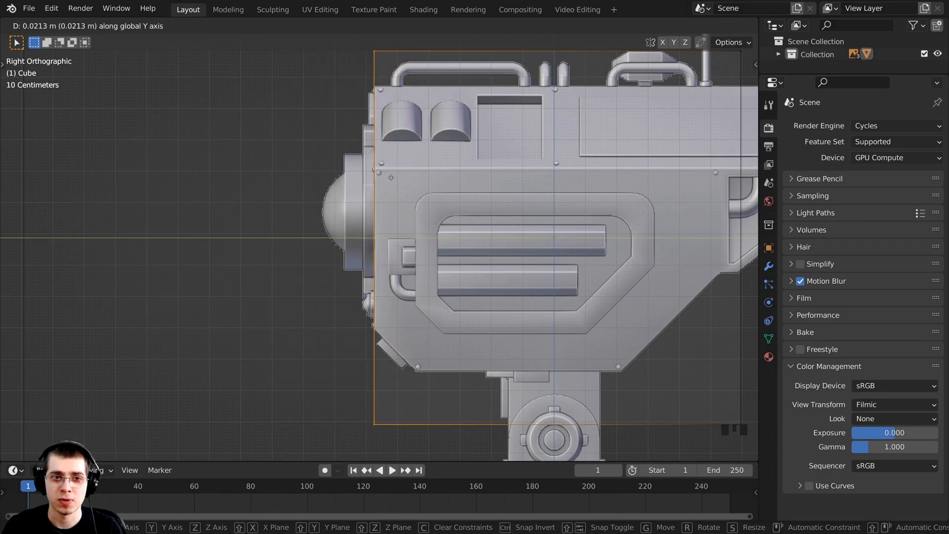
click(391, 177)
scroll(456, 317, up, 3)
key(KP_3)
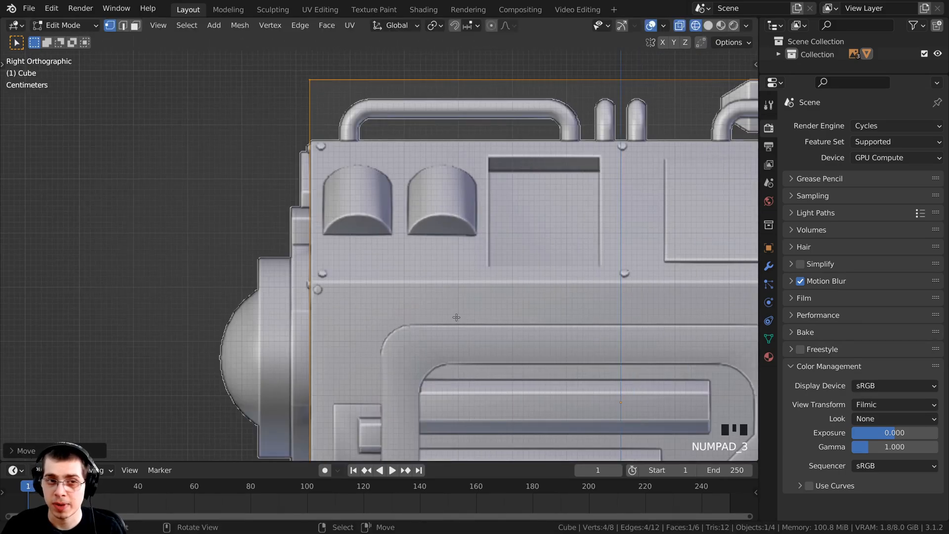
- Compare the cube's front edge with the head in top view, return to Object Mode and select the top reference image
key(KP_7)
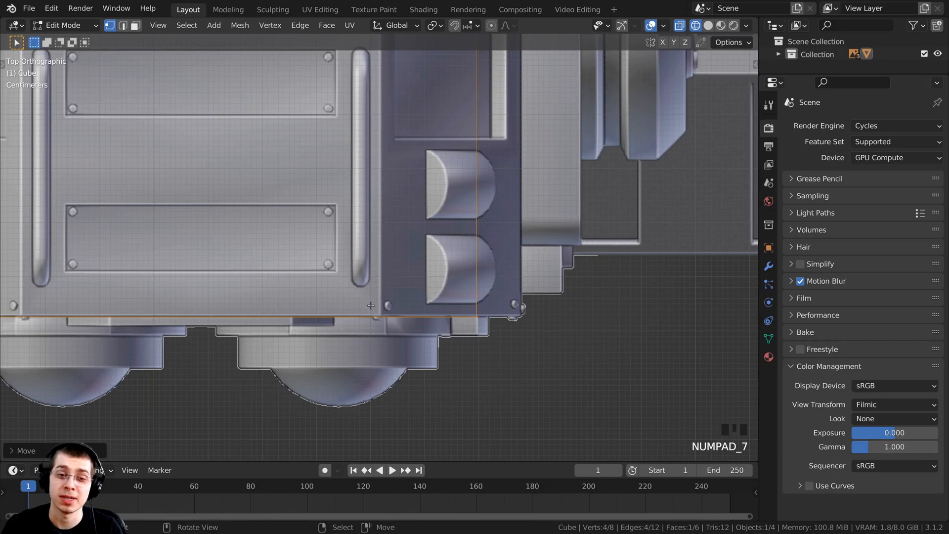
shift+middle_drag(369, 305, 496, 255)
scroll(107, 189, down, 1)
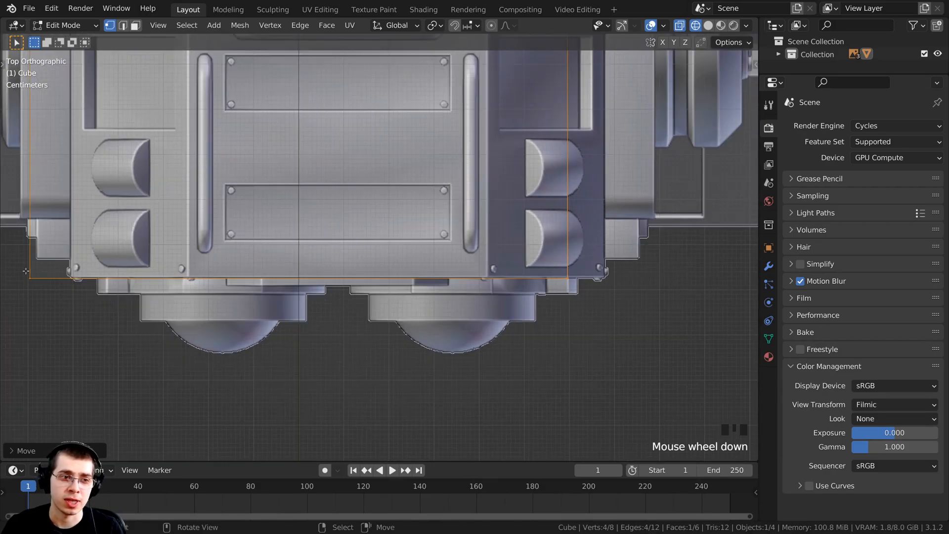
shift+middle_drag(387, 290, 349, 294)
scroll(423, 317, up, 2)
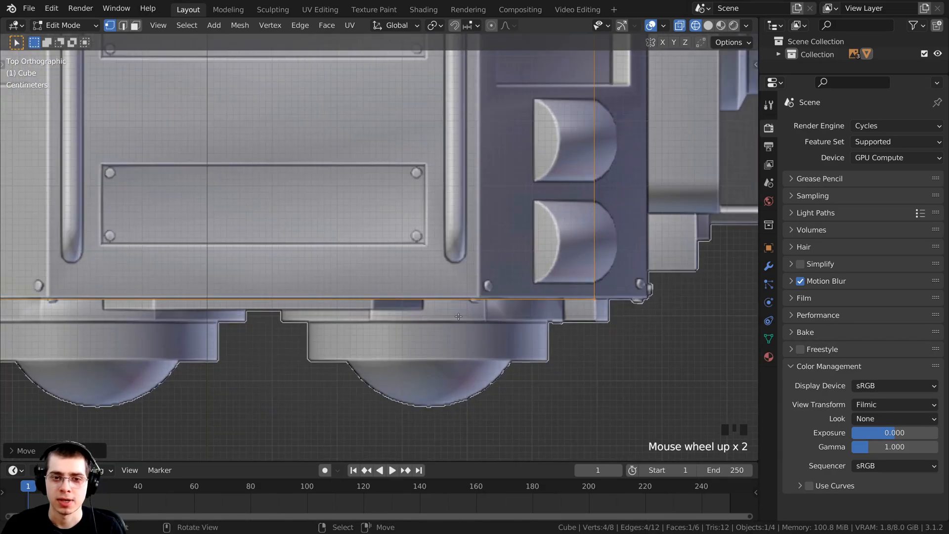
key(Tab)
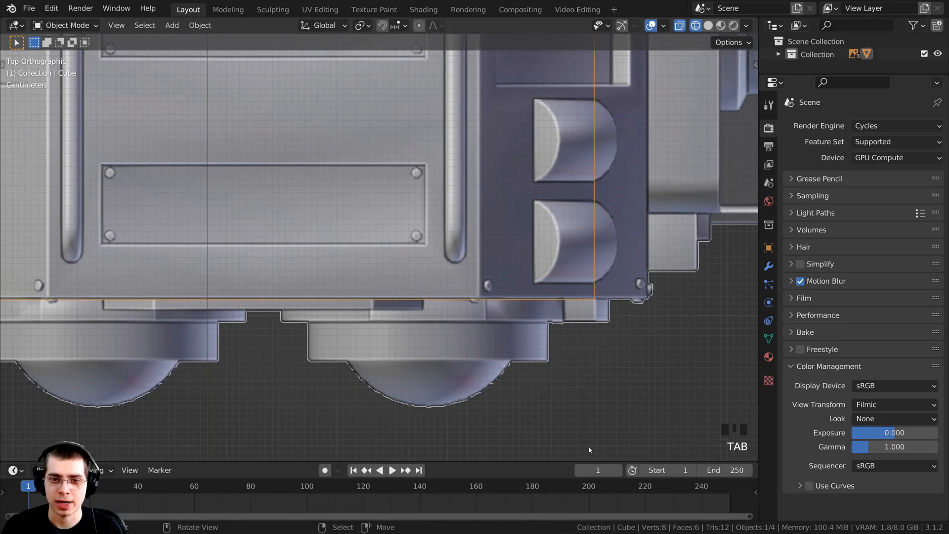
scroll(563, 237, down, 3)
right_click(537, 298)
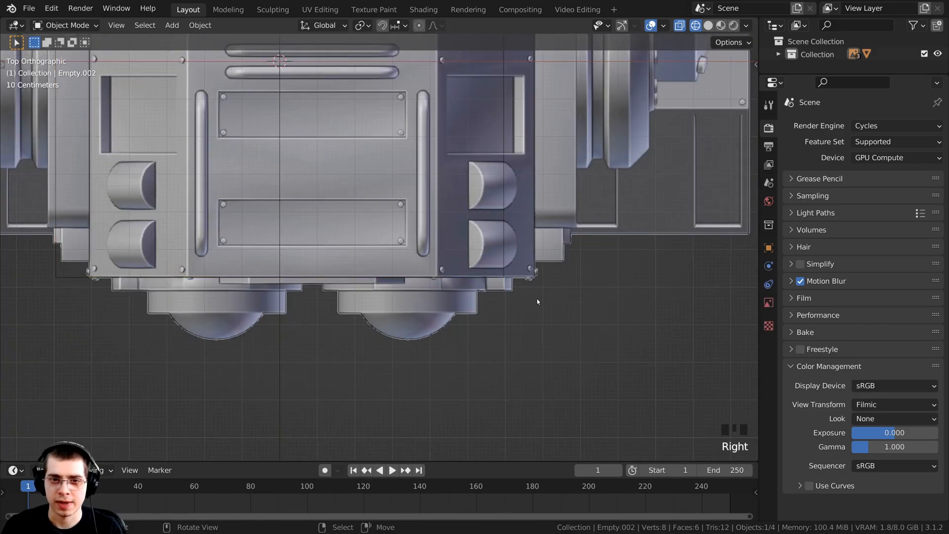
scroll(416, 281, up, 3)
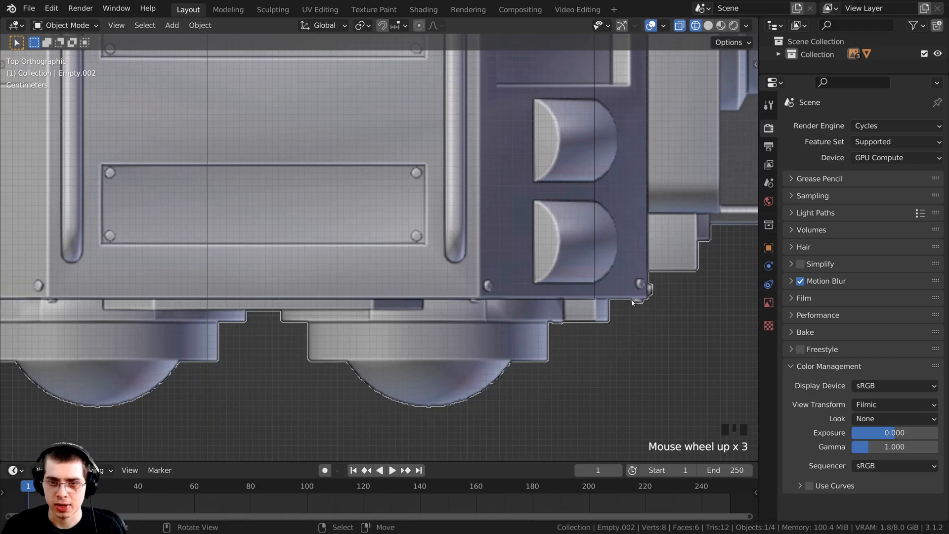
key(g)
key(x)
right_click(541, 306)
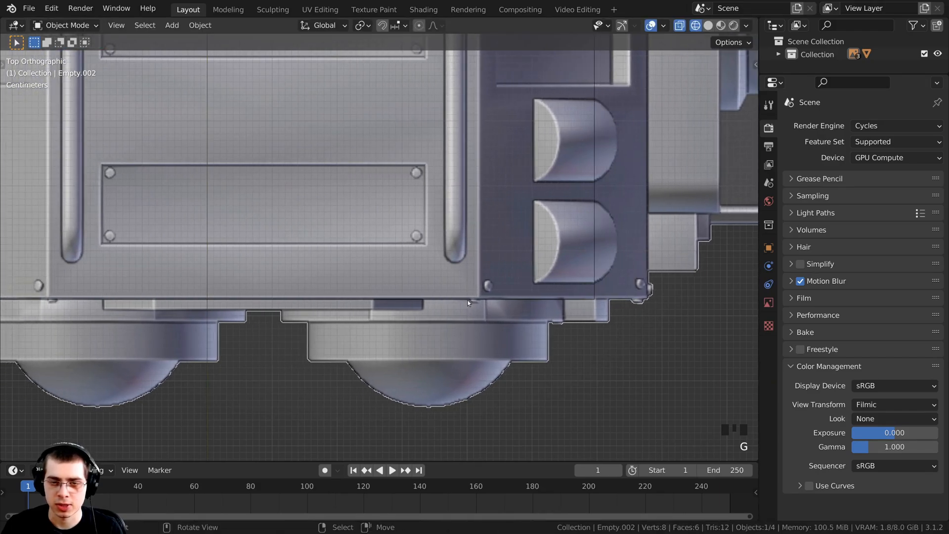
scroll(346, 307, down, 4)
shift+middle_drag(380, 307, 429, 319)
scroll(462, 287, up, 3)
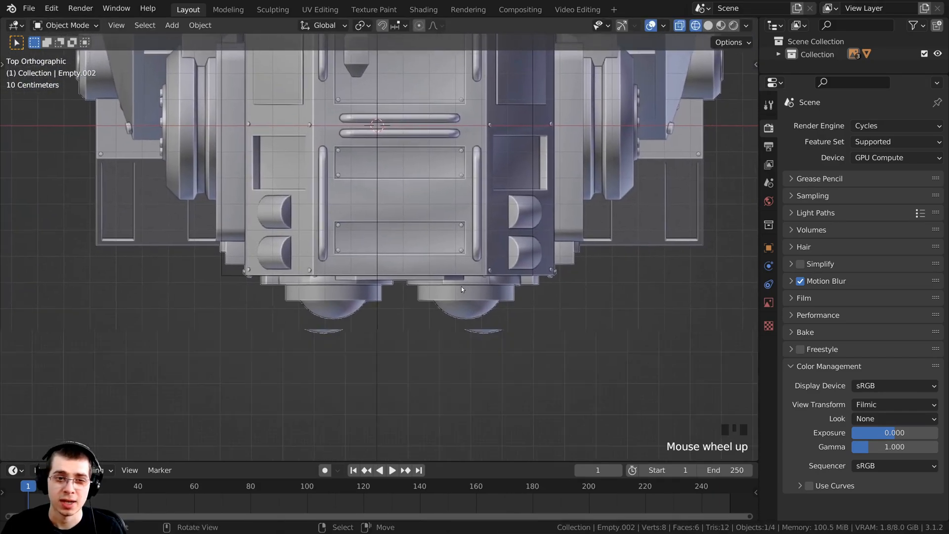
scroll(468, 294, down, 4)
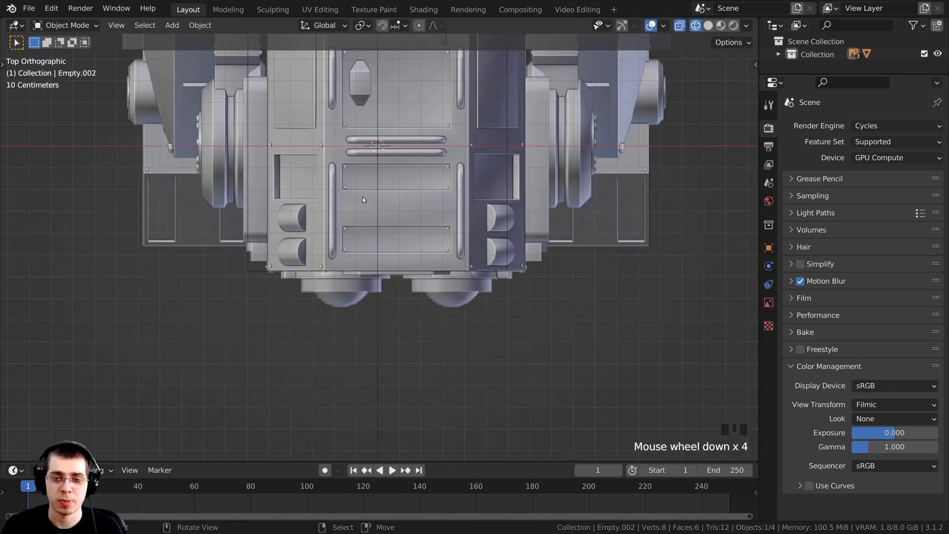
key(g)
right_click(370, 251)
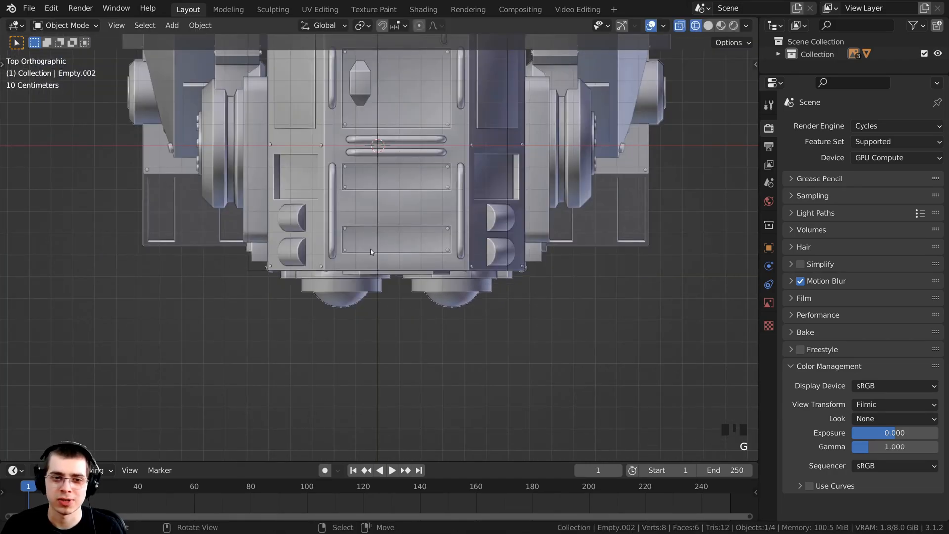
scroll(372, 250, up, 3)
shift+middle_drag(416, 286, 358, 322)
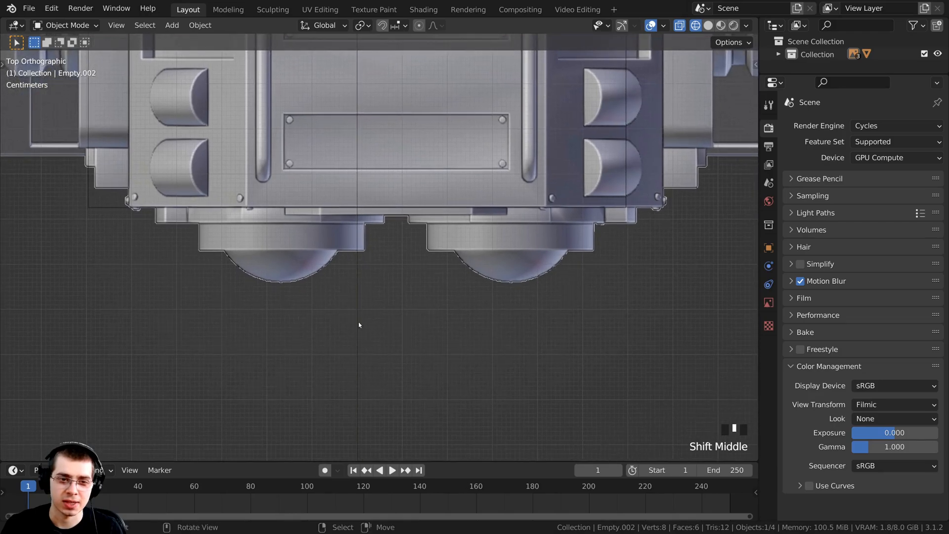
shift+middle_drag(344, 208, 355, 305)
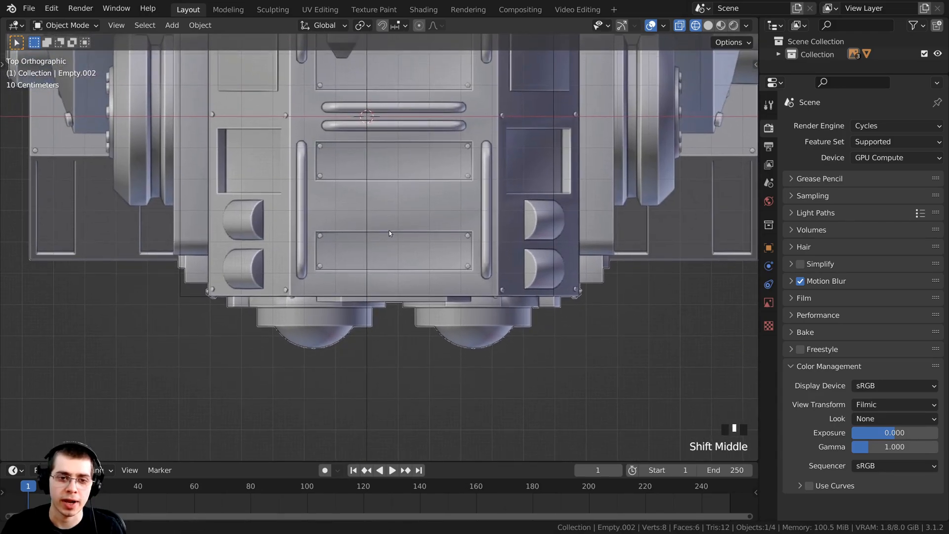
scroll(391, 229, up, 1)
scroll(460, 231, down, 7)
key(g)
right_click(475, 212)
- Move the top reference image about -0.086 m along the X axis so the head is centred on the Y axis line
scroll(384, 243, up, 6)
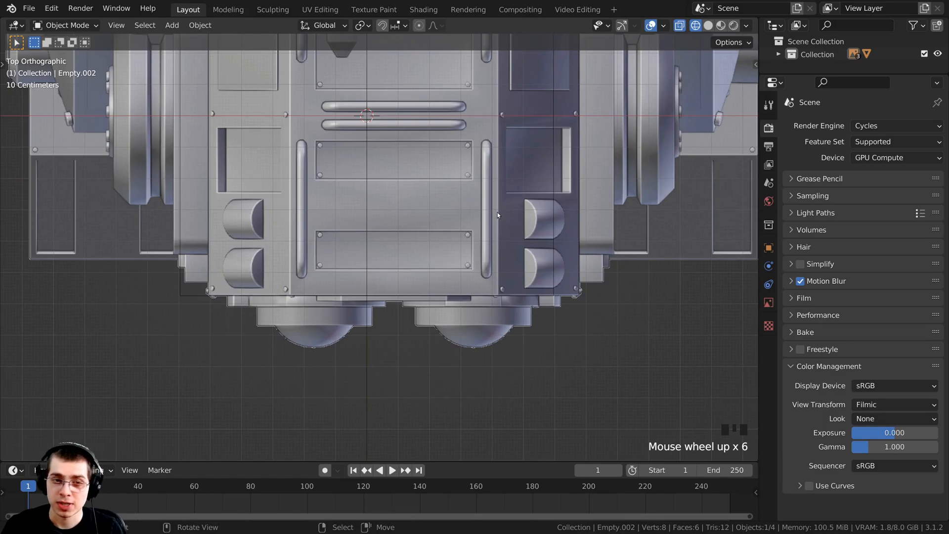
key(g)
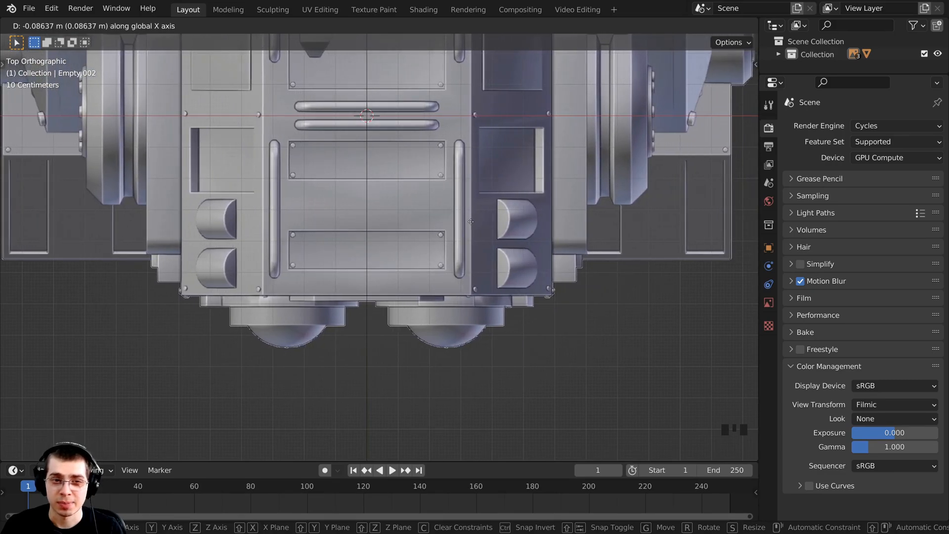
click(471, 222)
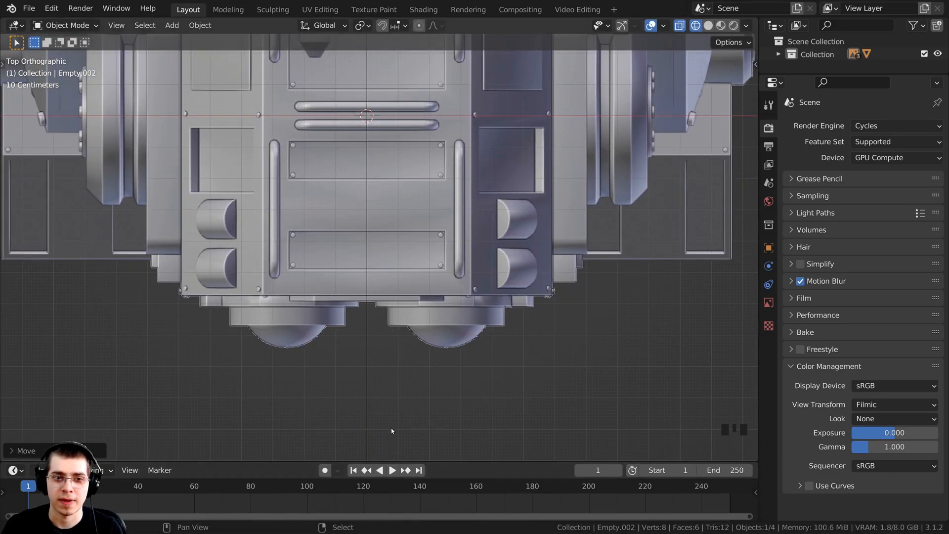
shift+middle_drag(392, 435, 387, 388)
scroll(383, 281, down, 3)
- Examine the alignment of the reference images on the head in front, top and right views
key(KP_1)
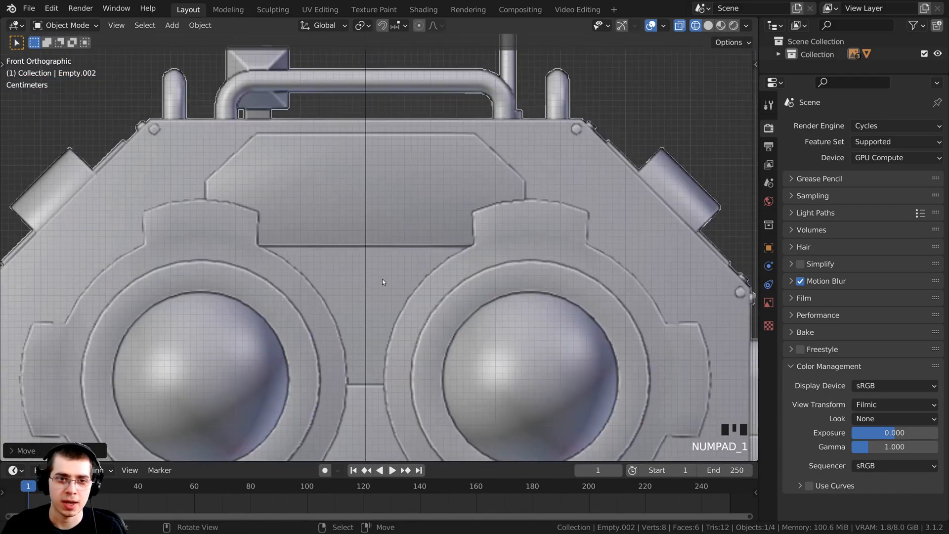
key(KP_7)
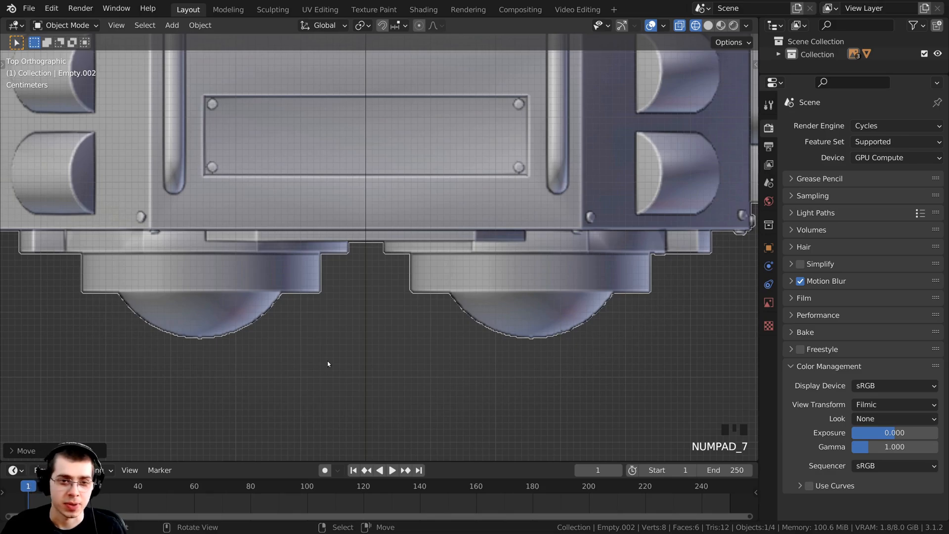
key(KP_3)
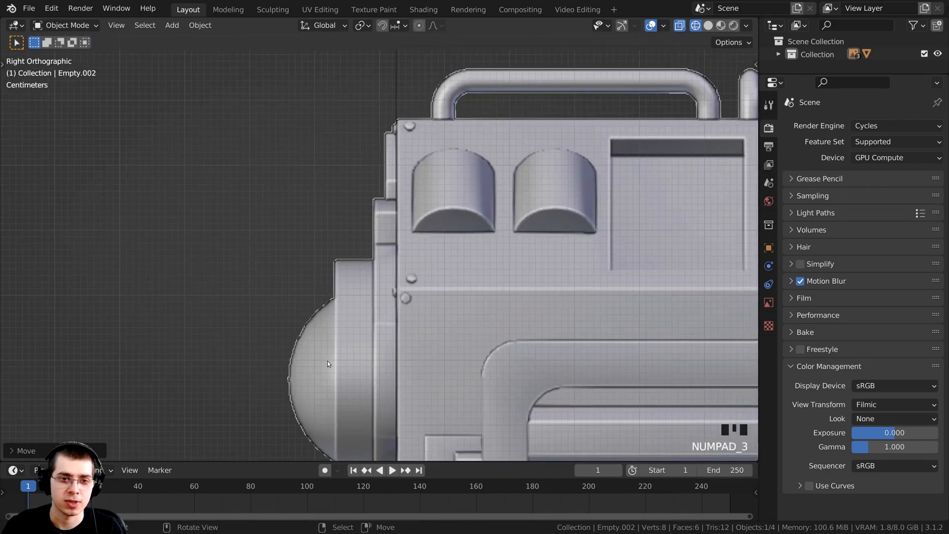
scroll(431, 263, down, 6)
scroll(324, 330, up, 2)
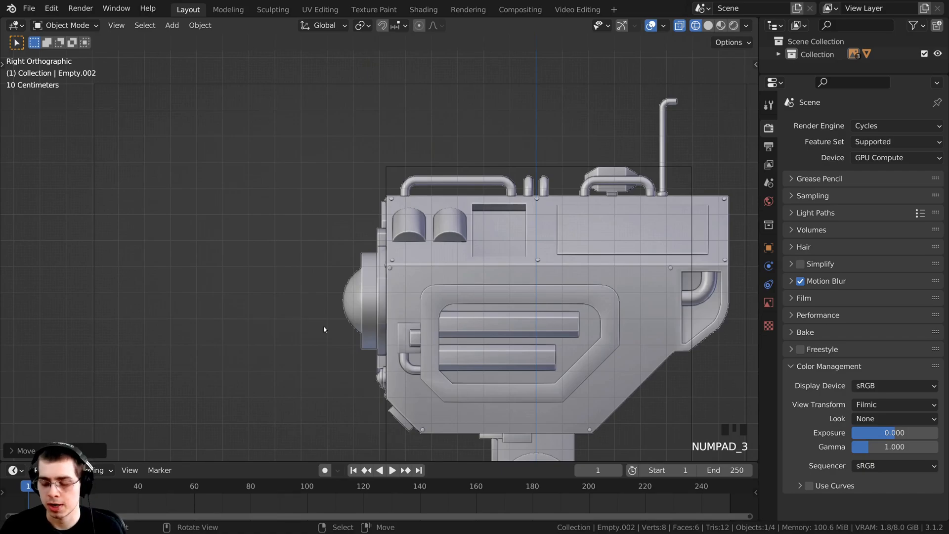
key(KP_1)
key(KP_7)
key(KP_3)
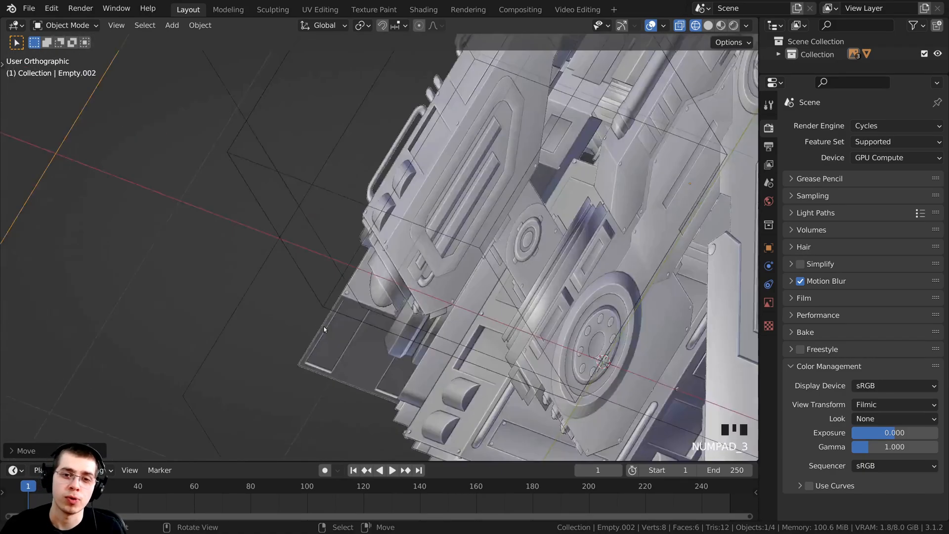
shift+middle_drag(367, 197, 338, 181)
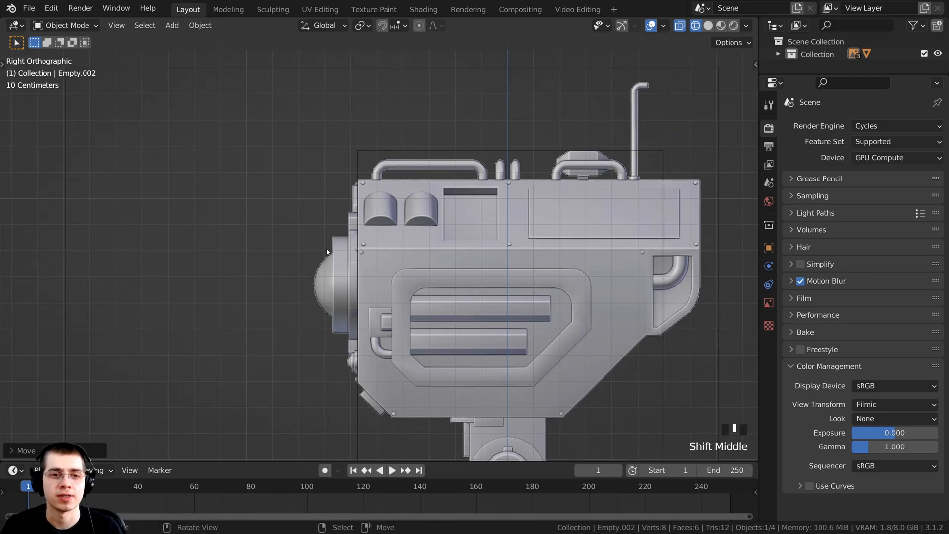
- Select the cube over the head and save the file
right_click(367, 151)
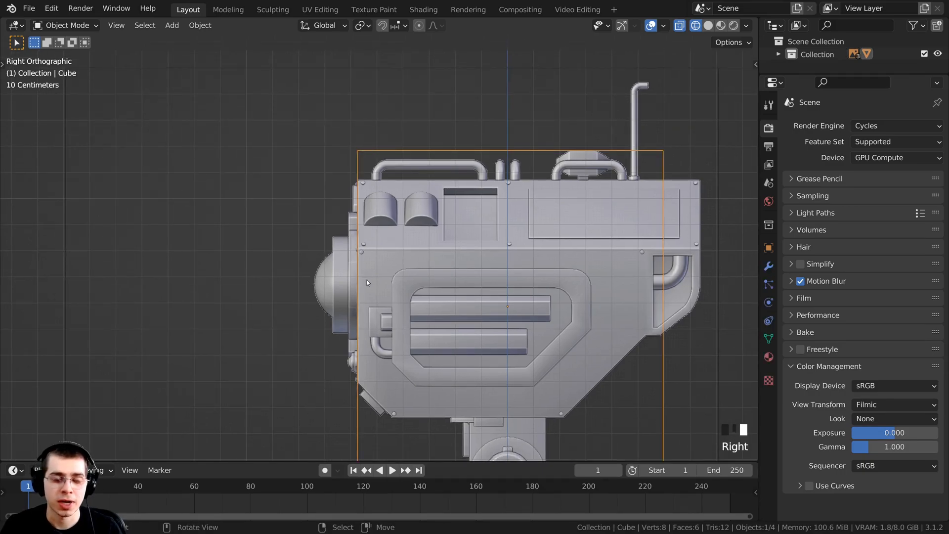
key(ctrl+s)
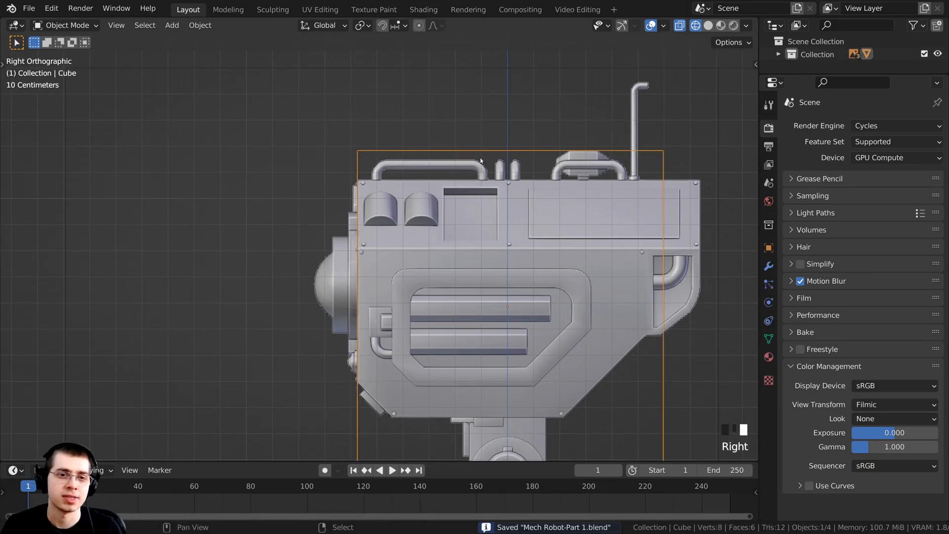
shift+middle_drag(463, 191, 453, 182)
- Put the cube in Edit Mode and add one vertical loop cut centred across its width
key(Tab)
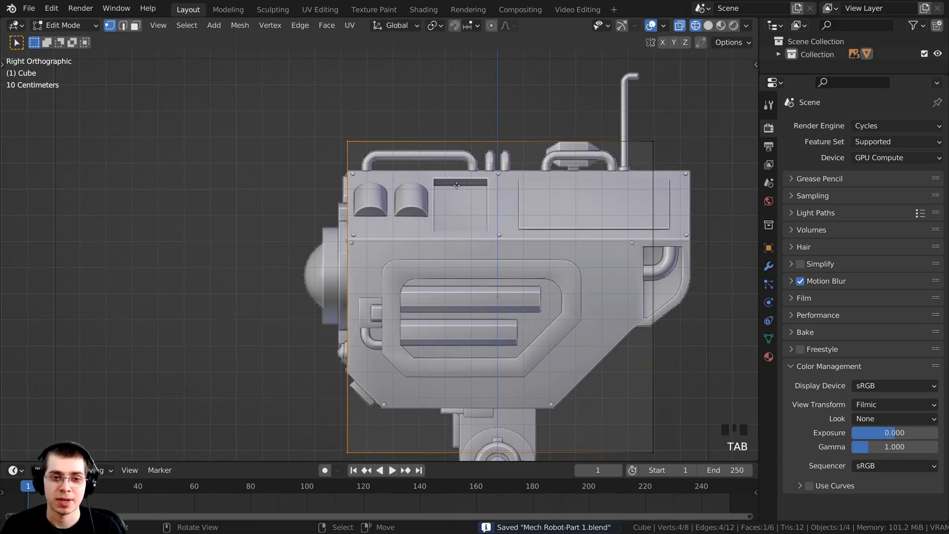
shift+middle_drag(348, 140, 463, 173)
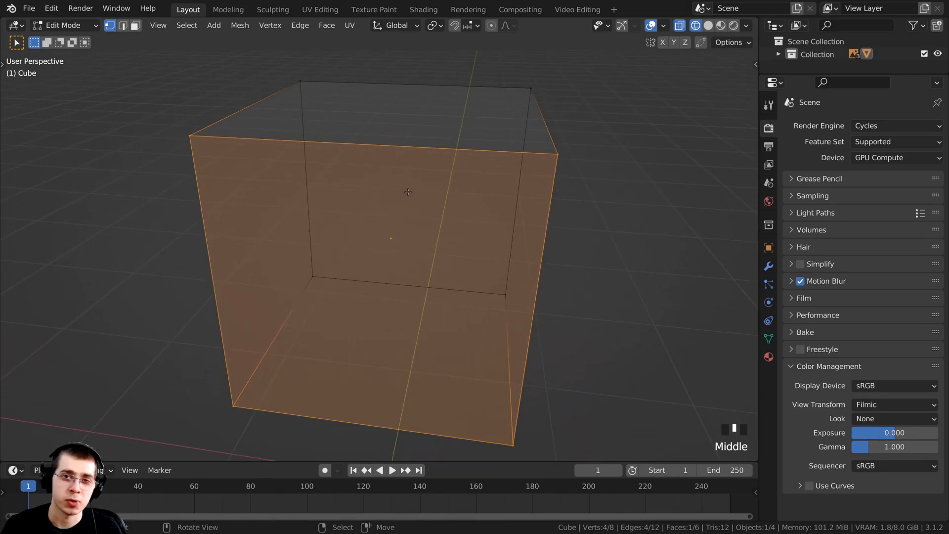
scroll(408, 192, down, 2)
middle_drag(408, 192, 409, 140)
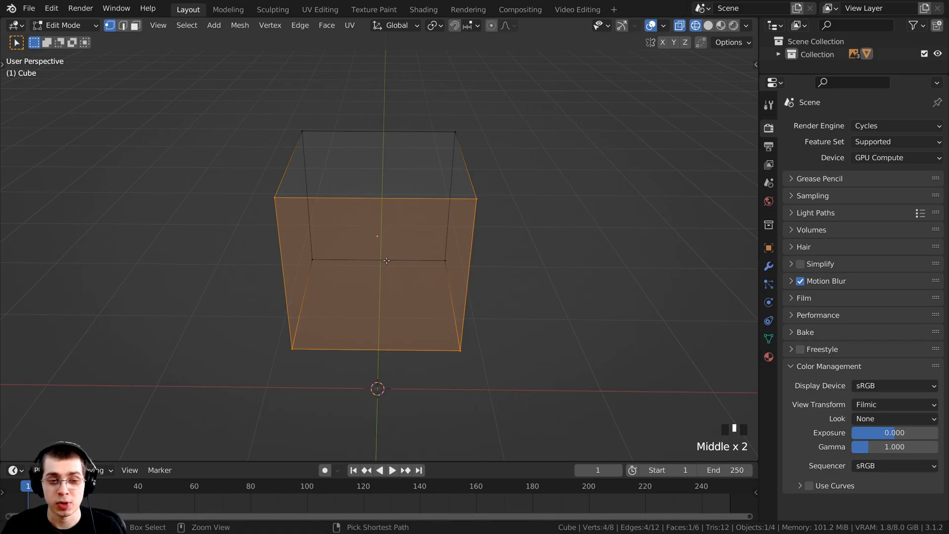
key(ctrl+r)
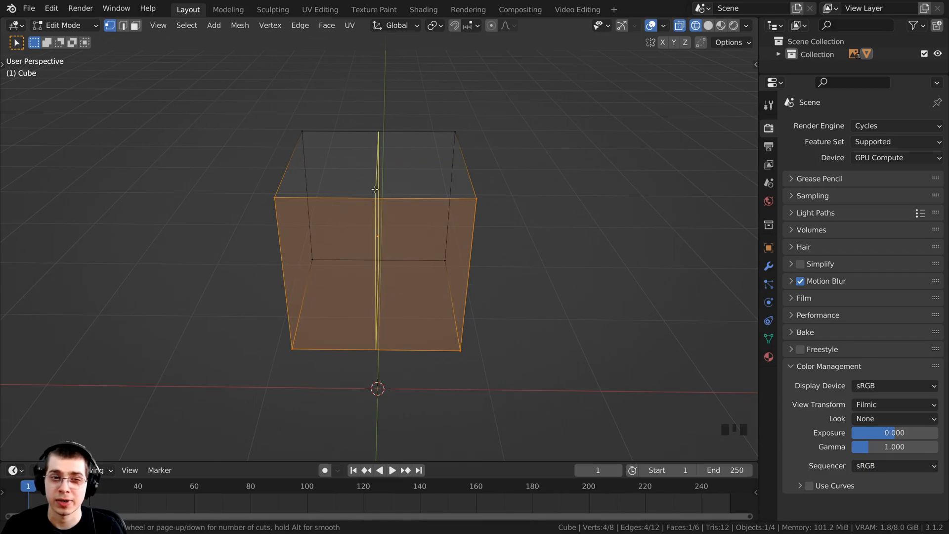
click(381, 210)
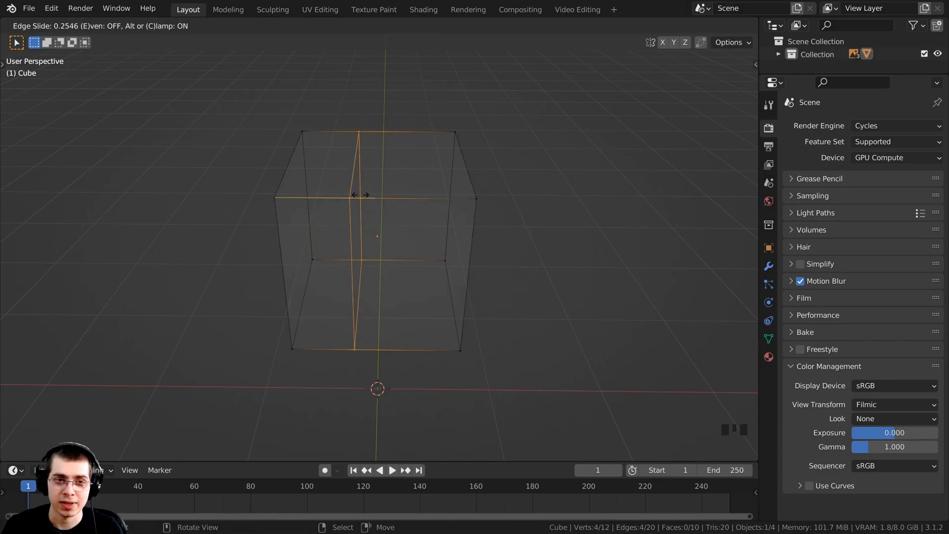
right_click(353, 195)
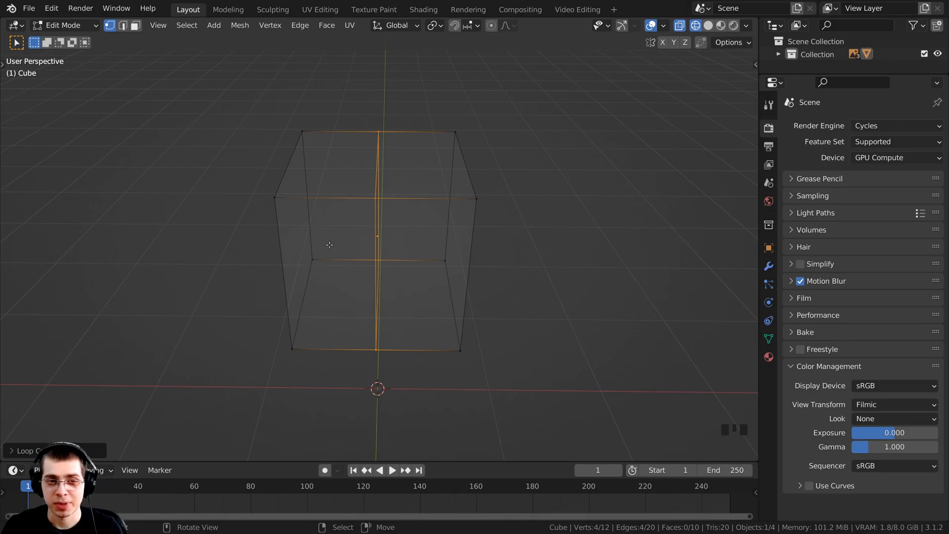
- Delete the four outer vertices on the cube's left side, leaving only the half right of the centre loop
key(a)
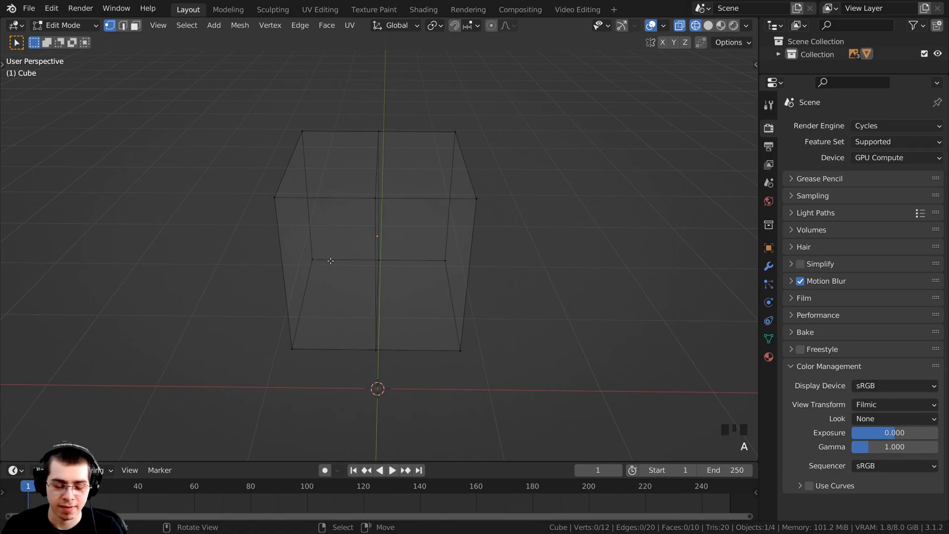
key(b)
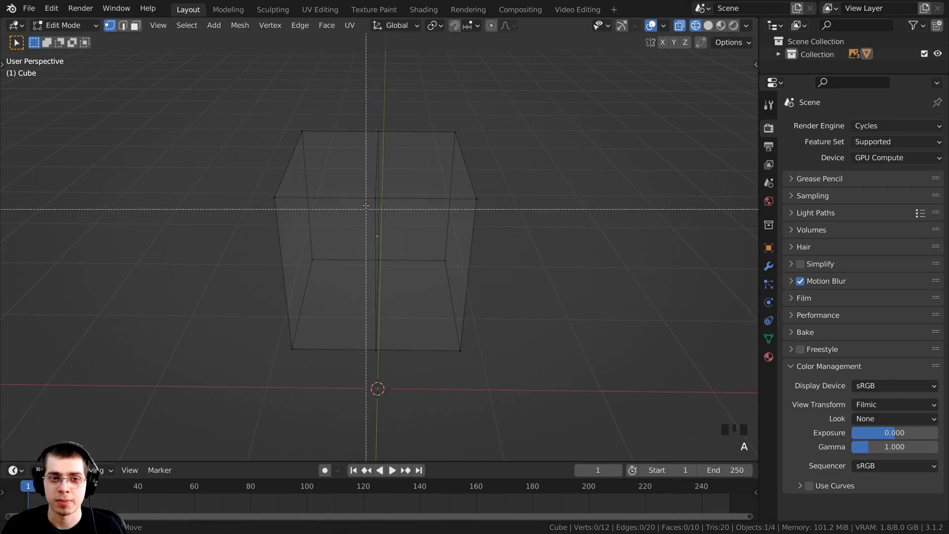
drag(350, 60, 207, 387)
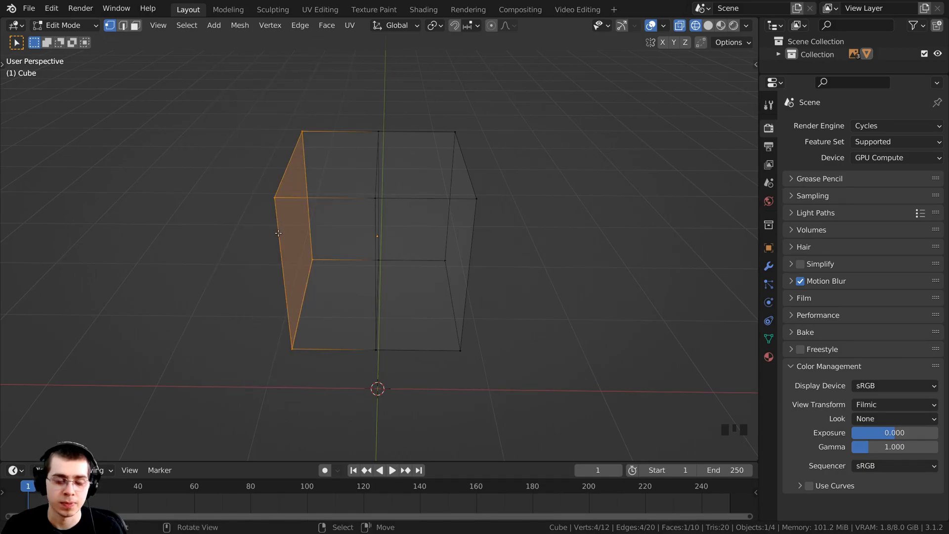
key(x)
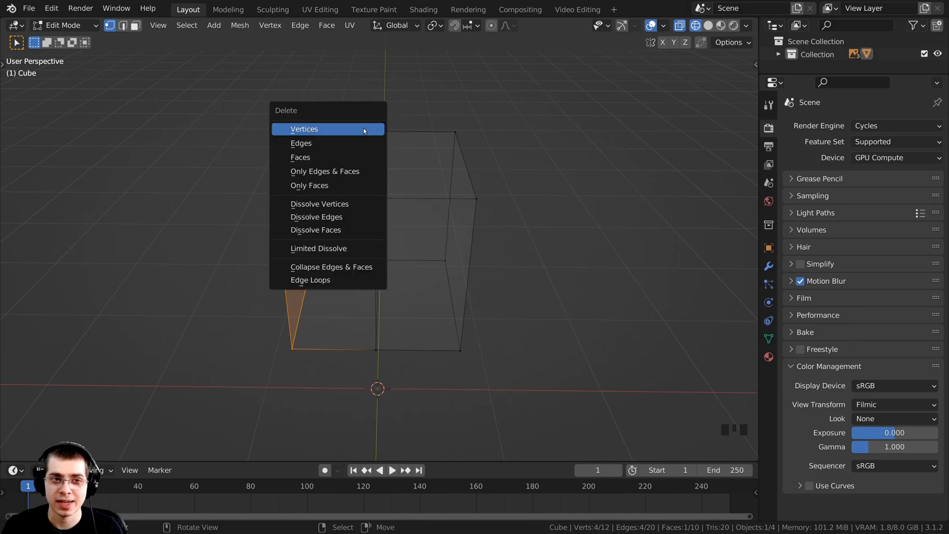
click(317, 130)
- Show the half-cube in solid shading and add a Mirror modifier to it
key(z)
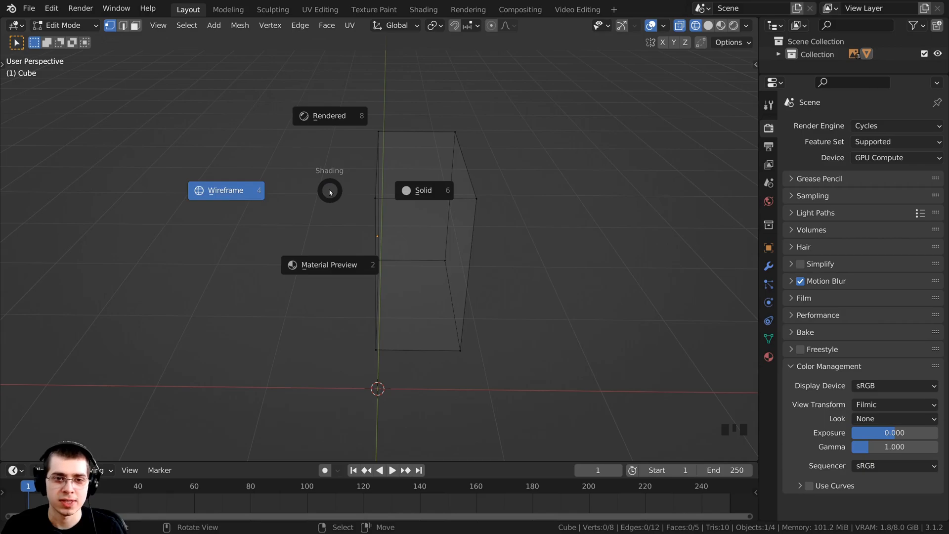
click(403, 194)
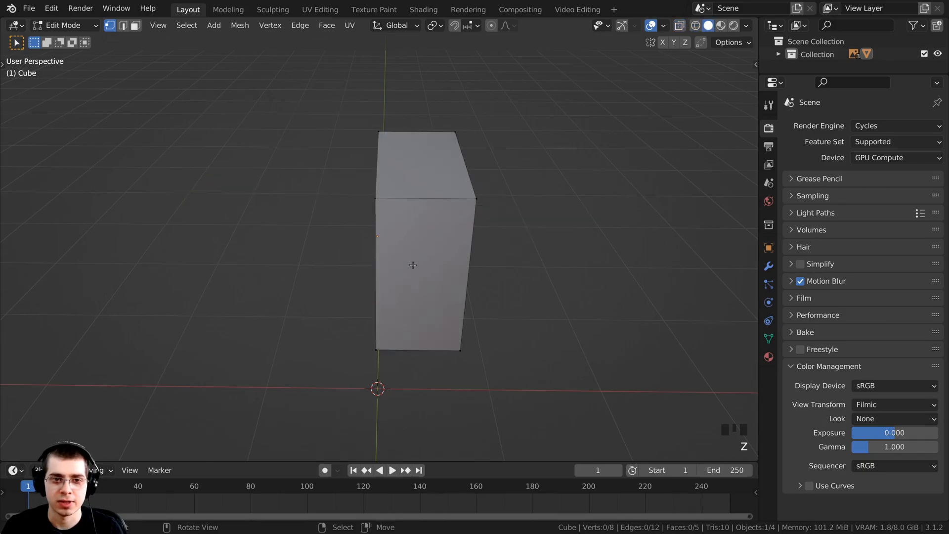
middle_drag(420, 283, 404, 205)
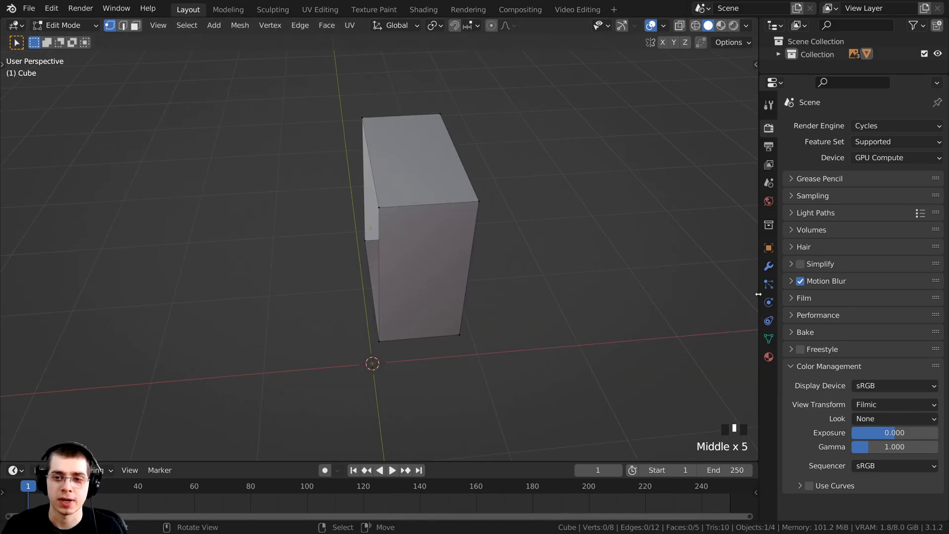
click(768, 266)
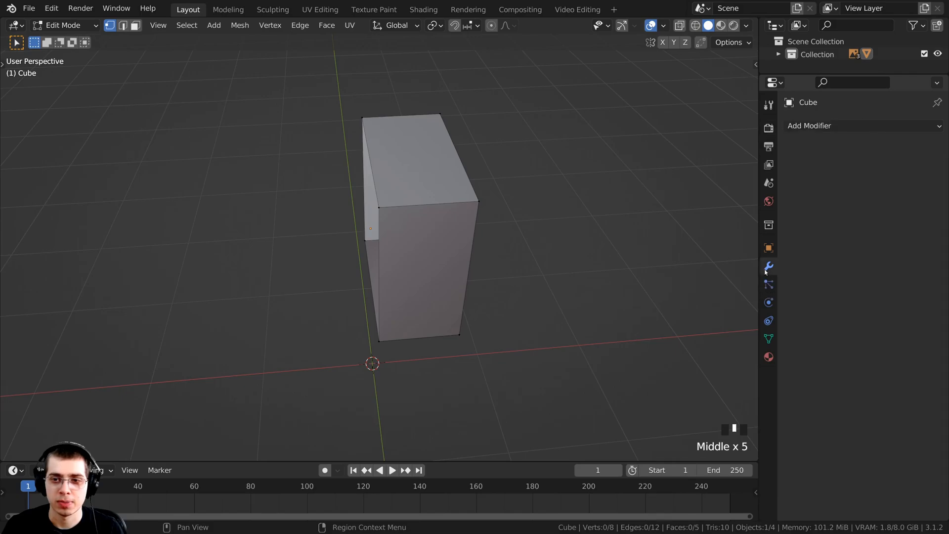
click(841, 126)
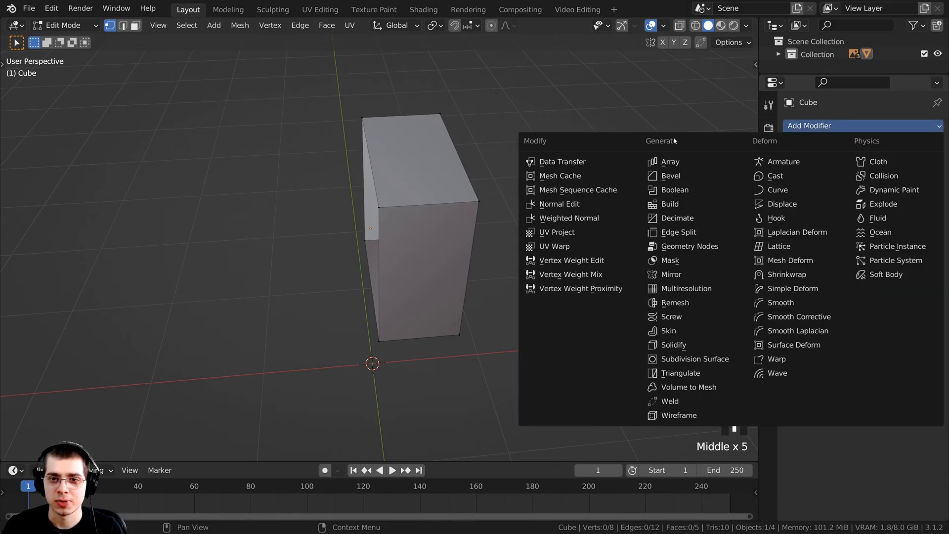
click(665, 276)
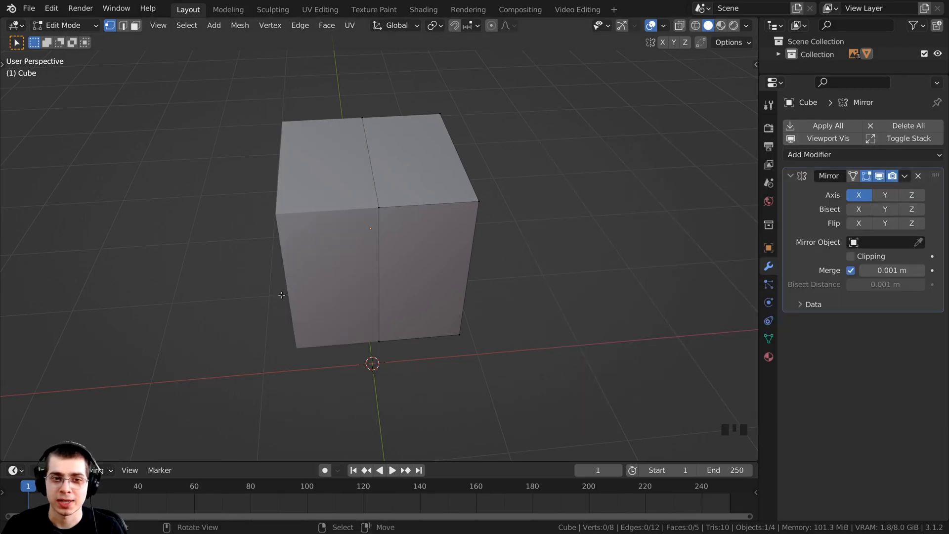
- Examine the mirrored cube from several angles in both Object Mode and Edit Mode
shift+middle_drag(367, 354, 367, 146)
scroll(358, 157, down, 2)
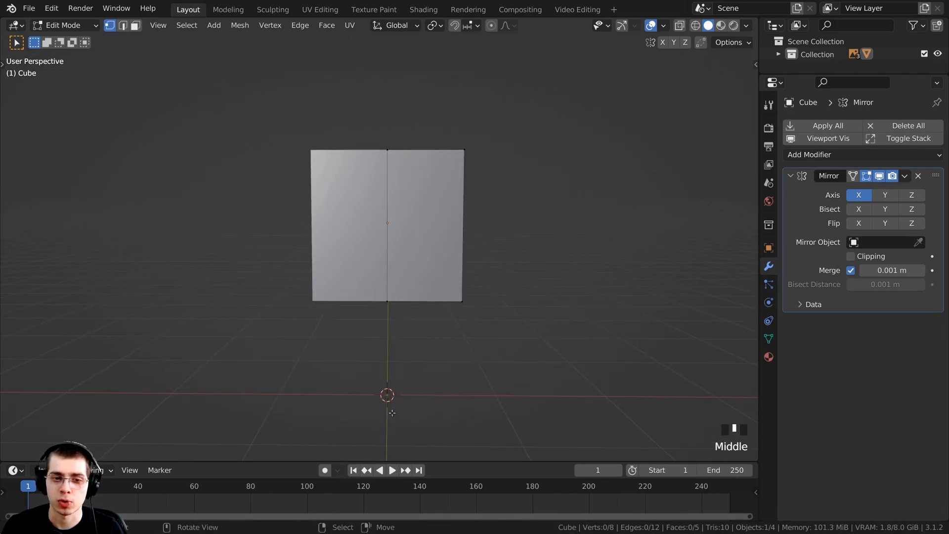
key(Tab)
middle_drag(426, 355, 381, 364)
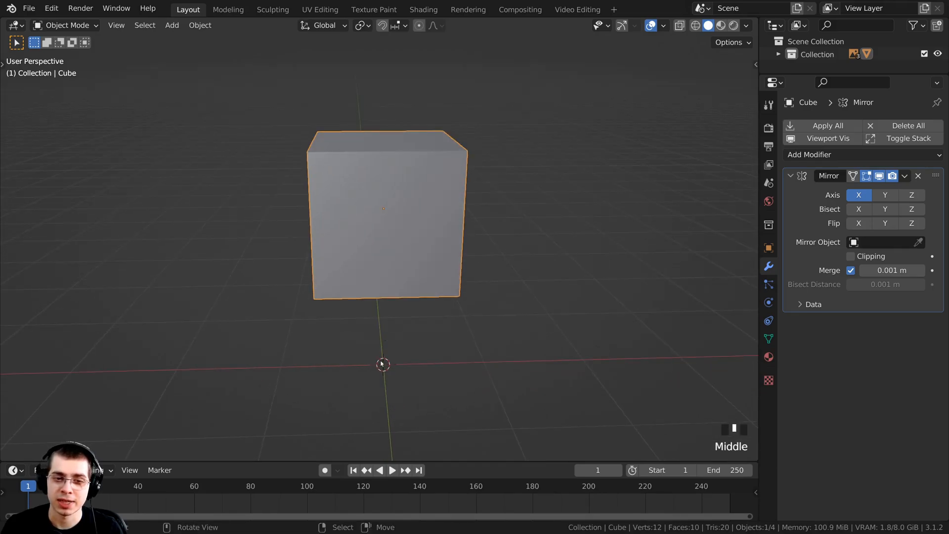
mouse_move(408, 281)
middle_down()
mouse_move(445, 261)
mouse_move(435, 250)
mouse_move(405, 278)
middle_up()
key(Tab)
scroll(405, 278, up, 1)
middle_drag(388, 211, 407, 147)
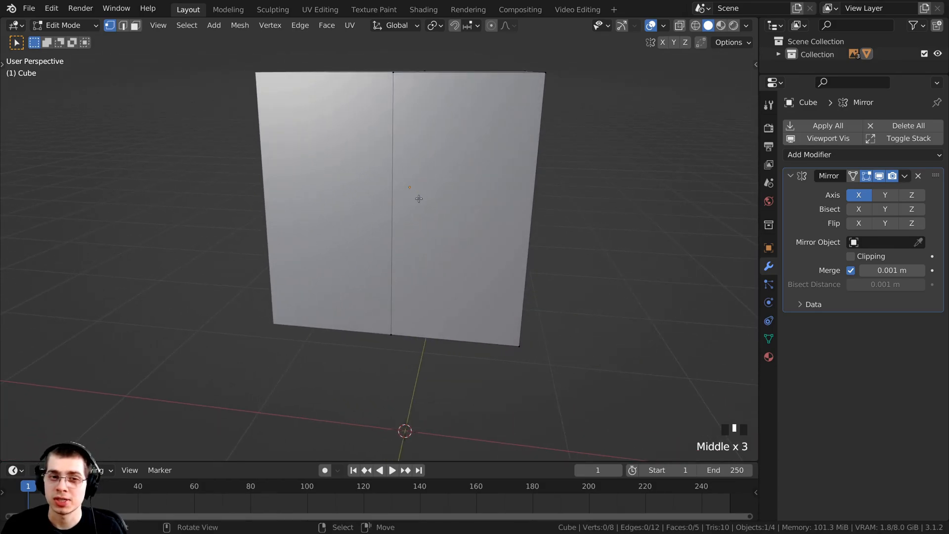
scroll(425, 148, down, 2)
middle_drag(430, 174, 435, 163)
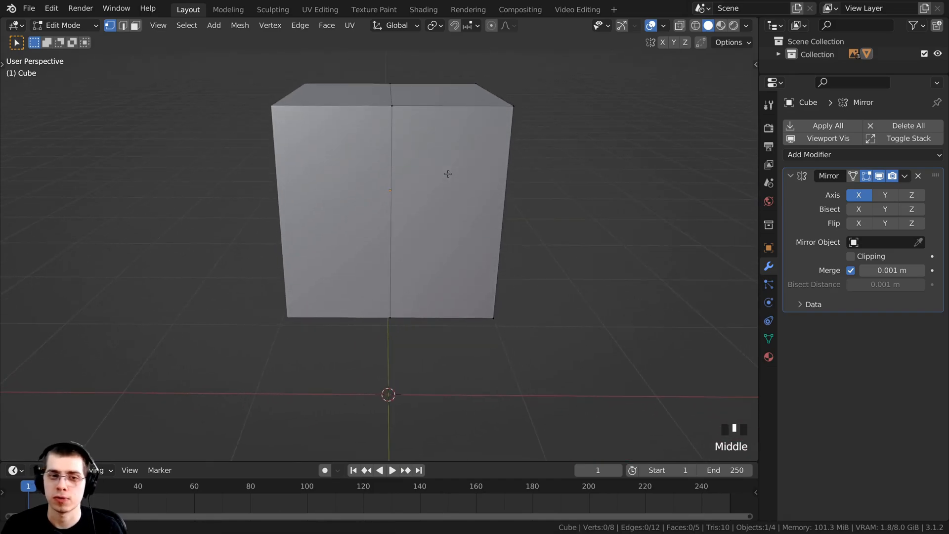
middle_drag(405, 271, 453, 111)
scroll(453, 111, down, 1)
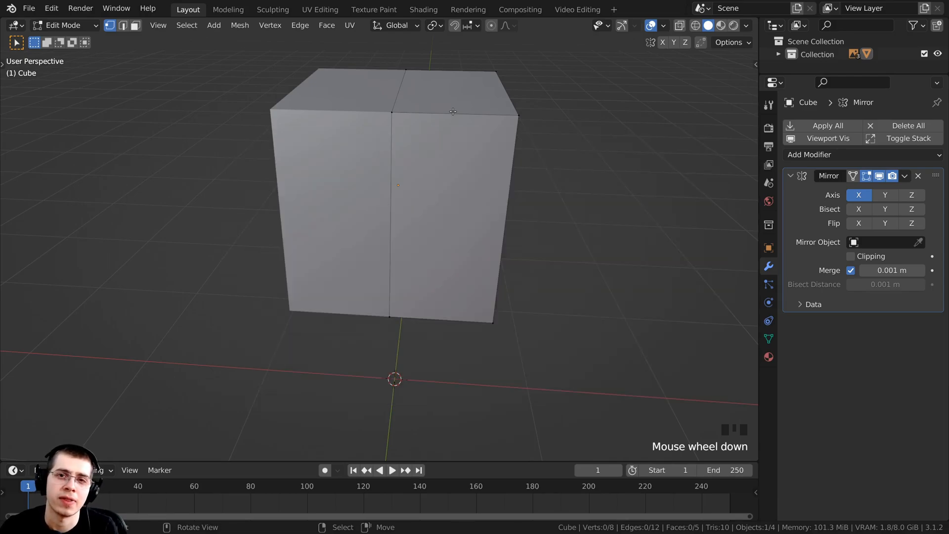
shift+middle_drag(491, 98, 480, 123)
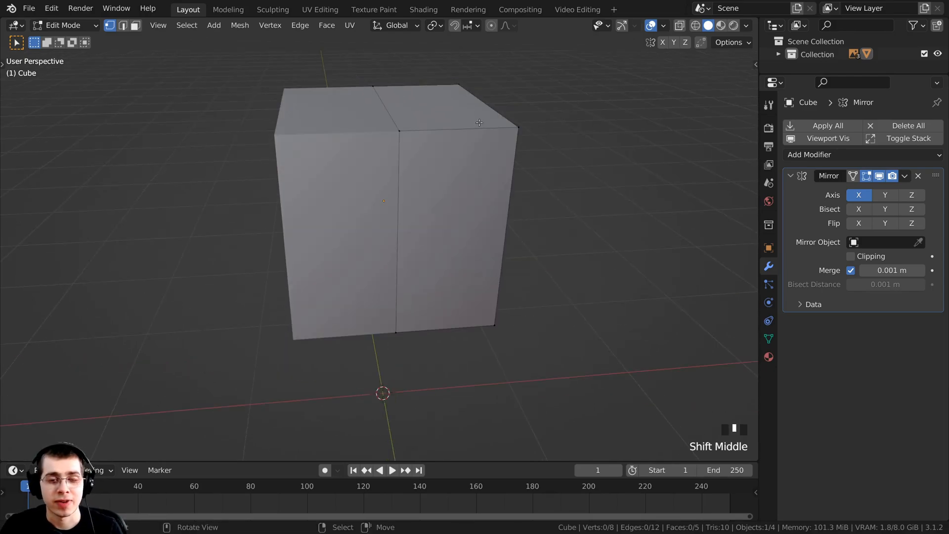
- Select the whole half-cube mesh and try moving it freely away from the mirror centre
key(a)
key(a)
key(a)
key(a)
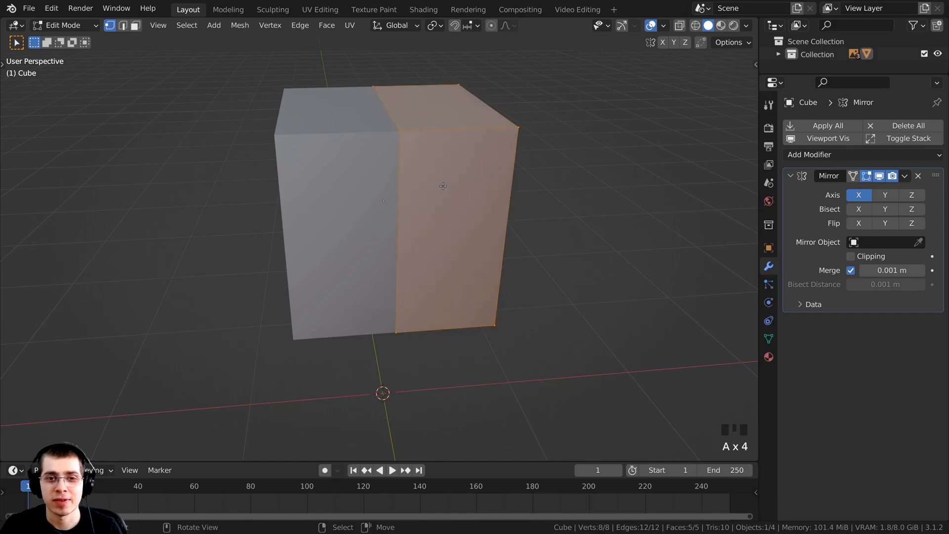
key(g)
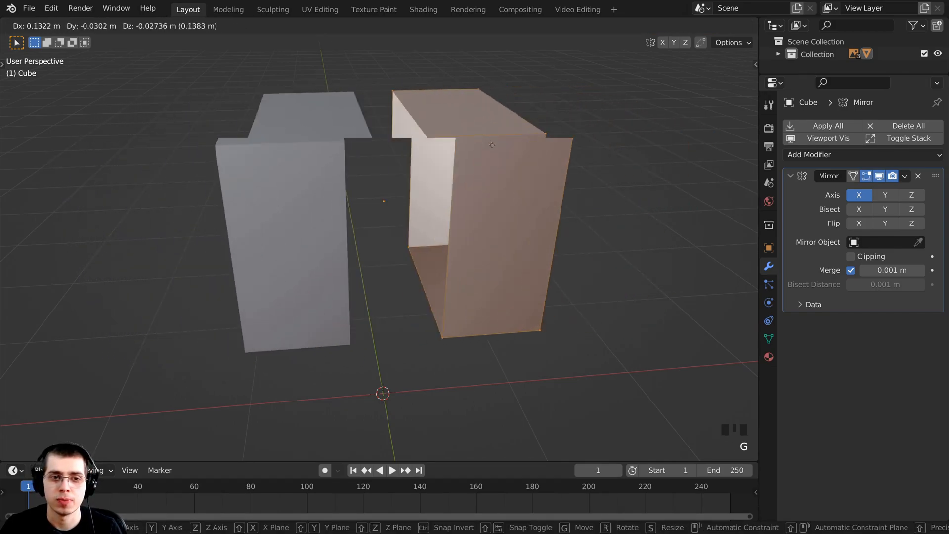
click(473, 138)
key(g)
shift+middle_drag(473, 139, 430, 167)
click(492, 120)
scroll(431, 167, down, 2)
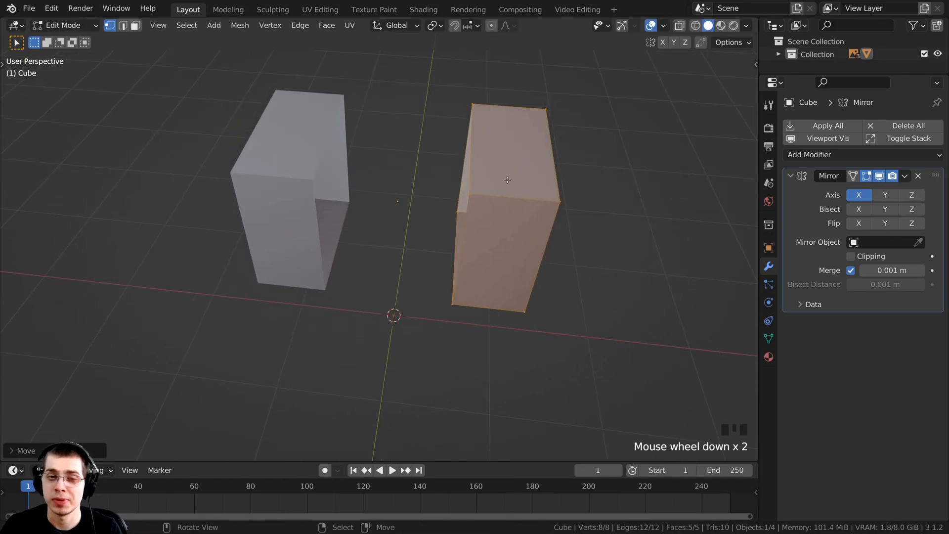
middle_drag(508, 179, 516, 186)
scroll(485, 231, up, 2)
key(g)
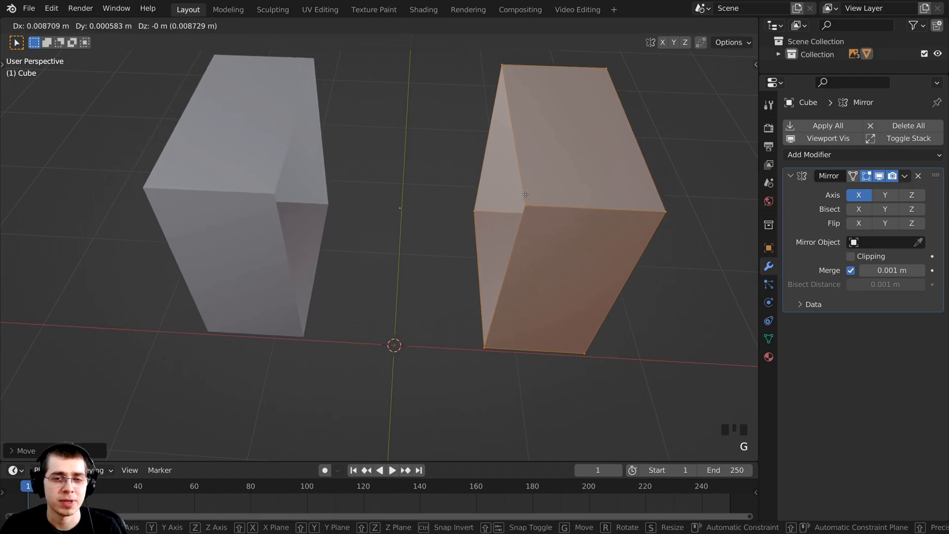
click(507, 175)
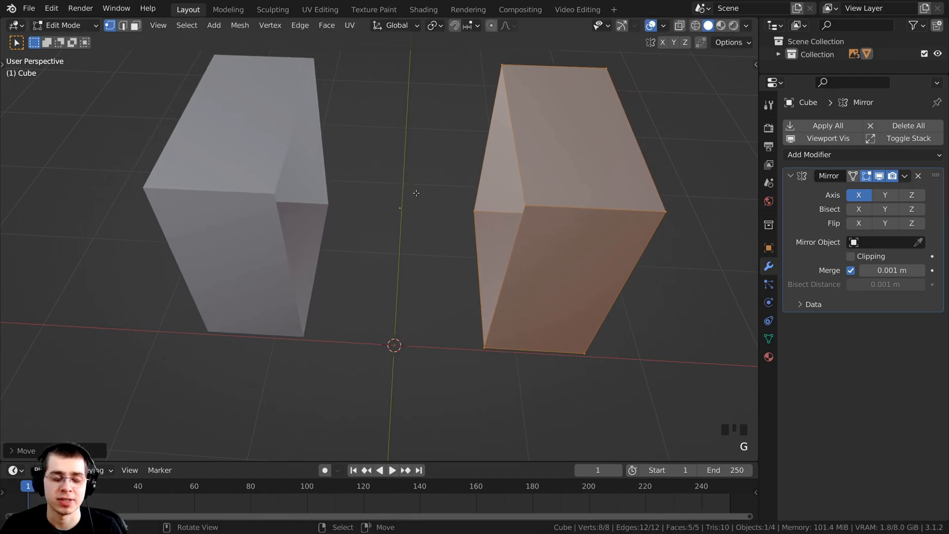
- Undo the test moves of the half-cube mesh
key(ctrl+z)
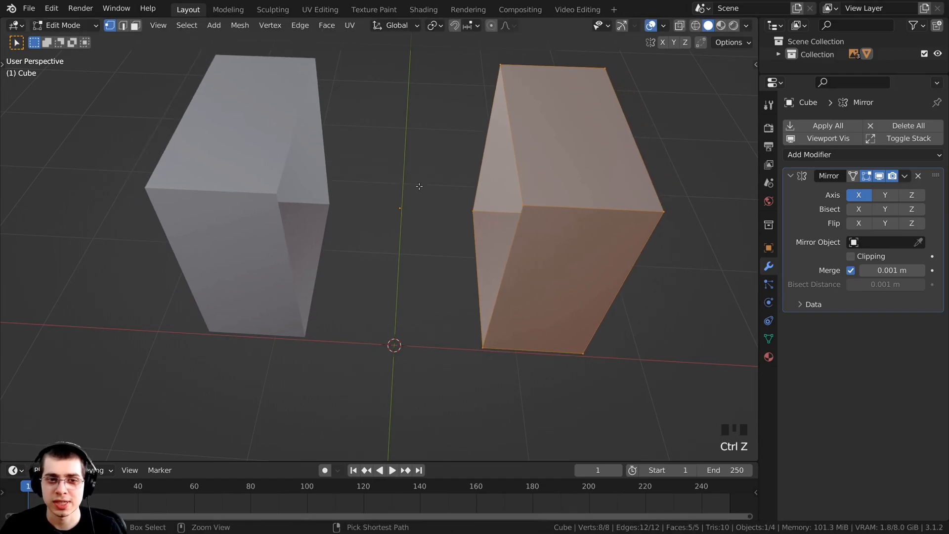
key(ctrl+z)
key(ctrl+z)
key(ctrl+z)
key(ctrl+z)
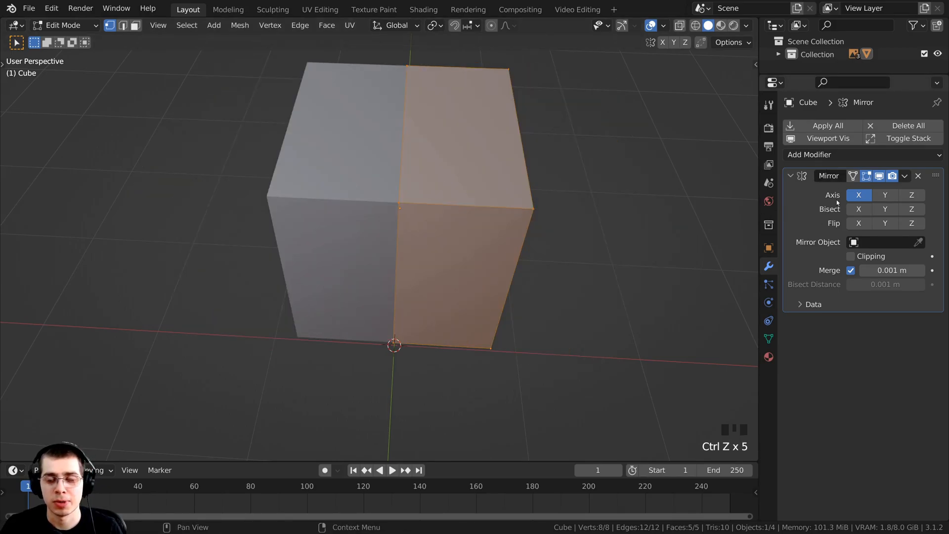
- Enable Clipping on the Mirror modifier and try moving the mesh to test the centre seam, without keeping the move
click(851, 256)
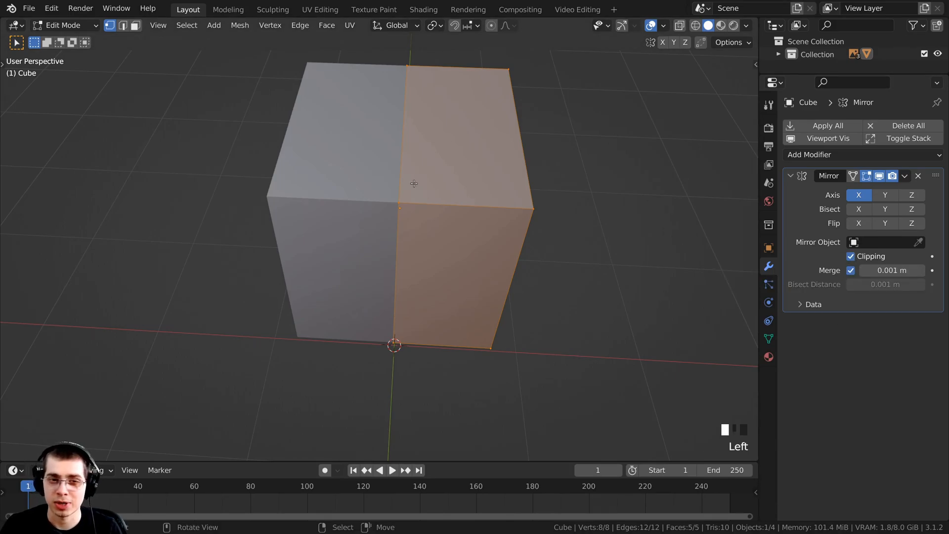
key(g)
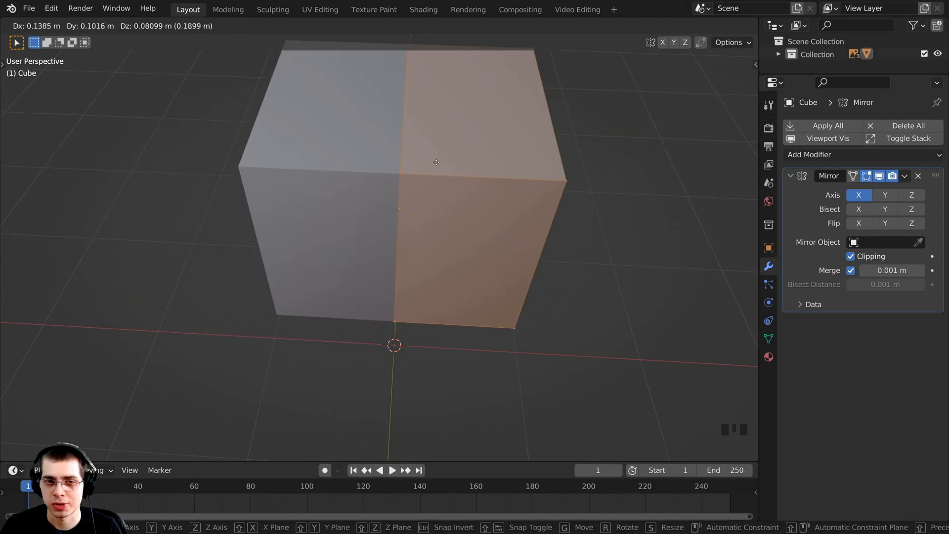
click(414, 105)
scroll(394, 174, down, 2)
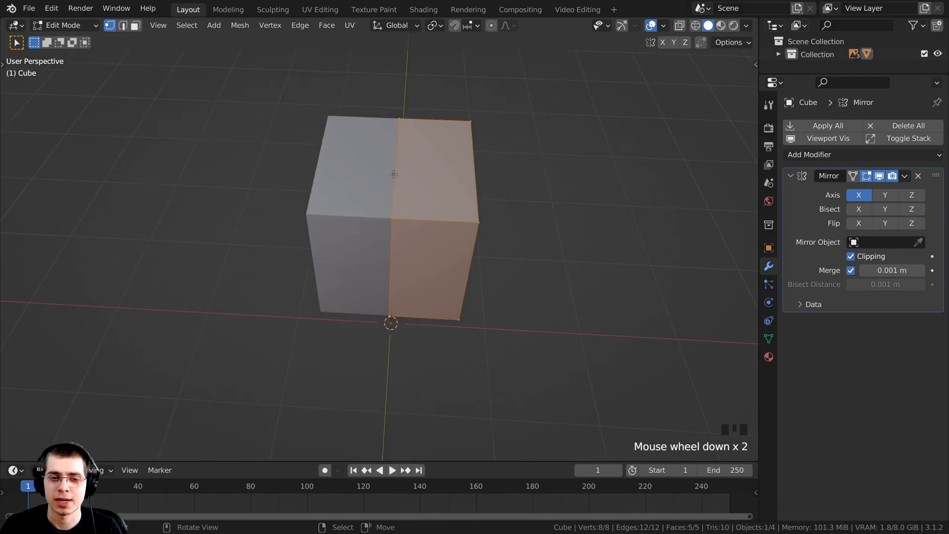
middle_drag(394, 174, 396, 141)
key(g)
right_click(470, 182)
middle_drag(470, 182, 482, 179)
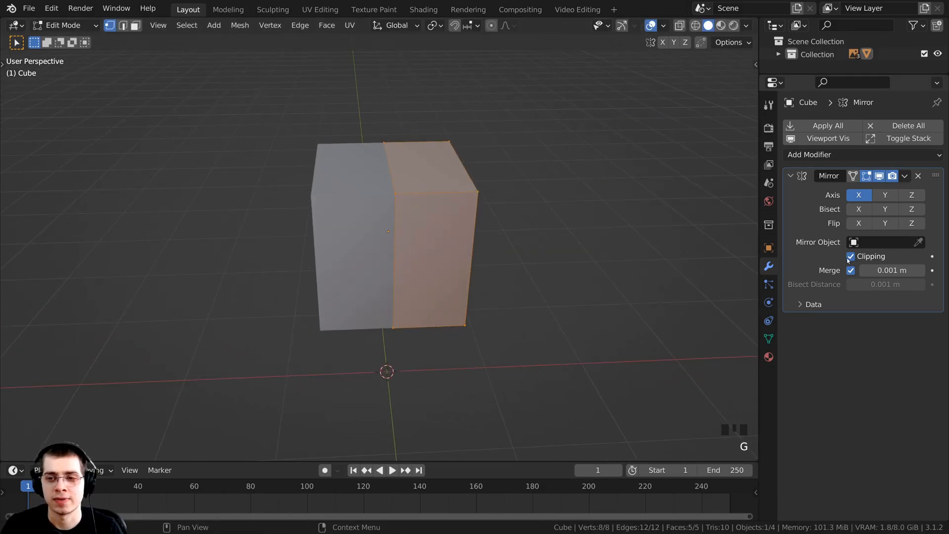
middle_drag(325, 258, 338, 247)
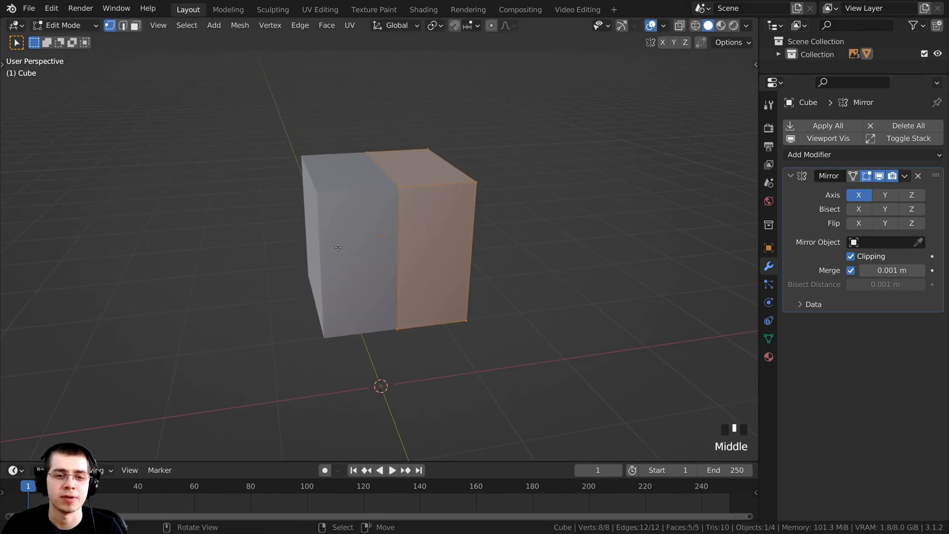
- Show the cube in wireframe in the right orthographic view, over the head in the side reference image
key(KP_3)
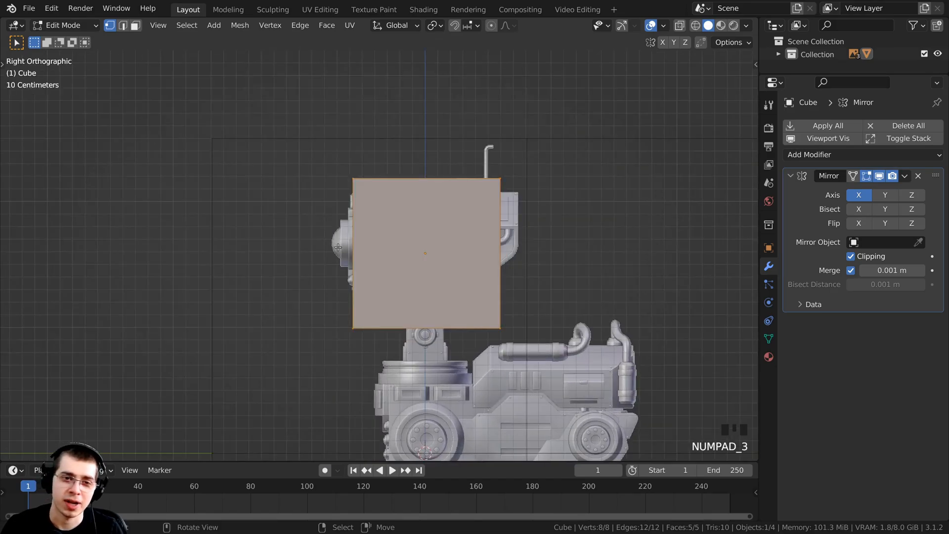
scroll(533, 273, up, 2)
shift+middle_drag(533, 273, 556, 145)
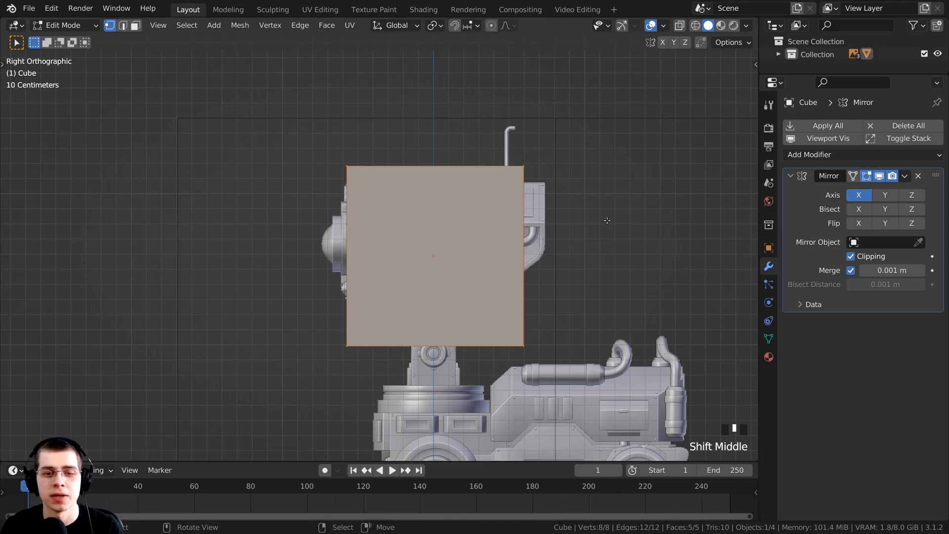
key(z)
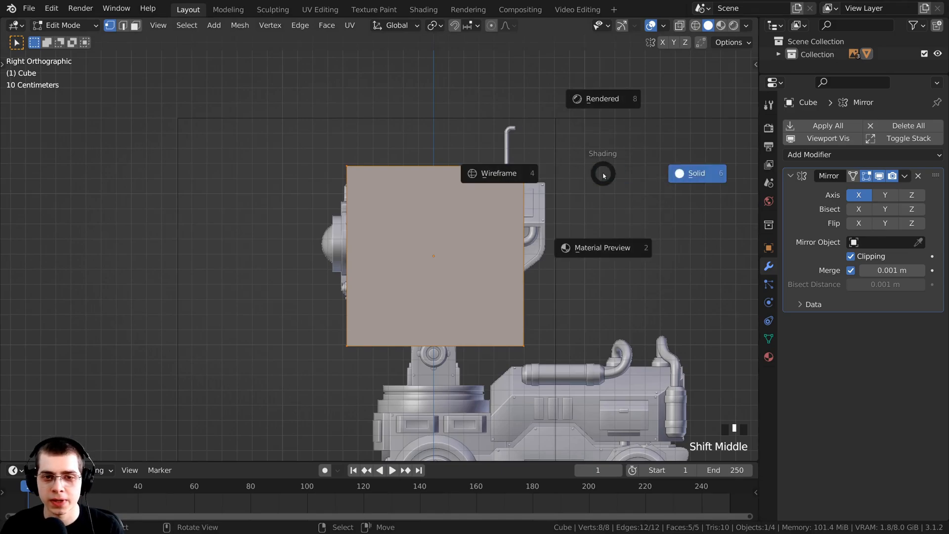
click(495, 177)
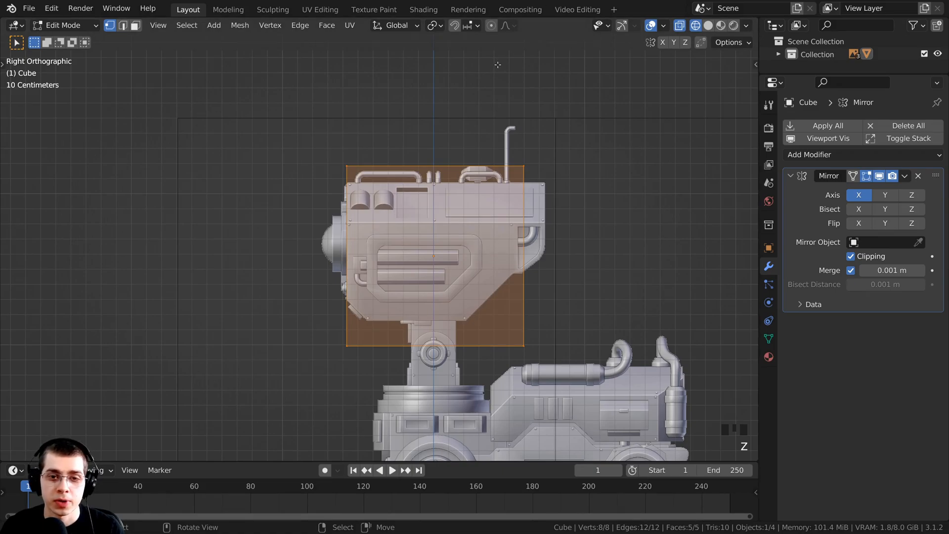
- Lower the half-cube's top vertices about 0.11 m along Z onto the head's top edge in the side reference
key(alt+a)
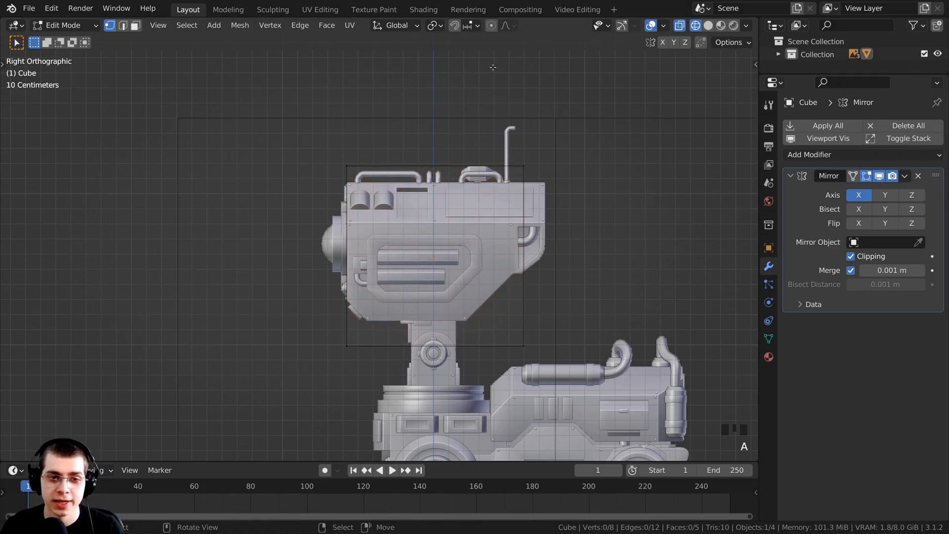
key(b)
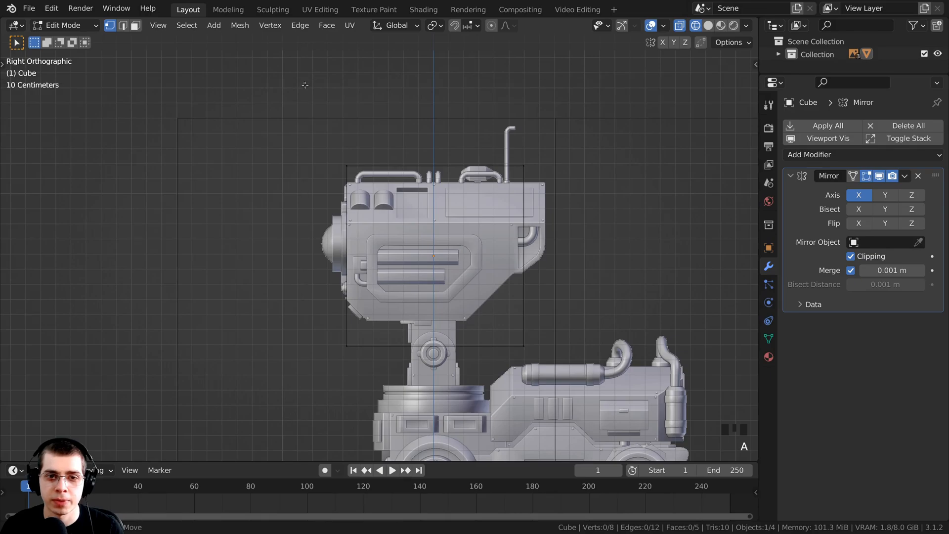
drag(303, 82, 545, 185)
shift+middle_drag(357, 187, 359, 220)
scroll(366, 163, up, 4)
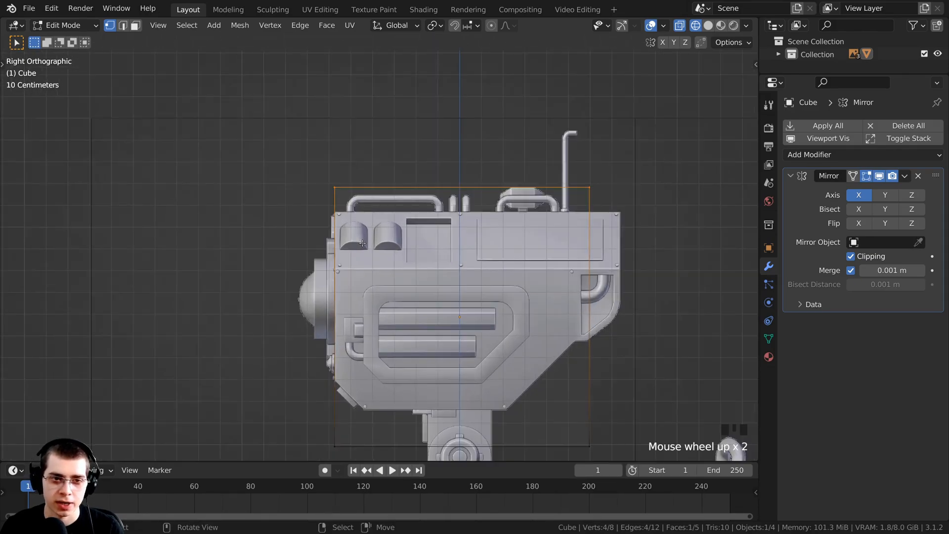
scroll(366, 163, down, 1)
key(g)
key(z)
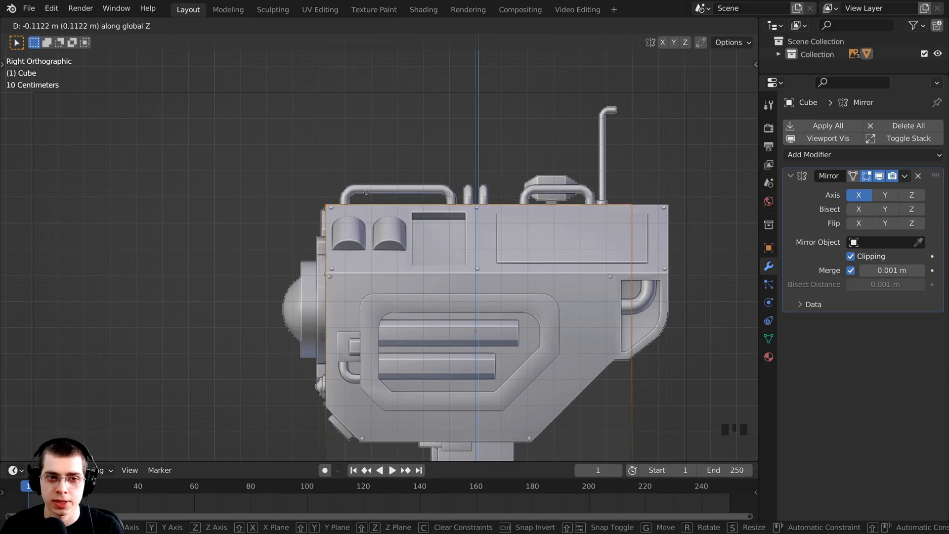
click(366, 194)
- Raise the half-cube's bottom vertices about 0.17 m along Z onto the head's bottom edge in the side reference
shift+middle_drag(474, 235, 451, 165)
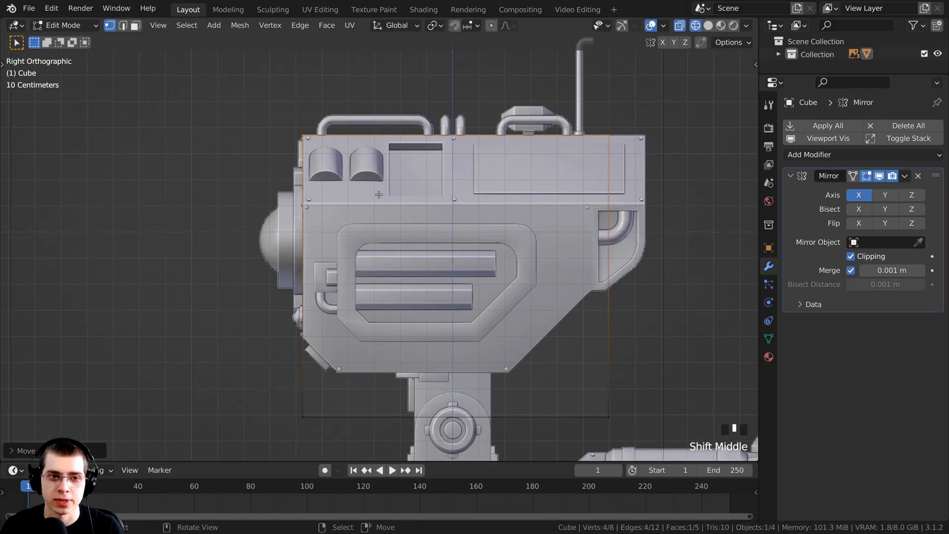
key(a)
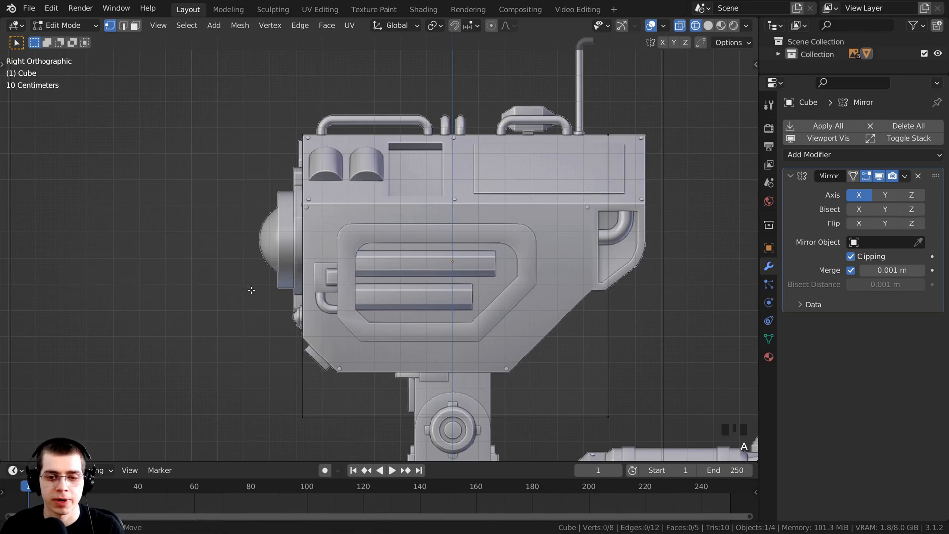
drag(248, 286, 681, 431)
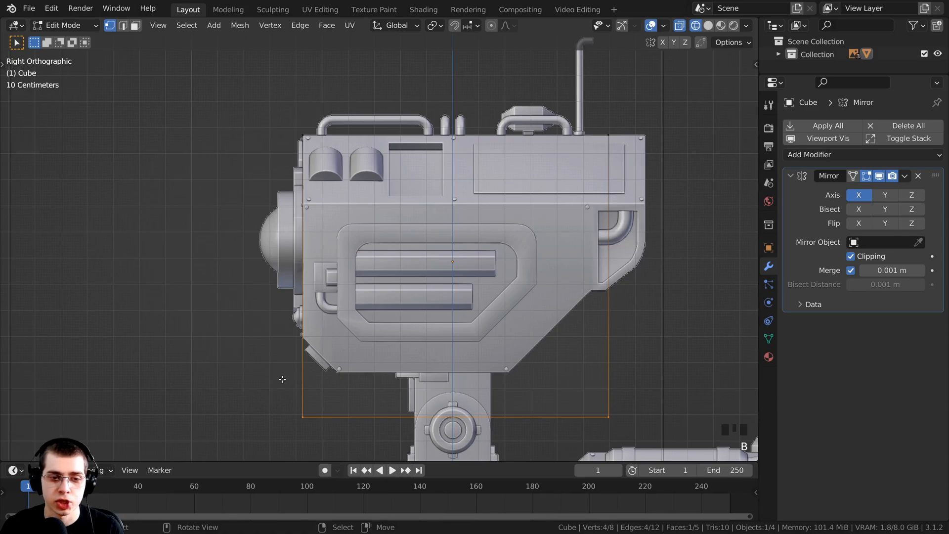
key(g)
key(z)
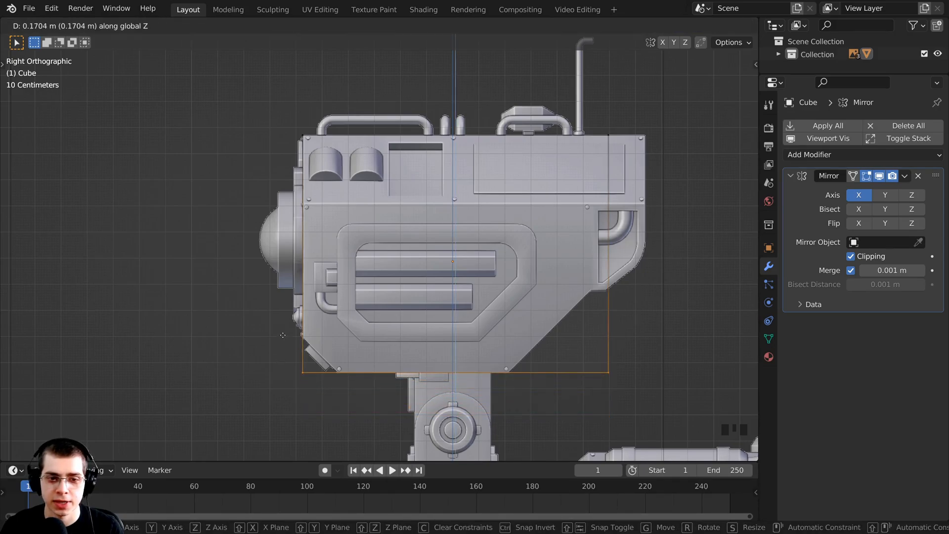
click(282, 334)
shift+middle_drag(315, 368, 345, 341)
key(g)
key(z)
click(345, 342)
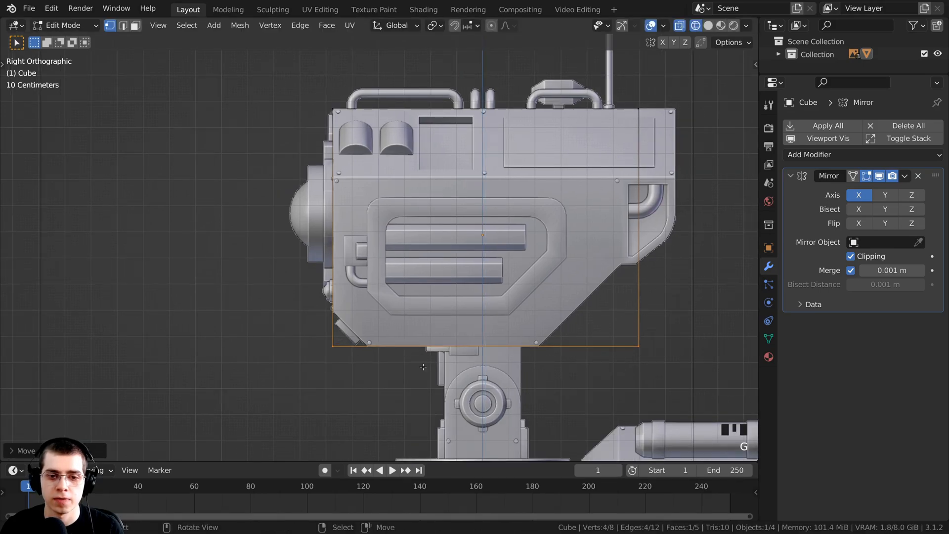
- Move the half-cube's rear vertices along Y to the top of the reference head's sloped lower-rear corner
shift+middle_drag(423, 367, 376, 389)
key(a)
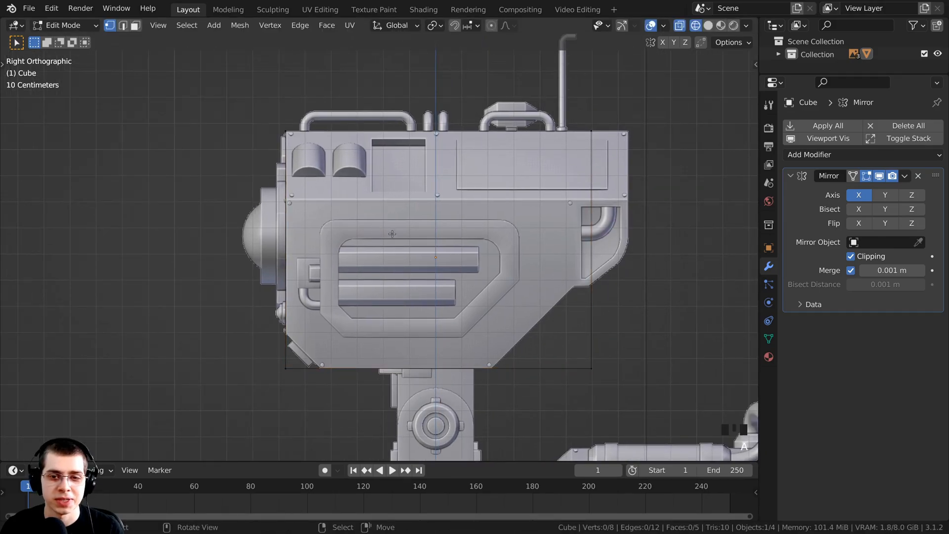
drag(485, 74, 637, 377)
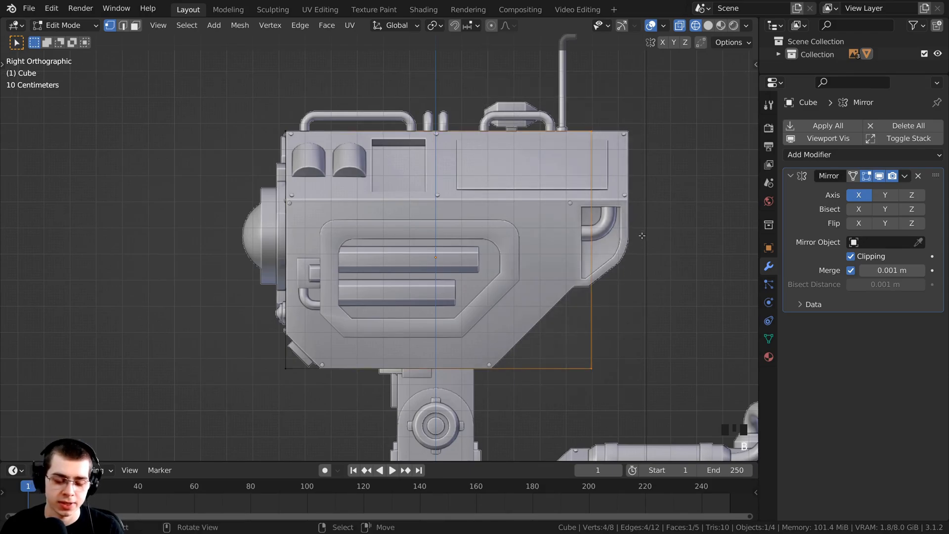
key(g)
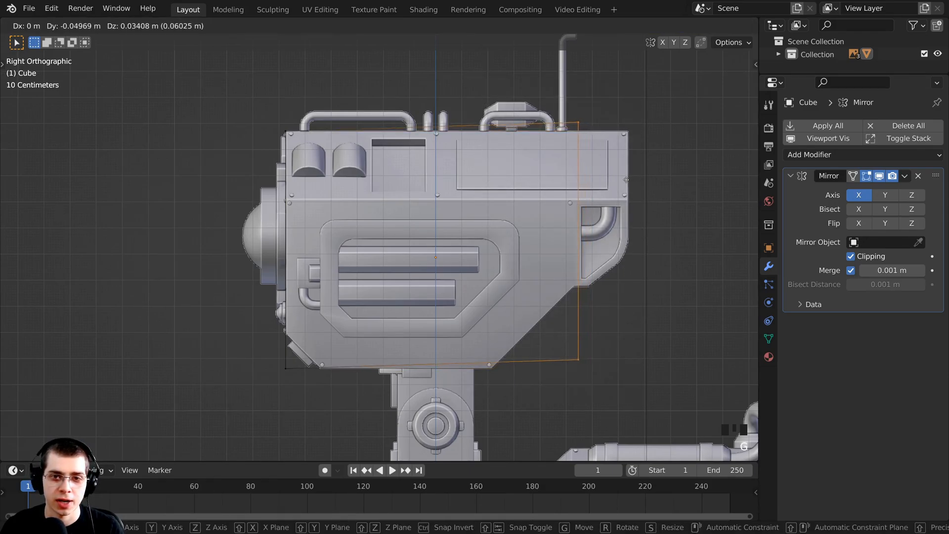
key(y)
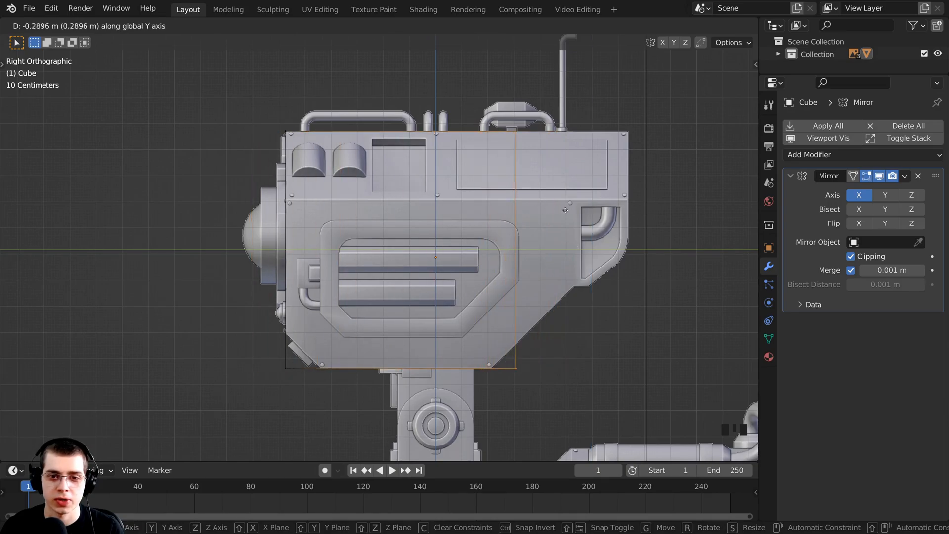
click(616, 214)
scroll(616, 215, up, 1)
shift+middle_drag(630, 397, 441, 376)
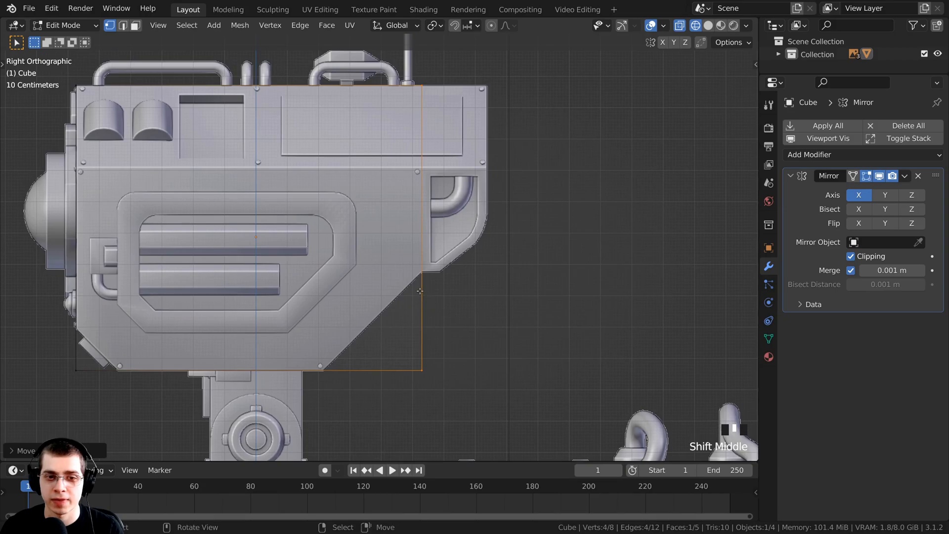
scroll(430, 300, up, 5)
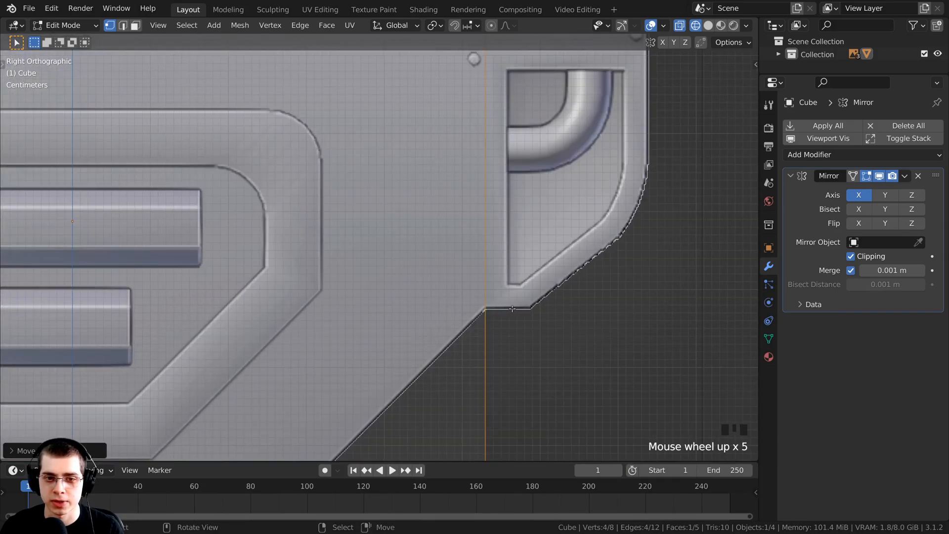
scroll(515, 309, down, 4)
shift+middle_drag(474, 304, 543, 286)
- Bevel the mesh's lower rear edge about 0.31 m with one segment to follow the slope in the side reference
key(a)
scroll(527, 291, down, 1)
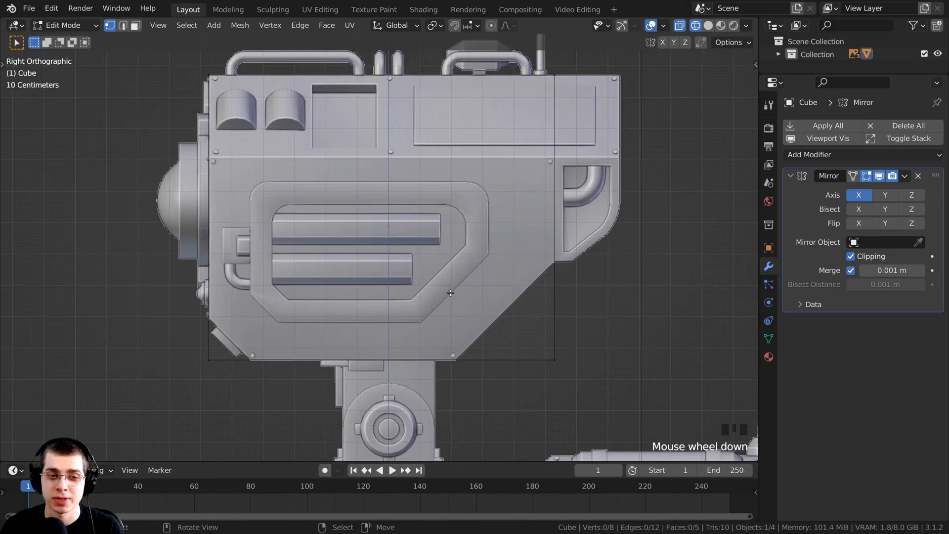
key(b)
drag(438, 266, 579, 390)
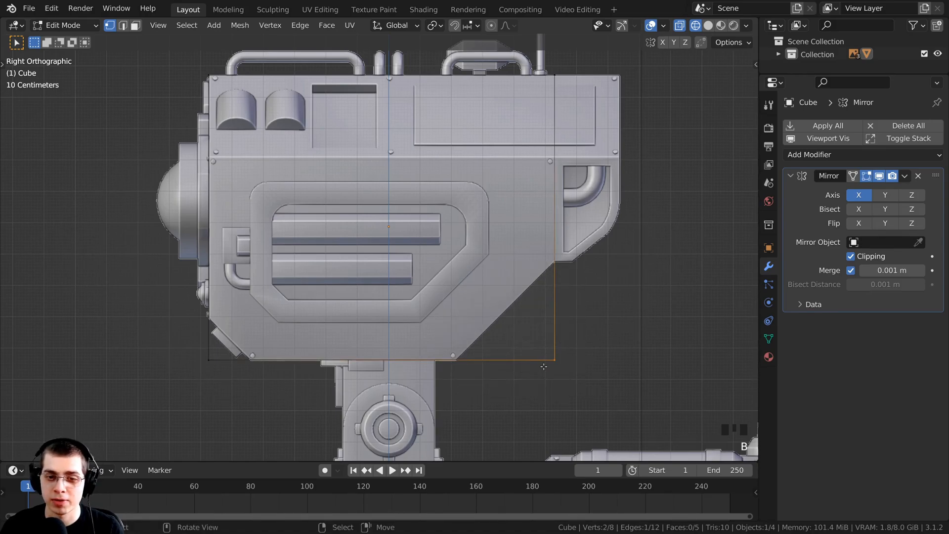
scroll(598, 333, down, 3)
middle_drag(553, 333, 403, 284)
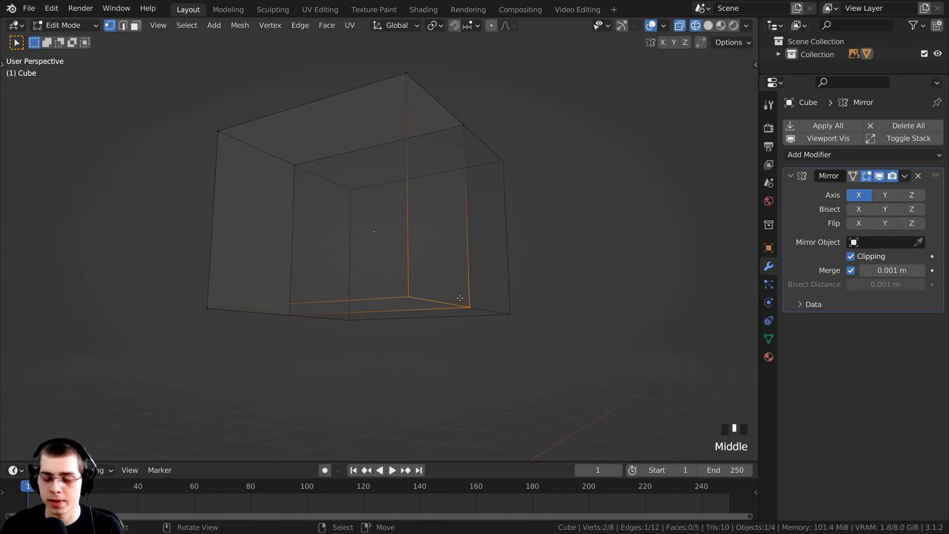
key(KP_3)
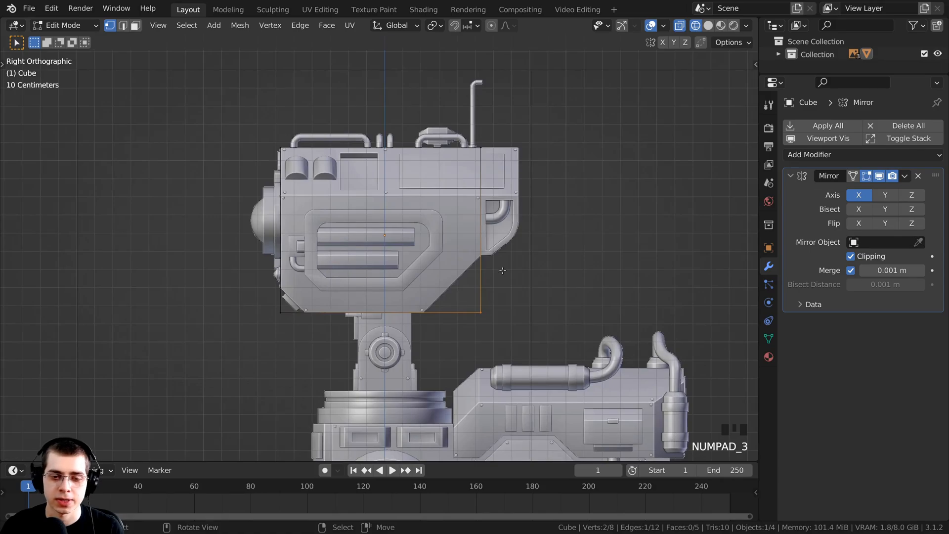
scroll(564, 302, up, 4)
shift+middle_drag(569, 297, 559, 314)
scroll(558, 314, down, 2)
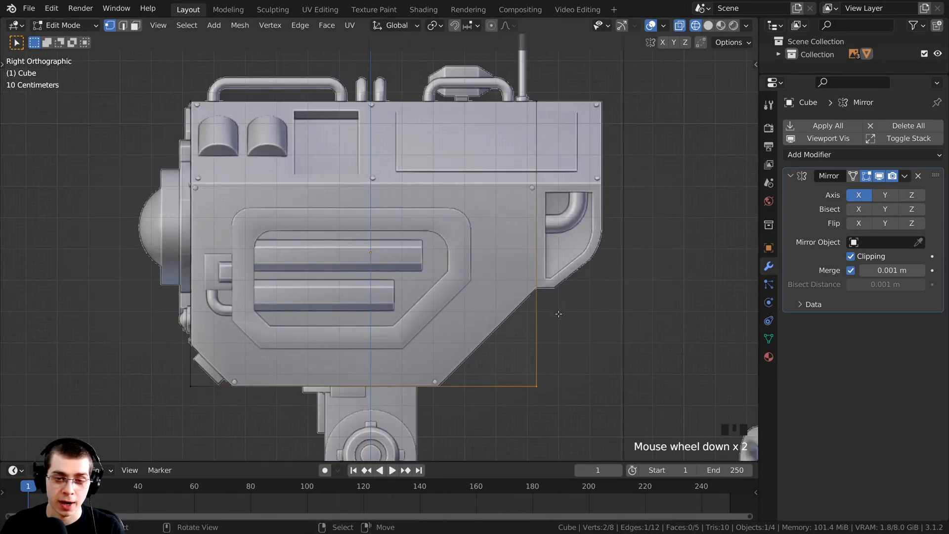
key(ctrl+b)
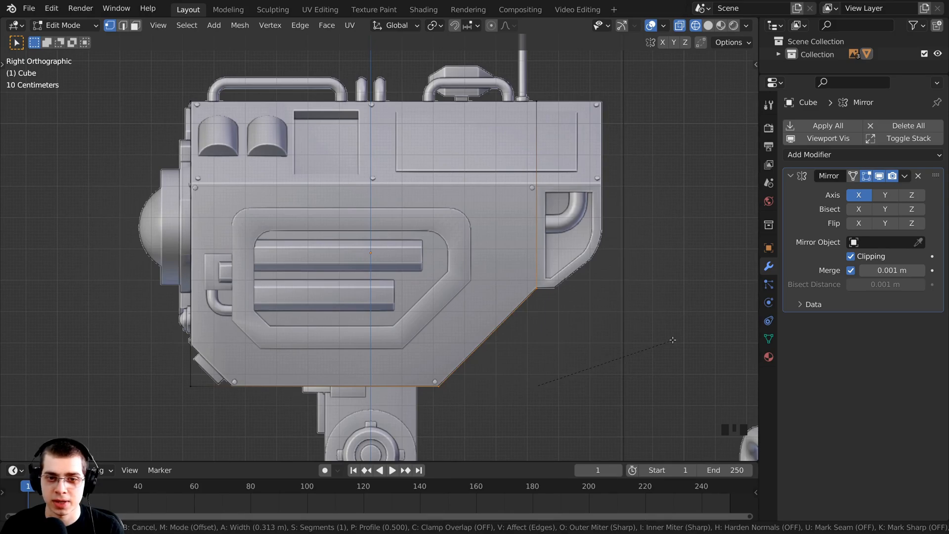
click(673, 341)
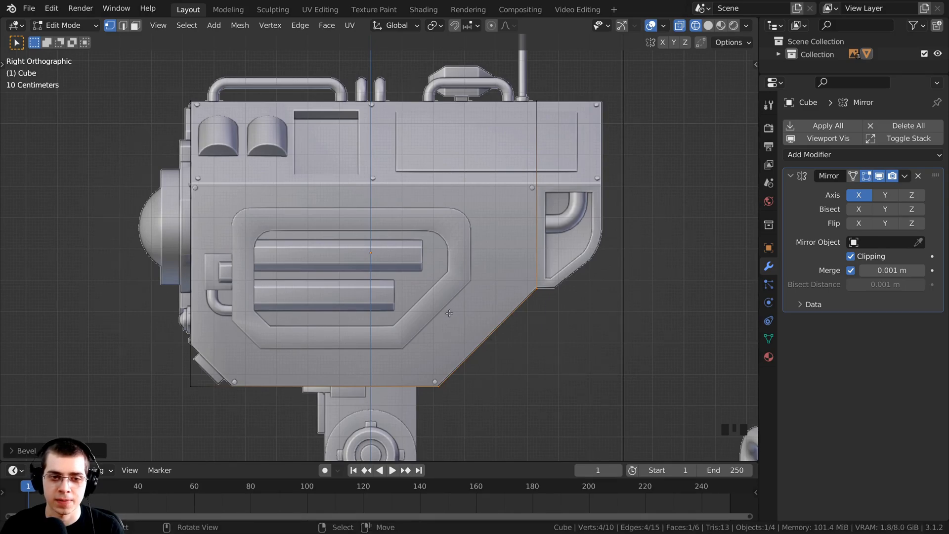
- Inspect the bevelled lower rear corner in solid shading from a perspective view
scroll(552, 341, down, 3)
middle_drag(552, 341, 420, 319)
key(z)
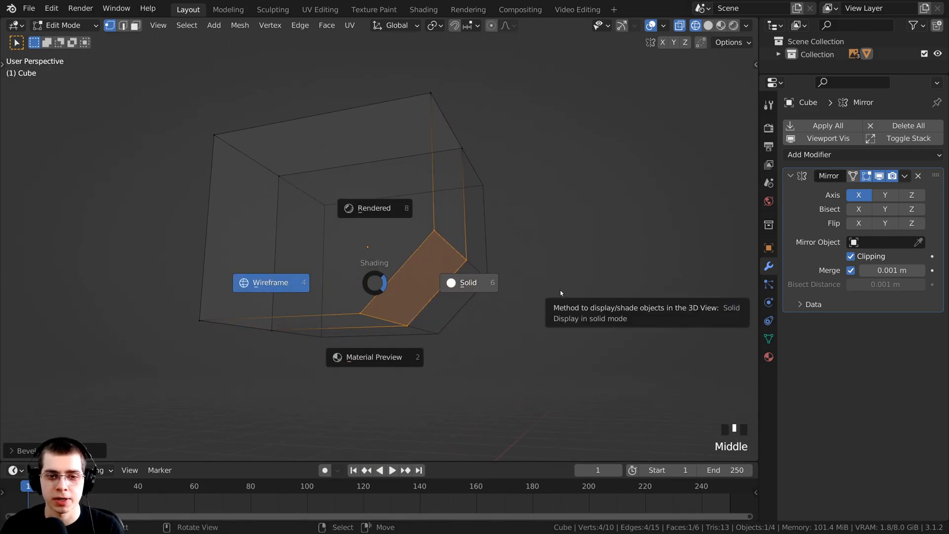
click(559, 289)
middle_drag(514, 277, 548, 287)
scroll(429, 231, down, 2)
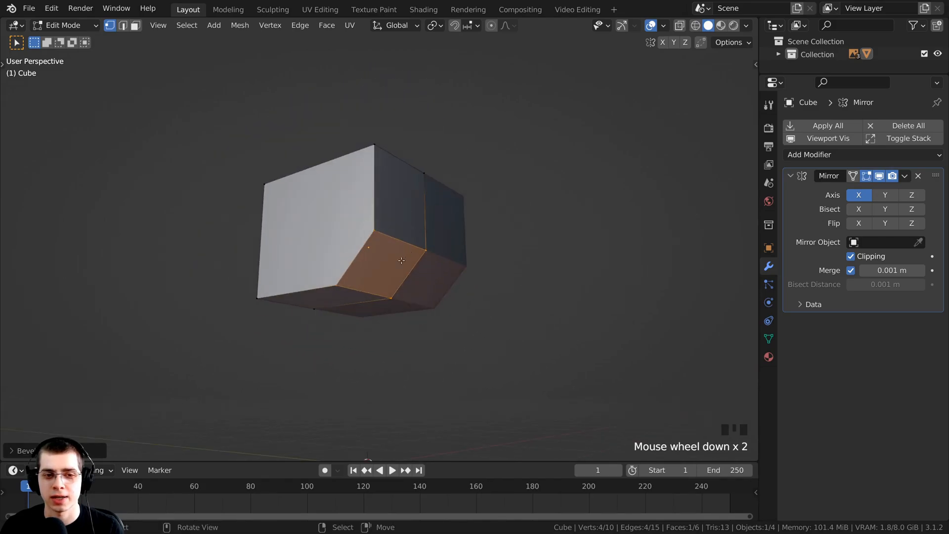
middle_drag(398, 240, 414, 243)
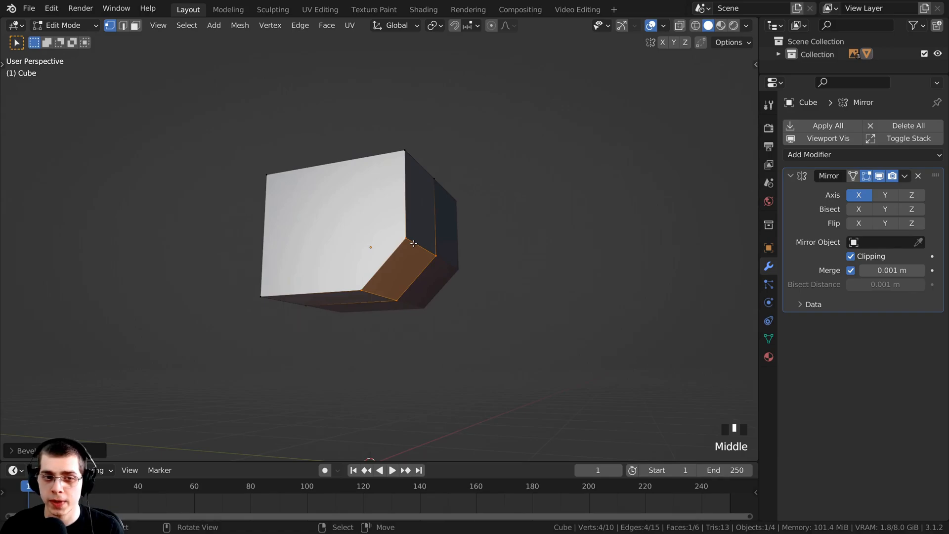
- Show the mesh in wireframe in the front orthographic view over the front reference image
key(KP_1)
scroll(414, 243, up, 1)
key(z)
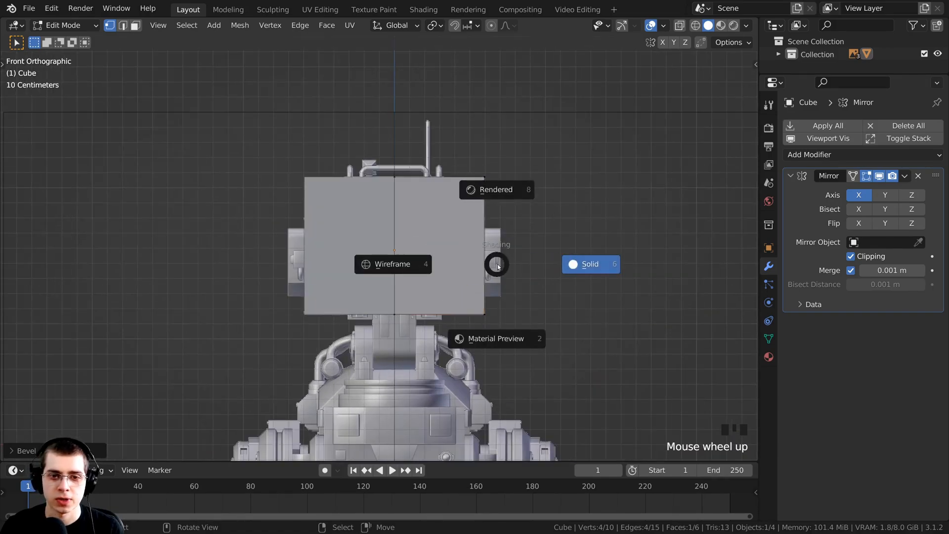
click(397, 264)
mouse_move(397, 265)
shift+middle_down()
mouse_move(357, 269)
mouse_move(396, 277)
shift+middle_up()
- Bevel the mesh's upper outer edge with one segment to match the slanted top corner in the front reference
key(a)
scroll(396, 277, up, 1)
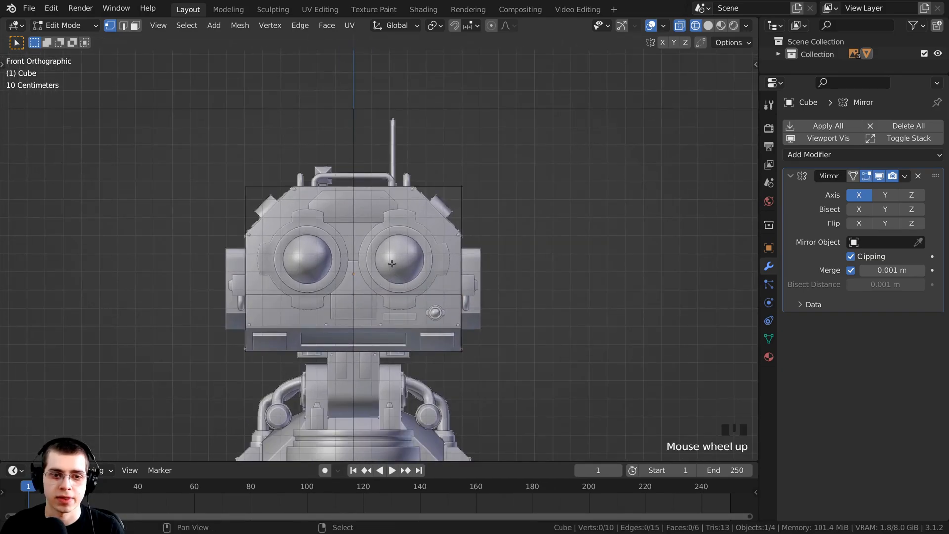
shift+middle_drag(445, 163, 404, 121)
key(b)
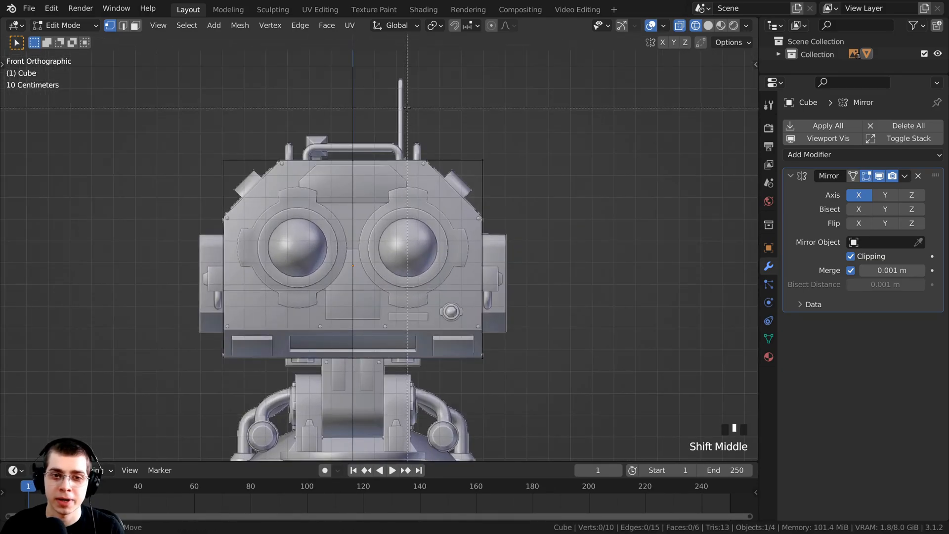
drag(411, 112, 525, 203)
scroll(469, 195, up, 2)
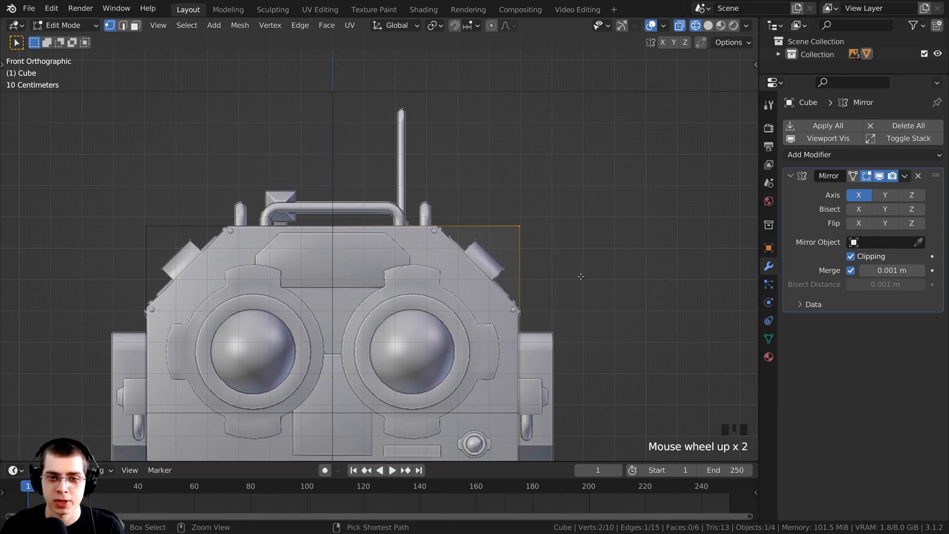
key(ctrl+b)
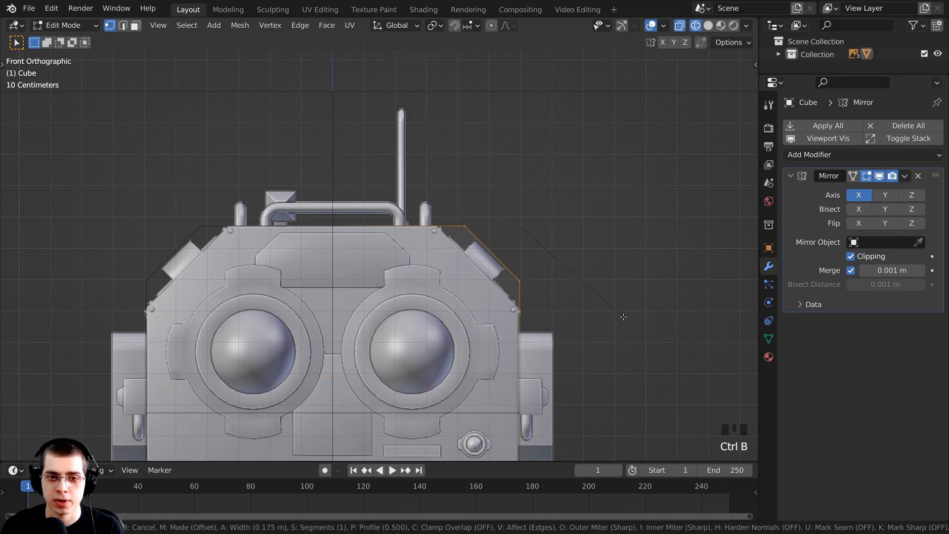
click(647, 331)
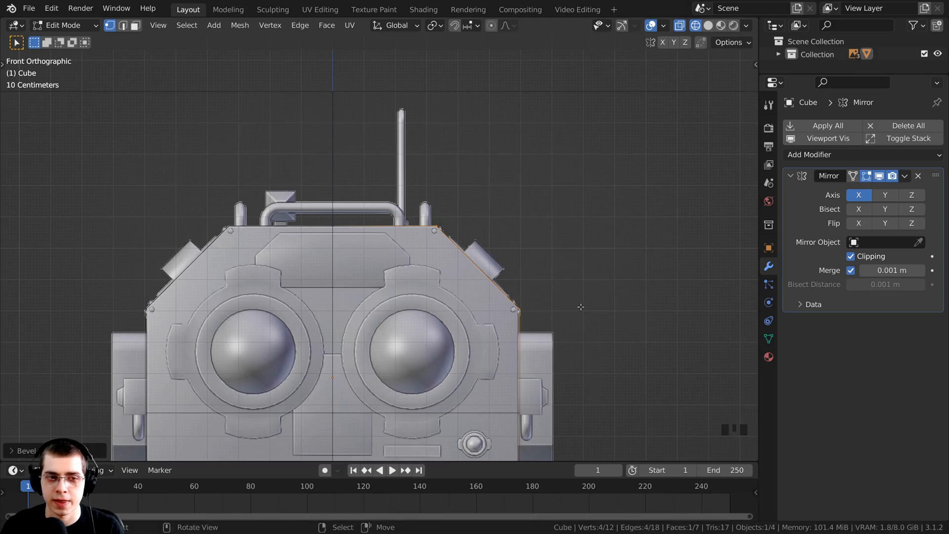
- Bevel the mesh's lower front edge about 0.134 m with one segment to match the slanted corner in the side reference
scroll(581, 307, down, 1)
middle_drag(577, 198, 343, 244)
middle_drag(401, 294, 428, 380)
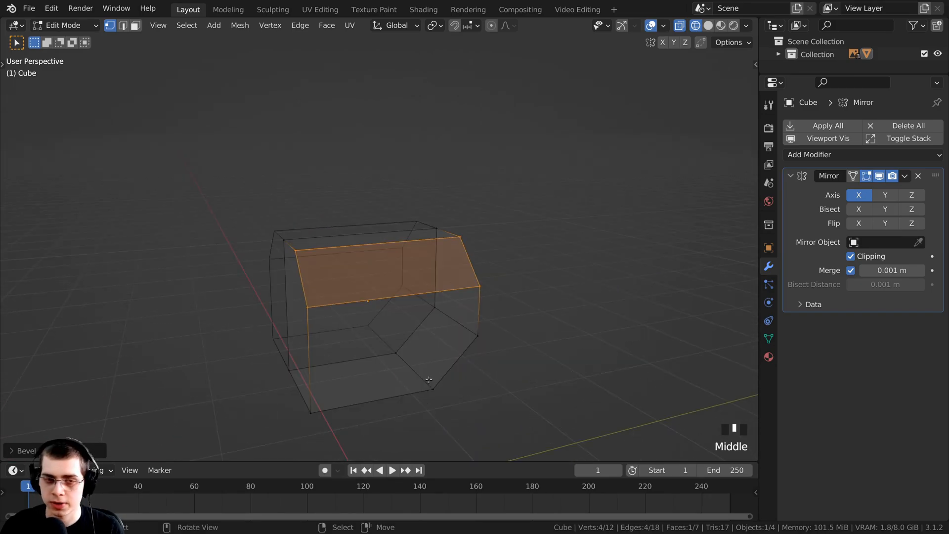
key(KP_3)
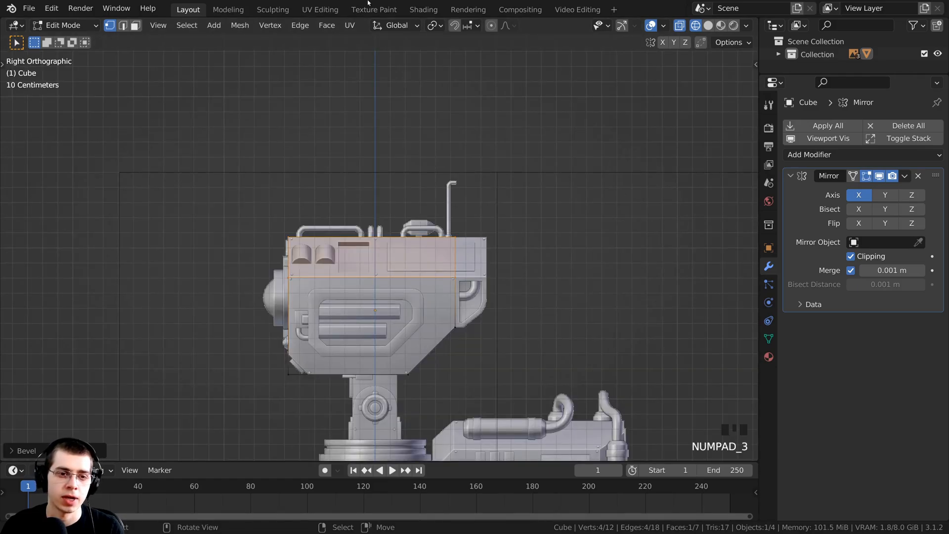
shift+middle_drag(302, 363, 362, 285)
scroll(362, 266, up, 5)
key(alt+a)
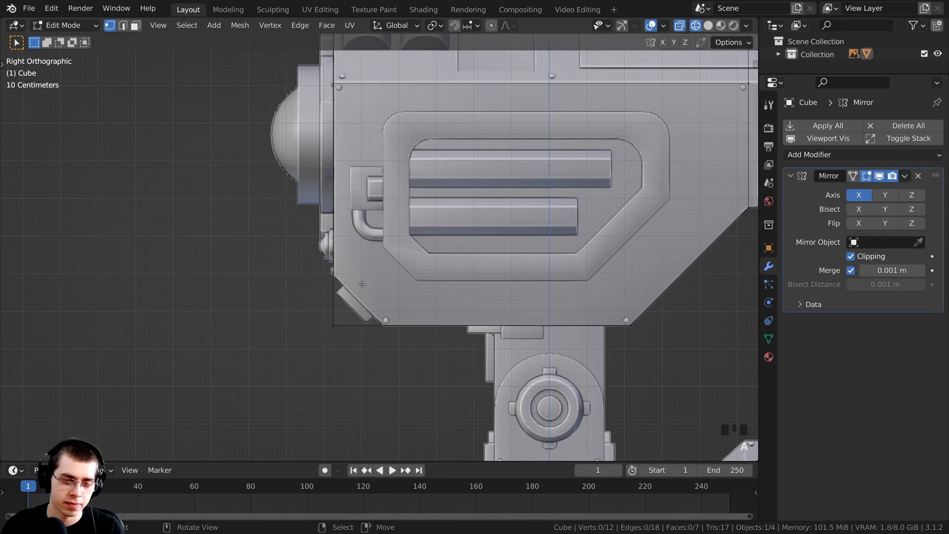
key(b)
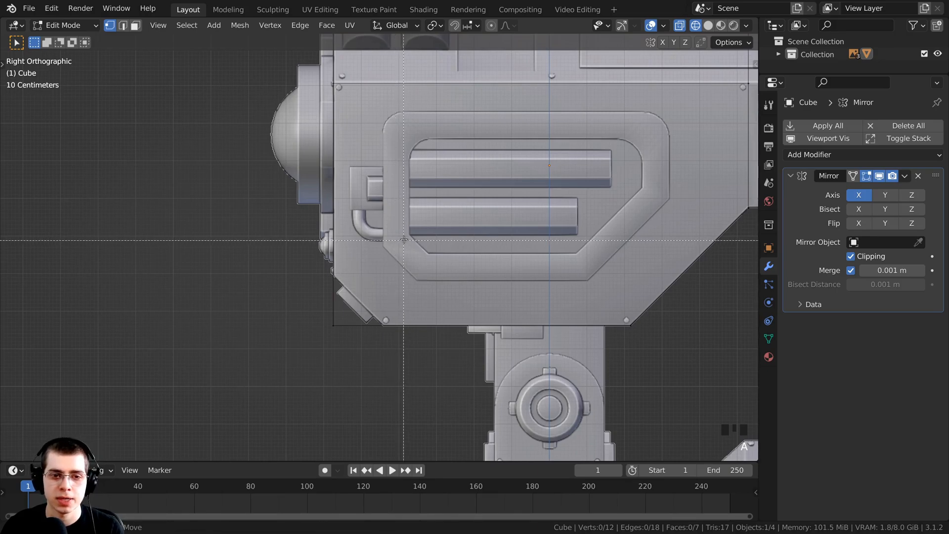
drag(407, 239, 272, 370)
key(ctrl+b)
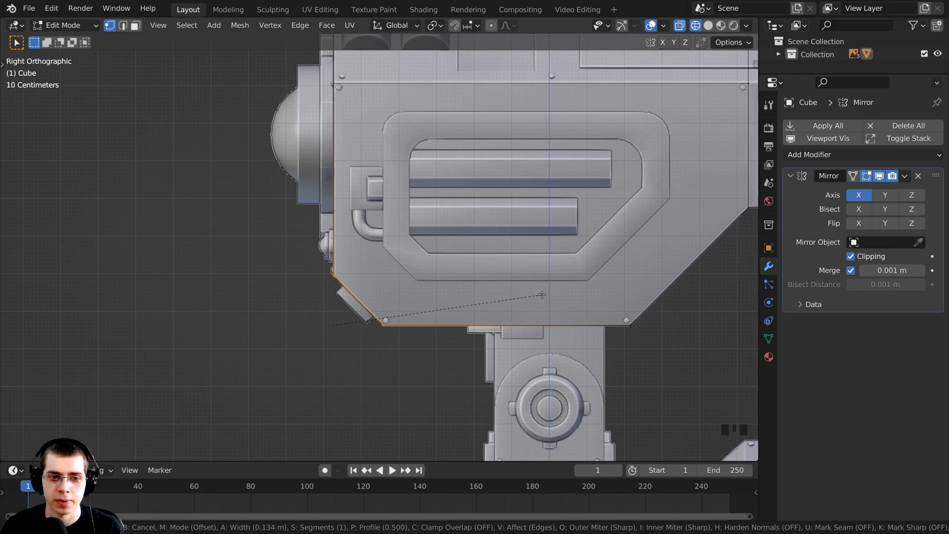
click(542, 295)
- Inspect the bevelled lower front corner in solid shading from a perspective view
scroll(356, 303, down, 3)
key(z)
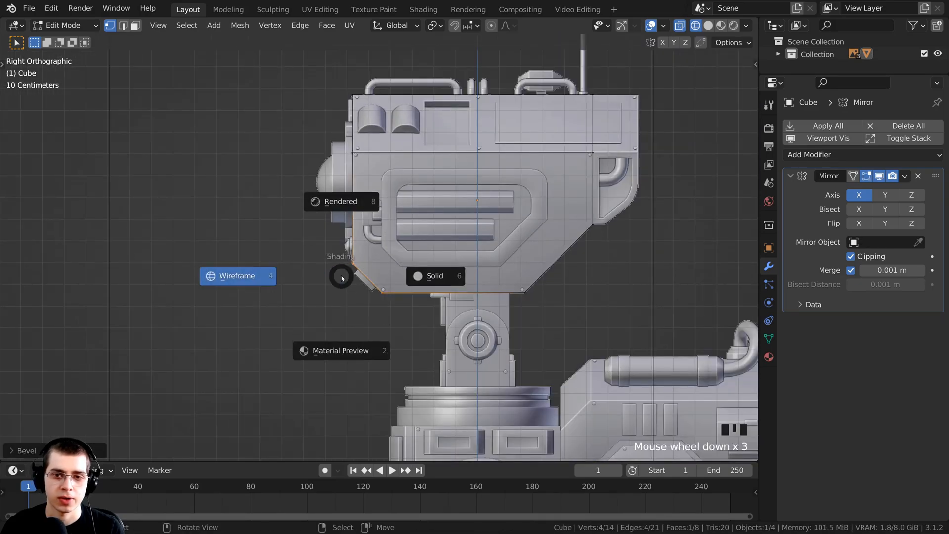
click(463, 275)
scroll(462, 275, down, 2)
mouse_move(463, 275)
middle_down()
mouse_move(452, 299)
mouse_move(485, 250)
mouse_move(530, 282)
mouse_move(480, 360)
mouse_move(392, 282)
mouse_move(449, 212)
mouse_move(503, 301)
middle_up()
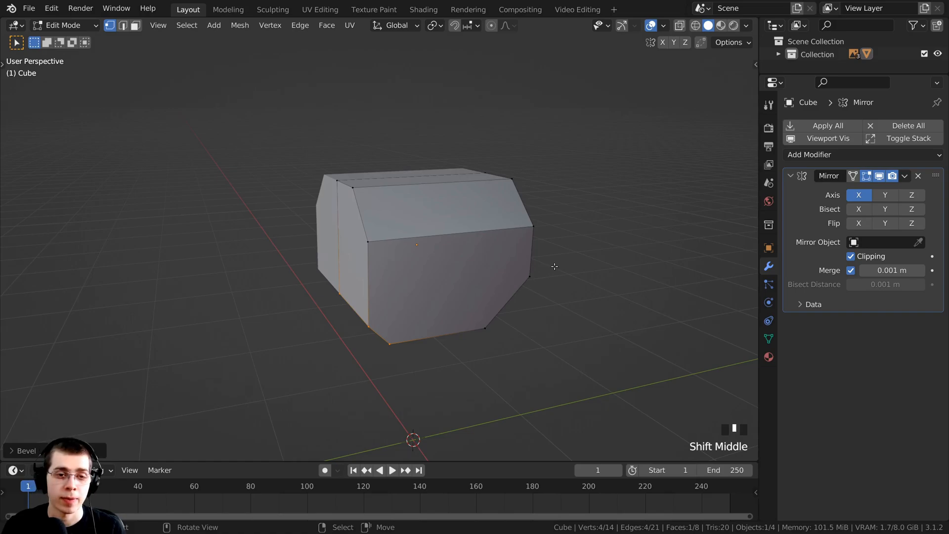
- Examine the head shape from the front, back and top orthographic views and from a rear perspective angle
key(KP_1)
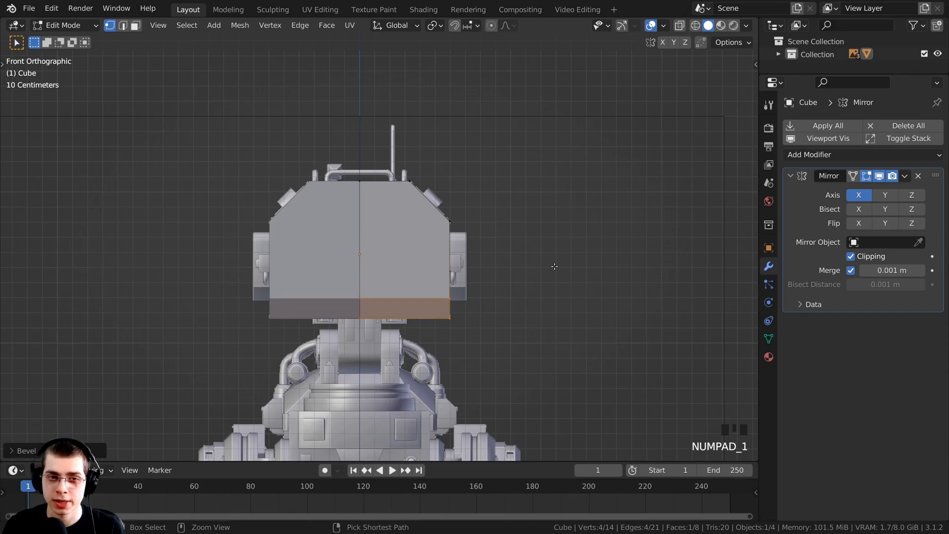
key(ctrl+KP_1)
scroll(344, 208, up, 3)
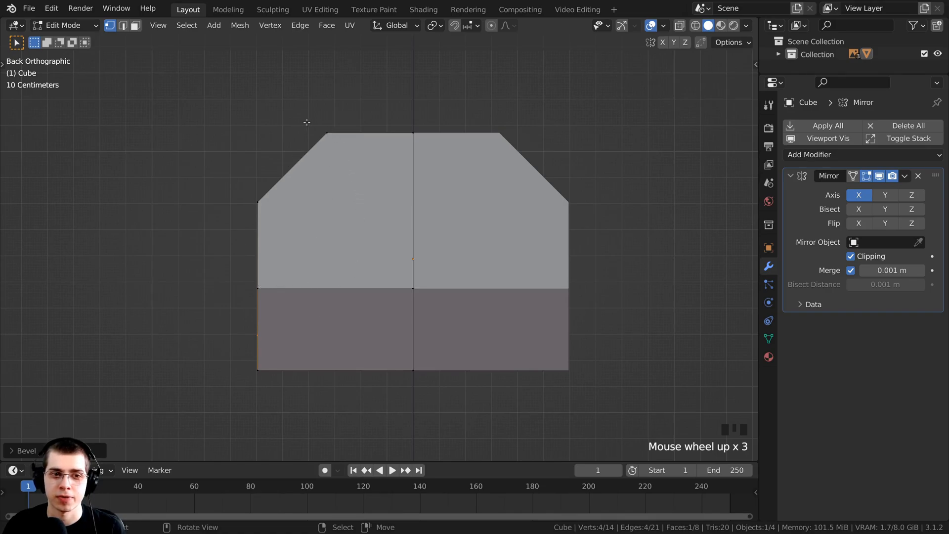
scroll(356, 210, down, 1)
middle_drag(356, 210, 442, 270)
scroll(441, 270, down, 1)
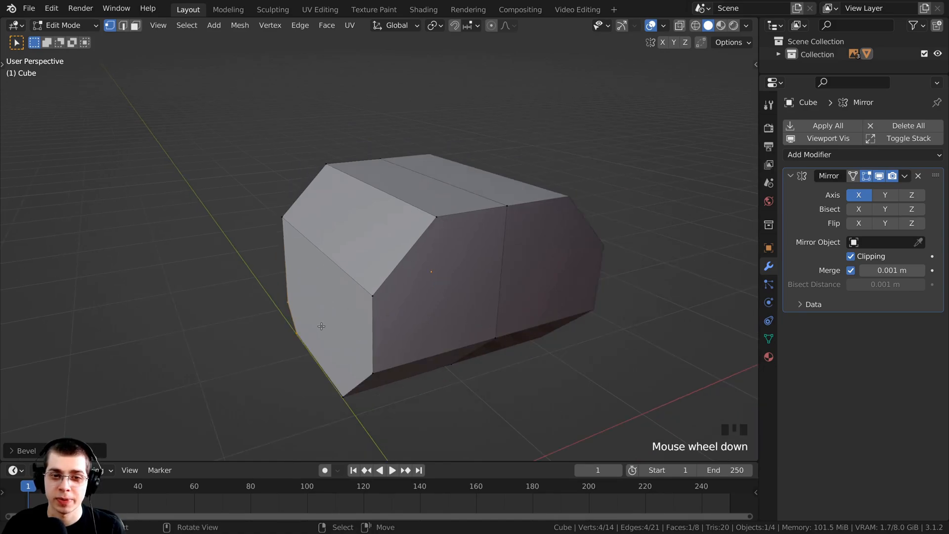
middle_drag(321, 327, 447, 342)
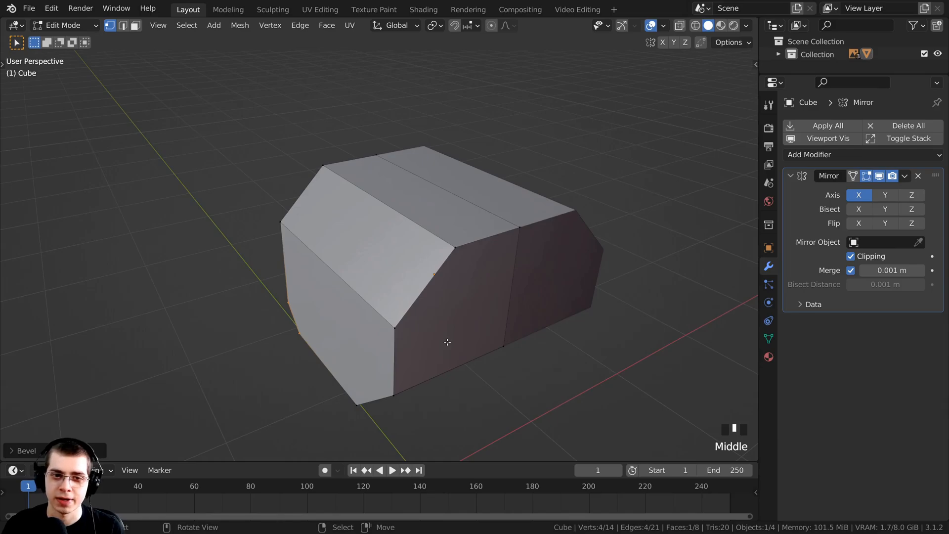
key(KP_7)
scroll(371, 237, up, 2)
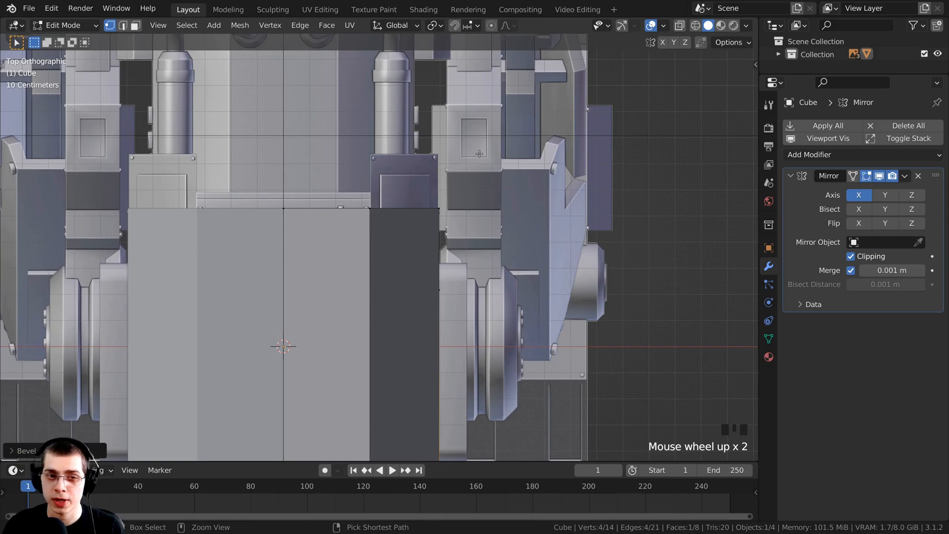
- Show the mesh in wireframe in the back orthographic view and clear the selection
key(ctrl+KP_1)
shift+middle_drag(443, 128, 442, 127)
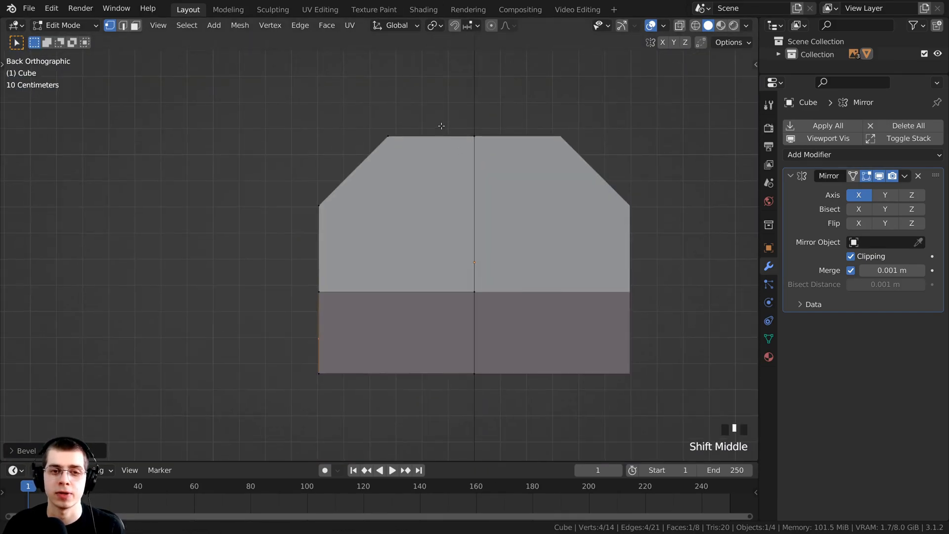
scroll(493, 187, up, 1)
key(z)
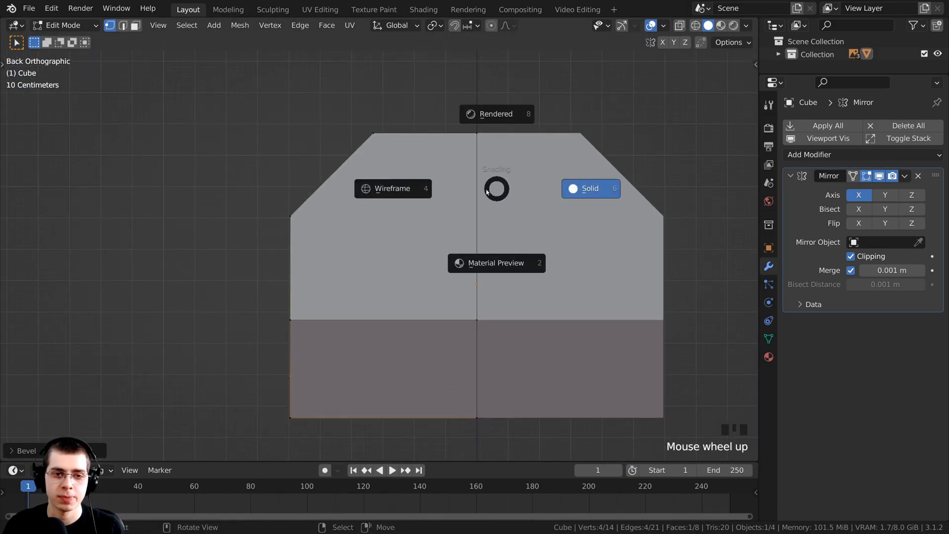
click(322, 184)
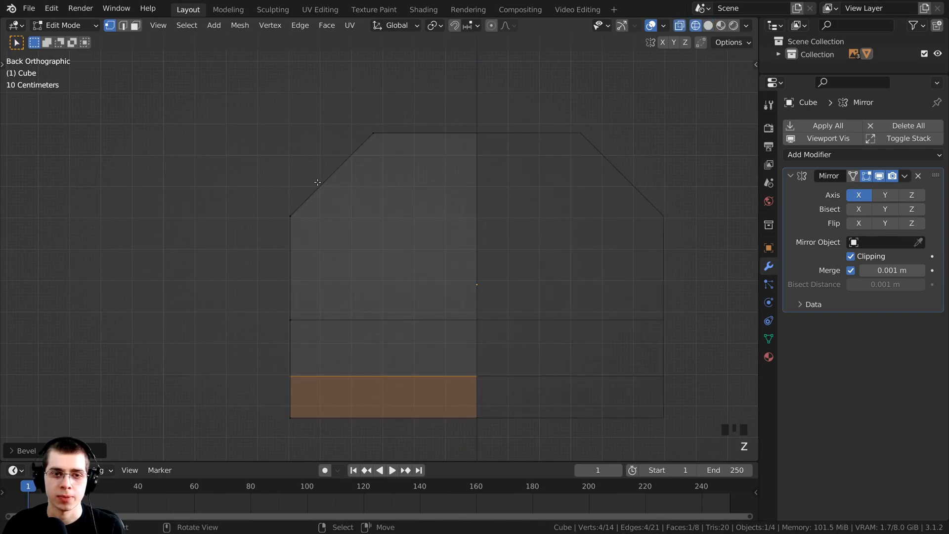
key(alt+a)
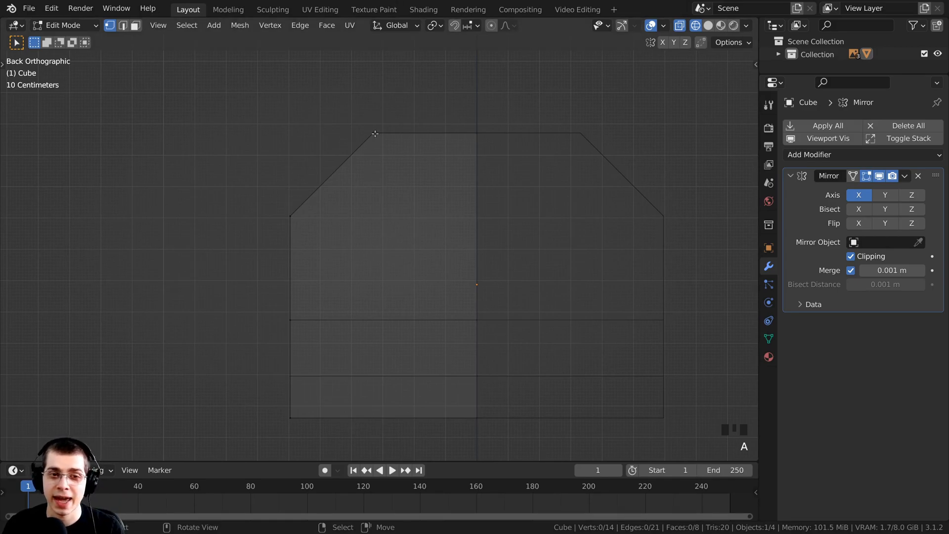
- Knife a vertical cut through the whole mesh from the upper bevel corner to the bottom edge, with cut through on and orientation locked to Z
key(k)
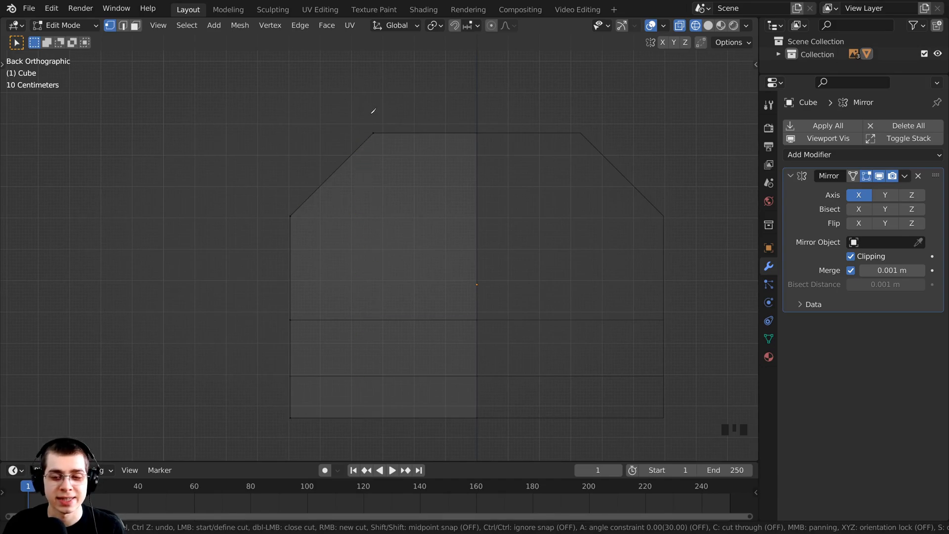
key(c)
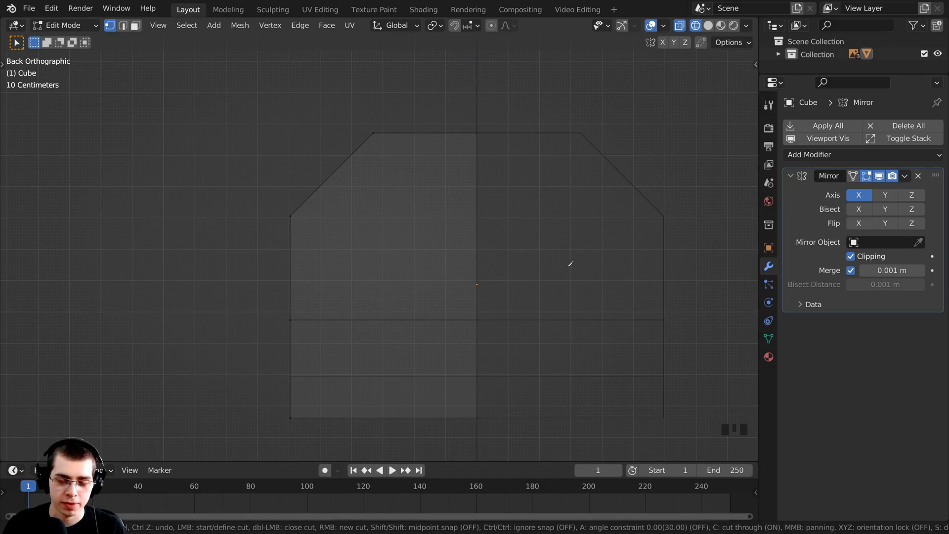
key(c)
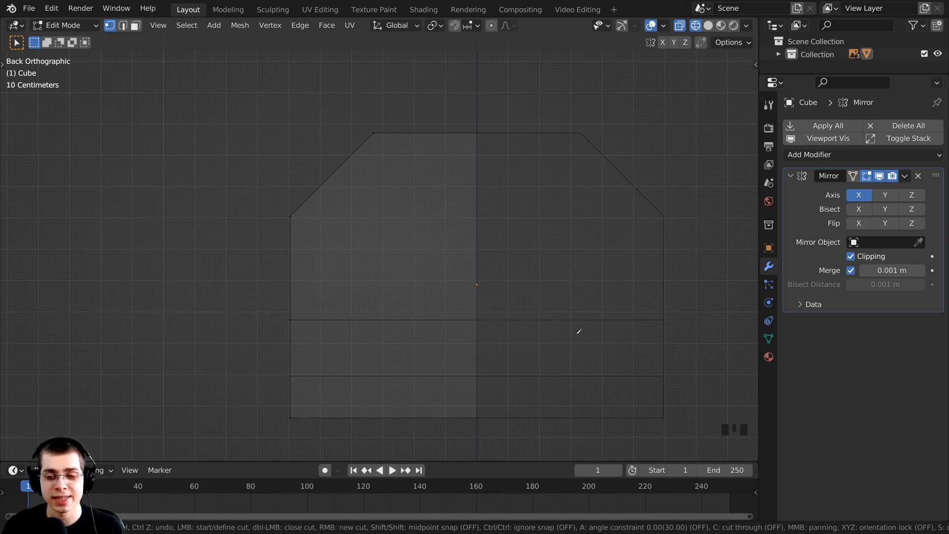
key(c)
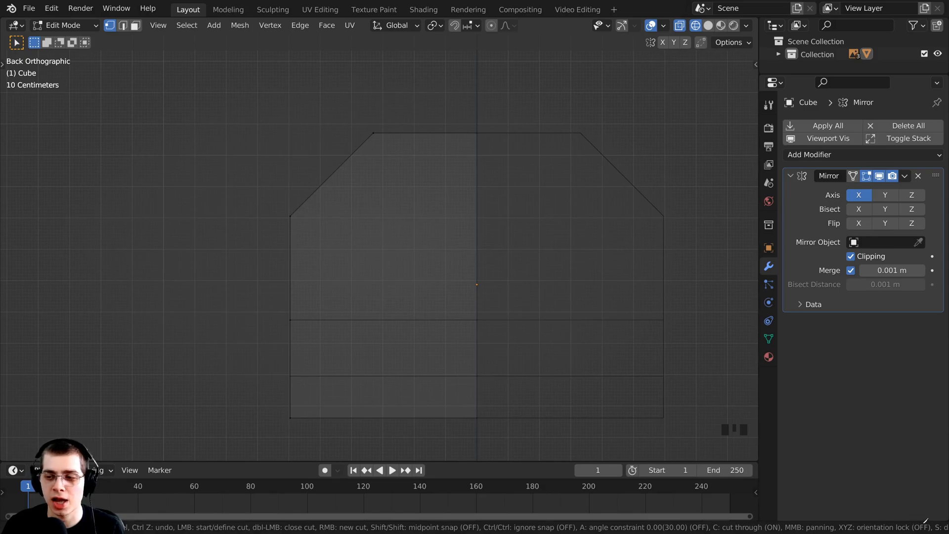
scroll(920, 526, down, 11)
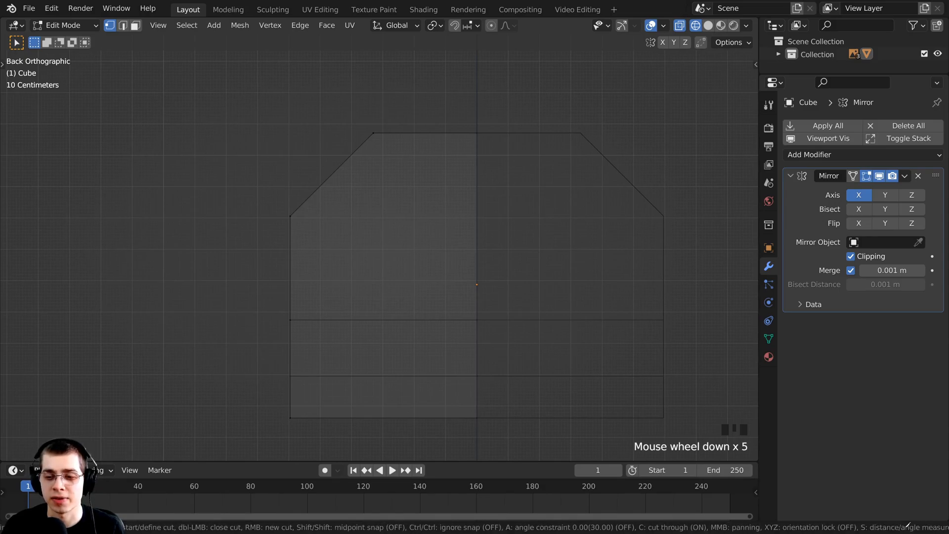
scroll(817, 529, down, 4)
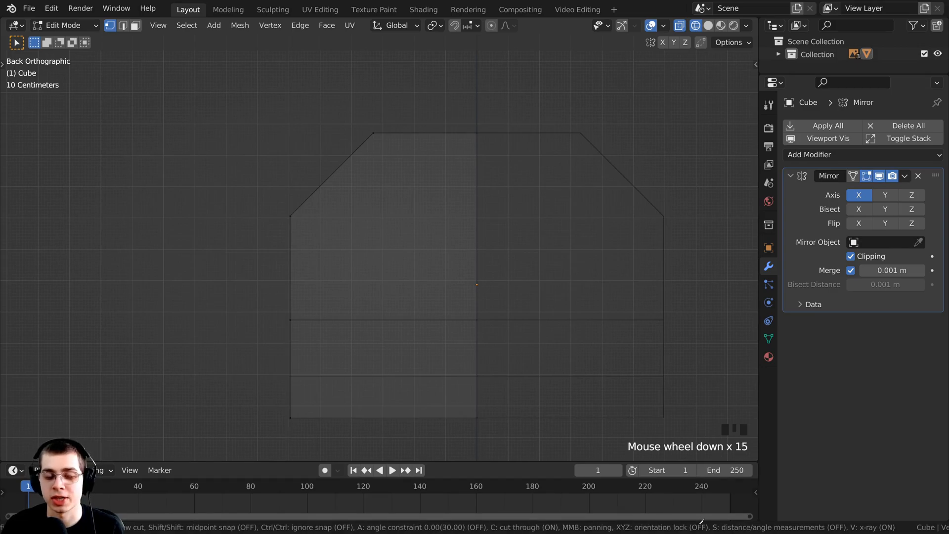
key(e)
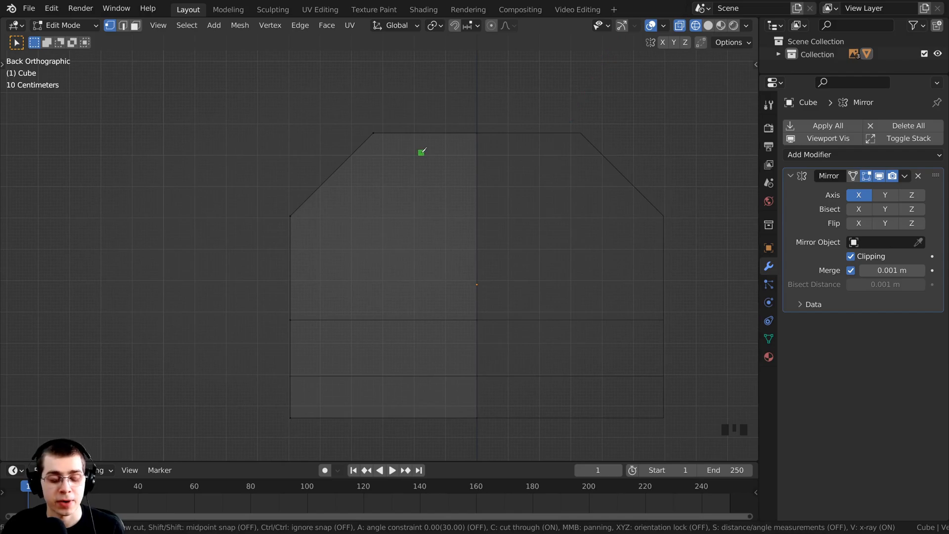
key(z)
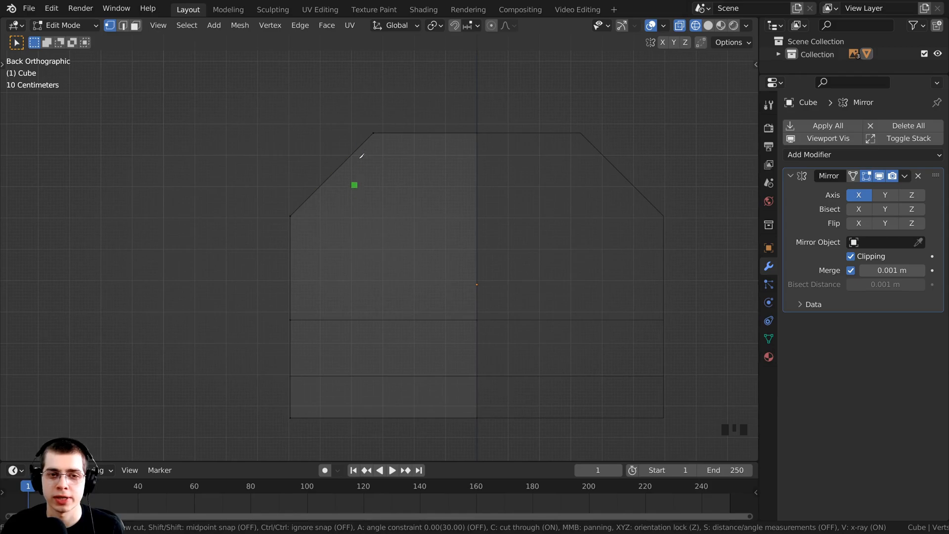
click(374, 133)
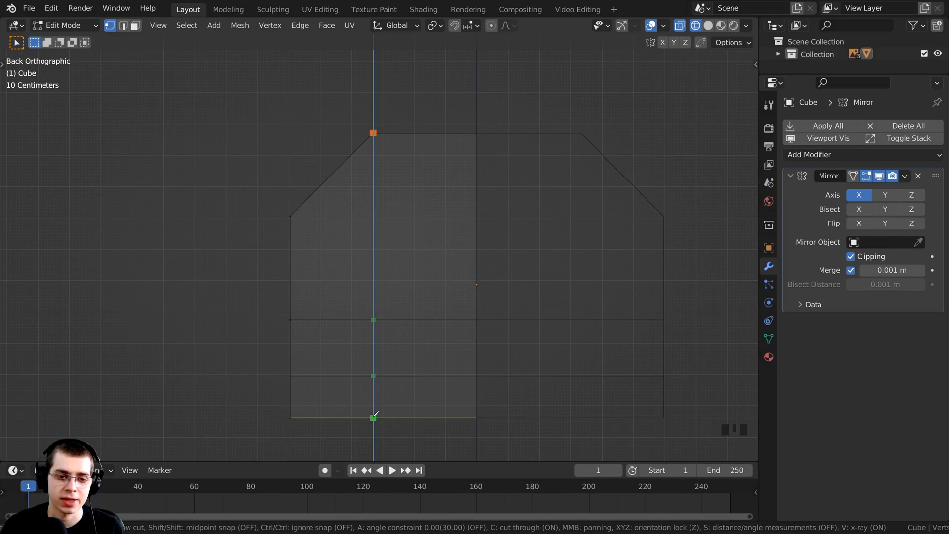
click(373, 418)
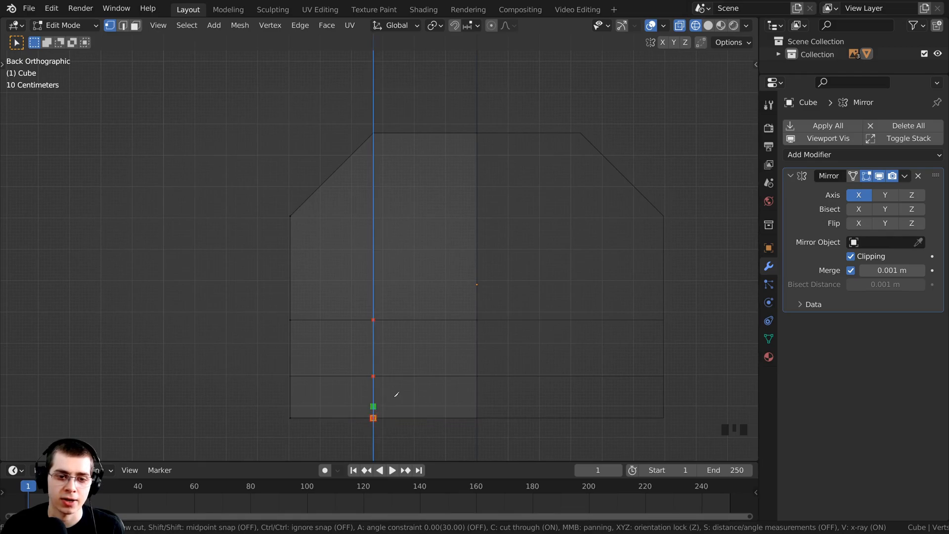
click(375, 131)
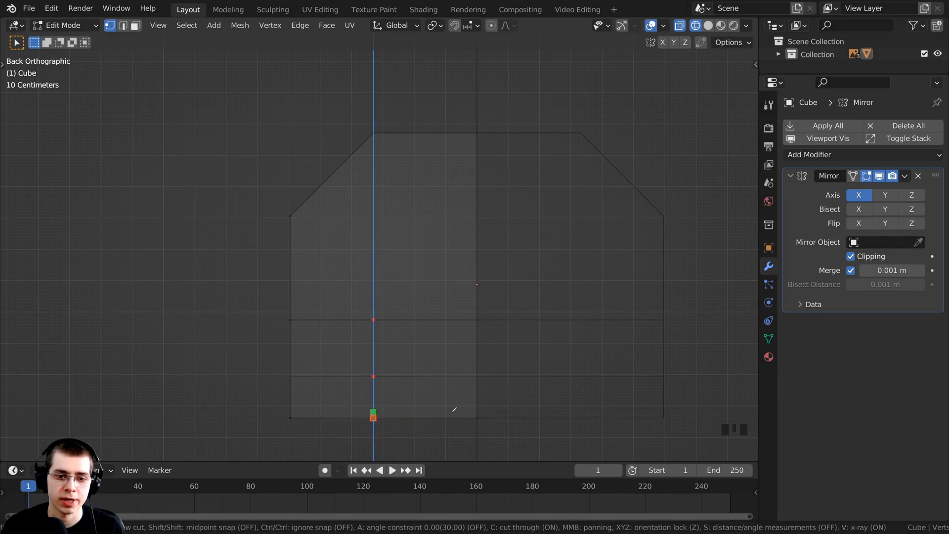
key(Return)
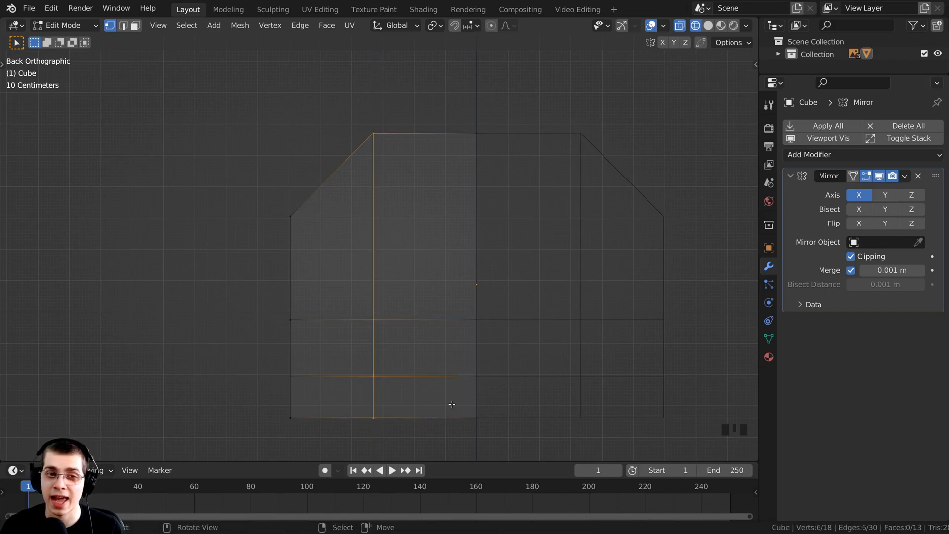
- Inspect the new vertical cut around the mesh in solid shading, from below and from the rear
scroll(329, 272, down, 2)
middle_drag(328, 272, 321, 293)
key(z)
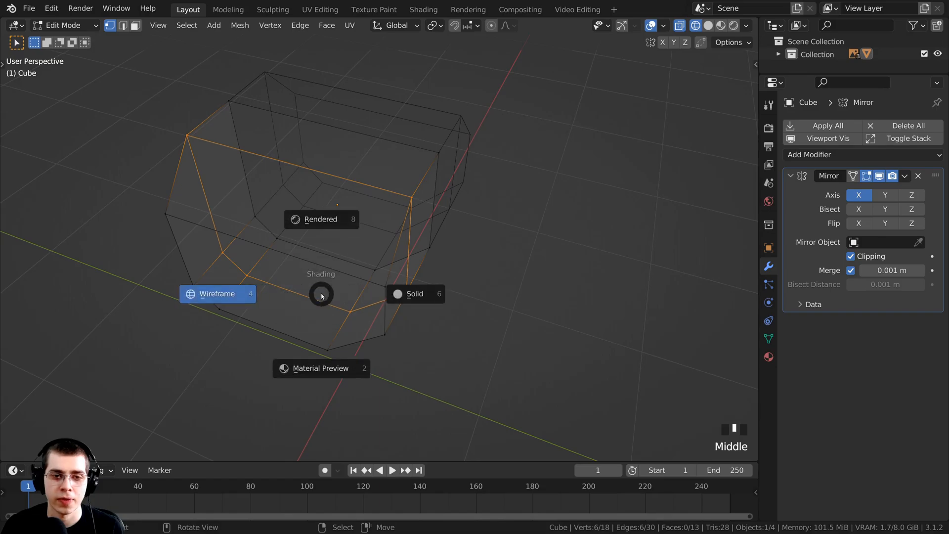
click(478, 327)
mouse_move(478, 327)
middle_down()
mouse_move(465, 336)
mouse_move(409, 329)
mouse_move(402, 244)
middle_up()
mouse_move(386, 291)
middle_down()
mouse_move(325, 328)
mouse_move(432, 311)
middle_up()
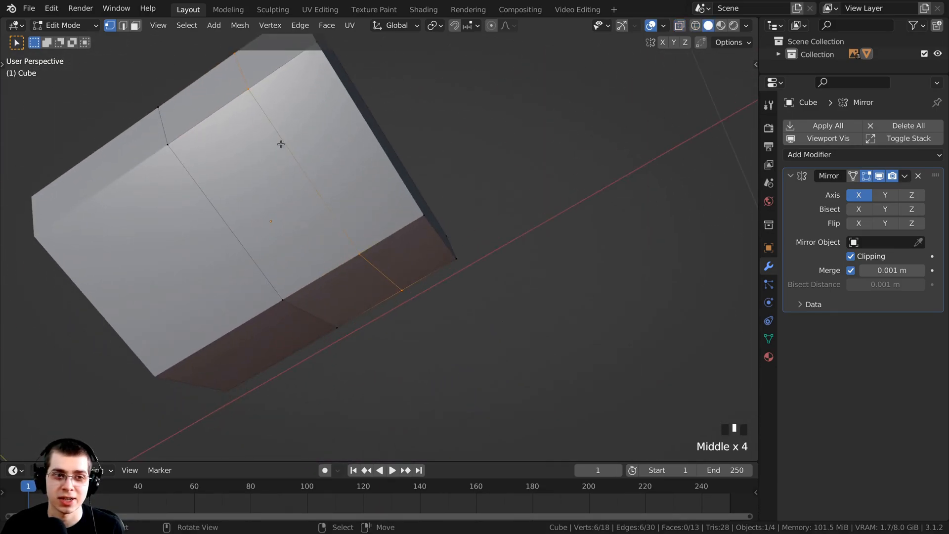
middle_drag(282, 144, 174, 292)
scroll(270, 168, up, 1)
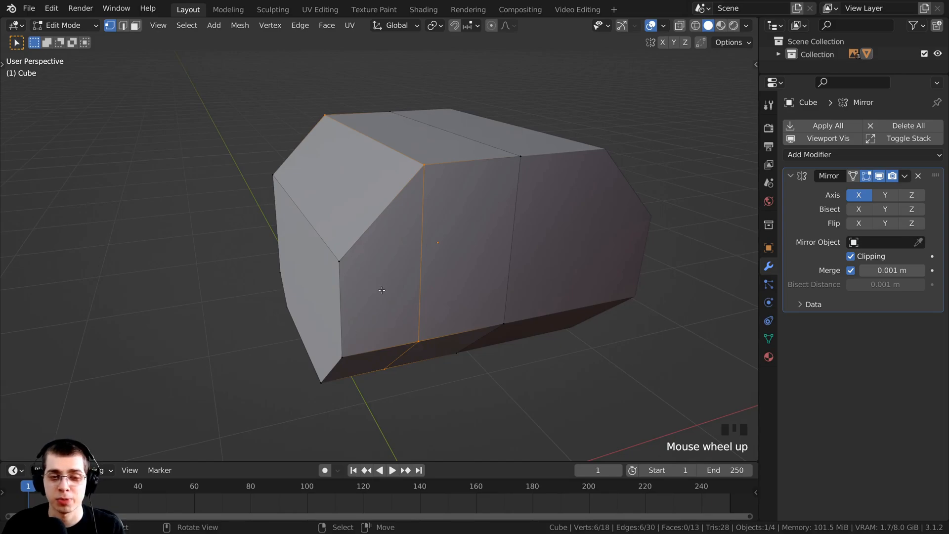
- Switch to face selection and select the outer rear face beside the vertical cut
key(3)
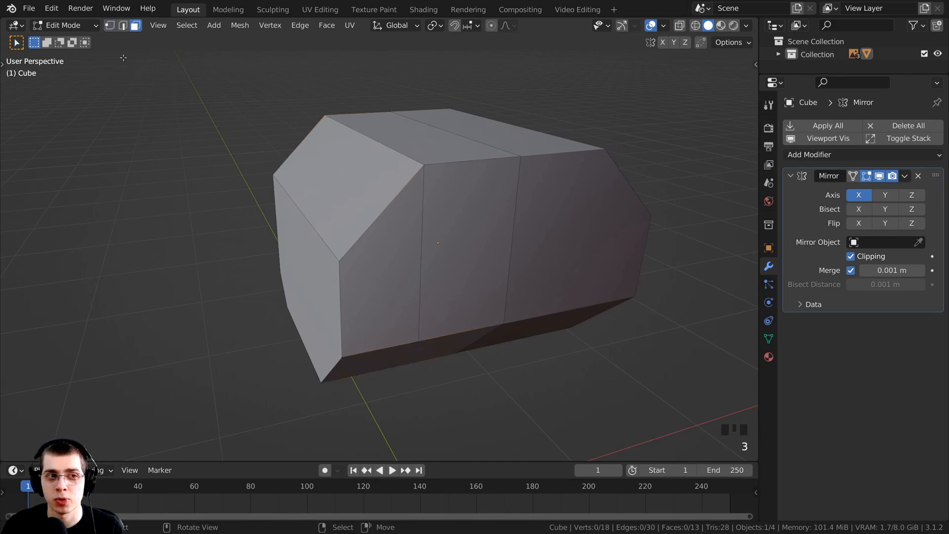
triple_click(336, 189)
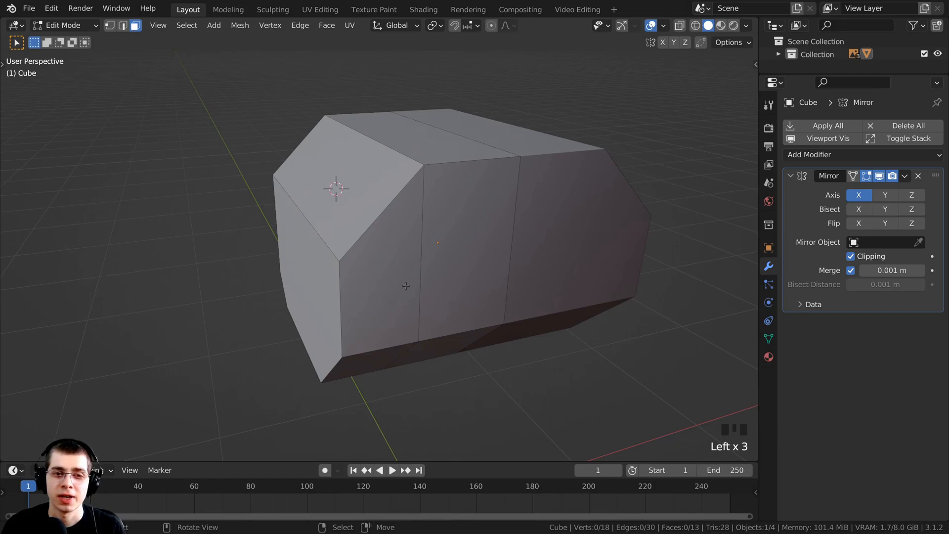
right_click(406, 286)
right_click(502, 231)
right_click(453, 147)
right_click(385, 159)
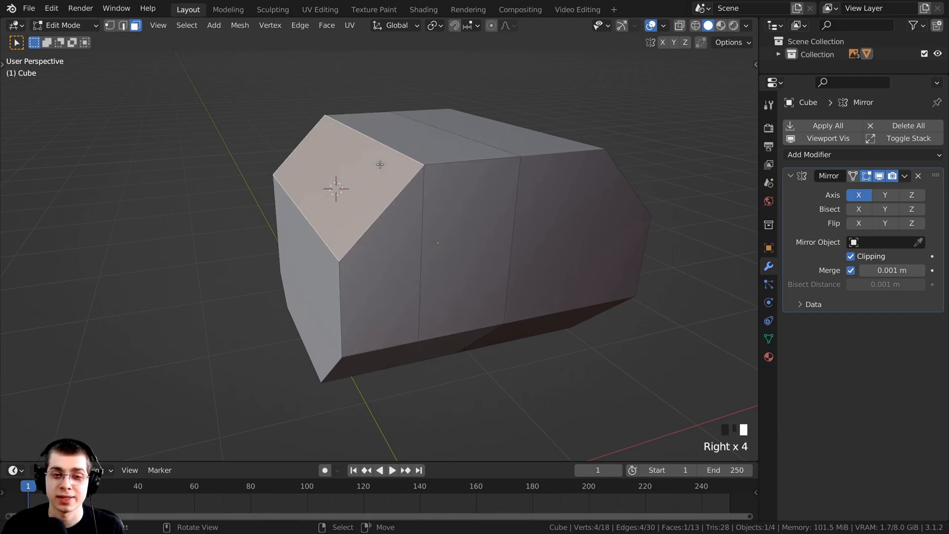
right_click(380, 165)
right_click(374, 231)
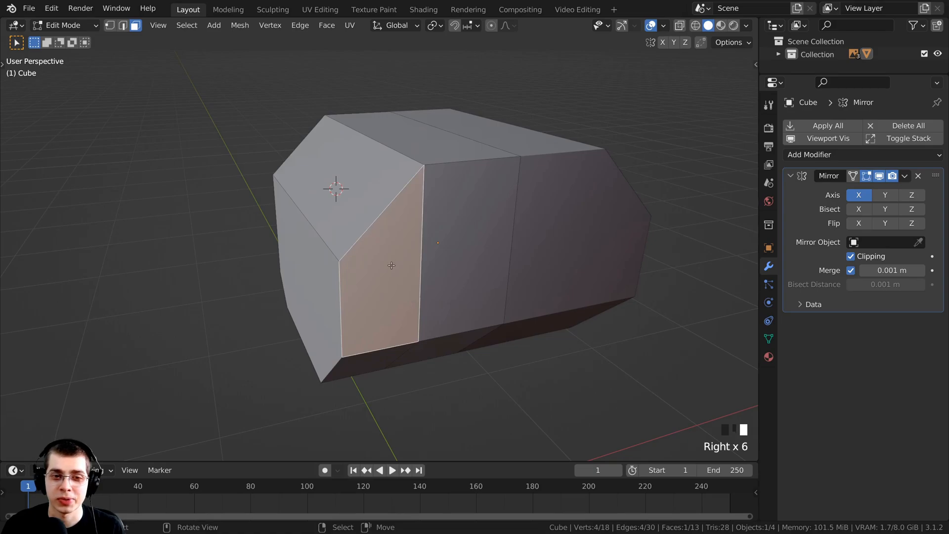
- In the right orthographic view, extrude the selected rear face outward about 0.059 m to where the reference's lower slant begins
middle_drag(391, 266, 535, 196)
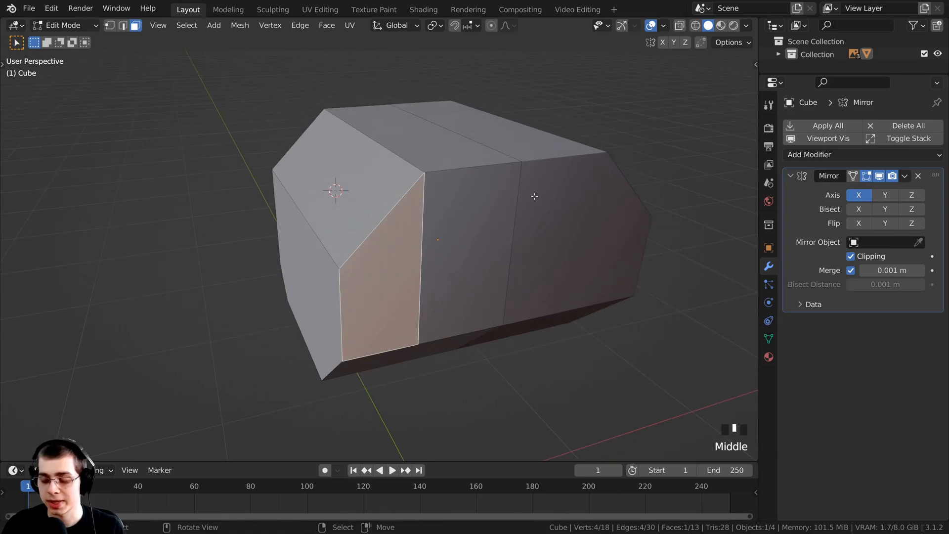
key(KP_3)
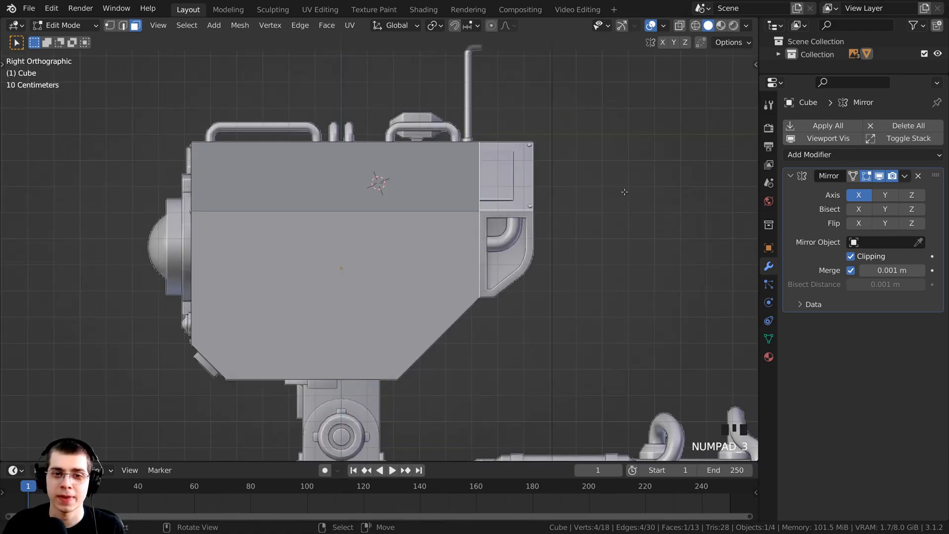
shift+middle_drag(576, 189, 441, 279)
scroll(441, 277, up, 2)
scroll(443, 231, up, 2)
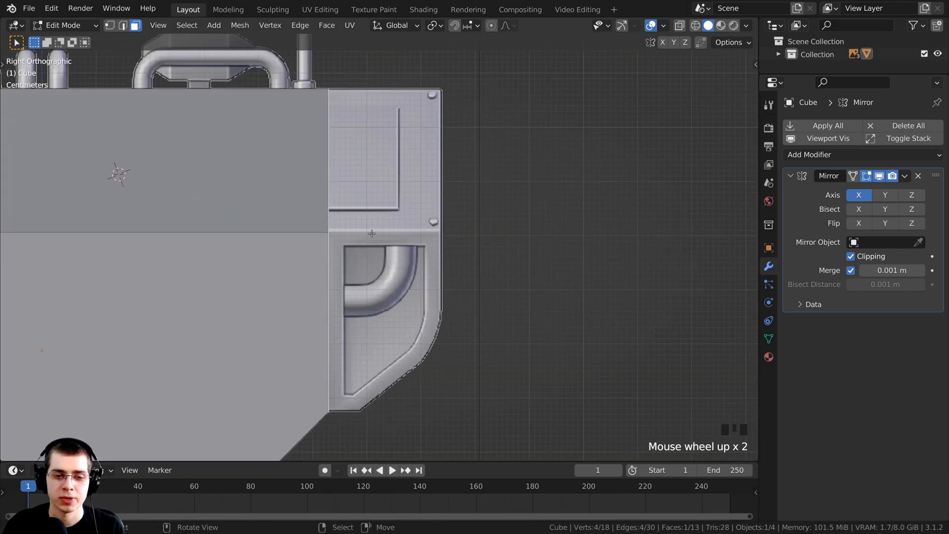
scroll(373, 225, down, 1)
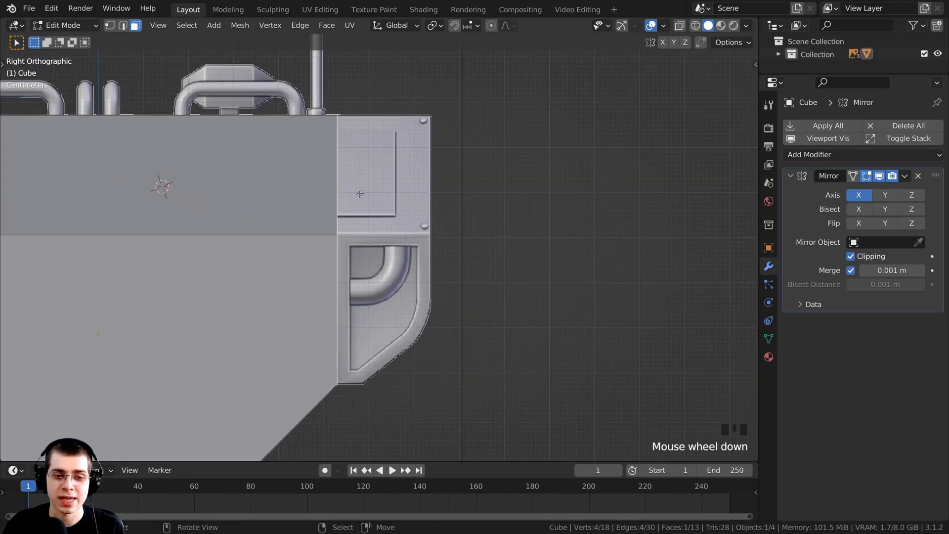
key(e)
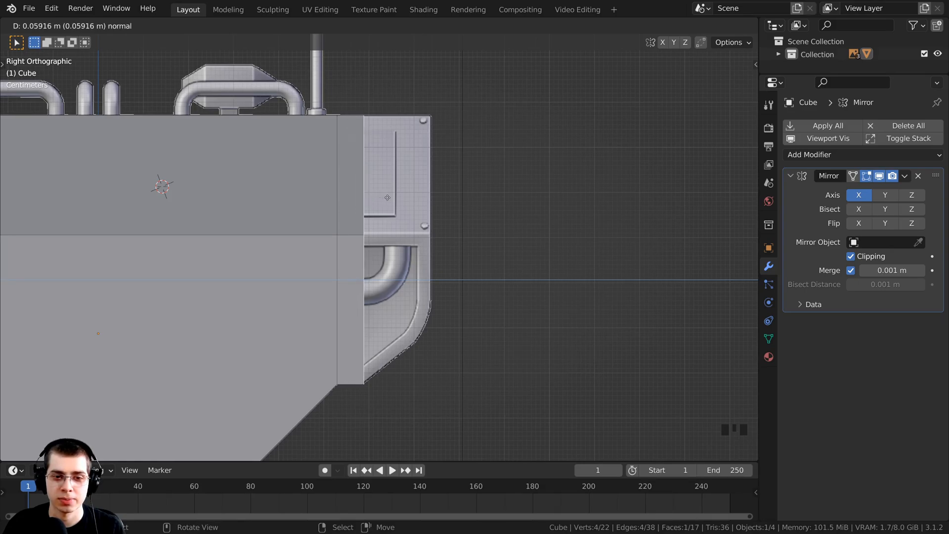
click(388, 198)
- Extrude the rear face again by about 0.15 m to reach the rear edge of the side reference
scroll(332, 286, up, 3)
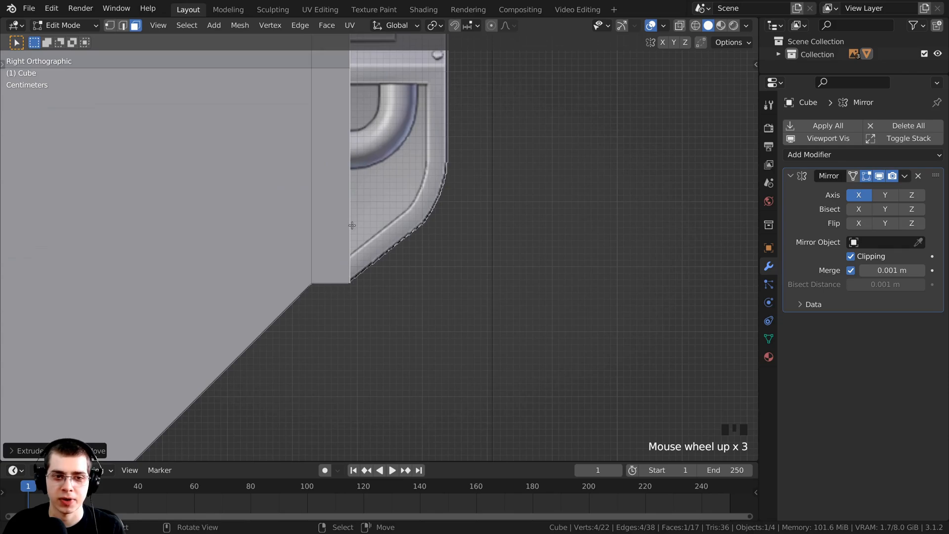
shift+middle_drag(352, 226, 390, 251)
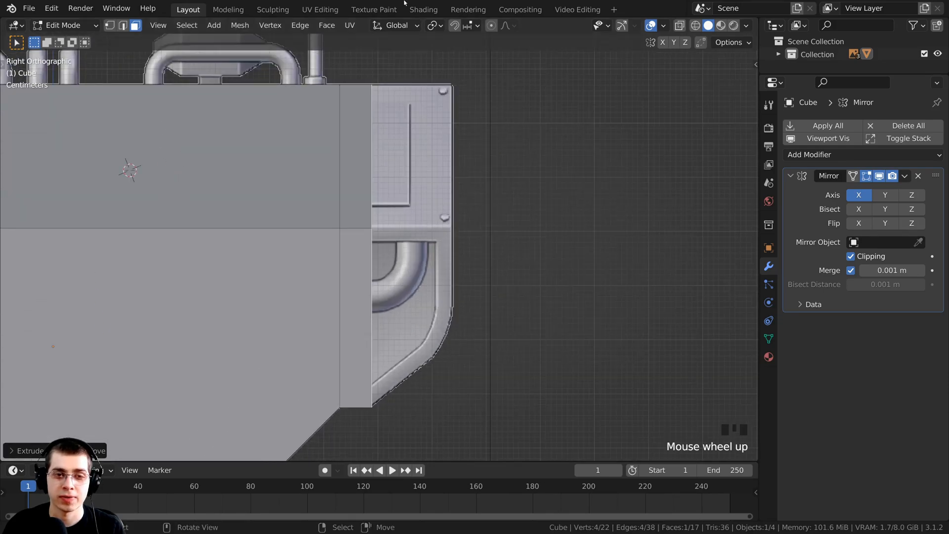
scroll(395, 154, up, 1)
key(e)
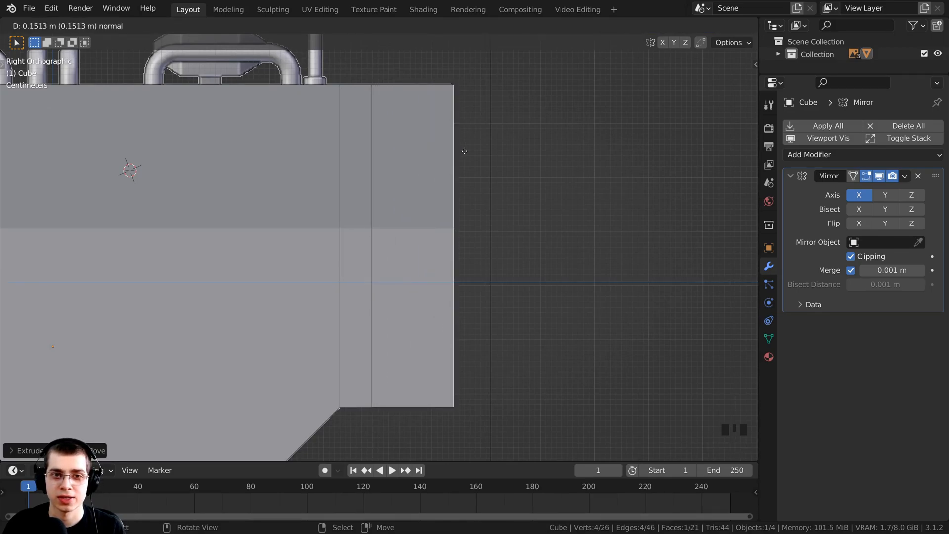
click(503, 355)
- Show the mesh in wireframe and compare the extruded block's lower rear corner with the side reference
key(z)
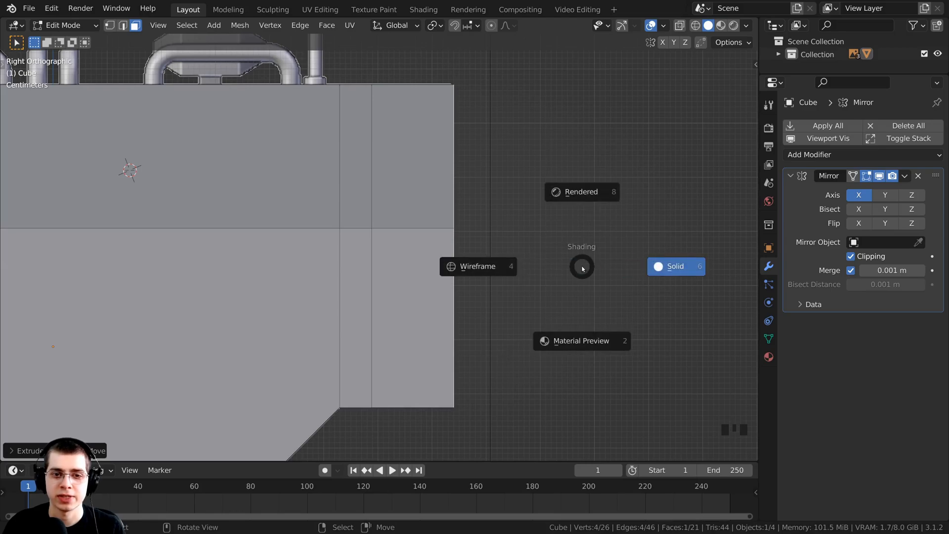
click(512, 267)
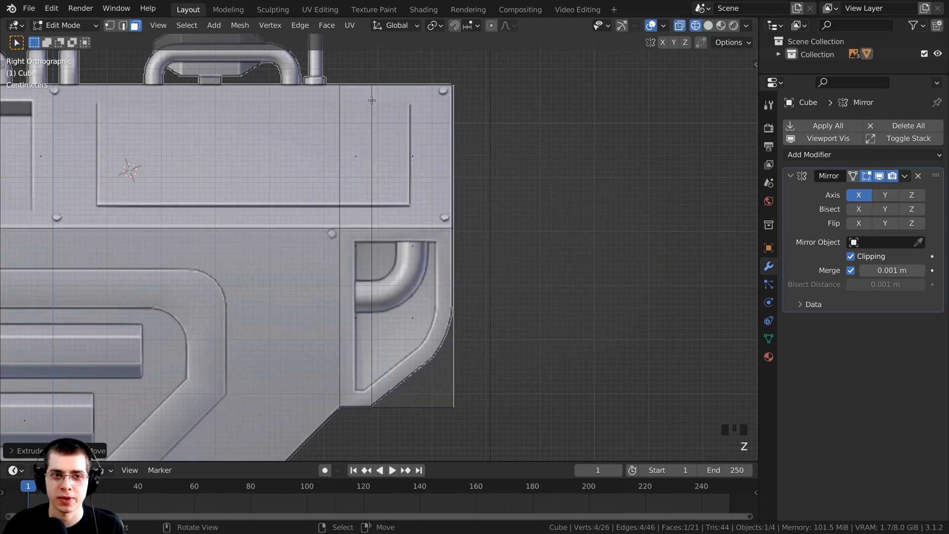
shift+middle_drag(365, 402, 364, 351)
scroll(354, 331, up, 3)
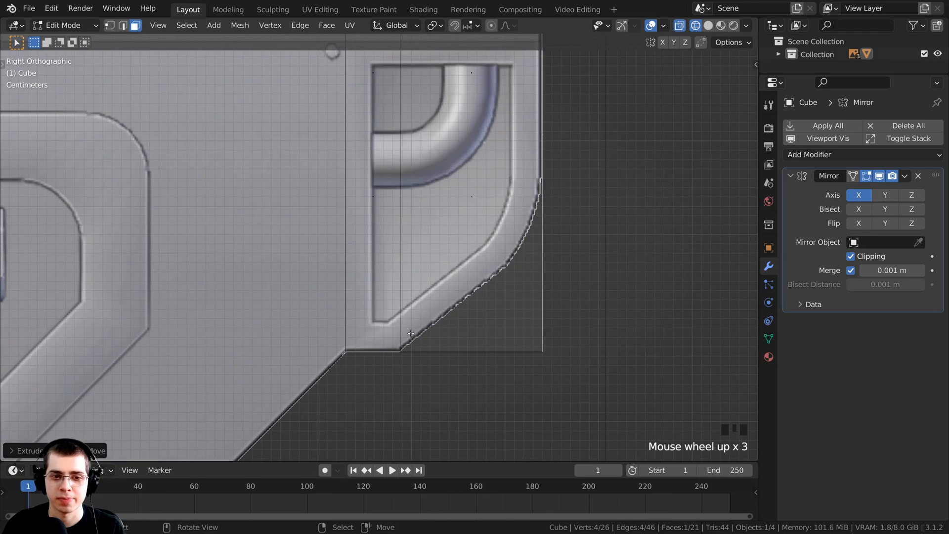
scroll(408, 322, down, 3)
scroll(346, 247, down, 2)
scroll(239, 118, up, 1)
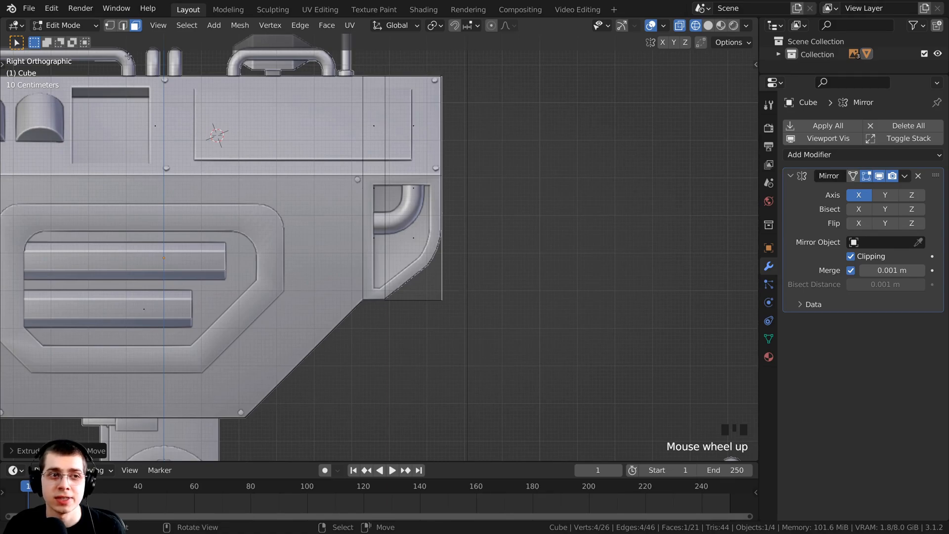
- Select the two lower rear corner vertices of the extruded block and raise them along Z to match the reference's slanted edge
key(1)
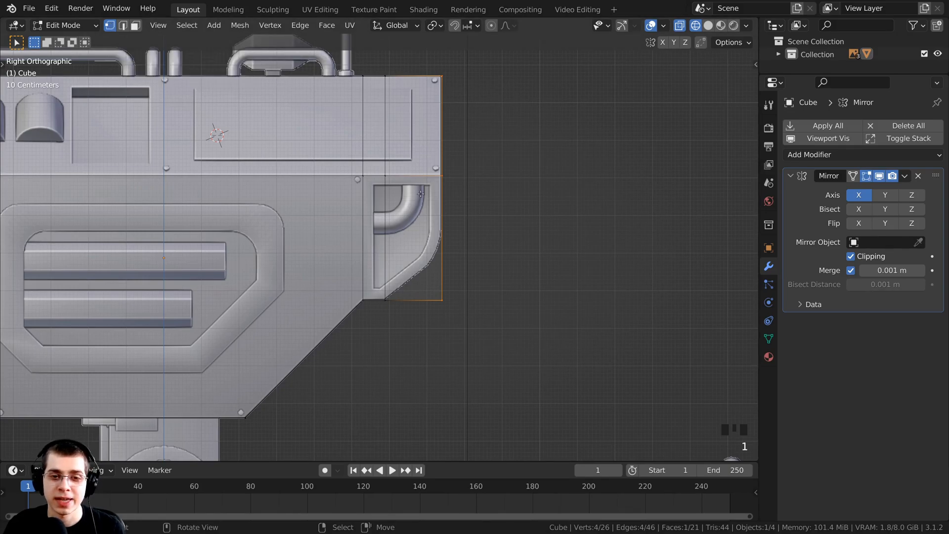
key(a)
scroll(425, 319, up, 1)
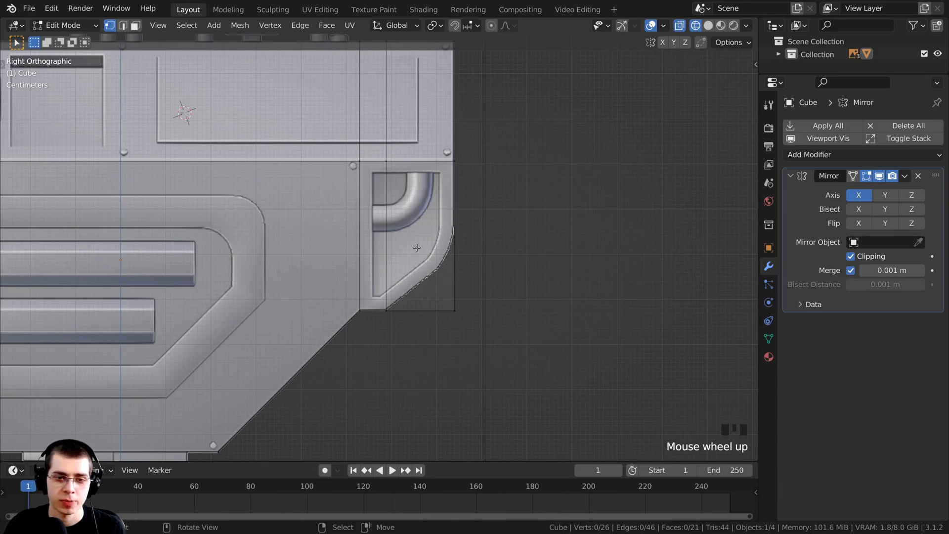
key(b)
drag(418, 233, 530, 379)
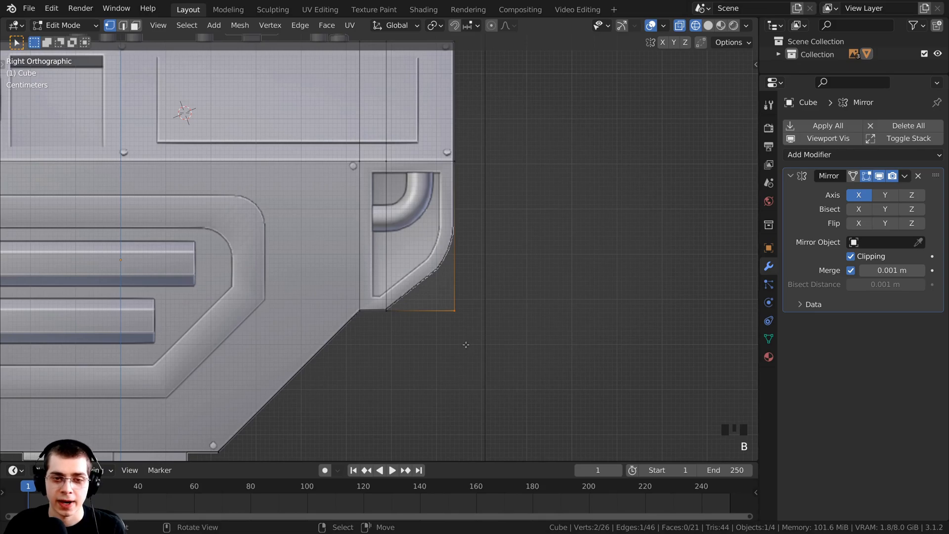
key(g)
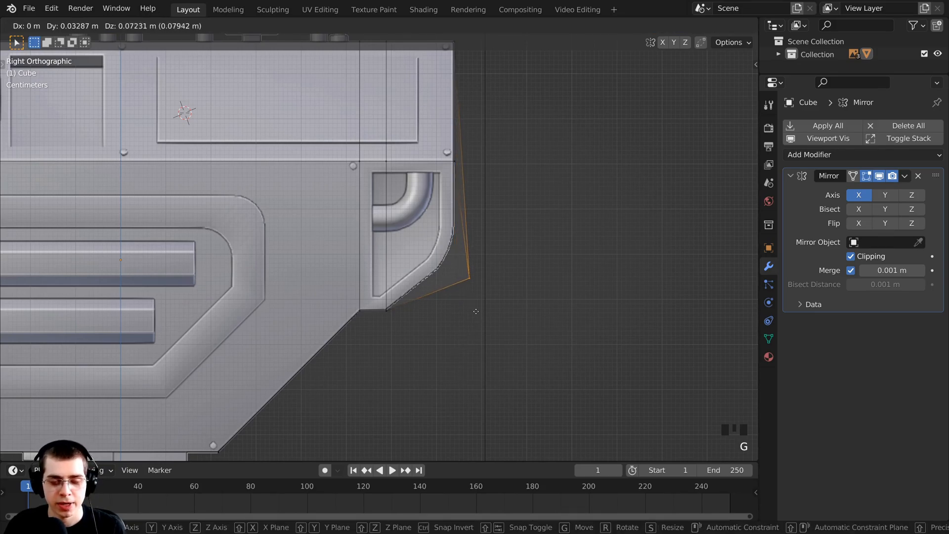
key(z)
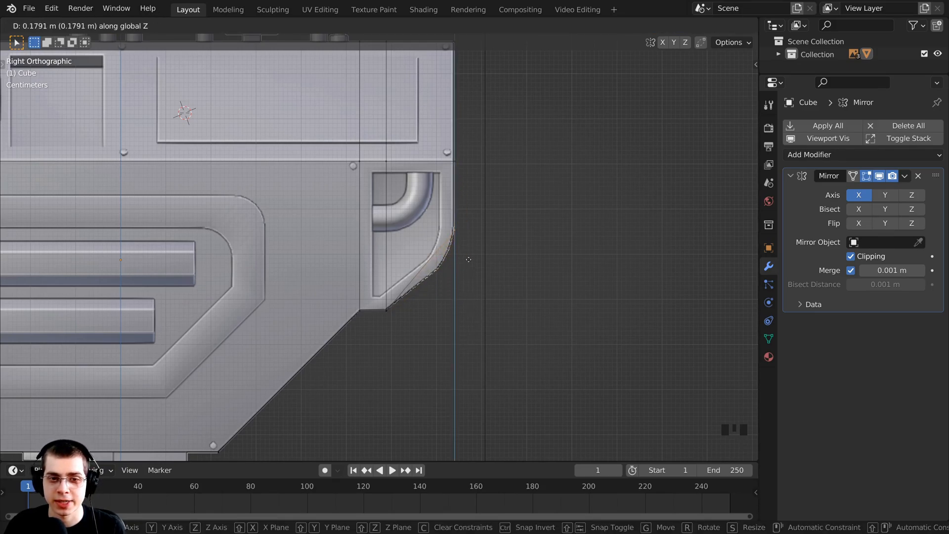
scroll(468, 254, up, 1)
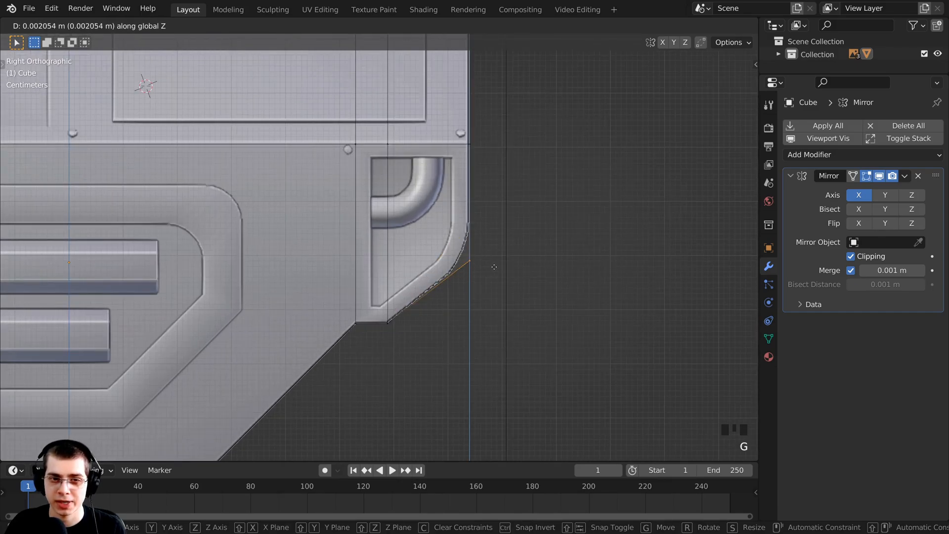
click(494, 265)
- Bevel the block's lower rear edge with 4 segments and a width of about 0.074 m to follow the reference curve
scroll(473, 248, up, 3)
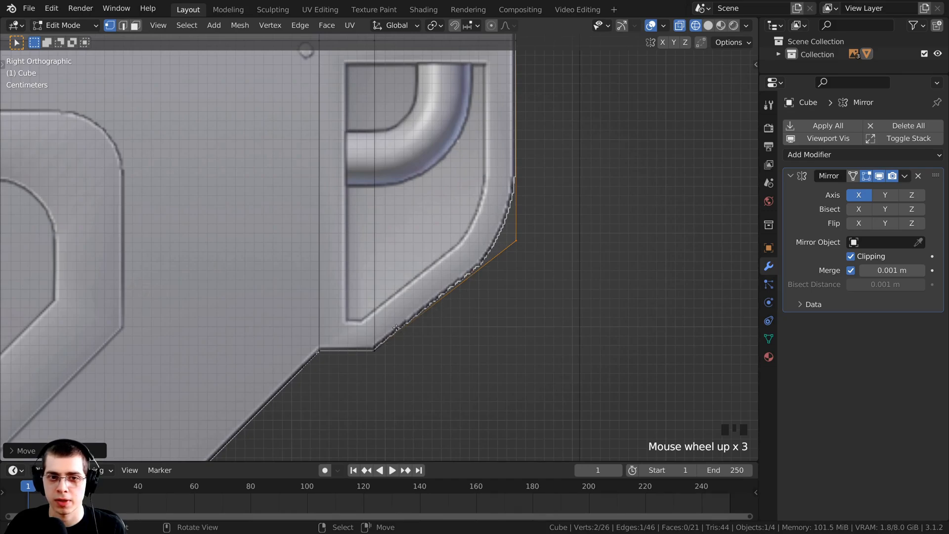
scroll(448, 321, down, 2)
shift+middle_drag(467, 280, 427, 233)
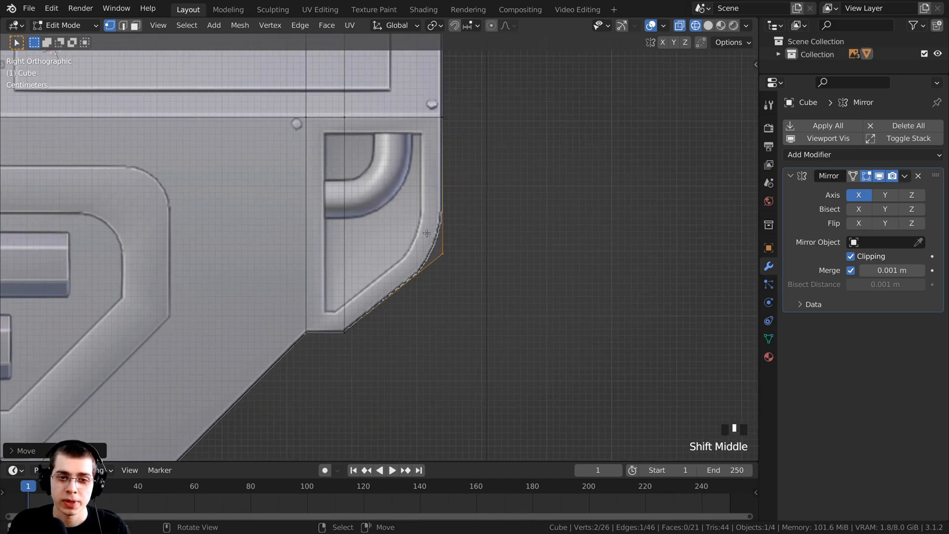
scroll(465, 257, up, 1)
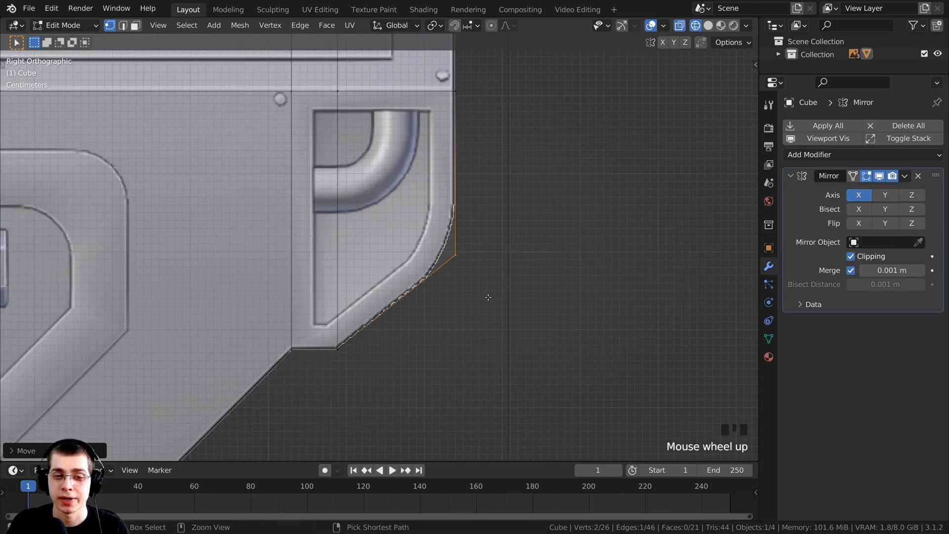
key(ctrl+b)
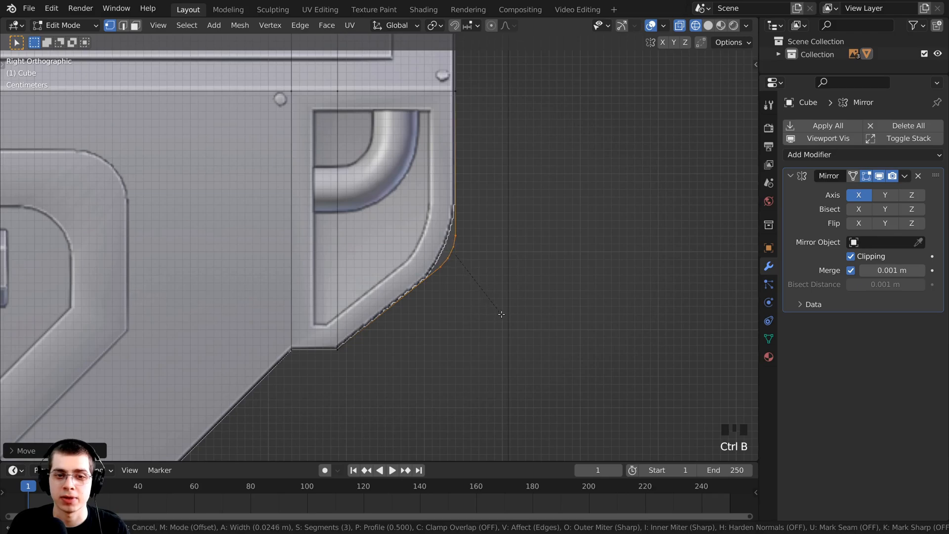
scroll(503, 315, down, 7)
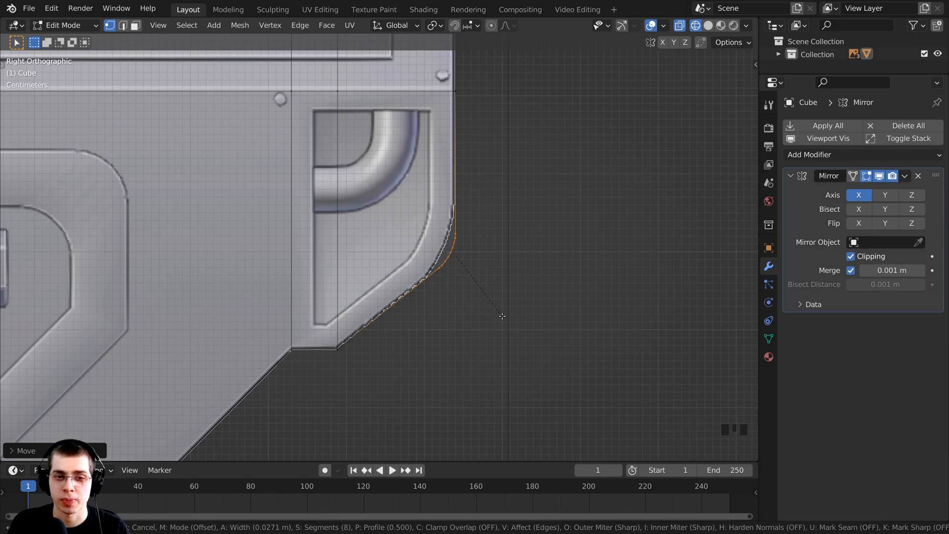
scroll(510, 330, down, 6)
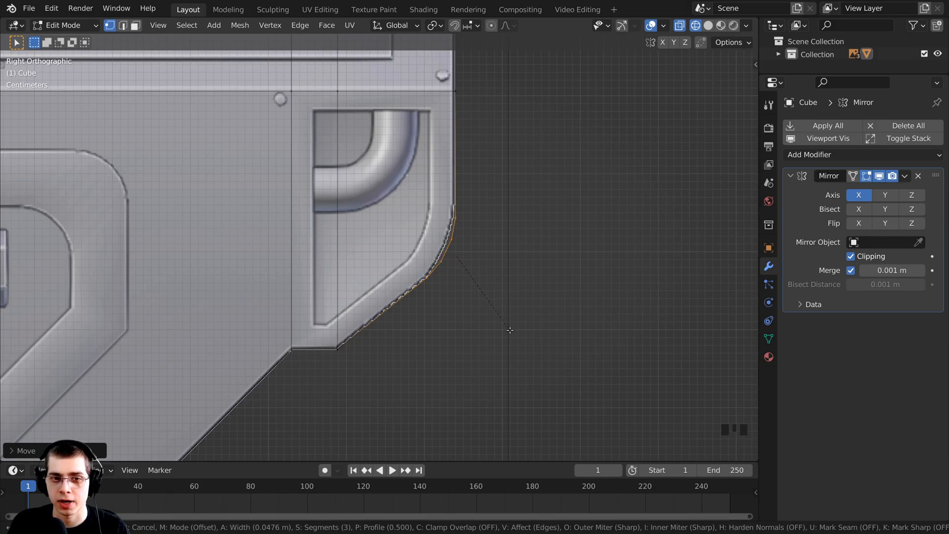
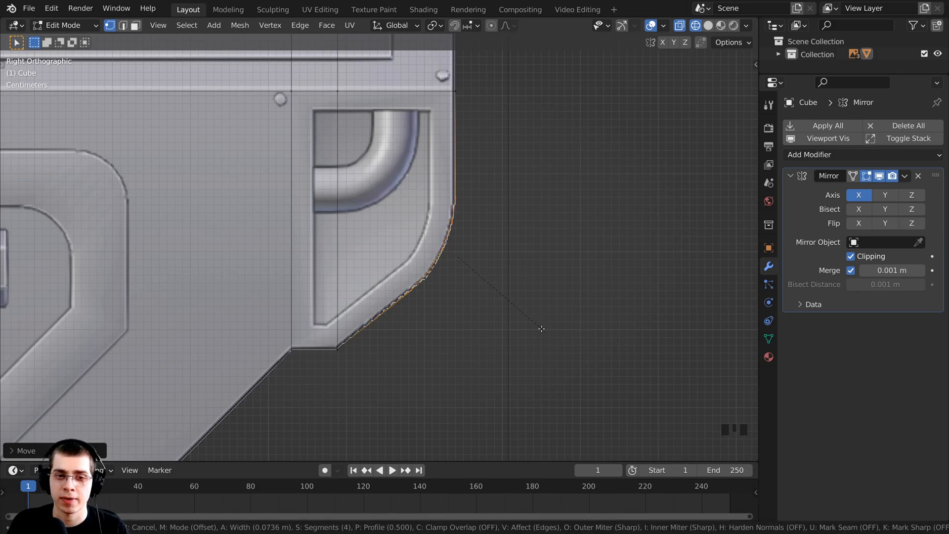
click(542, 329)
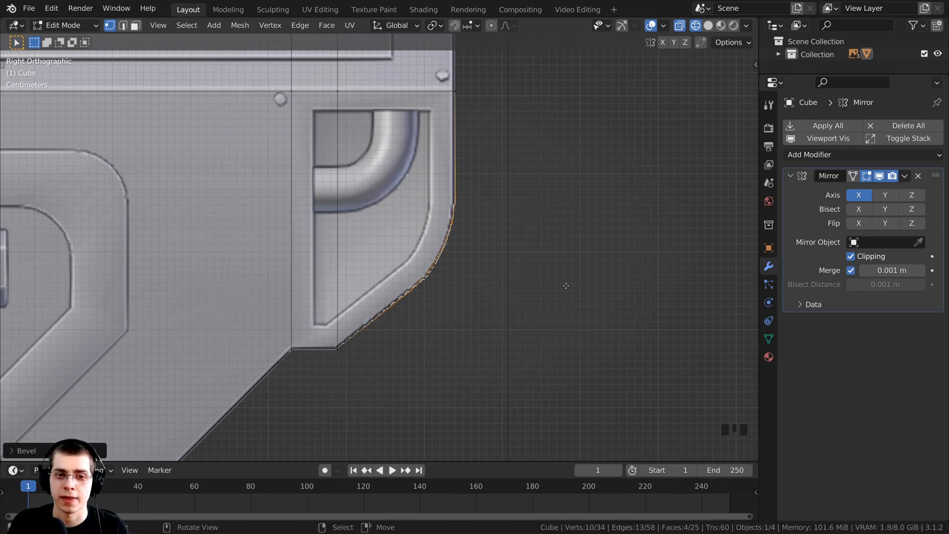
- Inspect the rounded lower edge of the extruded rear block from several angles in solid shading
scroll(337, 219, down, 2)
key(z)
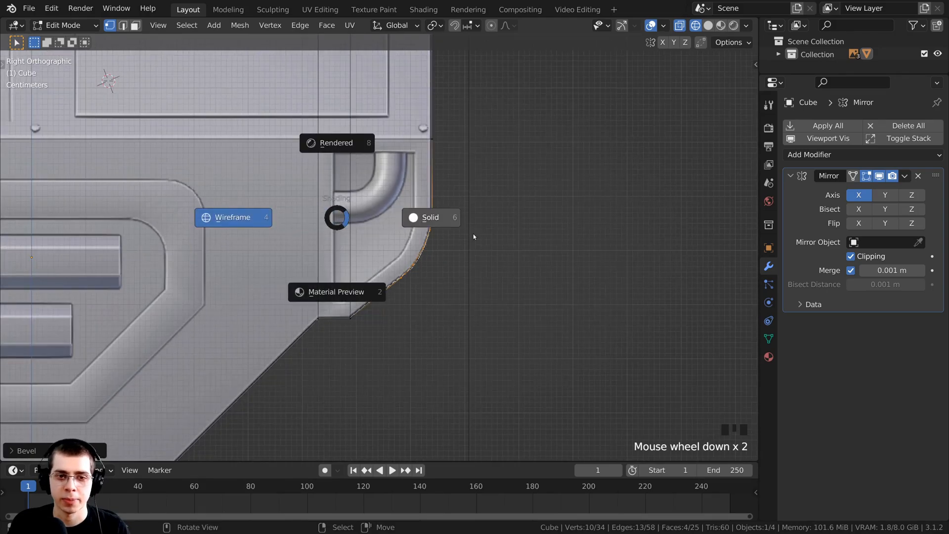
key(z)
middle_drag(608, 222, 547, 203)
scroll(451, 204, down, 2)
middle_drag(396, 216, 359, 246)
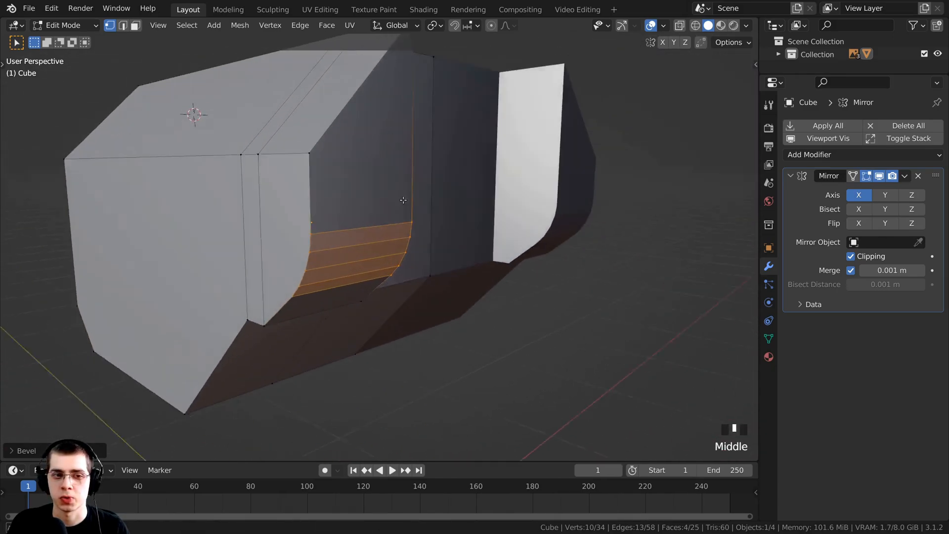
scroll(359, 246, up, 4)
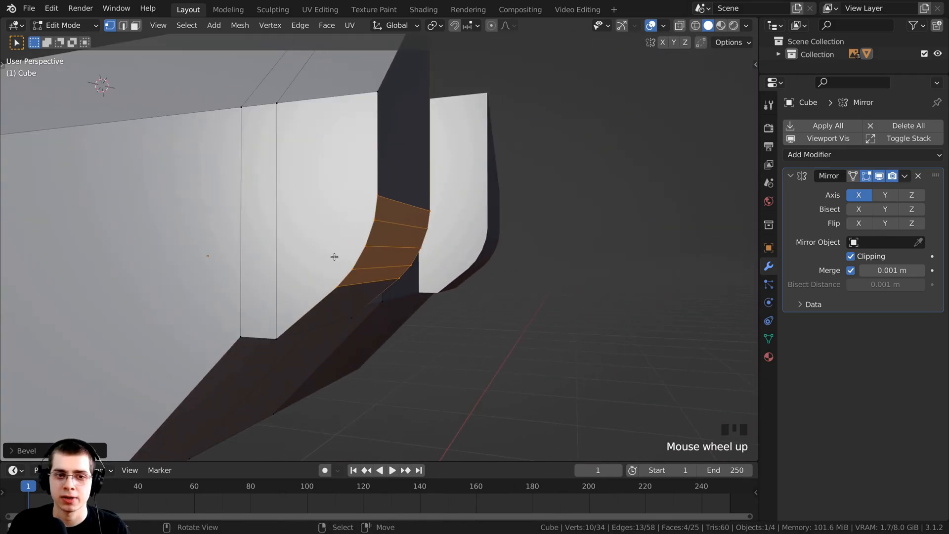
middle_drag(371, 206, 369, 229)
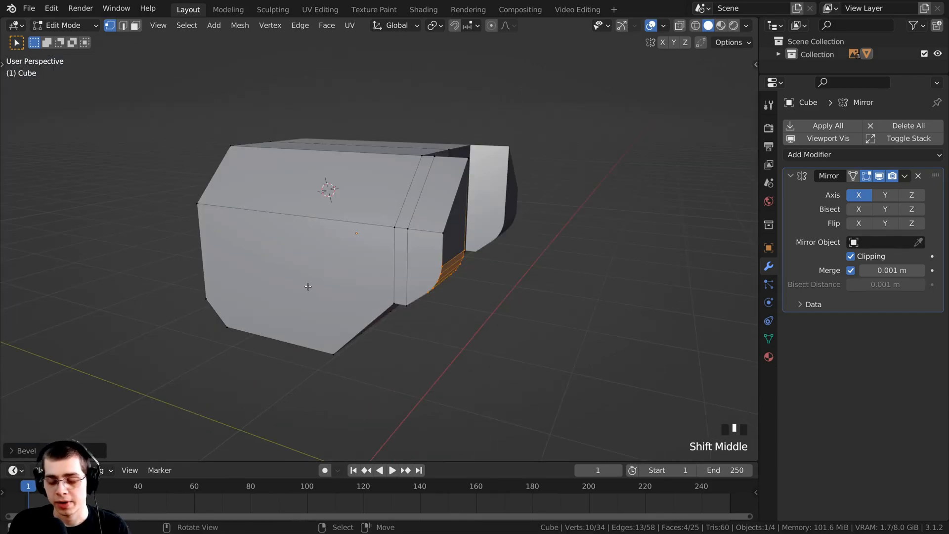
- Compare the rear block with the side reference in right-view wireframe and return to solid shading
key(KP_3)
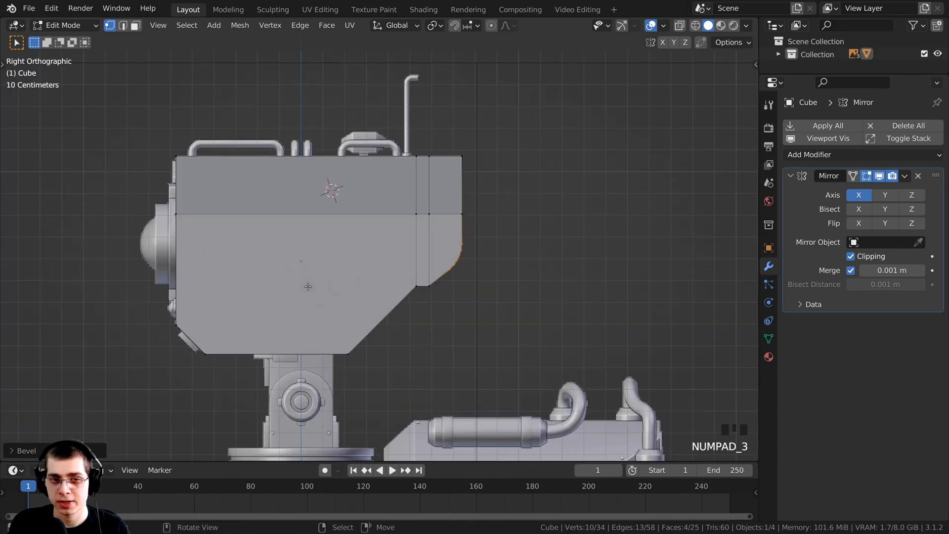
key(z)
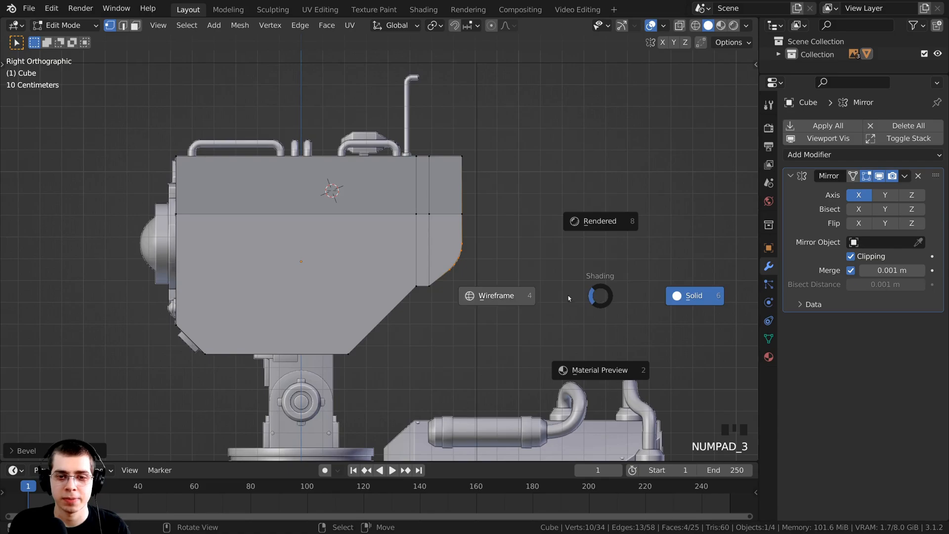
scroll(449, 264, up, 4)
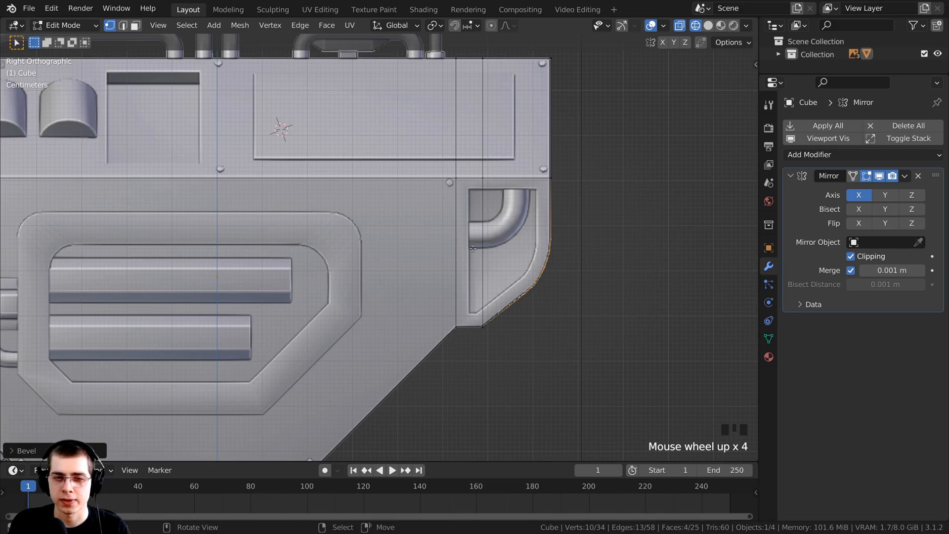
shift+middle_drag(483, 228, 466, 233)
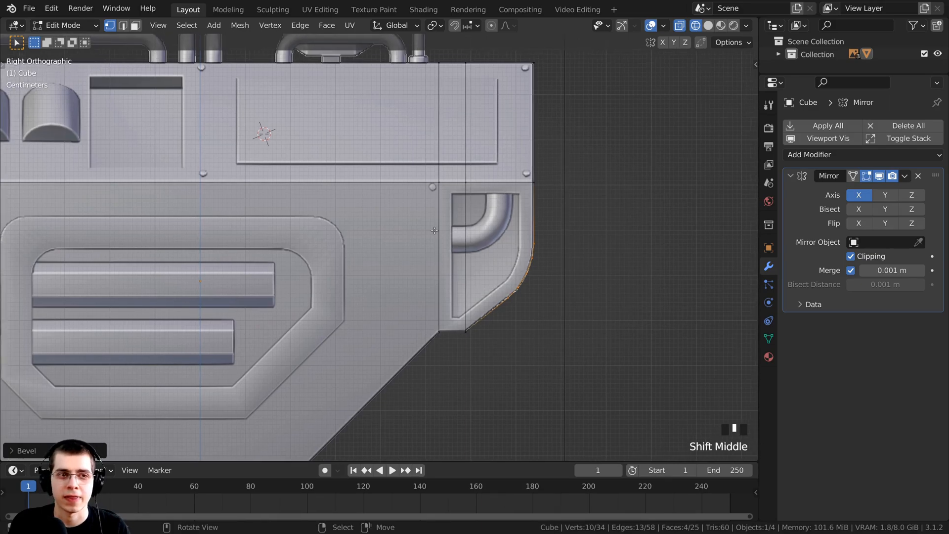
key(z)
click(456, 228)
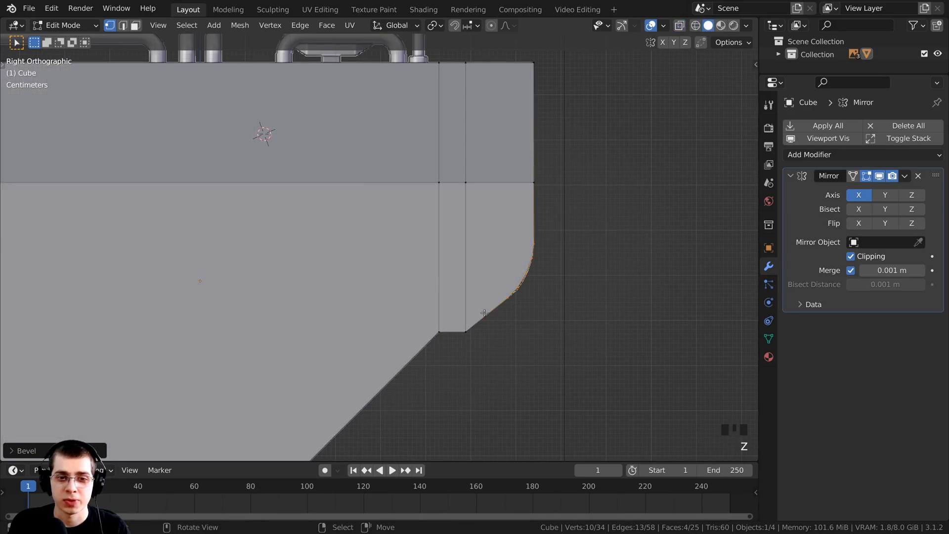
- Inset the two lower side faces of the rear block by about 0.029 m, matching the recessed panel in the side reference
click(136, 26)
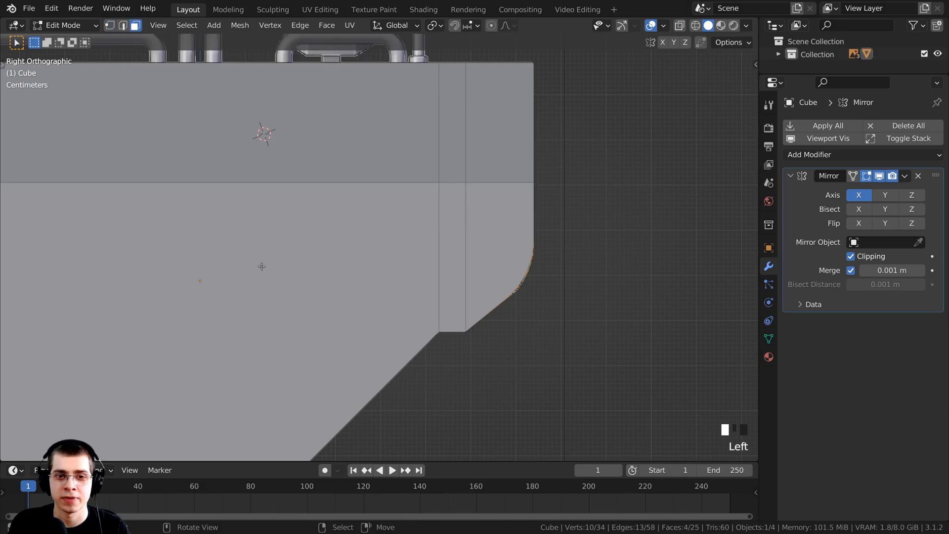
click(452, 210)
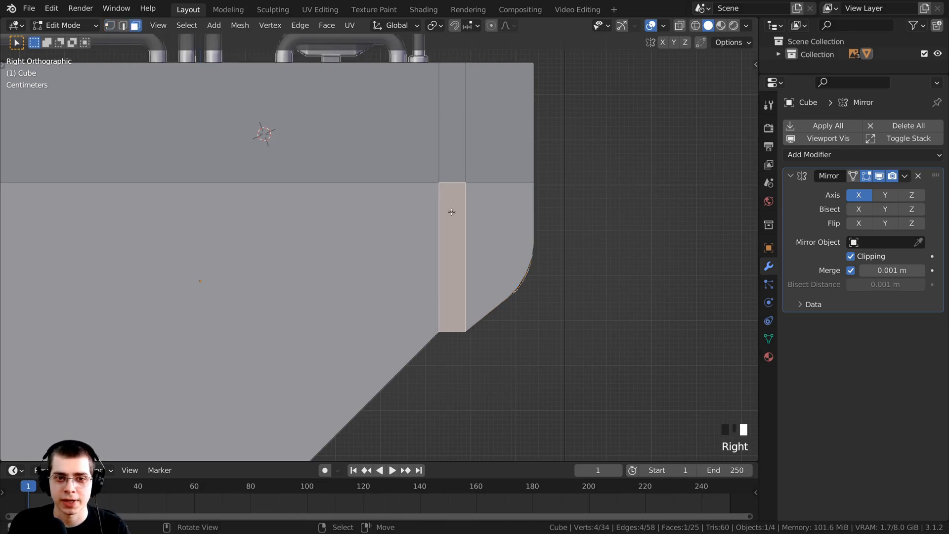
shift+click(491, 215)
scroll(468, 259, up, 1)
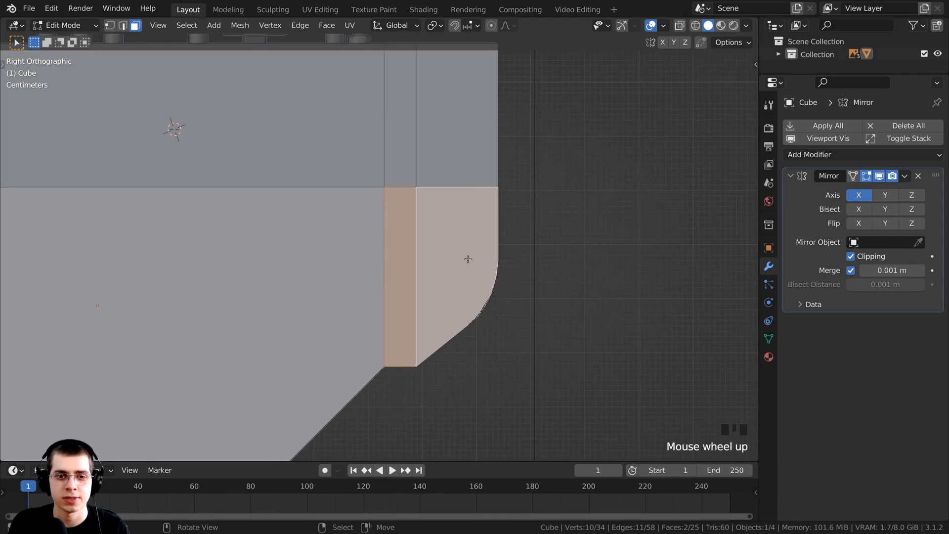
key(z)
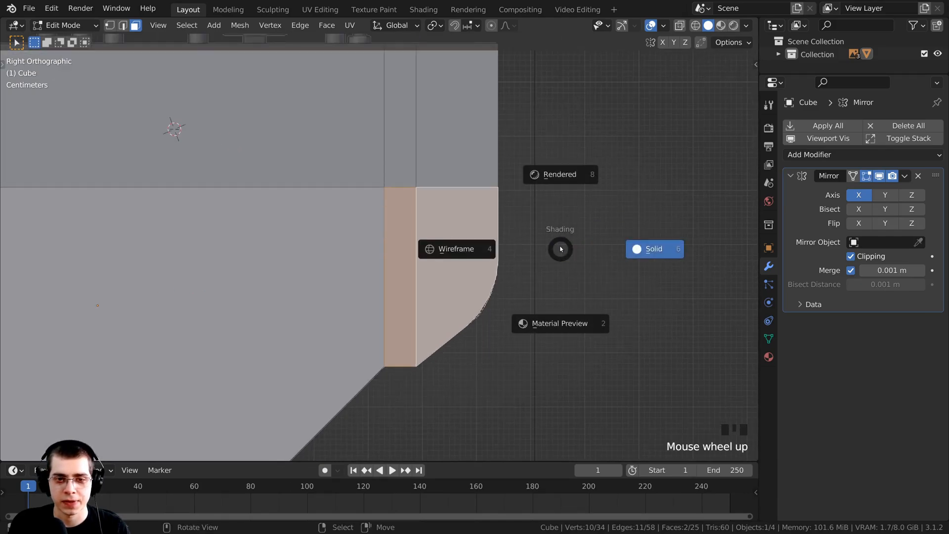
click(449, 244)
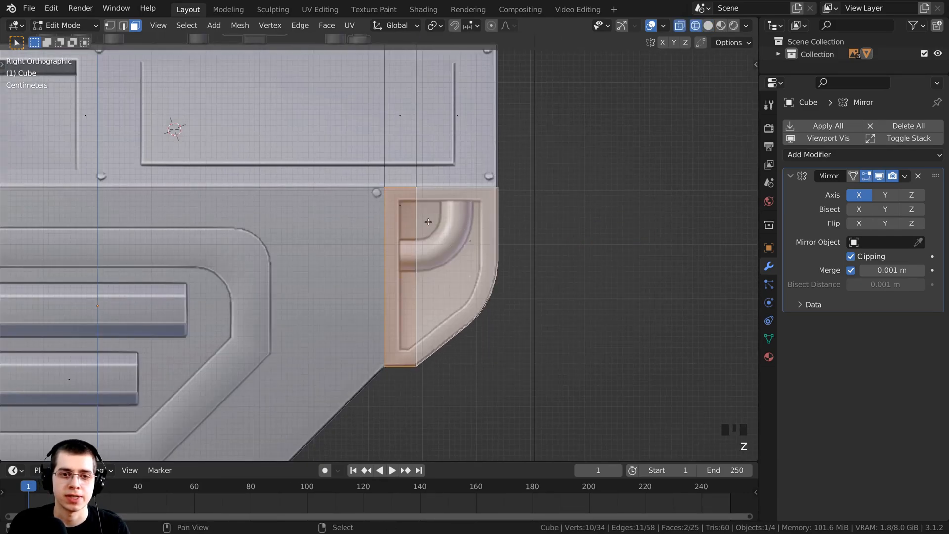
scroll(512, 252, up, 1)
shift+middle_drag(517, 257, 511, 250)
scroll(511, 251, up, 1)
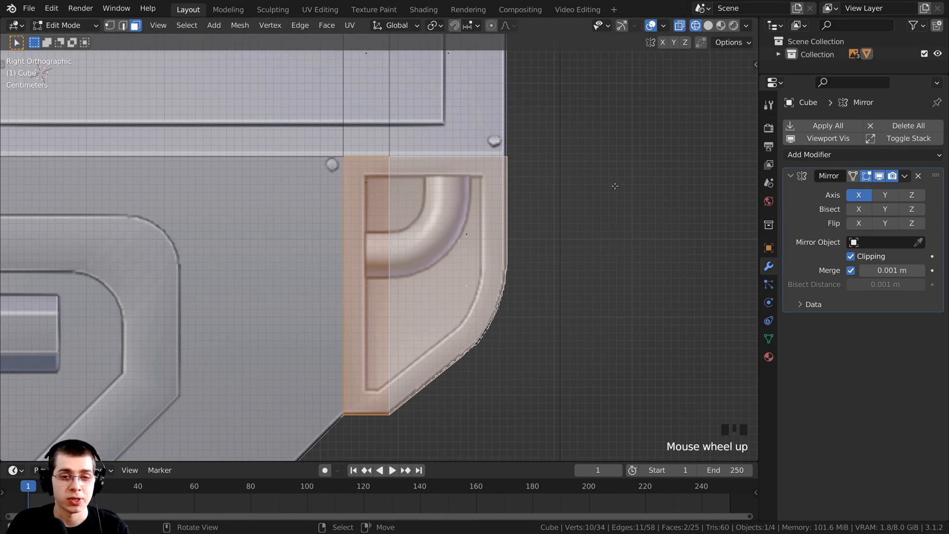
key(i)
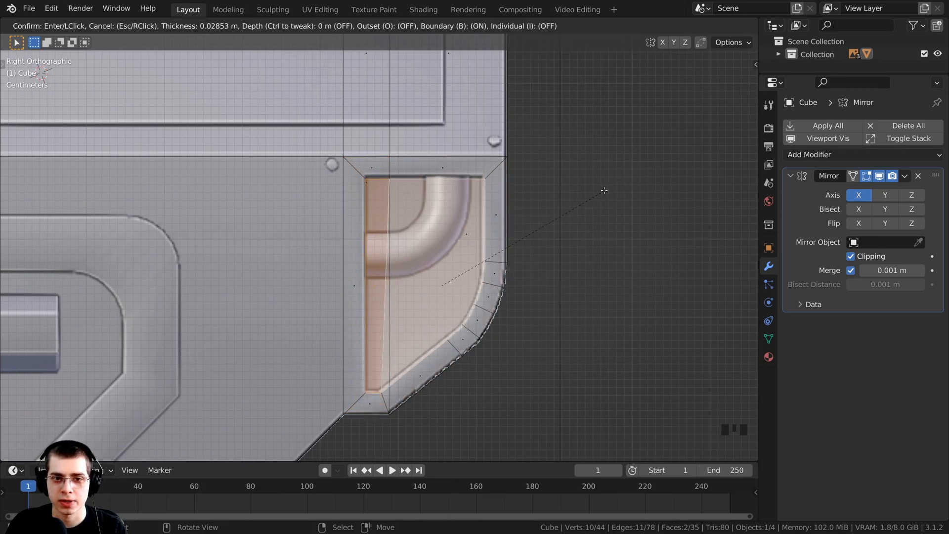
click(604, 190)
- Move the inset faces slightly upward, by about 0.004 m, to line them up with the reference panel
scroll(440, 302, up, 1)
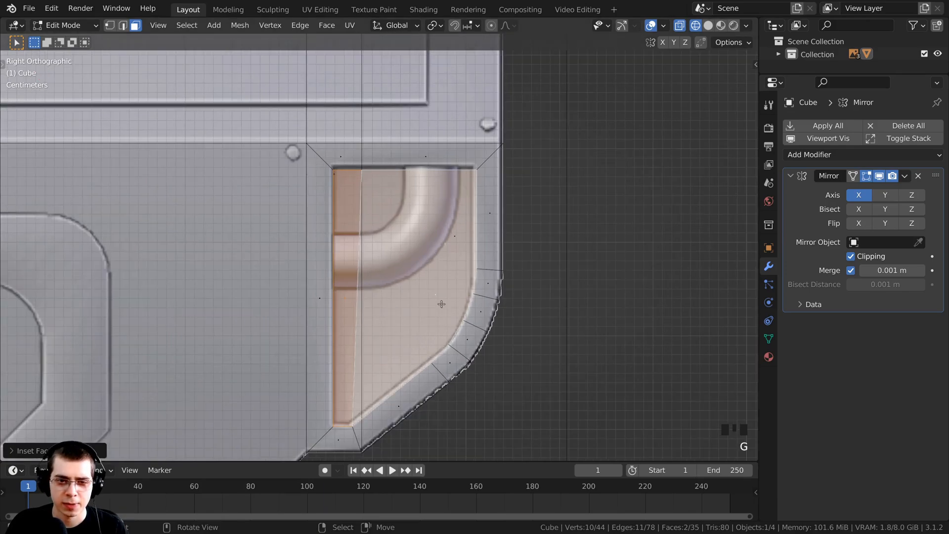
shift+middle_drag(441, 303, 440, 299)
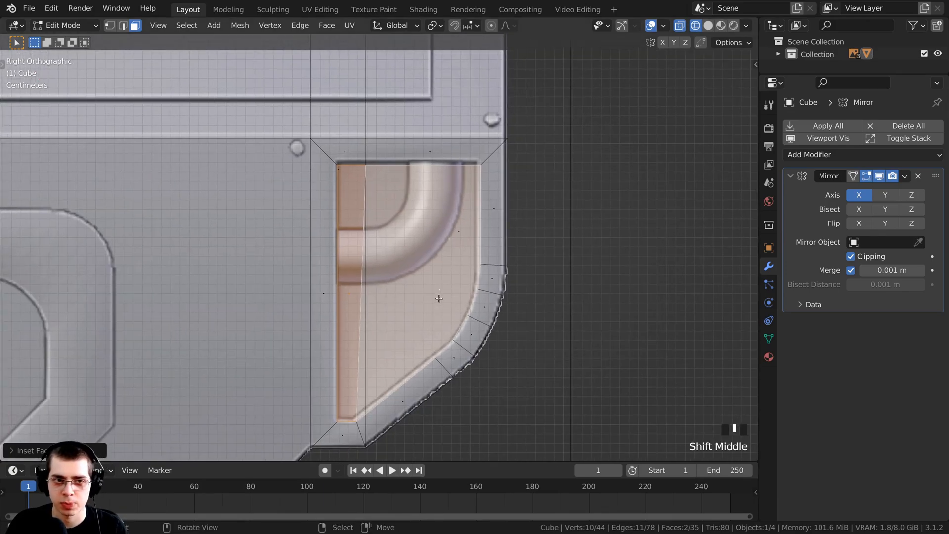
key(g)
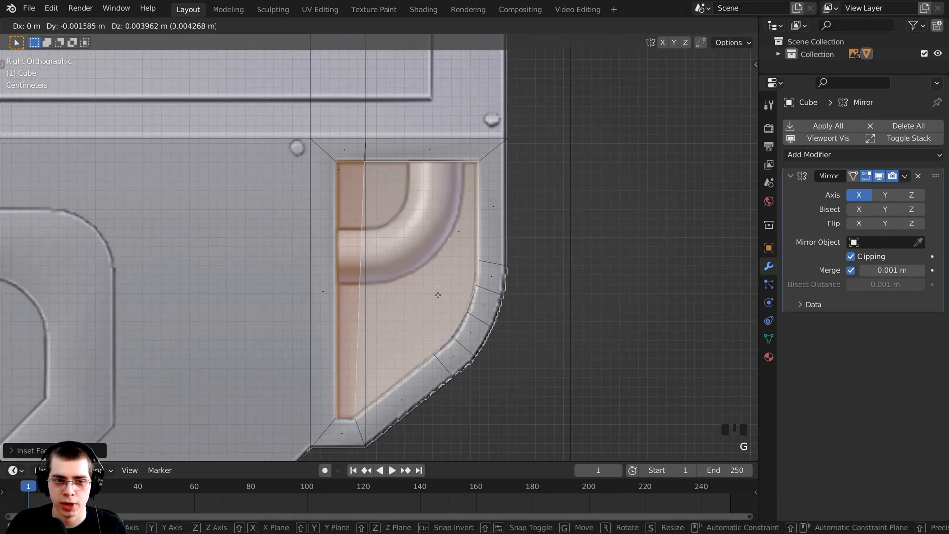
click(439, 295)
scroll(474, 325, down, 3)
scroll(474, 325, down, 1)
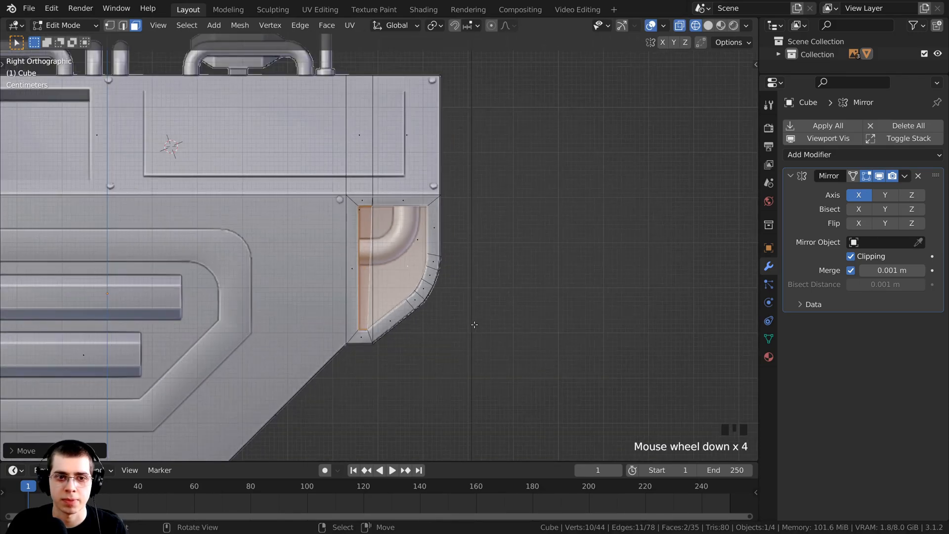
- Return to solid shading and extrude the inset faces about 0.095 m inward to form a recess in the rear block
key(z)
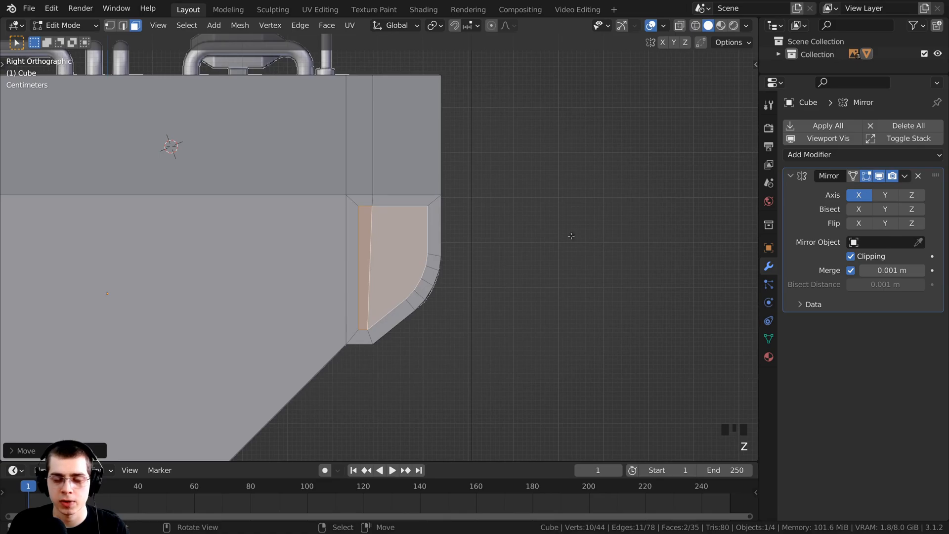
middle_drag(570, 233, 330, 233)
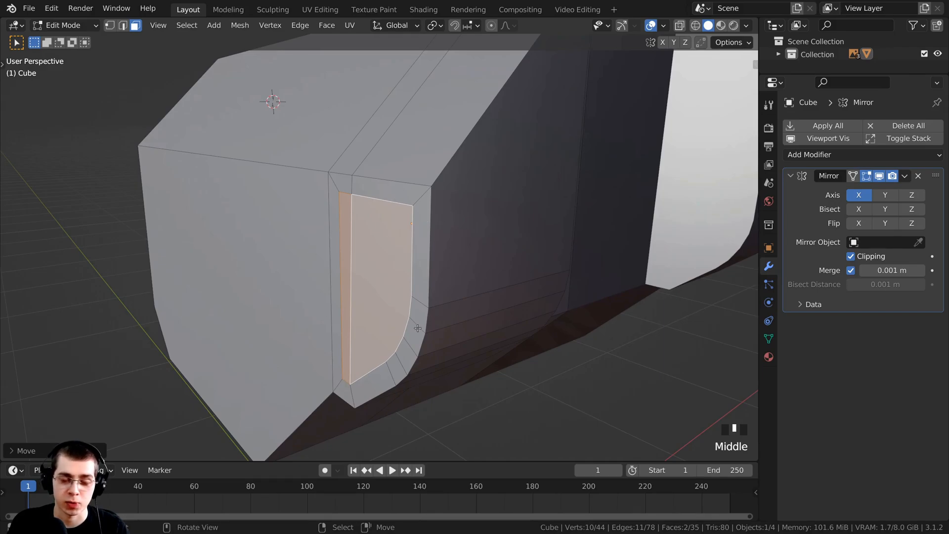
middle_drag(415, 316, 375, 321)
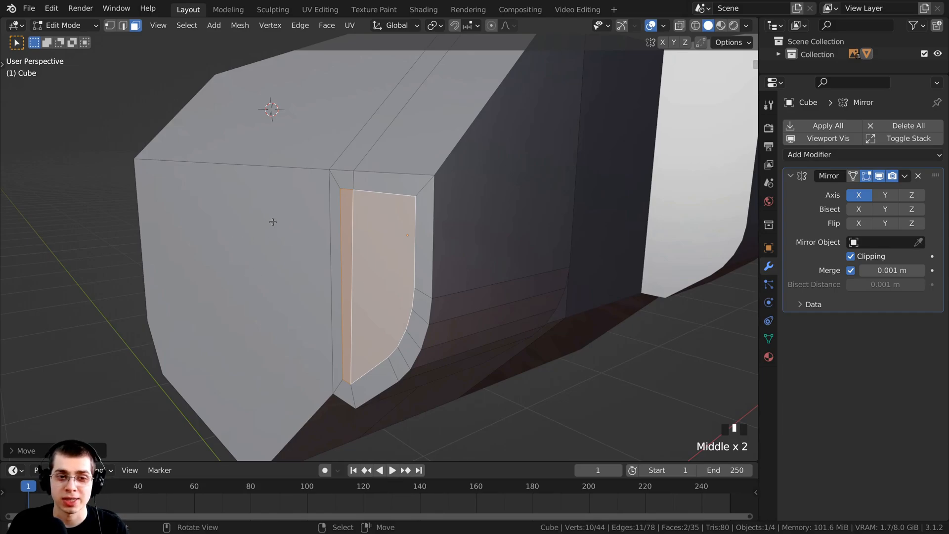
key(e)
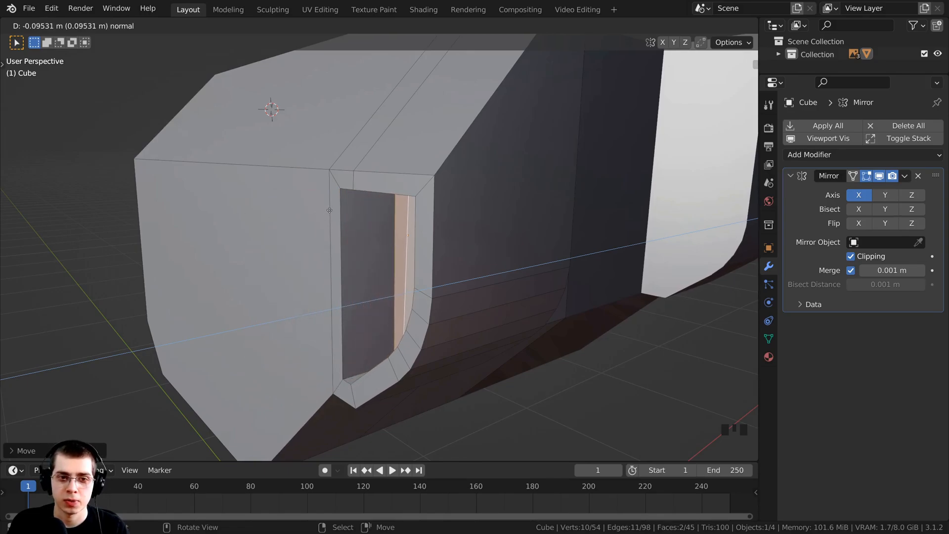
click(330, 210)
- Examine the new recess from below and above, and leave Edit Mode to view the whole head
scroll(276, 325, down, 2)
middle_drag(276, 324, 216, 180)
scroll(458, 299, up, 2)
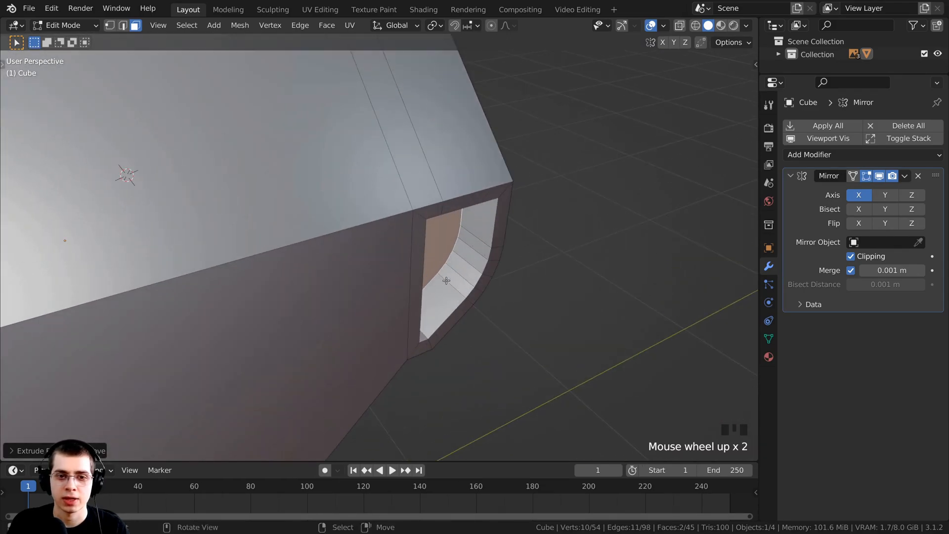
middle_drag(366, 232, 401, 223)
key(Tab)
scroll(313, 242, down, 5)
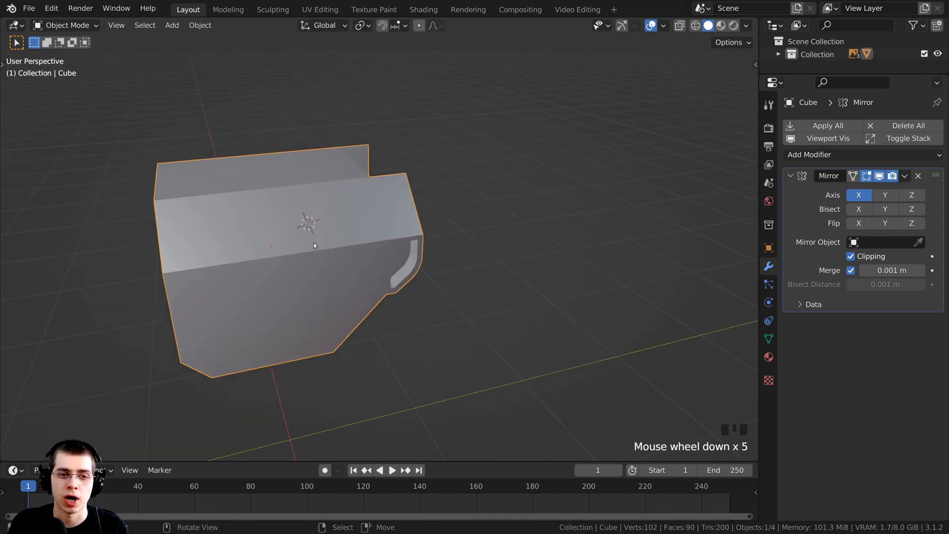
middle_drag(314, 243, 73, 85)
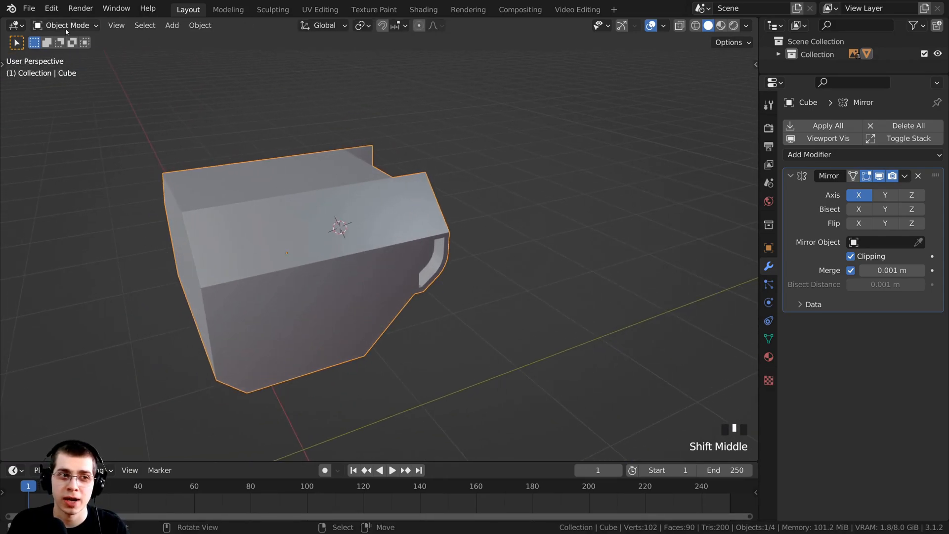
scroll(335, 267, up, 1)
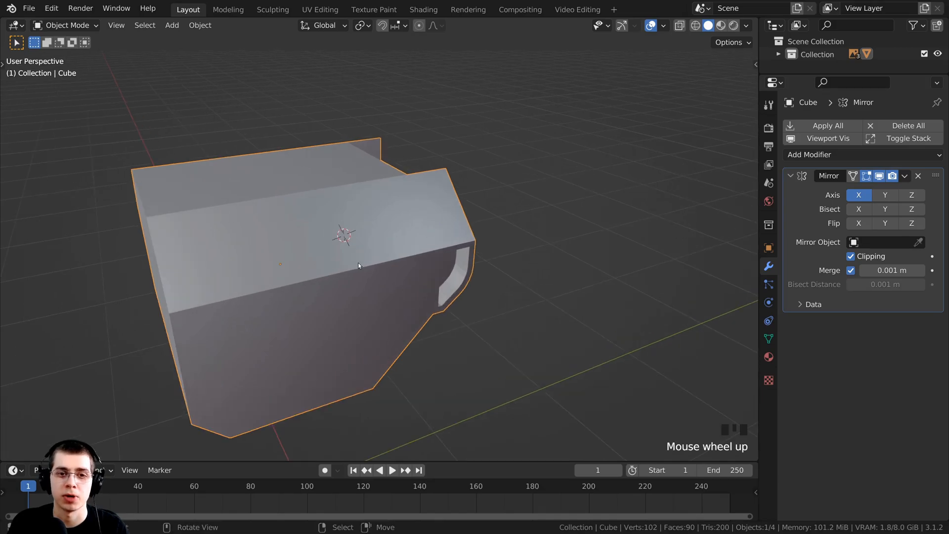
- Examine the sharp edges and corners around the recess and rear block from several close angles
shift+middle_drag(346, 264, 252, 262)
scroll(254, 263, up, 2)
middle_drag(336, 268, 390, 226)
scroll(348, 247, up, 2)
scroll(376, 120, up, 1)
scroll(387, 206, up, 1)
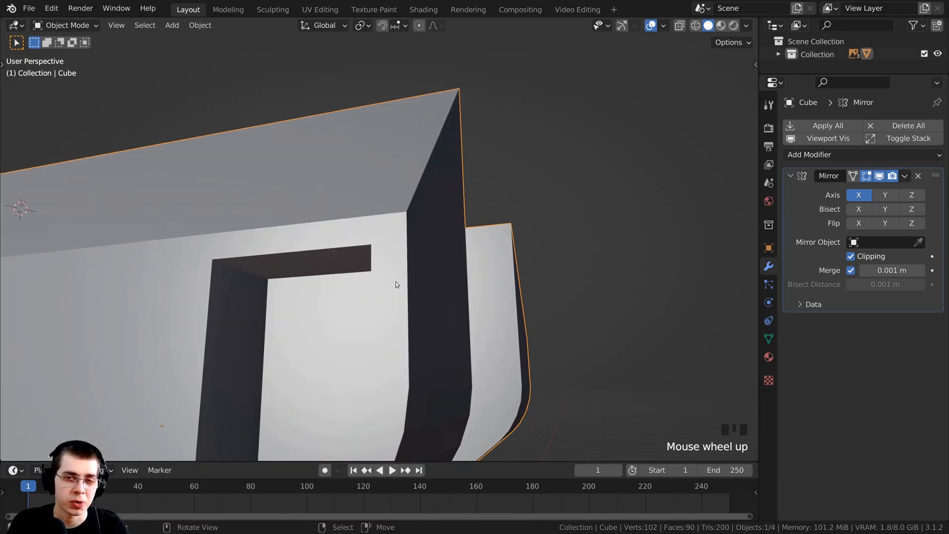
scroll(423, 185, up, 1)
scroll(403, 208, up, 2)
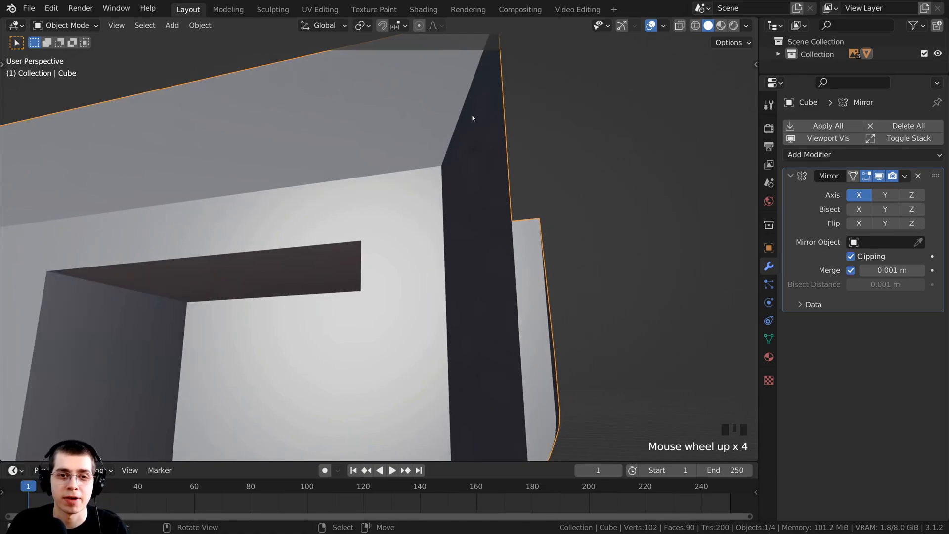
scroll(385, 206, down, 2)
scroll(430, 263, up, 2)
middle_drag(551, 298, 476, 192)
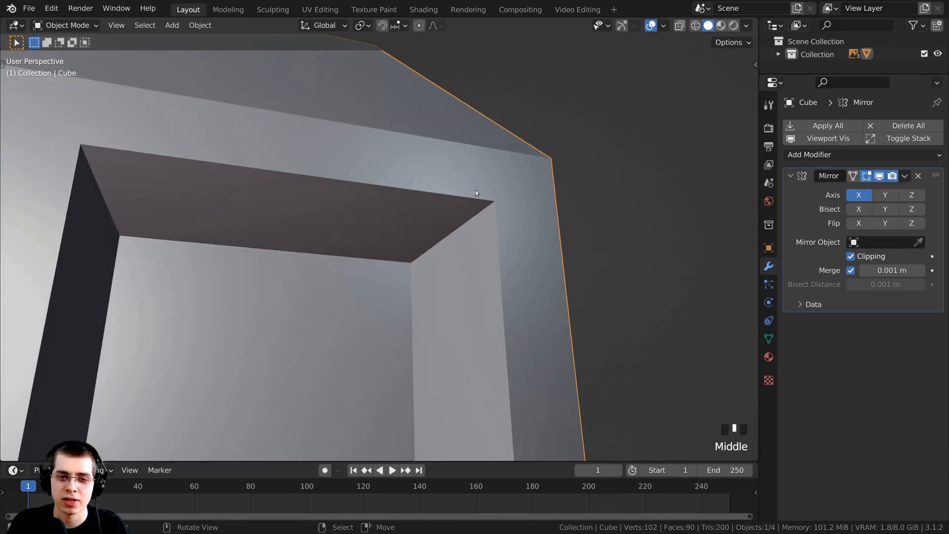
scroll(484, 248, down, 2)
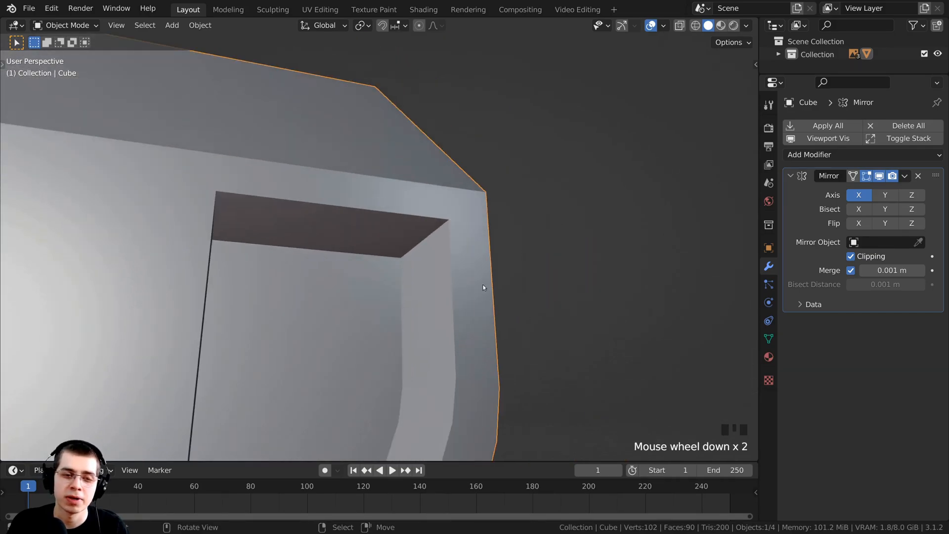
shift+middle_drag(483, 284, 462, 222)
middle_drag(441, 269, 485, 223)
scroll(371, 188, down, 8)
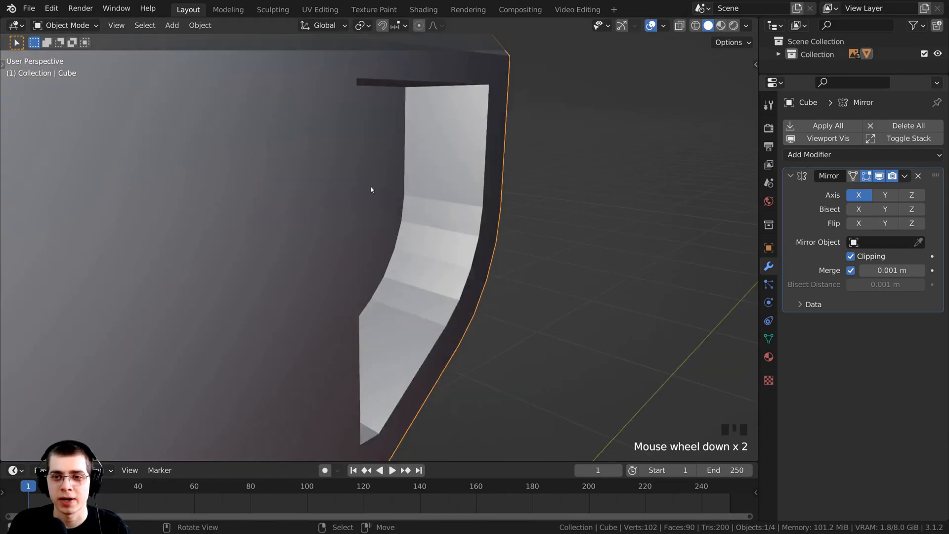
shift+middle_drag(307, 248, 341, 236)
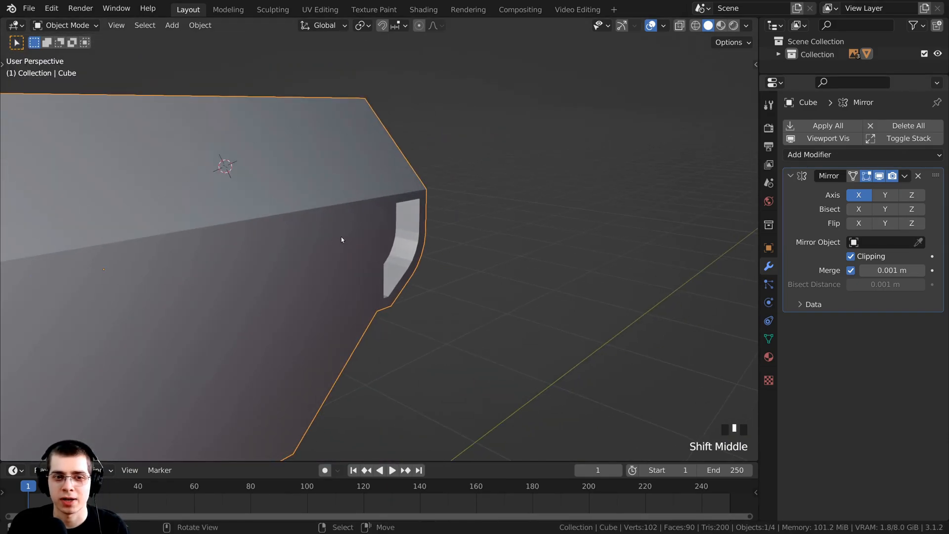
- Add a Bevel modifier to the head, widen the properties editor, and check the bevelled edges around the recess
click(829, 156)
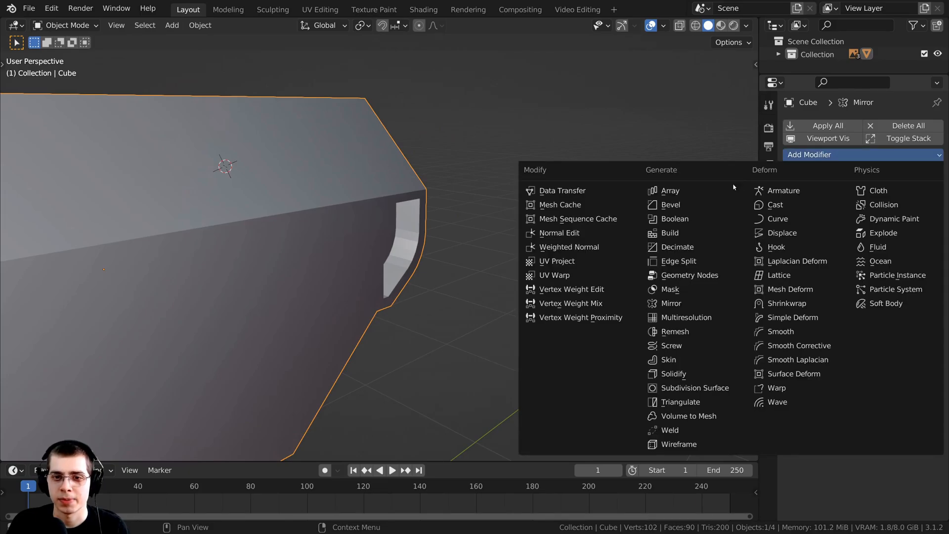
click(677, 206)
middle_drag(638, 352, 546, 329)
scroll(394, 201, up, 4)
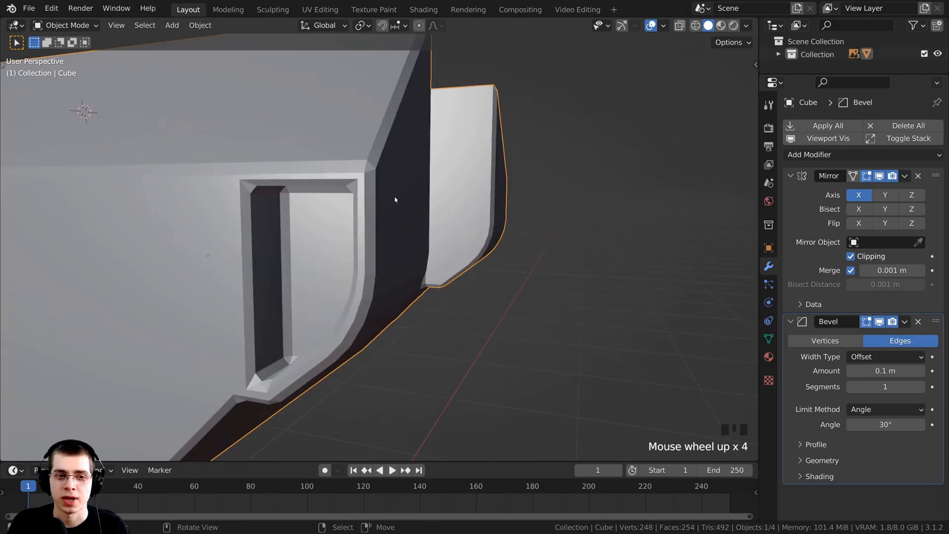
shift+middle_drag(394, 201, 414, 96)
scroll(393, 172, down, 3)
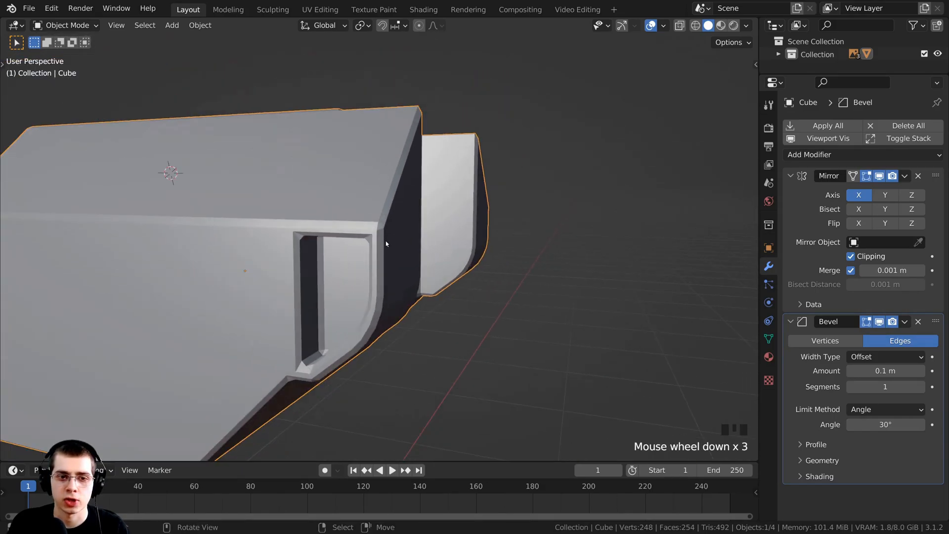
middle_drag(385, 241, 347, 232)
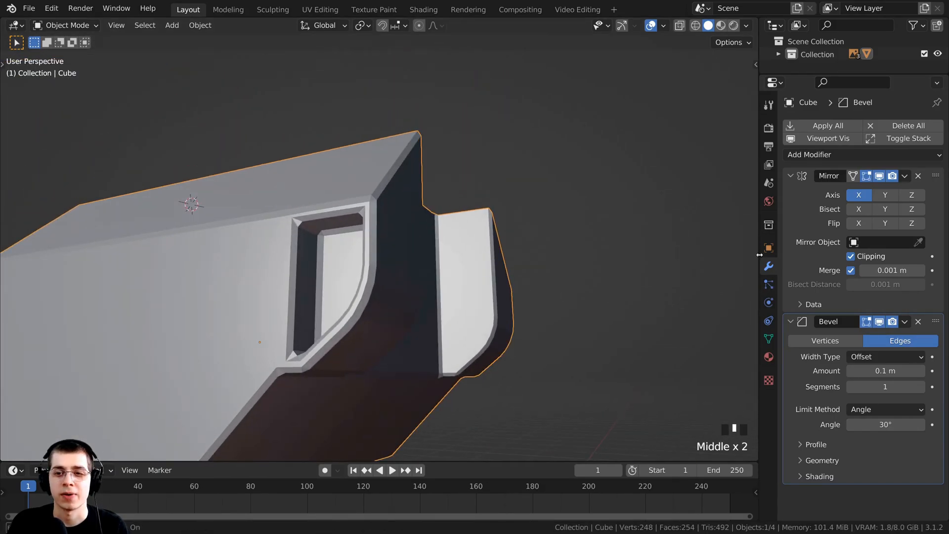
drag(759, 290, 721, 289)
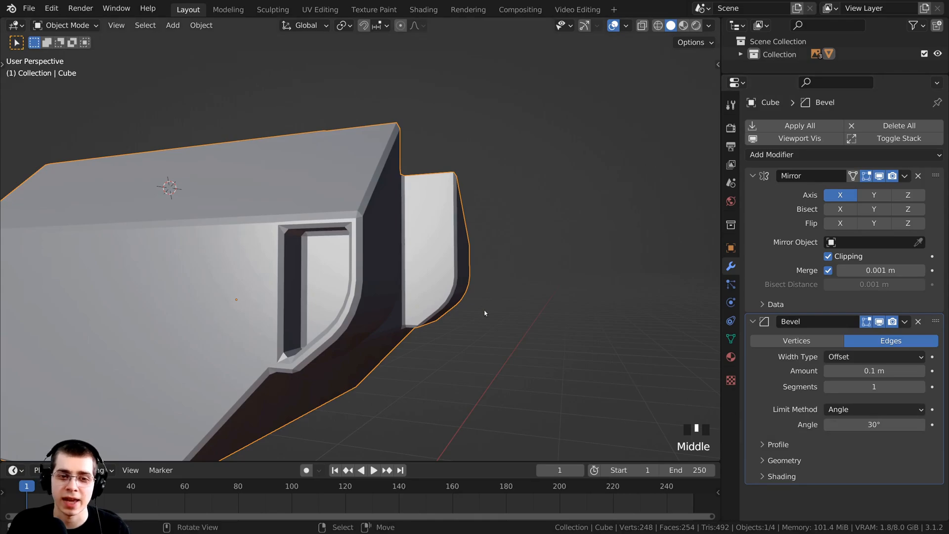
scroll(426, 265, up, 4)
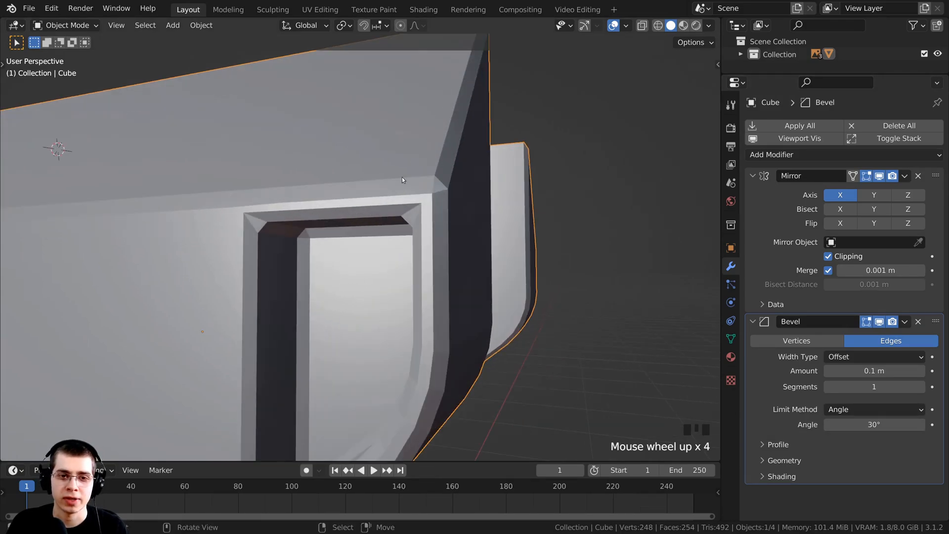
shift+middle_drag(447, 299, 450, 205)
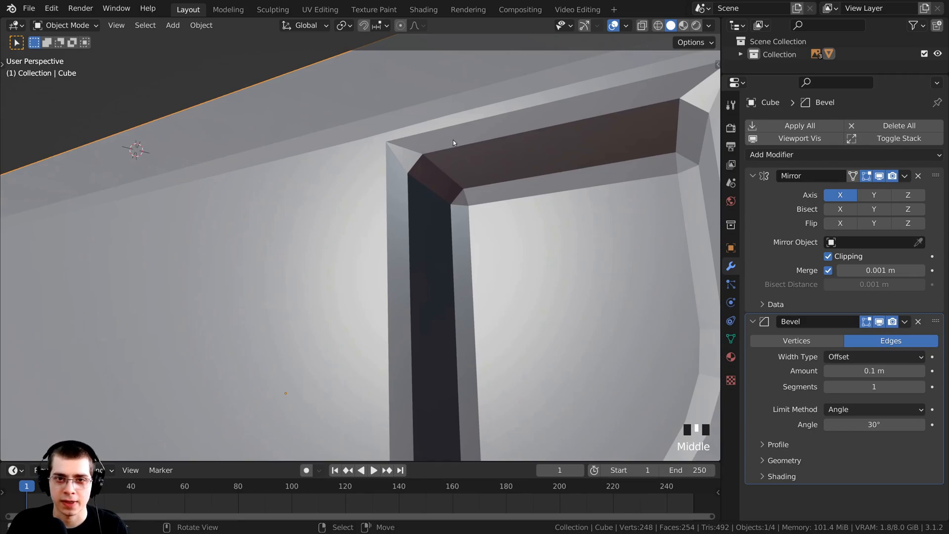
- Enter Edit Mode, examine the bevelled curve of the recess's inner wall, and select its slanted lower face
key(Tab)
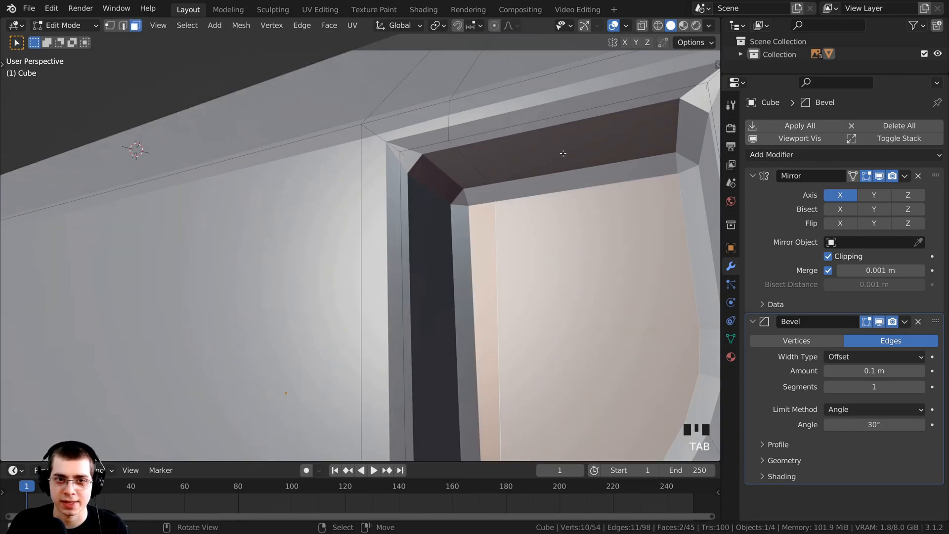
middle_drag(432, 177, 417, 63)
scroll(557, 259, up, 4)
scroll(377, 238, down, 2)
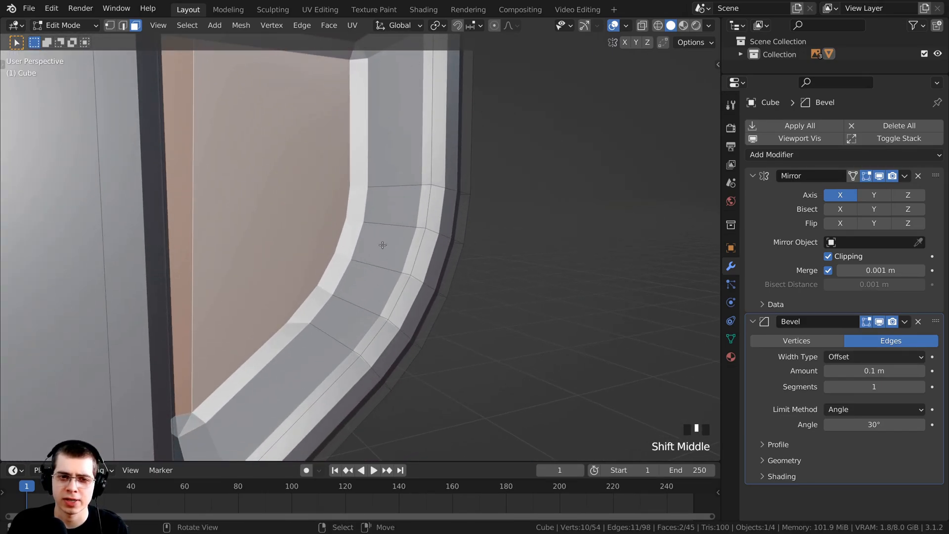
right_click(319, 359)
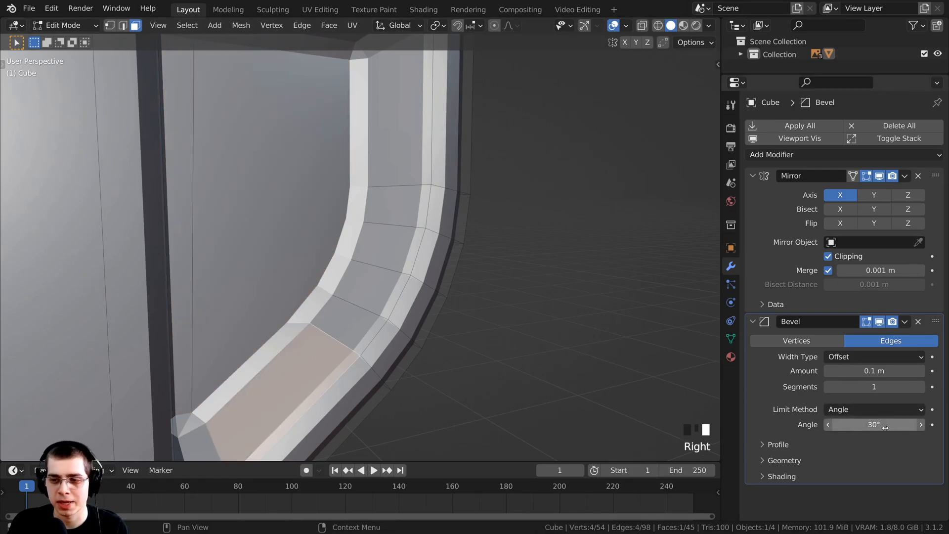
- Select neighbouring faces along the recess's curved inner wall one after another and examine the shallow angles between them
right_click(324, 341)
right_click(345, 327)
right_click(370, 292)
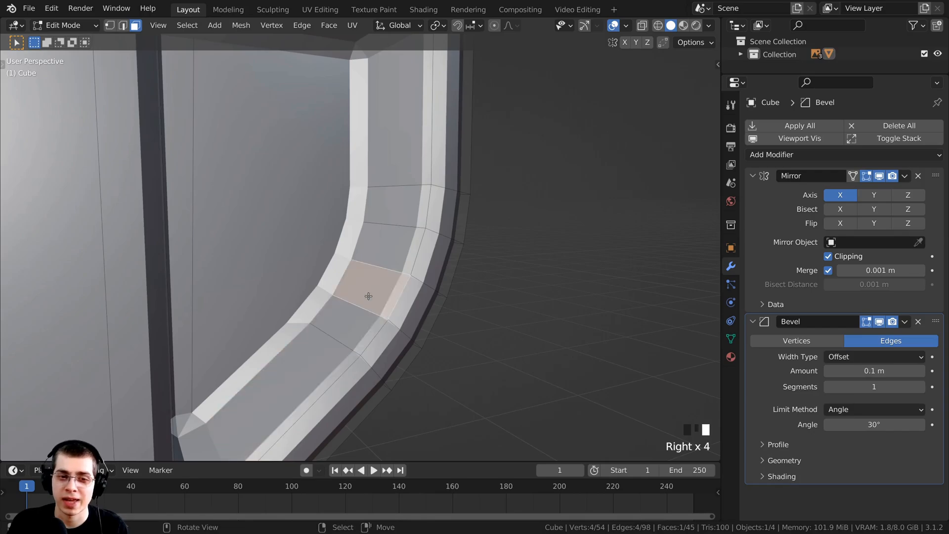
shift+middle_drag(370, 292, 367, 239)
scroll(367, 240, up, 2)
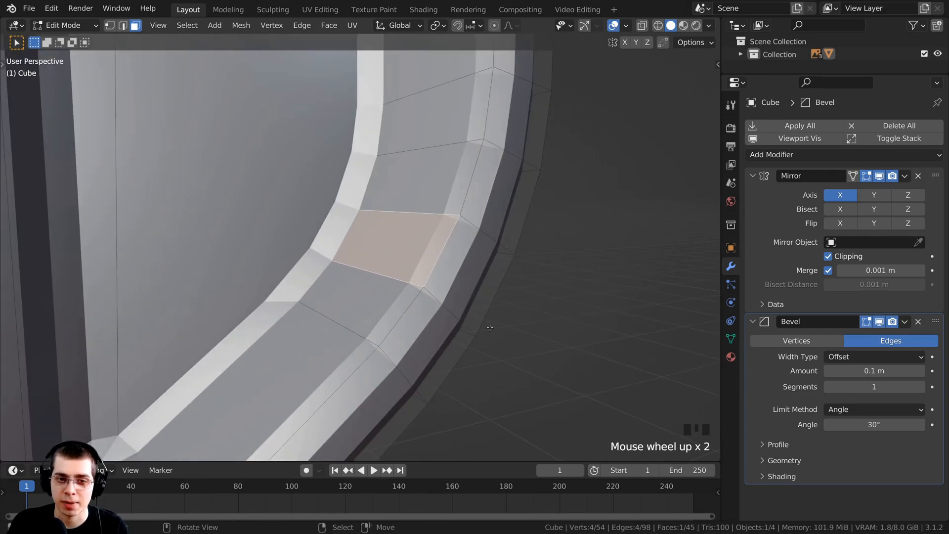
scroll(312, 272, down, 1)
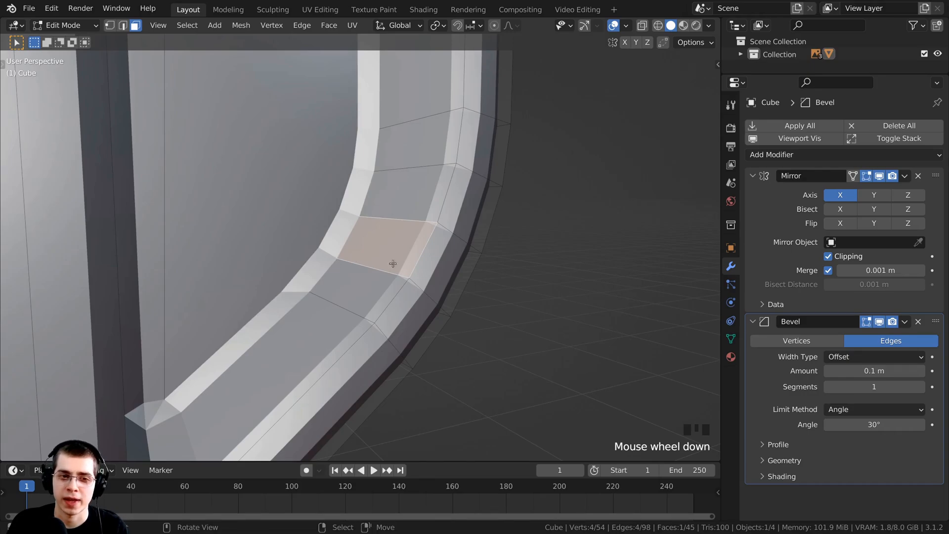
- Examine the sharper corners along the recess's upper edge and the head's outer edges for comparison with the curve
scroll(393, 263, down, 3)
shift+middle_drag(393, 263, 390, 296)
scroll(444, 131, up, 2)
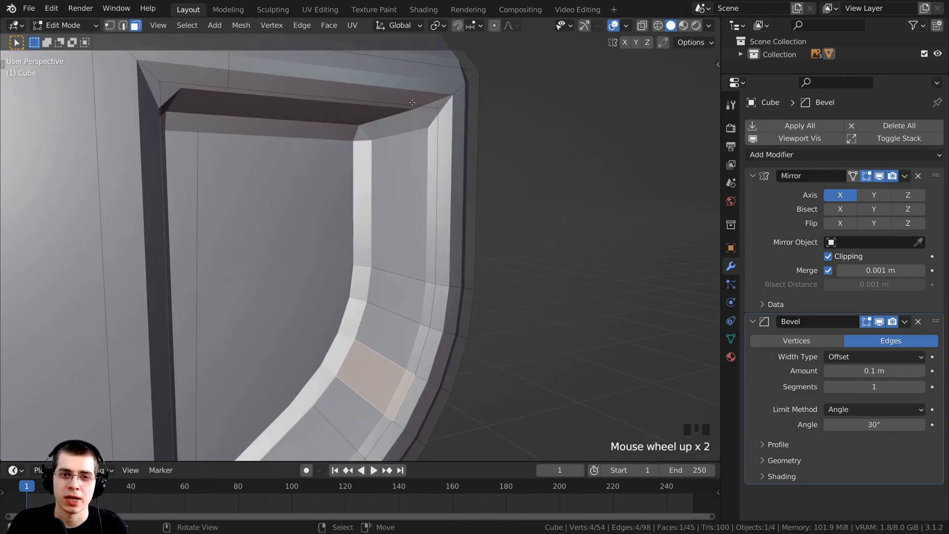
middle_drag(412, 102, 245, 169)
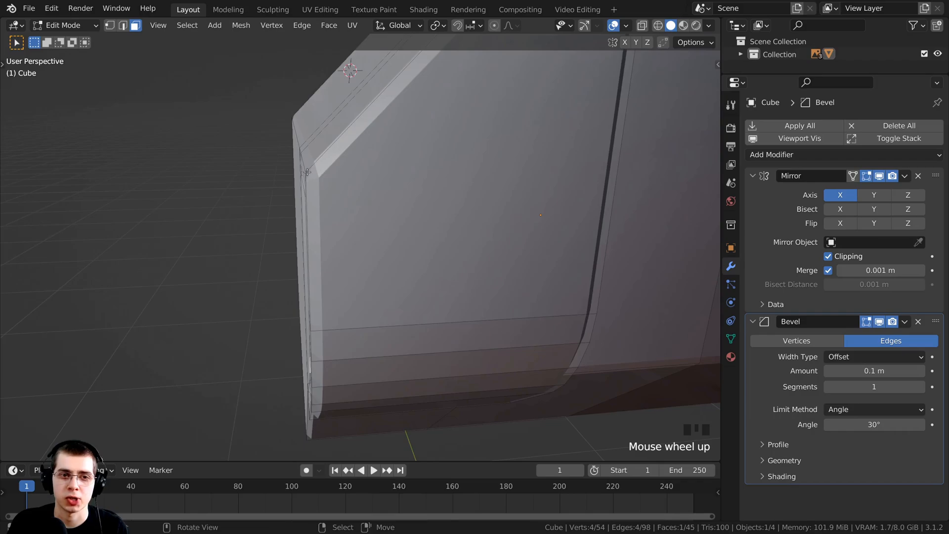
shift+middle_drag(307, 173, 418, 2)
scroll(406, 158, down, 2)
middle_drag(443, 183, 397, 166)
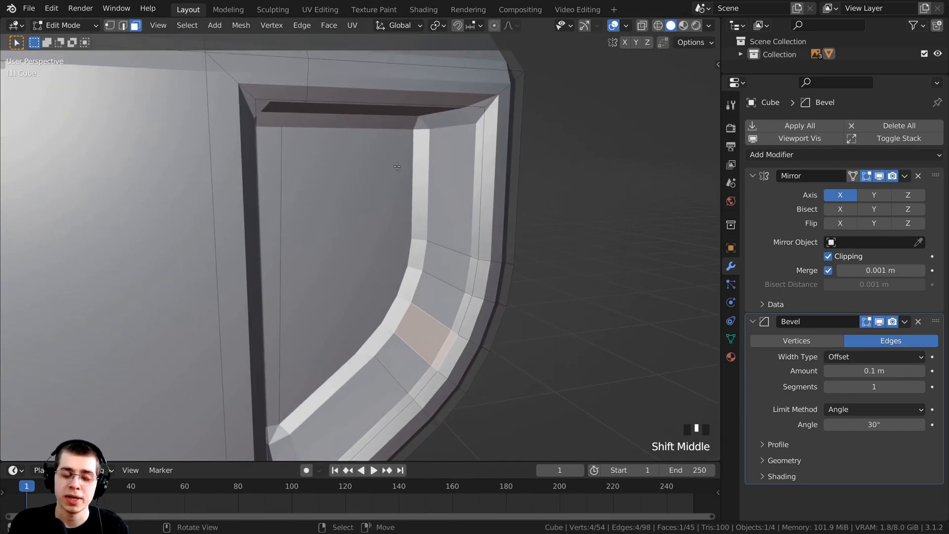
scroll(428, 279, down, 1)
shift+middle_drag(434, 256, 440, 261)
scroll(438, 258, up, 1)
- Leave Edit Mode and set the head's Bevel modifier amount to 0.004 m
key(Tab)
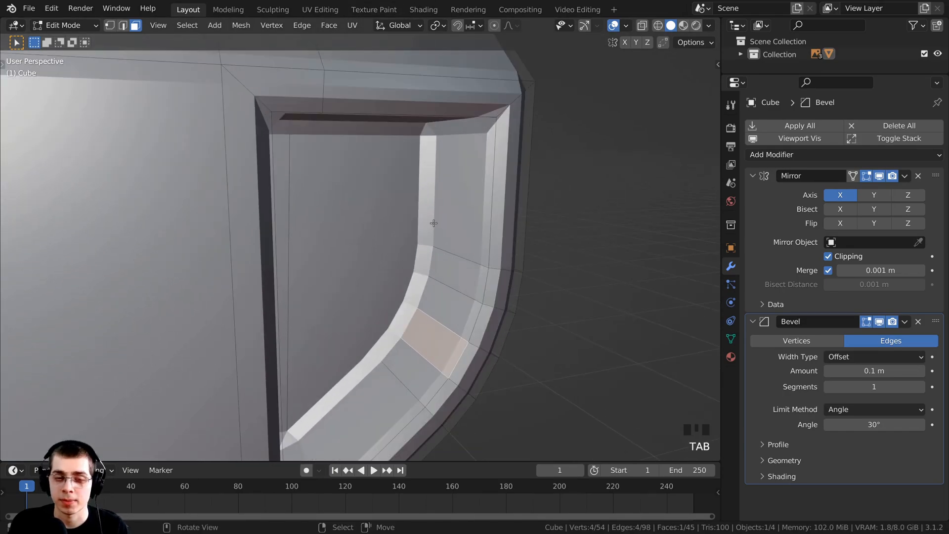
key(Tab)
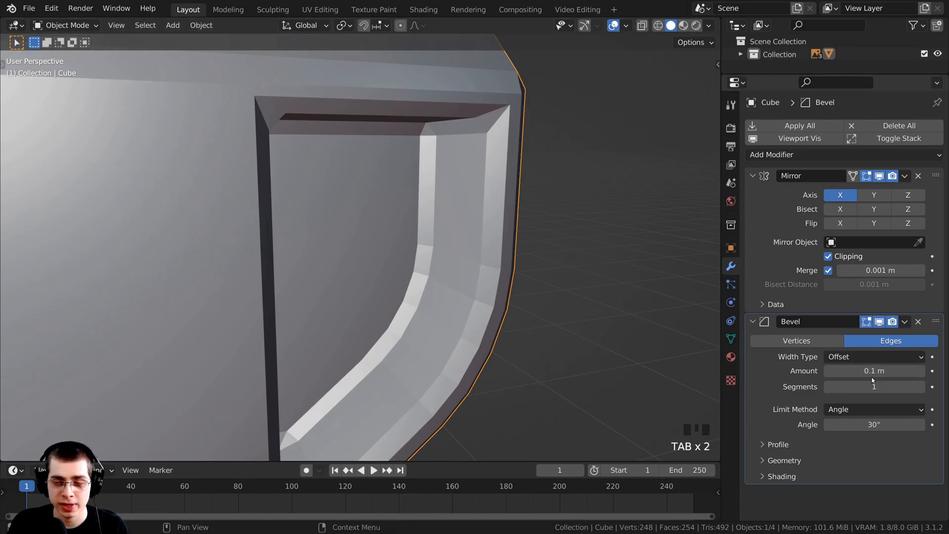
shift+drag(881, 372, 841, 372)
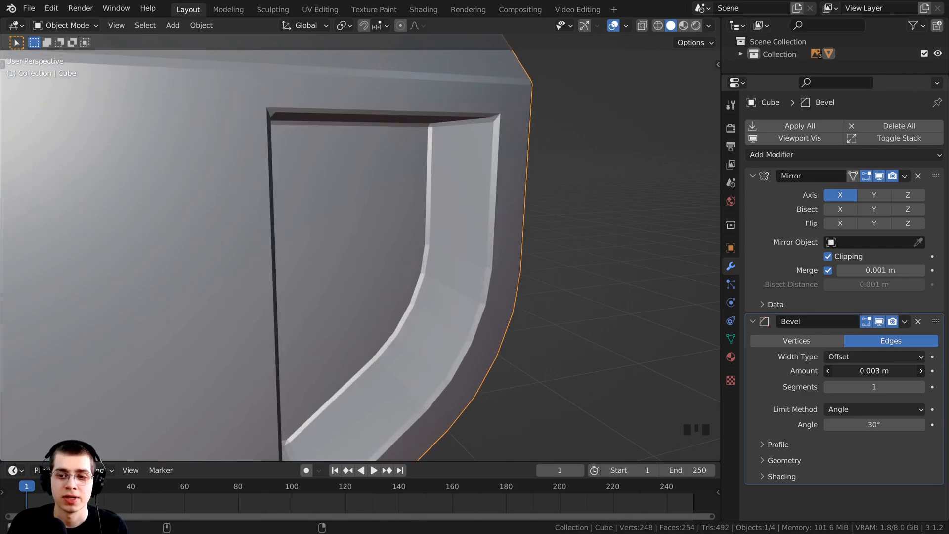
click(871, 371)
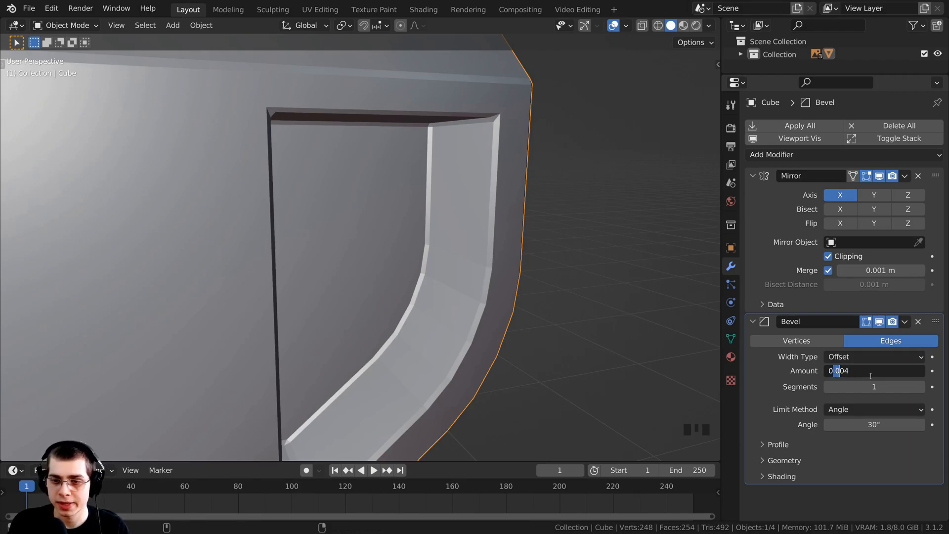
key(Return)
- Check the narrow bevel along the head's outer edges and set the Bevel modifier's segments to 3
scroll(474, 316, down, 7)
shift+middle_drag(475, 315, 460, 278)
scroll(460, 278, up, 1)
scroll(408, 277, up, 1)
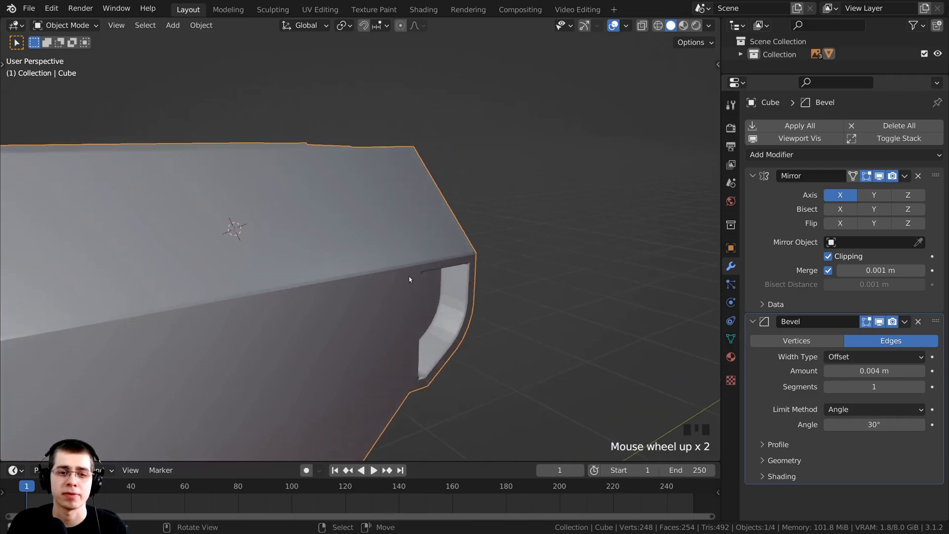
scroll(339, 242, up, 1)
scroll(401, 267, up, 2)
middle_drag(400, 269, 464, 230)
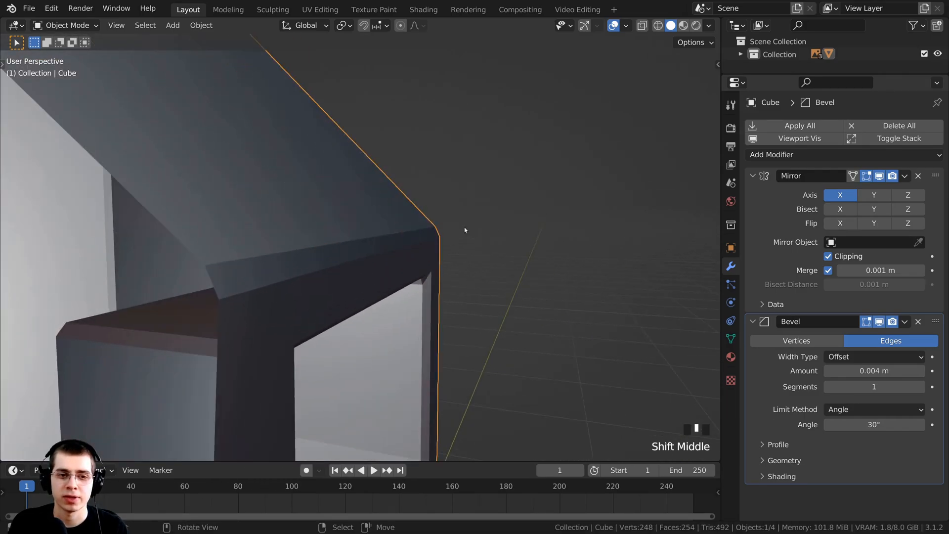
scroll(307, 253, down, 3)
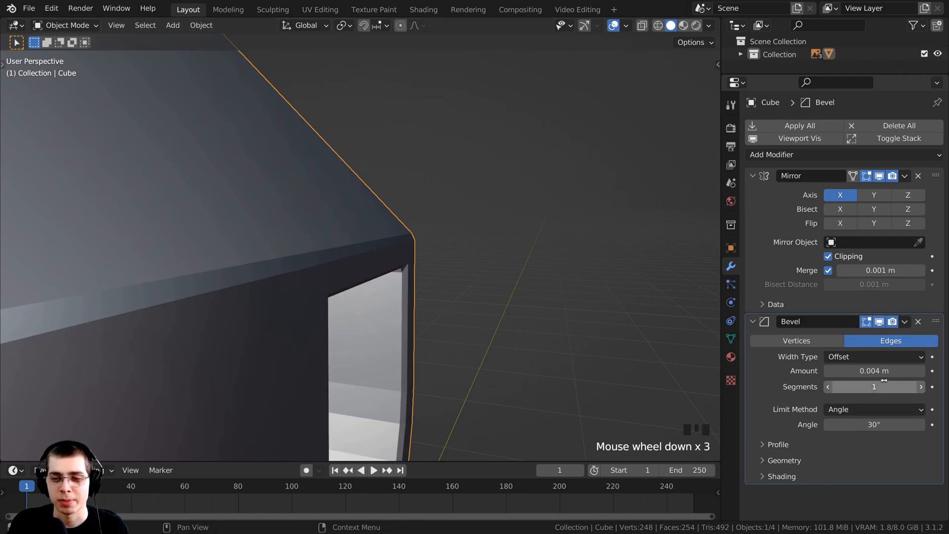
click(920, 387)
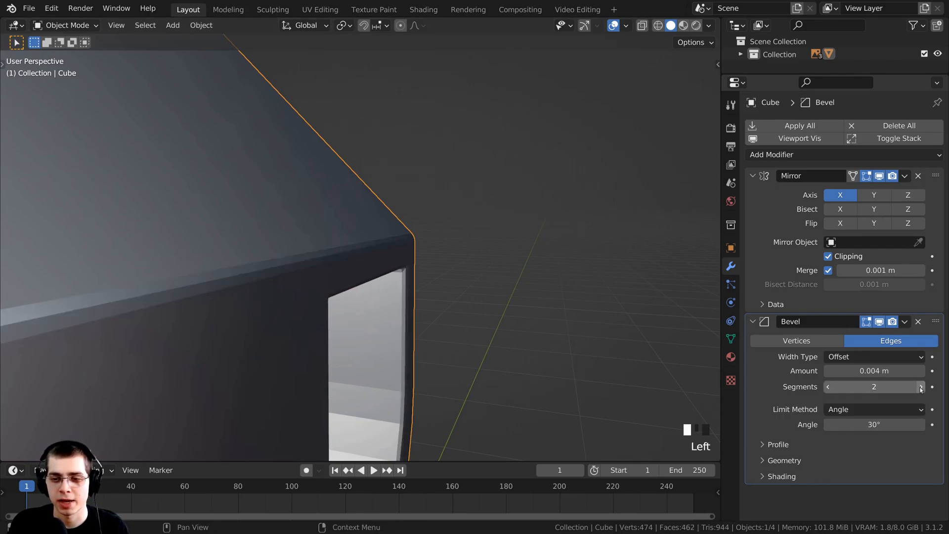
click(921, 387)
- Examine the three-segment bevel along the head's upper edge and the faceted curve inside the recess
scroll(327, 277, up, 3)
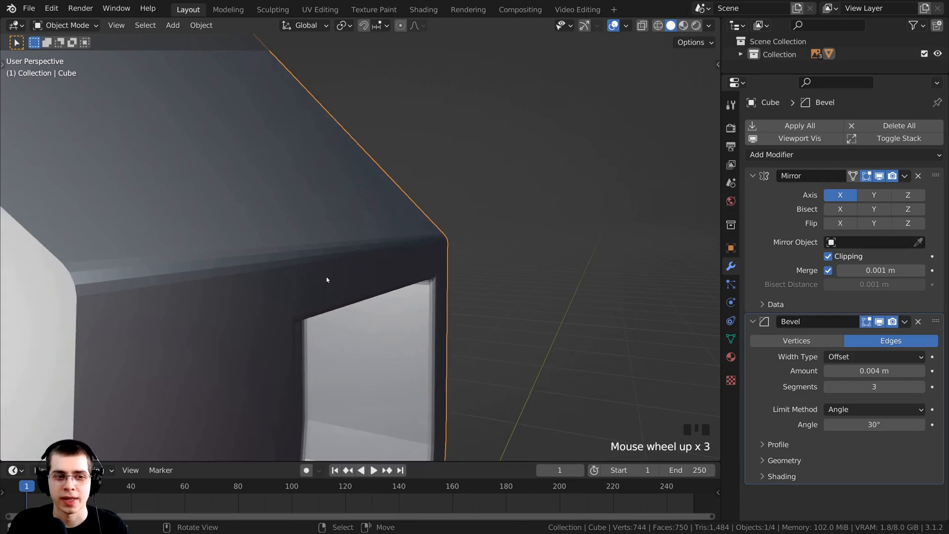
middle_drag(327, 277, 277, 249)
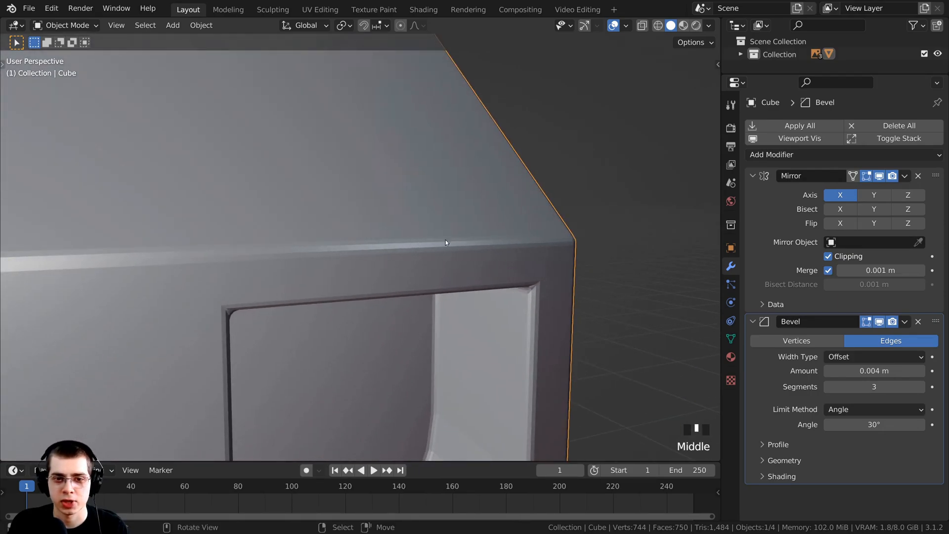
scroll(396, 206, up, 2)
mouse_move(397, 205)
middle_down()
mouse_move(492, 342)
mouse_move(393, 312)
mouse_move(411, 321)
mouse_move(399, 215)
middle_up()
scroll(356, 338, down, 4)
middle_drag(356, 337, 406, 256)
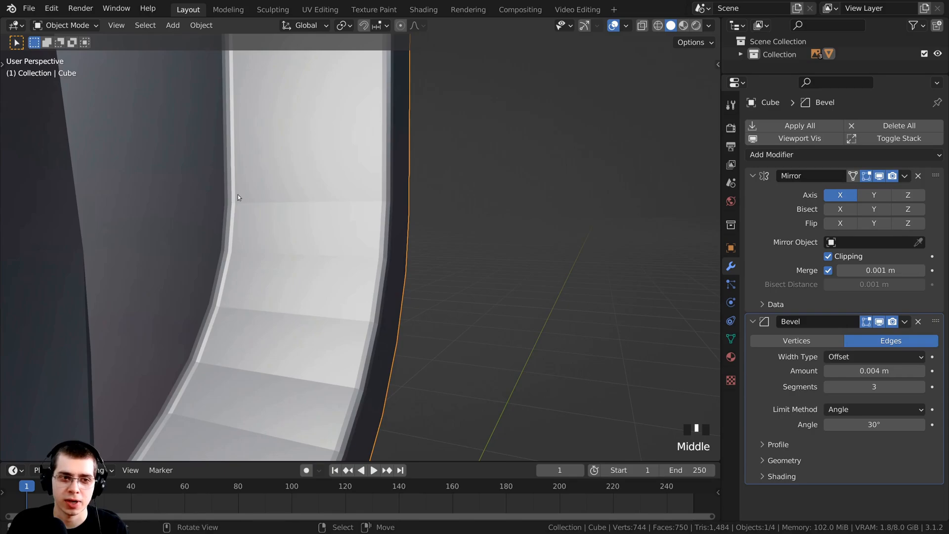
shift+middle_drag(323, 195, 426, 214)
scroll(331, 273, down, 6)
shift+middle_drag(333, 277, 400, 191)
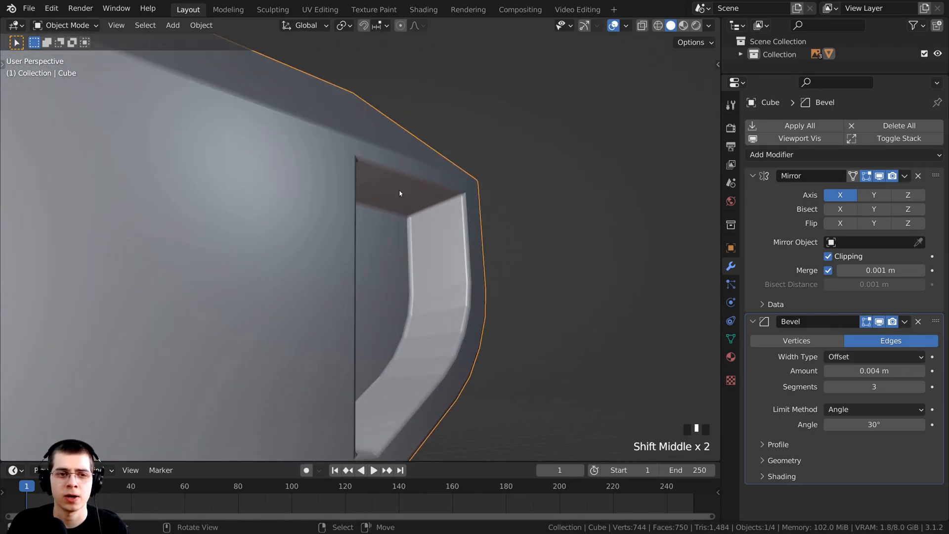
middle_drag(318, 251, 306, 283)
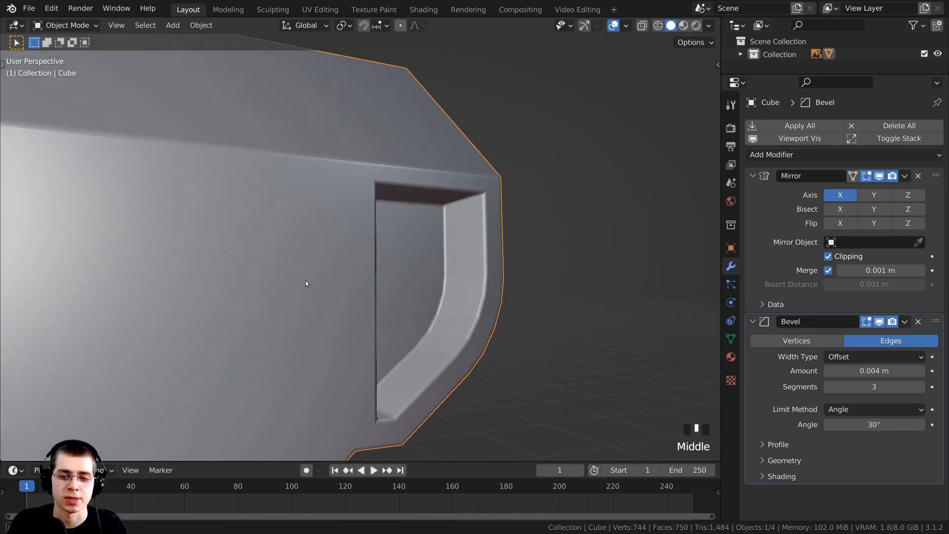
middle_drag(423, 238, 449, 257)
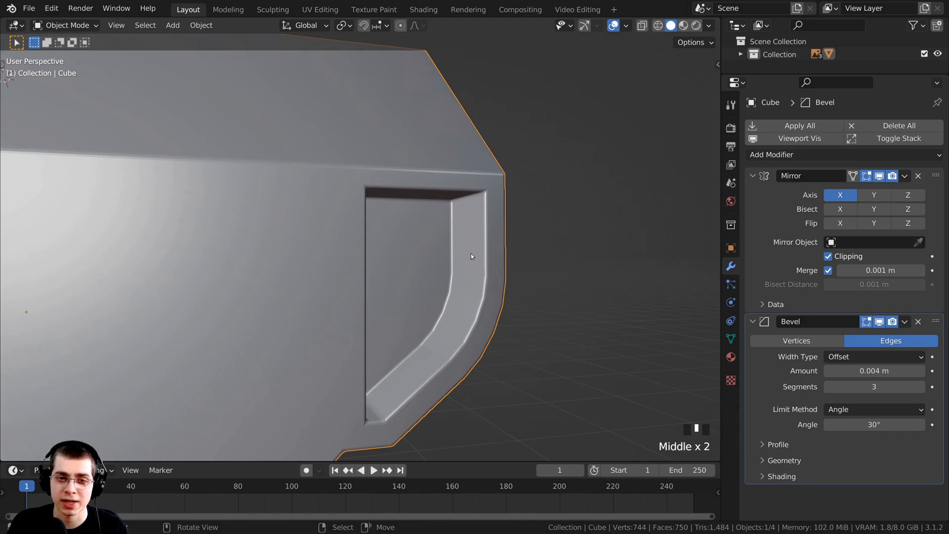
- Select the head in Object Mode and apply Shade Smooth to it
right_click(471, 254)
click(469, 254)
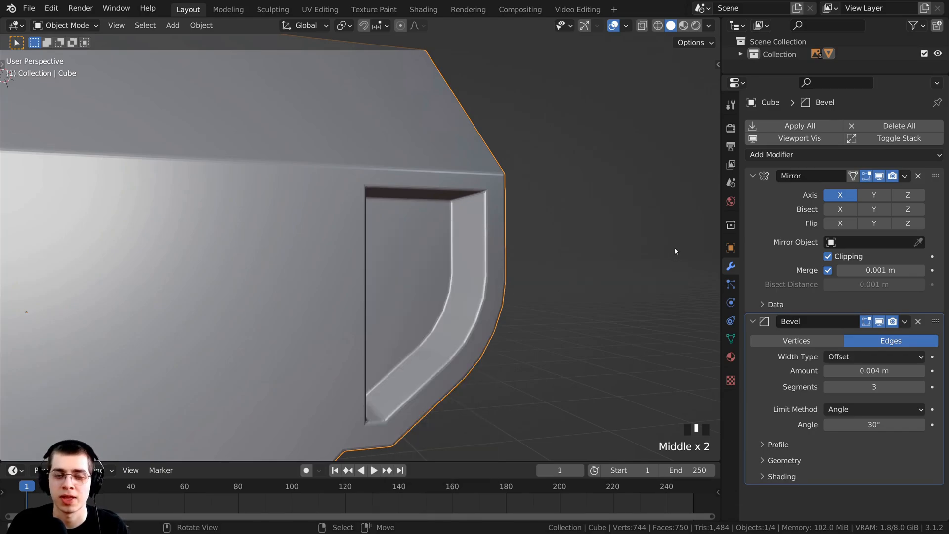
right_click(518, 195)
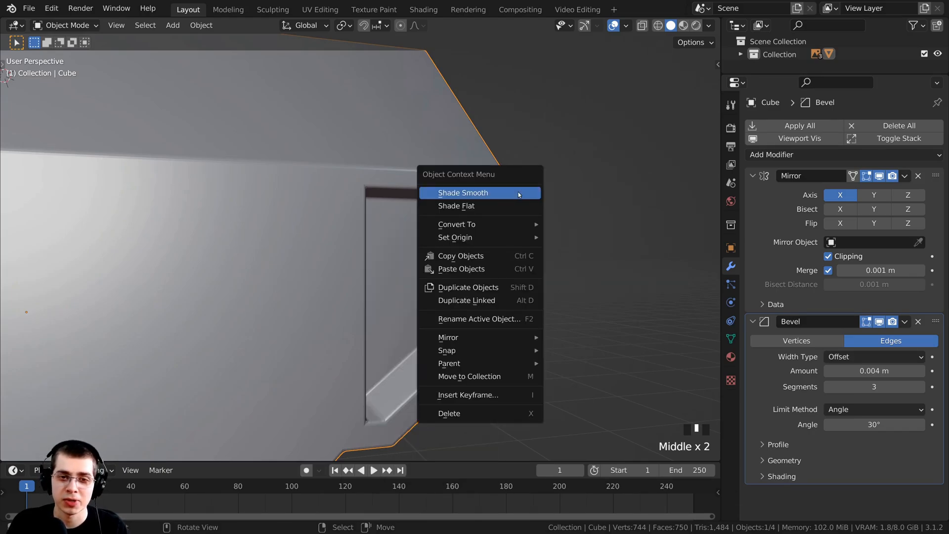
click(449, 192)
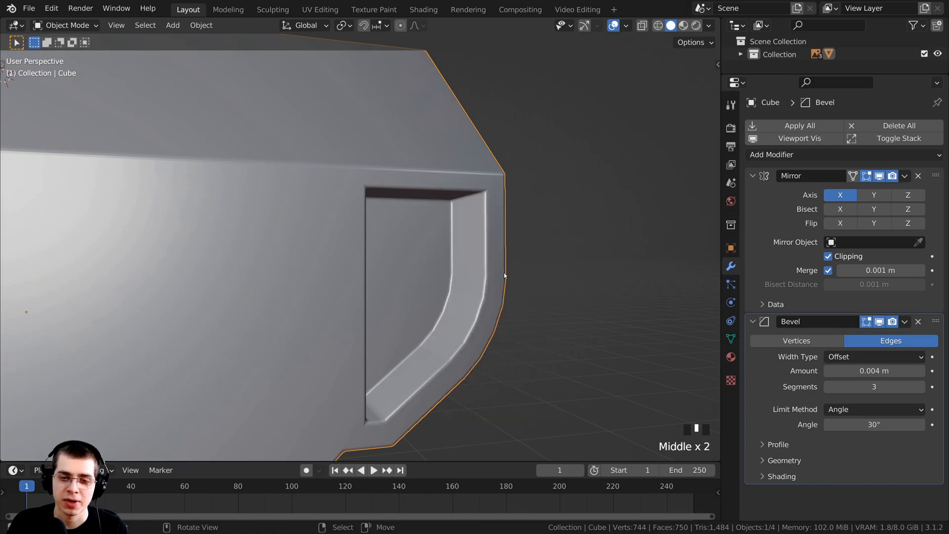
scroll(407, 250, down, 5)
key(a)
right_click(404, 301)
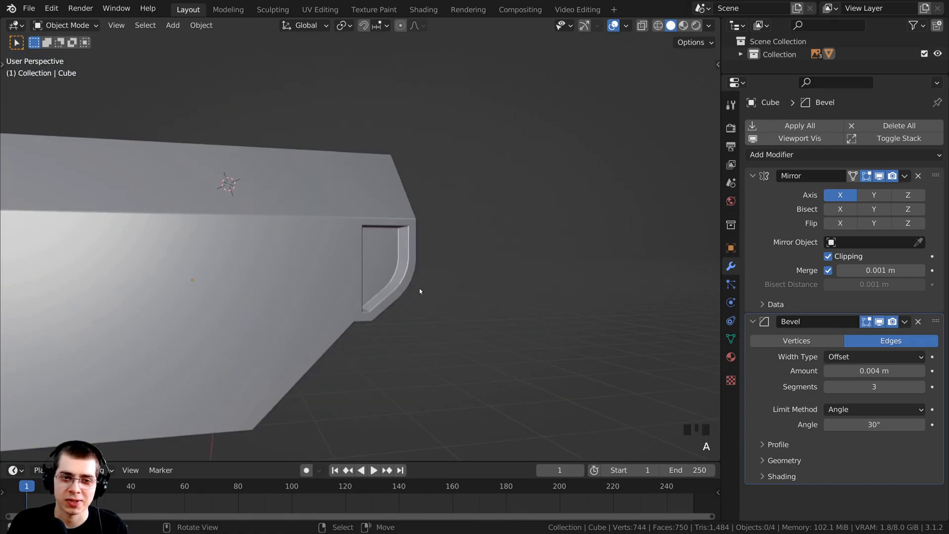
right_click(455, 240)
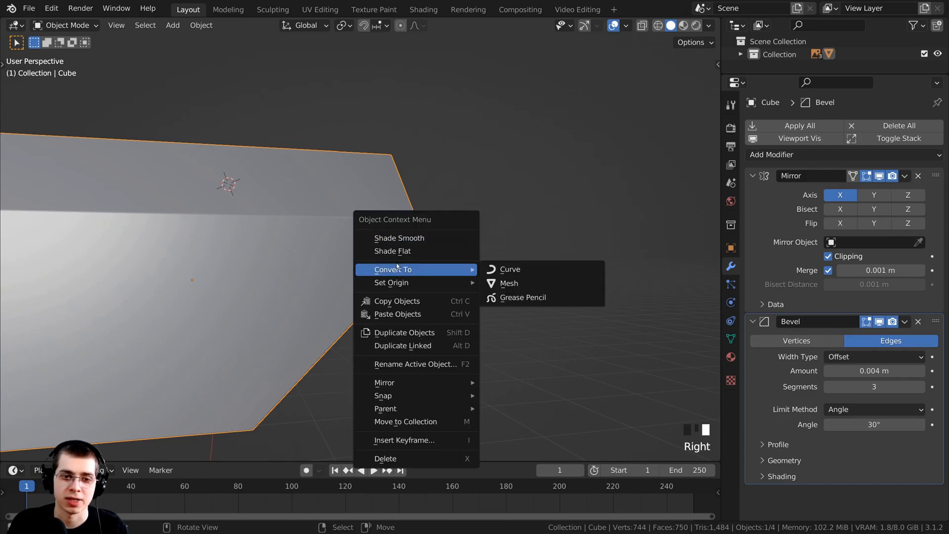
right_click(397, 133)
click(397, 132)
- Examine the smooth shading on the recess's curved wall and bevelled edges up close and on the whole head
scroll(407, 371, down, 4)
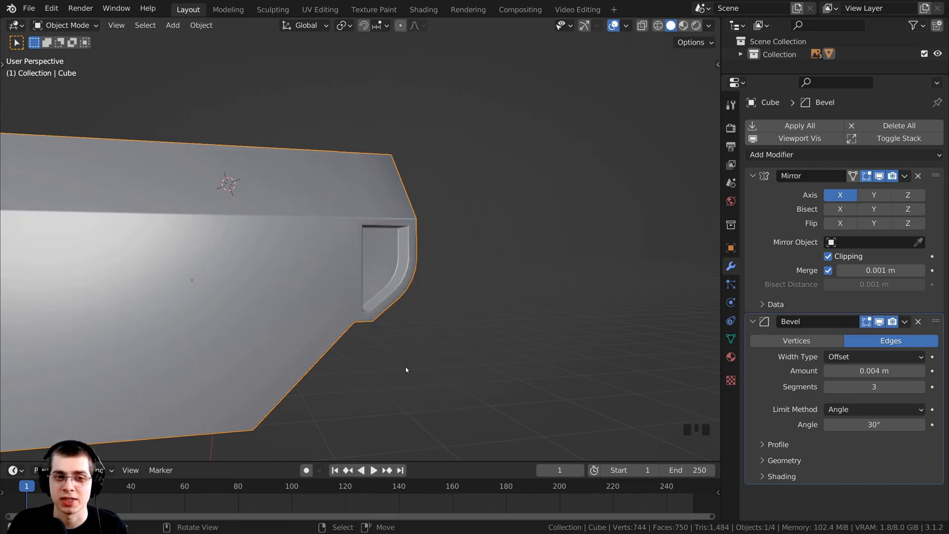
middle_drag(414, 273, 378, 323)
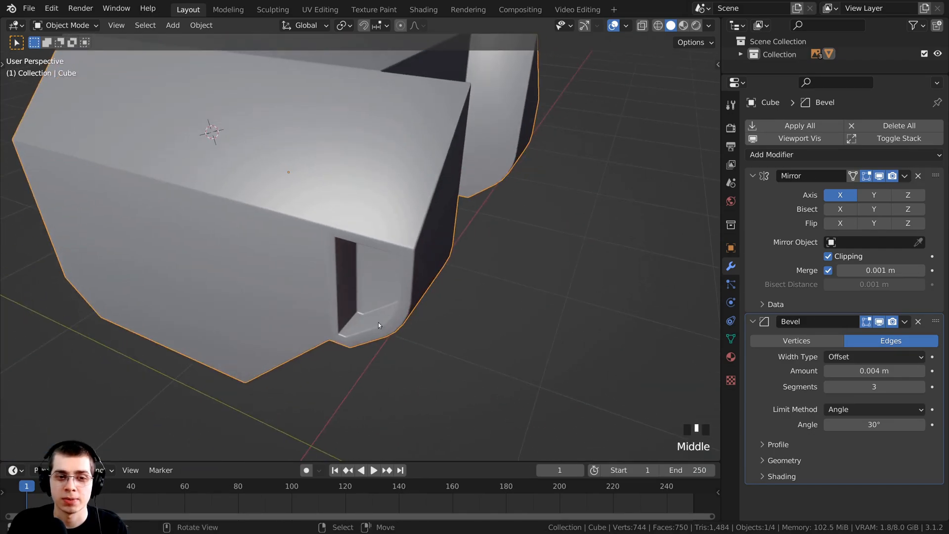
scroll(358, 251, up, 3)
scroll(420, 208, up, 3)
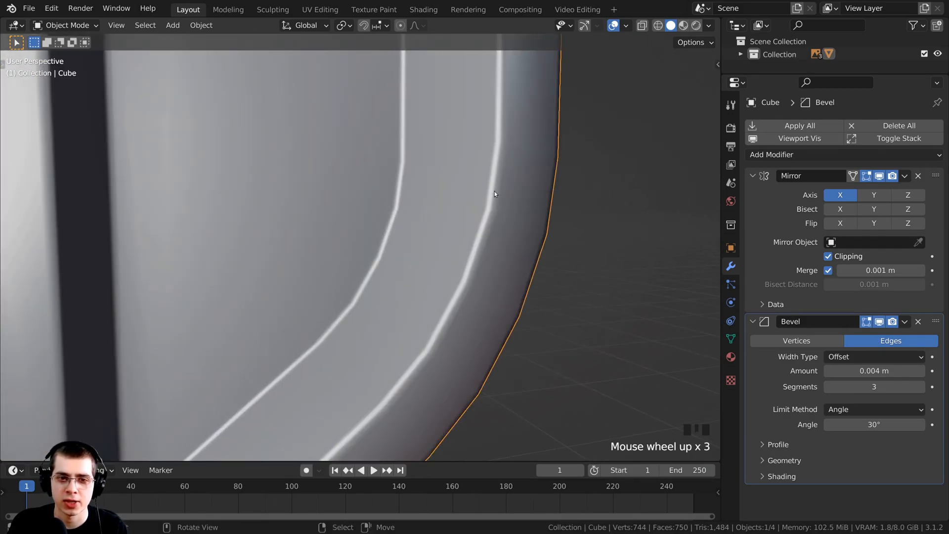
scroll(498, 223, down, 4)
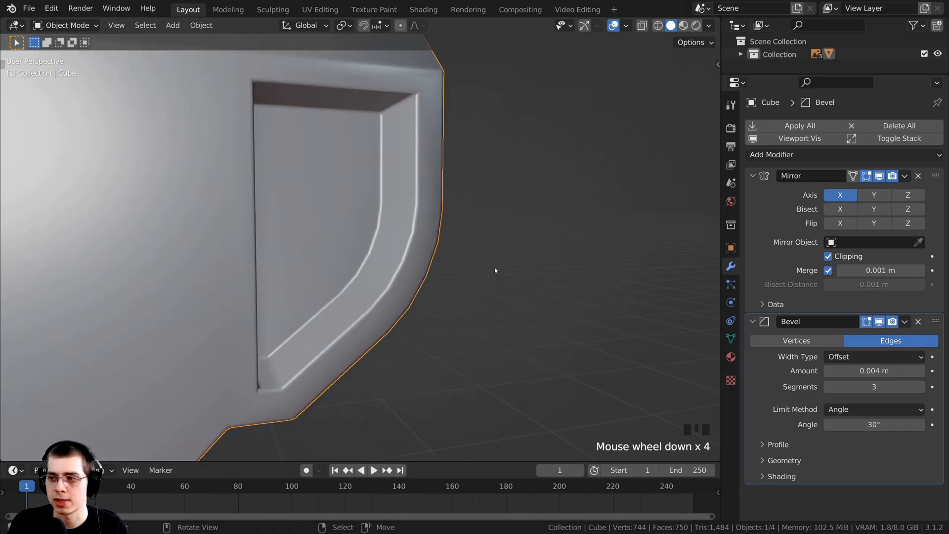
middle_drag(494, 269, 455, 224)
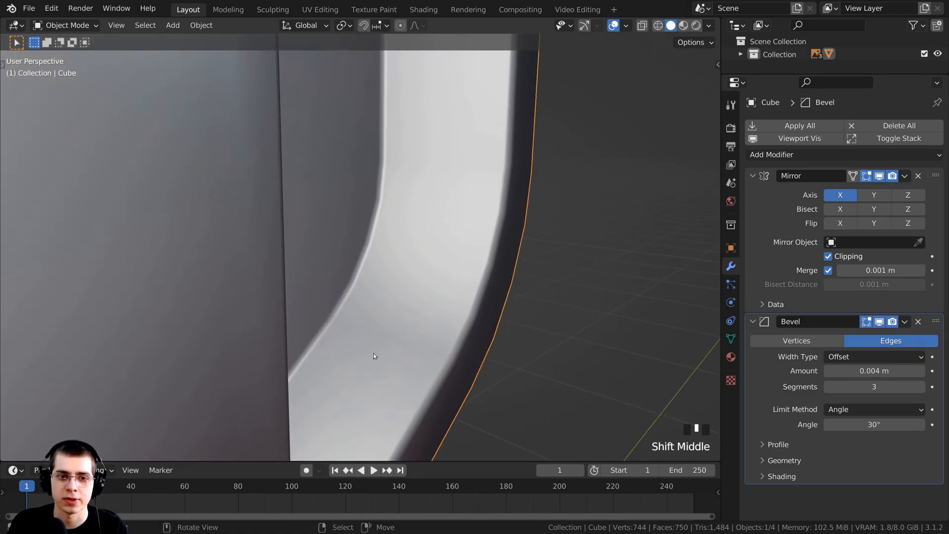
scroll(450, 228, down, 10)
scroll(450, 239, down, 2)
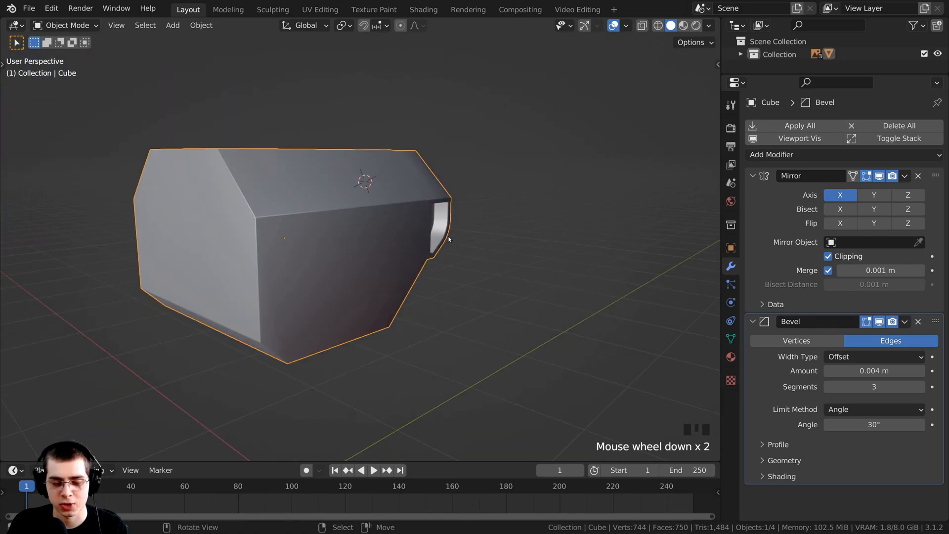
- Save the file, view the head's end with the two vertical side steps, and enter Edit Mode
key(ctrl+s)
middle_drag(449, 239, 323, 221)
scroll(373, 219, up, 3)
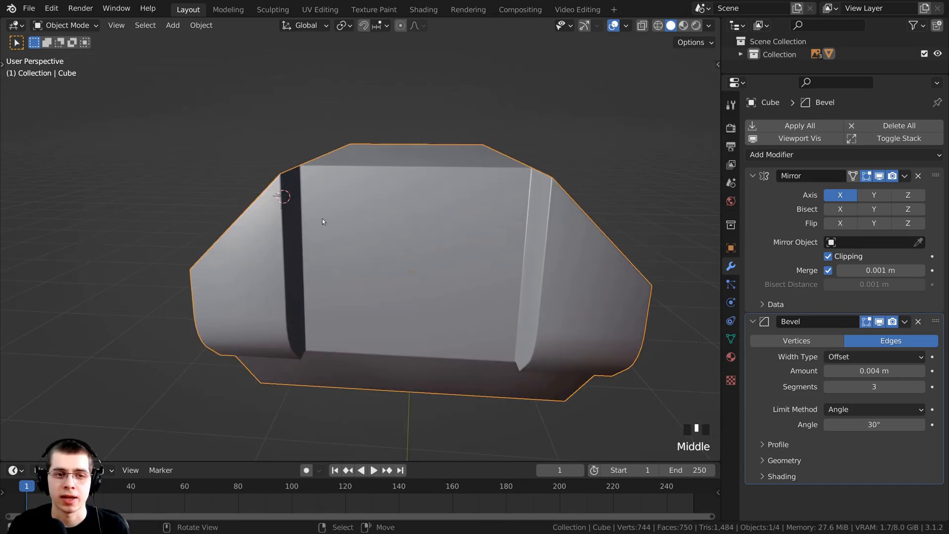
scroll(281, 208, up, 2)
scroll(378, 246, down, 3)
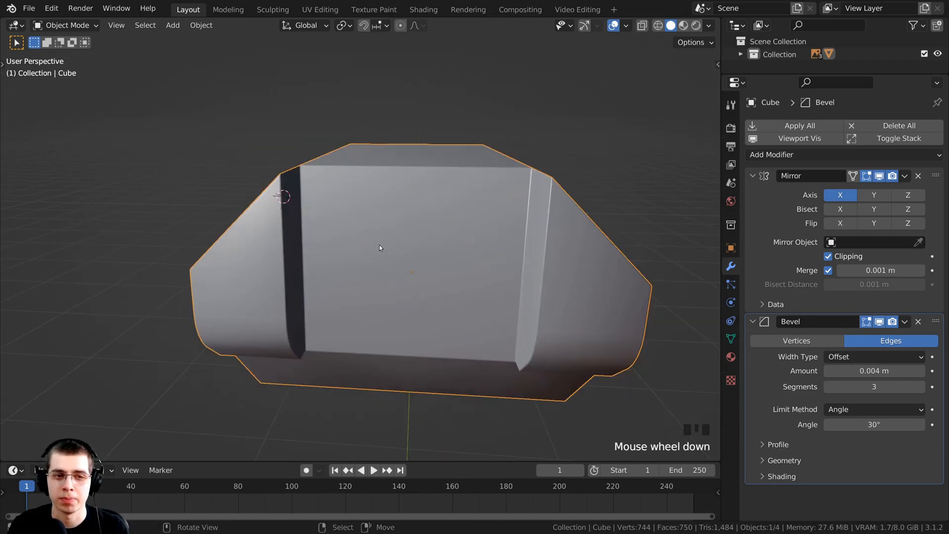
middle_drag(378, 247, 389, 253)
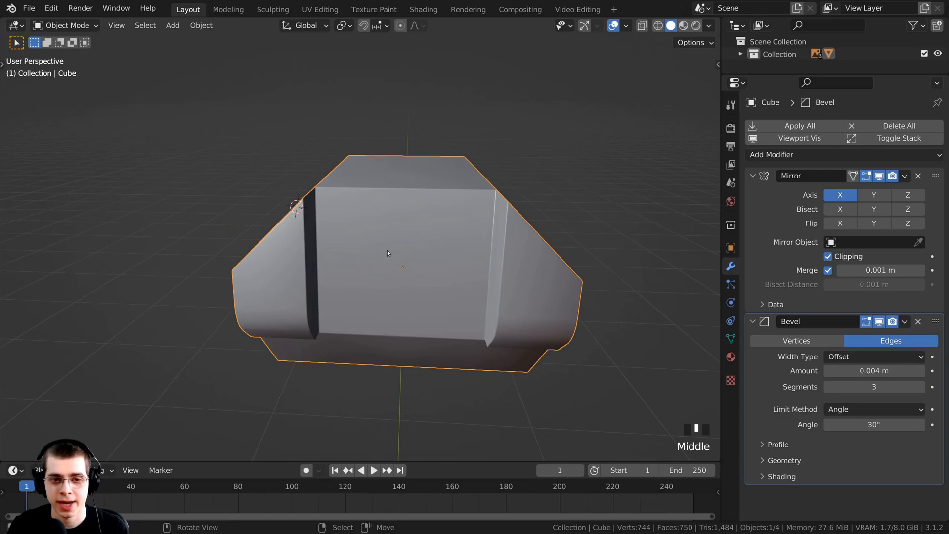
key(Tab)
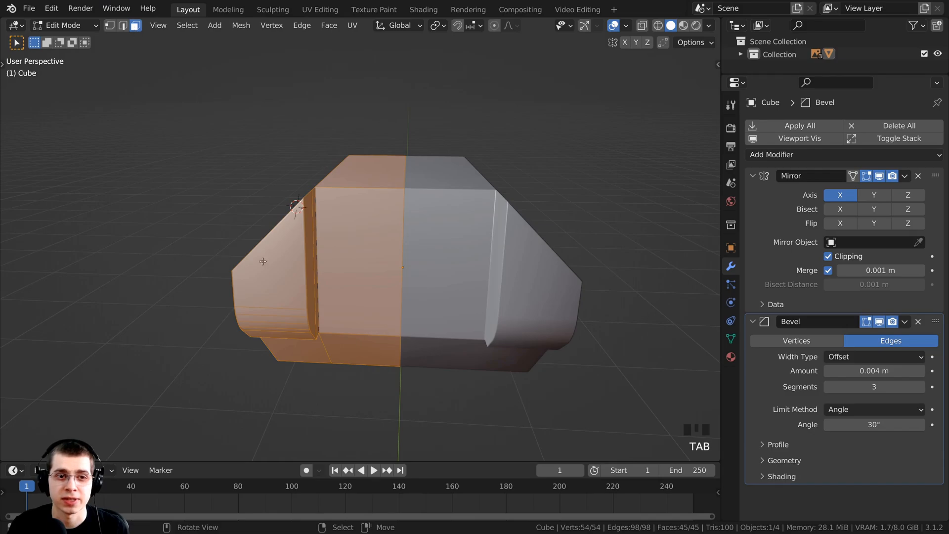
- Duplicate the recessed central face at the head's end and place the copy away from the original
right_click(353, 228)
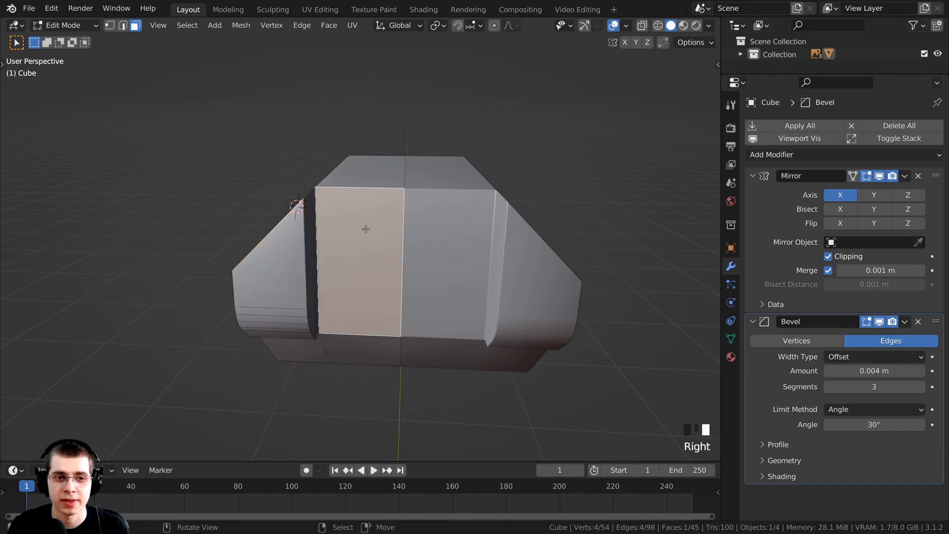
middle_drag(369, 221, 303, 246)
scroll(351, 237, up, 4)
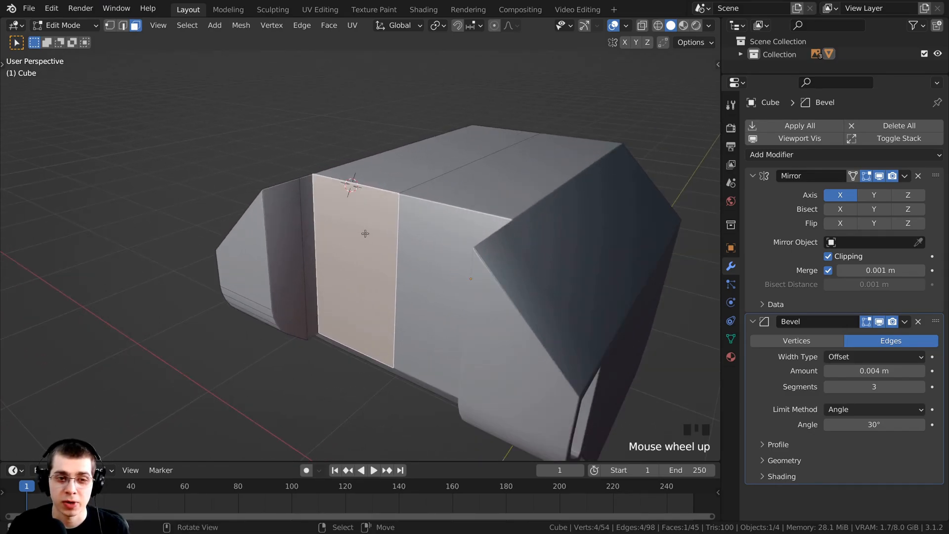
scroll(362, 236, up, 1)
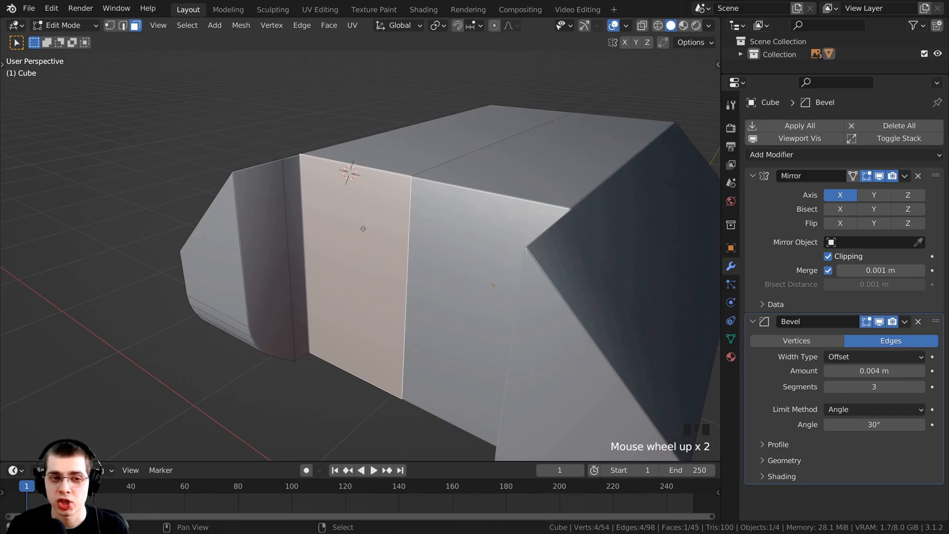
key(shift+d)
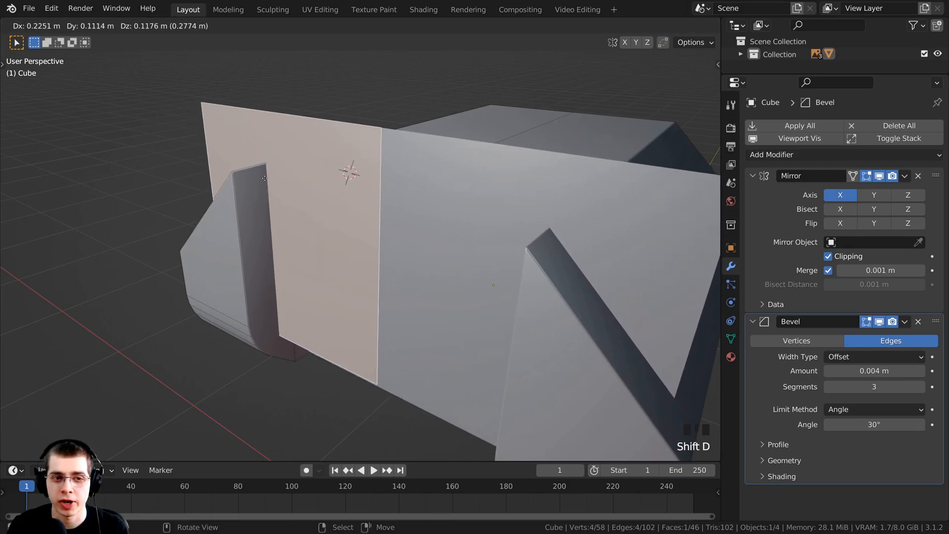
click(242, 181)
- Flatten the duplicated face vertically into a wide strip and move it above the head
middle_drag(242, 181, 628, 240)
key(s)
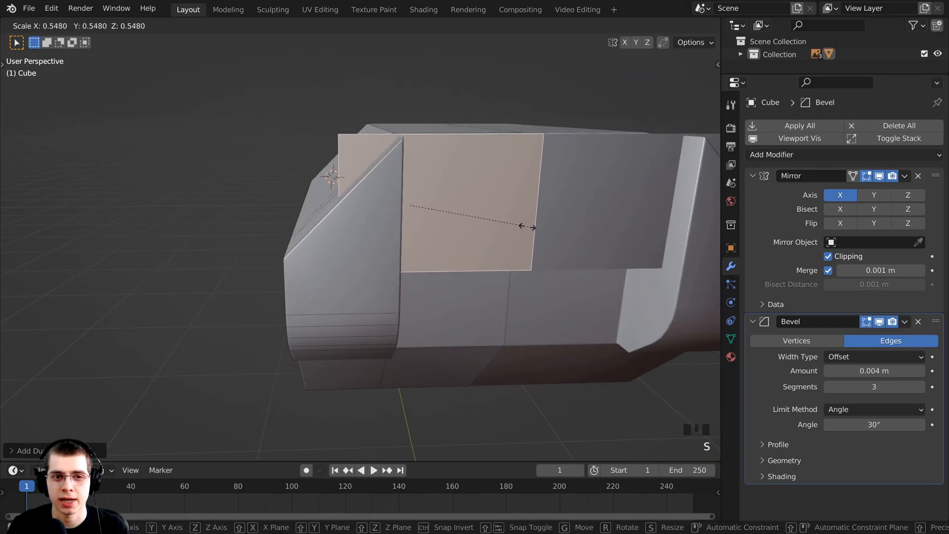
click(467, 210)
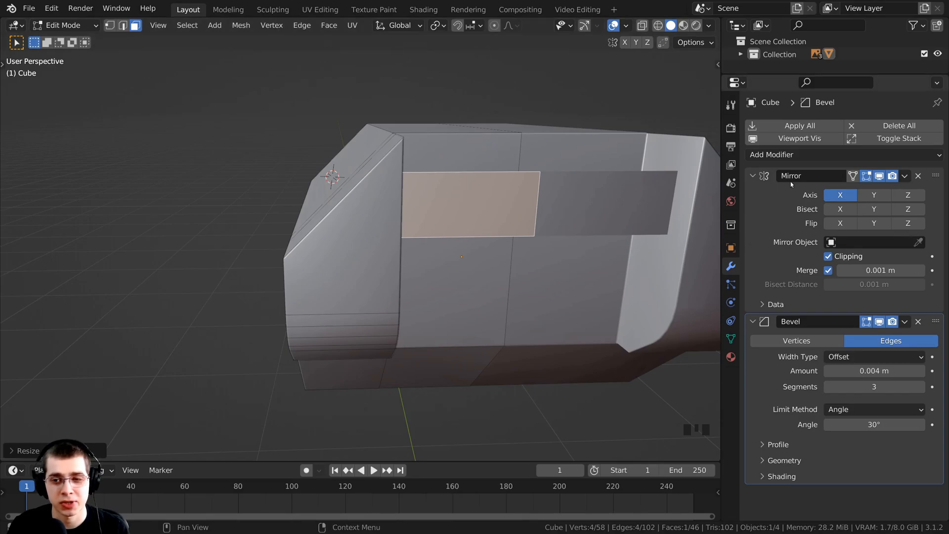
shift+middle_drag(499, 248, 426, 249)
key(g)
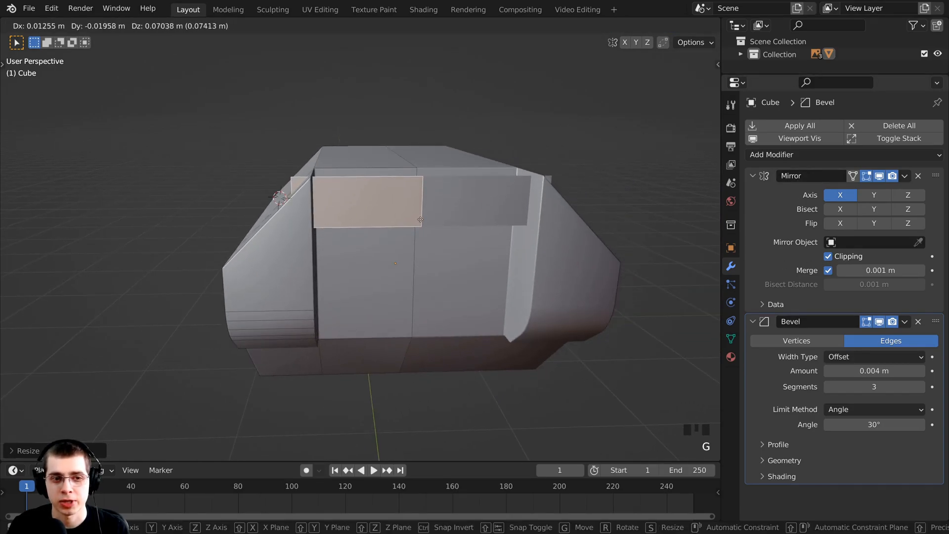
click(438, 89)
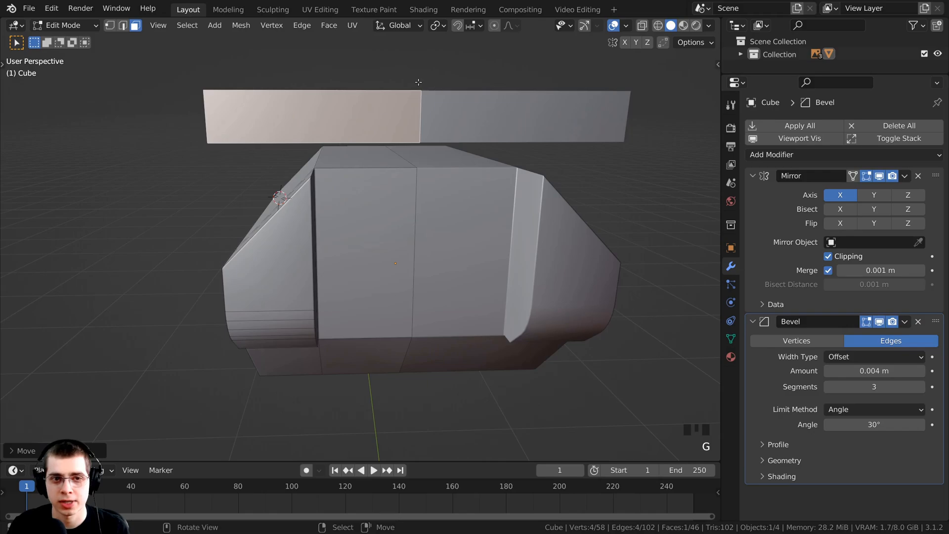
- Scale the strip down and move it in front of the upper part of the end recess
shift+middle_drag(419, 82, 227, 136)
scroll(271, 106, up, 2)
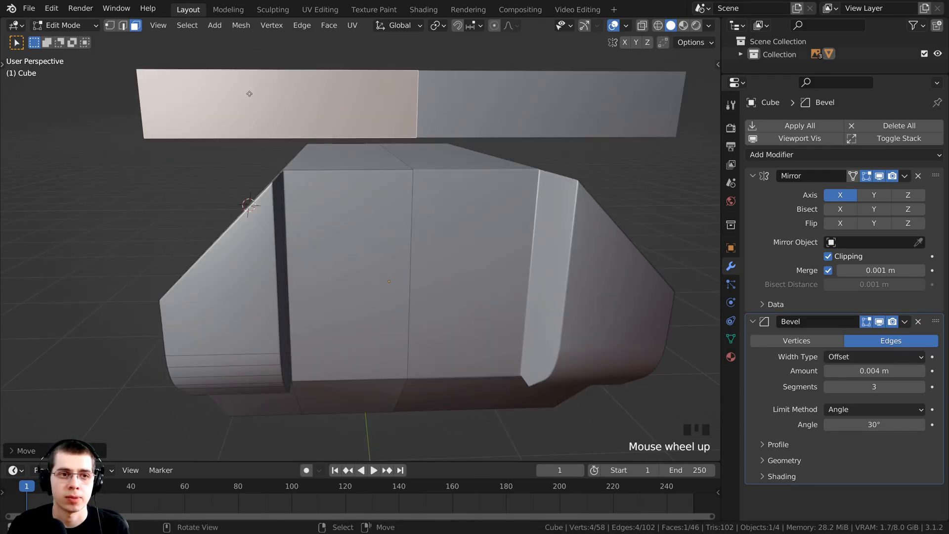
key(g)
key(s)
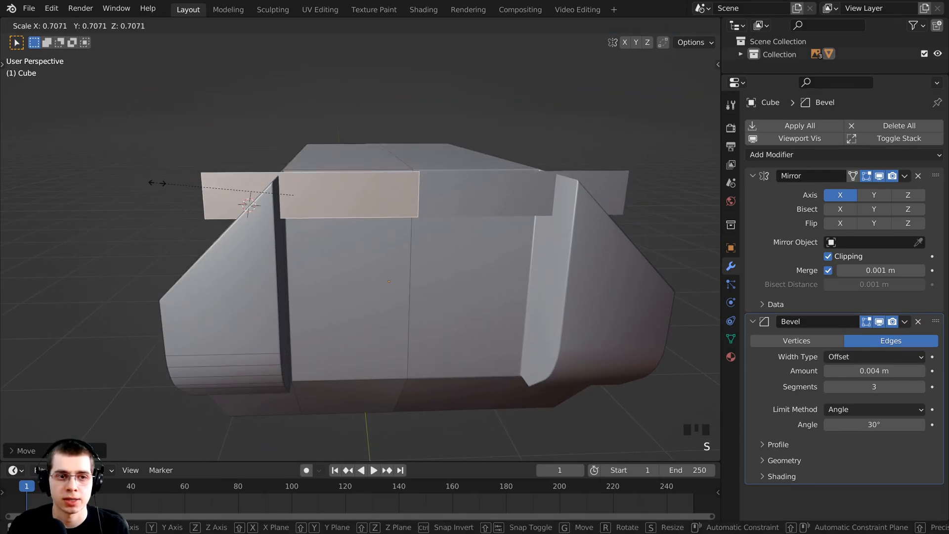
click(188, 186)
middle_drag(189, 186, 222, 136)
key(g)
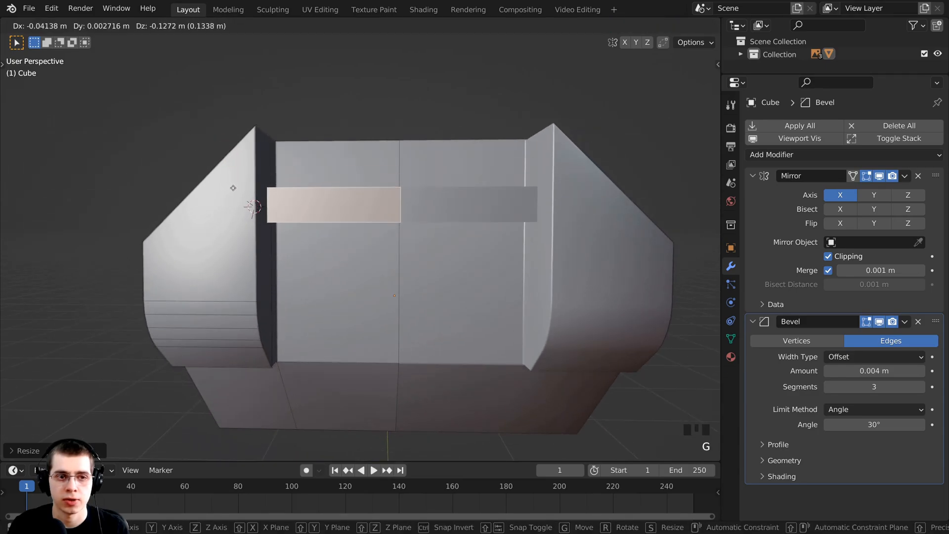
click(243, 194)
- Adjust the strip's size and position so it spans the recess between the two side steps
middle_drag(242, 194, 348, 331)
key(g)
click(351, 323)
key(s)
click(500, 183)
key(g)
click(491, 184)
- Extrude the strip about 0.075 m along its normal to form a solid bar across the recess
key(e)
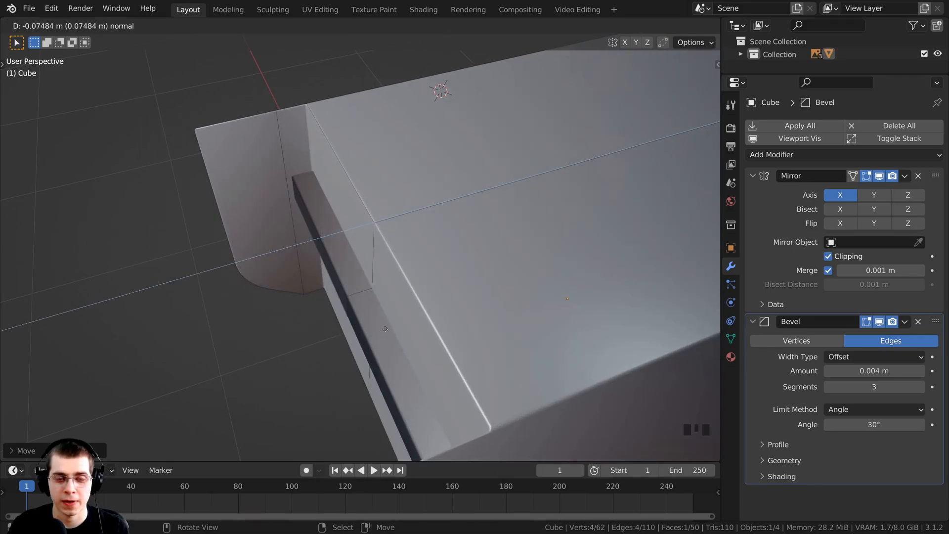
click(385, 328)
scroll(385, 329, down, 2)
middle_drag(385, 329, 355, 213)
scroll(356, 213, up, 1)
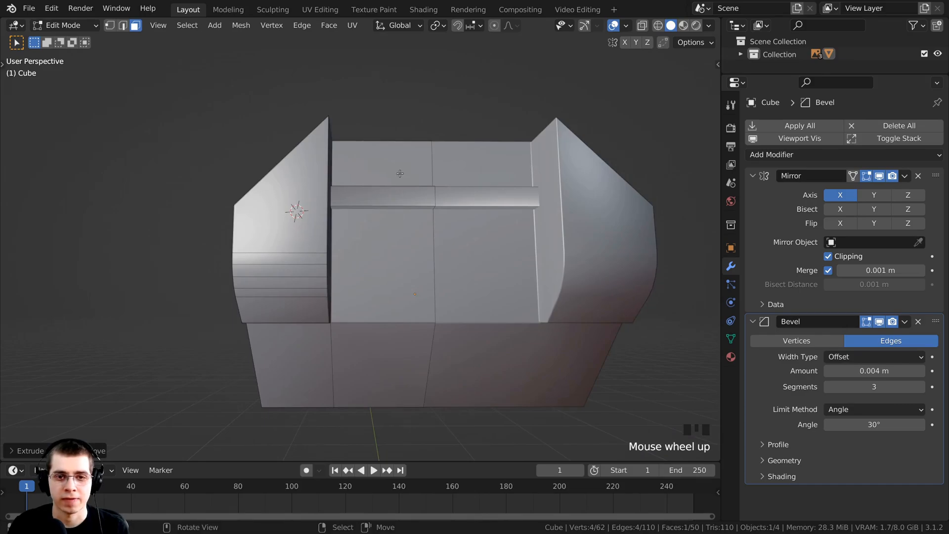
scroll(406, 226, up, 1)
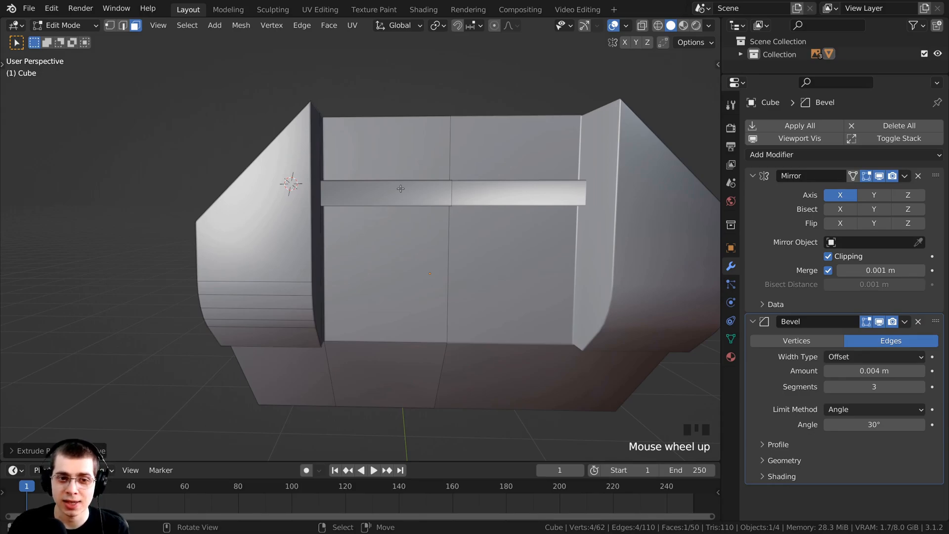
- Select all linked faces of the bar and check its fit in the recess from above and head-on
key(l)
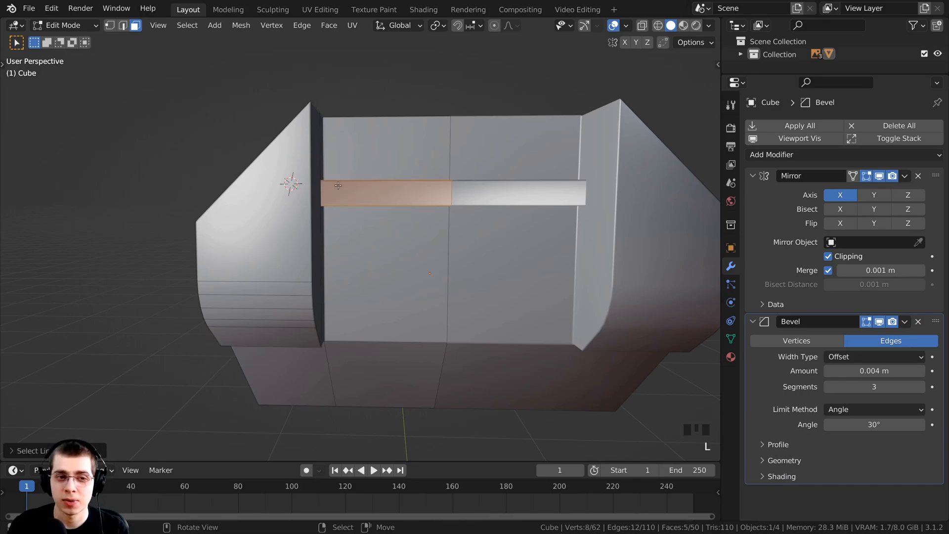
middle_drag(346, 216, 433, 253)
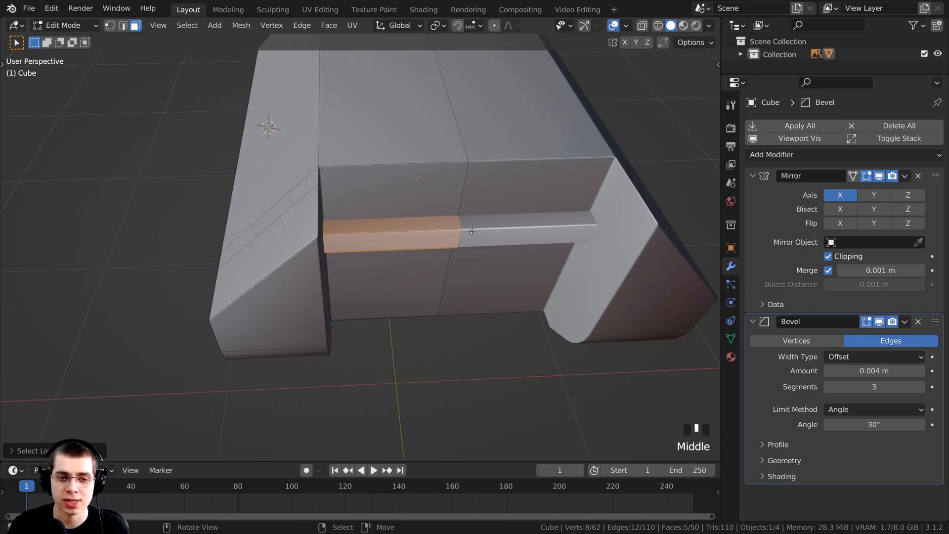
middle_drag(466, 217, 316, 294)
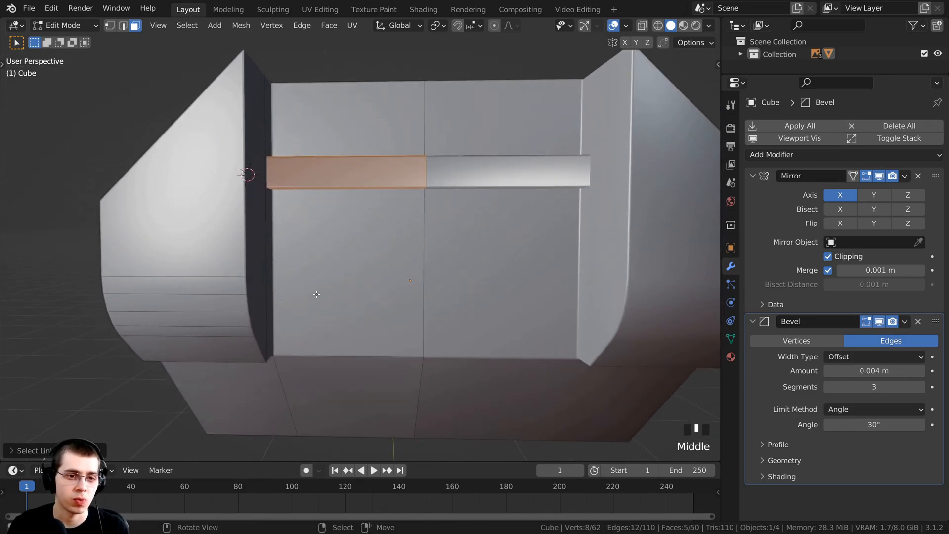
- Duplicate the selected horizontal bar and place the copy straight below the original along the Z axis
middle_drag(317, 256, 349, 155)
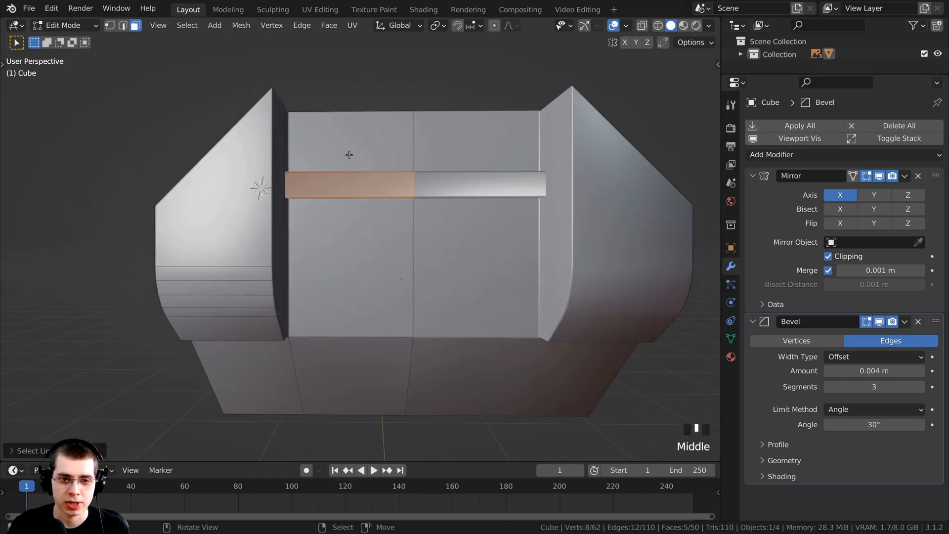
key(shift+d)
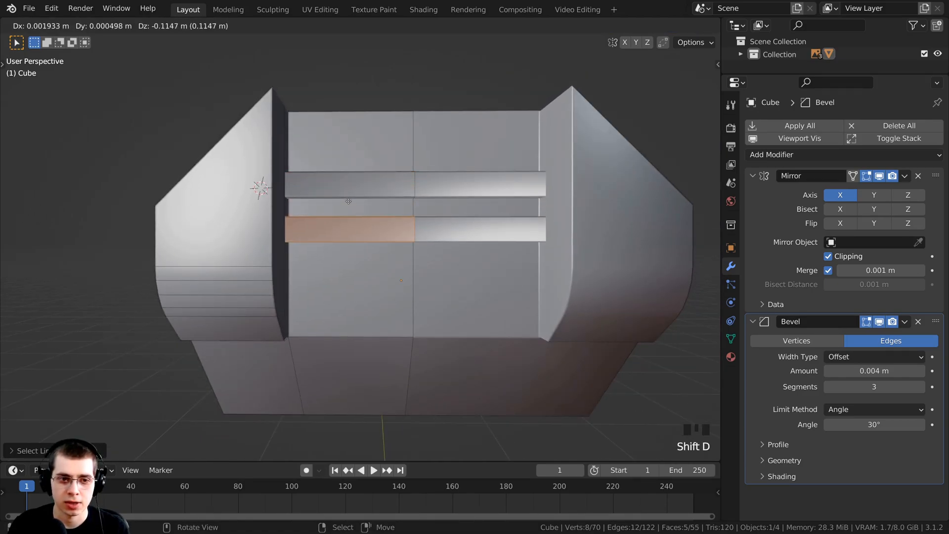
key(z)
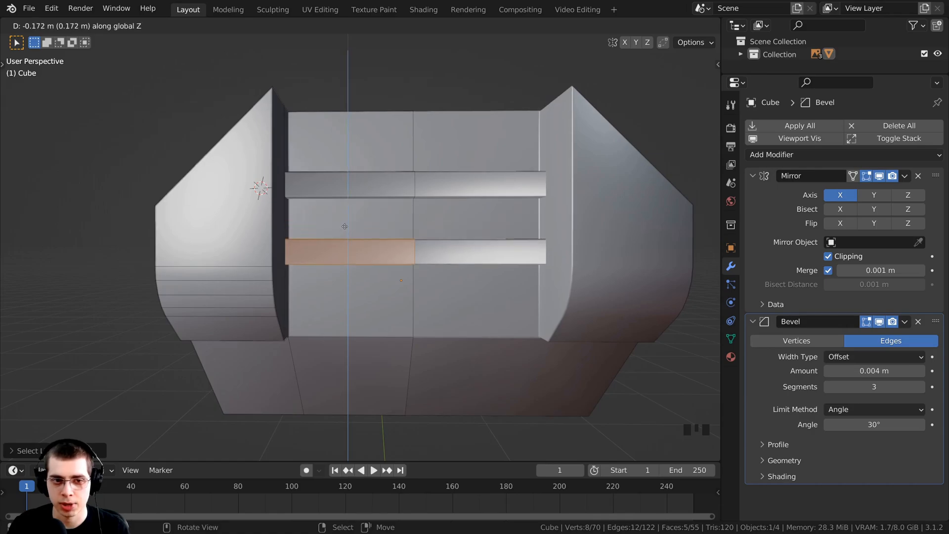
click(342, 247)
middle_drag(342, 246, 389, 229)
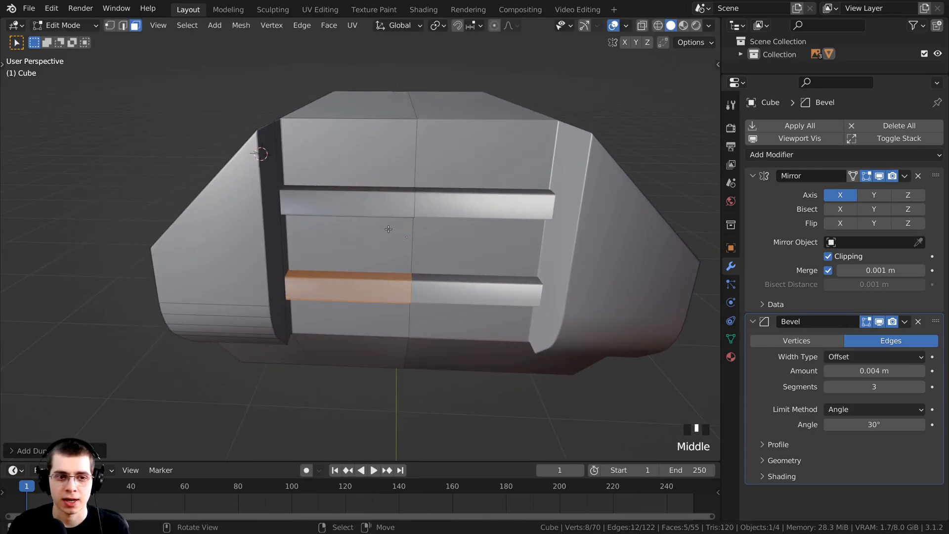
- Scale the copied bar up uniformly by about 1.55, and stretch it along Z by about 1.41
key(s)
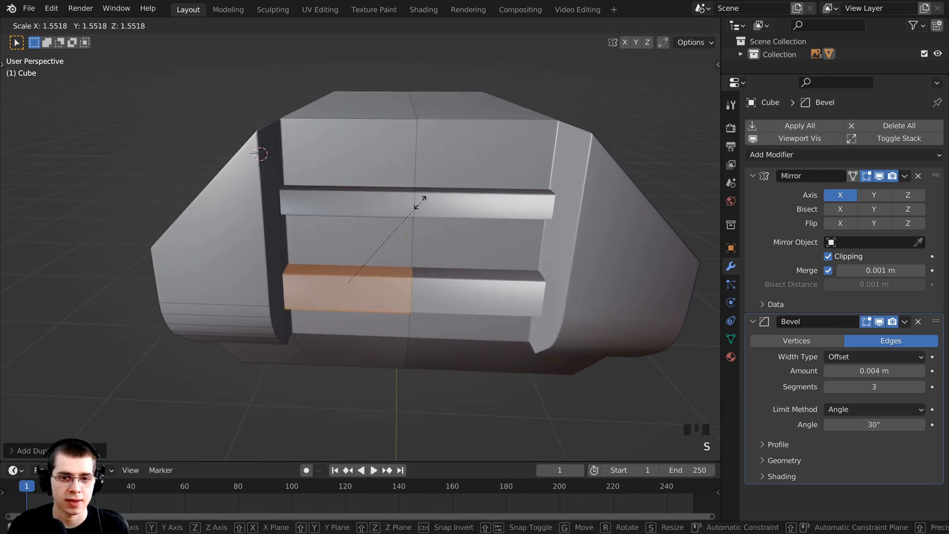
click(419, 204)
middle_drag(419, 204, 421, 207)
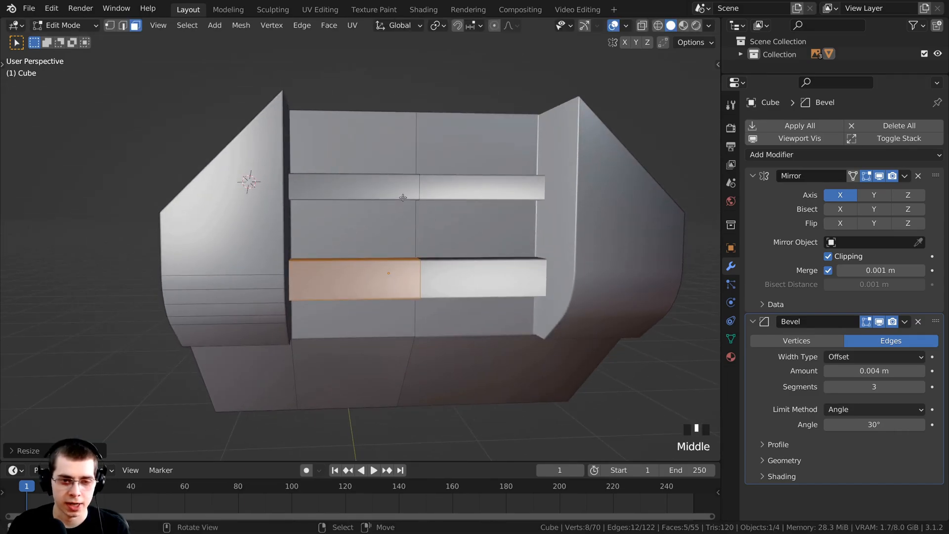
key(s)
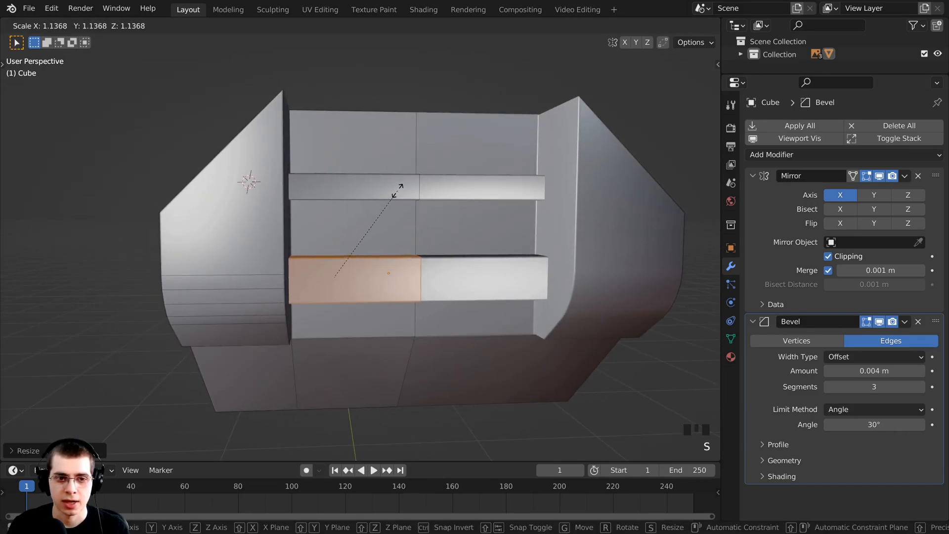
key(z)
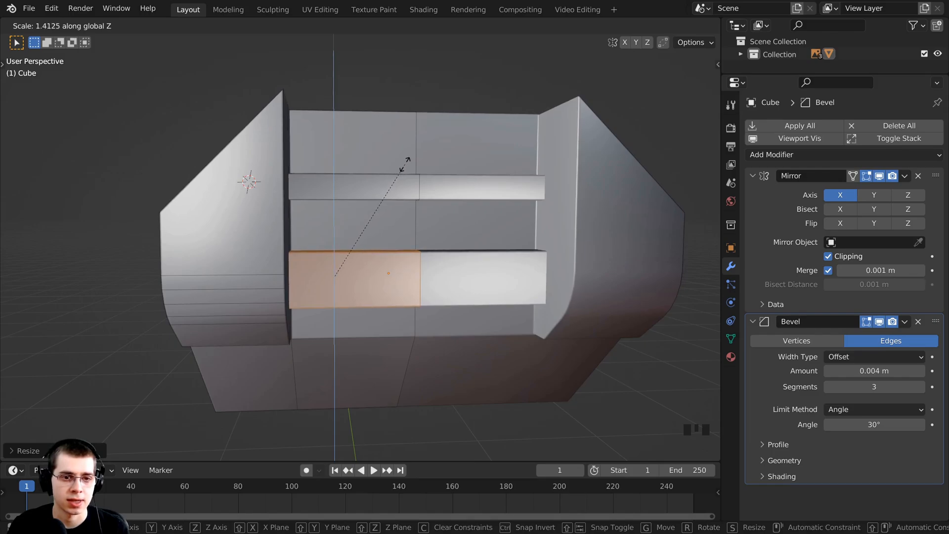
click(405, 163)
- Reposition the enlarged lower bar along the Z axis and return to Object Mode
middle_drag(365, 190, 414, 268)
key(g)
key(z)
click(365, 189)
key(Tab)
- Examine the shading of the two bars and the recess around them from the front, sides, top and below
scroll(398, 294, down, 2)
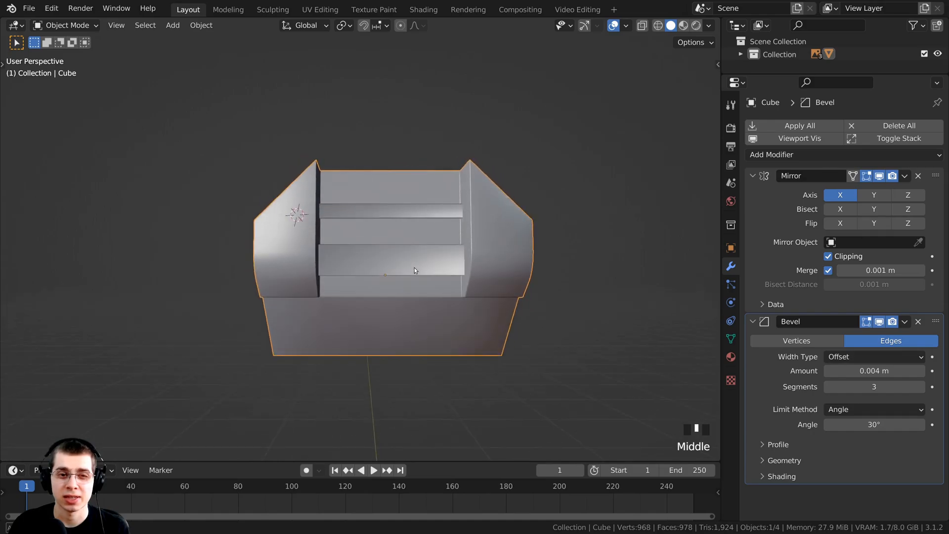
scroll(390, 229, up, 4)
middle_drag(389, 231, 354, 177)
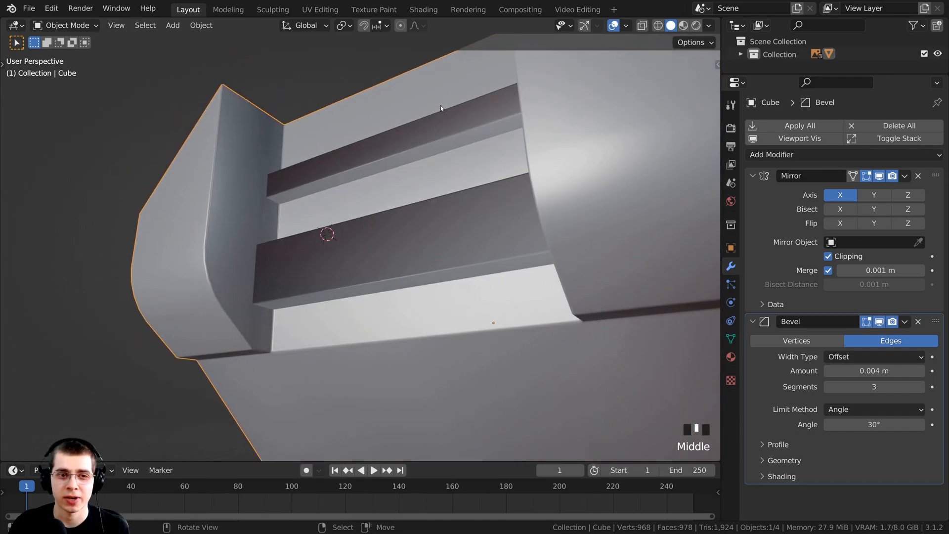
scroll(275, 187, down, 4)
middle_drag(271, 195, 252, 269)
scroll(297, 279, up, 3)
middle_drag(356, 290, 258, 296)
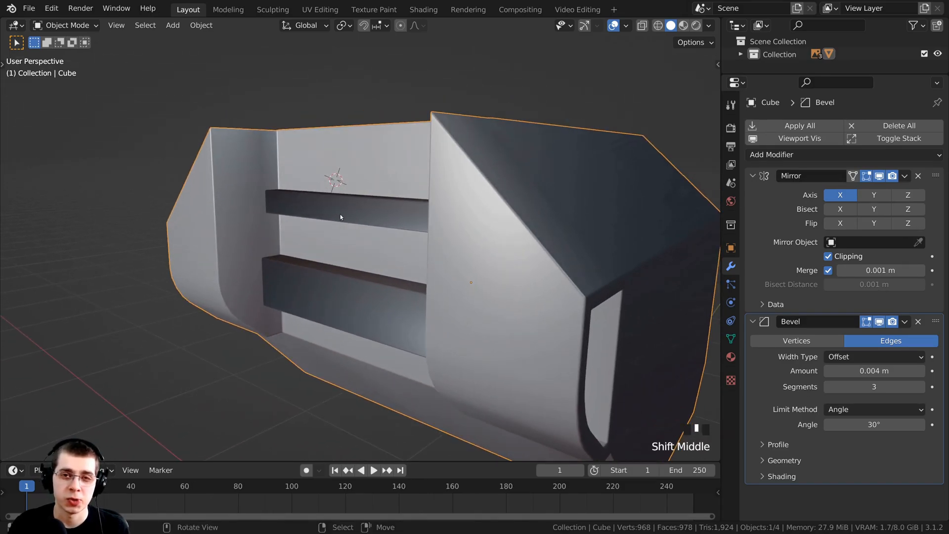
middle_drag(306, 240, 345, 256)
scroll(345, 204, up, 3)
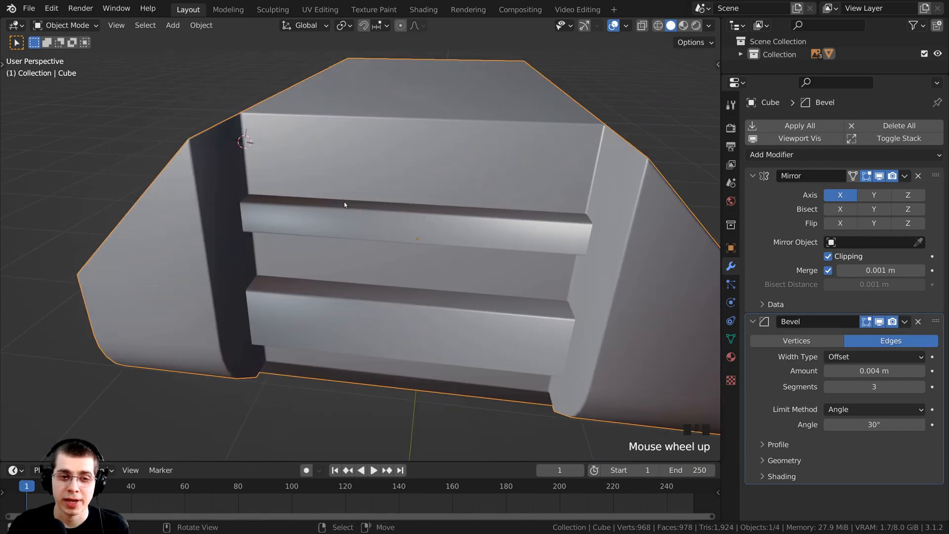
scroll(290, 249, down, 2)
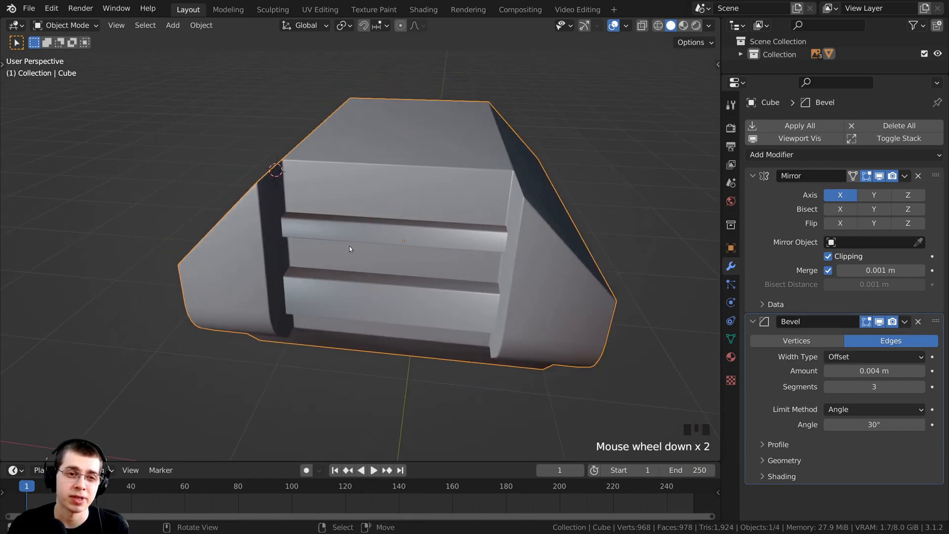
middle_drag(349, 245, 324, 158)
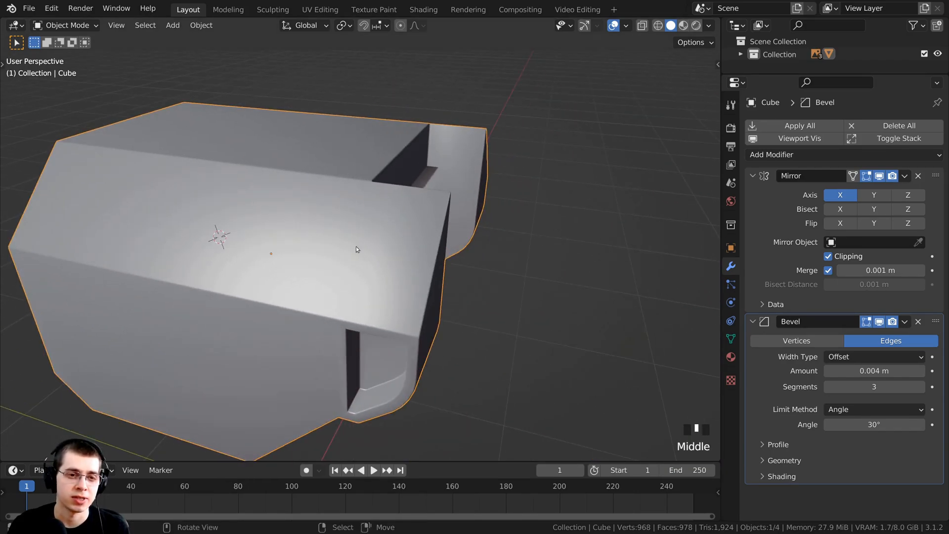
middle_drag(356, 246, 301, 227)
scroll(381, 299, up, 2)
middle_drag(382, 298, 457, 169)
scroll(457, 169, down, 2)
middle_drag(367, 267, 302, 238)
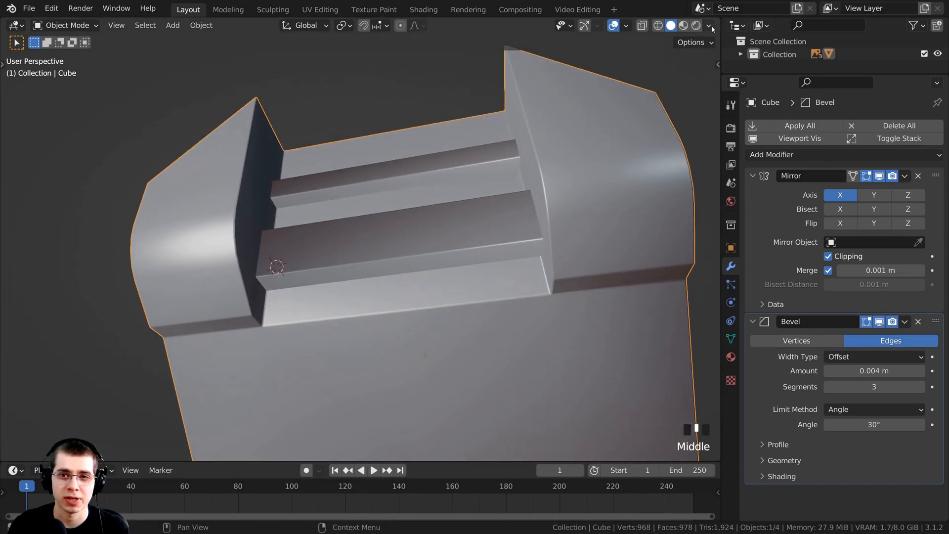
- Enable the Face Orientation overlay and check the normals of the body and bars from outside and inside the model
click(710, 25)
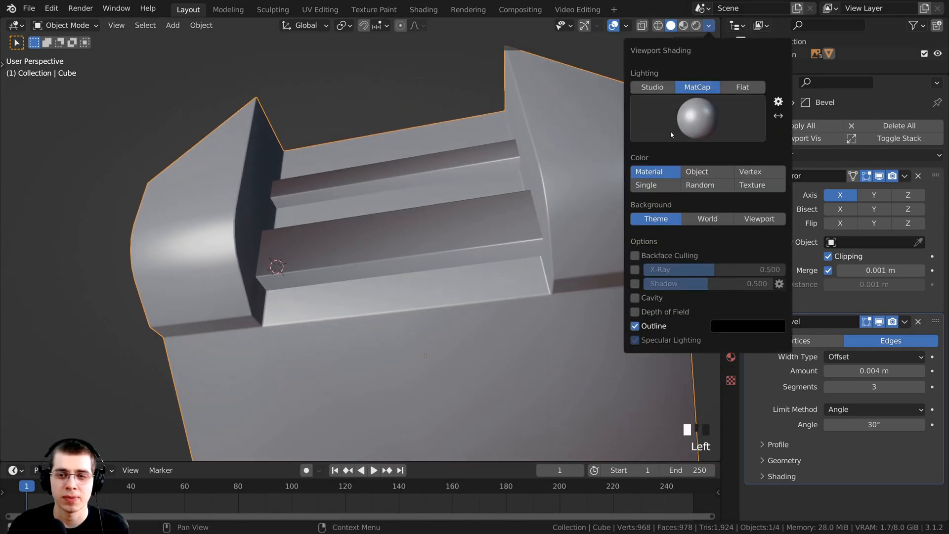
mouse_move(396, 162)
middle_down()
mouse_move(458, 242)
mouse_move(395, 271)
mouse_move(376, 223)
mouse_move(423, 161)
middle_up()
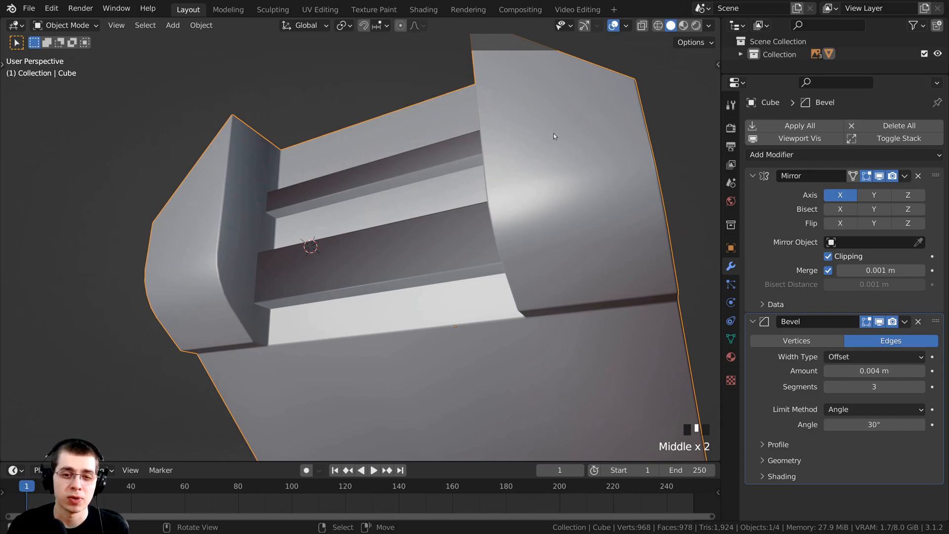
click(627, 27)
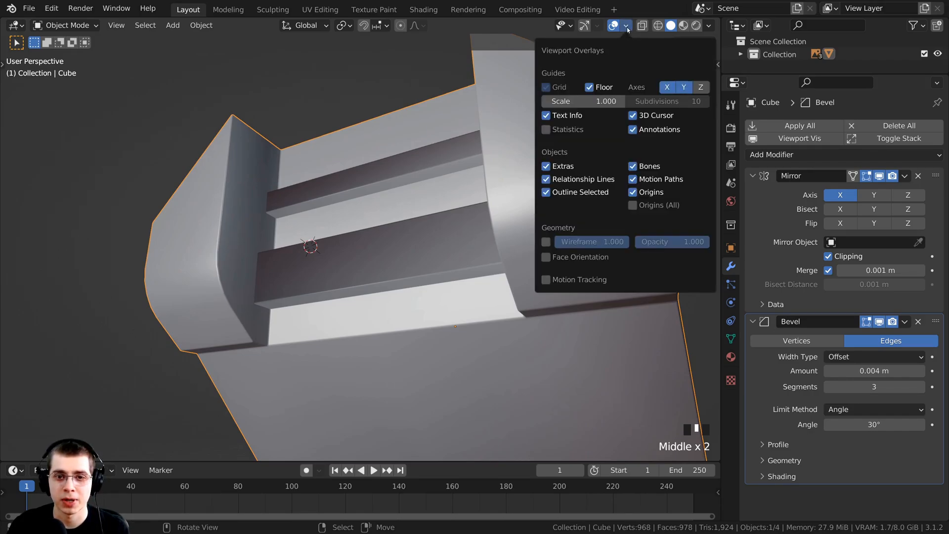
click(552, 259)
scroll(195, 258, down, 3)
middle_drag(194, 259, 348, 317)
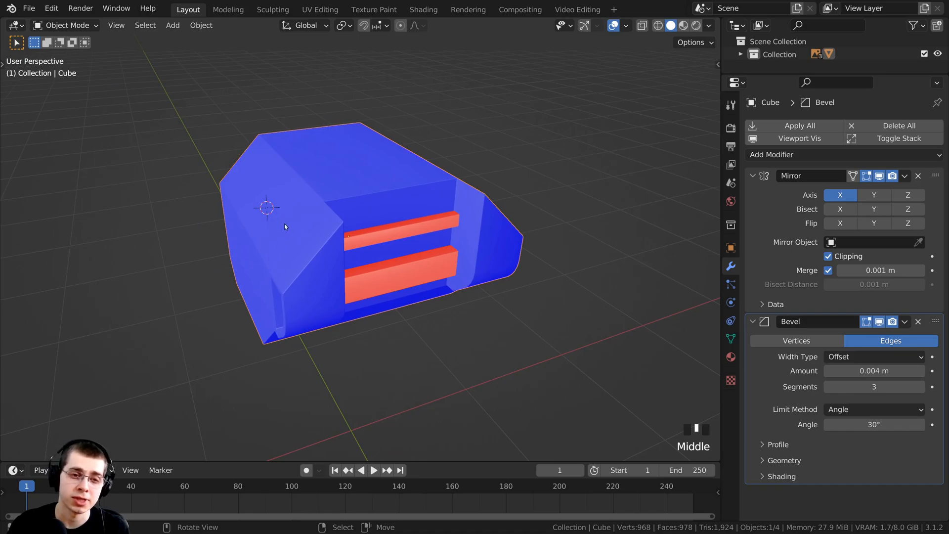
scroll(292, 243, up, 1)
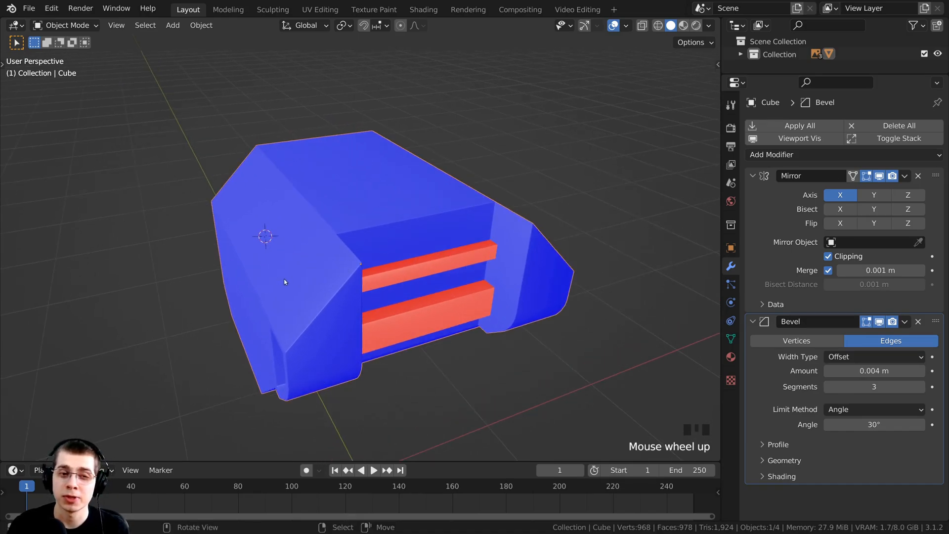
middle_drag(307, 292, 589, 213)
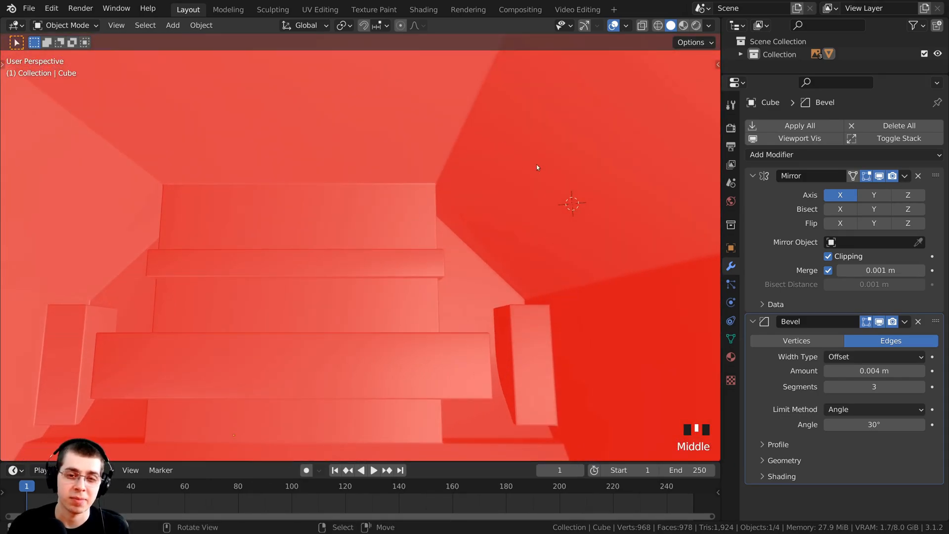
middle_drag(476, 224, 367, 245)
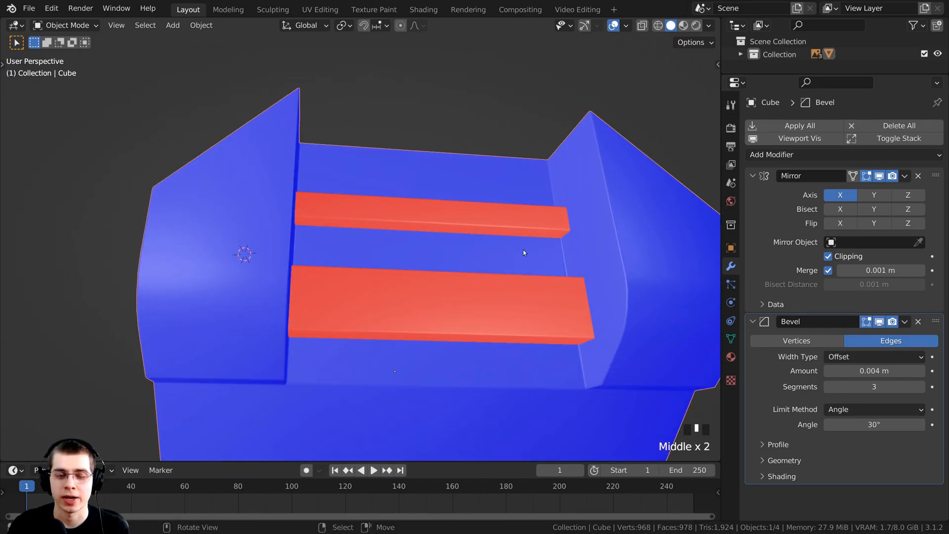
scroll(413, 259, down, 3)
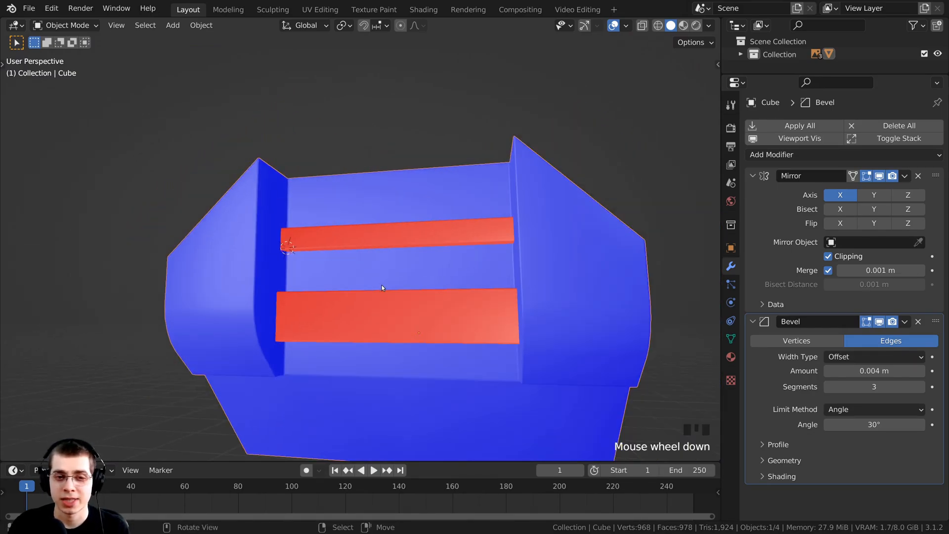
- Select all of the cube's geometry in Edit Mode and recalculate its normals to face outside
key(Tab)
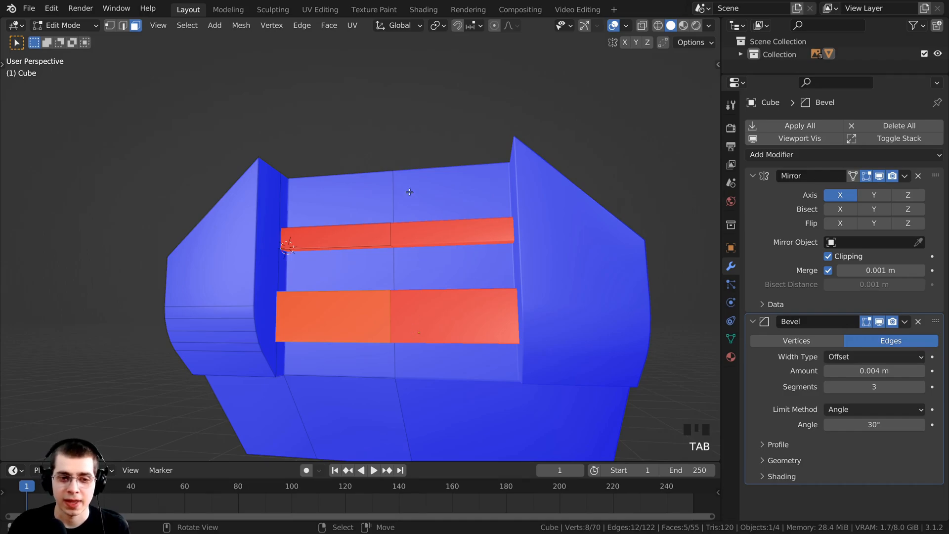
key(a)
key(a)
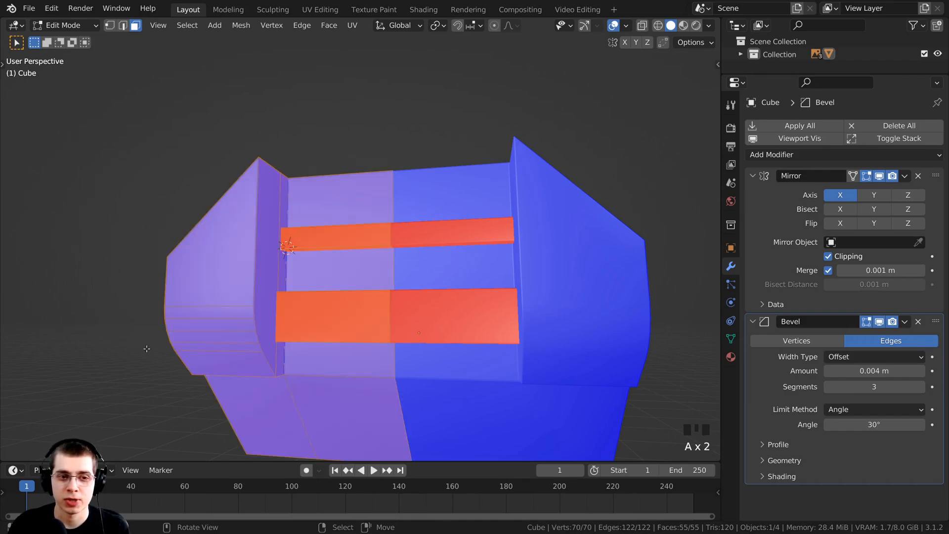
middle_drag(402, 352, 336, 352)
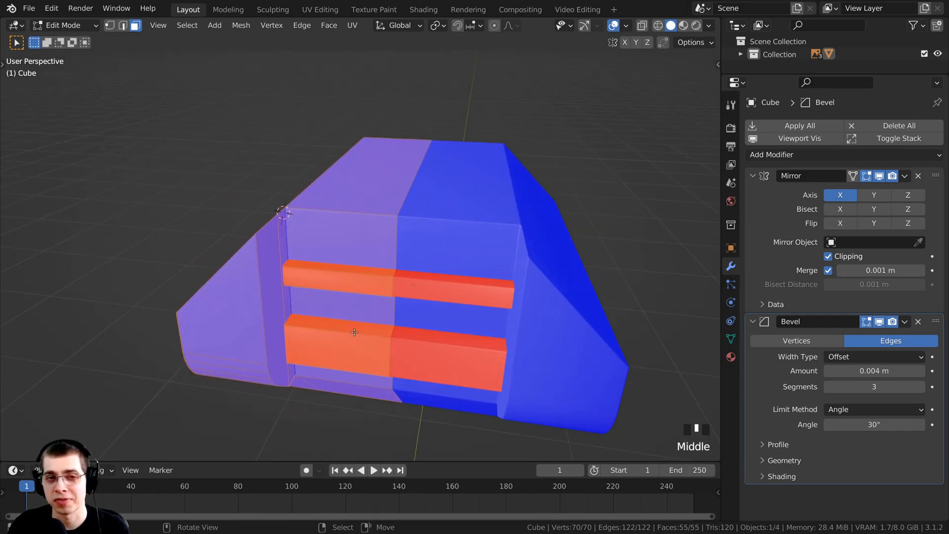
scroll(381, 316, up, 1)
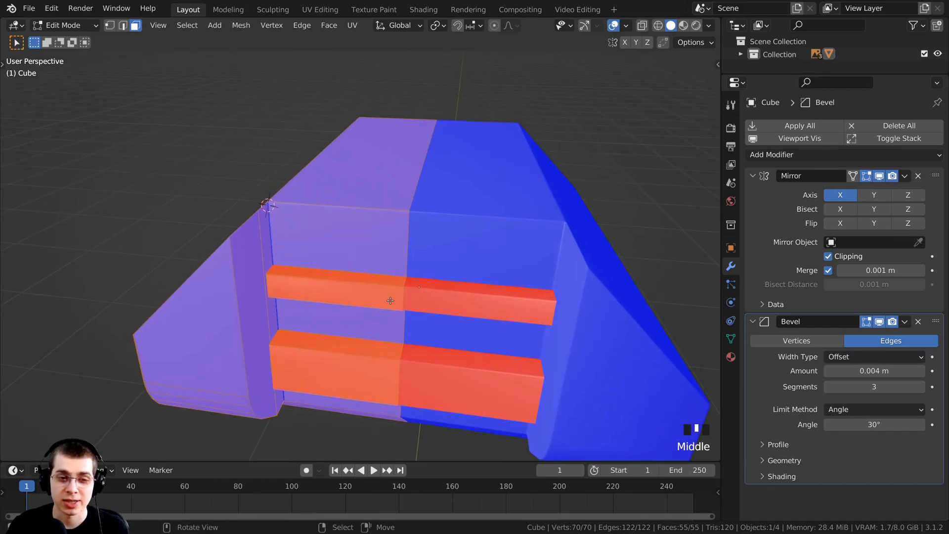
key(shift+n)
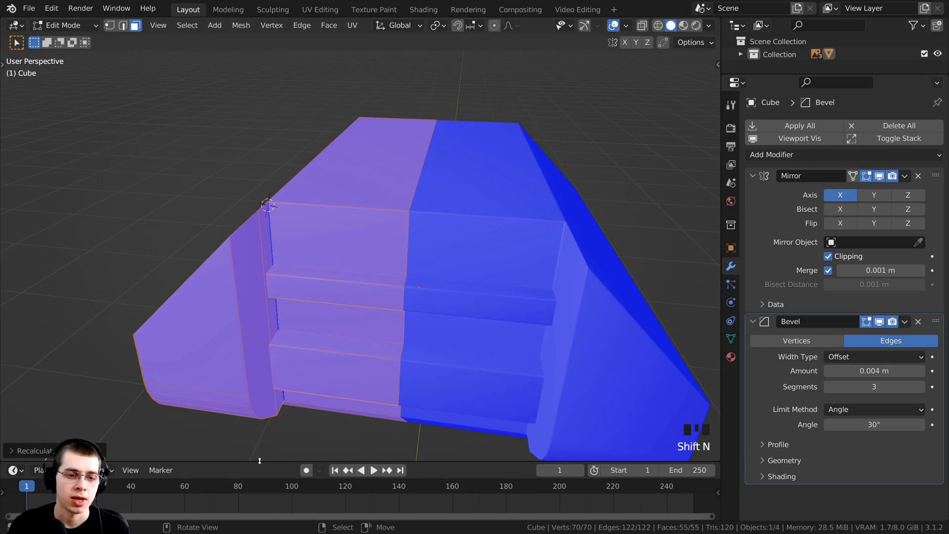
- Try the Inside option of Recalculate Normals and switch it off again
drag(259, 463, 265, 413)
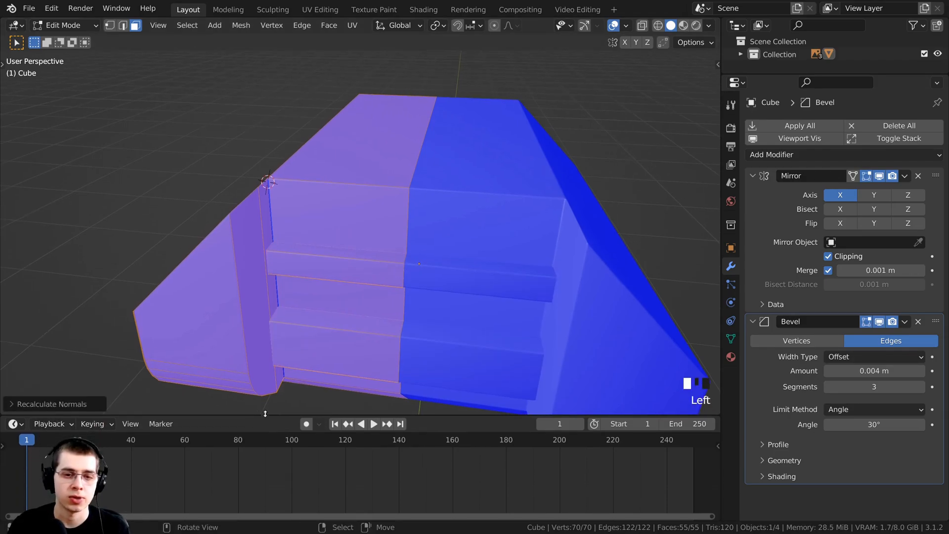
click(9, 404)
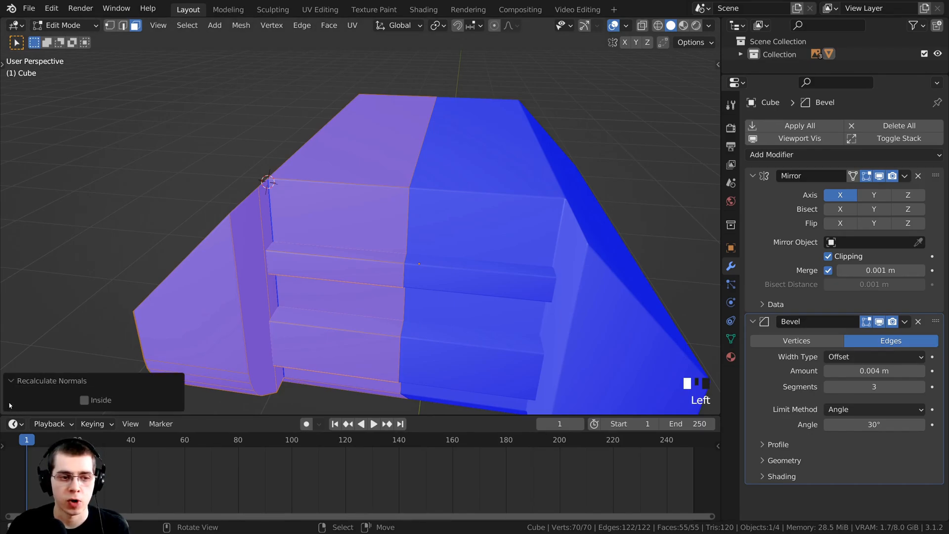
click(84, 400)
click(84, 401)
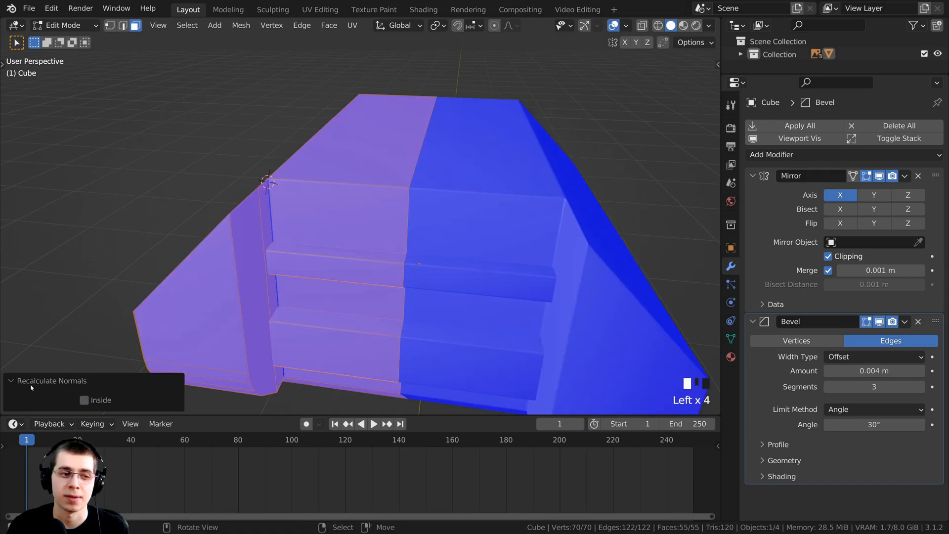
middle_drag(12, 381, 477, 173)
- Return to Object Mode, turn off the Face Orientation overlay and check the shading of the bars
key(Tab)
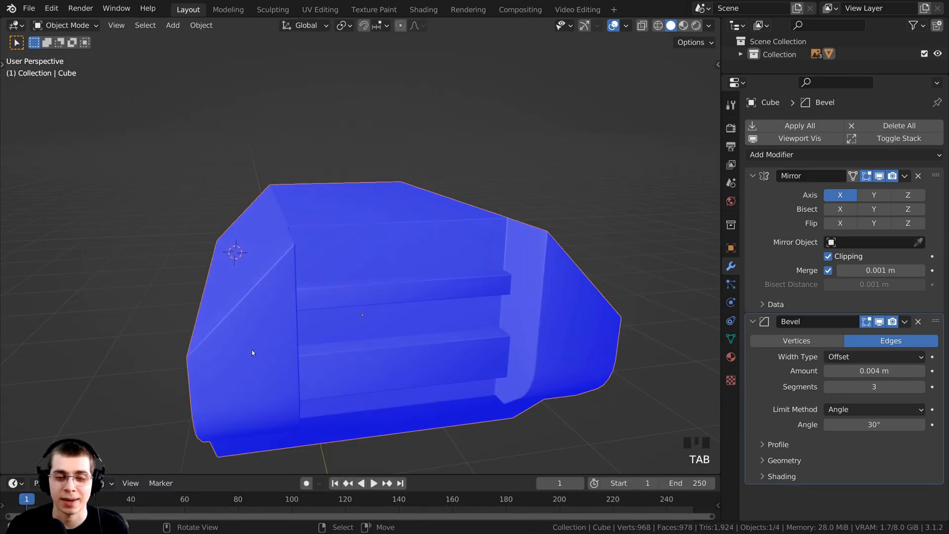
click(626, 26)
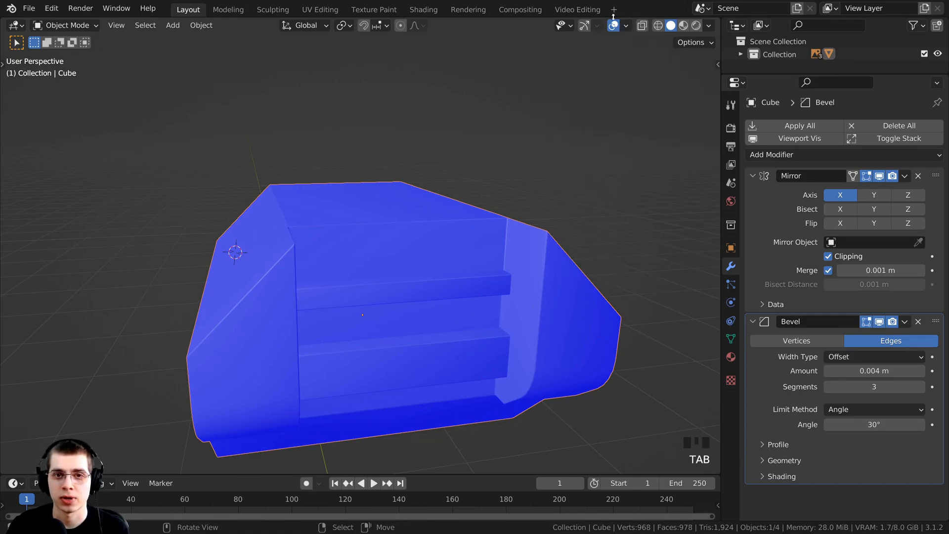
click(629, 29)
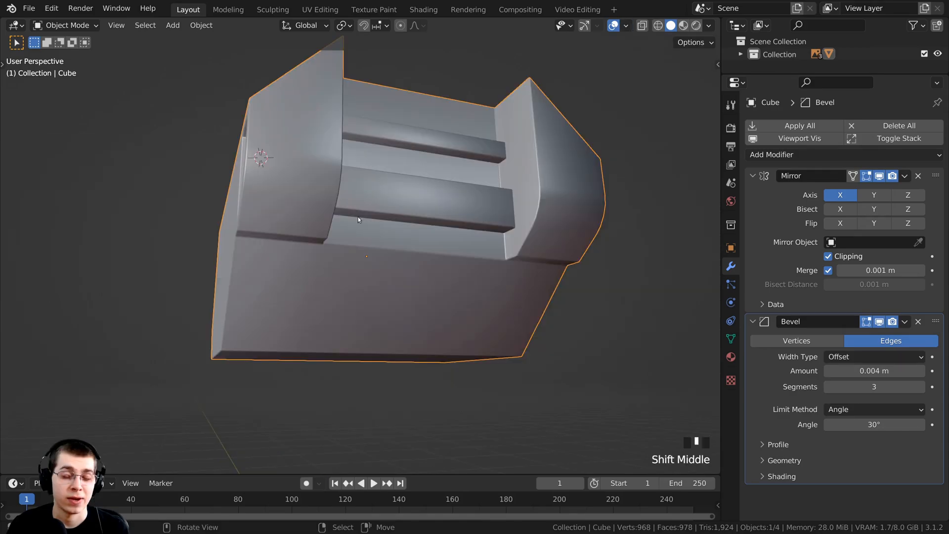
middle_drag(358, 217, 366, 191)
shift+middle_drag(353, 267, 405, 156)
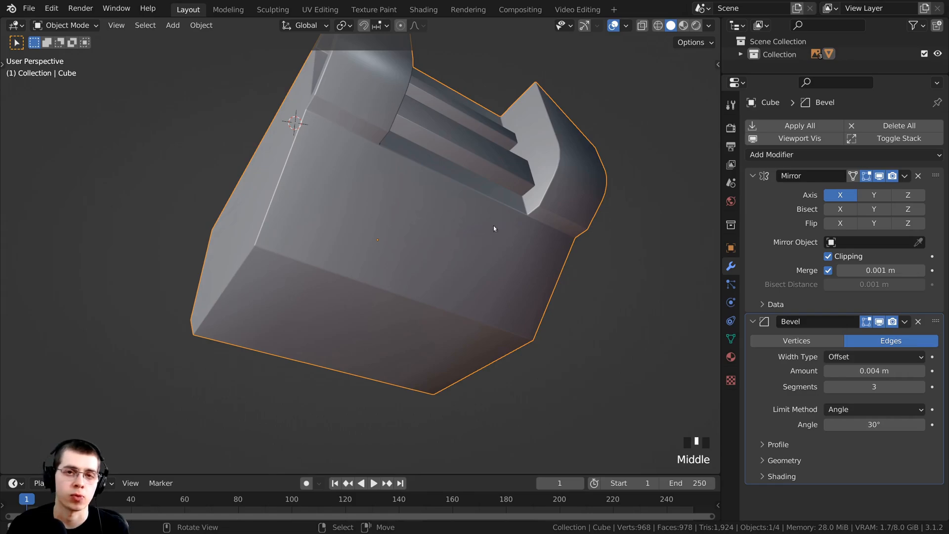
middle_drag(494, 229, 31, 355)
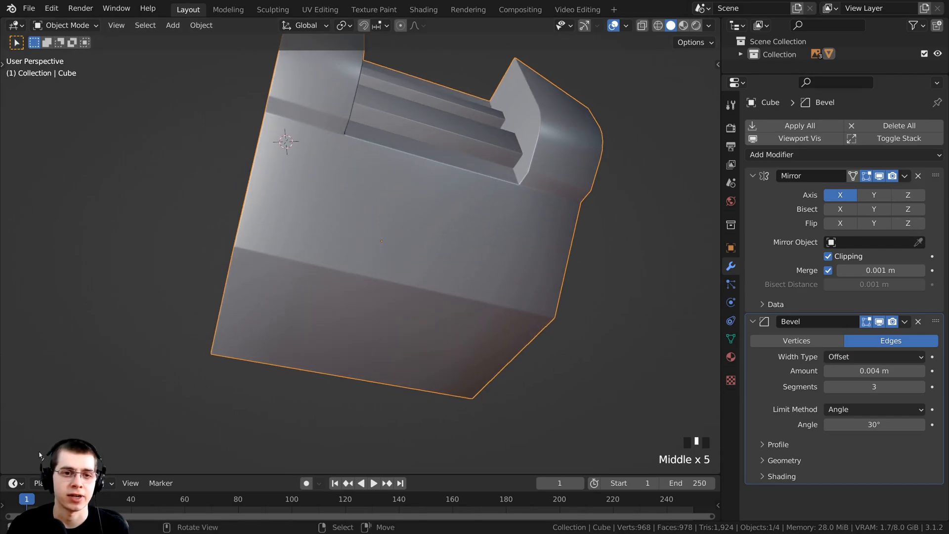
middle_drag(40, 455, 450, 216)
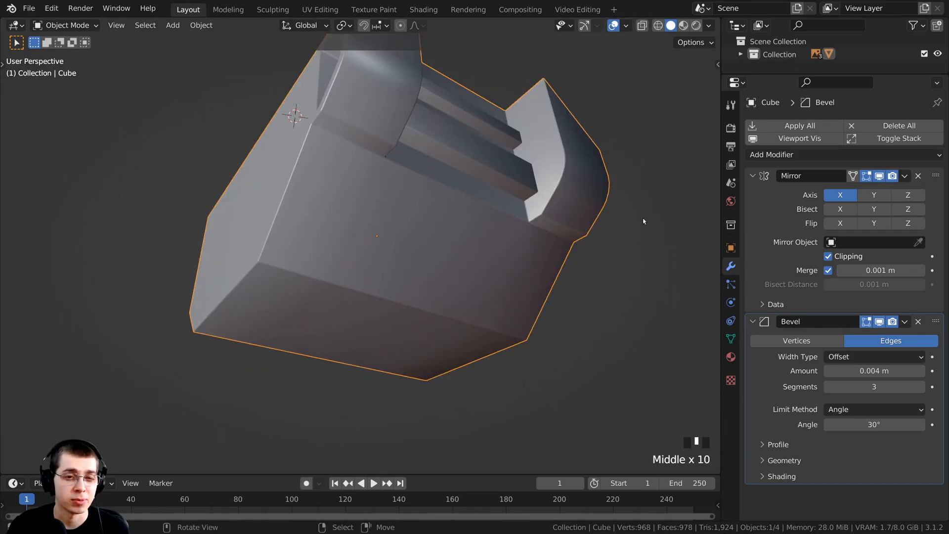
middle_drag(390, 222, 363, 185)
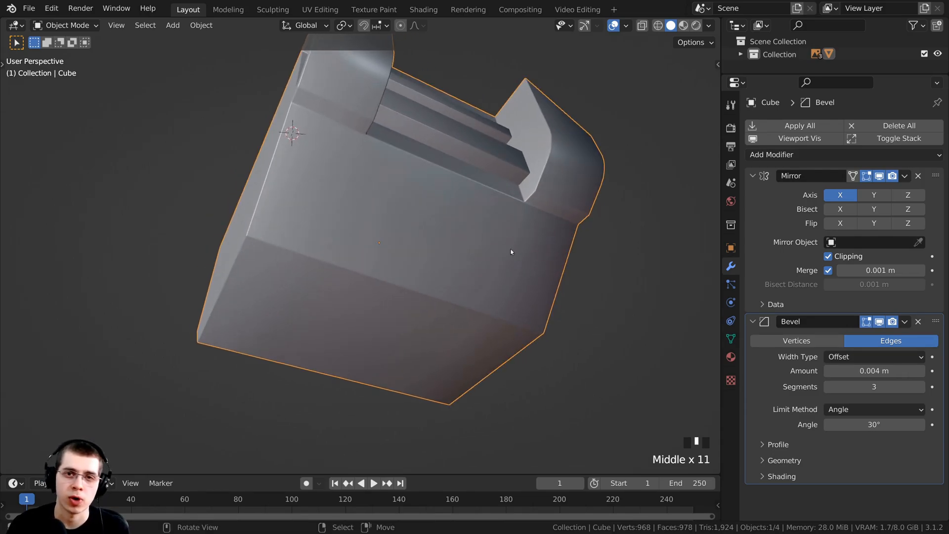
middle_drag(407, 258, 346, 195)
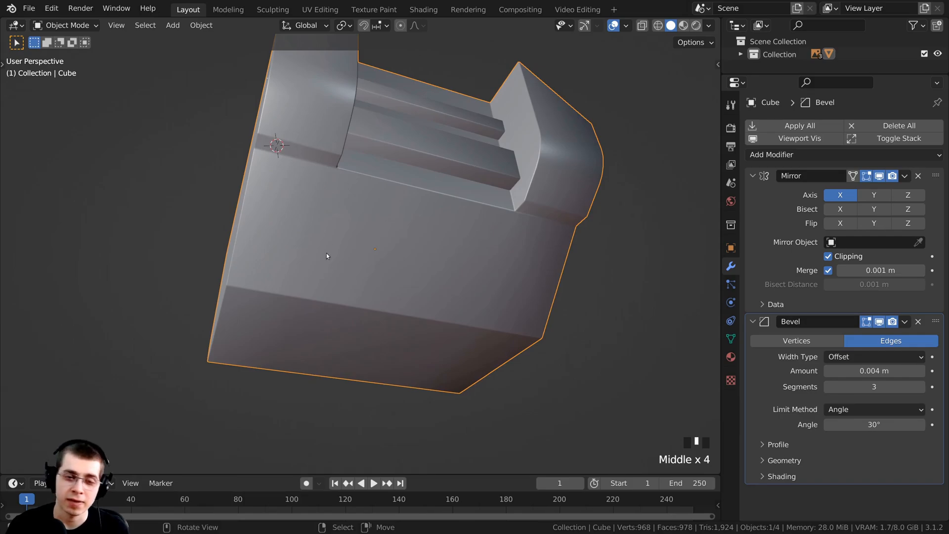
middle_drag(277, 240, 410, 294)
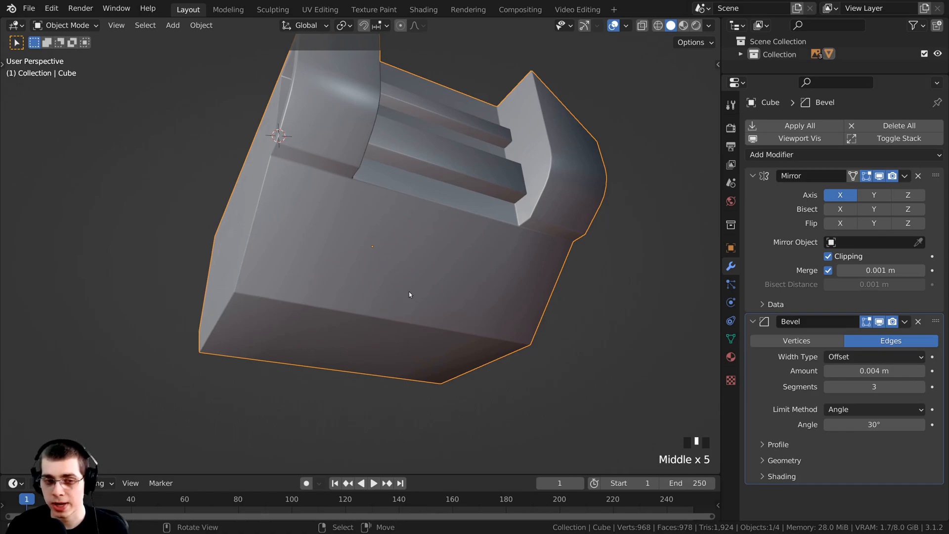
- Show the body in the right orthographic view with wireframe shading so the side reference image is visible
key(KP_3)
shift+middle_drag(481, 131, 468, 145)
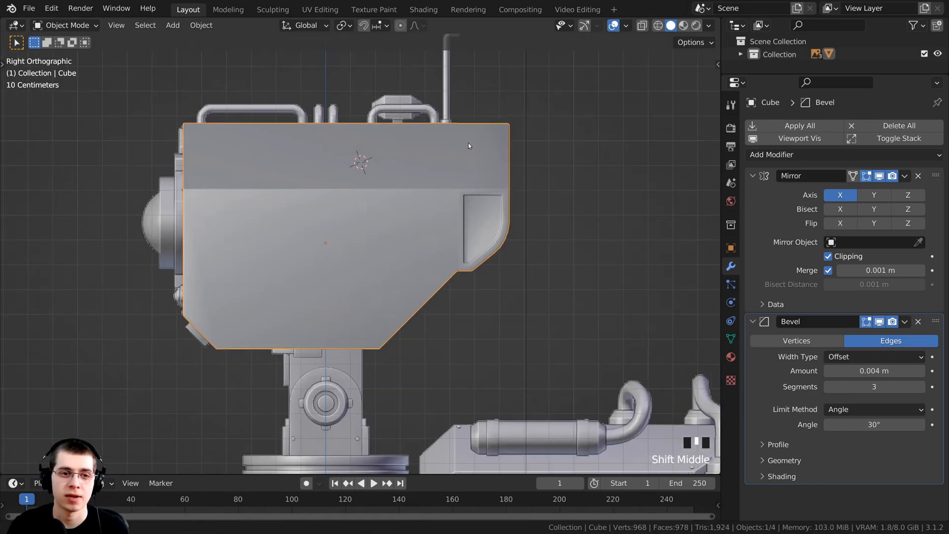
scroll(504, 208, up, 1)
key(z)
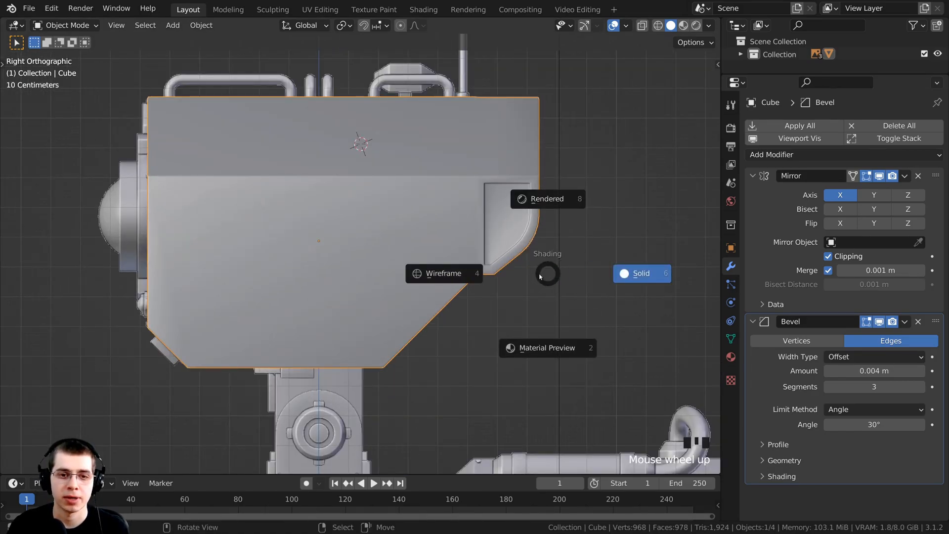
click(402, 274)
shift+middle_drag(436, 345, 445, 320)
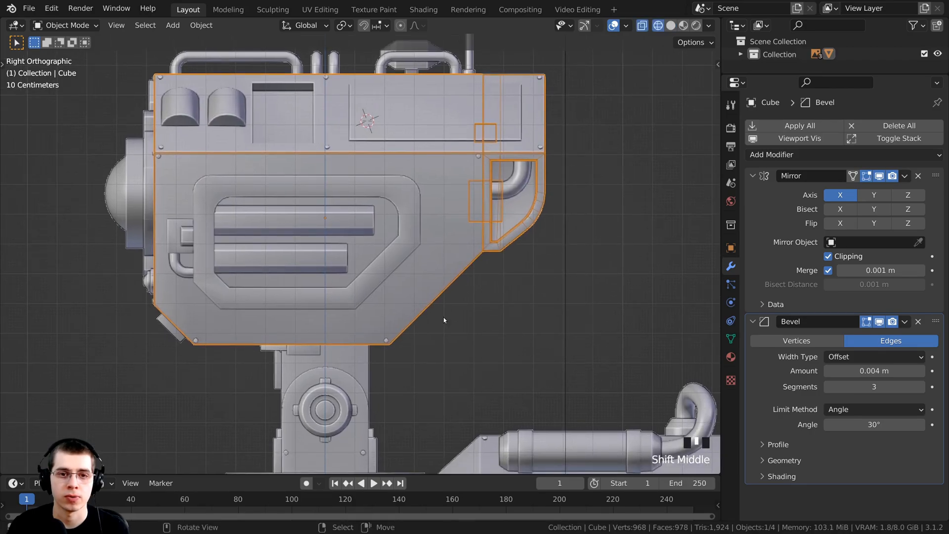
- Enter Edit Mode on the body and deselect all of its geometry
key(Tab)
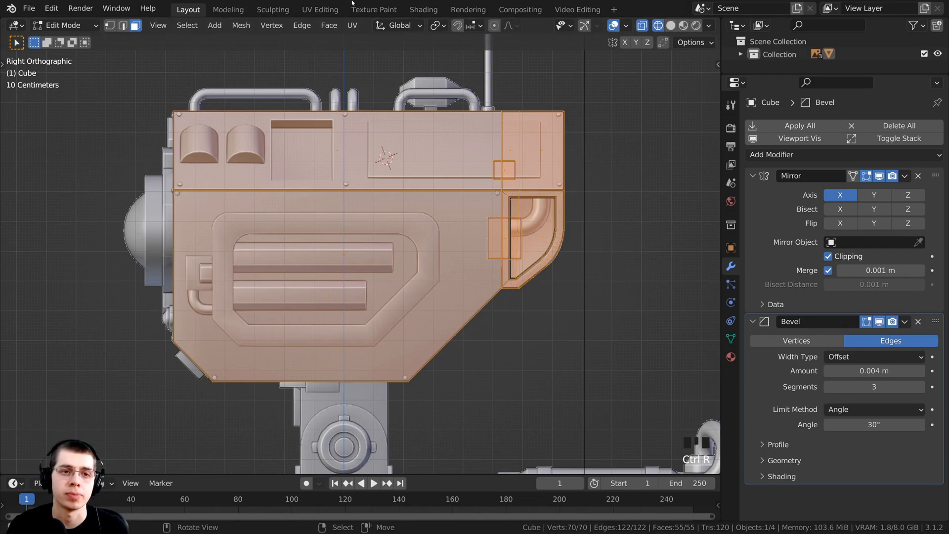
key(ctrl+r)
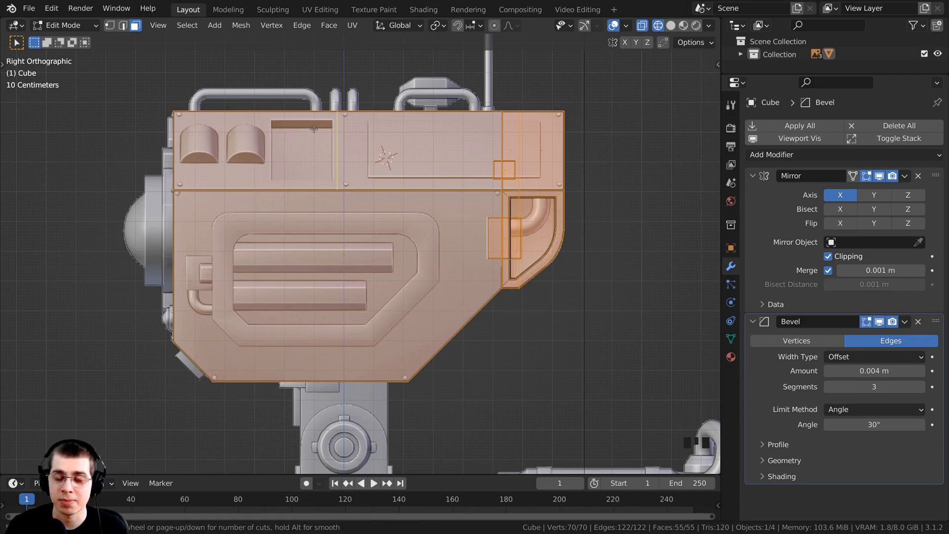
key(Escape)
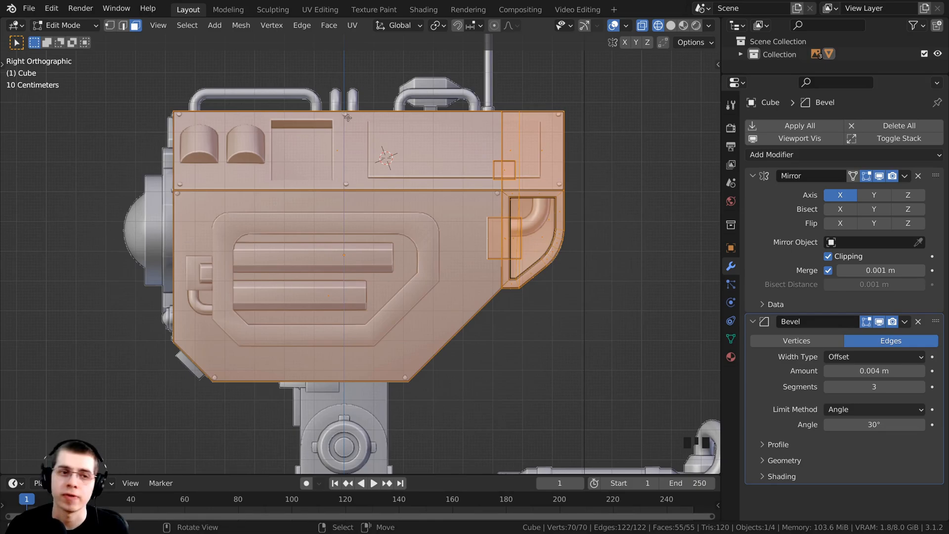
shift+middle_drag(360, 123, 369, 121)
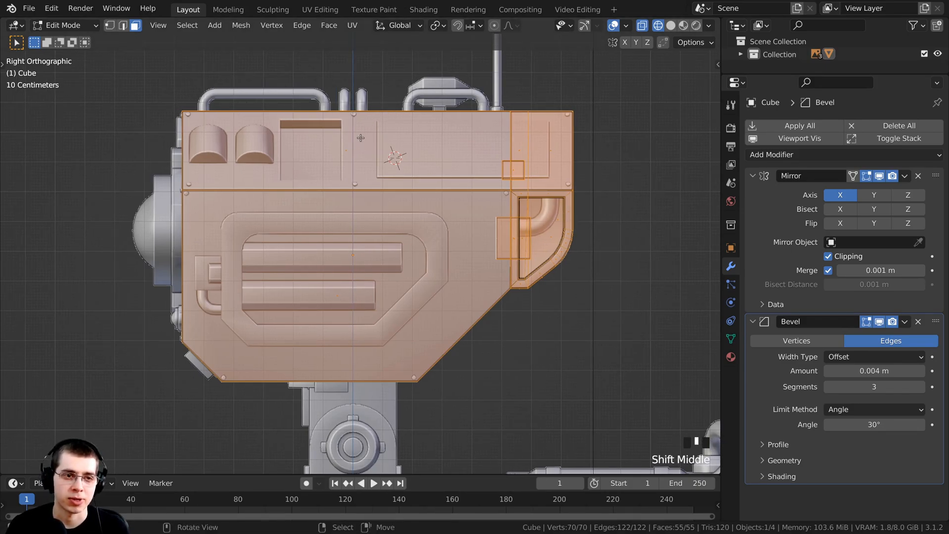
key(alt+a)
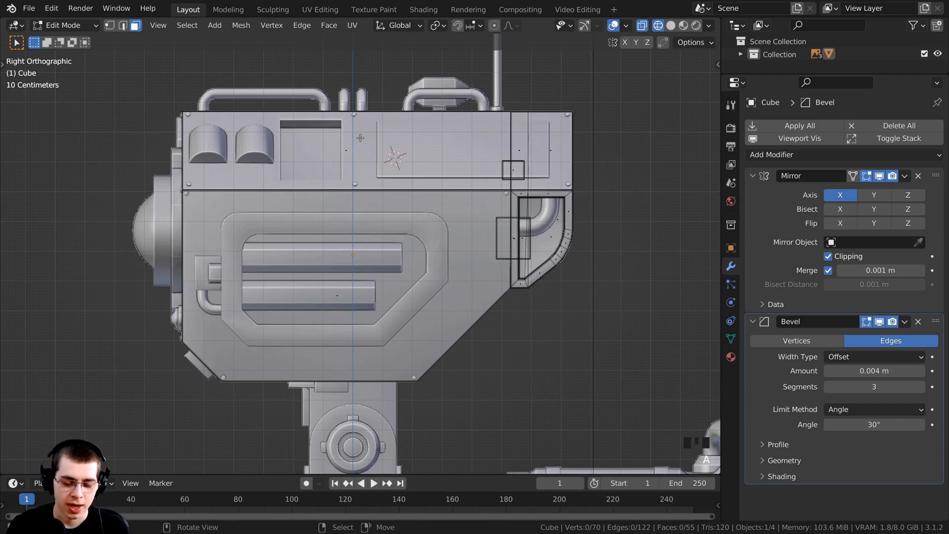
- Knife-cut the body vertically along its centre line from top edge to bottom edge, with cut-through on and orientation locked to Z
key(k)
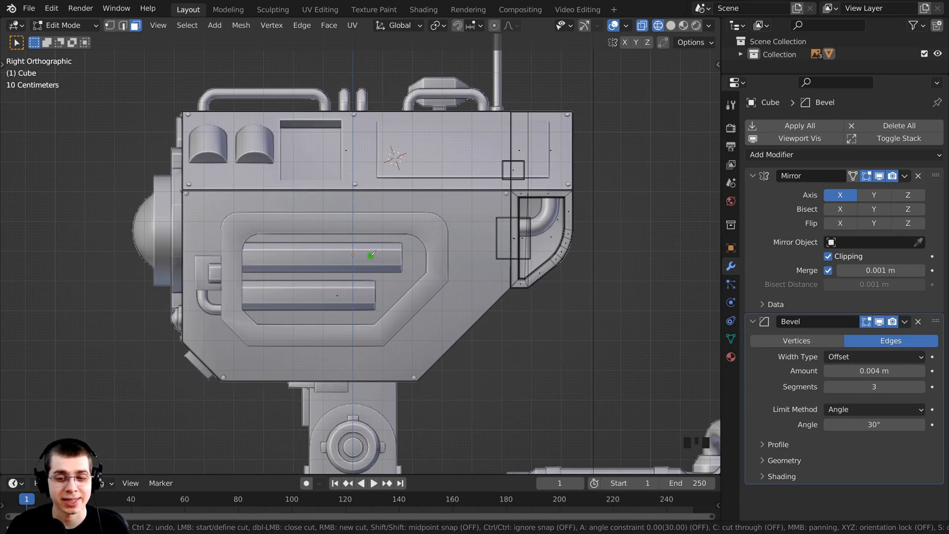
key(c)
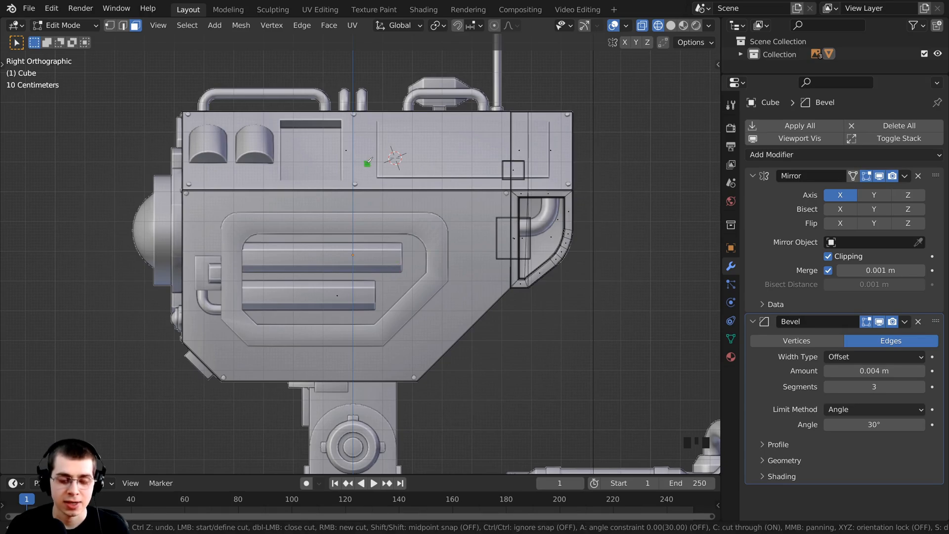
key(z)
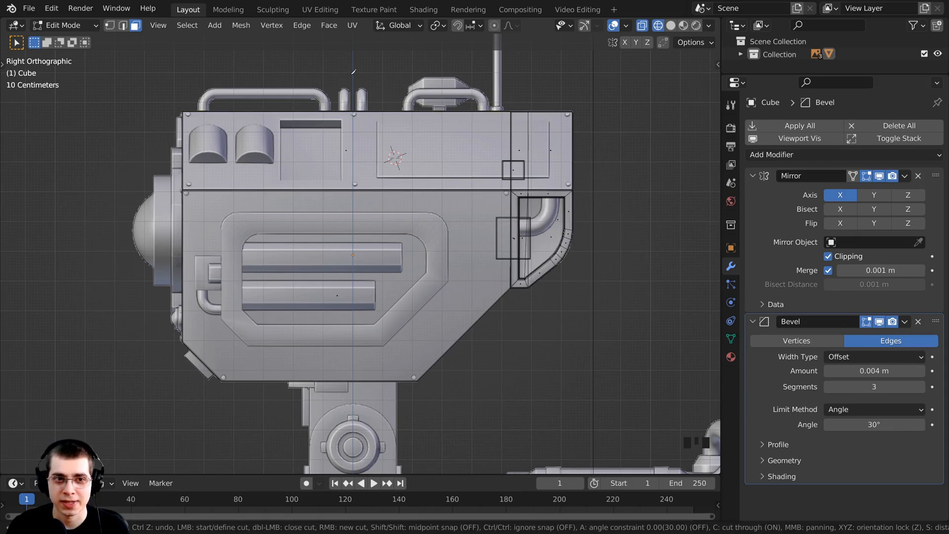
click(353, 111)
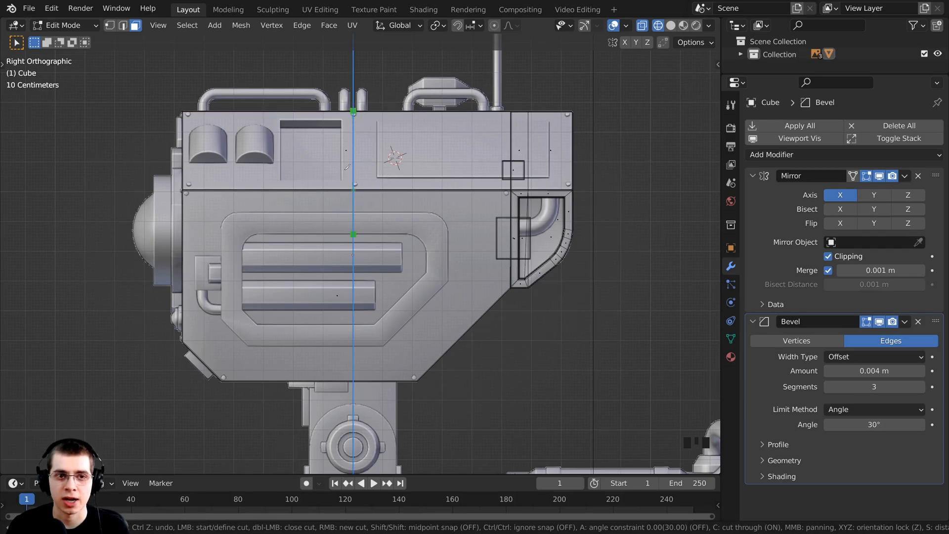
click(353, 382)
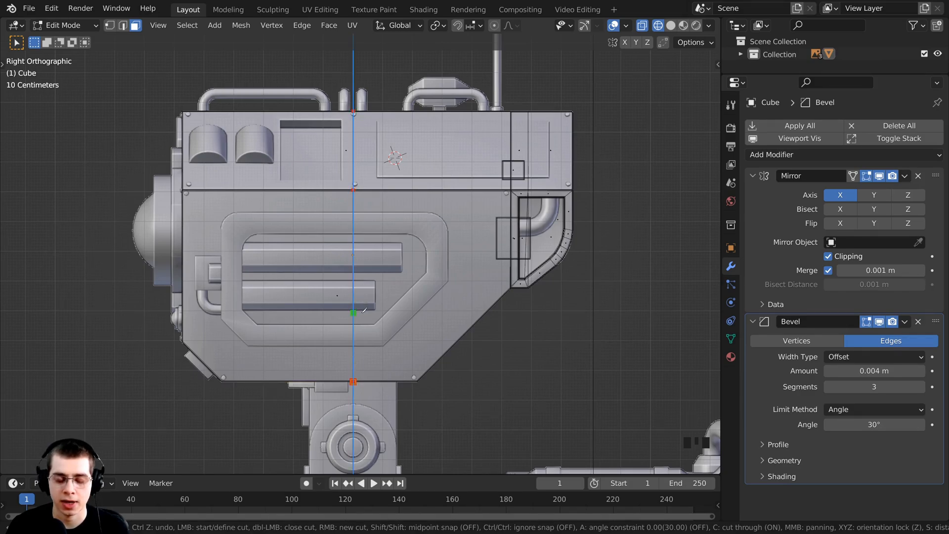
key(Return)
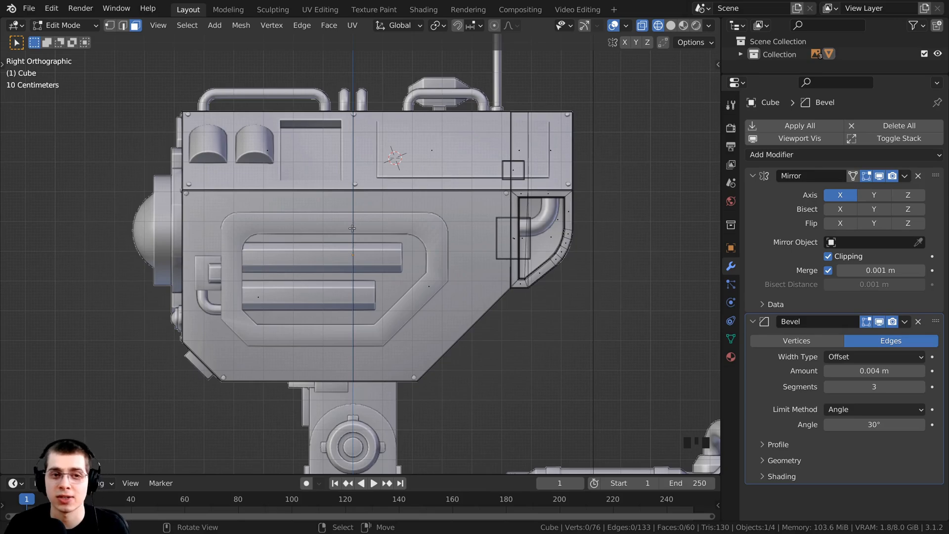
- Return the viewport to solid shading in a perspective view of the newly cut body
middle_drag(358, 246, 326, 281)
scroll(358, 246, down, 2)
key(z)
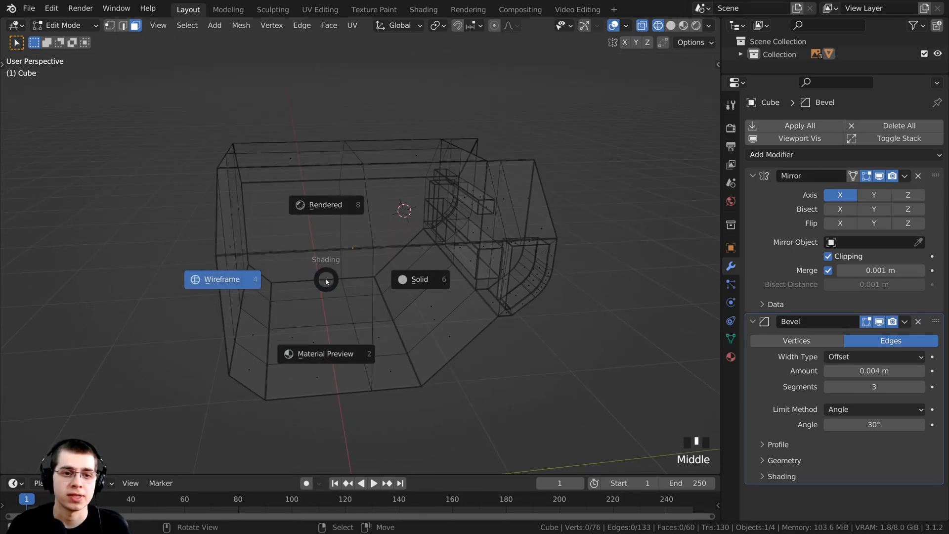
click(368, 280)
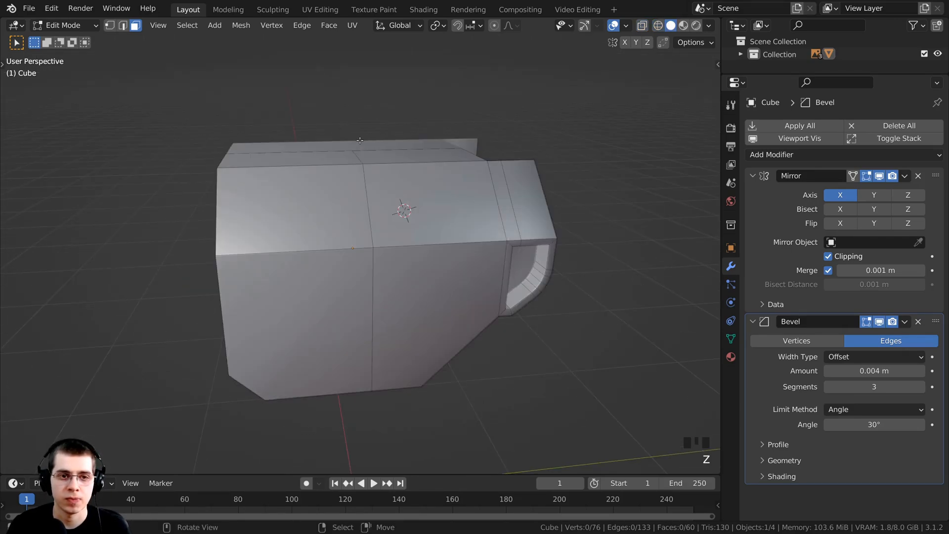
- Delete the middle face of the slope below the bars and the adjoining middle face on the underside up to the new cut
middle_drag(367, 205, 334, 175)
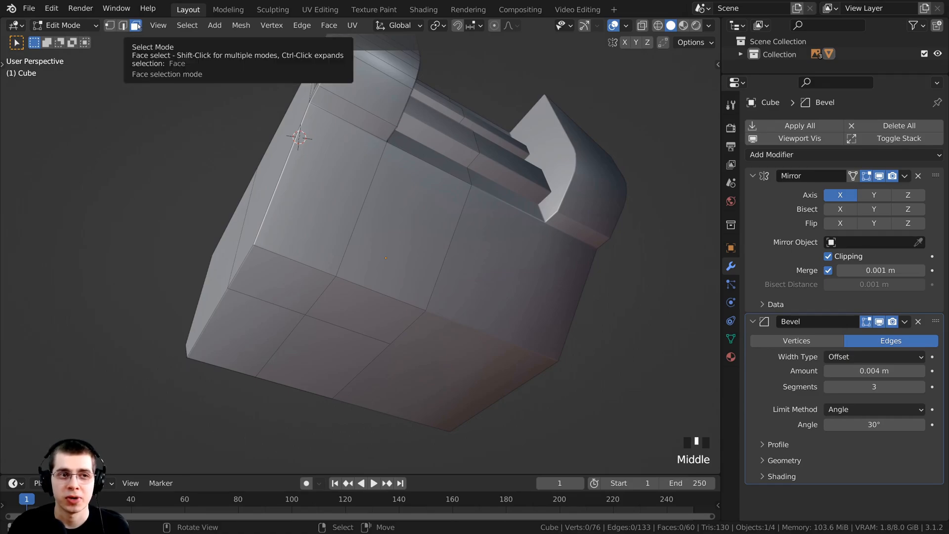
click(415, 206)
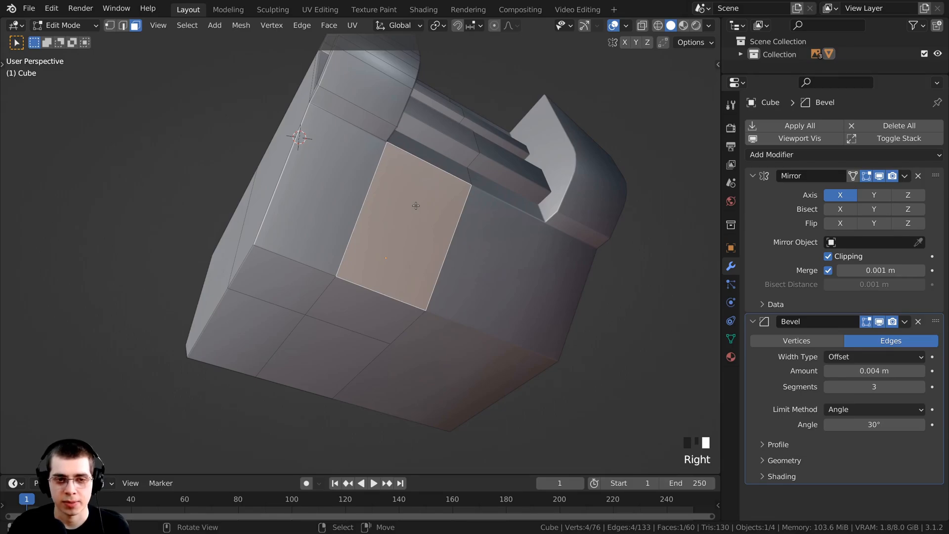
key(x)
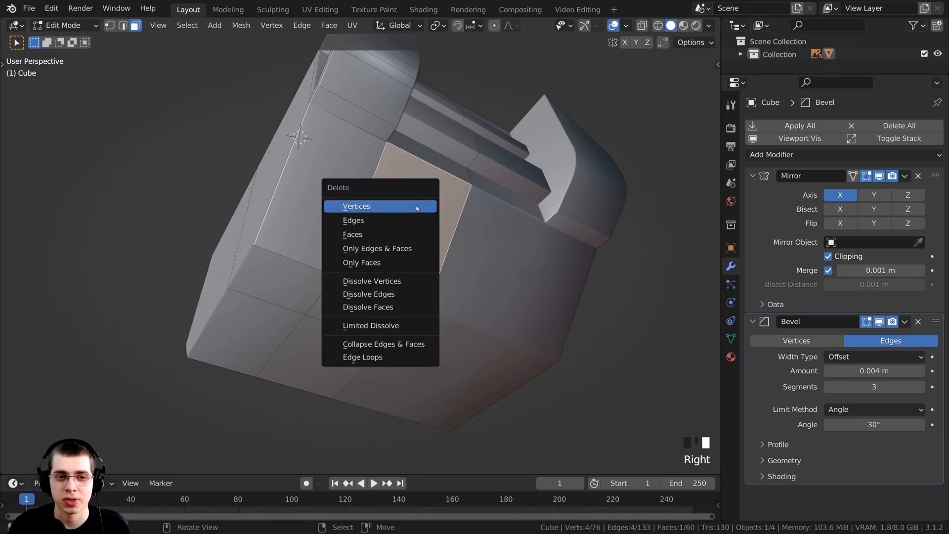
click(339, 236)
right_click(370, 298)
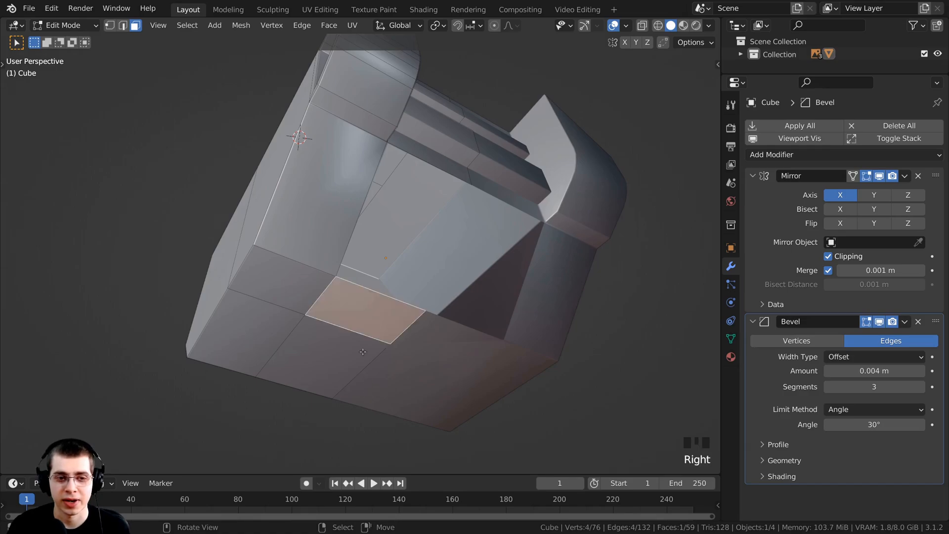
key(x)
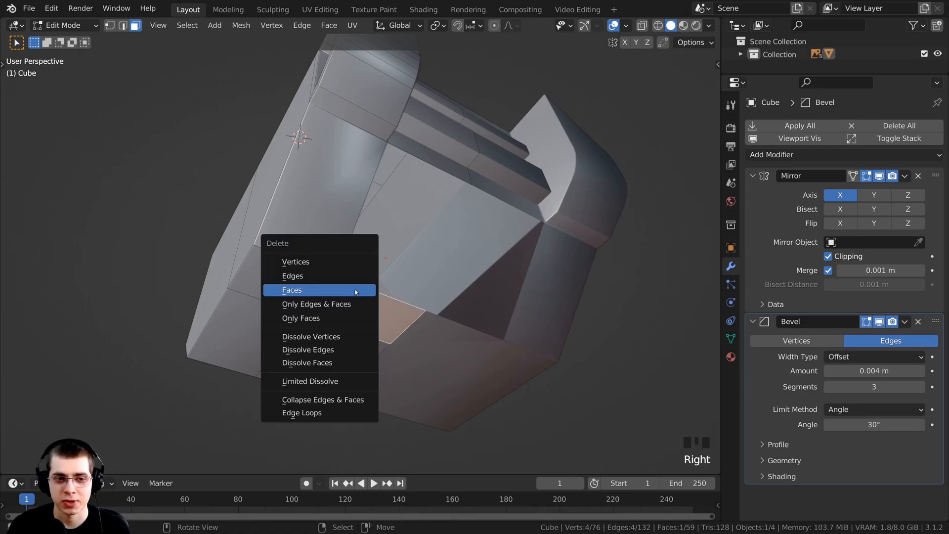
click(324, 289)
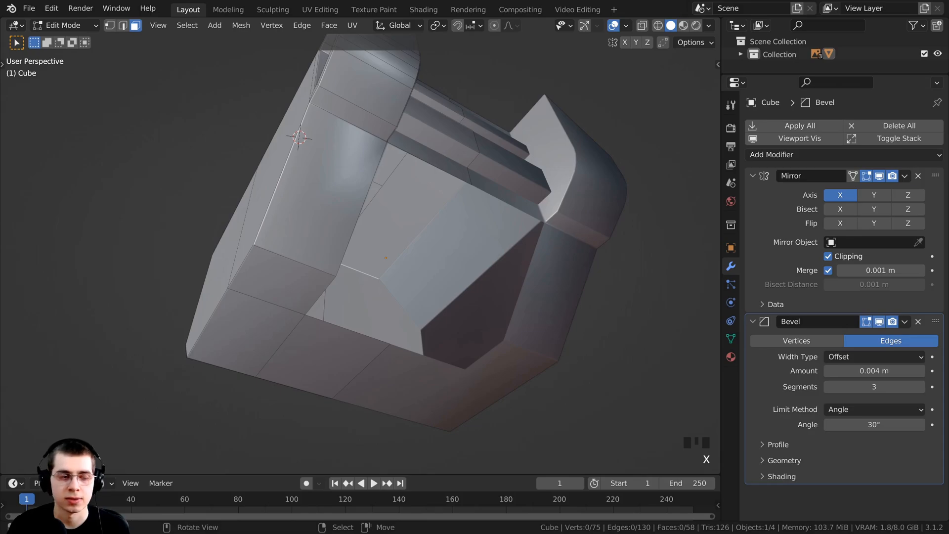
- In vertex selection mode, extrude the underside opening's rear edge upward along Z to form an inner wall
middle_drag(324, 289, 289, 329)
middle_drag(228, 227, 346, 267)
shift+middle_drag(346, 267, 321, 247)
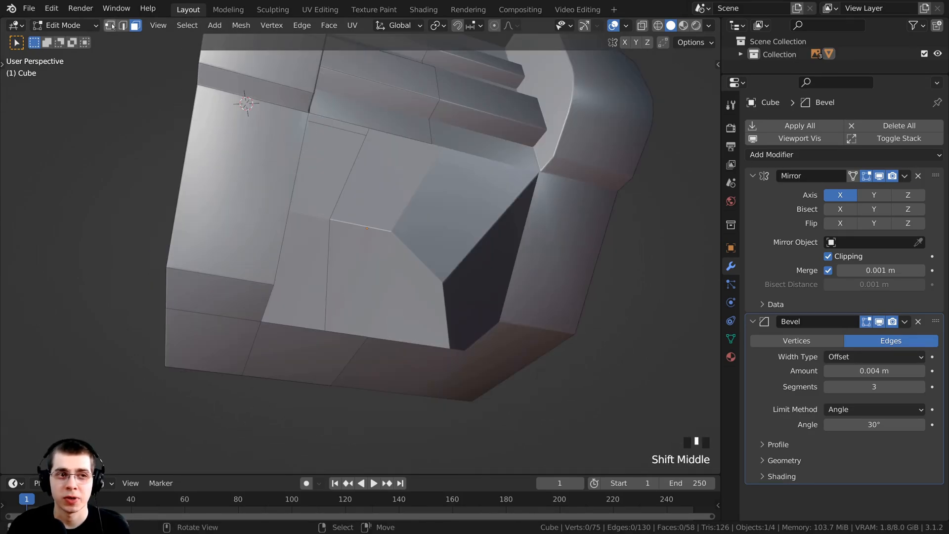
click(109, 25)
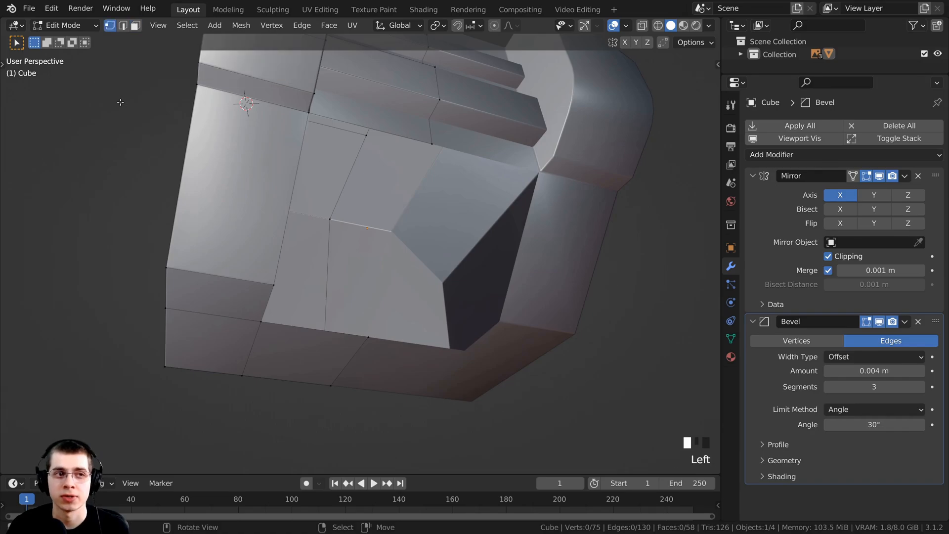
shift+middle_drag(319, 323, 308, 260)
right_click(309, 331)
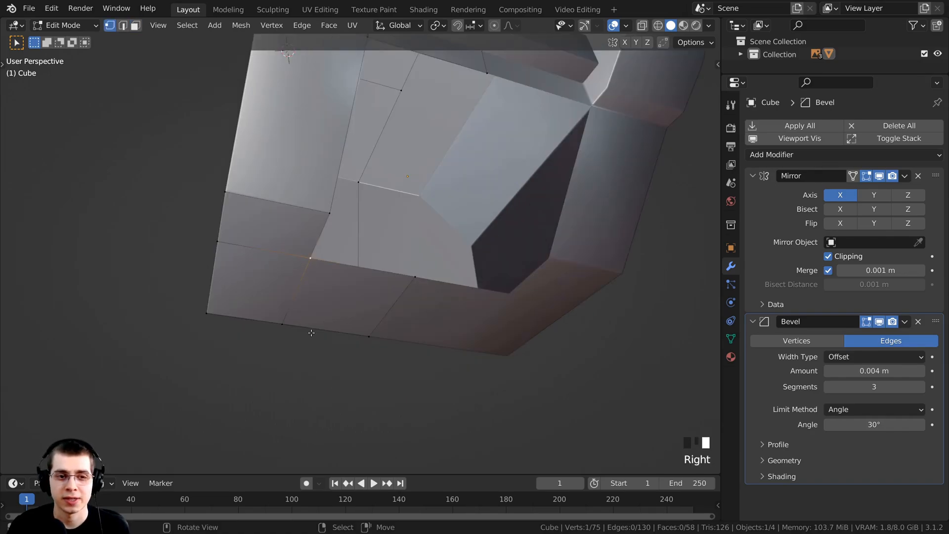
middle_drag(309, 331, 309, 325)
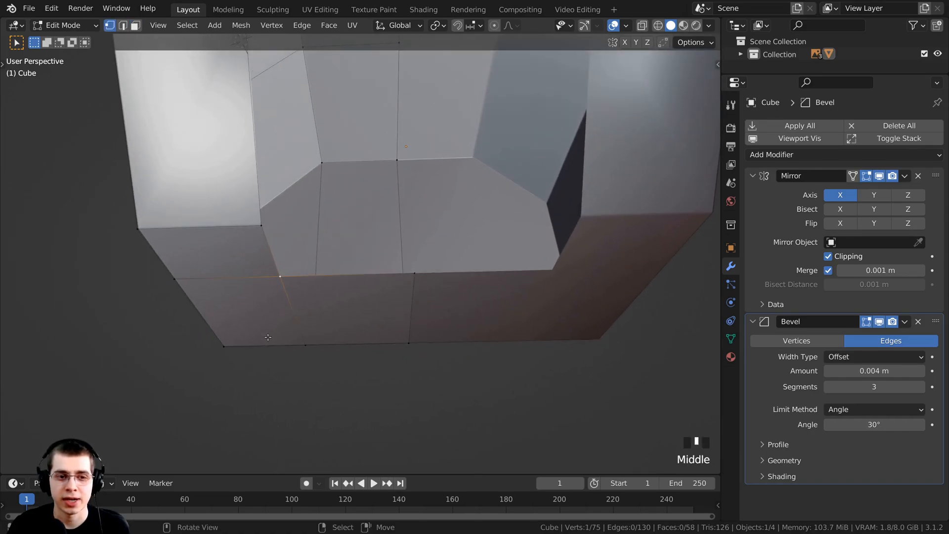
shift+click(419, 271)
shift+middle_drag(420, 270, 211, 343)
key(e)
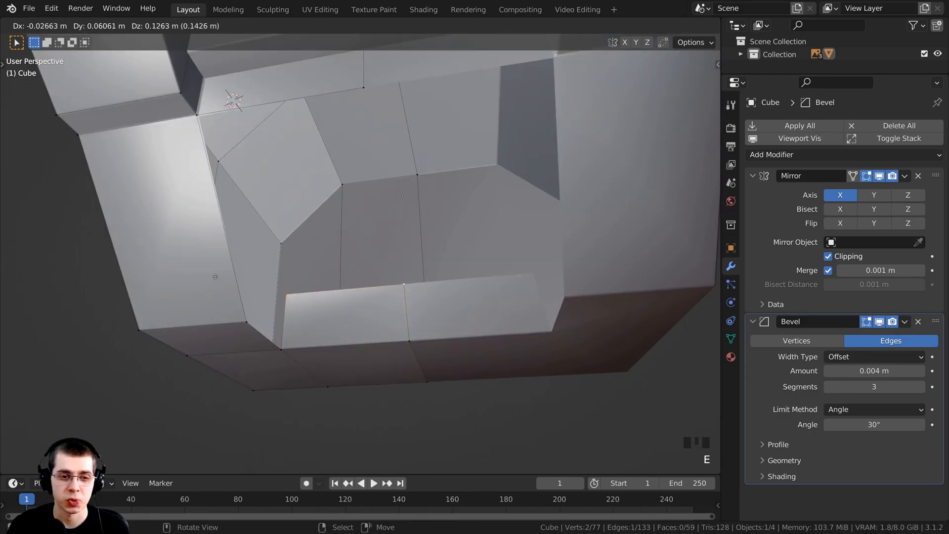
key(z)
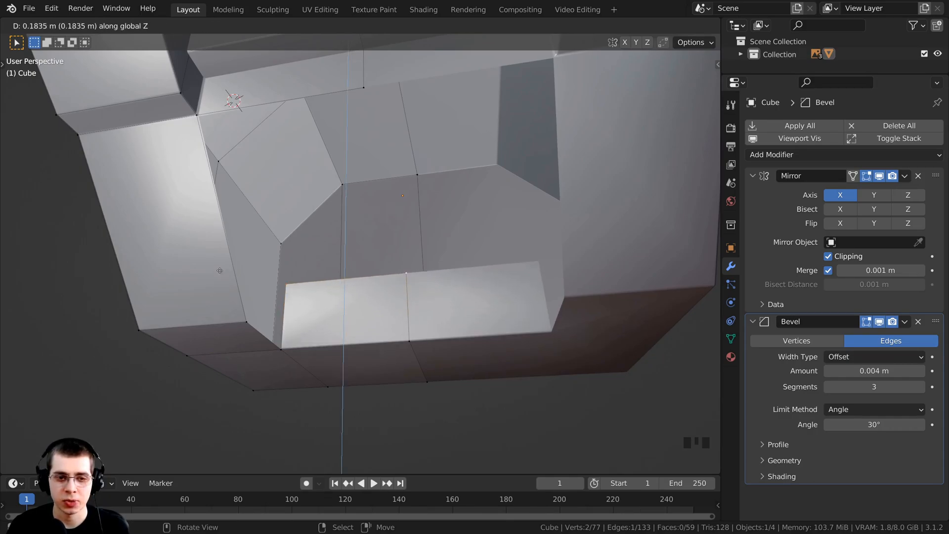
click(225, 205)
scroll(277, 297, down, 5)
middle_drag(282, 316, 371, 341)
scroll(374, 277, up, 3)
middle_drag(366, 240, 335, 216)
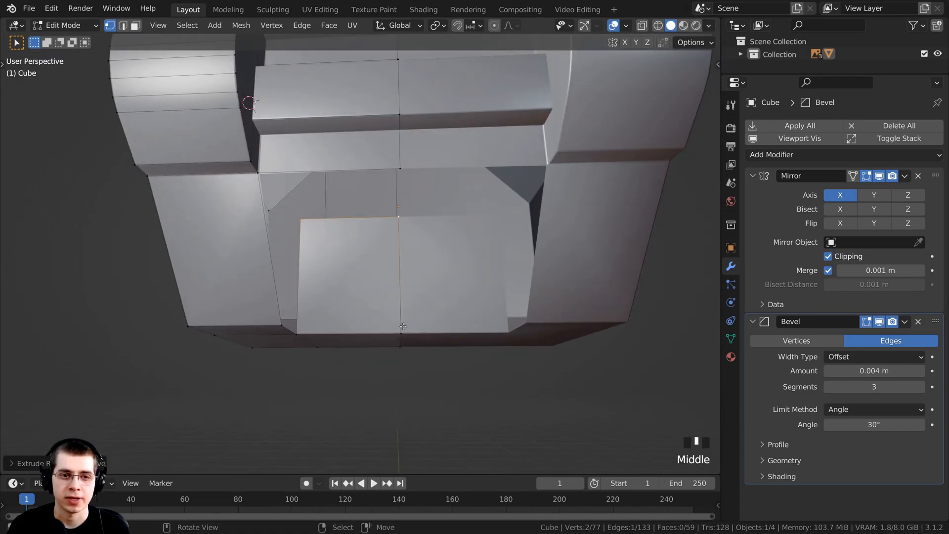
middle_drag(404, 327, 281, 248)
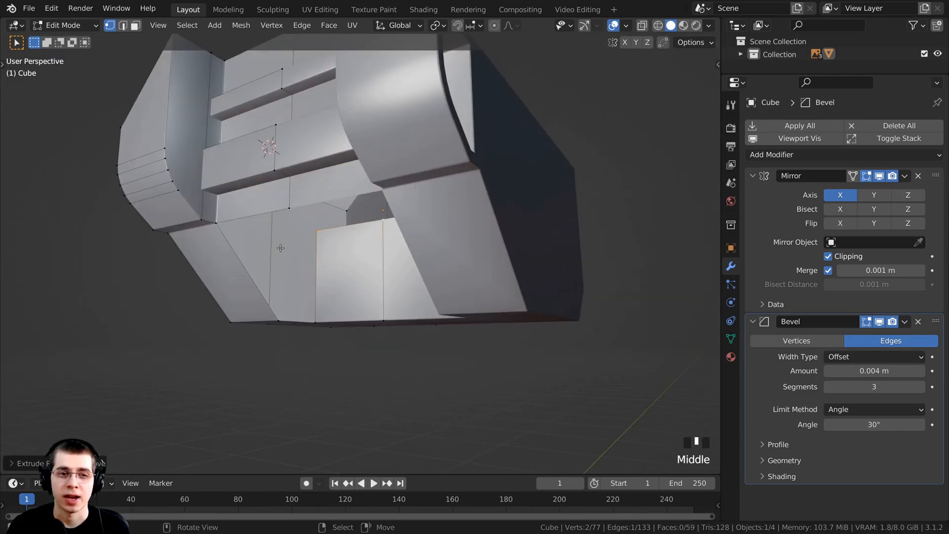
- Examine how the inner wall's top edge lines up with the opening's front edge below the bars
shift+right_click(220, 224)
shift+right_click(254, 214)
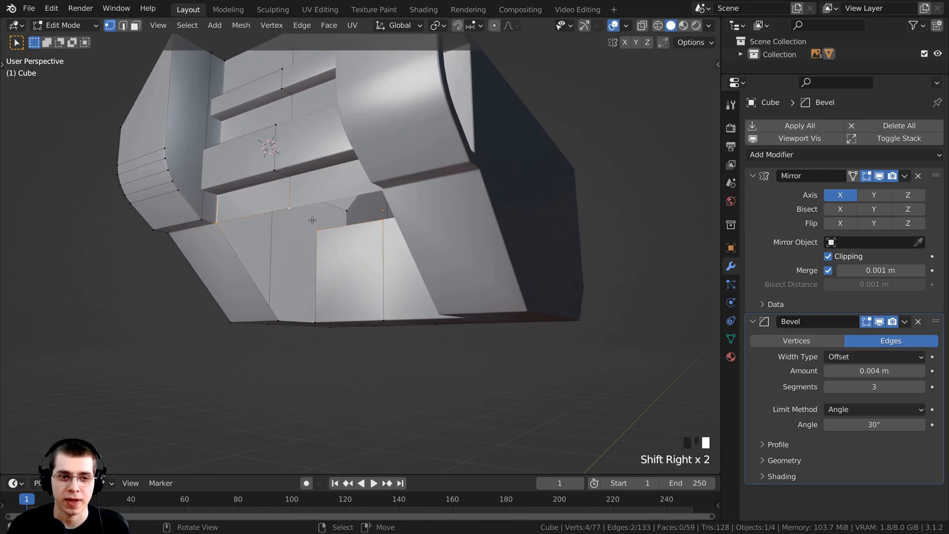
middle_drag(326, 224, 369, 247)
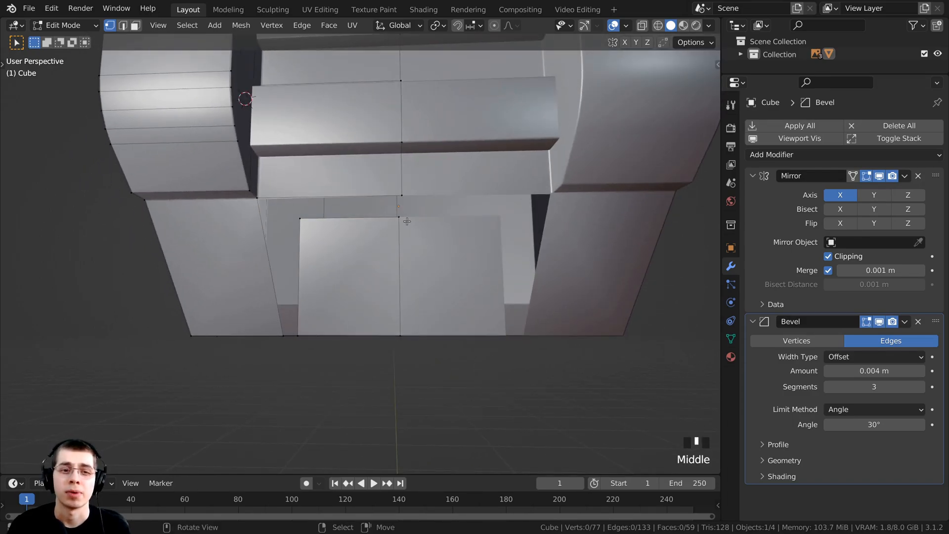
right_click(326, 221)
shift+right_click(327, 220)
shift+right_click(255, 198)
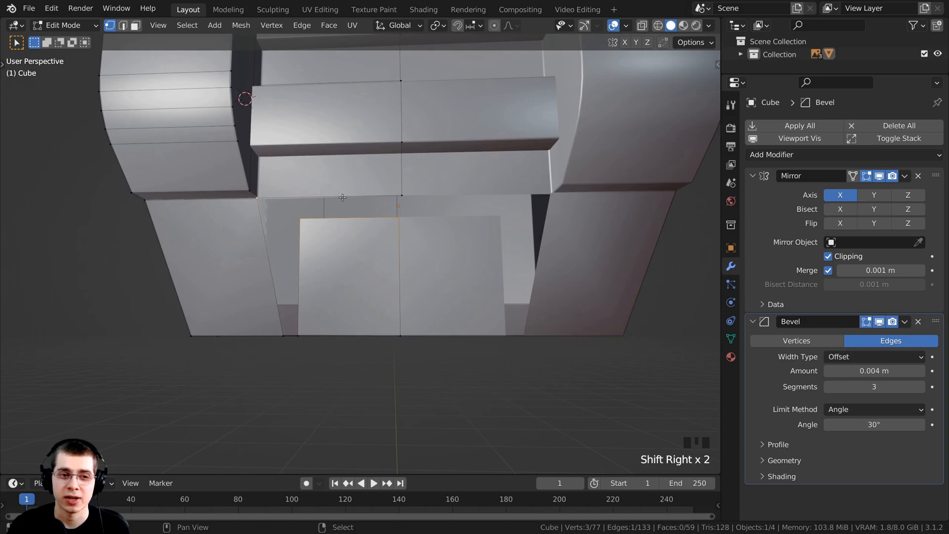
shift+right_click(400, 194)
middle_drag(399, 196, 415, 223)
right_click(417, 210)
shift+right_click(279, 199)
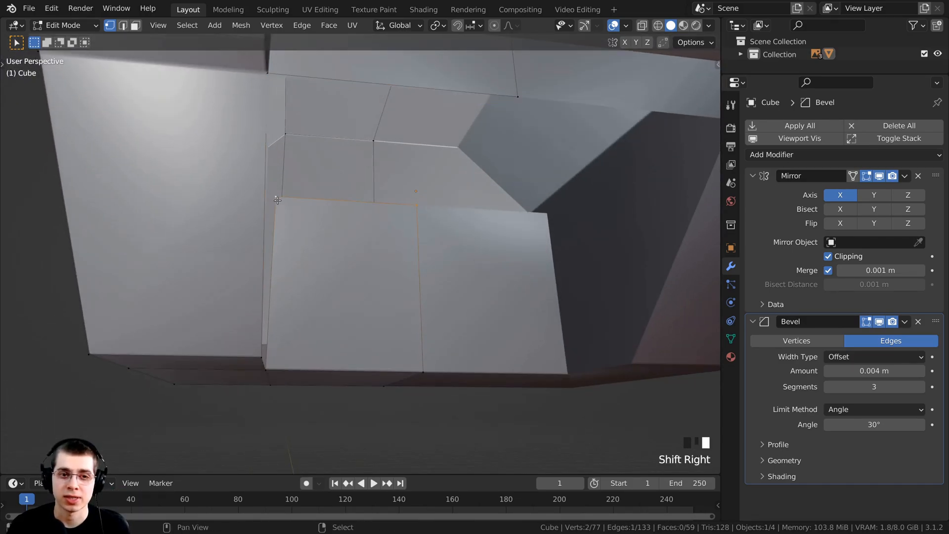
right_click(511, 93)
- Snap the 3D cursor to the middle of the opening's front edge, using the two end vertices of that edge
right_click(270, 76)
scroll(356, 201, down, 2)
scroll(392, 292, up, 2)
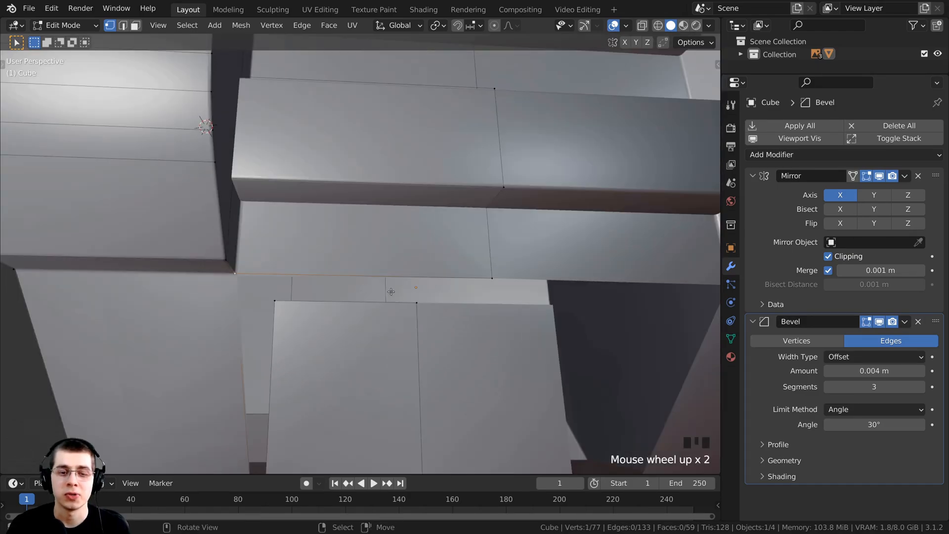
scroll(391, 292, up, 1)
middle_drag(369, 258, 226, 257)
scroll(174, 227, down, 1)
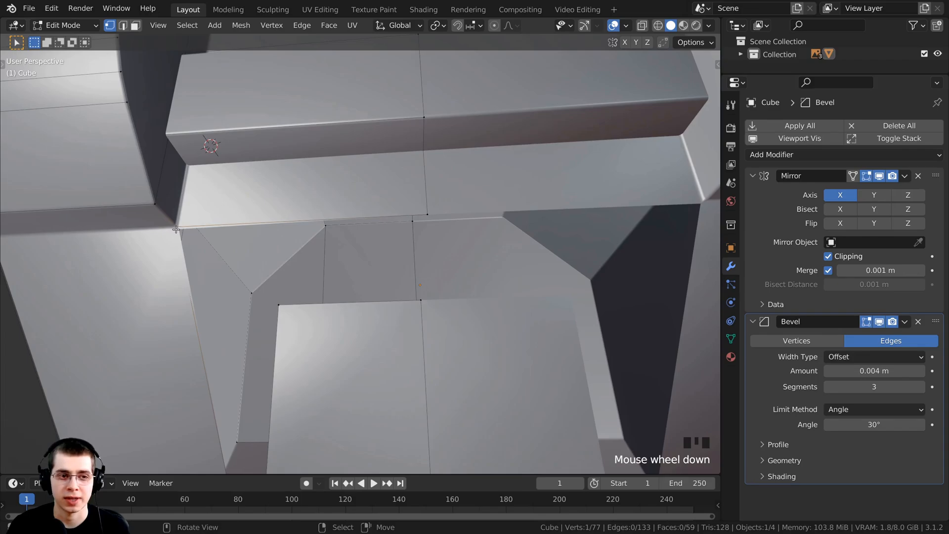
shift+middle_drag(176, 229, 238, 288)
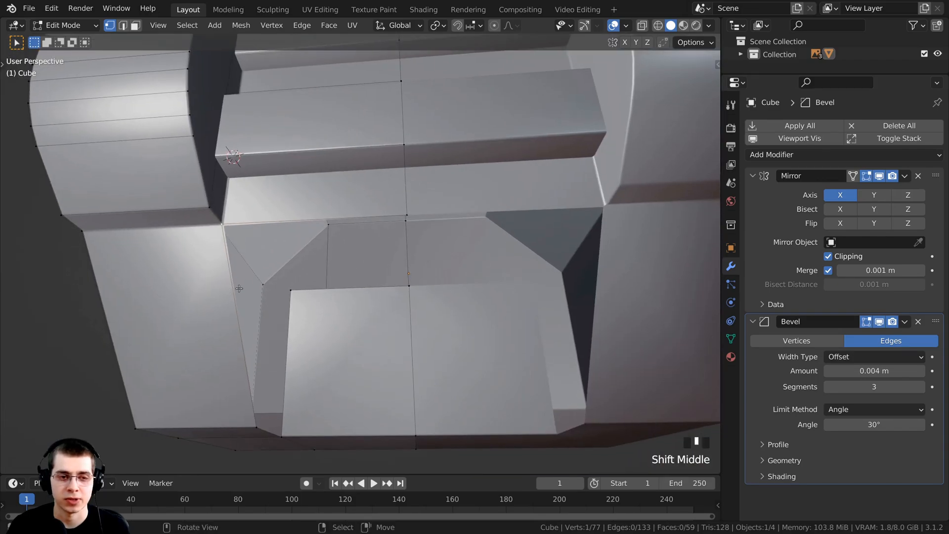
shift+right_click(407, 211)
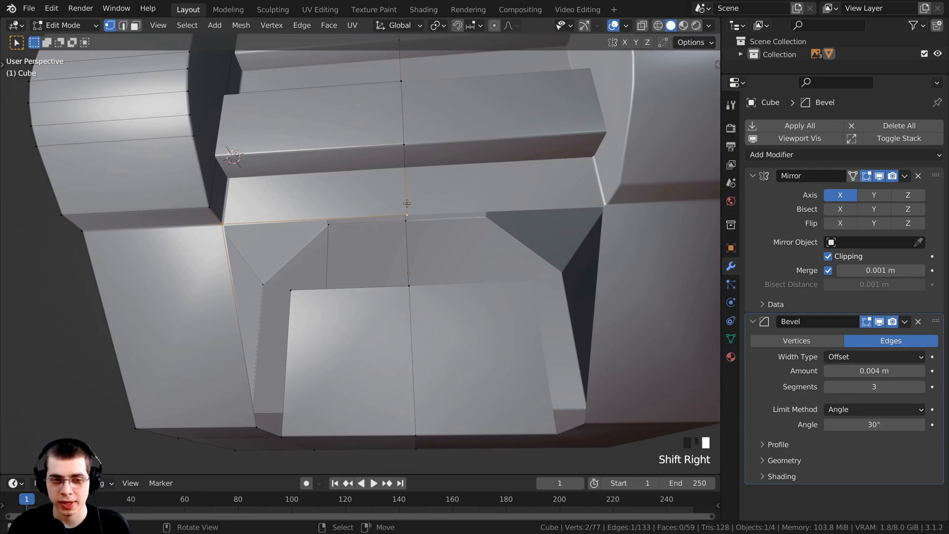
key(shift+s)
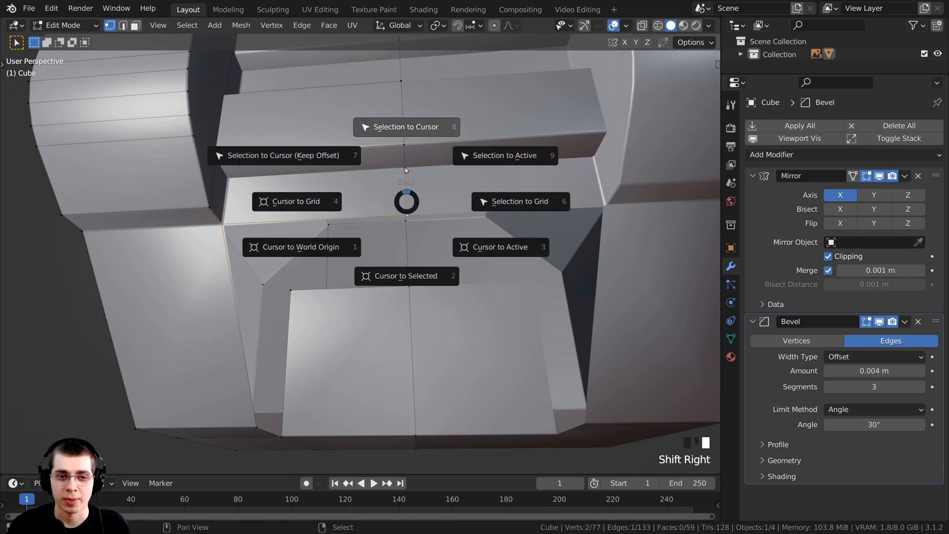
click(402, 276)
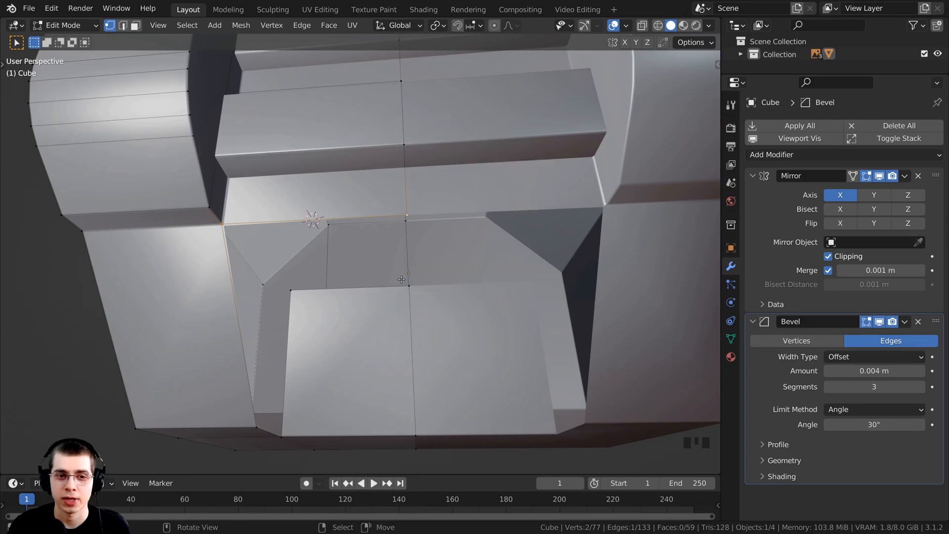
- Select the inner wall's top edge and show the body in wireframe from the right side
shift+middle_drag(344, 275, 341, 204)
scroll(327, 247, up, 2)
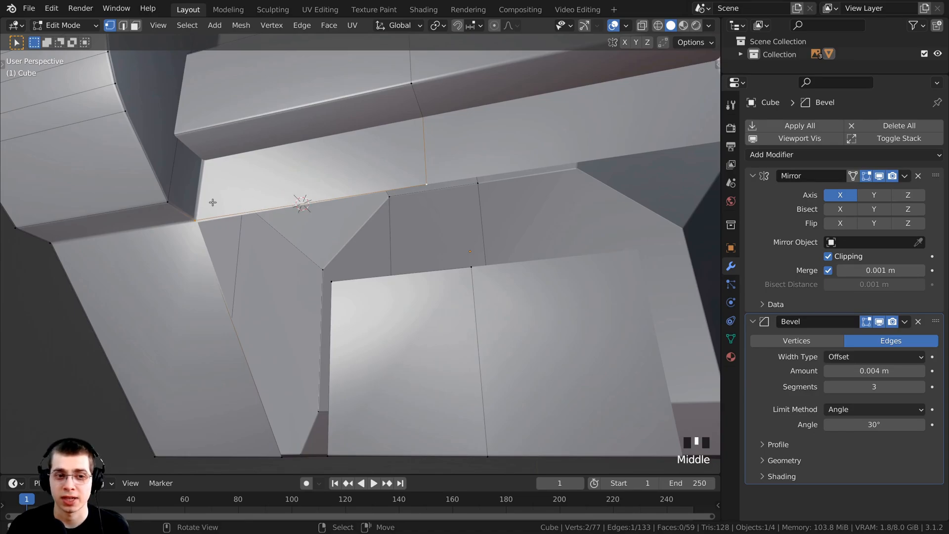
scroll(326, 283, down, 1)
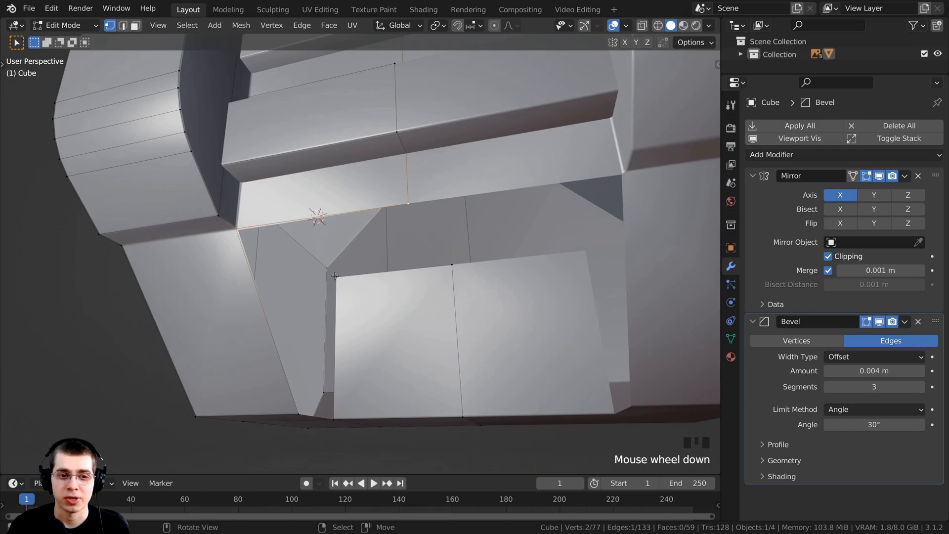
right_click(335, 276)
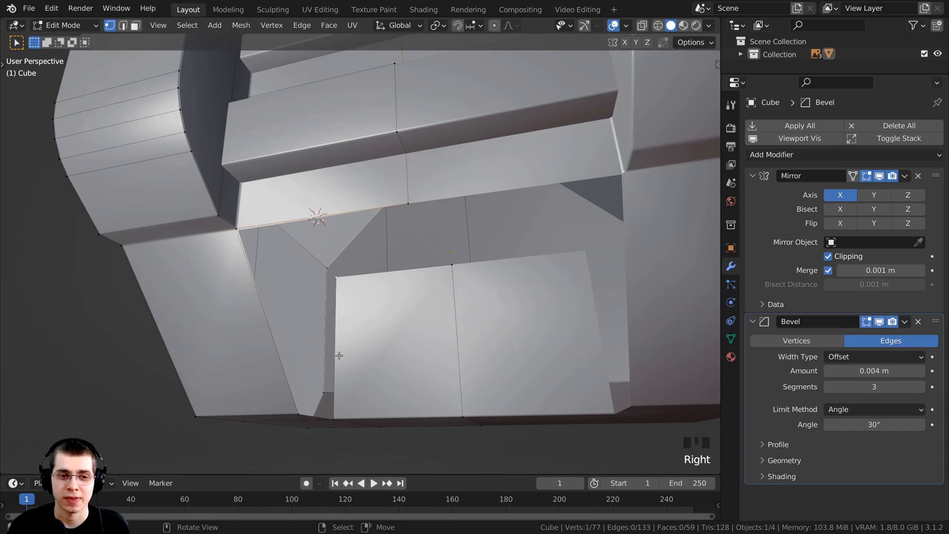
shift+right_click(452, 265)
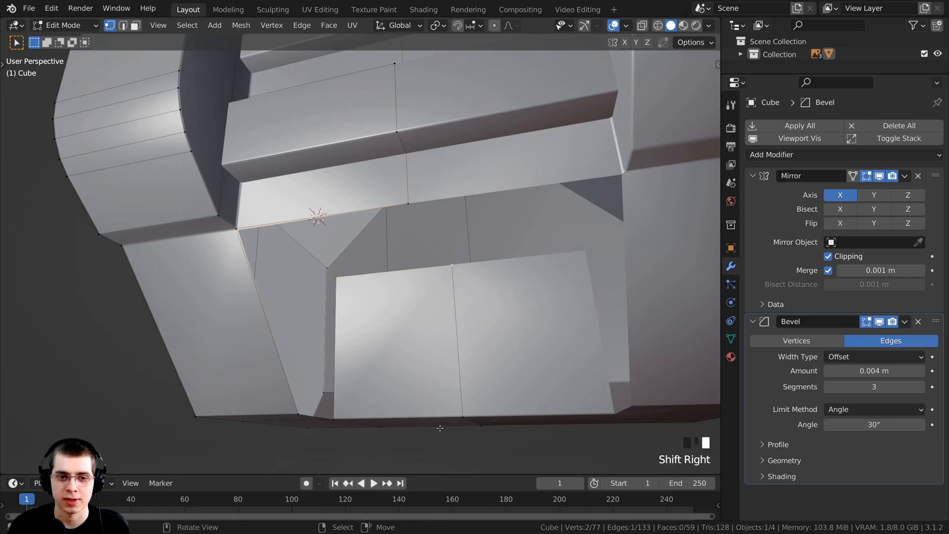
middle_drag(452, 264, 239, 217)
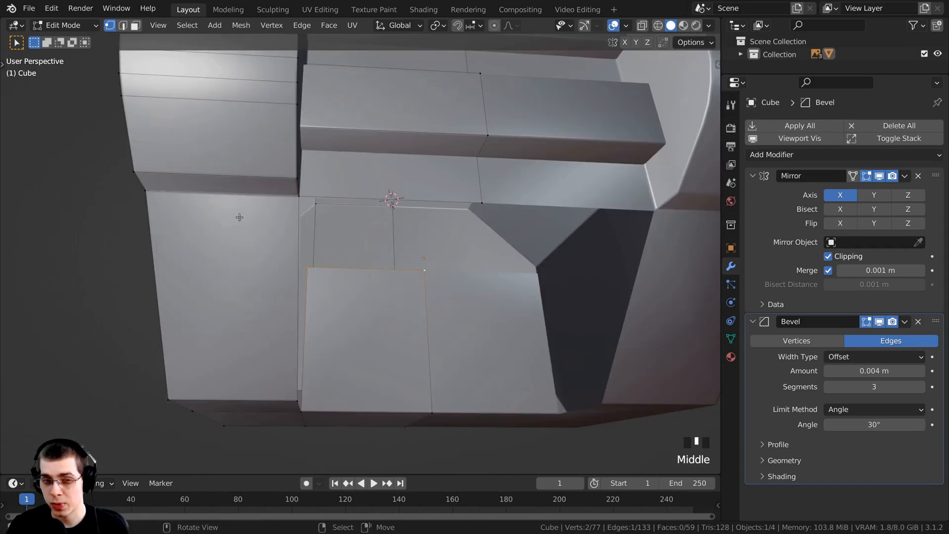
key(KP_3)
key(z)
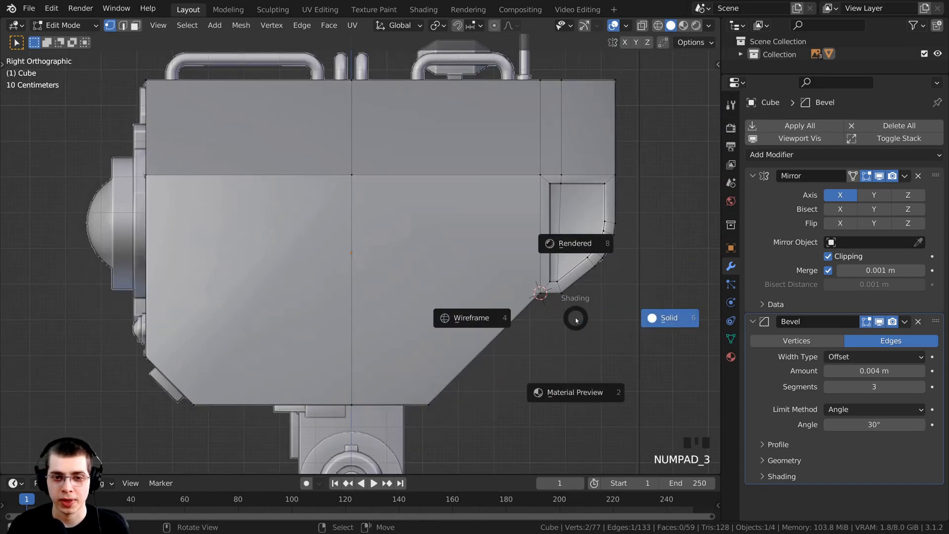
click(438, 319)
shift+middle_drag(326, 253, 284, 237)
scroll(281, 236, up, 2)
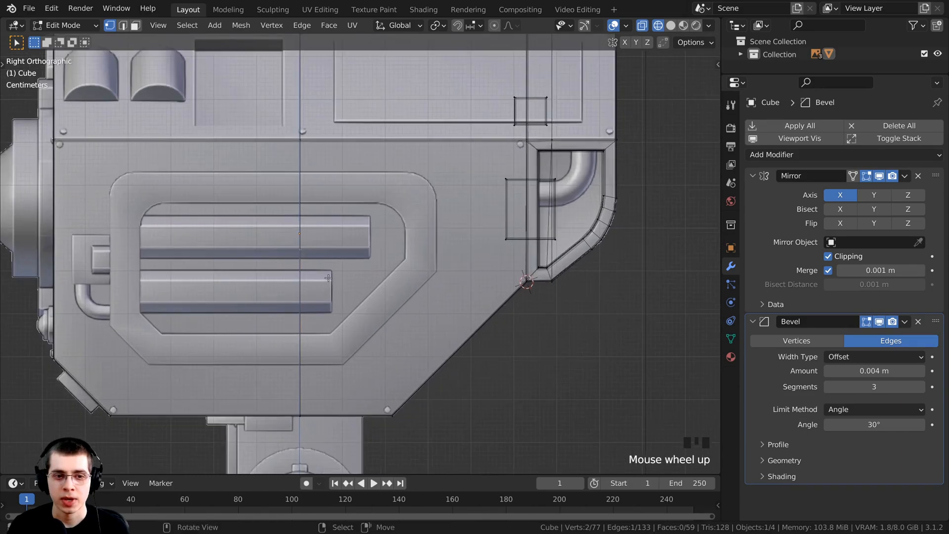
key(g)
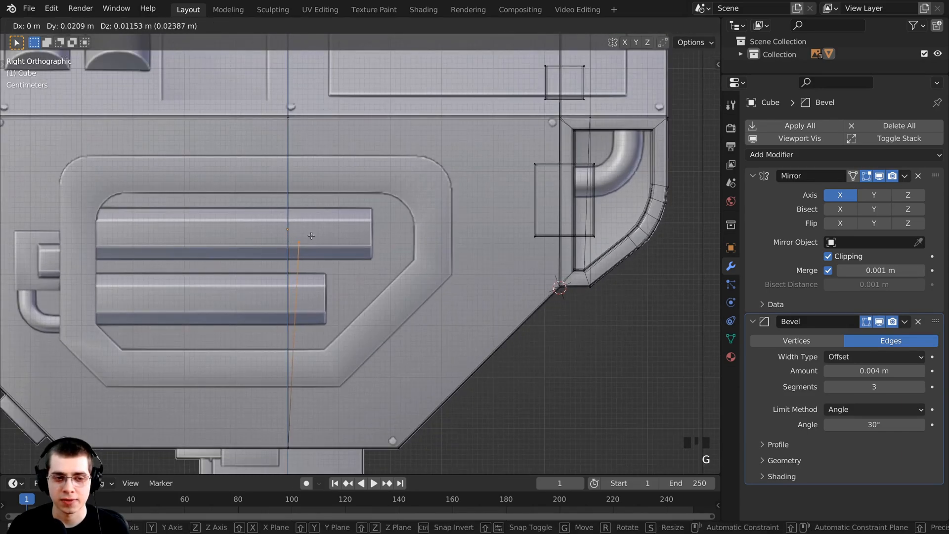
right_click(296, 249)
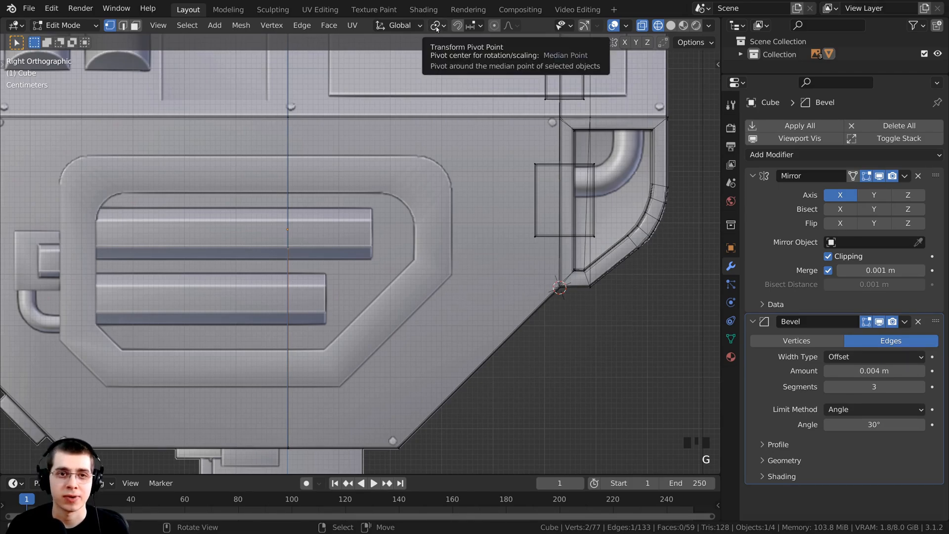
- Set the transform pivot point to 3D Cursor and scale the inner wall's top edge to 0 along Z
click(437, 28)
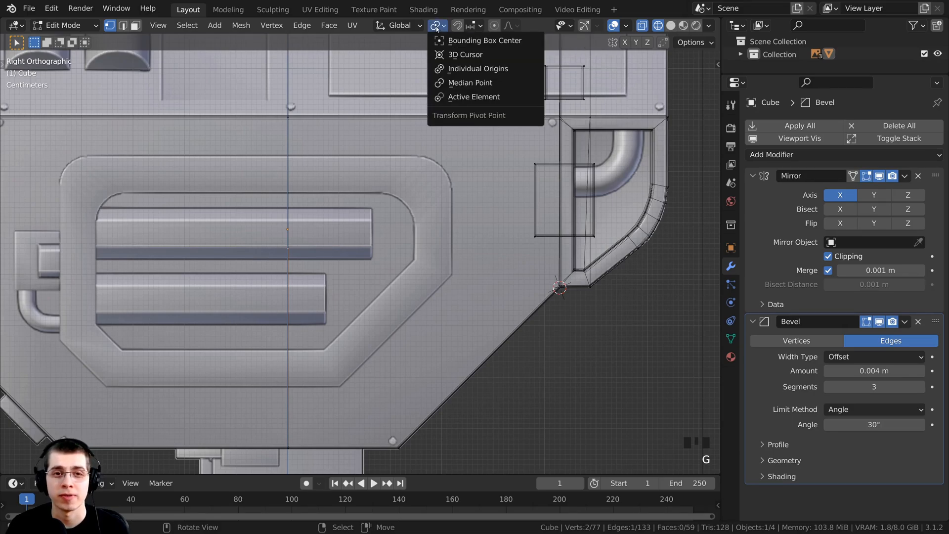
click(456, 54)
middle_drag(376, 207, 325, 222)
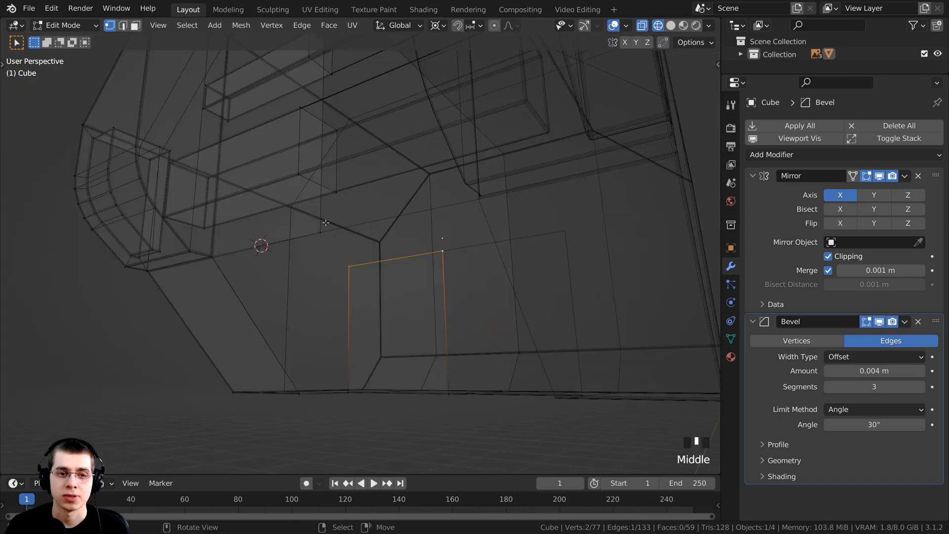
key(s)
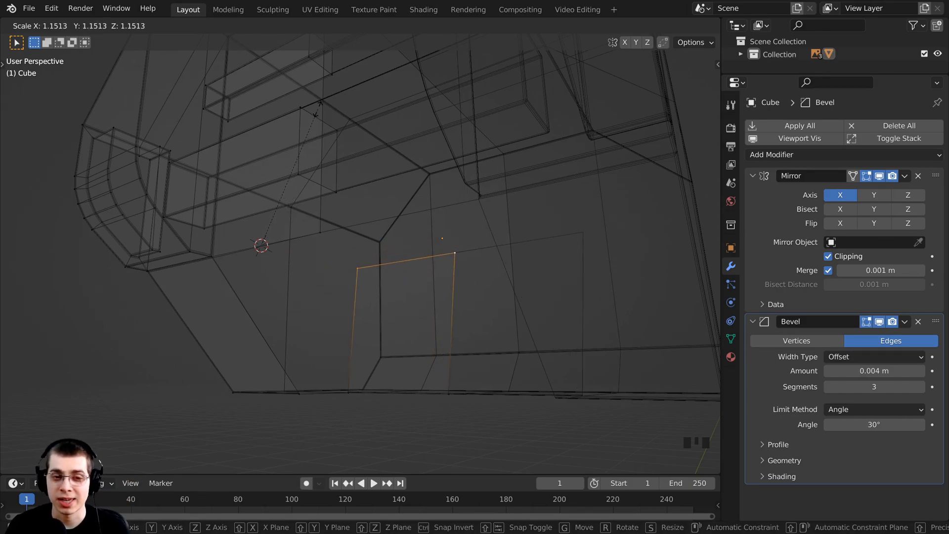
key(z)
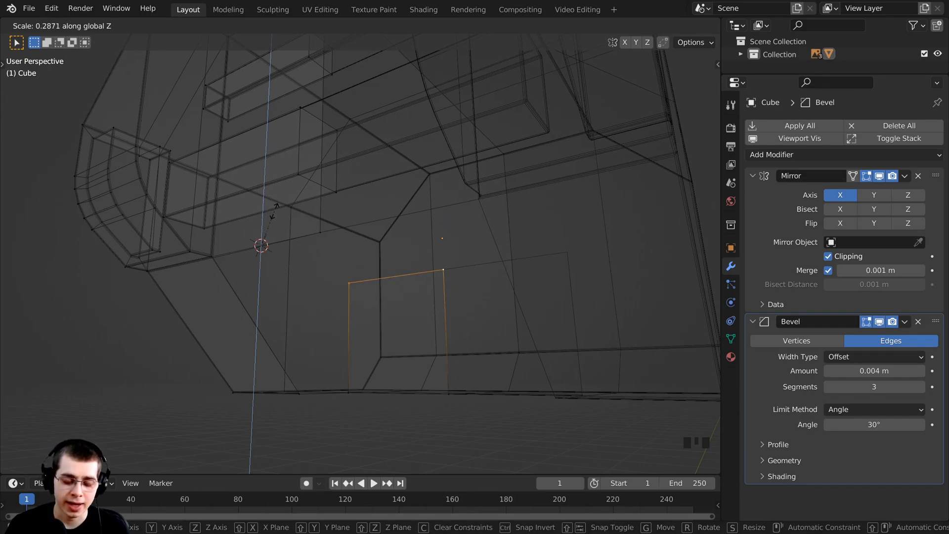
text(0)
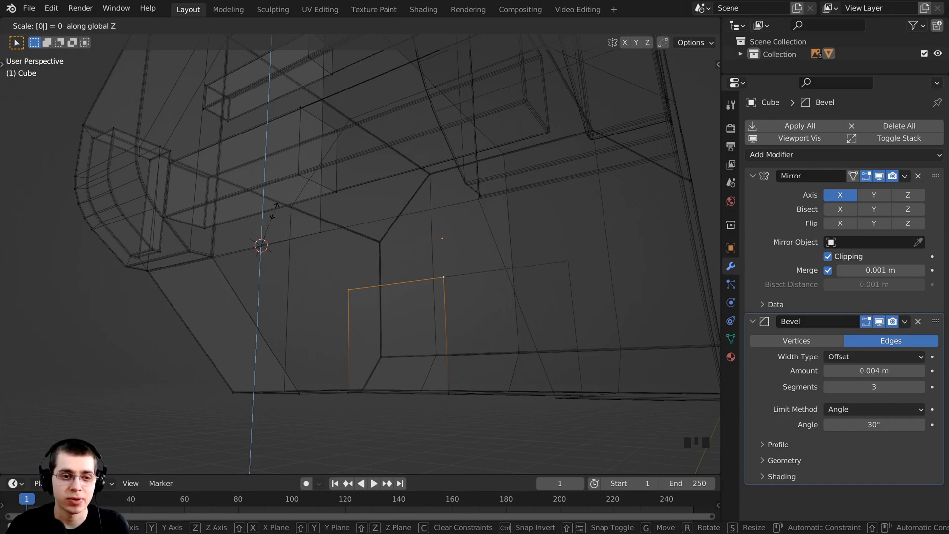
key(Return)
- Check the height of the inner wall's top edge in the right side view and restore solid shading in perspective
middle_drag(276, 210, 415, 254)
key(KP_3)
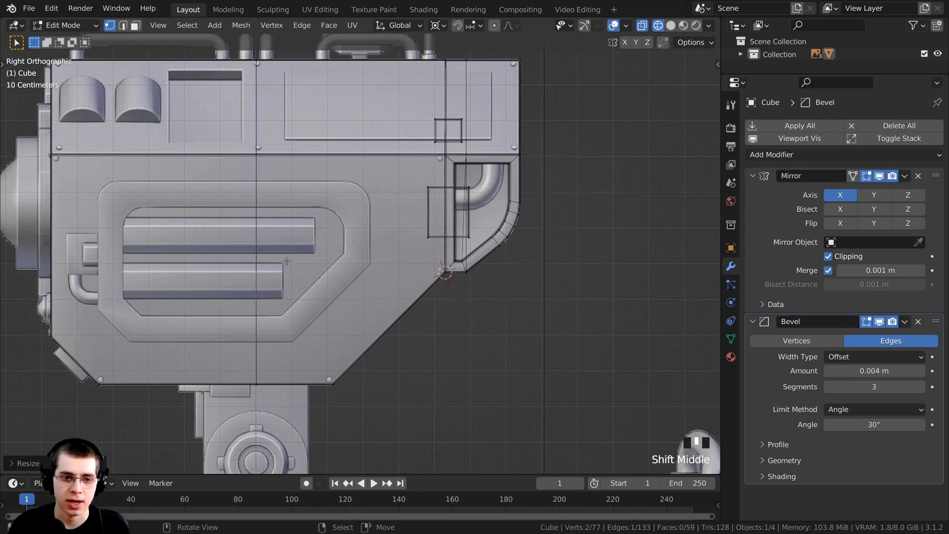
scroll(186, 271, up, 3)
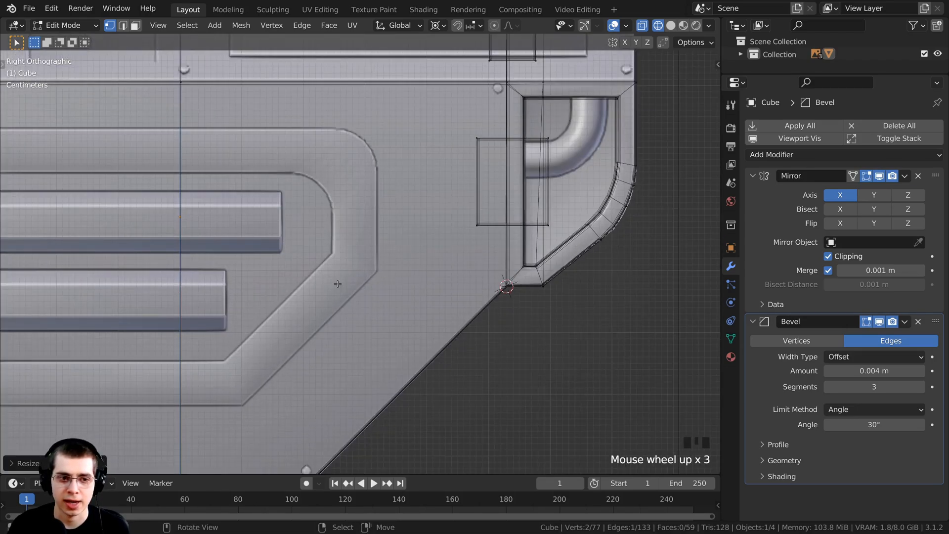
scroll(489, 275, down, 4)
middle_drag(489, 275, 260, 243)
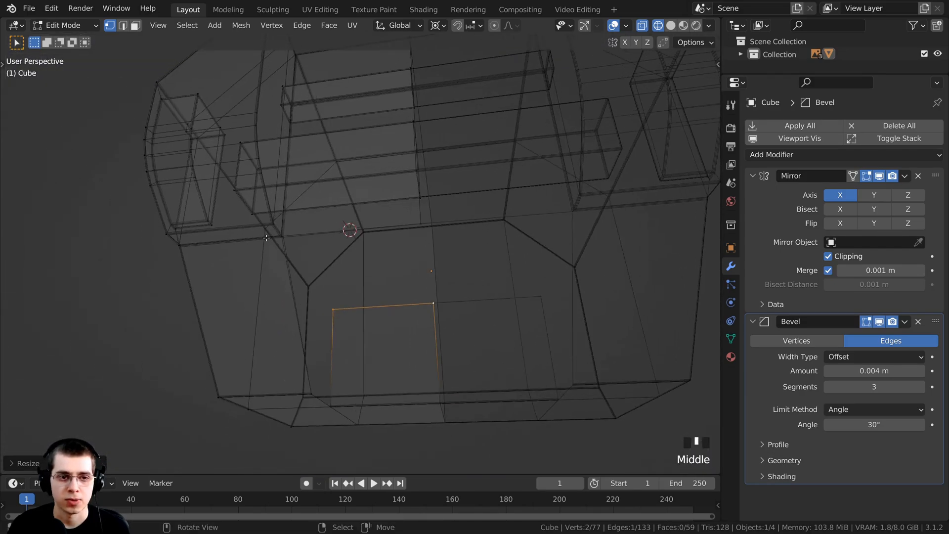
scroll(260, 243, up, 1)
key(z)
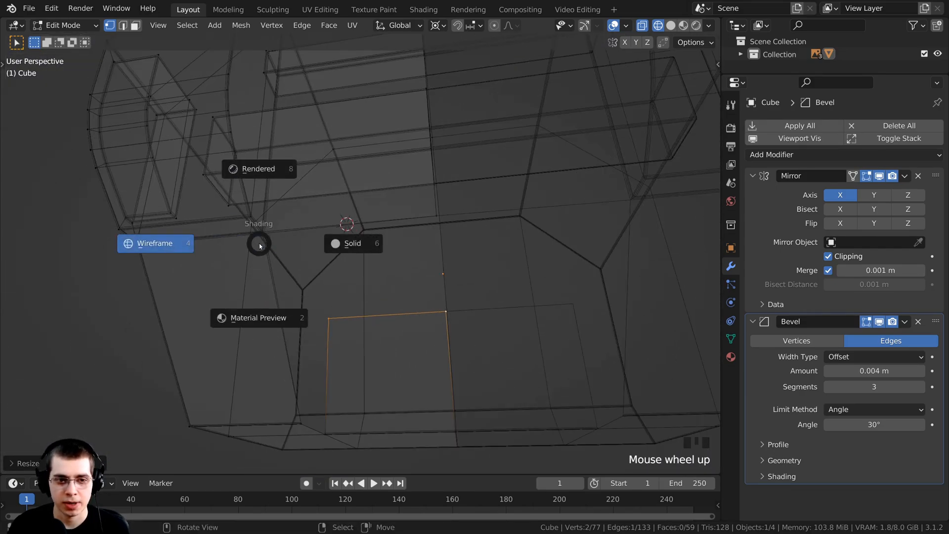
click(361, 246)
- Fill a face between the opening's front edge below the bars and the inner wall's top edge
click(438, 212)
middle_drag(437, 212, 264, 258)
shift+right_click(244, 246)
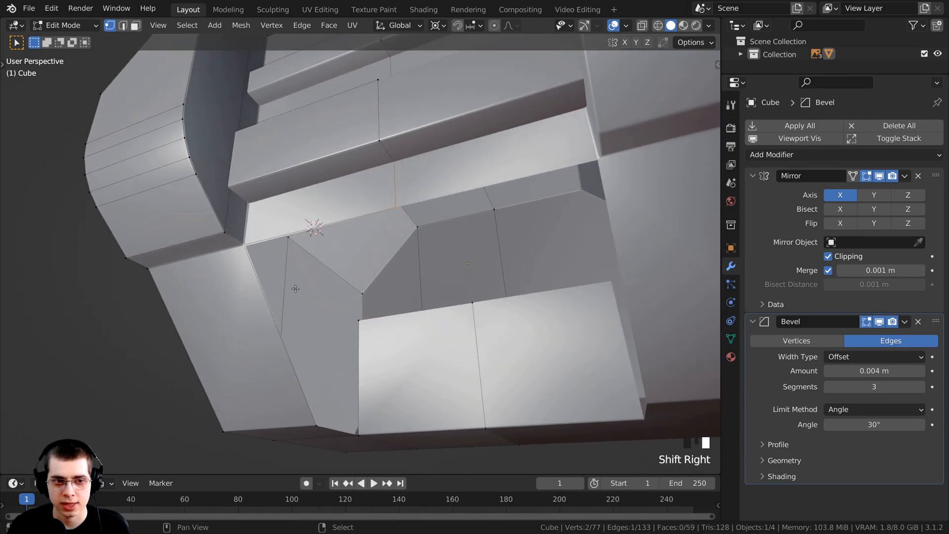
shift+right_click(361, 319)
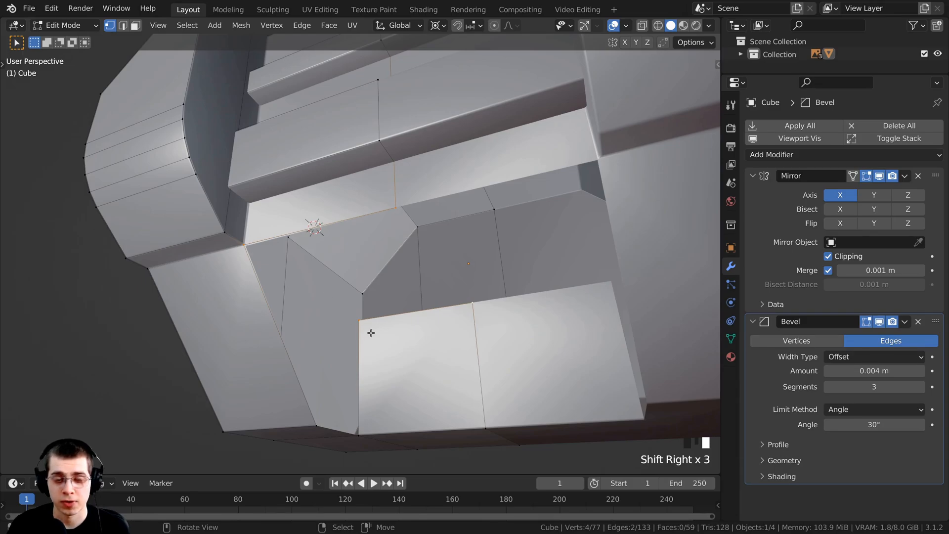
middle_drag(404, 332, 409, 338)
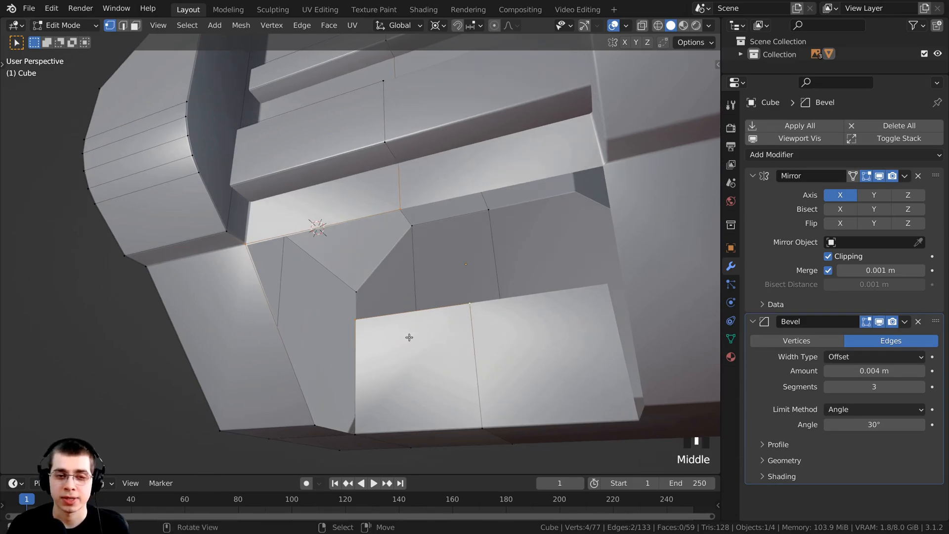
key(f)
- Fill the side wall of the cut-out with a face through its four corner vertices
shift+middle_drag(324, 364, 283, 287)
right_click(249, 229)
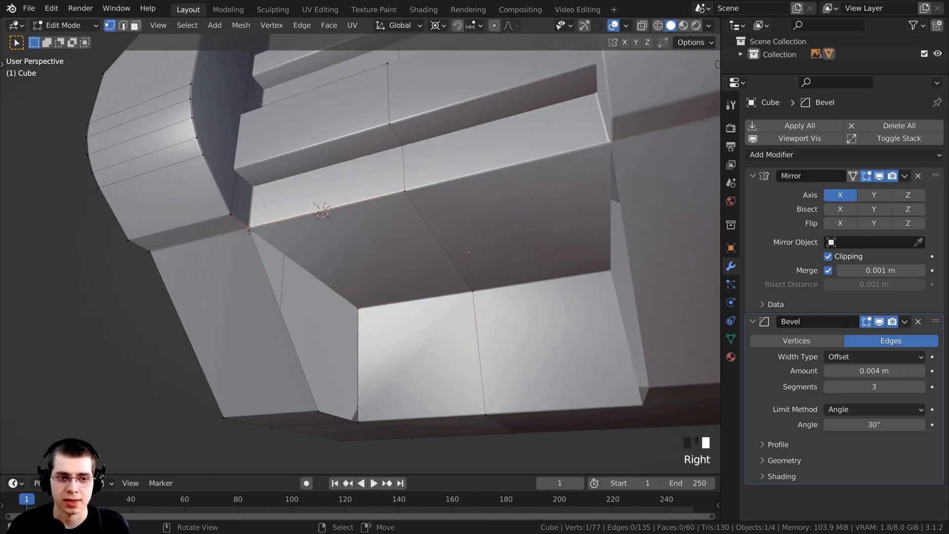
shift+right_click(322, 411)
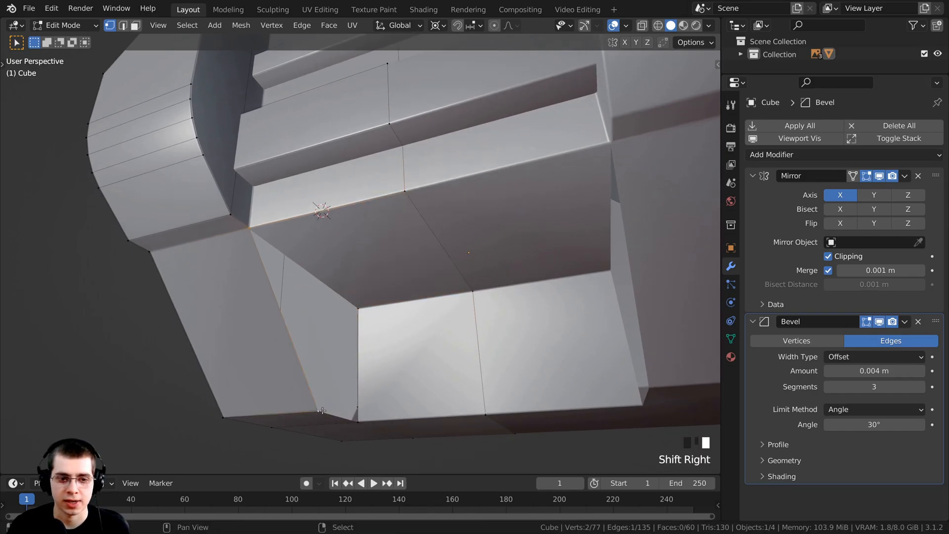
shift+right_click(359, 422)
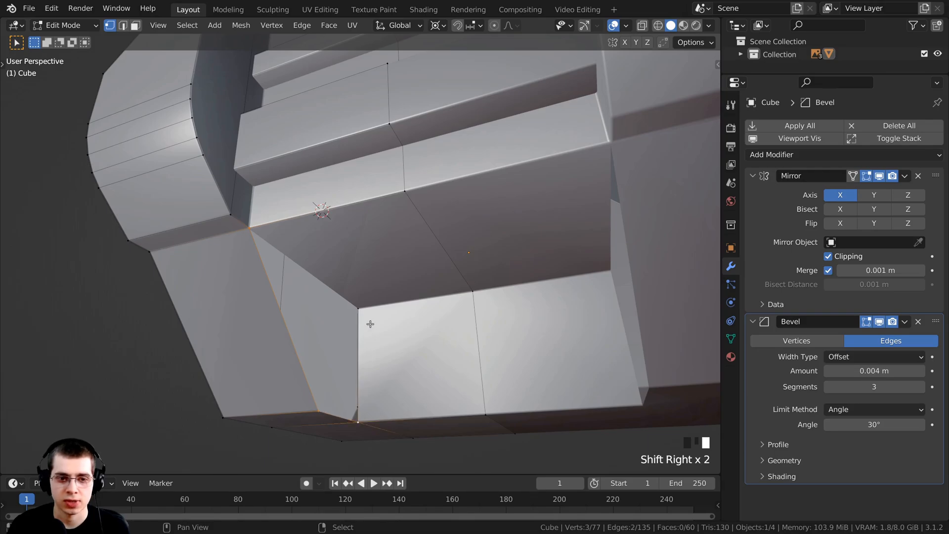
shift+right_click(361, 310)
middle_drag(374, 320, 430, 445)
key(f)
scroll(366, 377, down, 4)
scroll(430, 445, up, 2)
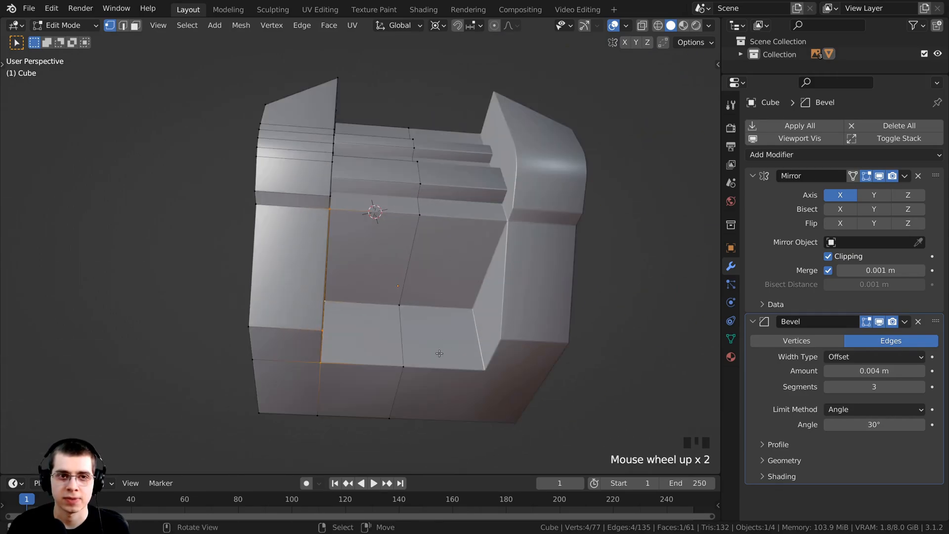
- Set the transform pivot point to Median Point and save the file from Object Mode
click(440, 29)
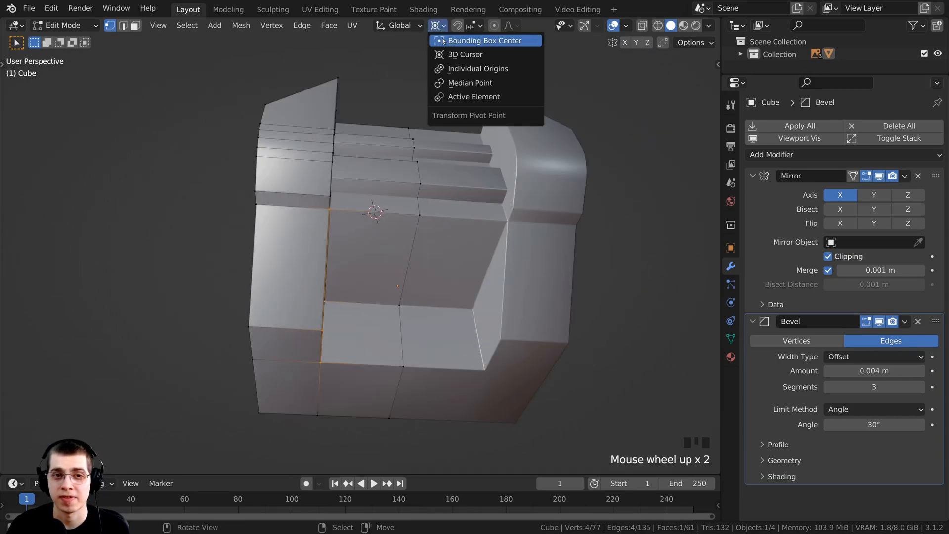
click(455, 83)
middle_drag(346, 297, 304, 223)
key(Tab)
scroll(303, 223, up, 2)
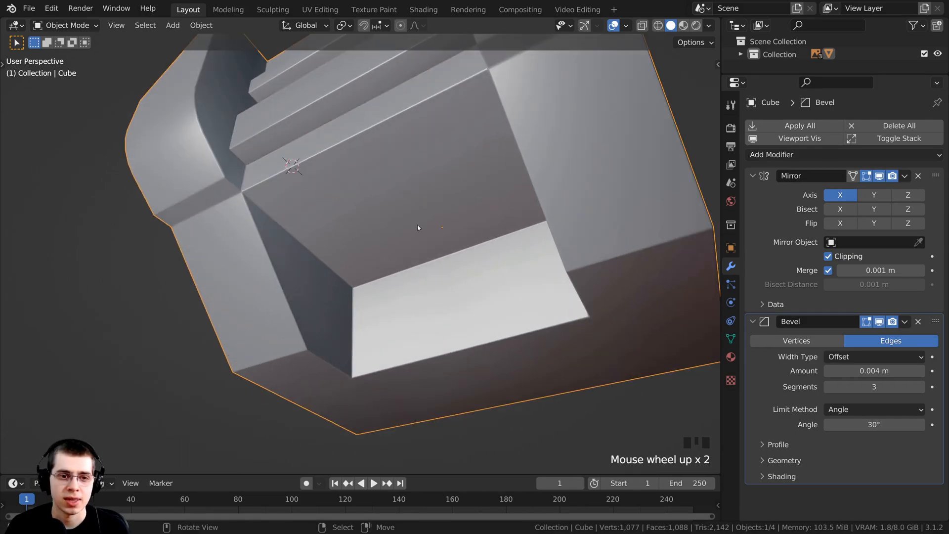
scroll(338, 336, down, 4)
middle_drag(338, 336, 387, 273)
key(ctrl+s)
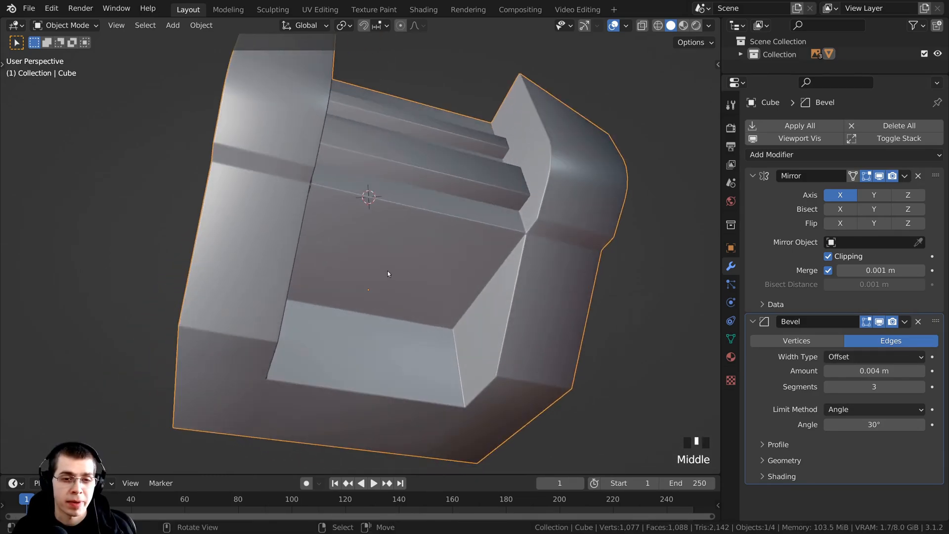
- Duplicate the cut-out's ceiling face in Edit Mode and place the copy below the original
scroll(398, 314, up, 2)
middle_drag(399, 313, 318, 310)
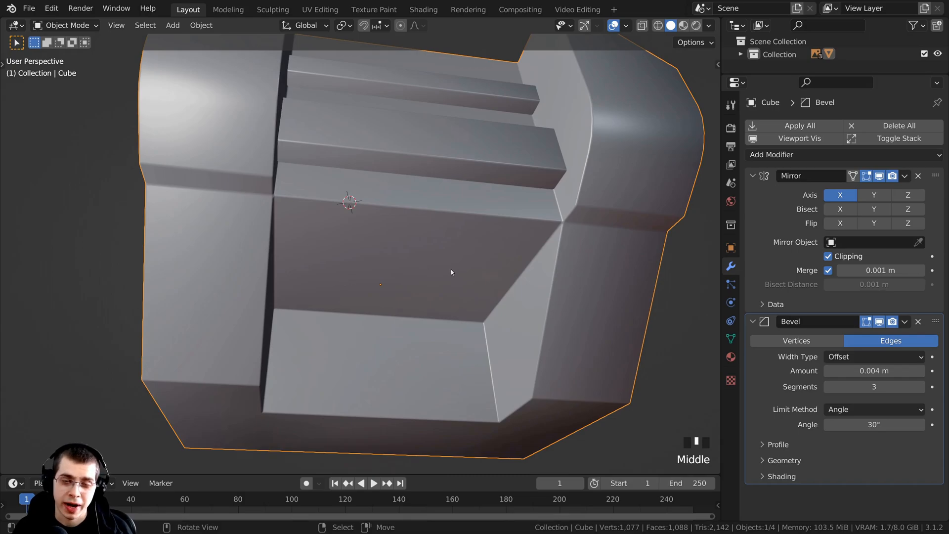
middle_drag(504, 282, 405, 318)
key(Tab)
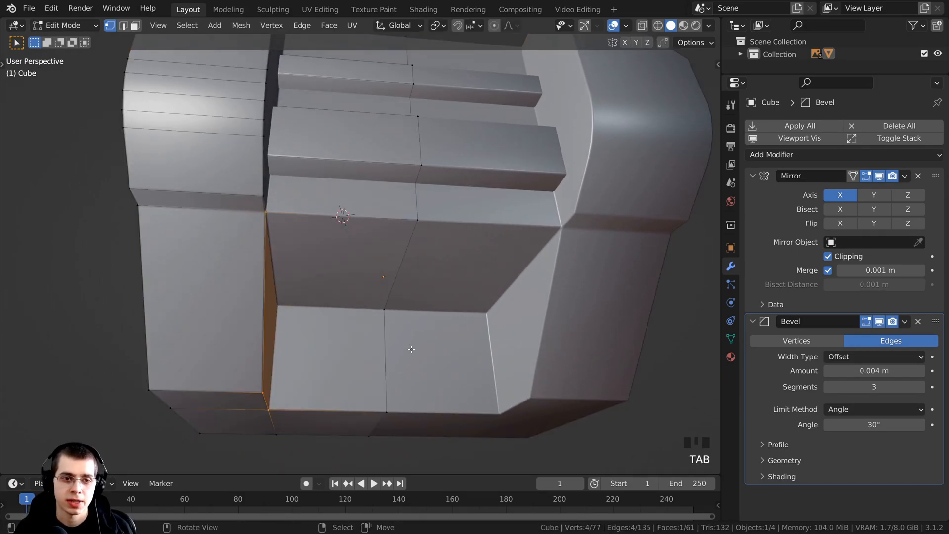
click(135, 25)
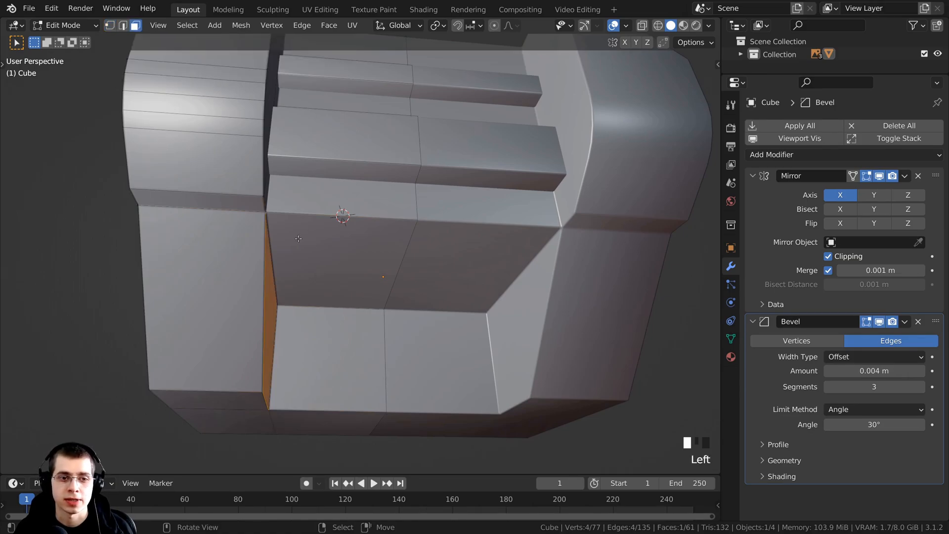
shift+middle_drag(321, 278, 330, 263)
right_click(331, 263)
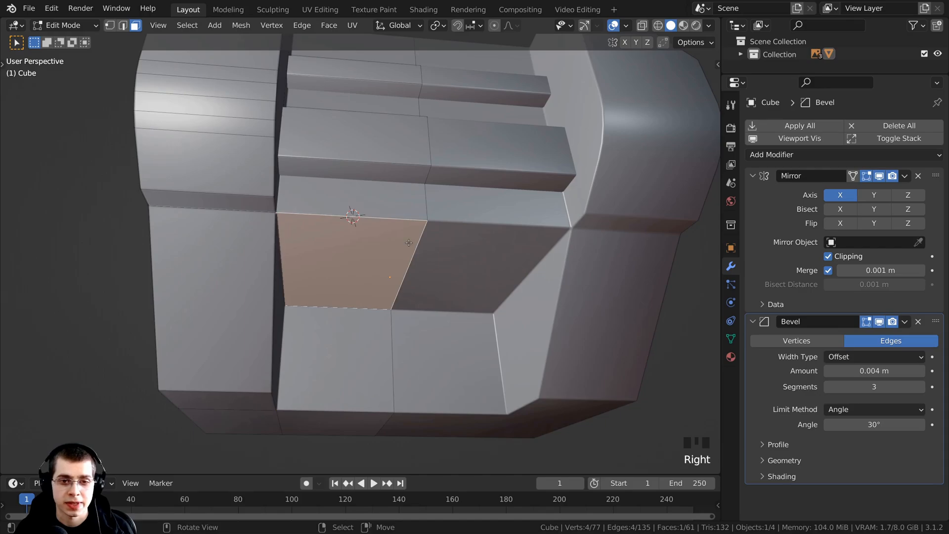
middle_drag(408, 243, 344, 263)
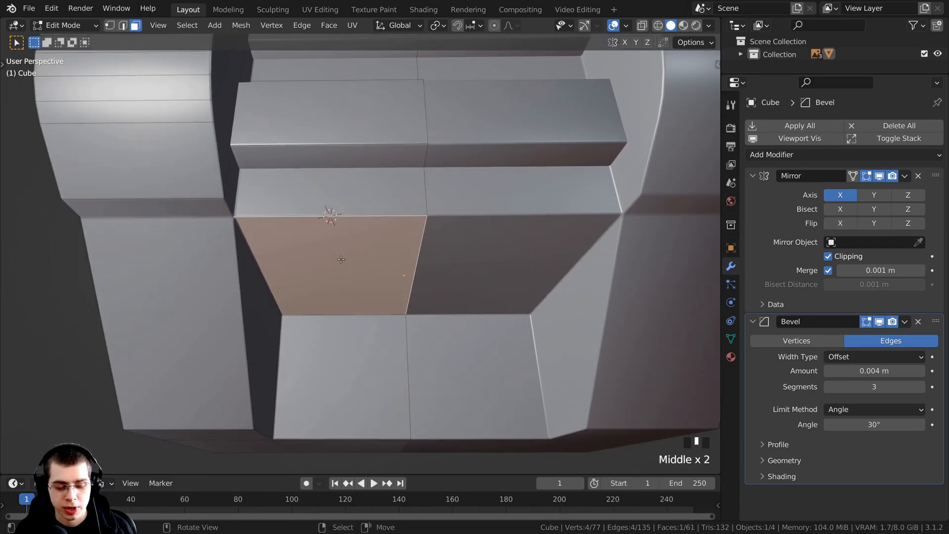
key(shift+d)
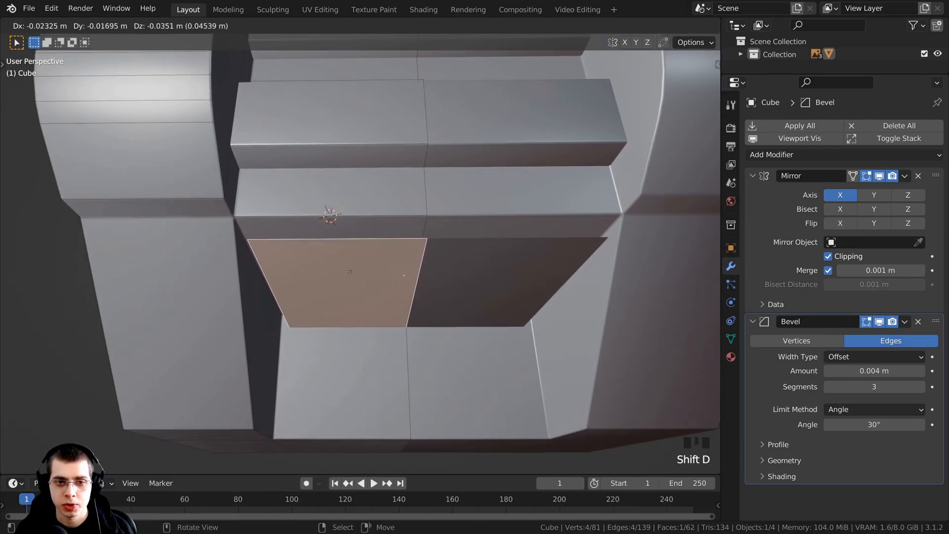
click(372, 292)
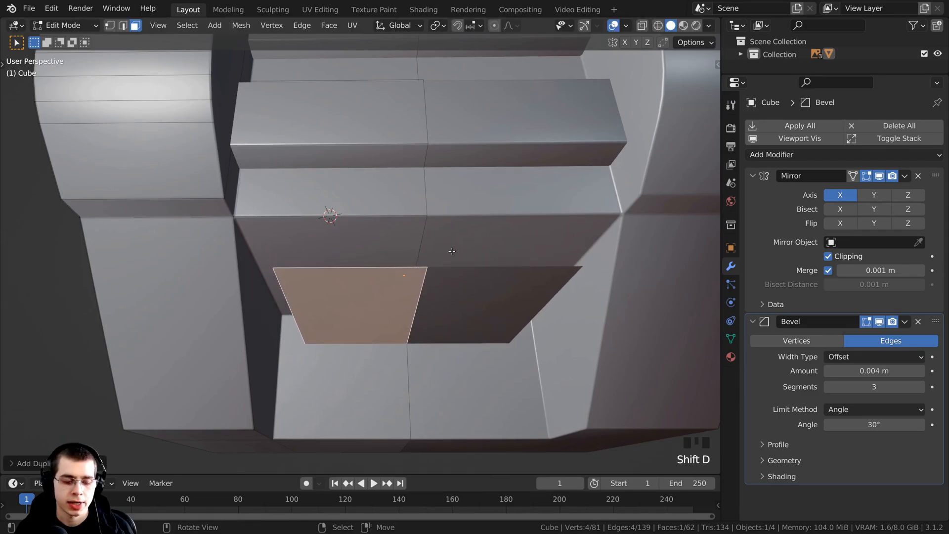
- Scale the duplicated face down uniformly and stretch it along the global Y axis
middle_drag(451, 251, 480, 203)
key(s)
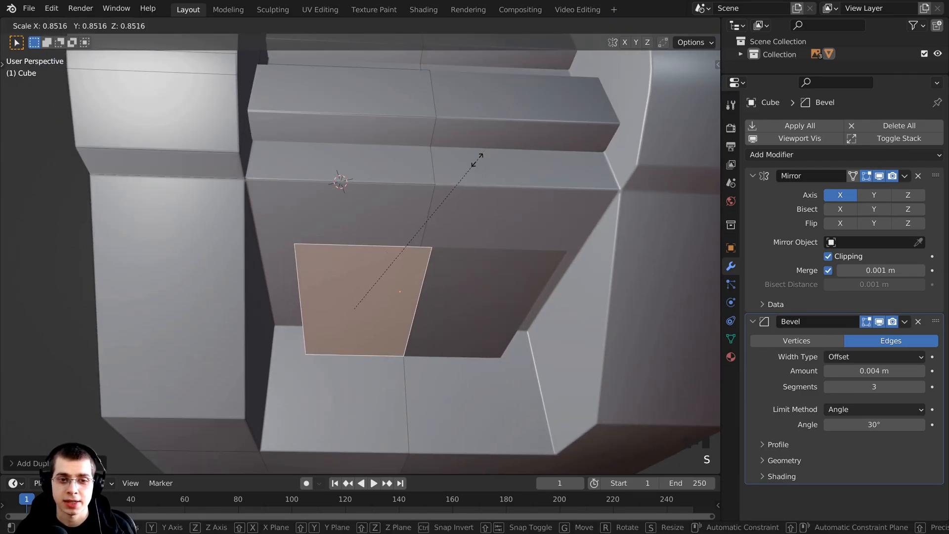
click(456, 197)
shift+middle_drag(456, 197, 300, 189)
key(s)
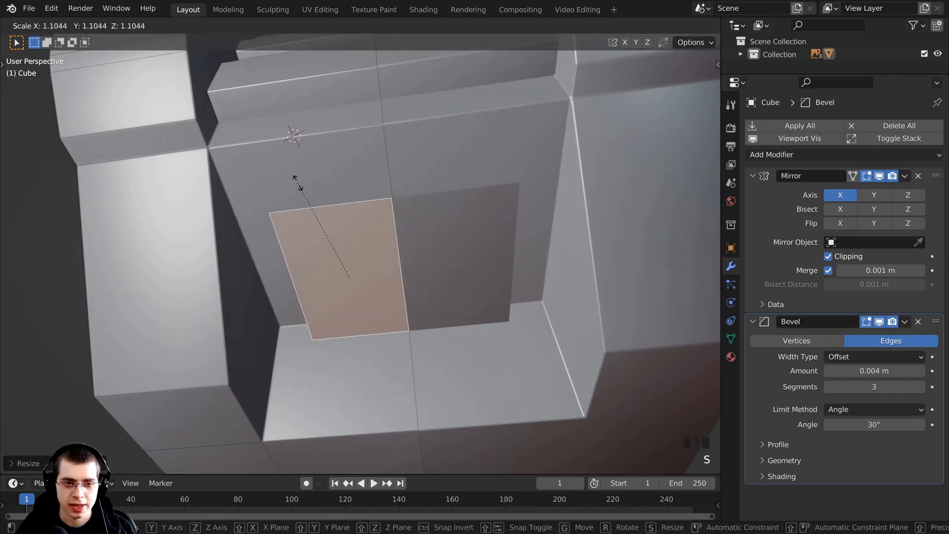
key(y)
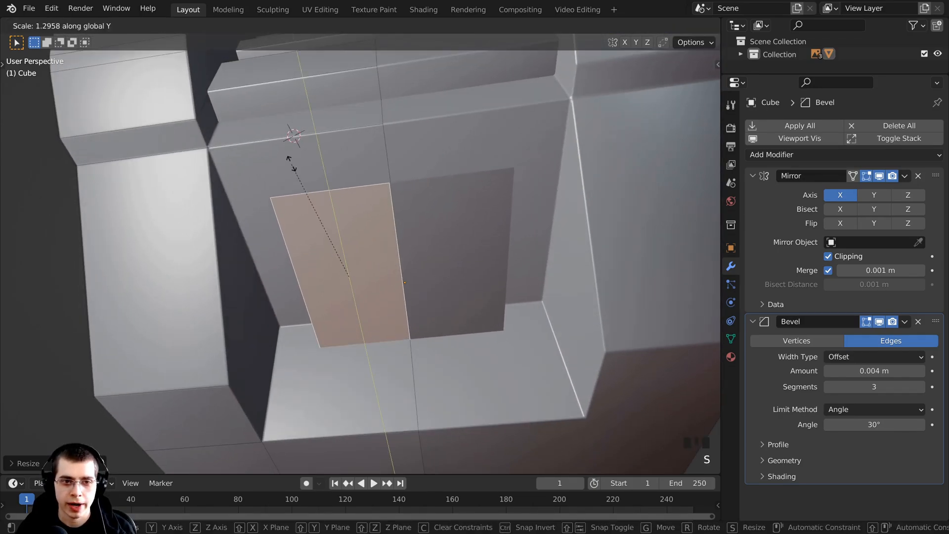
click(288, 140)
mouse_move(288, 140)
middle_down()
mouse_move(284, 159)
mouse_move(282, 136)
middle_up()
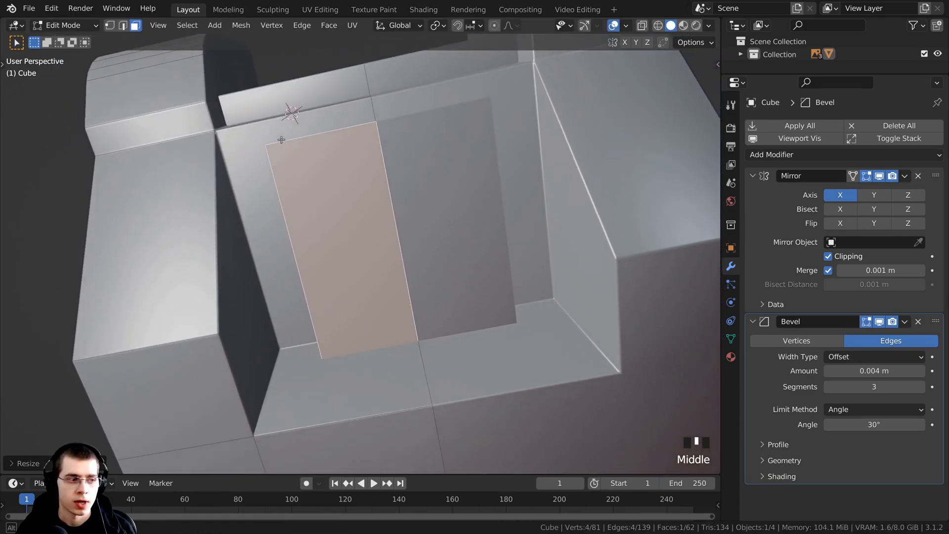
- Move the resized face to hang centrally inside the cut-out, a little below its ceiling
scroll(282, 136, down, 2)
key(g)
click(292, 173)
middle_drag(291, 173, 395, 376)
key(g)
click(441, 265)
key(g)
click(420, 331)
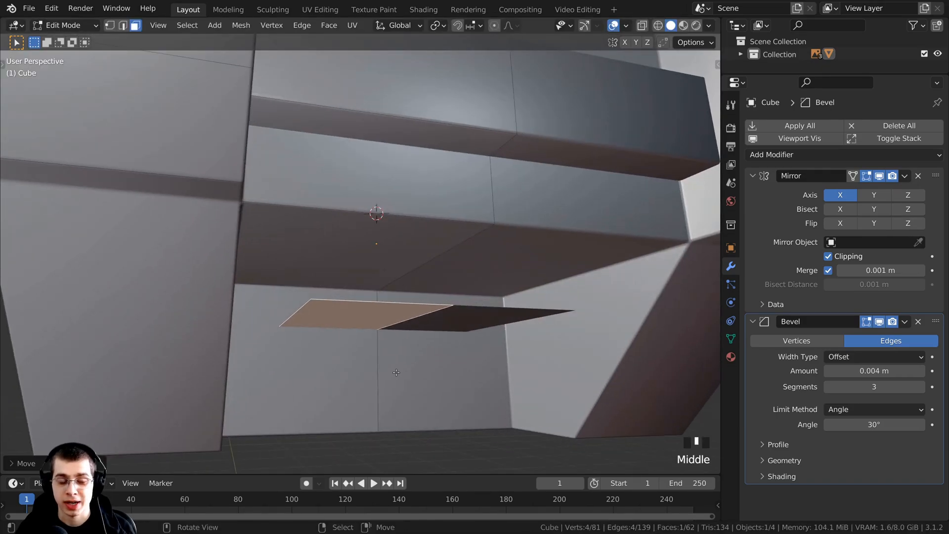
- Extrude the hanging face upward toward the cut-out's ceiling to make a solid block
key(e)
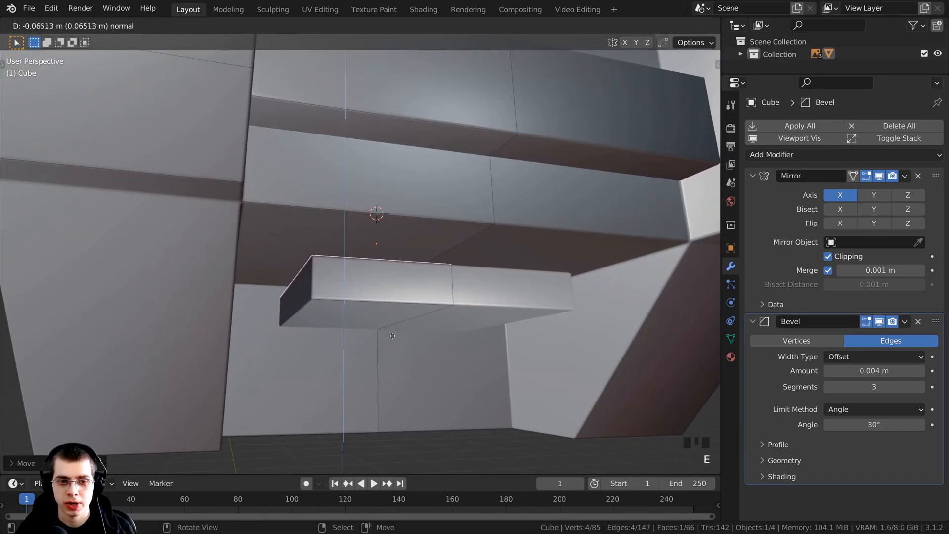
click(376, 375)
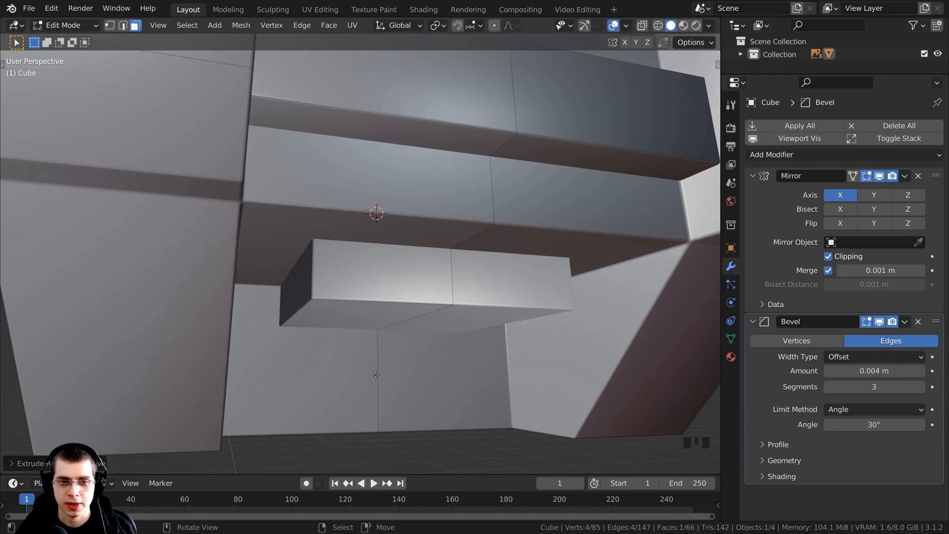
middle_drag(376, 374, 404, 295)
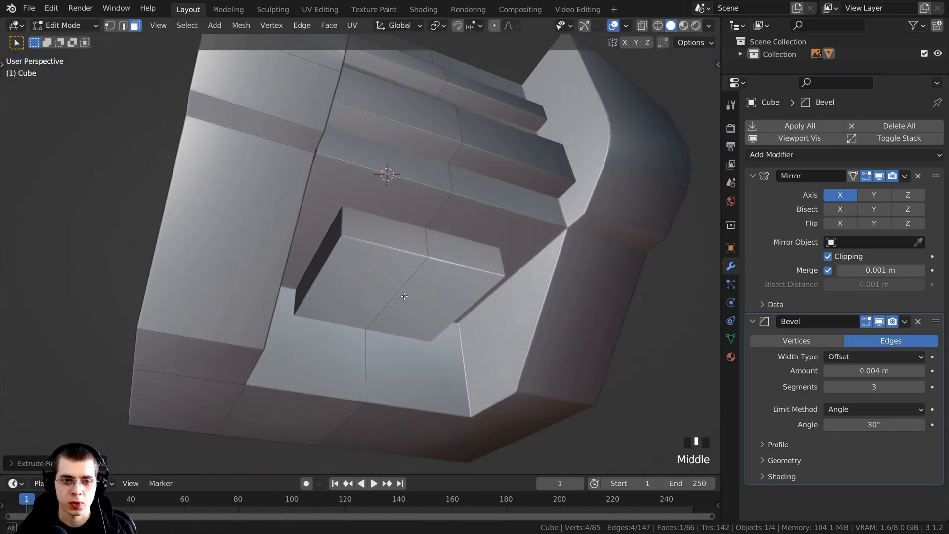
scroll(376, 249, up, 1)
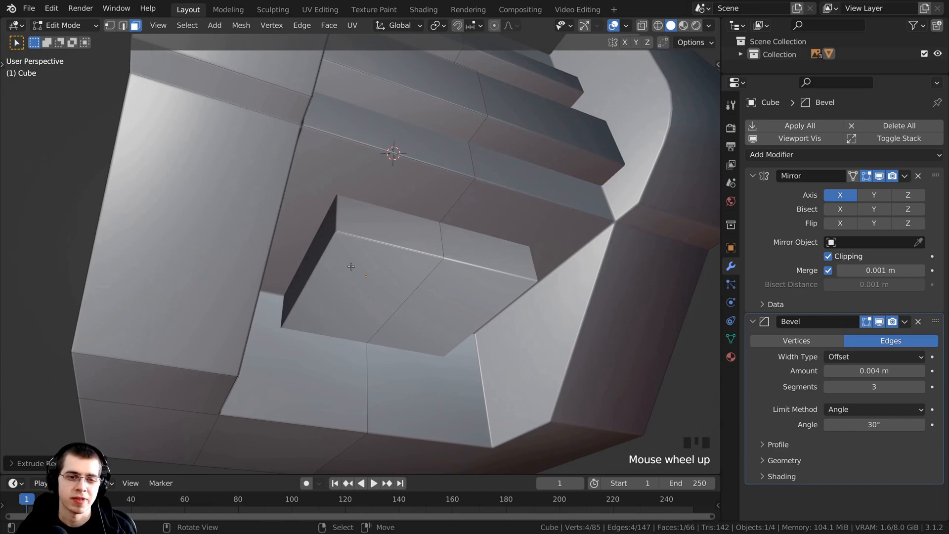
middle_drag(351, 266, 341, 285)
- Select the whole mesh and recalculate its normals to the outside
key(a)
key(a)
key(a)
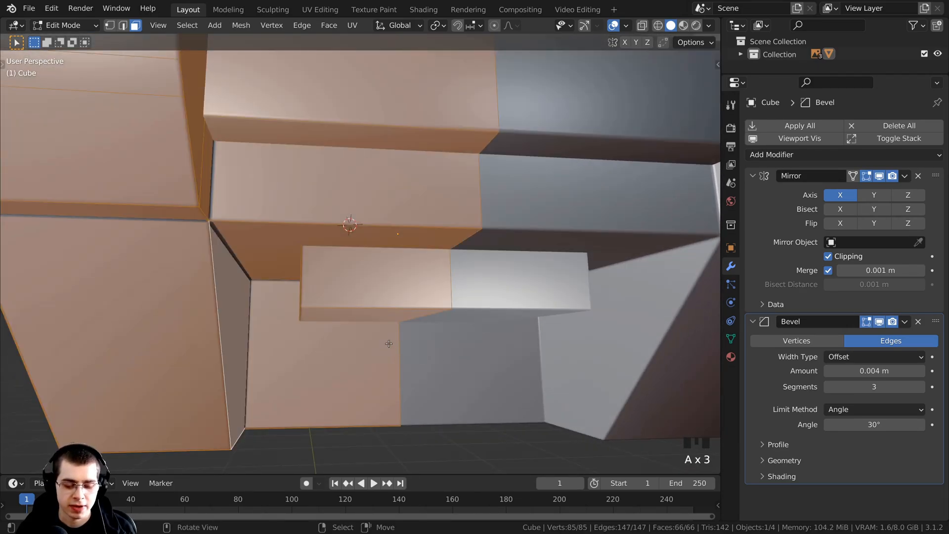
key(shift+n)
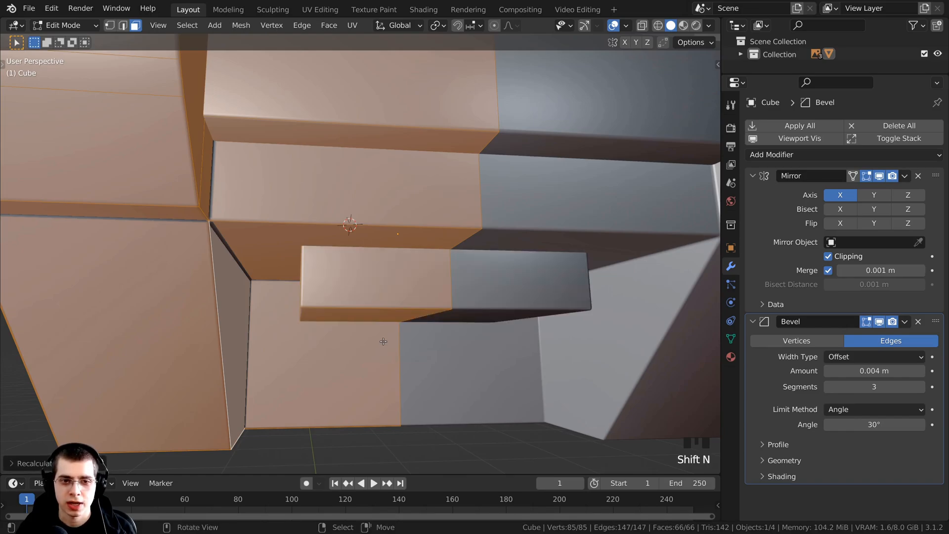
scroll(319, 350, down, 2)
middle_drag(319, 350, 353, 296)
shift+middle_drag(345, 272, 294, 208)
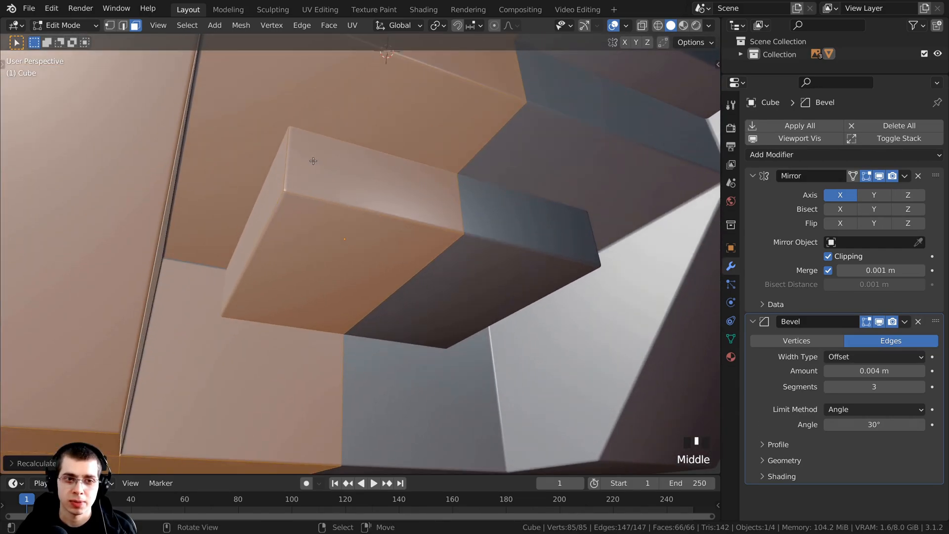
- Bevel the block's lower front edge with 6 segments and a width of about 0.066 m
click(123, 26)
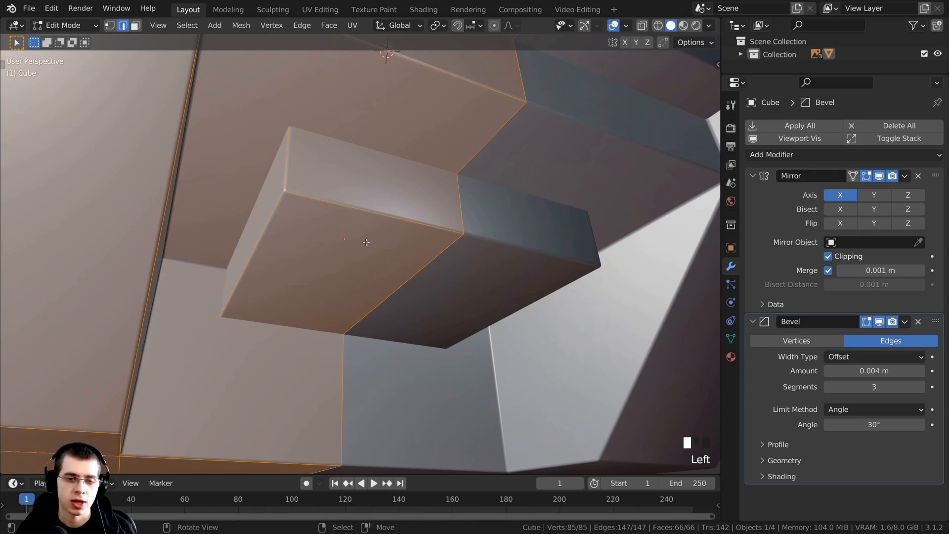
click(371, 208)
scroll(376, 218, up, 2)
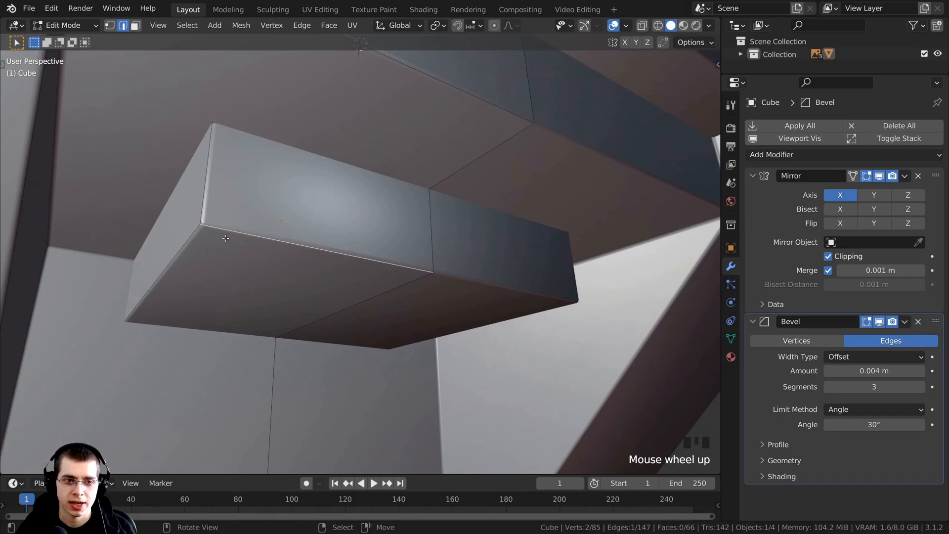
shift+middle_drag(270, 232, 528, 245)
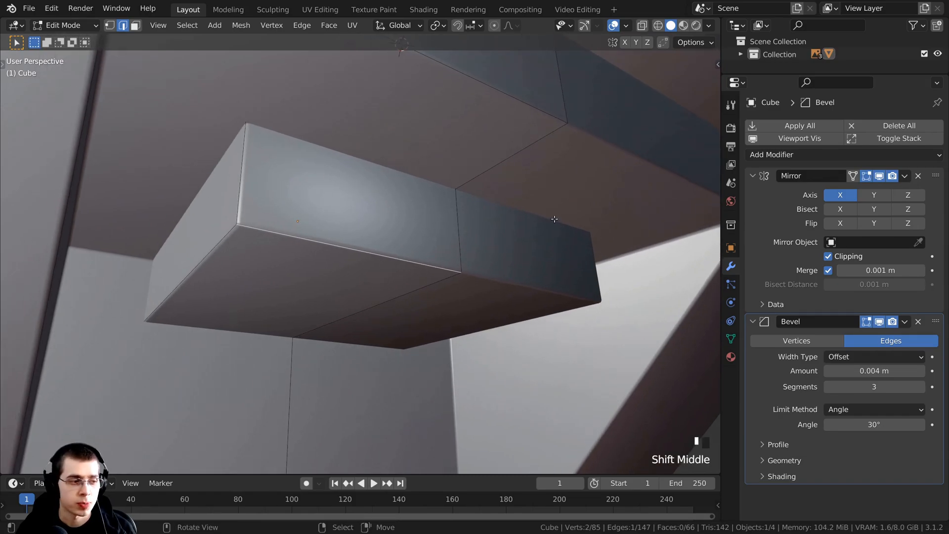
key(ctrl+b)
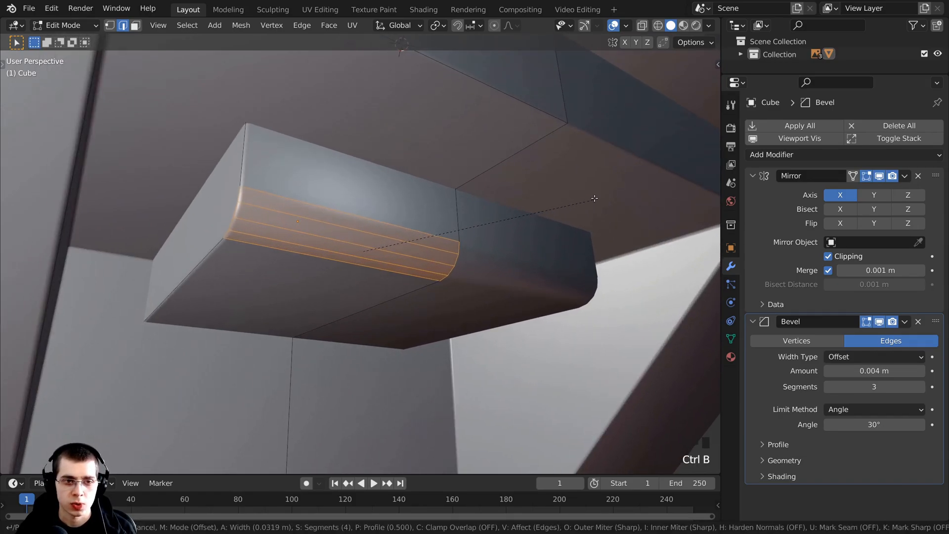
scroll(613, 183, up, 1)
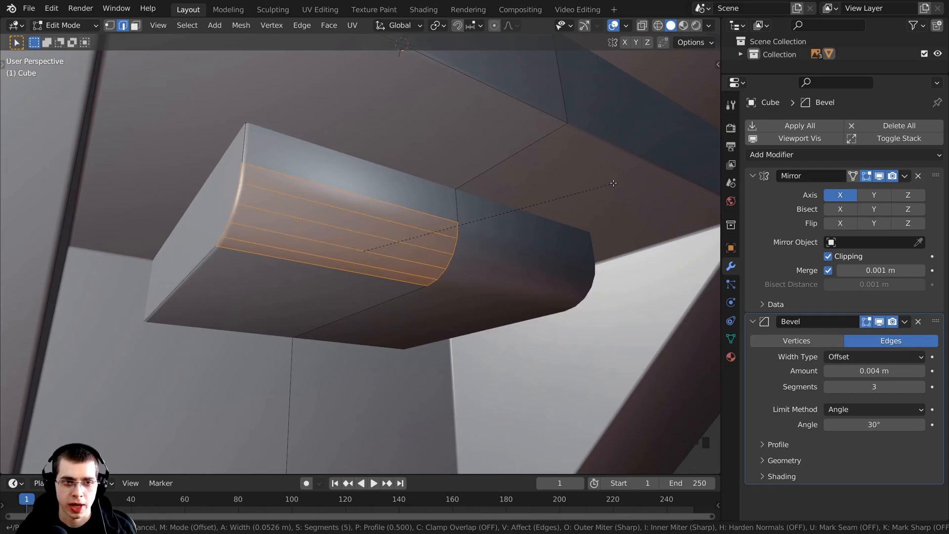
scroll(624, 174, up, 1)
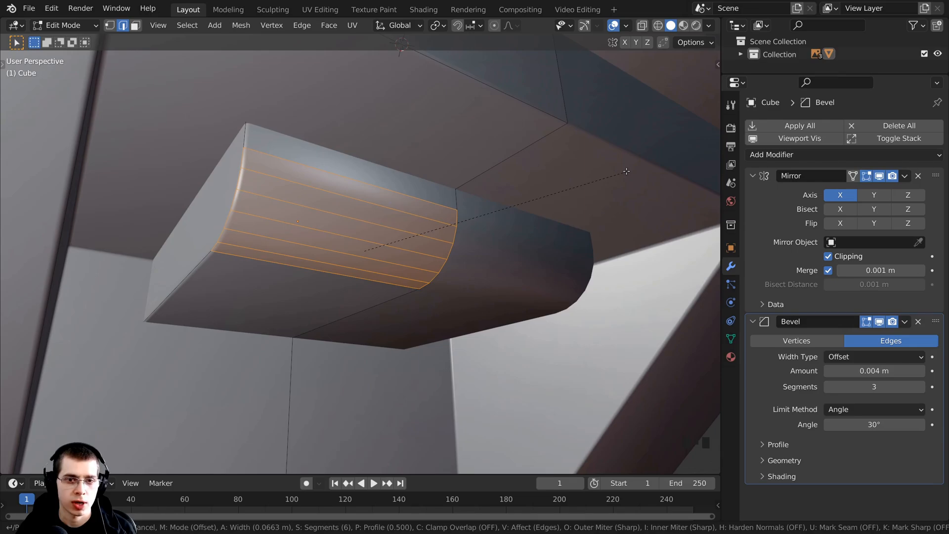
click(627, 171)
- Check the rounded block in Object Mode and save the file
middle_drag(621, 169, 428, 281)
key(Tab)
scroll(366, 255, down, 4)
scroll(454, 276, up, 3)
key(ctrl+s)
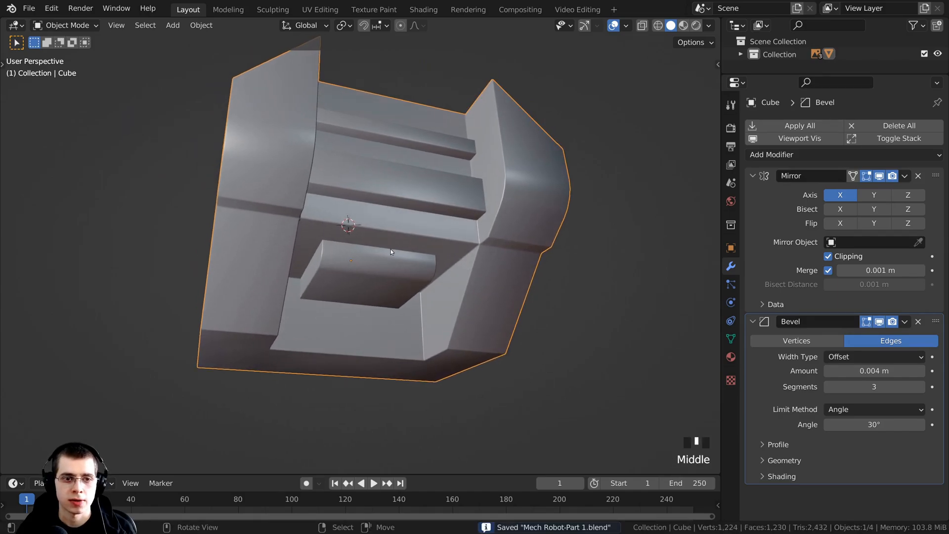
- Duplicate the cut-out's ceiling face again and place the copy beneath the rounded block
middle_drag(391, 248, 397, 165)
key(Tab)
scroll(338, 307, up, 2)
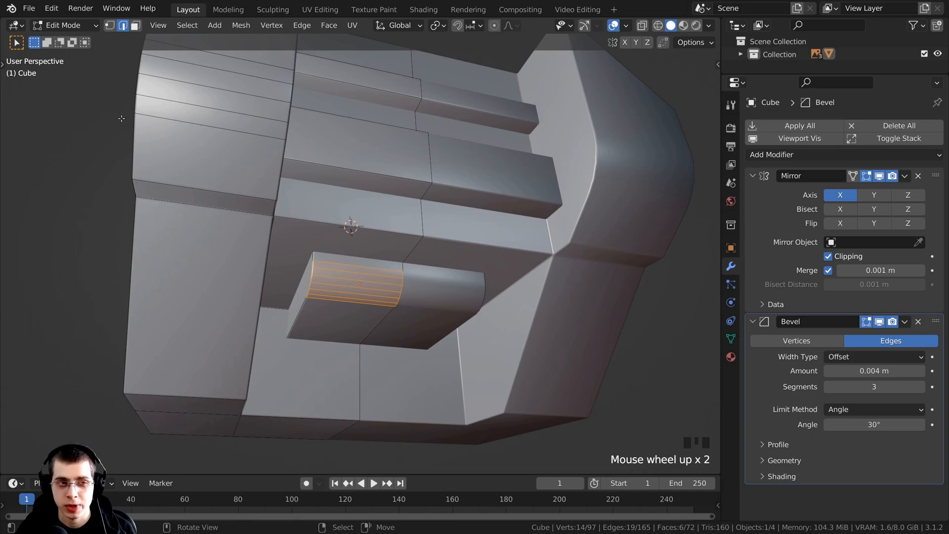
key(3)
middle_drag(294, 230, 280, 227)
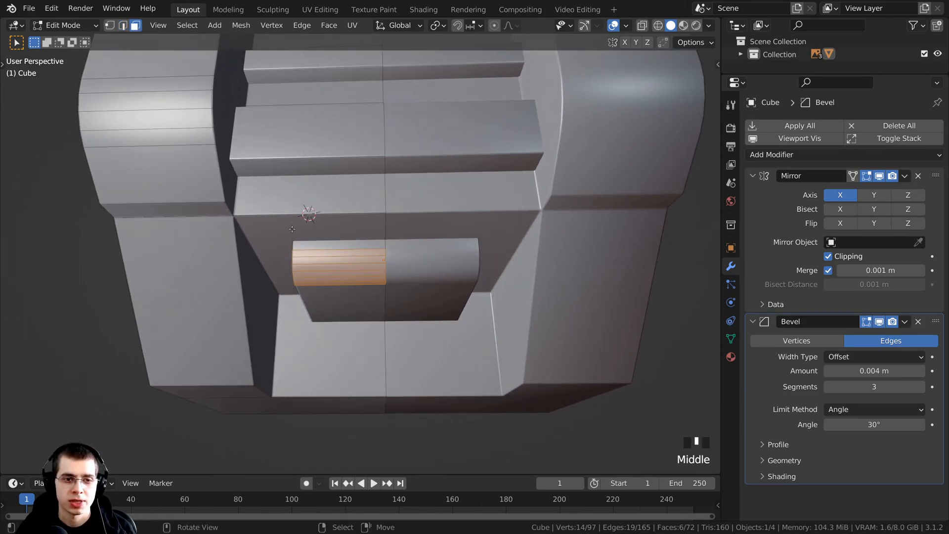
right_click(292, 229)
middle_drag(355, 301, 390, 277)
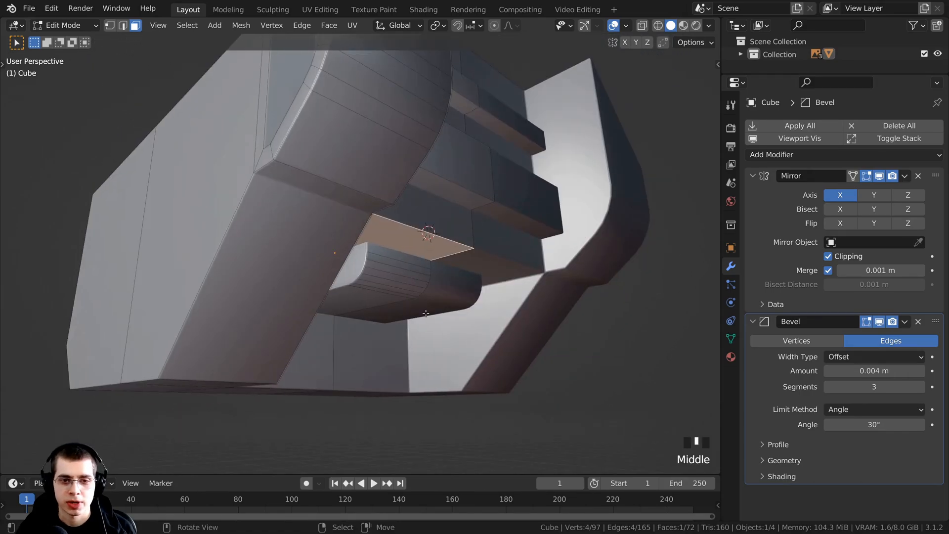
key(shift+d)
click(509, 371)
- Scale the new face down to be narrower than the rounded block and center it beneath the block
key(s)
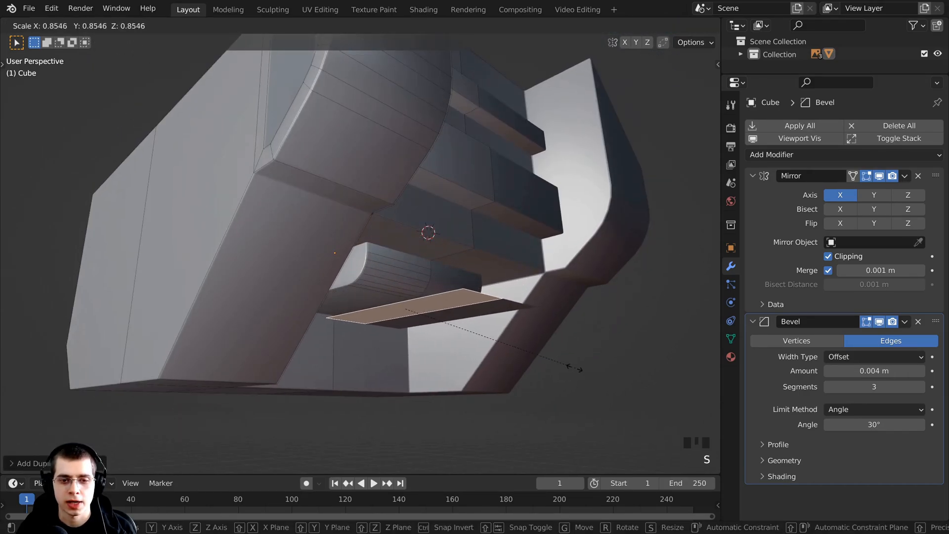
click(507, 349)
middle_drag(502, 347, 301, 331)
scroll(302, 331, up, 2)
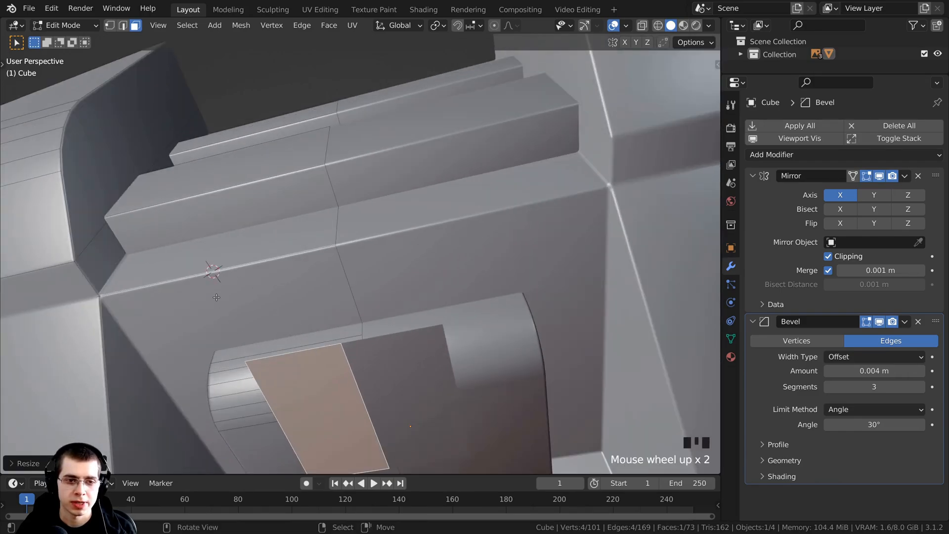
scroll(231, 284, down, 2)
shift+middle_drag(232, 285, 388, 266)
scroll(377, 255, up, 1)
key(g)
click(388, 255)
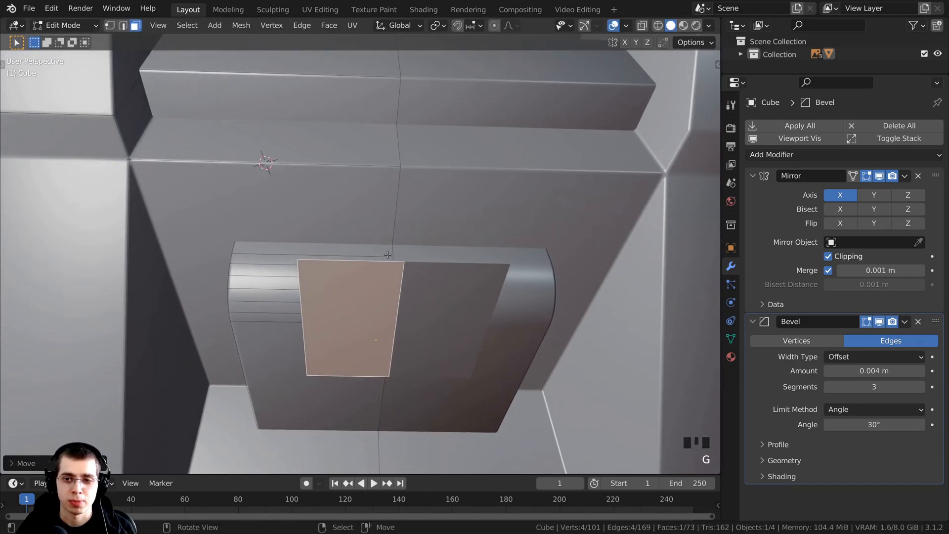
- Disable the Mirror modifier's clipping, move the small face away from the centre line, and re-enable clipping
click(830, 258)
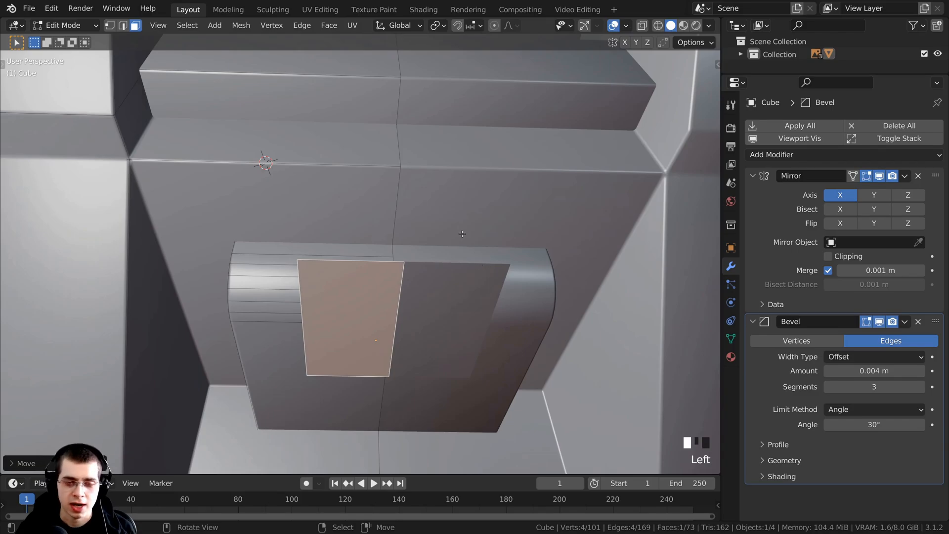
key(g)
click(407, 327)
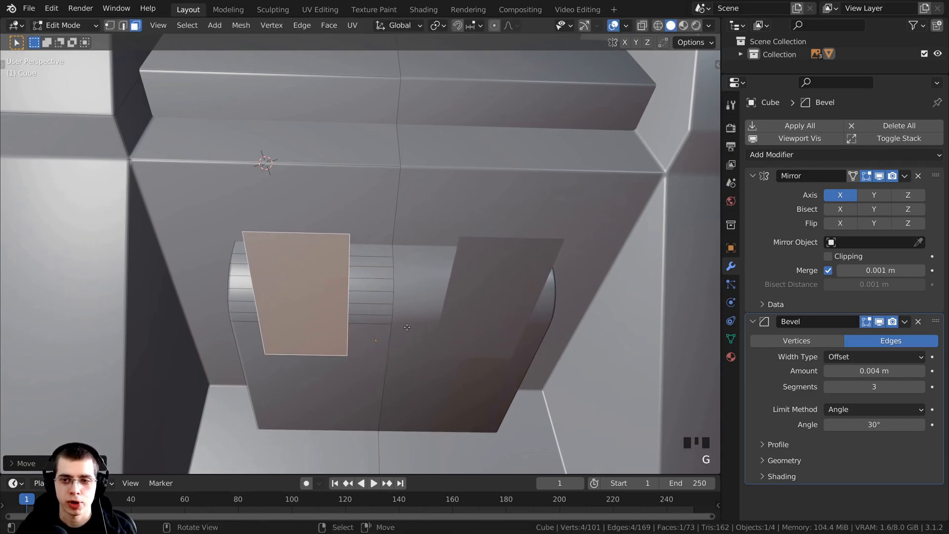
click(829, 257)
- Reposition the face near the outer front corner of the rounded block and scale it down
middle_drag(380, 332, 373, 306)
key(g)
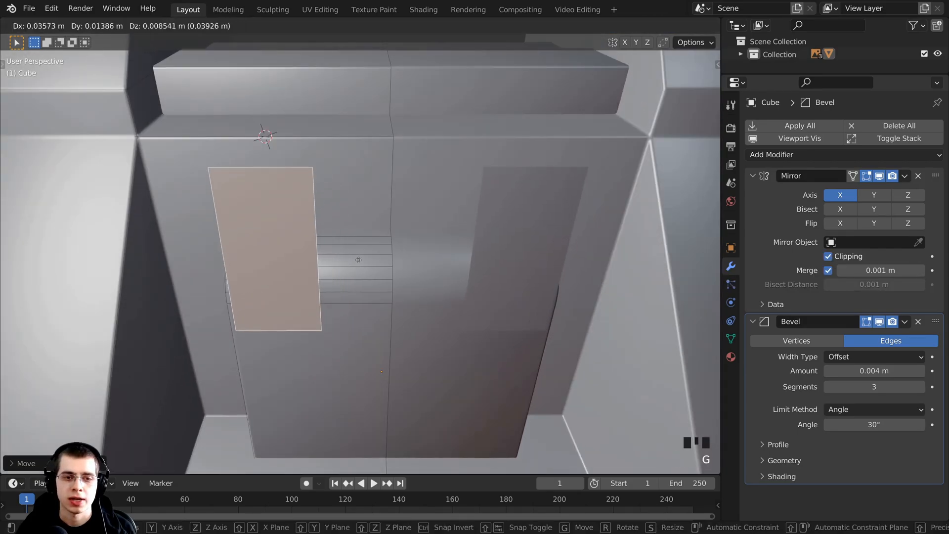
click(360, 254)
scroll(376, 267, down, 2)
middle_drag(401, 272, 462, 313)
key(g)
click(389, 301)
scroll(434, 311, up, 2)
key(s)
click(413, 309)
key(g)
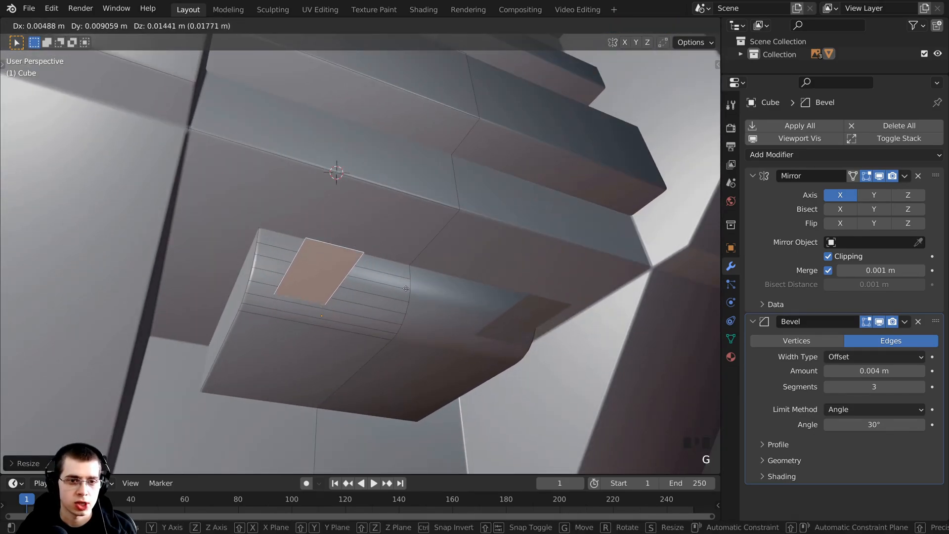
click(407, 246)
- Narrow the small face along X and place it just in front of the rounded block, against the cut-out's ceiling
key(s)
key(x)
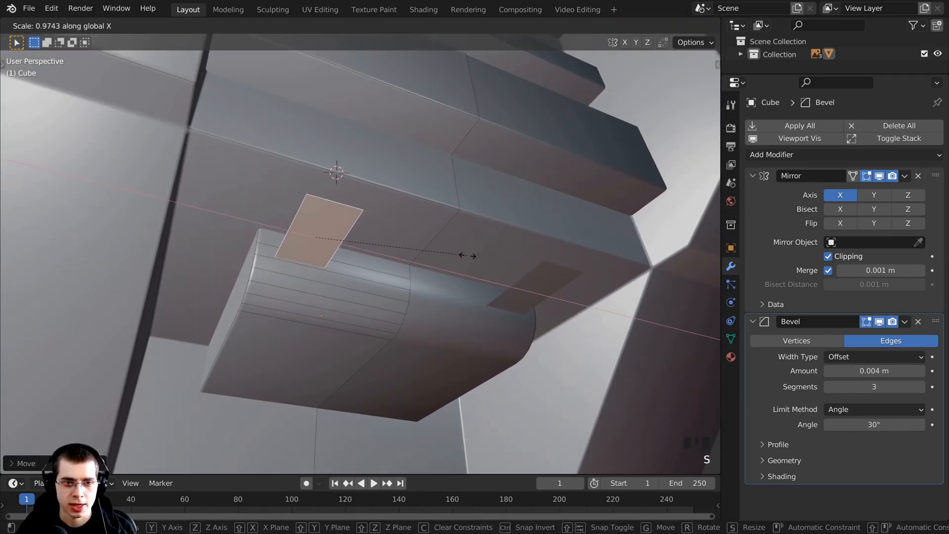
click(399, 254)
middle_drag(398, 253, 421, 293)
key(g)
click(369, 283)
- Extrude the narrow face about 0.037 m into a bar and shift the bar's underside slightly upward along Z
key(e)
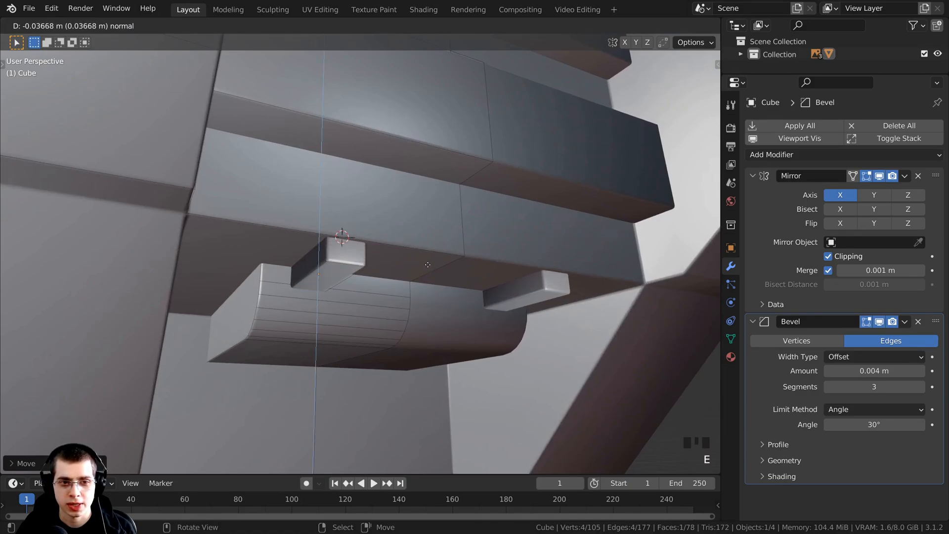
click(428, 265)
middle_drag(428, 265, 341, 259)
scroll(336, 259, up, 2)
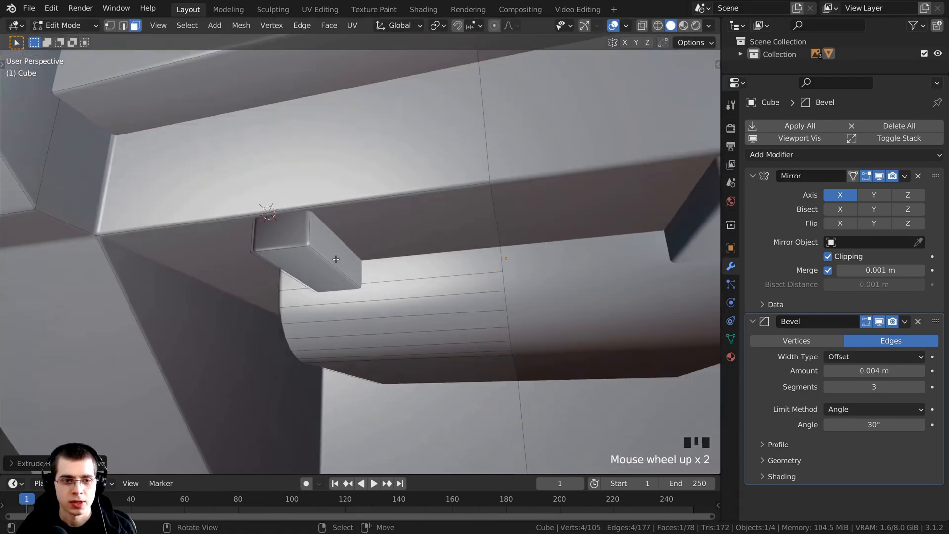
click(296, 271)
scroll(327, 293, up, 1)
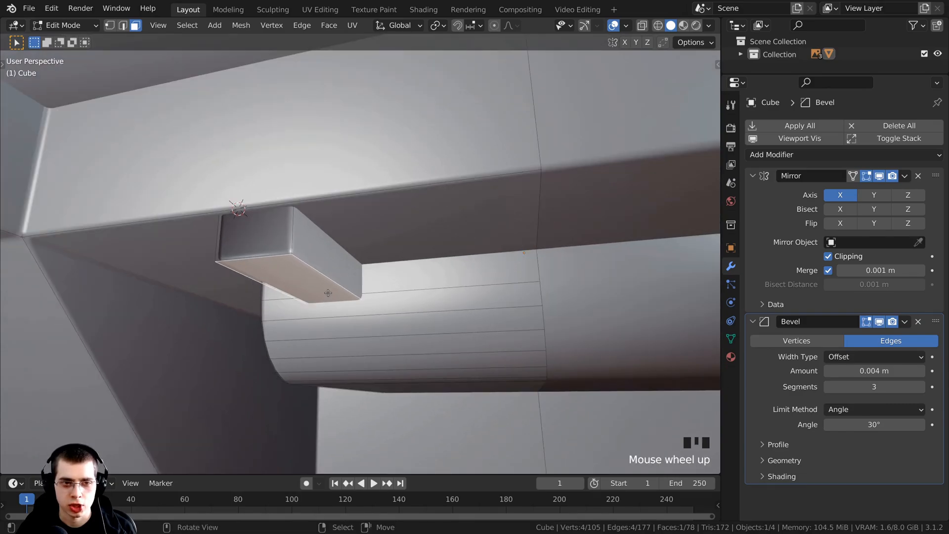
key(g)
key(z)
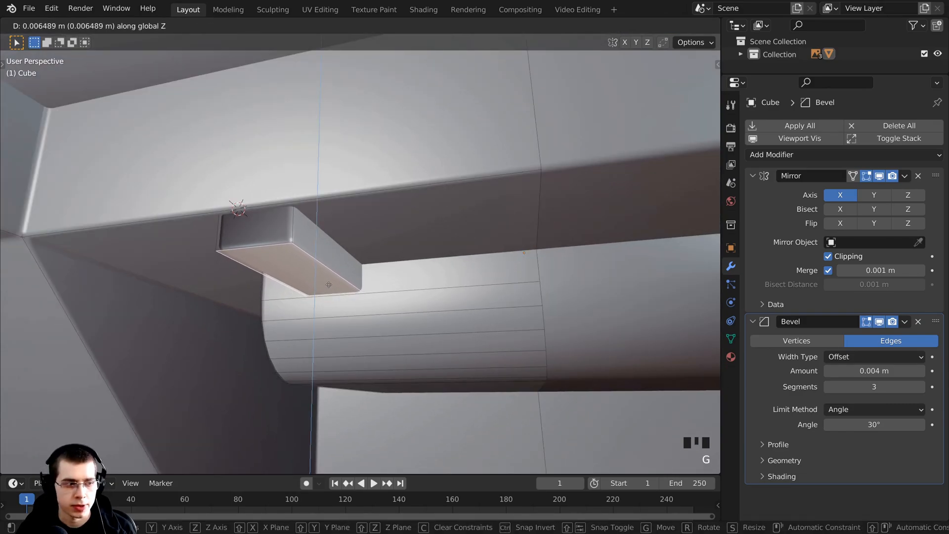
click(359, 324)
- Select the whole mesh, recalculate its normals to the outside, and clear the selection
middle_drag(358, 324, 423, 313)
key(a)
key(a)
key(a)
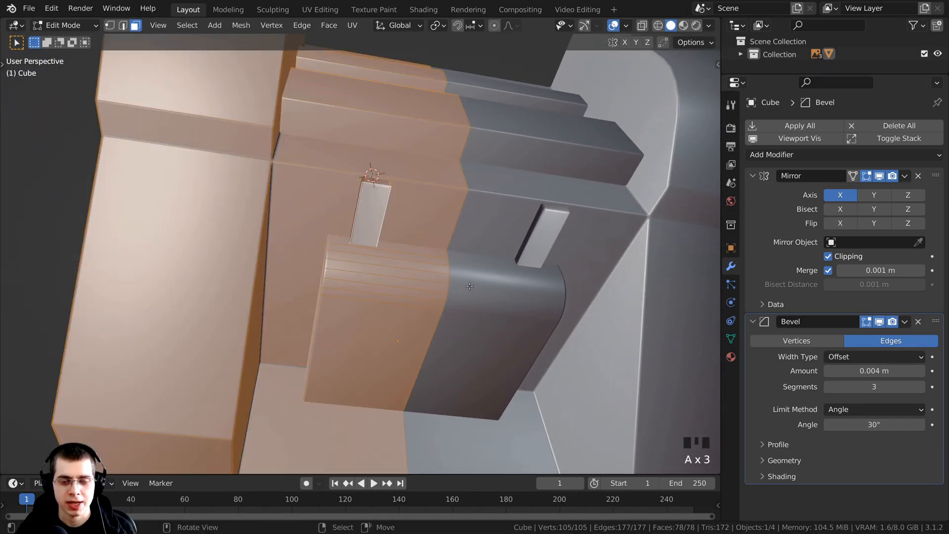
mouse_move(445, 281)
middle_down()
mouse_move(406, 214)
mouse_move(341, 232)
mouse_move(355, 249)
middle_up()
key(shift+n)
scroll(372, 209, down, 2)
scroll(341, 232, up, 2)
key(alt+a)
key(a)
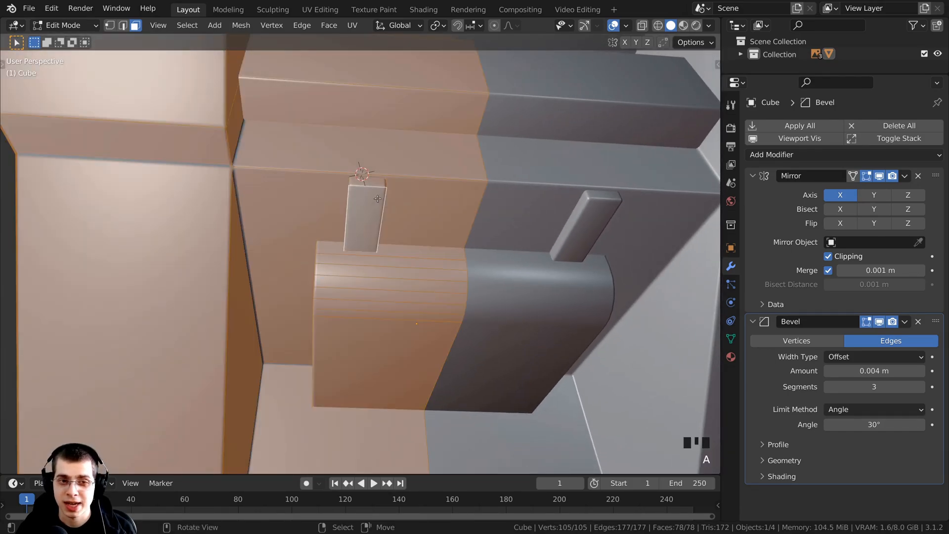
key(a)
middle_drag(339, 282, 328, 198)
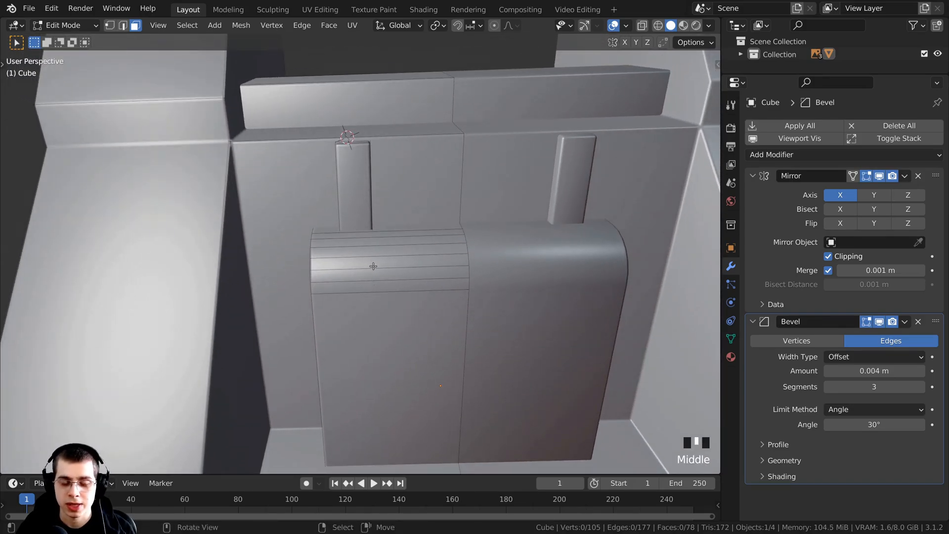
- Select all linked geometry of the rounded block and the bar and reposition both together inside the cut-out
key(l)
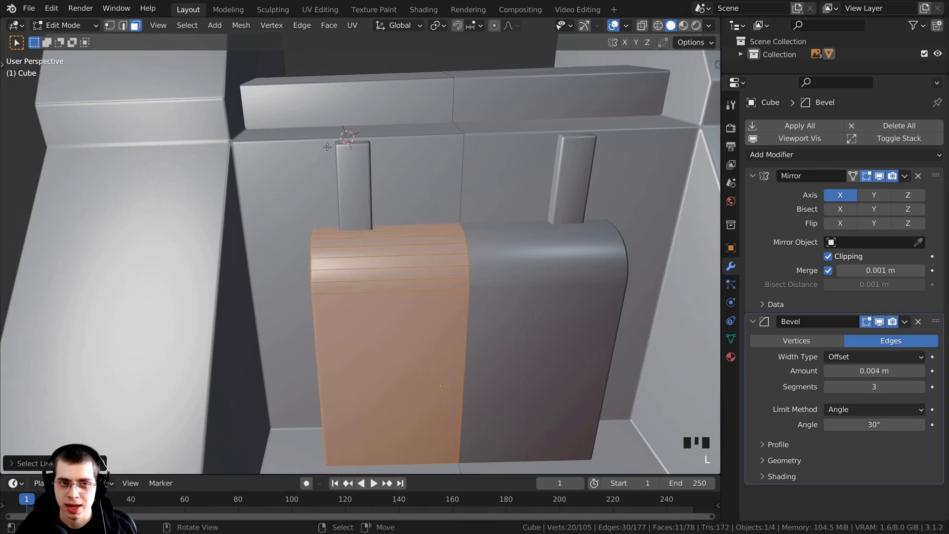
key(l)
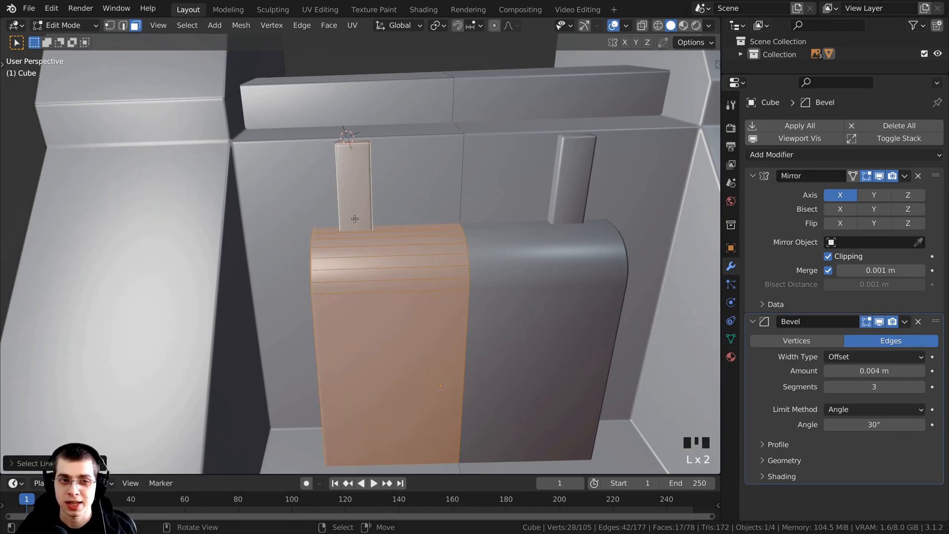
middle_drag(341, 170, 386, 230)
scroll(376, 210, up, 2)
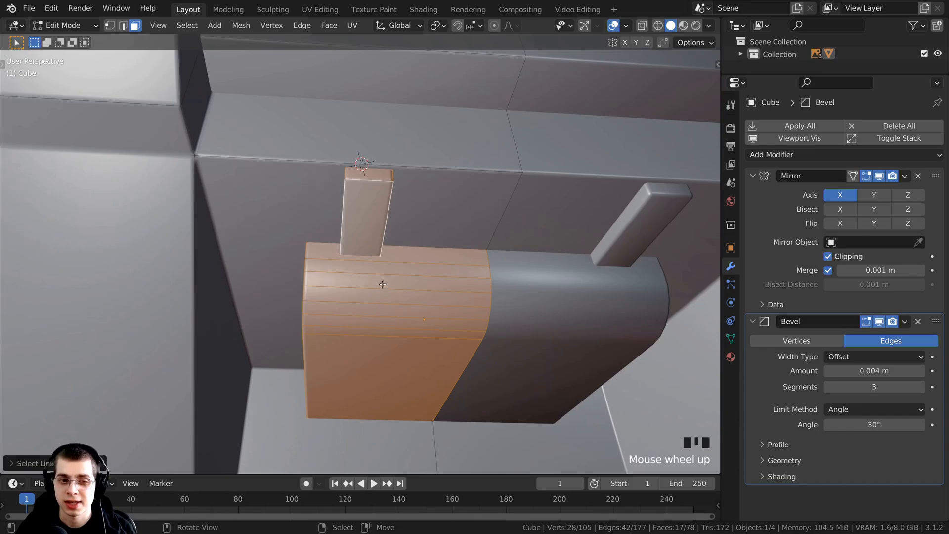
middle_drag(348, 261, 354, 231)
scroll(319, 168, up, 2)
key(g)
click(318, 163)
key(g)
click(452, 261)
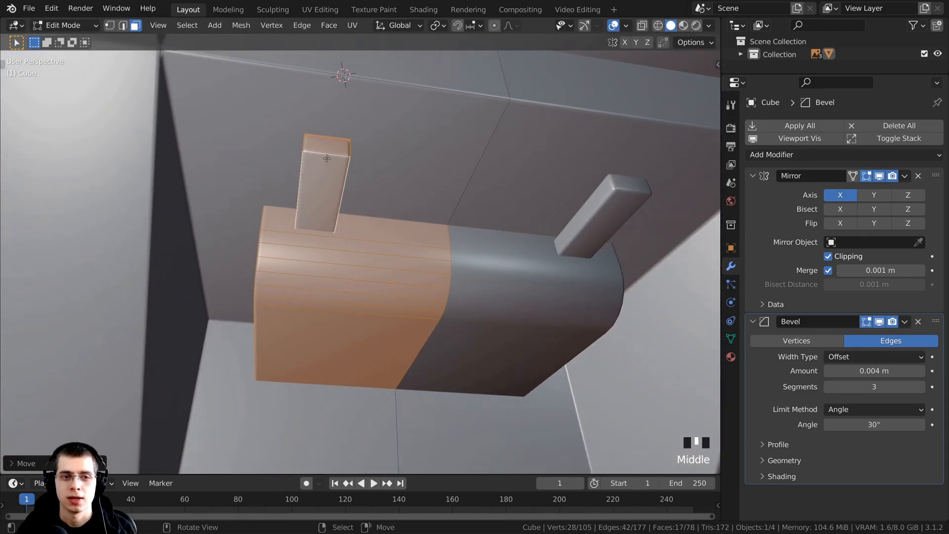
- Select only the bar, resize it, and position it against the front of the rounded block
right_click(319, 163)
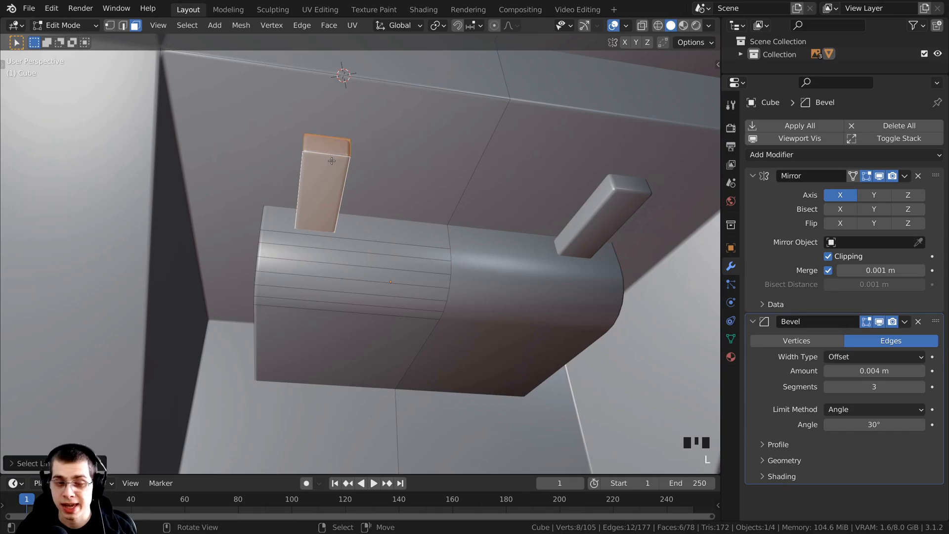
middle_drag(332, 160, 393, 254)
scroll(377, 230, up, 3)
key(s)
click(412, 221)
key(g)
click(395, 250)
key(s)
click(401, 252)
key(g)
click(521, 261)
key(Tab)
scroll(479, 280, down, 5)
middle_drag(366, 233, 428, 149)
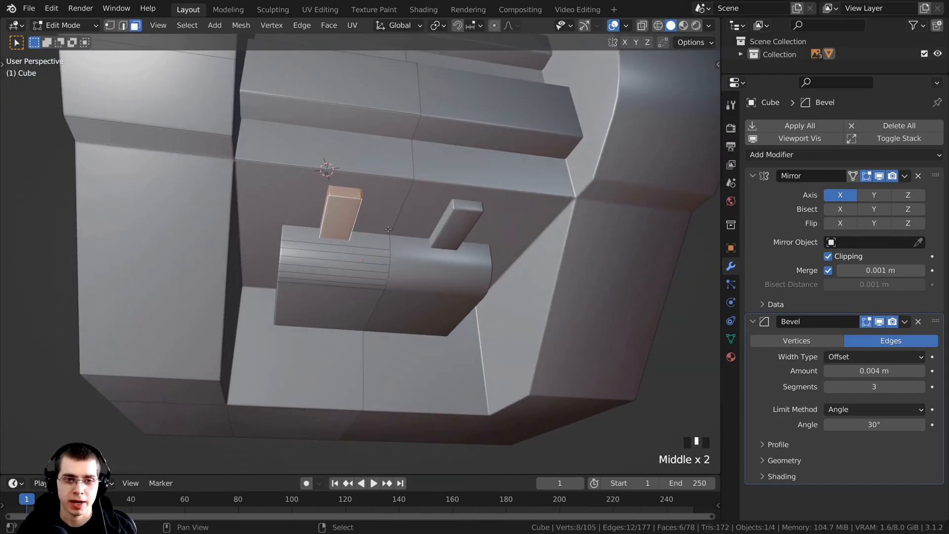
- Duplicate the bar to beneath the rounded block, scale the copy down, and narrow it along X
scroll(324, 200, up, 1)
key(shift+d)
click(371, 250)
scroll(492, 274, up, 2)
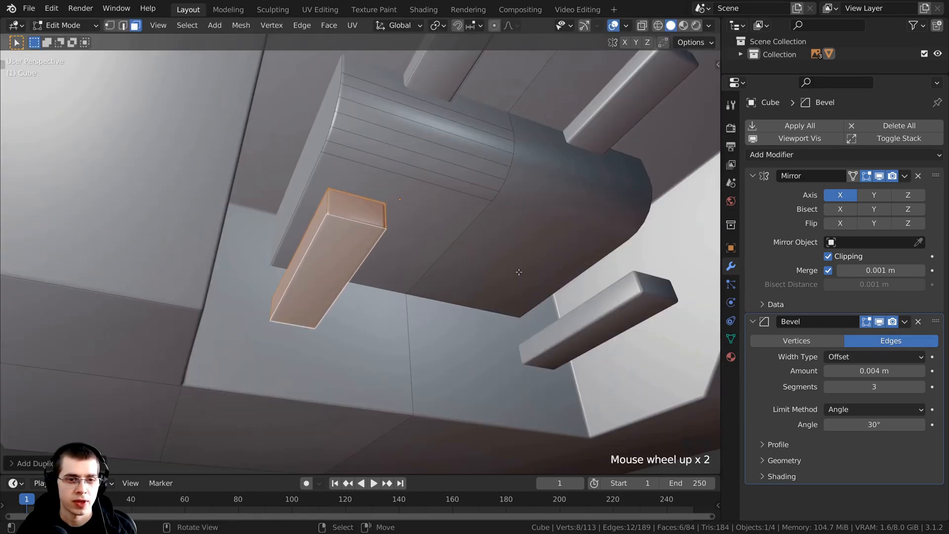
key(s)
click(475, 278)
key(s)
key(x)
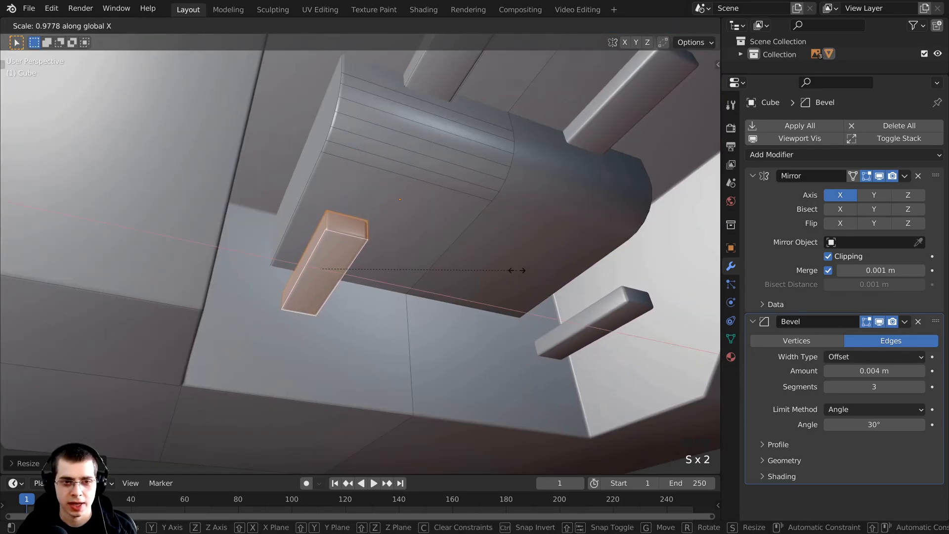
click(483, 273)
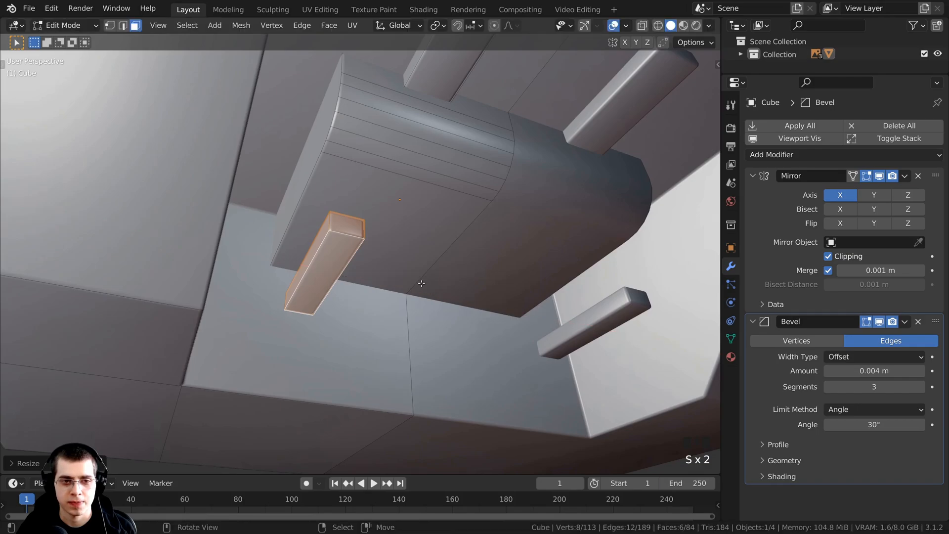
- Move the copied bar toward the cut-out's rear wall and rotate it 90° about X
middle_drag(346, 168, 422, 246)
key(g)
click(313, 261)
middle_drag(313, 261, 332, 341)
key(r)
key(x)
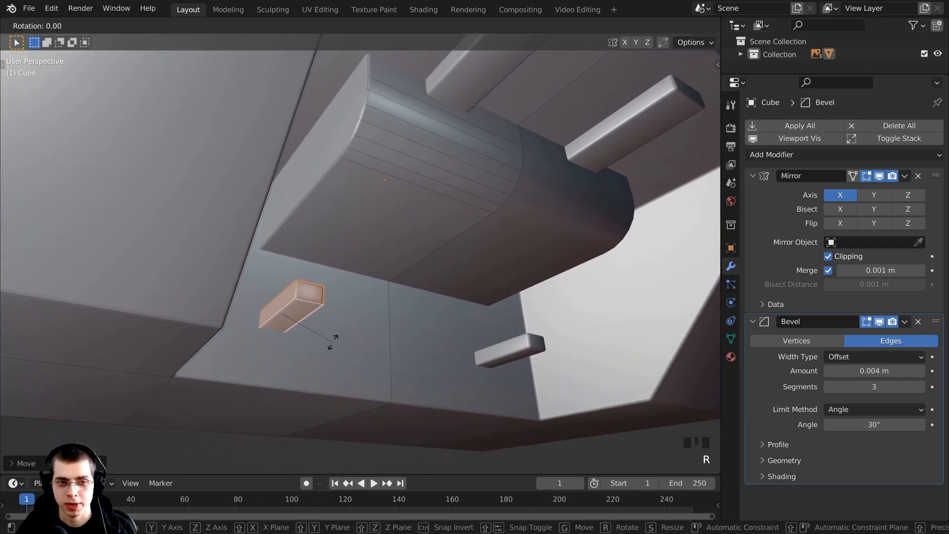
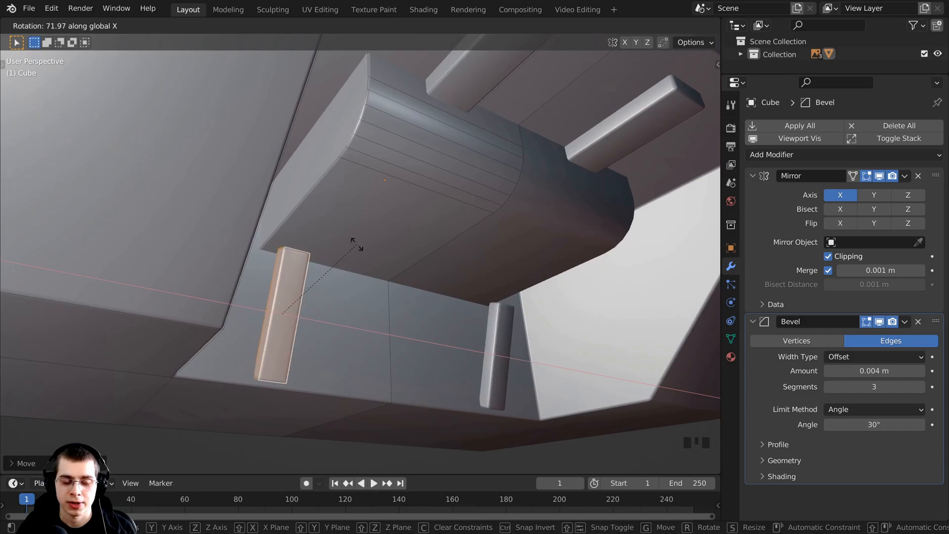
text(90)
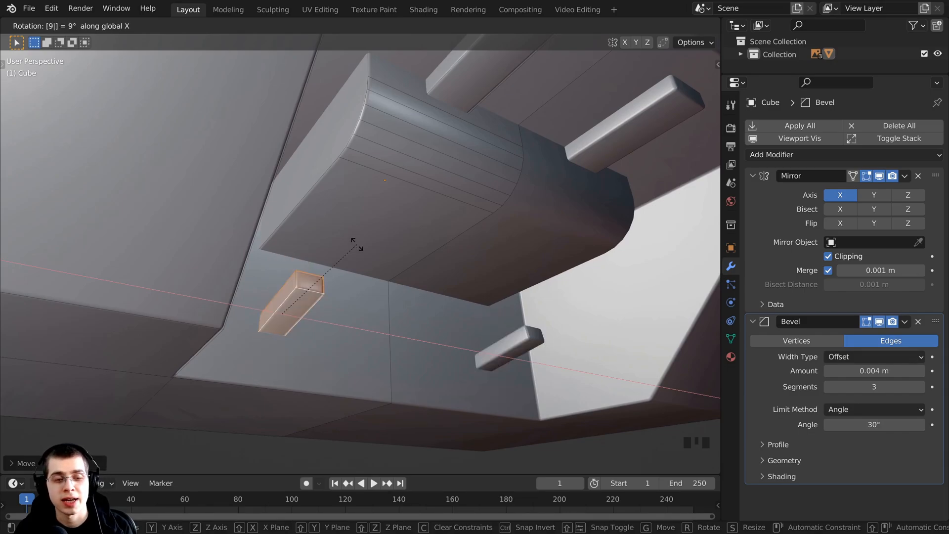
click(371, 265)
- Resize the rotated bar and position it against the cut-out's rear wall, below the outer corner of the rounded block
middle_drag(370, 264, 406, 269)
scroll(447, 307, up, 1)
key(s)
click(429, 306)
key(g)
click(395, 263)
key(g)
click(400, 247)
key(g)
click(562, 250)
key(g)
key(g)
key(g)
click(449, 232)
key(g)
click(386, 286)
scroll(364, 303, down, 4)
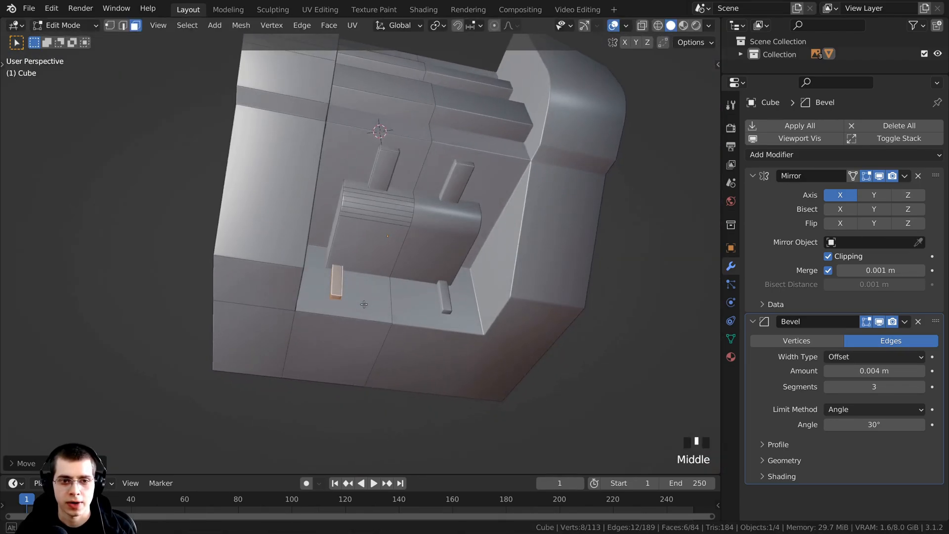
- Examine the rounded block, its bars and the surrounding body from several sides in Object Mode
key(Tab)
scroll(363, 310, down, 2)
middle_drag(363, 311, 309, 335)
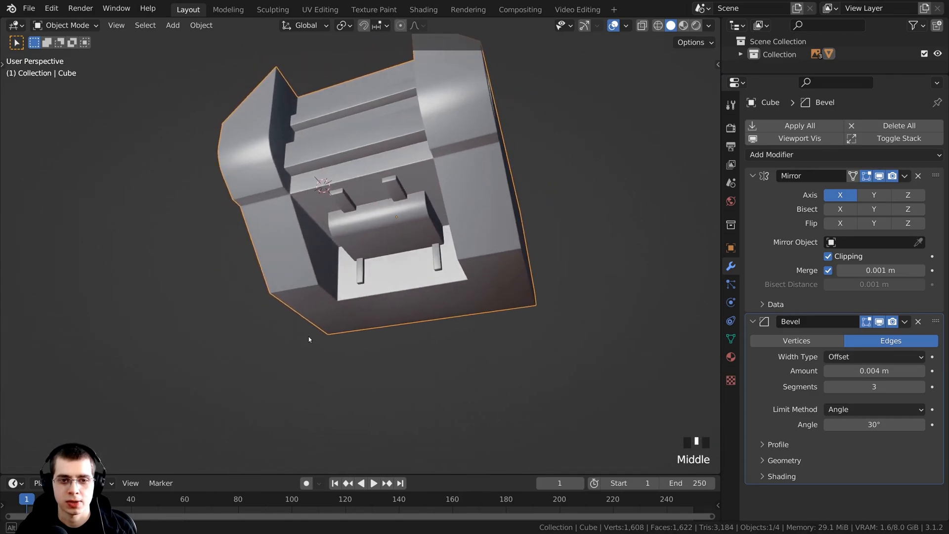
scroll(310, 335, up, 5)
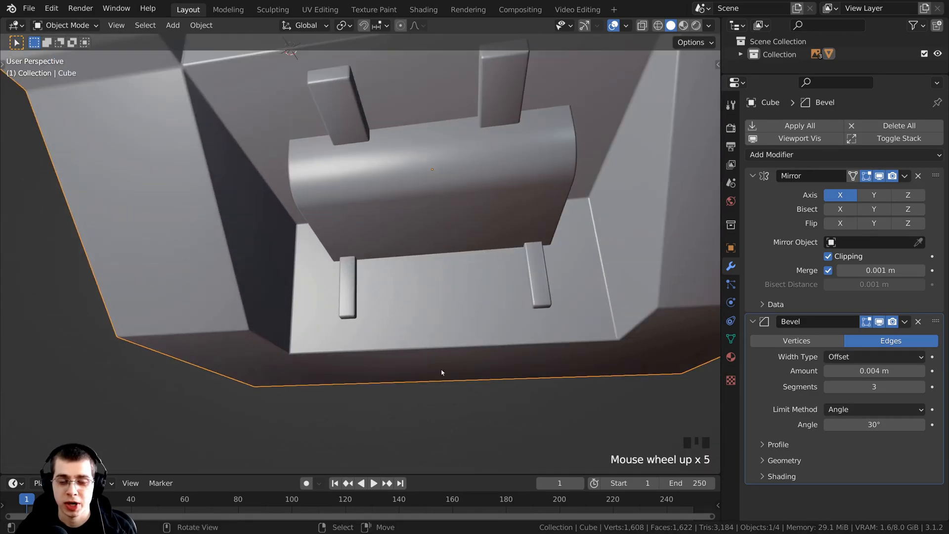
scroll(409, 282, down, 4)
middle_drag(410, 275, 428, 254)
scroll(413, 287, up, 1)
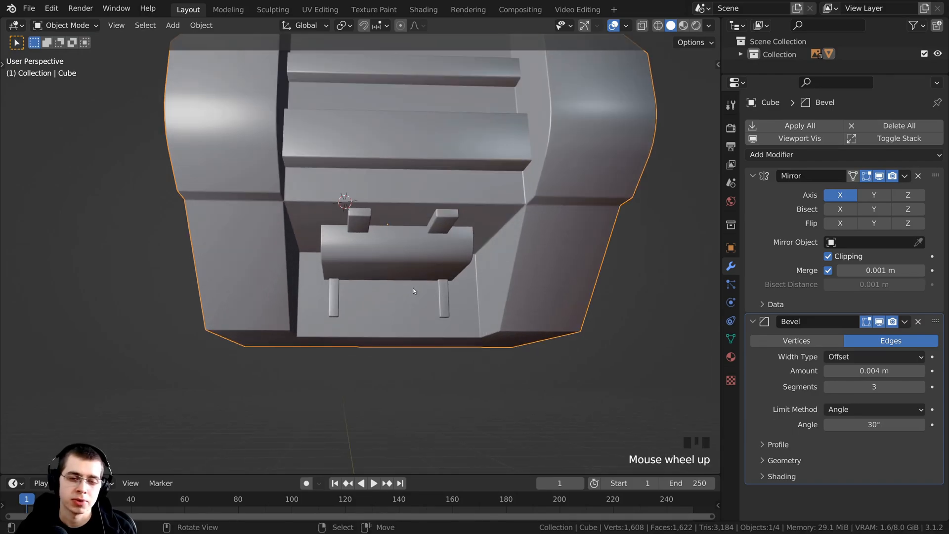
shift+middle_drag(414, 287, 413, 259)
scroll(413, 259, down, 2)
middle_drag(322, 158, 321, 209)
middle_drag(308, 334, 324, 255)
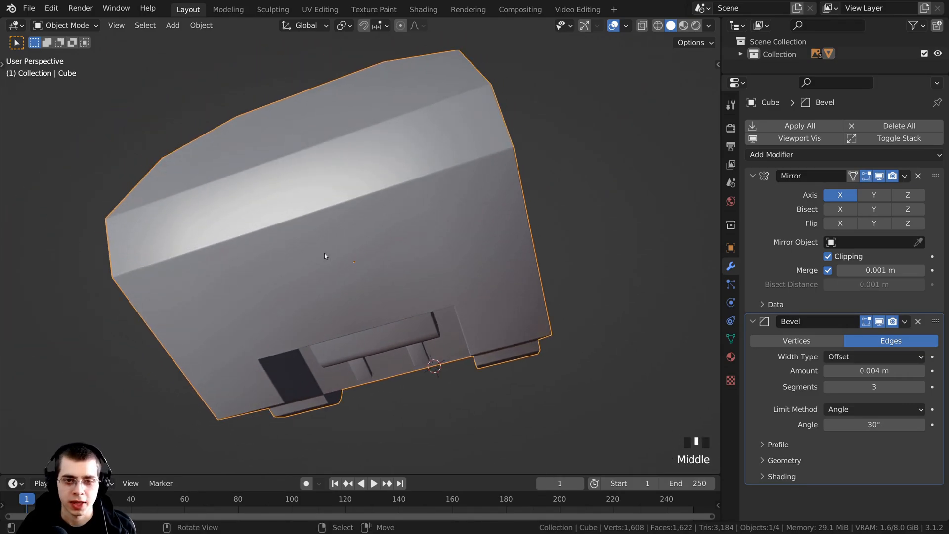
- Select the two adjacent bottom faces along the body's outer side and inset them about 0.027 m
key(Tab)
middle_drag(306, 347, 381, 181)
right_click(379, 204)
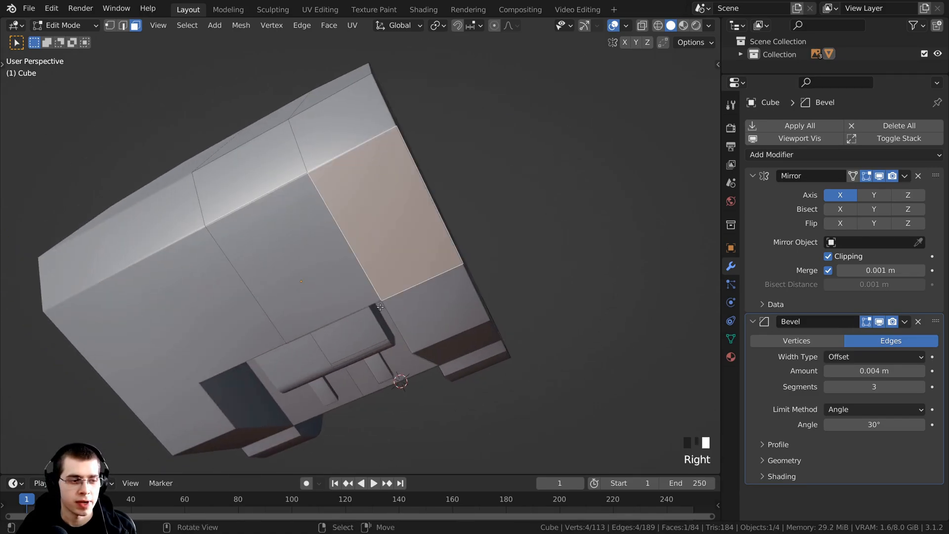
shift+right_click(446, 309)
middle_drag(446, 309, 411, 295)
scroll(547, 299, up, 2)
scroll(420, 295, up, 2)
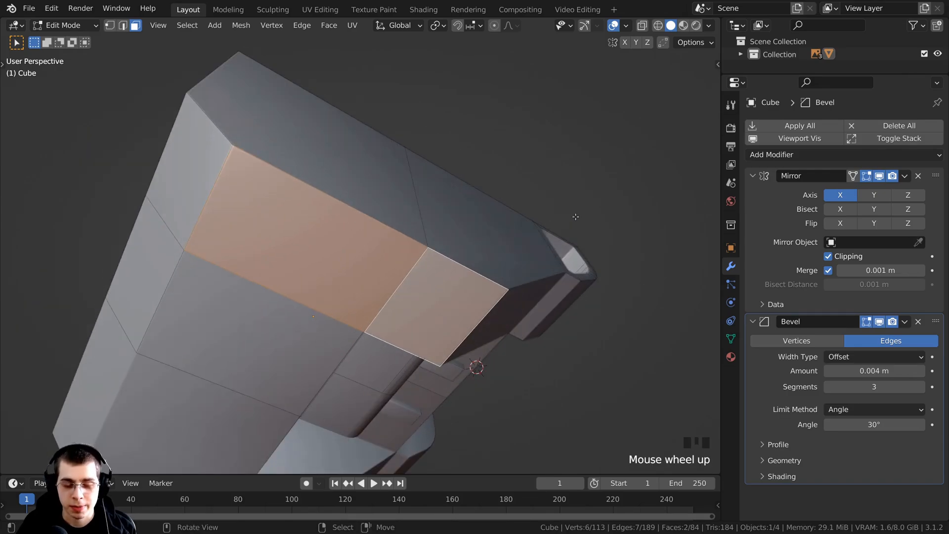
key(i)
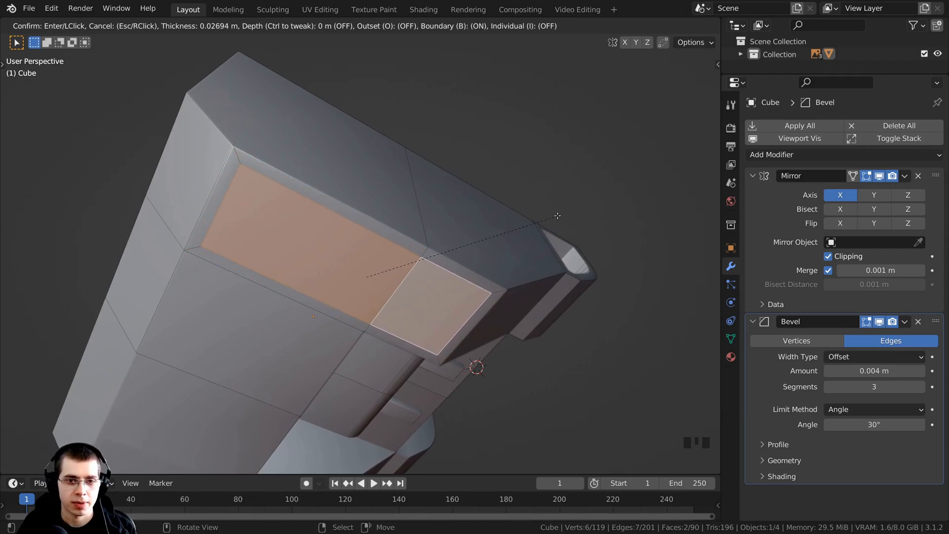
click(558, 216)
- Extrude the inset bottom faces about 0.16 m into the body to form a recess
middle_drag(394, 391, 400, 393)
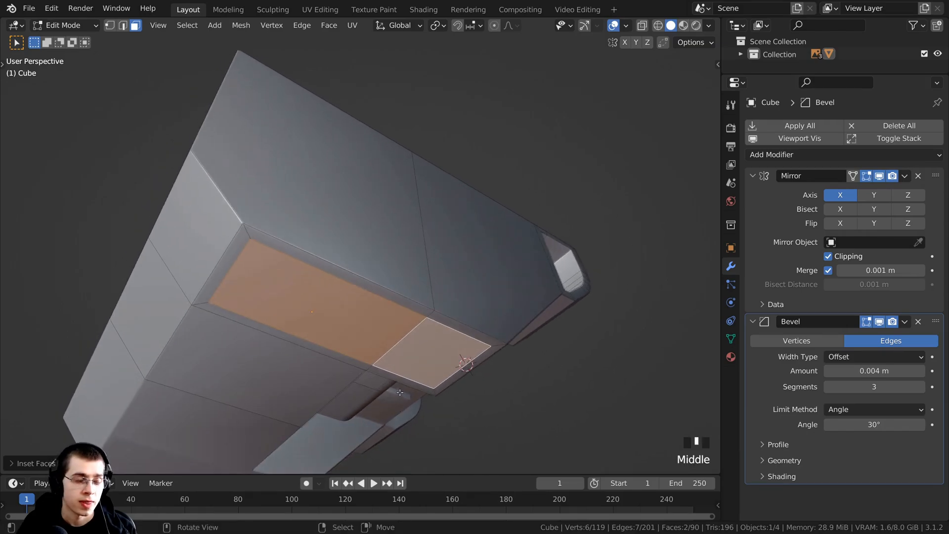
key(e)
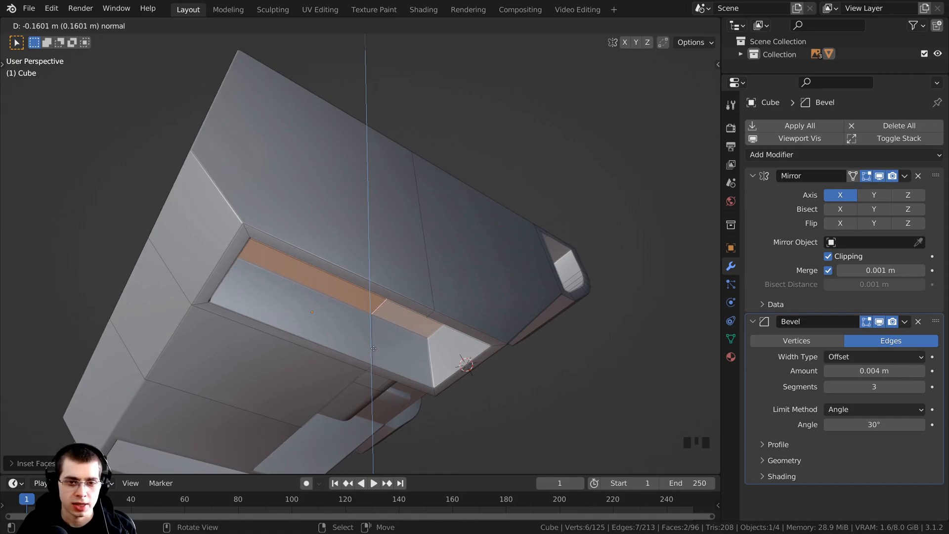
click(373, 349)
scroll(373, 349, down, 3)
middle_drag(374, 349, 404, 362)
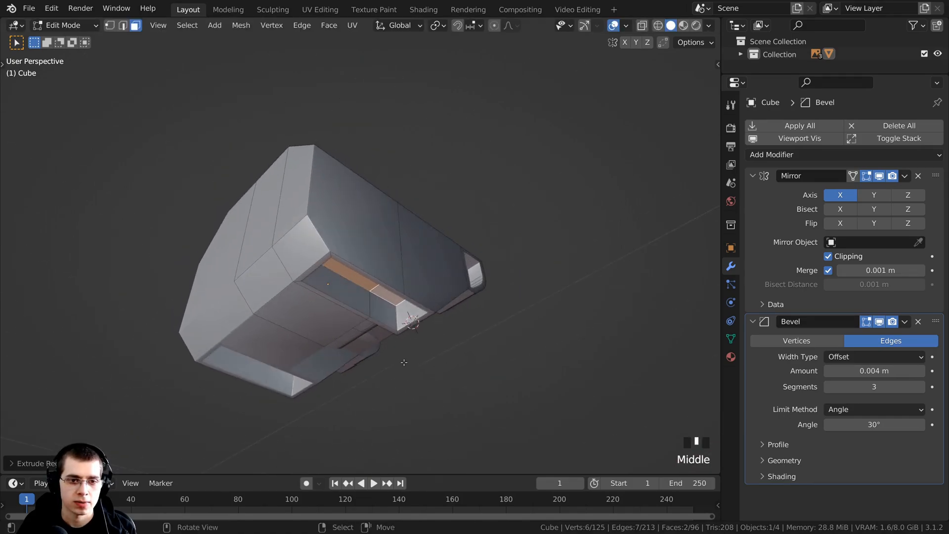
- Deepen the outer bottom recess slightly by moving its selected inner faces along the Z axis
scroll(380, 271, up, 3)
key(g)
key(z)
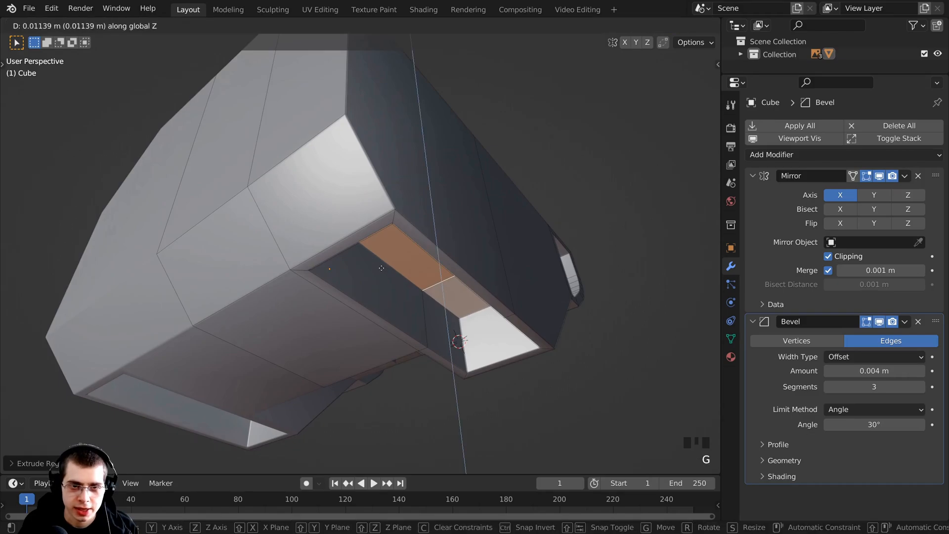
click(379, 264)
scroll(379, 264, down, 3)
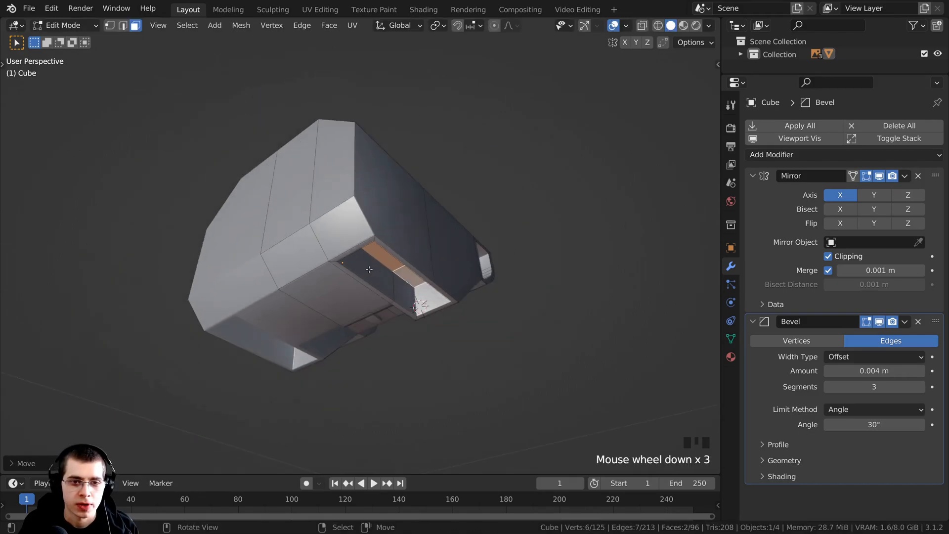
- Deselect the recess faces and add a cylinder to the body mesh
scroll(379, 263, up, 2)
middle_drag(380, 264, 364, 228)
middle_drag(368, 231, 546, 292)
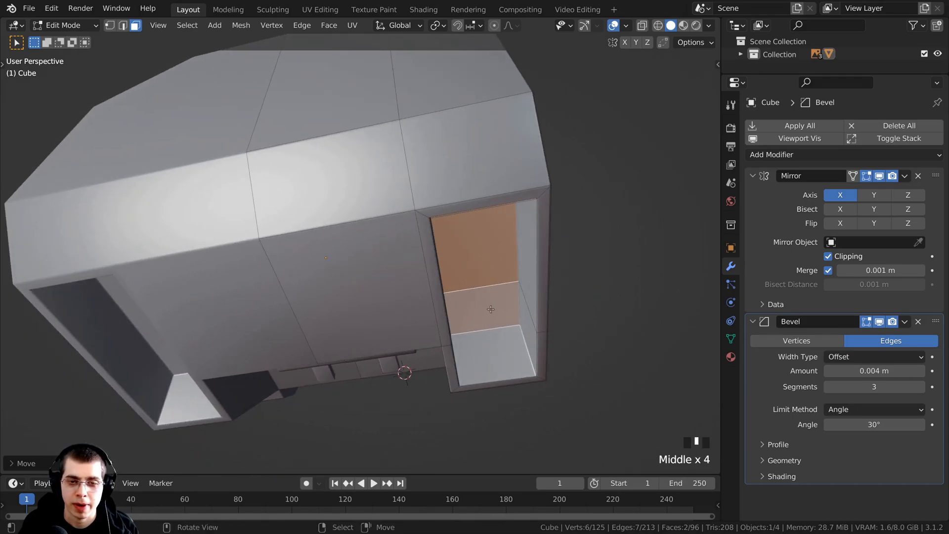
shift+middle_drag(491, 309, 403, 281)
scroll(445, 297, down, 4)
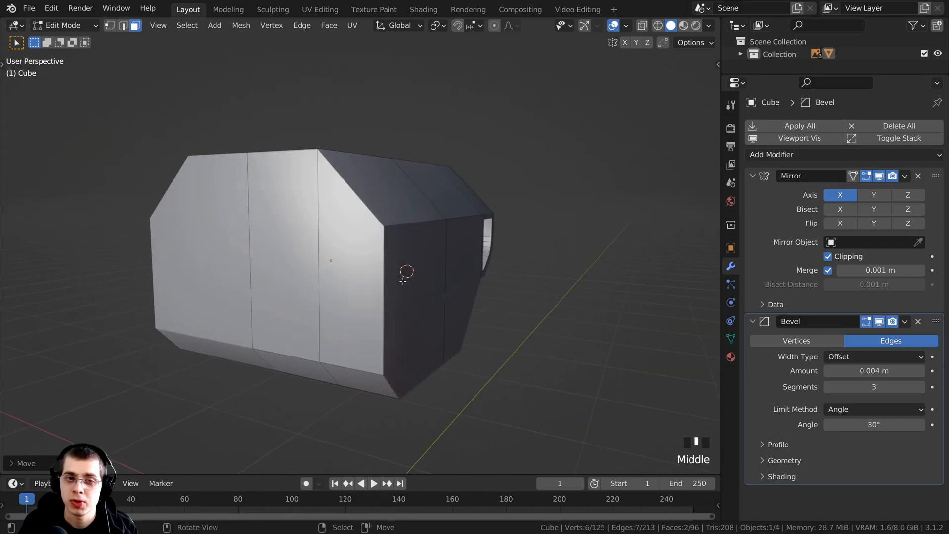
middle_drag(403, 361, 421, 262)
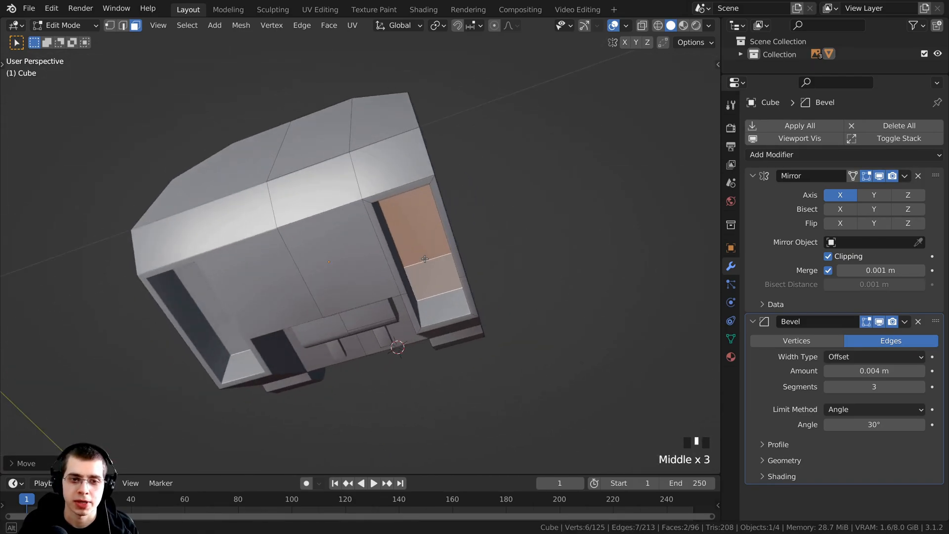
key(a)
key(shift+a)
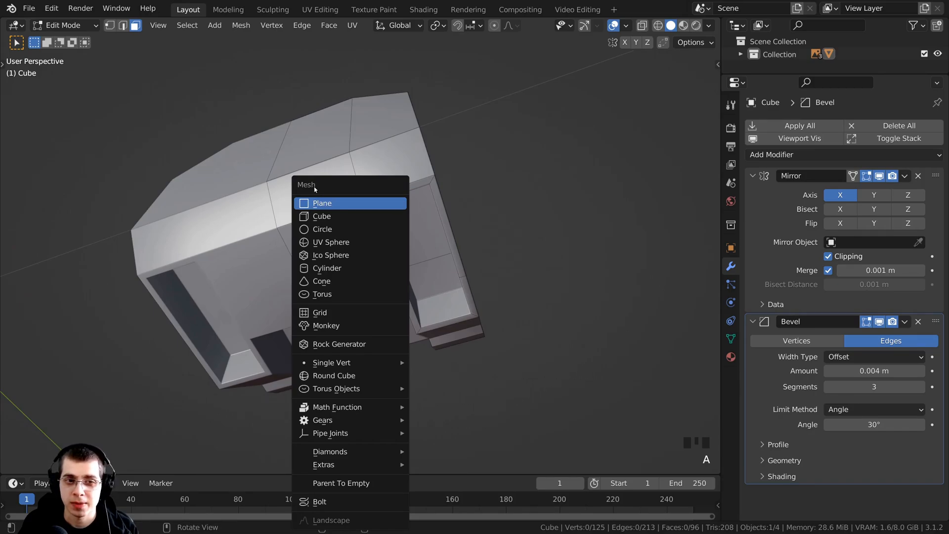
click(319, 268)
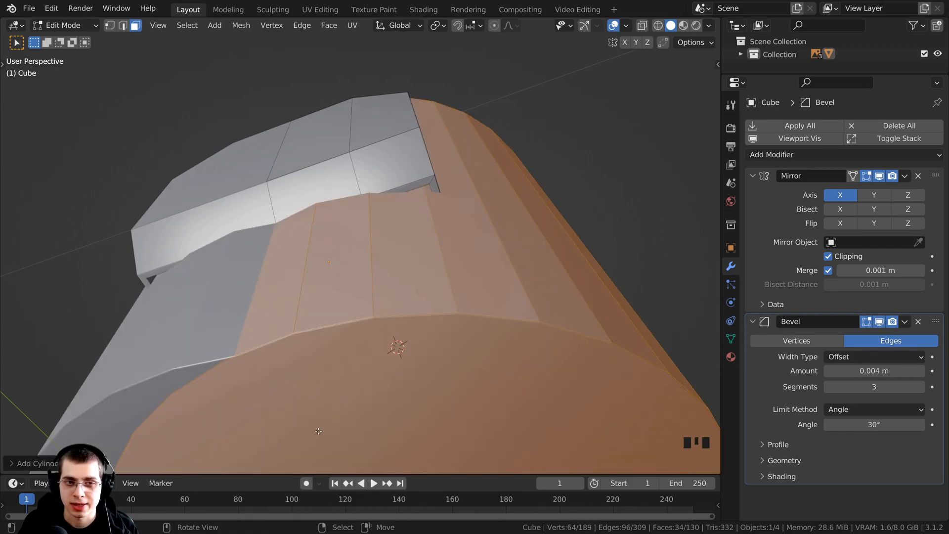
- Turn off the mirror's clipping and move the cylinder sideways away from the mirror plane
scroll(320, 396, down, 5)
middle_drag(320, 396, 284, 339)
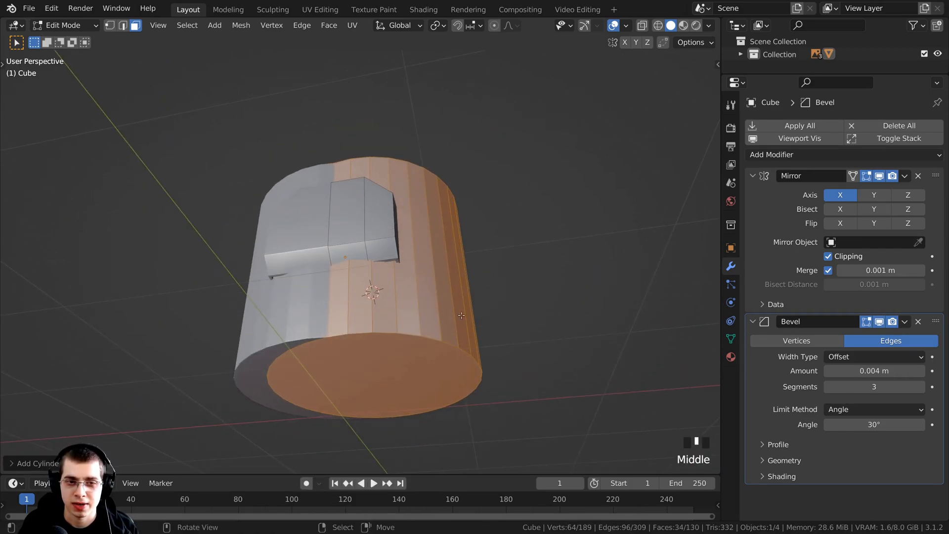
middle_drag(360, 309, 401, 343)
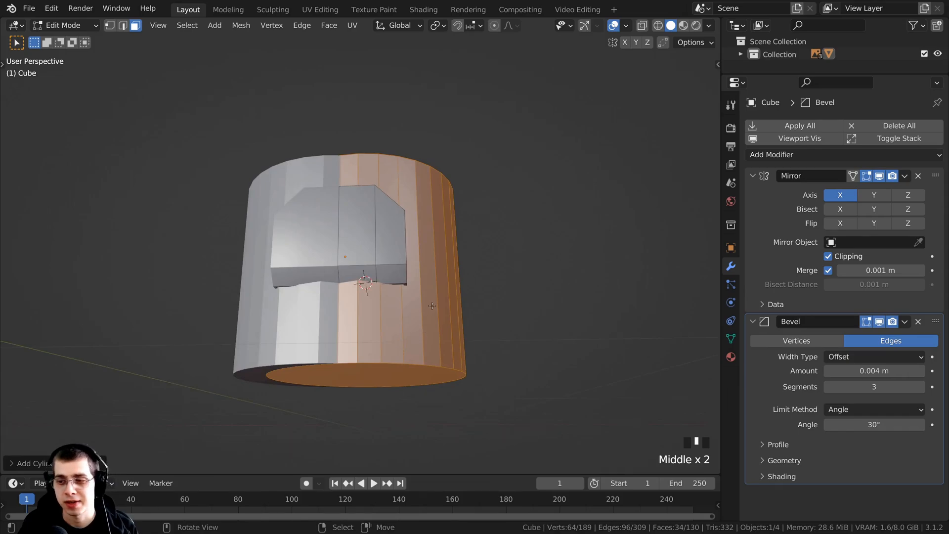
middle_drag(432, 307, 528, 307)
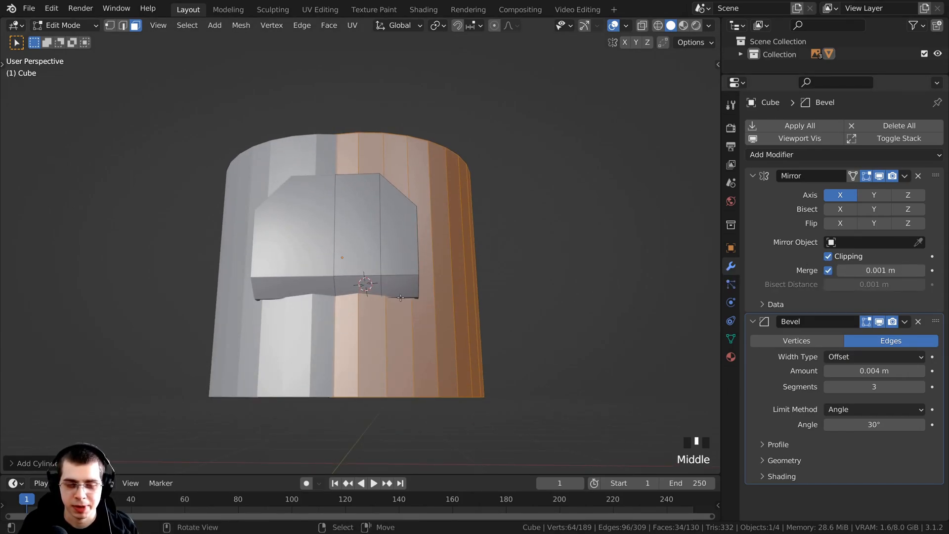
key(g)
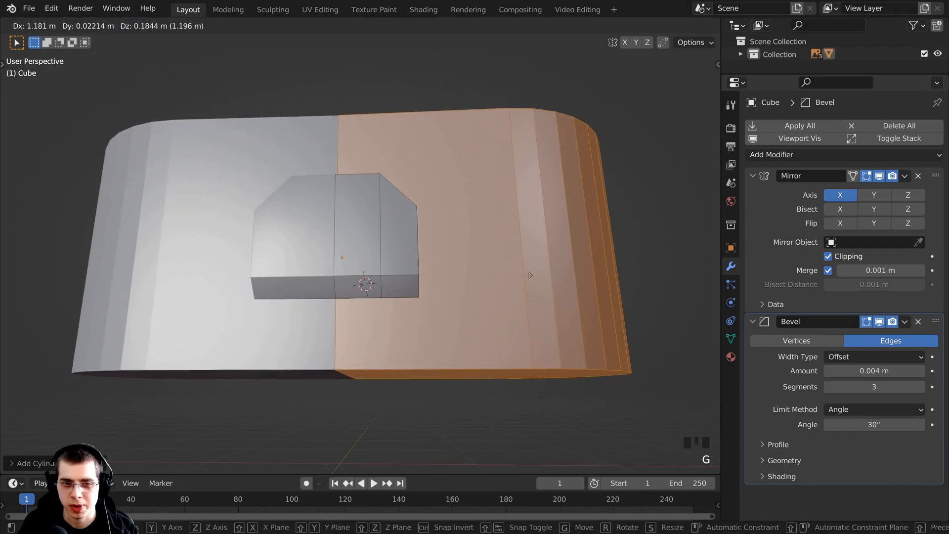
right_click(528, 277)
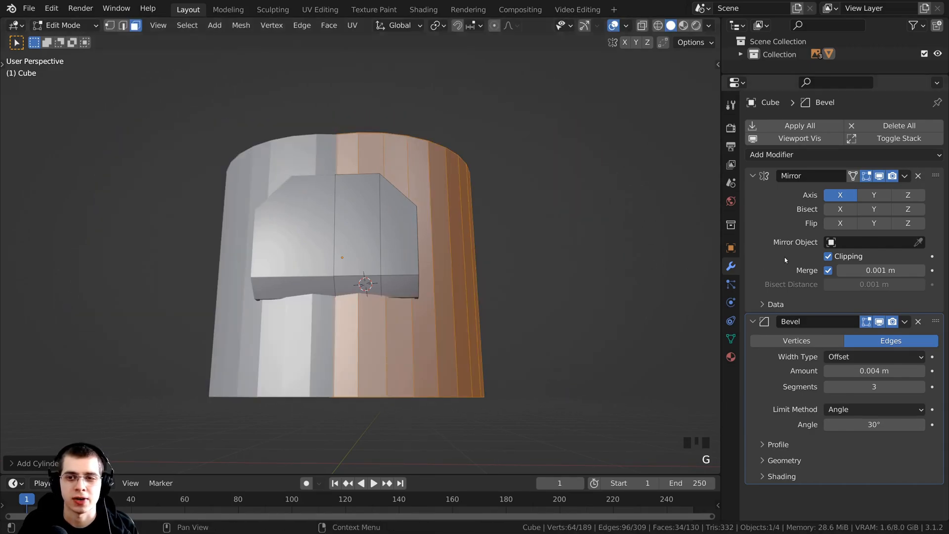
scroll(435, 346, down, 1)
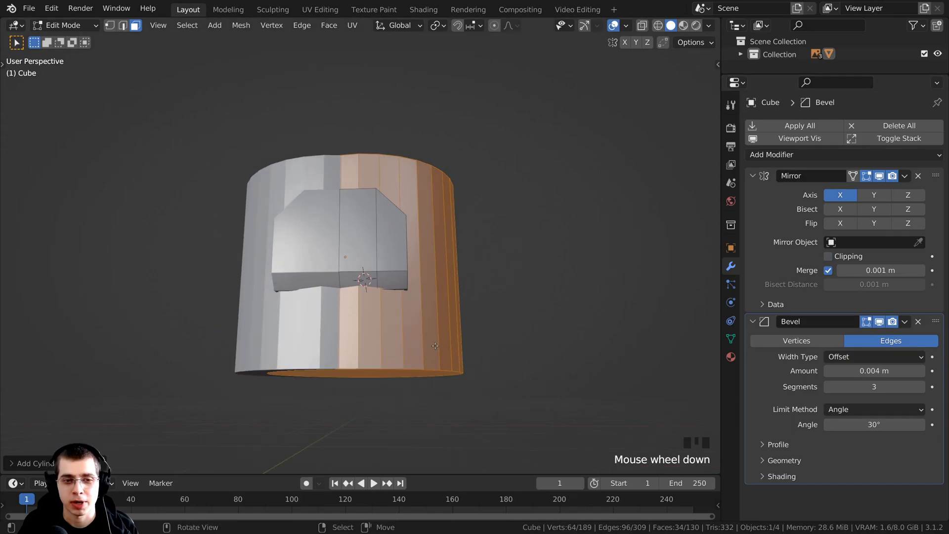
key(g)
click(514, 364)
- Scale the cylinder down and place it beneath the body's outer side, with mirror clipping turned back on
key(s)
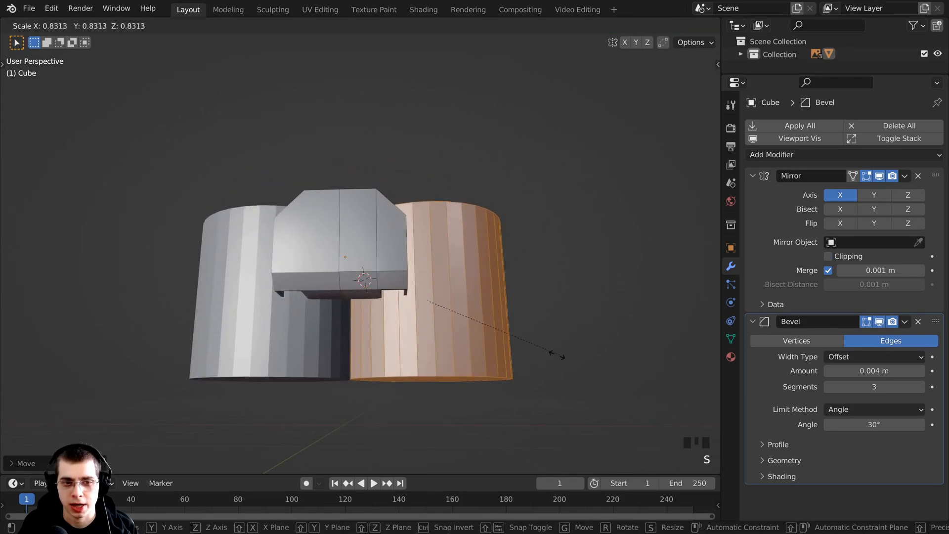
click(447, 312)
key(g)
click(421, 321)
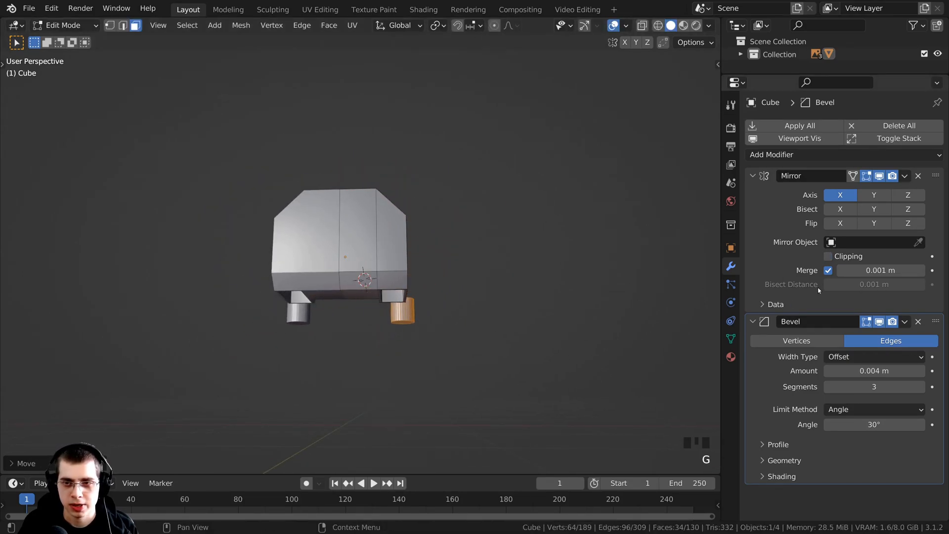
click(828, 256)
- Delete the cylinder's bottom cap face
middle_drag(420, 356, 421, 270)
scroll(421, 269, up, 2)
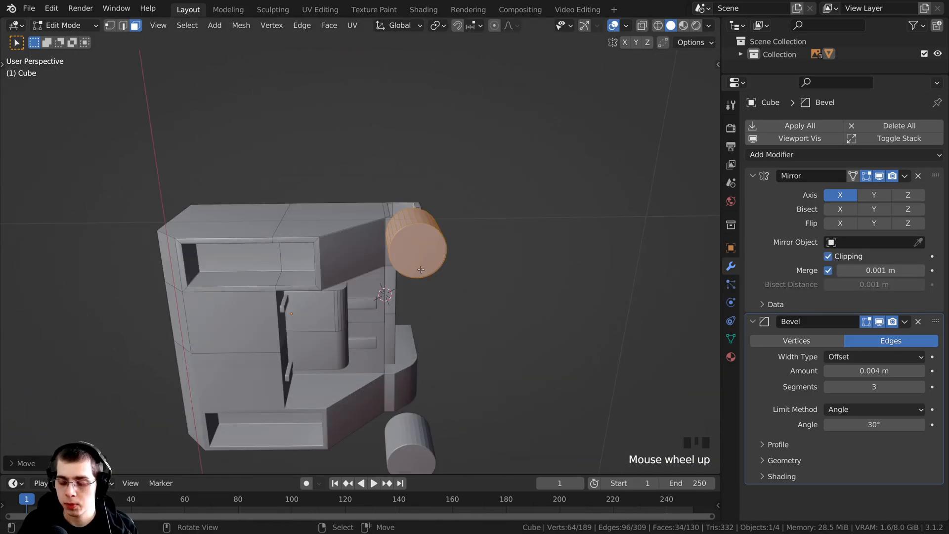
key(KP_Decimal)
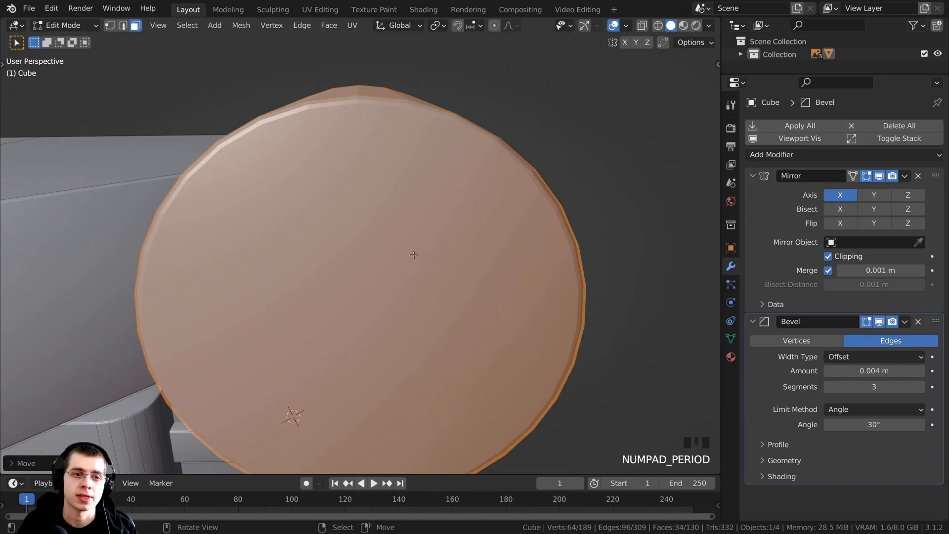
middle_drag(414, 255, 403, 332)
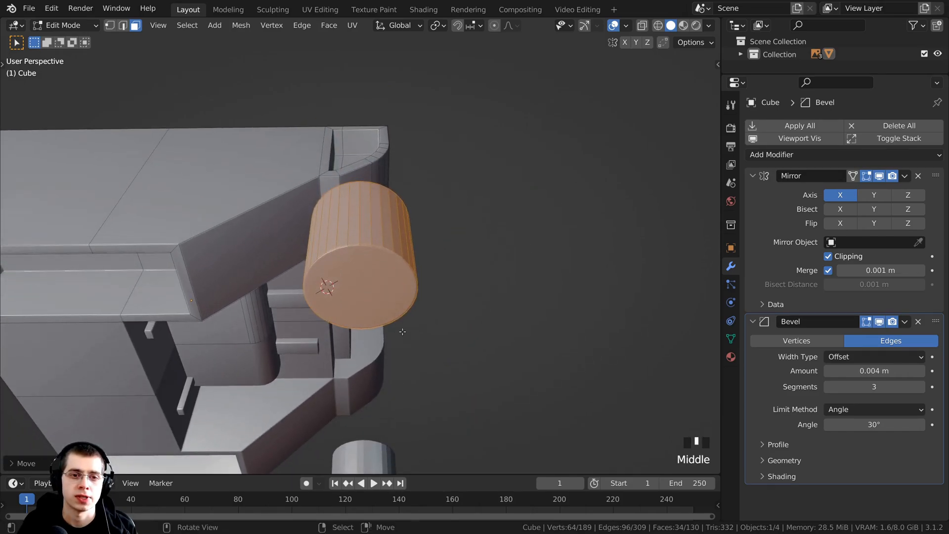
click(357, 273)
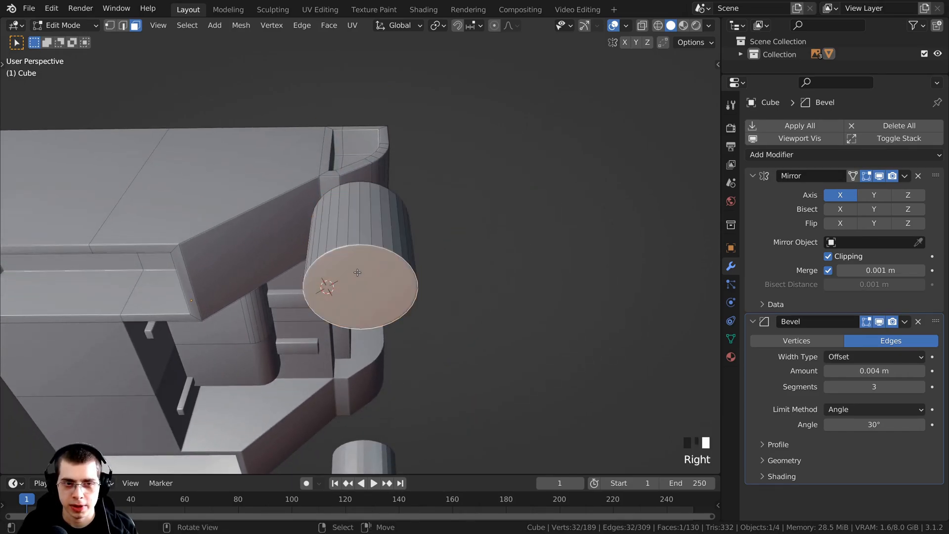
key(x)
click(312, 268)
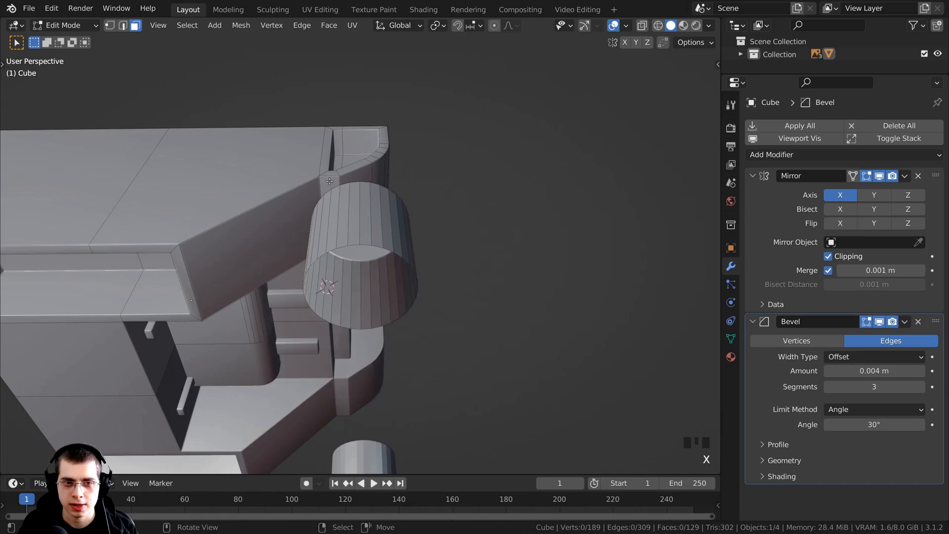
- Delete the cylinder's top cap face to leave an open tube
middle_drag(329, 181, 341, 223)
scroll(344, 230, up, 2)
right_click(346, 234)
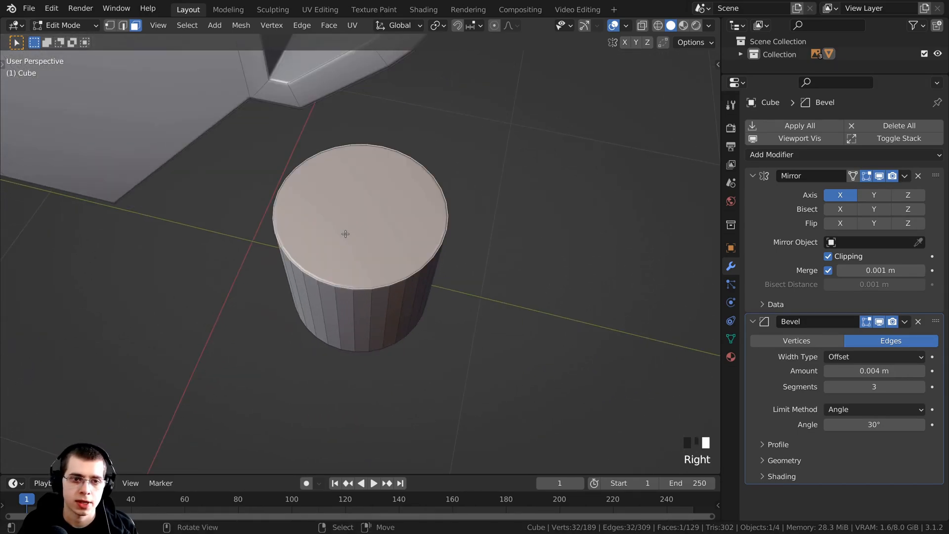
key(x)
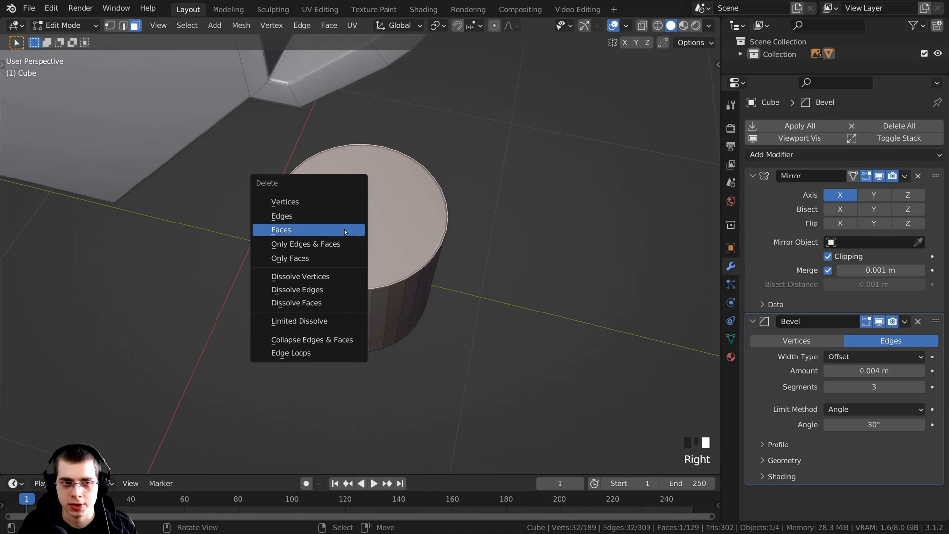
click(304, 229)
- Select the whole open tube and move it under the body, close to the outer bottom recess
mouse_move(309, 254)
middle_down()
mouse_move(321, 297)
mouse_move(319, 252)
middle_up()
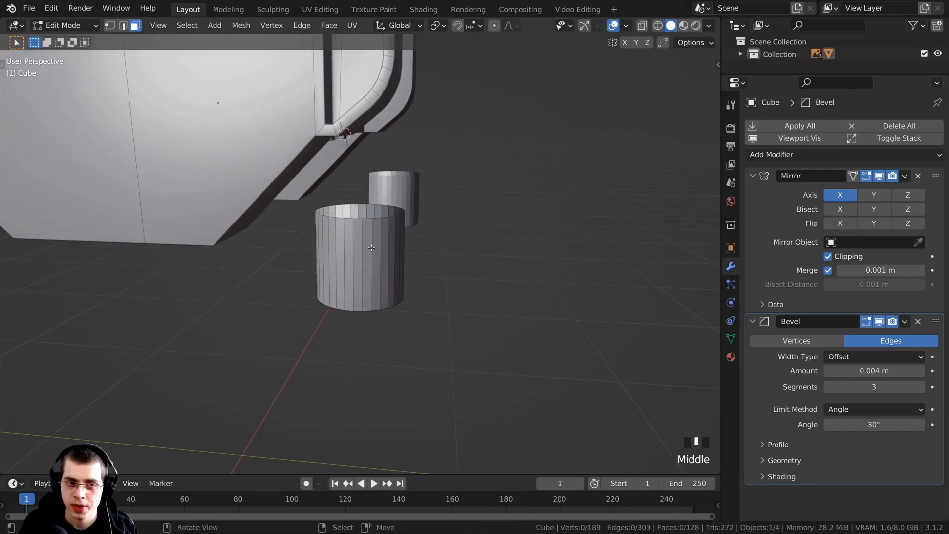
scroll(371, 247, up, 1)
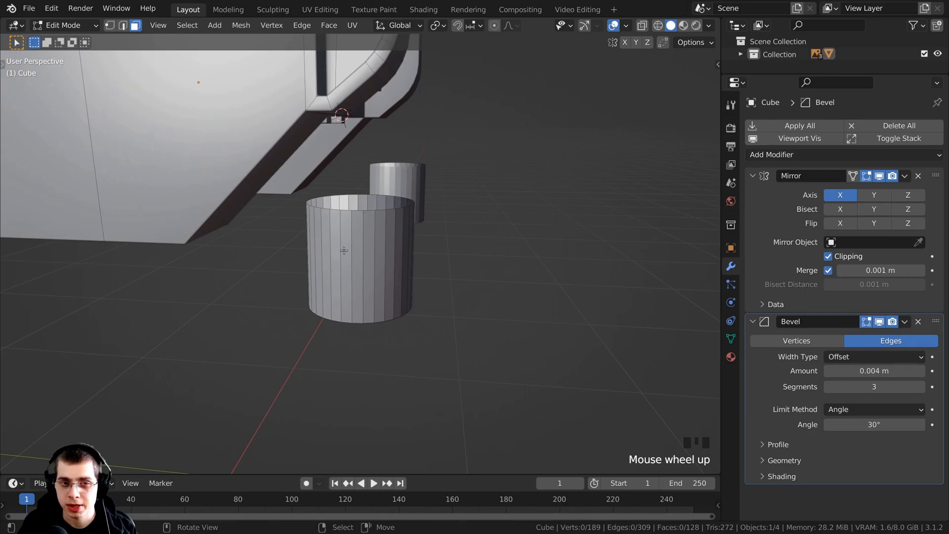
key(l)
middle_drag(344, 250, 416, 200)
key(g)
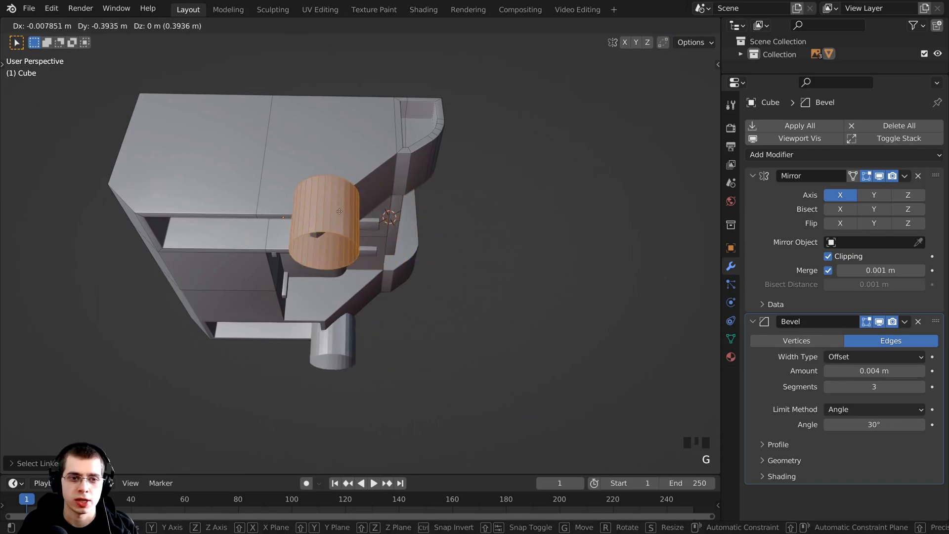
click(292, 210)
- Shrink the tube to fit the recess width and position it at the recess end nearest the cut-out
key(s)
click(376, 212)
middle_drag(421, 212, 509, 210)
key(g)
click(535, 184)
shift+middle_drag(510, 210, 496, 265)
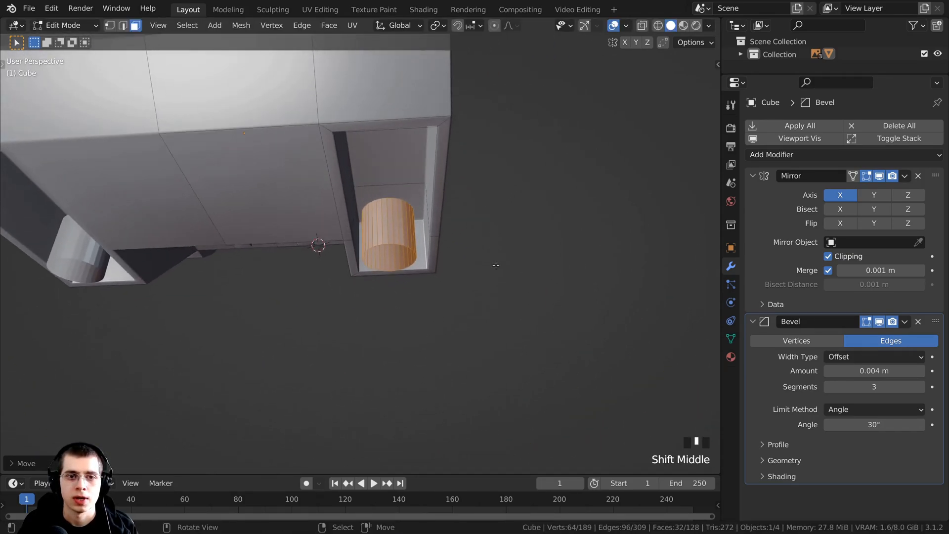
- Rotate the tube 90° about the global Y axis so it lies crosswise in the recess
scroll(399, 156, up, 2)
middle_drag(237, 167, 263, 220)
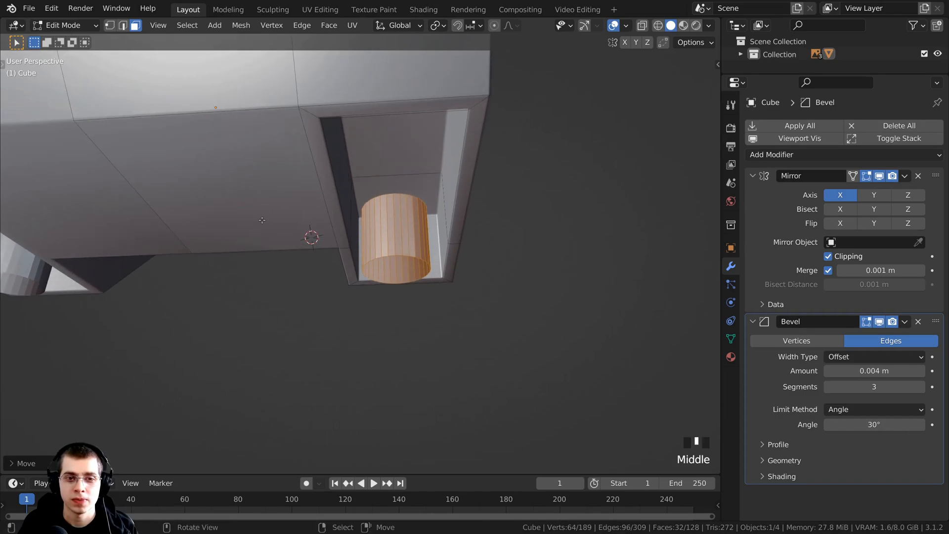
key(r)
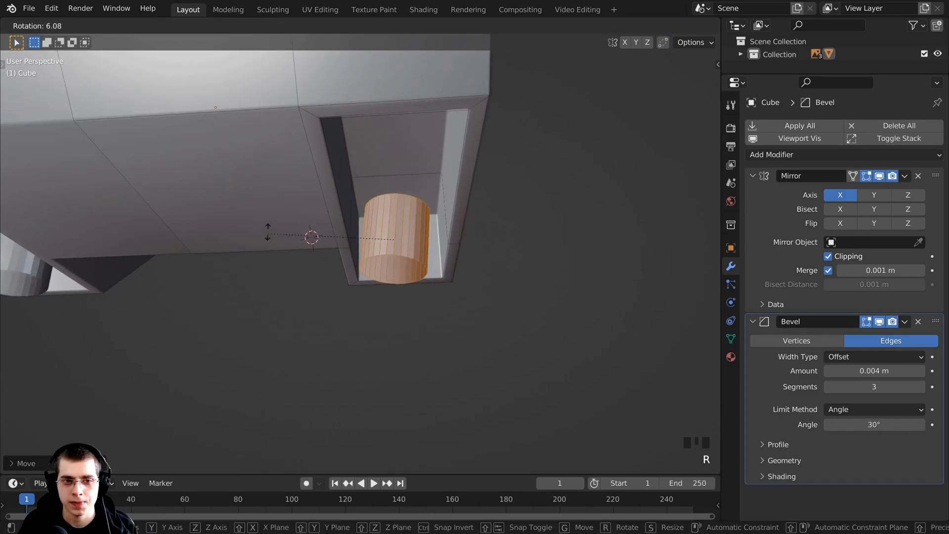
key(x)
key(y)
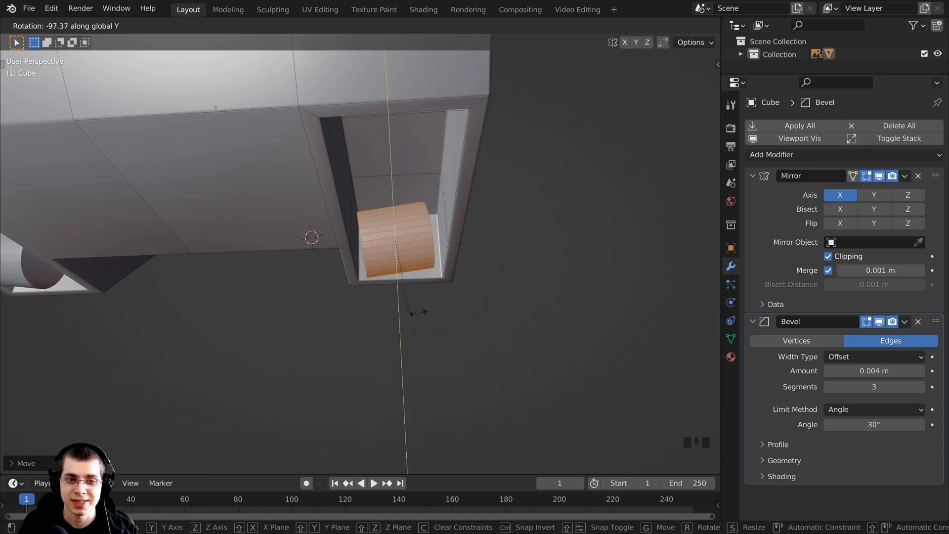
text(9)
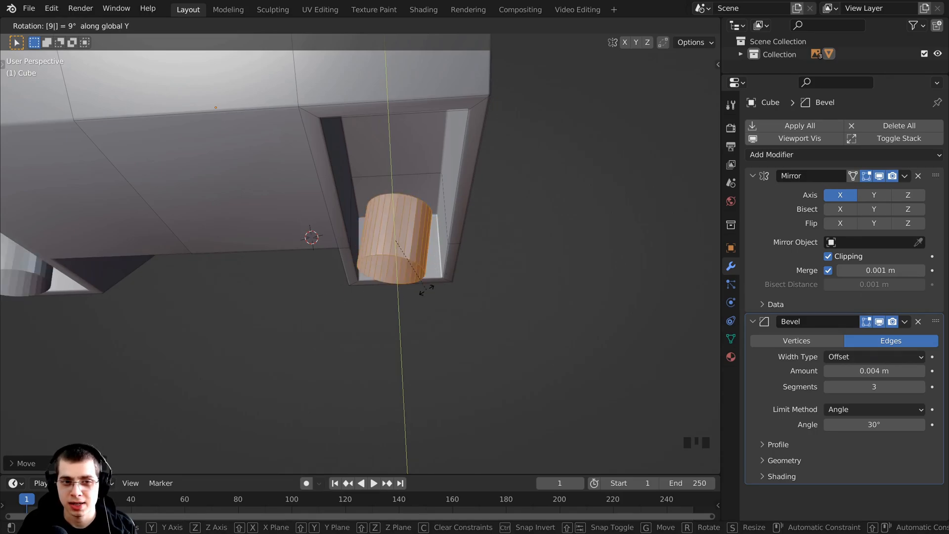
text(0)
key(Return)
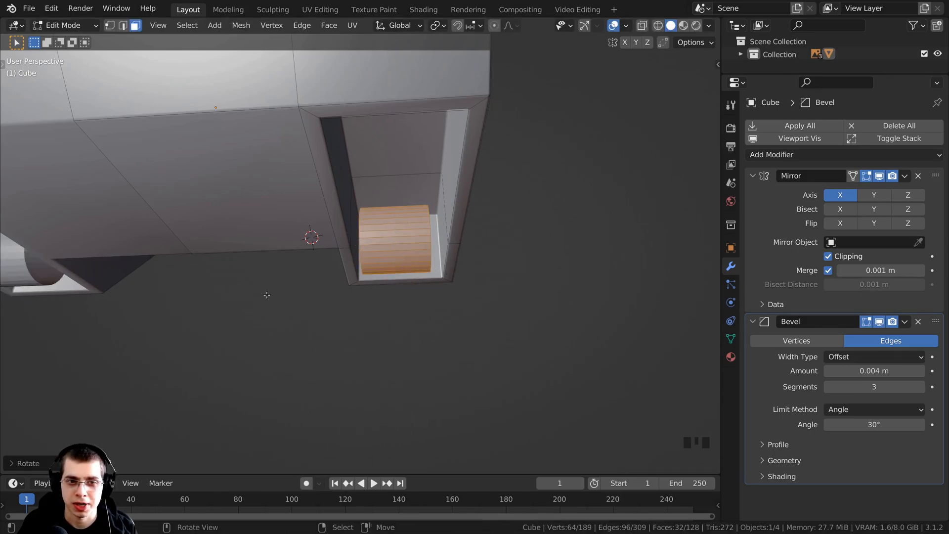
- Scale the tube to about 0.78 of its size and raise it along Z into the recess
scroll(445, 296, down, 2)
middle_drag(445, 297, 451, 329)
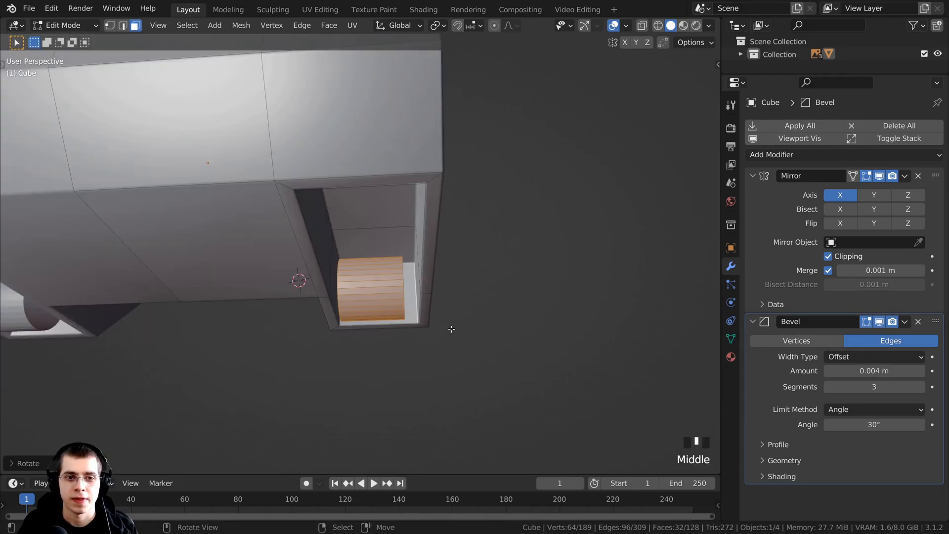
key(s)
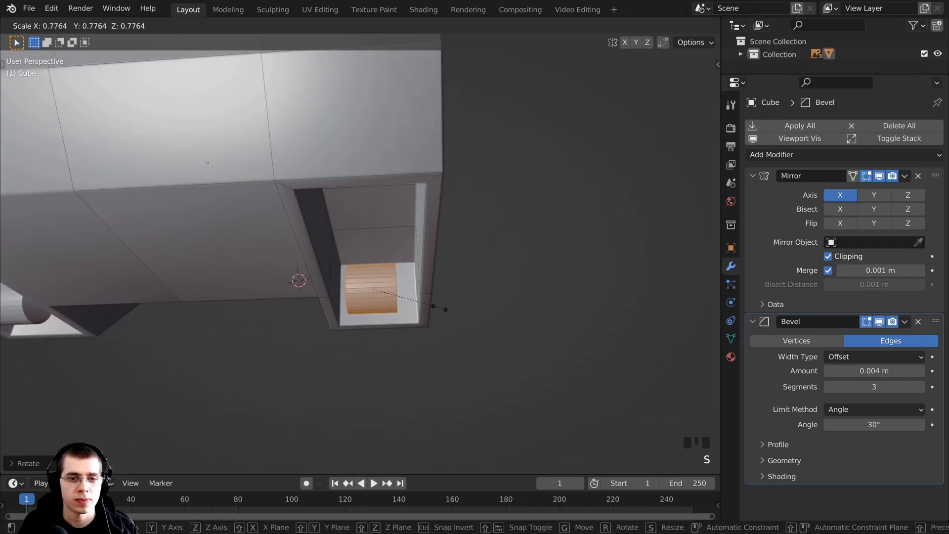
click(438, 305)
middle_drag(437, 305, 371, 306)
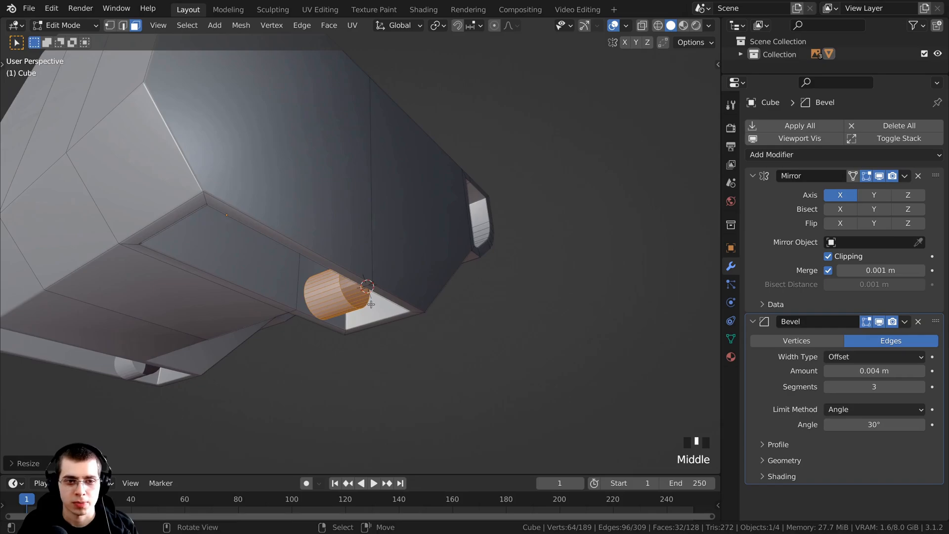
key(g)
key(z)
click(375, 270)
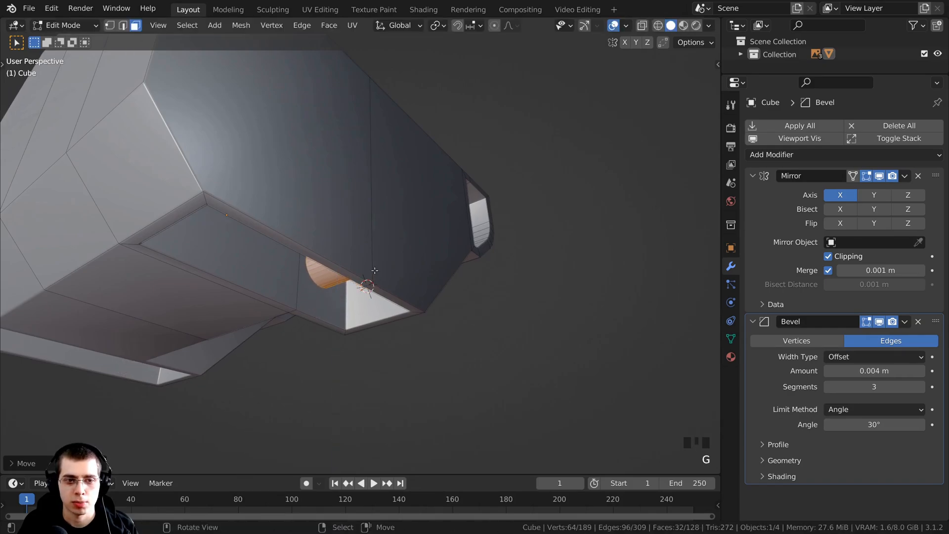
- Adjust the tube's height inside the underside recess by moving it along the Z axis
middle_drag(375, 270, 431, 254)
key(g)
key(z)
click(428, 248)
scroll(430, 246, up, 2)
key(g)
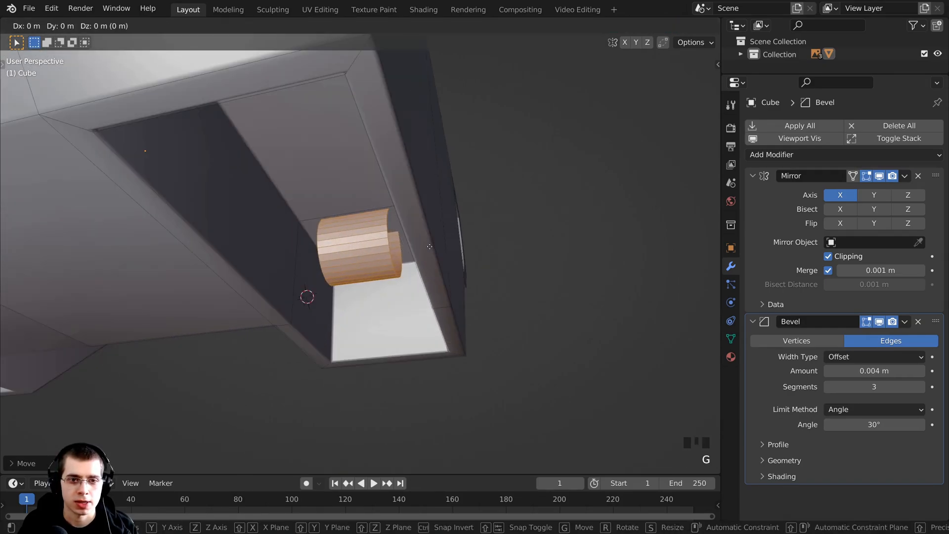
key(z)
click(426, 298)
scroll(499, 267, up, 2)
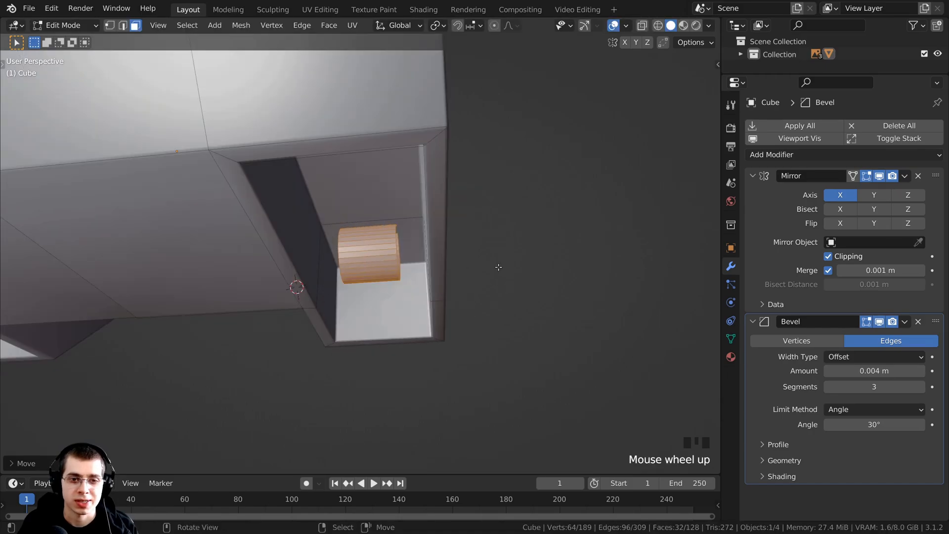
- Stretch the tube along the global X axis so it spans the width of the recess
key(s)
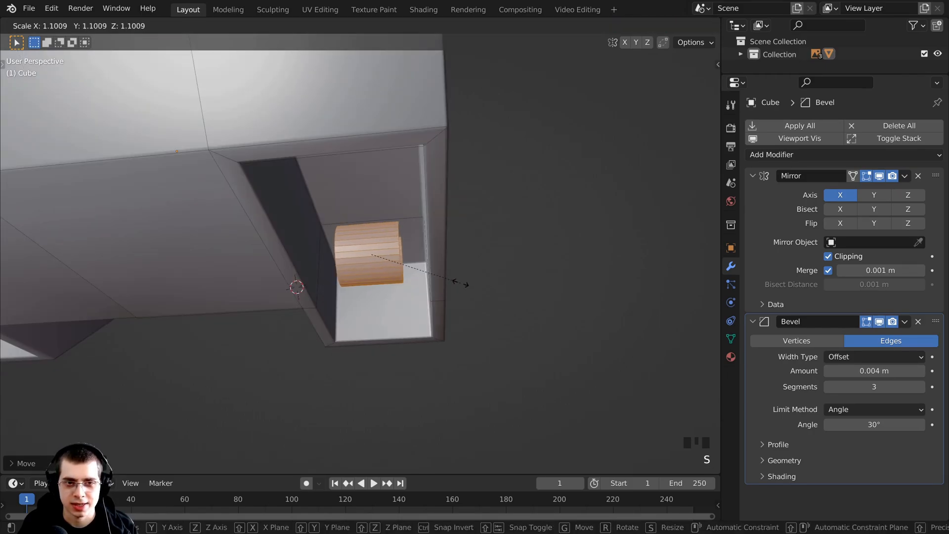
key(x)
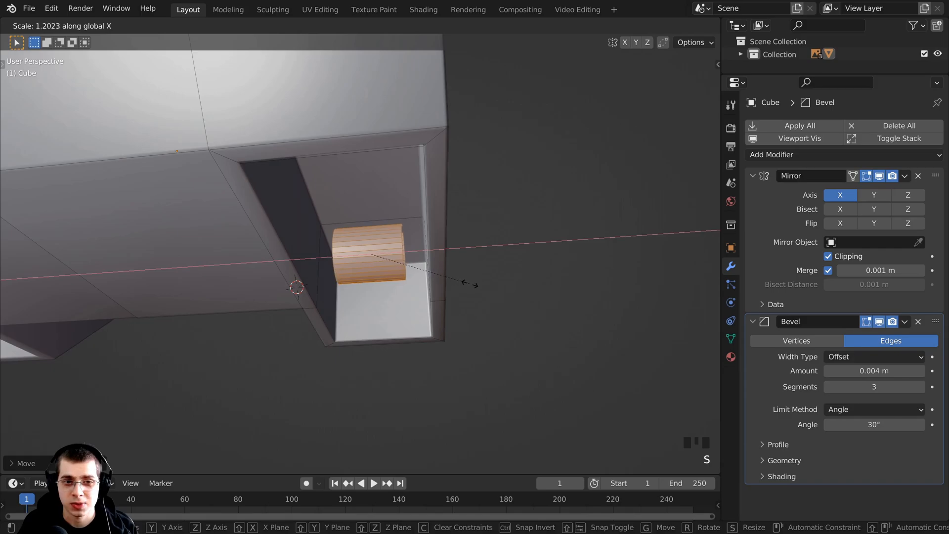
click(547, 302)
middle_drag(551, 318, 430, 188)
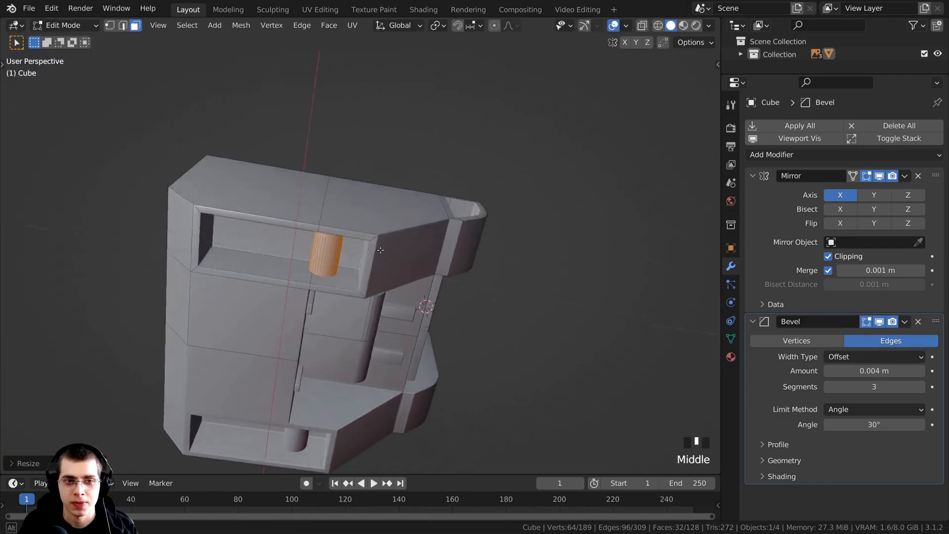
- Apply Shade Smooth to the whole body in Object Mode
scroll(426, 176, up, 2)
key(Tab)
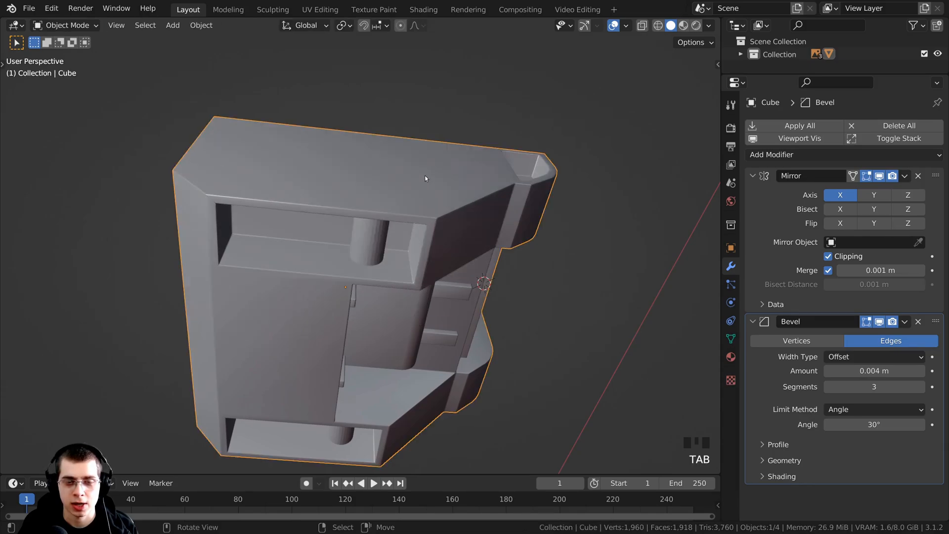
right_click(425, 176)
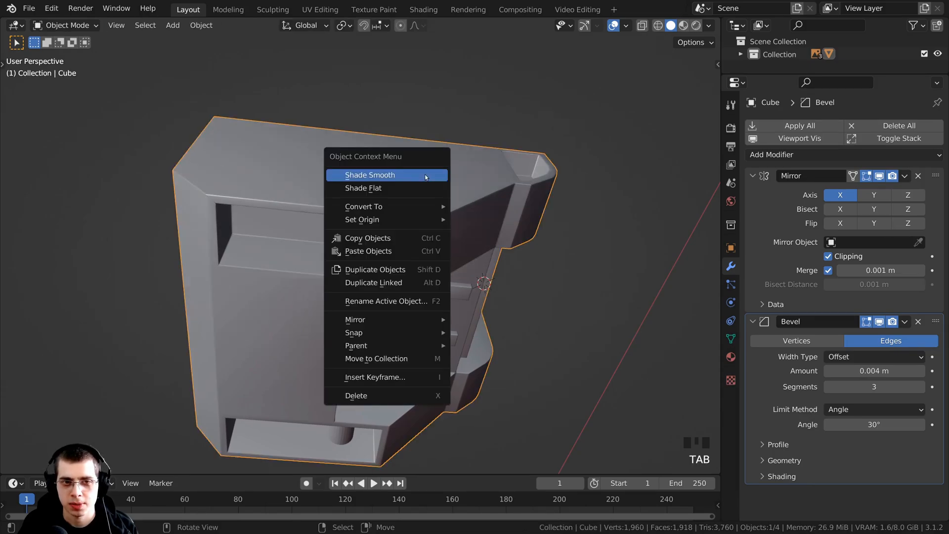
click(370, 176)
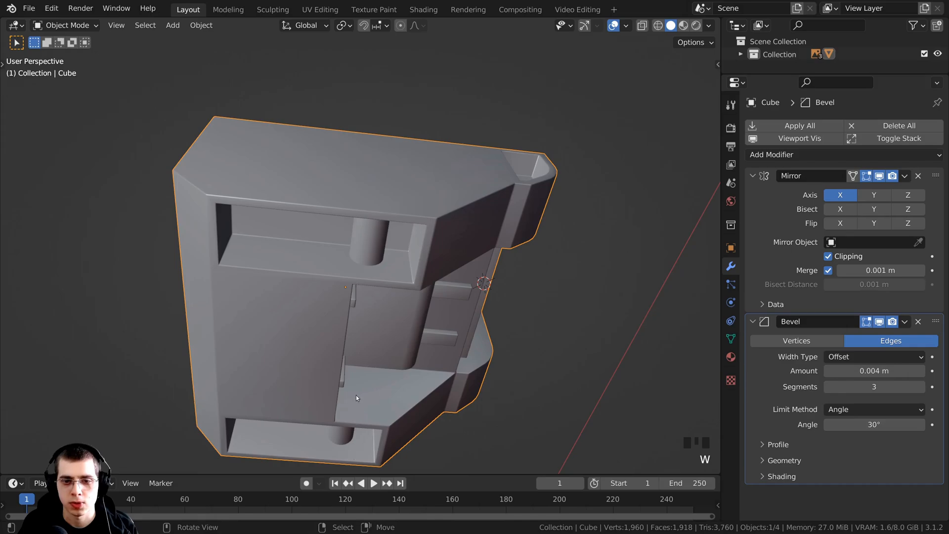
middle_drag(356, 398, 298, 297)
scroll(460, 247, up, 4)
scroll(436, 212, down, 4)
scroll(375, 268, up, 4)
- In Edit Mode, move the tube about 0.051 m along the Y axis towards the near end of the recess
key(Tab)
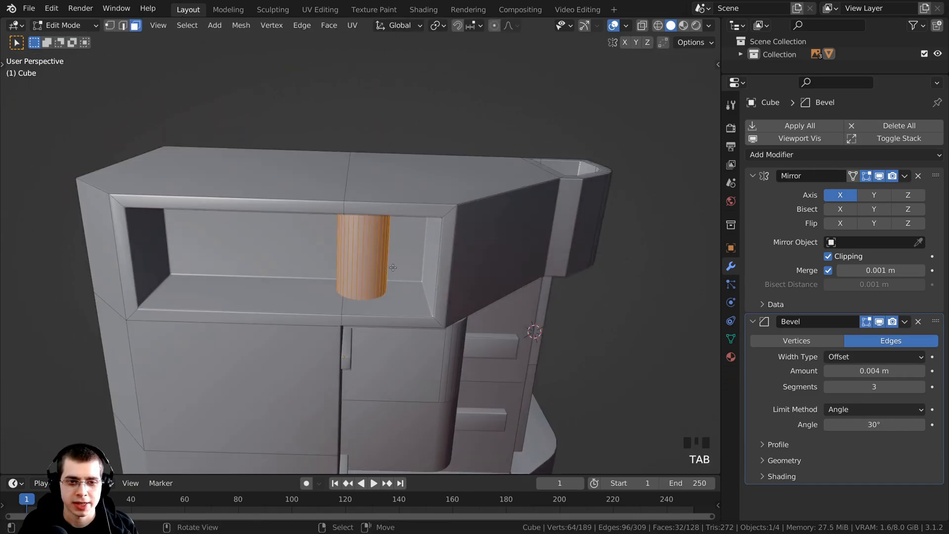
middle_drag(393, 267, 387, 237)
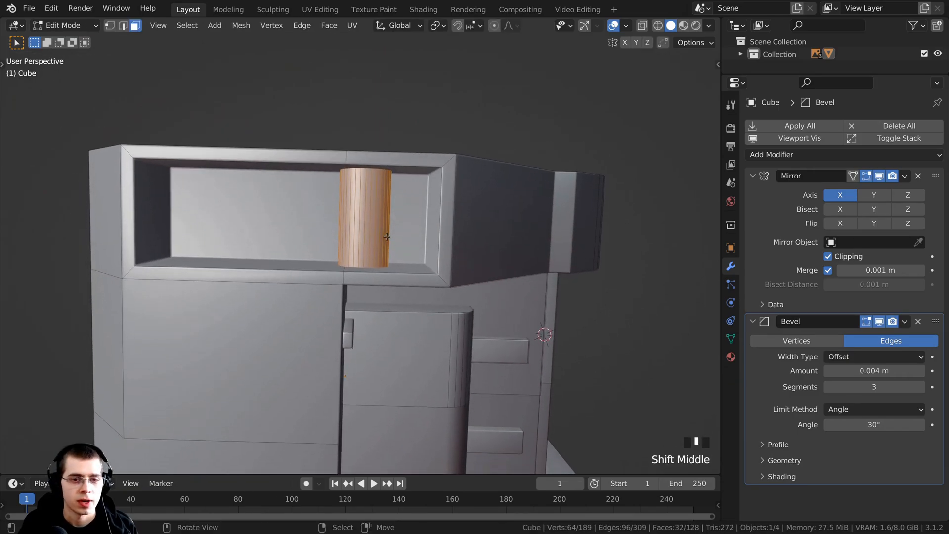
key(g)
key(y)
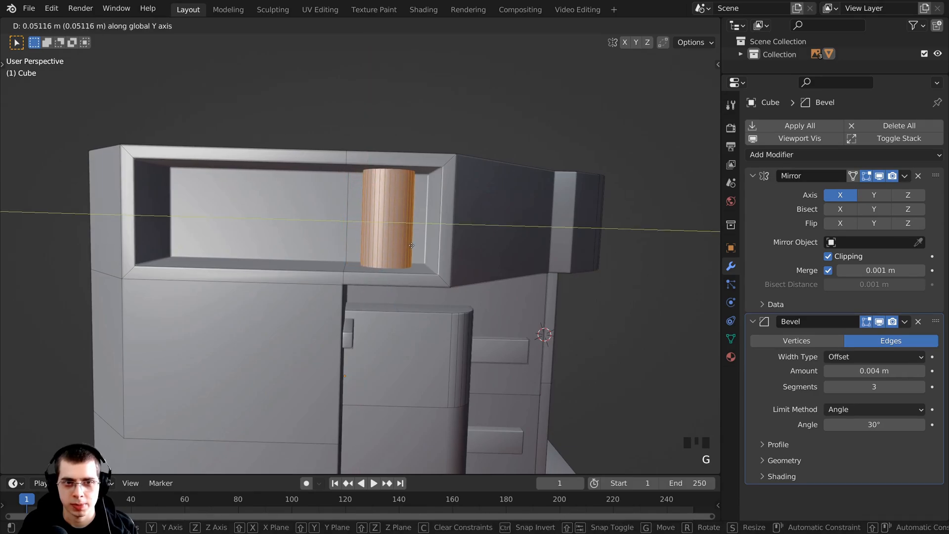
click(412, 246)
- Duplicate the tube and slide the copy along the Y axis to the opposite end of the recess
shift+middle_drag(251, 173, 293, 171)
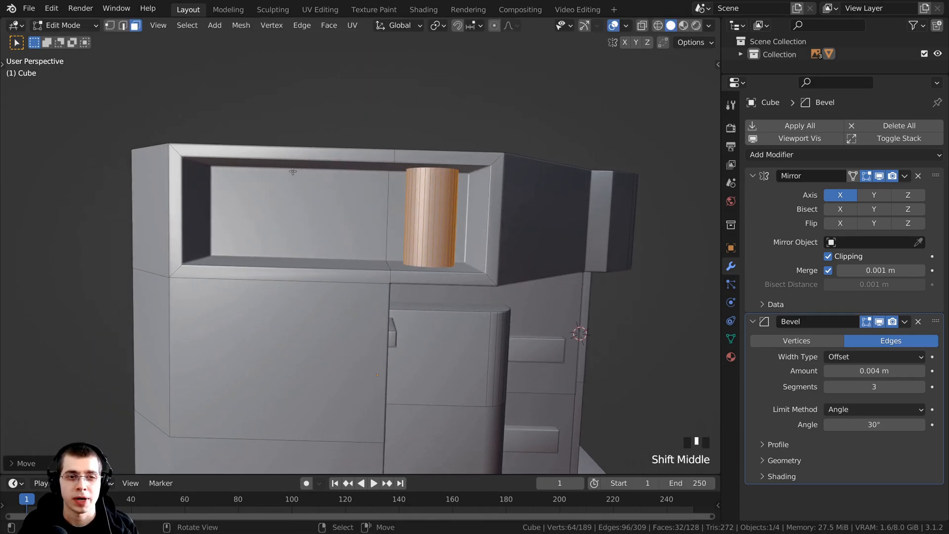
shift+middle_drag(205, 225, 315, 228)
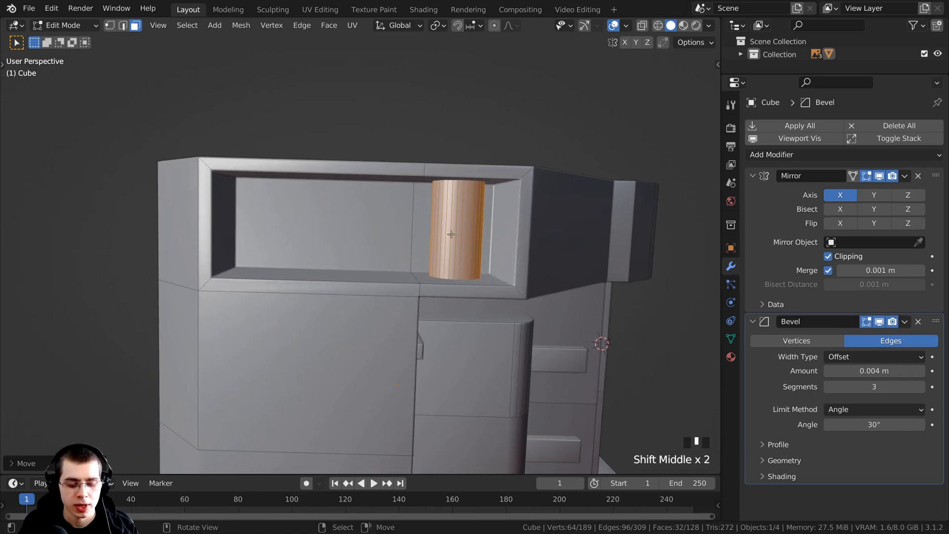
key(shift+d)
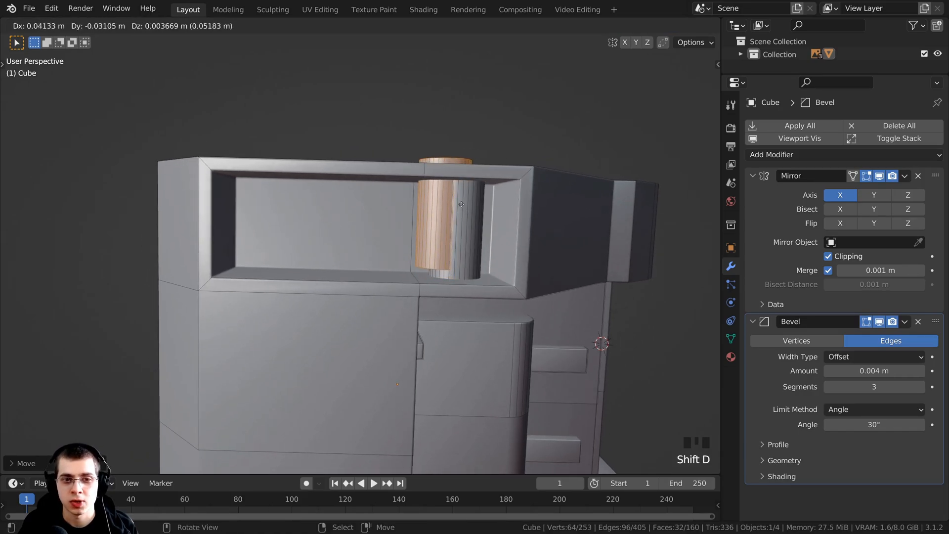
middle_drag(437, 202, 389, 249)
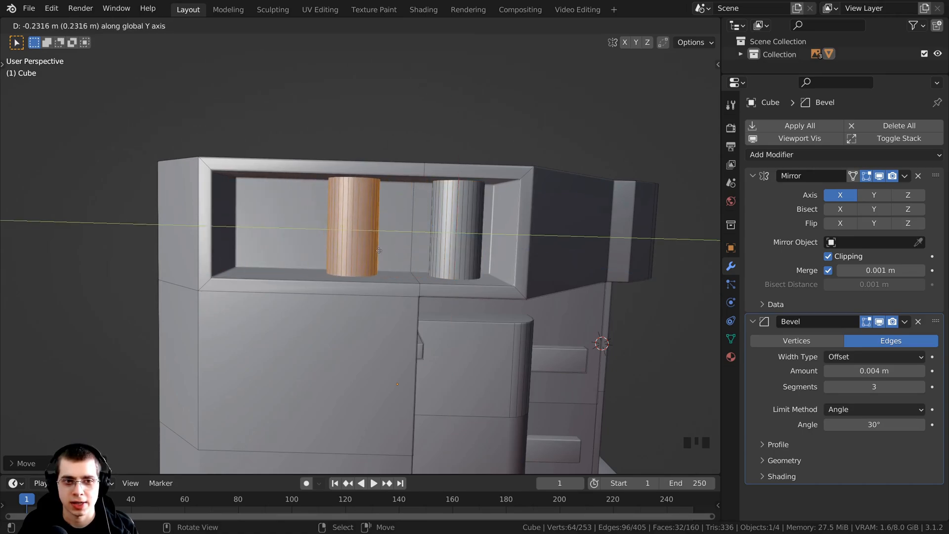
click(295, 268)
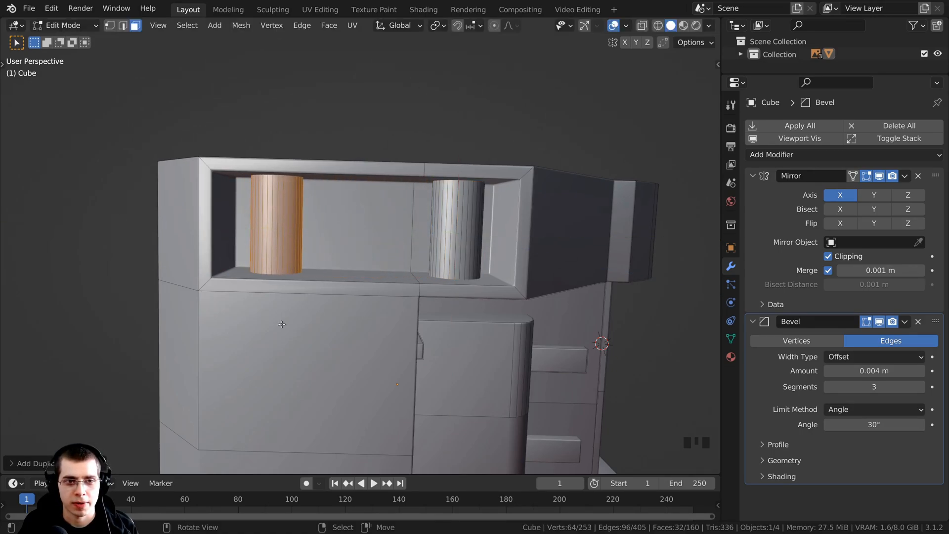
- Duplicate the second tube and place the copy about 0.137 m along Y, between the other two tubes
middle_drag(329, 215, 288, 226)
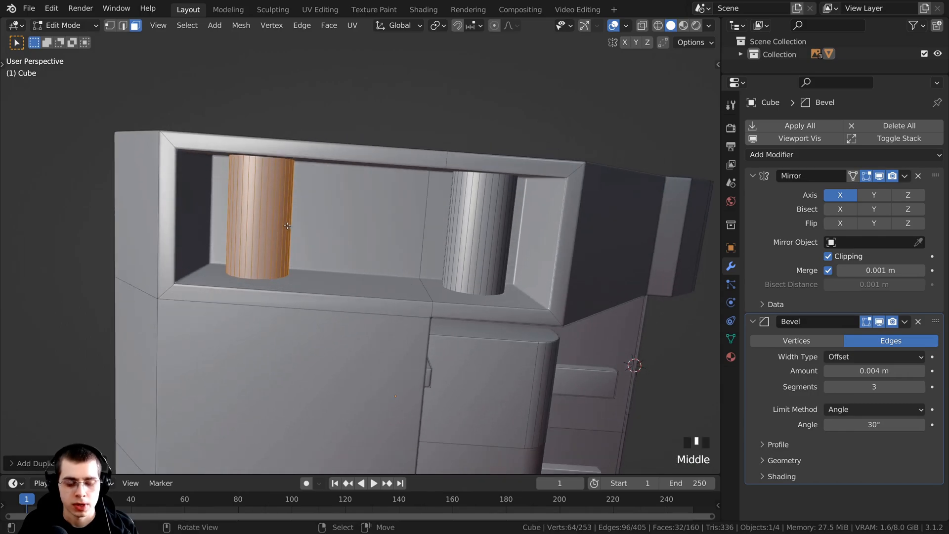
key(shift+d)
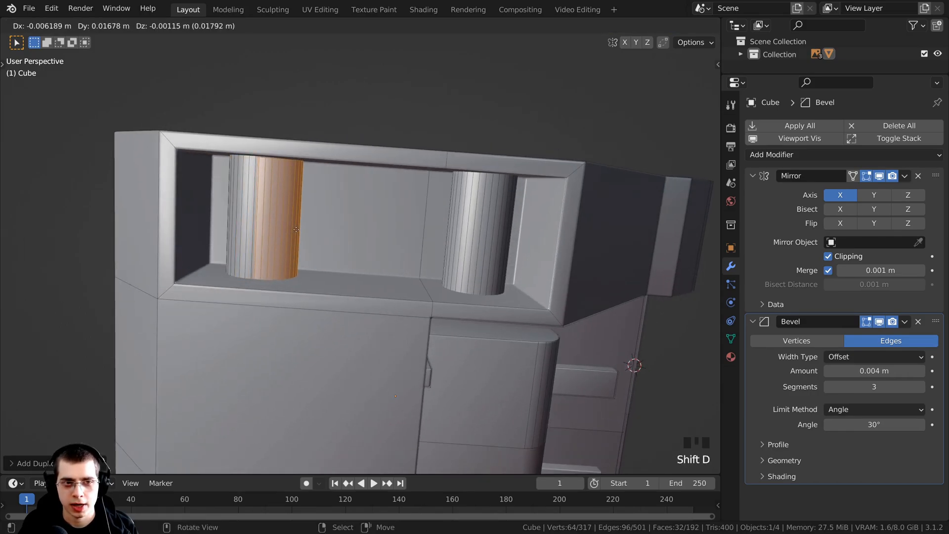
key(y)
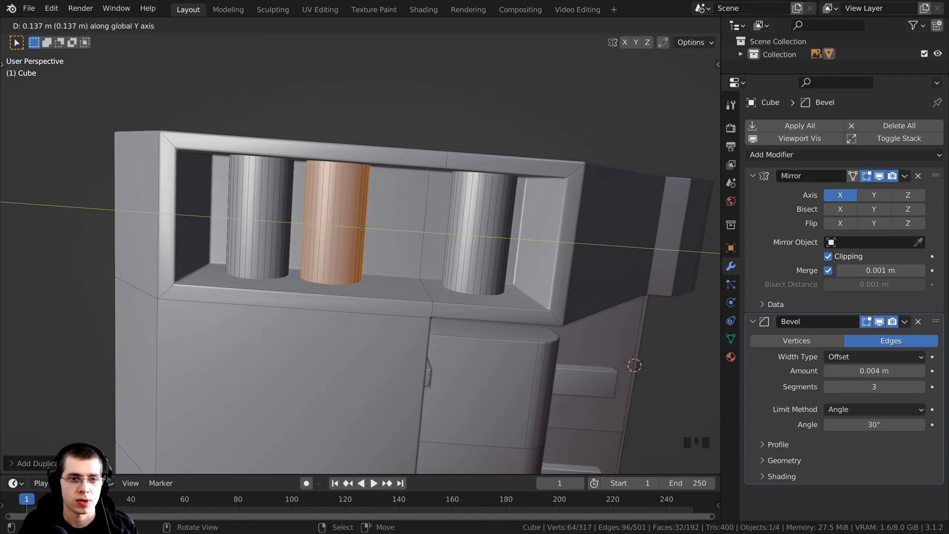
click(362, 227)
- Examine the body's underside and lower sloped edge in Object Mode
scroll(361, 227, down, 3)
middle_drag(362, 227, 432, 378)
key(Tab)
scroll(381, 314, down, 3)
scroll(432, 378, up, 2)
shift+middle_drag(257, 332, 308, 338)
scroll(295, 344, up, 2)
middle_drag(316, 259, 290, 275)
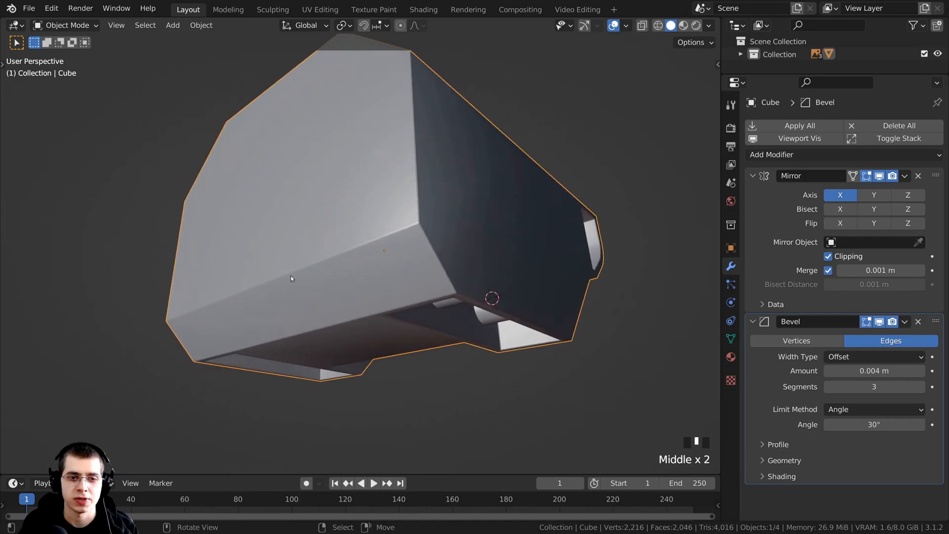
middle_drag(353, 273, 396, 277)
scroll(337, 274, up, 2)
- Save the file and inset the outermost sloped face on the body's lower edge by about 0.025 m
key(Tab)
key(ctrl+s)
right_click(451, 280)
scroll(396, 278, up, 1)
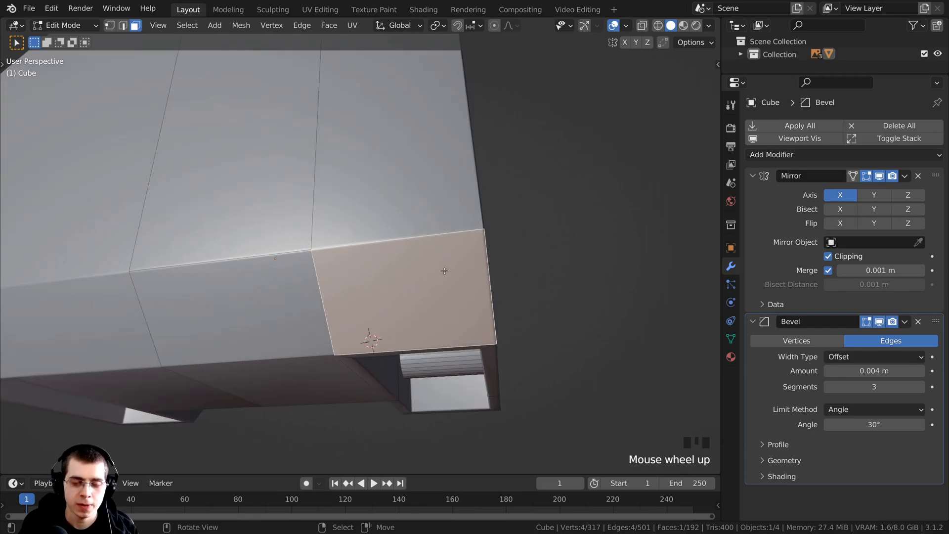
key(i)
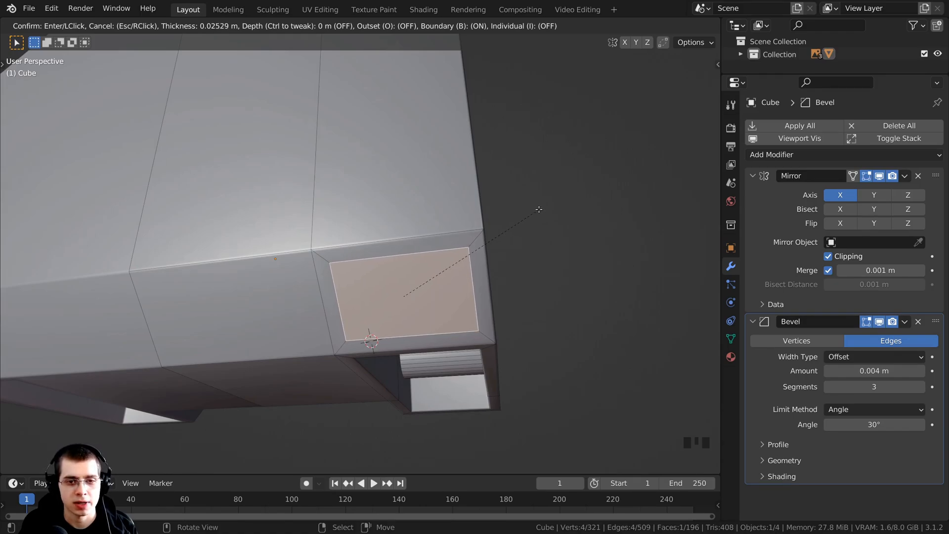
click(538, 207)
- Extrude the inset face outward about 0.024 m to form a raised block
middle_drag(538, 207, 409, 202)
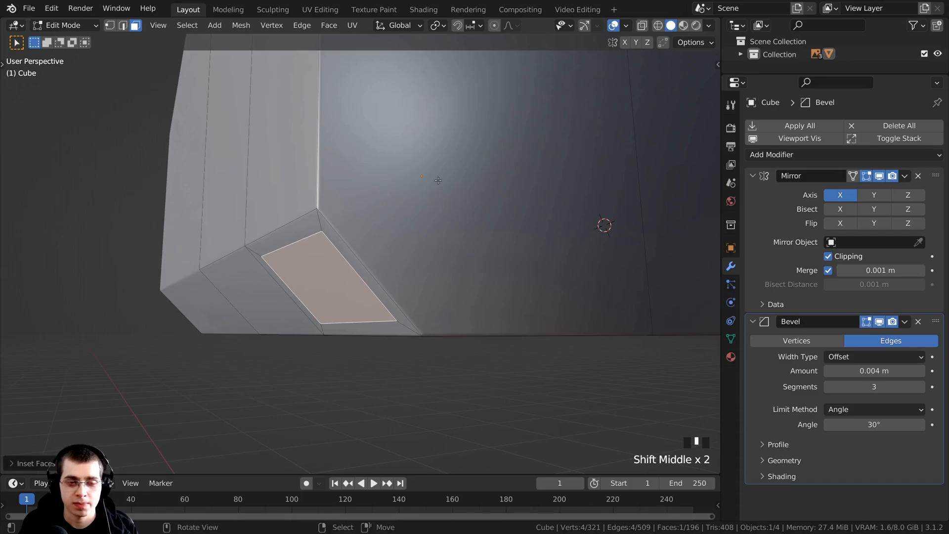
key(e)
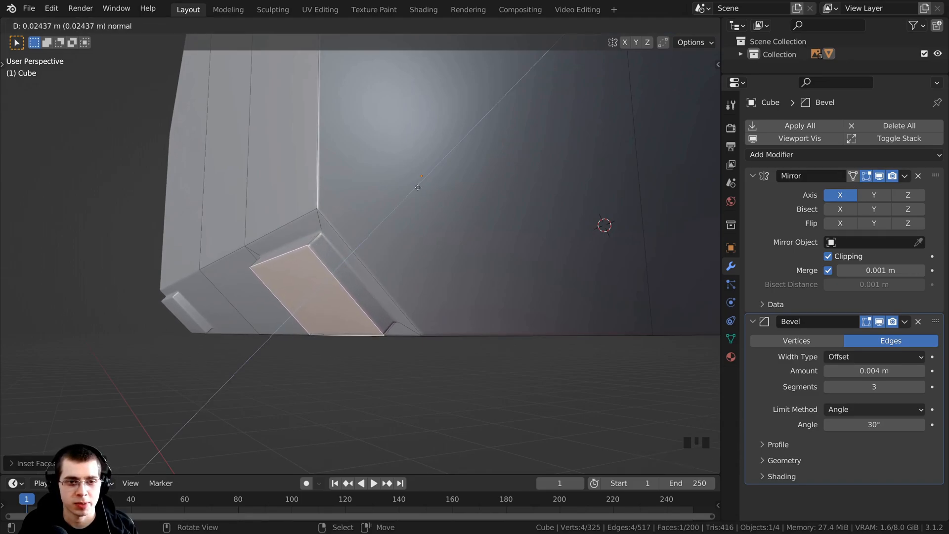
click(418, 188)
- Inset the middle sloped face beside the raised block by about 0.027 m with Boundary off, keeping it open at the mirror line
middle_drag(418, 188, 363, 255)
scroll(409, 313, up, 2)
right_click(389, 308)
scroll(363, 255, up, 2)
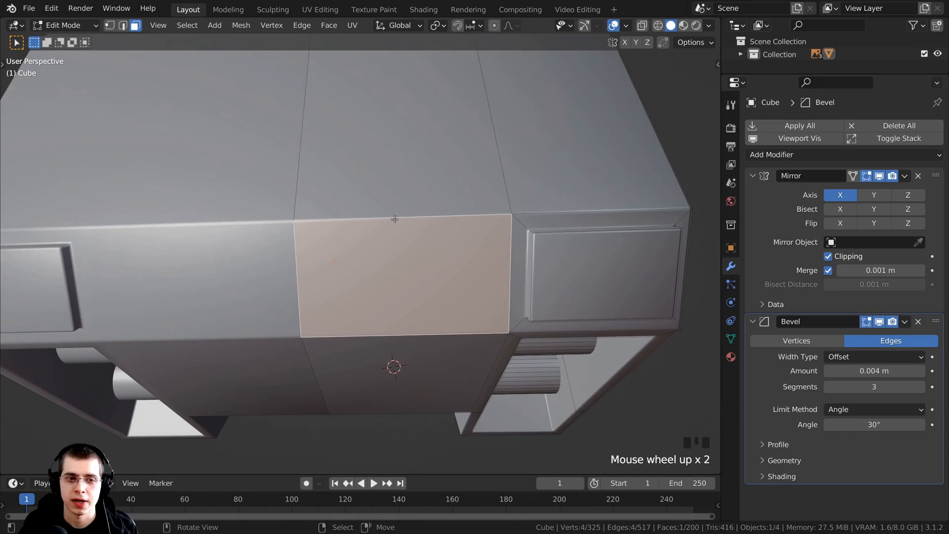
middle_drag(407, 280, 406, 282)
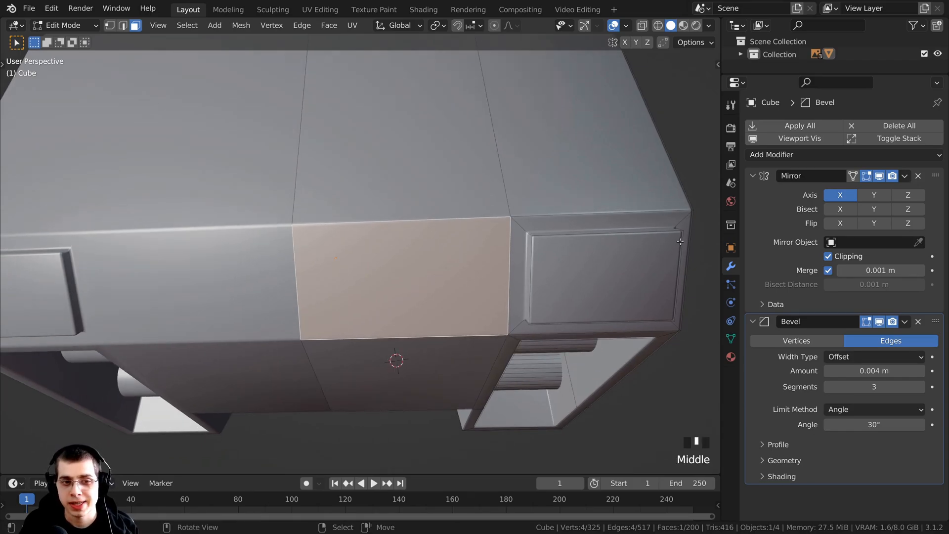
key(i)
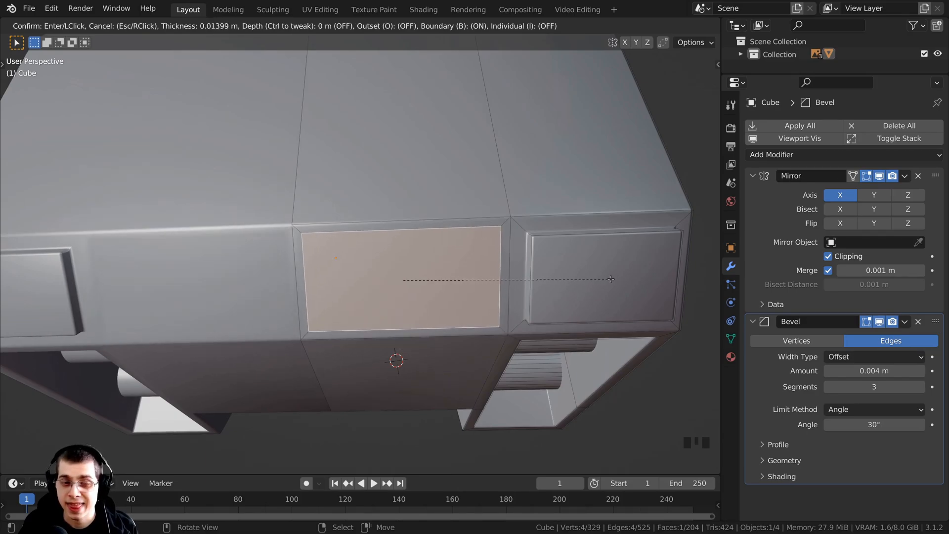
key(b)
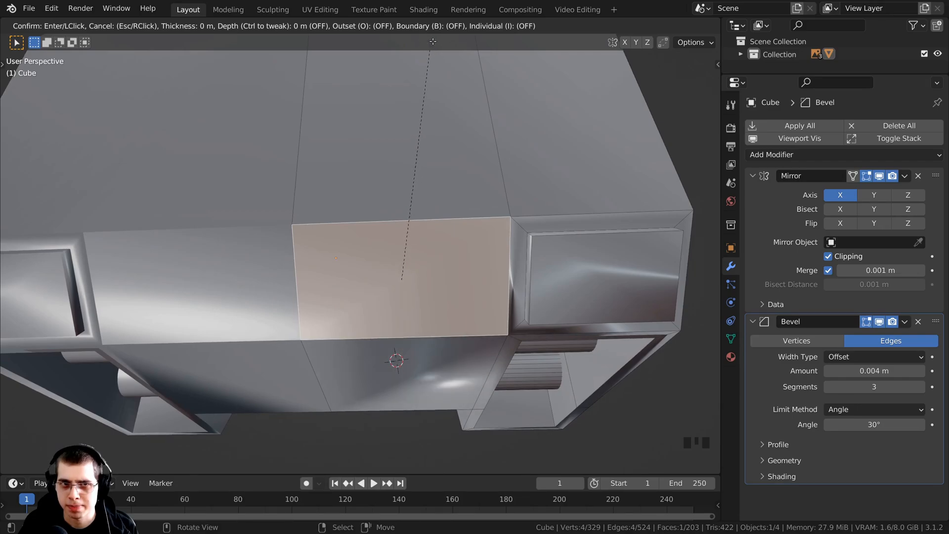
key(b)
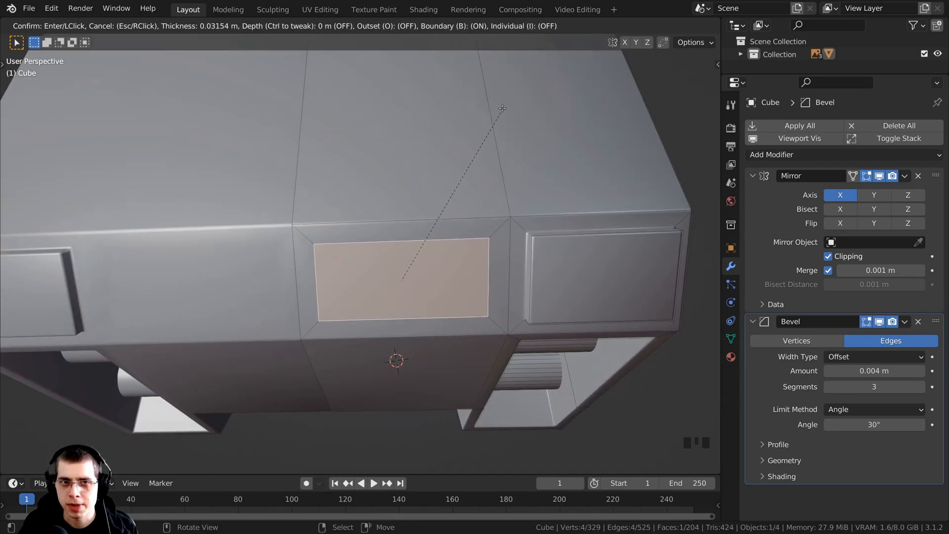
key(b)
key(b)
key(b)
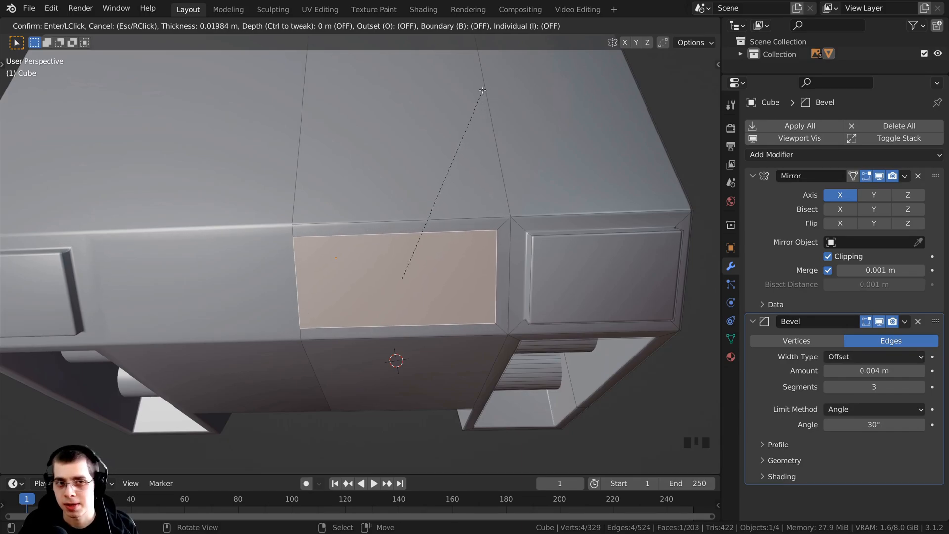
key(b)
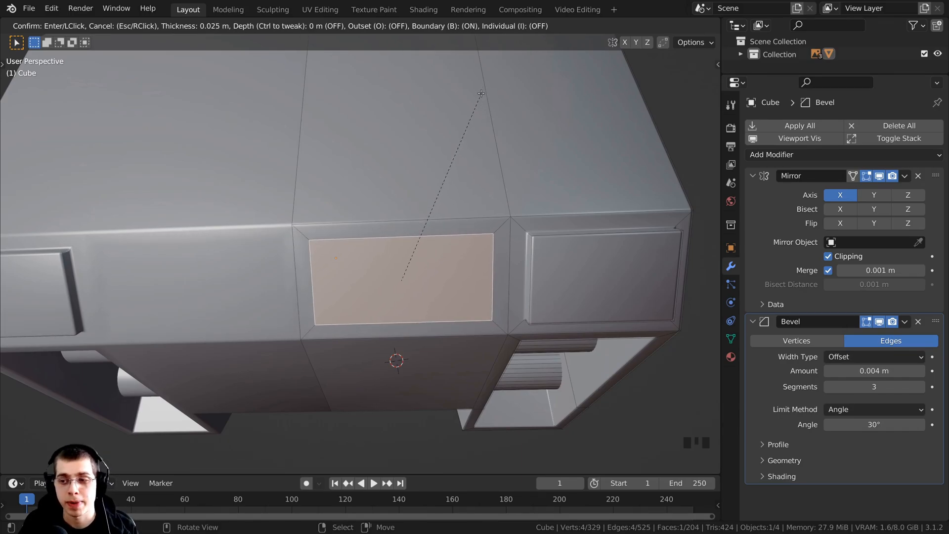
key(b)
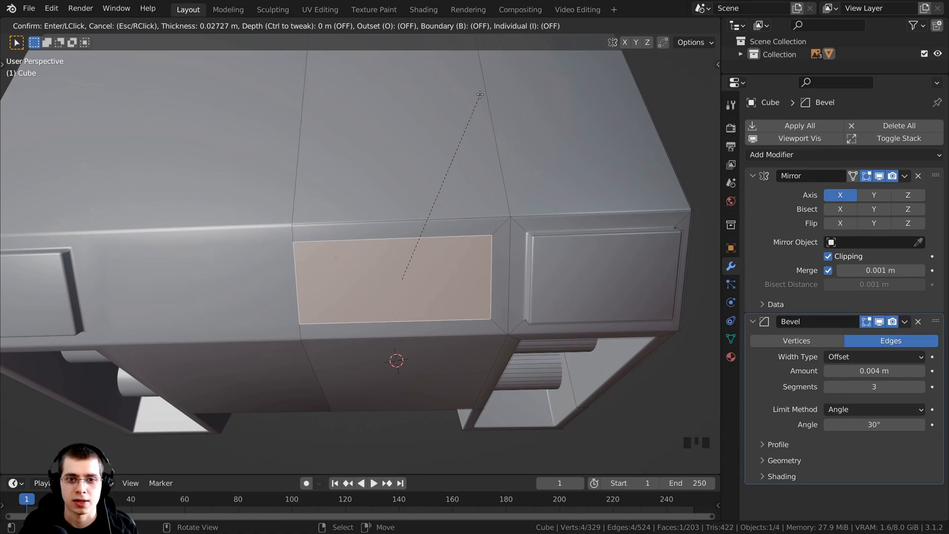
click(483, 93)
- Extrude the inset middle face inward about 0.053 m to form a recess across the body's lower edge
scroll(284, 331, up, 2)
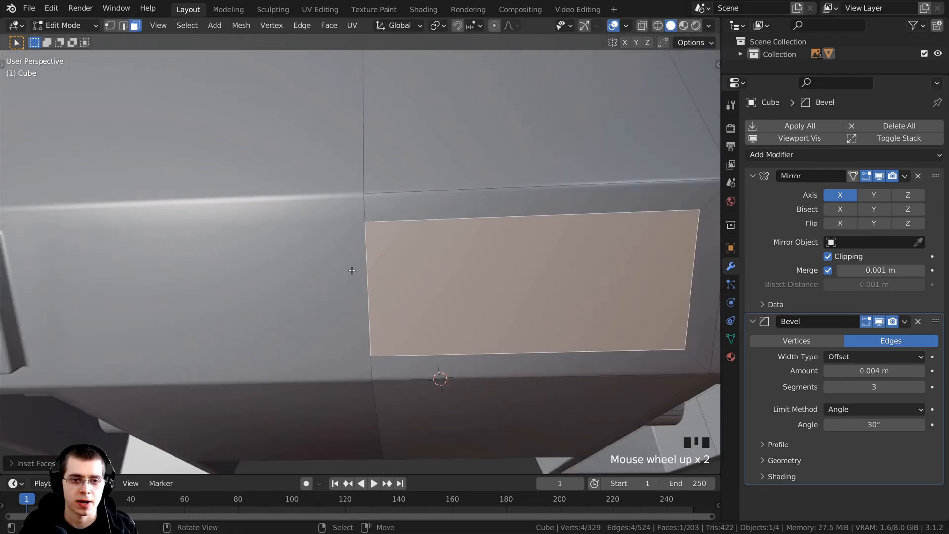
middle_drag(351, 271, 291, 330)
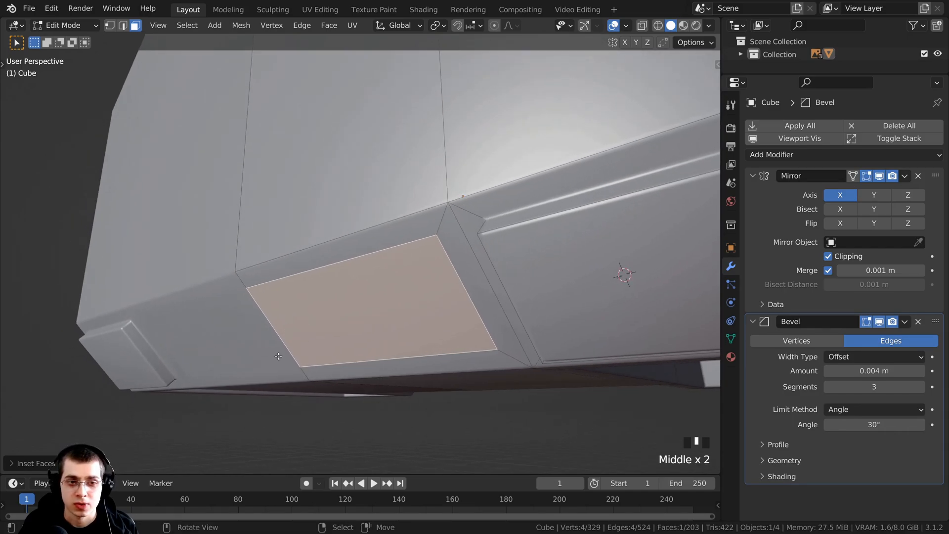
key(e)
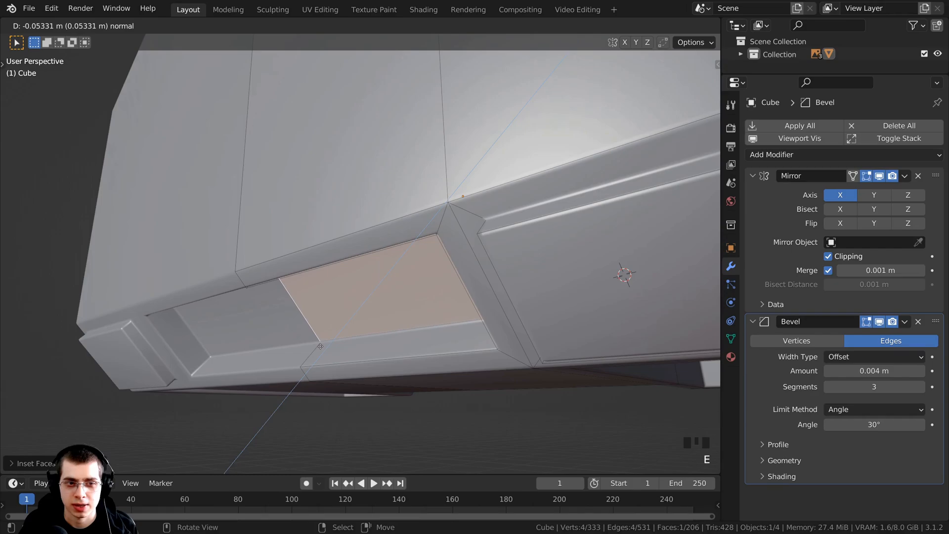
click(320, 347)
middle_drag(321, 346, 536, 242)
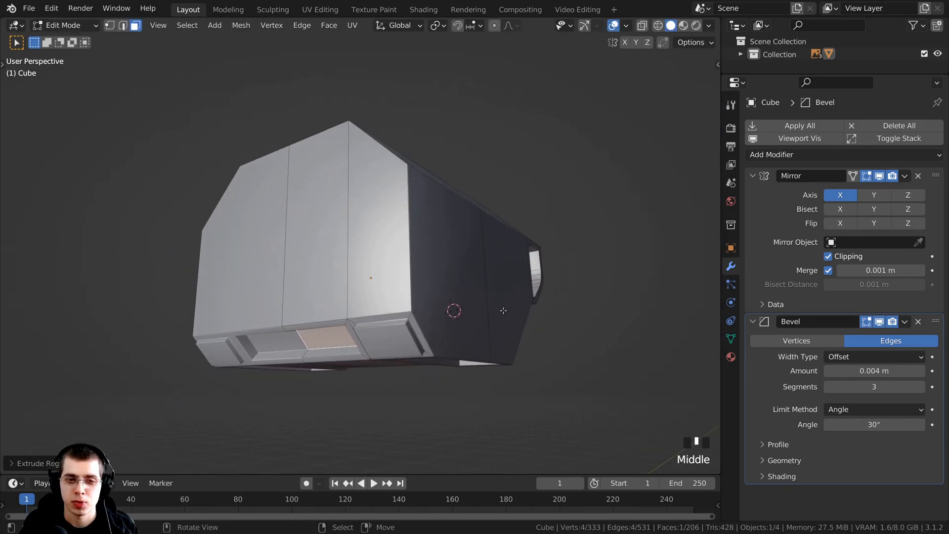
- Duplicate the two large flat faces on the body's side and move the copies outward along X, clear of the body
middle_drag(491, 319, 336, 246)
right_click(337, 246)
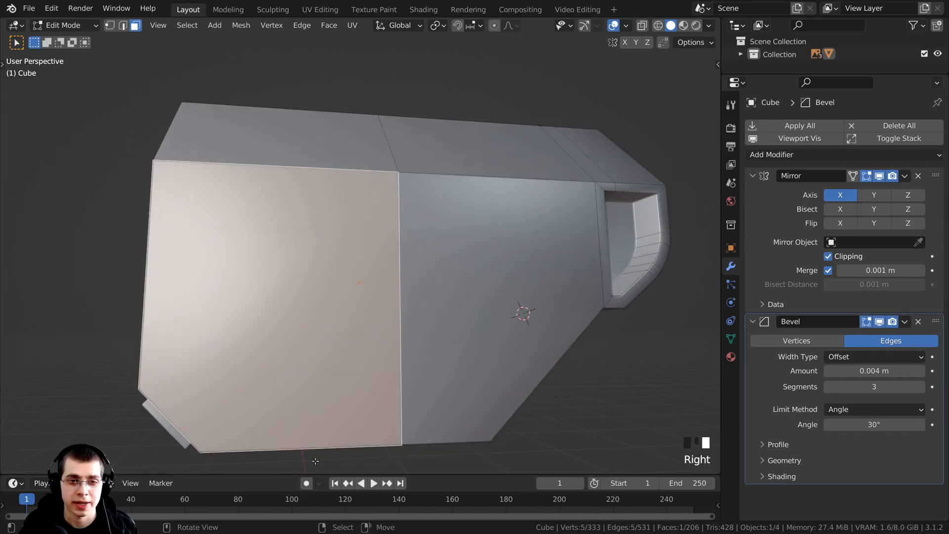
shift+right_click(425, 302)
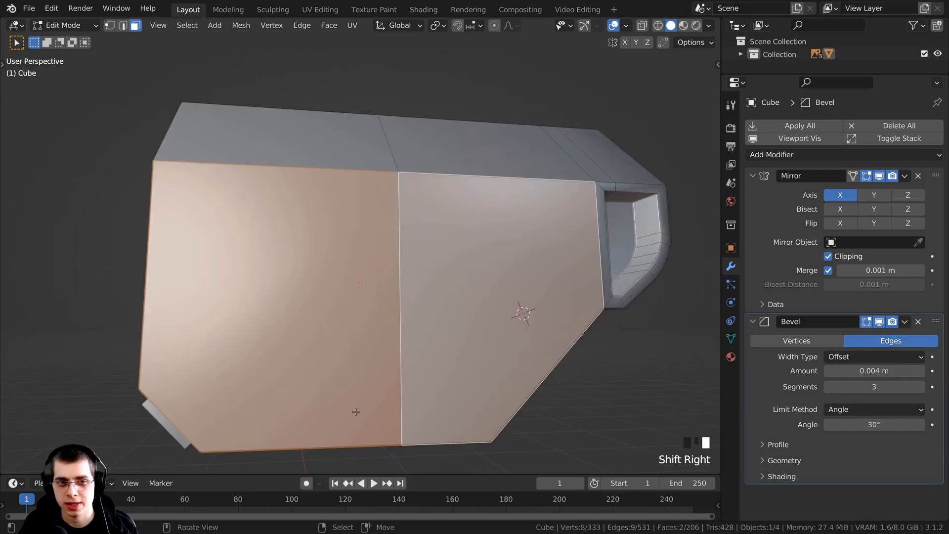
scroll(374, 387, down, 2)
middle_drag(373, 387, 460, 386)
scroll(445, 390, down, 2)
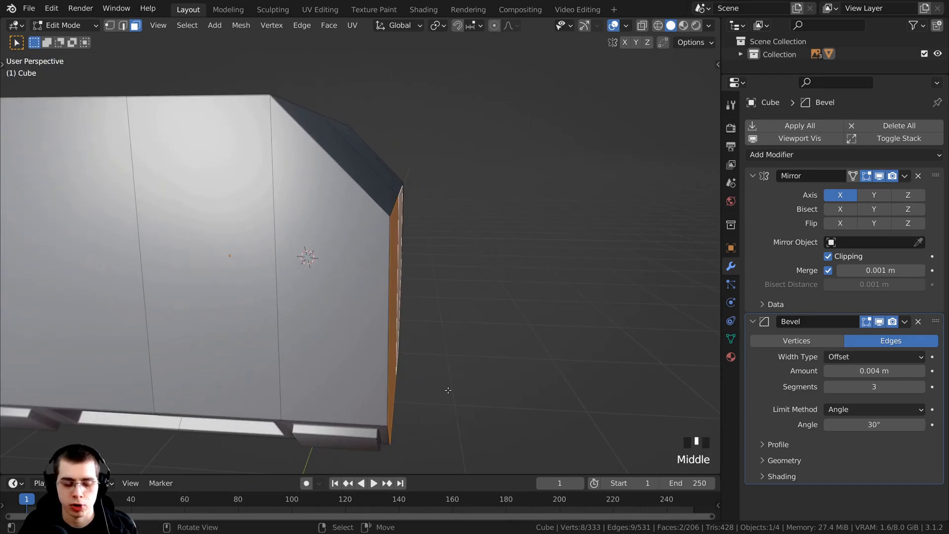
key(shift+d)
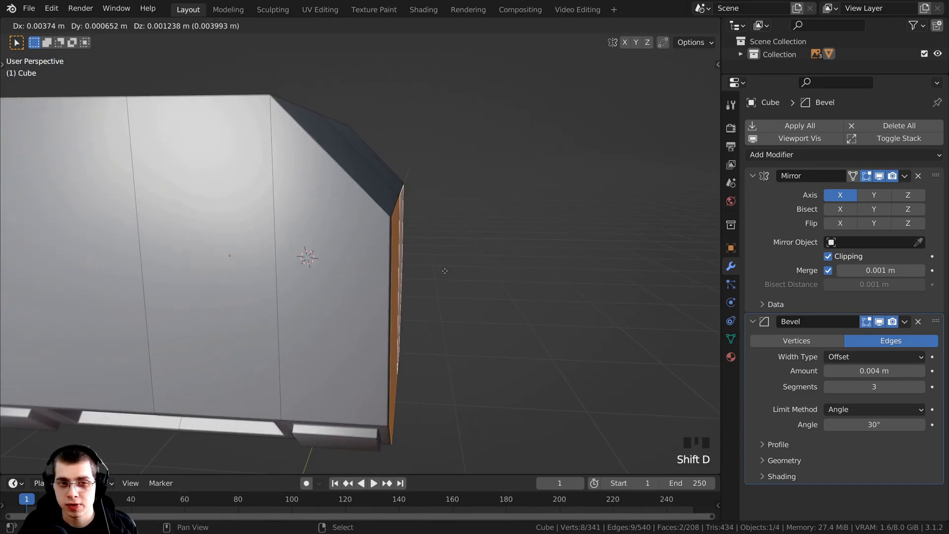
key(x)
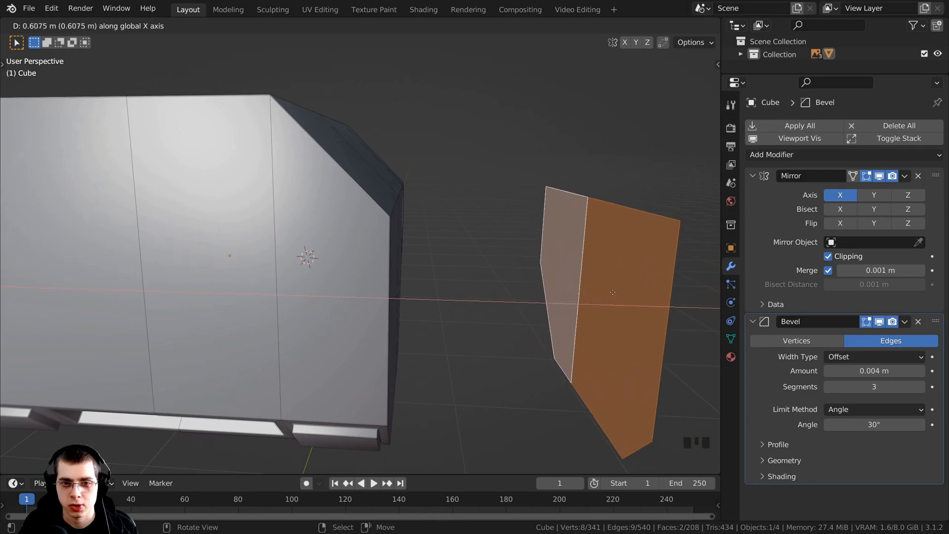
click(496, 298)
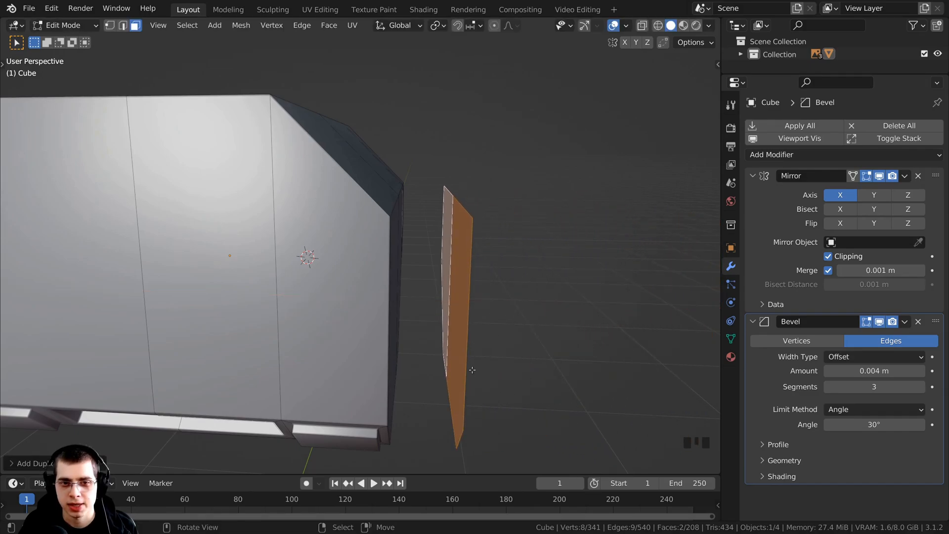
- Dissolve the vertical edge dividing the duplicated side faces so they merge into a single face
middle_drag(472, 368, 366, 262)
shift+middle_drag(366, 262, 425, 208)
middle_drag(425, 207, 398, 211)
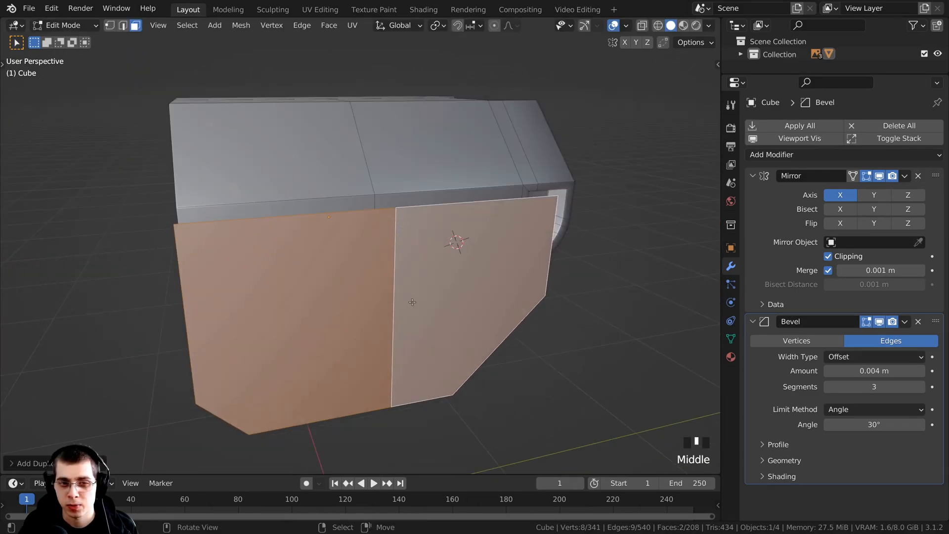
middle_drag(420, 338, 345, 206)
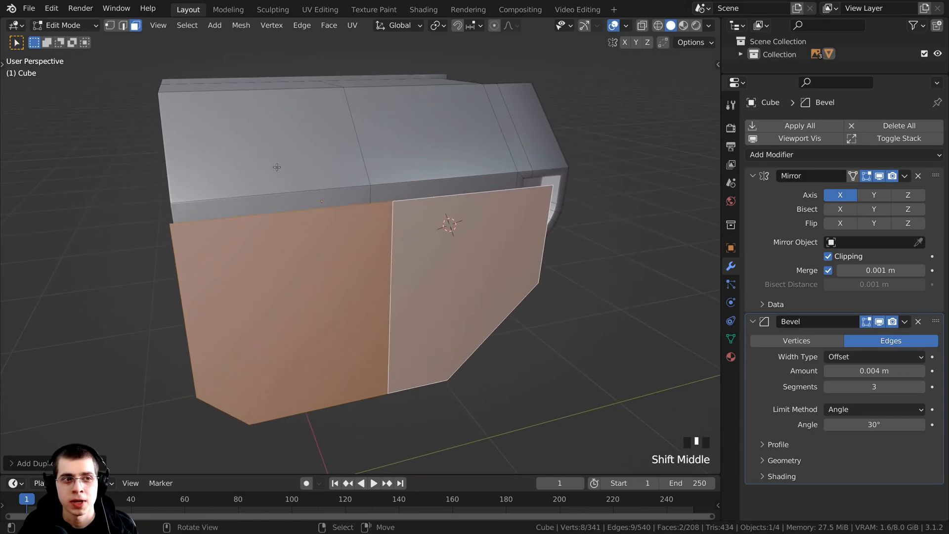
click(124, 25)
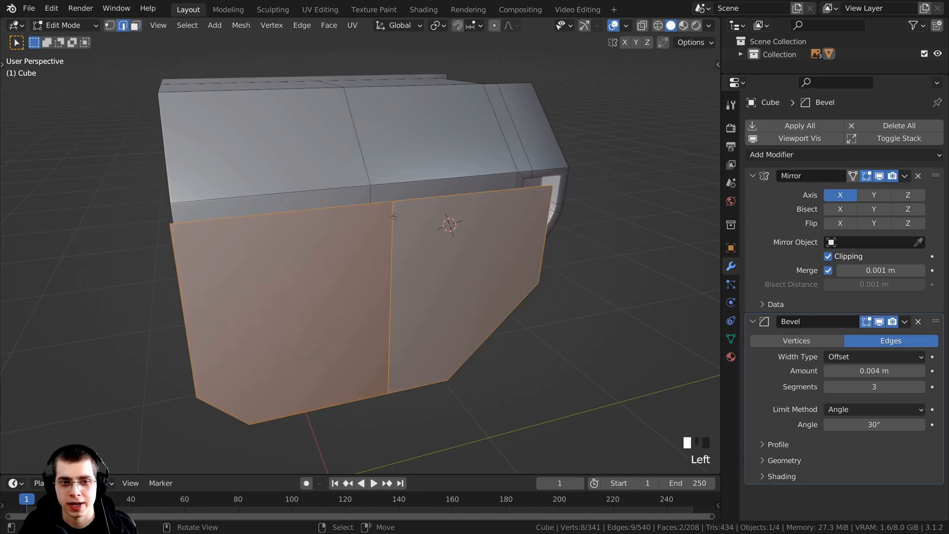
right_click(392, 304)
middle_drag(393, 303, 392, 289)
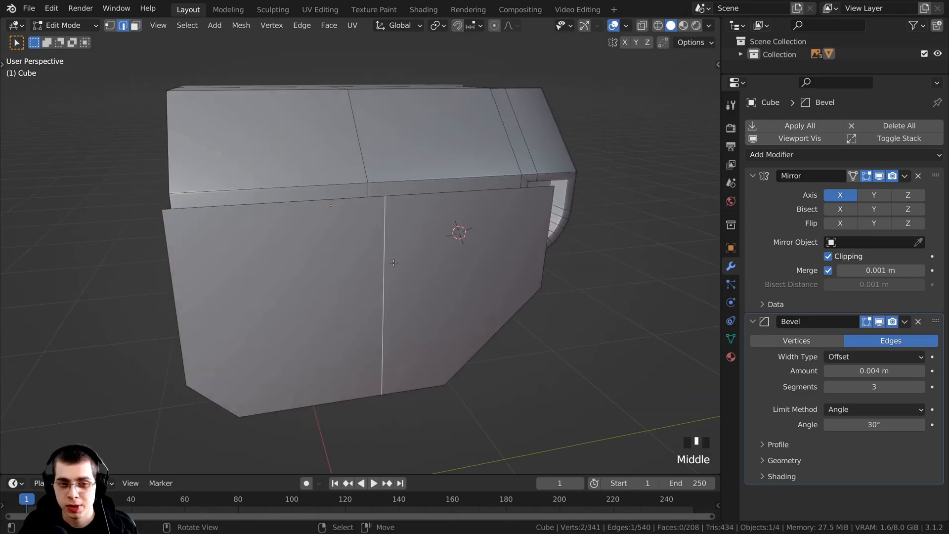
key(x)
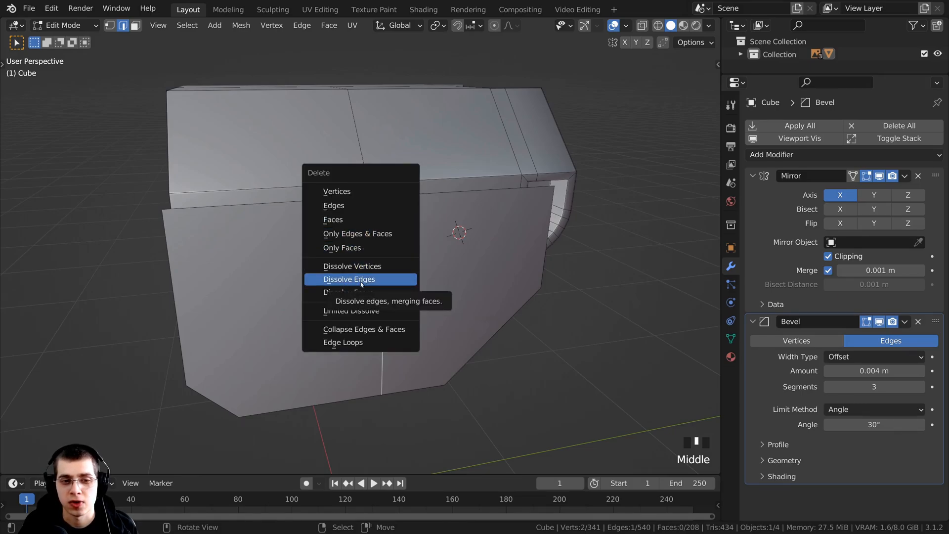
click(361, 280)
- Select the merged side face and scale it to about 0.7 in the right wireframe view over the reference image
middle_drag(361, 282, 337, 262)
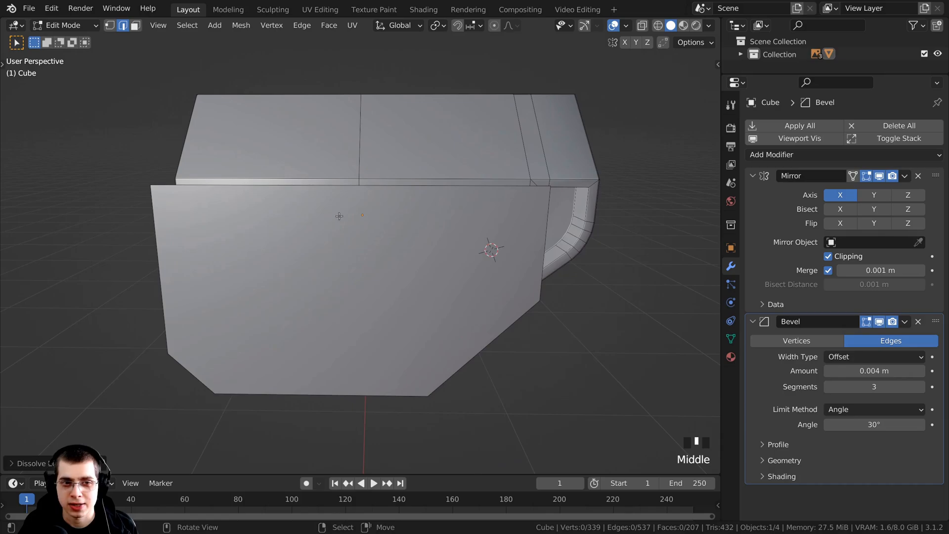
middle_drag(310, 149, 377, 227)
middle_drag(378, 227, 375, 221)
key(3)
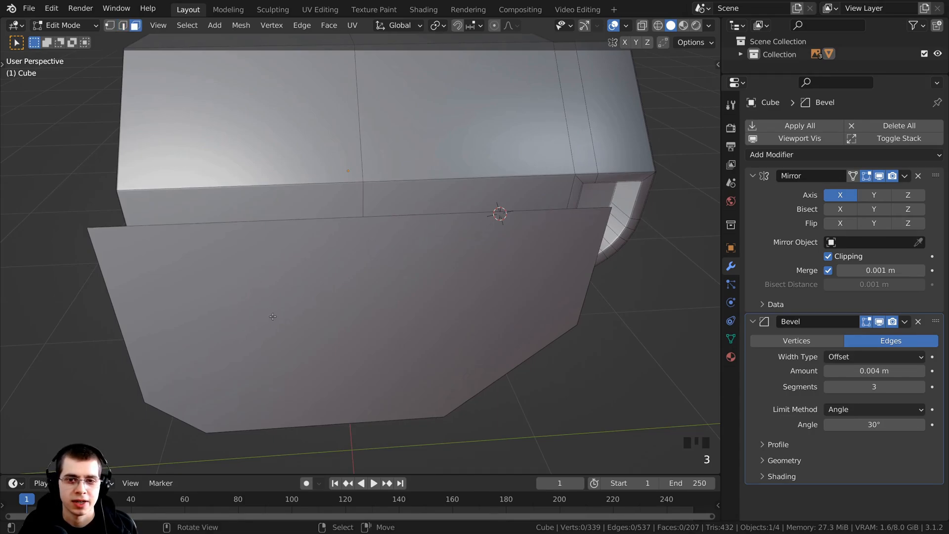
click(295, 289)
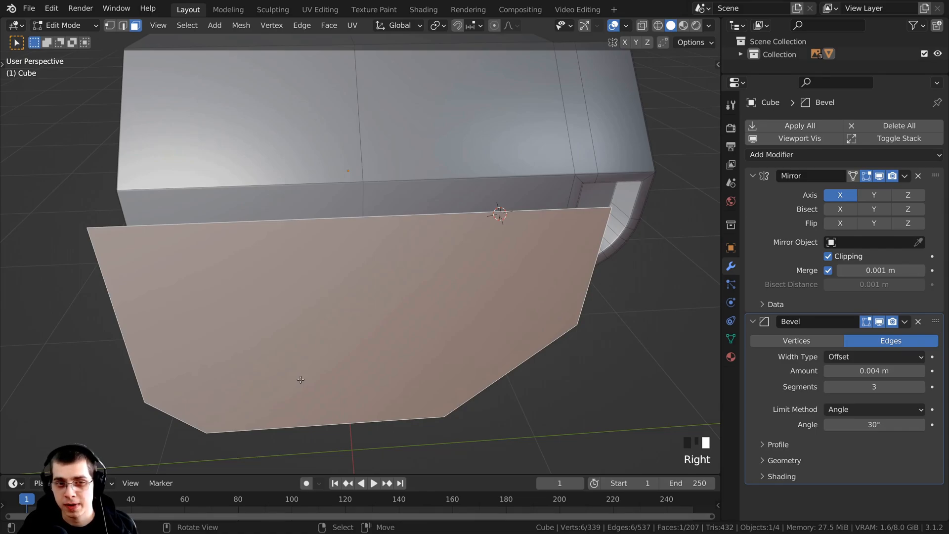
key(KP_3)
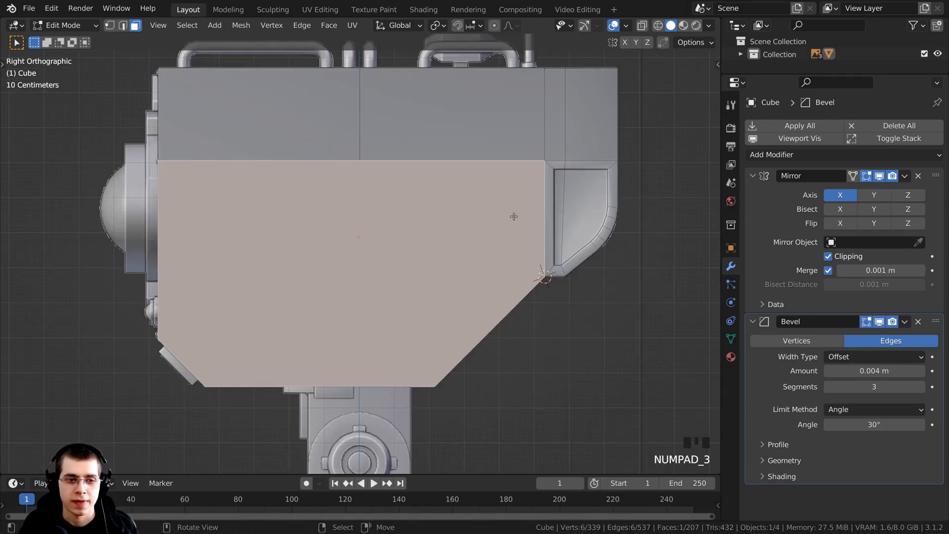
key(z)
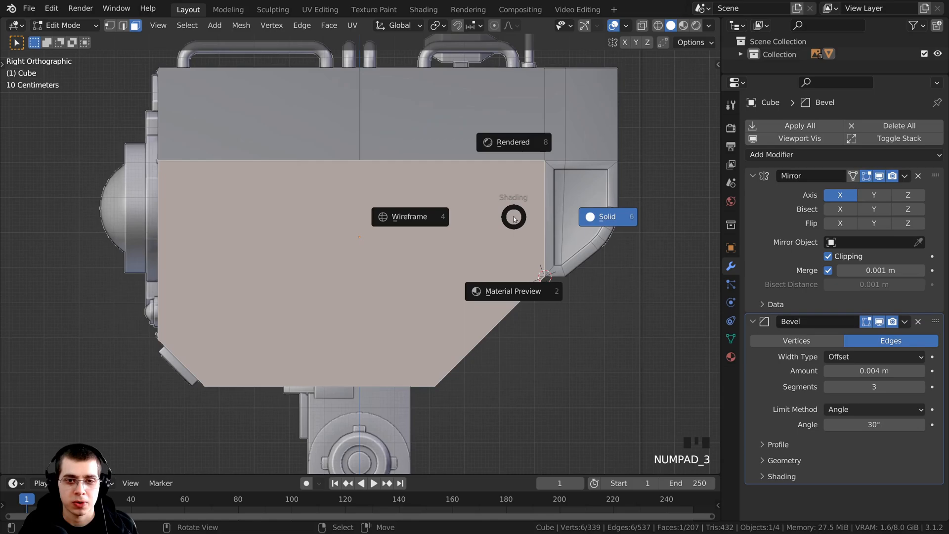
click(418, 222)
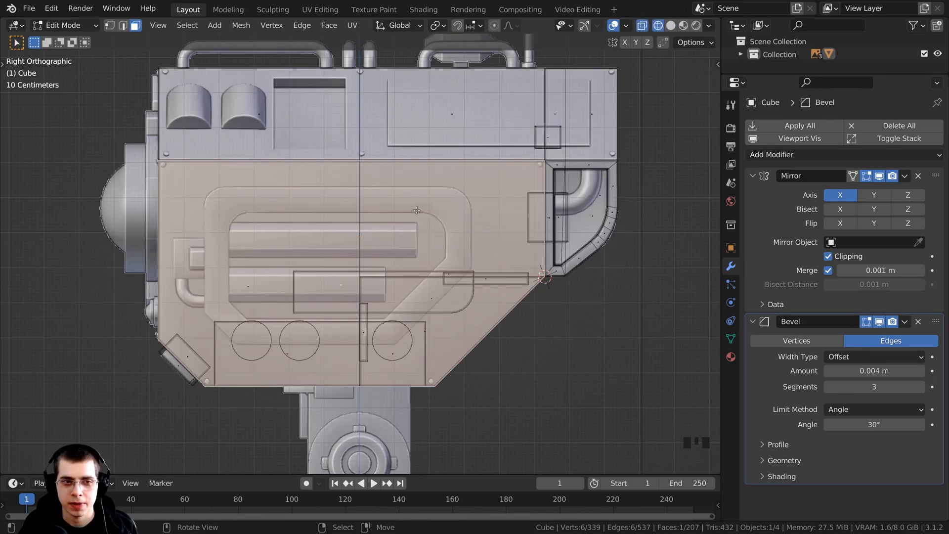
shift+middle_drag(562, 325, 622, 312)
scroll(596, 319, up, 1)
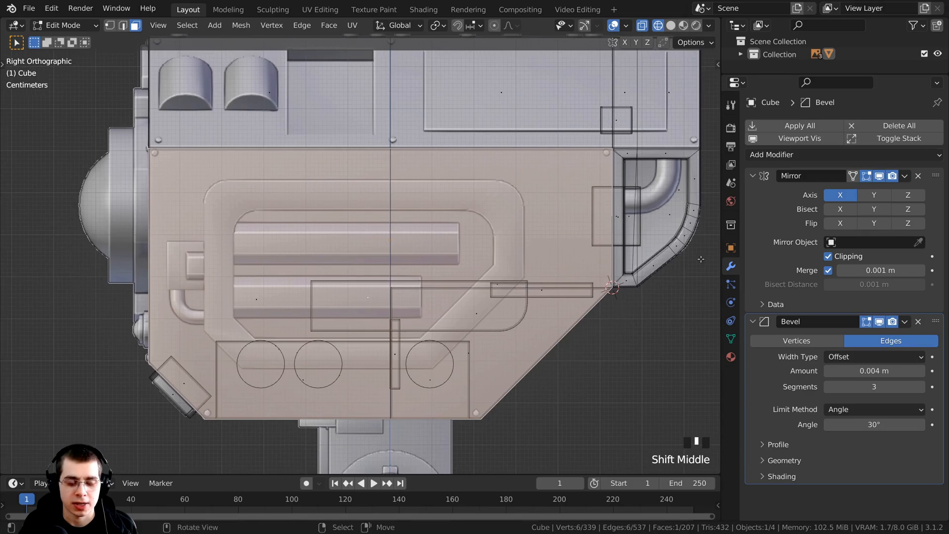
key(s)
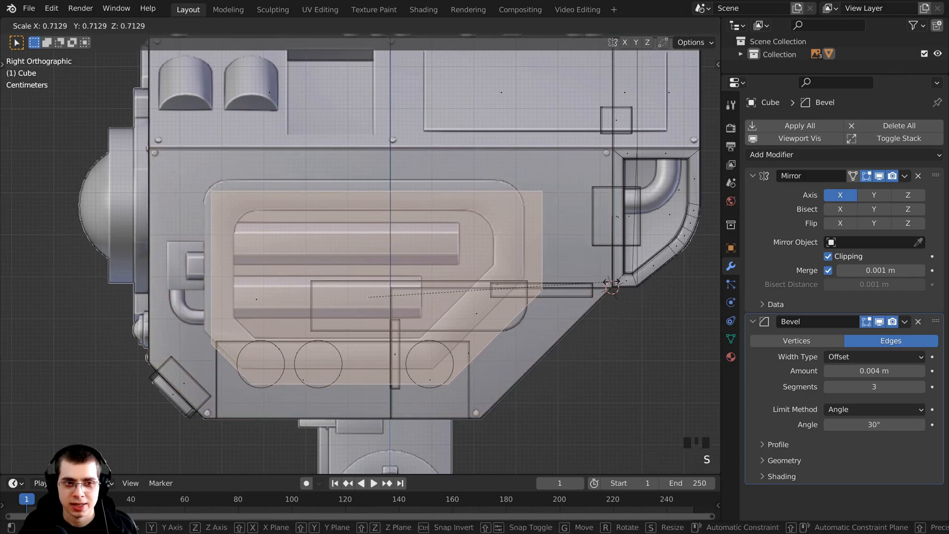
click(601, 283)
- Fine-tune the face's position and scale until it fits the outer outline of the large side panel in the reference
key(g)
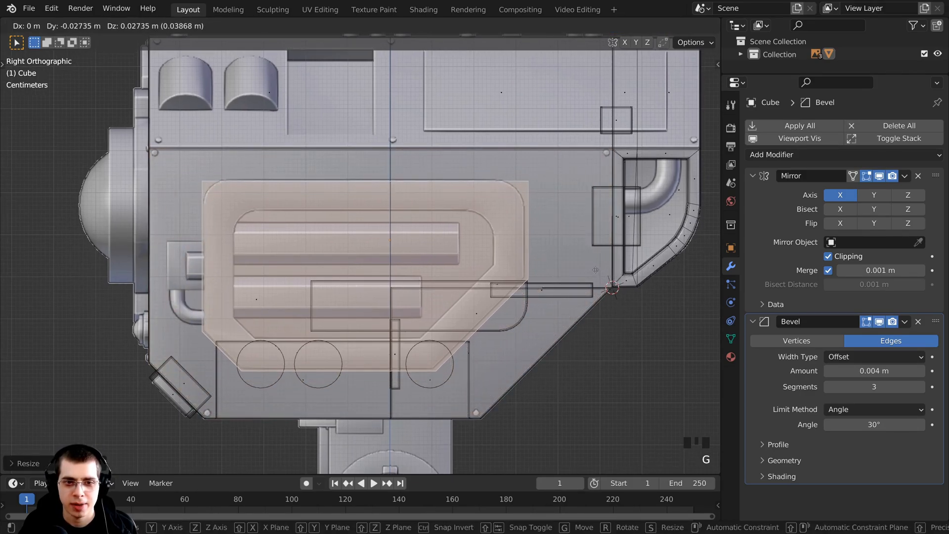
click(596, 270)
key(s)
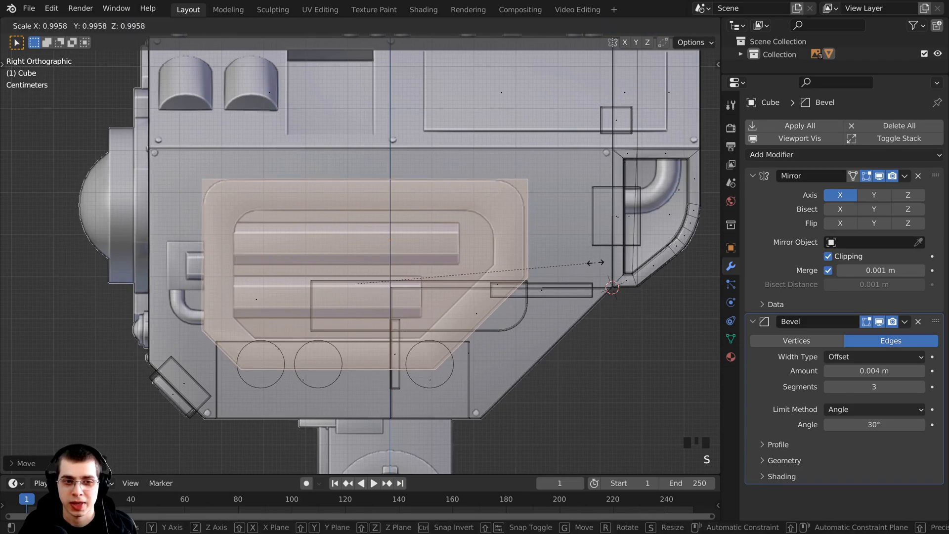
click(593, 262)
key(g)
click(591, 261)
key(s)
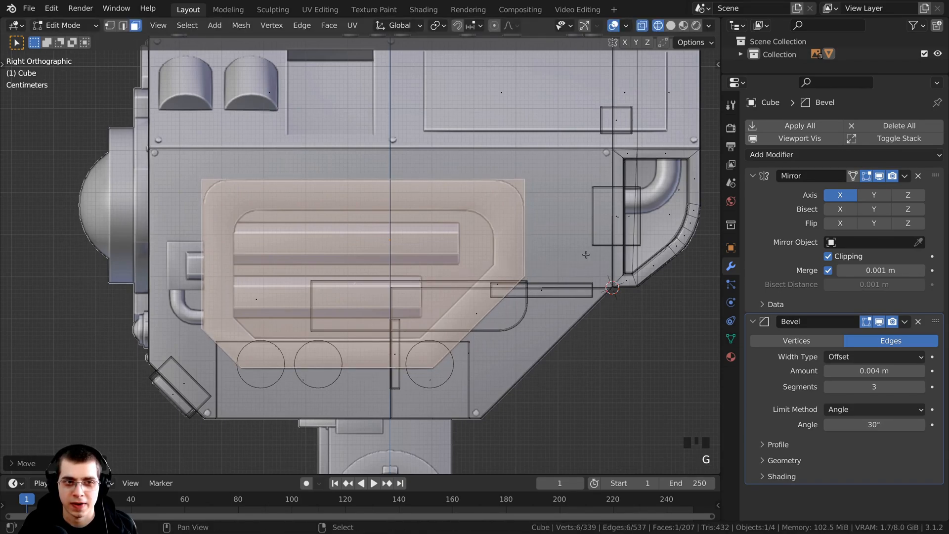
click(588, 255)
key(g)
click(588, 255)
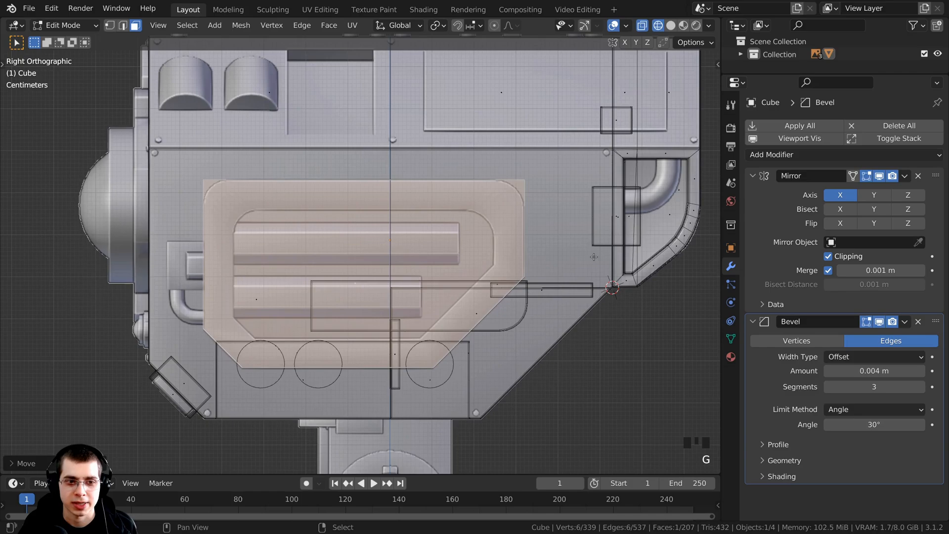
key(g)
click(472, 265)
key(s)
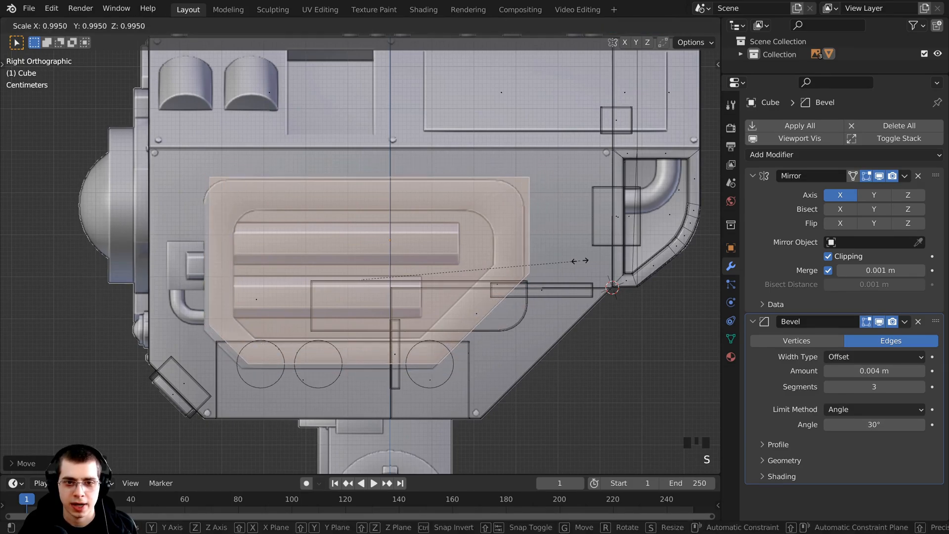
click(578, 262)
key(g)
click(554, 280)
key(s)
click(561, 289)
key(g)
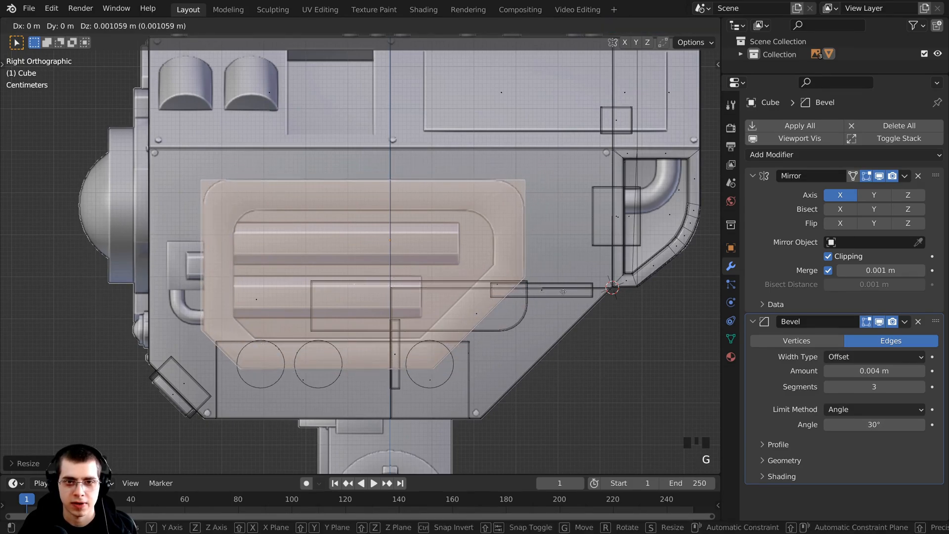
click(560, 289)
key(g)
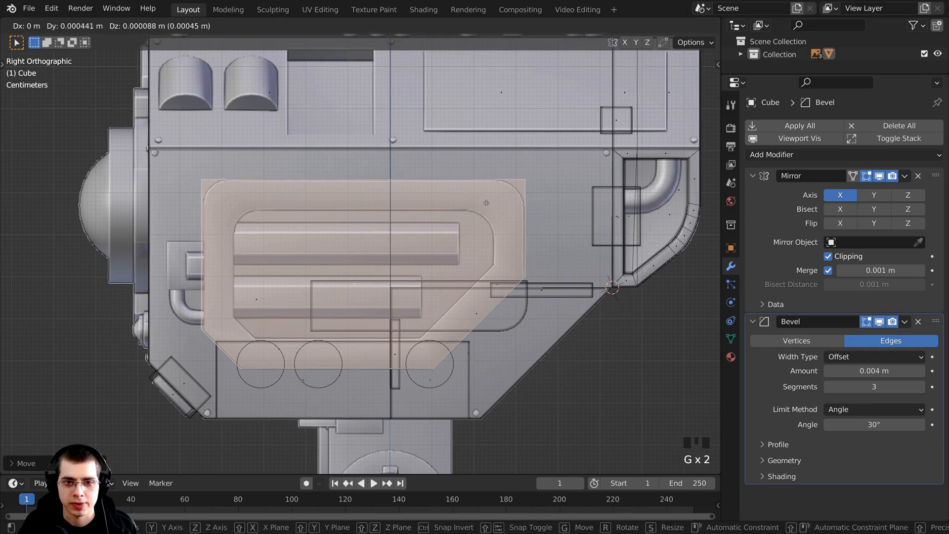
click(486, 203)
key(s)
click(521, 213)
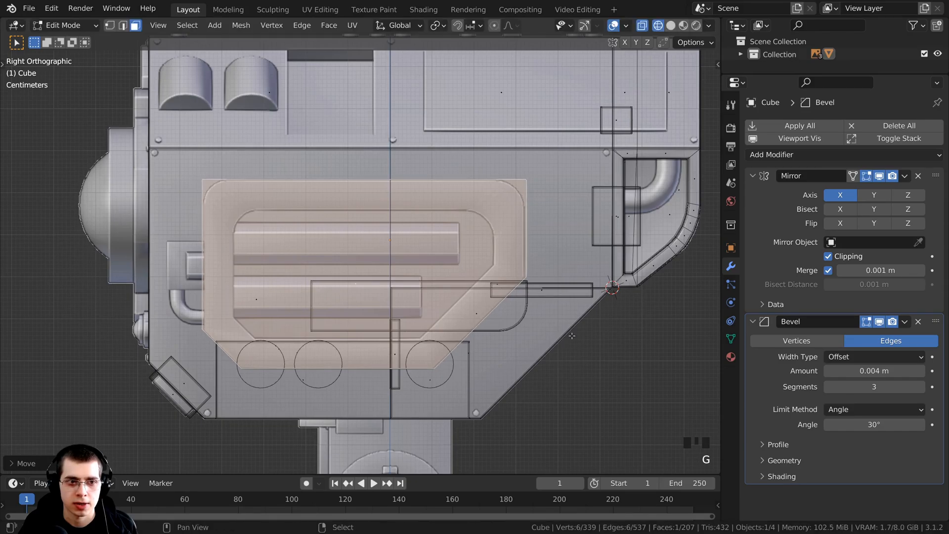
- In the front view, move the side face inward along X to line up with the outer surface of the reference side panel
scroll(384, 255, down, 2)
middle_drag(384, 255, 510, 298)
scroll(483, 284, down, 1)
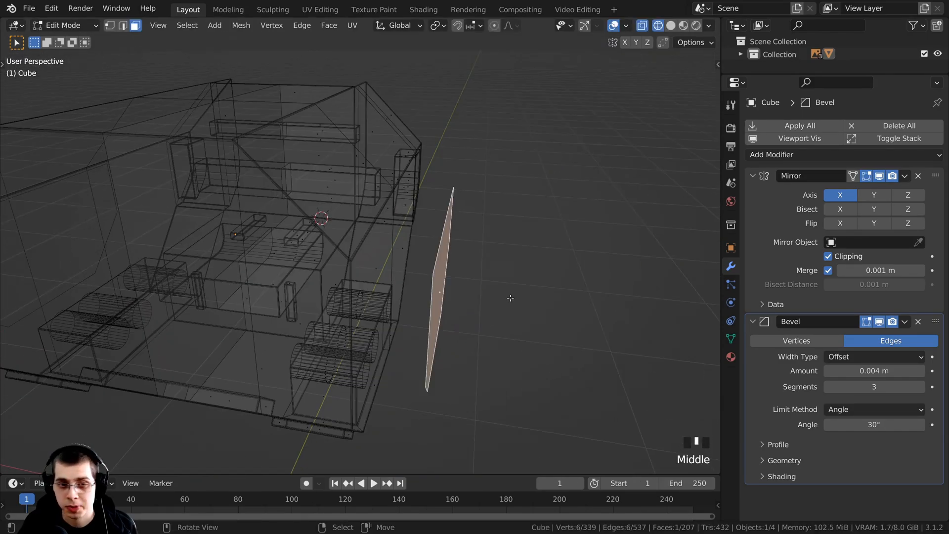
key(KP_1)
scroll(546, 259, up, 3)
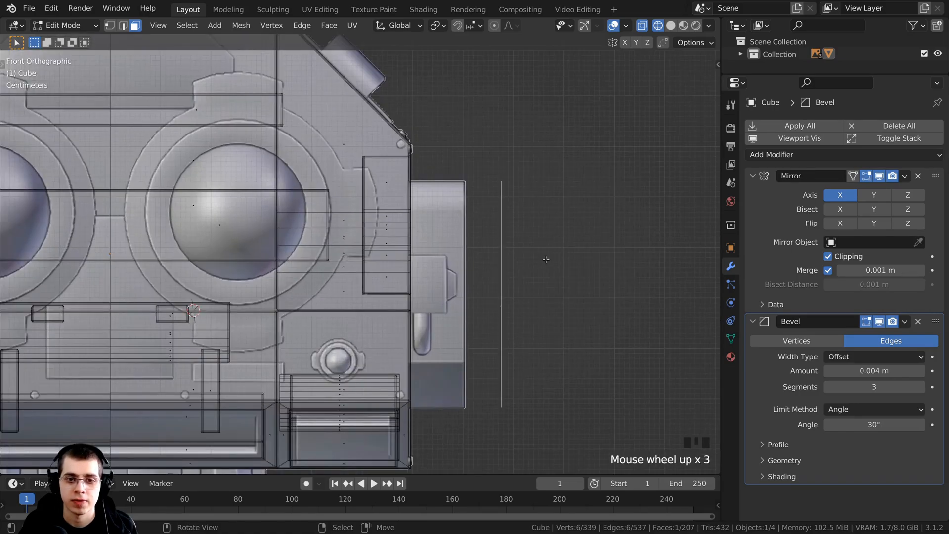
key(g)
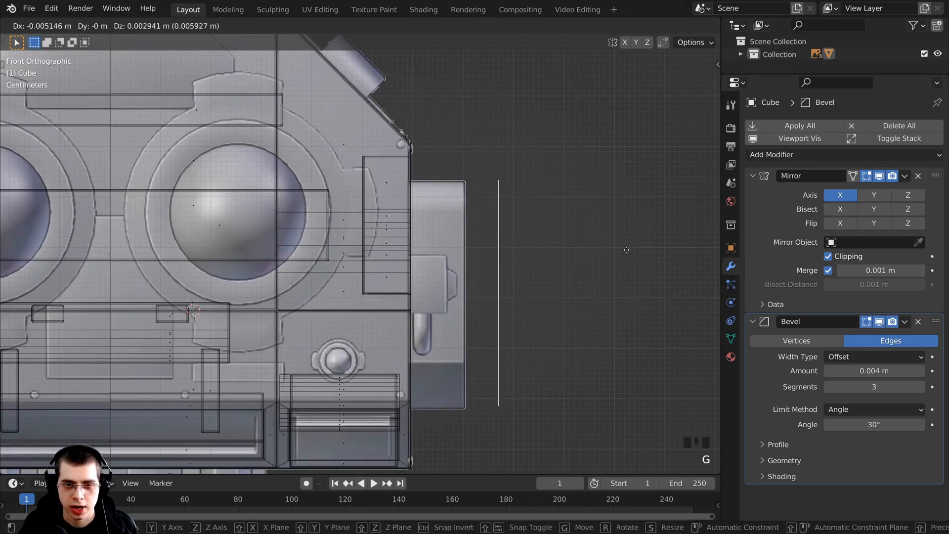
key(x)
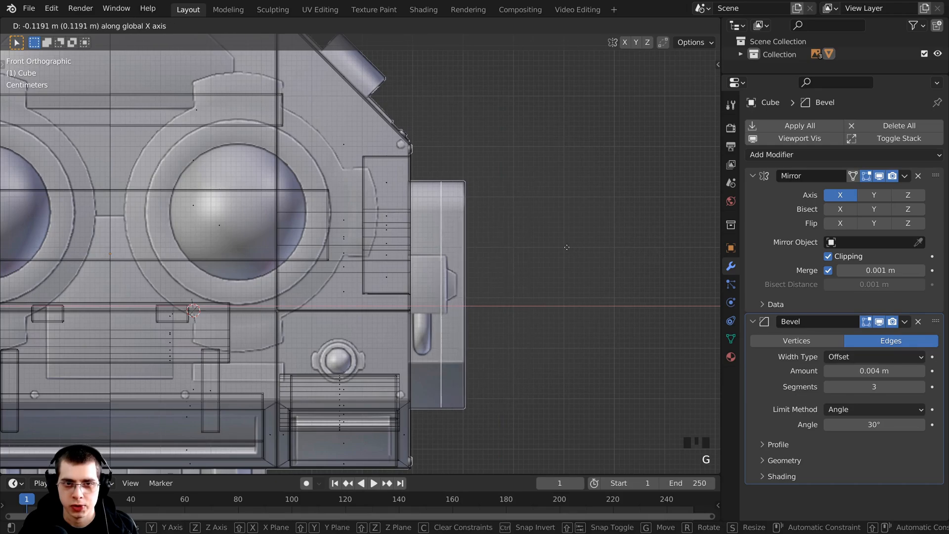
click(593, 248)
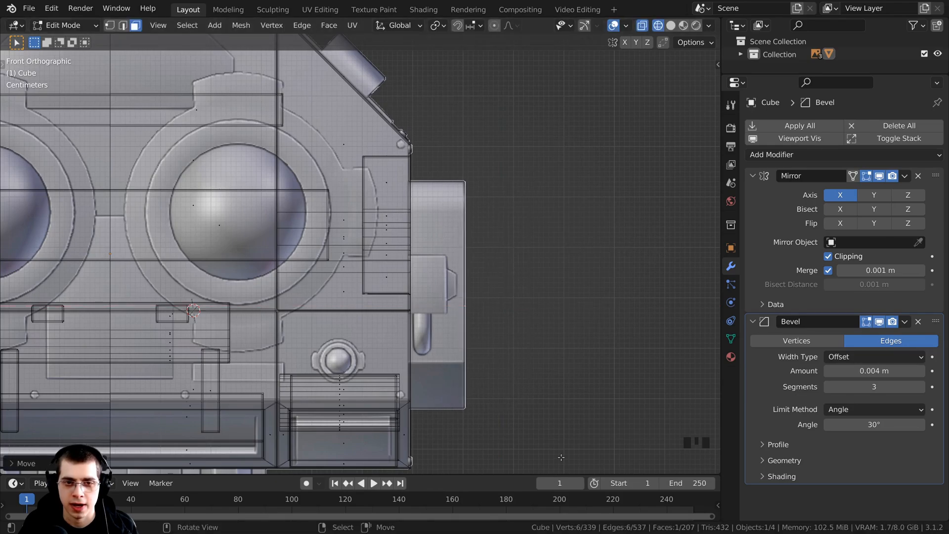
- Extrude the face about 0.13 m inward so the side panel becomes a solid block reaching into the body, viewed in solid shading
key(e)
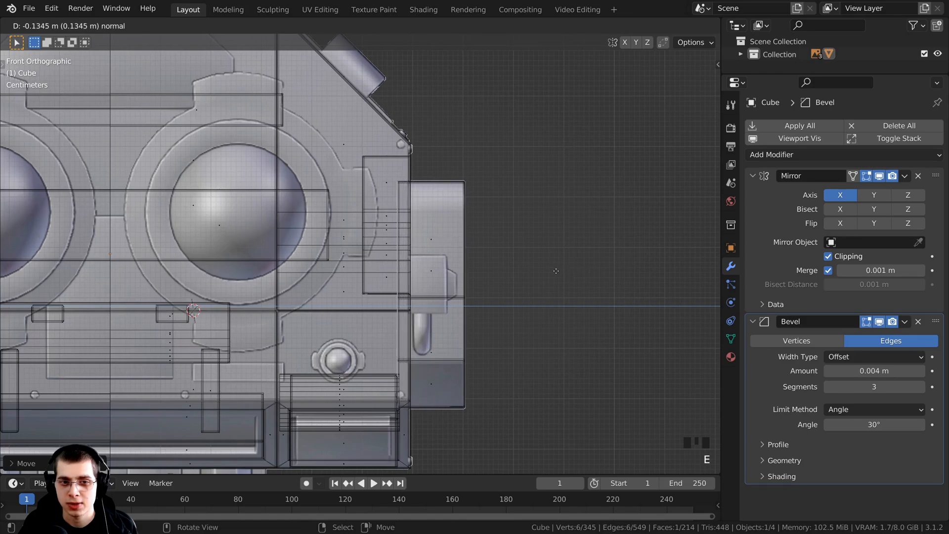
click(554, 277)
mouse_move(514, 457)
middle_down()
mouse_move(492, 389)
mouse_move(420, 394)
middle_up()
key(z)
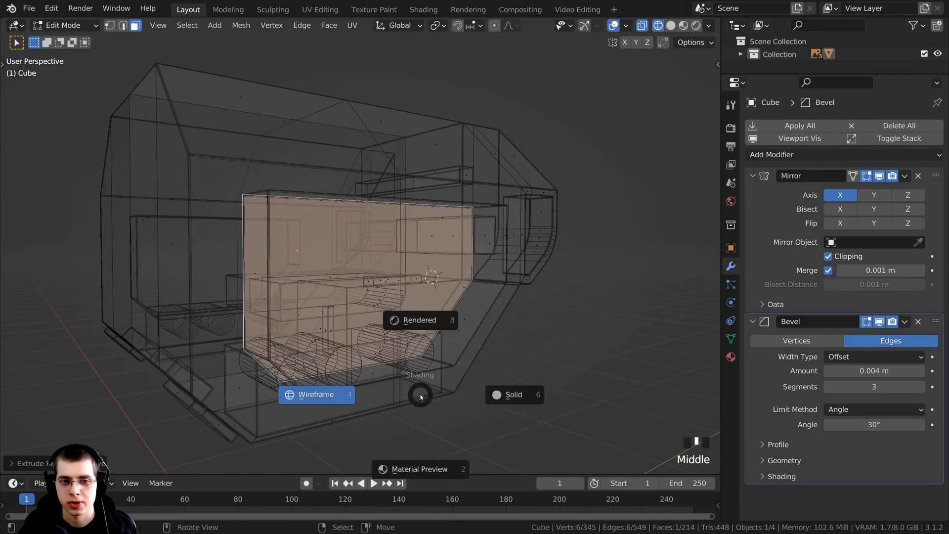
click(535, 394)
scroll(535, 394, down, 2)
middle_drag(535, 394, 381, 401)
scroll(381, 400, up, 2)
right_click(356, 288)
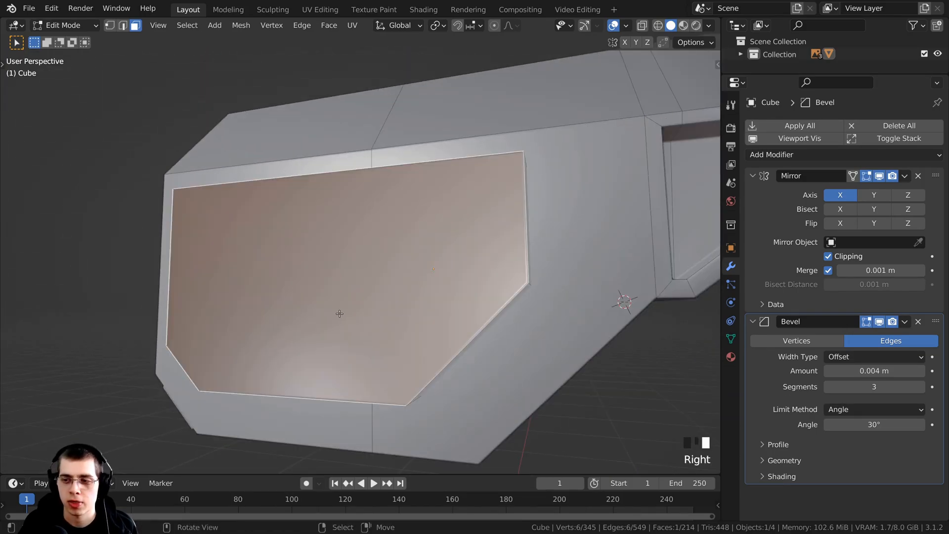
- Inset the panel's outer face by about 0.07 m to match the inner outline in the right wireframe view of the reference
key(KP_3)
shift+middle_drag(499, 235, 473, 223)
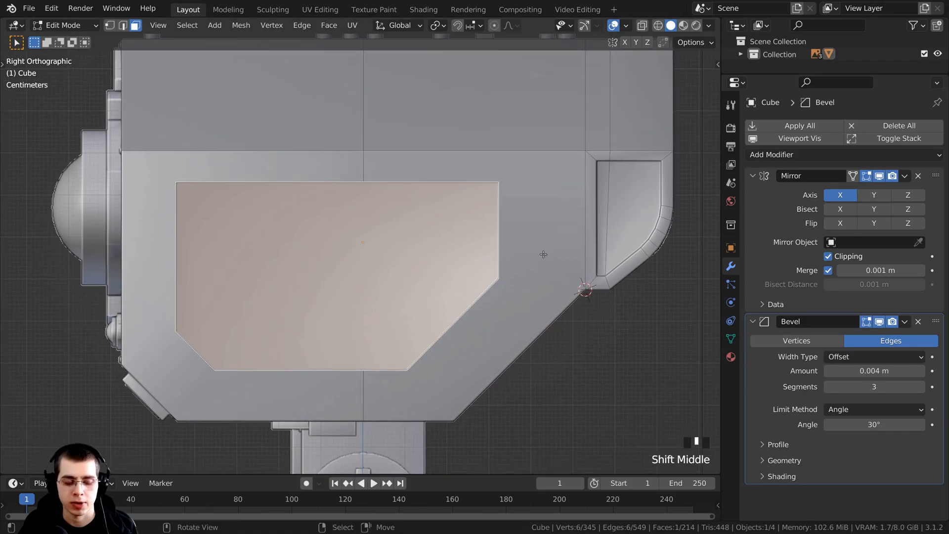
scroll(552, 262, up, 1)
key(z)
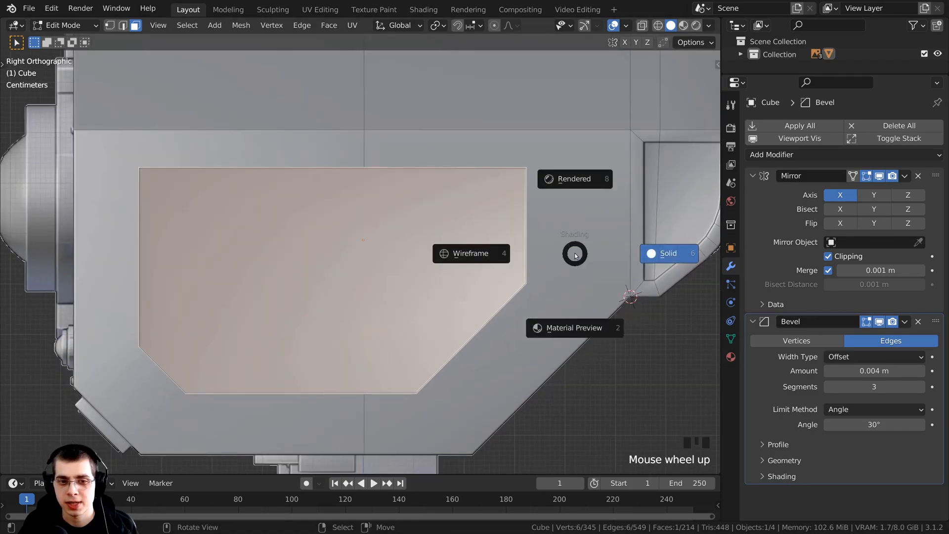
click(476, 259)
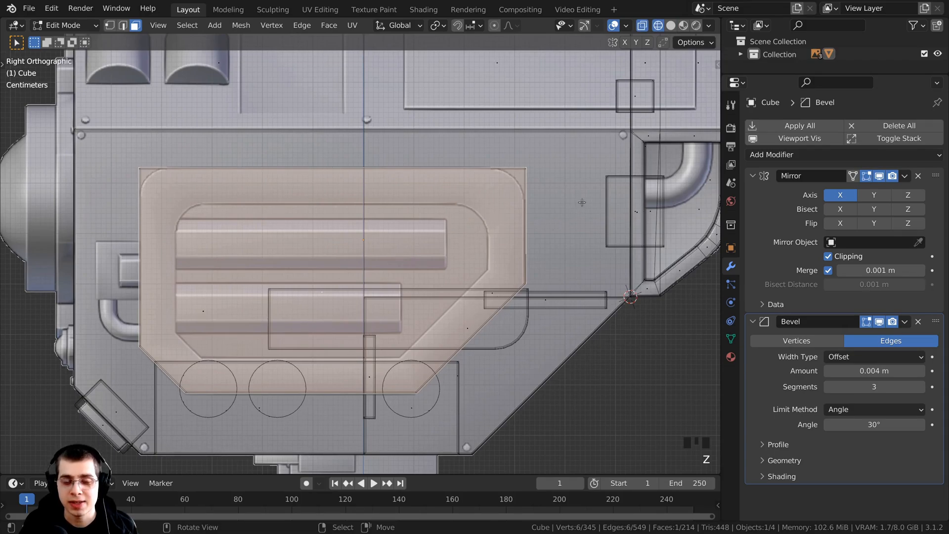
scroll(611, 172, up, 1)
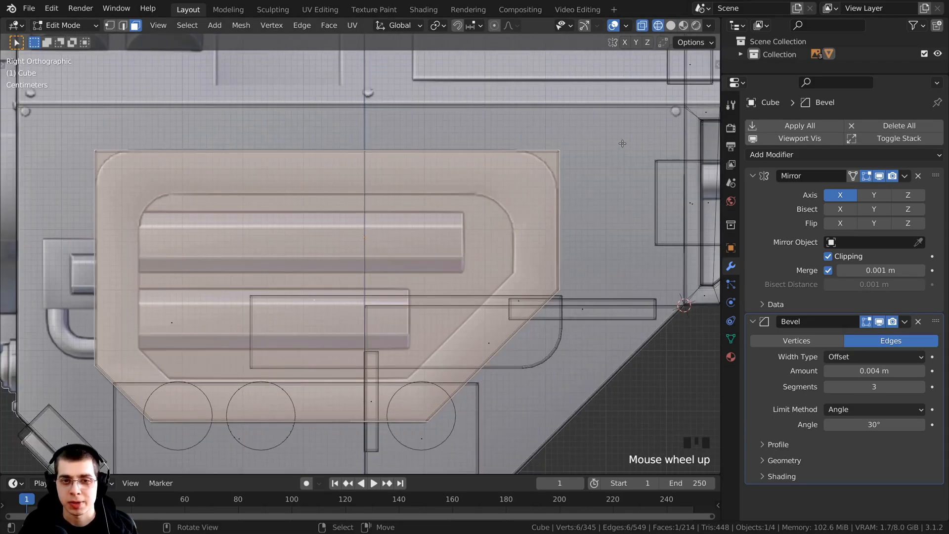
key(i)
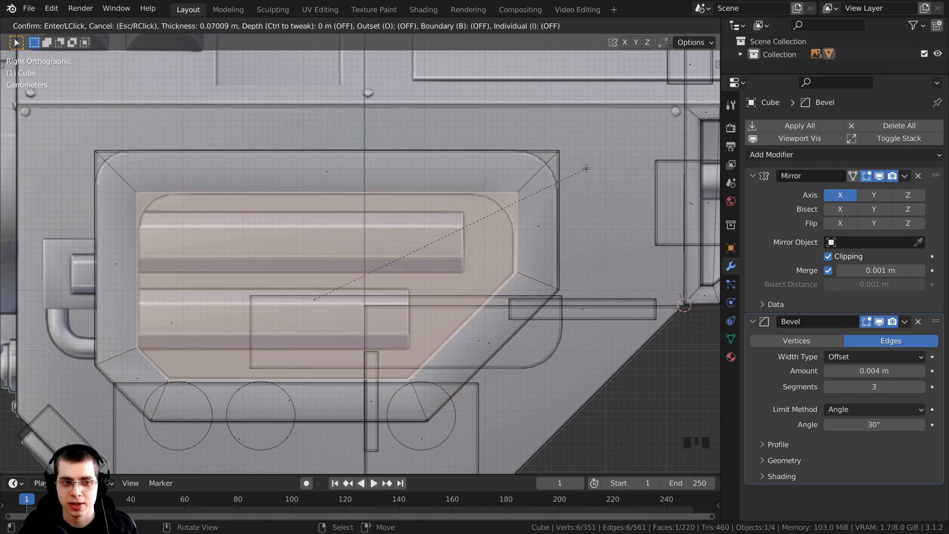
click(586, 169)
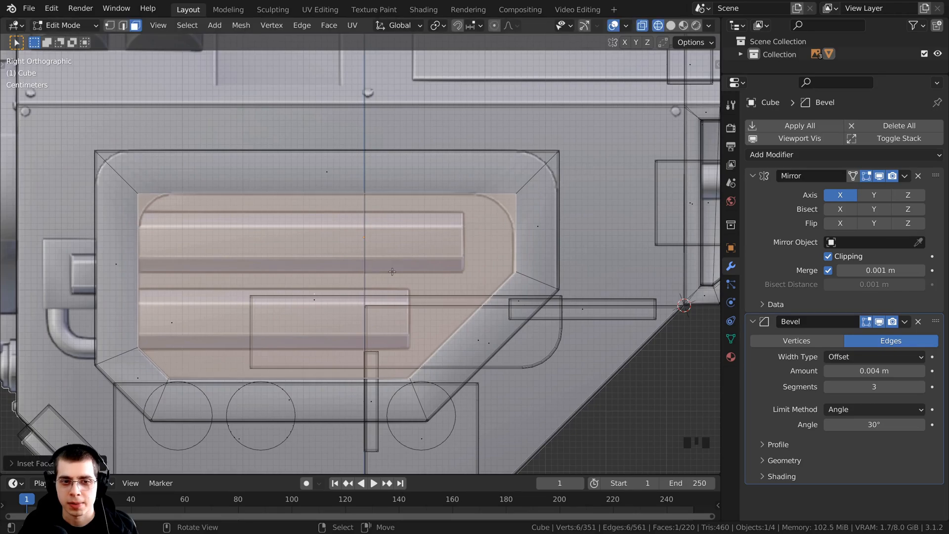
- Extrude the inset face inward past the body's side wall to hollow out the panel
key(z)
click(573, 262)
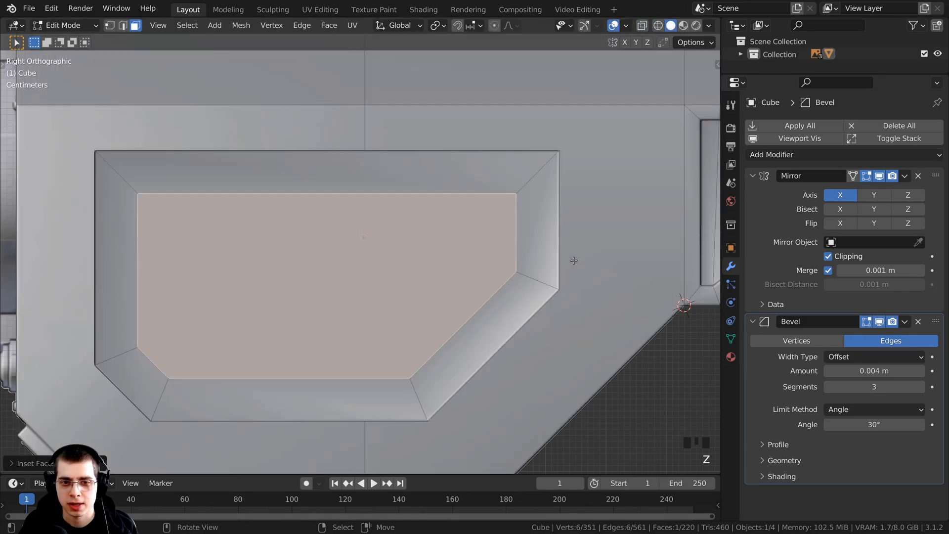
middle_drag(318, 226, 531, 267)
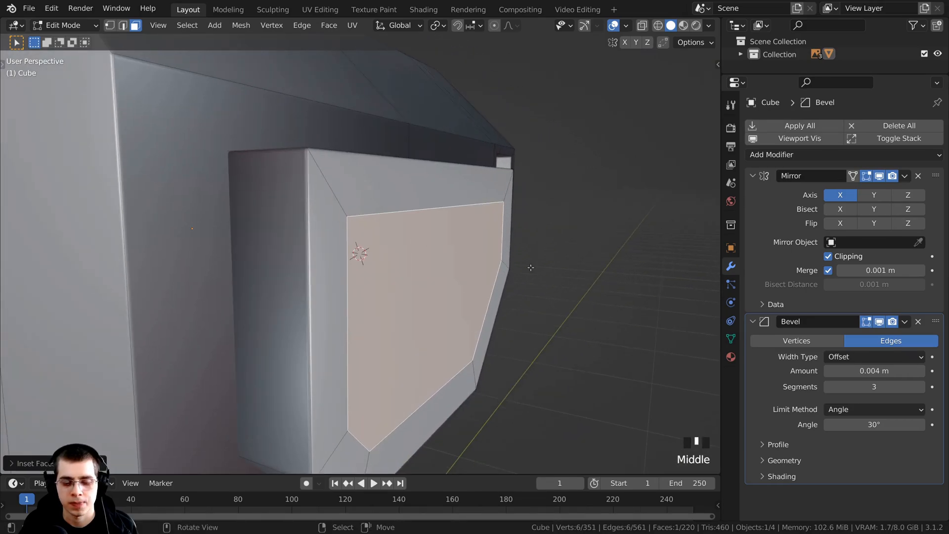
key(e)
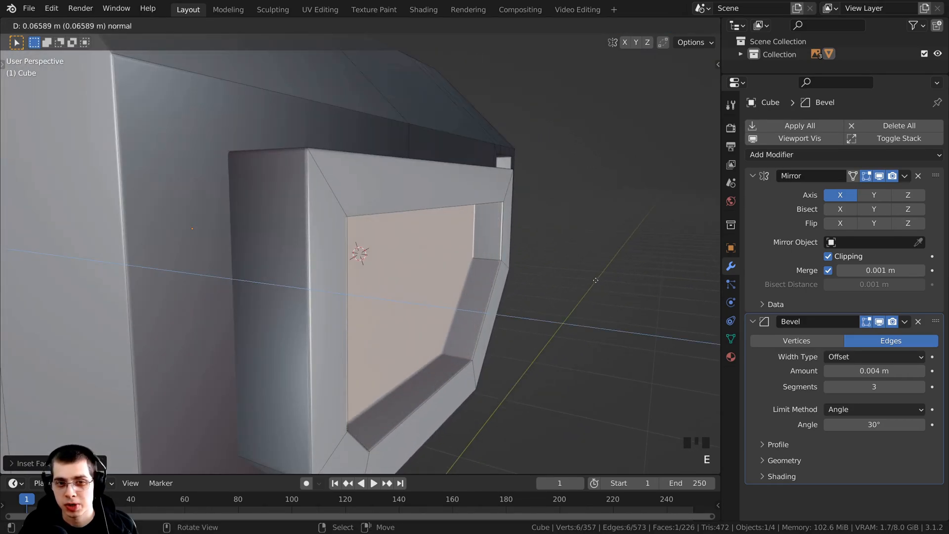
click(566, 281)
scroll(566, 282, down, 2)
middle_drag(566, 282, 345, 205)
scroll(544, 292, up, 3)
- Delete the extruded inset face and the panel's hidden back face inside the body
key(x)
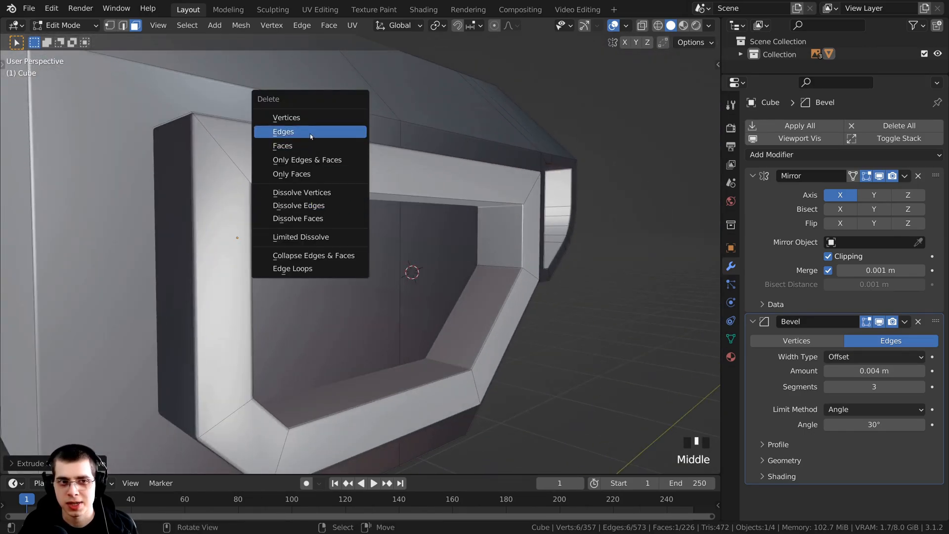
click(305, 150)
middle_drag(281, 307, 378, 185)
scroll(312, 354, up, 3)
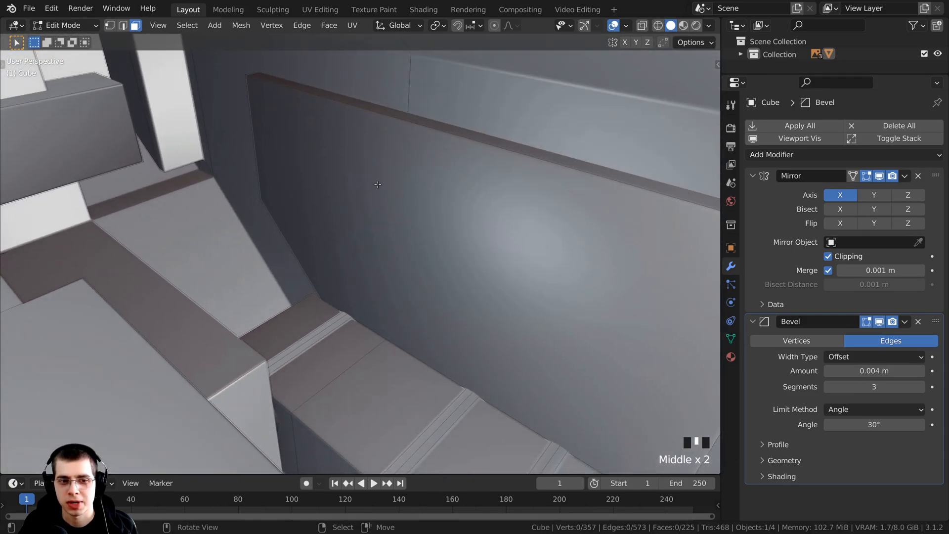
right_click(383, 342)
key(x)
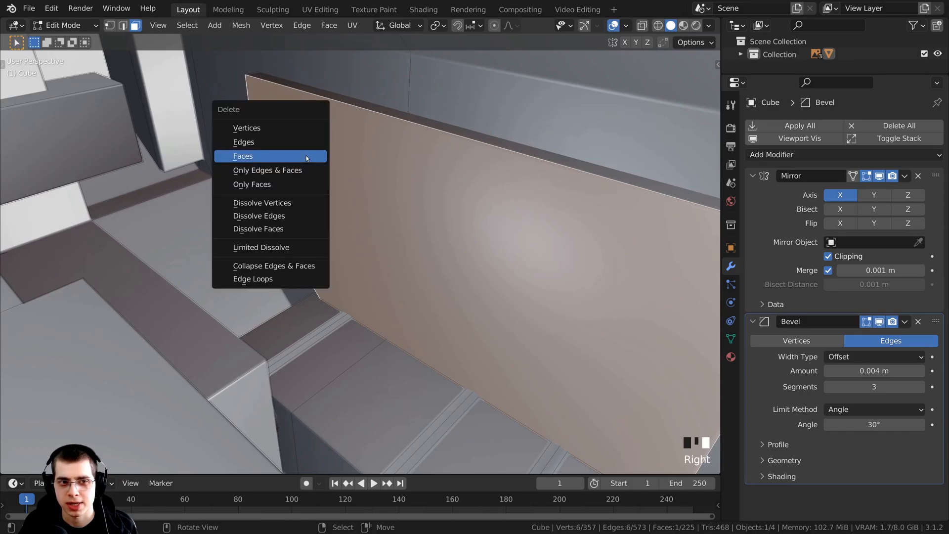
click(243, 156)
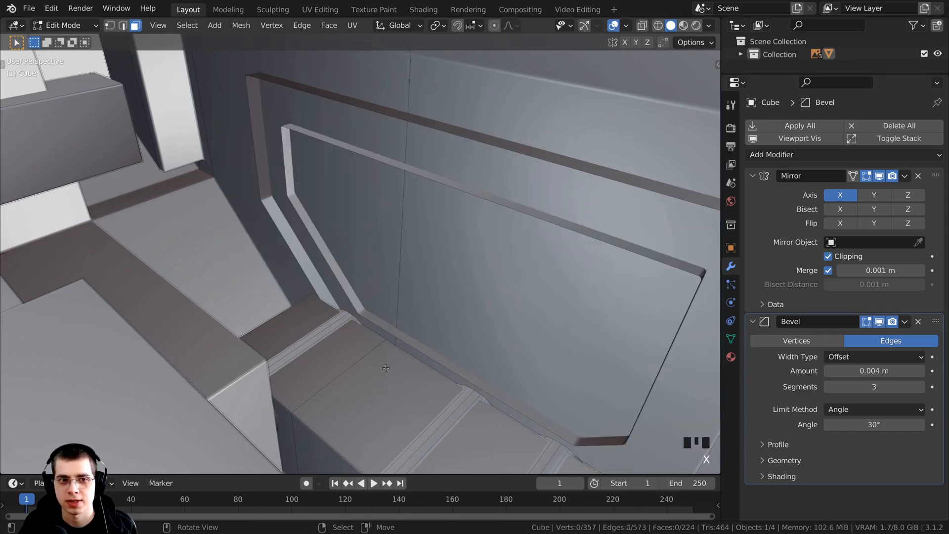
- Select the entire mesh, recalculate its normals to face outside, and clear the selection
middle_drag(386, 368, 345, 212)
scroll(404, 268, down, 3)
scroll(287, 256, up, 2)
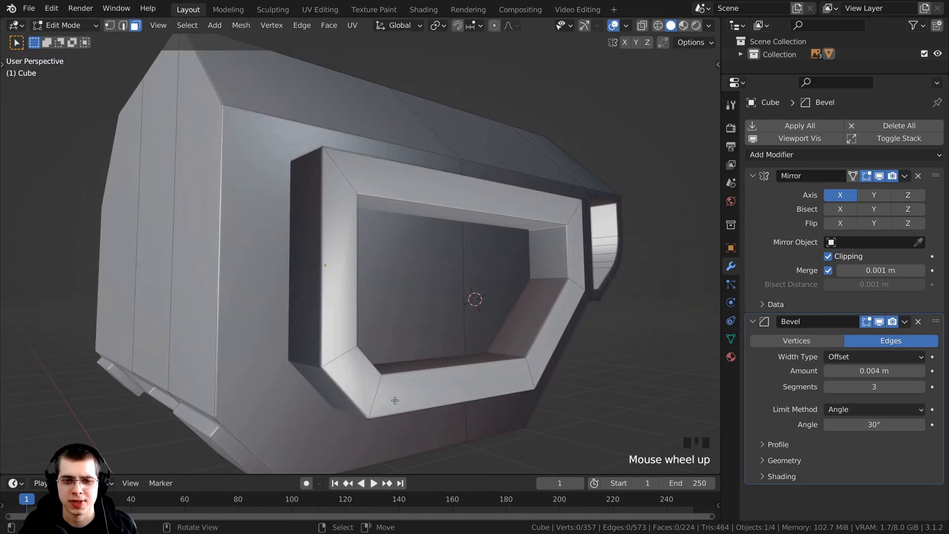
middle_drag(395, 284, 424, 278)
scroll(231, 174, up, 1)
right_click(254, 190)
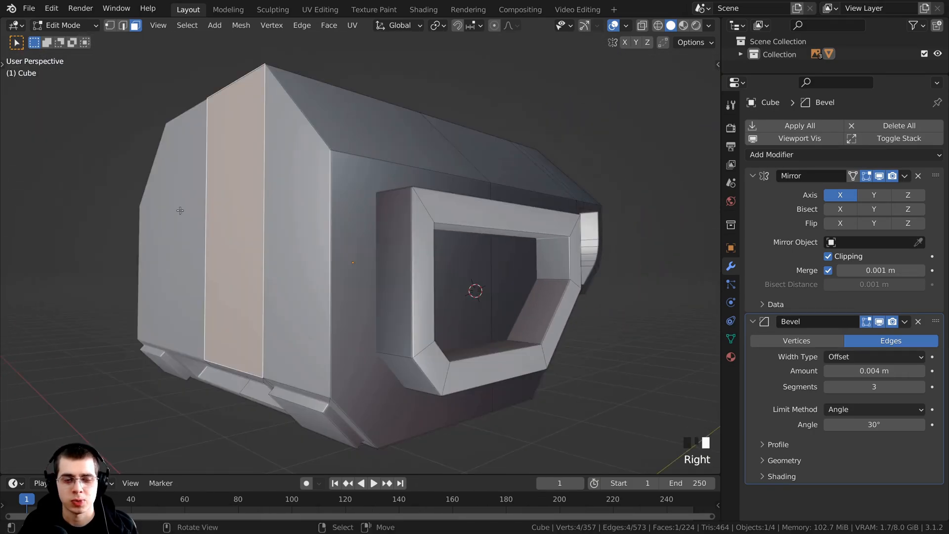
middle_drag(247, 213, 383, 244)
right_click(391, 307)
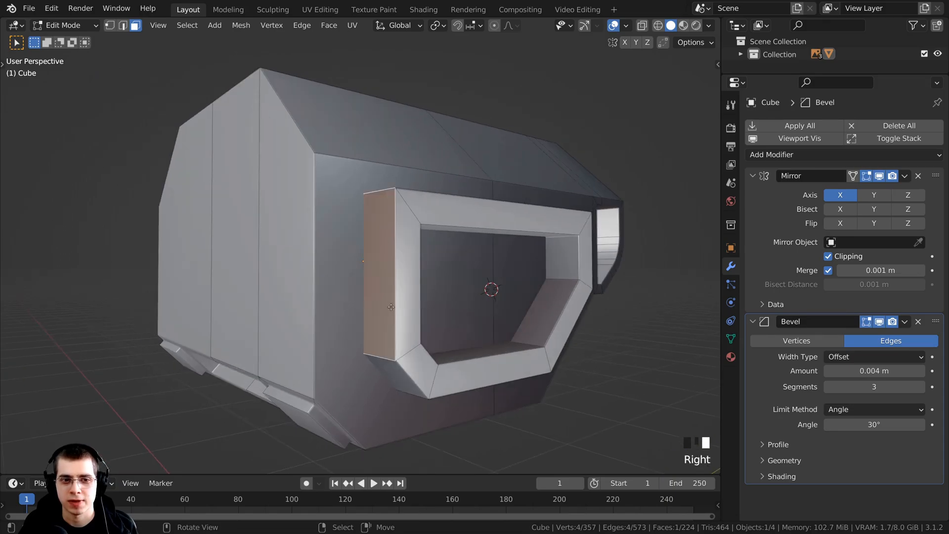
key(a)
key(a)
key(a)
key(a)
key(a)
key(a)
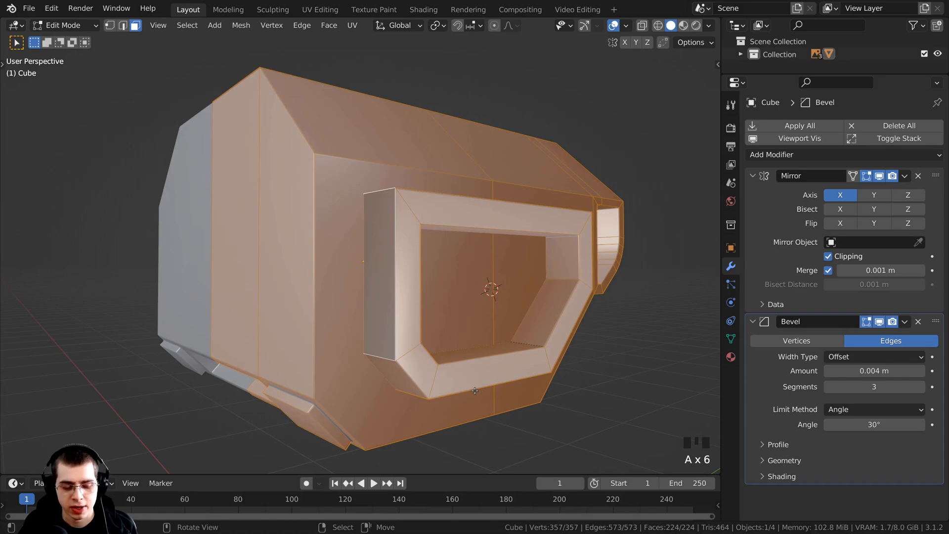
key(shift+n)
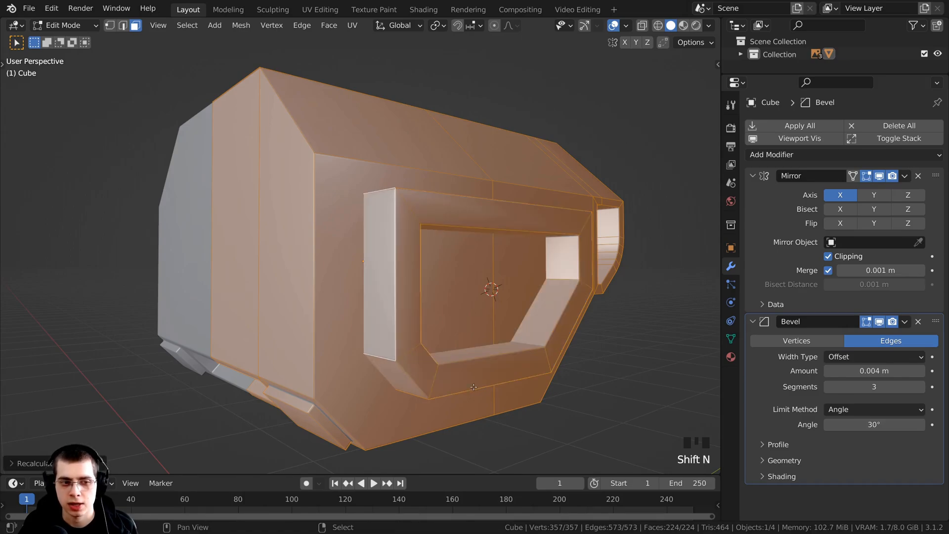
mouse_move(465, 387)
middle_down()
mouse_move(373, 272)
mouse_move(343, 251)
middle_up()
key(alt+a)
- Examine the panel's outer and inner corners against the rounded corners of the reference in the right wireframe view
scroll(374, 271, up, 2)
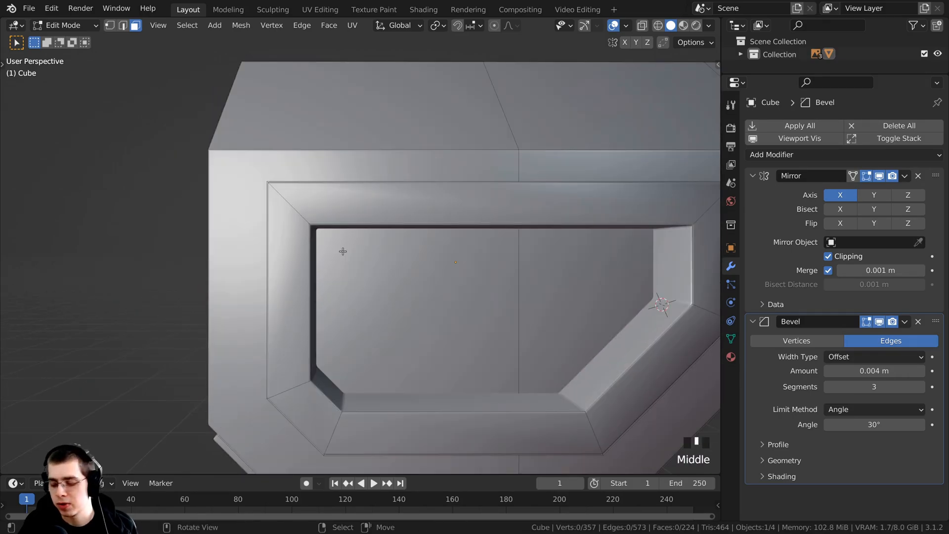
key(KP_3)
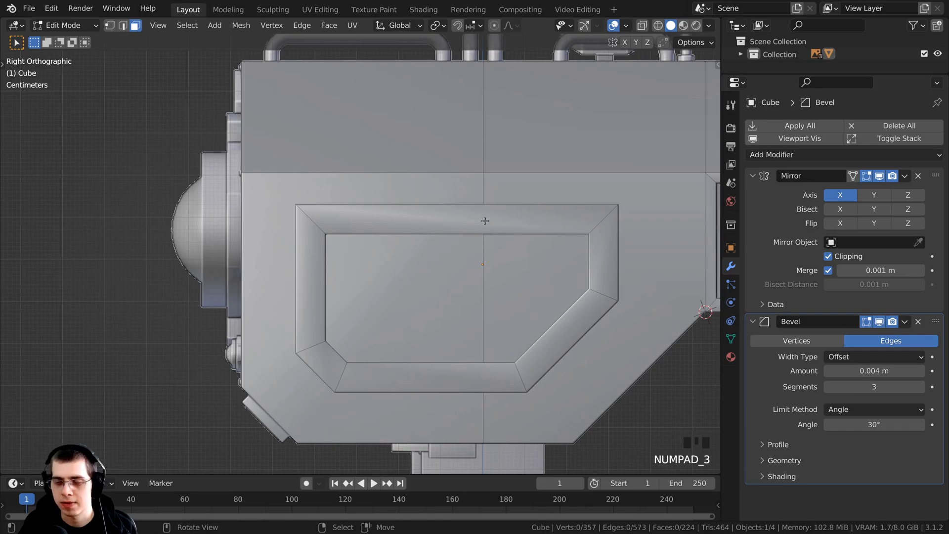
key(z)
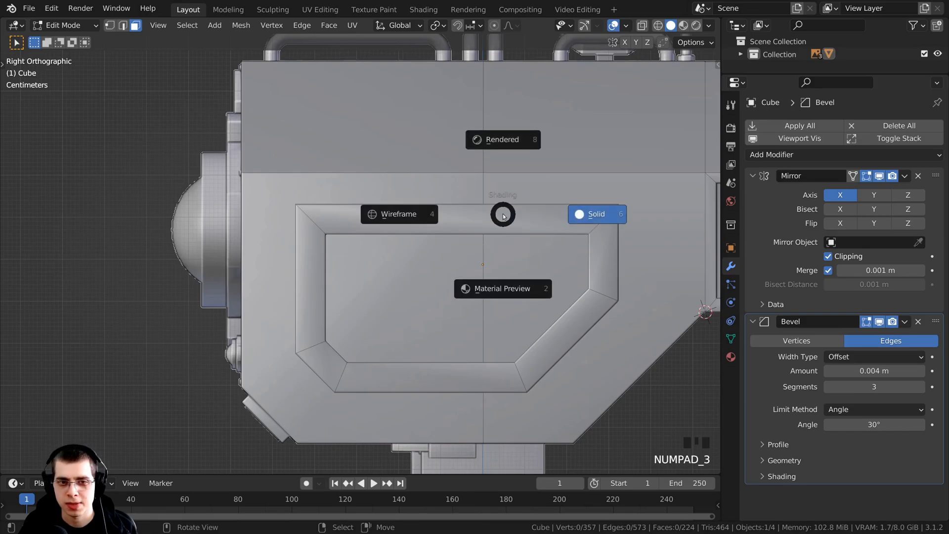
click(406, 218)
scroll(320, 256, up, 2)
shift+scroll(320, 255, up, 2)
scroll(326, 253, up, 2)
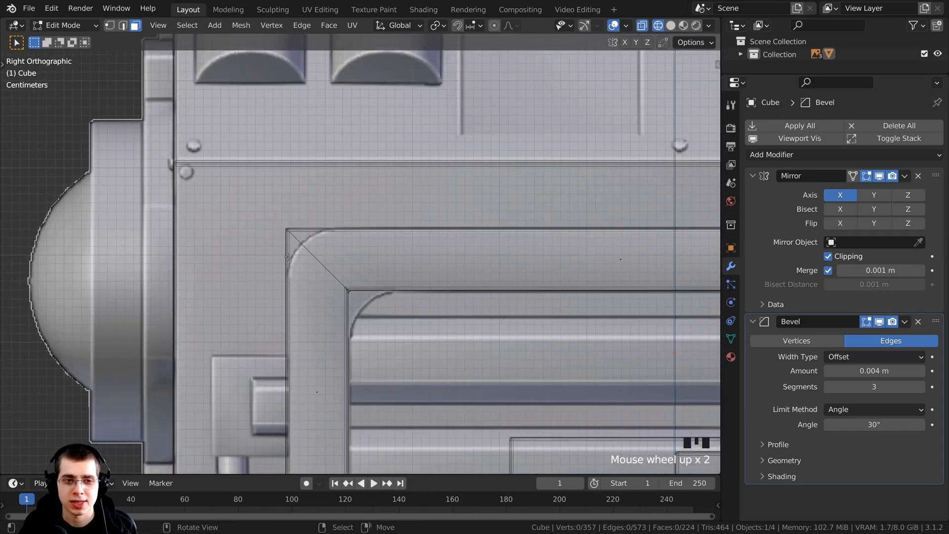
scroll(371, 256, down, 2)
shift+middle_drag(371, 257, 380, 201)
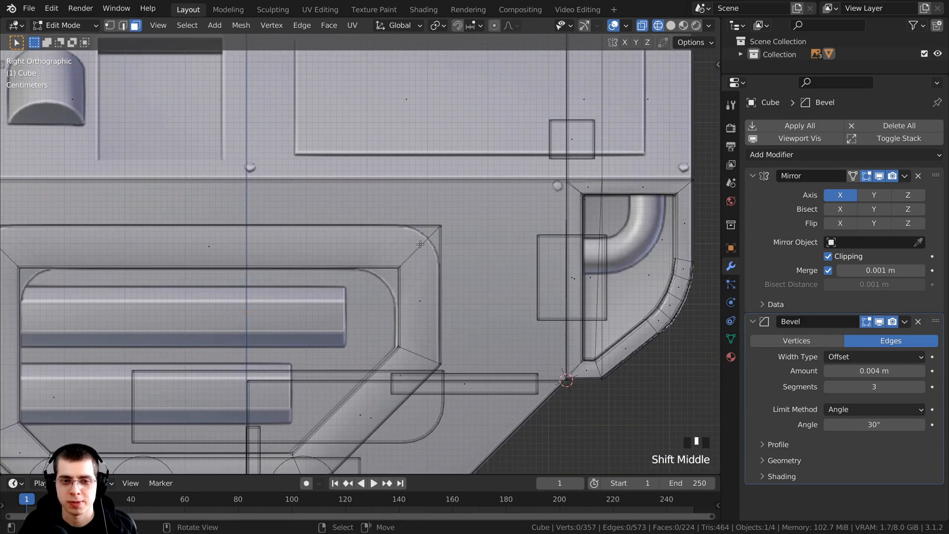
shift+middle_drag(420, 245, 577, 214)
shift+middle_drag(443, 237, 471, 242)
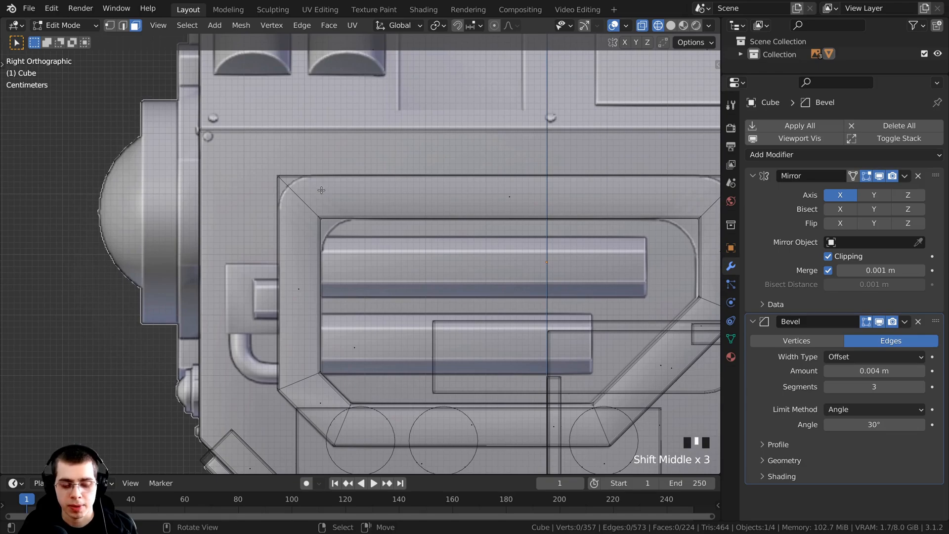
- Bevel the edges across the side panel frame's upper front corner by about 0.059 m with 4 segments, following the reference's rounding
key(1)
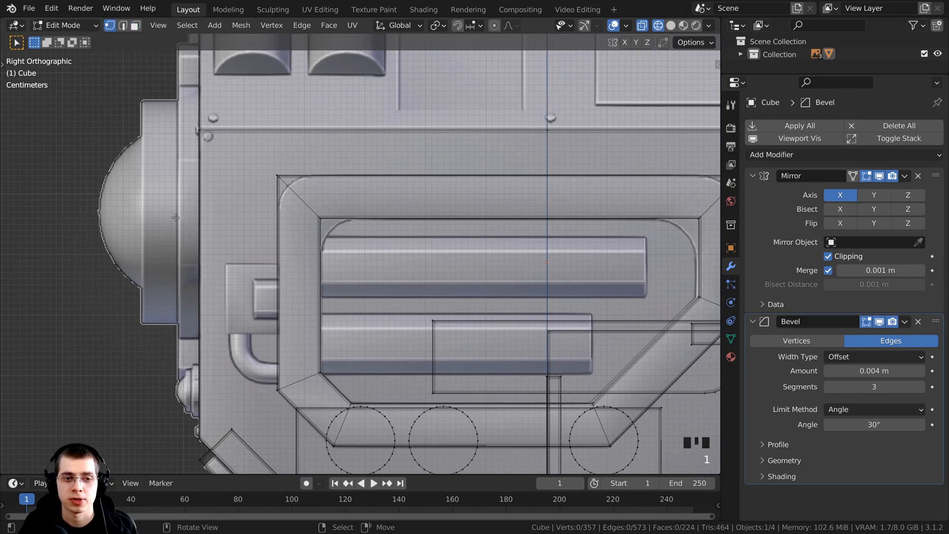
scroll(273, 217, up, 2)
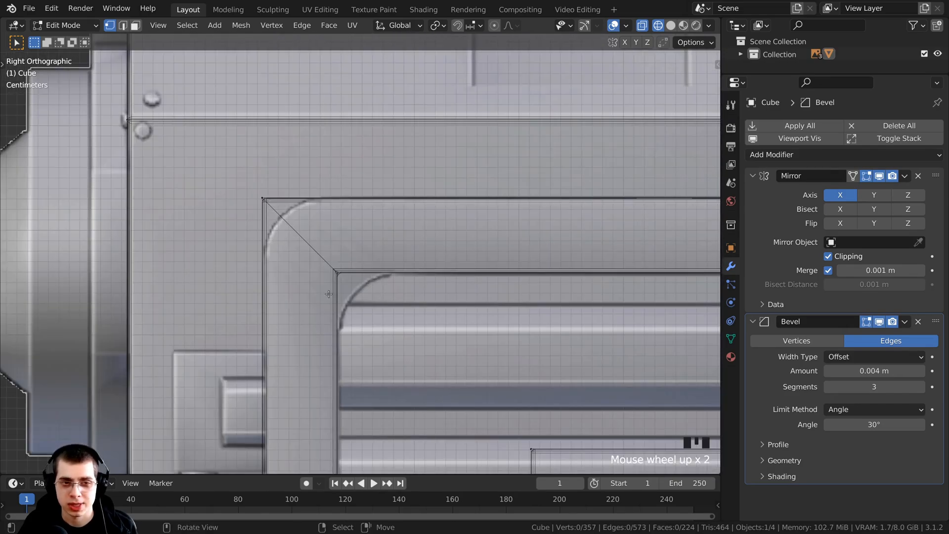
scroll(292, 223, down, 2)
middle_drag(280, 236, 346, 249)
middle_drag(316, 237, 198, 163)
shift+middle_drag(148, 144, 222, 171)
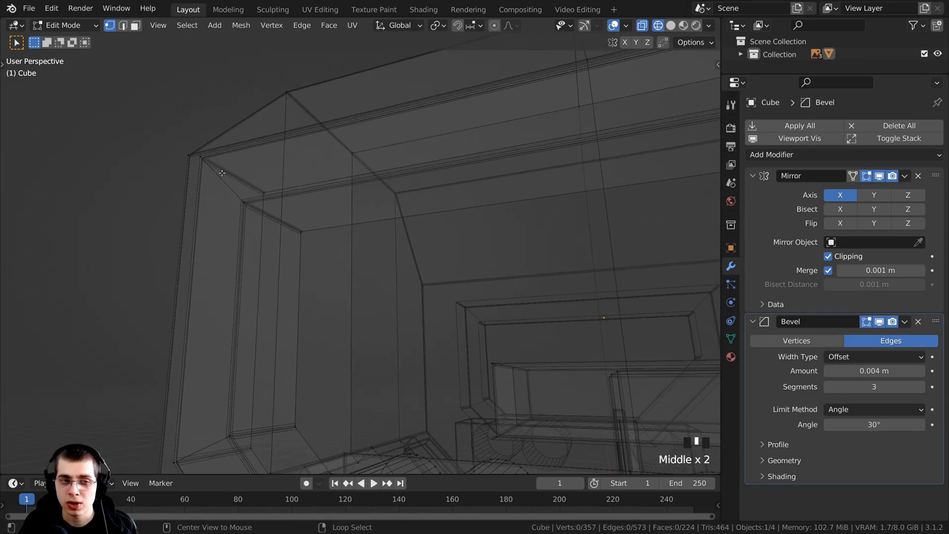
alt+right_click(214, 170)
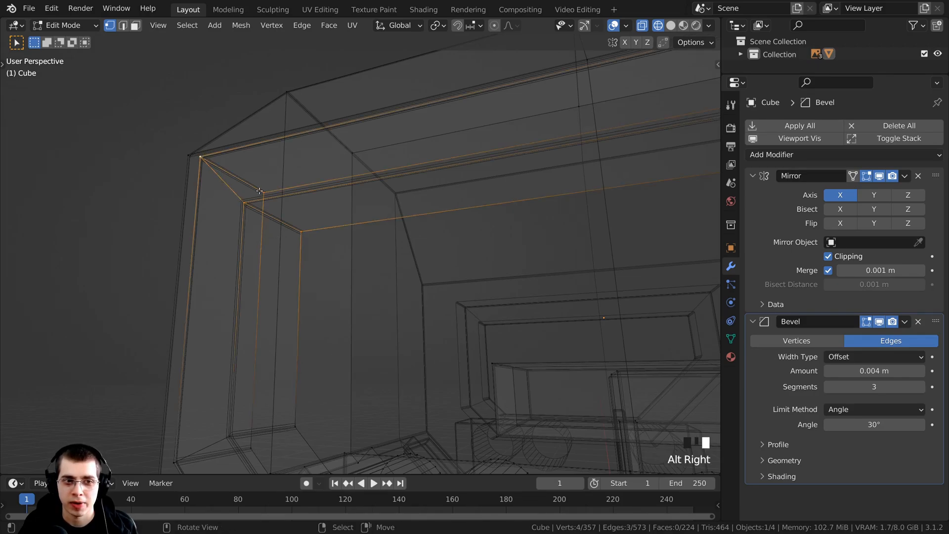
middle_drag(281, 206, 322, 293)
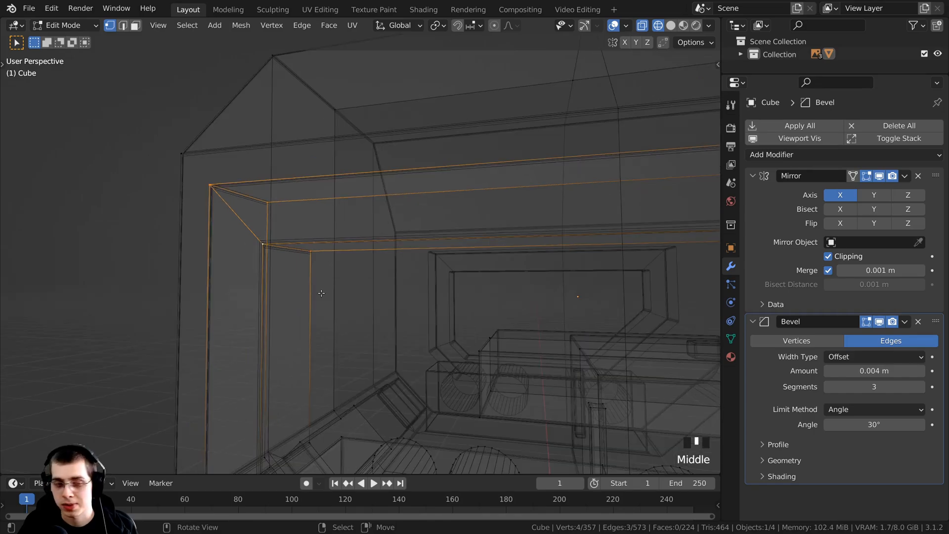
key(KP_3)
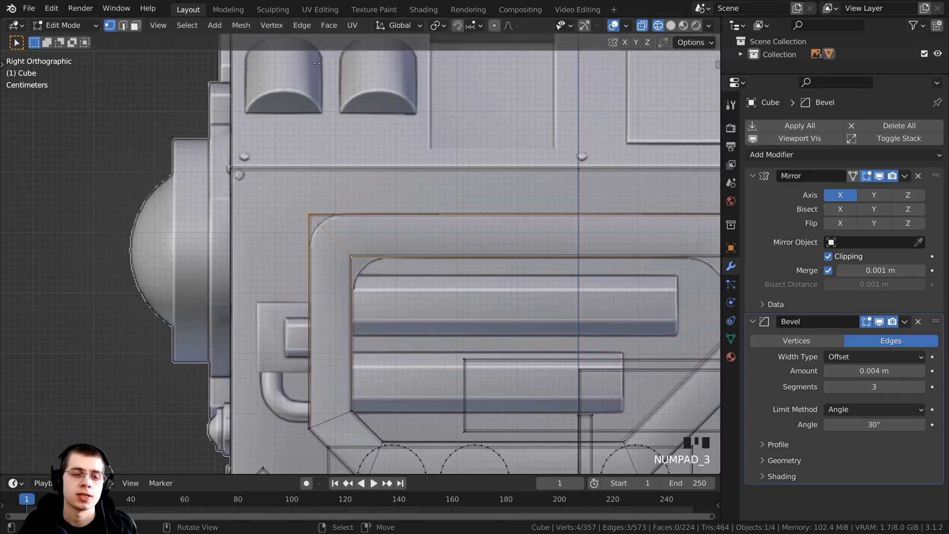
shift+middle_drag(317, 63, 311, 69)
scroll(346, 277, up, 4)
shift+middle_drag(363, 293, 368, 286)
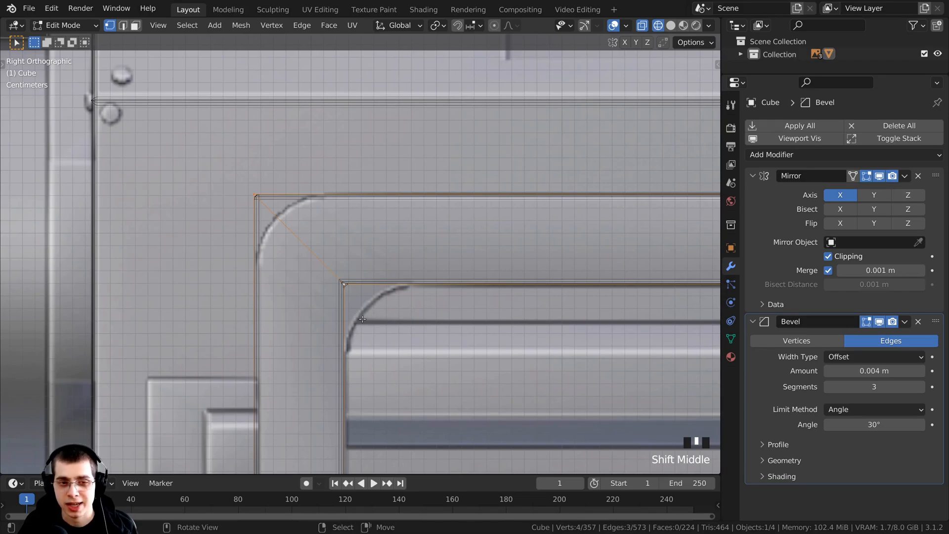
key(ctrl+b)
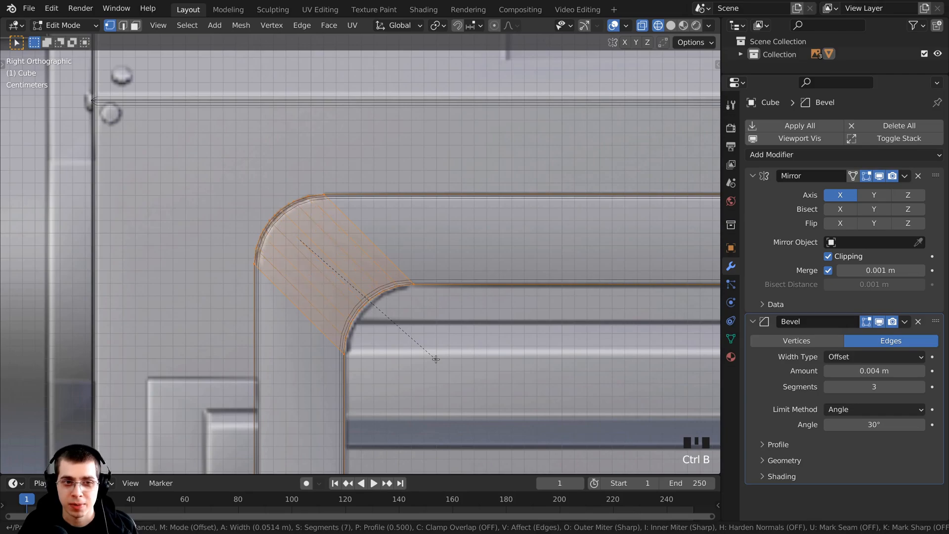
scroll(436, 359, down, 1)
scroll(436, 359, down, 1)
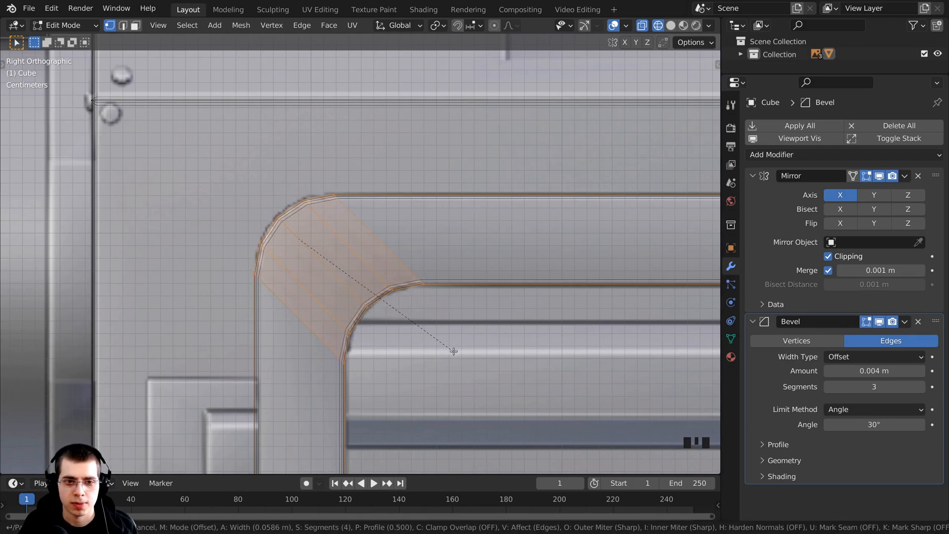
click(453, 351)
- Bevel the edges across the frame's upper rear corner by about 0.065 m with 4 segments to follow the reference
scroll(453, 351, down, 4)
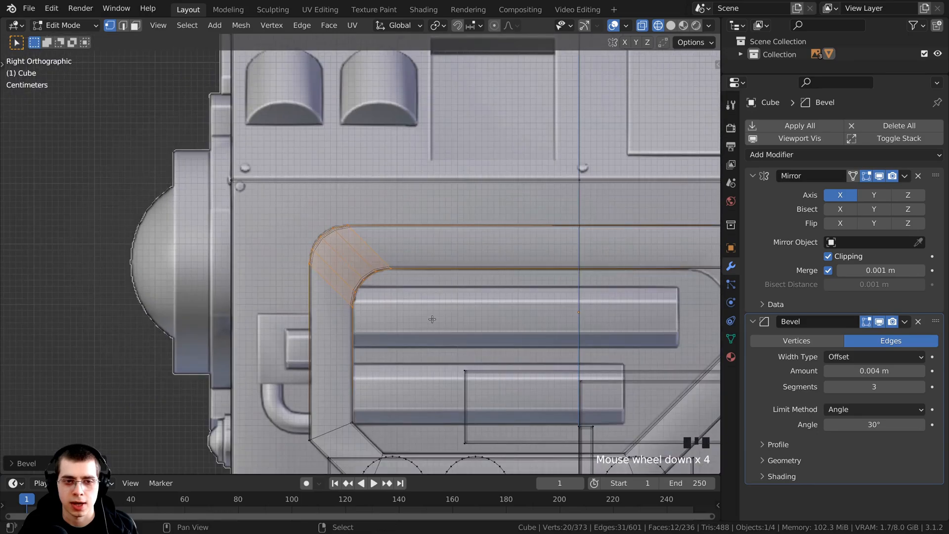
shift+middle_drag(515, 232, 372, 221)
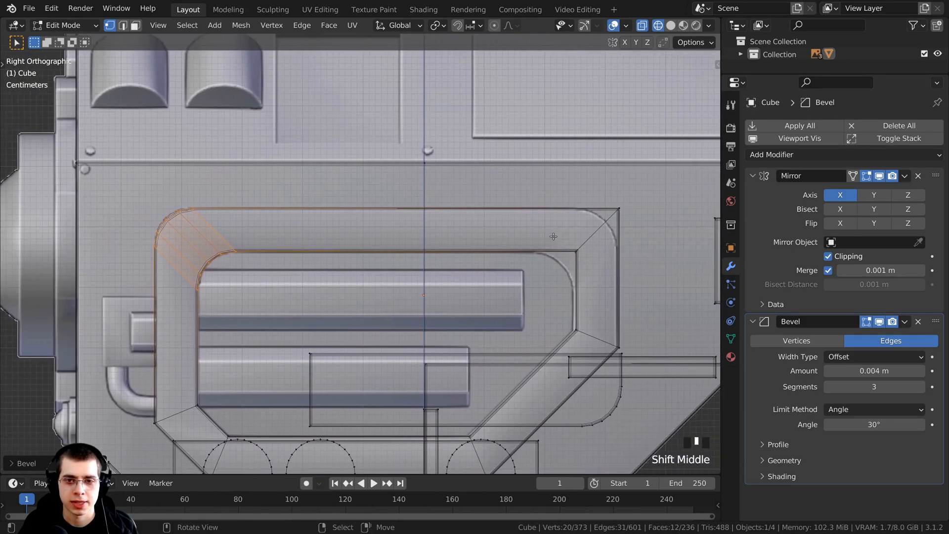
shift+middle_drag(553, 237, 443, 260)
click(515, 243)
scroll(514, 275, up, 2)
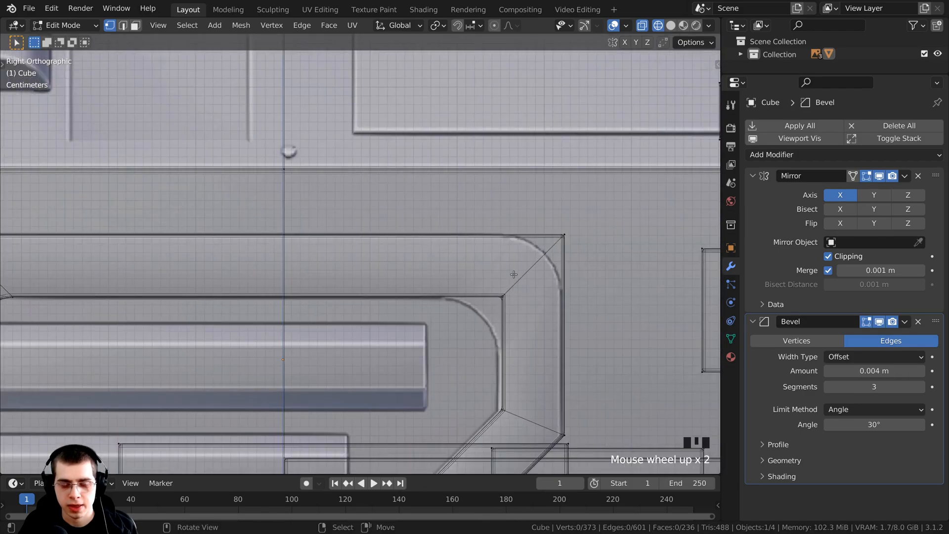
alt+click(552, 246)
scroll(549, 250, down, 2)
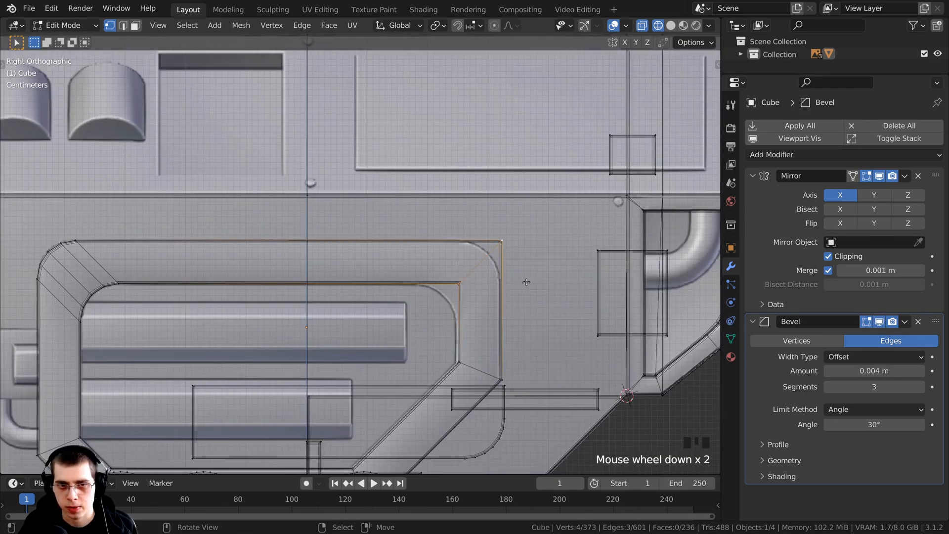
middle_drag(549, 250, 514, 262)
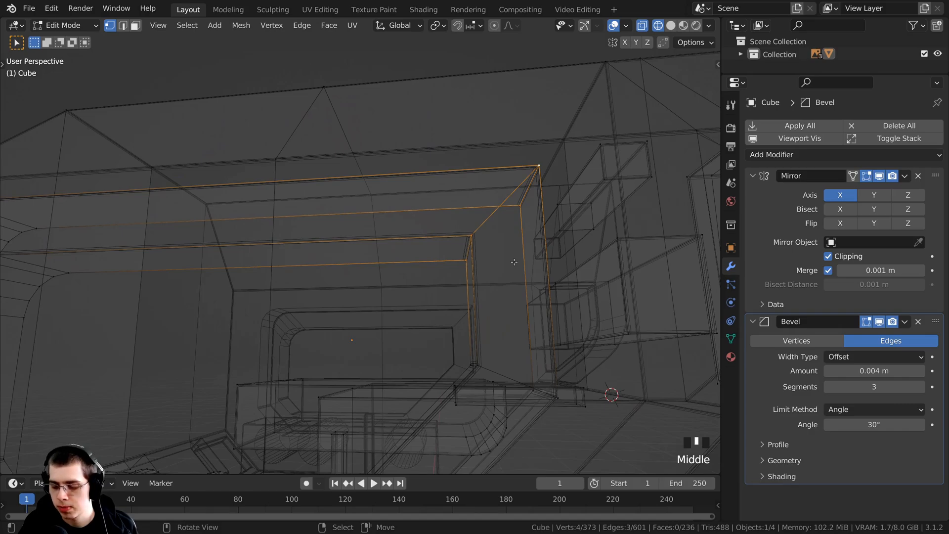
key(KP_3)
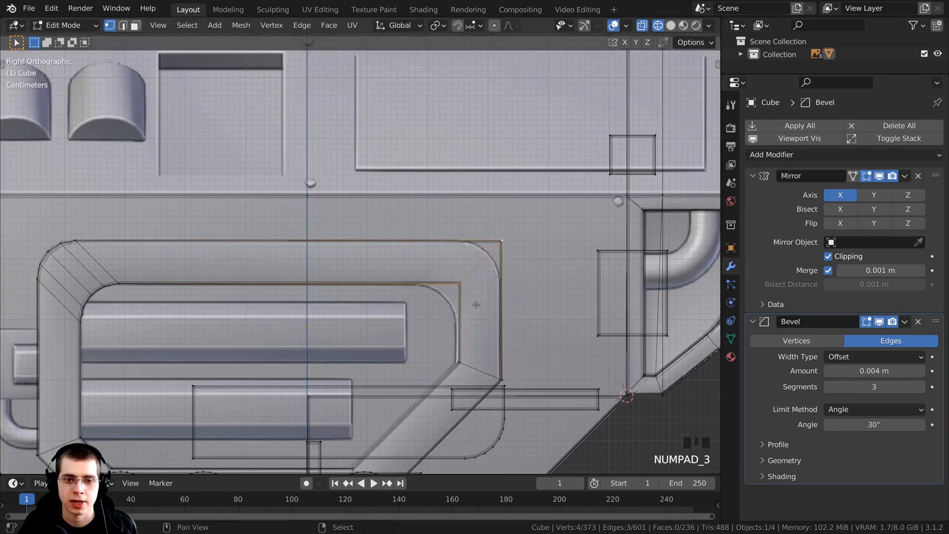
shift+middle_drag(470, 303, 382, 264)
scroll(355, 299, up, 5)
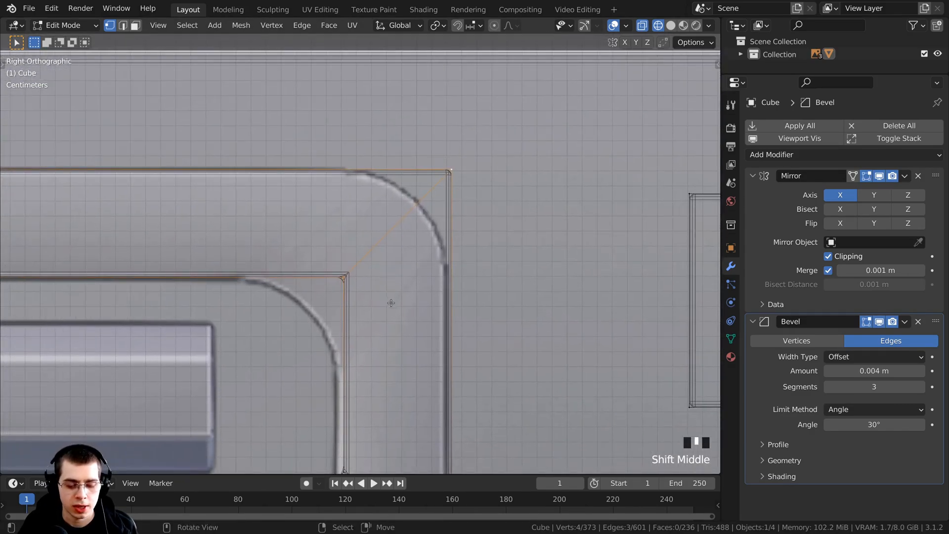
key(ctrl+b)
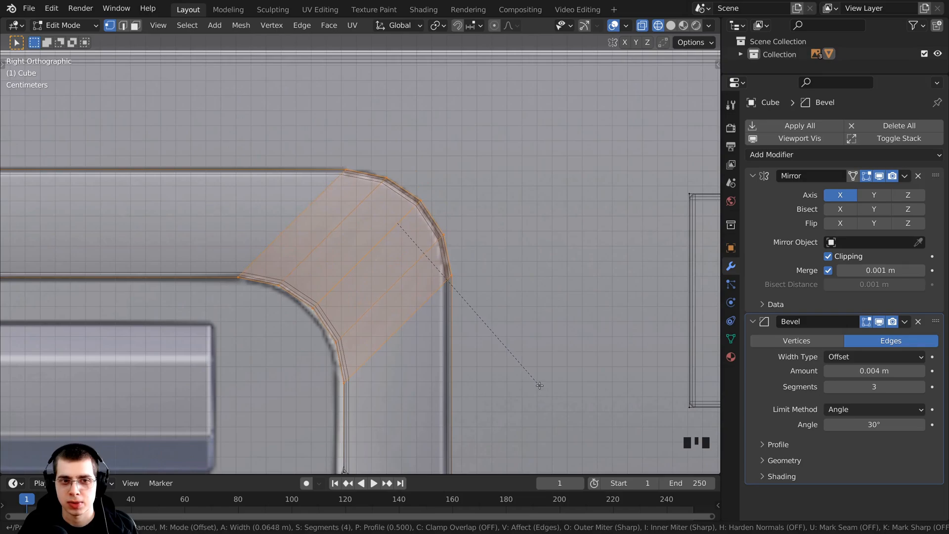
click(539, 386)
- Examine the frame's two rounded upper corners and the whole body in solid shading
scroll(539, 386, down, 6)
shift+middle_drag(128, 333, 278, 297)
key(z)
click(426, 295)
mouse_move(432, 297)
middle_down()
mouse_move(464, 297)
mouse_move(487, 336)
mouse_move(286, 225)
middle_up()
scroll(396, 276, down, 3)
scroll(243, 244, up, 2)
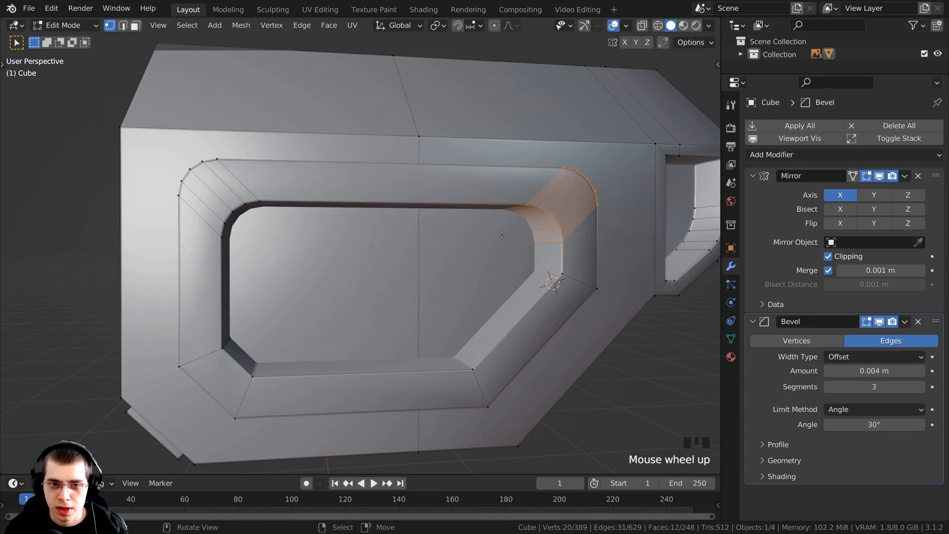
middle_drag(397, 245, 277, 348)
scroll(277, 347, down, 3)
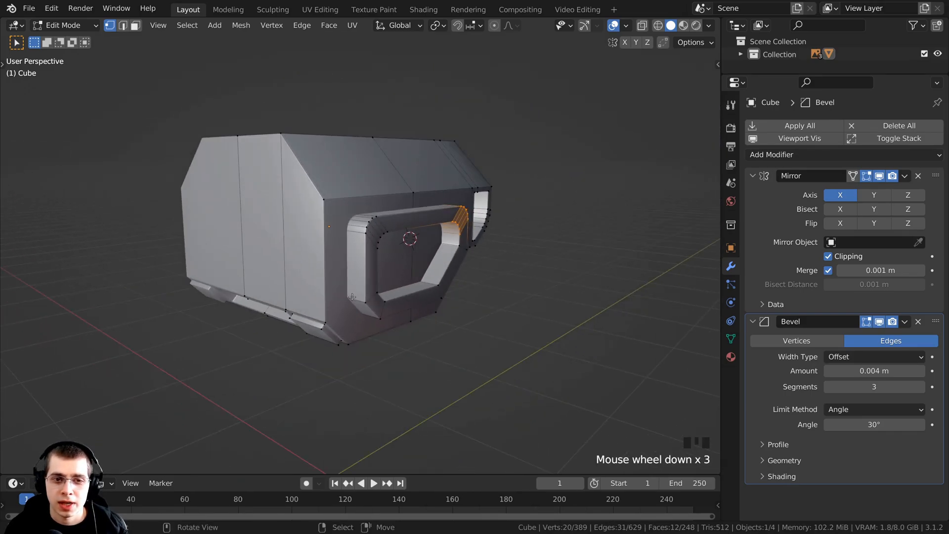
- Add a cube to the mesh and turn off clipping in the Mirror modifier
key(shift+a)
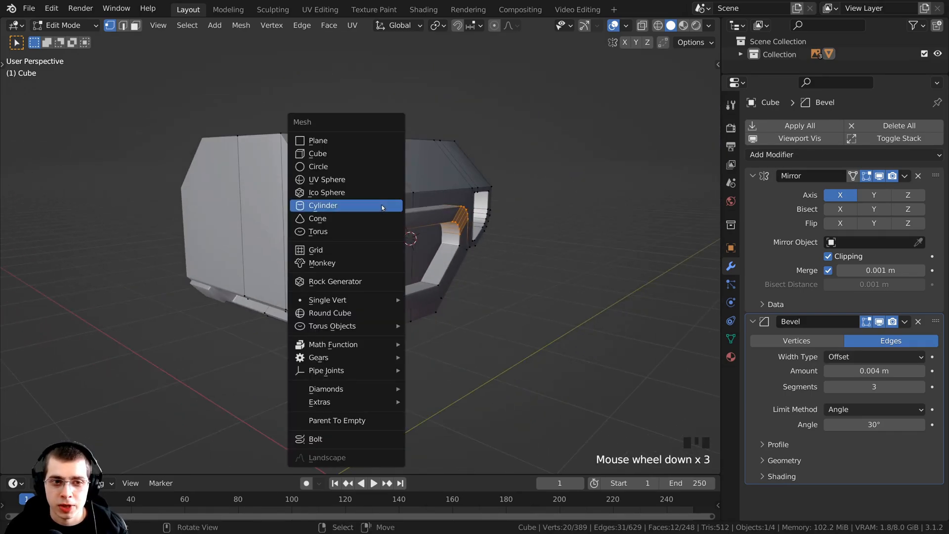
click(333, 156)
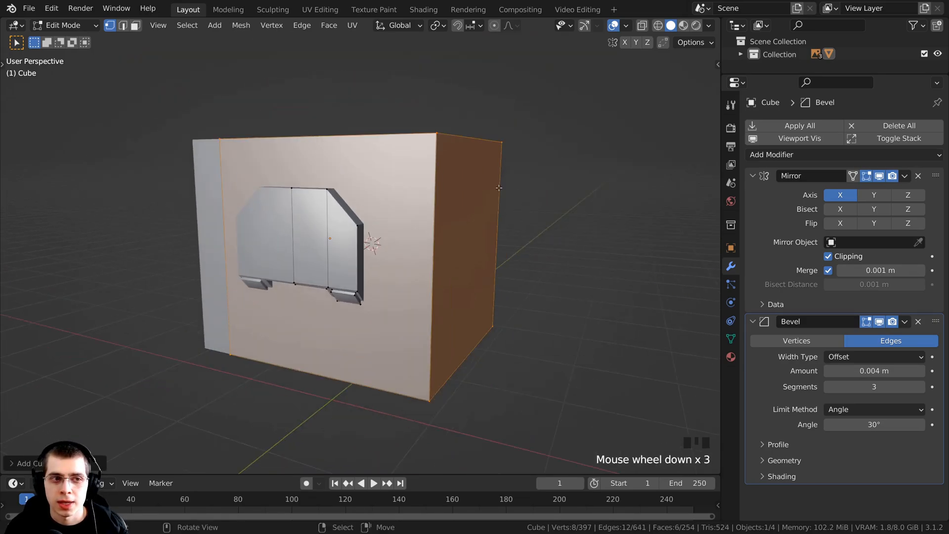
click(828, 257)
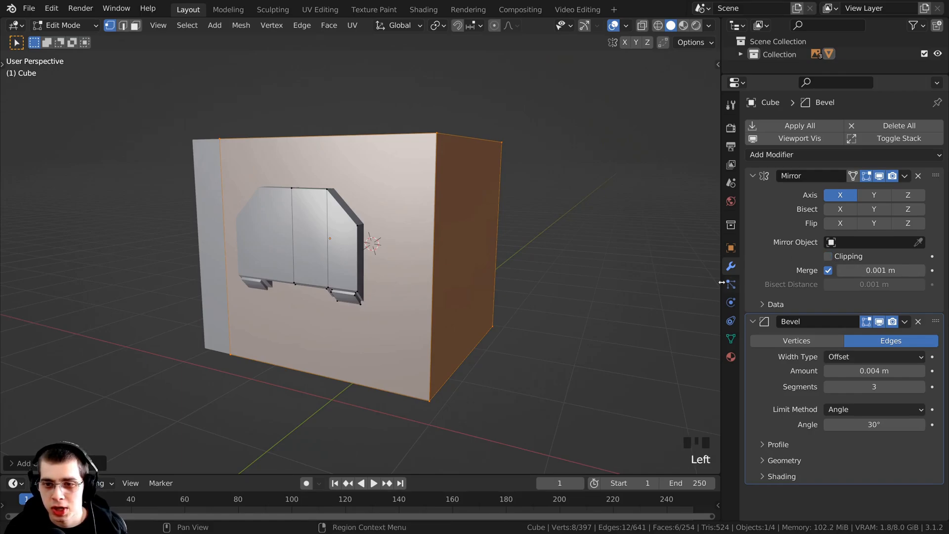
middle_drag(596, 306, 635, 300)
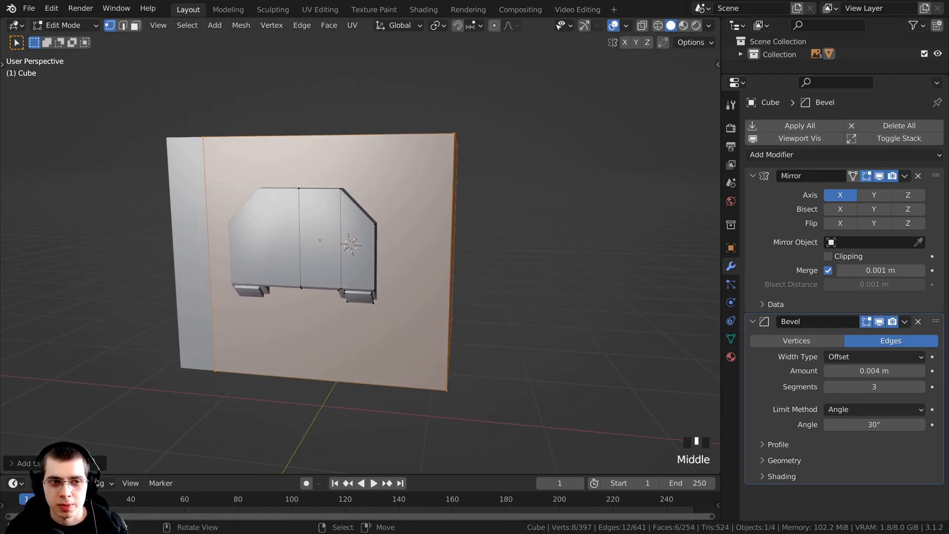
- Shrink the new cube and move it out of the body, just outside the side panel frame
key(s)
click(400, 281)
middle_drag(369, 264, 394, 256)
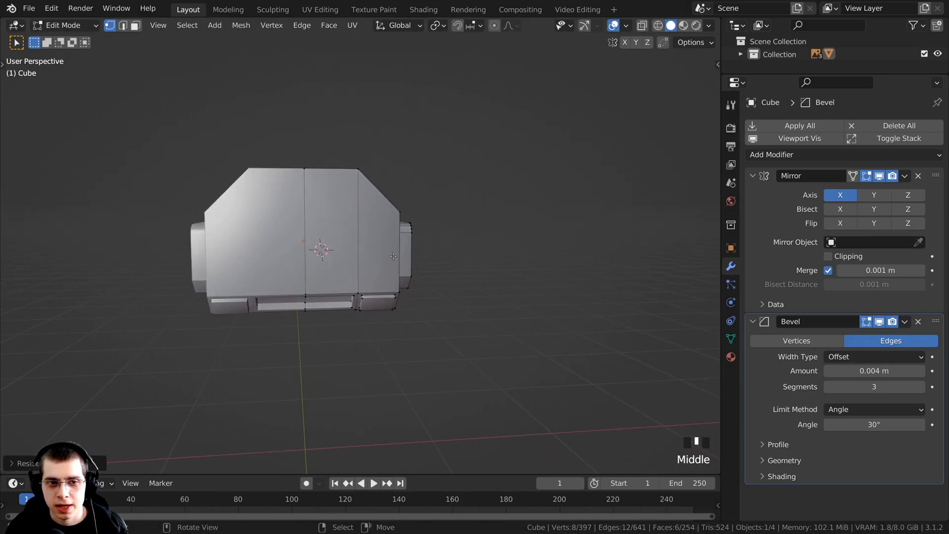
key(g)
click(447, 244)
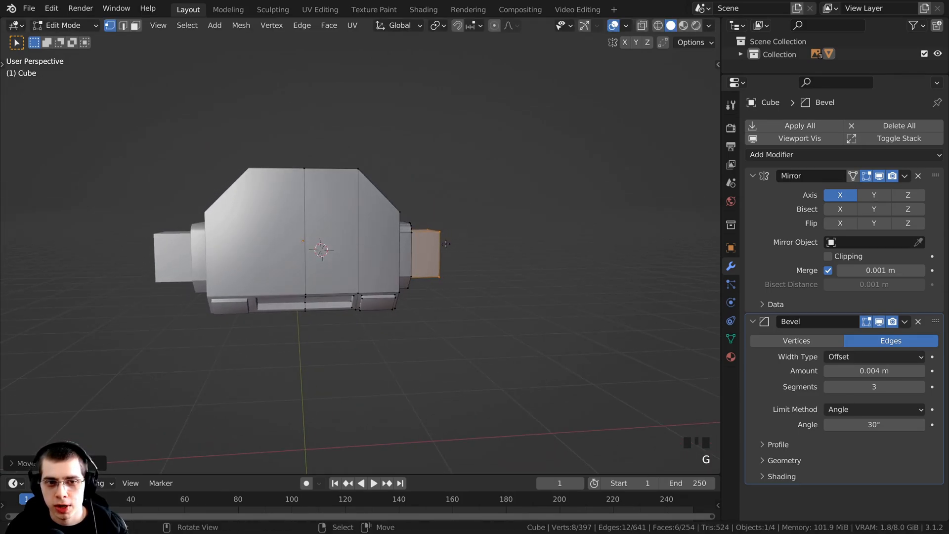
- Scale the cube down further and position it at the opening of the side panel frame
middle_drag(447, 244, 529, 267)
key(s)
click(502, 267)
scroll(551, 266, up, 3)
key(g)
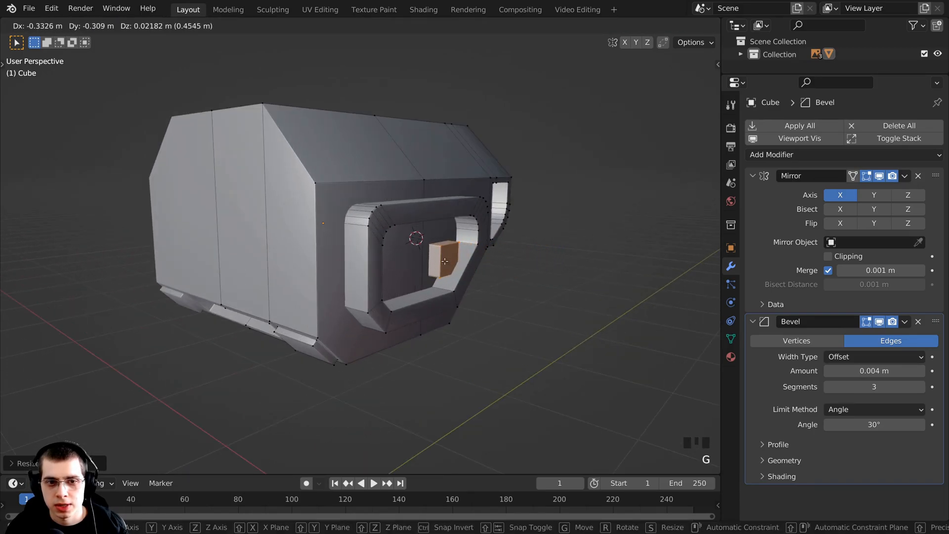
click(450, 266)
middle_drag(450, 266, 485, 267)
scroll(485, 267, up, 3)
key(s)
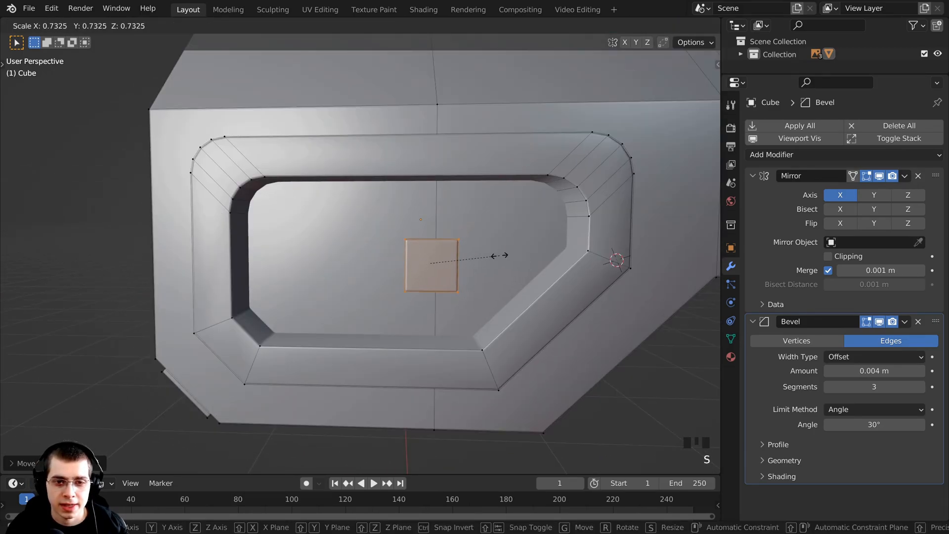
click(499, 255)
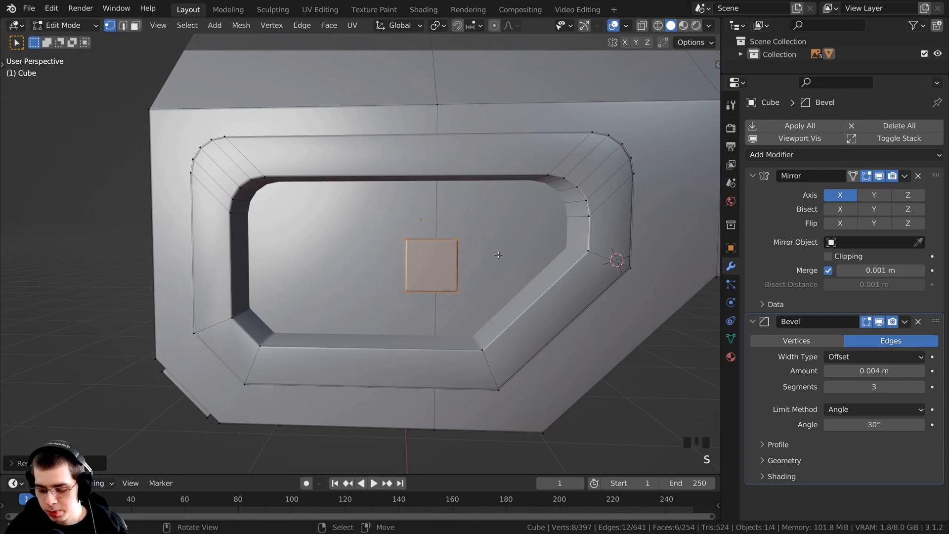
- In right-side wireframe view, move and slightly enlarge the cube to match the lower reference bar's height at its front end, overlapping the frame
key(KP_3)
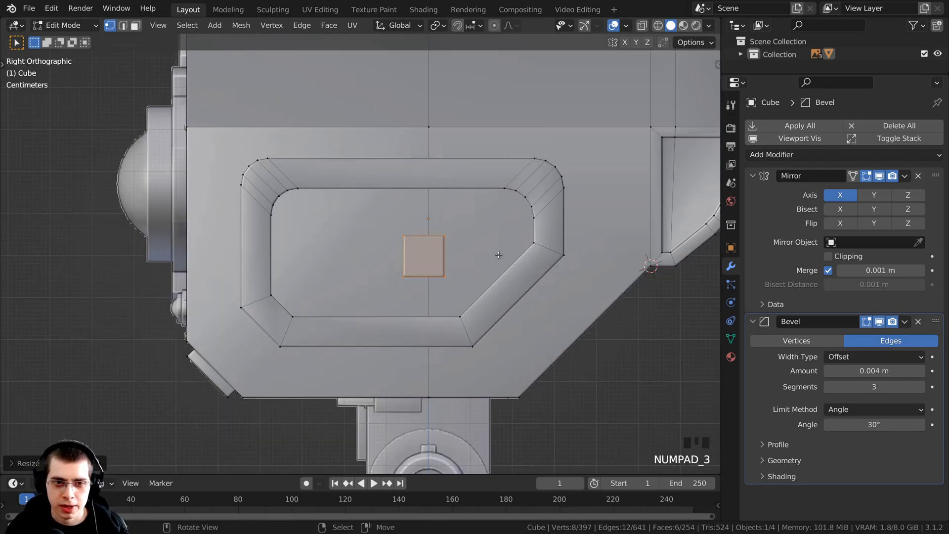
key(z)
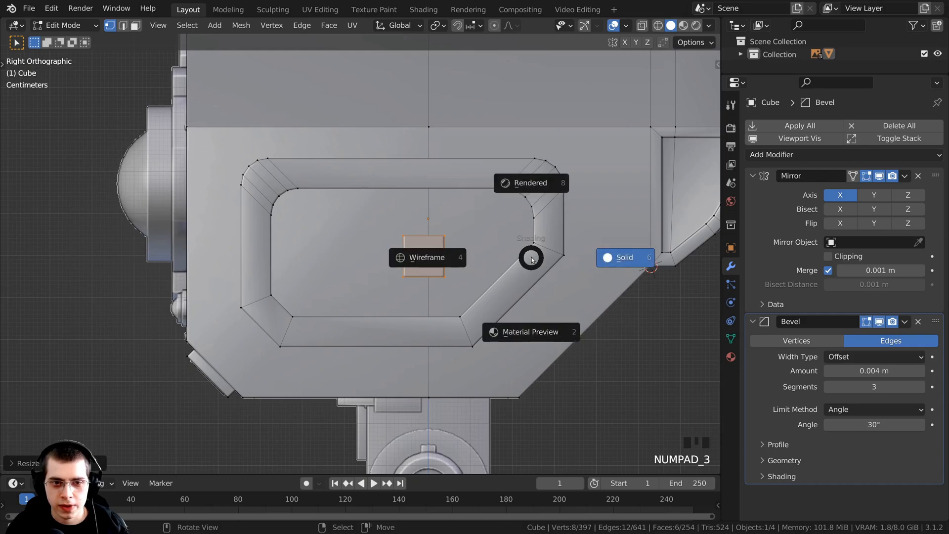
click(408, 257)
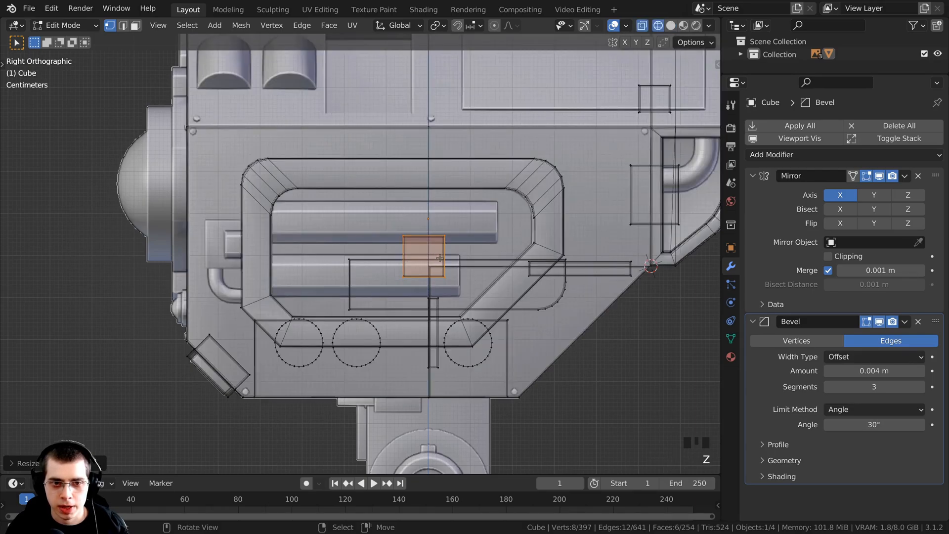
scroll(530, 219, up, 4)
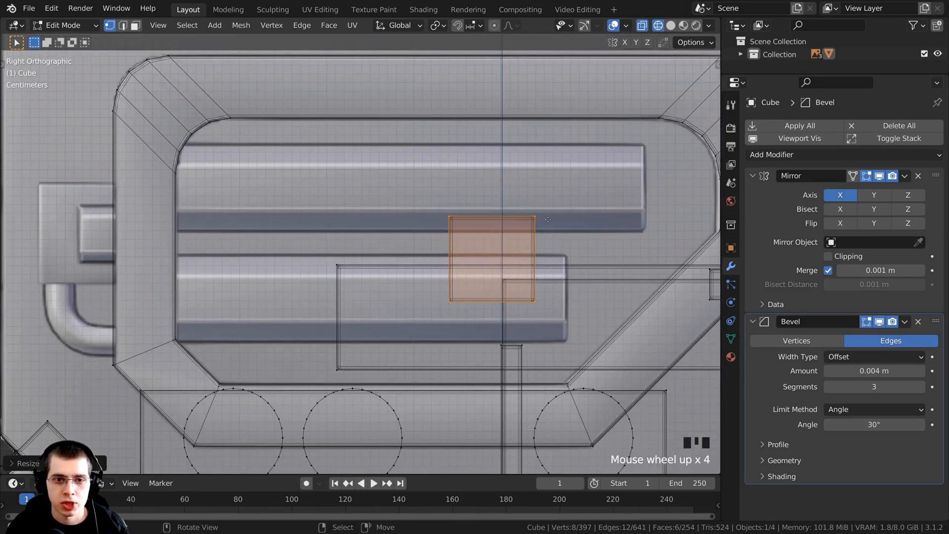
key(g)
click(312, 255)
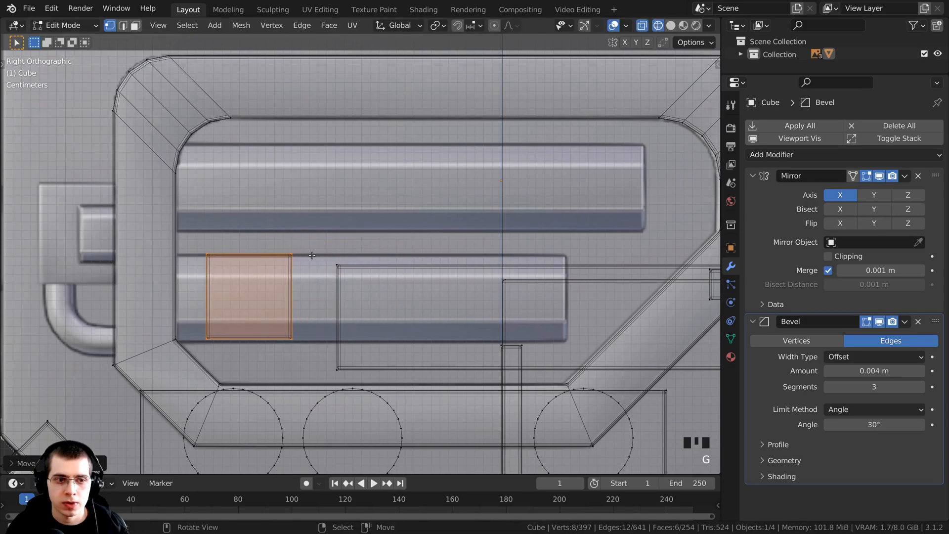
key(s)
click(393, 272)
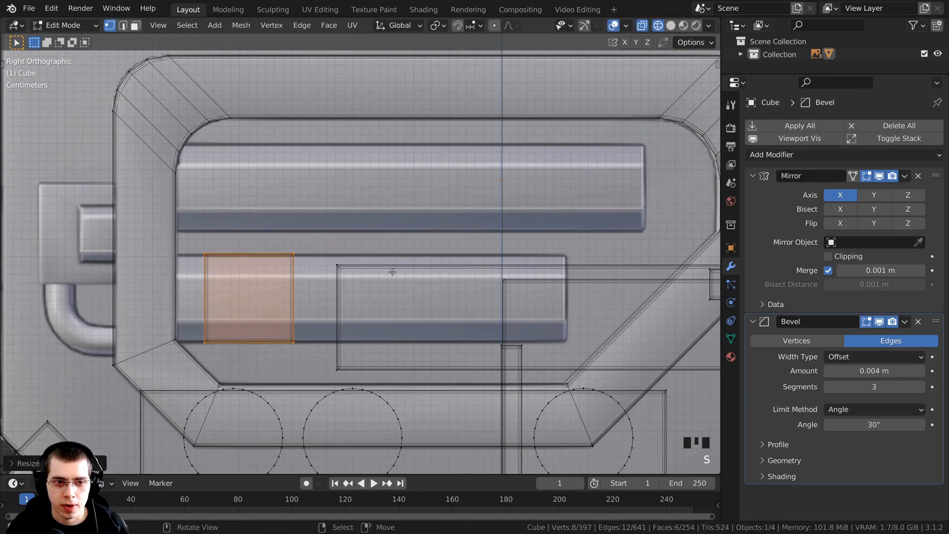
key(g)
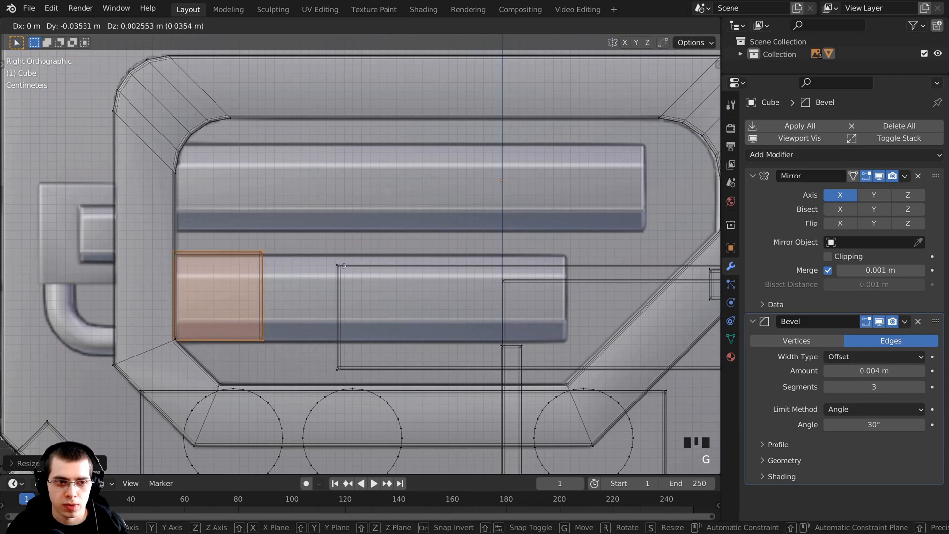
click(335, 267)
- Stretch the cube into a bar by moving its rear end along Y to the lower reference bar's end
shift+middle_drag(265, 313, 305, 290)
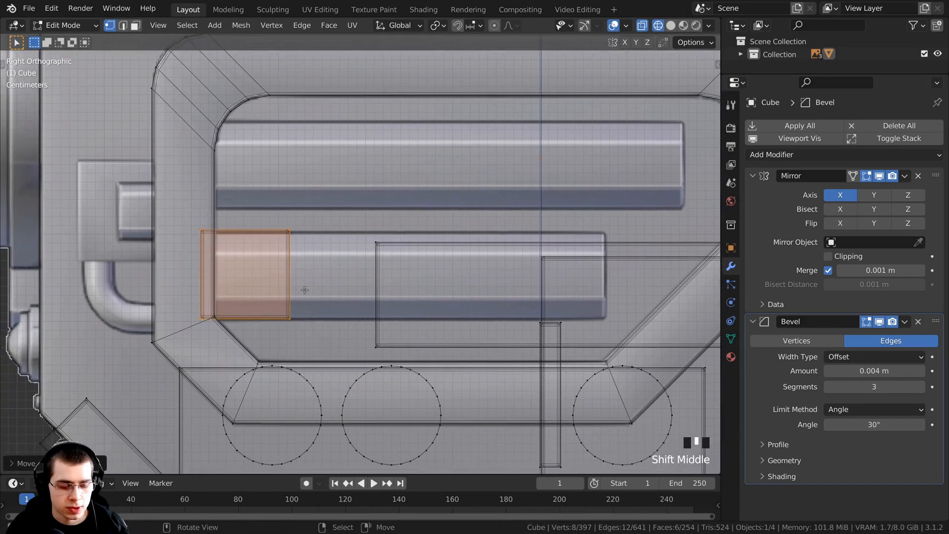
key(alt+a)
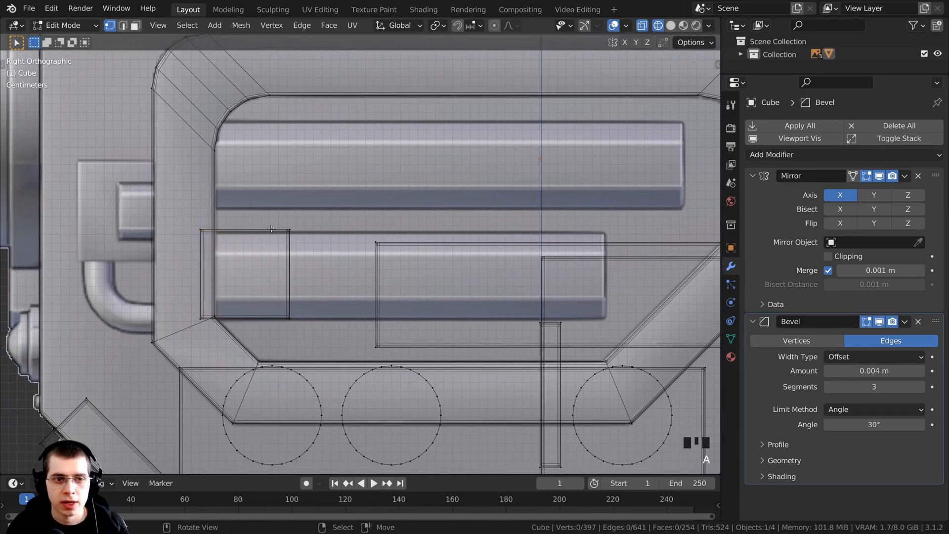
key(b)
drag(281, 215, 307, 326)
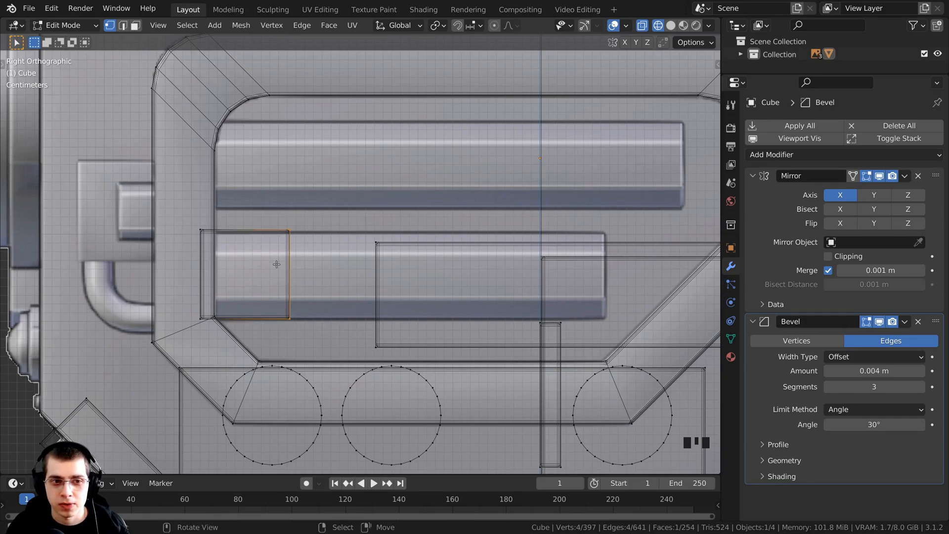
key(g)
key(y)
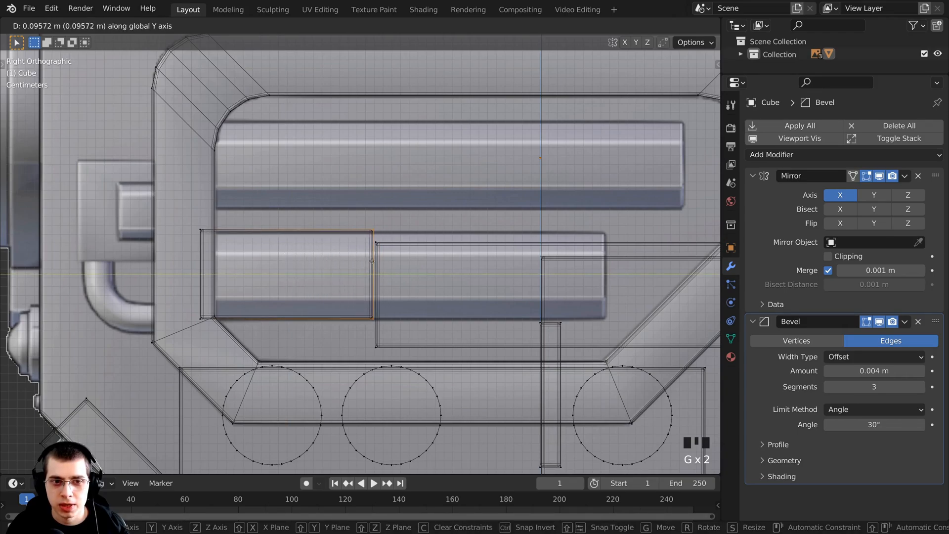
click(598, 261)
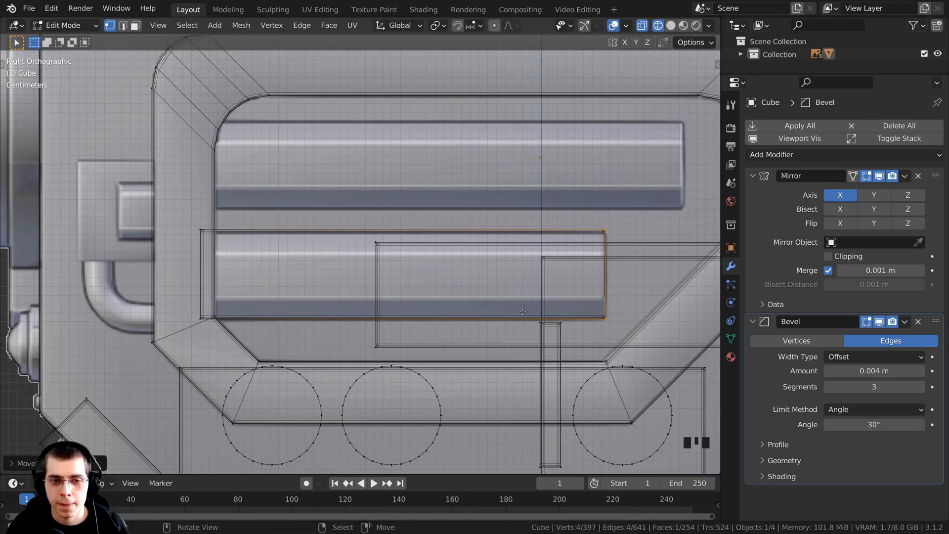
- Select the bar's outer side face and scale it along Z to about 0.52, matching the reference bar's flat middle band
scroll(329, 243, down, 1)
scroll(335, 243, down, 1)
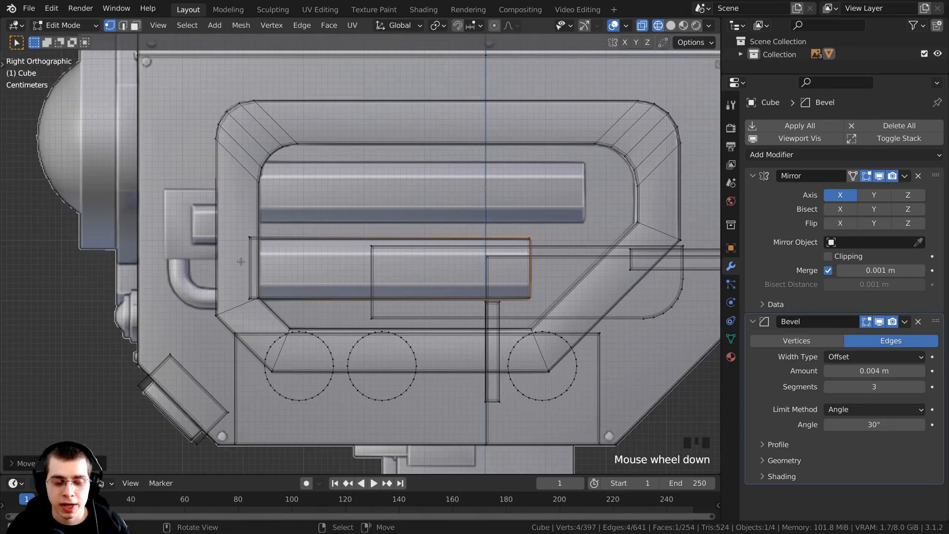
key(z)
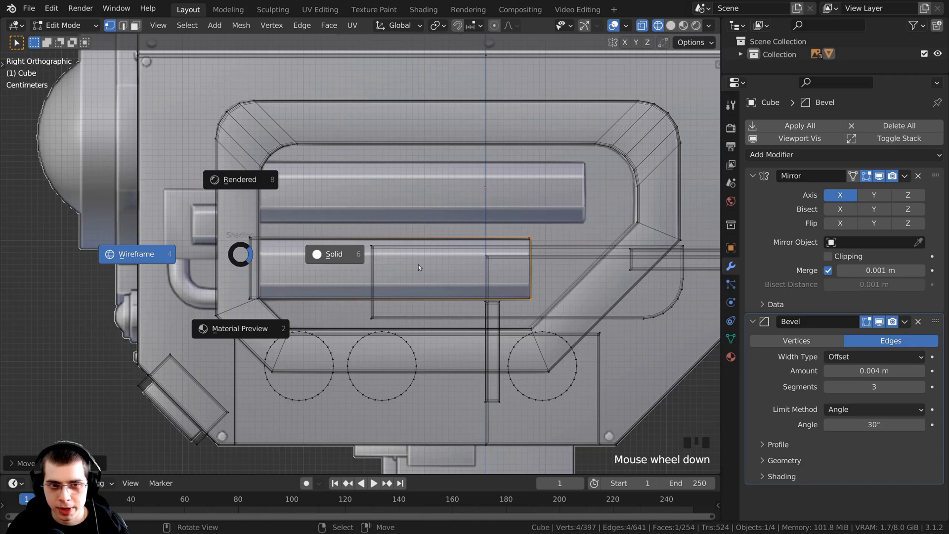
click(418, 265)
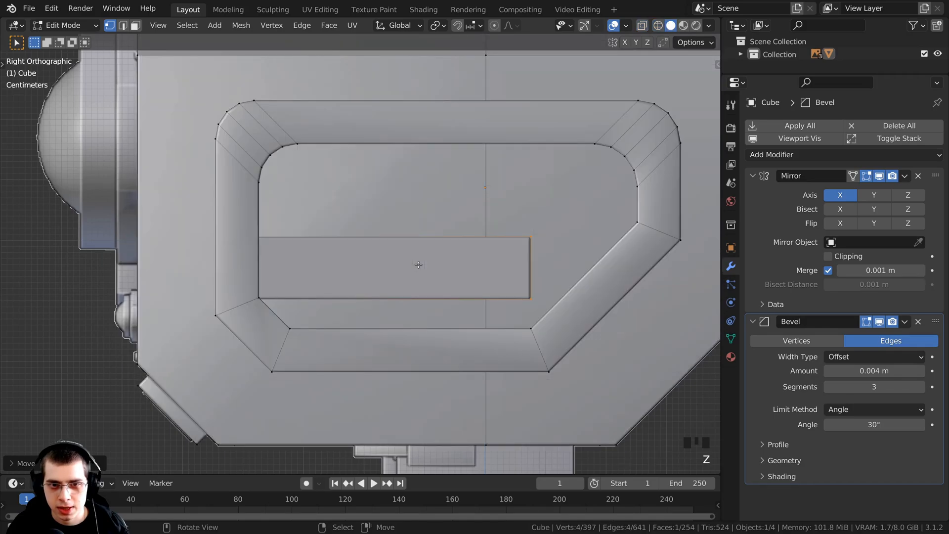
click(135, 26)
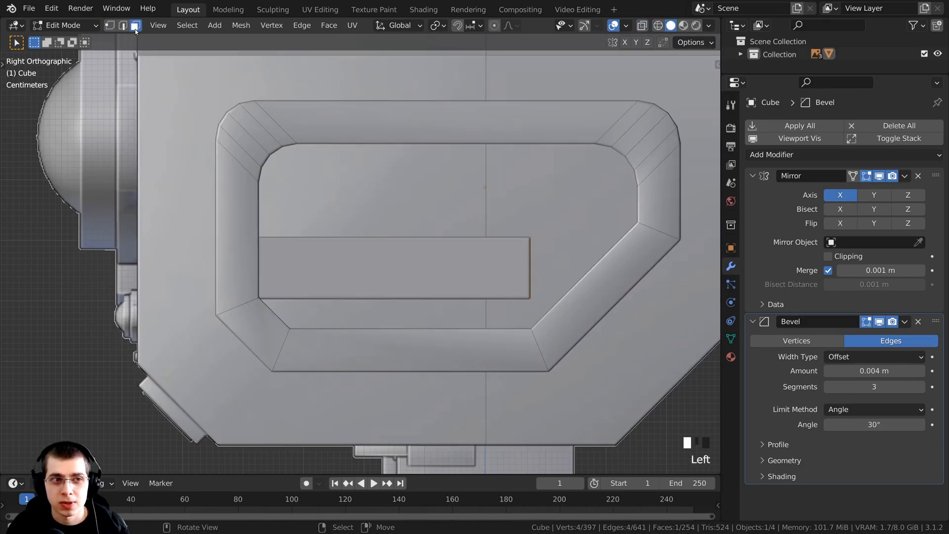
right_click(500, 254)
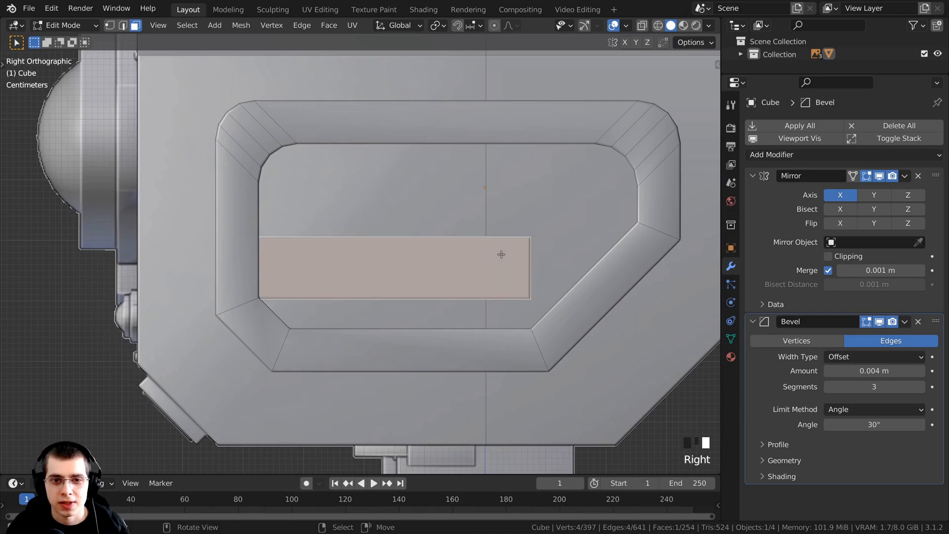
key(z)
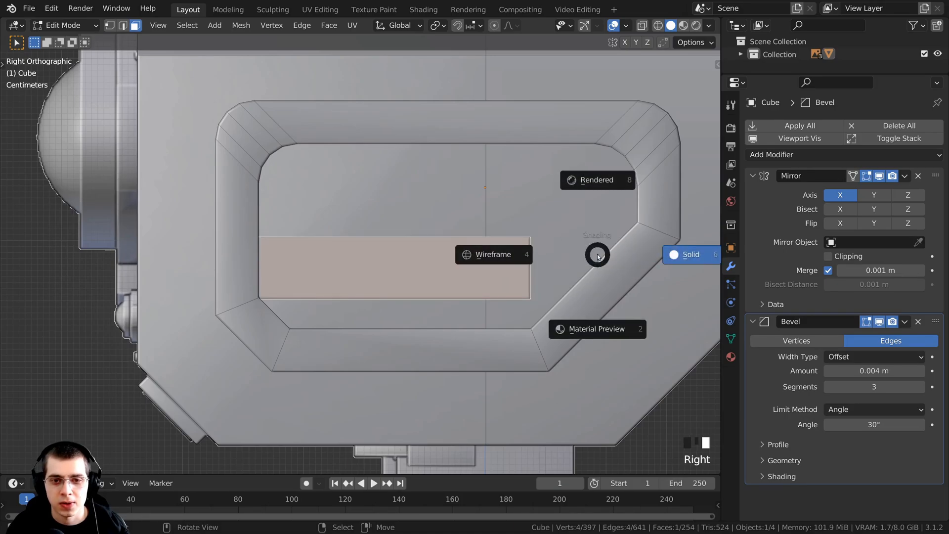
click(485, 253)
shift+middle_drag(490, 301, 446, 300)
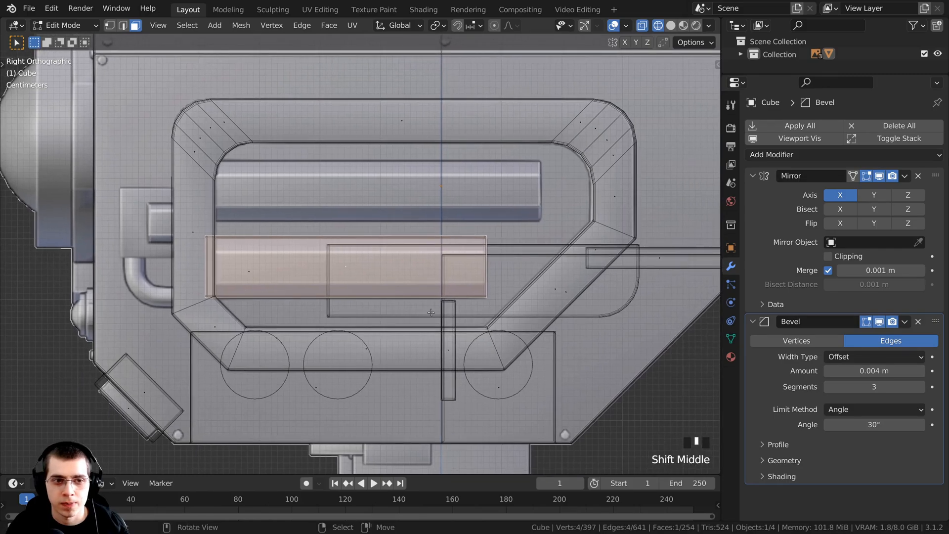
scroll(408, 212, up, 2)
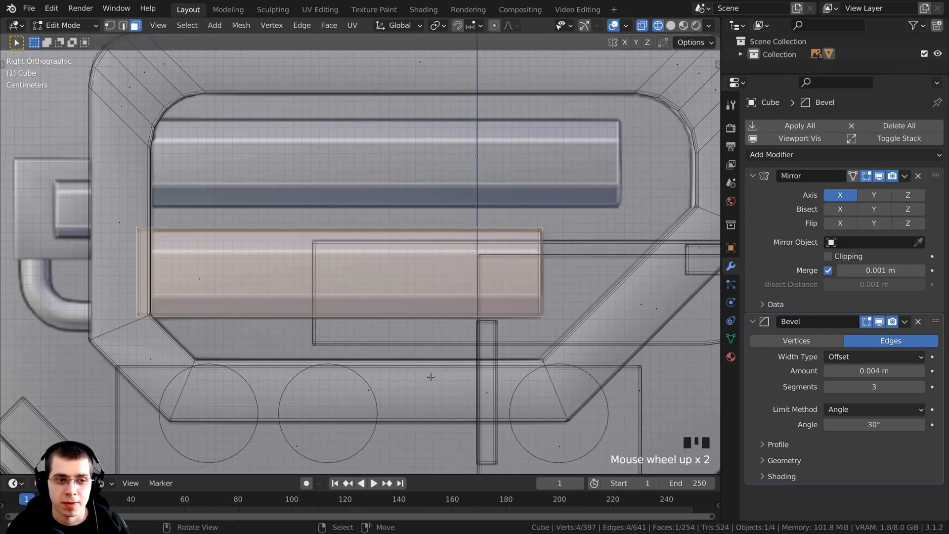
key(s)
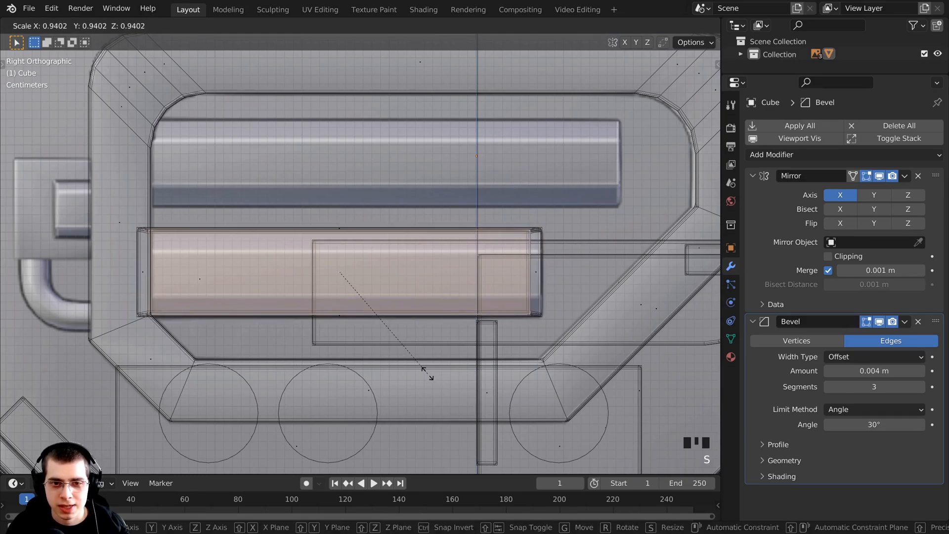
key(z)
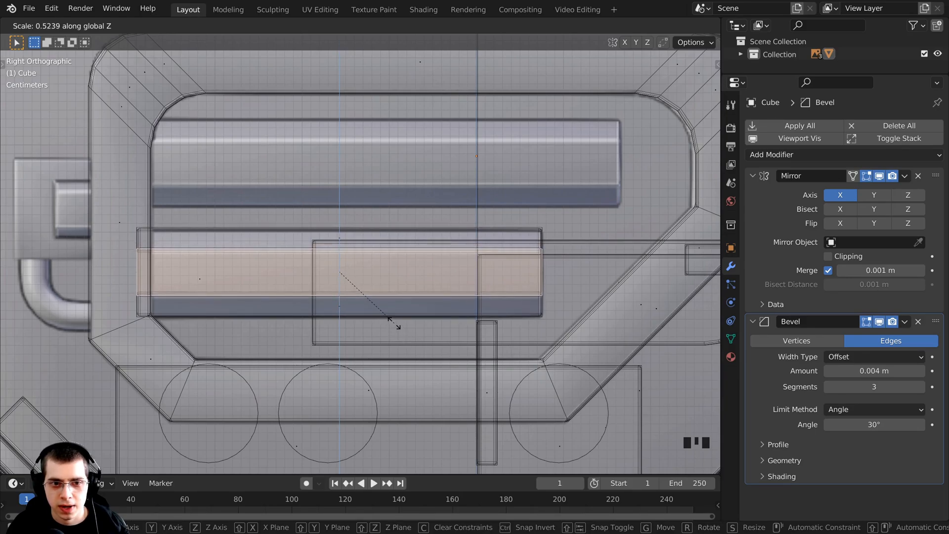
click(394, 322)
key(z)
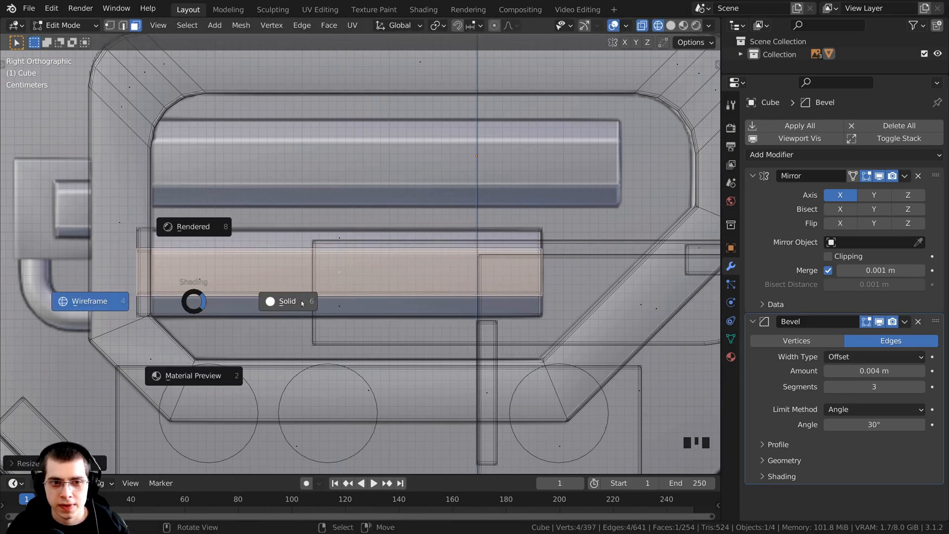
click(309, 302)
mouse_move(308, 302)
middle_down()
mouse_move(248, 332)
mouse_move(268, 286)
middle_up()
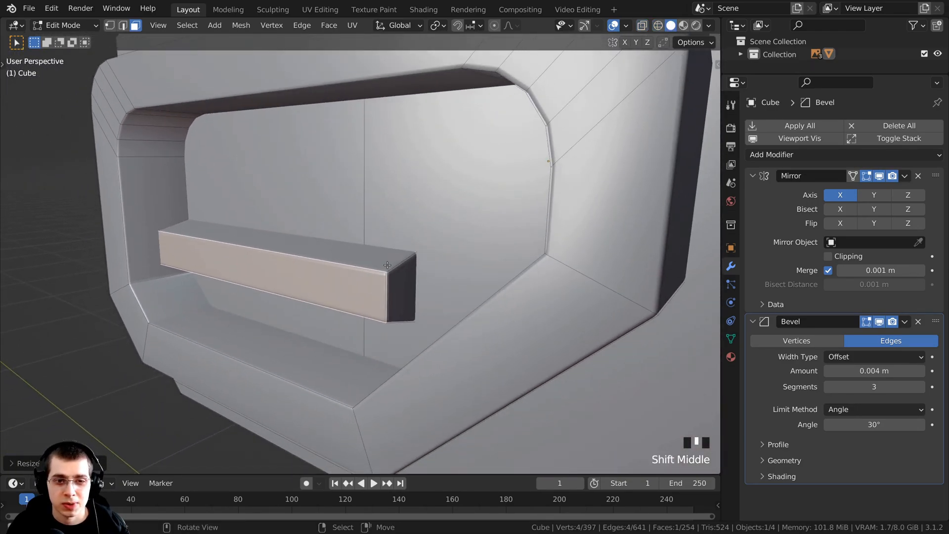
- Select the whole lower slat in the side recess and move it outward along the X axis
middle_drag(328, 286, 335, 282)
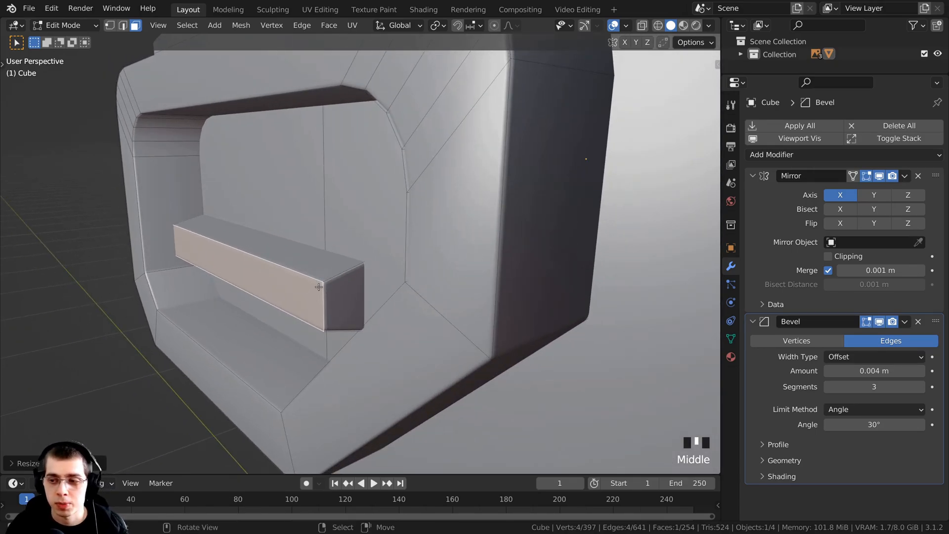
key(l)
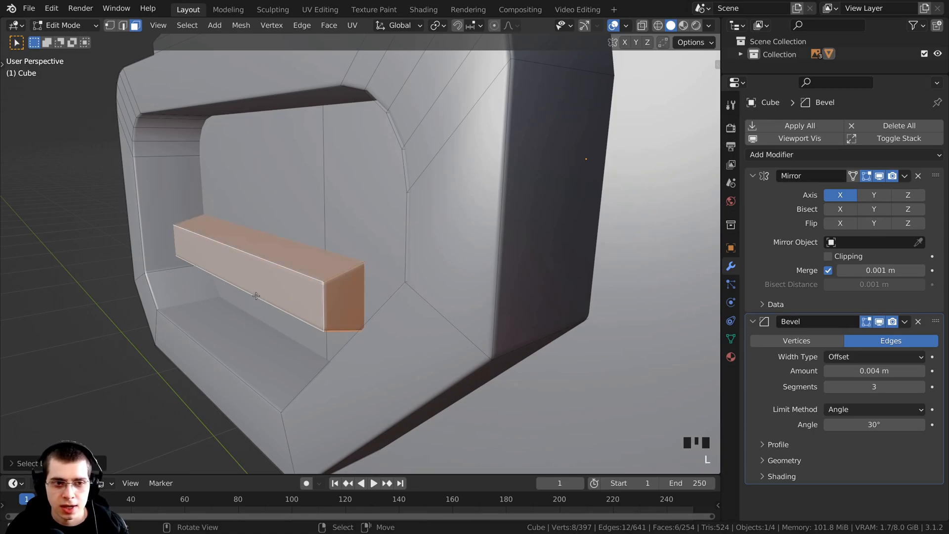
key(g)
key(x)
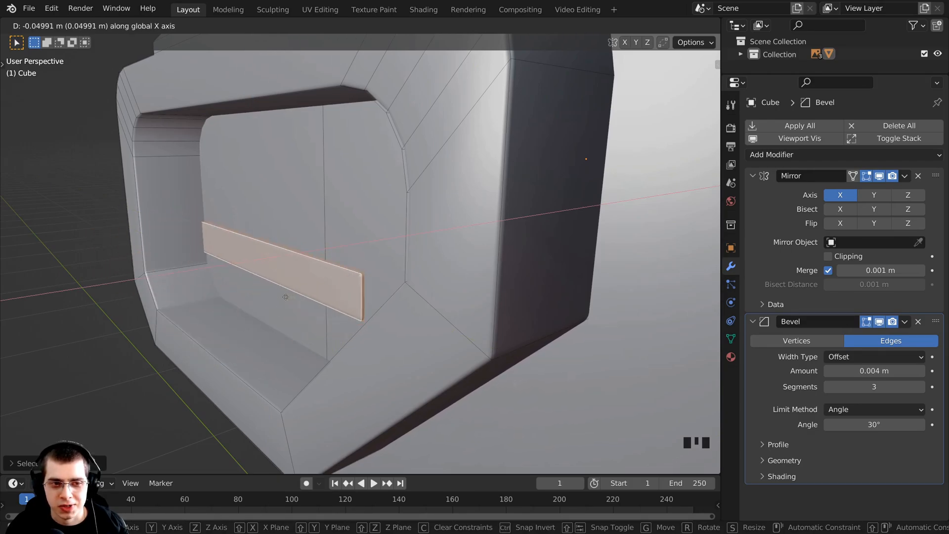
click(198, 307)
- Scale the slat along X to about 0.40 and move it about -0.074 m along X, back into the recess
shift+middle_drag(207, 282, 237, 269)
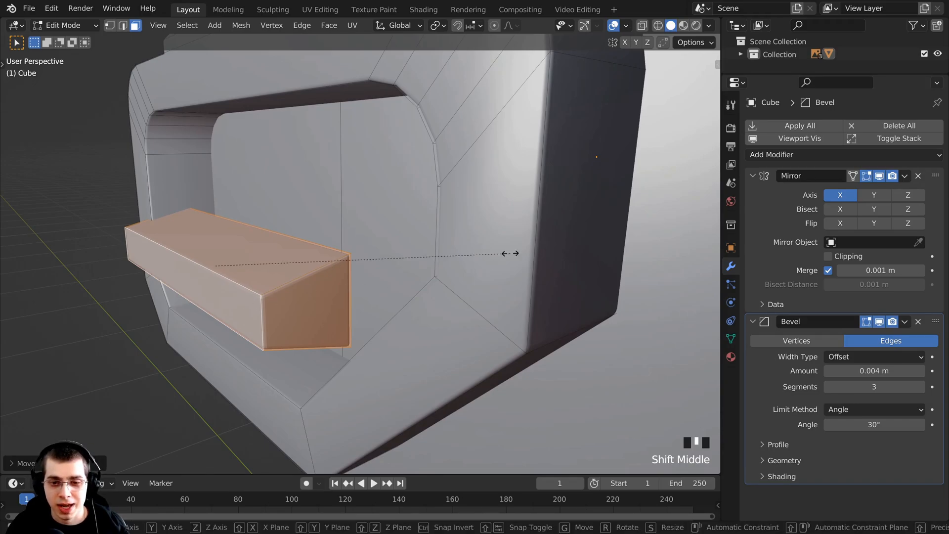
key(s)
key(x)
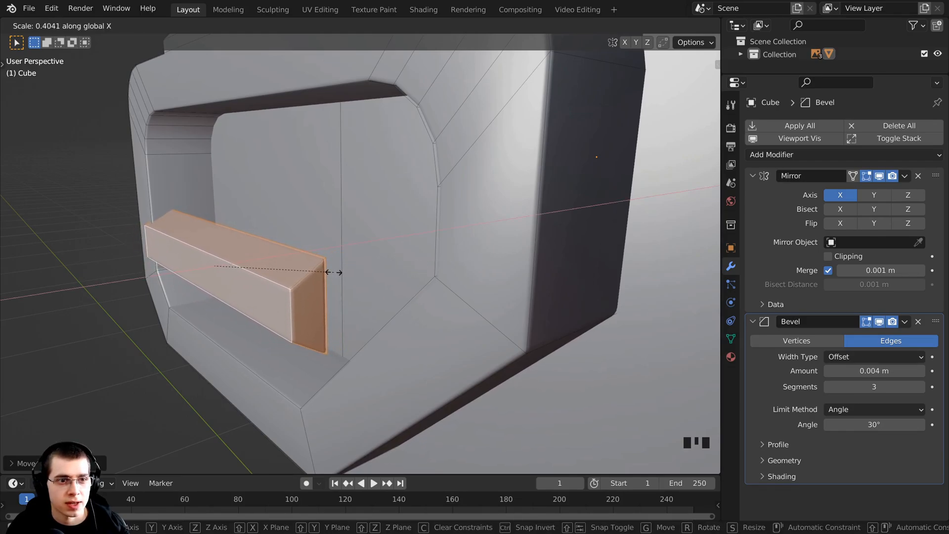
click(335, 272)
key(g)
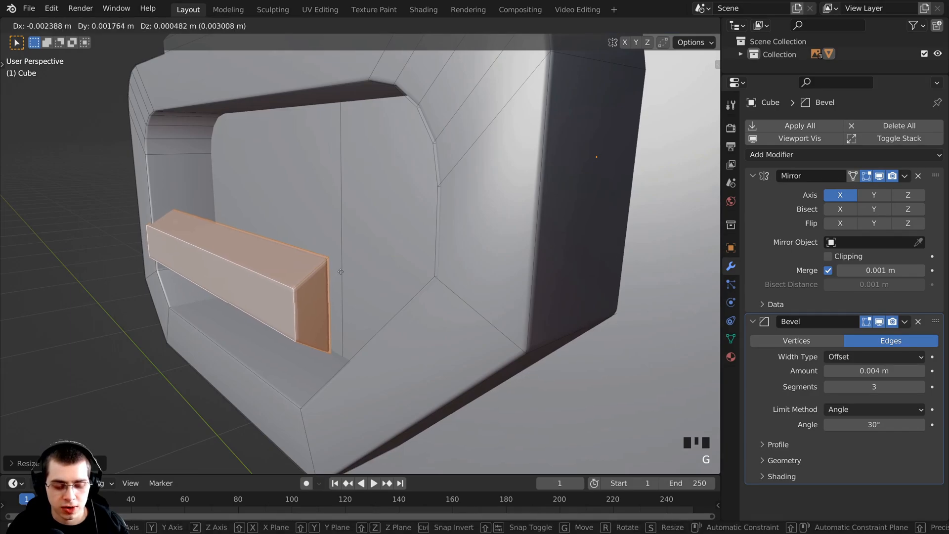
key(x)
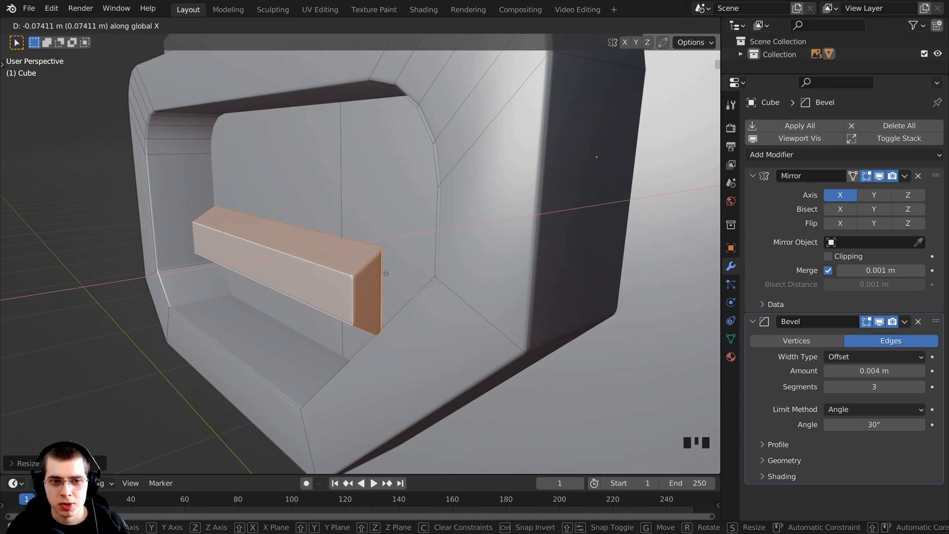
click(386, 273)
- In the right-side wireframe view, duplicate the slat about 0.1255 m up along Z onto the upper reference slat
scroll(387, 274, down, 3)
middle_drag(386, 273, 429, 310)
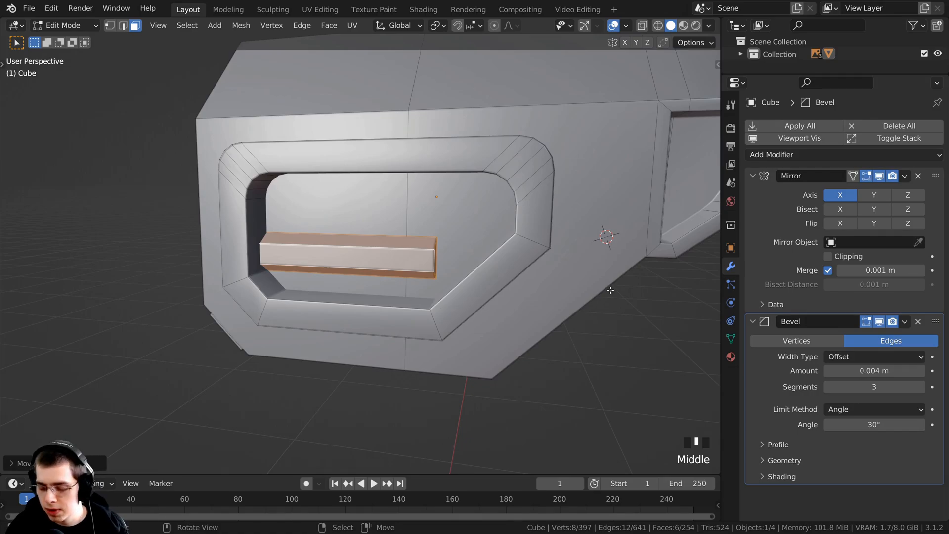
key(KP_3)
key(z)
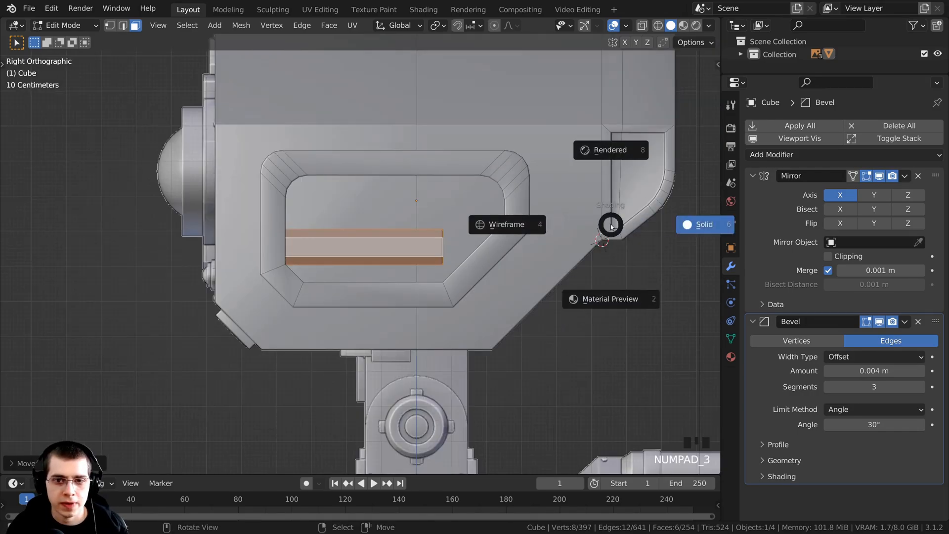
click(504, 228)
shift+middle_drag(504, 227, 477, 272)
scroll(329, 367, up, 5)
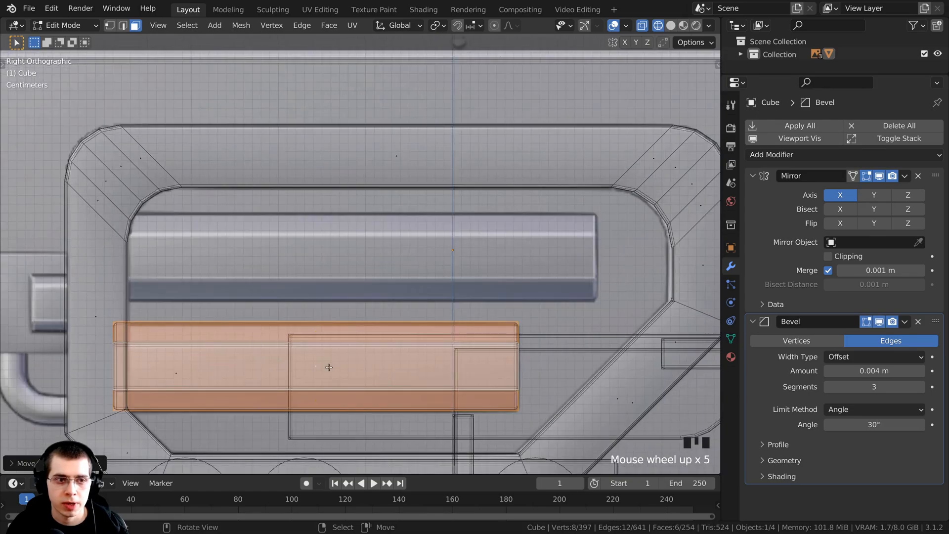
key(shift+d)
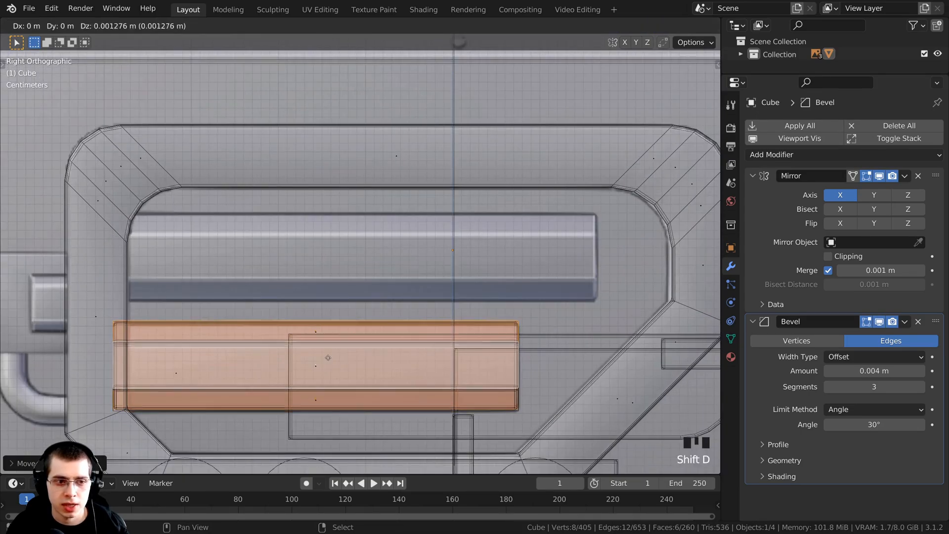
key(z)
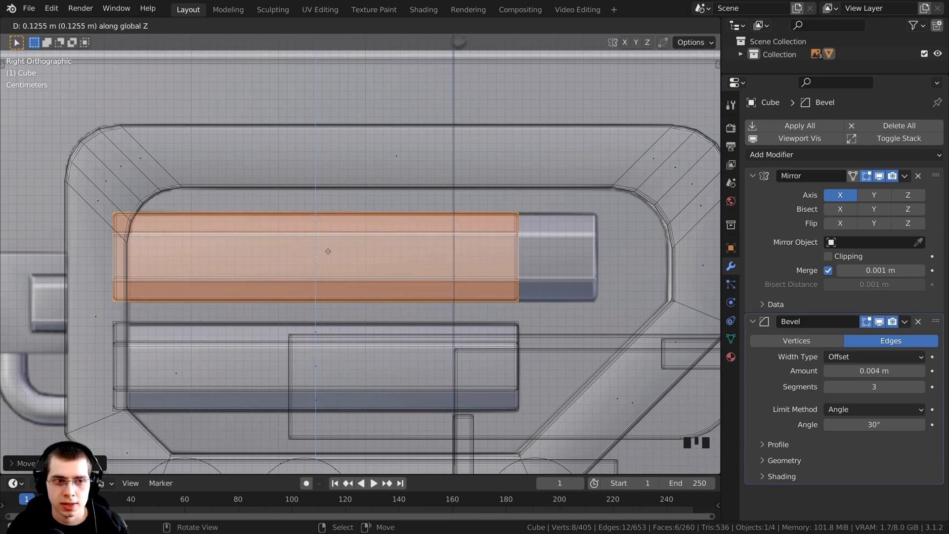
click(327, 250)
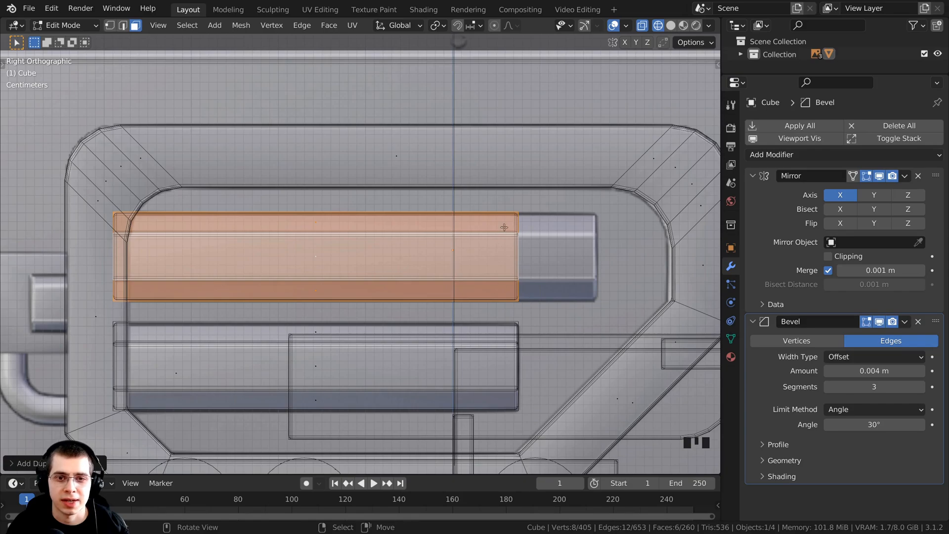
- Select the upper slat's rear end vertices and move them to the end of the reference slat to lengthen it
click(112, 27)
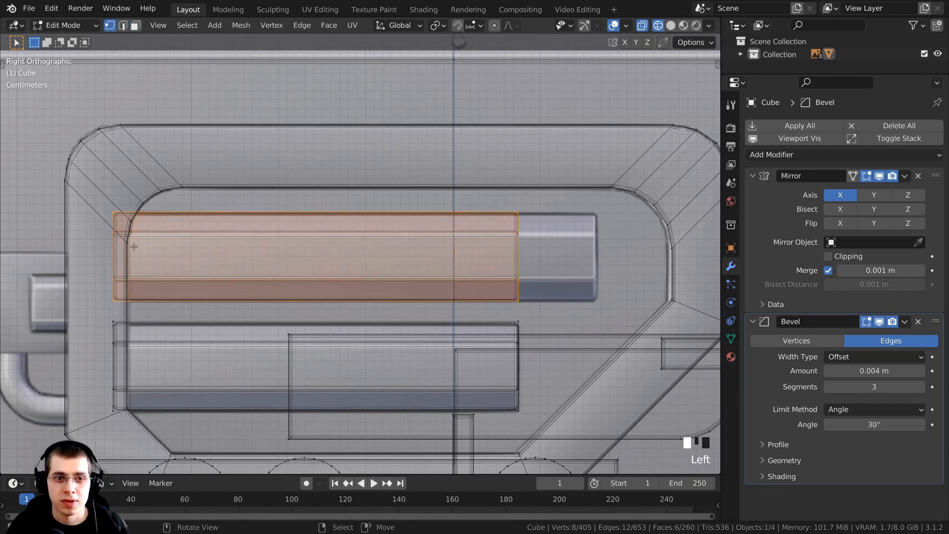
key(alt+a)
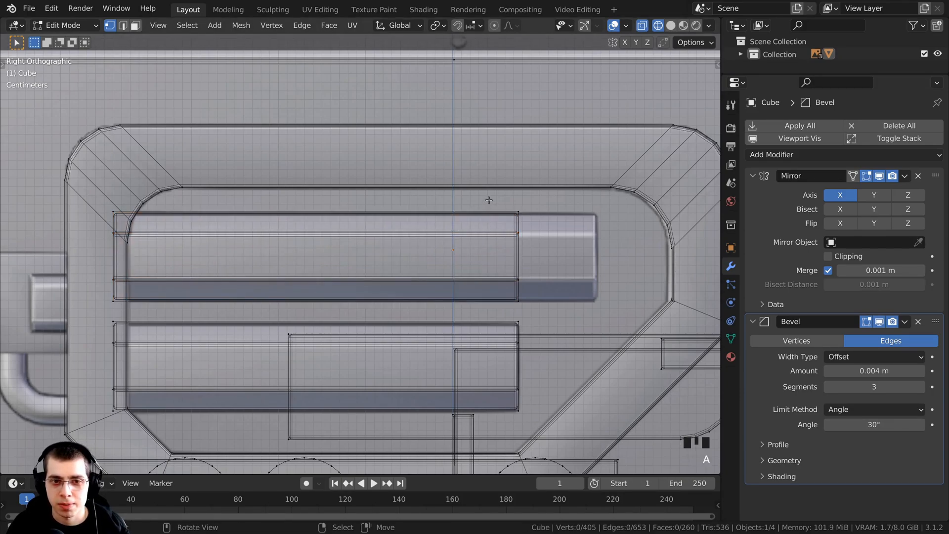
key(b)
drag(485, 198, 540, 309)
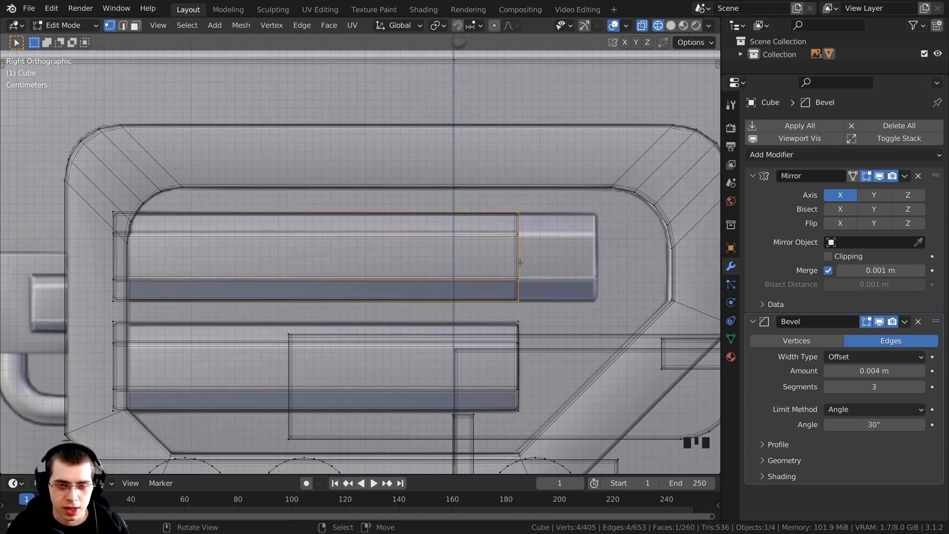
key(g)
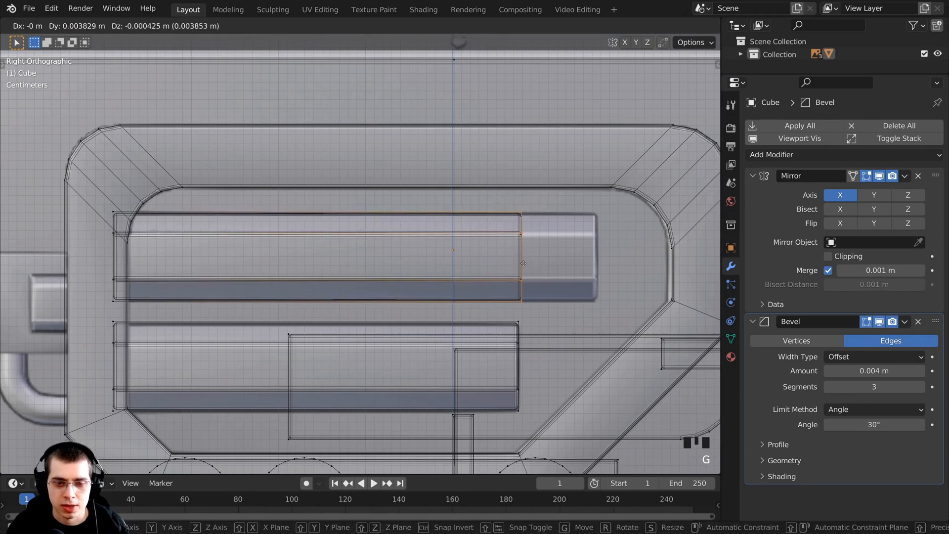
click(600, 262)
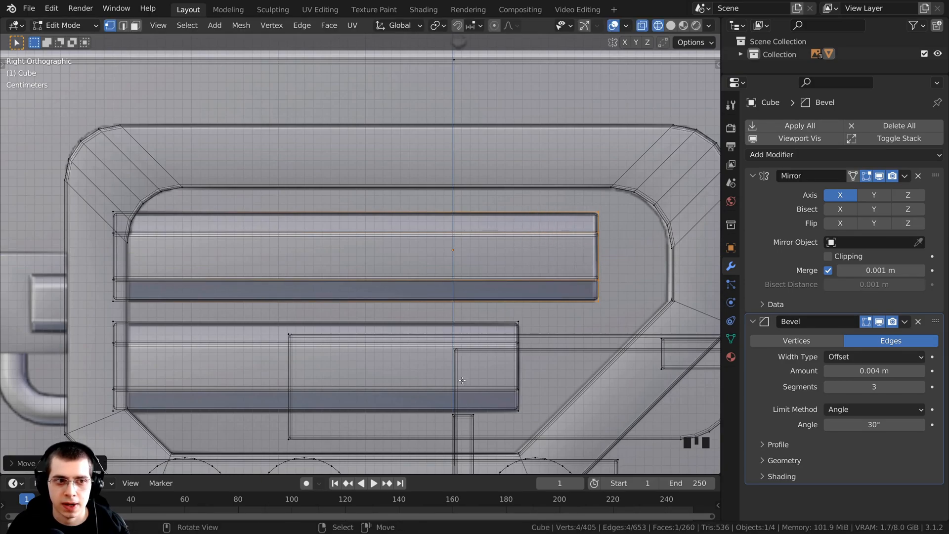
- Return to solid shading in Object Mode and save the file
scroll(371, 402, down, 4)
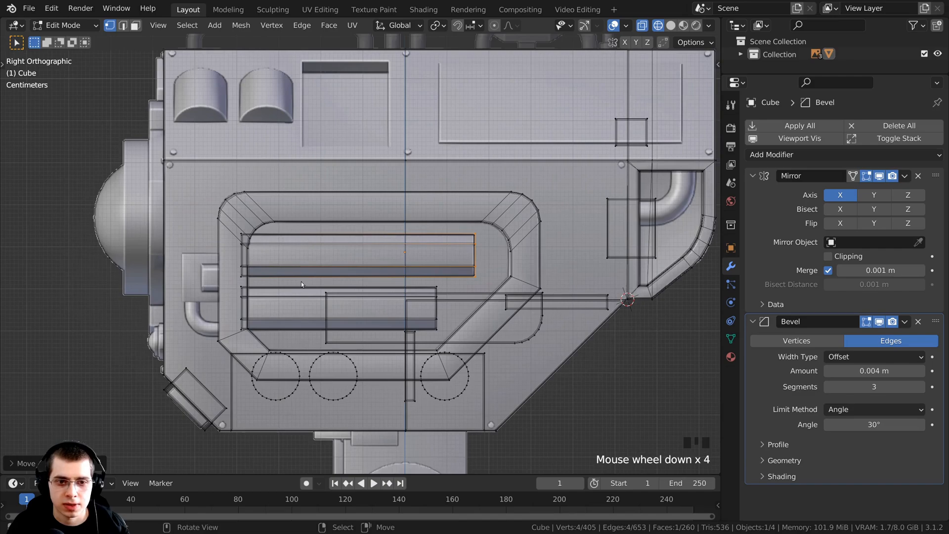
key(z)
click(394, 285)
mouse_move(394, 285)
middle_down()
mouse_move(426, 306)
mouse_move(504, 191)
mouse_move(428, 183)
mouse_move(426, 200)
middle_up()
key(Tab)
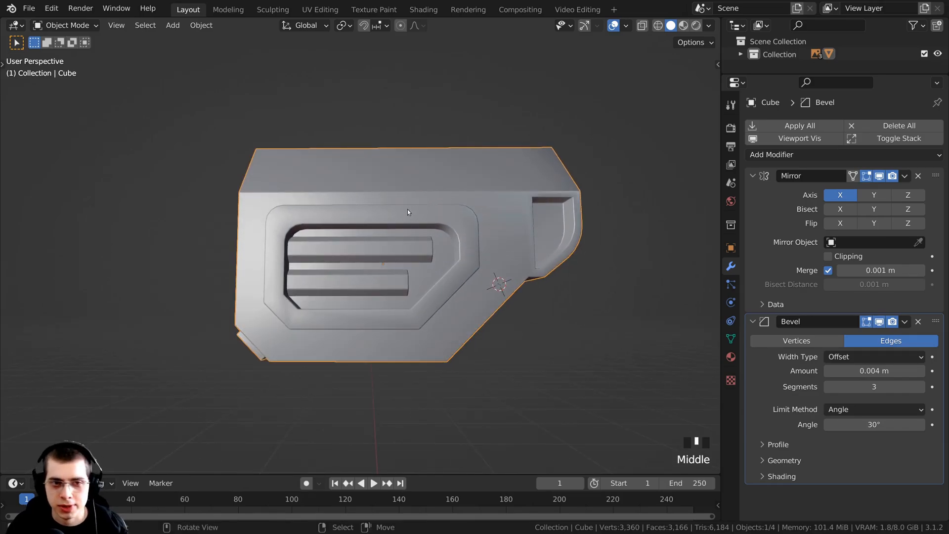
key(ctrl+s)
- Add a cube to the body mesh in Edit Mode
middle_drag(408, 237, 426, 312)
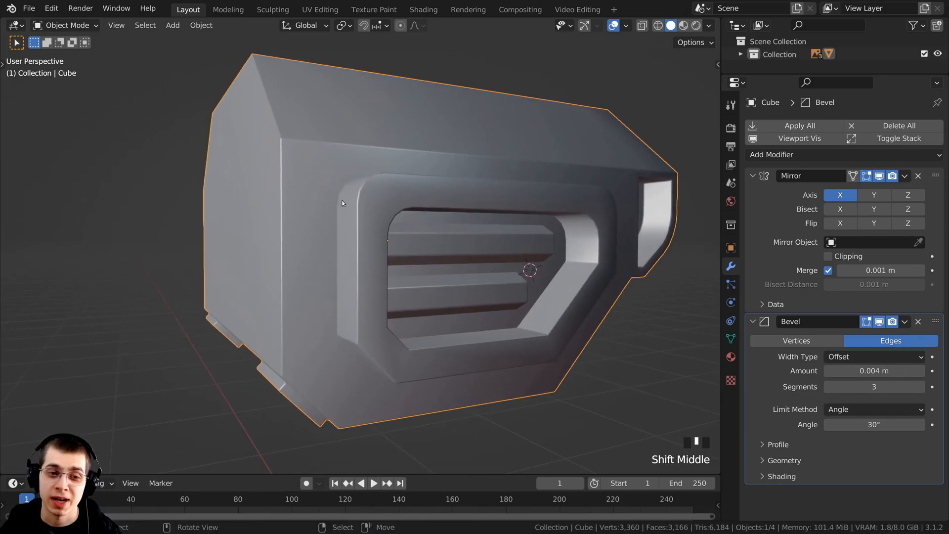
middle_drag(342, 203, 338, 251)
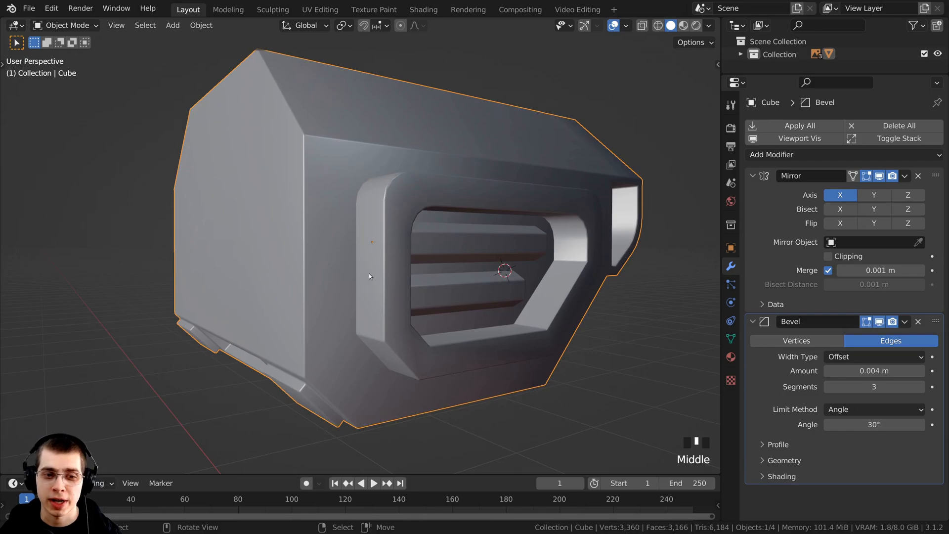
mouse_move(360, 286)
middle_down()
mouse_move(333, 284)
mouse_move(344, 293)
middle_up()
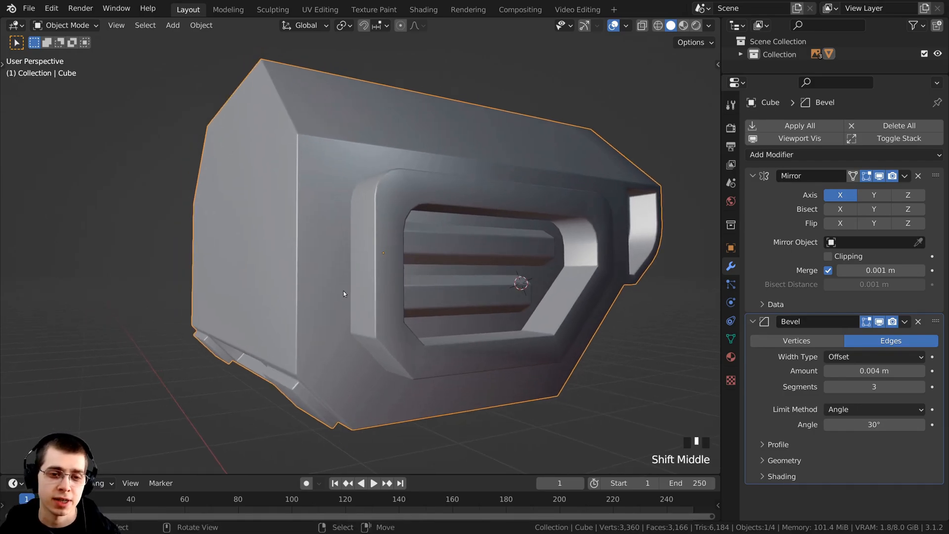
key(Tab)
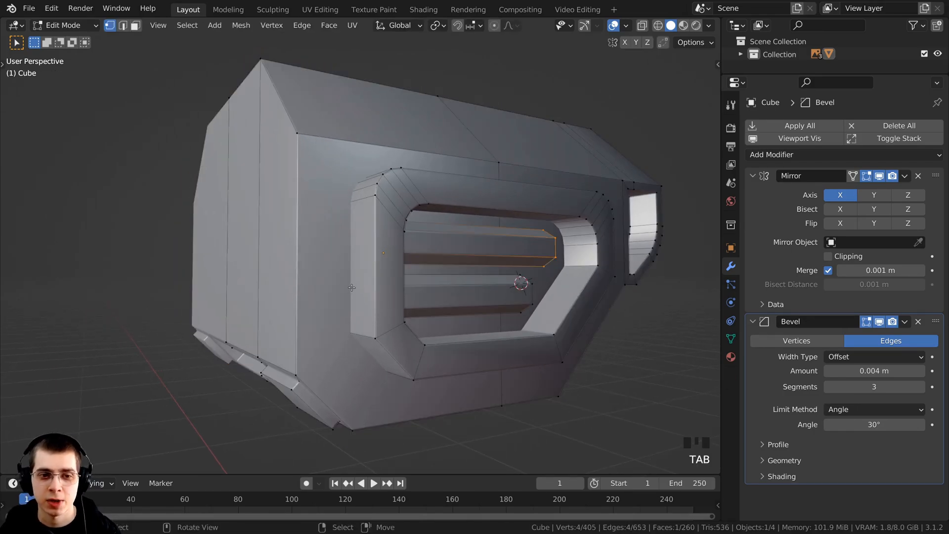
scroll(352, 288, down, 1)
key(shift+a)
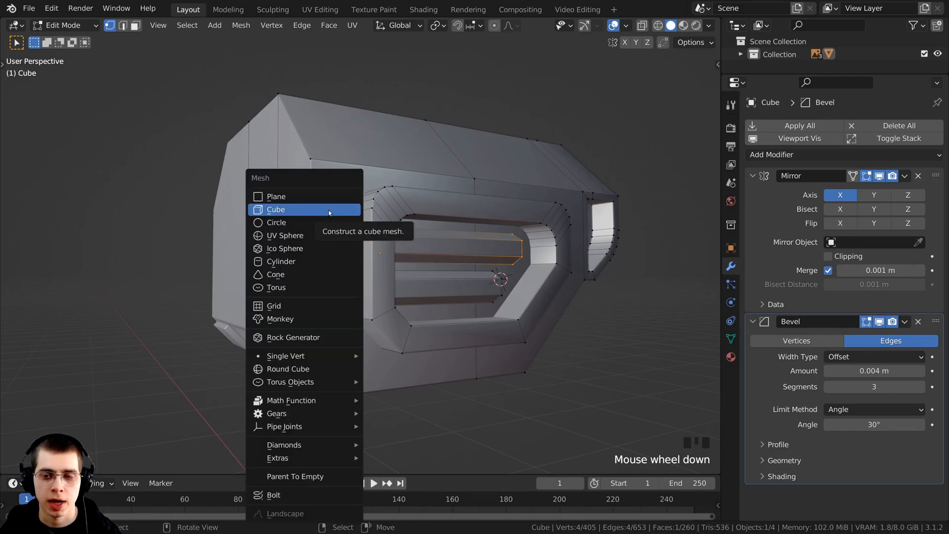
click(330, 210)
scroll(495, 307, down, 4)
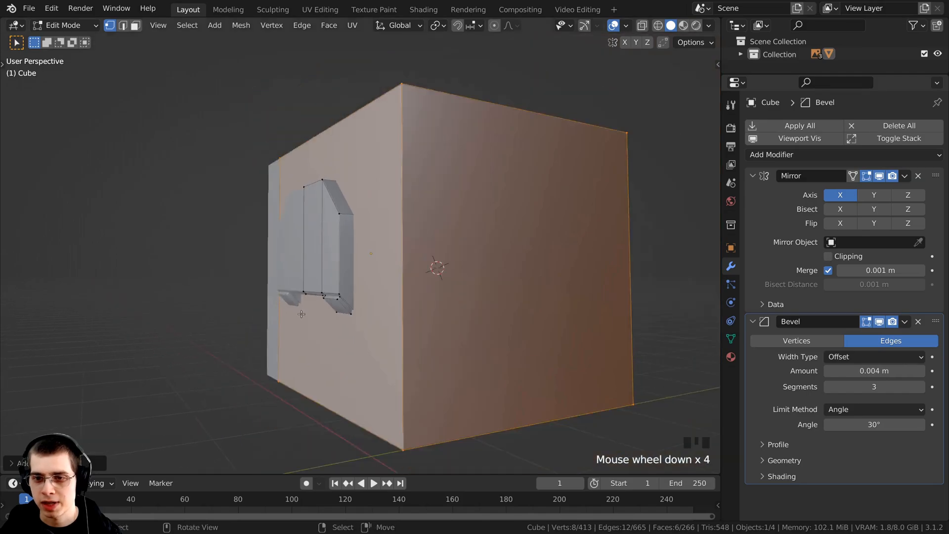
- Scale down the new cube and move it out beside the body, clear of the mirror plane
middle_drag(494, 307, 524, 314)
key(s)
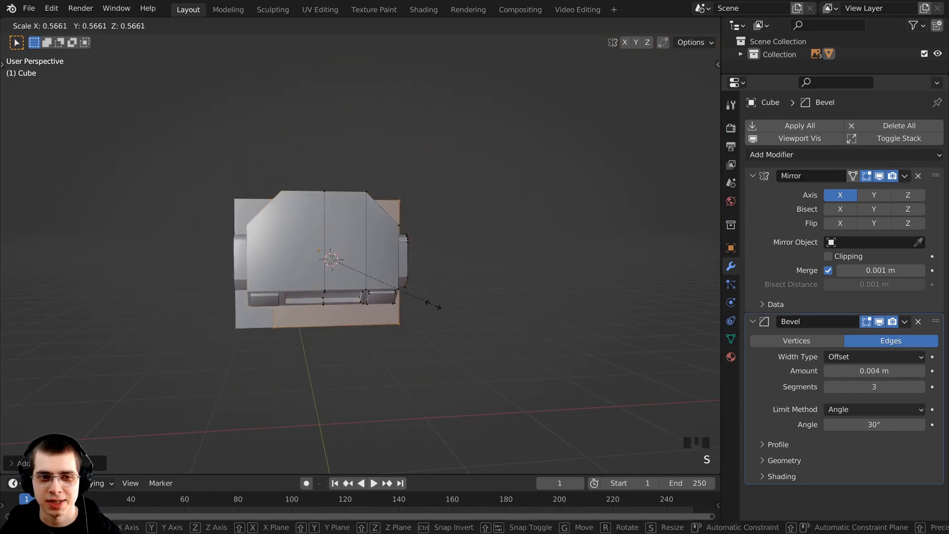
click(377, 292)
key(g)
click(486, 285)
middle_drag(487, 285, 499, 291)
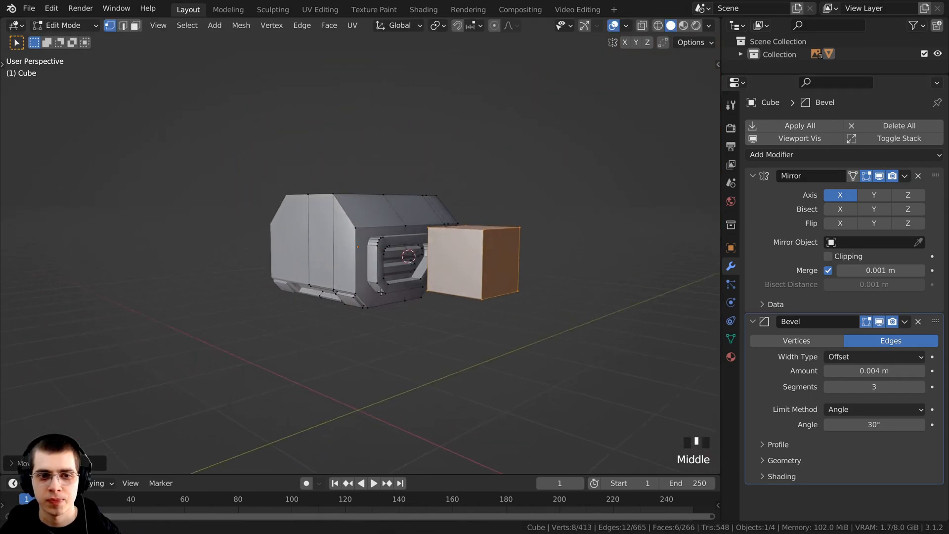
- Shrink the cube to a small block and place it on the body's side, just in front of the recess frame
key(g)
key(s)
click(377, 274)
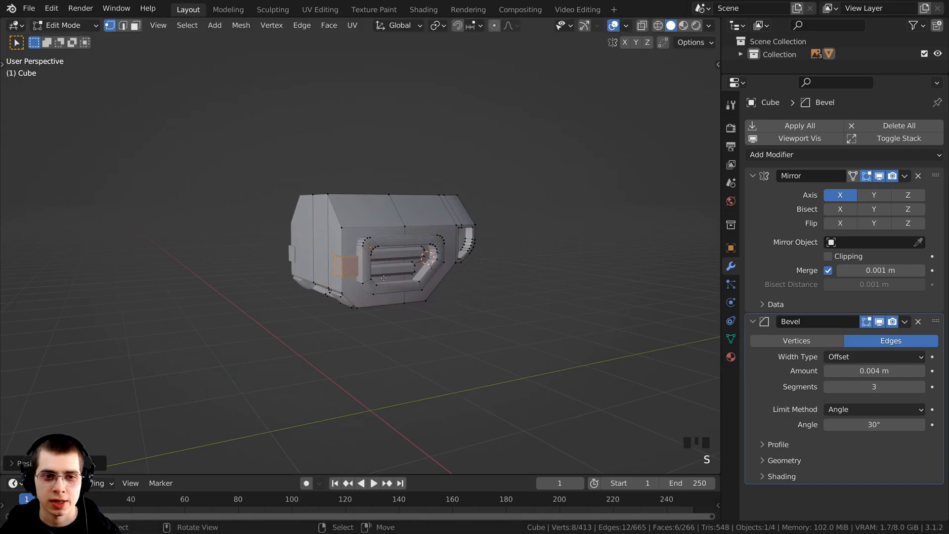
key(g)
click(381, 274)
- Enable Clipping on the Mirror modifier and rescale the small block on the body's side
click(829, 256)
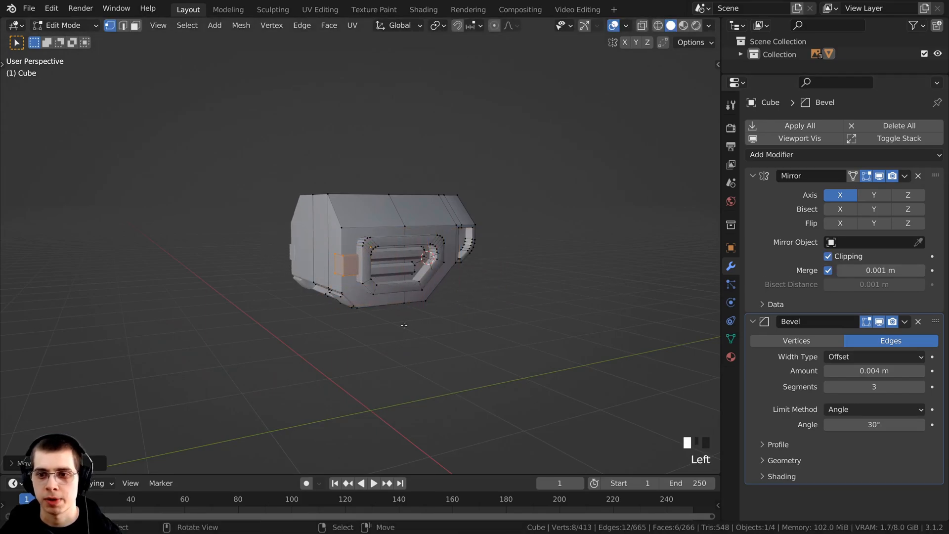
scroll(402, 325, up, 5)
key(s)
click(555, 294)
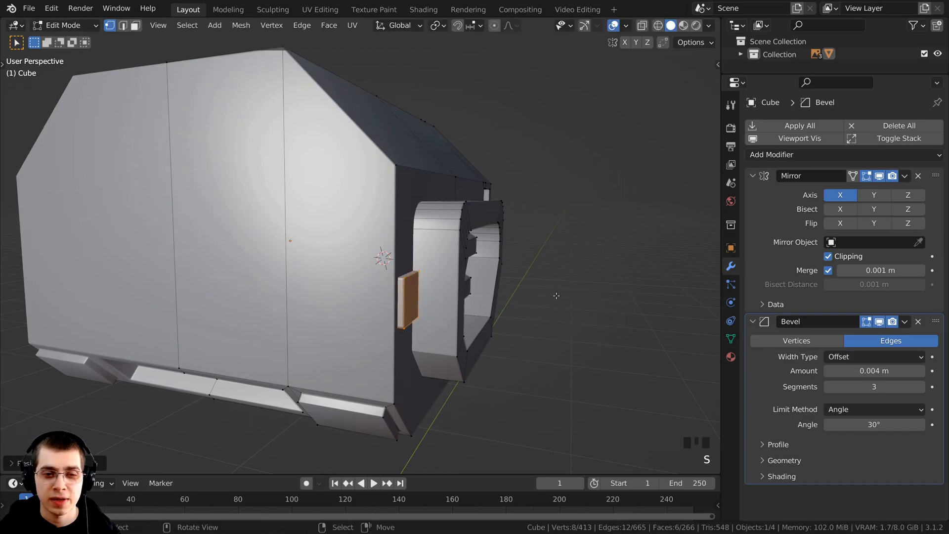
- Move the small block outward so it protrudes from the body's side next to the recess frame
shift+middle_drag(556, 294, 518, 305)
scroll(445, 301, up, 3)
middle_drag(445, 301, 379, 297)
key(g)
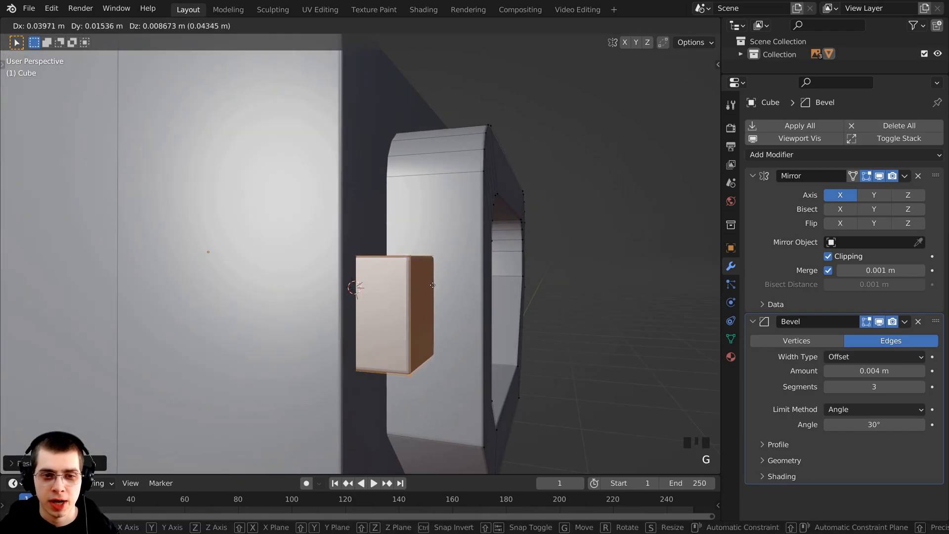
click(435, 283)
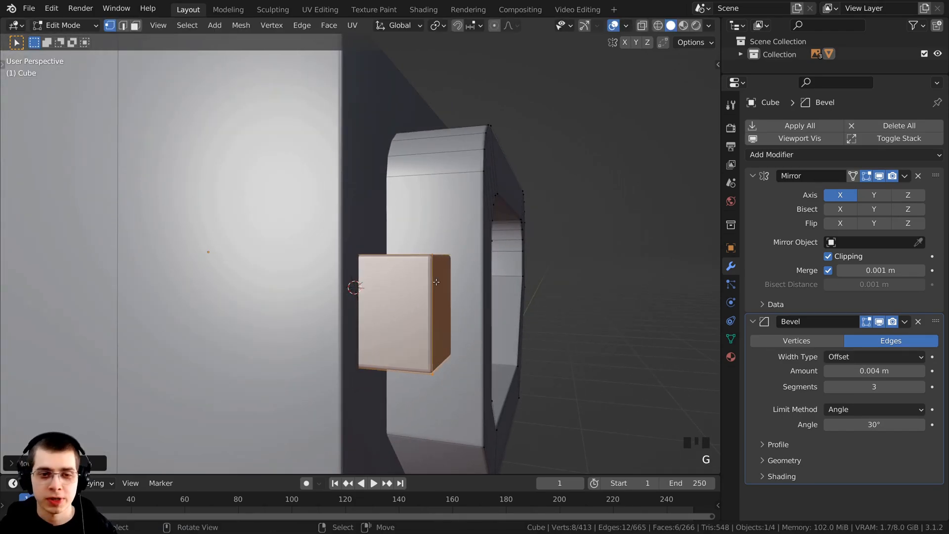
- Move the small block in the right view to line up with the block in the reference image
key(KP_3)
shift+middle_drag(258, 428, 355, 267)
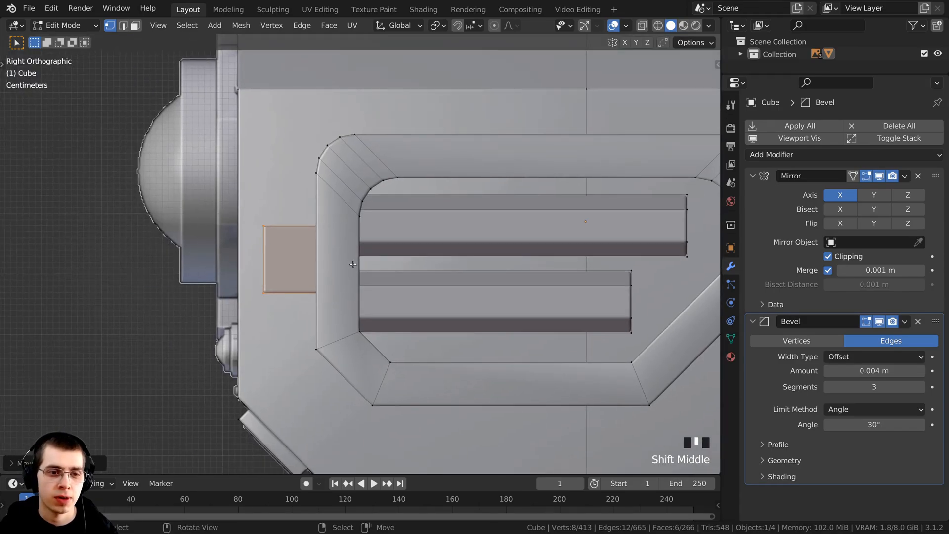
key(z)
click(247, 265)
shift+middle_drag(235, 264, 265, 261)
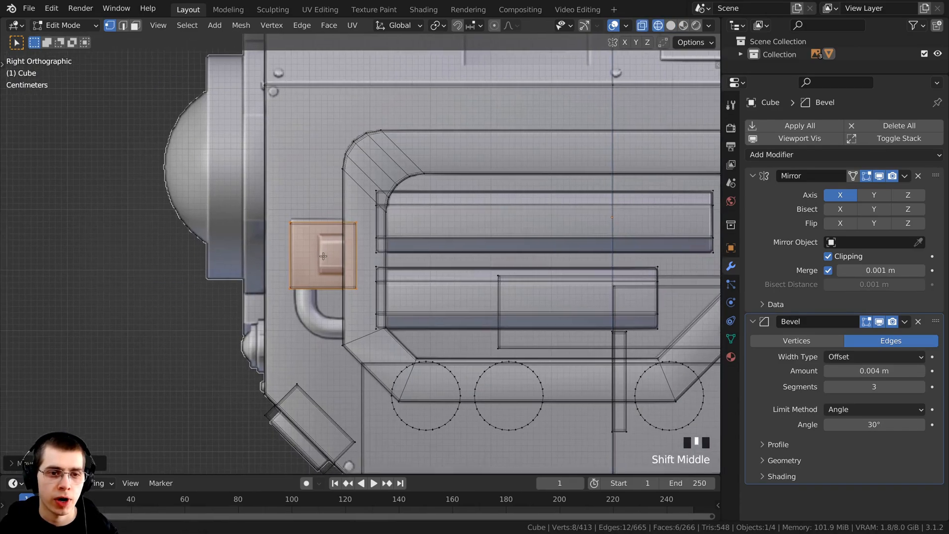
scroll(367, 299, up, 2)
key(g)
click(390, 290)
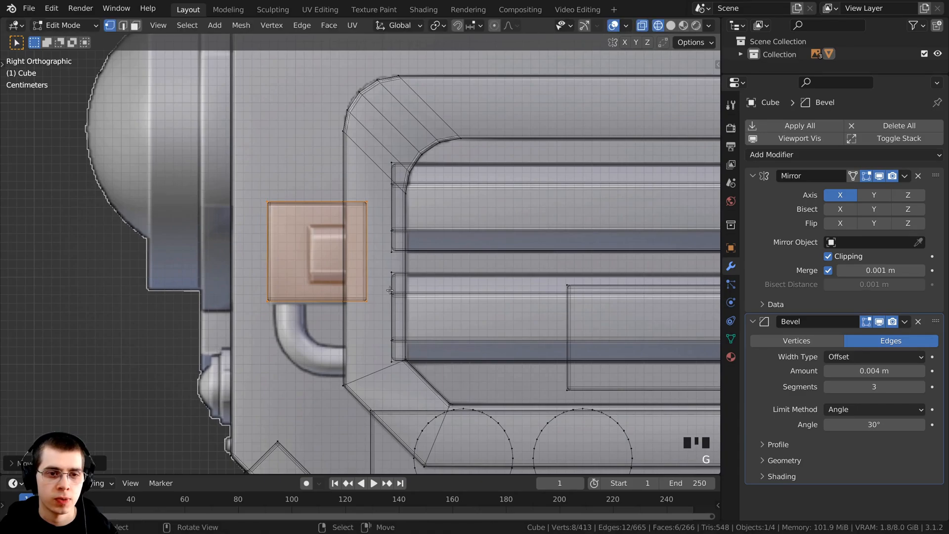
- Nudge the block about 0.001 m inward along X to match the front reference image
key(KP_1)
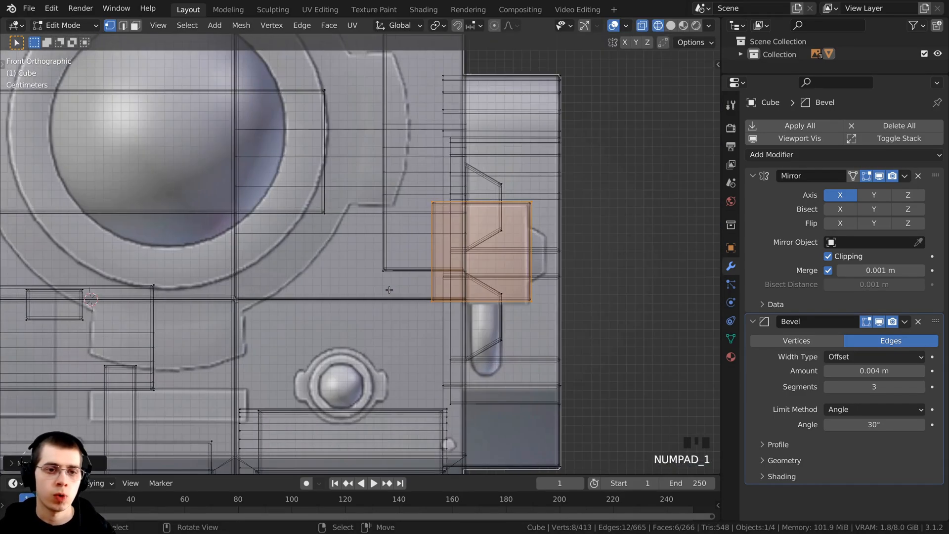
shift+middle_drag(607, 237, 550, 241)
scroll(549, 241, up, 2)
key(g)
key(x)
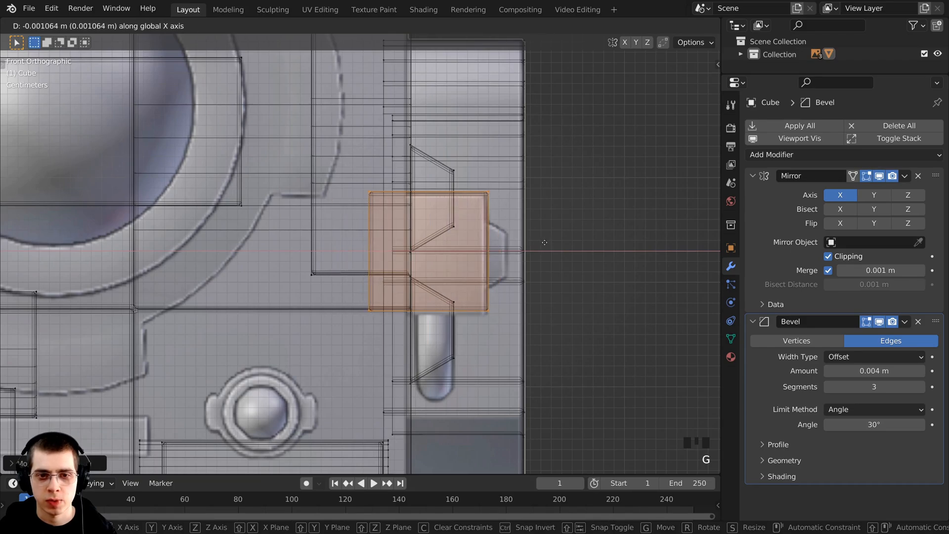
click(544, 243)
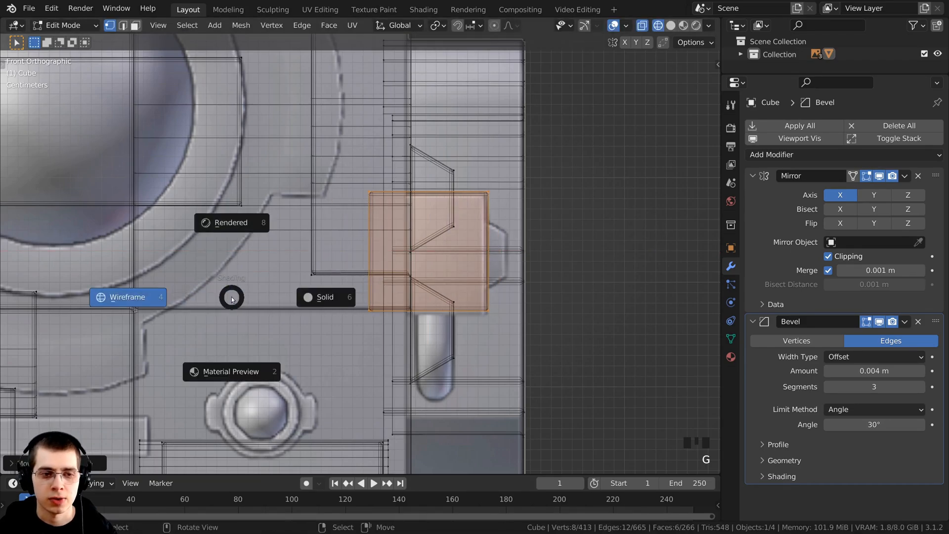
- Inset the outward-facing side face of the small block in solid shading
key(z)
click(346, 297)
middle_drag(345, 297, 390, 250)
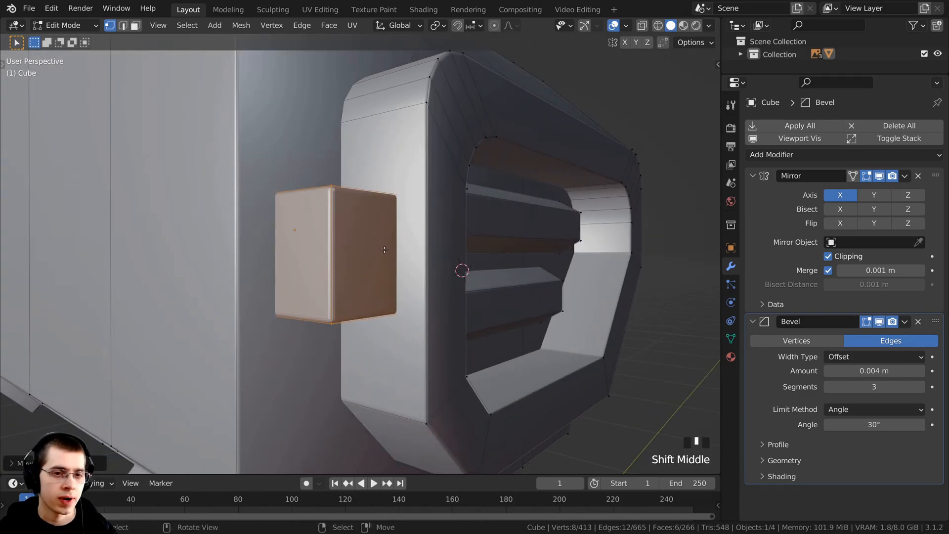
middle_drag(403, 239, 402, 259)
key(3)
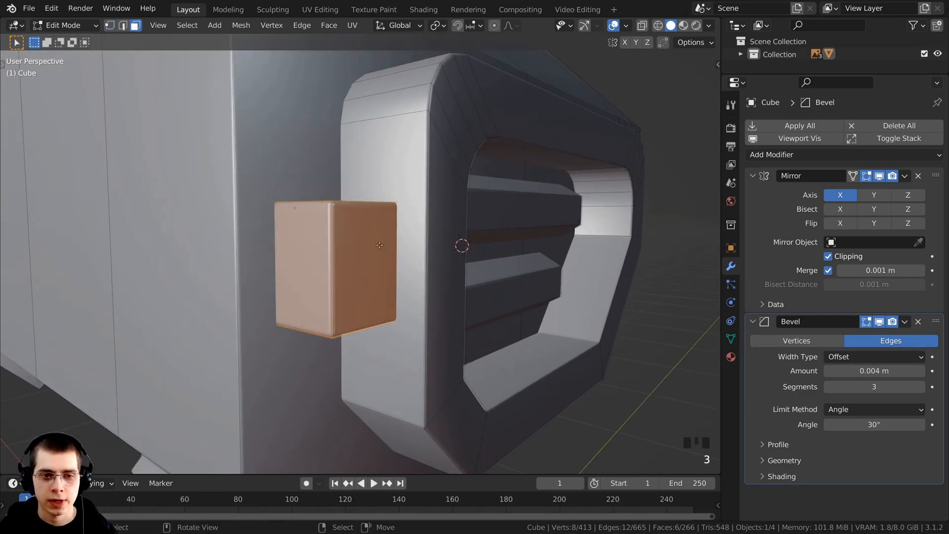
right_click(366, 237)
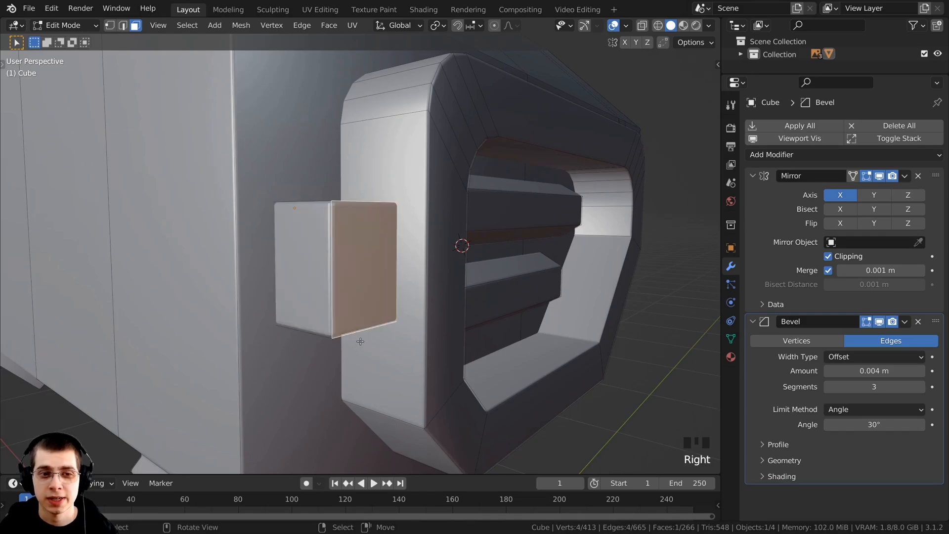
shift+middle_drag(408, 315, 386, 312)
scroll(521, 304, up, 2)
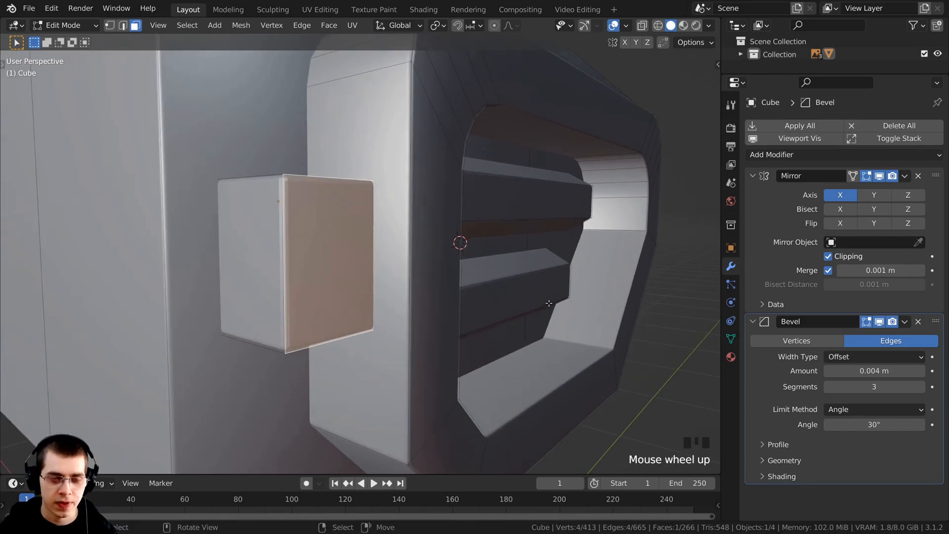
key(i)
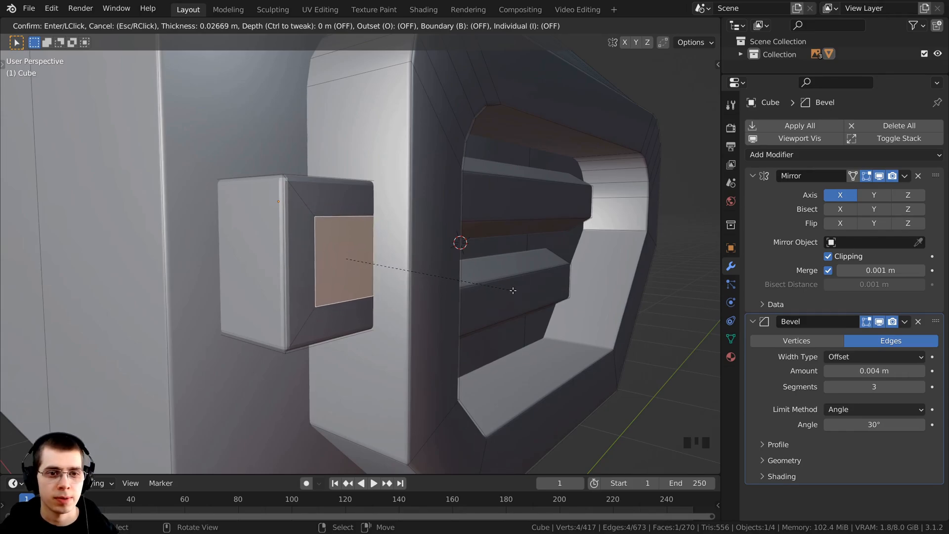
click(478, 287)
- Narrow the inset face along Y and shift it along Y against the recess frame
middle_drag(479, 287, 494, 229)
key(s)
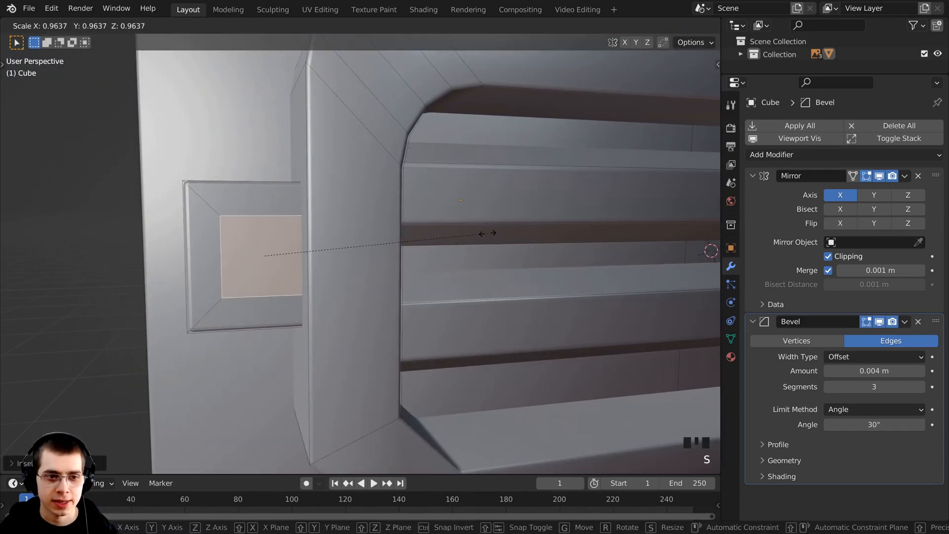
key(x)
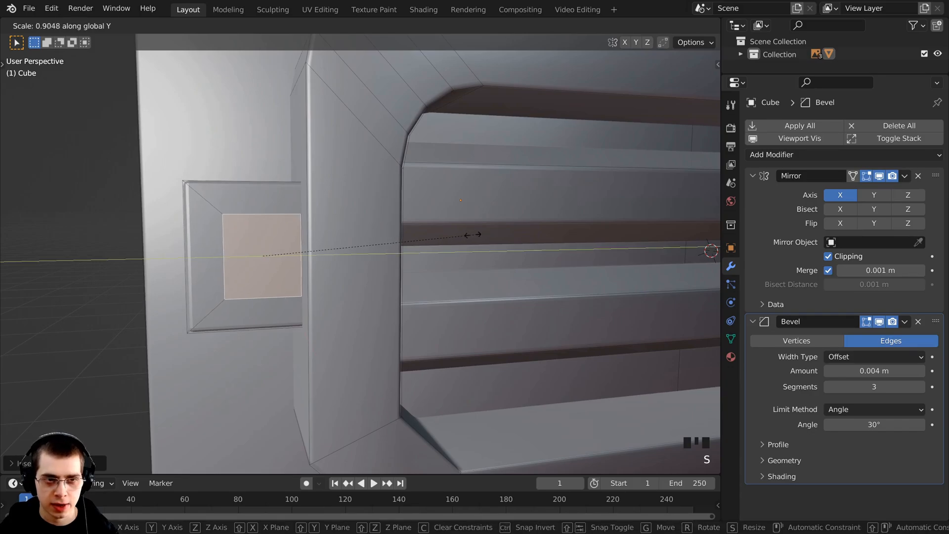
click(420, 237)
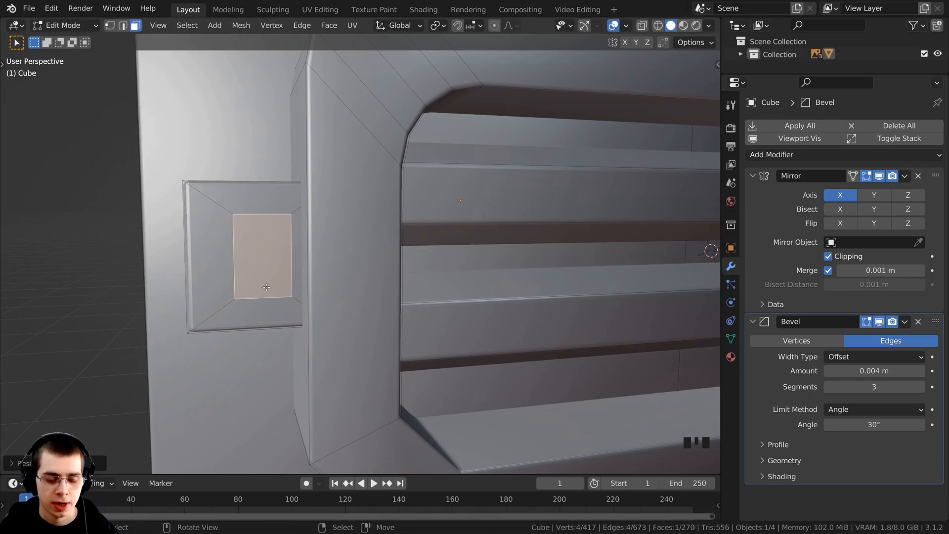
key(g)
key(y)
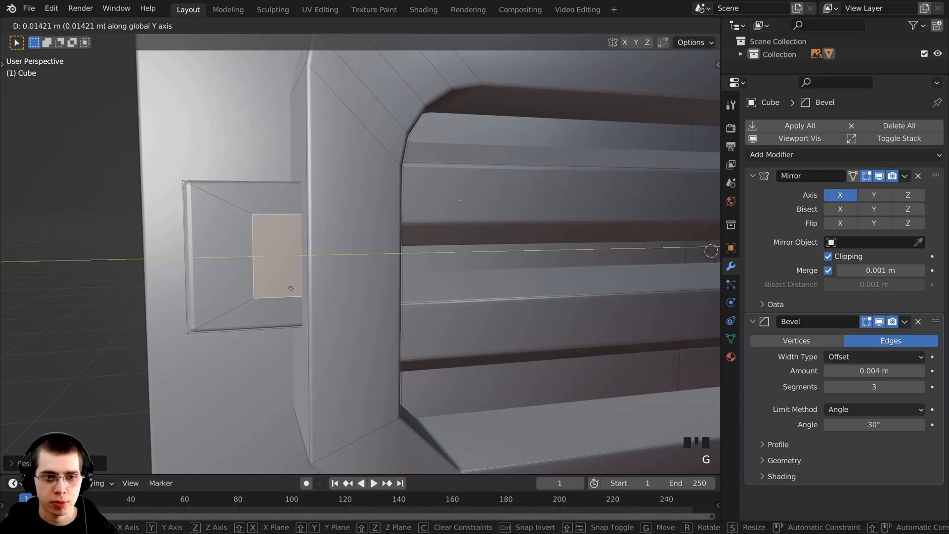
click(300, 287)
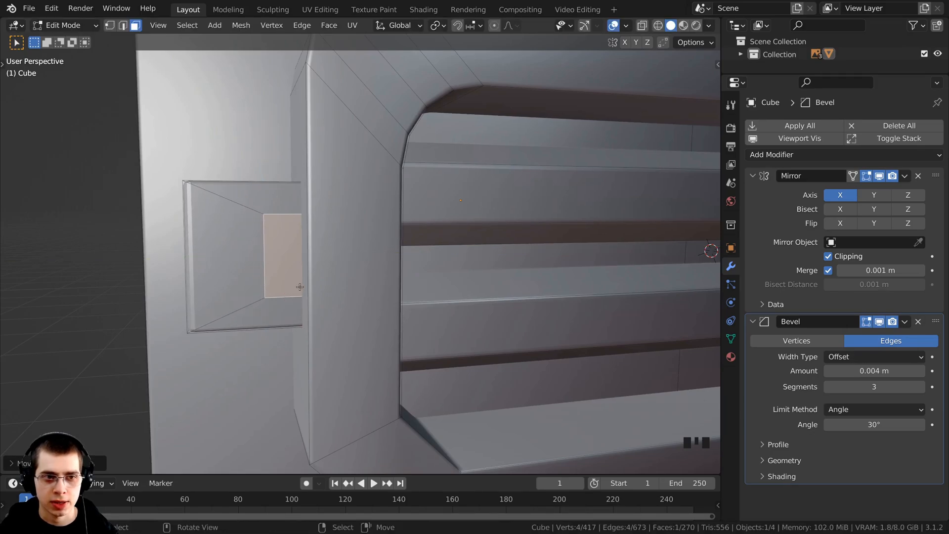
- Extrude the inset face outward and scale its end along Z to about half, forming a tapered knob
shift+middle_drag(301, 308, 322, 295)
scroll(389, 299, down, 3)
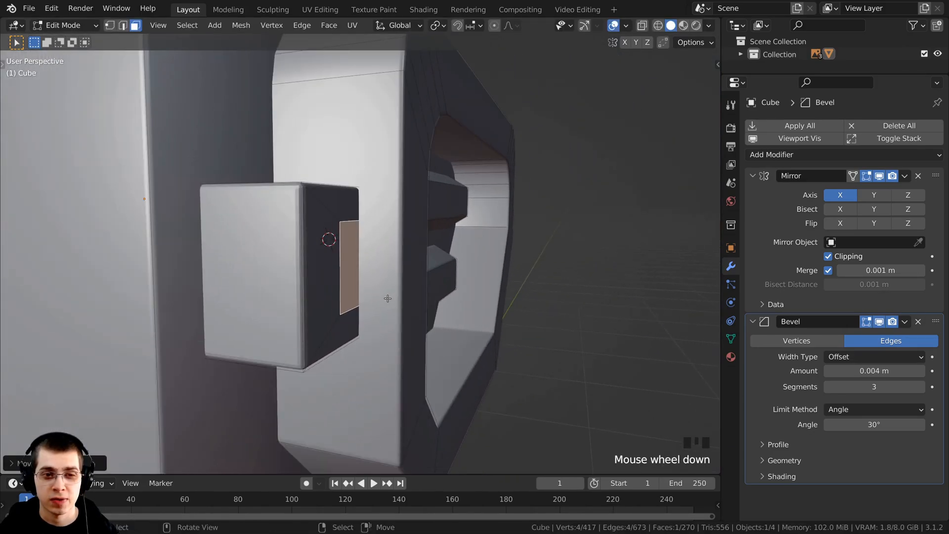
key(e)
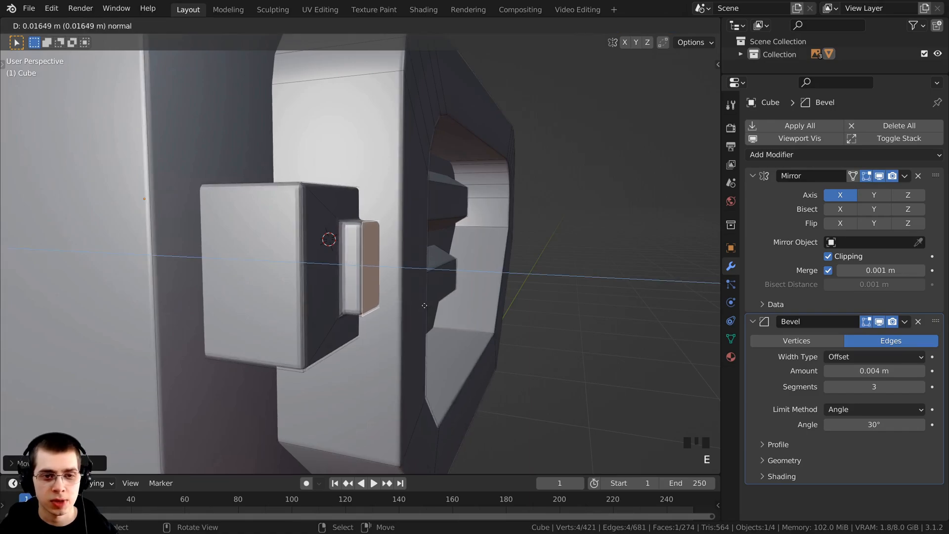
click(485, 307)
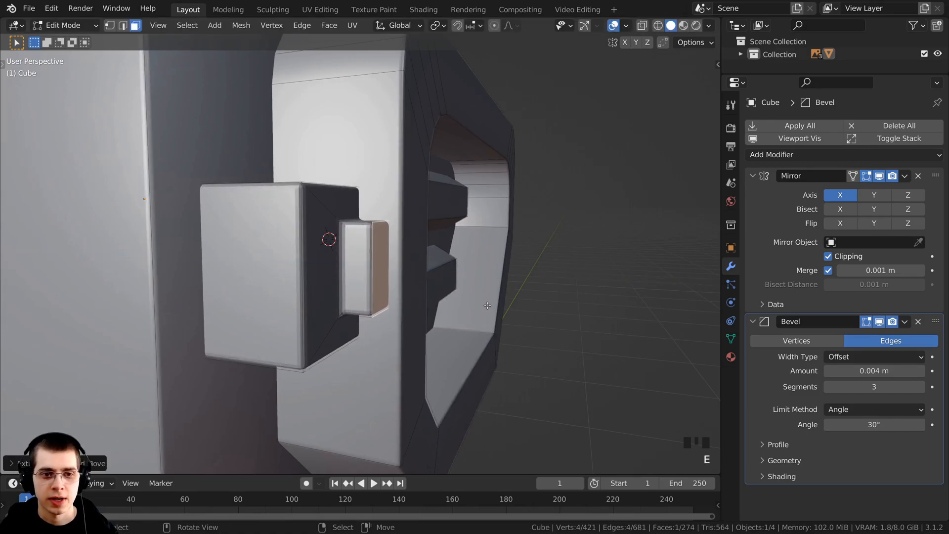
key(s)
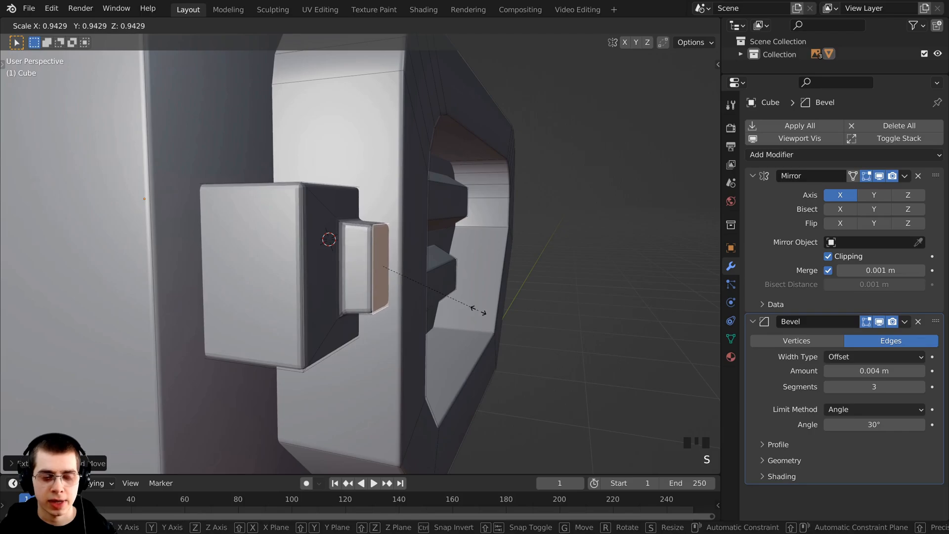
key(z)
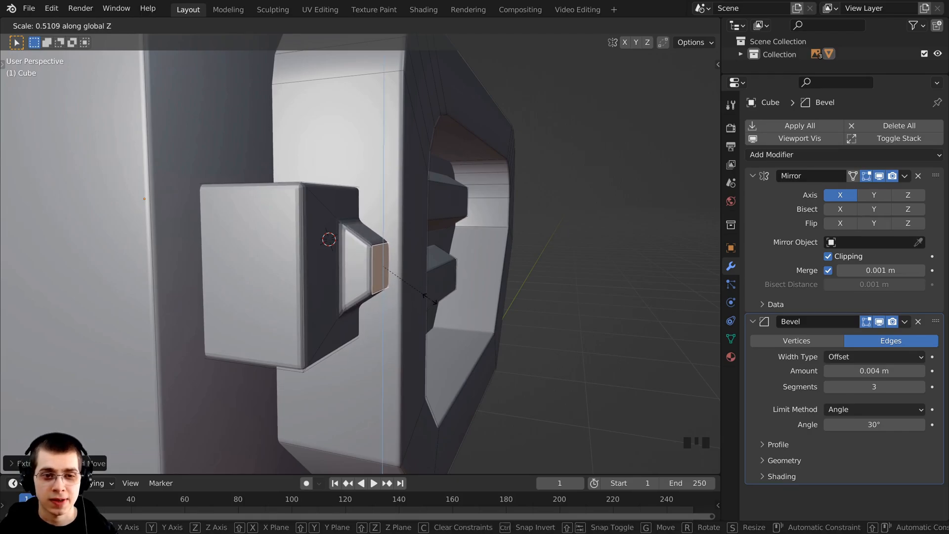
click(426, 295)
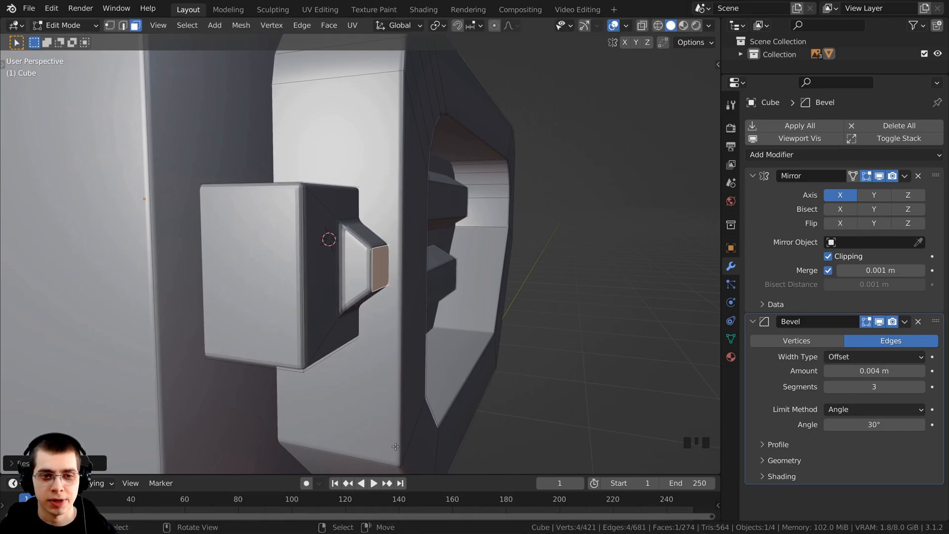
- Return to Object Mode and apply Shade Smooth to the robot body
middle_drag(428, 236, 355, 190)
key(Tab)
scroll(417, 232, down, 2)
right_click(356, 189)
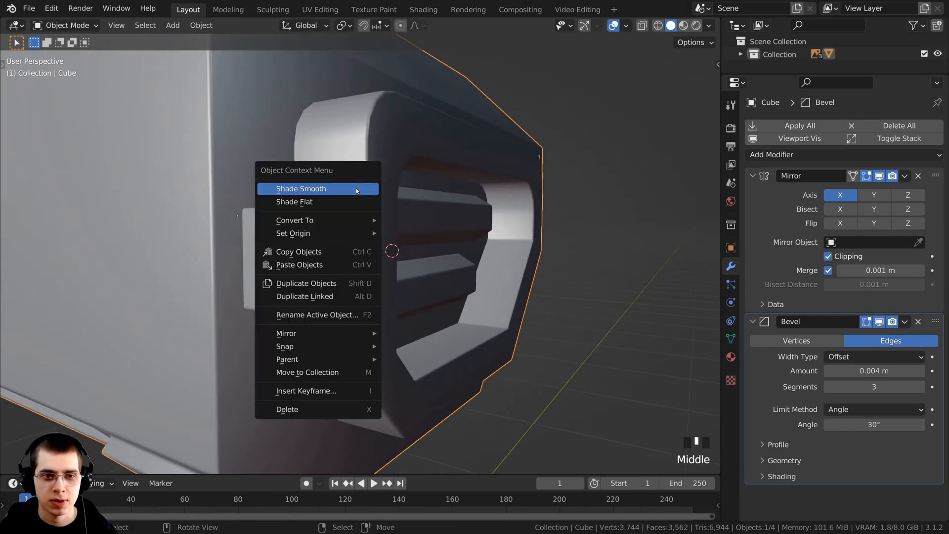
click(325, 189)
- Try a Bevel modifier amount of 0.003 m on the robot body
scroll(313, 287, down, 4)
shift+middle_drag(339, 271, 369, 268)
scroll(342, 270, up, 4)
scroll(346, 264, up, 3)
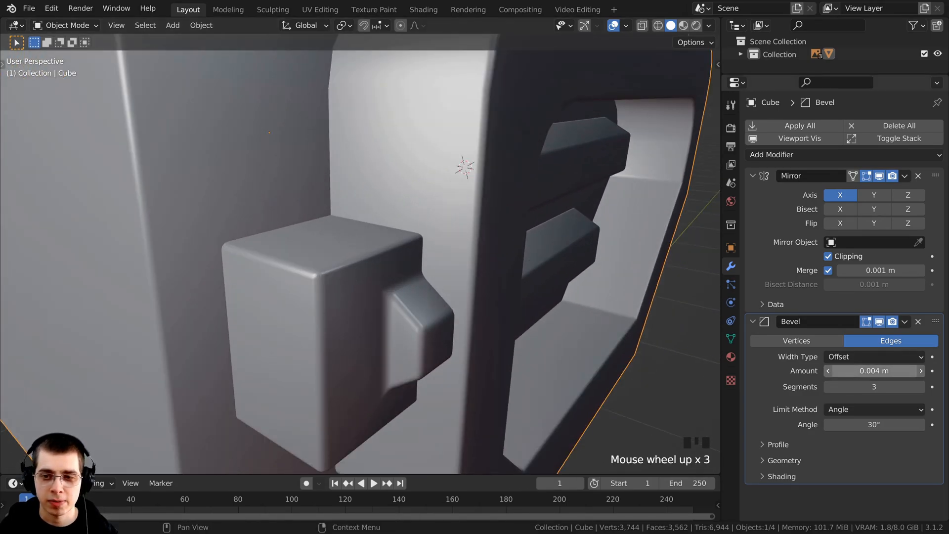
click(853, 373)
click(858, 369)
key(BackSpace)
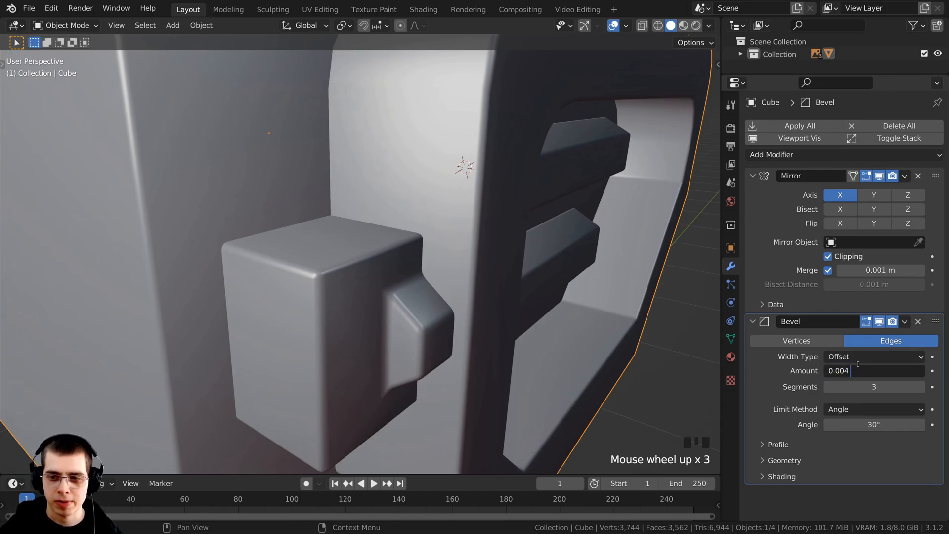
text(3)
key(Return)
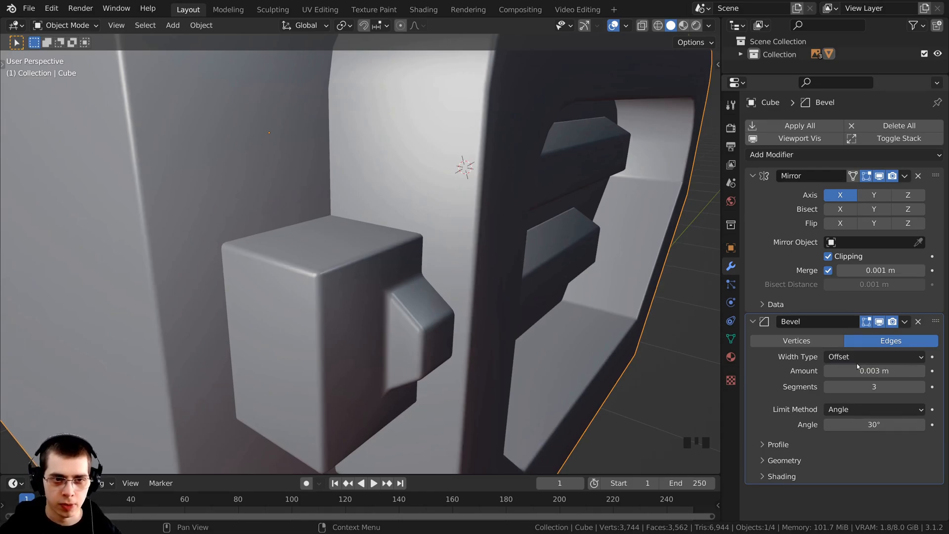
- Set the Bevel modifier's amount to 0.002 m
click(860, 368)
click(865, 368)
key(BackSpace)
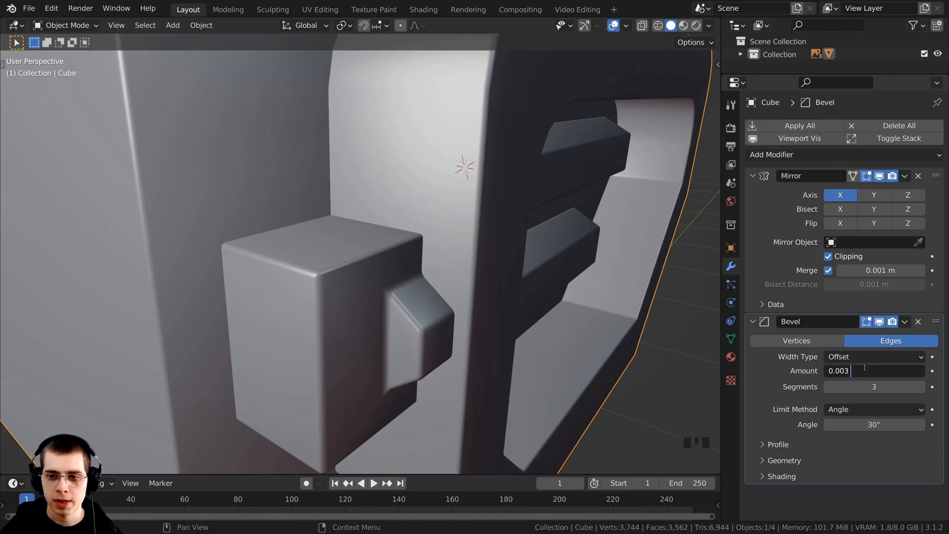
text(2)
key(Return)
- Examine the beveled edges of the block, recess frame and slats from several angles
scroll(427, 214, down, 6)
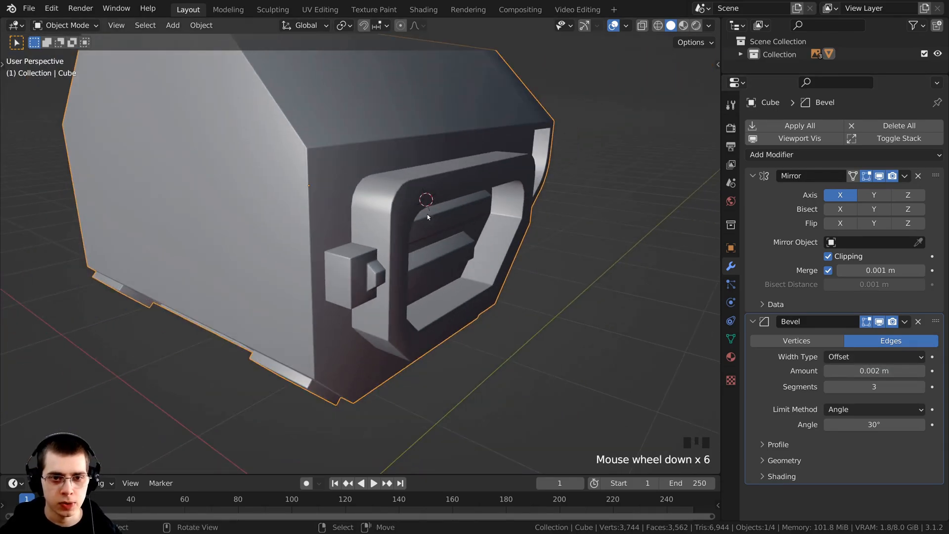
middle_drag(428, 214, 405, 170)
scroll(364, 229, up, 5)
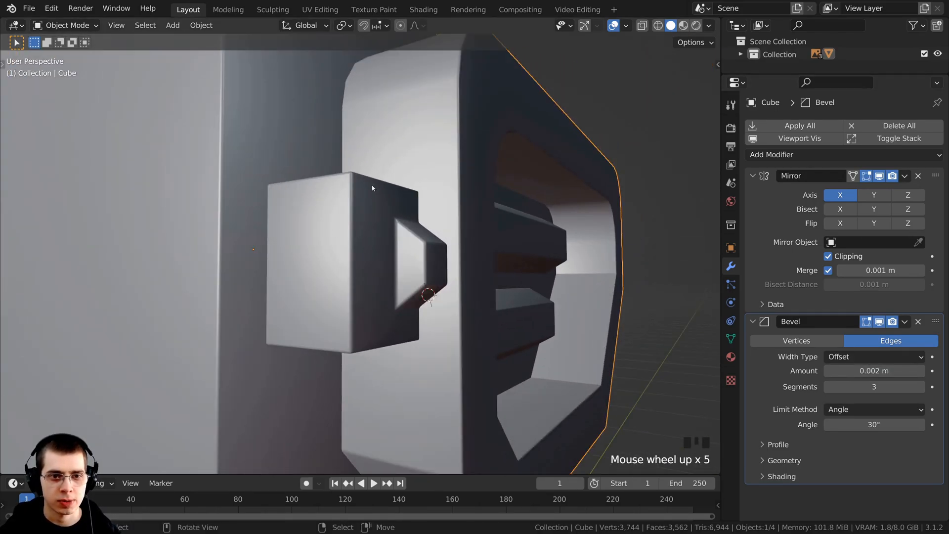
scroll(372, 185, down, 4)
shift+middle_drag(360, 259, 380, 238)
shift+middle_drag(379, 237, 384, 268)
scroll(390, 257, up, 3)
middle_drag(385, 269, 325, 255)
scroll(314, 168, up, 2)
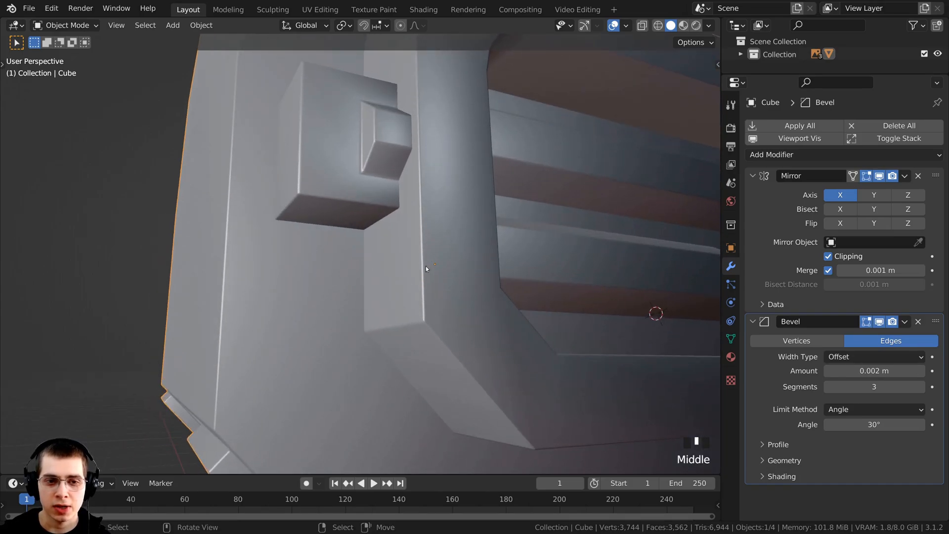
middle_drag(426, 266, 381, 263)
scroll(425, 291, down, 2)
shift+middle_drag(424, 291, 416, 309)
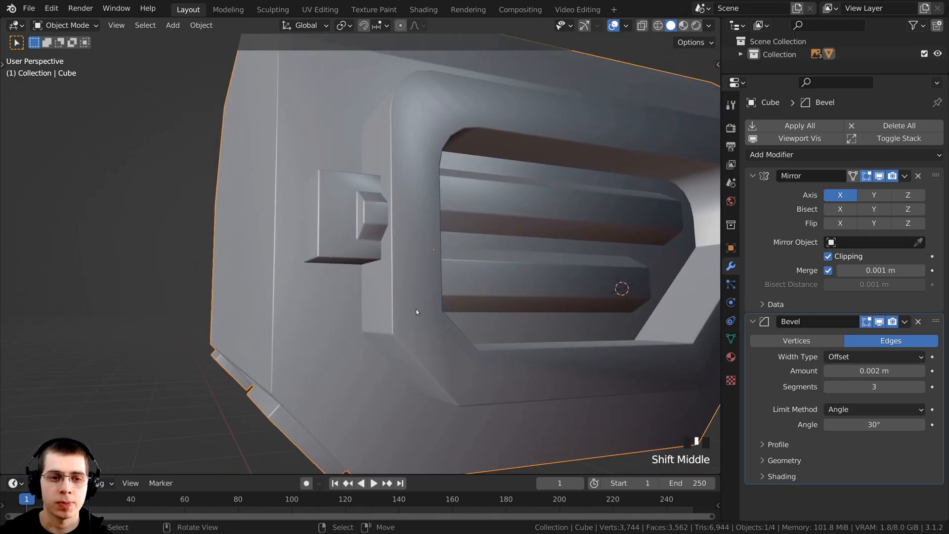
scroll(435, 284, down, 1)
scroll(312, 233, down, 2)
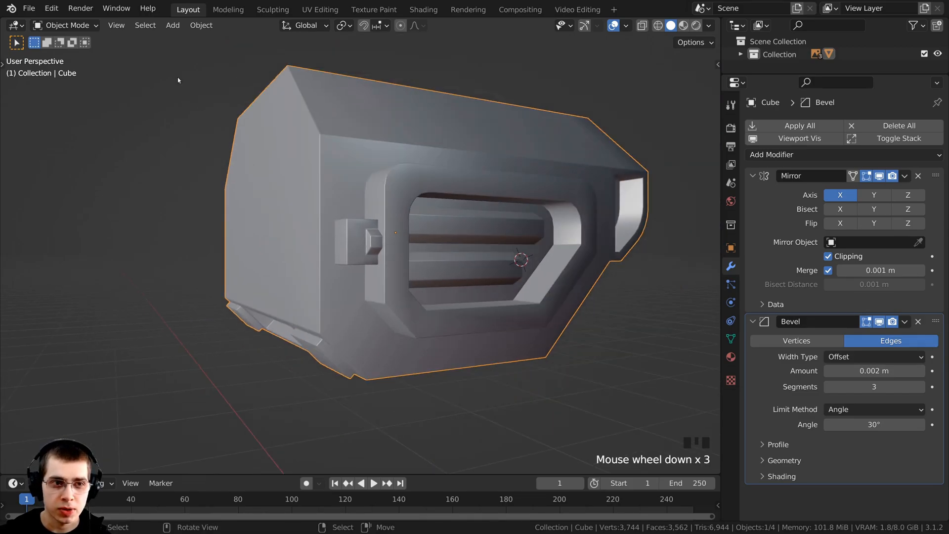
click(71, 26)
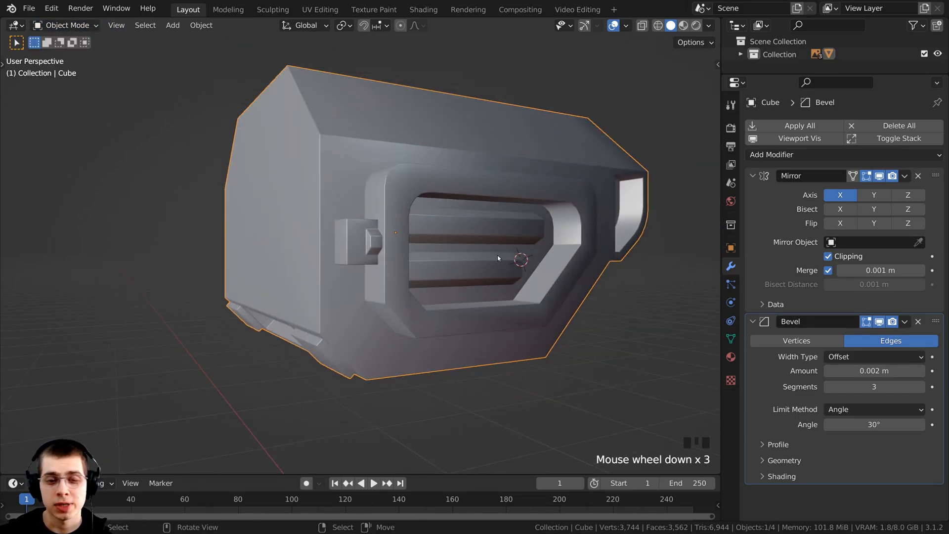
- Reset the 3D cursor to the world origin
middle_drag(453, 249, 469, 263)
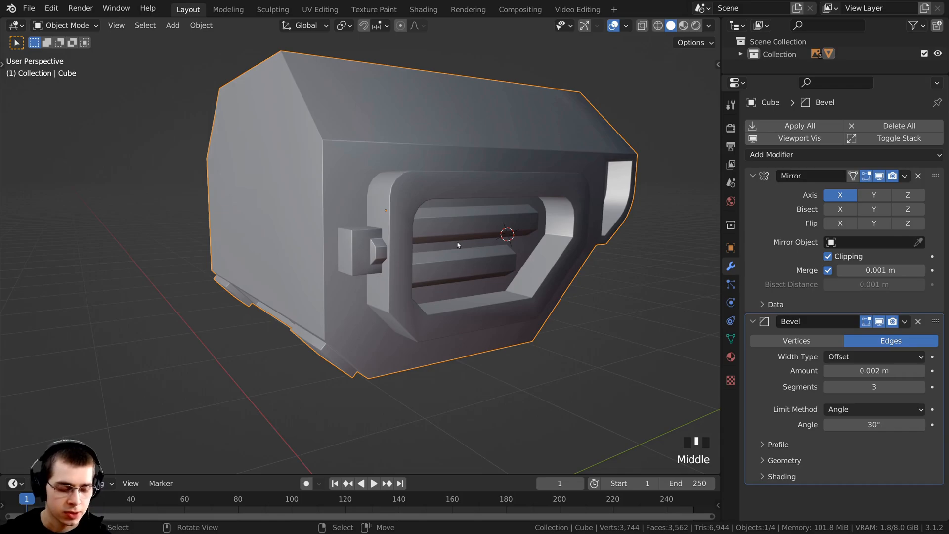
key(shift+s)
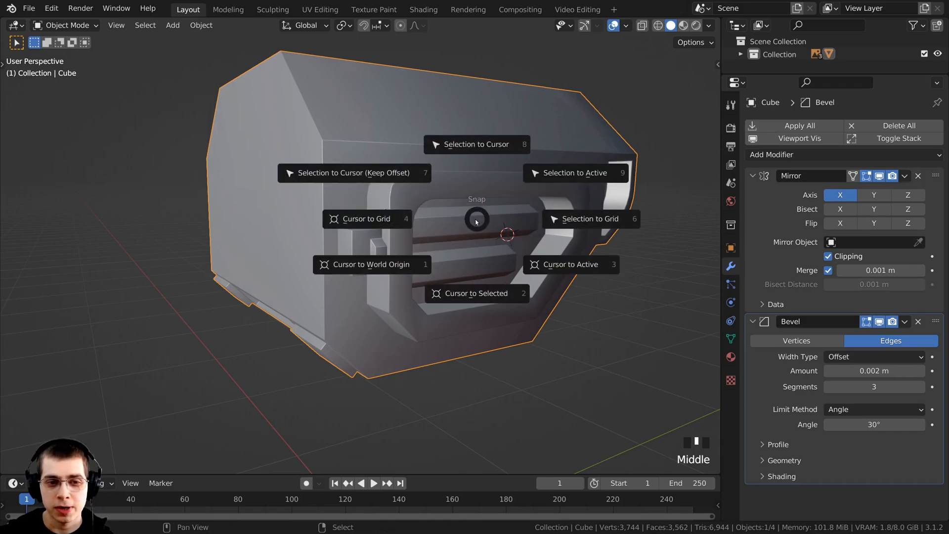
click(390, 271)
scroll(398, 346, down, 5)
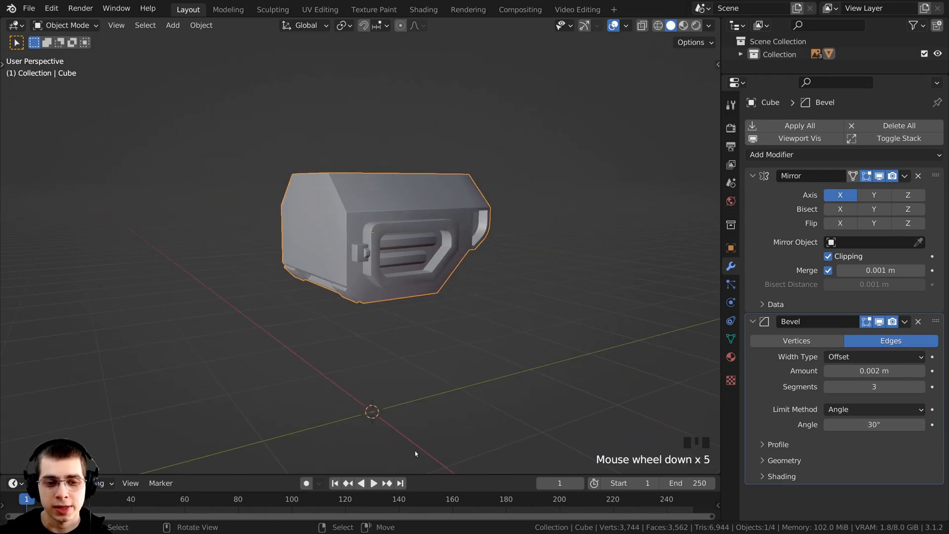
shift+middle_drag(394, 416, 409, 341)
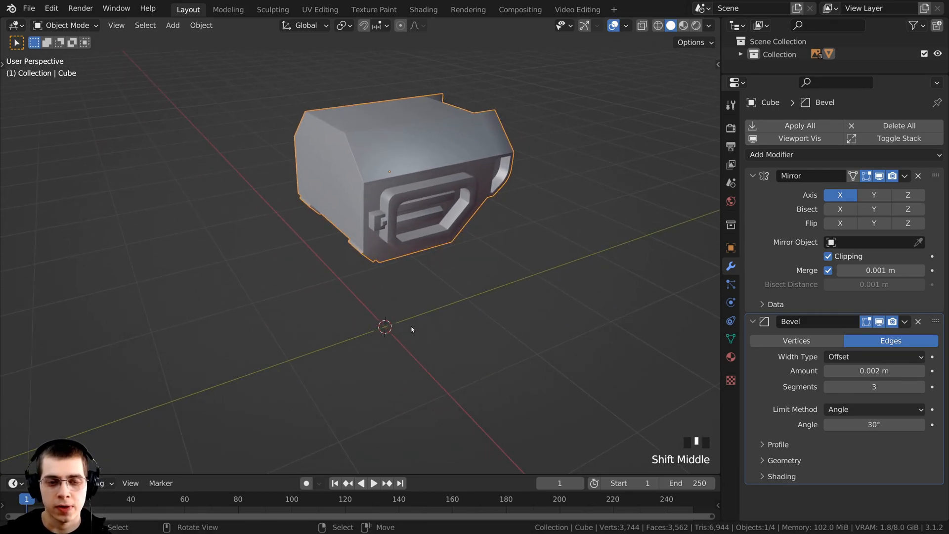
- Add a plane mesh at the world origin and enter Edit Mode on it
key(shift+a)
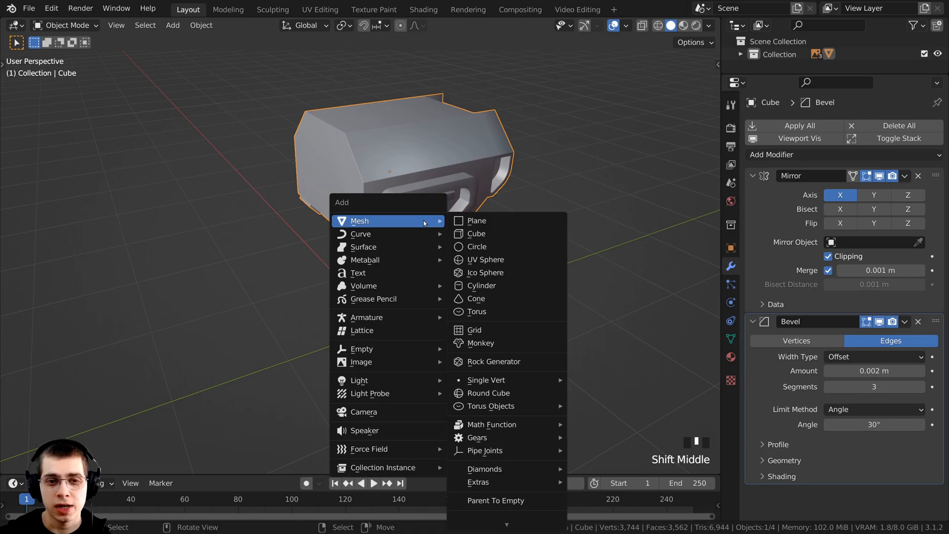
click(484, 222)
shift+middle_drag(419, 353, 306, 296)
key(Tab)
scroll(281, 277, up, 3)
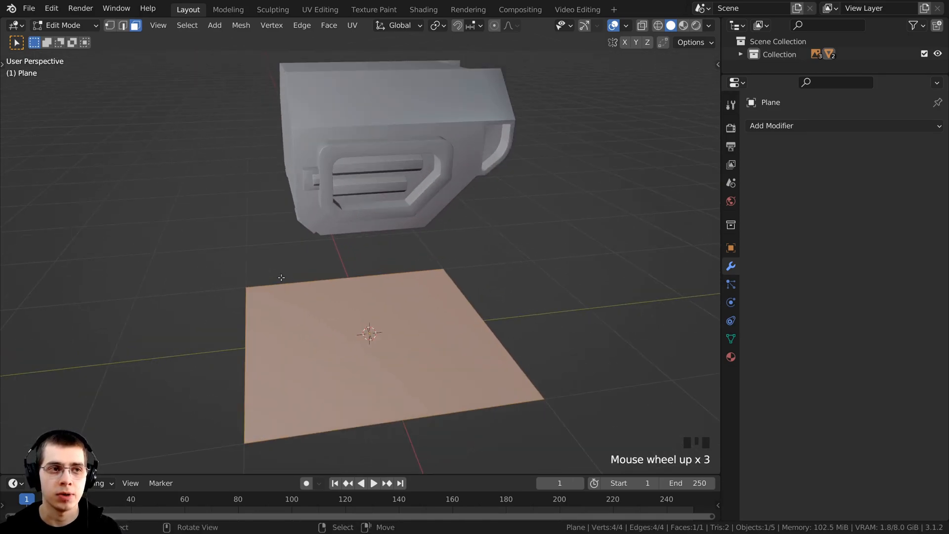
- Delete one corner vertex of the plane so only an L of two edges remains
click(110, 26)
click(245, 443)
middle_drag(245, 443, 260, 453)
shift+middle_drag(260, 453, 296, 371)
scroll(296, 370, up, 2)
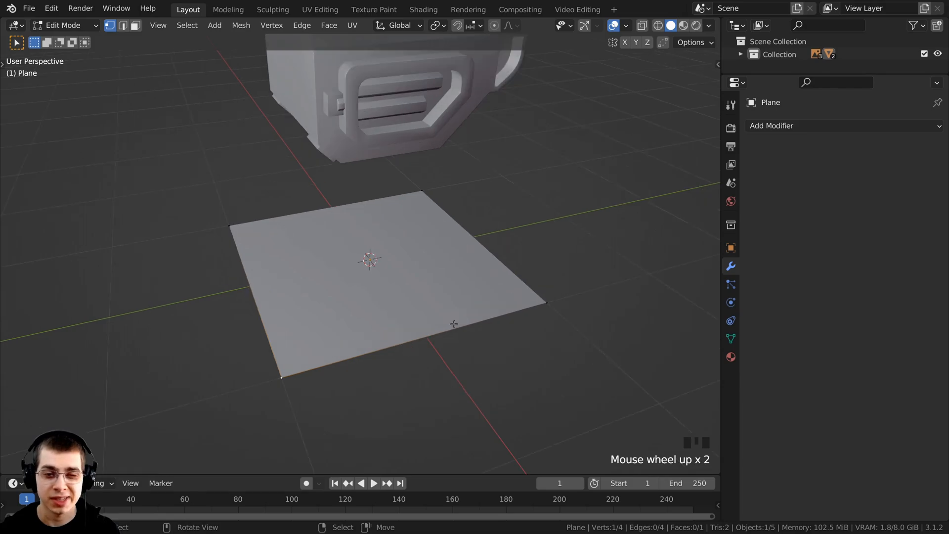
middle_drag(400, 341, 353, 320)
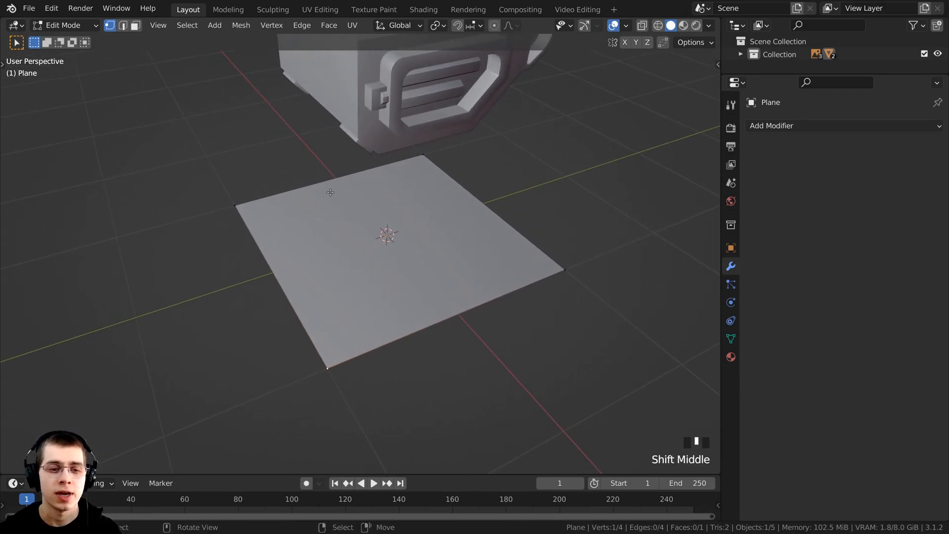
key(x)
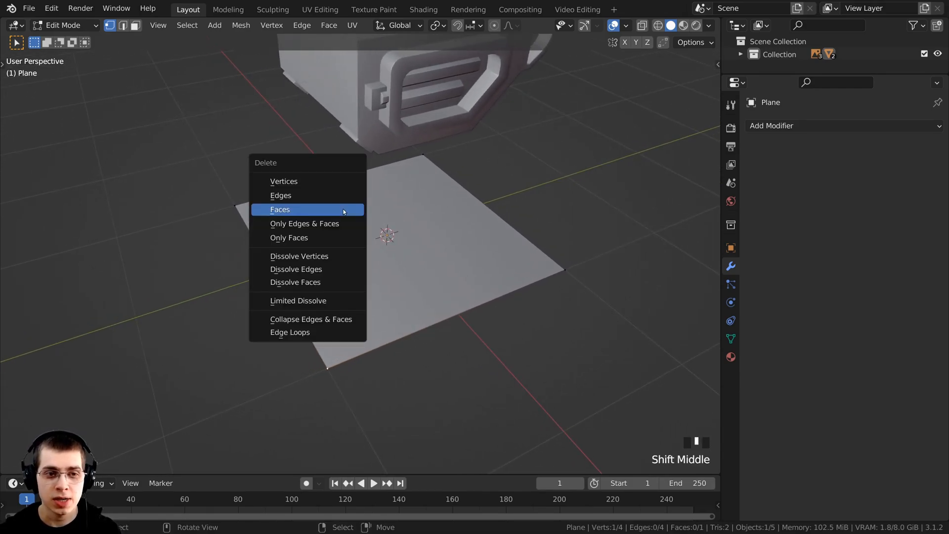
click(264, 181)
- Select the corner vertex where the plane's two remaining edges meet
middle_drag(263, 180, 296, 208)
key(a)
key(a)
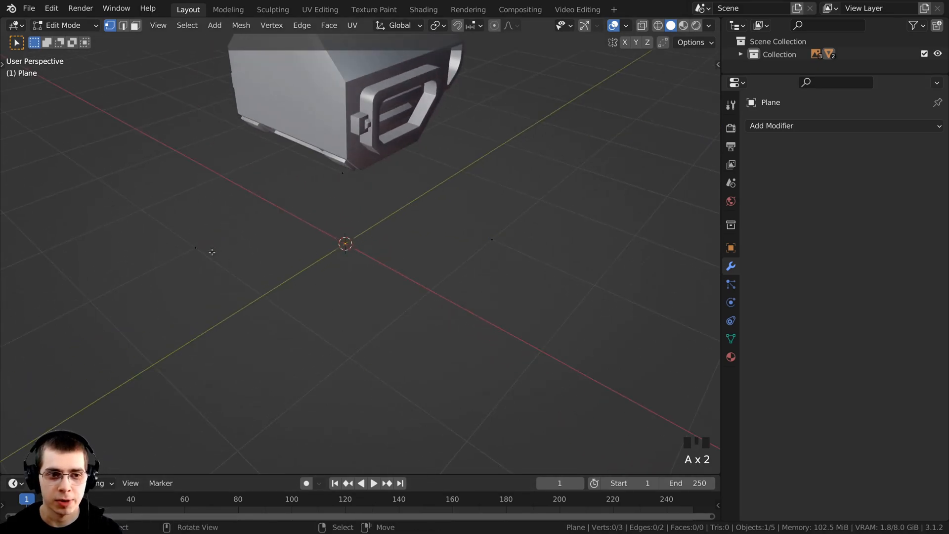
key(a)
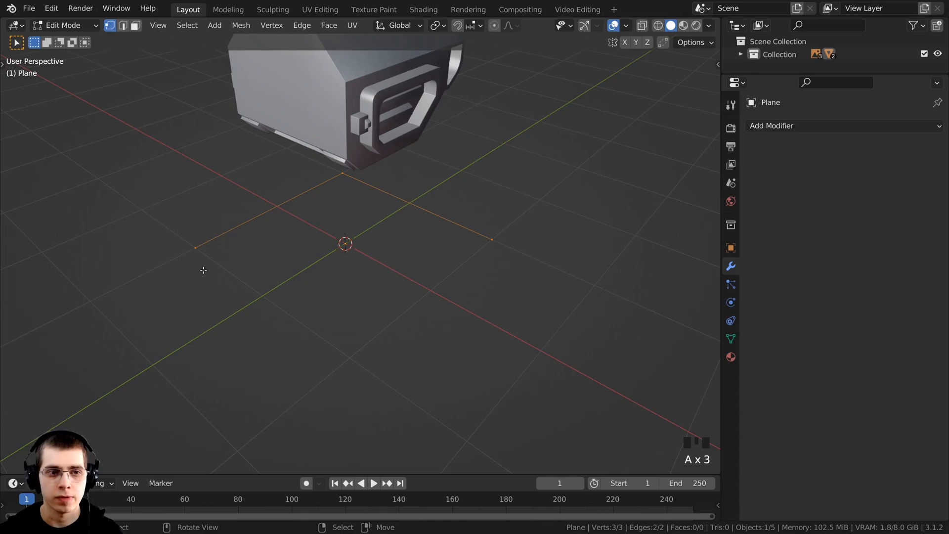
middle_drag(393, 197, 445, 317)
shift+middle_drag(445, 317, 415, 318)
right_click(327, 295)
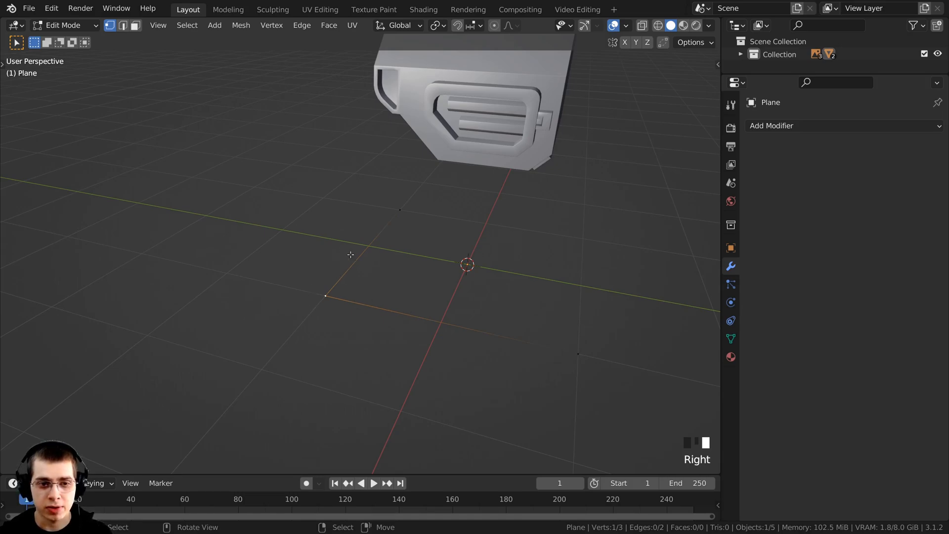
middle_drag(378, 321, 423, 383)
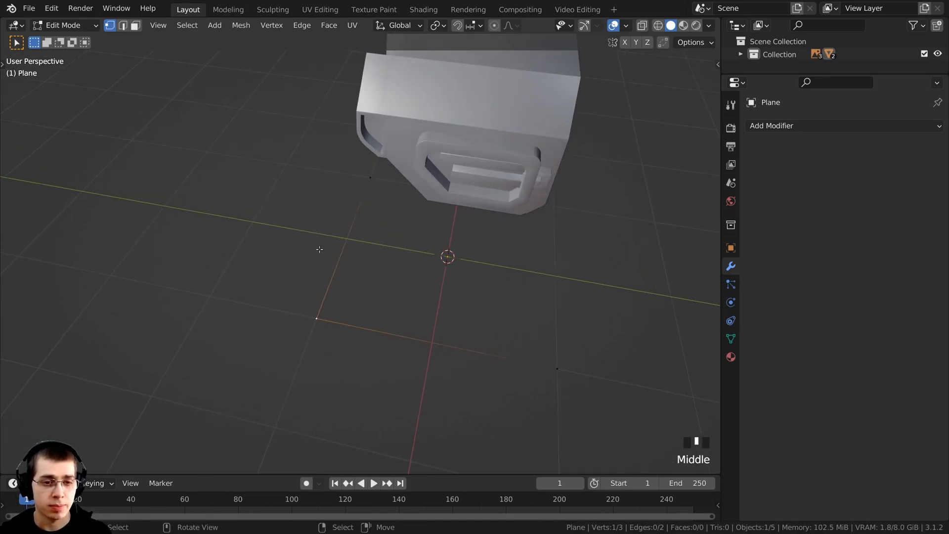
shift+middle_drag(422, 330, 415, 339)
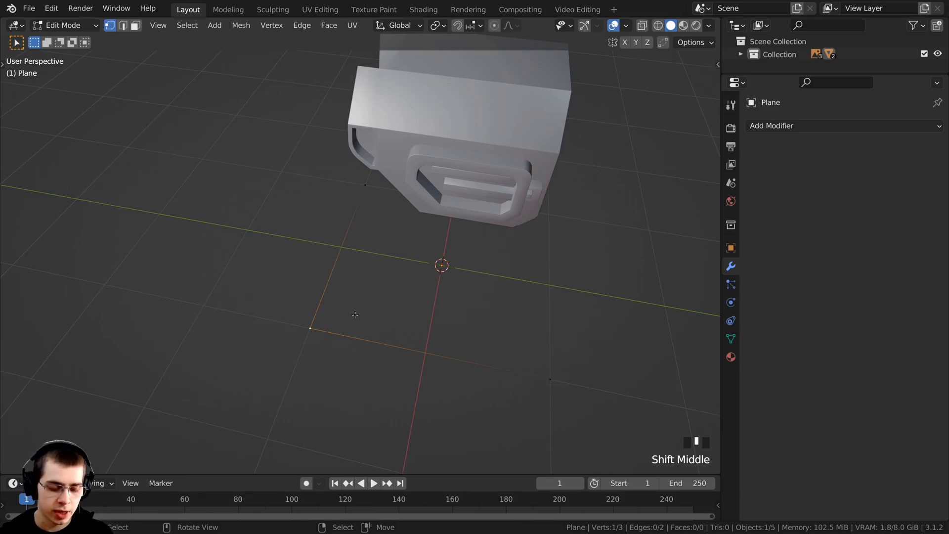
- Try an edge bevel on the selected corner vertex, then undo it
key(ctrl+b)
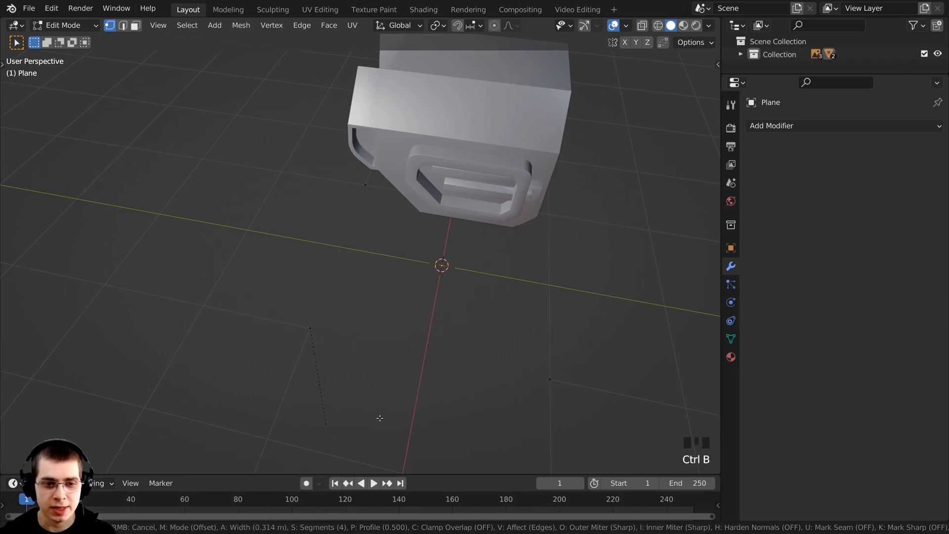
click(346, 320)
key(ctrl+z)
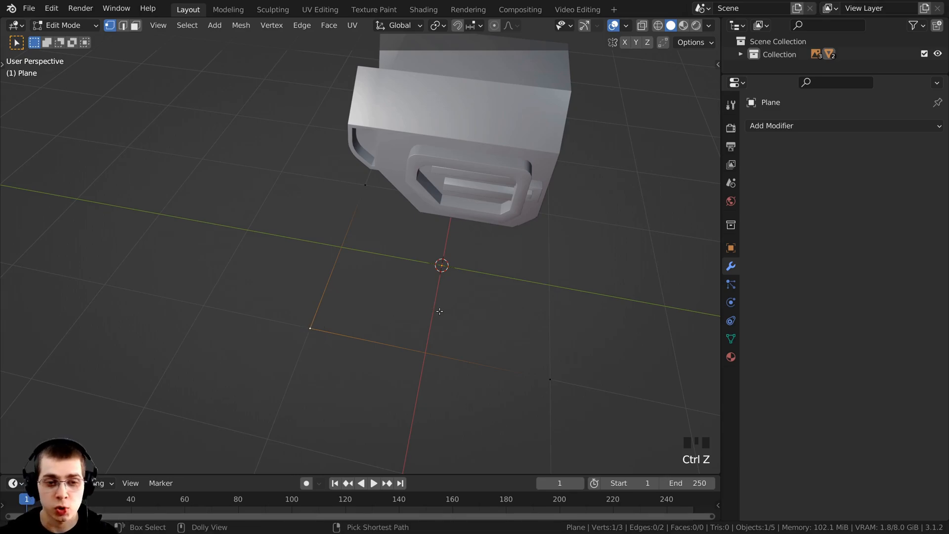
- Round the corner with an 8-segment vertex bevel reaching the midpoints of both edges, and return to Object Mode
key(ctrl+shift+b)
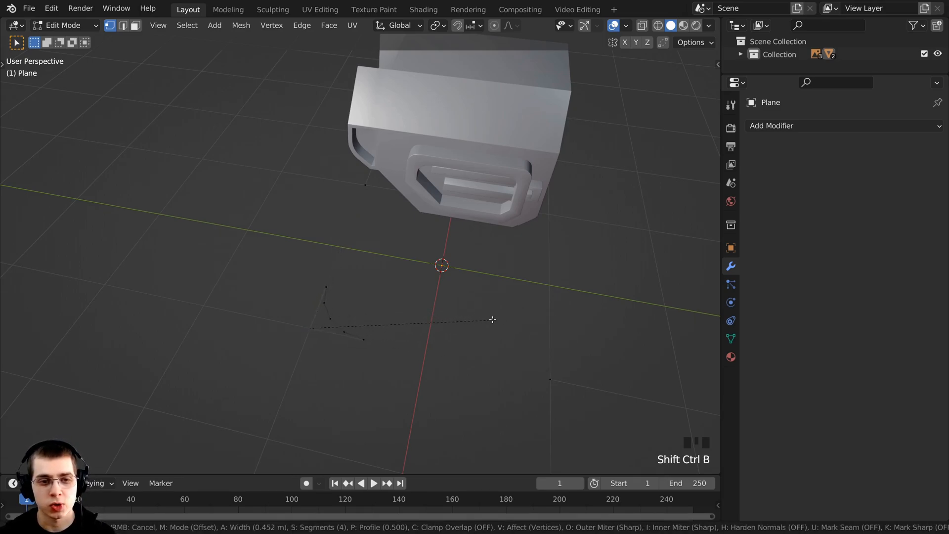
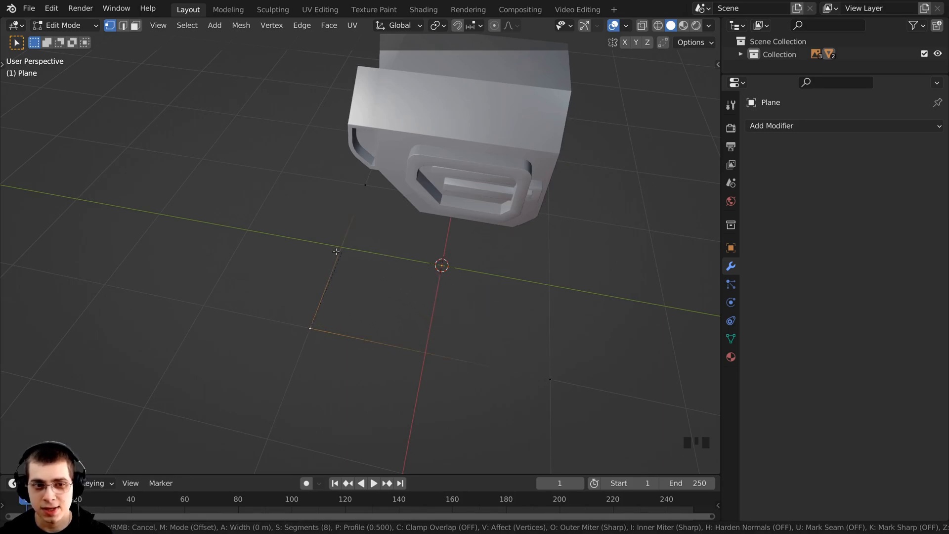
click(545, 249)
scroll(290, 226, up, 2)
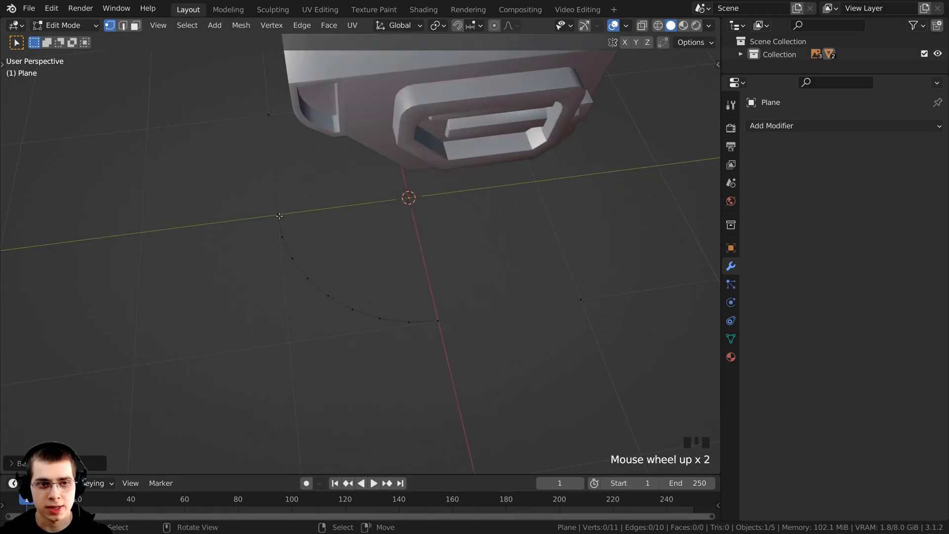
right_click(279, 216)
right_click(436, 322)
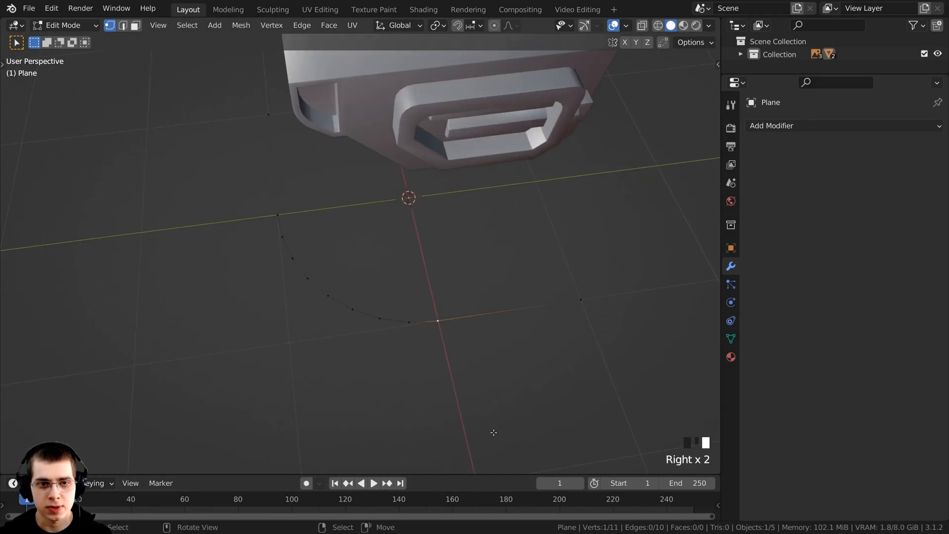
scroll(437, 318, down, 3)
mouse_move(409, 292)
middle_down()
mouse_move(450, 269)
mouse_move(506, 256)
mouse_move(494, 281)
mouse_move(423, 295)
middle_up()
scroll(505, 257, up, 1)
key(Tab)
- Examine the rounded line from several angles
scroll(496, 273, down, 3)
scroll(353, 230, up, 2)
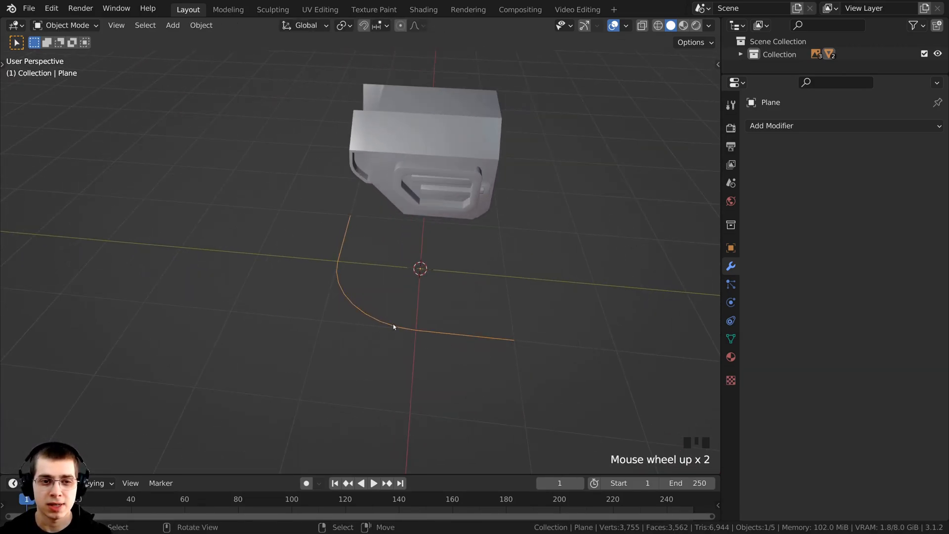
shift+middle_drag(372, 295, 443, 269)
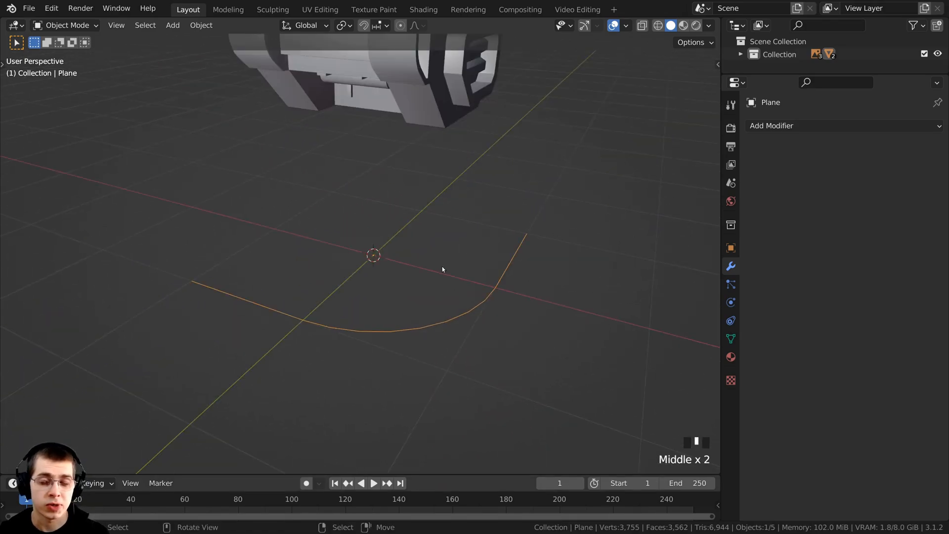
middle_drag(524, 321, 378, 296)
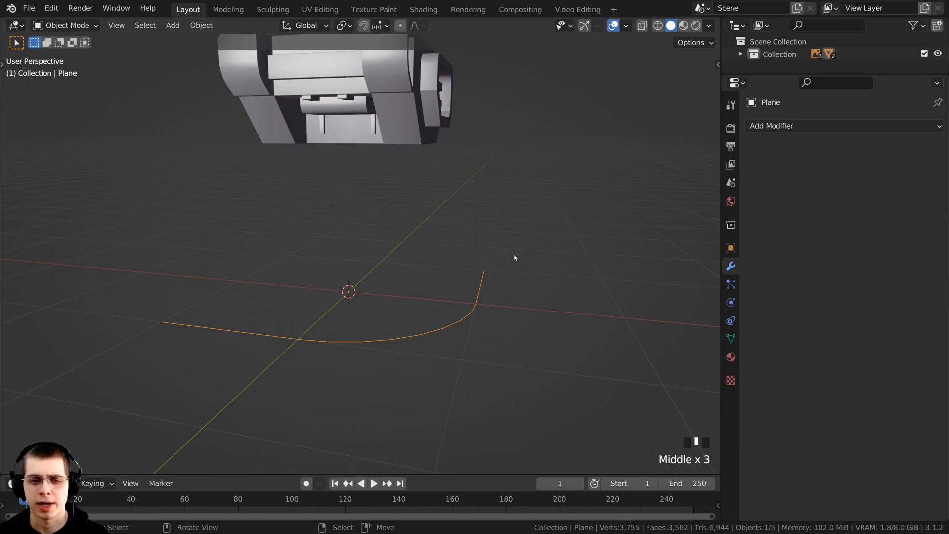
middle_drag(423, 236, 325, 263)
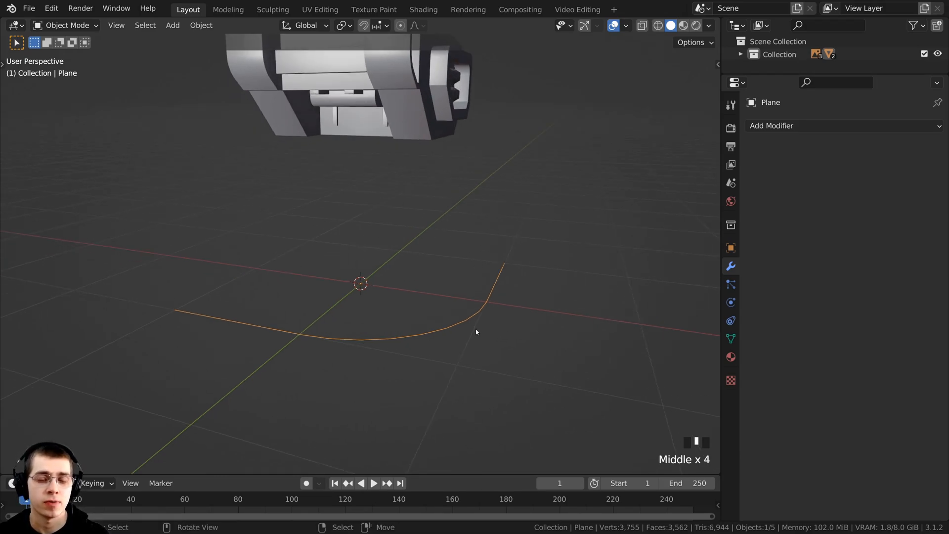
mouse_move(439, 280)
middle_down()
mouse_move(436, 292)
mouse_move(423, 280)
middle_up()
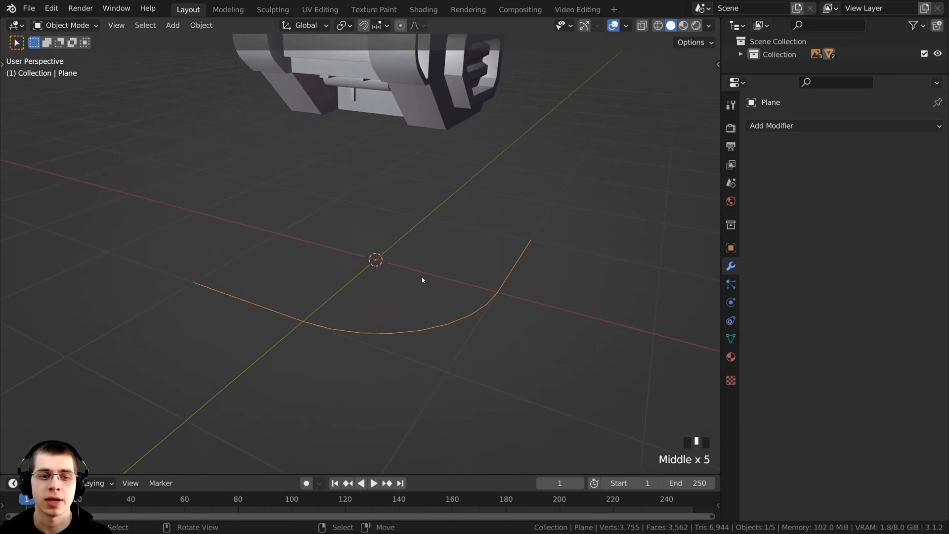
scroll(358, 304, down, 1)
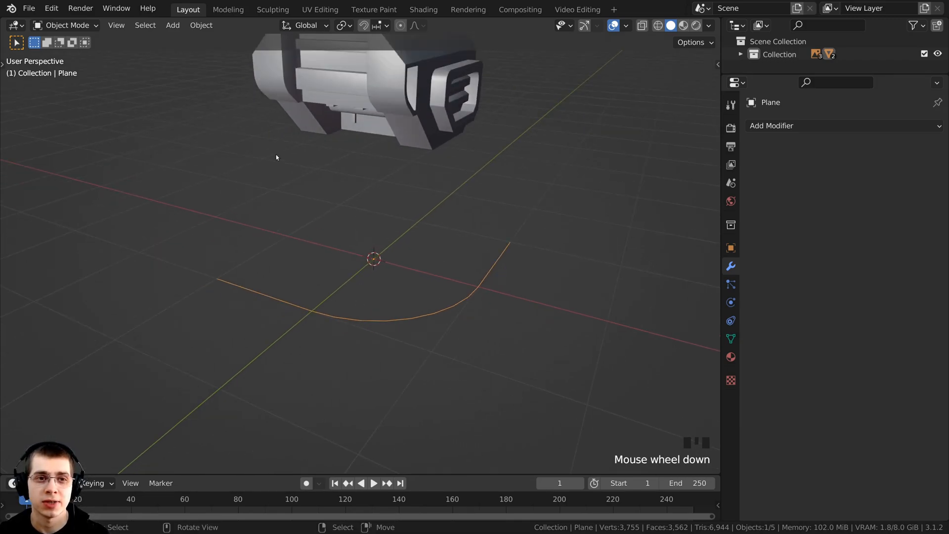
shift+middle_drag(276, 157, 277, 167)
- Save the file and convert the rounded line from a mesh to a curve
key(ctrl+s)
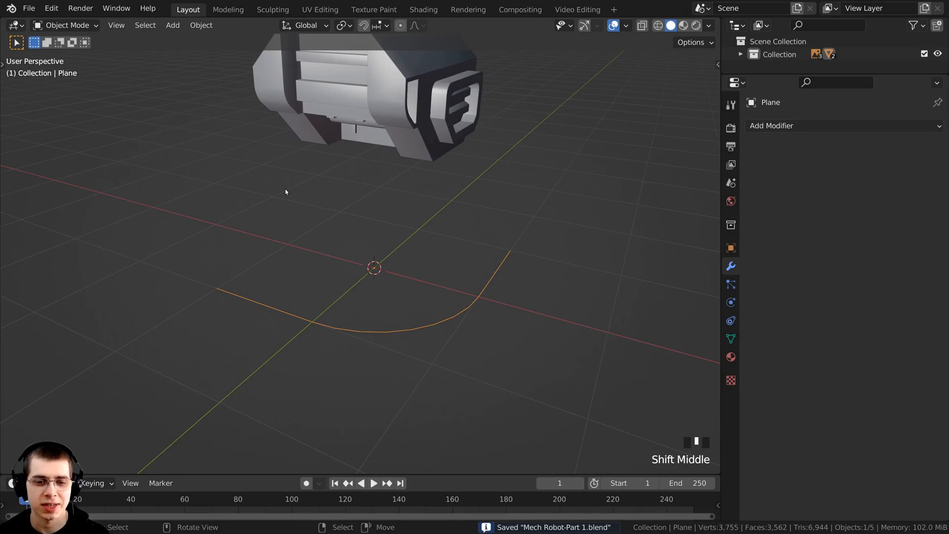
click(208, 25)
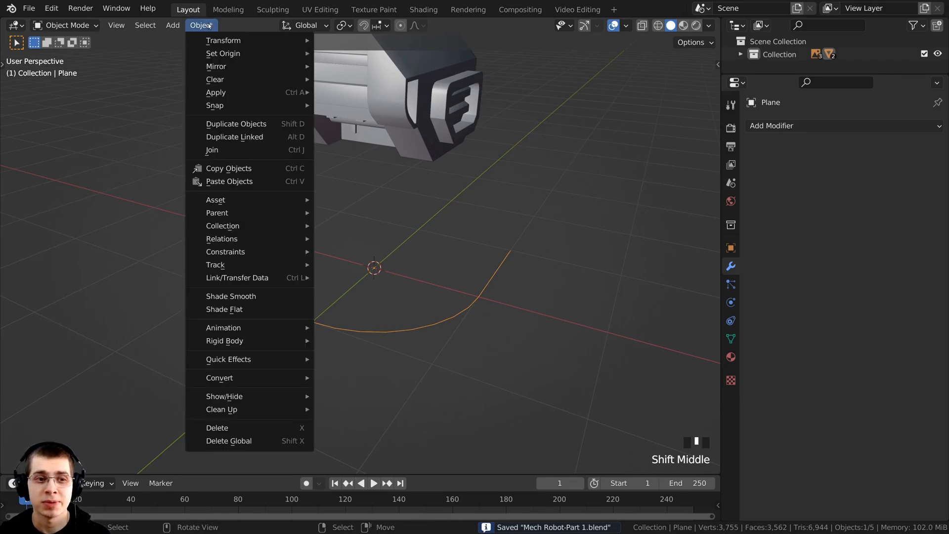
mouse_move(245, 377)
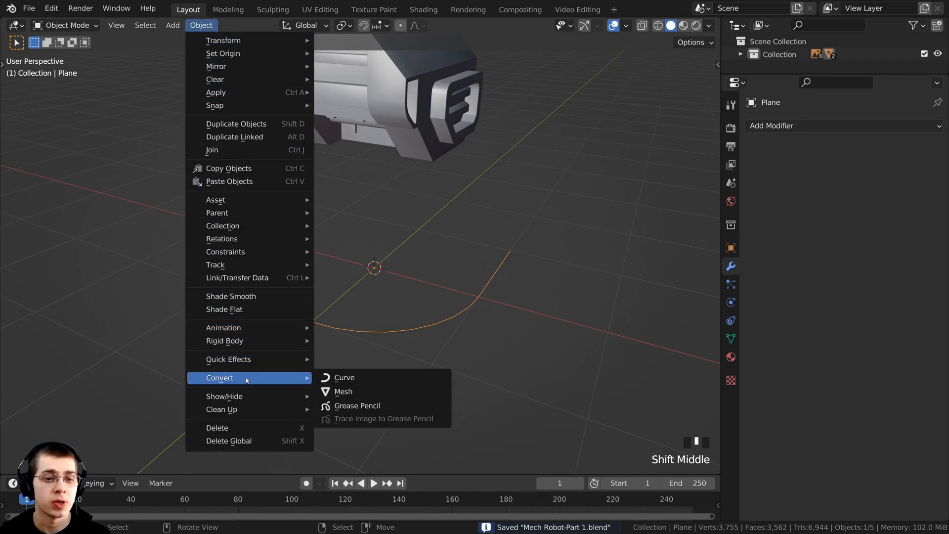
click(365, 378)
middle_drag(361, 386, 452, 391)
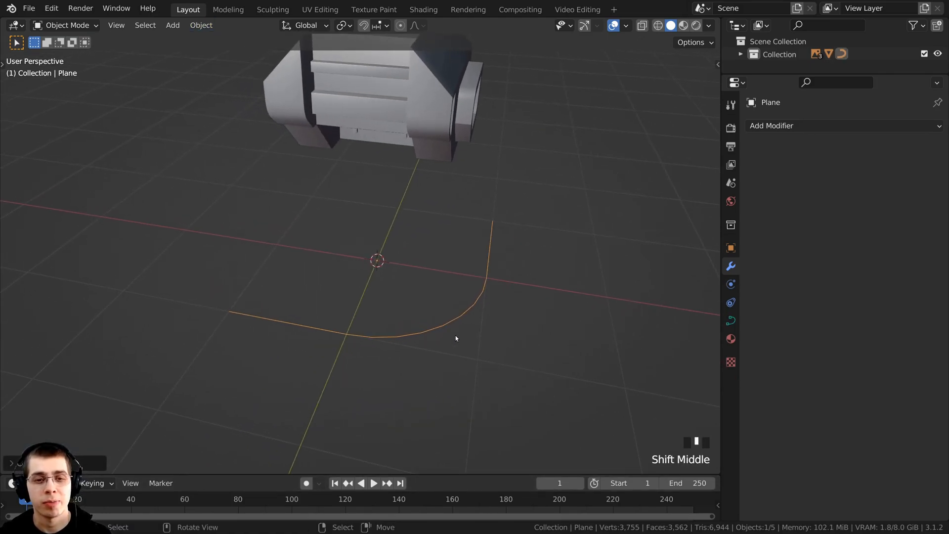
- Inspect the converted curve's control points in Edit Mode and return to Object Mode
key(Tab)
middle_drag(456, 338, 432, 322)
scroll(330, 346, up, 2)
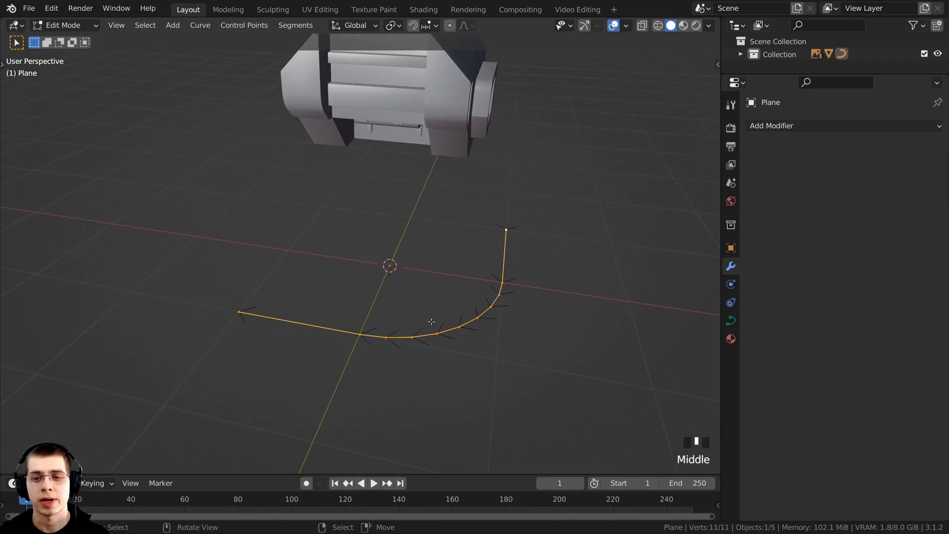
key(Tab)
middle_drag(361, 350, 390, 360)
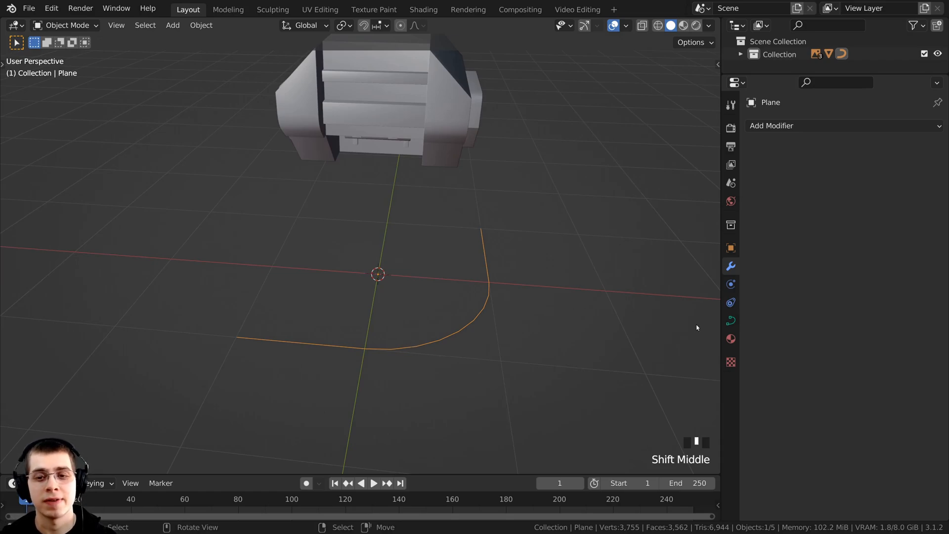
- Give the curve a round geometry bevel with a depth of 0.4 m to form a pipe
click(731, 323)
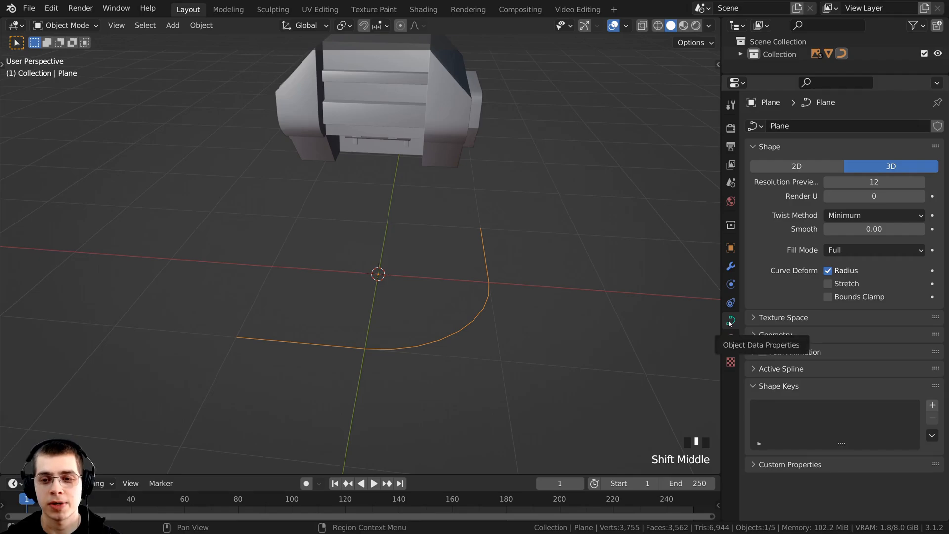
click(755, 335)
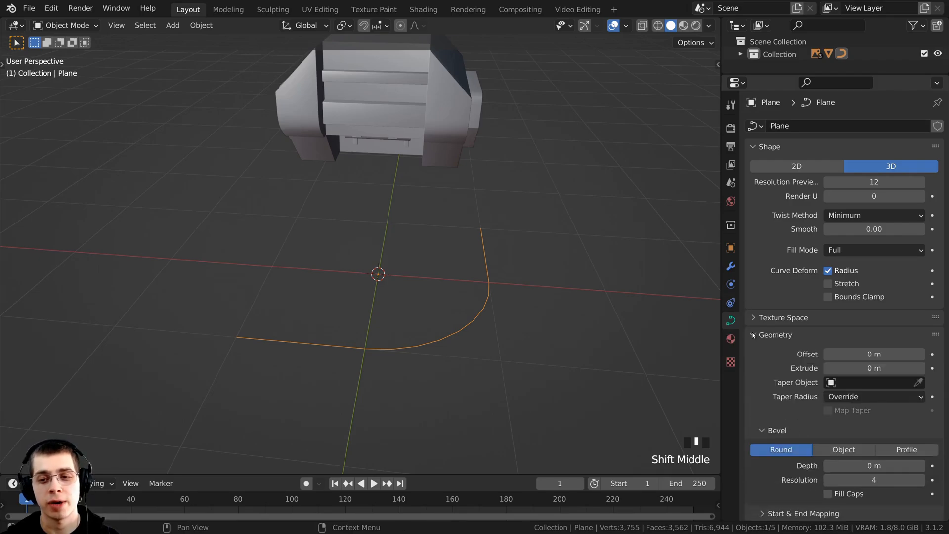
scroll(754, 336, down, 5)
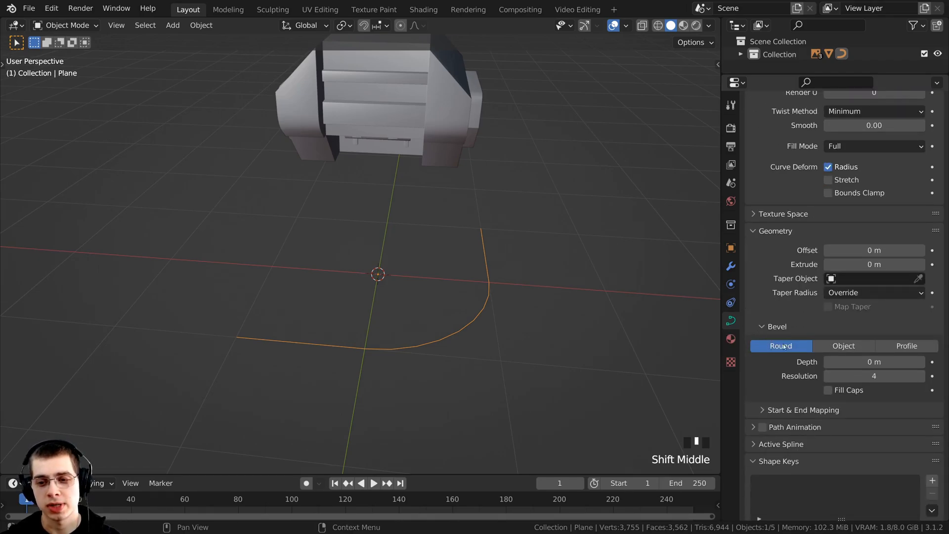
drag(852, 362, 871, 362)
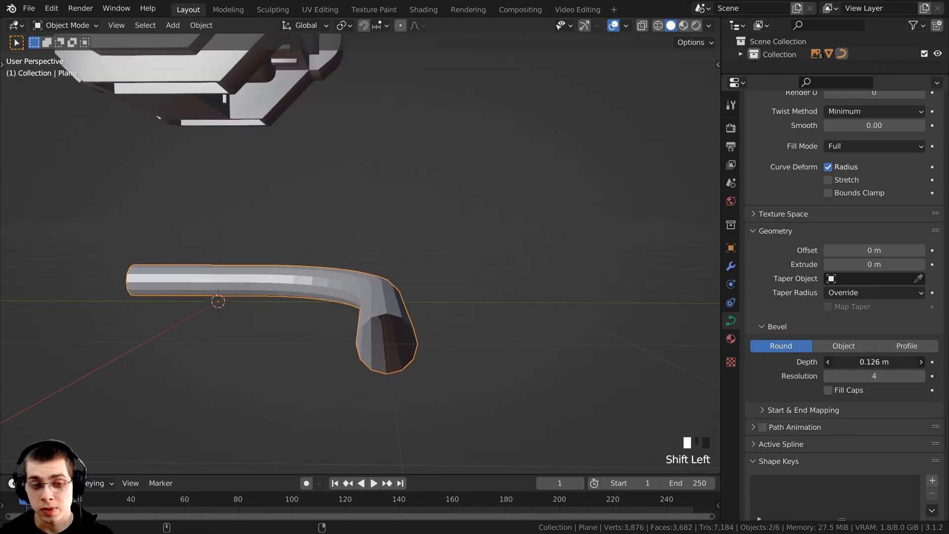
shift+drag(874, 362, 914, 362)
middle_drag(386, 262, 346, 376)
click(859, 363)
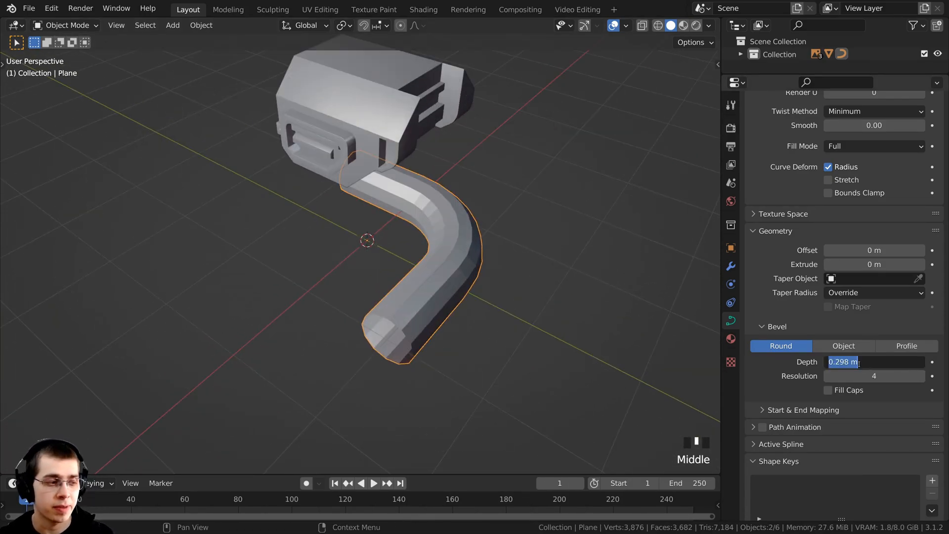
text(0.4)
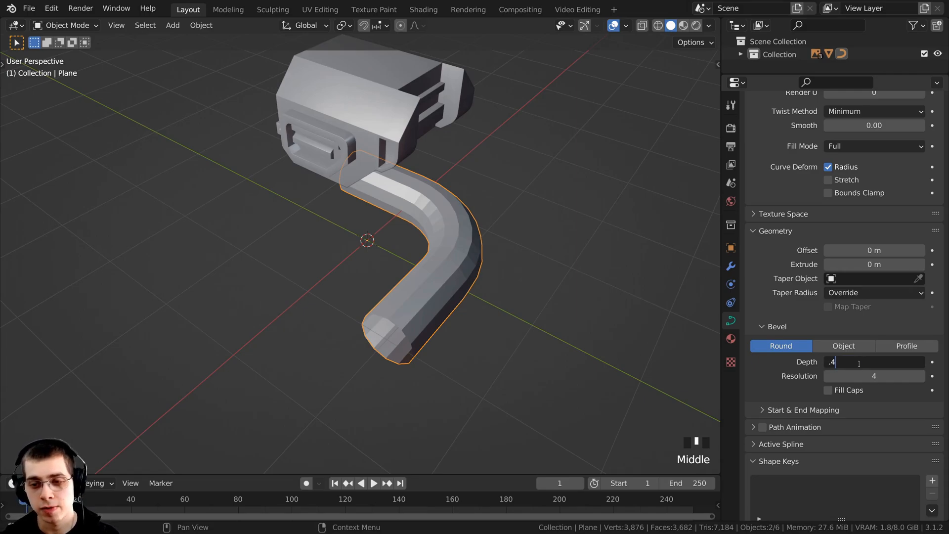
key(Return)
middle_drag(491, 335, 572, 293)
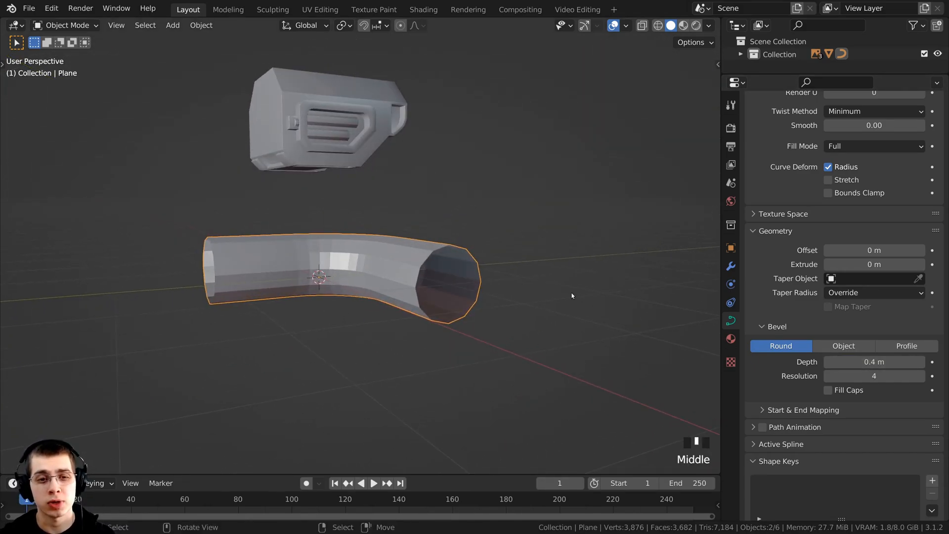
- Set the pipe's bevel resolution to 6
scroll(474, 303, up, 4)
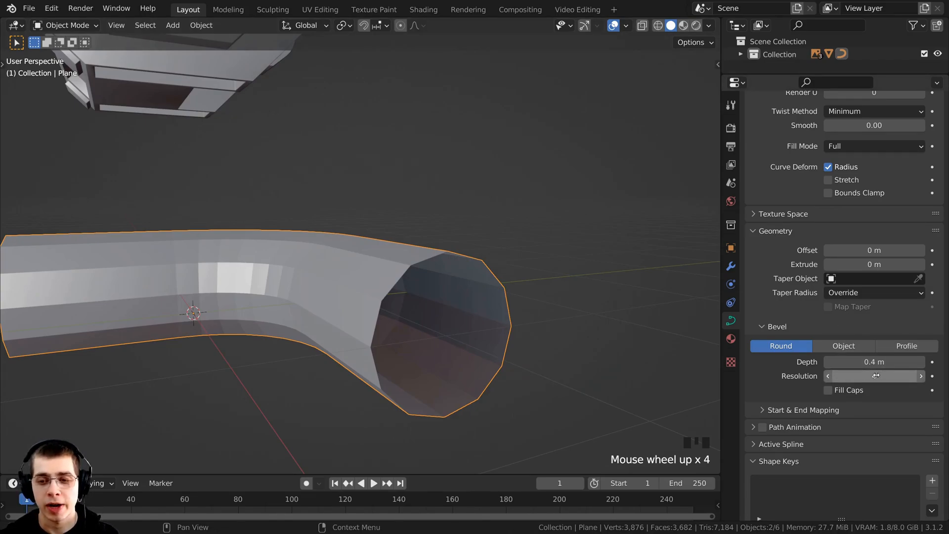
drag(876, 375, 901, 378)
click(921, 376)
click(921, 376)
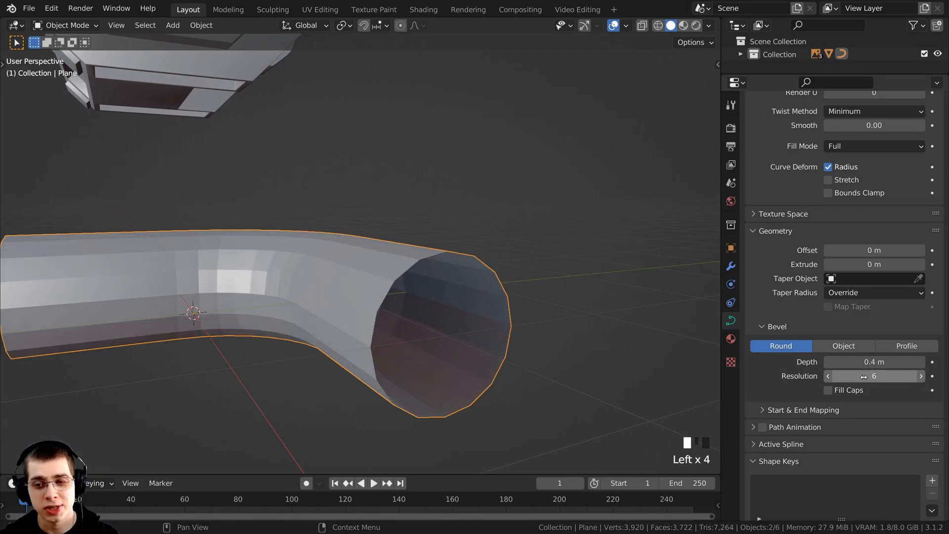
middle_drag(544, 307, 435, 396)
scroll(388, 214, up, 3)
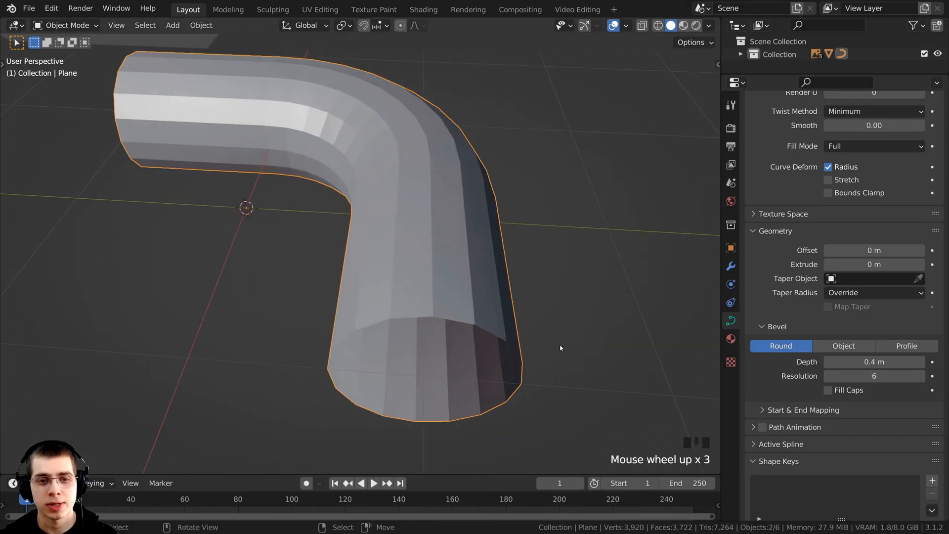
- Shade the curved pipe smooth and check its surface from several angles
scroll(330, 289, down, 4)
middle_drag(329, 289, 313, 244)
scroll(346, 216, up, 2)
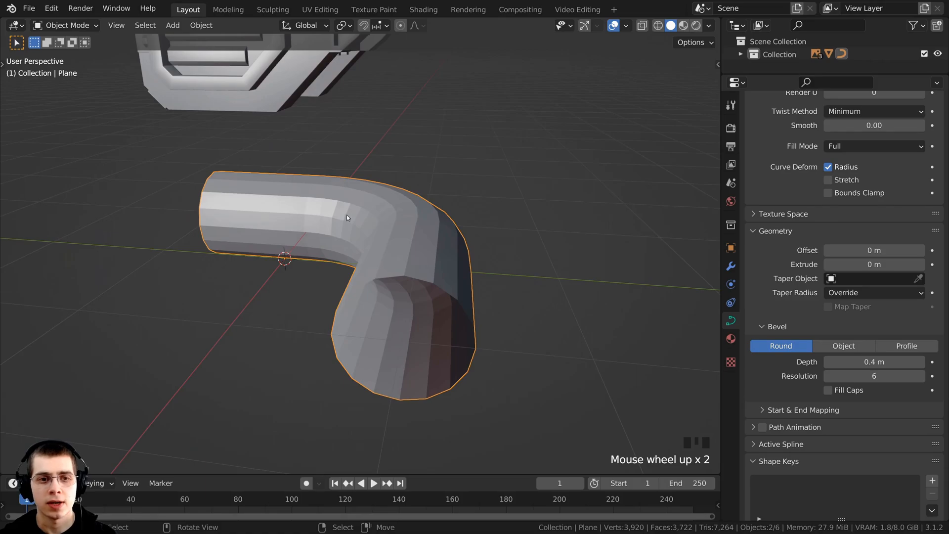
right_click(346, 215)
click(277, 215)
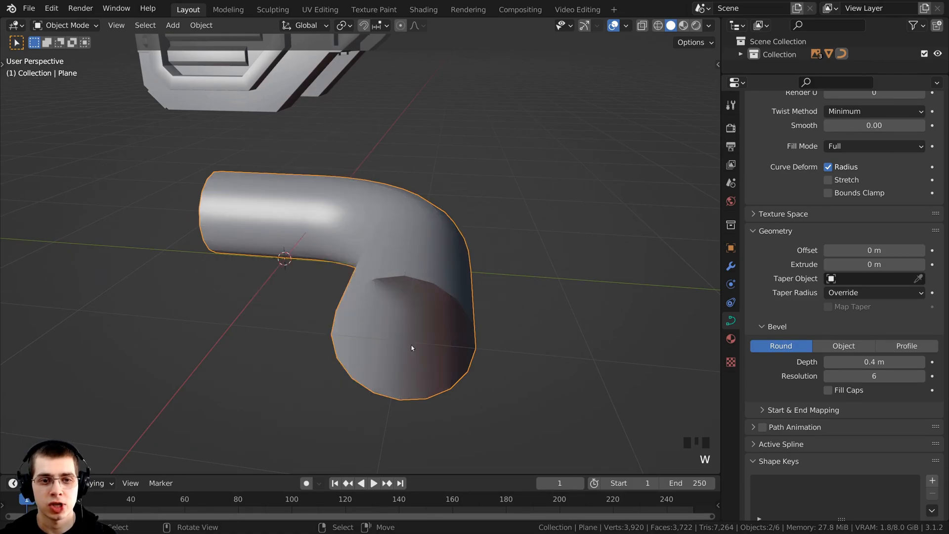
middle_drag(413, 346, 348, 260)
scroll(390, 257, up, 2)
scroll(396, 229, down, 3)
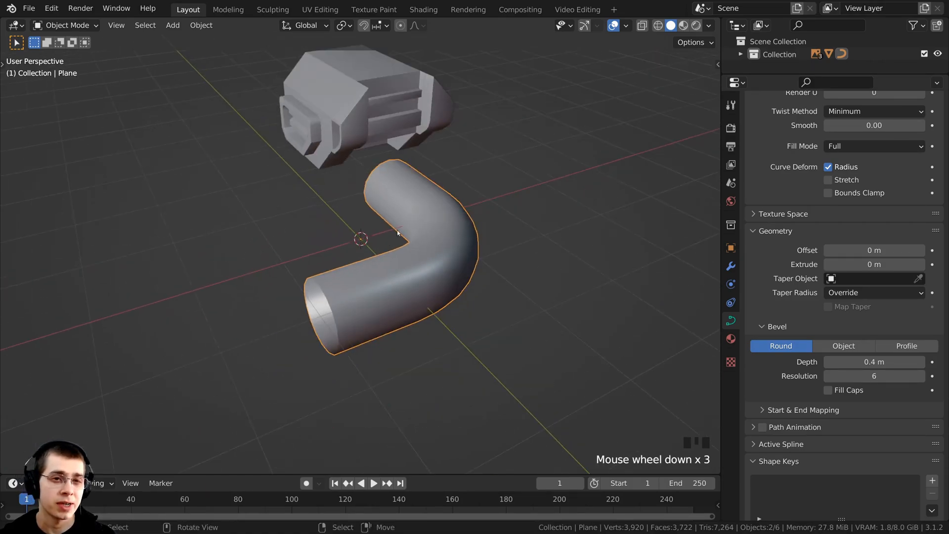
middle_drag(396, 230, 701, 221)
scroll(299, 146, up, 2)
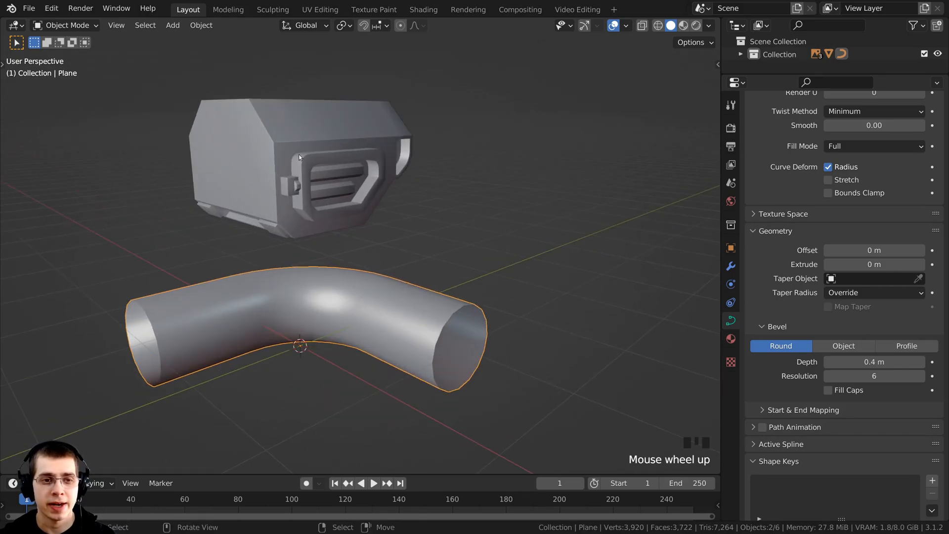
- Convert the pipe from a curve to a mesh and inspect its geometry in Edit Mode before returning to Object Mode
right_click(298, 157)
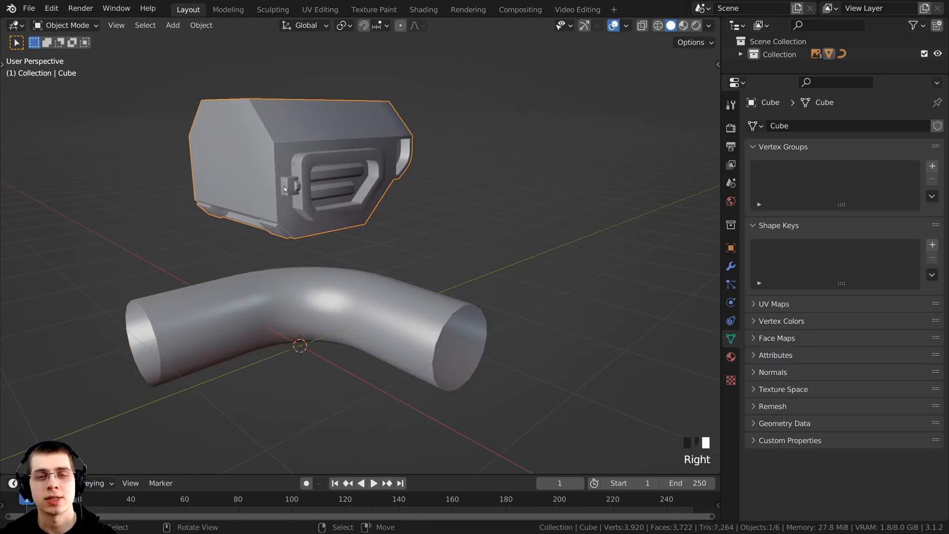
right_click(248, 289)
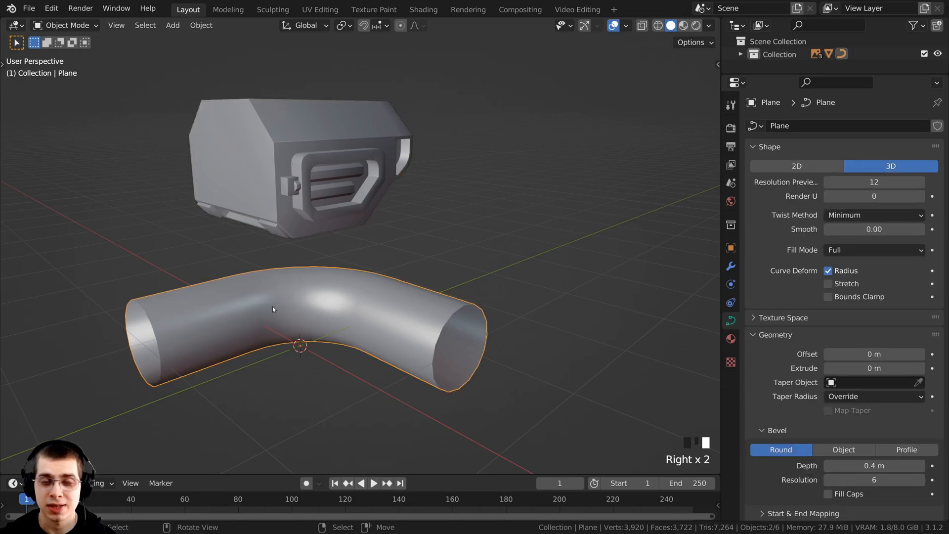
key(Tab)
key(Tab)
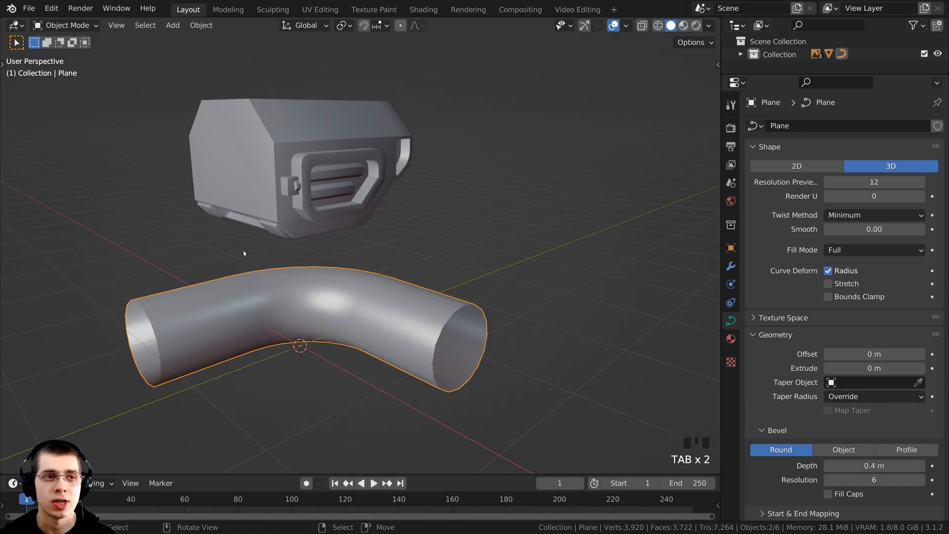
click(207, 27)
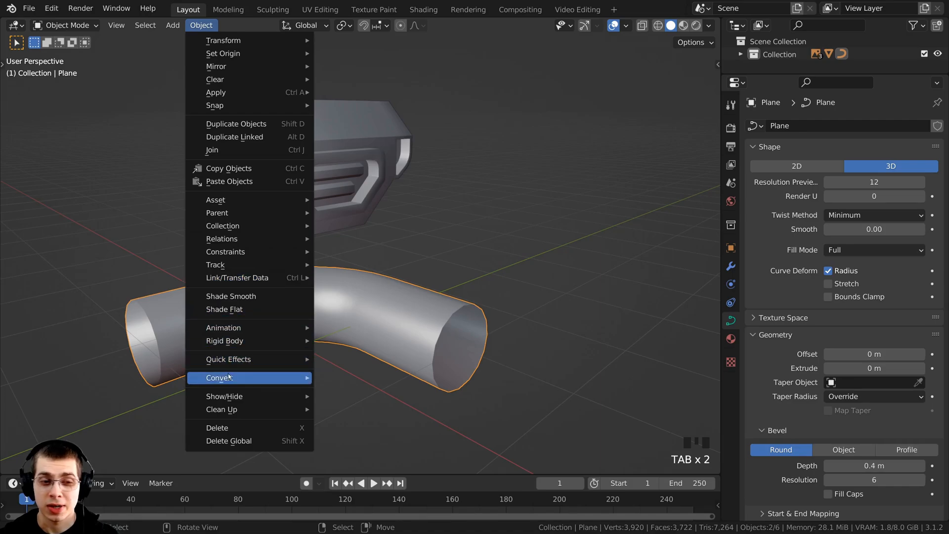
mouse_move(230, 378)
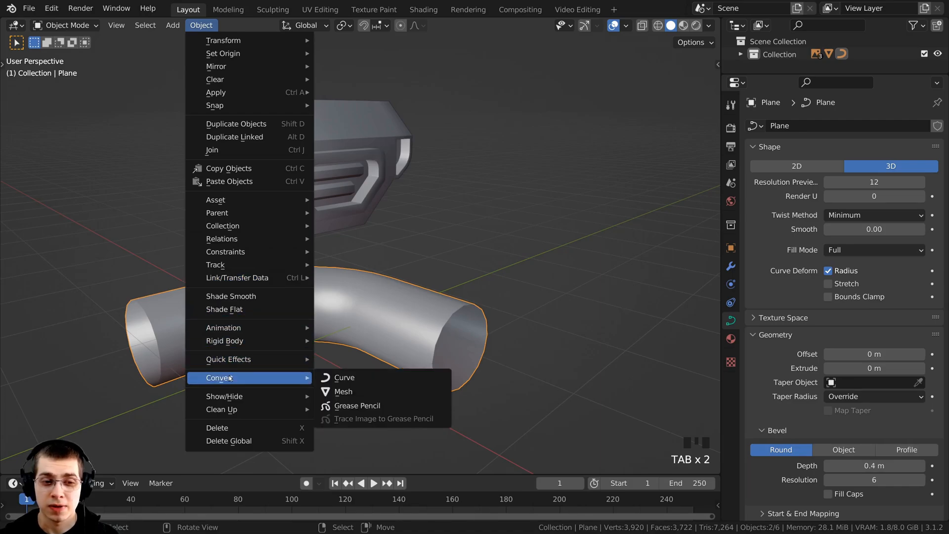
click(372, 391)
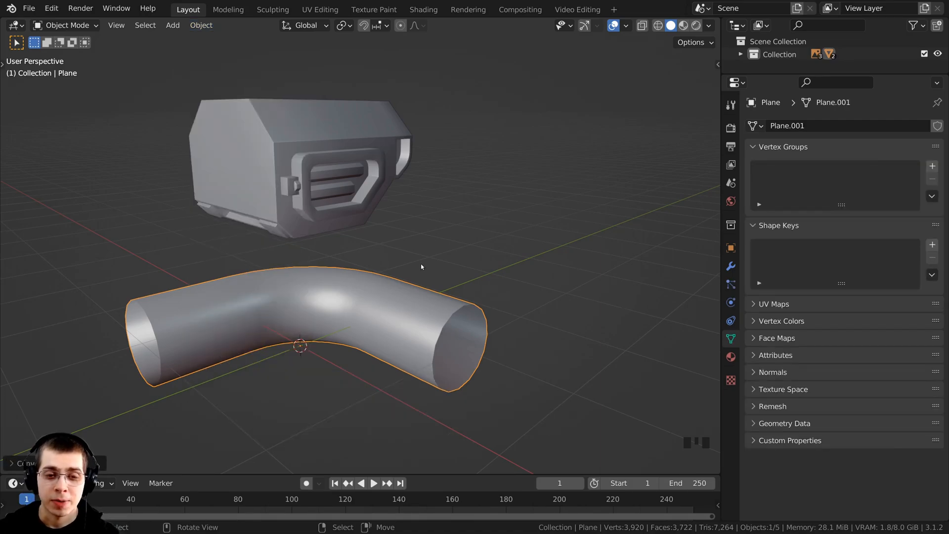
key(Tab)
middle_drag(431, 287, 447, 266)
key(Tab)
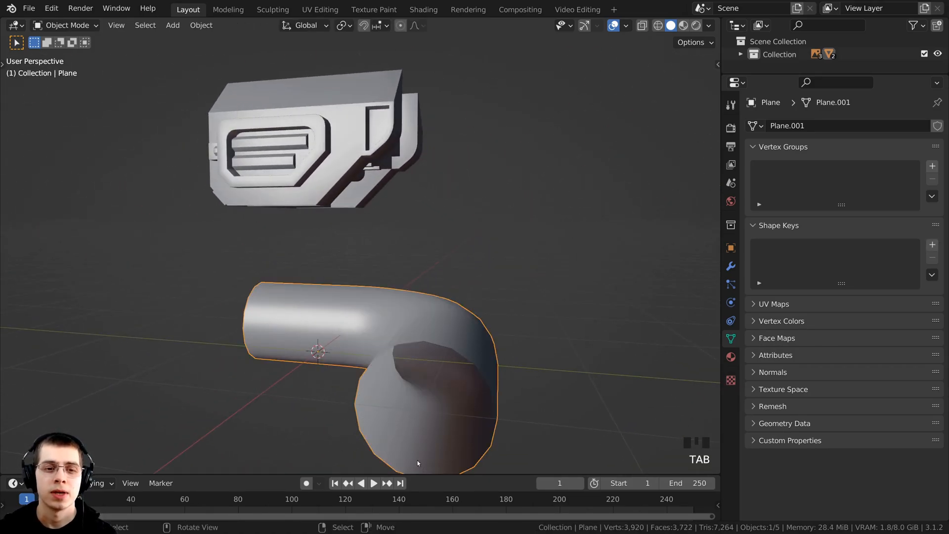
scroll(441, 303, down, 2)
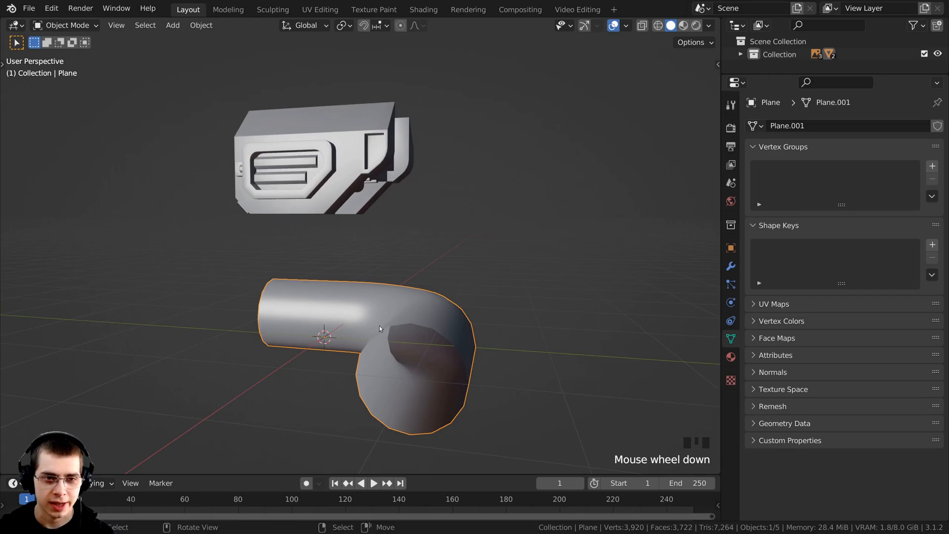
- Join the pipe mesh into the robot body, with the body as the active object
shift+right_click(315, 146)
middle_drag(233, 390, 456, 346)
middle_drag(323, 135, 325, 205)
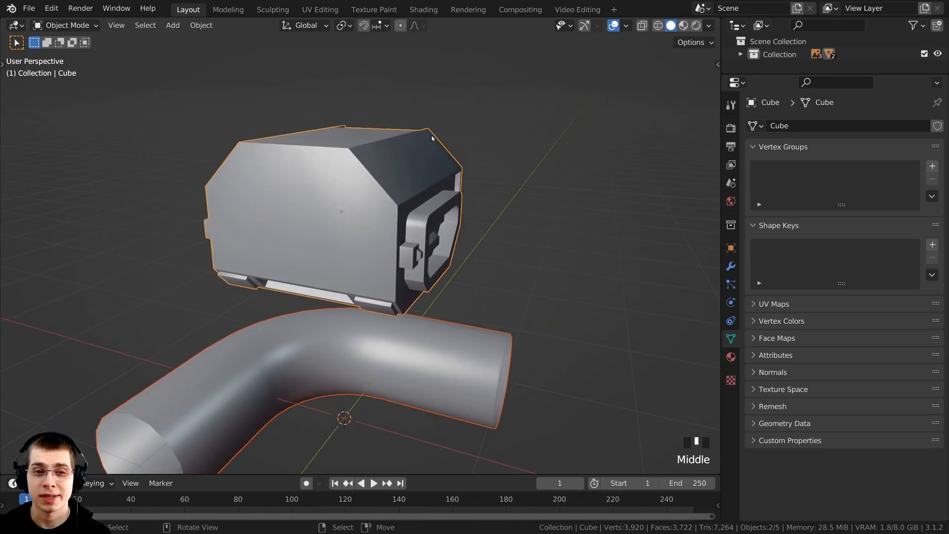
shift+middle_drag(424, 307, 406, 308)
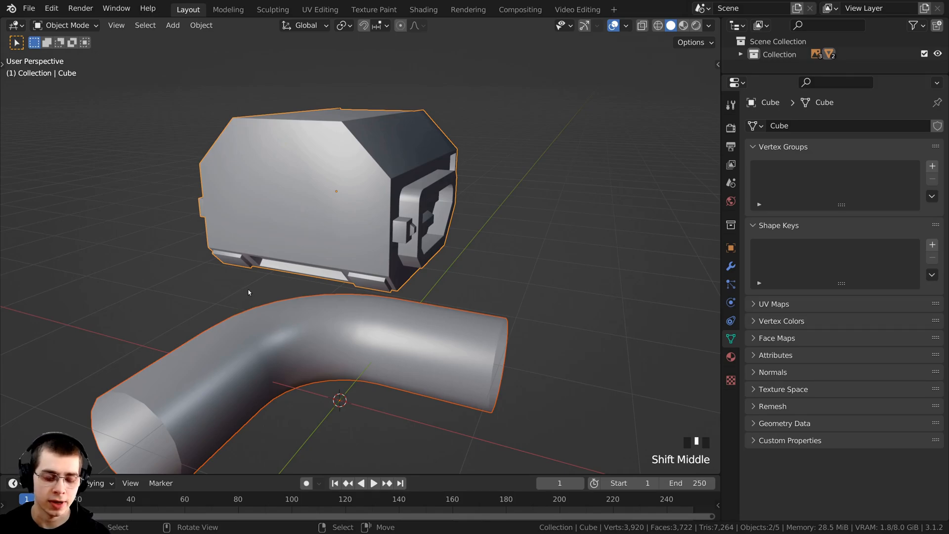
middle_drag(269, 316, 277, 314)
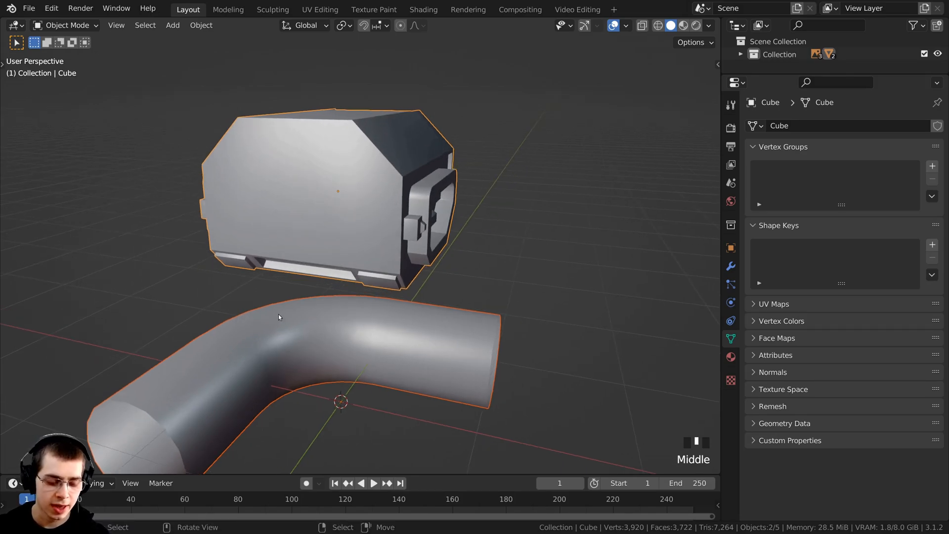
key(ctrl+j)
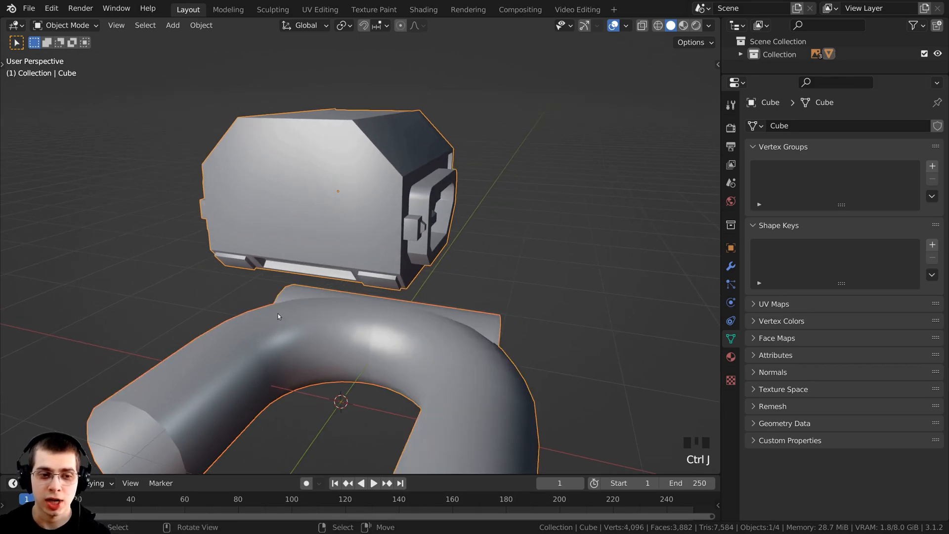
- Examine from several angles how the body's Mirror modifier affects the joined pipe
scroll(278, 313, down, 2)
middle_drag(291, 313, 453, 286)
scroll(437, 315, down, 2)
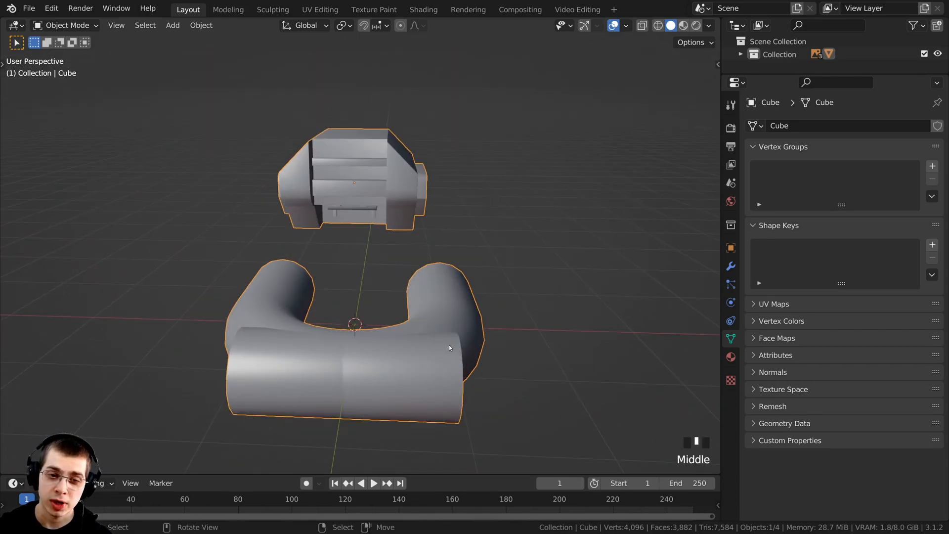
middle_drag(272, 285, 353, 368)
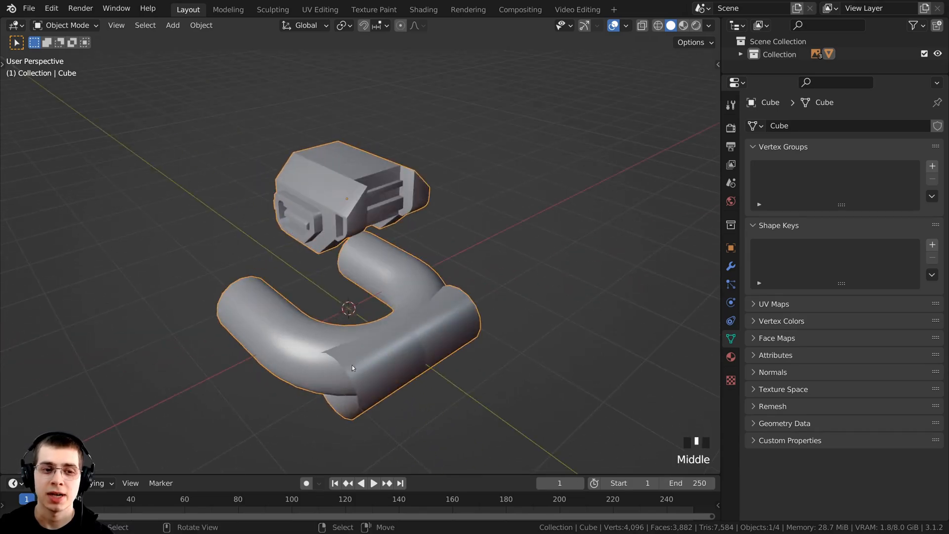
middle_drag(370, 328, 458, 219)
scroll(458, 219, up, 2)
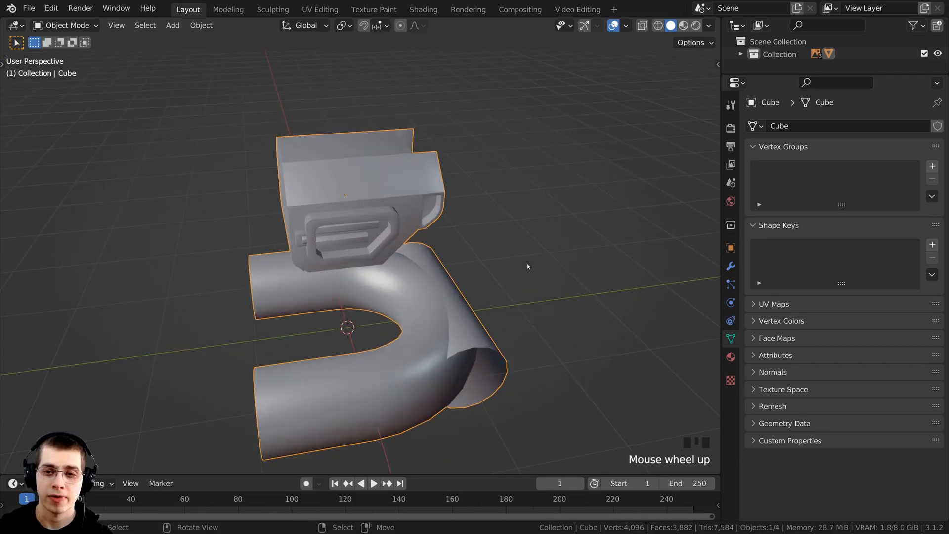
- Enter Edit Mode on the body and disable Clipping in its Mirror modifier
click(731, 266)
shift+middle_drag(339, 256, 411, 185)
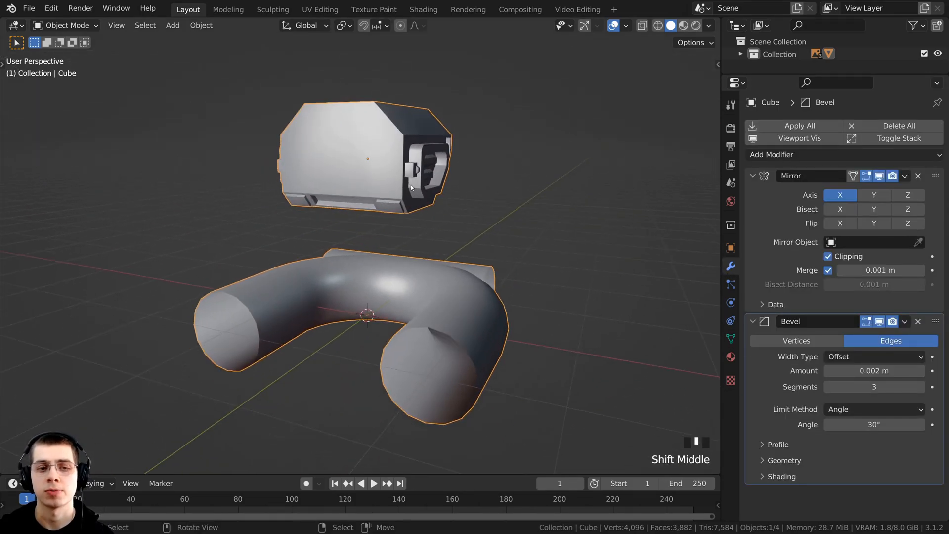
key(Tab)
scroll(411, 185, up, 2)
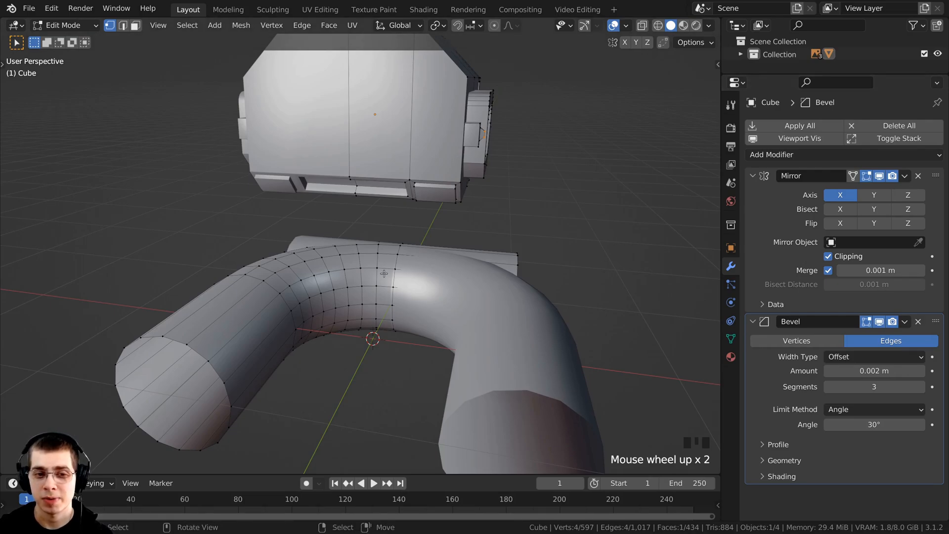
click(829, 257)
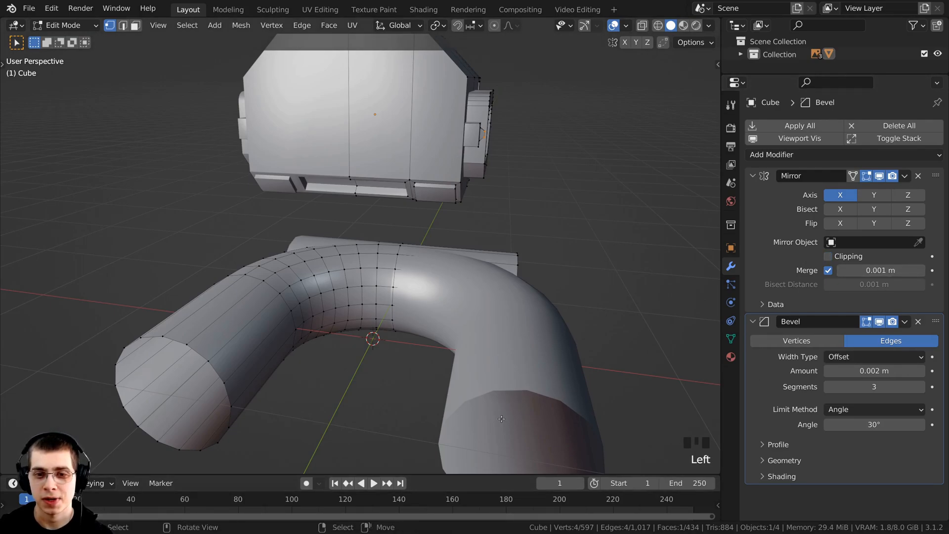
scroll(375, 281, down, 2)
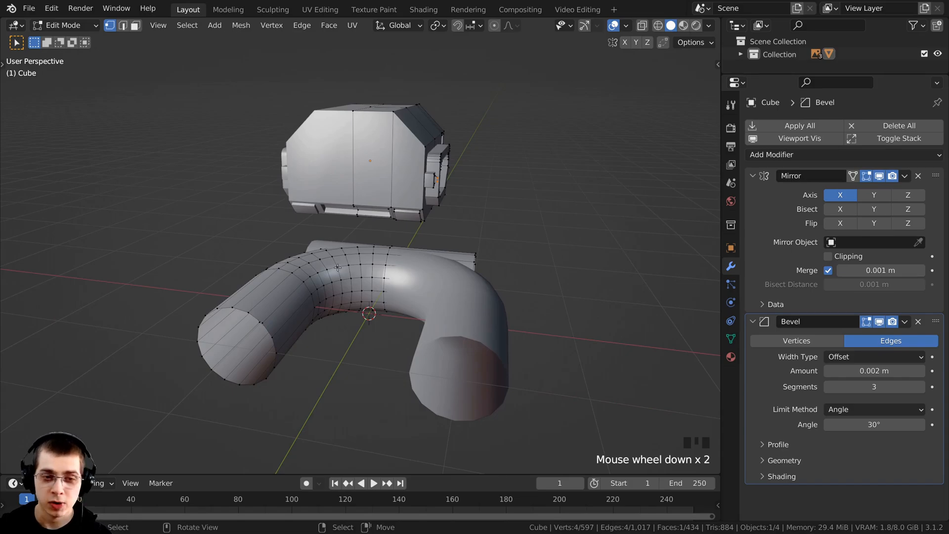
- Select only the pipe's linked geometry and scale it down uniformly to suit the size of the body
key(l)
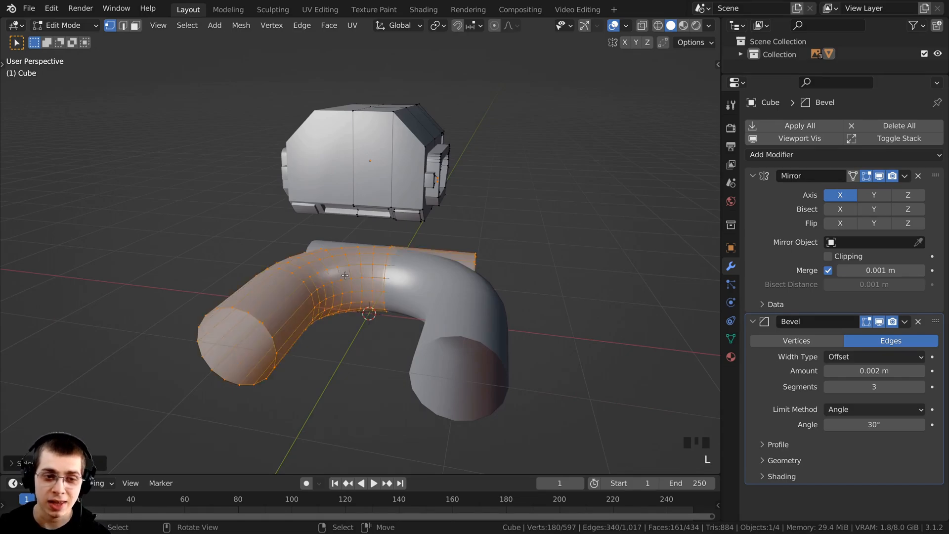
middle_drag(345, 275, 448, 157)
scroll(476, 365, up, 2)
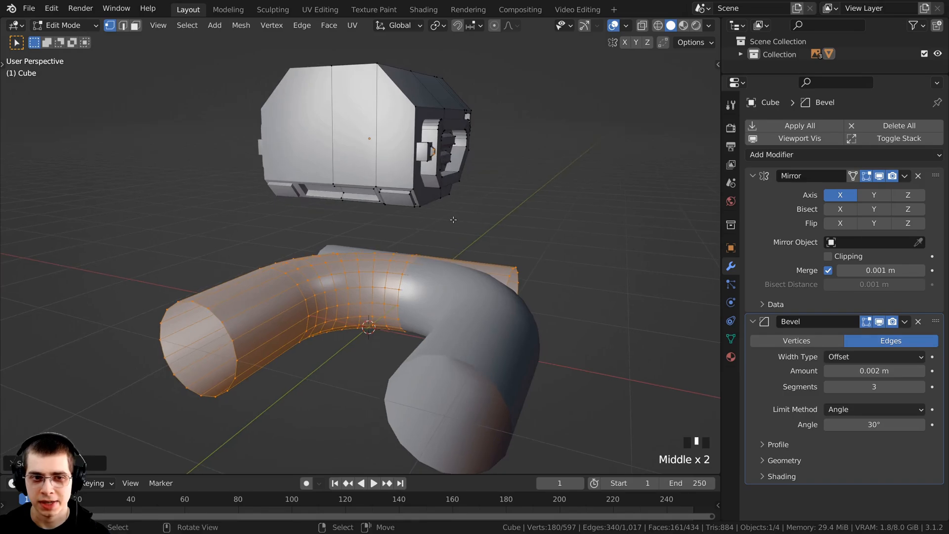
key(alt+a)
scroll(454, 134, up, 2)
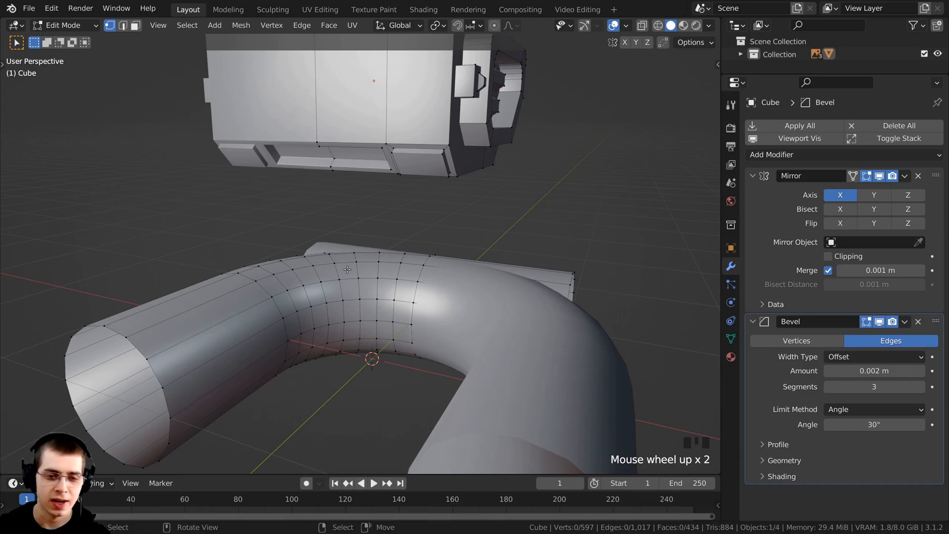
key(l)
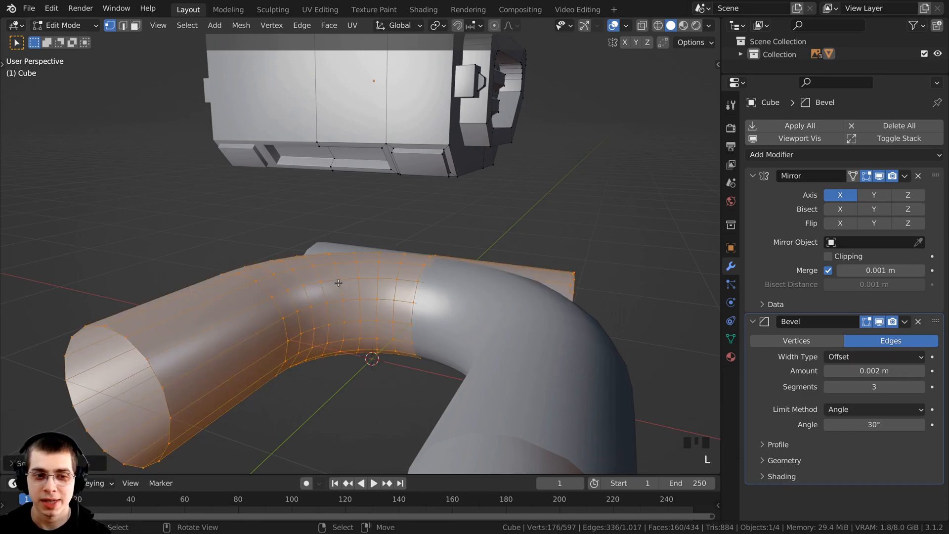
scroll(338, 282, down, 2)
middle_drag(338, 283, 416, 281)
key(s)
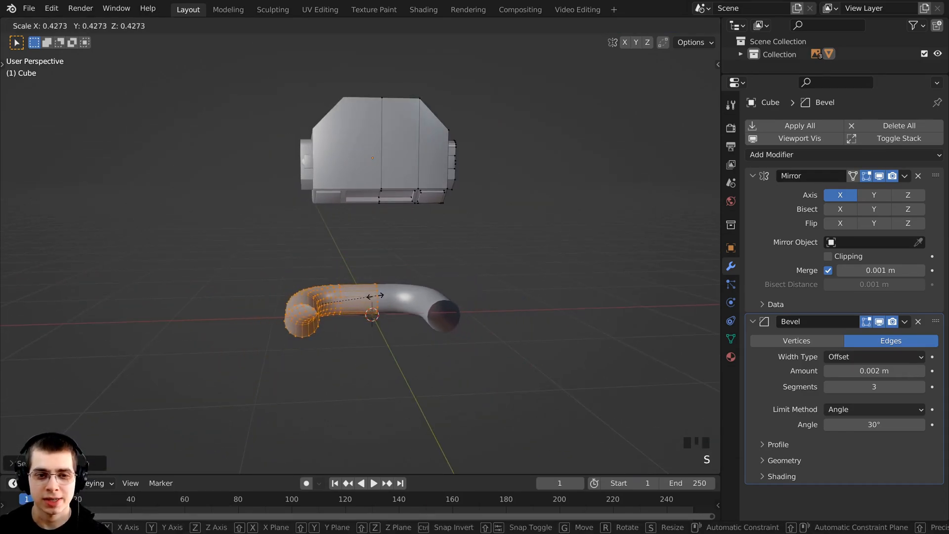
click(346, 300)
- Move the pipe up to the outer side of the body, near the front edge below the small protruding box
key(g)
click(462, 205)
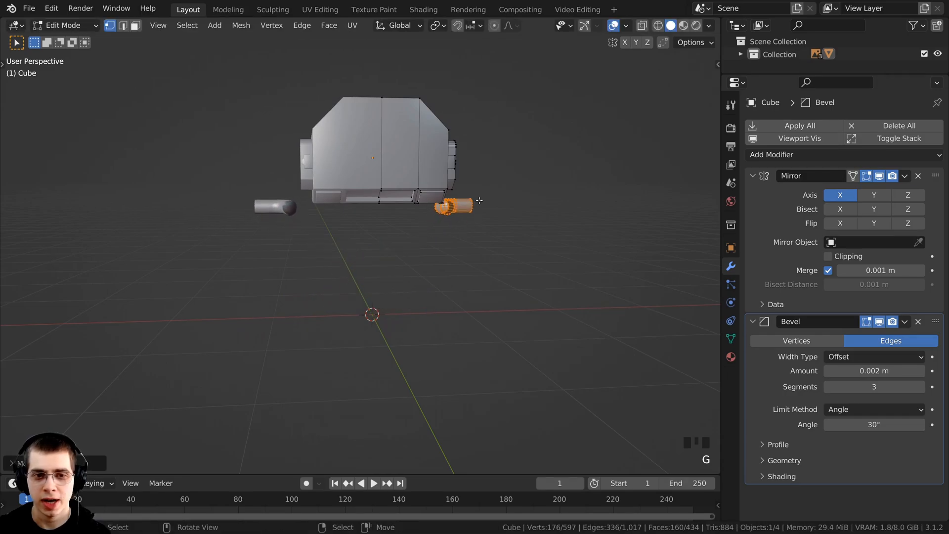
middle_drag(462, 205, 508, 203)
key(g)
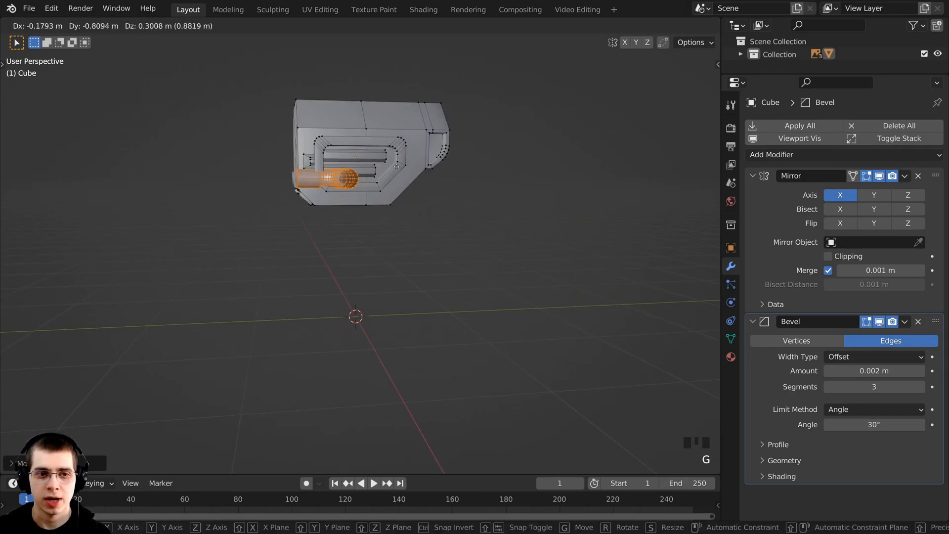
click(388, 184)
key(g)
click(369, 178)
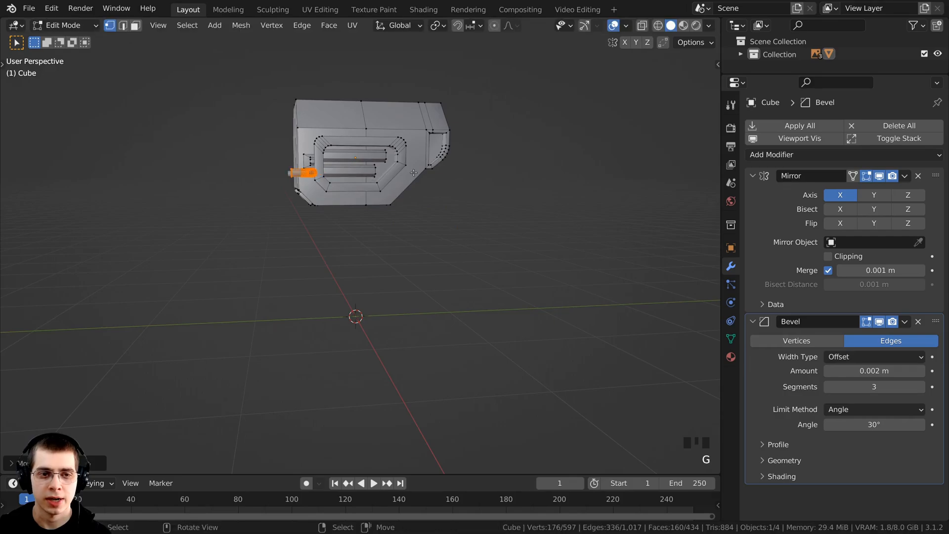
- Scale the pipe and place it against the side panel just below the small box
key(KP_Decimal)
middle_drag(568, 301, 589, 313)
middle_drag(390, 323, 532, 301)
key(s)
click(443, 278)
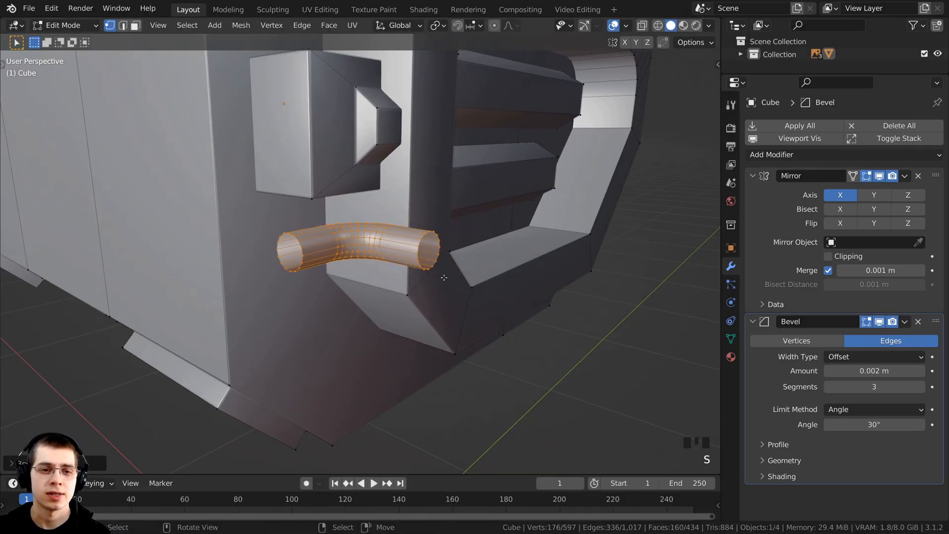
middle_drag(443, 278, 465, 241)
key(g)
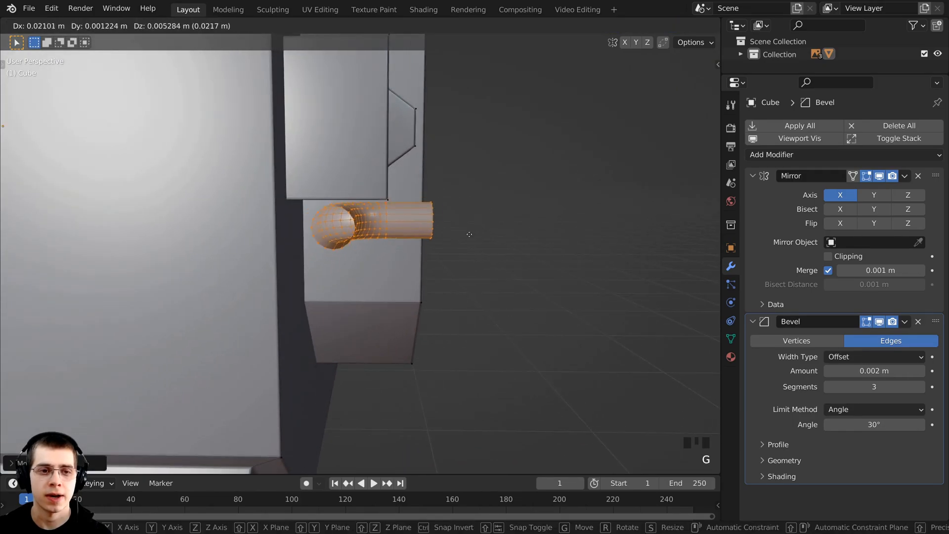
click(473, 244)
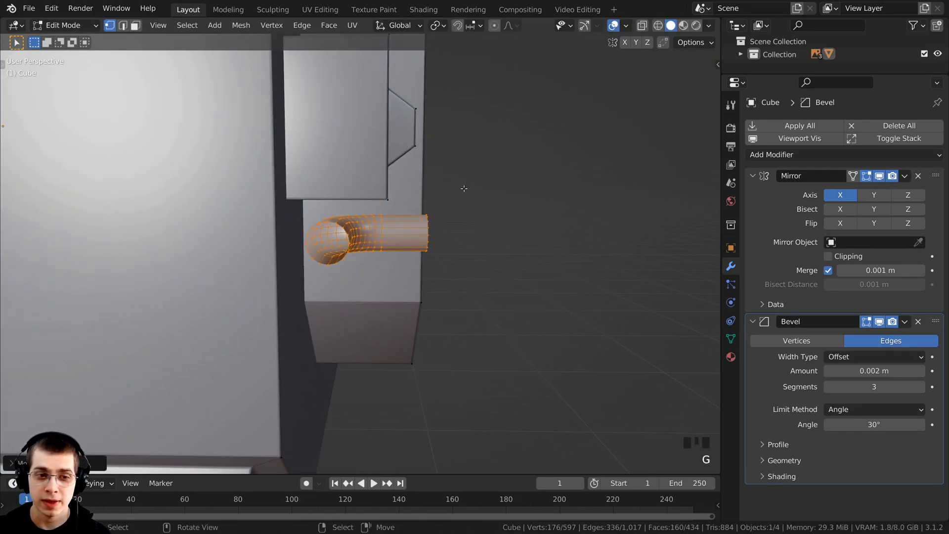
- Rotate the pipe 90° around the global Y axis
key(r)
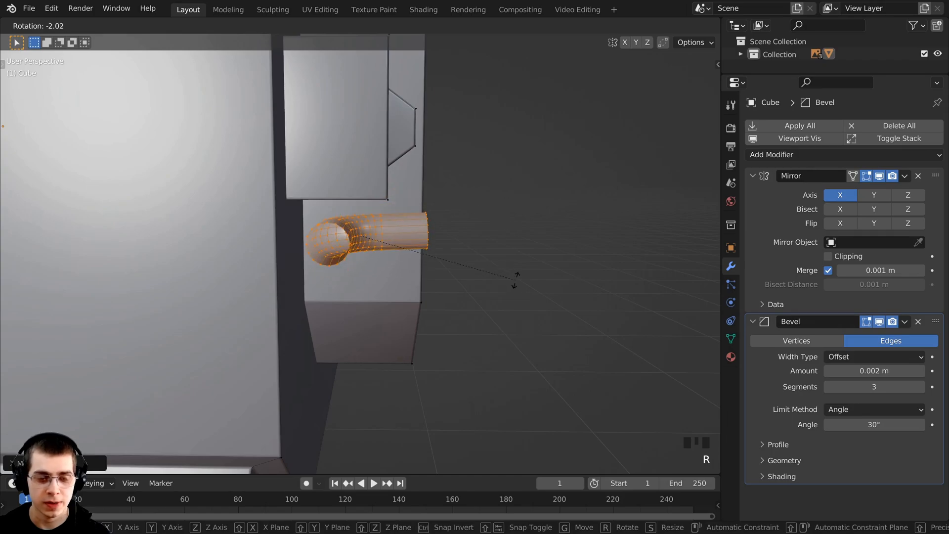
key(y)
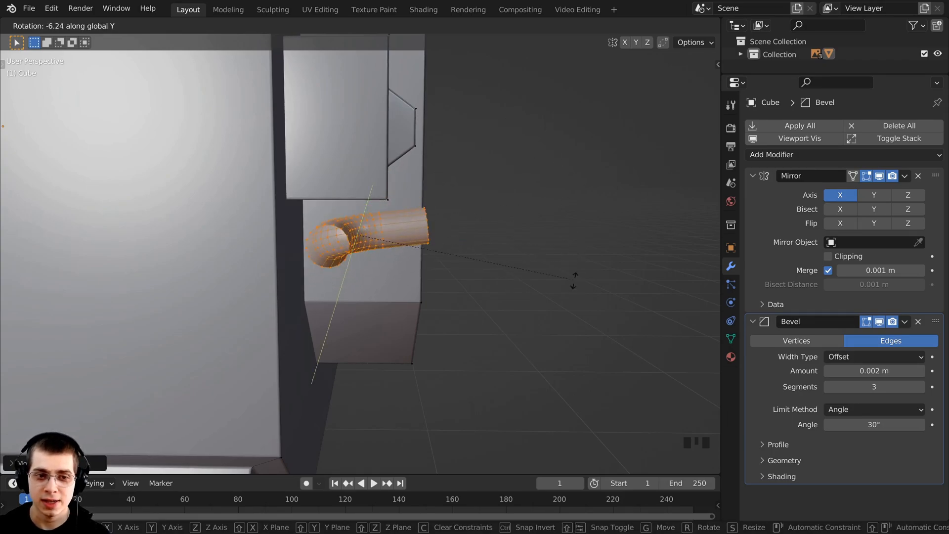
text(9)
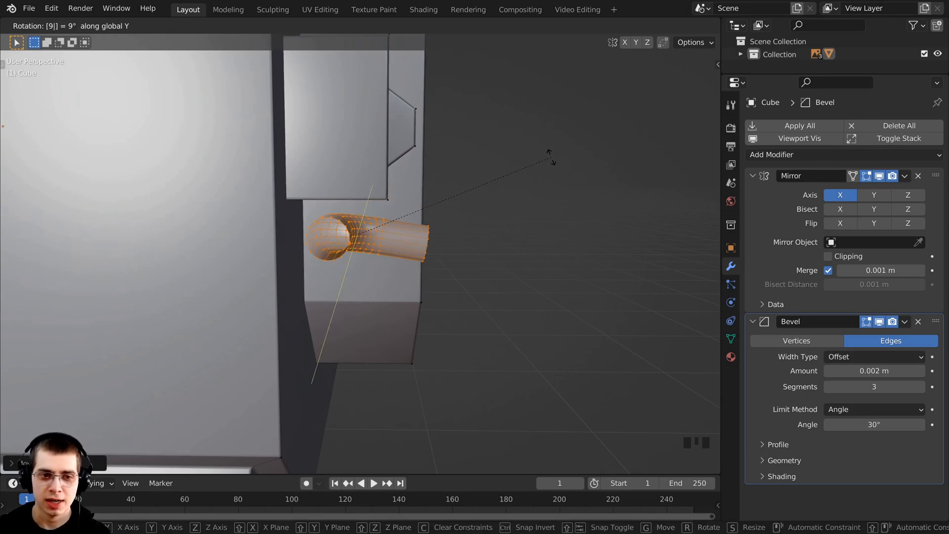
text(0)
key(Return)
middle_drag(553, 159, 411, 165)
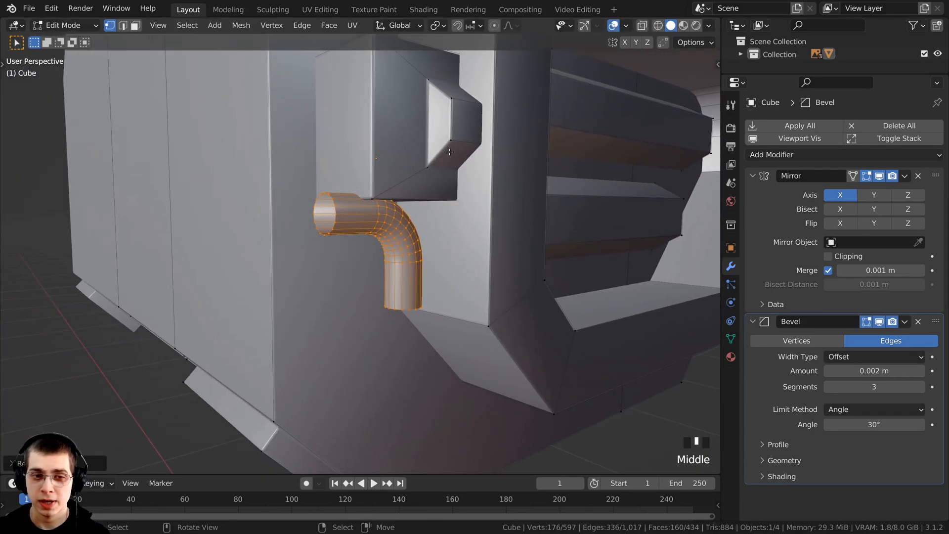
- Rotate the pipe 180° in the right orthographic wireframe view so its bend follows the reference image
key(KP_3)
middle_drag(450, 152, 494, 198)
key(KP_3)
key(z)
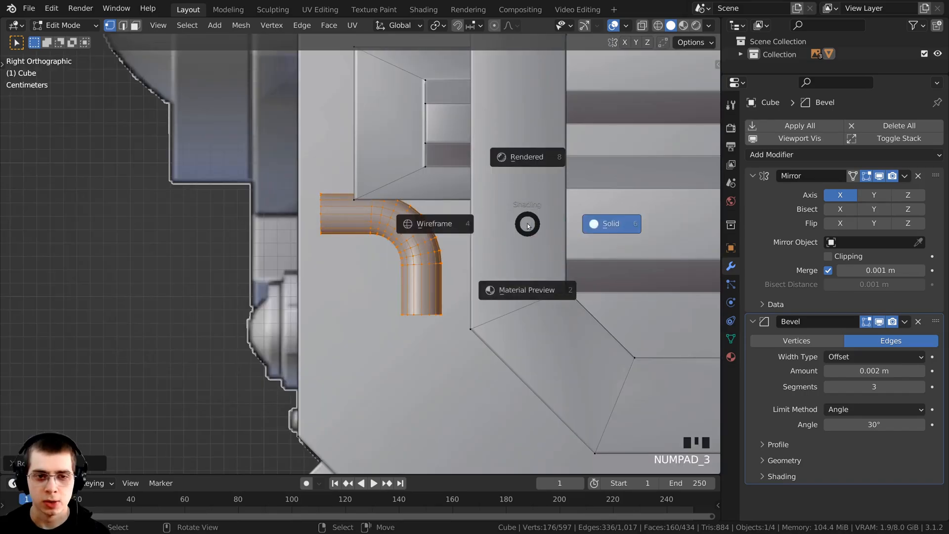
click(422, 225)
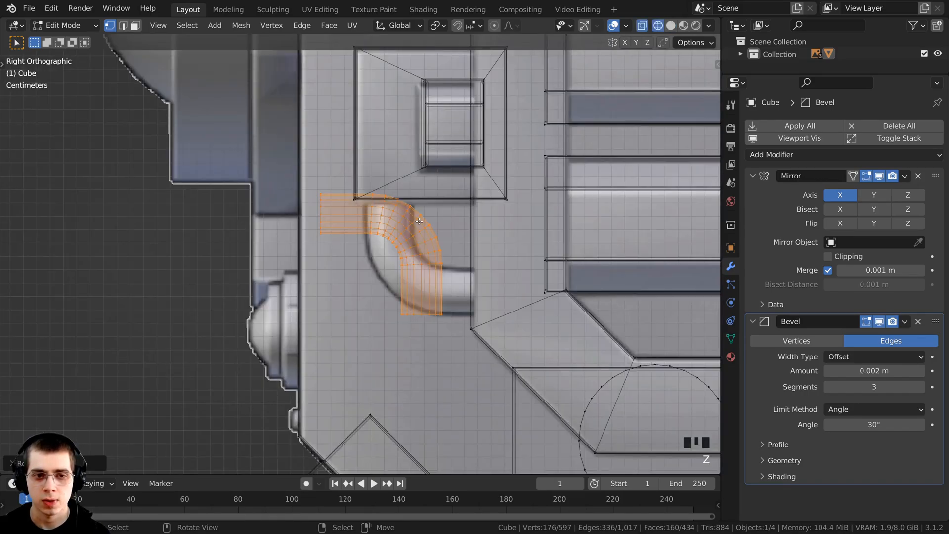
scroll(360, 251, down, 2)
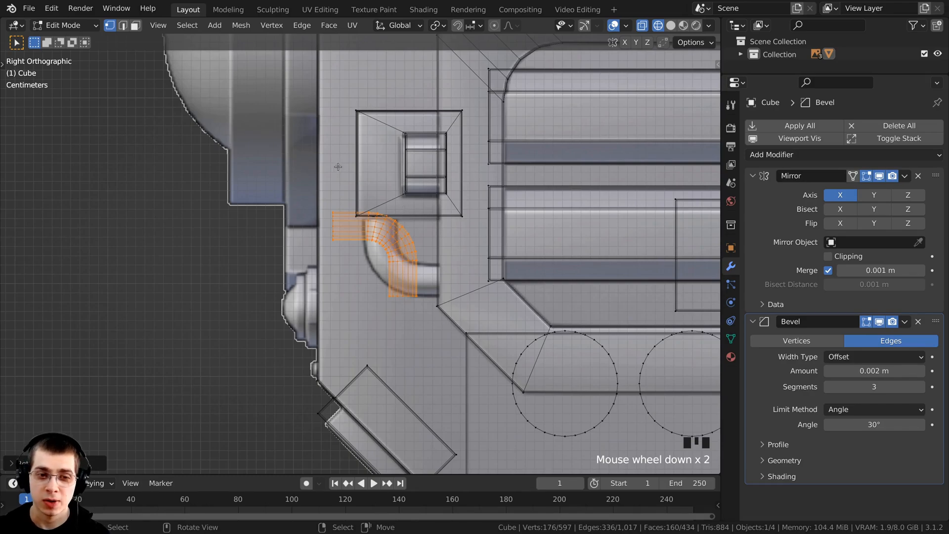
key(r)
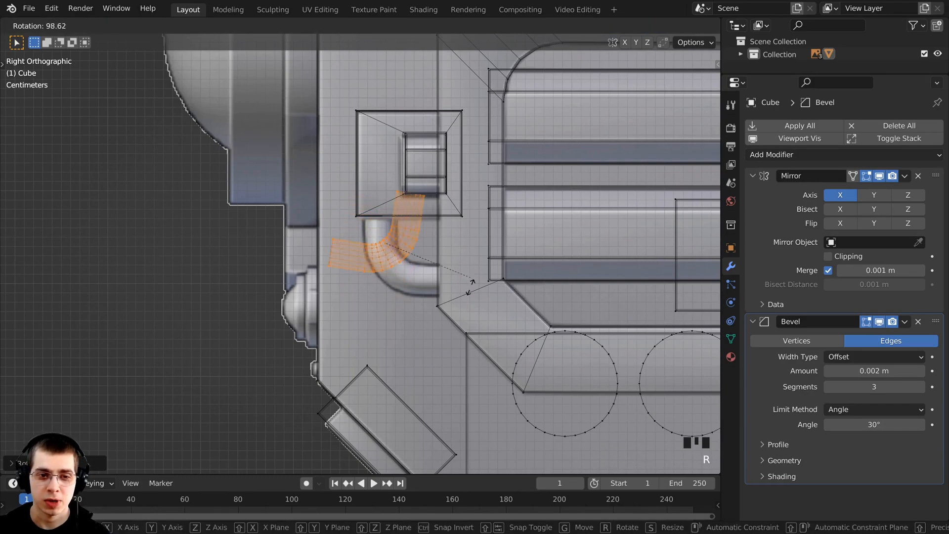
right_click(326, 306)
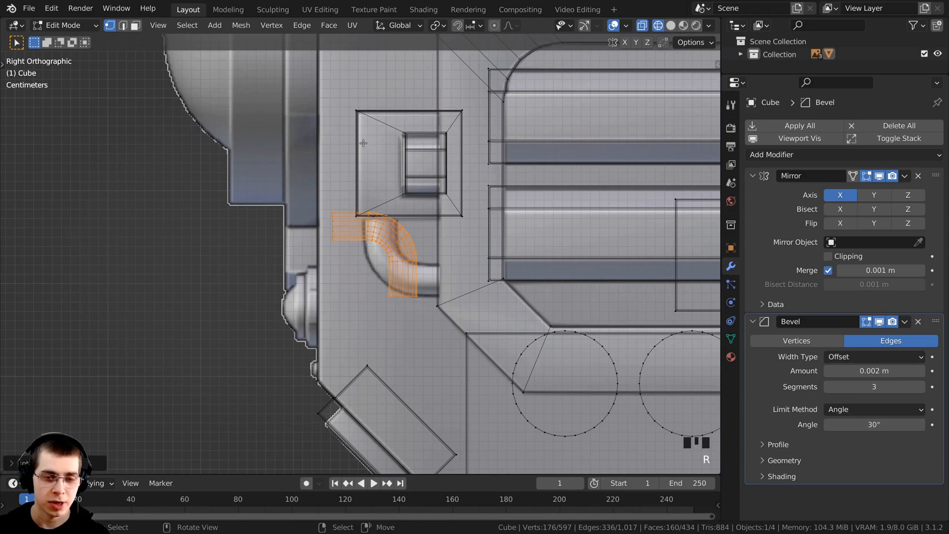
key(r)
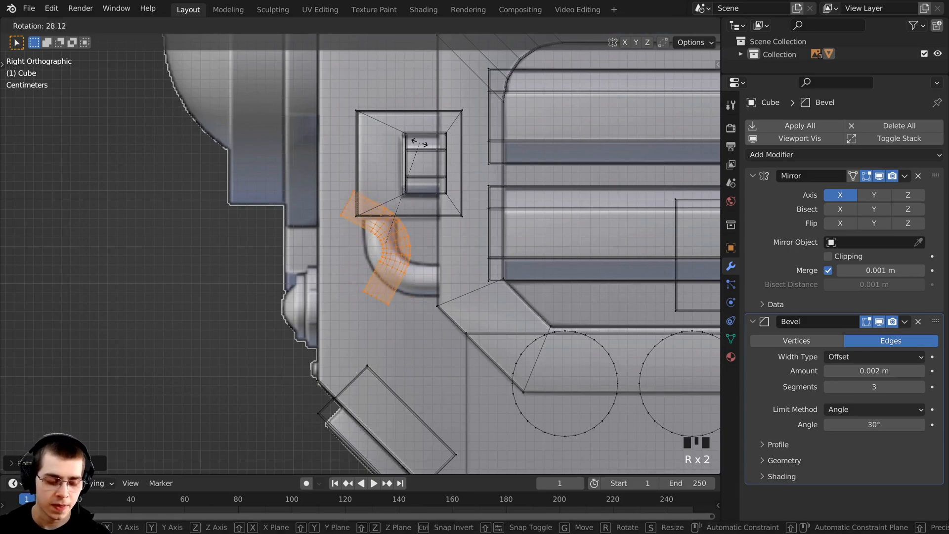
text(180)
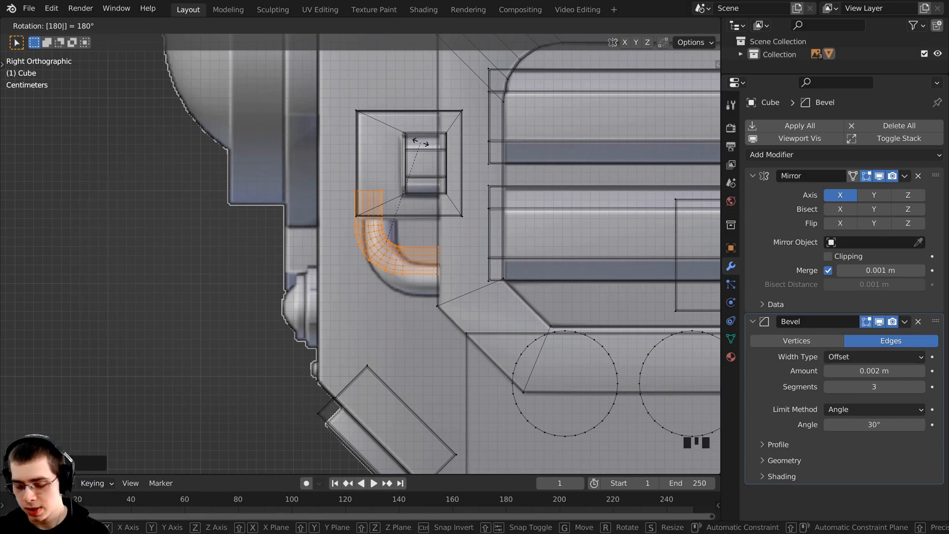
key(Return)
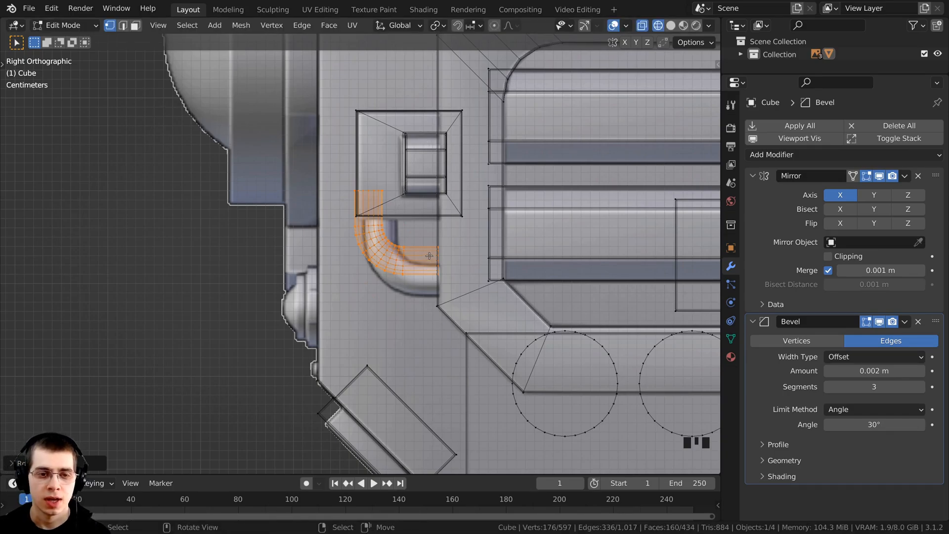
- Move the pipe over its reference outline below the box and scale it slightly to match the reference's thickness and bend
scroll(430, 256, up, 1)
key(g)
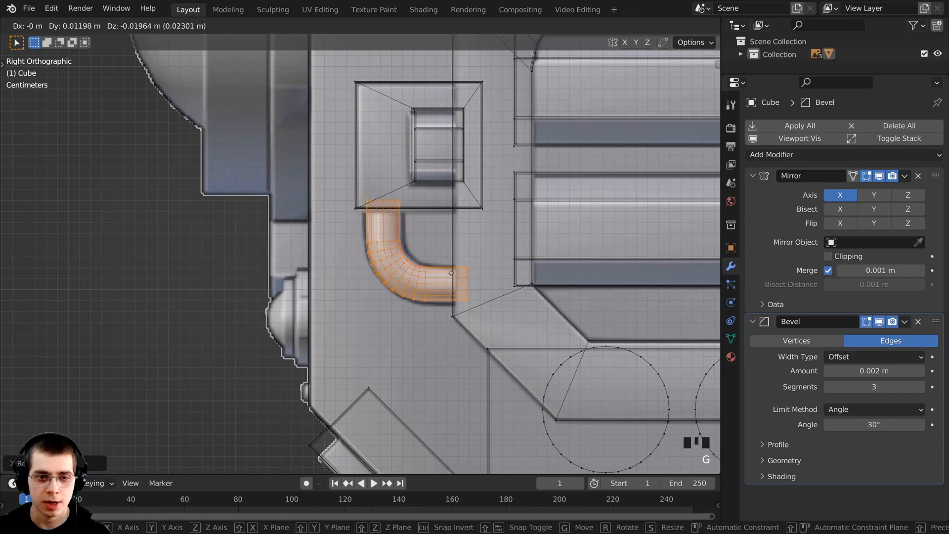
click(457, 286)
key(s)
click(474, 288)
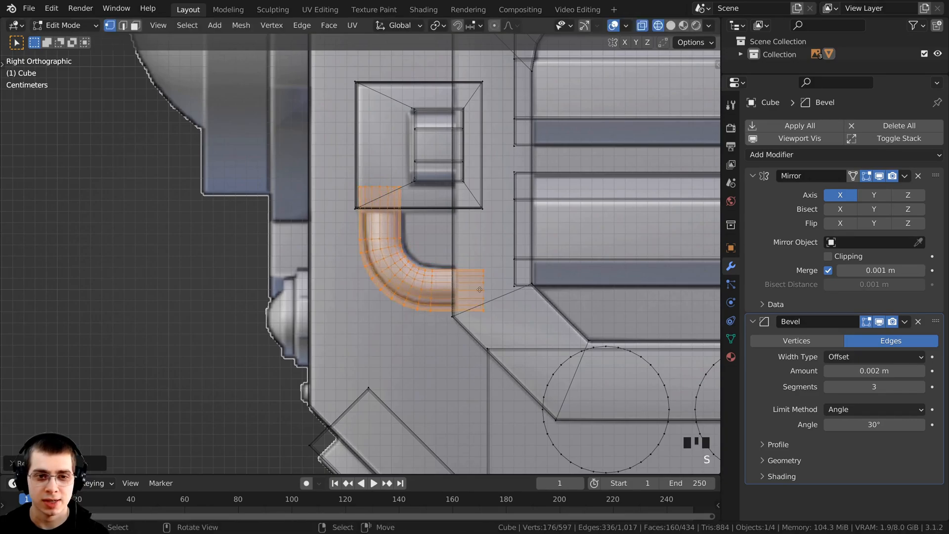
key(g)
click(482, 284)
key(g)
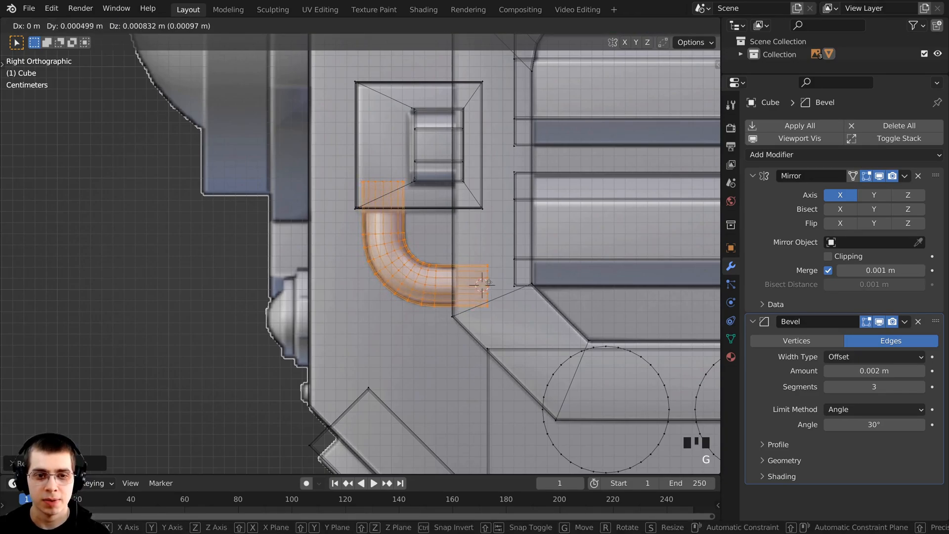
shift+click(487, 281)
key(g)
click(383, 273)
- Align the pipe with the reference along the global X axis in the front orthographic wireframe view
middle_drag(312, 311, 341, 298)
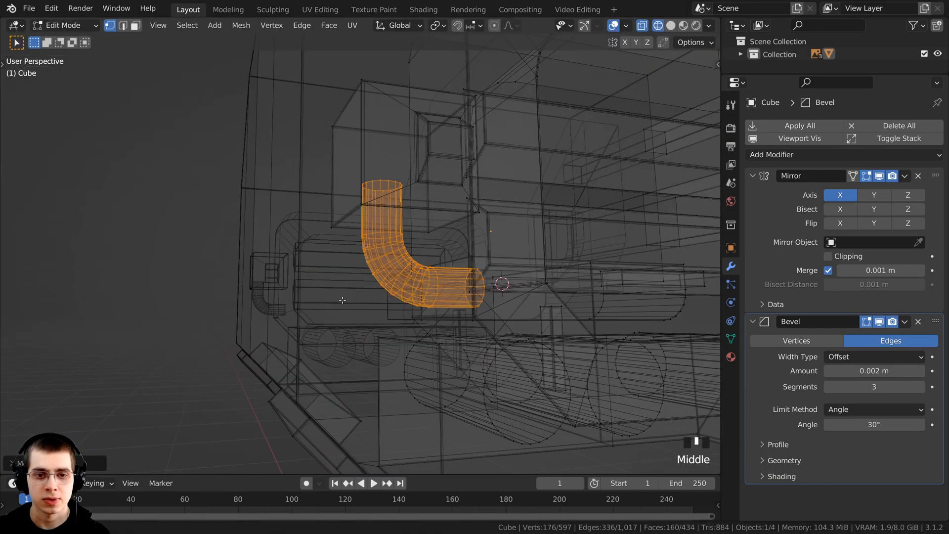
key(z)
click(447, 301)
scroll(447, 302, down, 2)
middle_drag(448, 302, 558, 323)
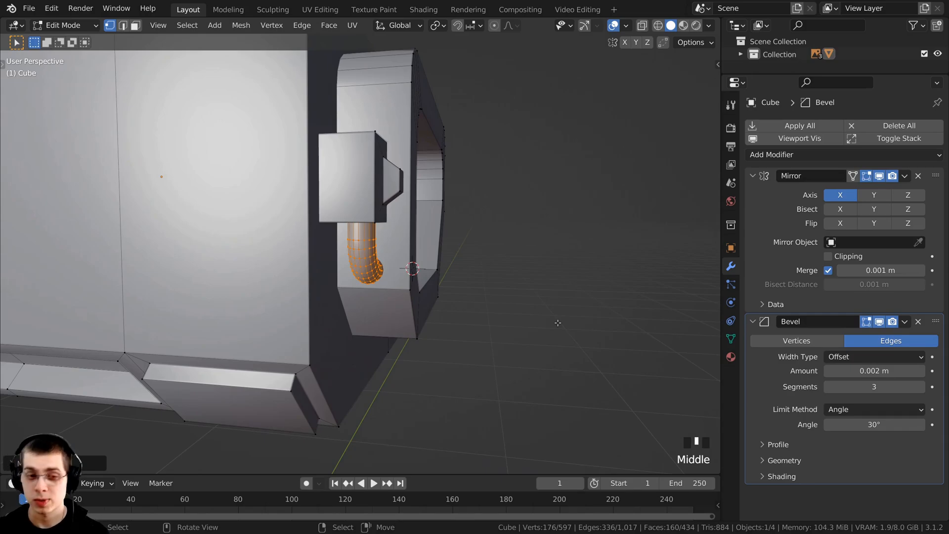
key(KP_1)
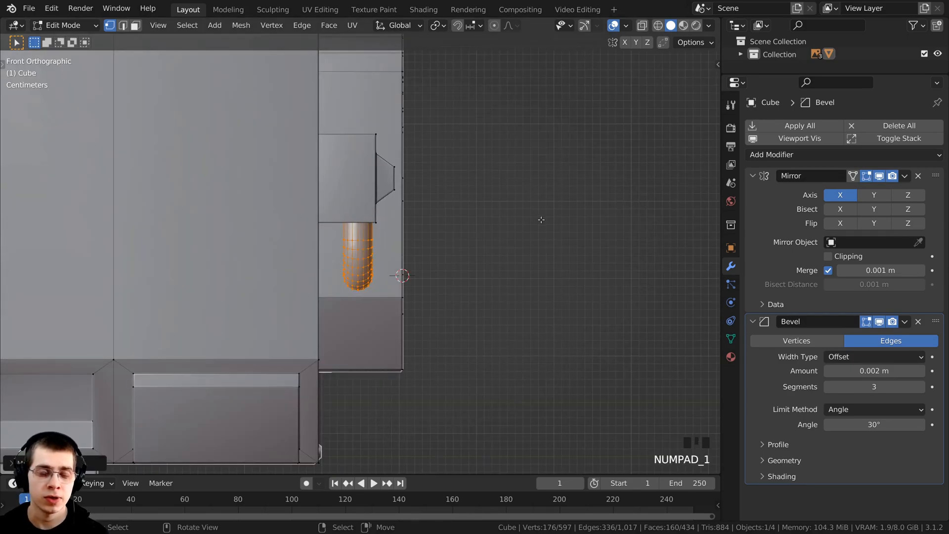
key(z)
click(438, 221)
scroll(444, 225, up, 2)
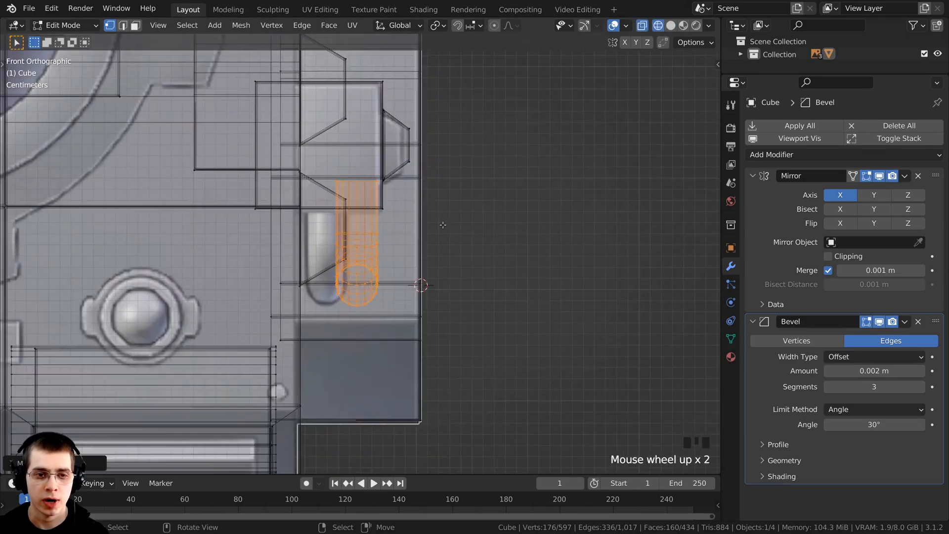
scroll(444, 225, up, 1)
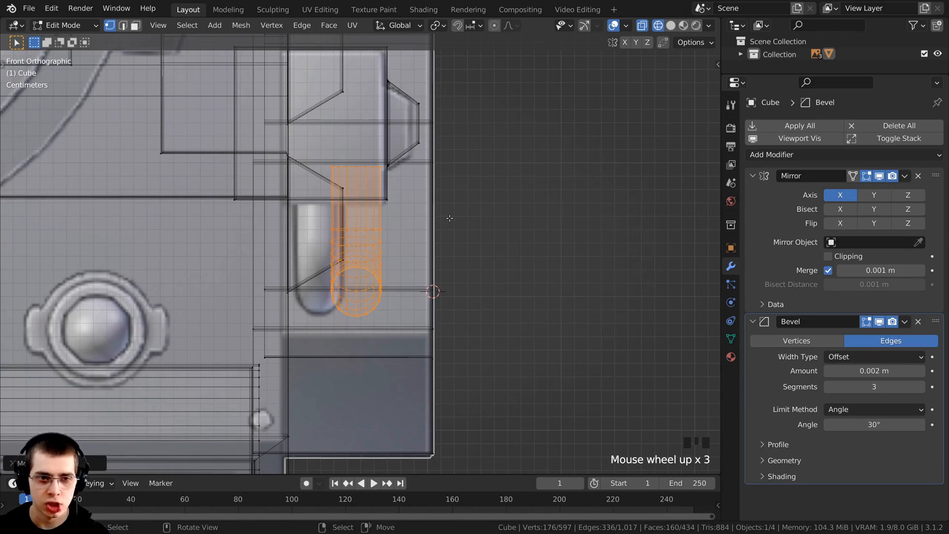
key(g)
key(x)
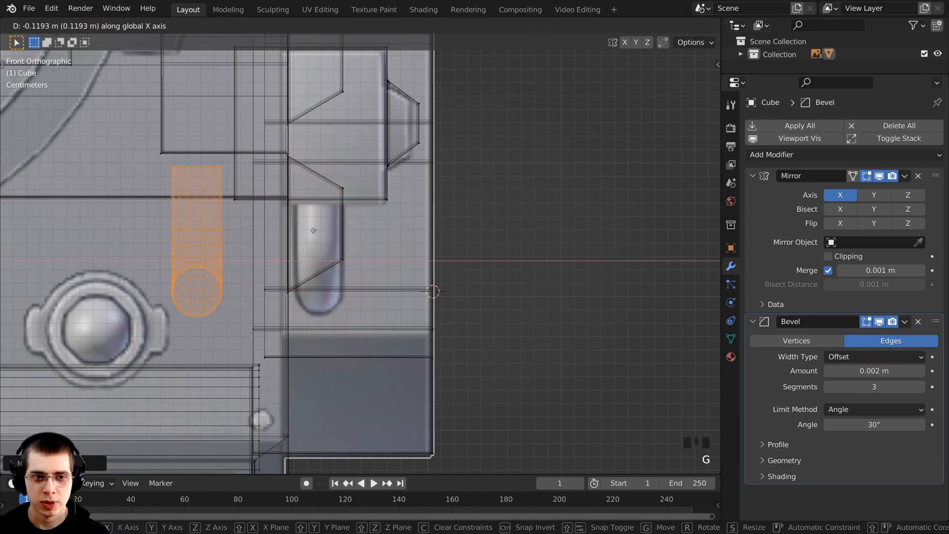
click(413, 245)
- Examine the whole side of the body against the reference image in the right orthographic view
scroll(344, 212, down, 6)
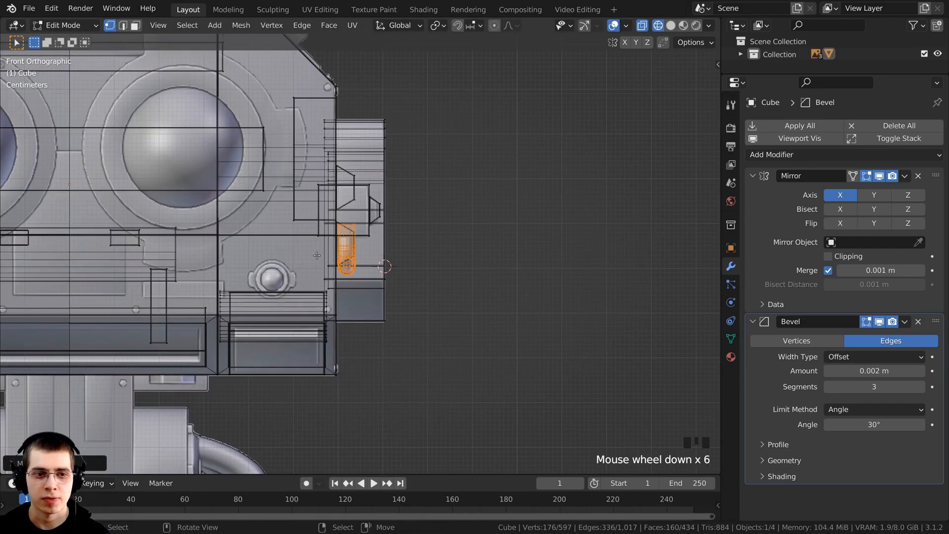
shift+middle_drag(317, 255, 246, 213)
key(KP_3)
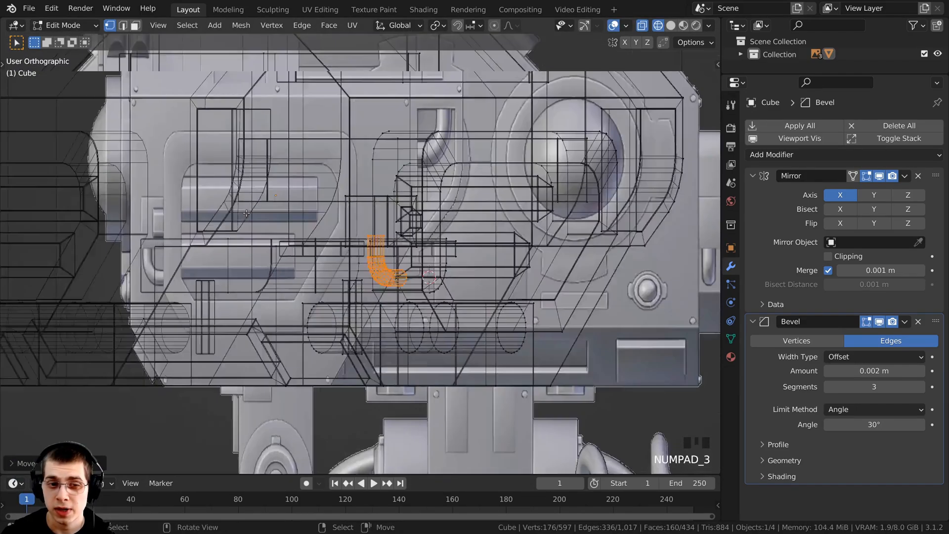
shift+middle_drag(541, 205, 304, 217)
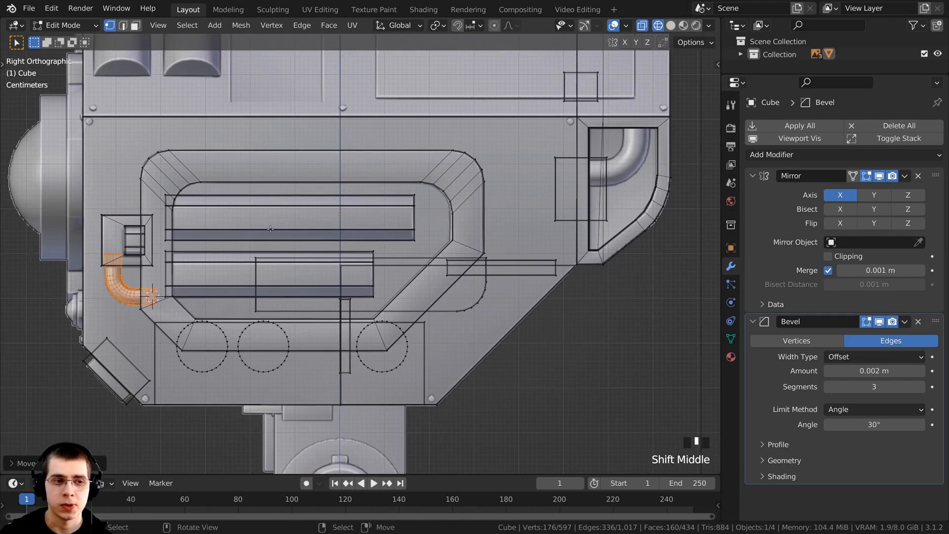
- Duplicate the bent pipe into the body's recessed rear corner opening and rotate the copy -90° in the right orthographic view
key(shift+d)
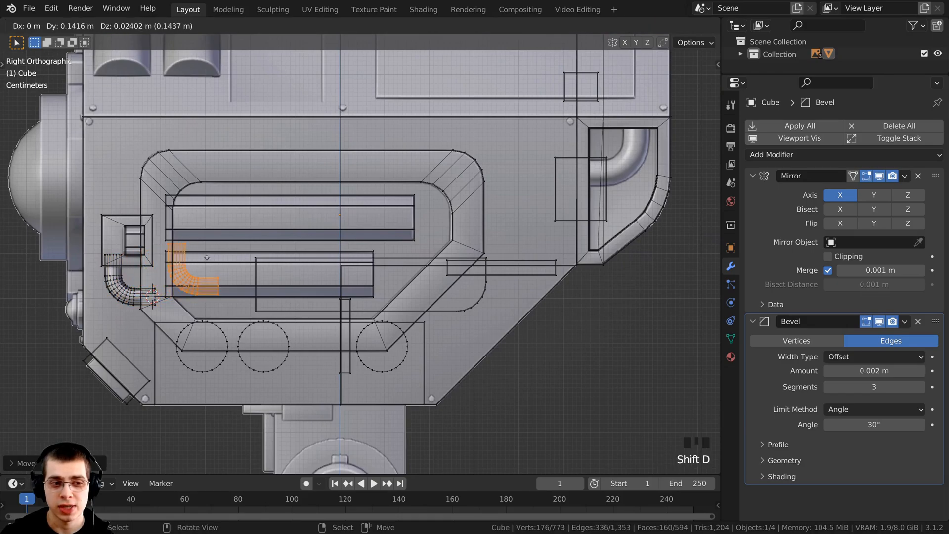
click(650, 159)
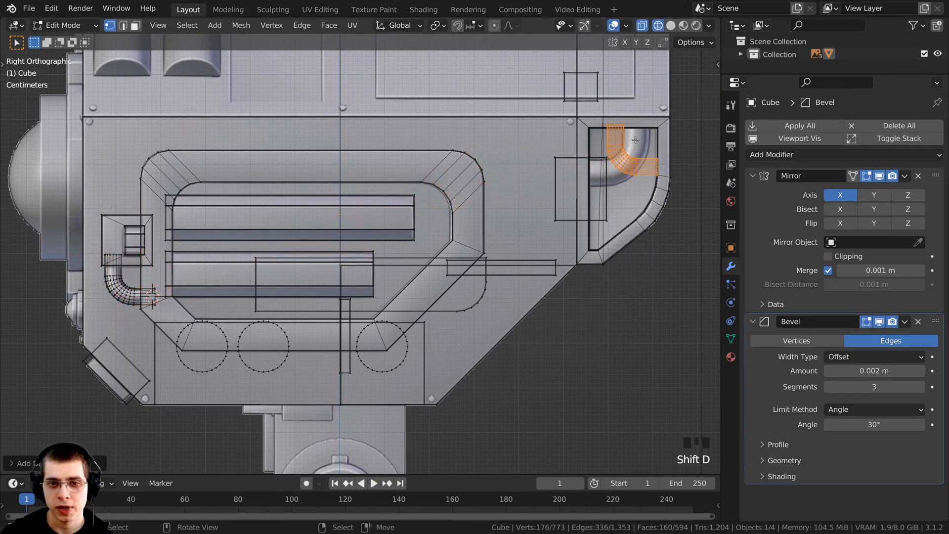
scroll(590, 290, up, 3)
key(r)
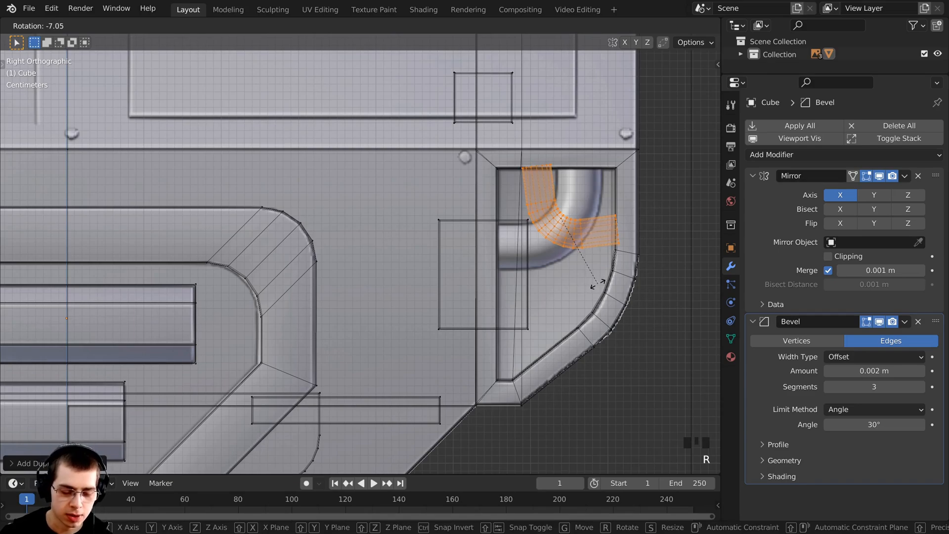
text(90)
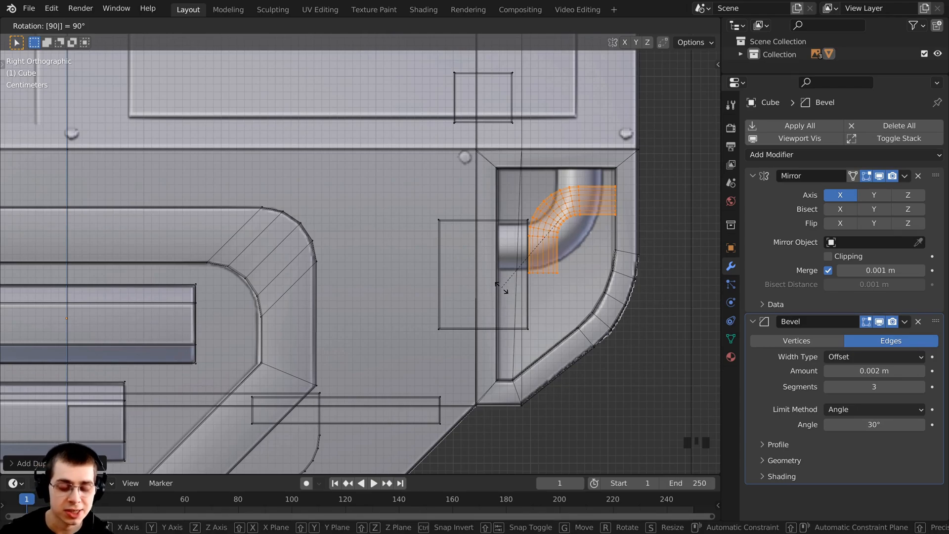
key(minus)
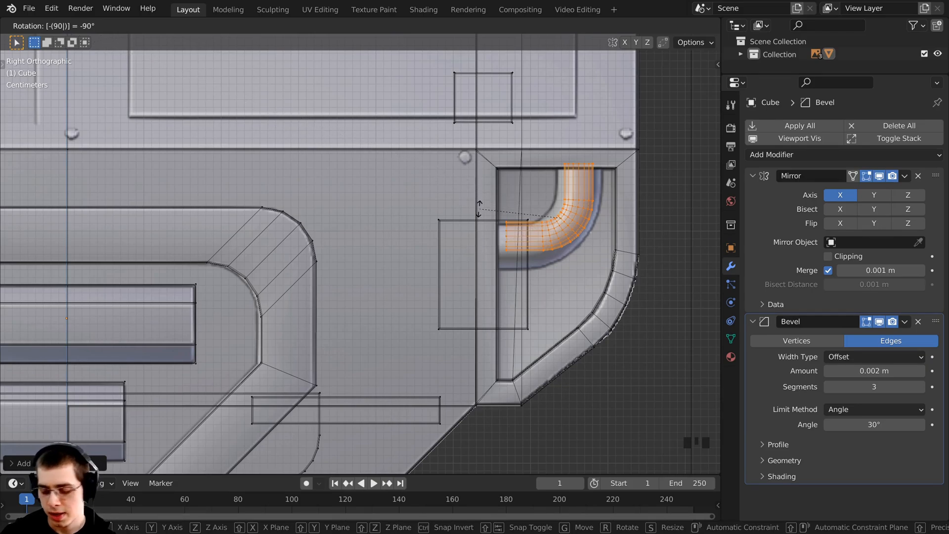
key(Return)
- Enlarge the copied pipe and position it to match the thickness and bend of the reference pipe in the rear recess
shift+middle_drag(578, 273, 503, 274)
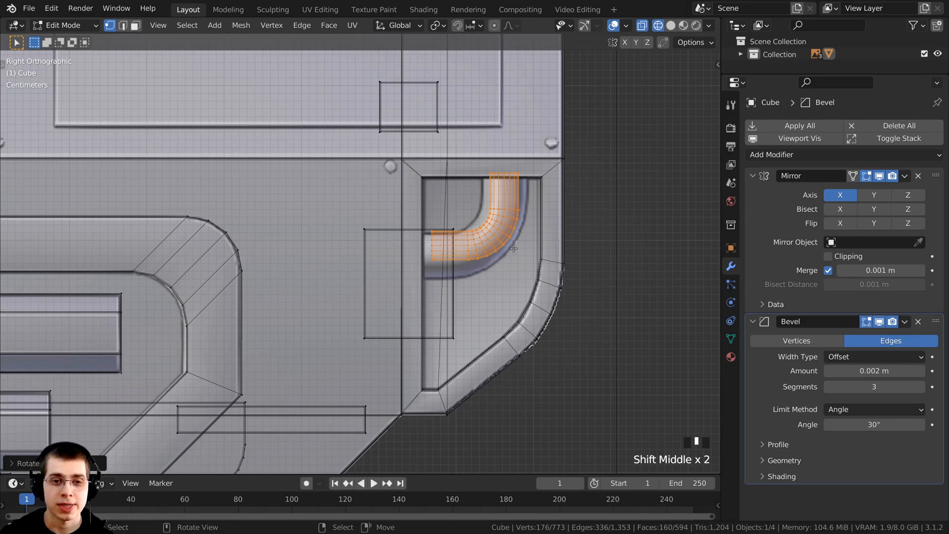
key(s)
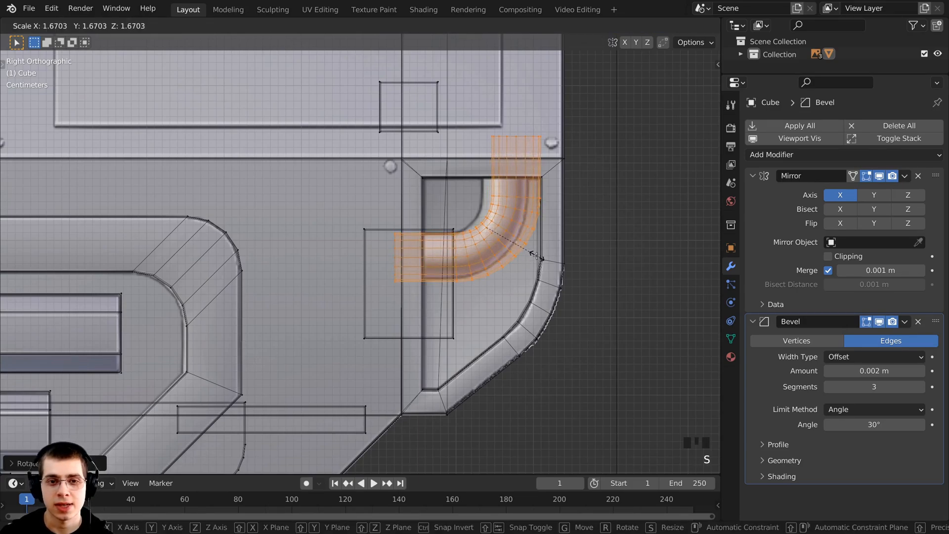
click(537, 256)
key(g)
click(538, 251)
key(s)
click(543, 254)
key(g)
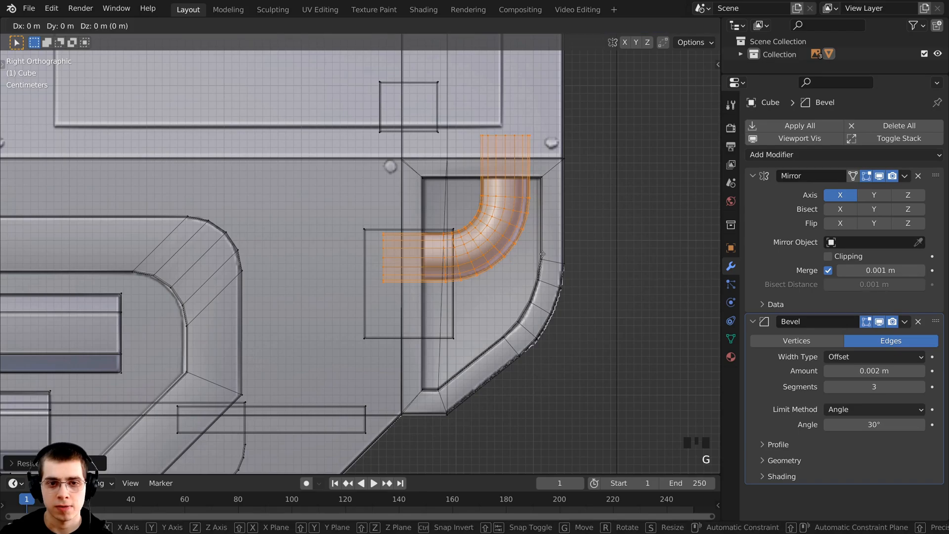
click(543, 254)
- In solid shading, move the pipe about -0.086 m along the global X axis into the recess and save the file
key(z)
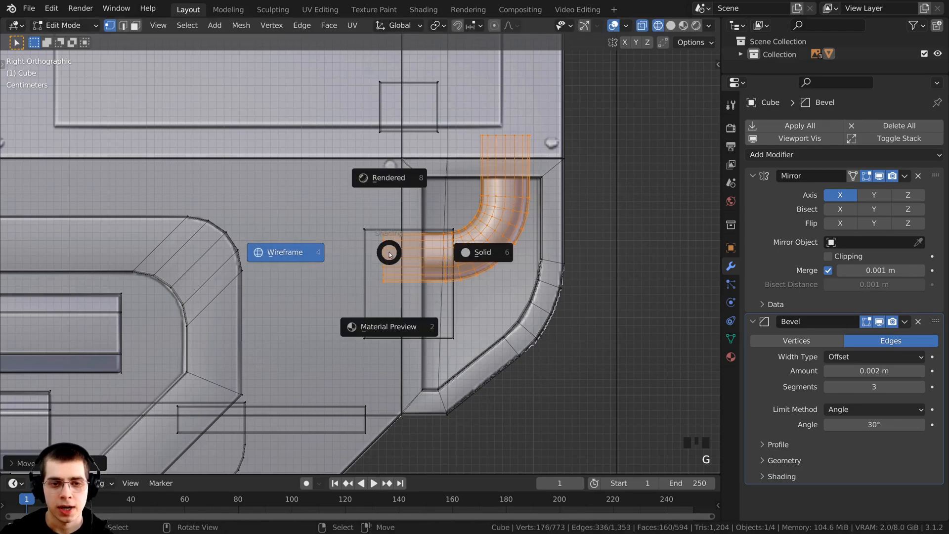
click(594, 259)
middle_drag(596, 260, 511, 311)
scroll(381, 313, down, 2)
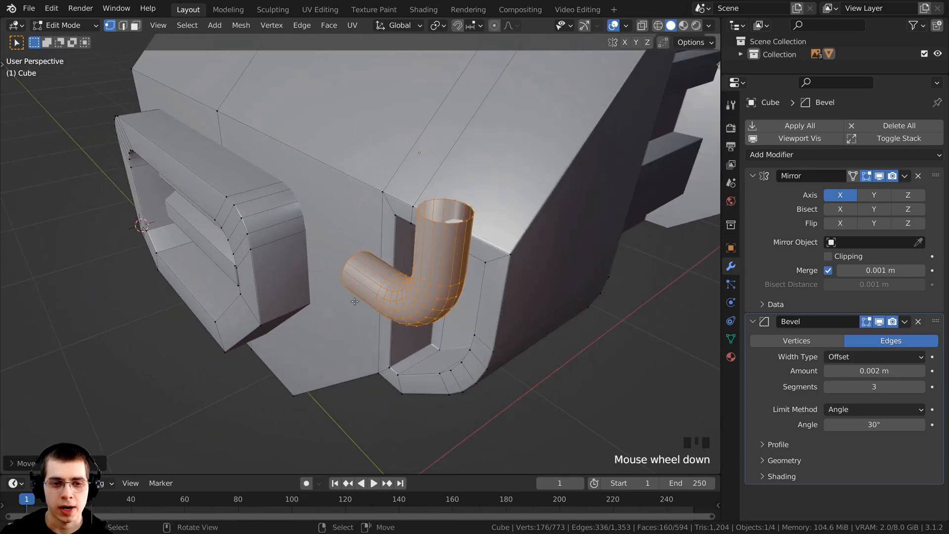
middle_drag(381, 314, 338, 292)
key(g)
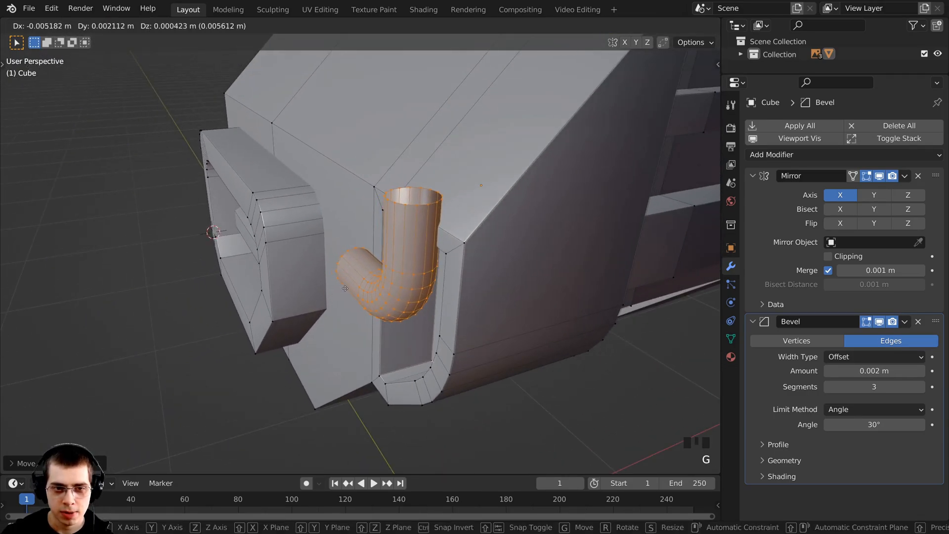
key(x)
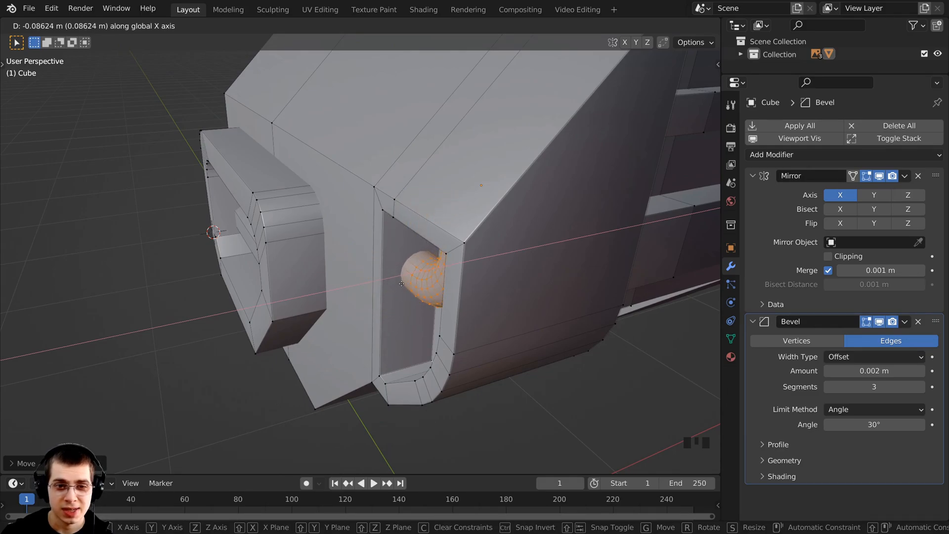
click(402, 283)
middle_drag(401, 284, 449, 232)
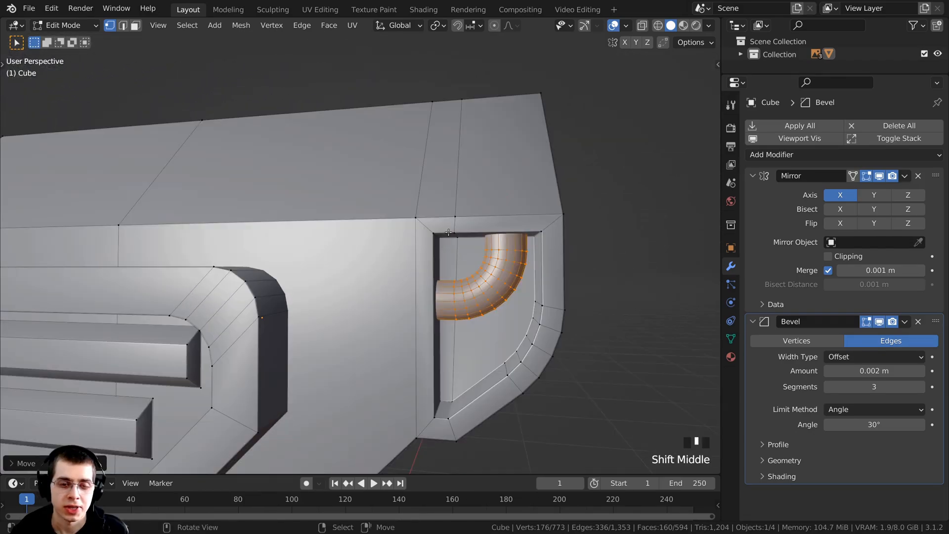
key(ctrl+s)
- Examine the pipe in the rear recess and the body's side and roof from several perspective angles
scroll(361, 299, down, 2)
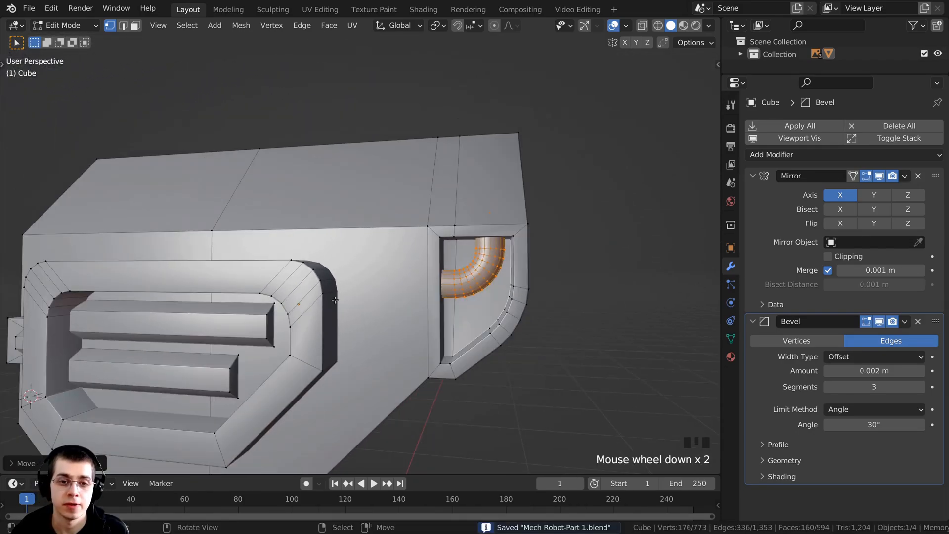
shift+middle_drag(361, 300, 374, 309)
scroll(468, 255, down, 2)
middle_drag(469, 255, 471, 291)
scroll(402, 253, down, 2)
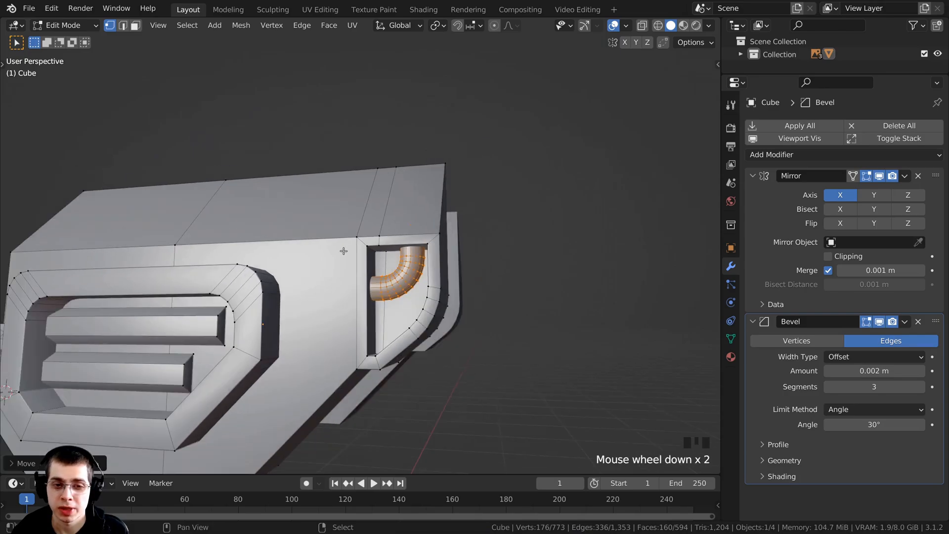
shift+middle_drag(402, 254, 435, 153)
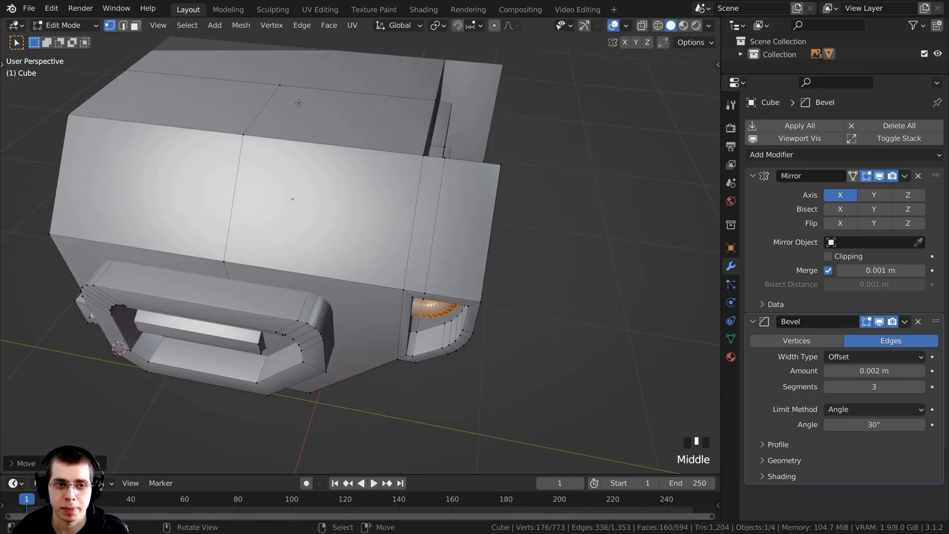
shift+middle_drag(299, 103, 222, 142)
middle_drag(372, 269, 378, 228)
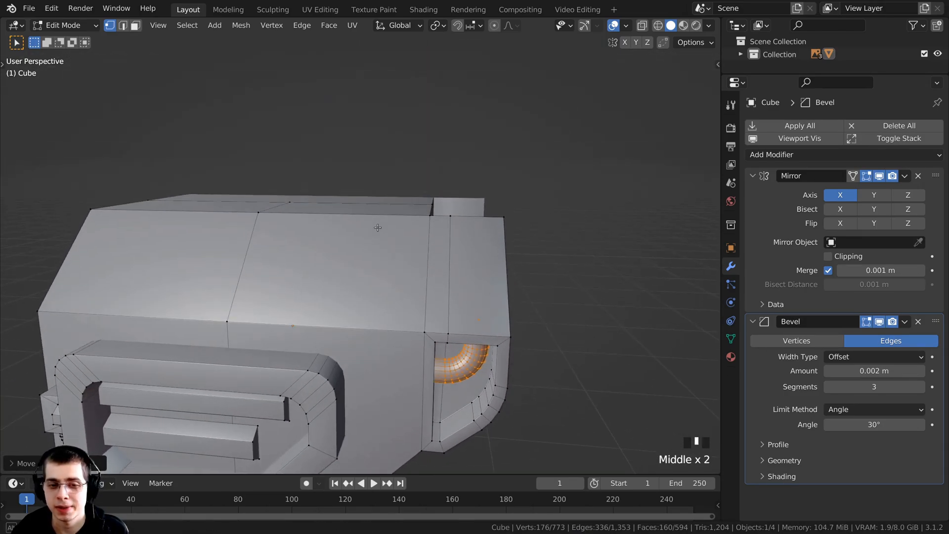
- Duplicate the recess pipe above the roof in the right orthographic view and rotate the copy -90°
key(KP_3)
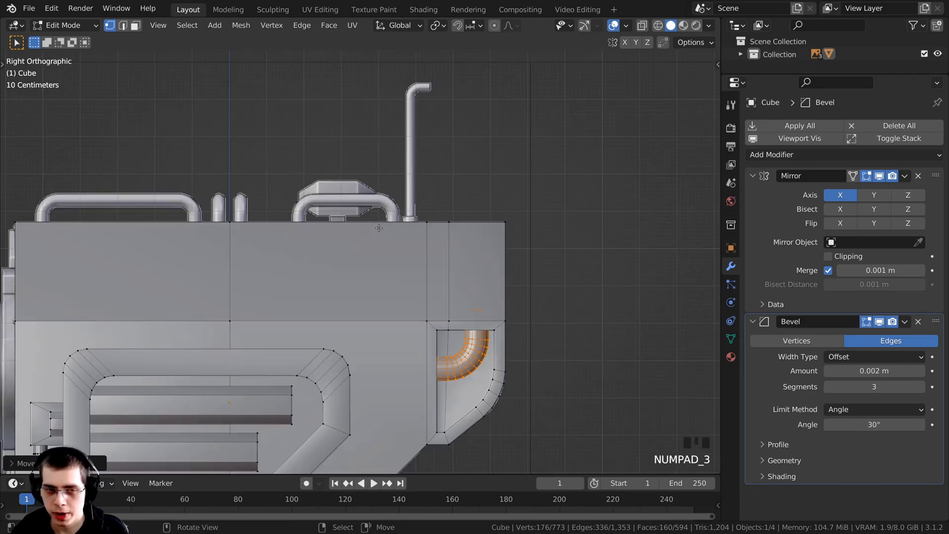
shift+middle_drag(162, 192, 172, 197)
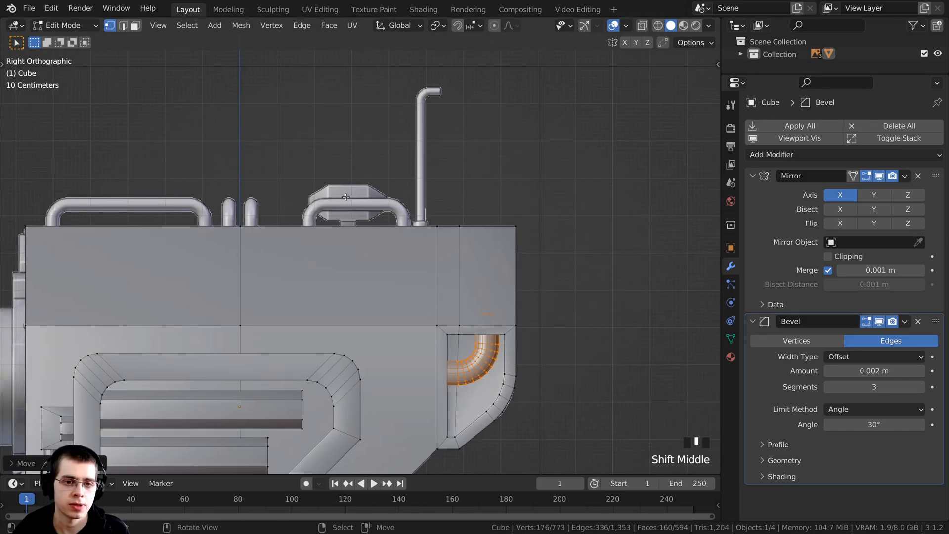
shift+middle_drag(411, 254, 414, 258)
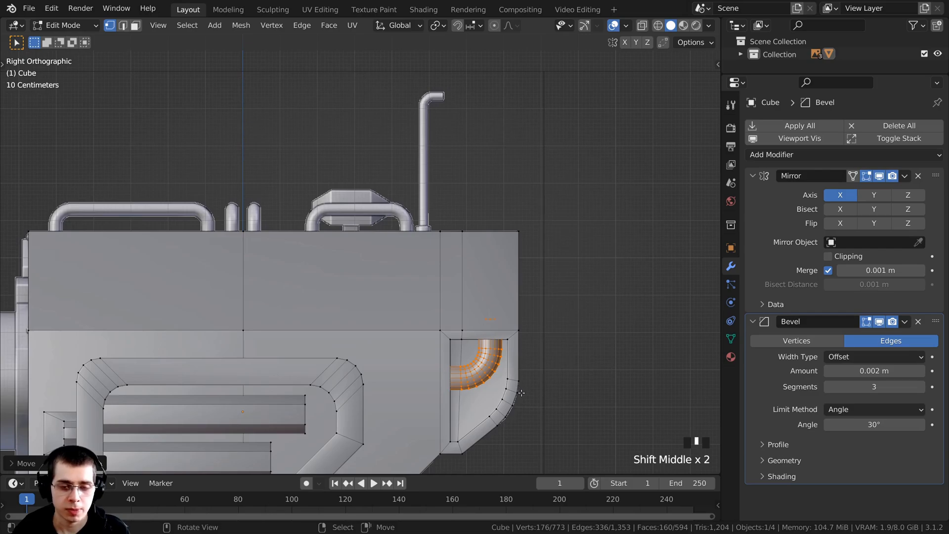
key(shift+d)
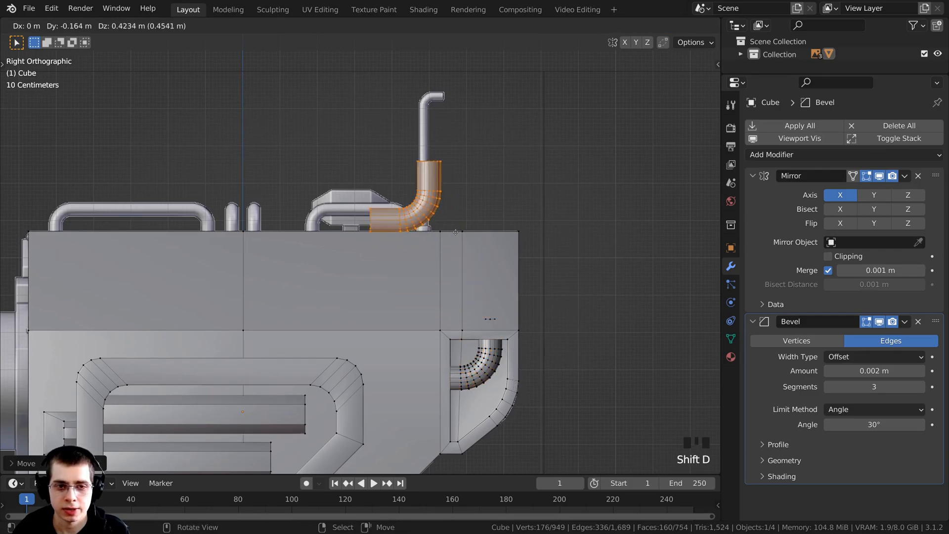
click(446, 221)
key(r)
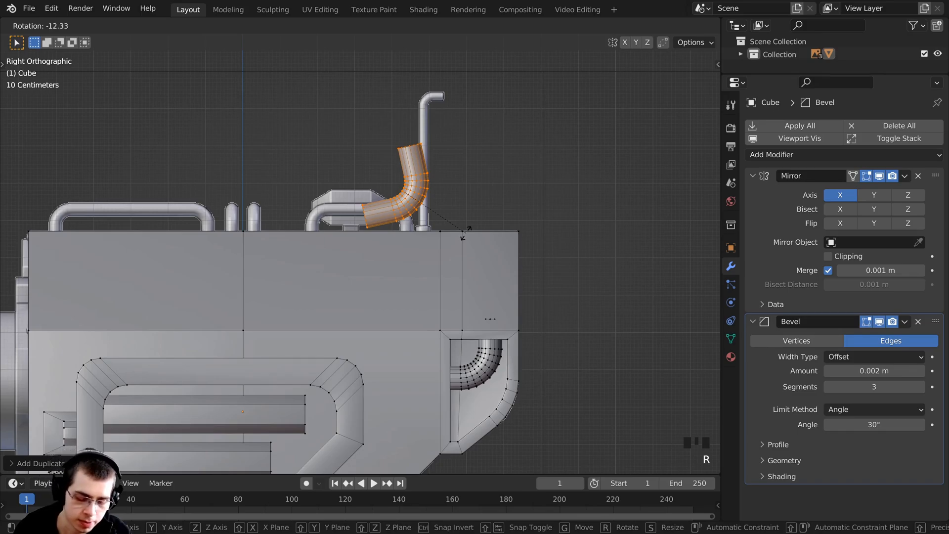
text(-90)
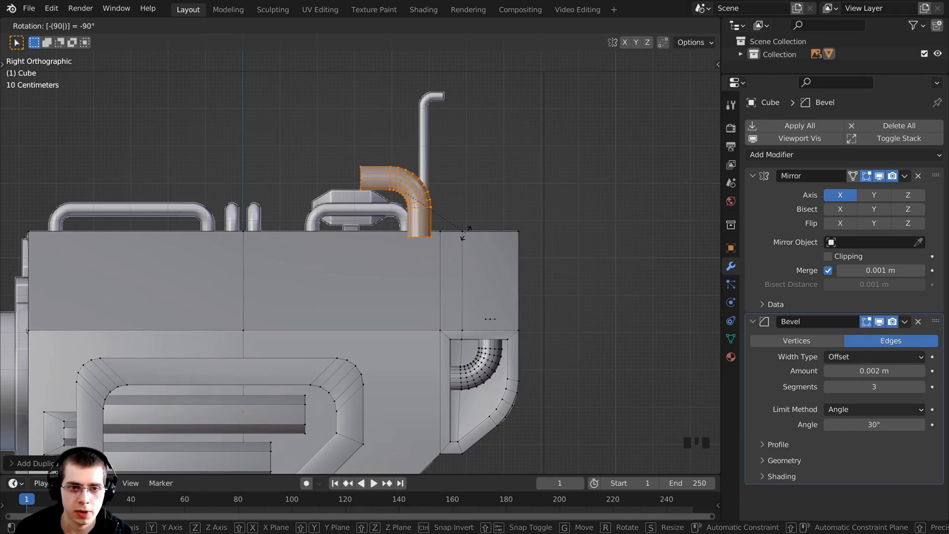
key(Return)
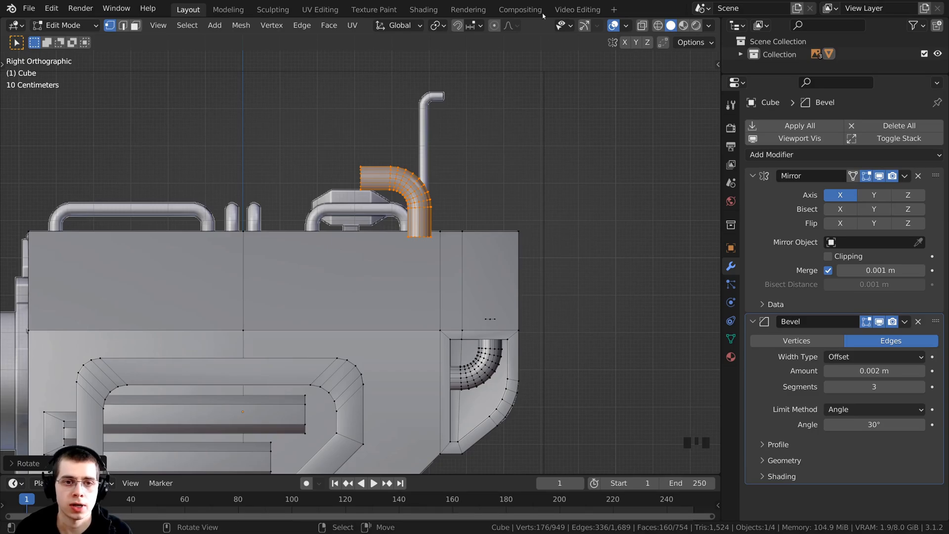
- Scale down the roof copy and move it over the rear bend of the reference handle beside the tall exhaust pipe
scroll(326, 169, up, 3)
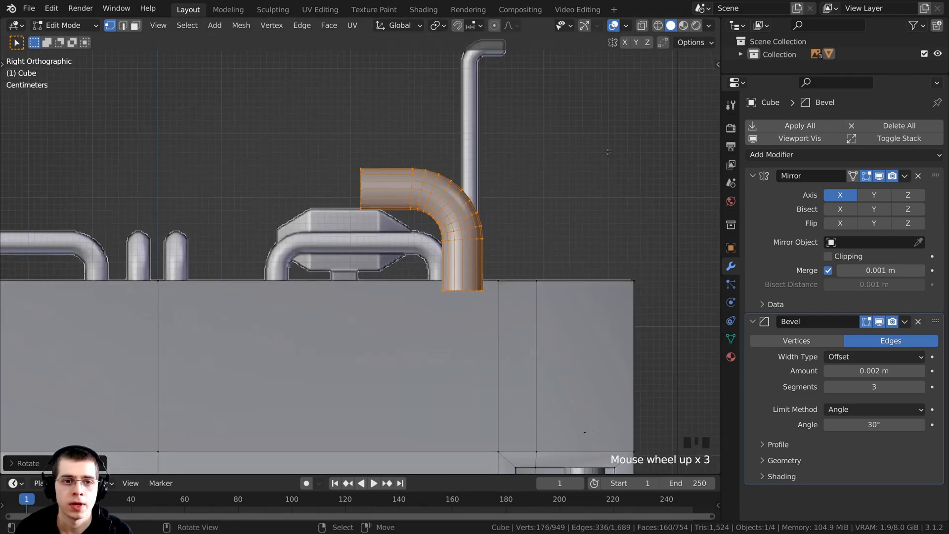
key(s)
click(520, 185)
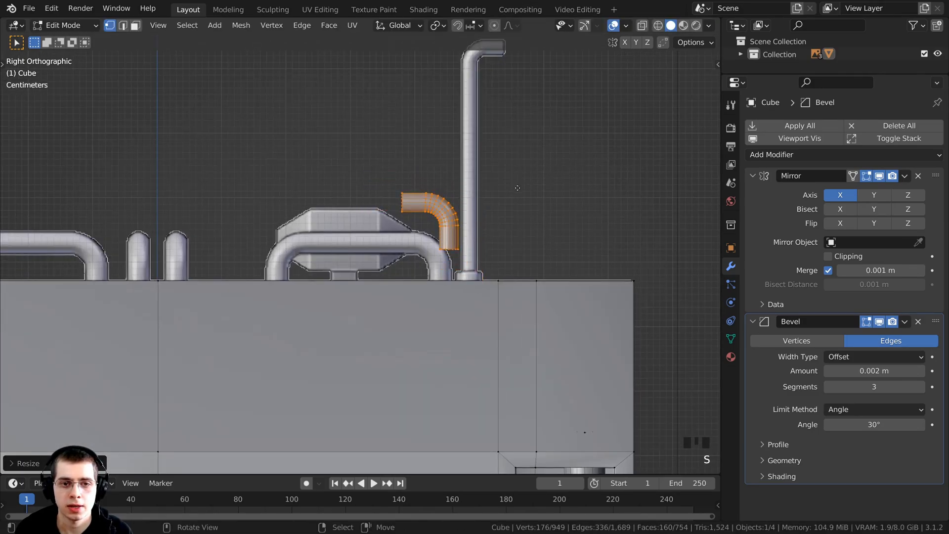
key(g)
click(510, 220)
key(s)
click(547, 223)
key(g)
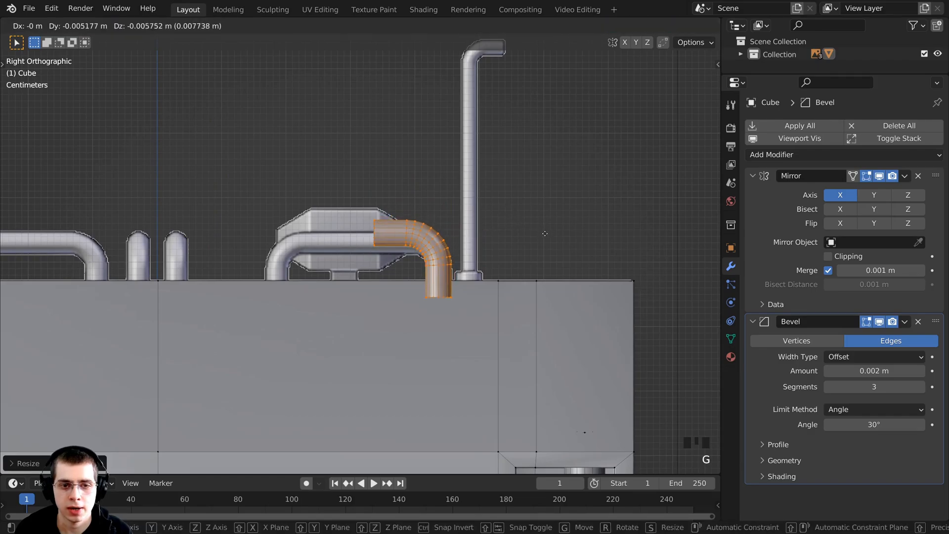
click(544, 237)
key(s)
click(550, 241)
key(g)
click(554, 243)
- Fine-tune the roof pipe's scale and position against the reference handle's bend in wireframe shading
key(z)
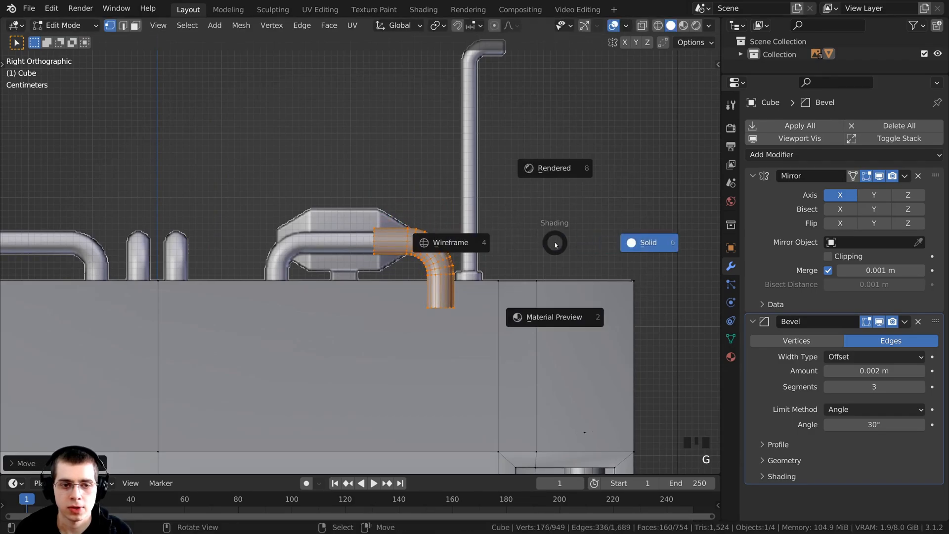
click(442, 232)
key(s)
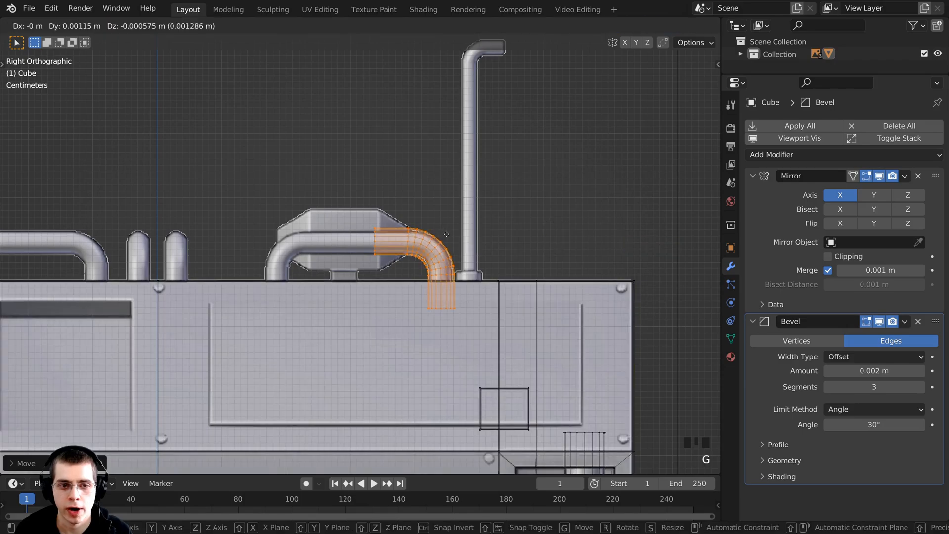
click(474, 219)
key(g)
click(605, 265)
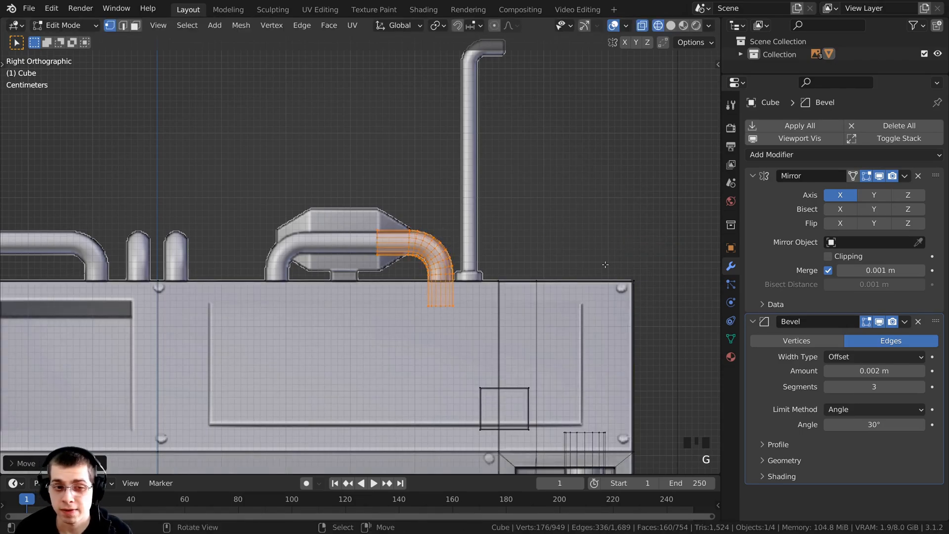
- Move the roof pipe about -0.239 m along the global X axis onto the reference handle in the top orthographic view
key(KP_7)
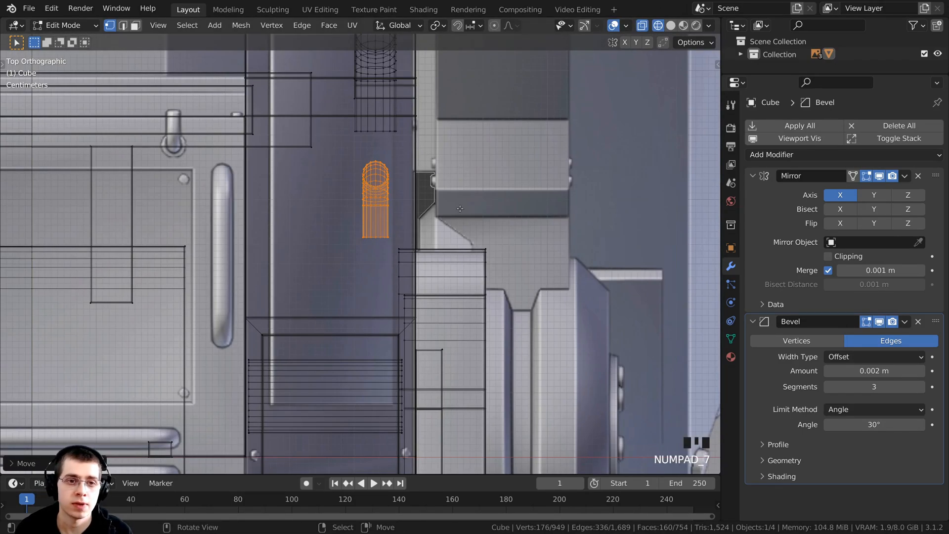
shift+middle_drag(460, 209, 535, 220)
key(g)
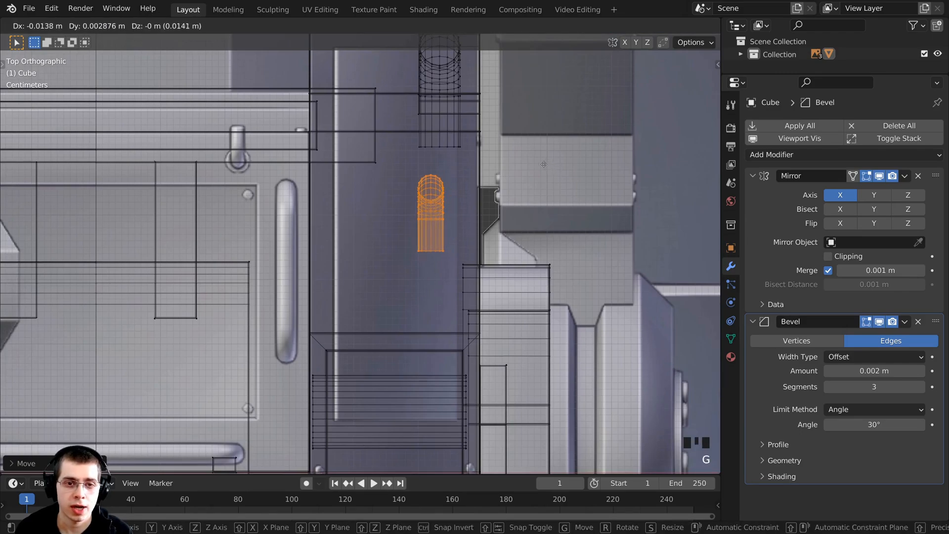
key(x)
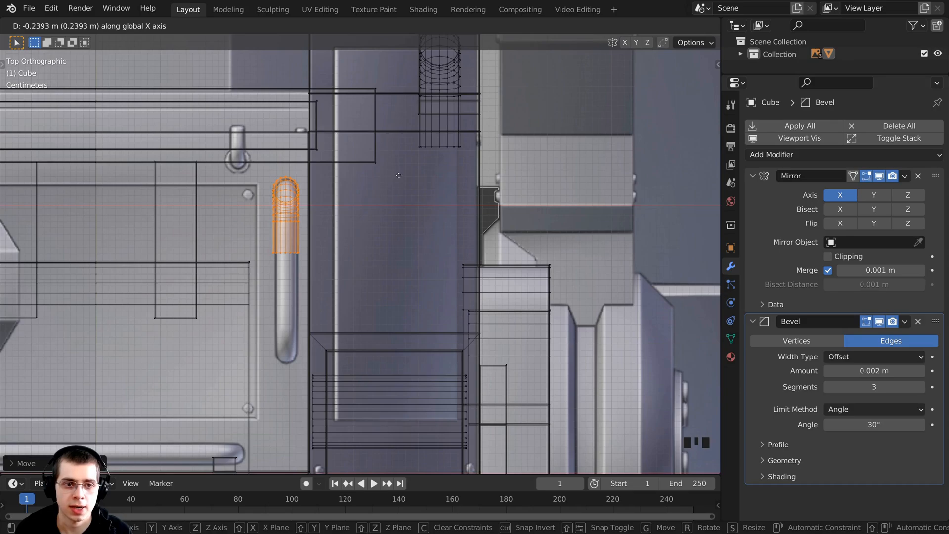
click(399, 175)
- Adjust the roof pipe's scale and position slightly to match the reference handle's width and end in the top view
scroll(149, 121, up, 4)
key(s)
click(582, 263)
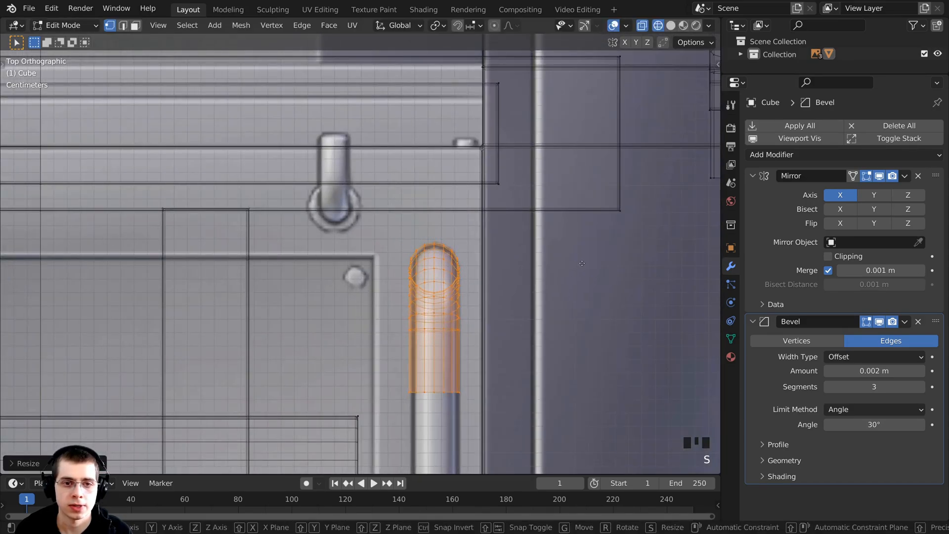
key(g)
click(543, 290)
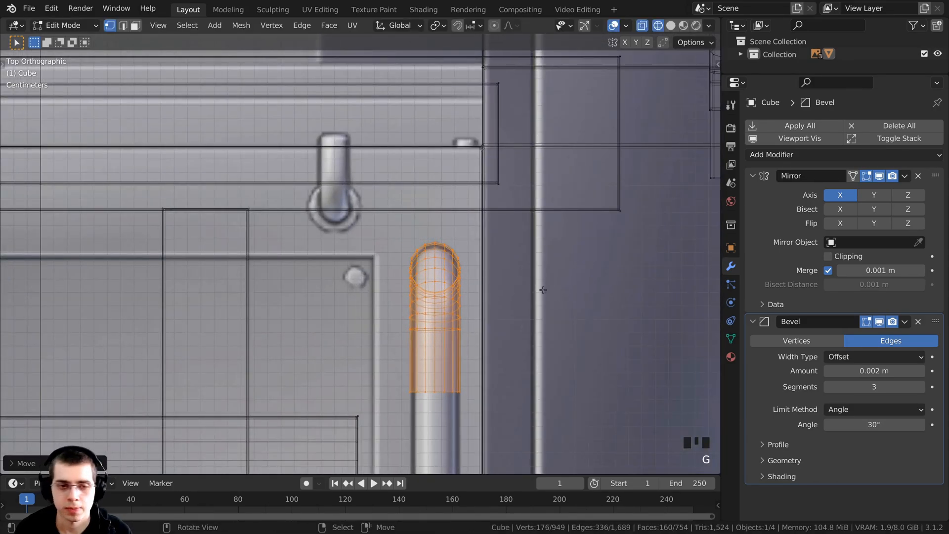
- Duplicate the bent roof pipe along the global Y axis toward the reference handle's opposite bend in the right orthographic view
key(KP_3)
shift+middle_drag(298, 276, 537, 255)
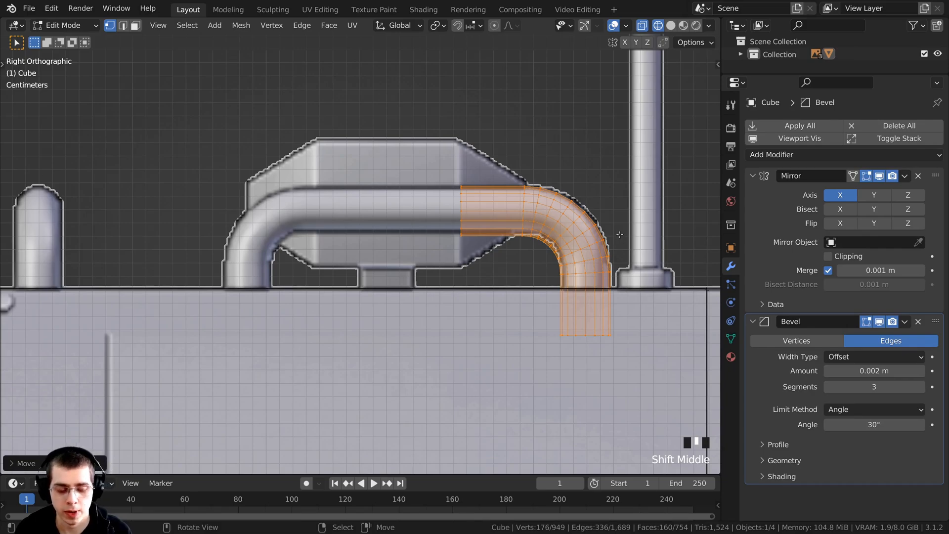
key(shift+d)
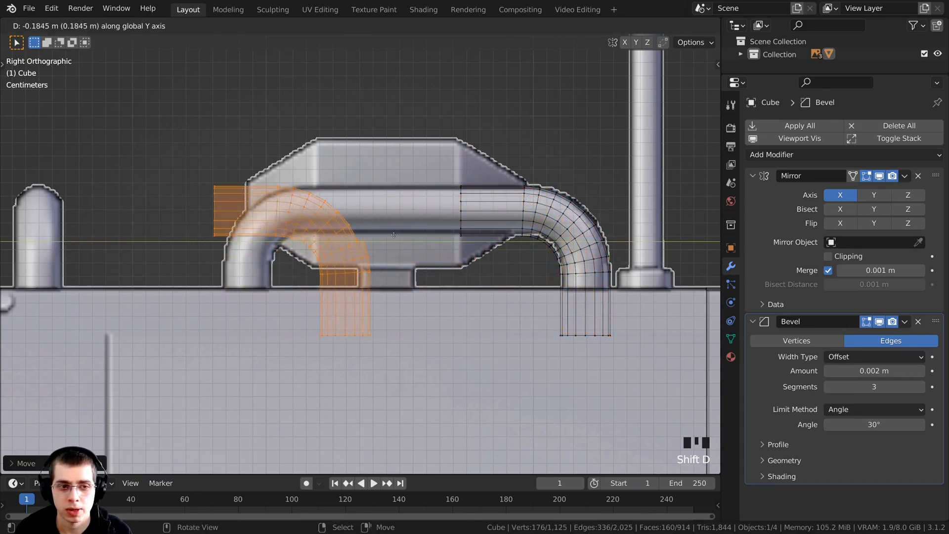
click(345, 238)
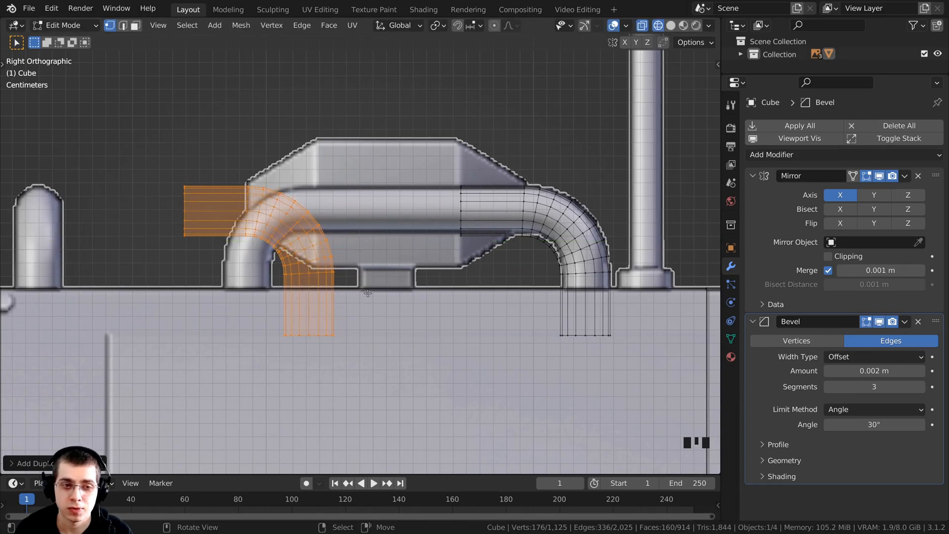
key(r)
key(z)
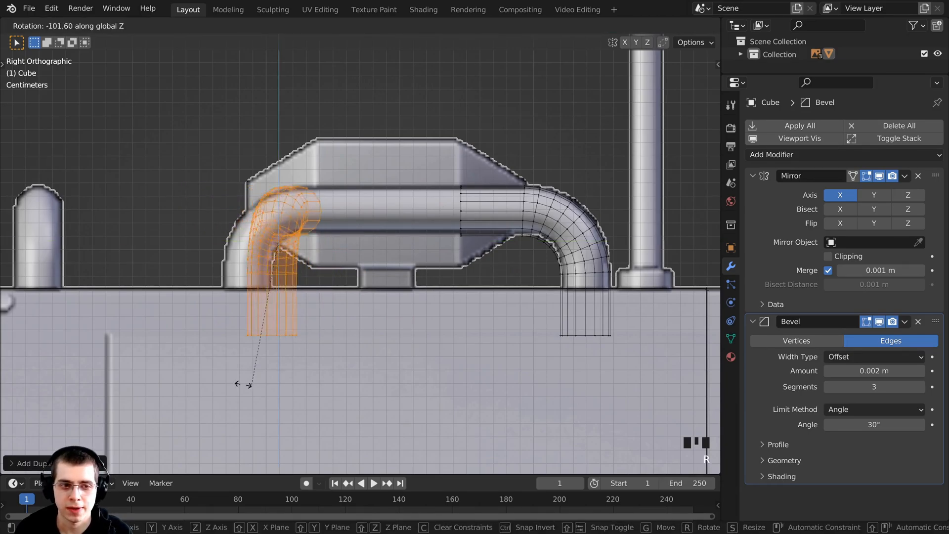
key(Escape)
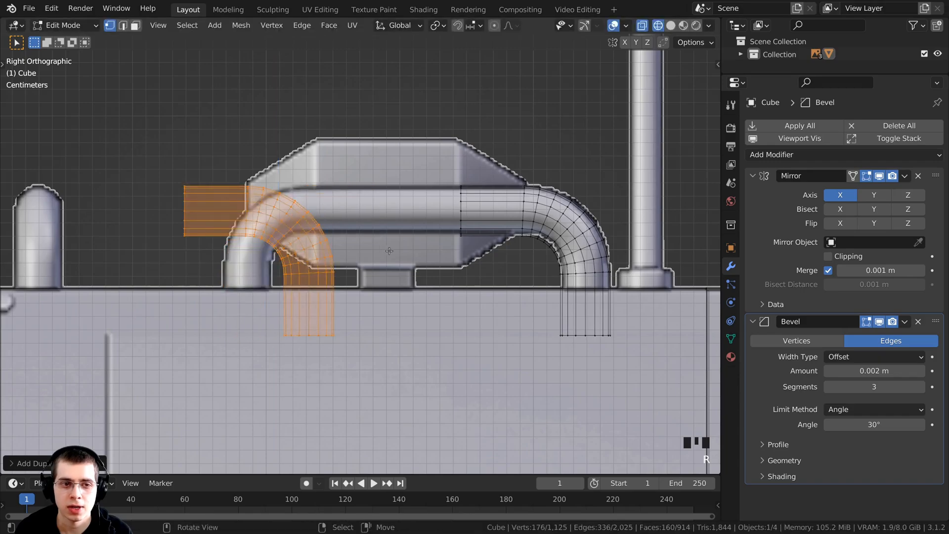
- Flip the duplicated pipe by scaling it -1 along the global Y axis to match the handle's opposite bend
key(s)
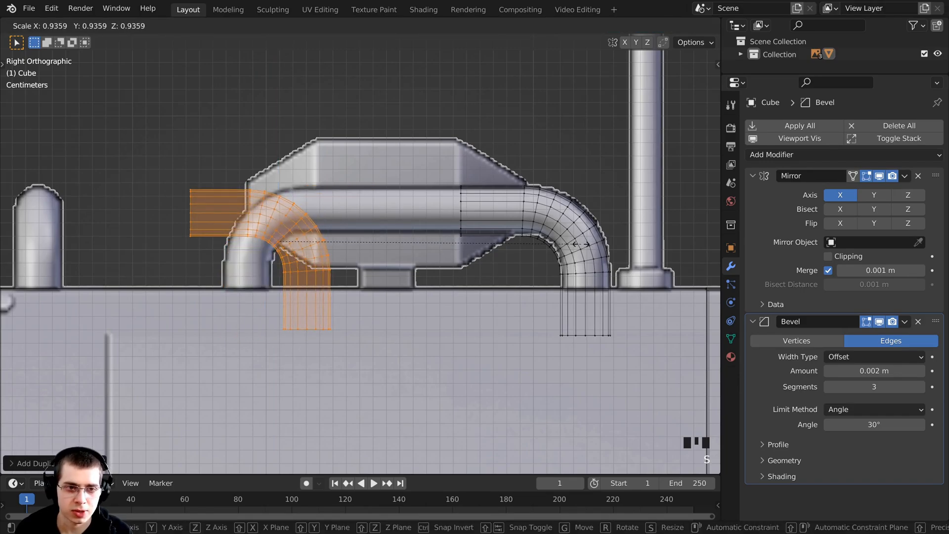
key(x)
key(y)
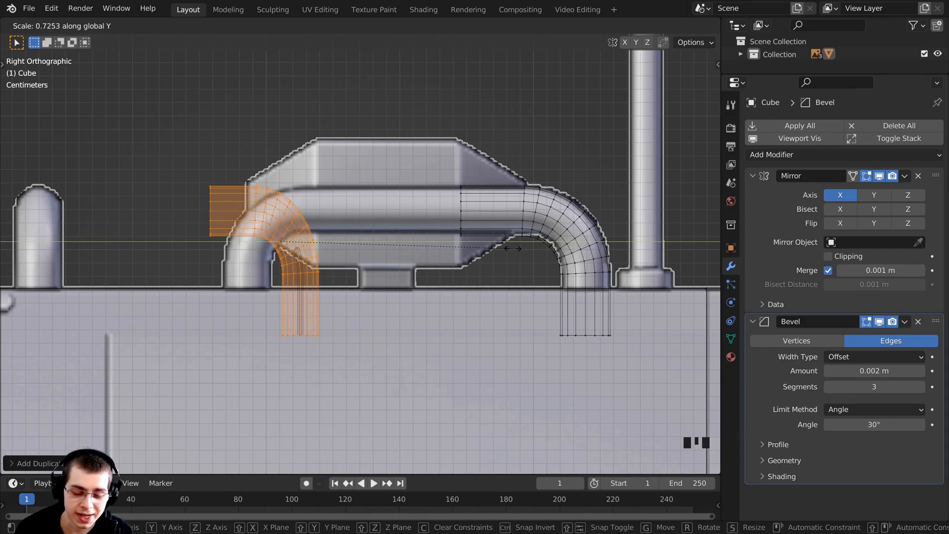
text(-1)
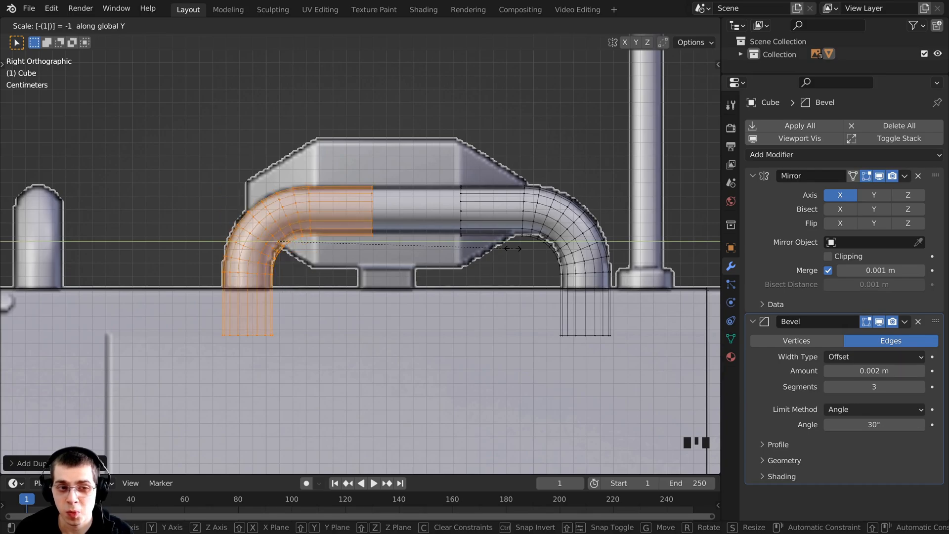
key(Return)
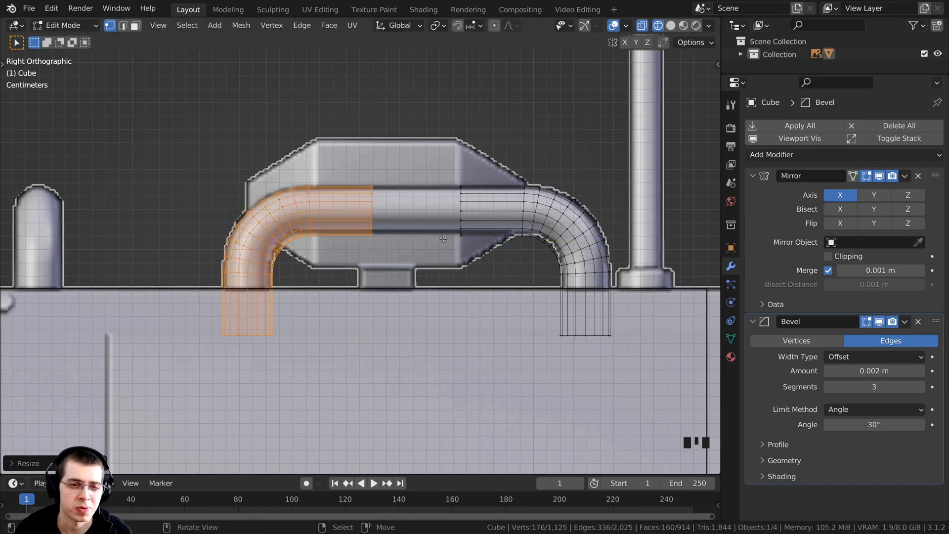
- Select only the two facing open end loops in the middle of the handle
shift+middle_drag(313, 247, 342, 246)
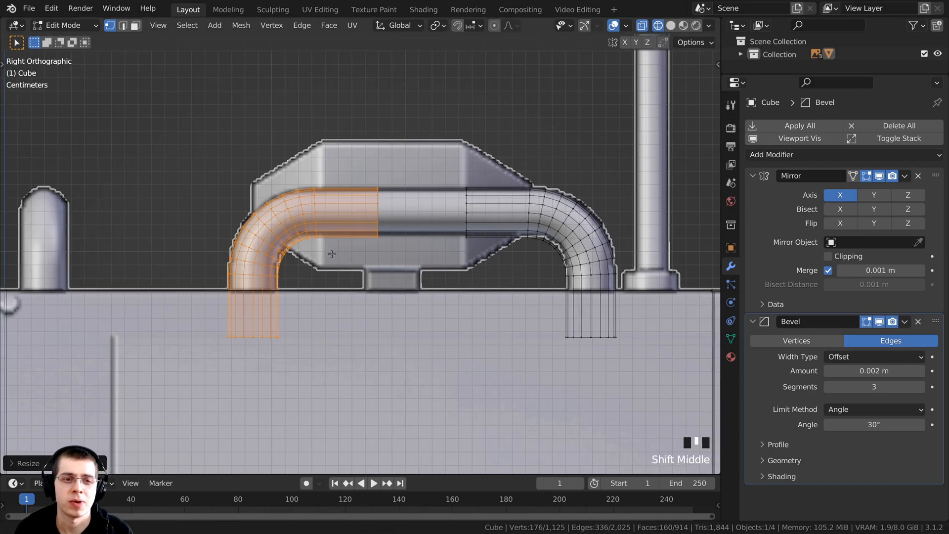
scroll(341, 246, up, 3)
shift+middle_drag(372, 185, 354, 210)
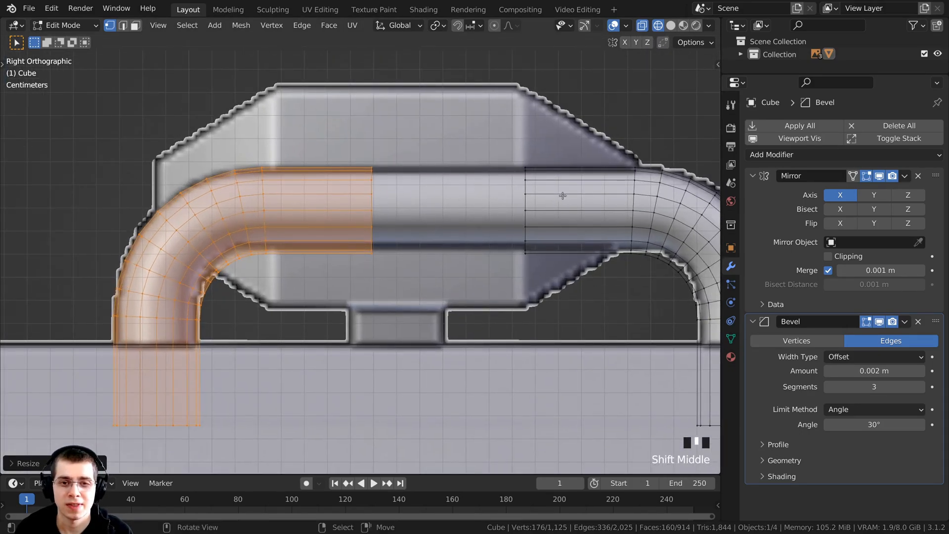
scroll(383, 222, down, 1)
shift+middle_drag(426, 118, 417, 120)
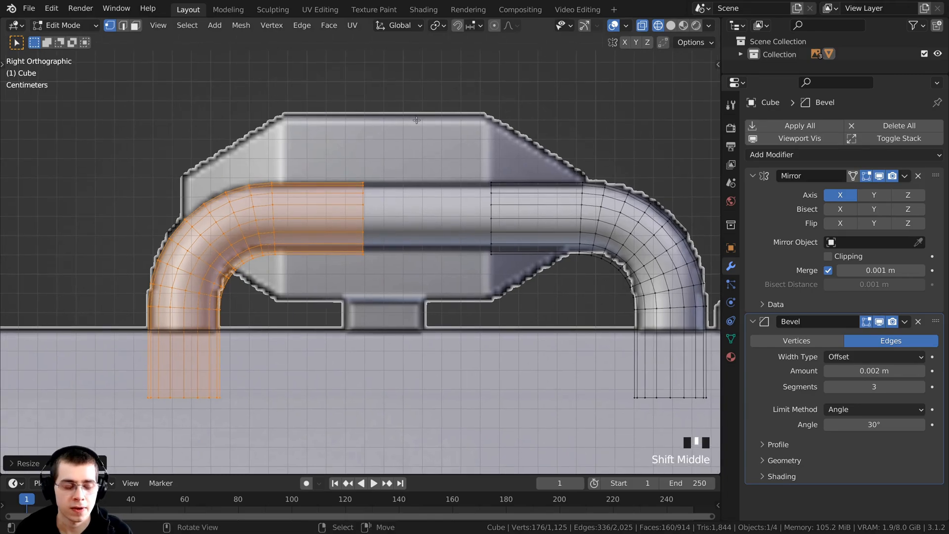
key(a)
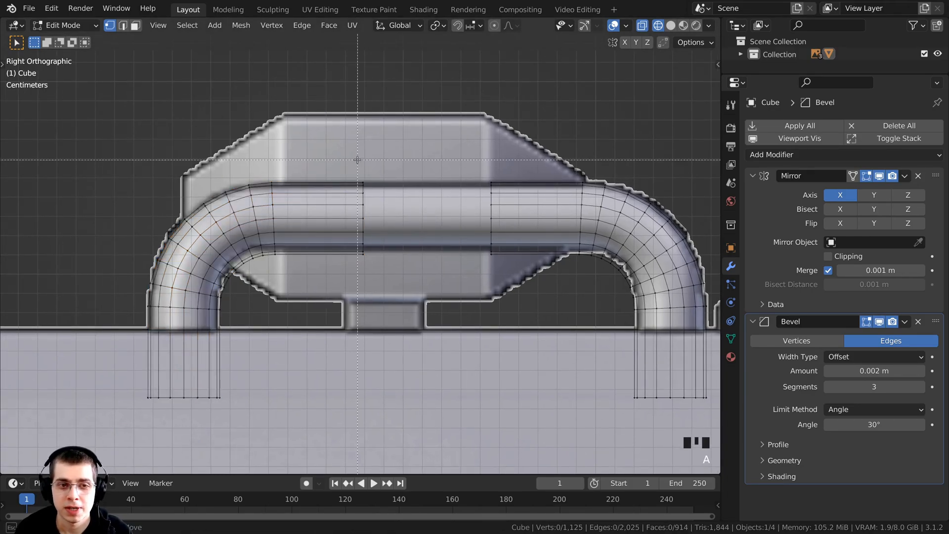
key(b)
drag(336, 101, 503, 324)
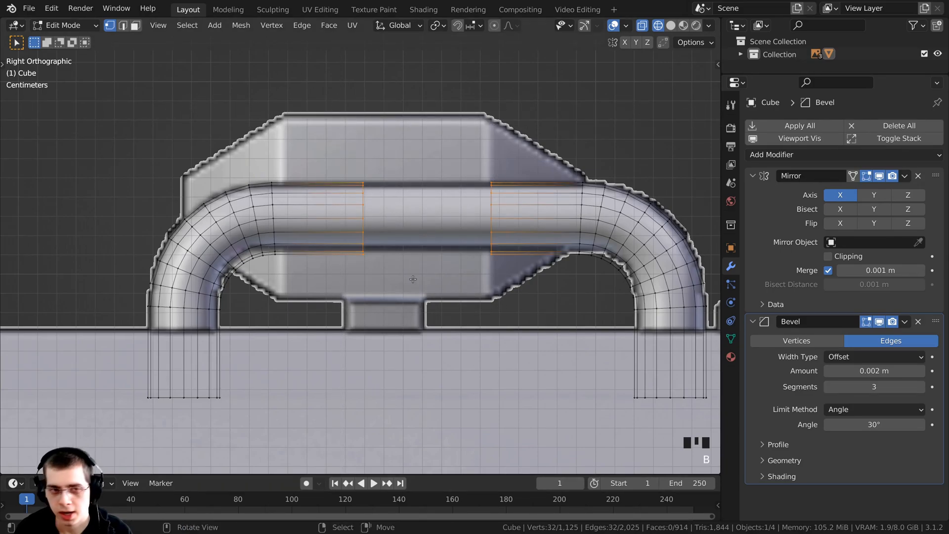
- Display the model in solid shading and examine the gap between the two selected pipe ends
key(KP_Decimal)
scroll(432, 226, down, 2)
middle_drag(432, 226, 265, 248)
key(z)
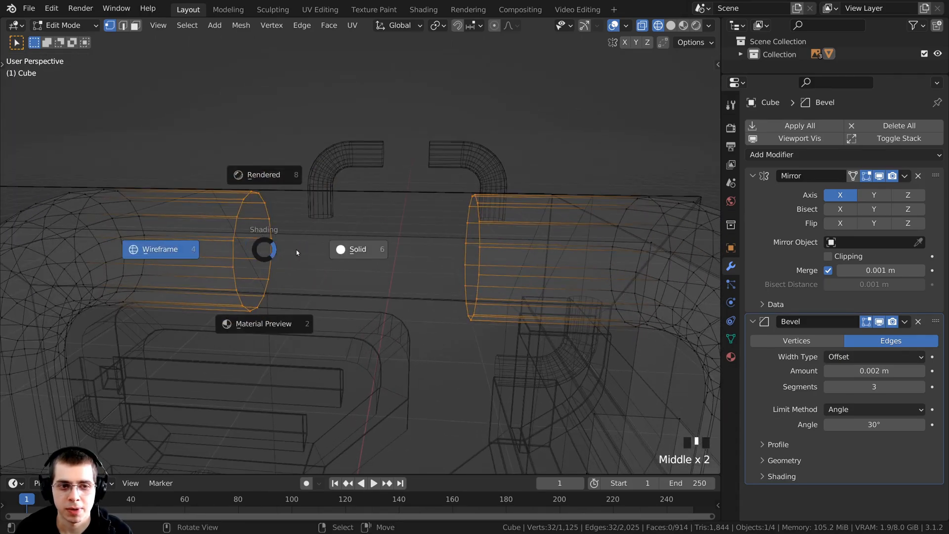
click(368, 251)
mouse_move(421, 291)
middle_down()
mouse_move(421, 277)
mouse_move(421, 309)
middle_up()
scroll(421, 309, down, 2)
scroll(427, 250, up, 1)
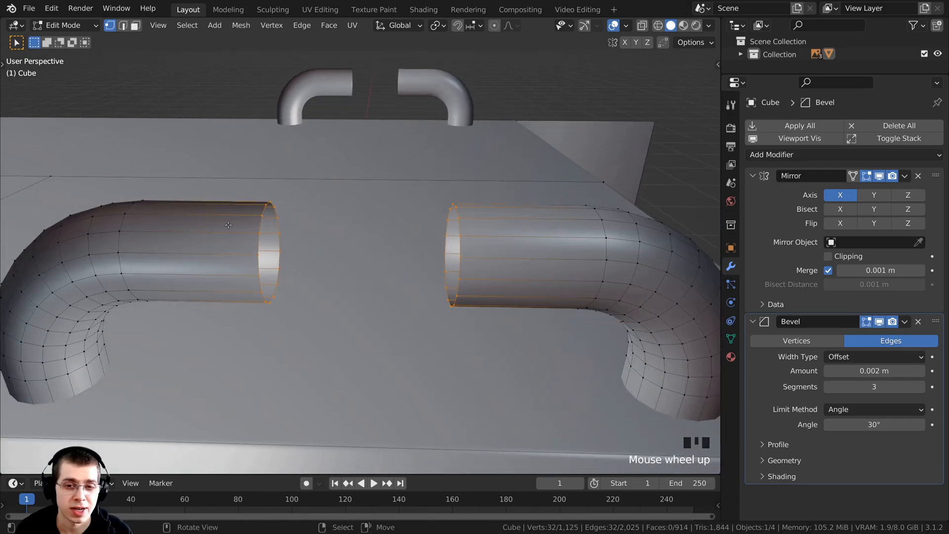
middle_drag(373, 238, 304, 227)
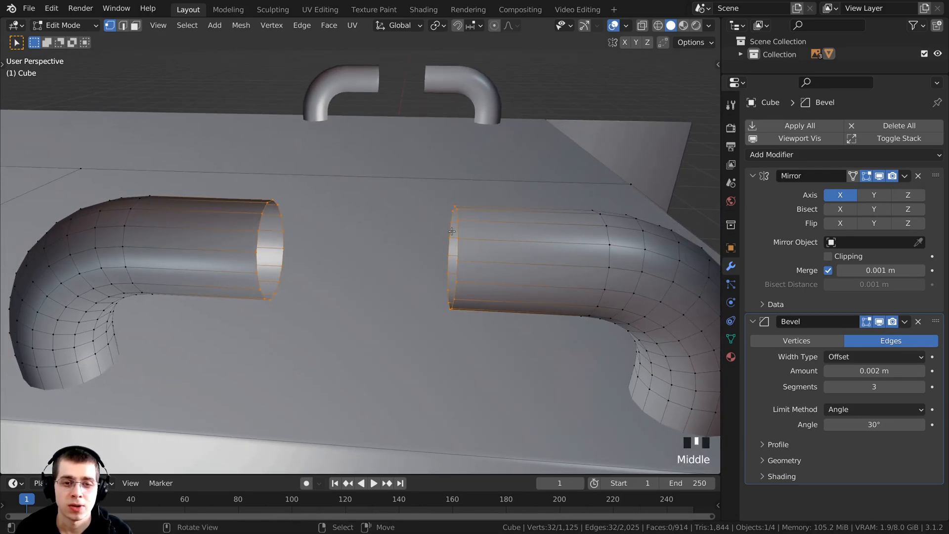
middle_drag(411, 246, 460, 211)
scroll(386, 239, up, 1)
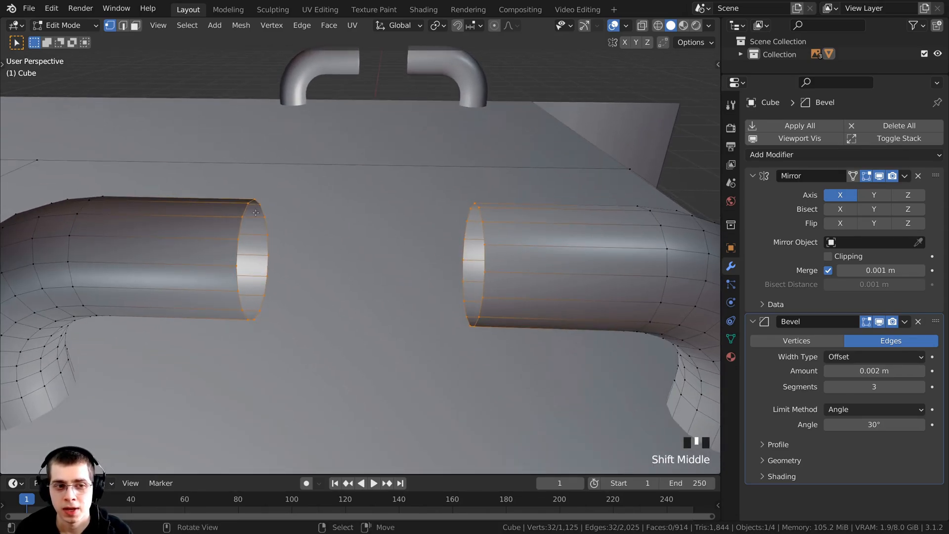
scroll(267, 209, up, 1)
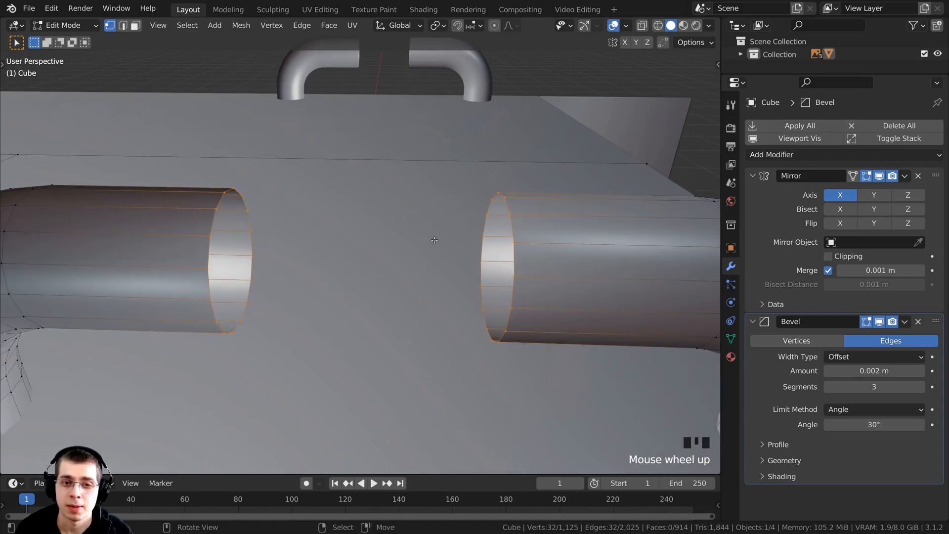
middle_drag(417, 264, 420, 259)
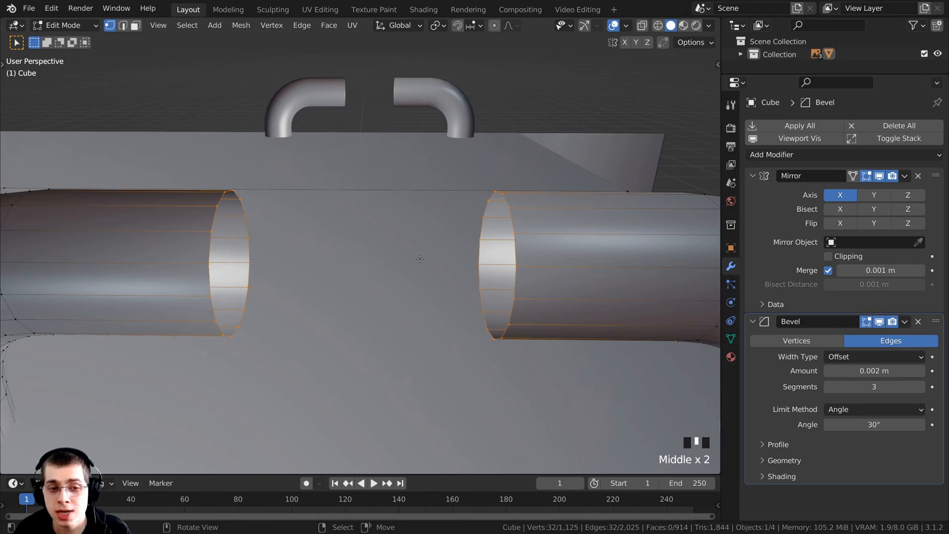
key(F3)
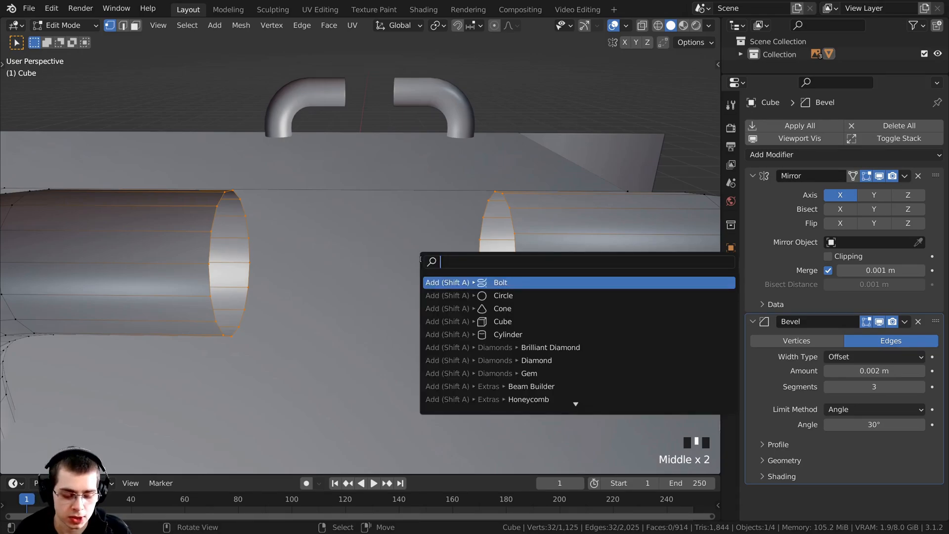
text(bri)
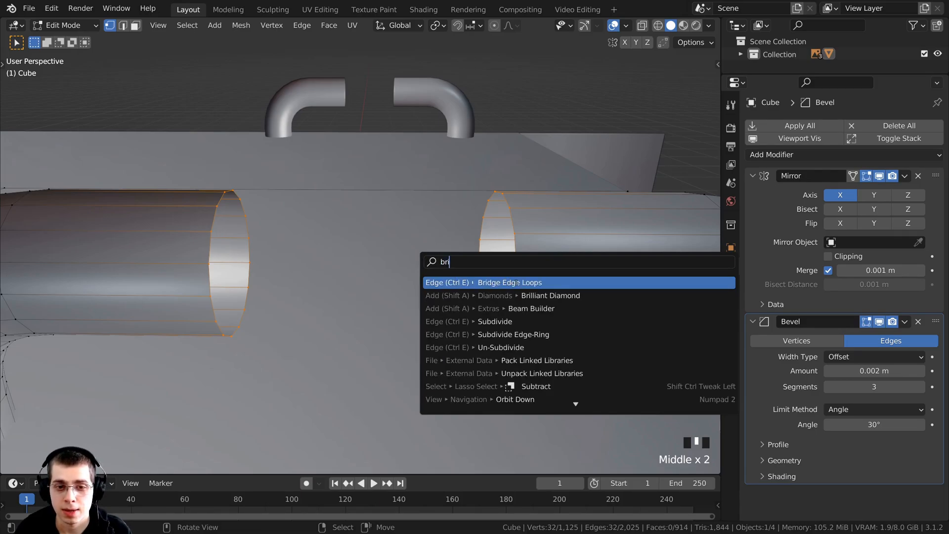
key(Return)
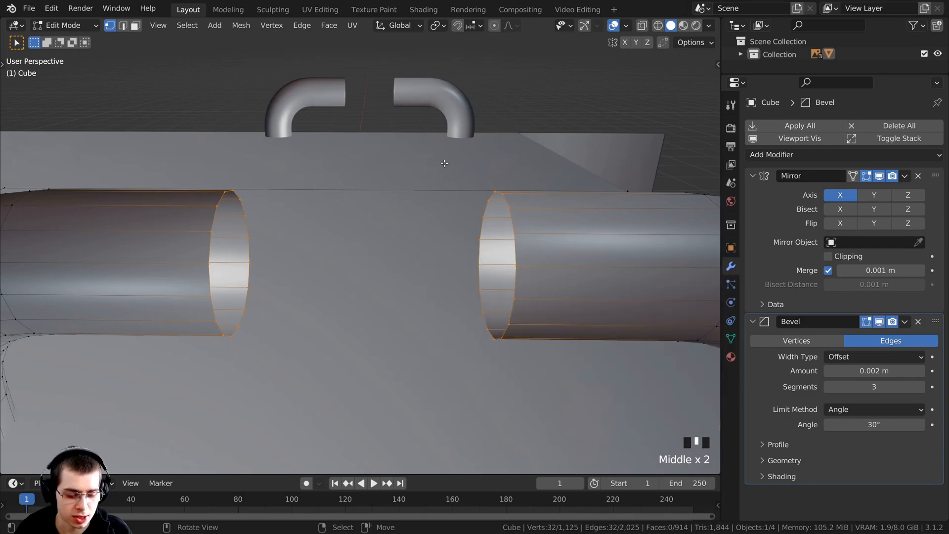
- Join the two selected pipe ends with Bridge Edge Loops to close the handle's straight section
key(ctrl+e)
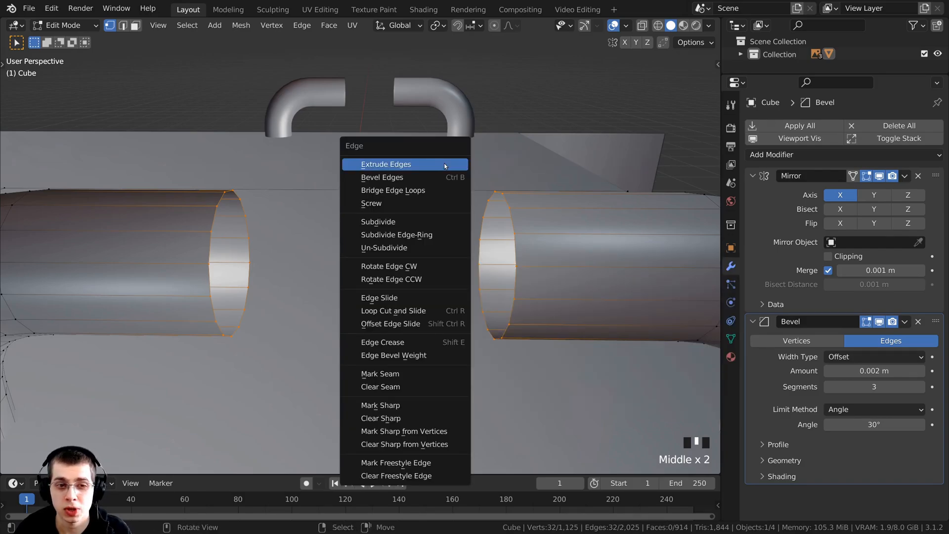
click(396, 190)
shift+middle_drag(396, 191, 512, 303)
middle_drag(420, 303, 286, 255)
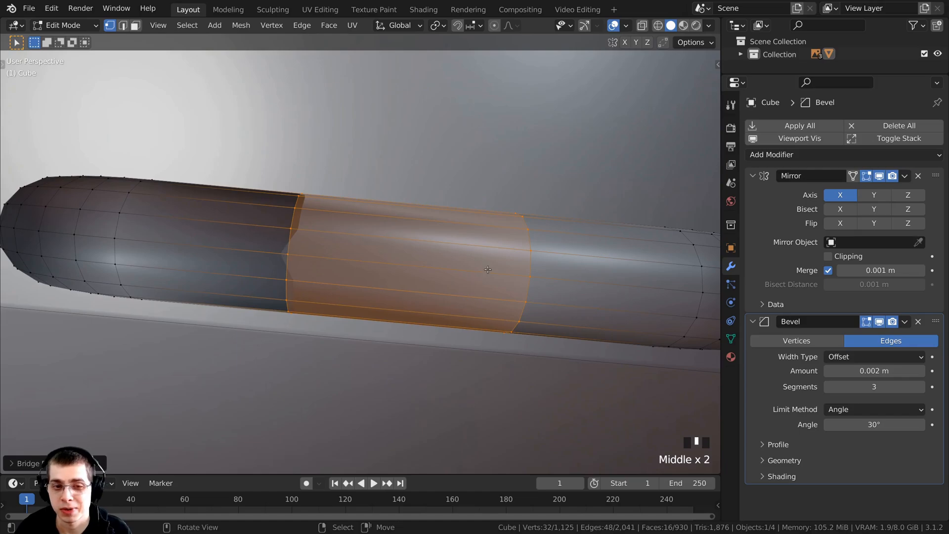
middle_drag(489, 269, 387, 270)
scroll(445, 258, down, 2)
scroll(446, 257, up, 1)
scroll(402, 226, down, 2)
- Select the whole mesh and recalculate its normals to the outside
key(a)
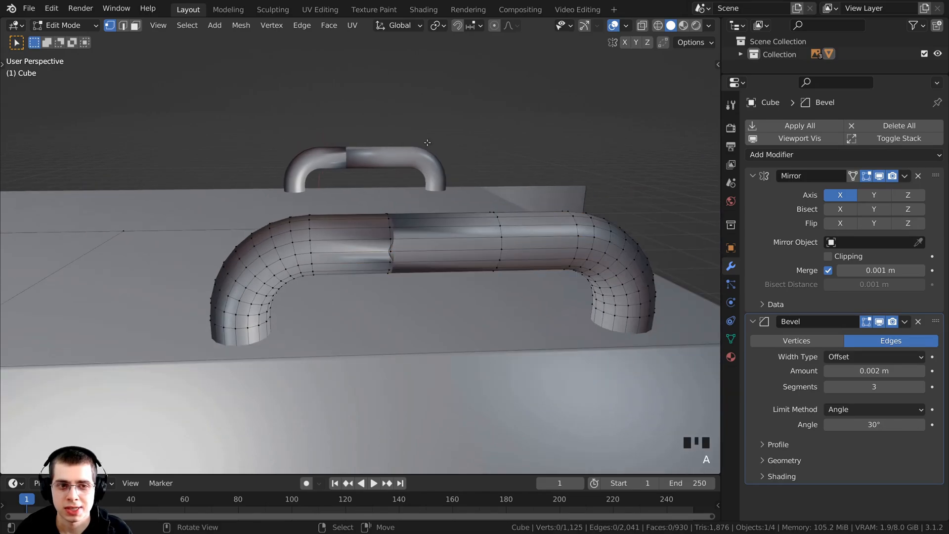
key(a)
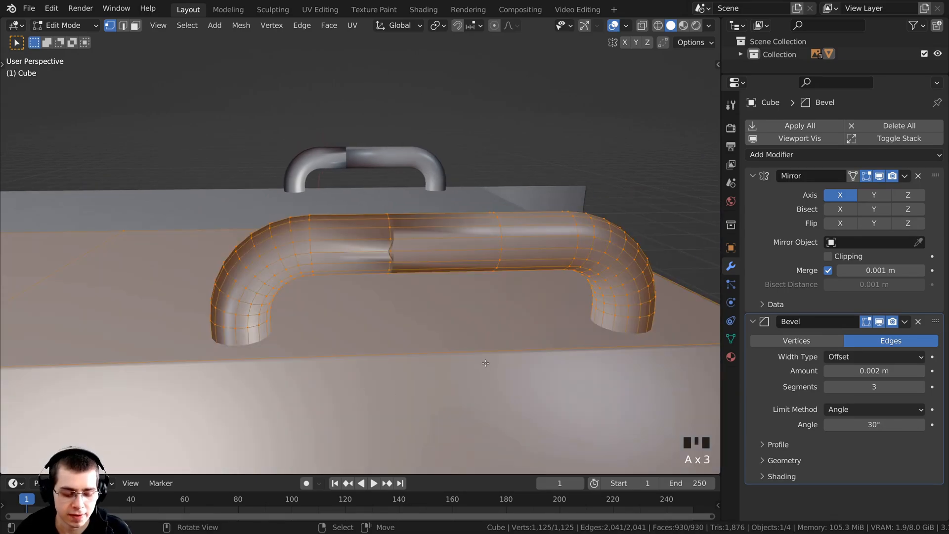
key(shift+n)
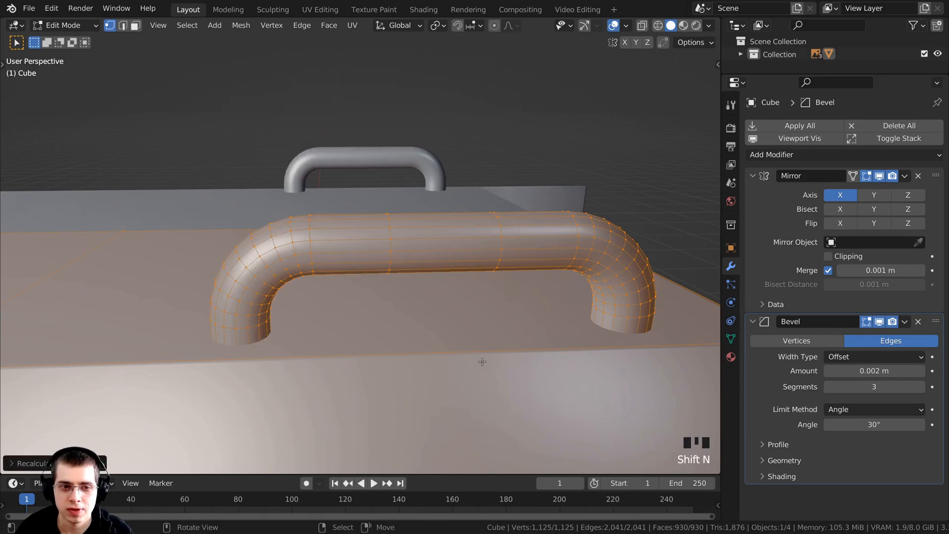
- Examine the bridged handle's shading and the edge loops along its straight section and at both bends
shift+middle_drag(475, 356, 148, 306)
scroll(356, 277, up, 2)
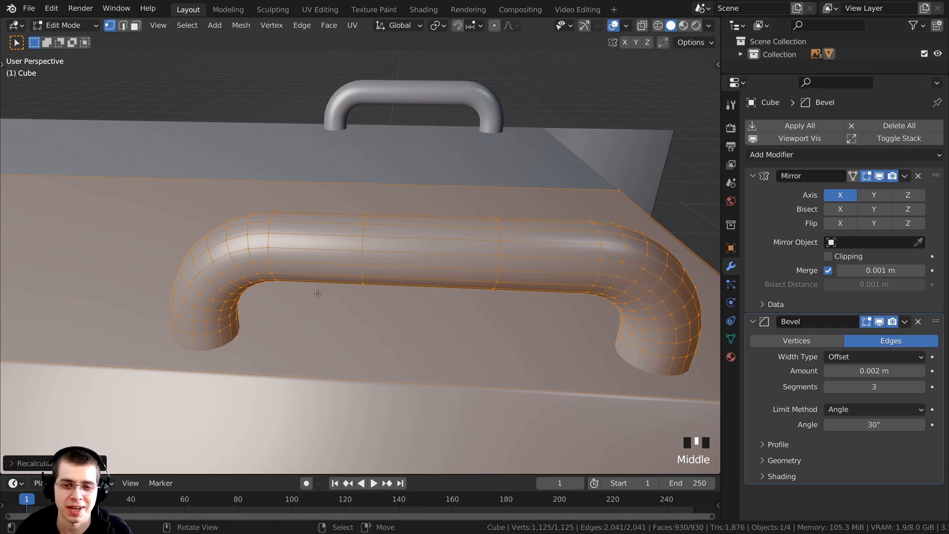
middle_drag(333, 304, 341, 326)
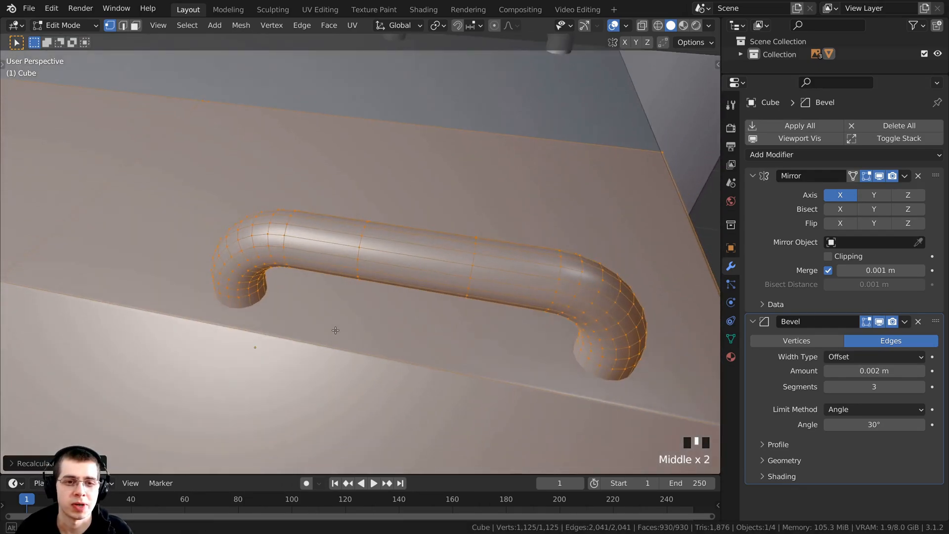
scroll(397, 275, up, 2)
middle_drag(398, 275, 359, 227)
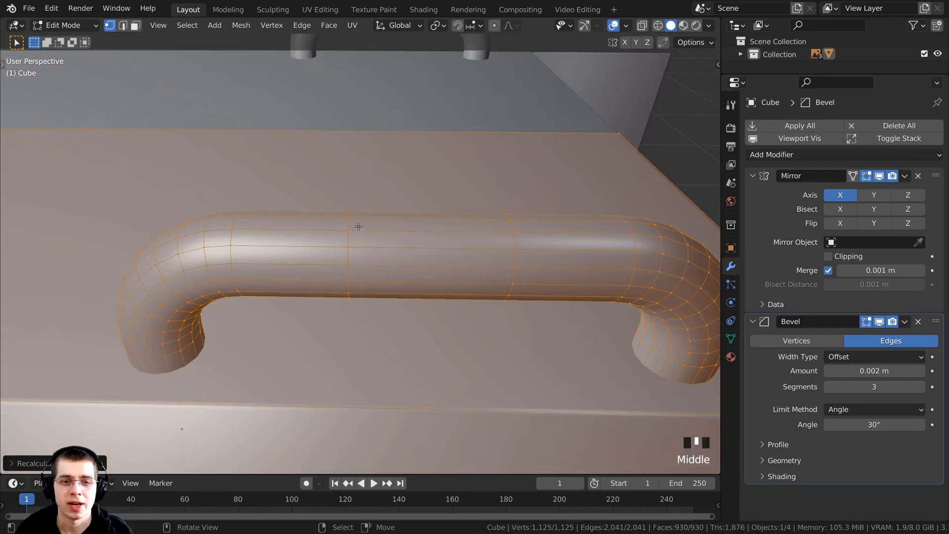
right_click(518, 246)
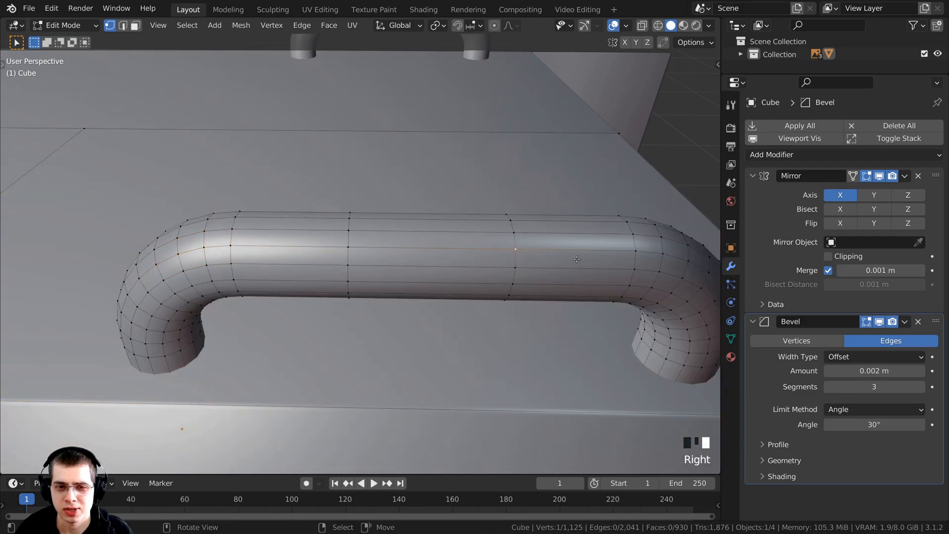
shift+middle_drag(577, 259, 591, 232)
alt+right_click(608, 246)
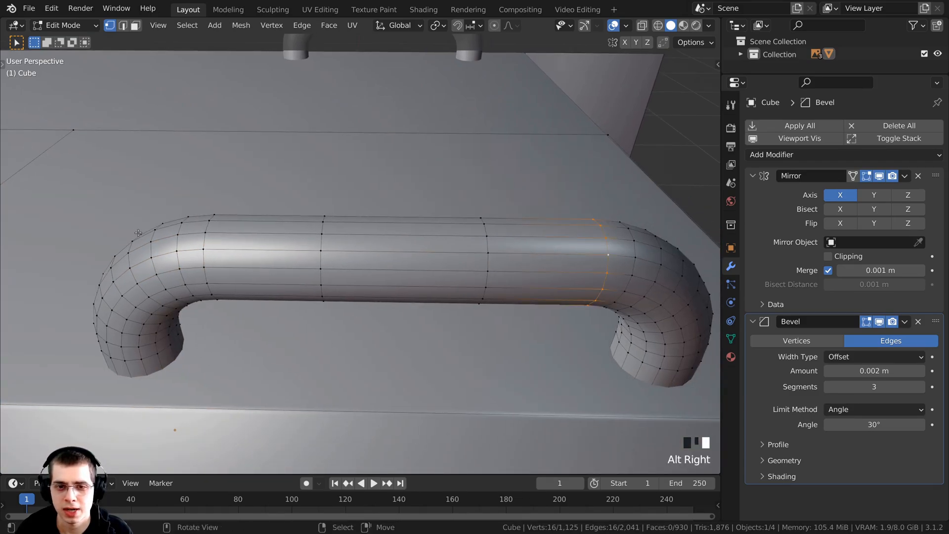
alt+right_click(204, 245)
middle_drag(204, 245, 343, 262)
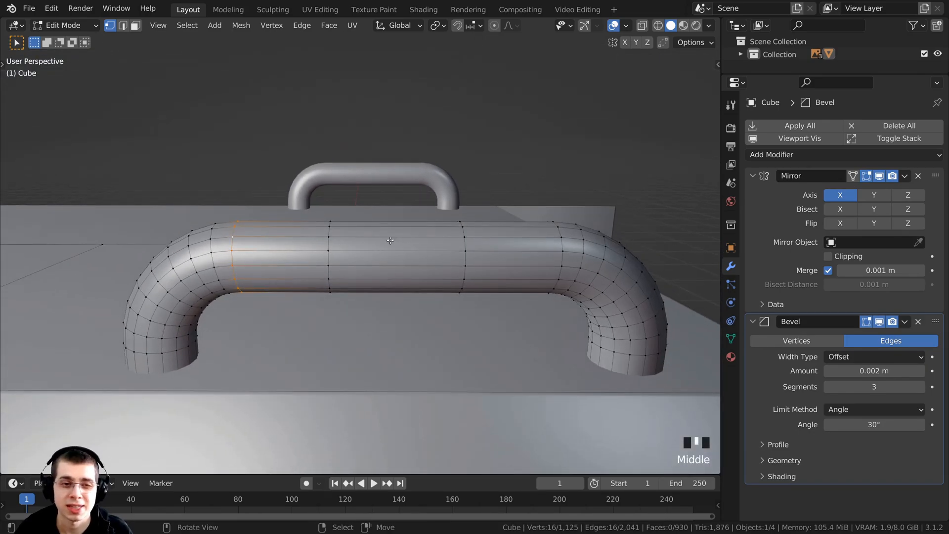
- Dissolve the first of the two redundant edge loops in the middle of the handle's straight section
scroll(431, 331, up, 3)
shift+middle_drag(431, 331, 300, 229)
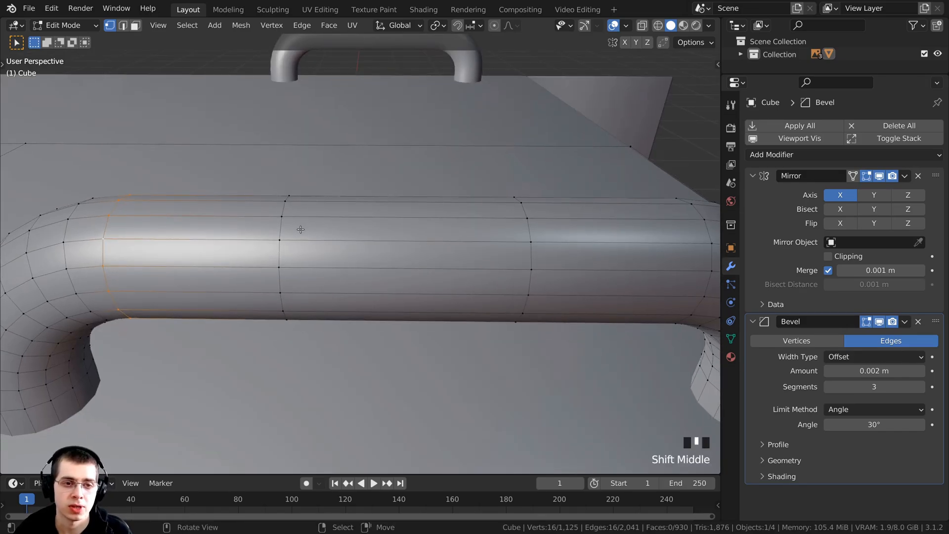
alt+right_click(277, 252)
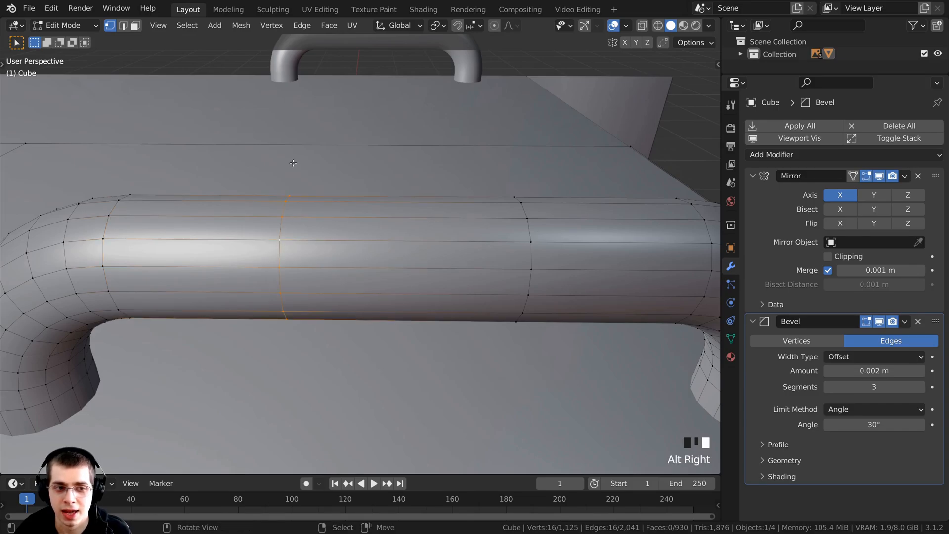
alt+right_click(281, 258)
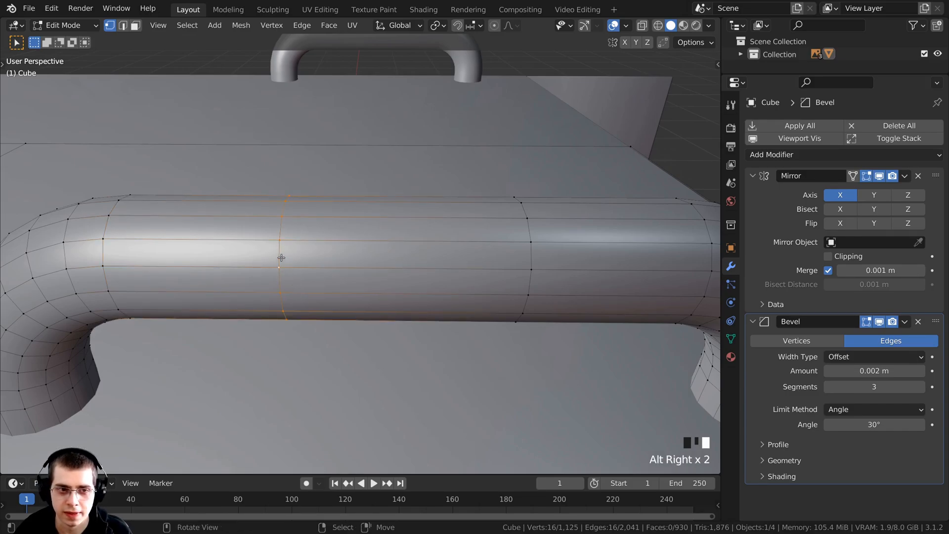
key(x)
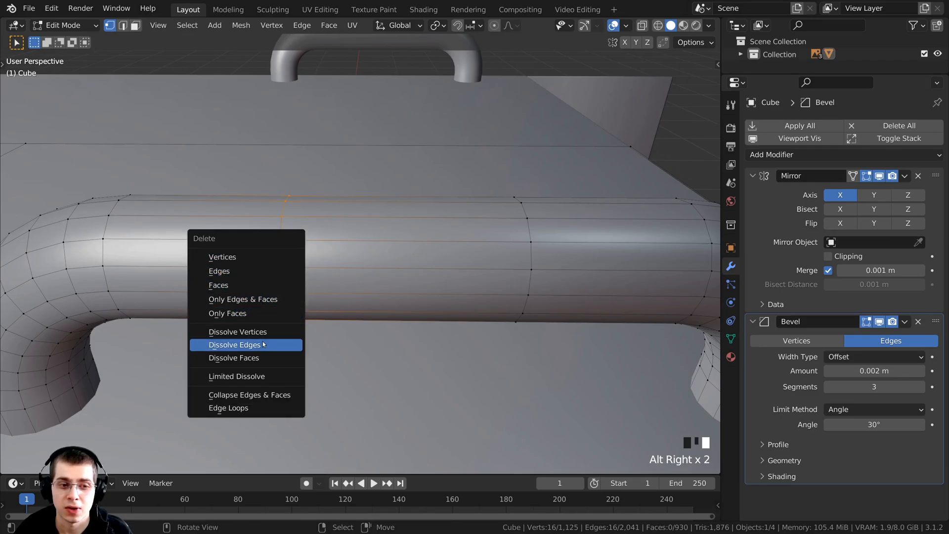
click(263, 345)
- Dissolve the remaining middle edge loop so the handle's straight section runs uninterrupted between the two bends
scroll(470, 264, down, 4)
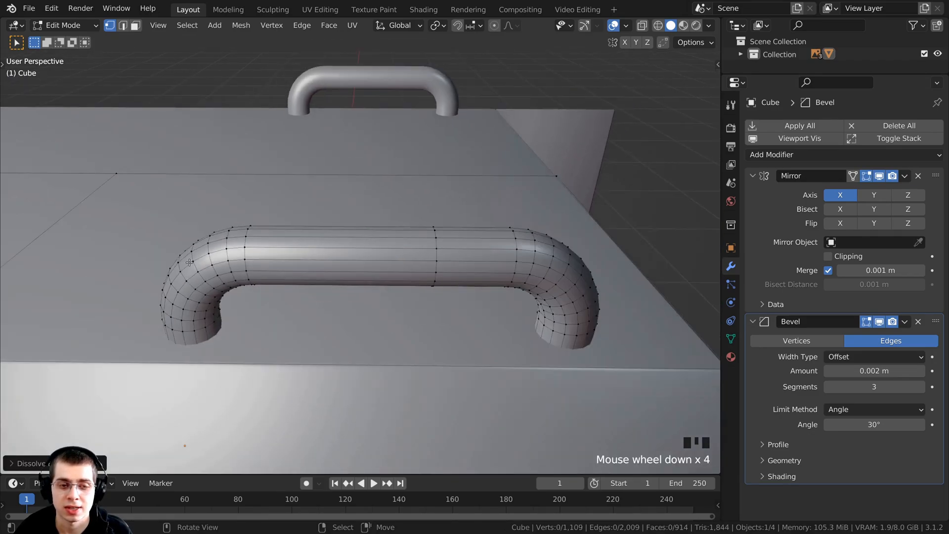
scroll(470, 264, up, 3)
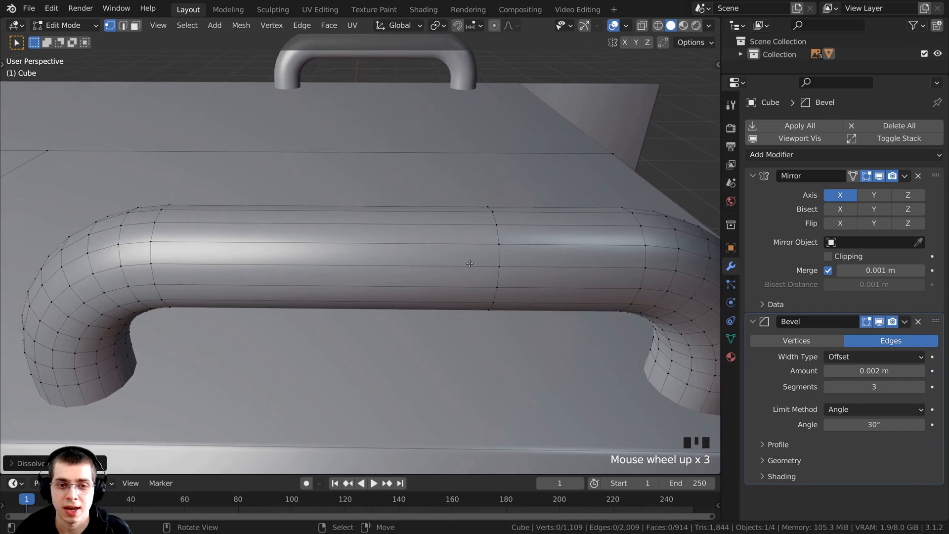
alt+right_click(499, 243)
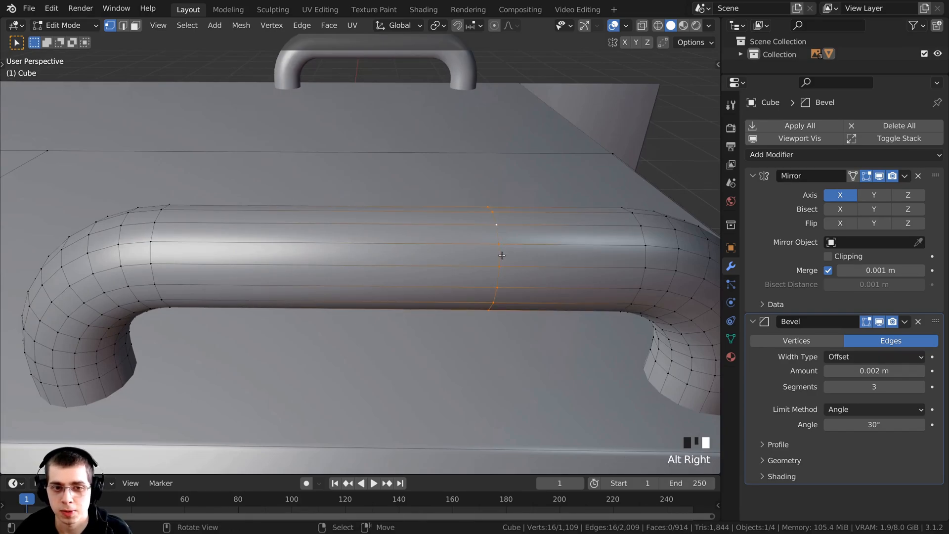
key(x)
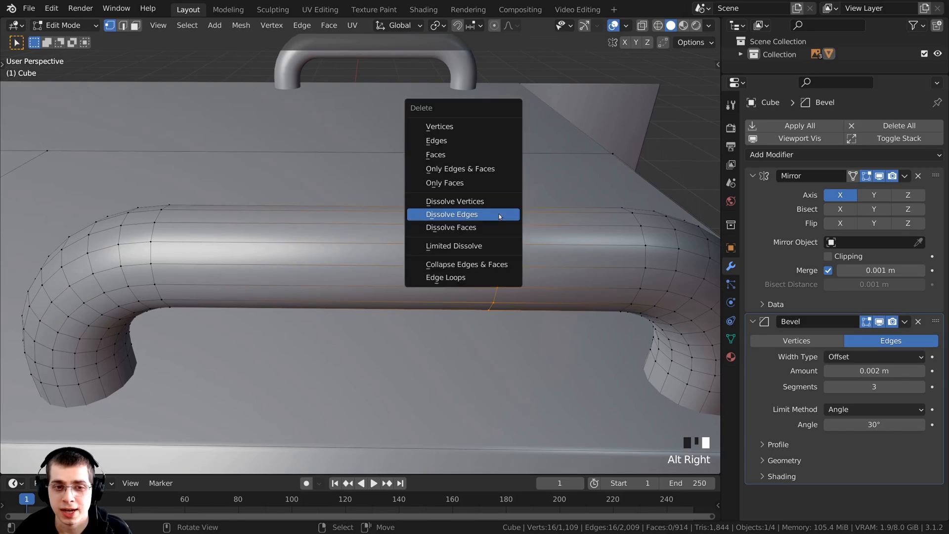
click(499, 214)
- Display the model in wireframe from the right side and compare the handle with the other handles in the reference
scroll(499, 213, down, 3)
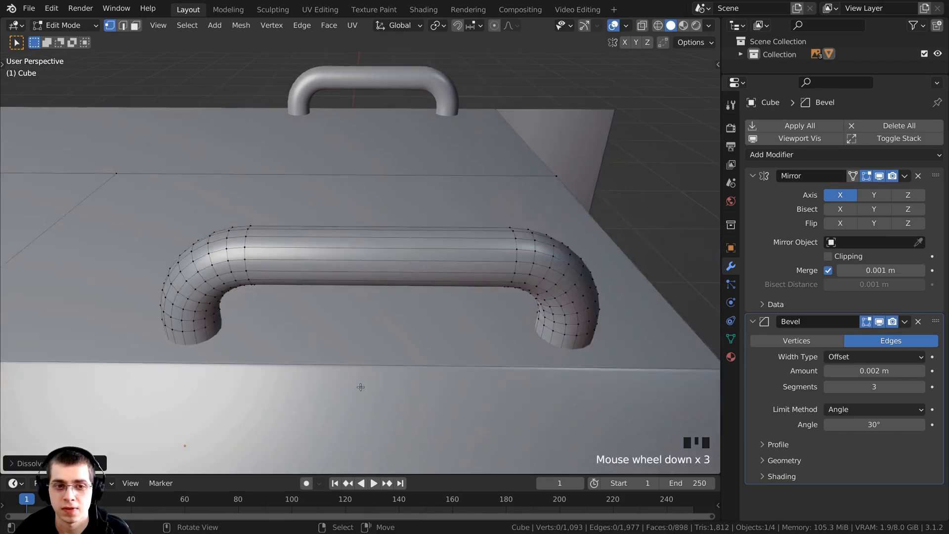
middle_drag(499, 214, 382, 334)
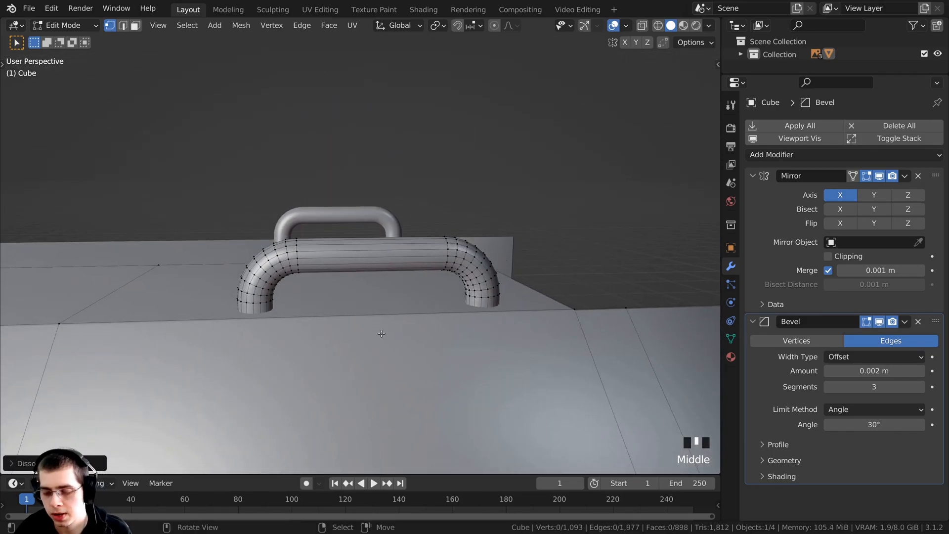
key(KP_3)
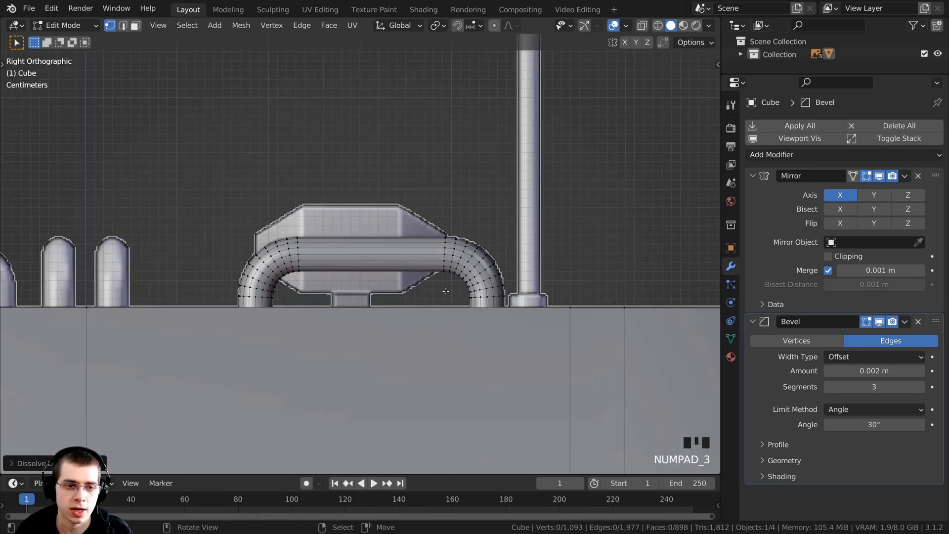
key(z)
click(352, 292)
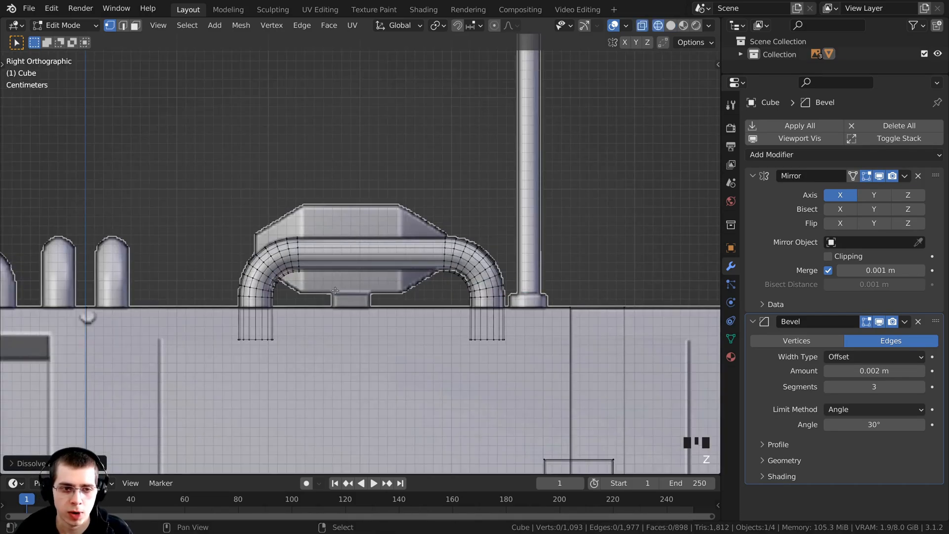
mouse_move(351, 293)
shift+middle_down()
mouse_move(351, 267)
mouse_move(438, 273)
shift+middle_up()
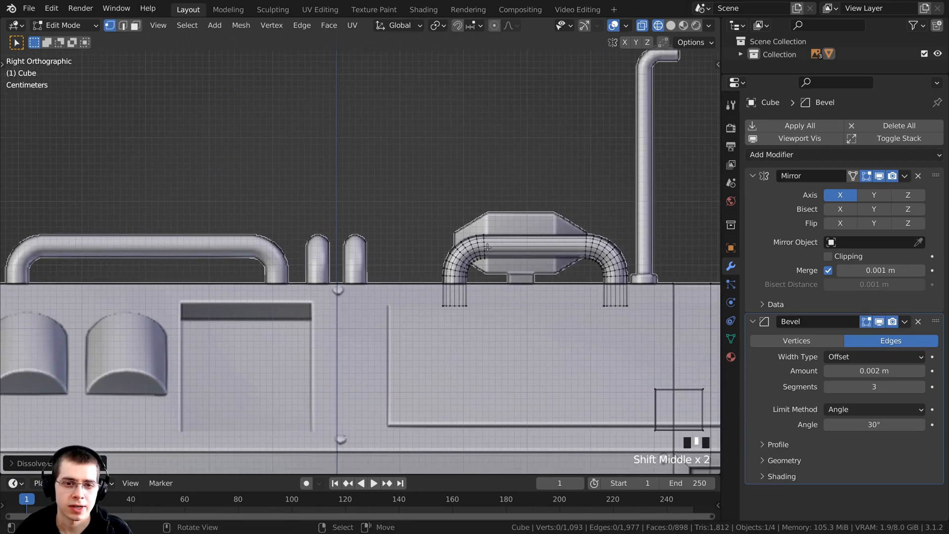
scroll(488, 254, down, 2)
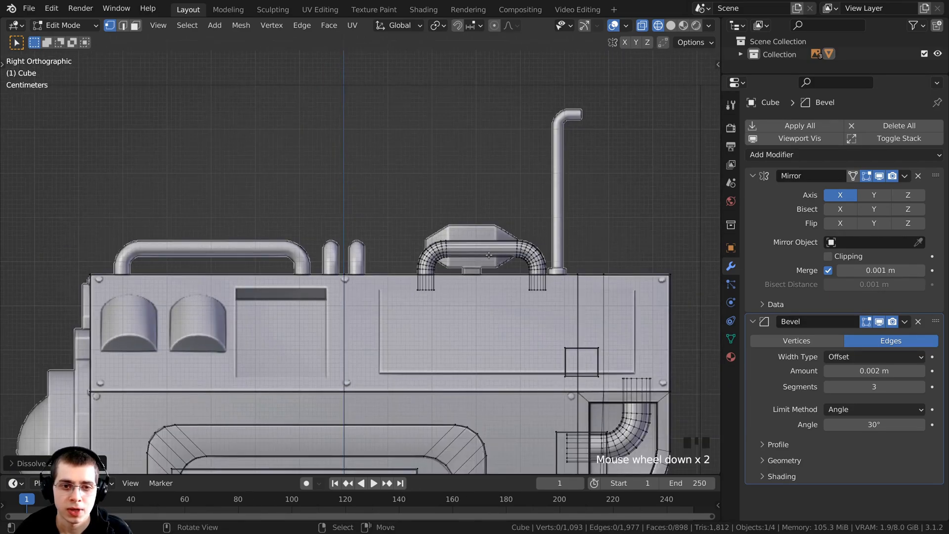
key(a)
key(a)
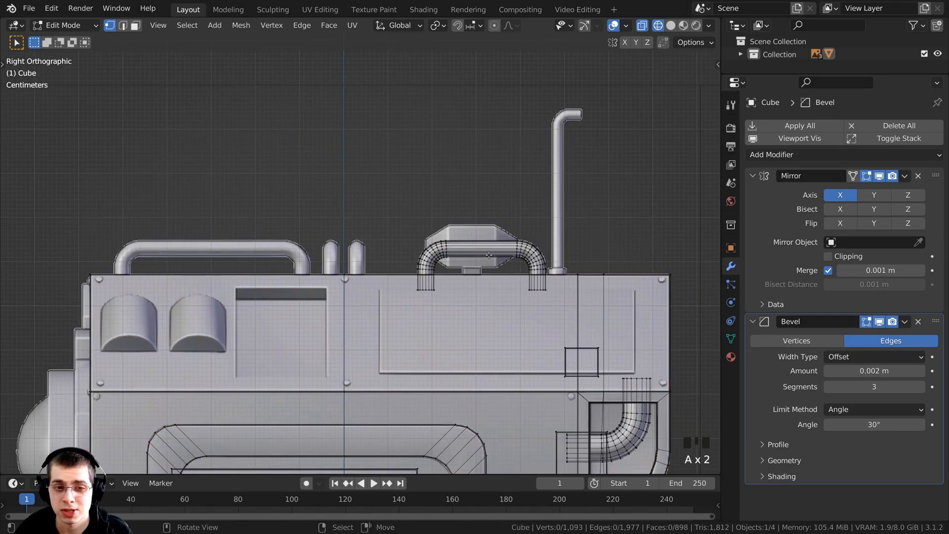
key(a)
key(a)
scroll(489, 254, up, 4)
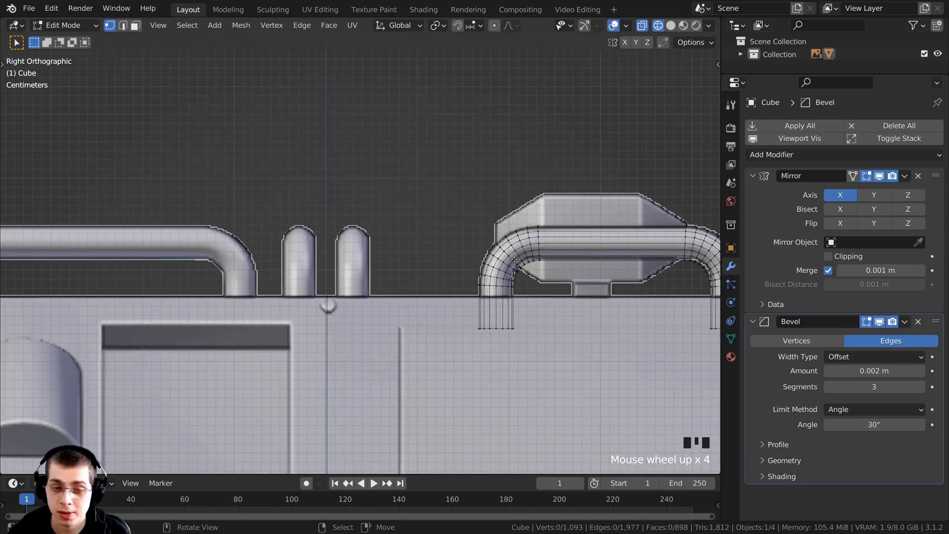
- Duplicate the whole linked handle and move the copy along Y to the rear end of the longer reference handle
key(l)
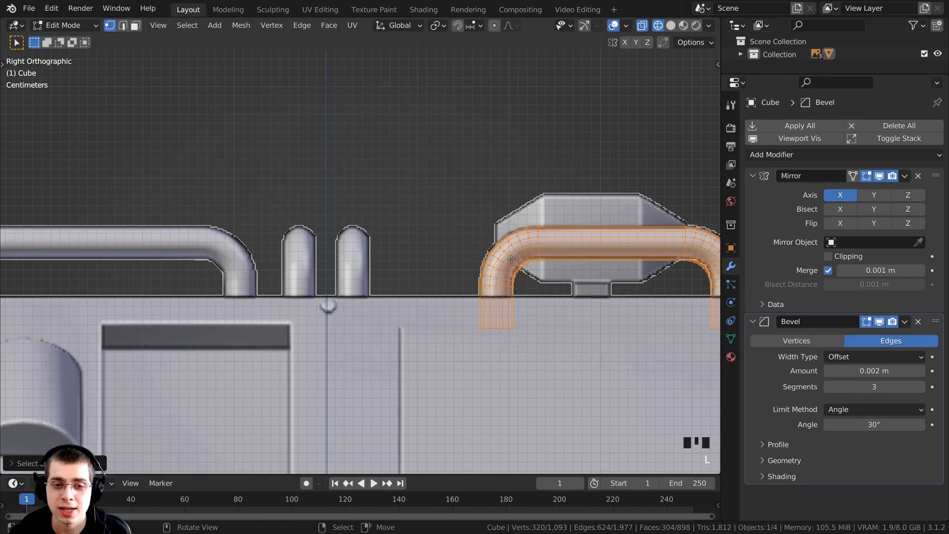
shift+middle_drag(511, 259, 551, 255)
scroll(551, 254, down, 1)
key(shift+d)
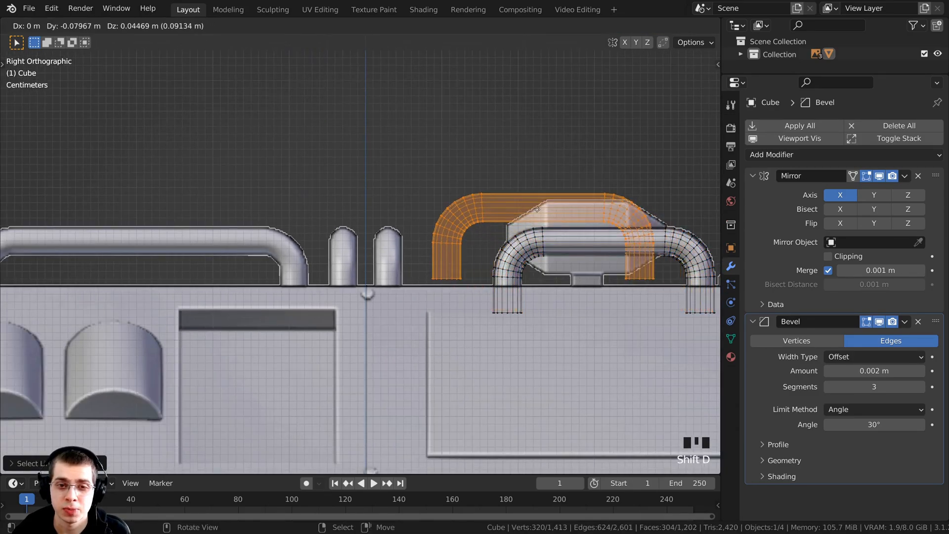
key(y)
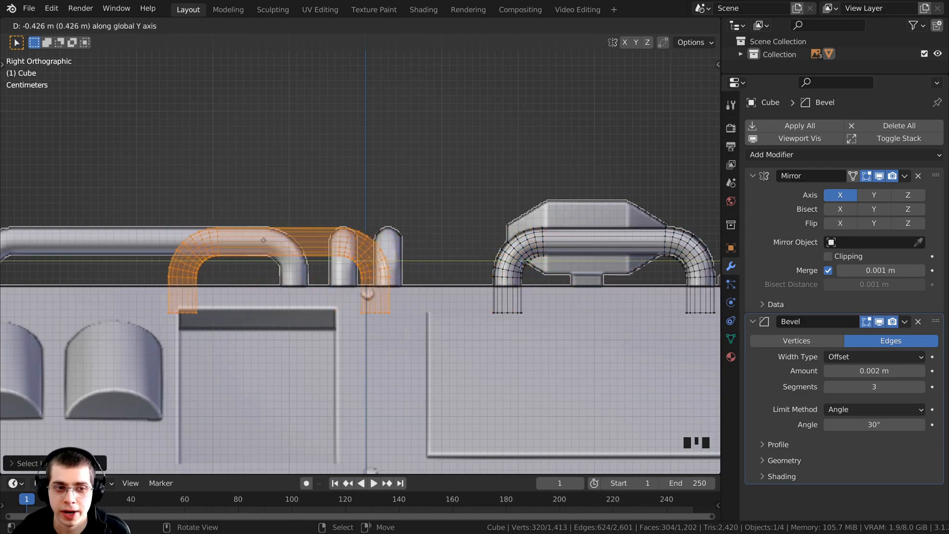
click(193, 238)
- Lengthen the copied handle by moving only its front bend about -0.156 m along Y to match the reference
shift+middle_drag(193, 237, 421, 253)
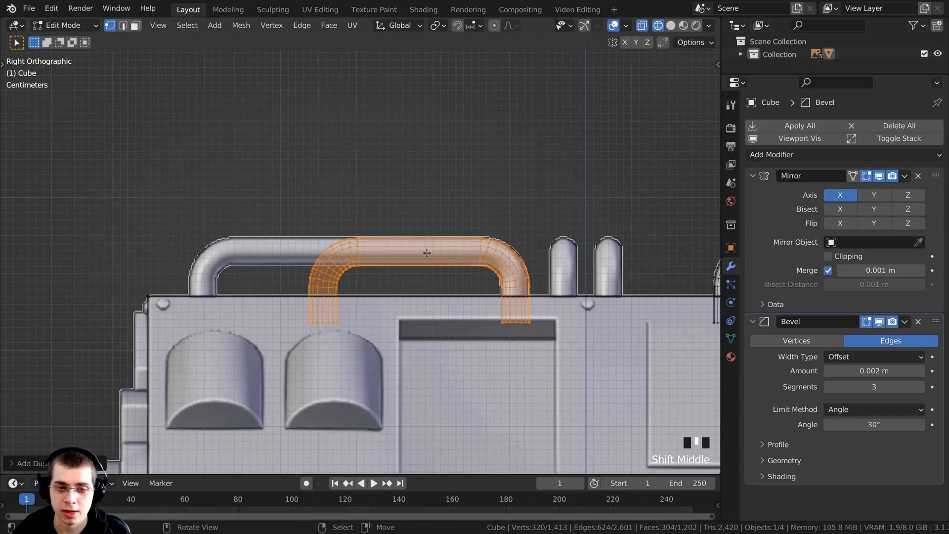
key(b)
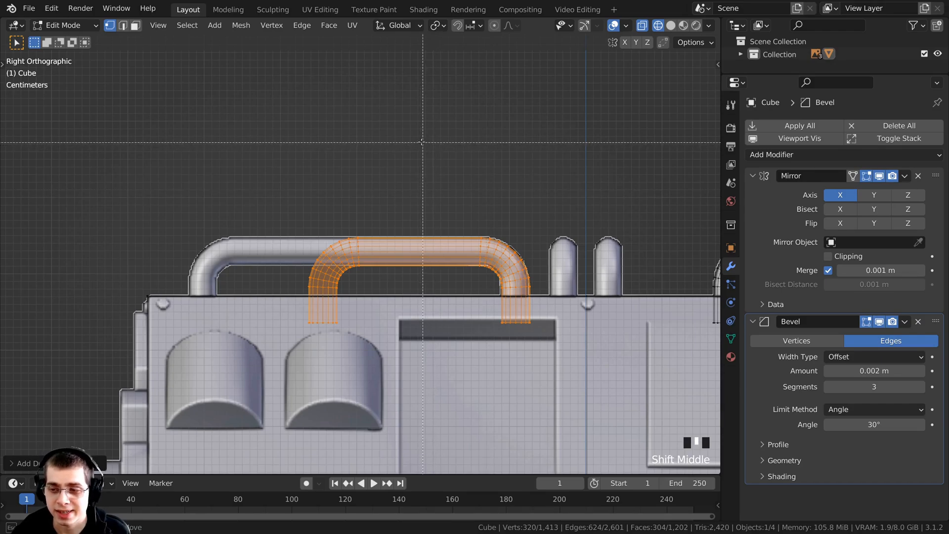
drag(421, 136, 578, 356)
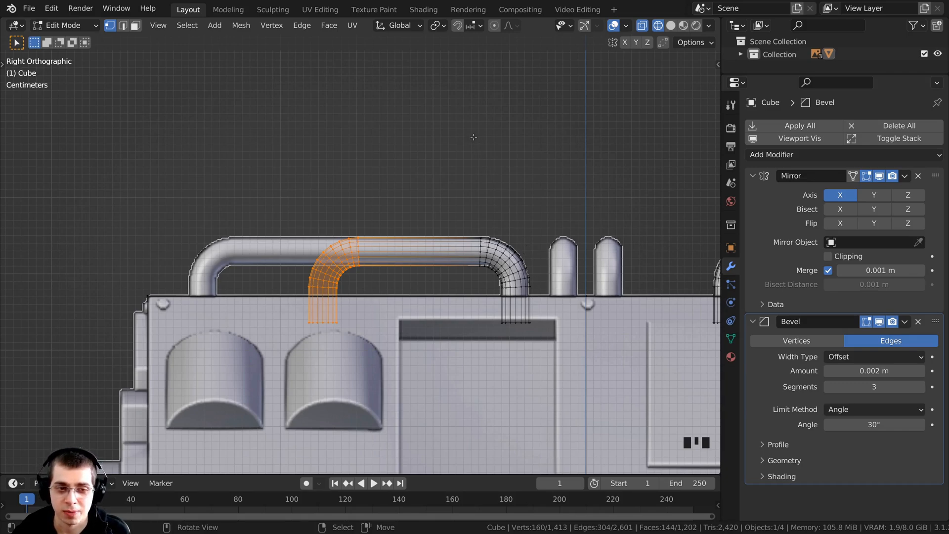
key(g)
key(y)
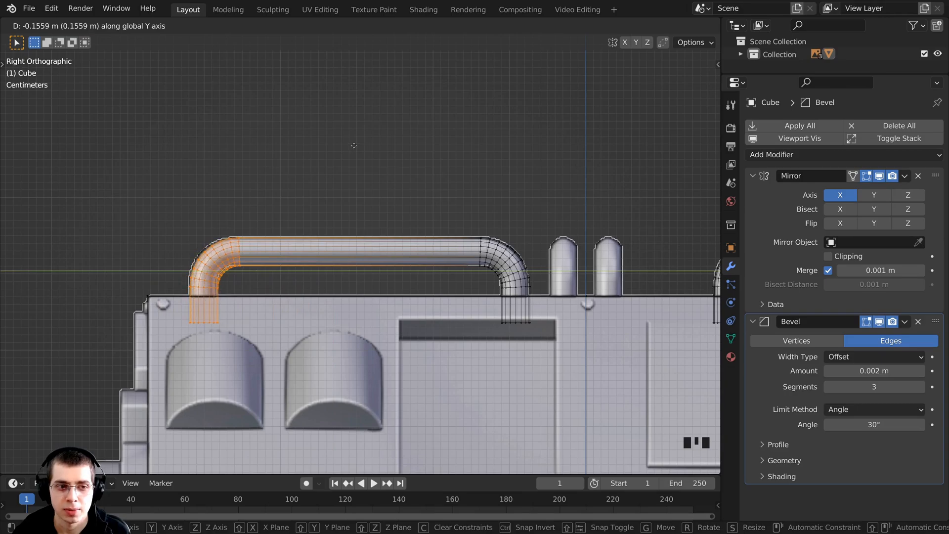
click(353, 145)
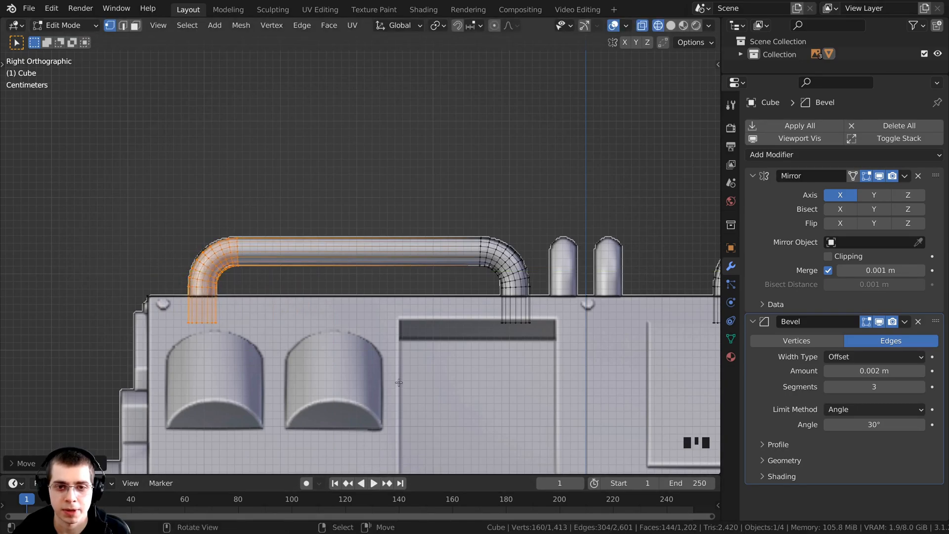
- Duplicate the selected bend in top view and move the copy to the outer end of the rear crosswise handle in the reference
scroll(399, 382, down, 3)
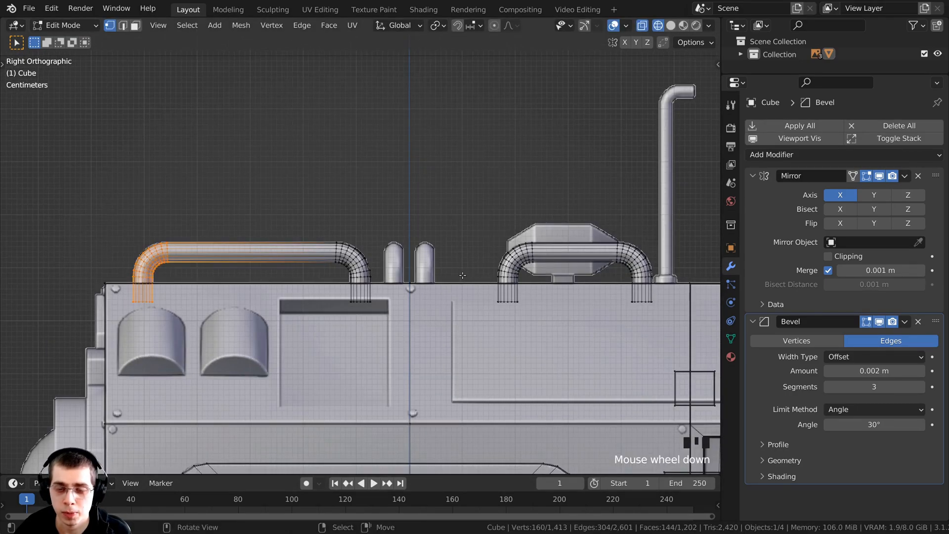
middle_drag(400, 264, 400, 287)
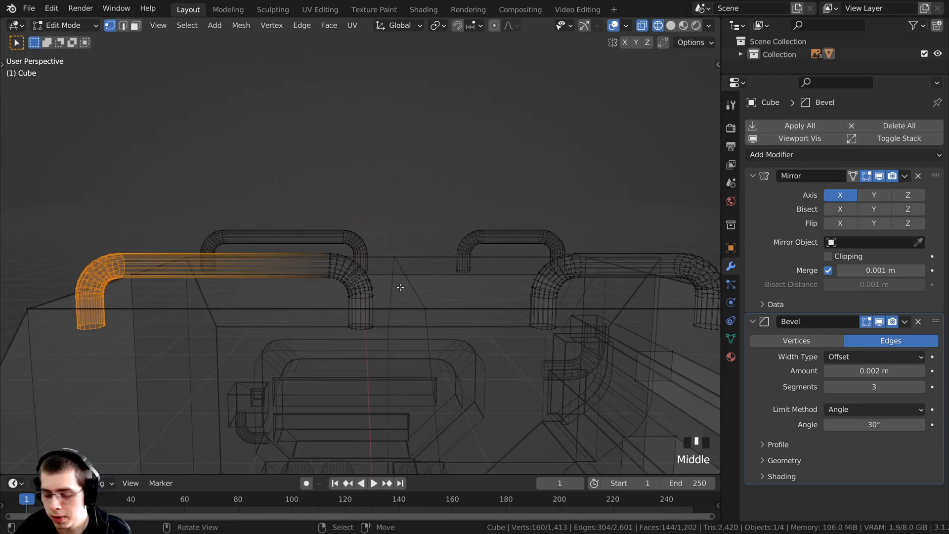
key(KP_7)
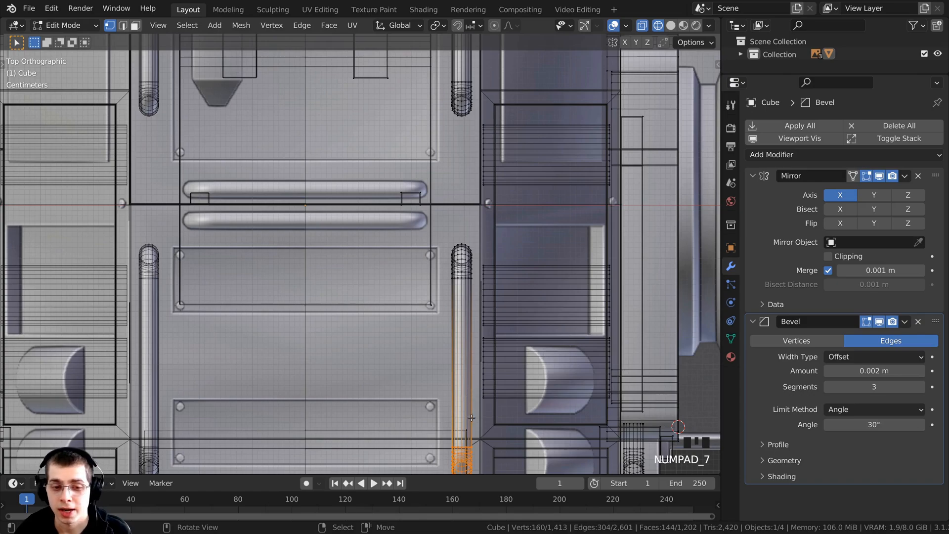
key(shift+d)
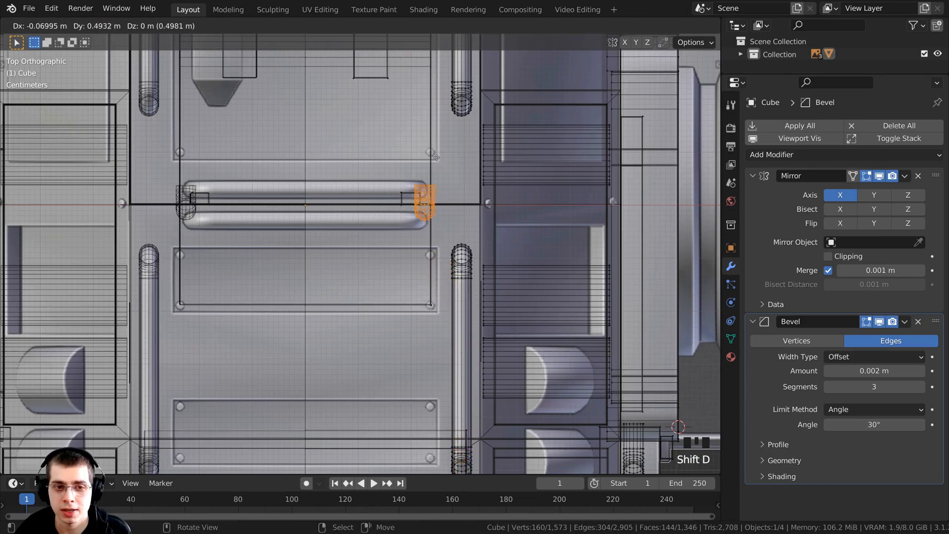
click(438, 144)
- Rotate the copied bend -90° so it faces the centre line and align it with the end of the rear crosswise handle
key(r)
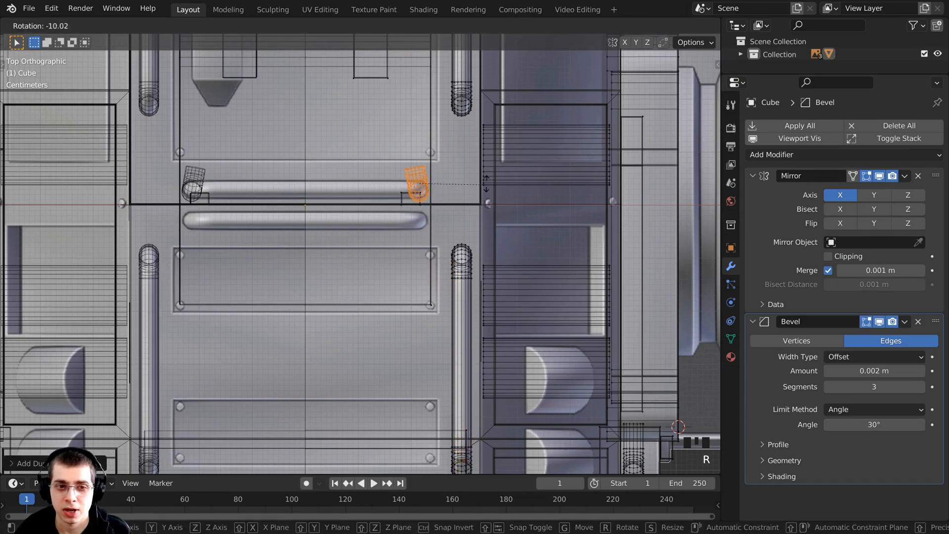
text(9)
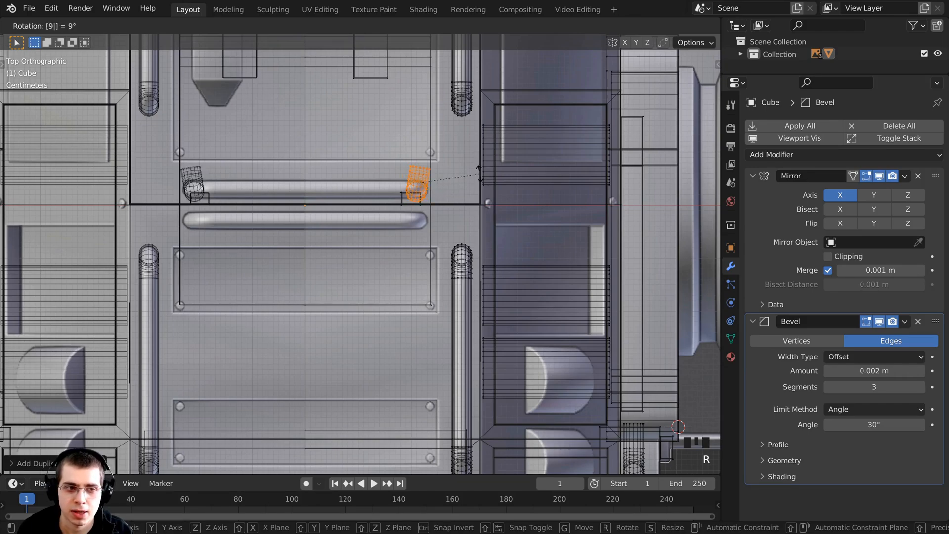
text(0)
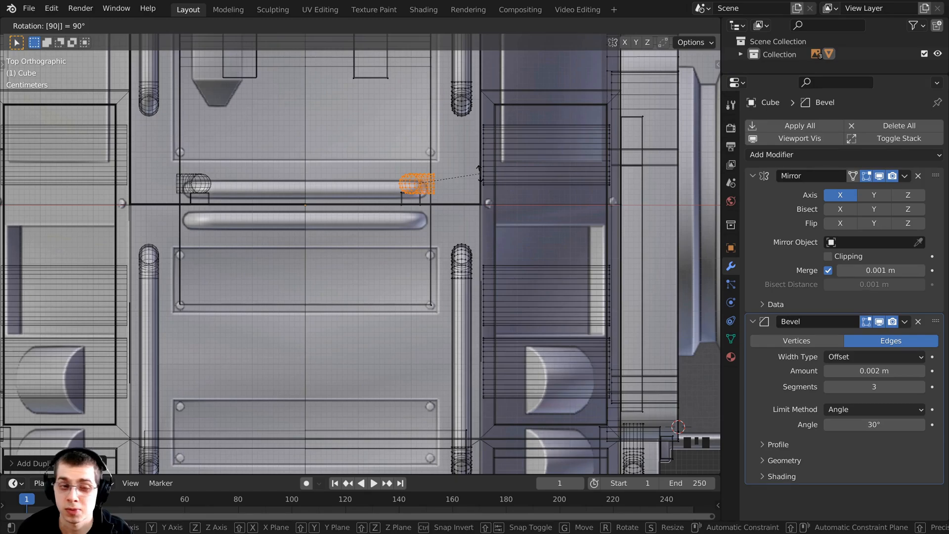
key(minus)
key(Return)
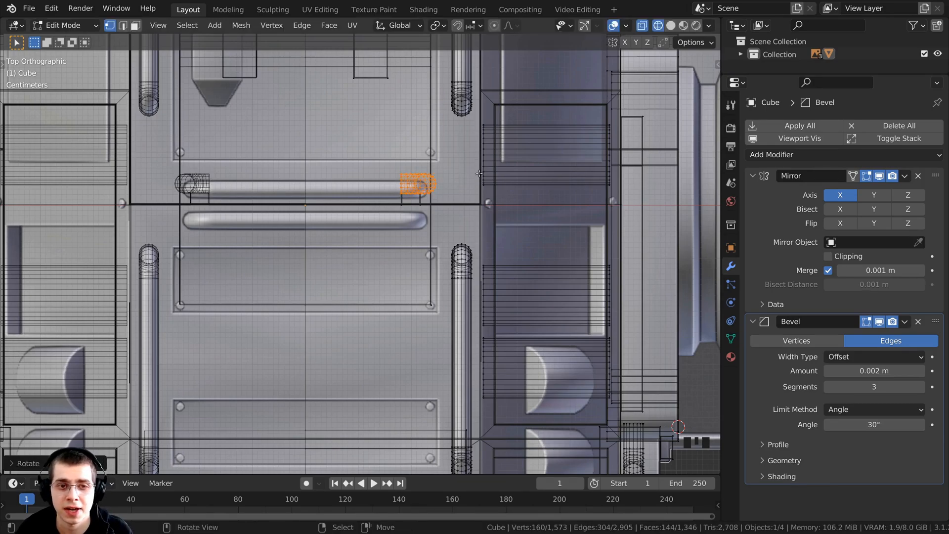
scroll(485, 188, up, 2)
key(g)
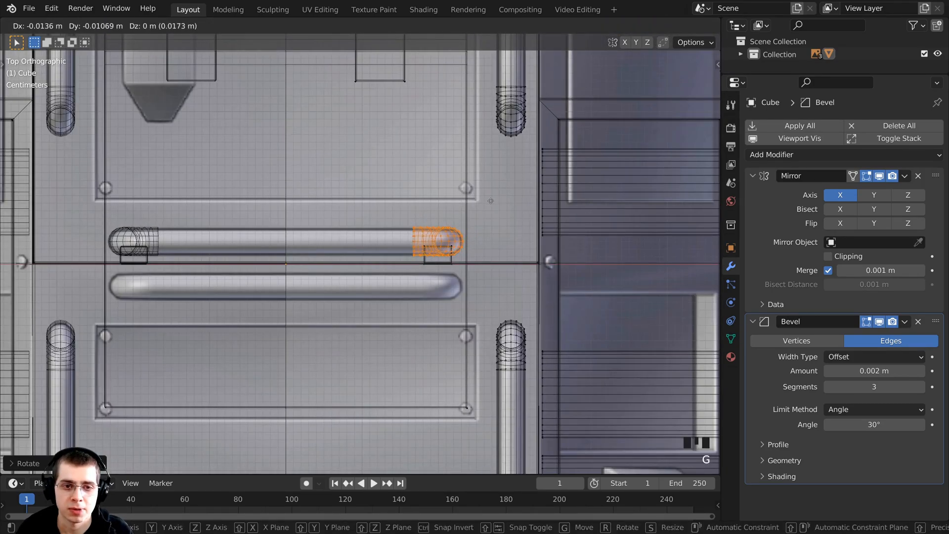
click(490, 200)
- Extrude the bend's open edge loop along X past the mirror centre line to form the handle's straight section
scroll(474, 241, up, 4)
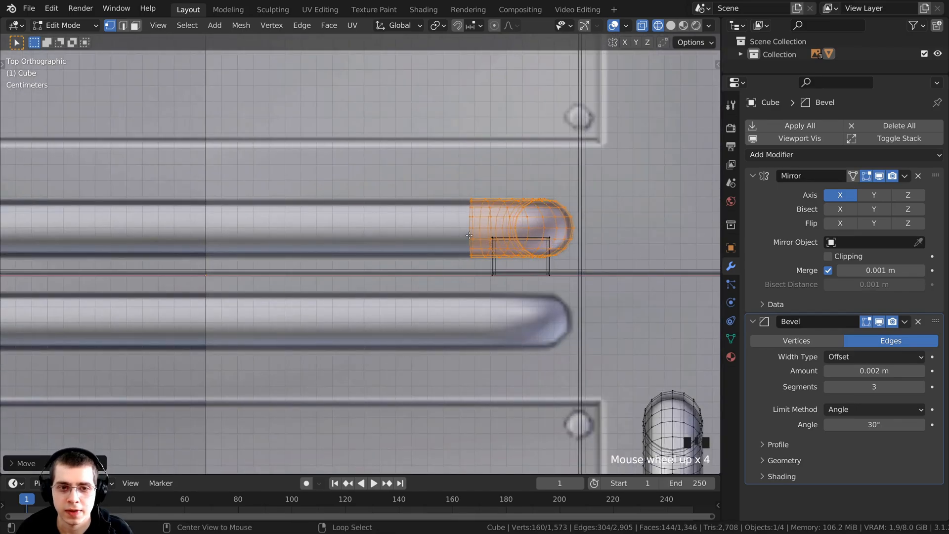
alt+right_click(470, 222)
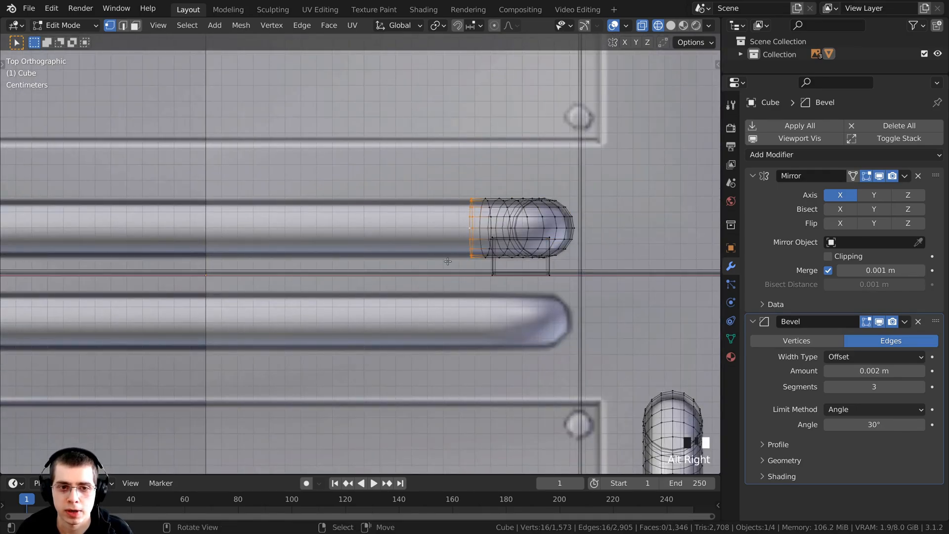
shift+middle_drag(470, 222, 516, 221)
scroll(516, 221, down, 1)
key(e)
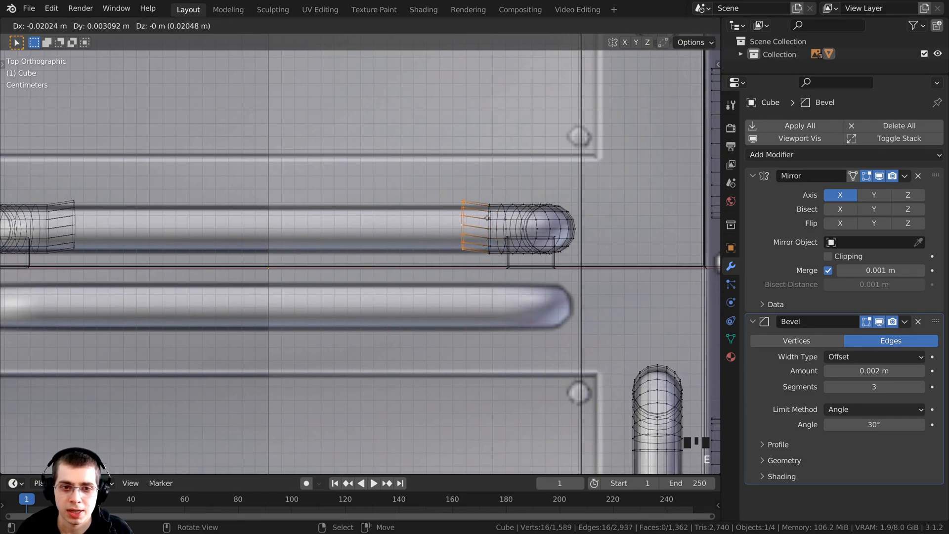
key(x)
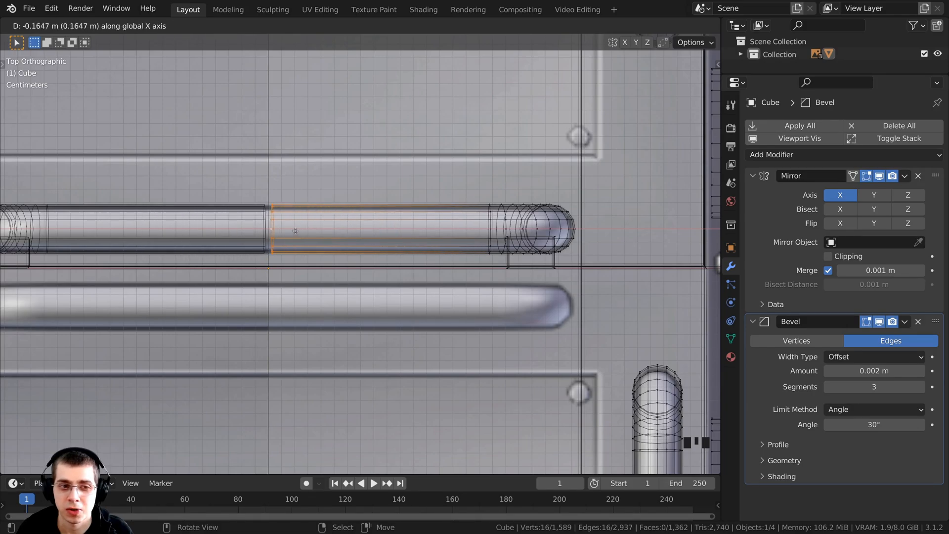
click(223, 201)
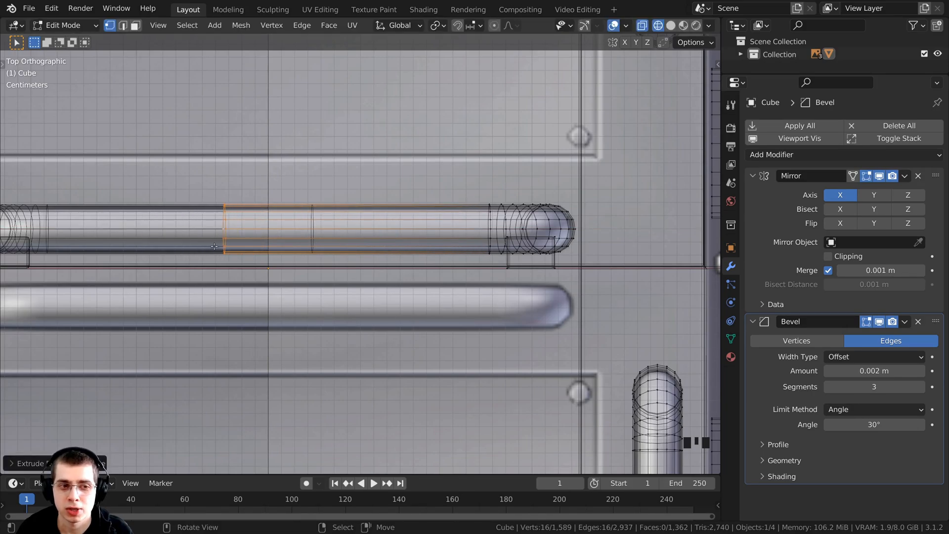
key(g)
key(x)
click(217, 198)
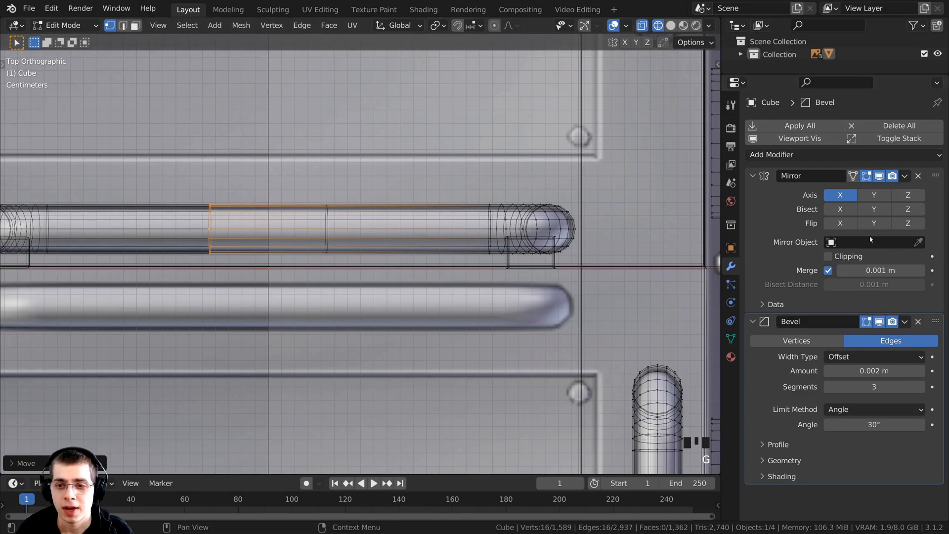
- Enable Clipping on the Mirror modifier and move the extruded loop along X onto the centre line to join both halves
click(829, 257)
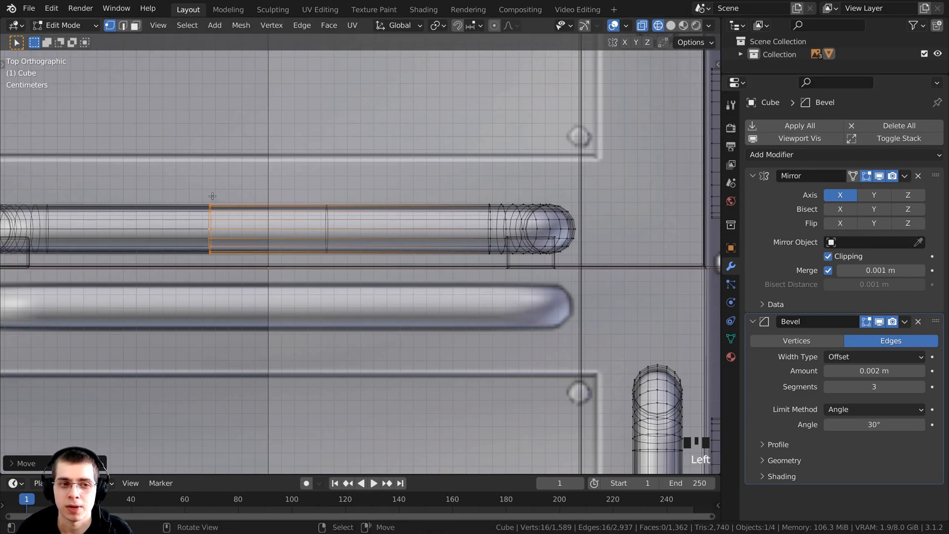
key(g)
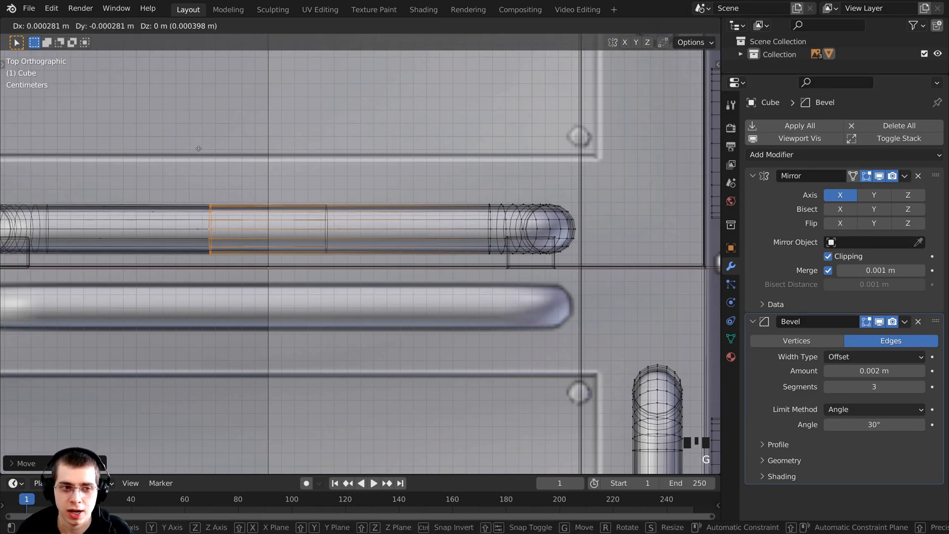
key(x)
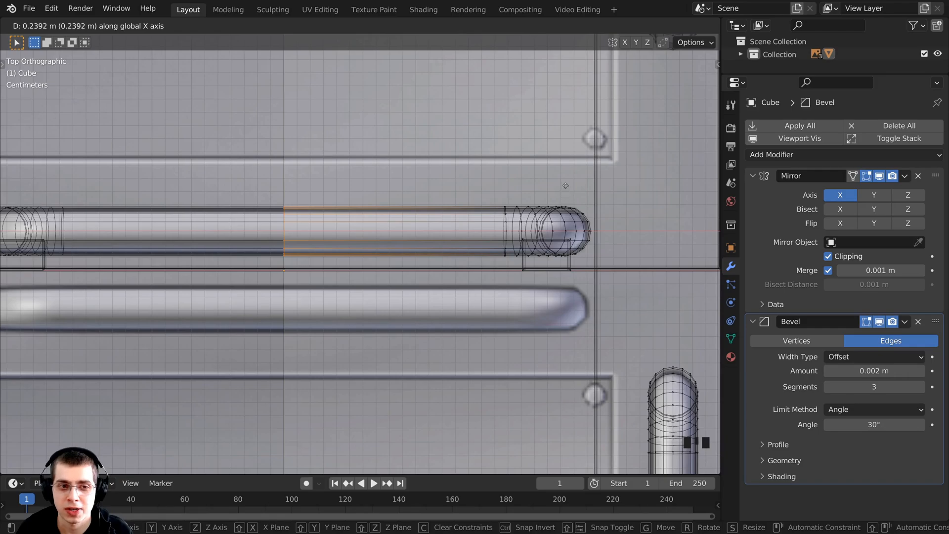
click(545, 214)
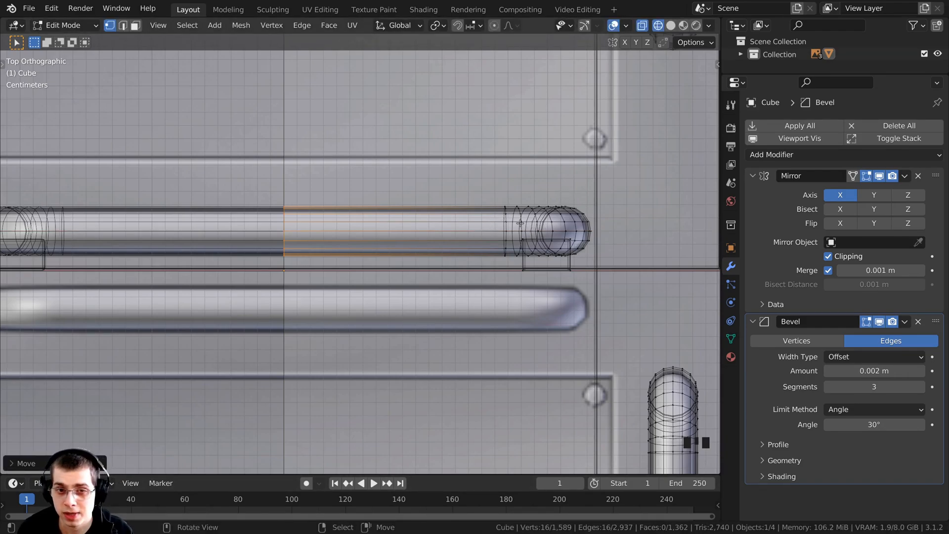
- Duplicate the whole linked handle half and move the copy about -0.06 m along Y onto the front crosswise handle
key(l)
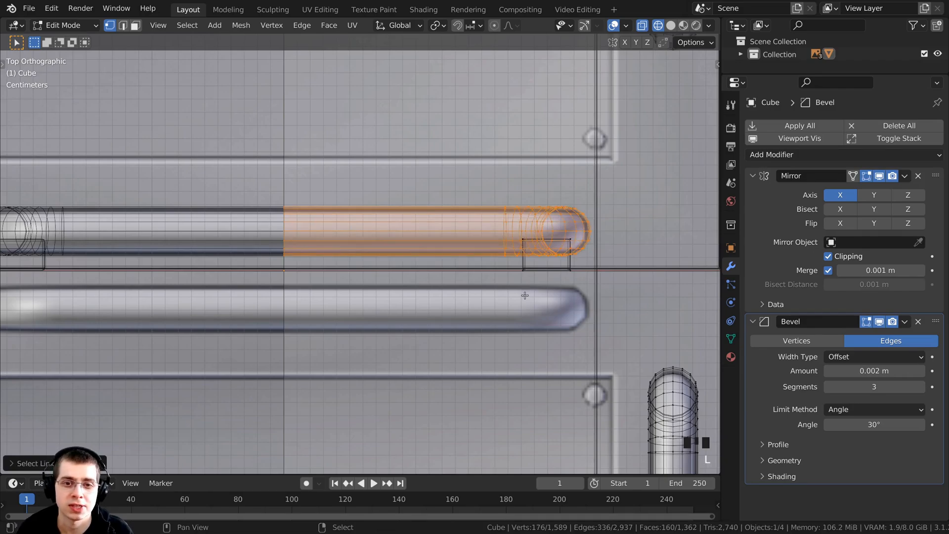
shift+middle_drag(524, 294, 524, 276)
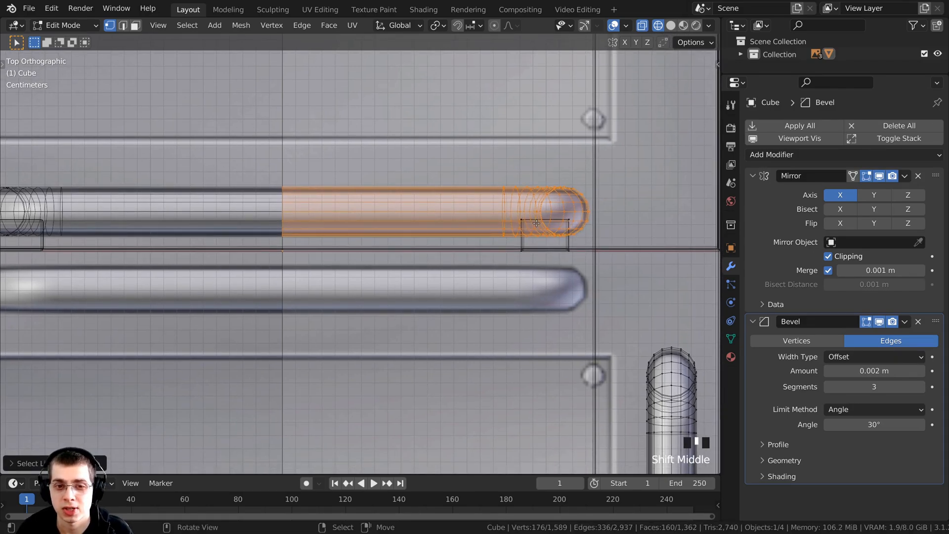
key(shift+d)
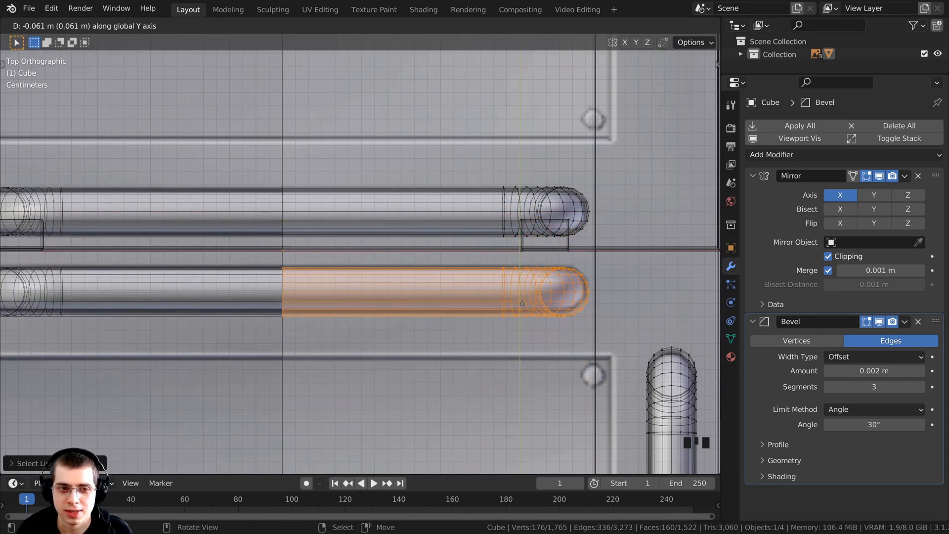
click(522, 284)
- Check the roof handles in solid shading in Object Mode with nothing selected, and save the file
scroll(494, 297, down, 5)
key(z)
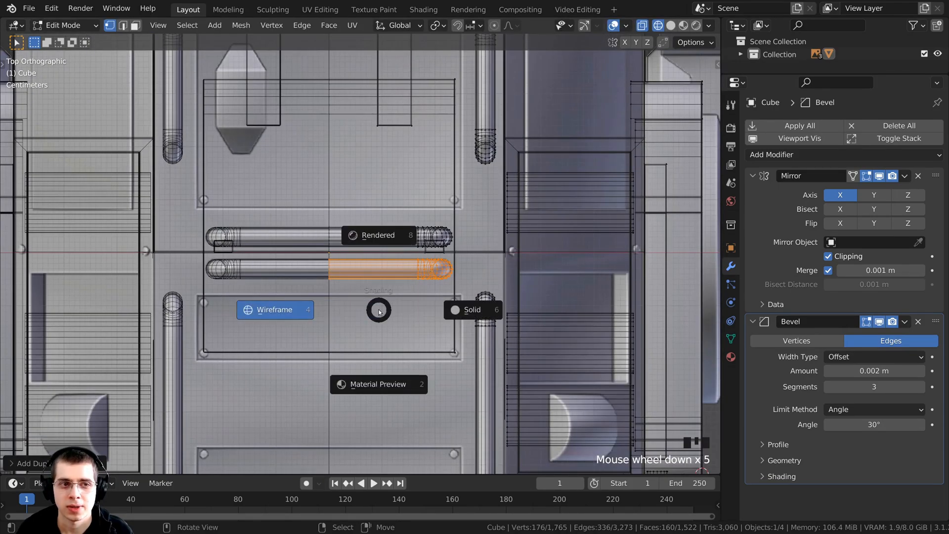
click(506, 329)
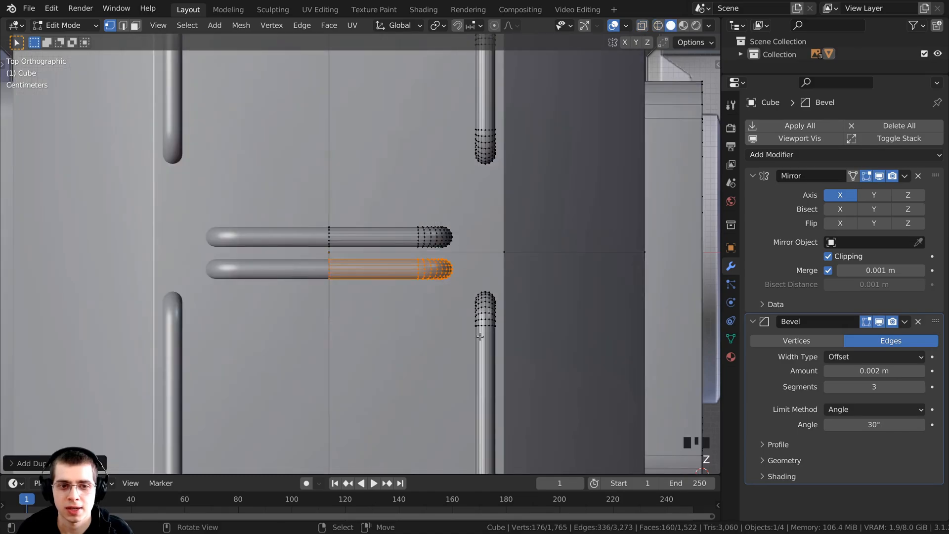
mouse_move(505, 330)
middle_down()
mouse_move(445, 259)
mouse_move(381, 247)
mouse_move(254, 279)
middle_up()
scroll(445, 259, up, 2)
key(Tab)
scroll(441, 257, down, 2)
key(alt+a)
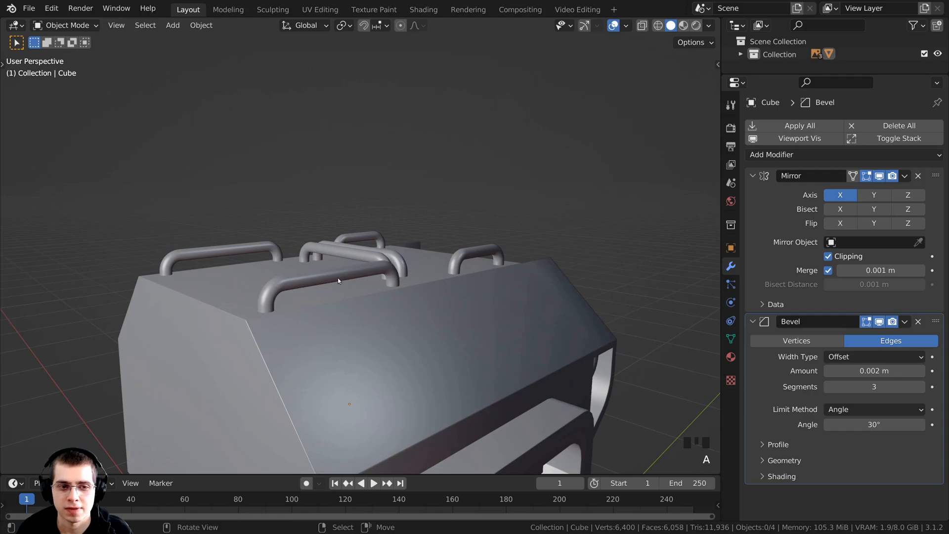
middle_drag(338, 281, 467, 236)
key(ctrl+s)
scroll(372, 159, up, 2)
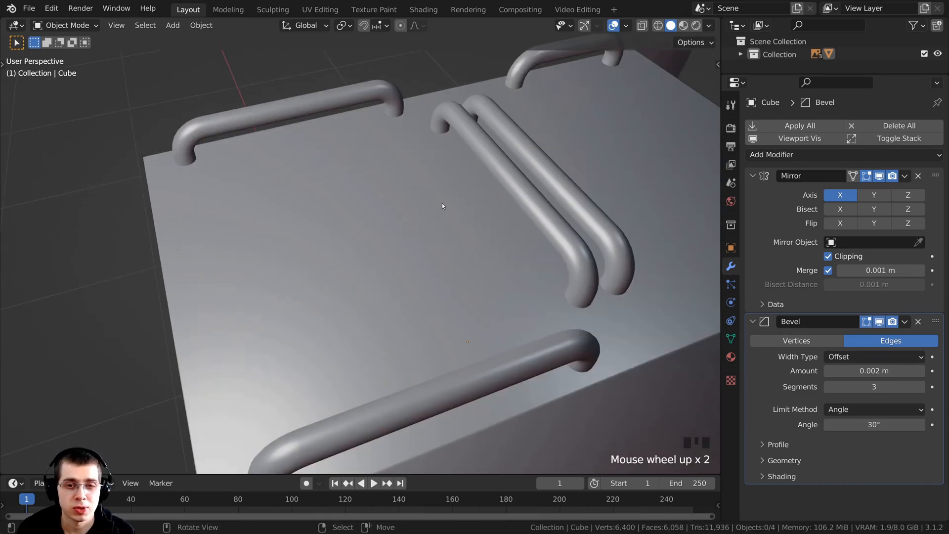
middle_drag(345, 172, 423, 269)
shift+middle_drag(422, 265, 385, 301)
- Add a centred loop cut across the front roof section and down the adjoining sloped side in Edit Mode
key(Tab)
scroll(445, 208, up, 3)
scroll(314, 184, down, 3)
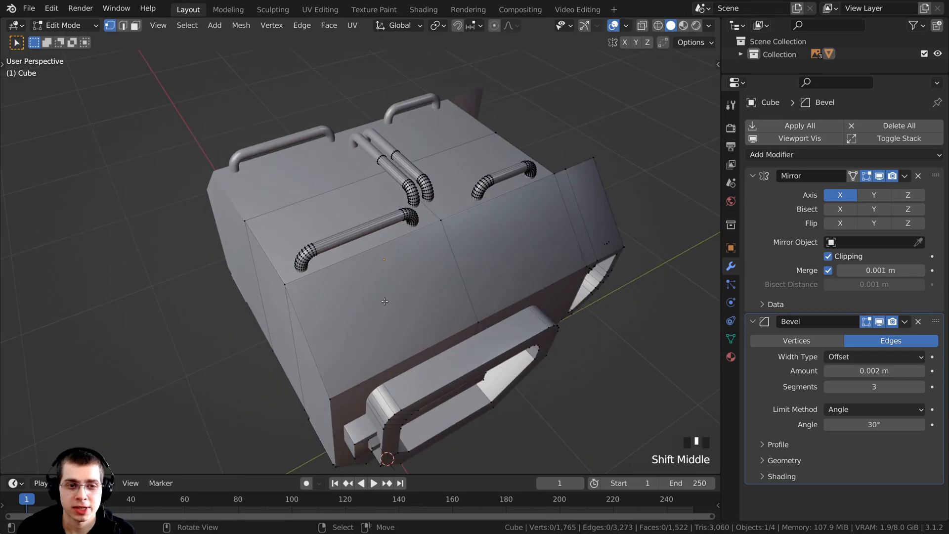
scroll(310, 214, up, 1)
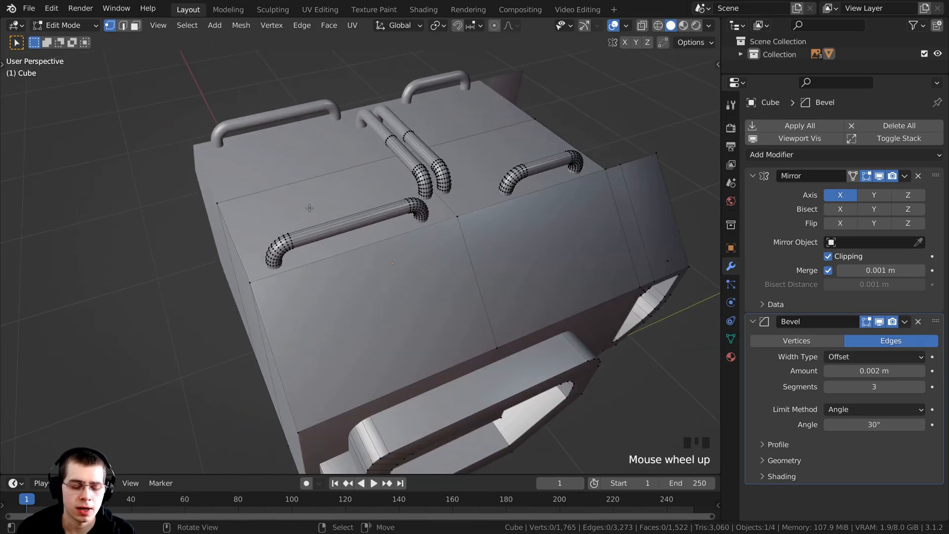
key(ctrl+r)
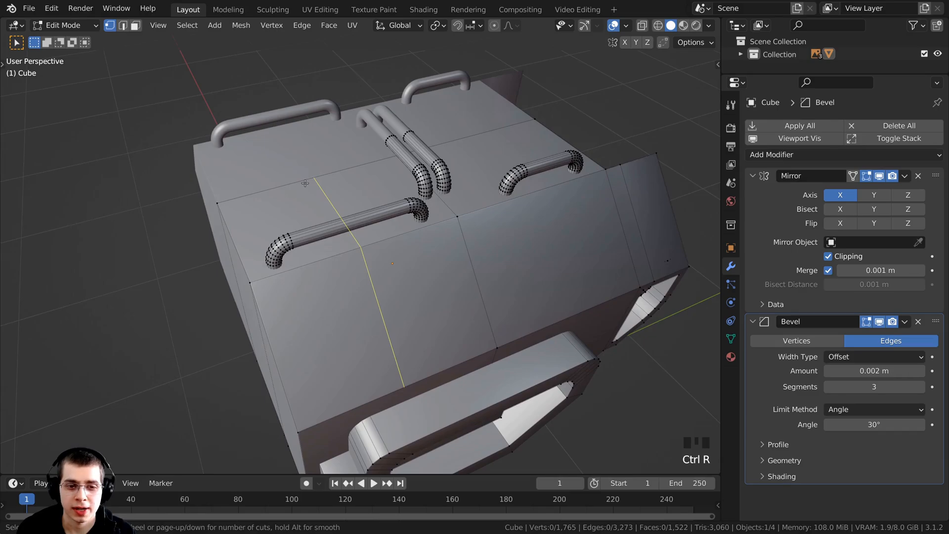
click(303, 187)
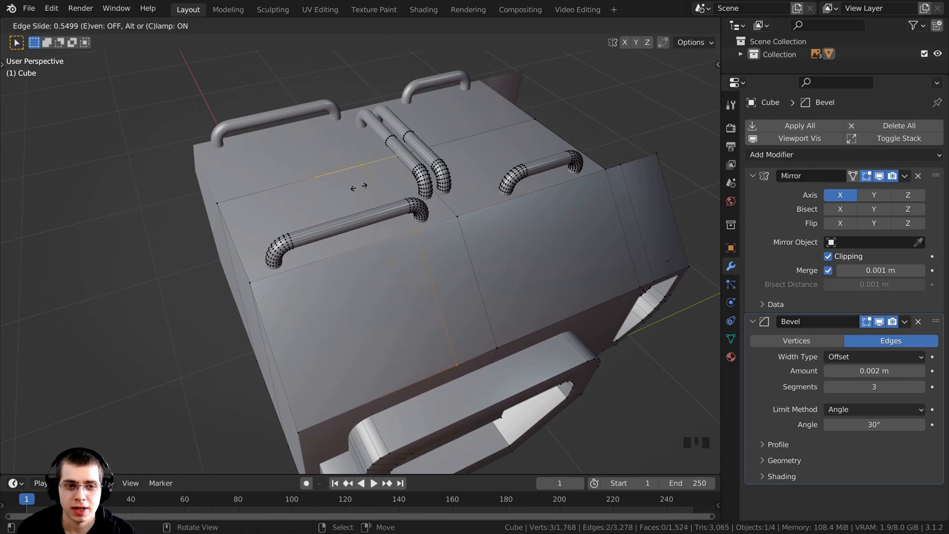
right_click(287, 154)
middle_drag(371, 243, 370, 250)
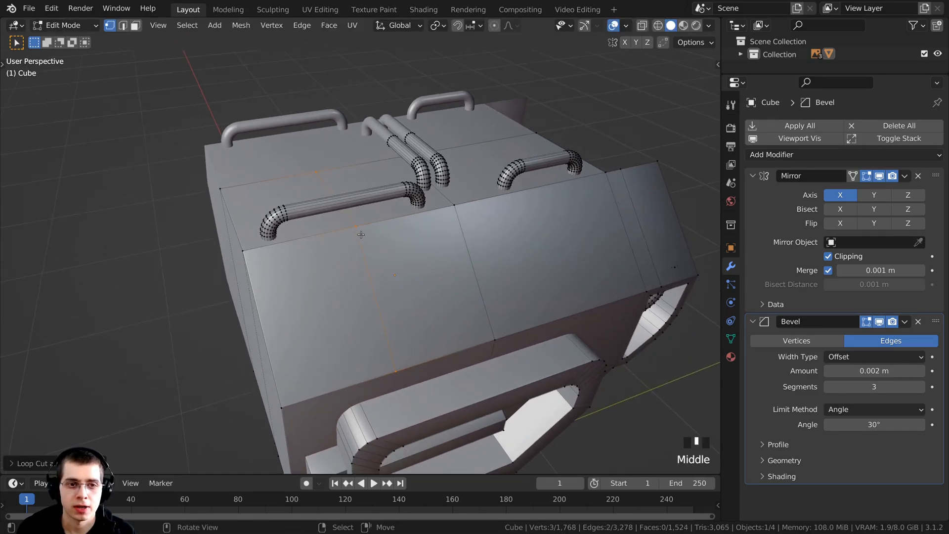
- Examine how the loop cut divides the roof by selecting its faces individually, ending on the front outer face under the longer handle
scroll(370, 251, up, 2)
key(3)
right_click(370, 253)
right_click(410, 233)
right_click(550, 168)
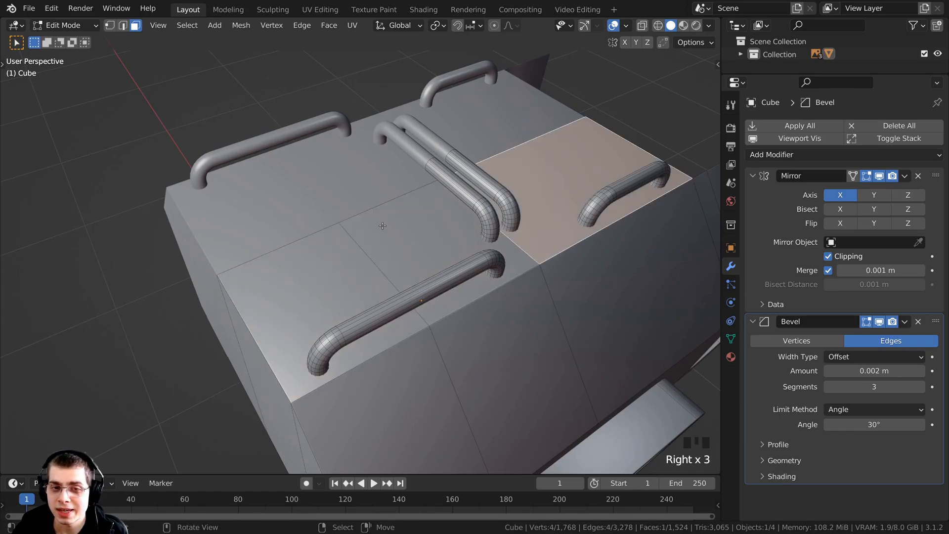
right_click(410, 232)
right_click(320, 247)
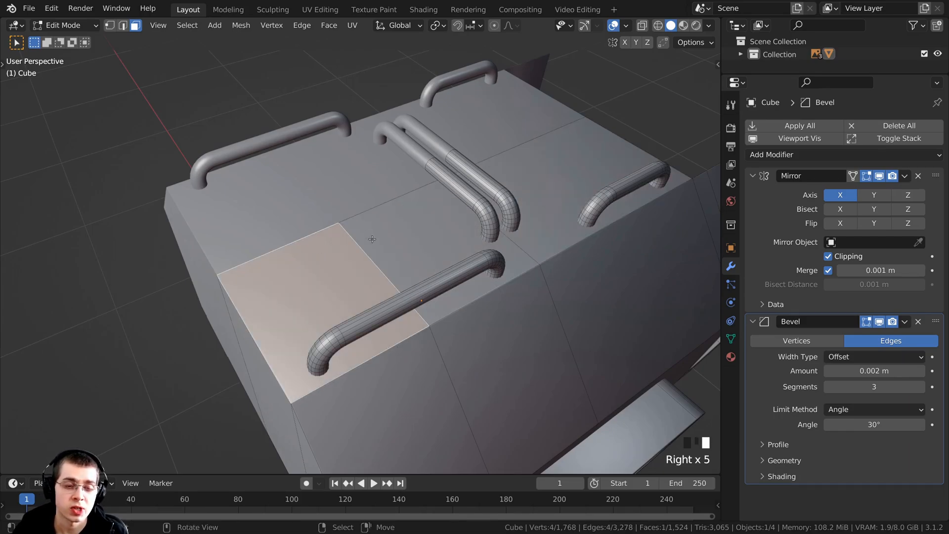
scroll(373, 239, up, 2)
middle_drag(372, 239, 373, 233)
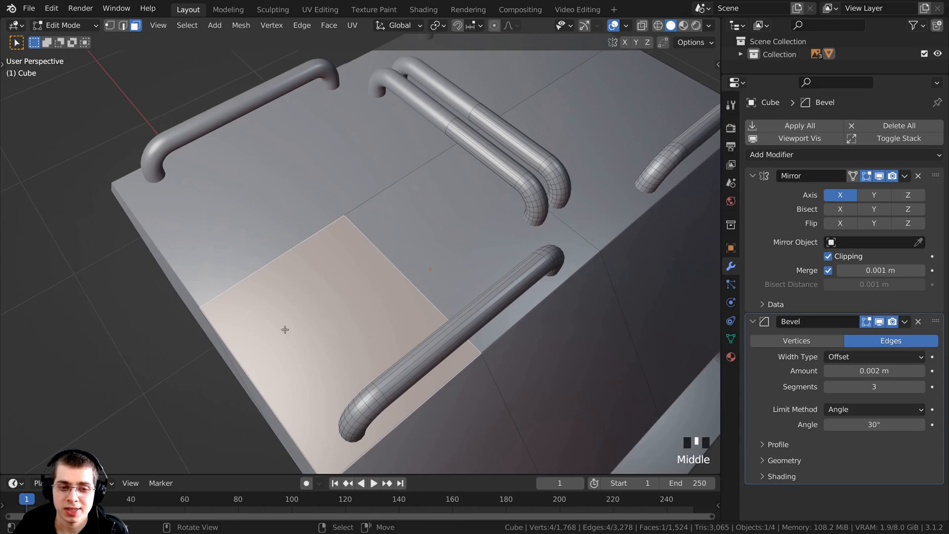
shift+middle_drag(285, 330, 493, 243)
scroll(292, 277, down, 2)
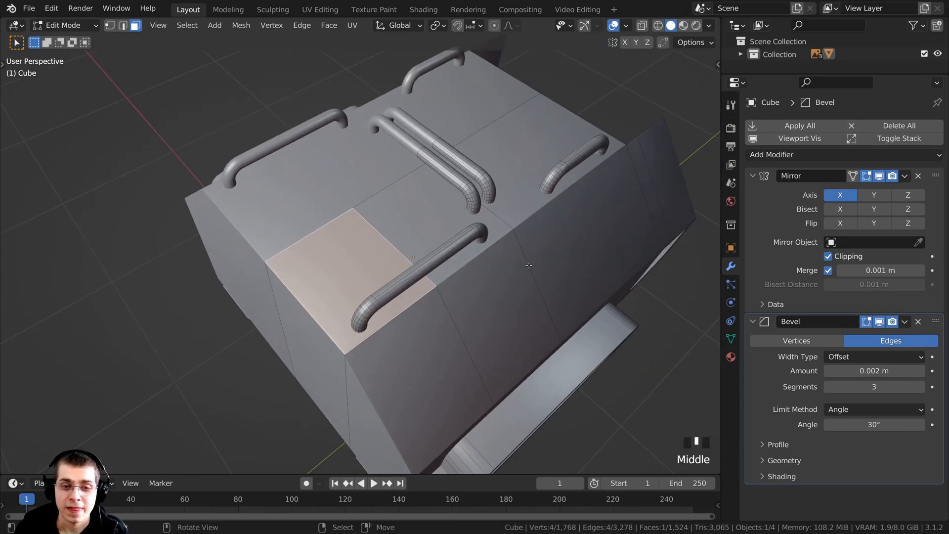
- Try insetting the front outer roof face about 0.08 m, comparing the shape with Boundary on and off
key(i)
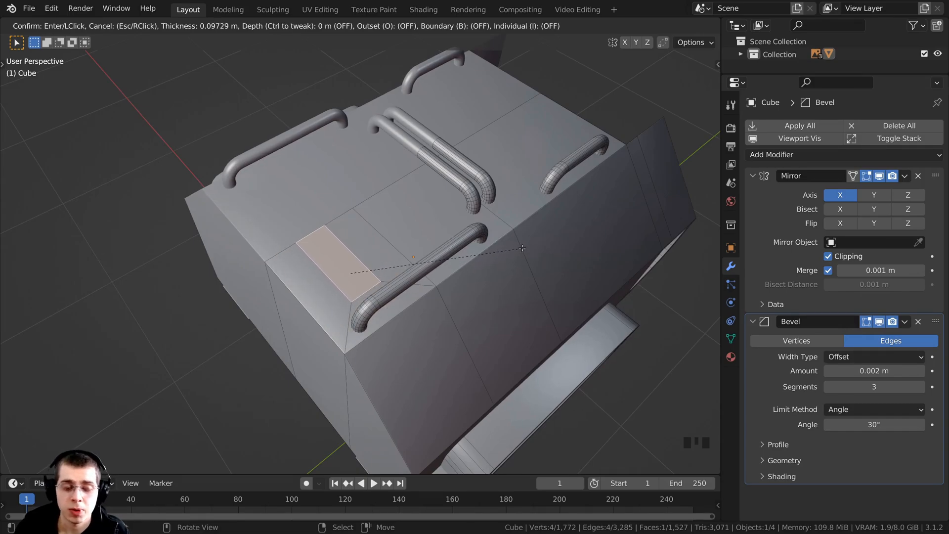
key(b)
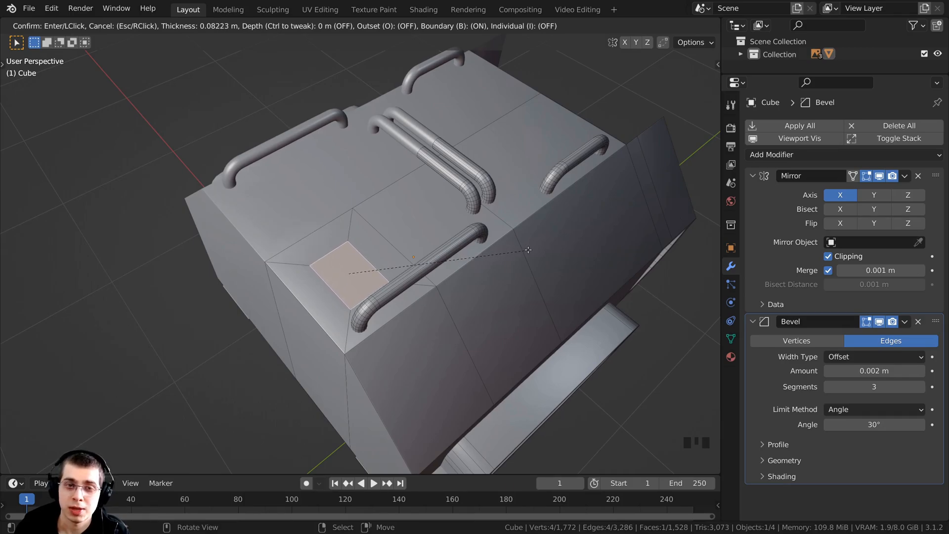
key(b)
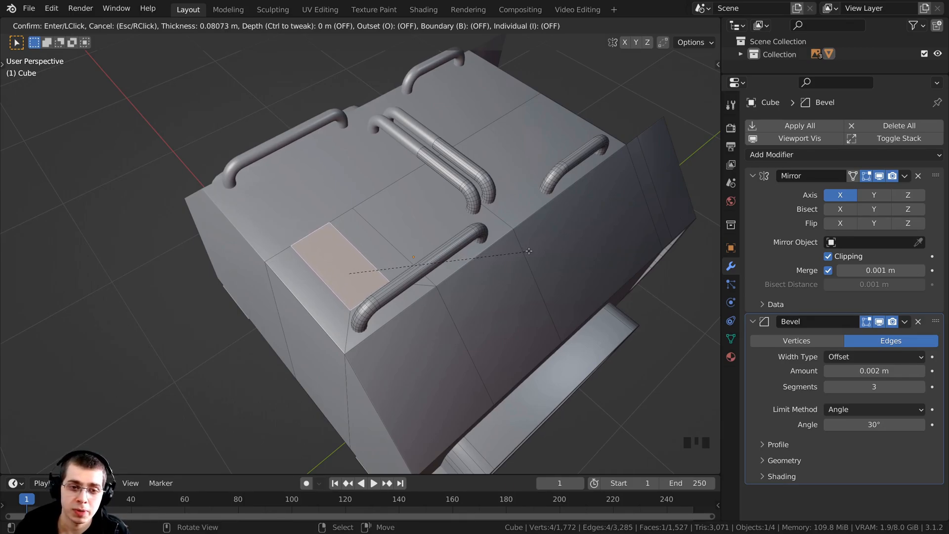
key(b)
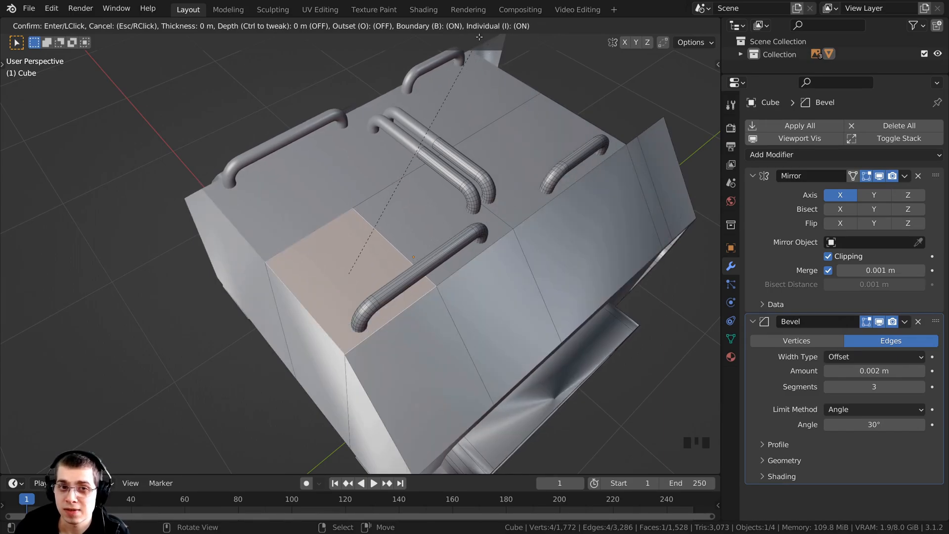
- Try the face inset at about 0.067 m with Individual on and Boundary off, and undo it
key(i)
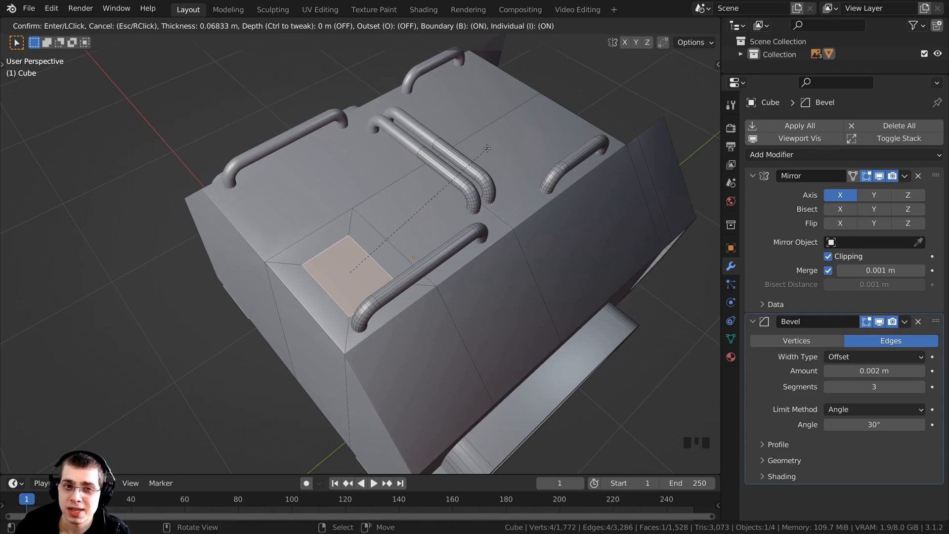
key(b)
key(b)
key(b)
key(b)
key(b)
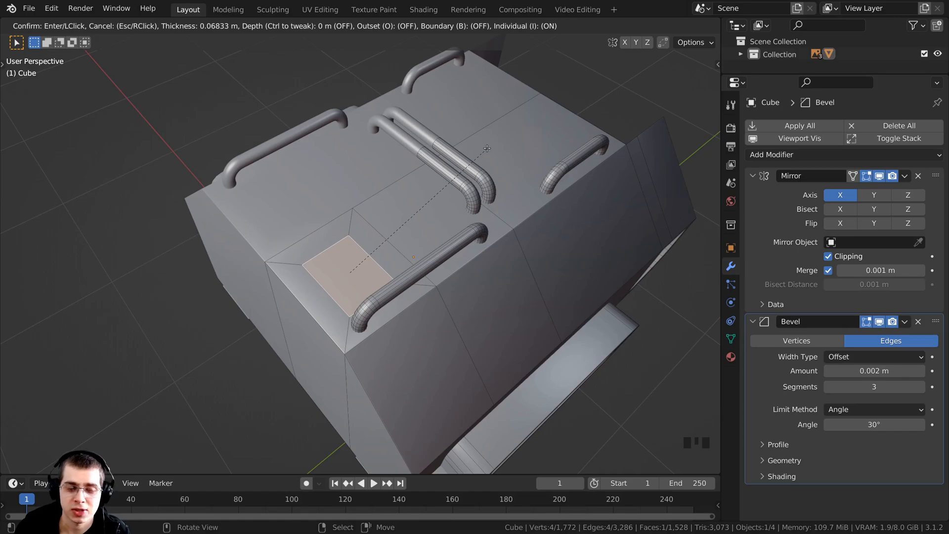
key(b)
key(b)
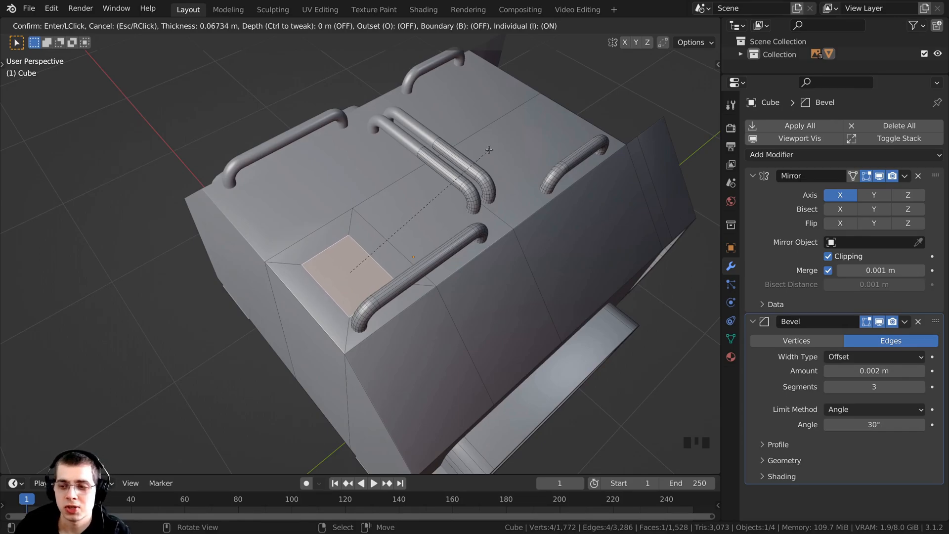
click(489, 150)
scroll(410, 203, up, 2)
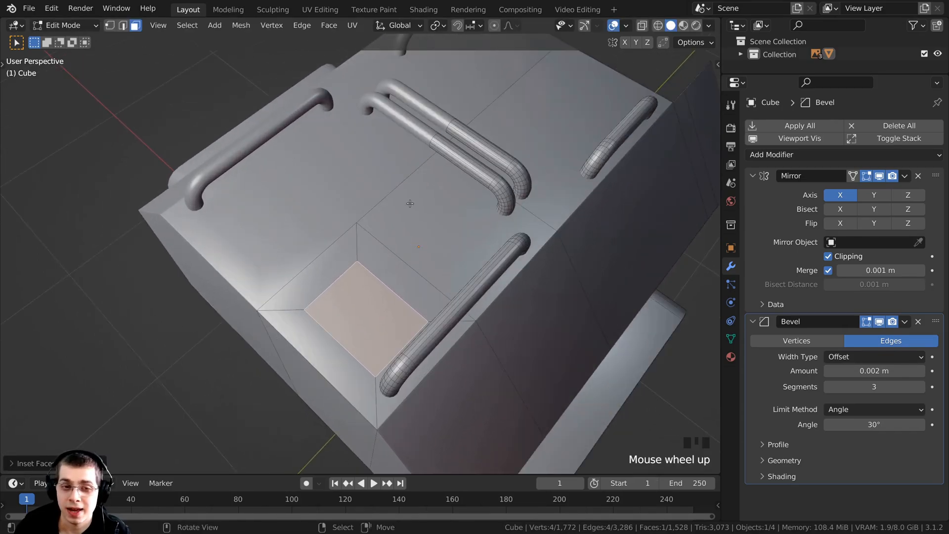
key(ctrl+z)
- Select both front roof faces and try insetting them about 0.08 m, comparing the result with Individual on and off
shift+middle_drag(408, 199, 534, 235)
scroll(530, 232, up, 2)
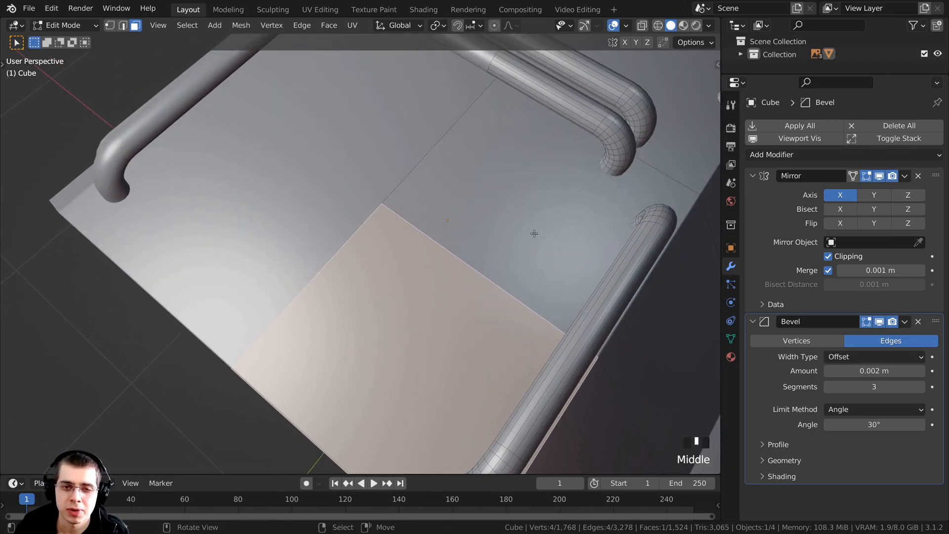
scroll(534, 235, down, 1)
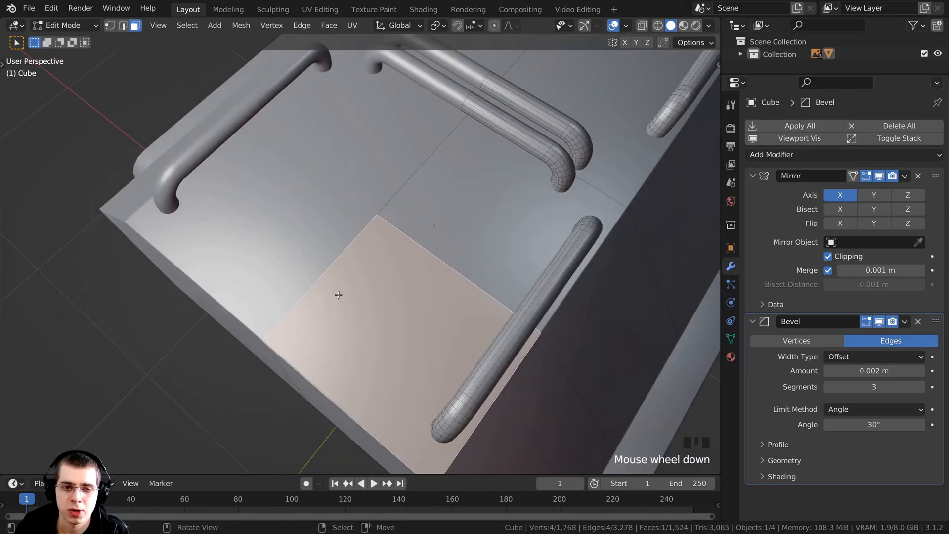
right_click(459, 213)
shift+right_click(390, 278)
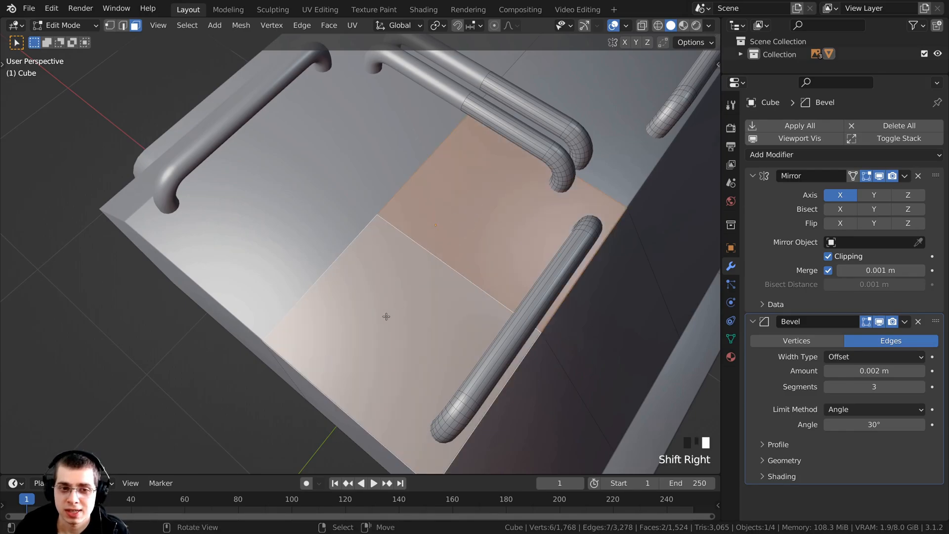
middle_drag(386, 317, 395, 208)
scroll(395, 208, up, 2)
scroll(444, 276, down, 1)
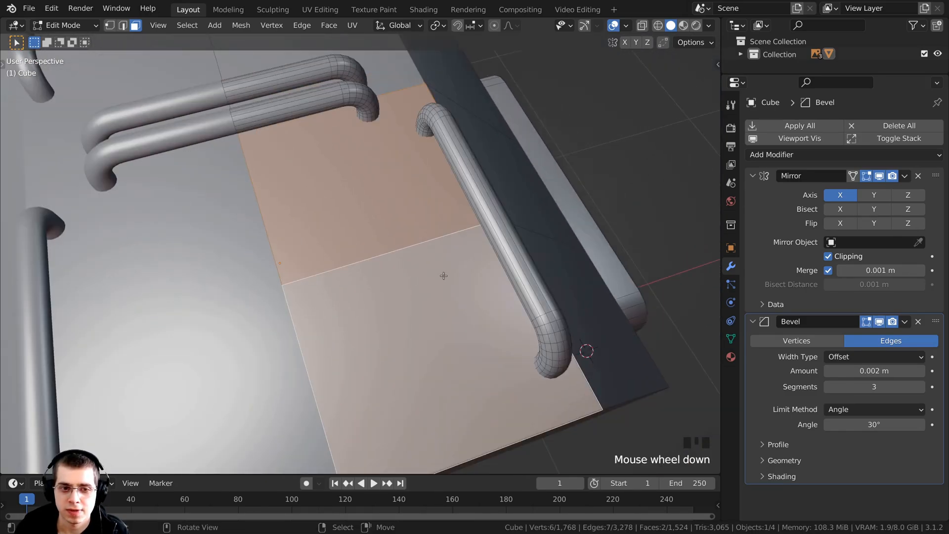
middle_drag(443, 275, 426, 269)
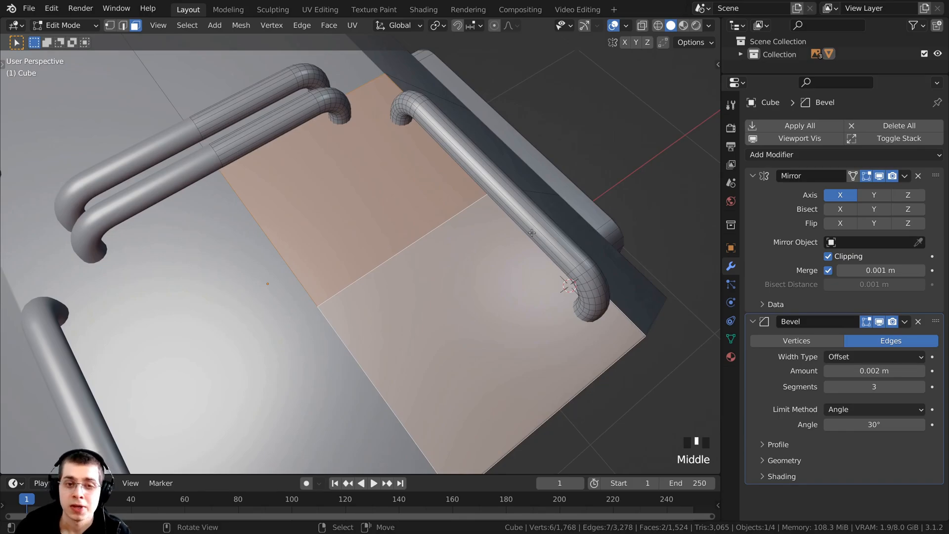
key(i)
key(i)
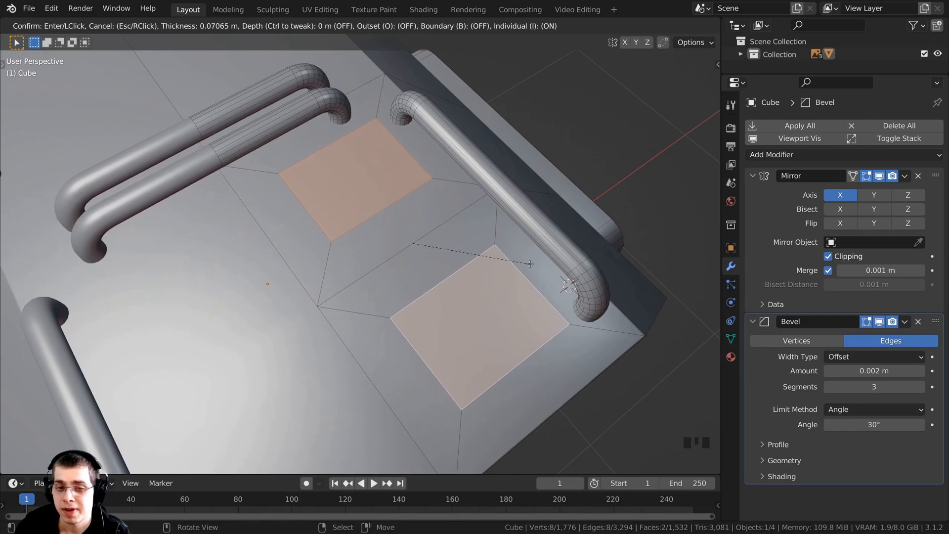
key(i)
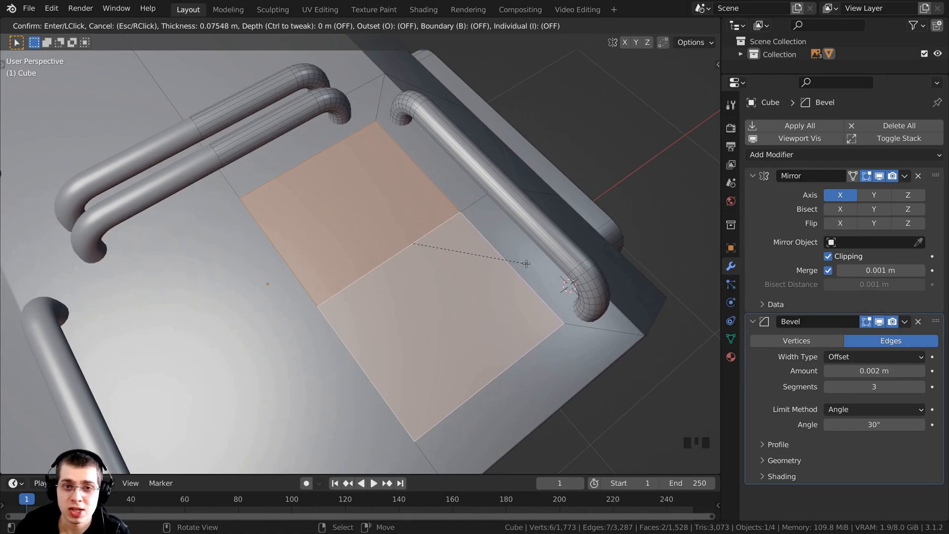
key(i)
key(i)
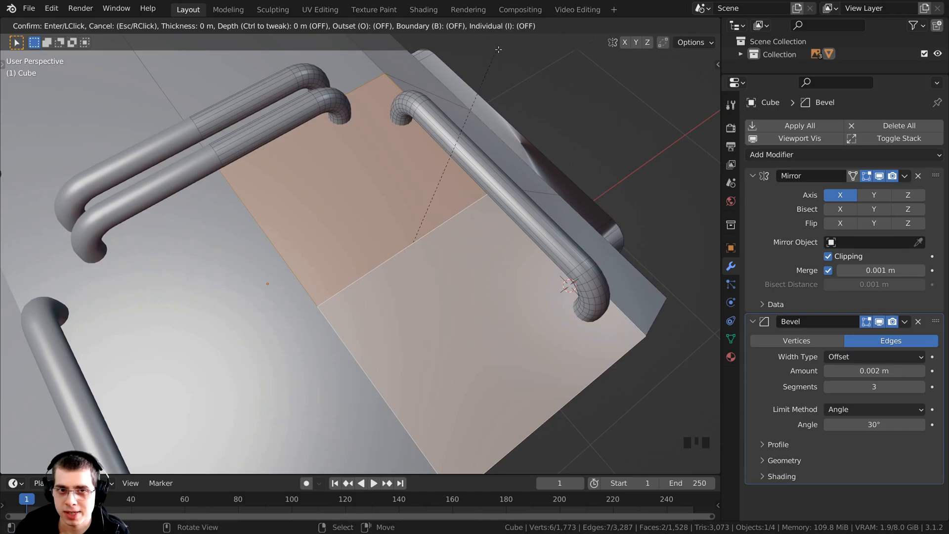
key(i)
key(i)
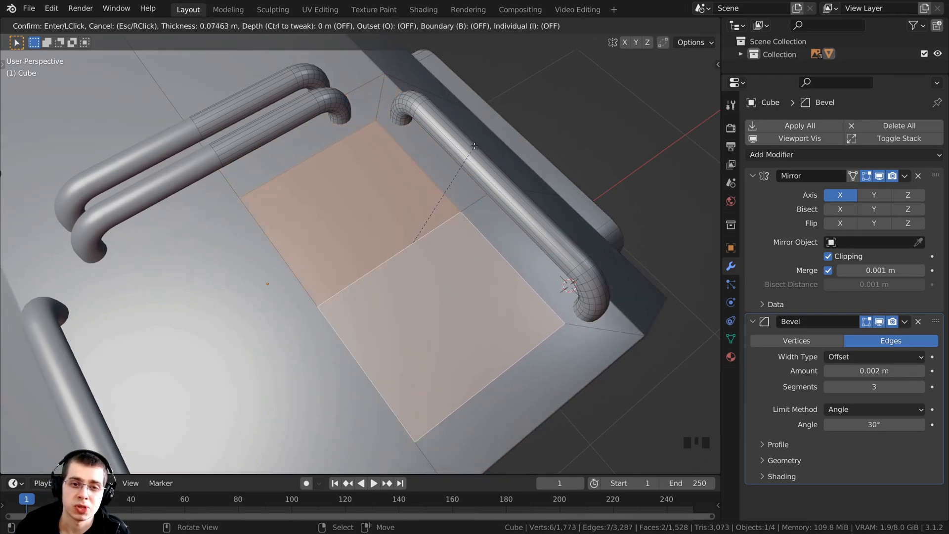
key(i)
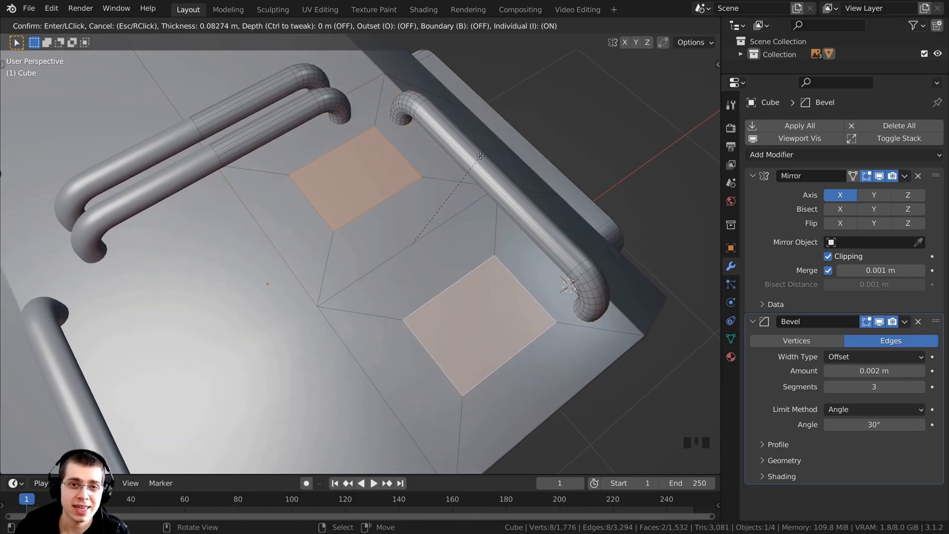
key(i)
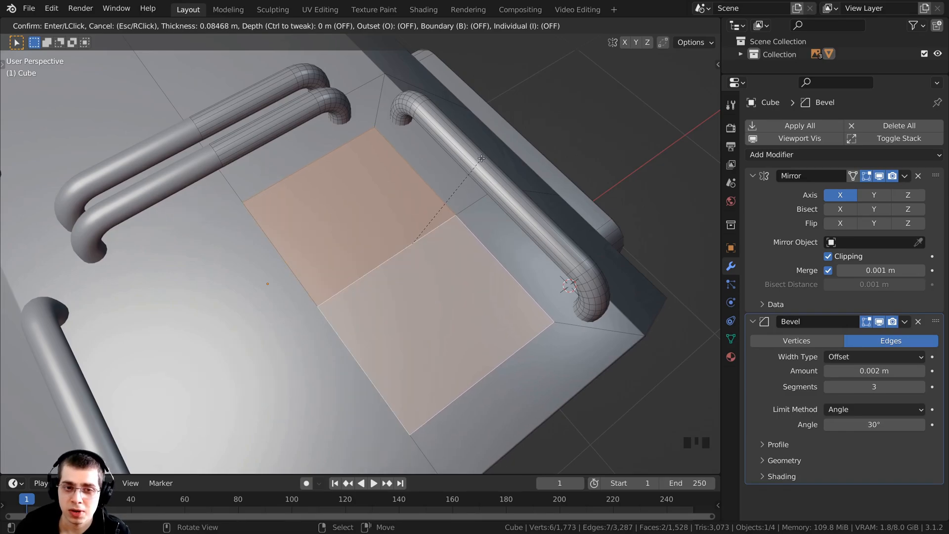
- Try the joint inset of the two faces at about 0.08 m with Boundary toggled on, and undo it
key(b)
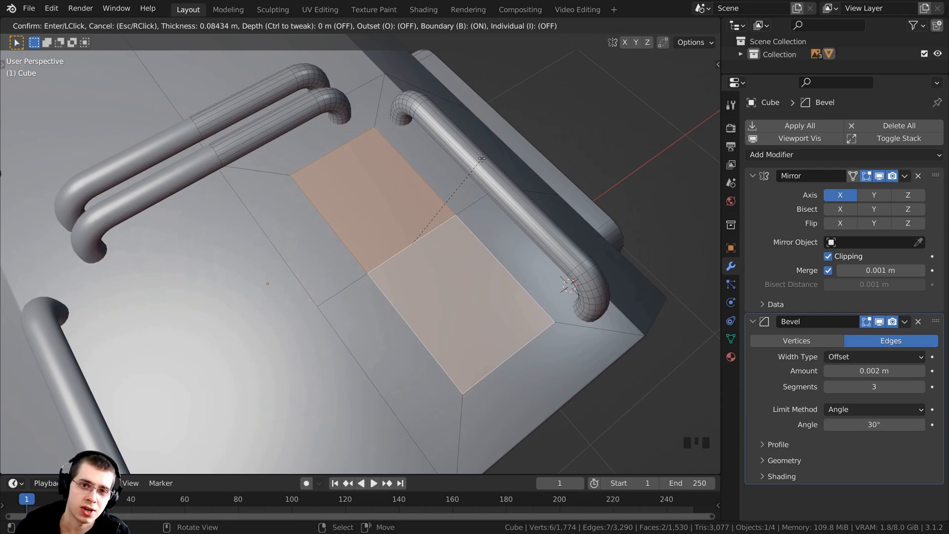
key(b)
key(b)
key(b)
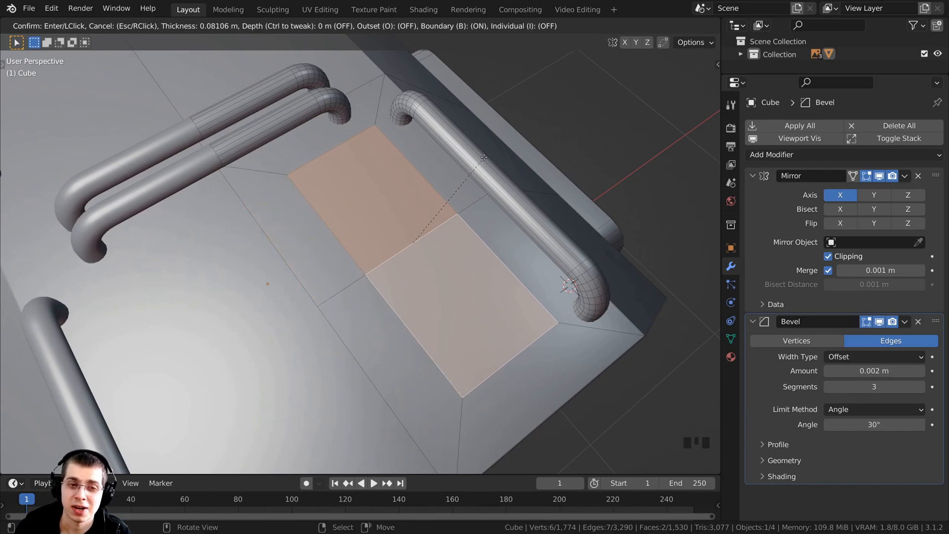
click(483, 159)
middle_drag(483, 159, 341, 198)
key(ctrl+z)
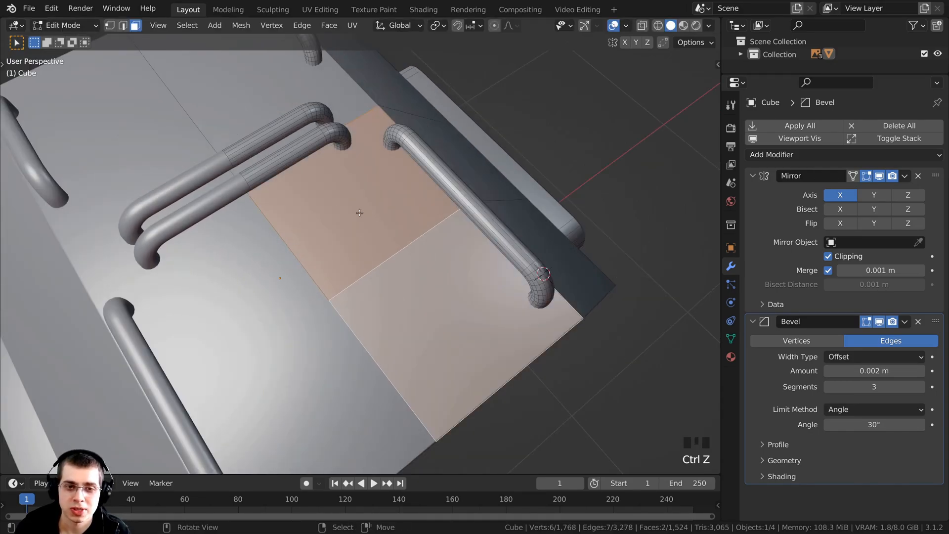
- Inset only the frontmost roof face about 0.081 m with Boundary off, matching the front panel in the top wireframe reference
shift+middle_drag(364, 269, 484, 263)
middle_drag(380, 337, 499, 309)
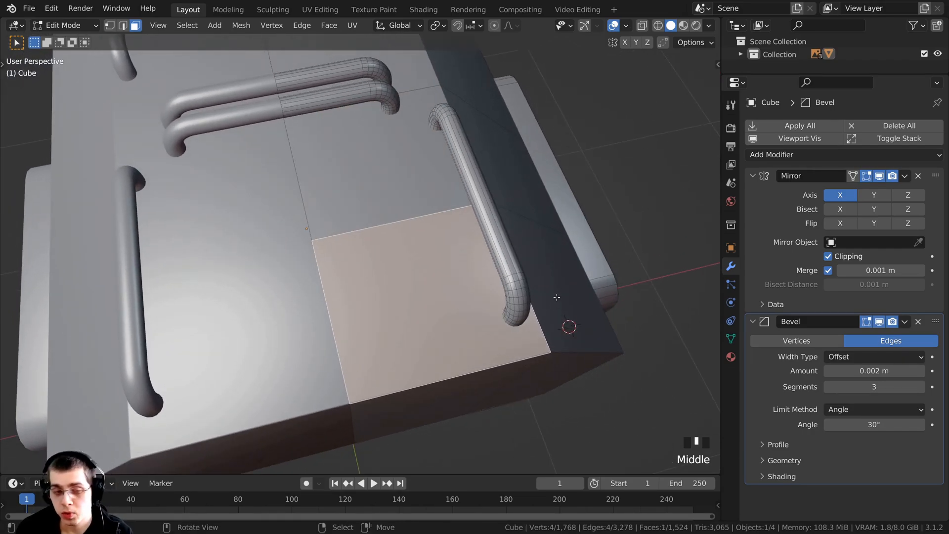
key(KP_7)
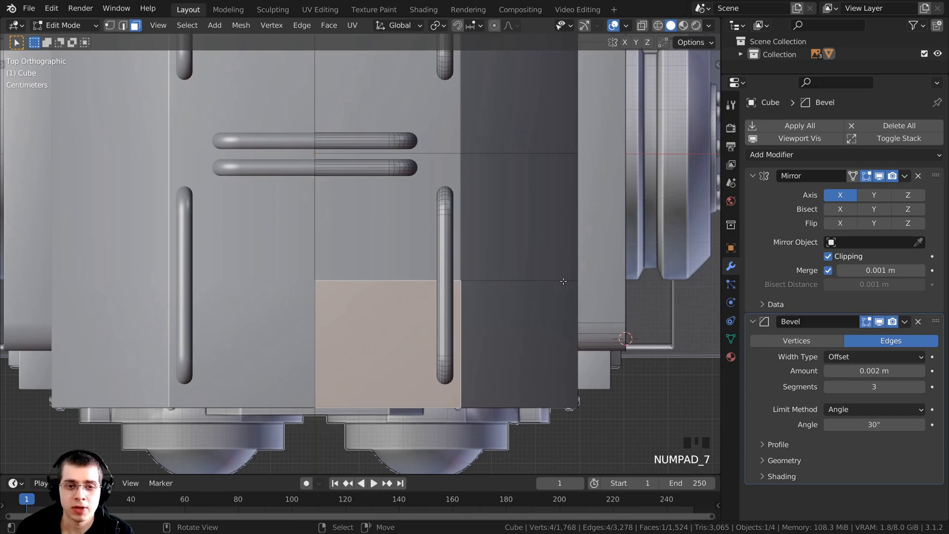
key(z)
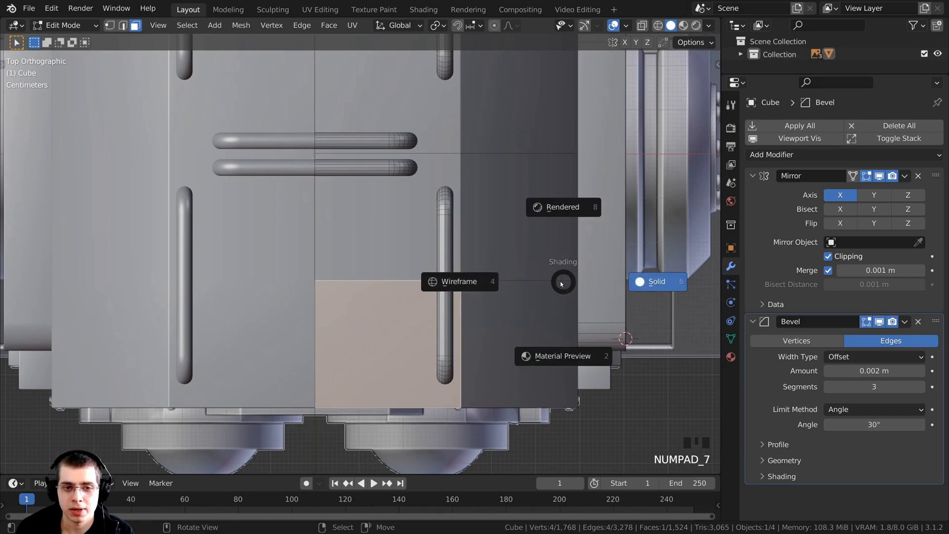
click(439, 281)
shift+middle_drag(560, 248, 559, 189)
scroll(559, 189, up, 1)
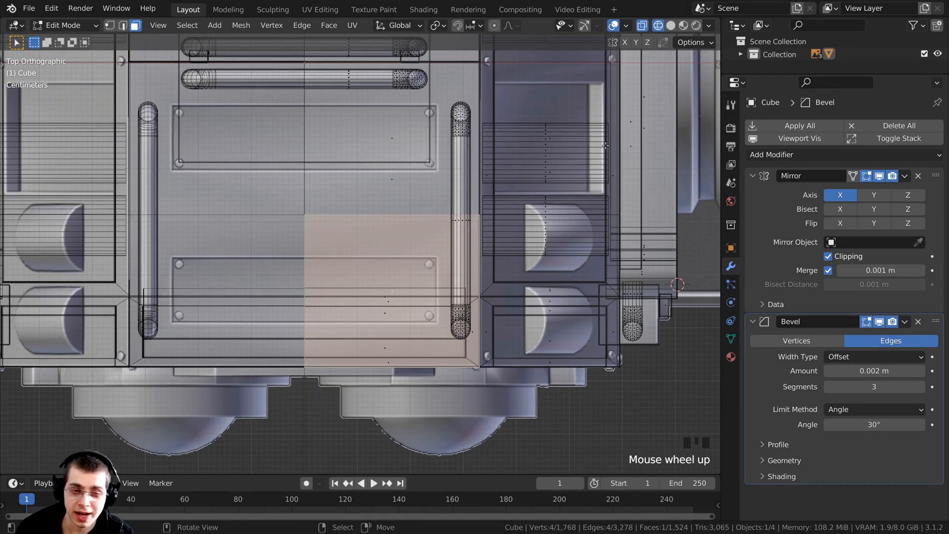
key(i)
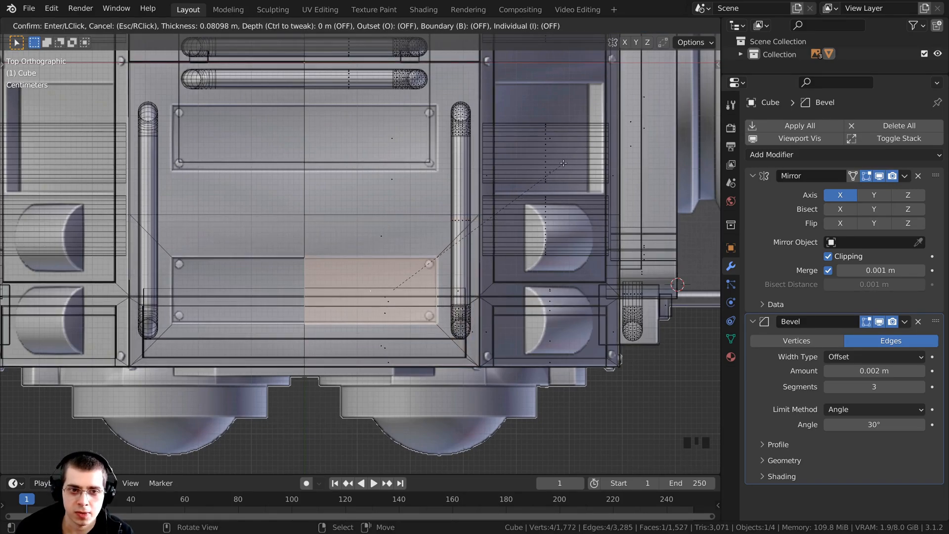
click(564, 163)
- Inset the adjacent roof face behind it about 0.081 m with Boundary off, matching the second panel in the wireframe reference
shift+middle_drag(337, 215, 335, 273)
key(z)
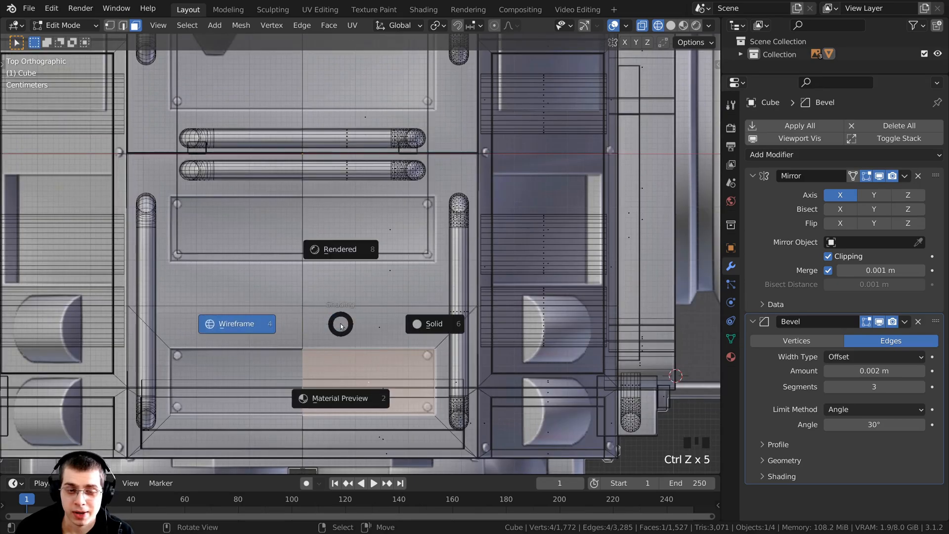
click(433, 325)
shift+middle_drag(426, 230, 423, 277)
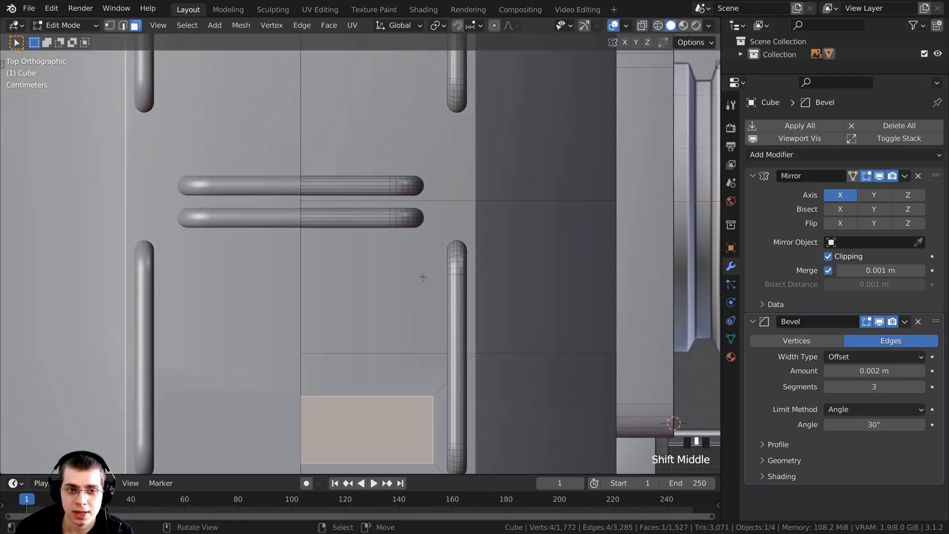
right_click(399, 267)
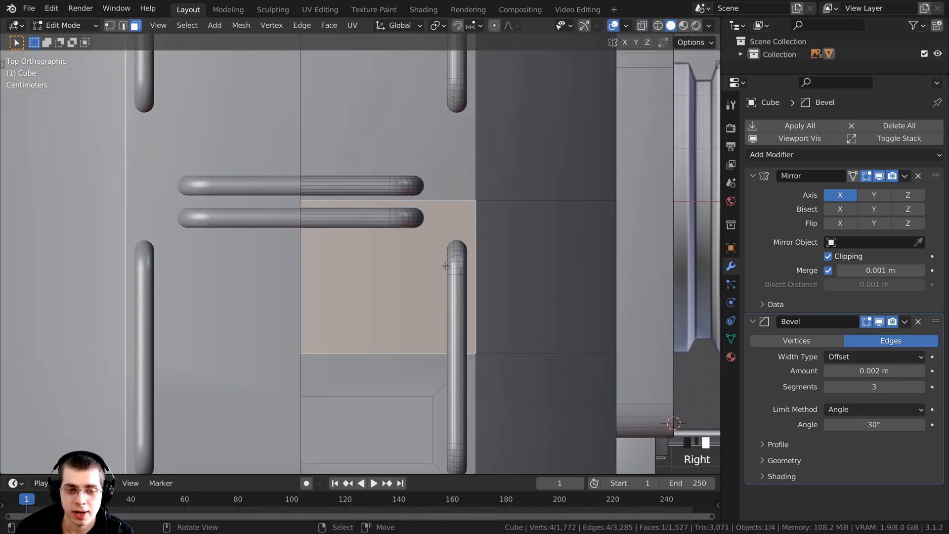
key(z)
click(308, 263)
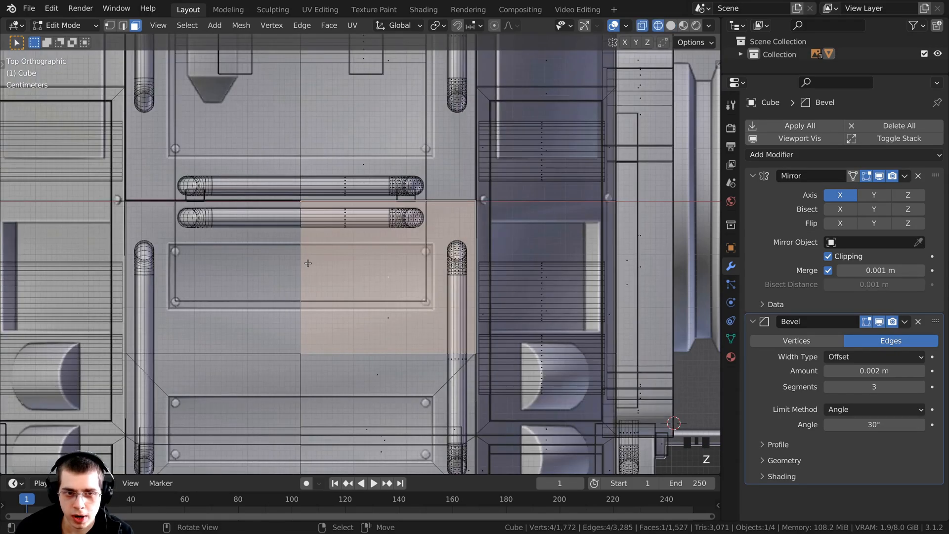
key(i)
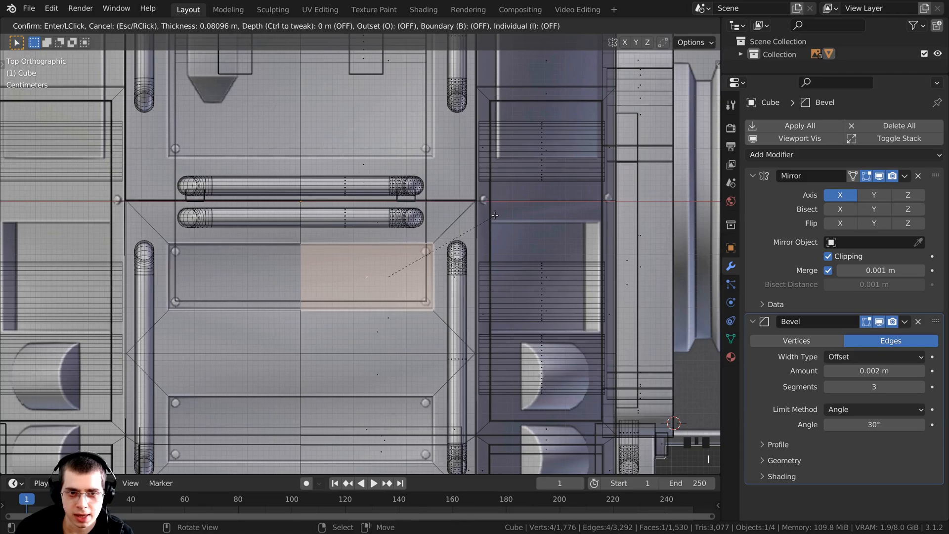
click(495, 215)
- Inset the rear roof face behind the crosswise handles about 0.078 m with Boundary off, matching the large panel in the top wireframe reference
shift+middle_drag(375, 139, 370, 278)
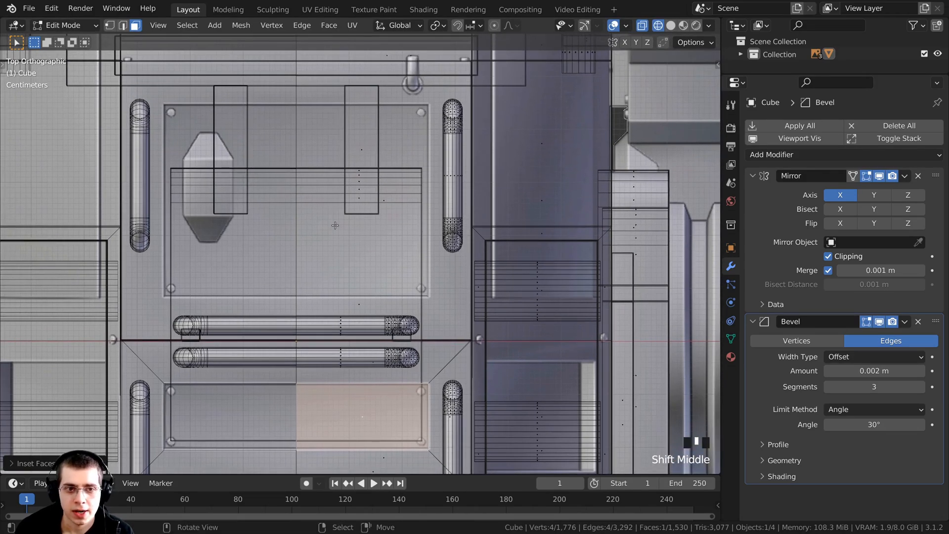
key(z)
click(420, 222)
shift+middle_drag(424, 235, 425, 265)
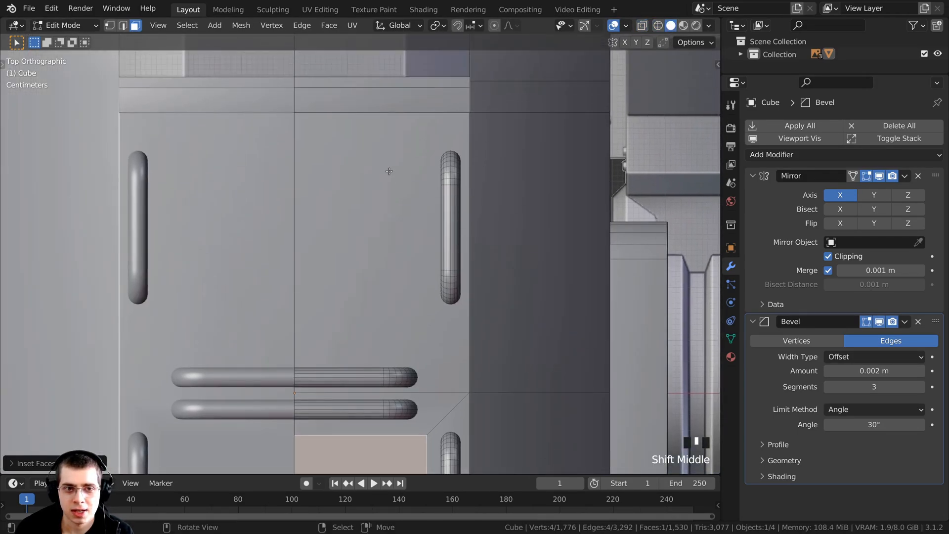
right_click(388, 169)
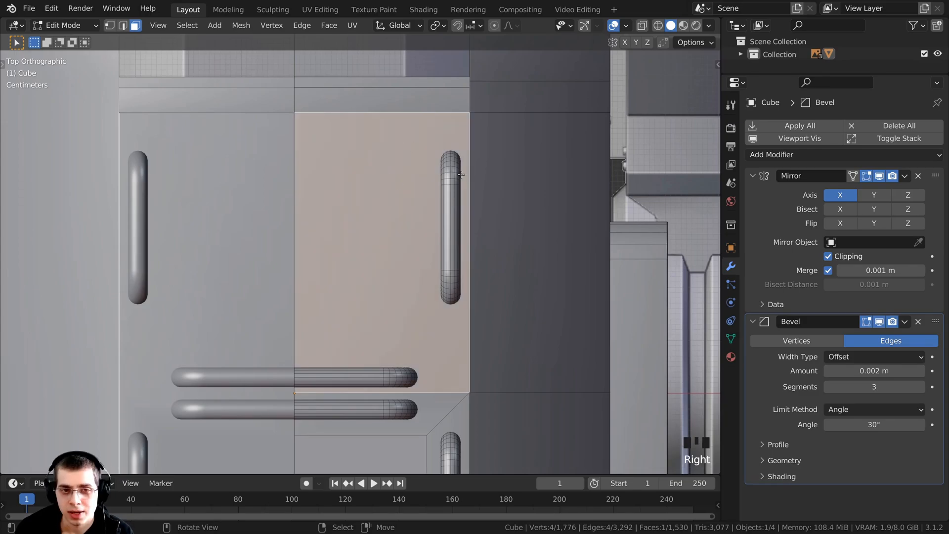
key(z)
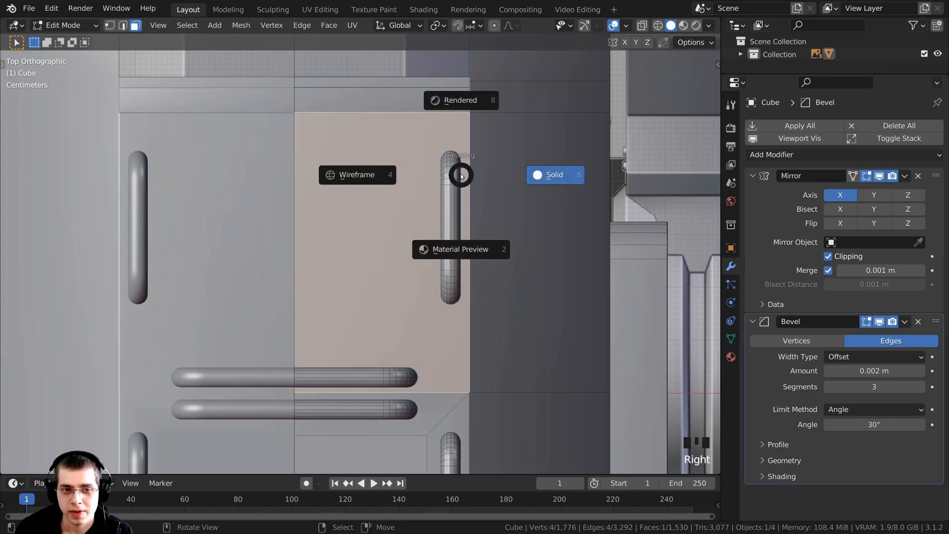
click(384, 175)
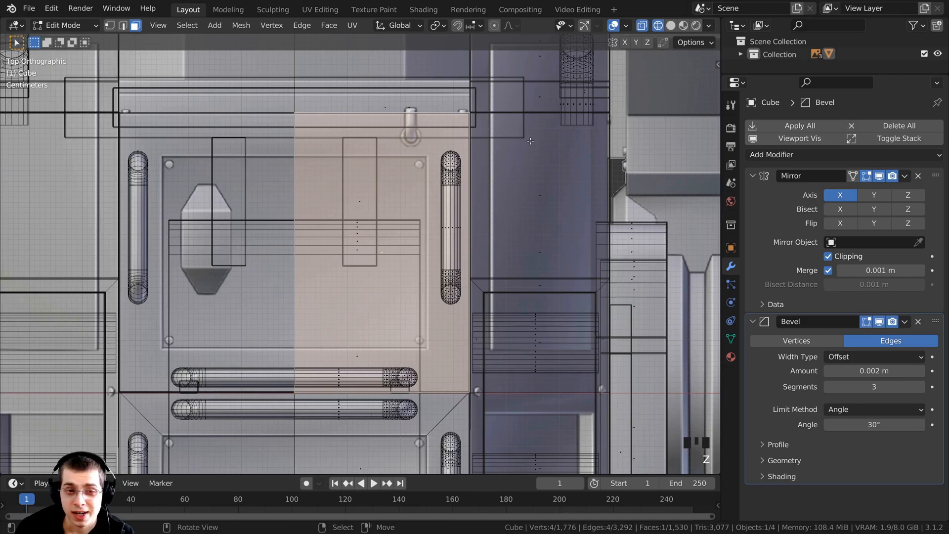
key(i)
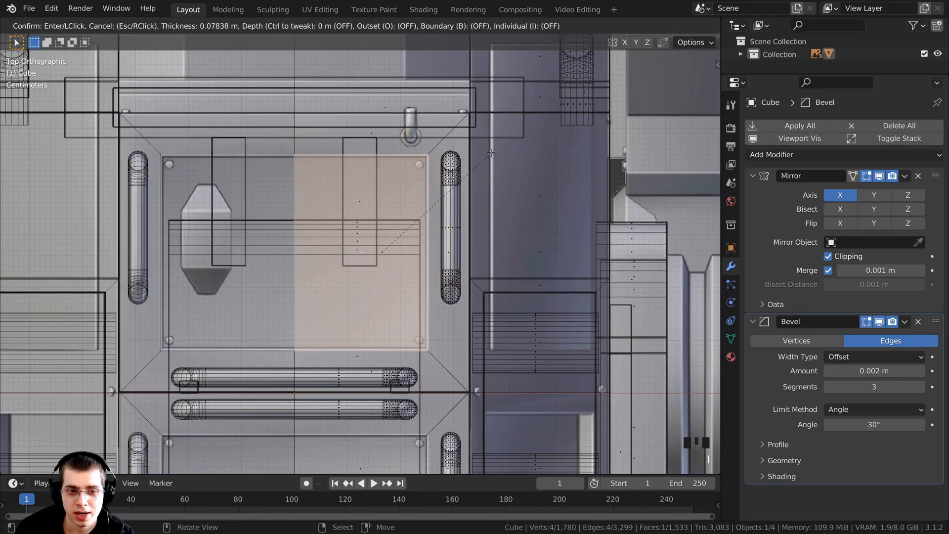
click(489, 155)
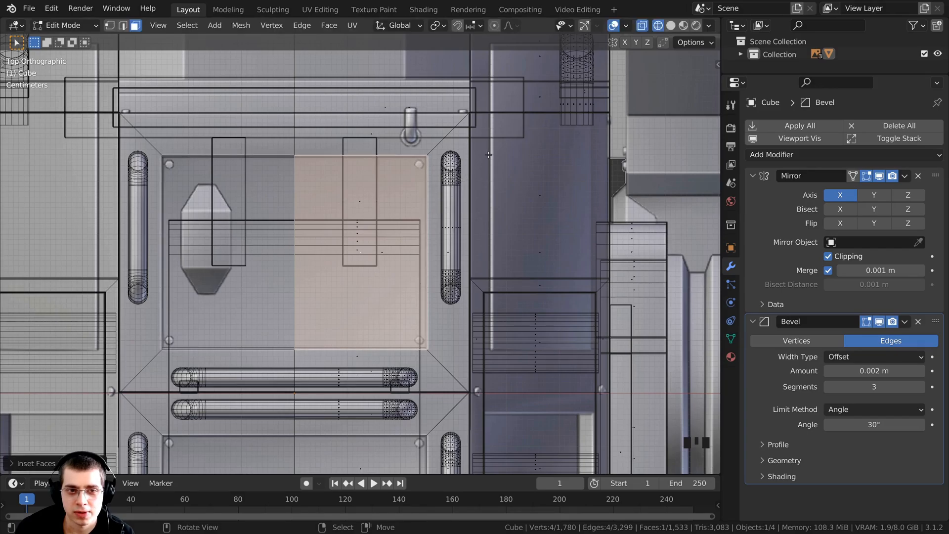
- Return the viewport to solid shading and view the whole roof with its inset panels in perspective
key(z)
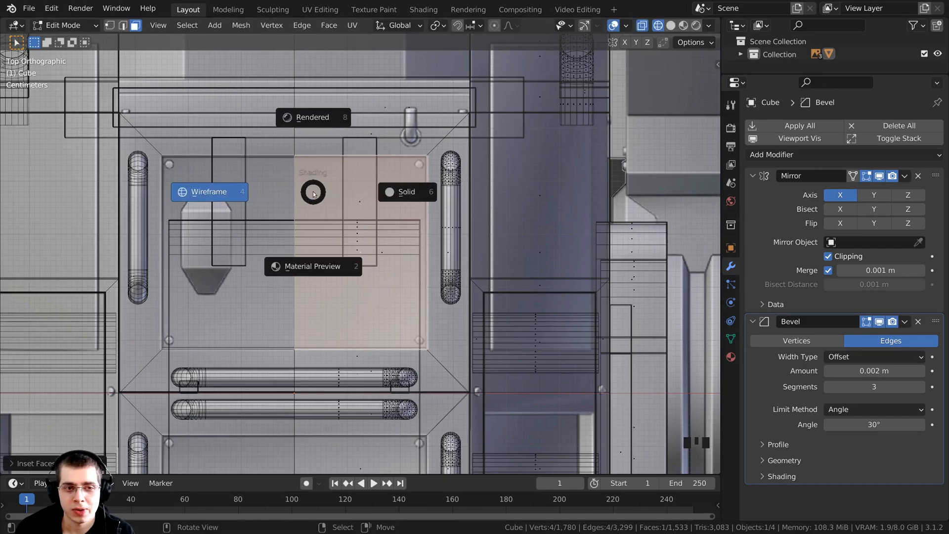
click(406, 193)
scroll(406, 193, down, 4)
mouse_move(406, 193)
shift+middle_down()
mouse_move(406, 141)
mouse_move(355, 224)
shift+middle_up()
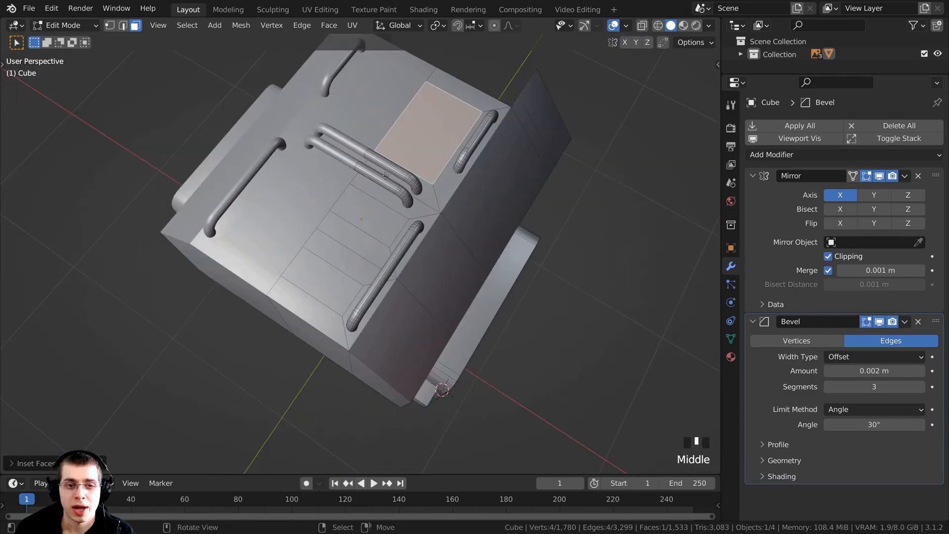
right_click(355, 223)
right_click(322, 268)
right_click(363, 218)
right_click(419, 148)
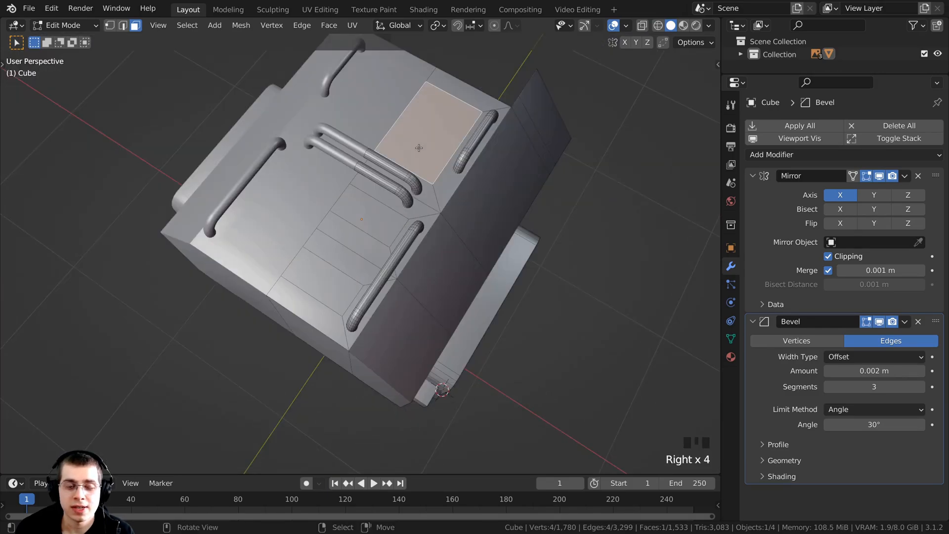
right_click(384, 189)
middle_drag(392, 190, 412, 196)
key(ctrl+z)
- Select the three inset roof panels together and extrude them about 0.035 m down into the roof as recesses
scroll(412, 196, up, 2)
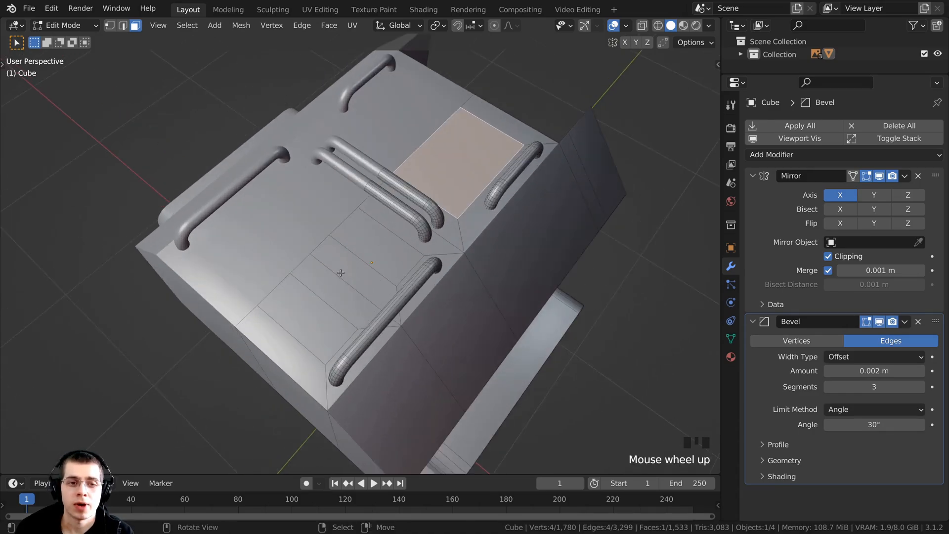
right_click(303, 321)
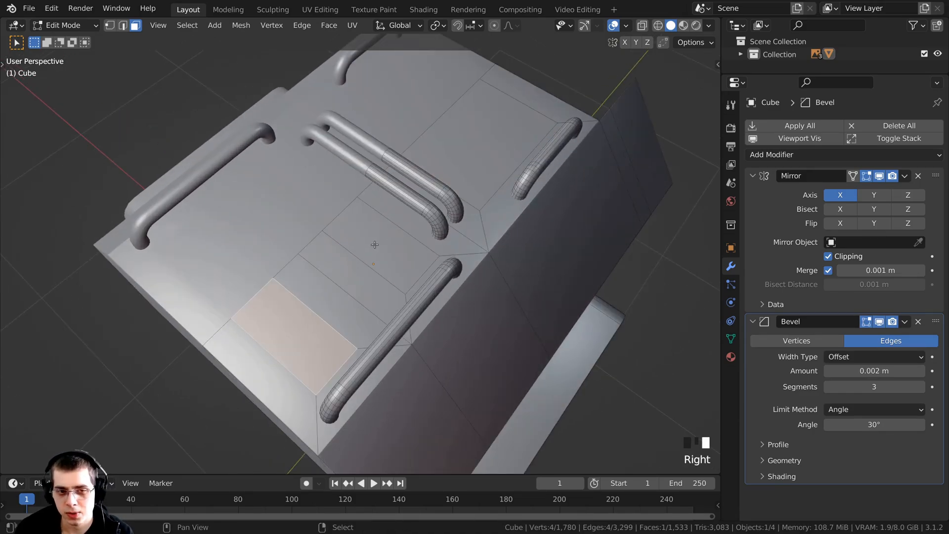
shift+right_click(389, 230)
shift+right_click(476, 142)
middle_drag(476, 142, 386, 96)
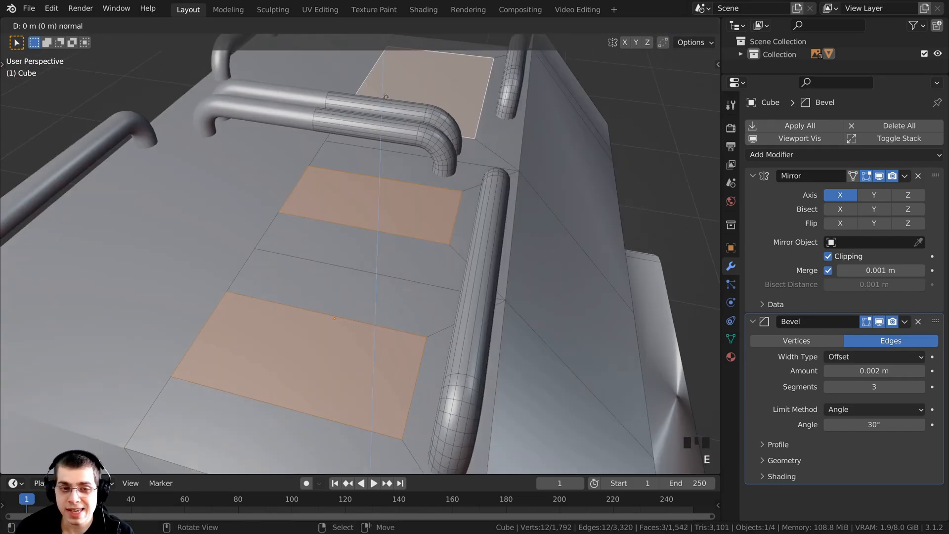
key(e)
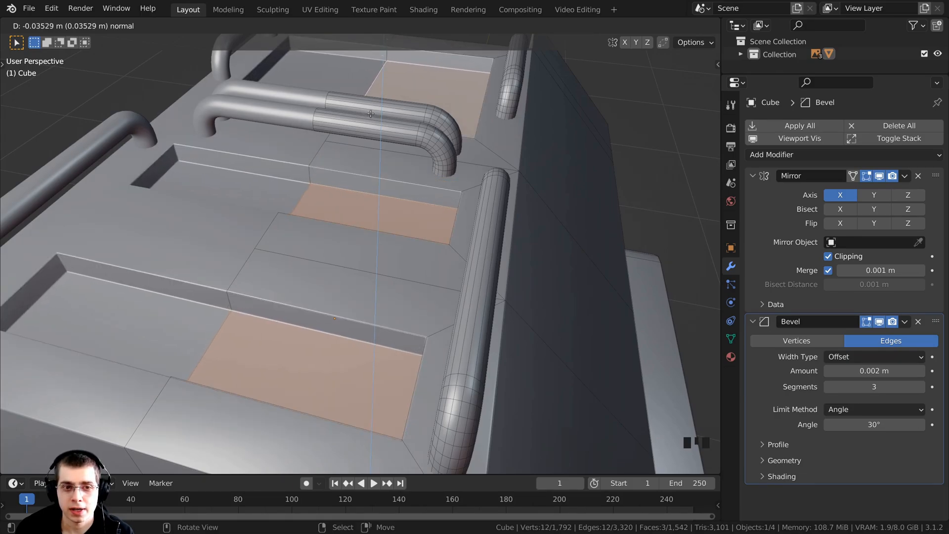
click(370, 114)
- Snap the 3D cursor to the world origin and add a mesh circle there within the body mesh
scroll(371, 114, down, 5)
middle_drag(371, 114, 258, 109)
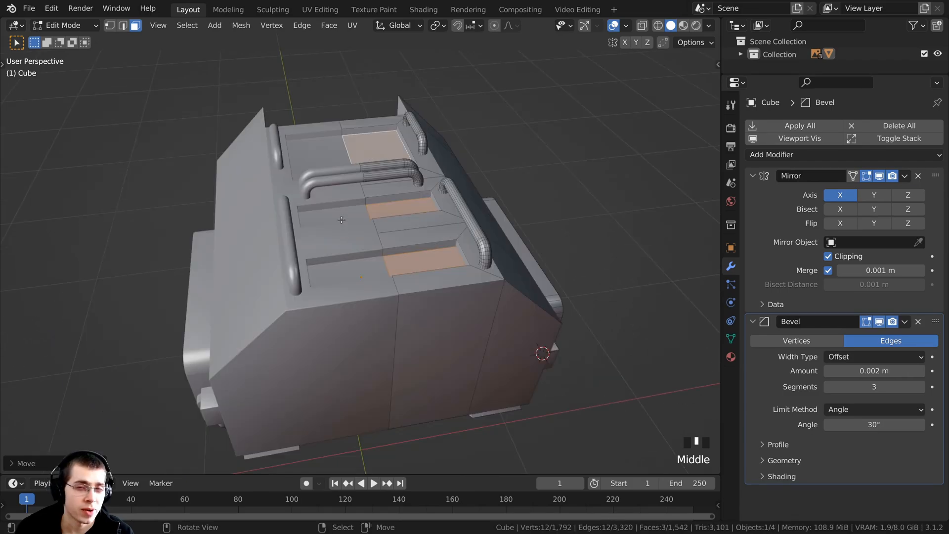
middle_drag(341, 220, 373, 300)
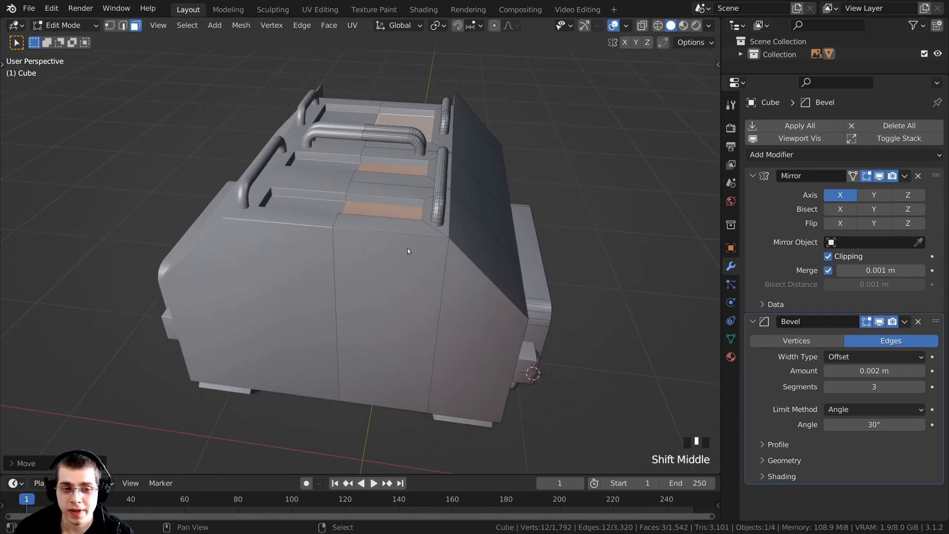
key(shift+s)
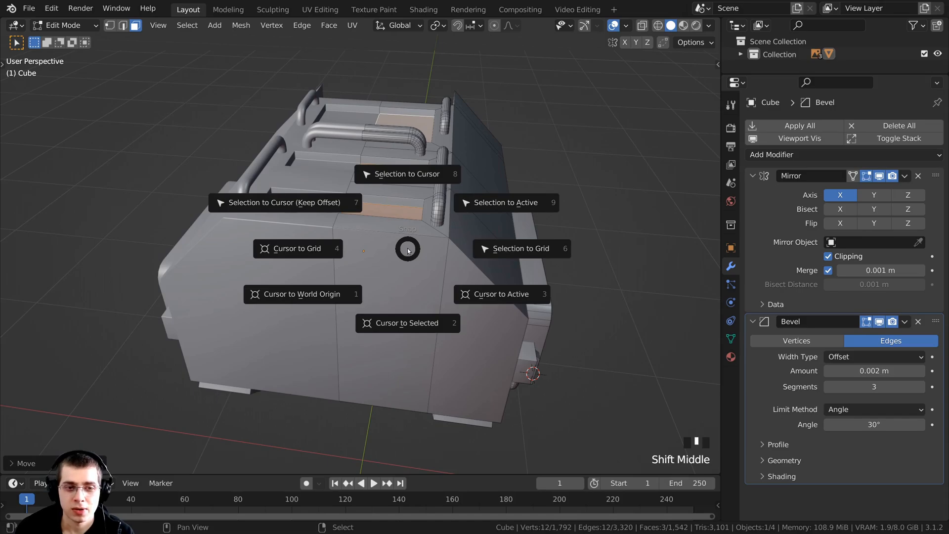
click(313, 300)
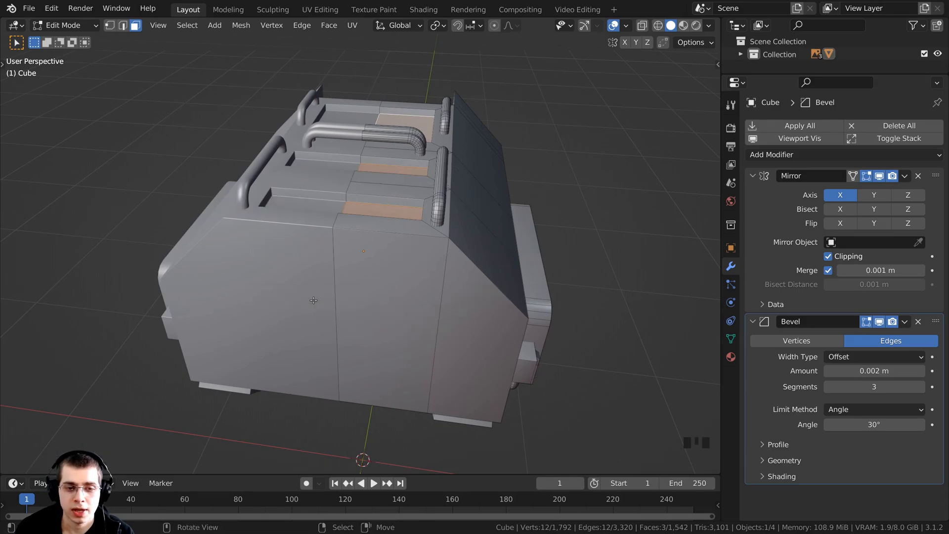
scroll(340, 387, down, 3)
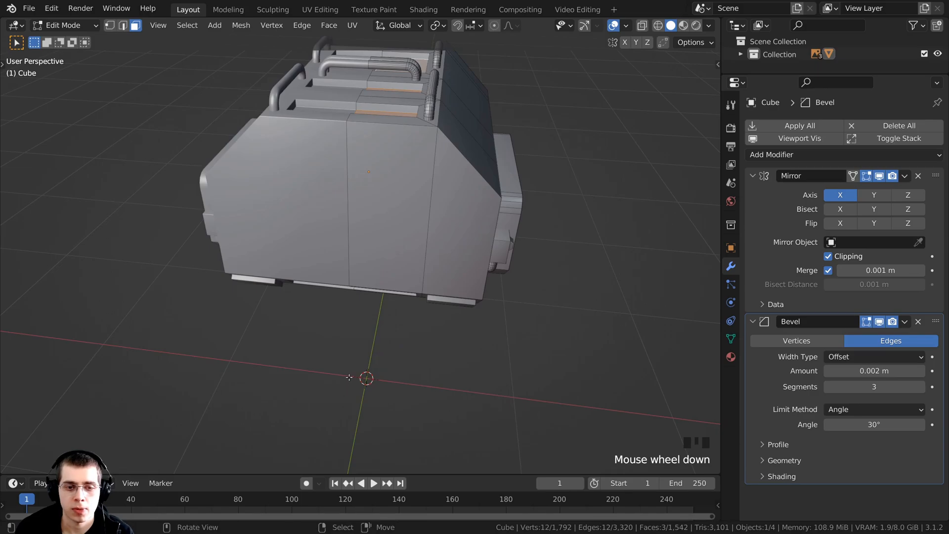
scroll(350, 326, down, 1)
key(shift+a)
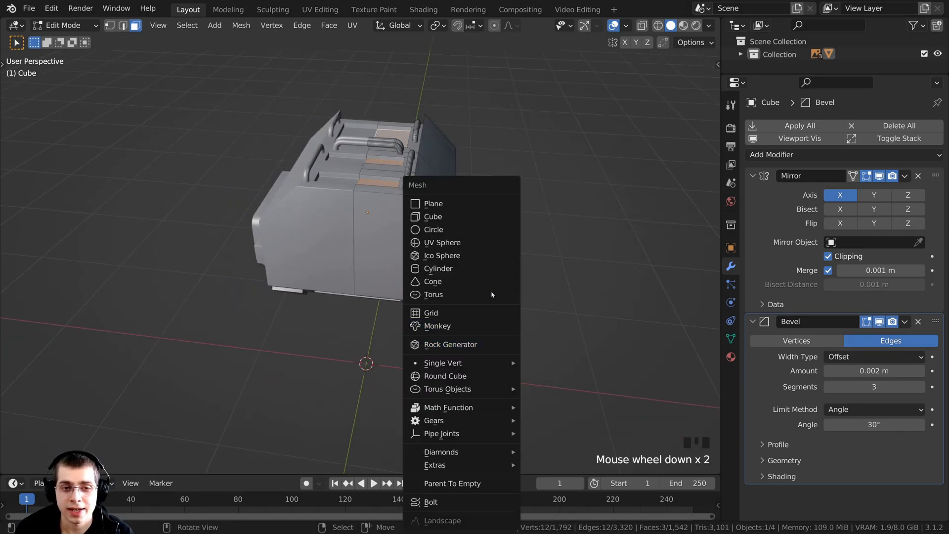
click(458, 230)
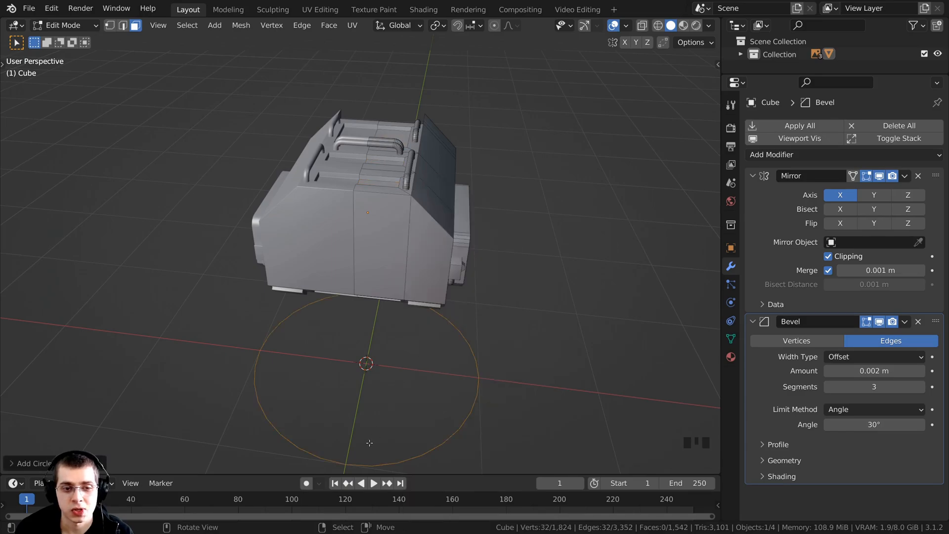
- With Mirror Clipping temporarily off, move the circle clear of the centre line on the positive X side and scale it to about half
shift+middle_drag(290, 452, 295, 387)
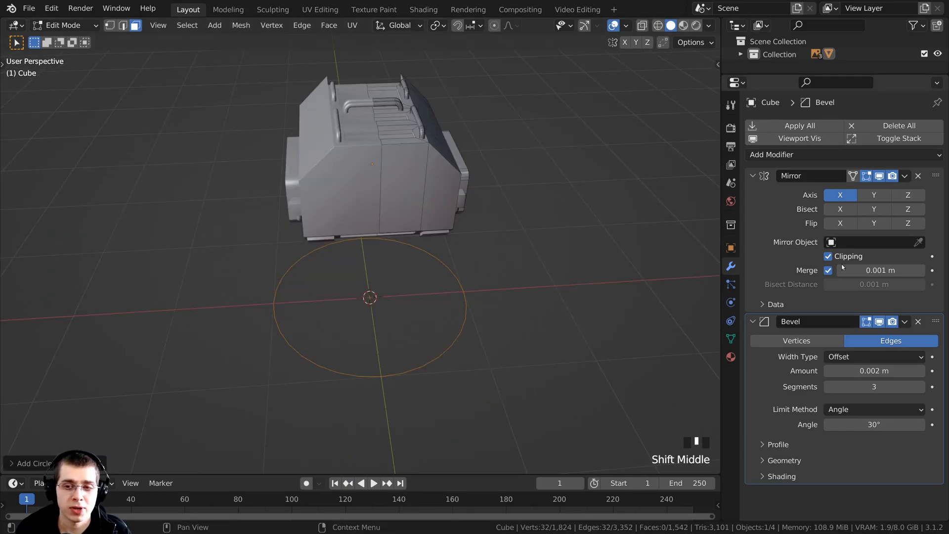
click(829, 257)
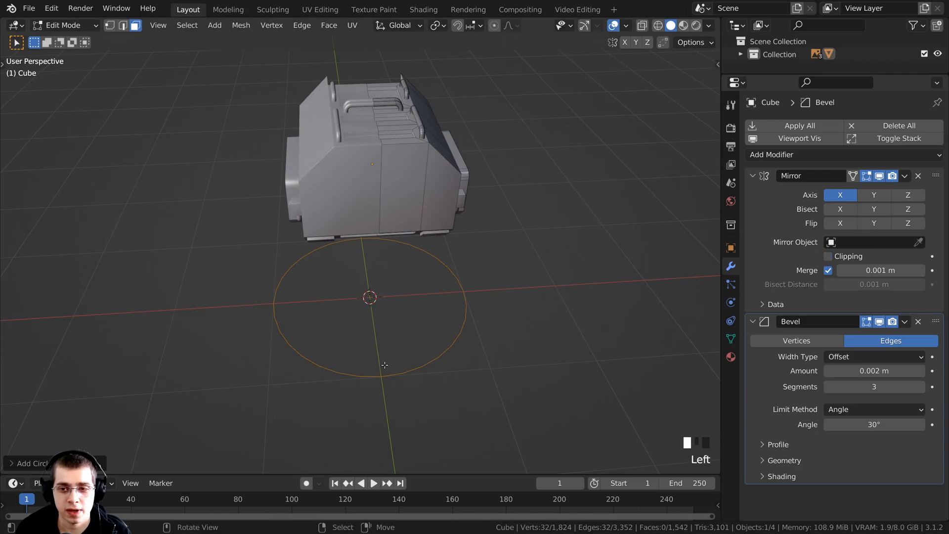
key(g)
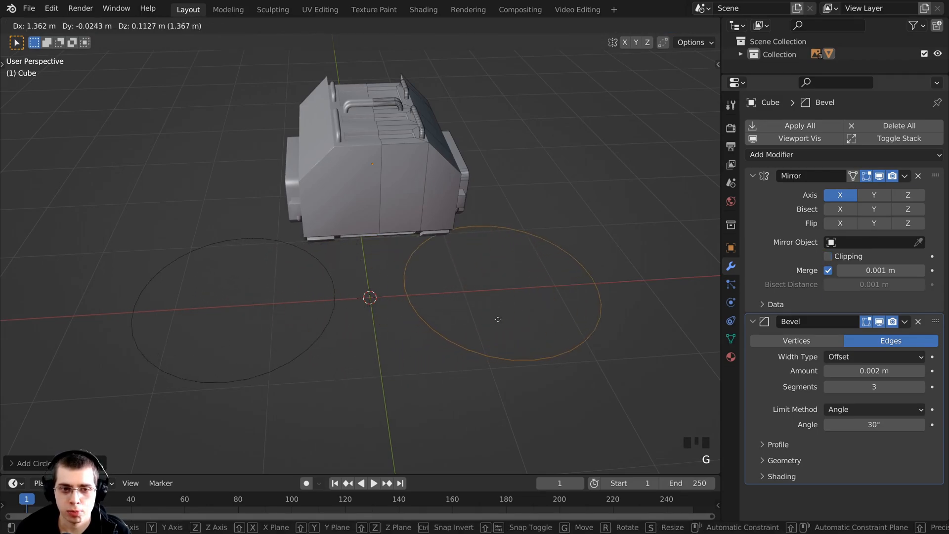
click(622, 333)
key(s)
click(592, 321)
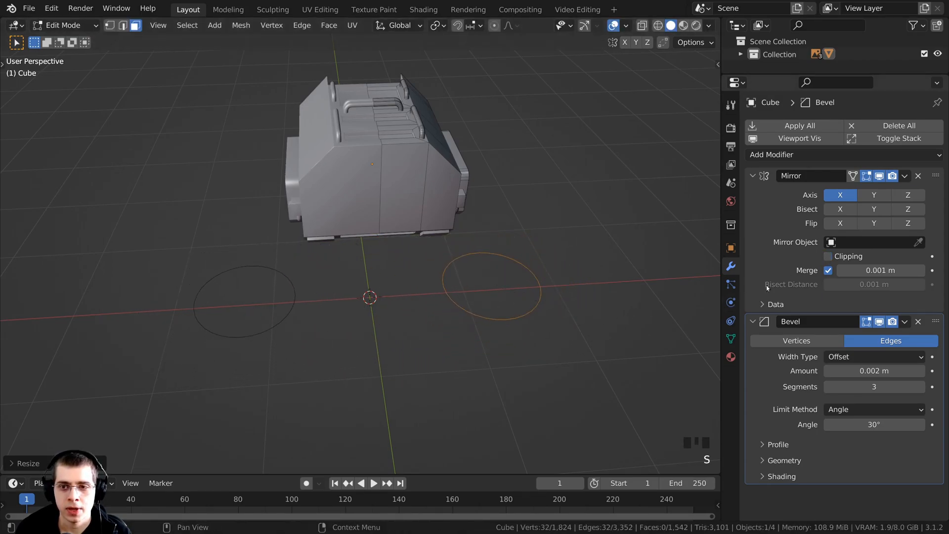
click(828, 256)
- In the front wireframe view, shrink the circle further and move it up onto the eye on the positive X side
shift+middle_drag(519, 303, 505, 331)
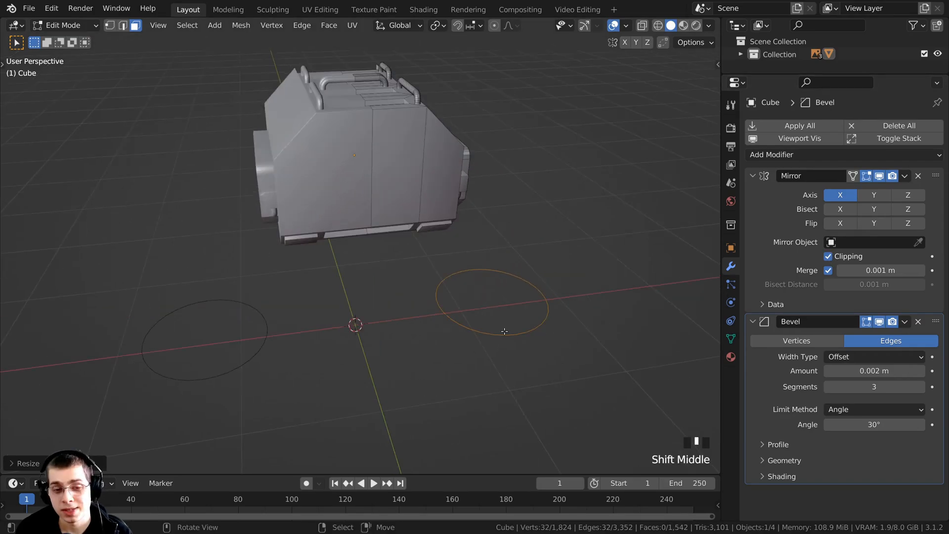
key(KP_1)
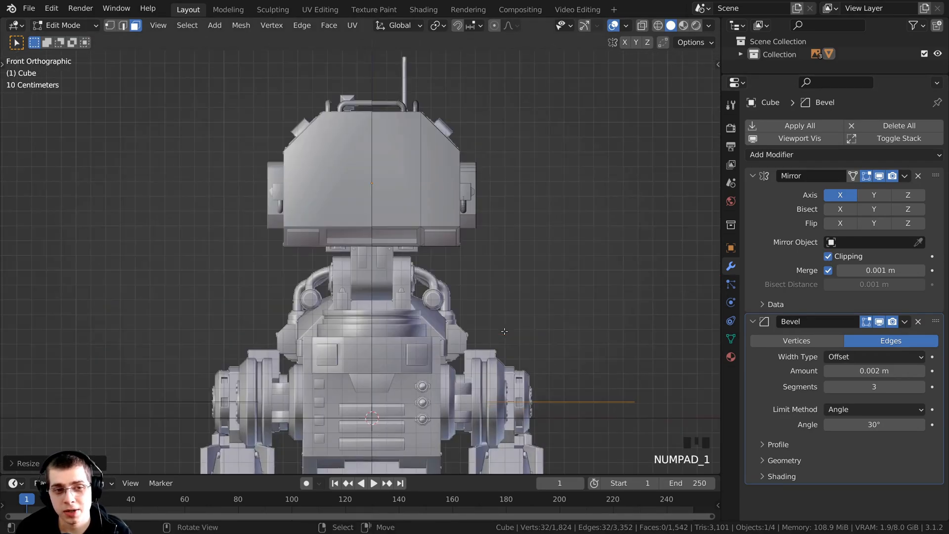
key(z)
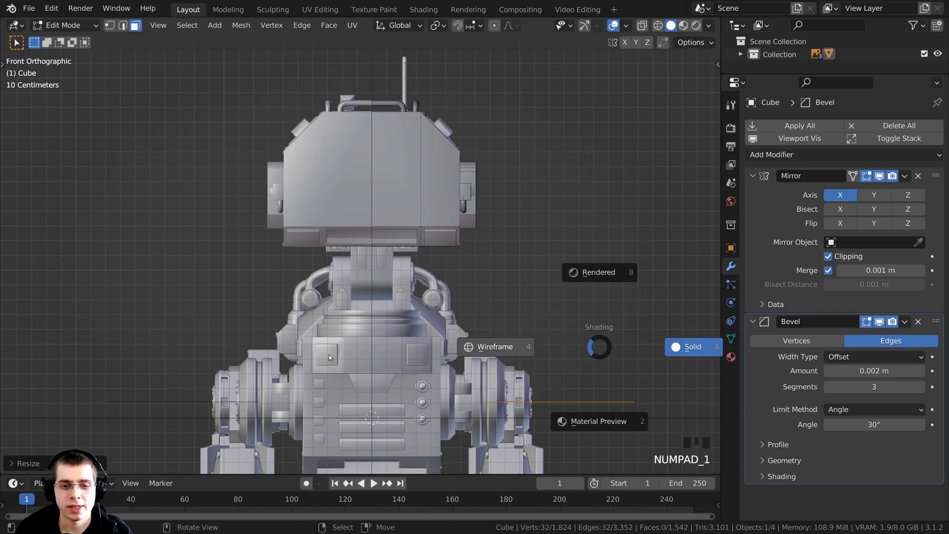
click(493, 346)
scroll(423, 379, down, 1)
key(s)
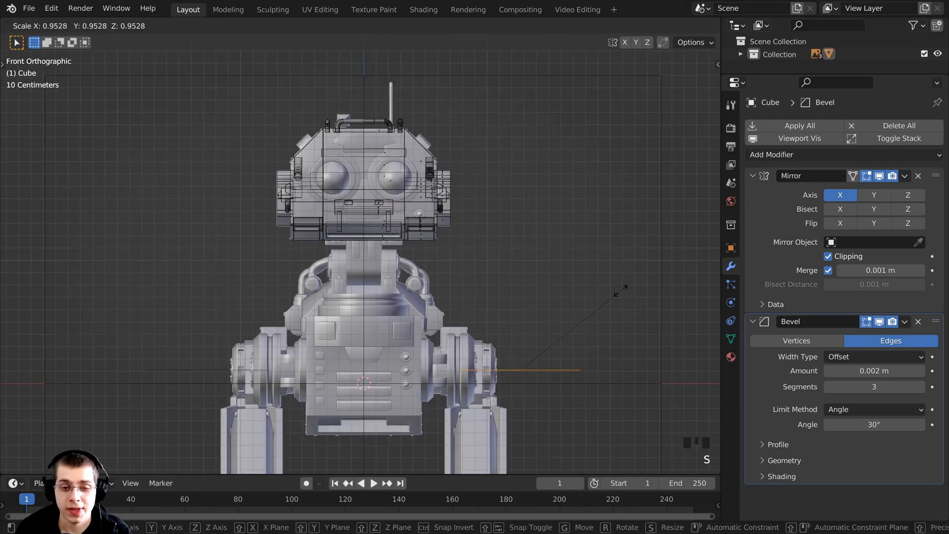
click(555, 356)
key(g)
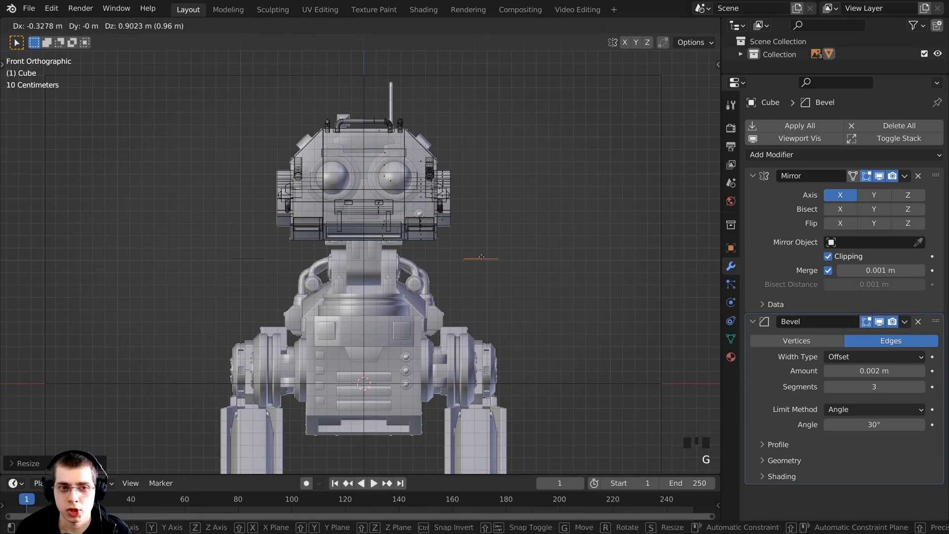
click(402, 193)
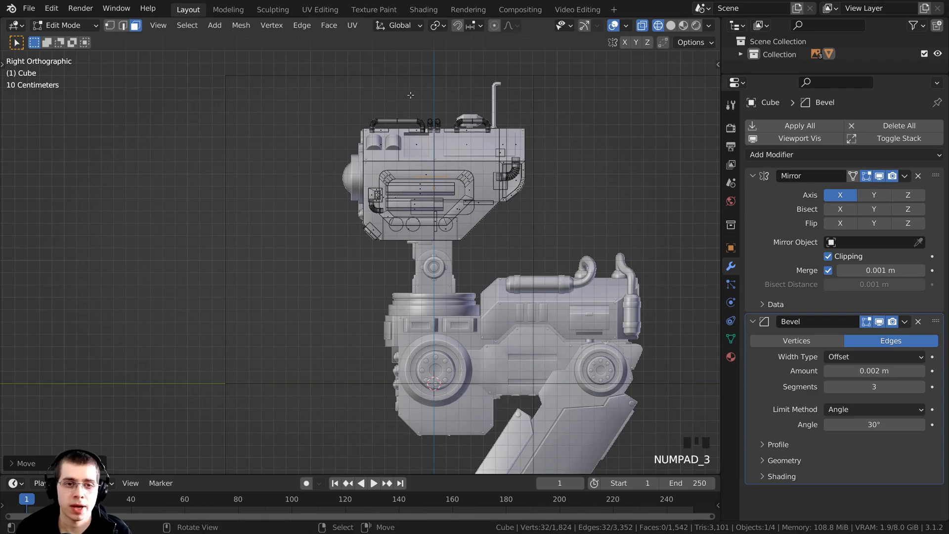
- Align the eye circle with the protruding eye at the head's front in the side wireframe view
shift+middle_drag(410, 95, 426, 148)
scroll(457, 216, up, 4)
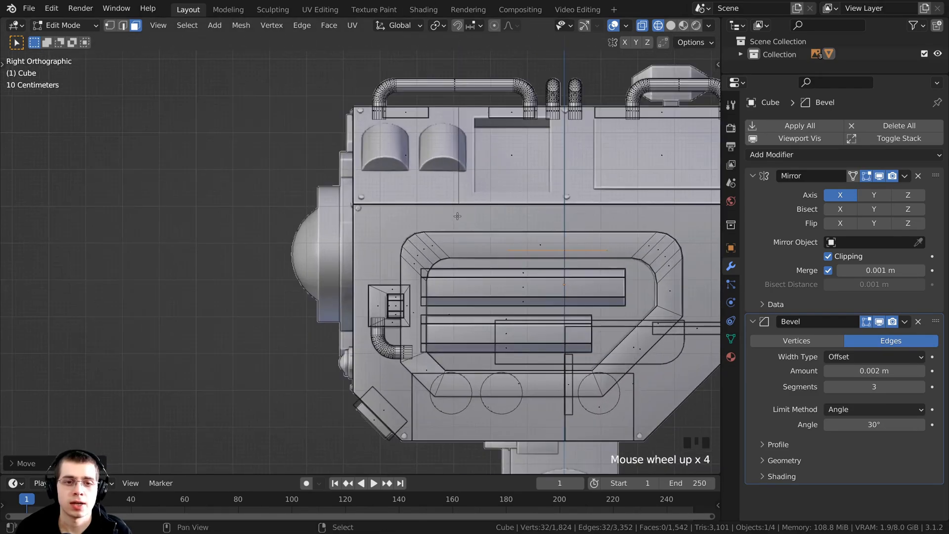
- Move the circle in front of the camera head's lens dome and rotate it 90° so it stands upright
scroll(457, 216, up, 1)
key(g)
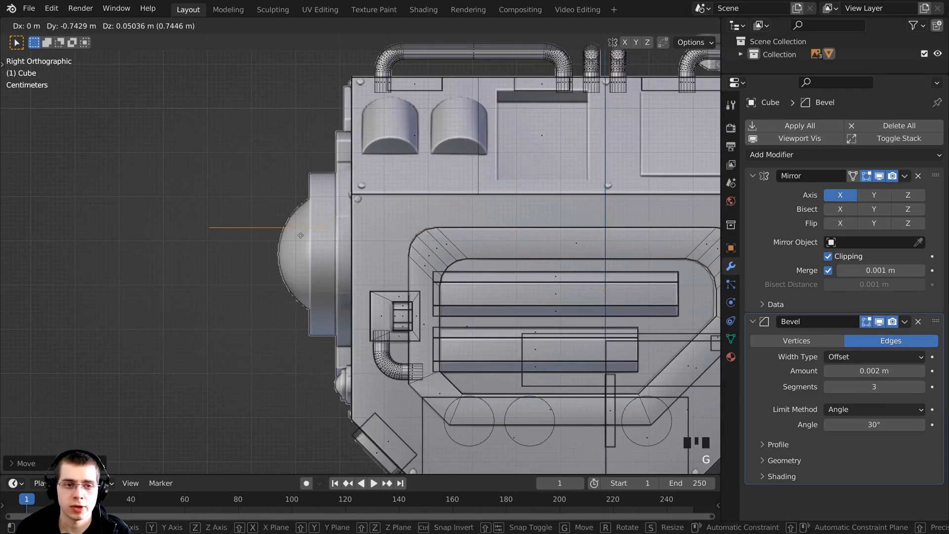
click(298, 246)
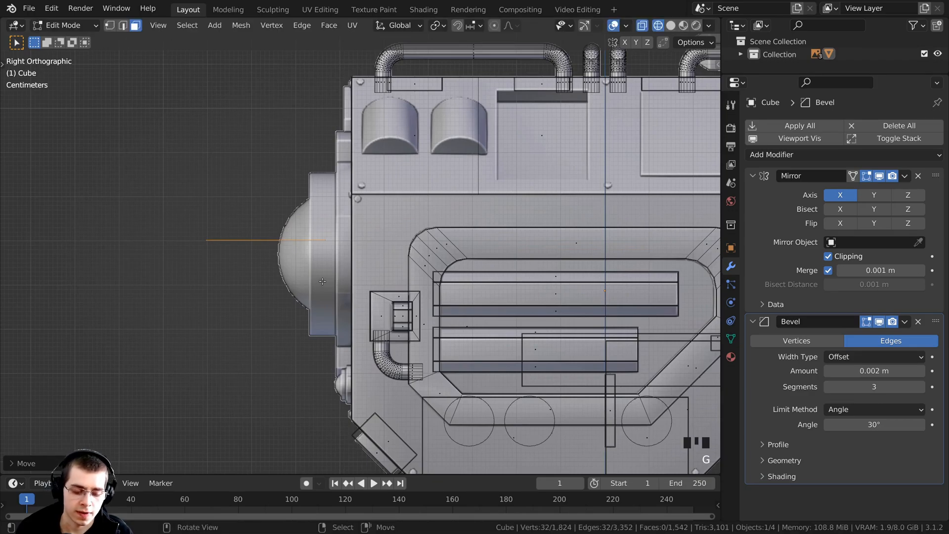
key(r)
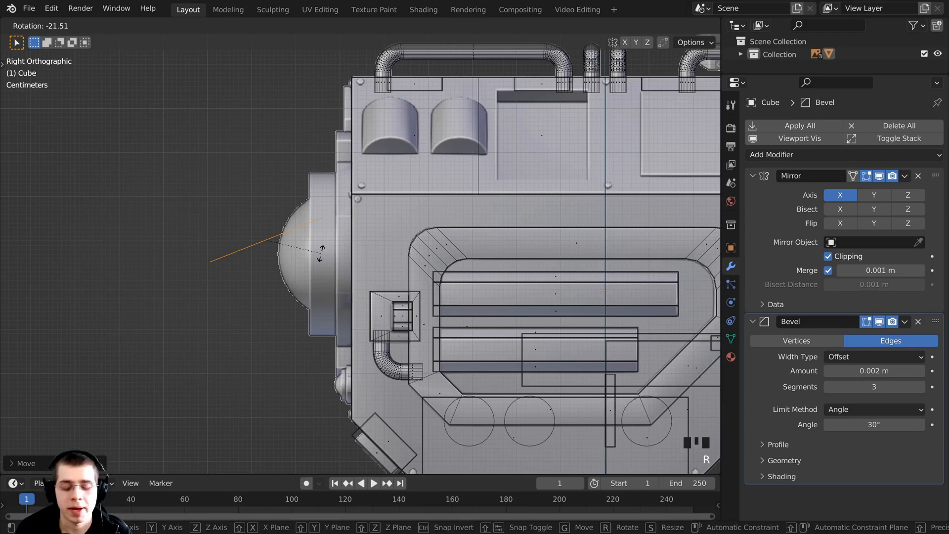
text(90)
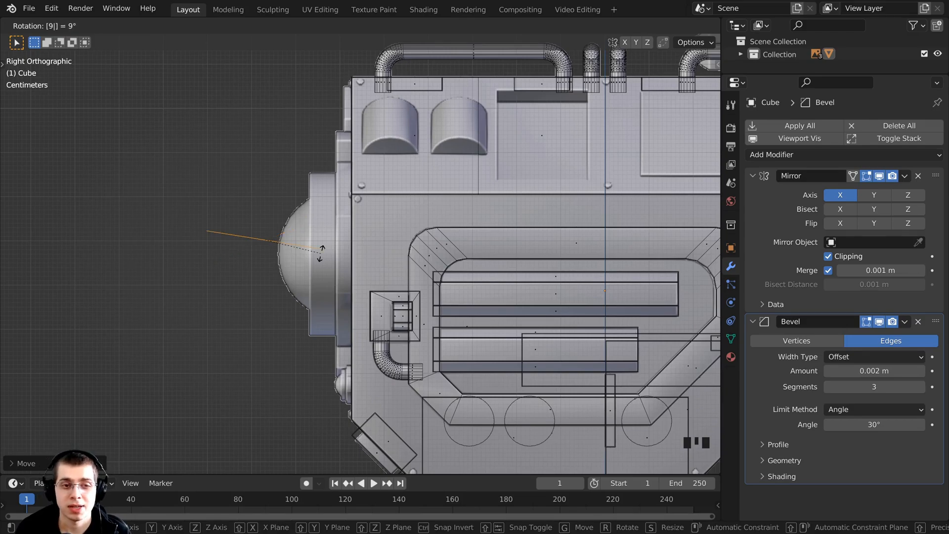
key(Return)
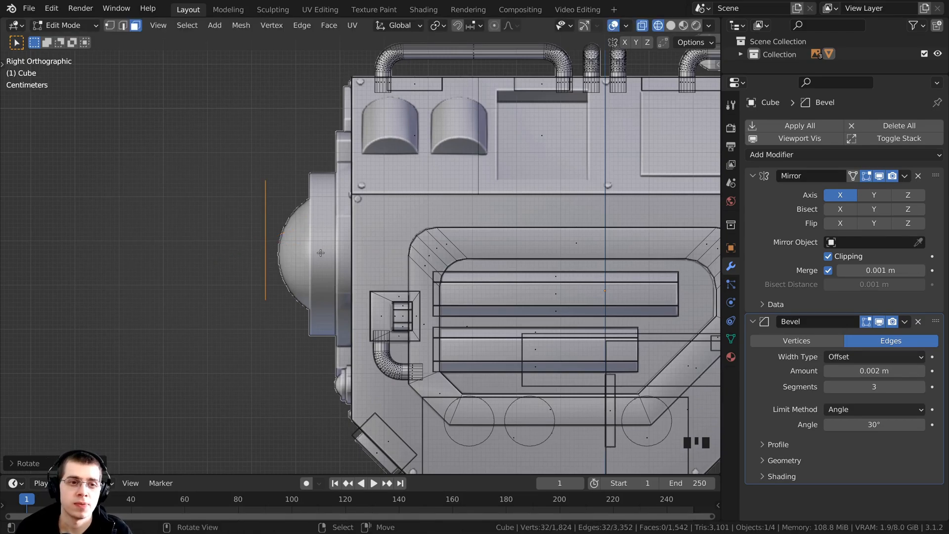
- Move the circle onto the front face of the lens housing and scale it to the housing's height in side view
key(g)
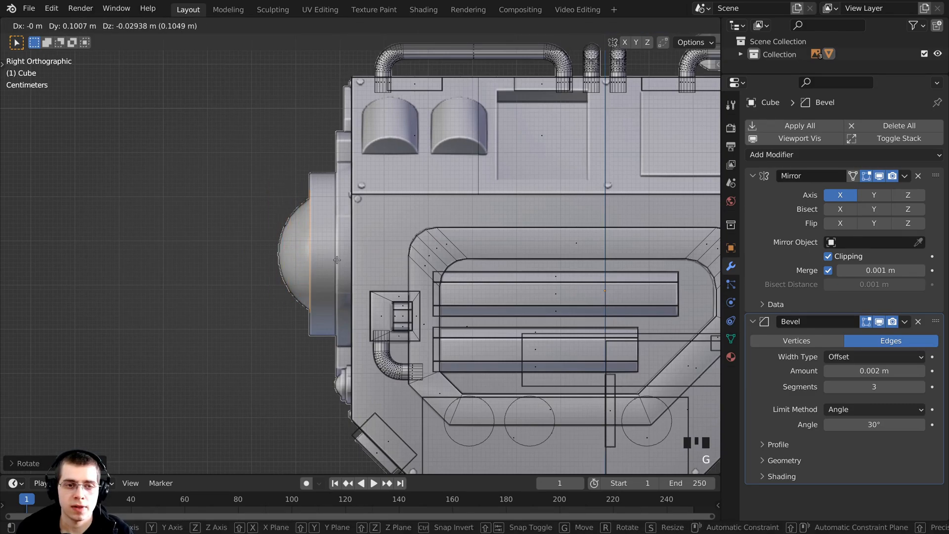
key(Return)
key(s)
right_click(356, 263)
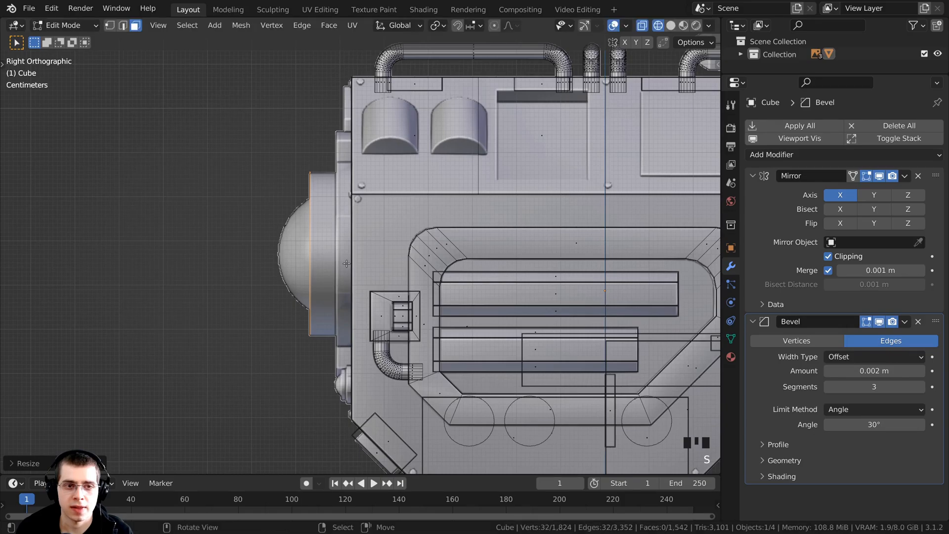
key(g)
right_click(356, 262)
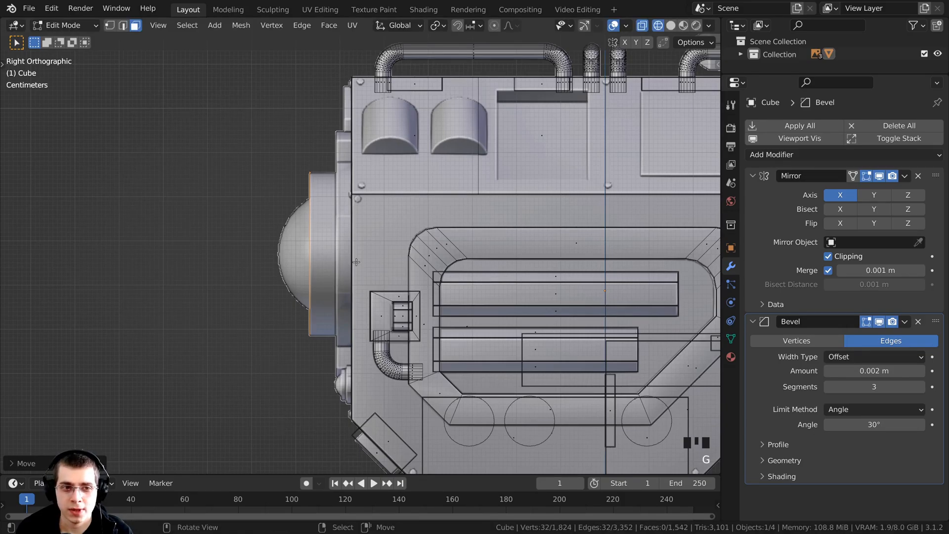
- In front view, align the circle with the outer rim of the reference lens and switch to vertex selection
key(KP_1)
shift+middle_drag(354, 258, 255, 217)
scroll(290, 220, up, 3)
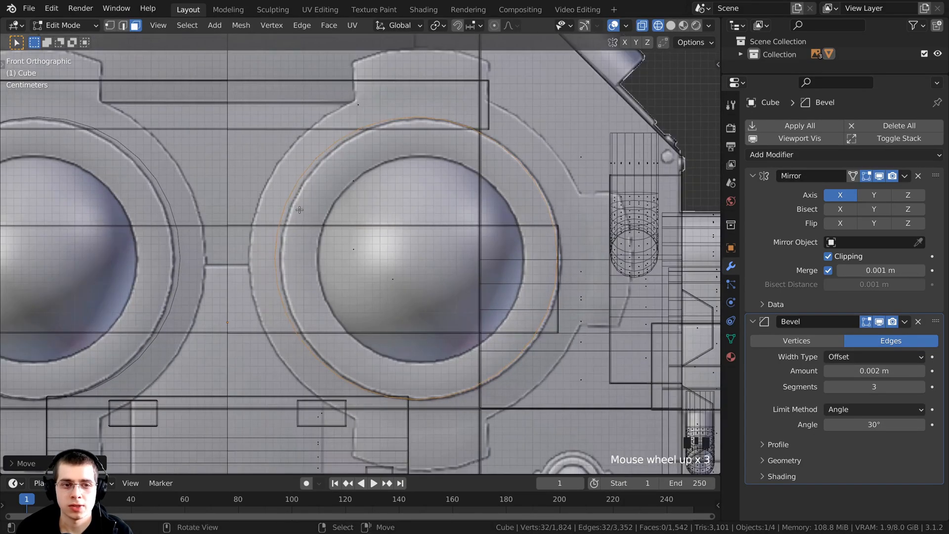
key(g)
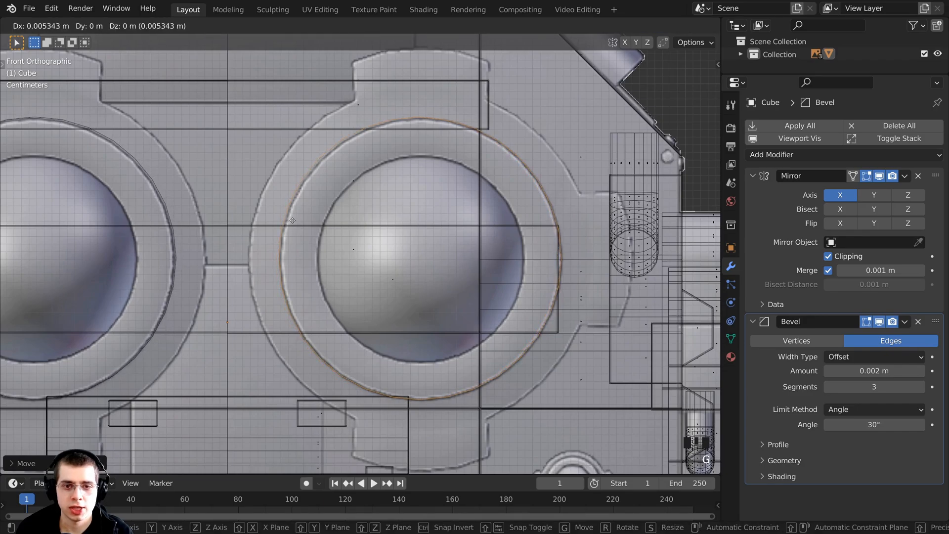
click(282, 393)
shift+middle_drag(326, 342, 325, 335)
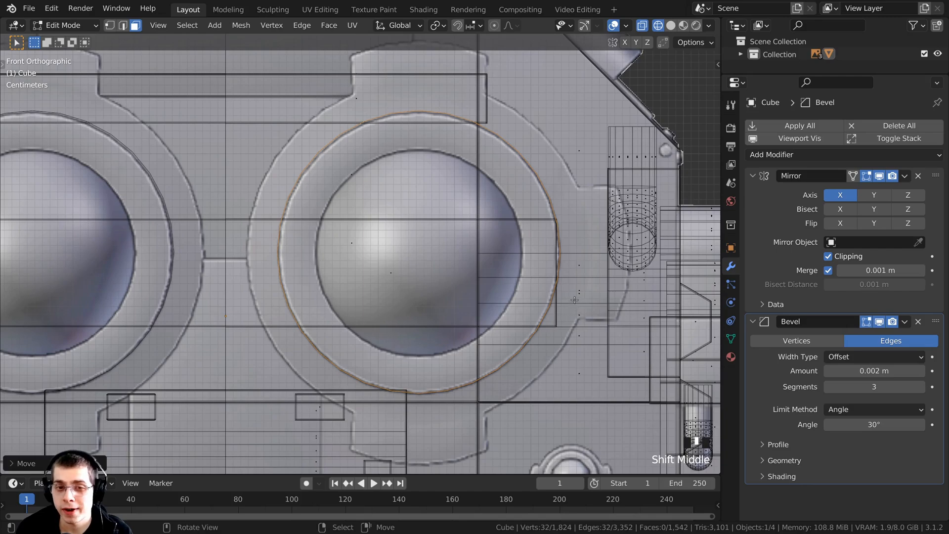
key(1)
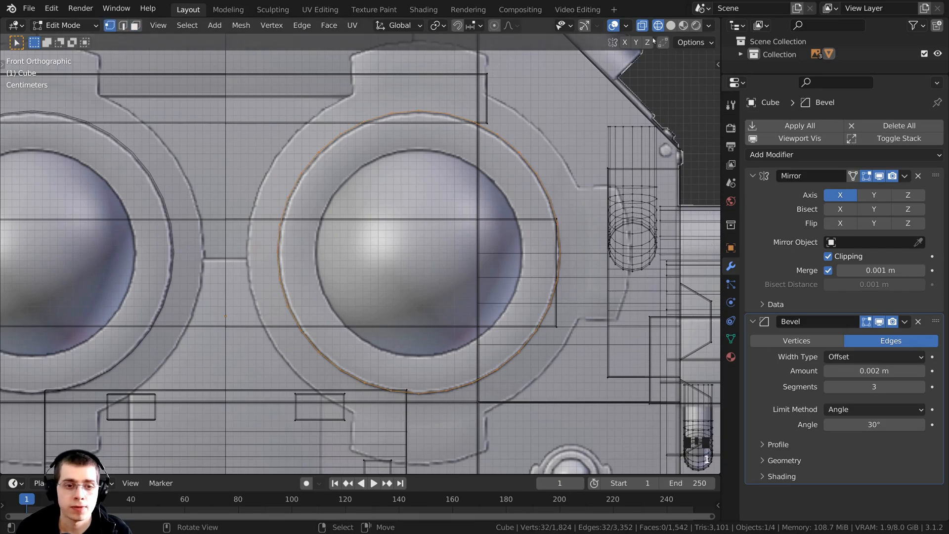
shift+middle_drag(622, 183, 618, 195)
- Try to extrude the circle's edge and scale it into a ring, then undo the extrusion
key(e)
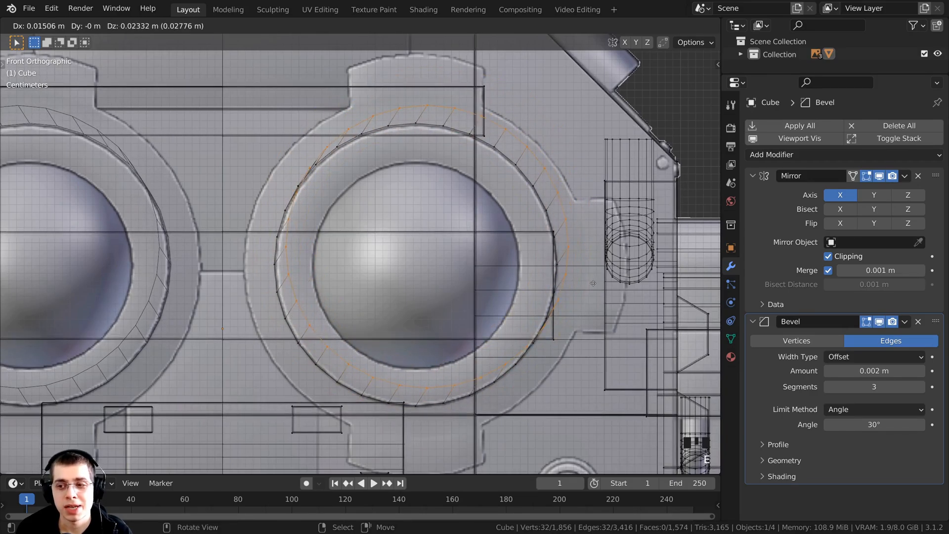
key(s)
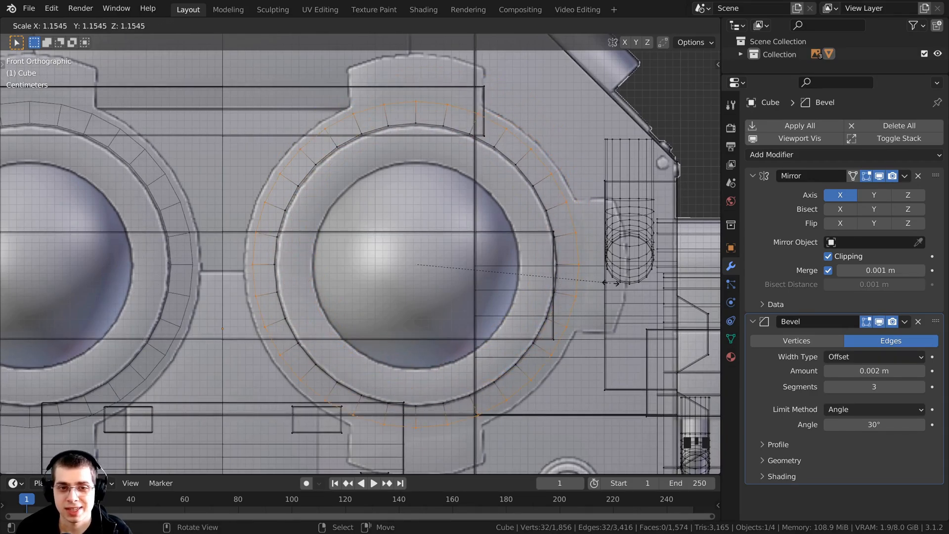
click(543, 282)
key(ctrl+z)
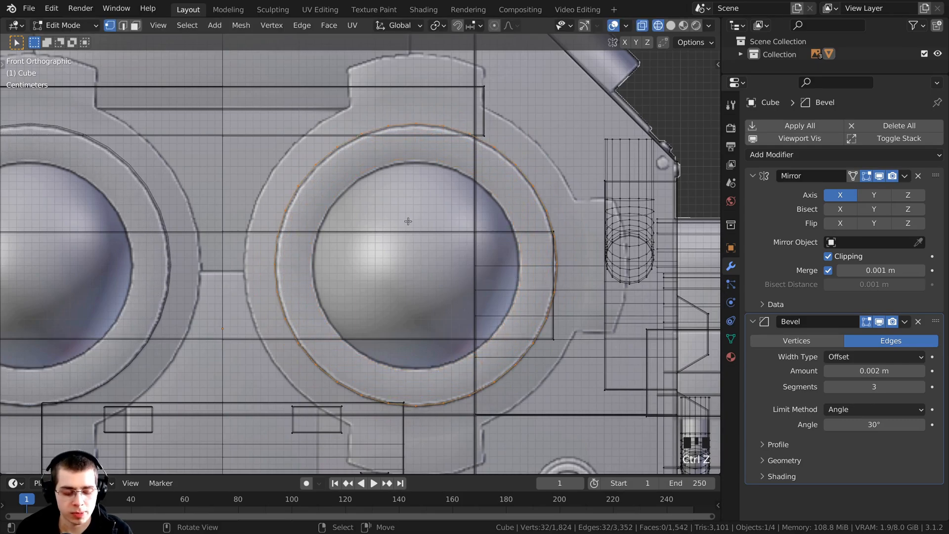
- In solid shading, extrude the circle's edge in place and scale it inward to about 0.73 to form a flat ring
key(z)
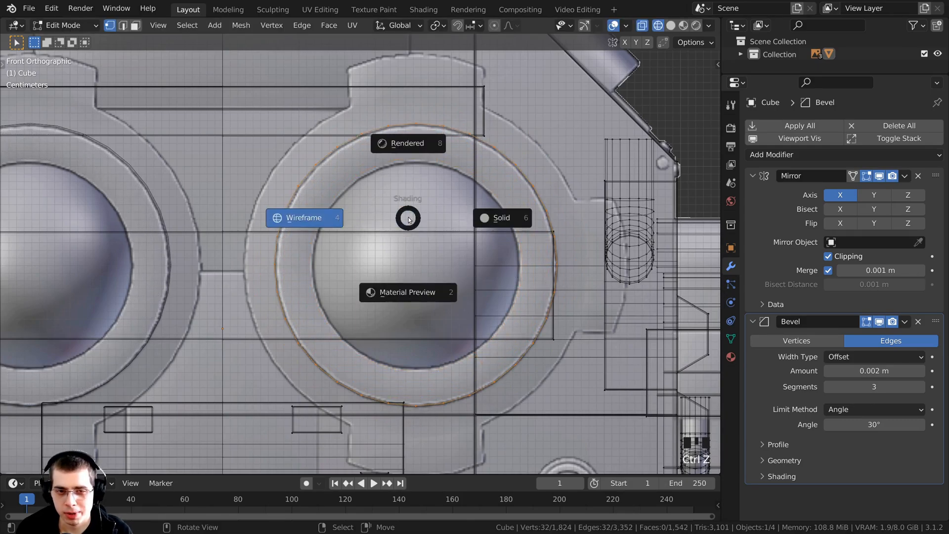
click(506, 220)
mouse_move(504, 218)
middle_down()
mouse_move(475, 237)
mouse_move(450, 238)
middle_up()
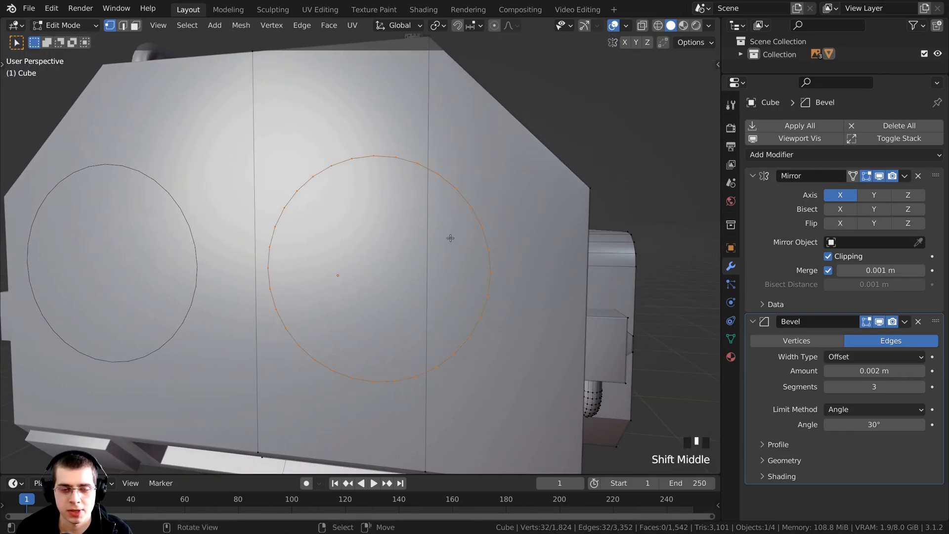
key(e)
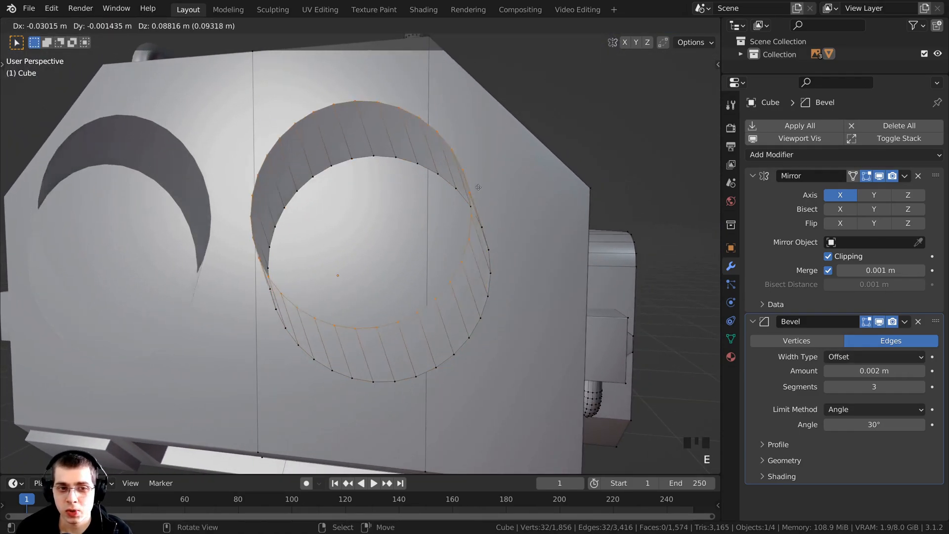
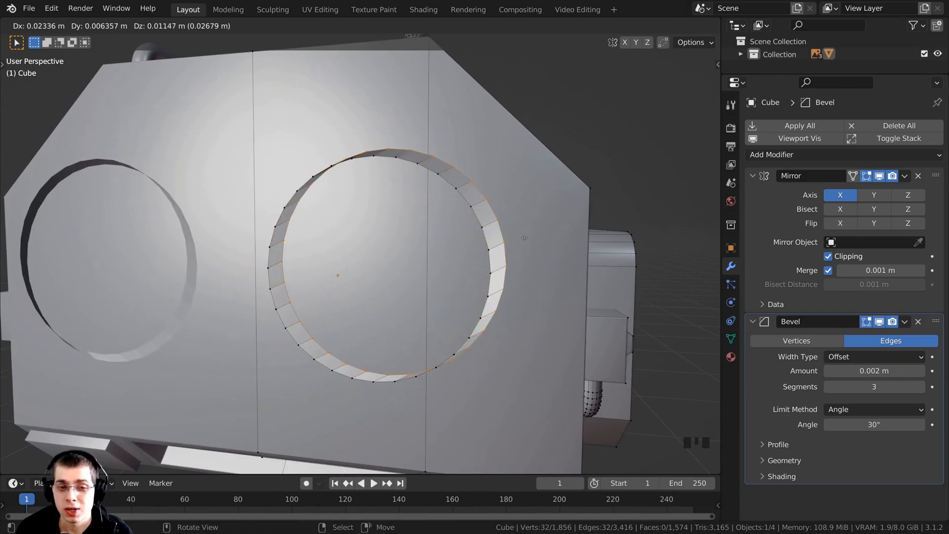
right_click(524, 238)
key(s)
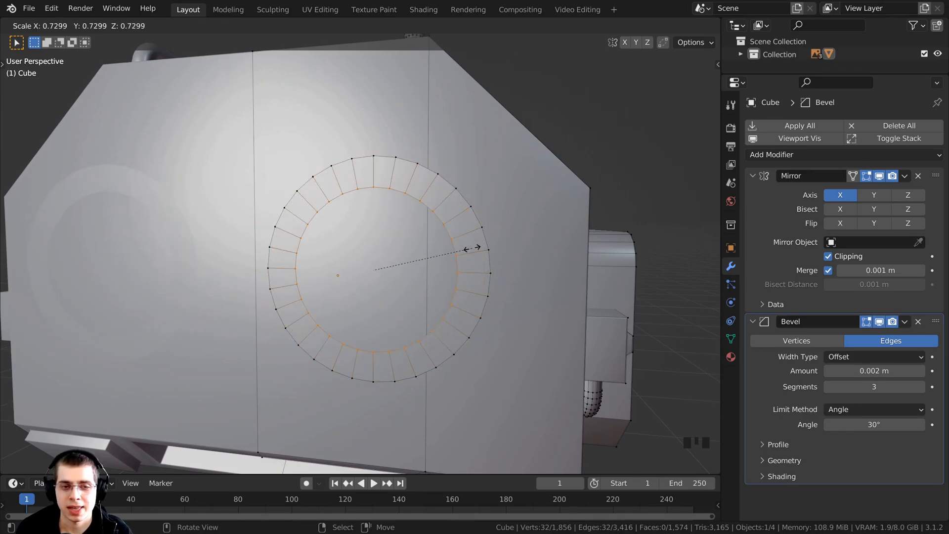
click(472, 248)
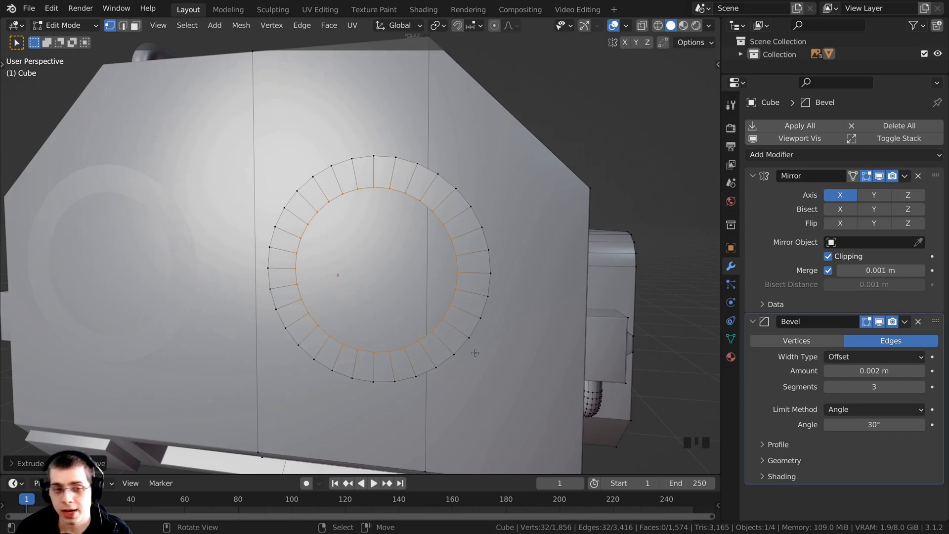
- In front wireframe view, scale the ring's inner edge to match the outline of the reference lens dome
key(KP_1)
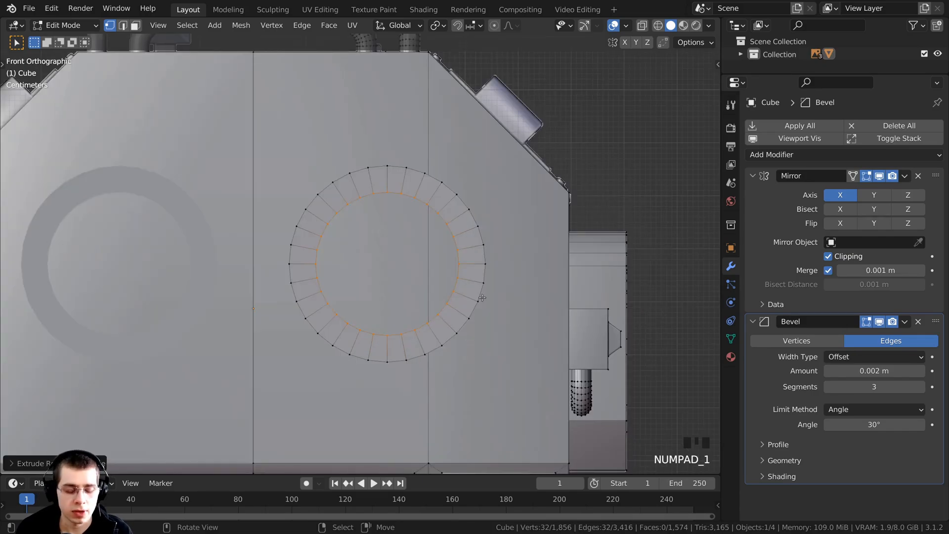
key(z)
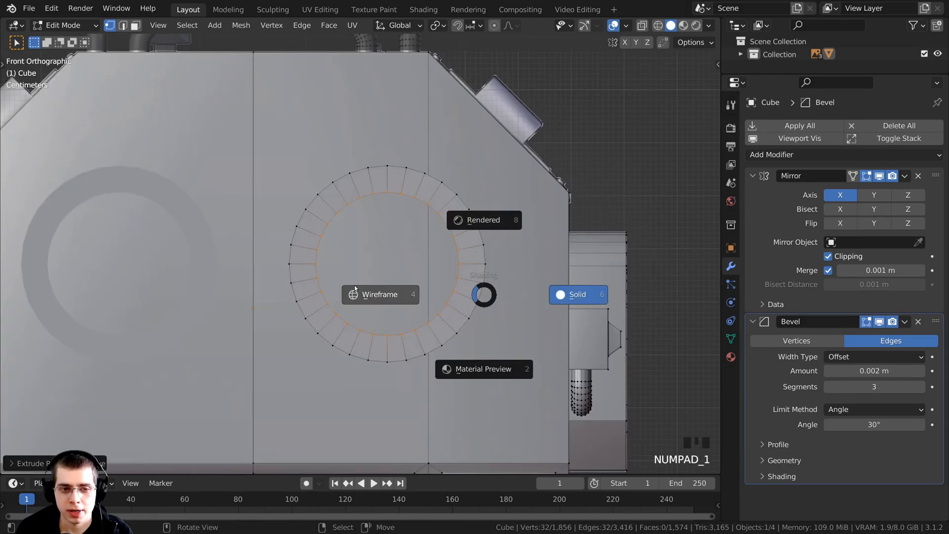
click(354, 286)
scroll(544, 281, up, 3)
key(s)
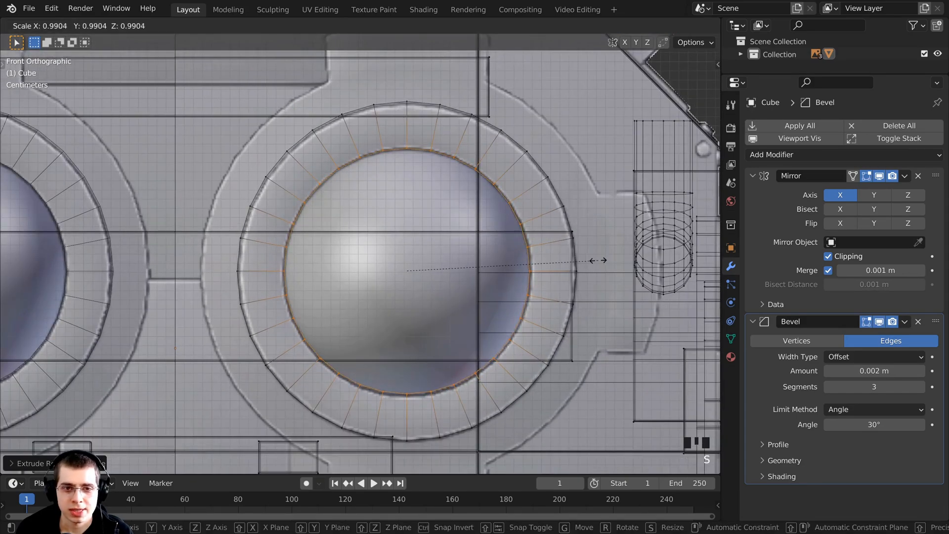
click(331, 184)
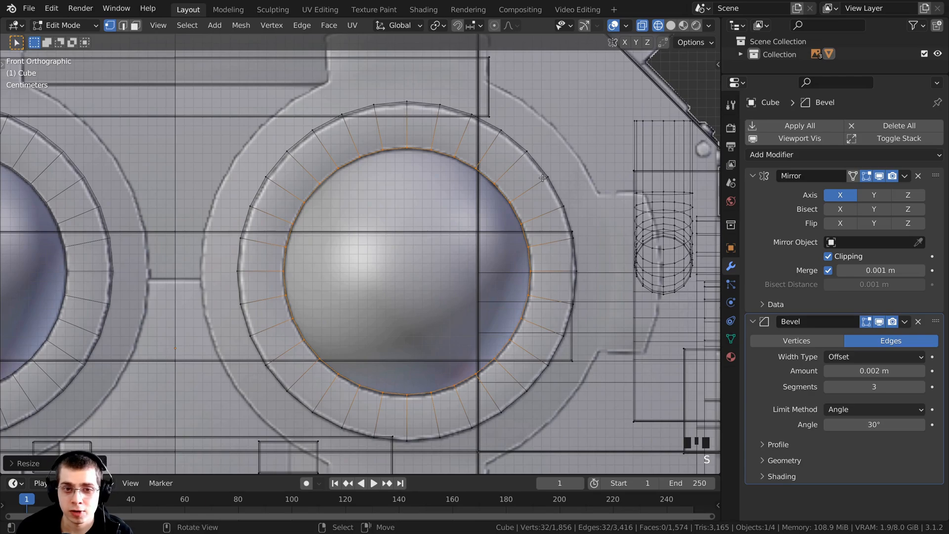
- Select the whole ring and extrude it back about 0.058 m in side view to the base of the lens housing
key(l)
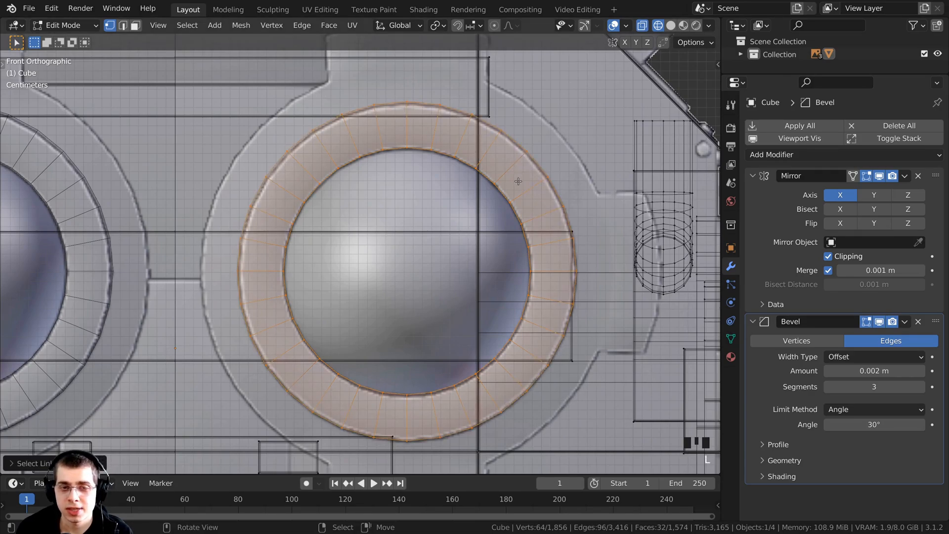
key(KP_3)
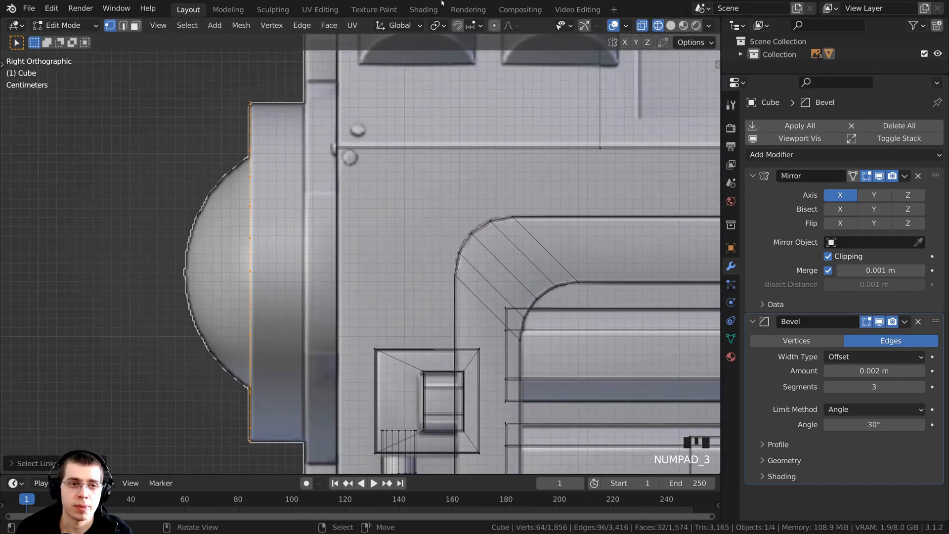
shift+middle_drag(252, 195, 290, 190)
key(e)
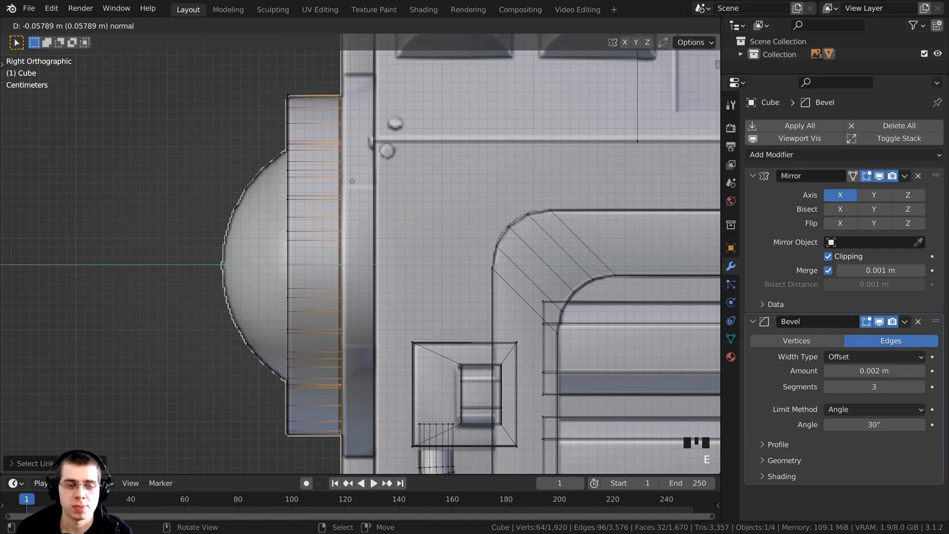
click(331, 192)
- Return to solid shading and delete the selected faces on the back of the extruded ring
middle_drag(333, 192, 341, 111)
shift+scroll(389, 199, down, 1)
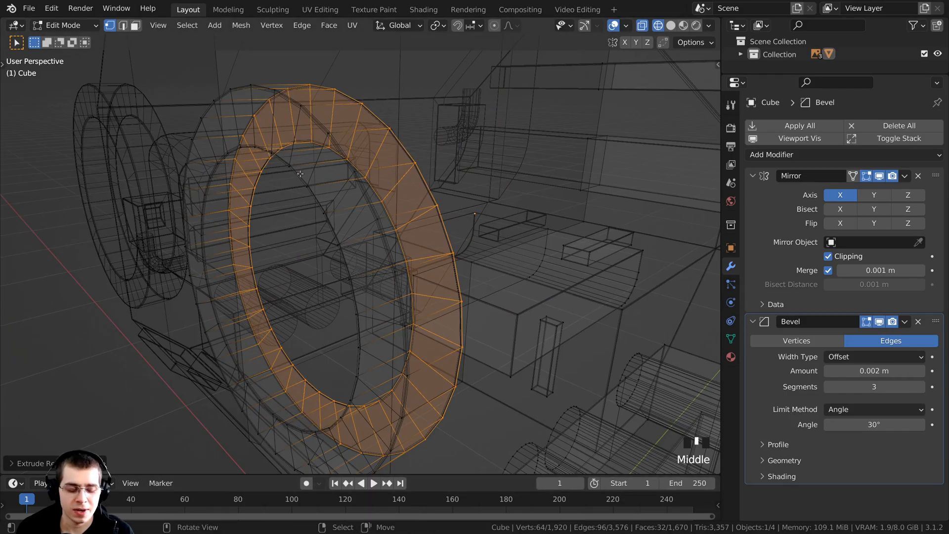
middle_drag(275, 445, 311, 236)
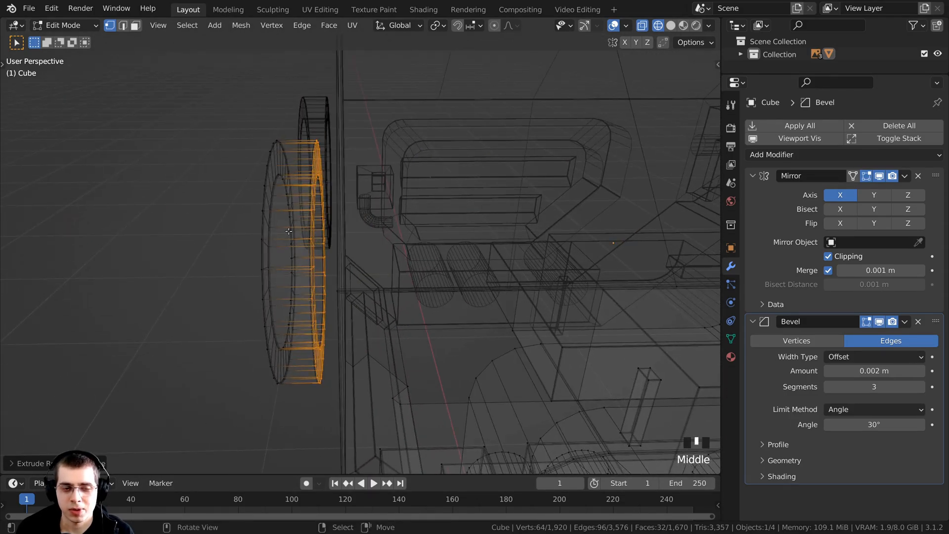
key(z)
click(393, 241)
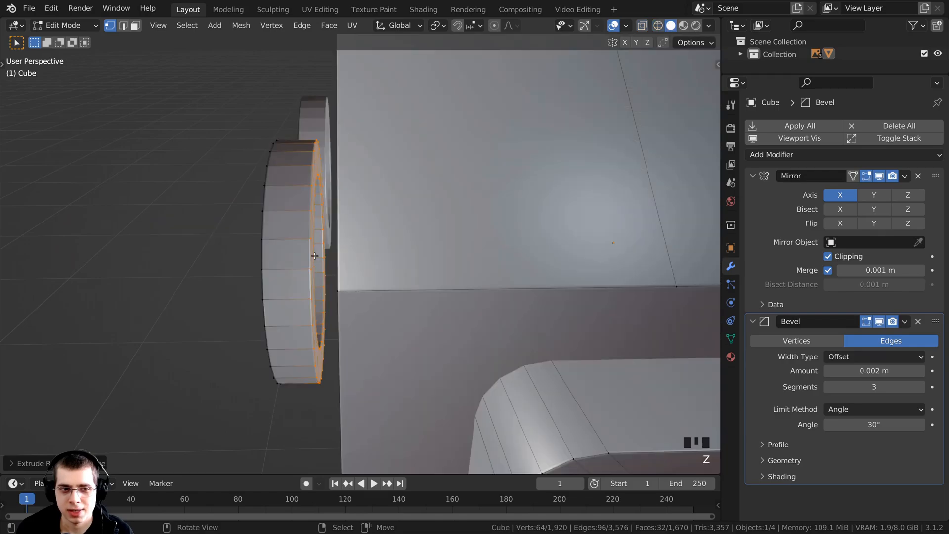
scroll(386, 237, up, 5)
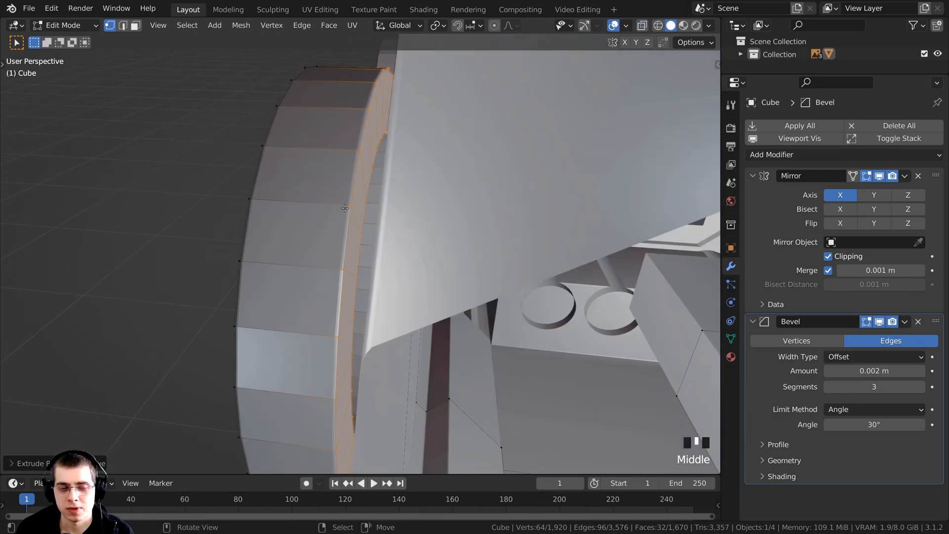
middle_drag(347, 207, 353, 218)
key(x)
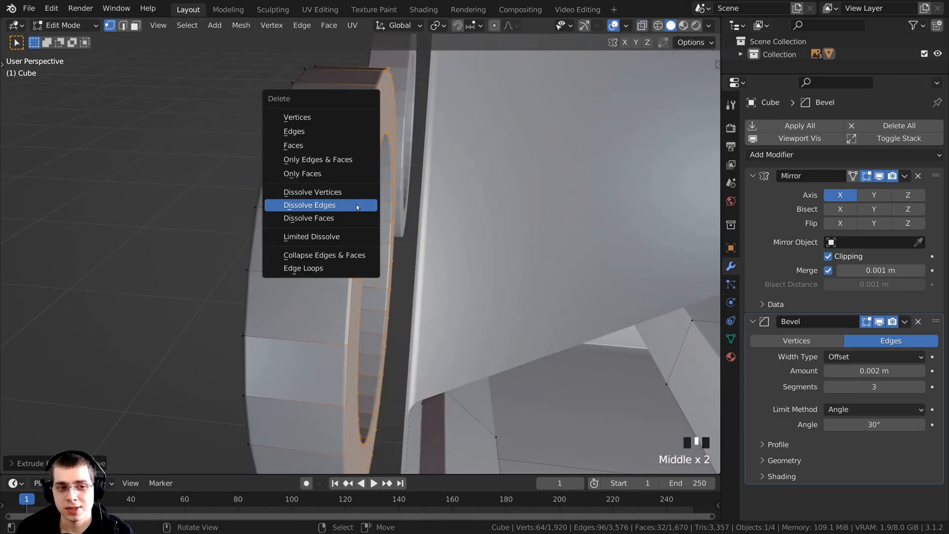
click(317, 145)
middle_drag(265, 266, 409, 148)
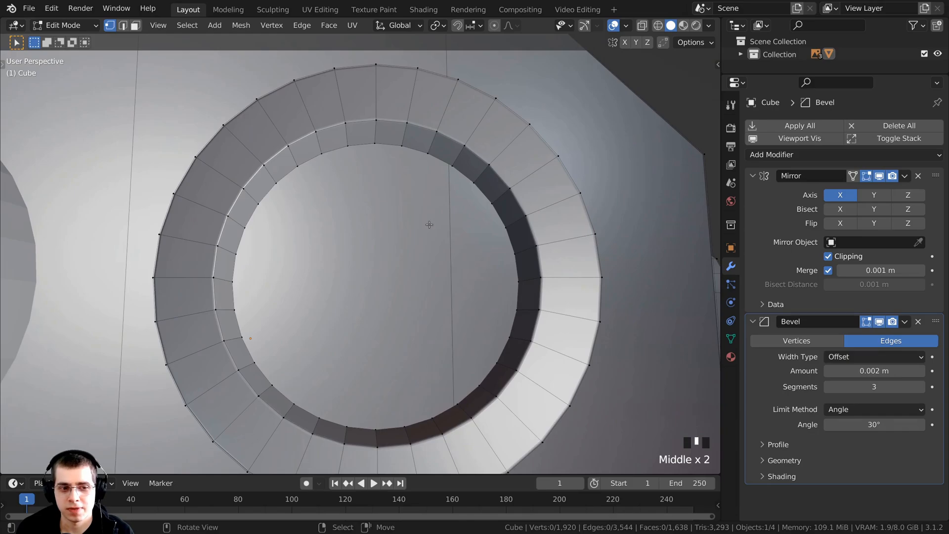
middle_drag(430, 224, 447, 234)
scroll(450, 236, up, 2)
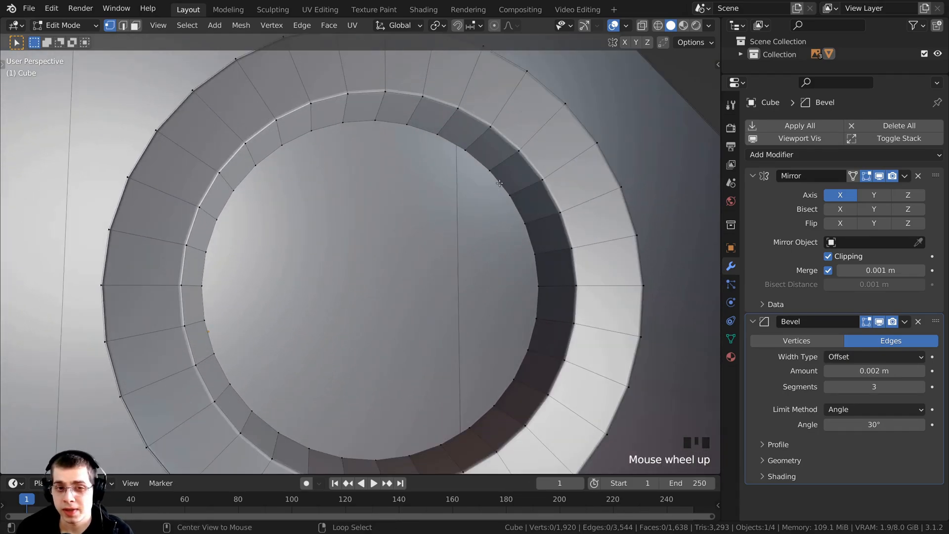
- Select the inner edge loop at the back of the lens ring and fill it with a face
alt+right_click(424, 442)
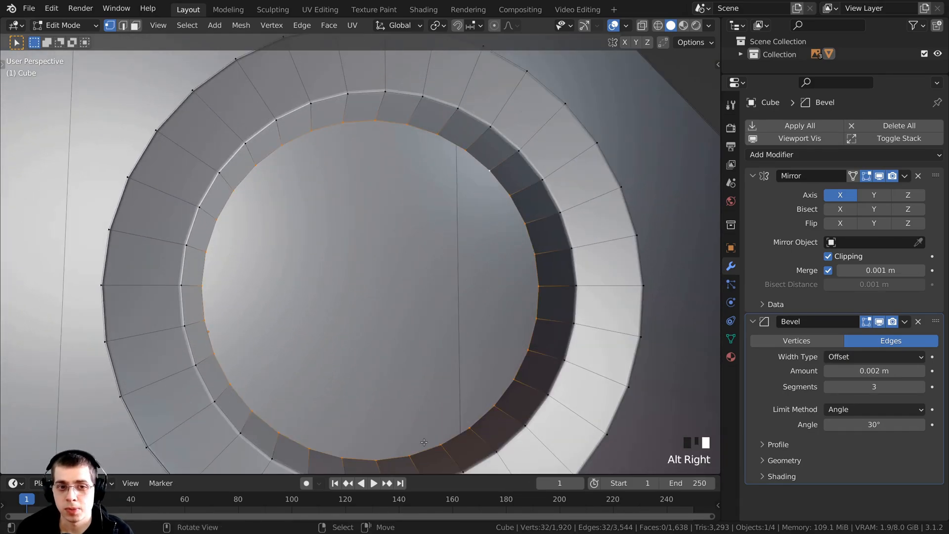
middle_drag(426, 354, 426, 167)
key(f)
scroll(426, 312, down, 2)
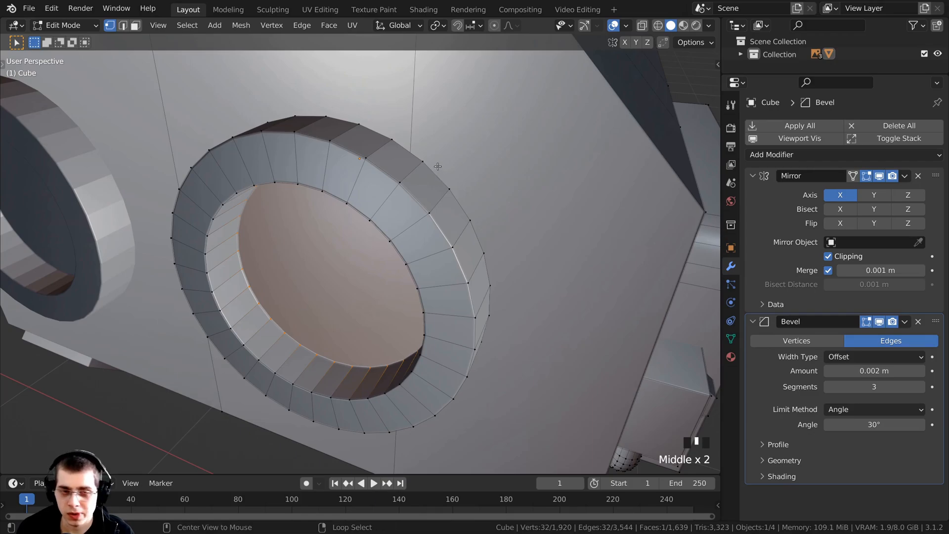
- In front wireframe view, extrude the ring's outer back edge loop in place and scale it to about 1.24 to match the reference flange outline
alt+right_click(436, 173)
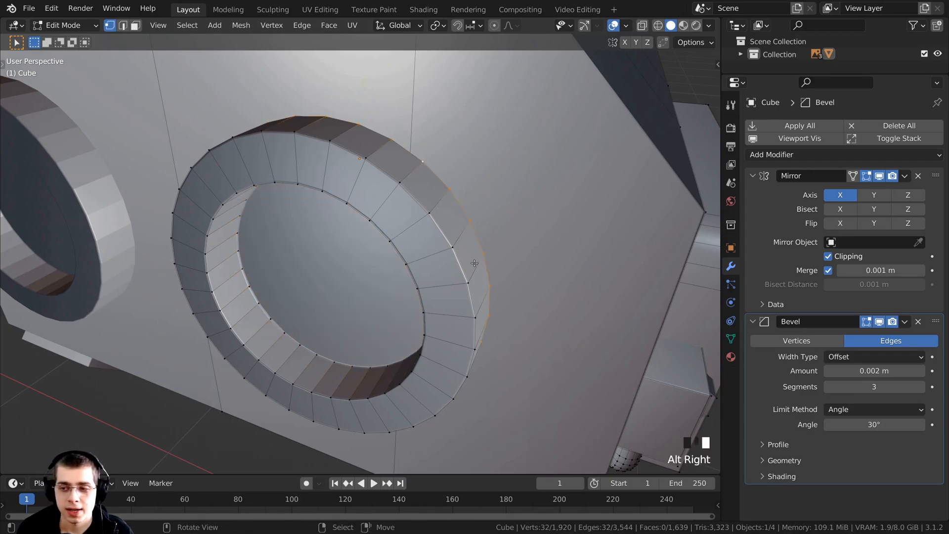
key(KP_1)
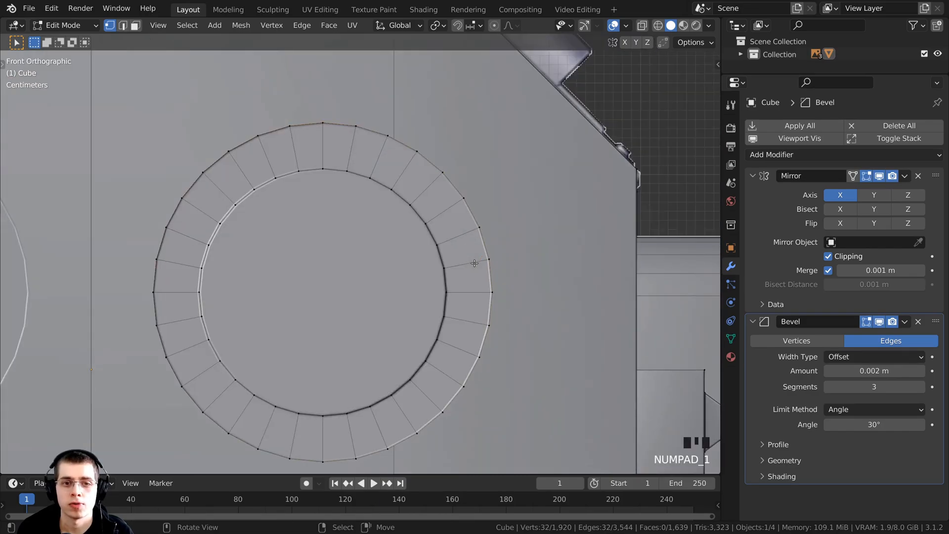
key(z)
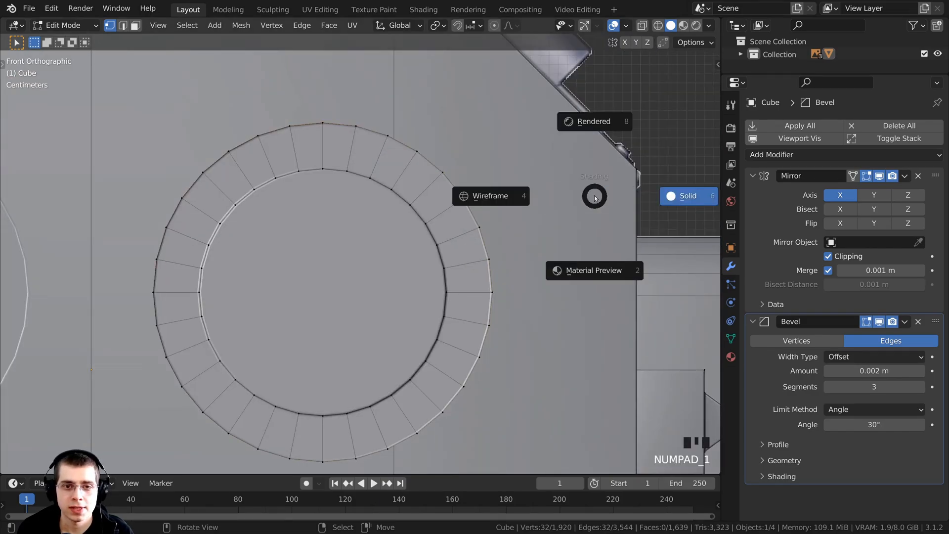
click(458, 201)
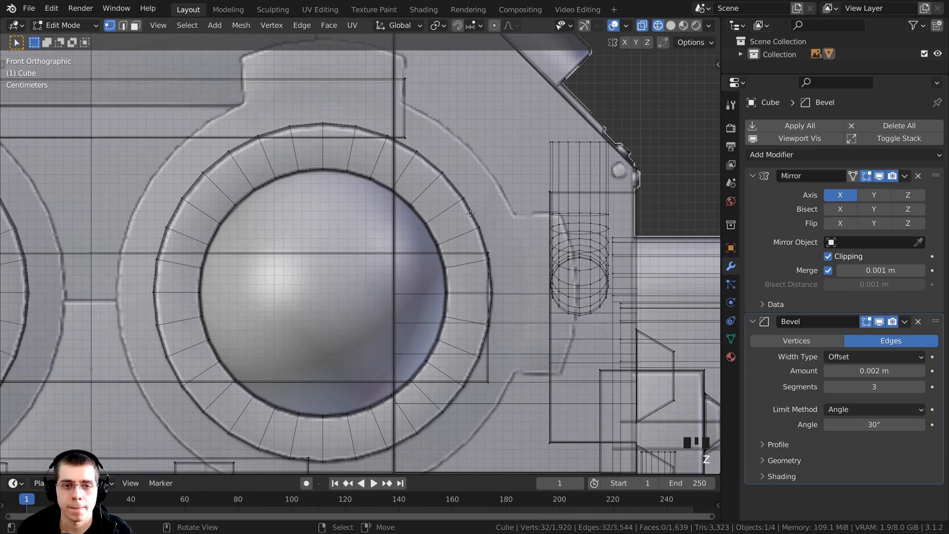
scroll(460, 231, down, 1)
key(e)
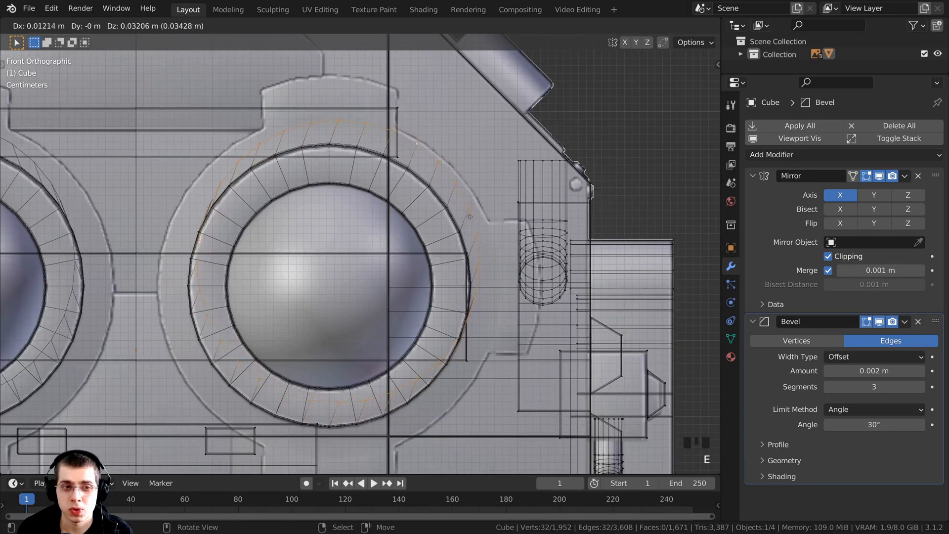
right_click(463, 241)
key(s)
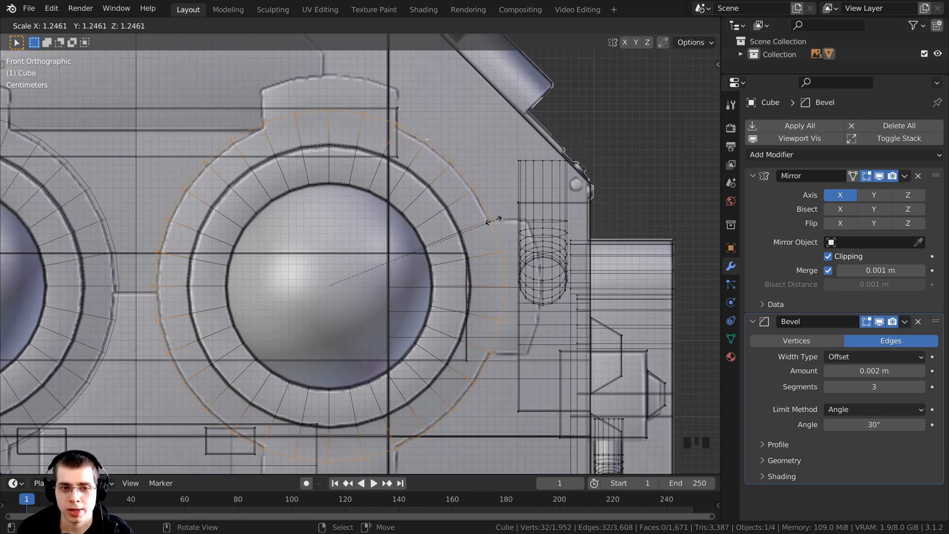
click(491, 222)
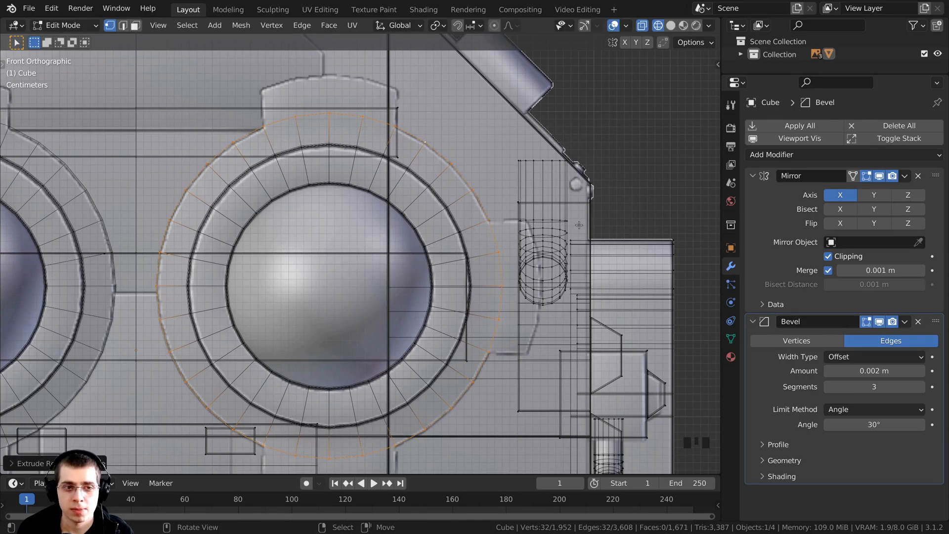
- In side view, extrude the flange's outer edge loop back along the Y axis past the head's front surface
key(KP_3)
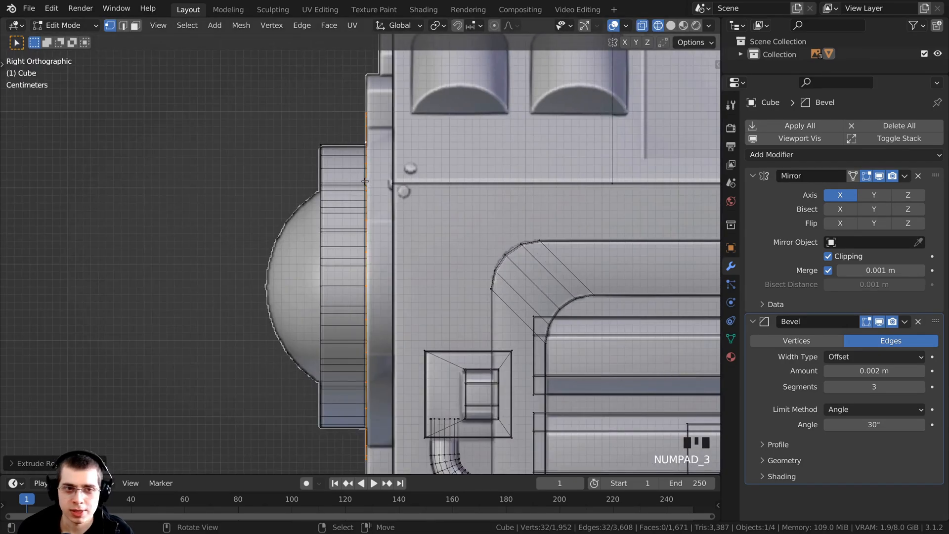
key(e)
key(y)
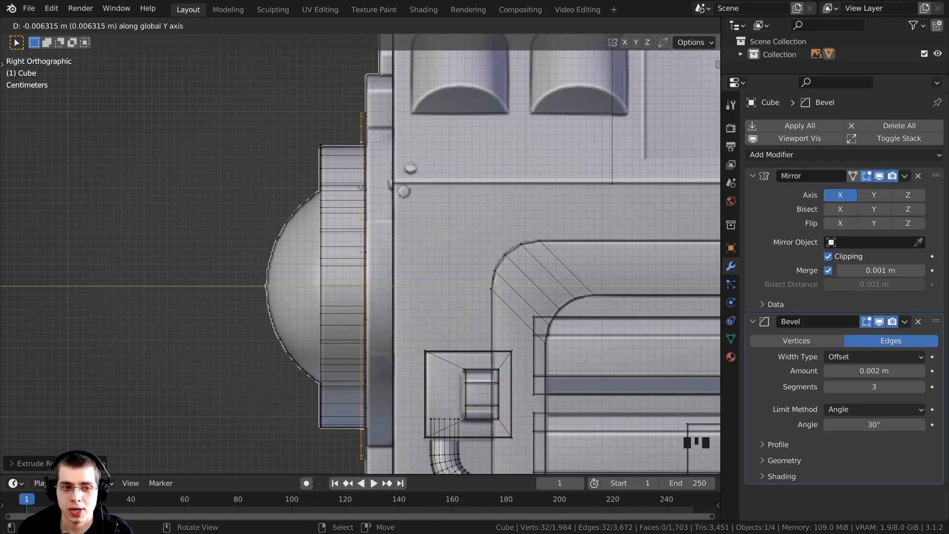
click(406, 188)
scroll(367, 341, down, 2)
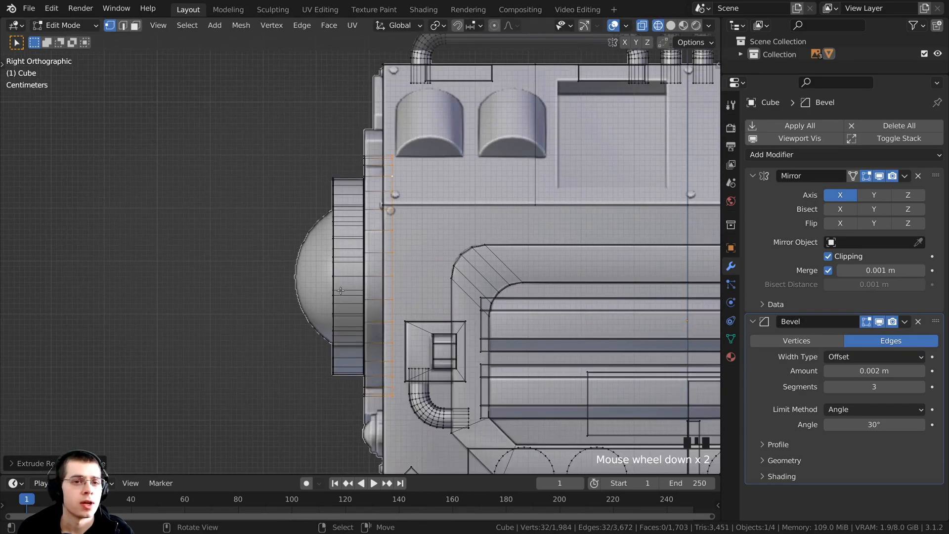
- Return to solid shading, select the whole mesh and recalculate its normals
key(z)
click(435, 289)
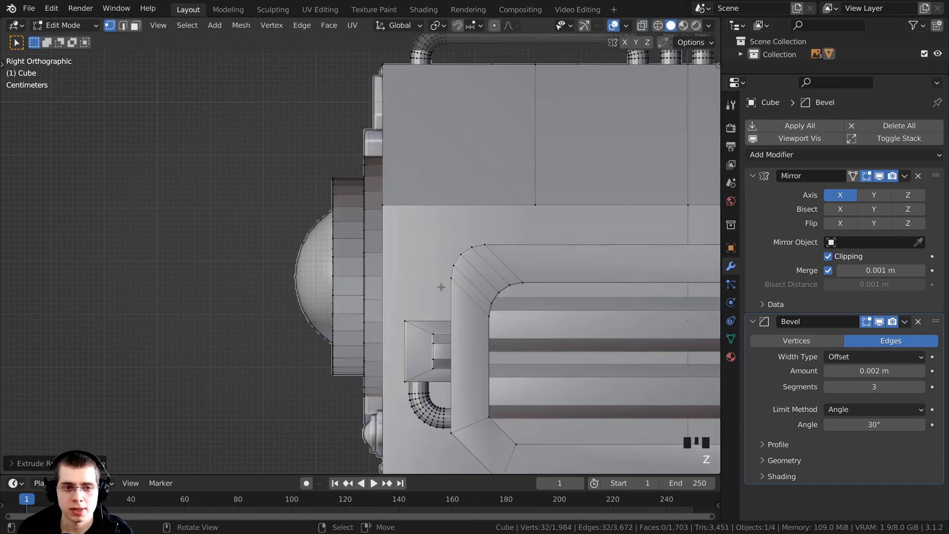
mouse_move(435, 289)
middle_down()
mouse_move(511, 324)
mouse_move(482, 321)
mouse_move(535, 334)
mouse_move(346, 267)
middle_up()
scroll(313, 255, up, 2)
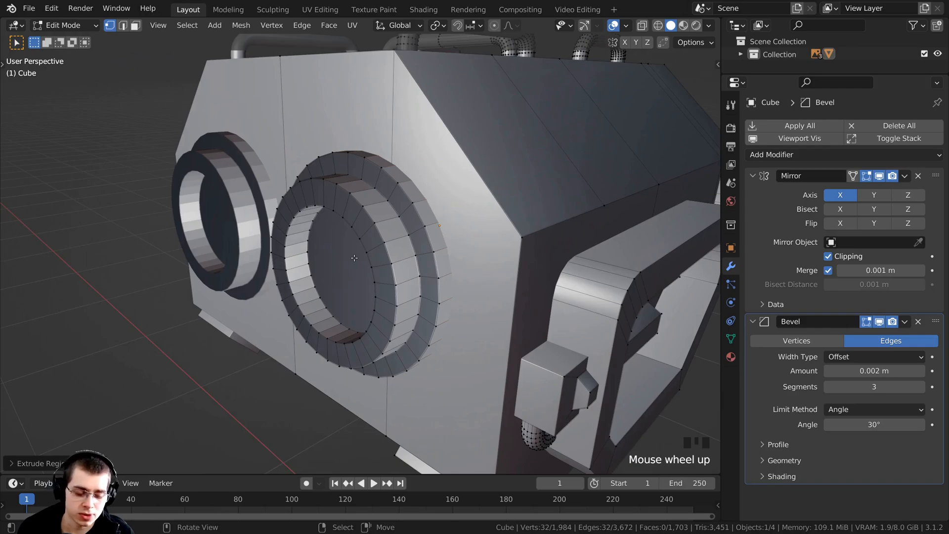
key(a)
key(a)
key(a)
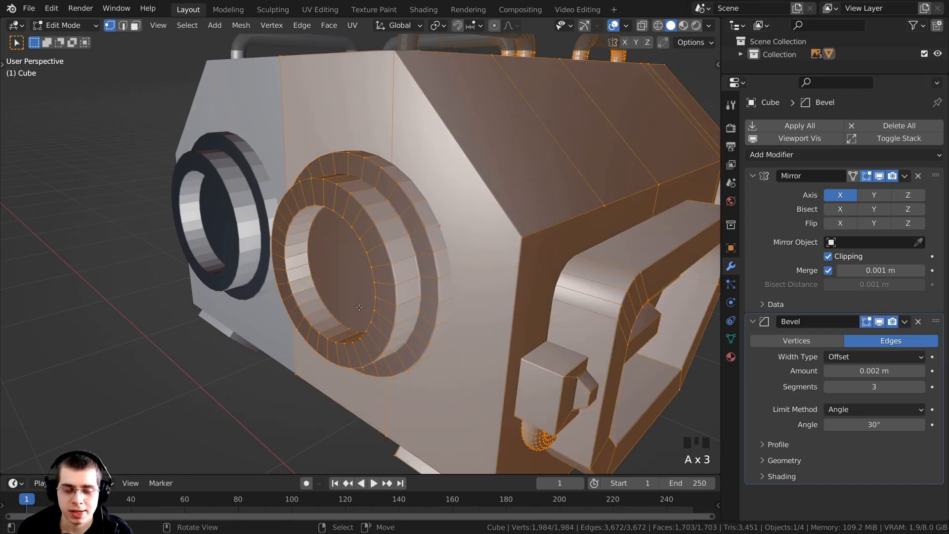
key(shift+n)
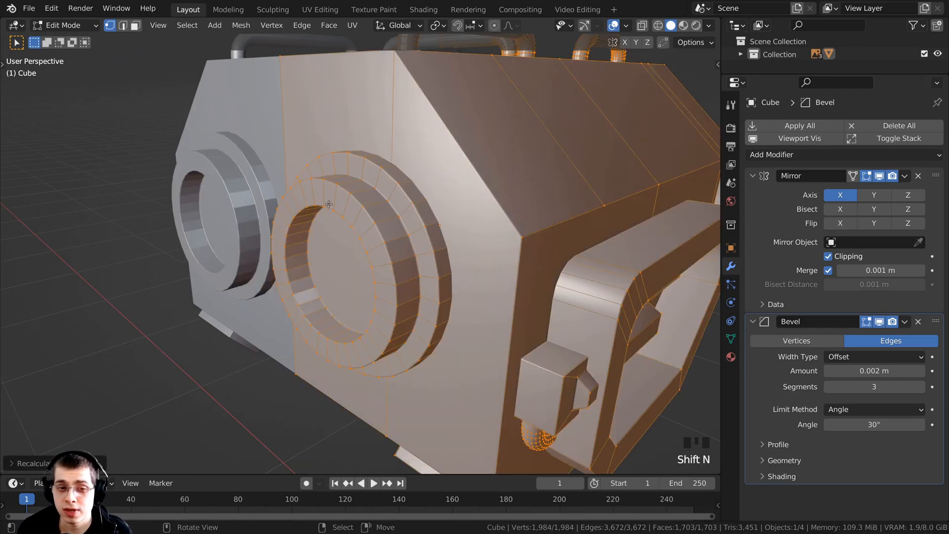
middle_drag(347, 351, 426, 213)
scroll(386, 281, up, 2)
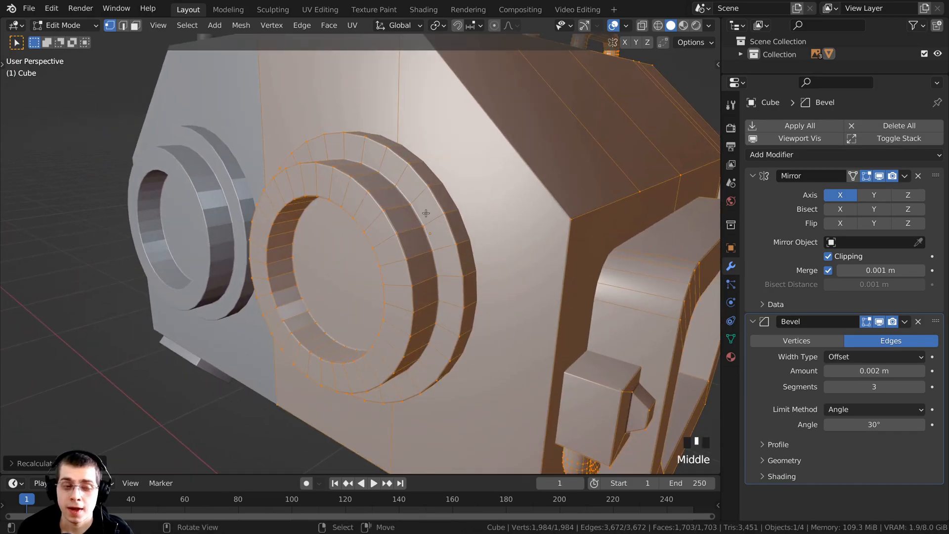
- Switch to Object Mode, apply Shade Smooth to the robot head and save the file
key(Tab)
middle_drag(395, 258, 444, 242)
scroll(369, 183, up, 3)
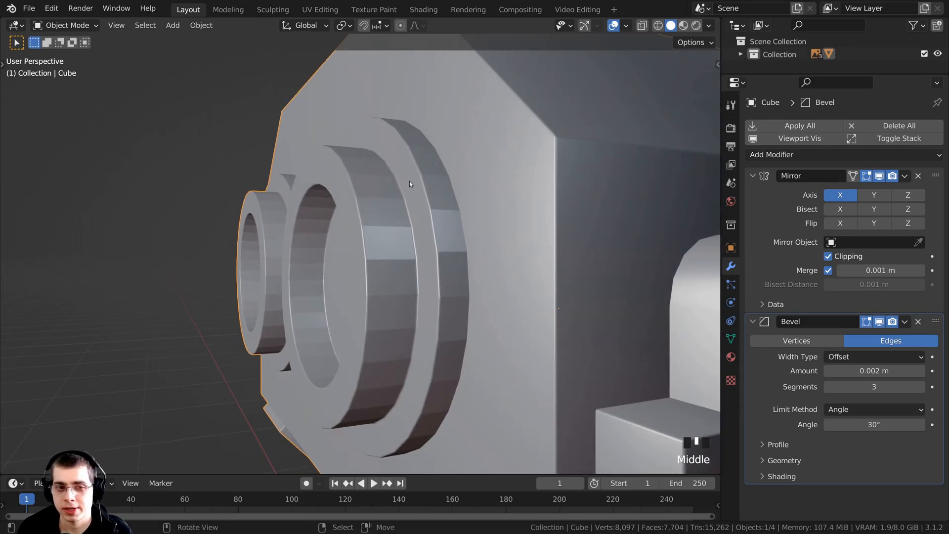
middle_drag(410, 181, 408, 167)
right_click(408, 167)
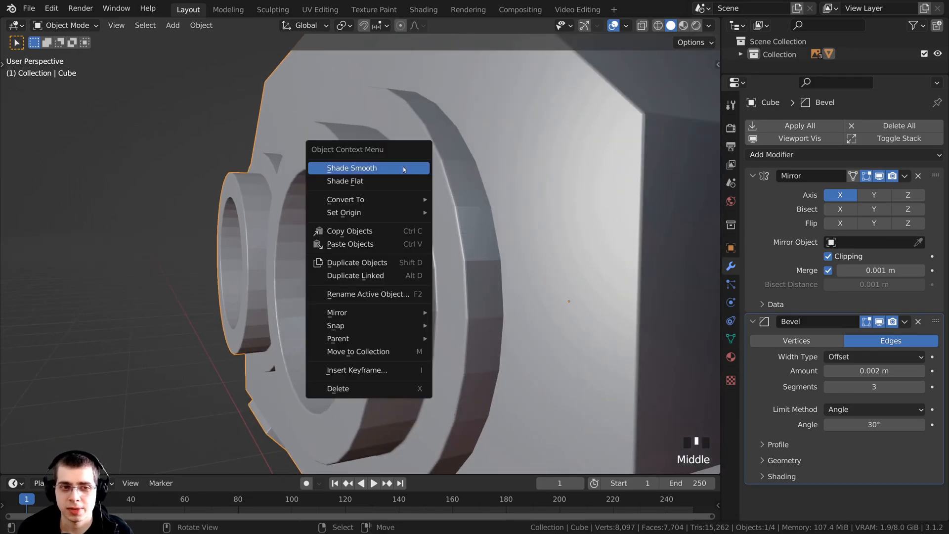
click(403, 168)
scroll(344, 374, down, 4)
mouse_move(346, 370)
middle_down()
mouse_move(387, 373)
mouse_move(407, 322)
mouse_move(361, 251)
mouse_move(281, 292)
mouse_move(318, 279)
mouse_move(356, 292)
middle_up()
scroll(317, 279, up, 1)
scroll(325, 287, up, 2)
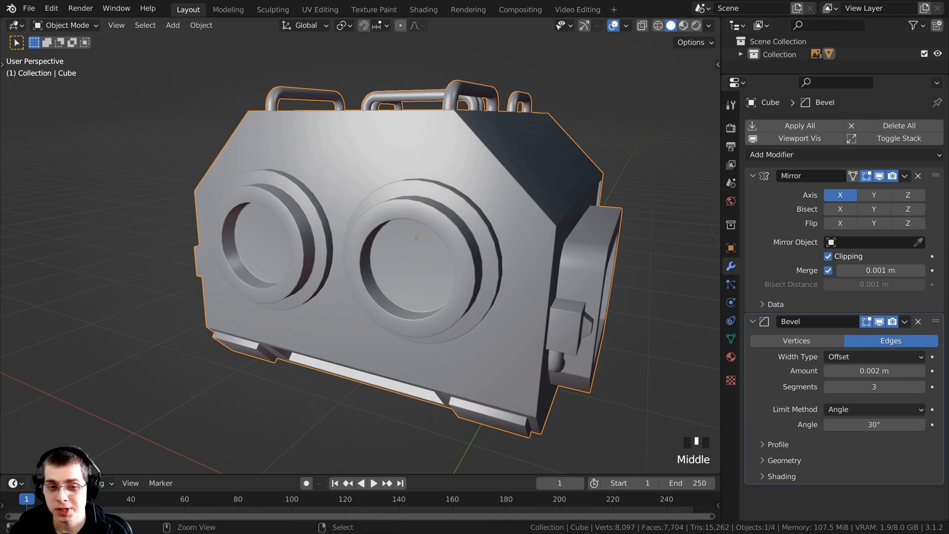
key(ctrl+s)
- In Edit Mode with face selection, select the four faces at the top of the outer flange's rim
shift+middle_drag(395, 403, 436, 129)
scroll(384, 400, up, 1)
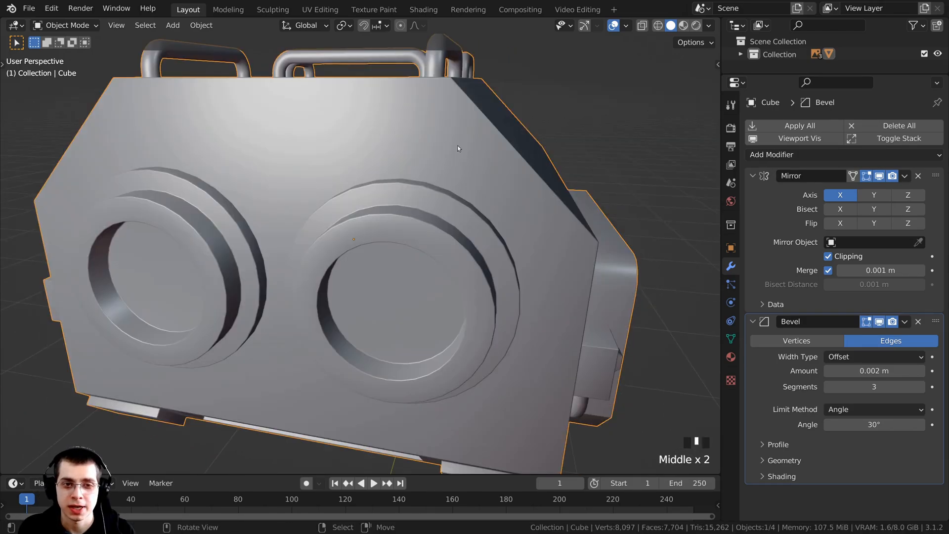
scroll(426, 188, down, 1)
shift+middle_drag(434, 191, 399, 149)
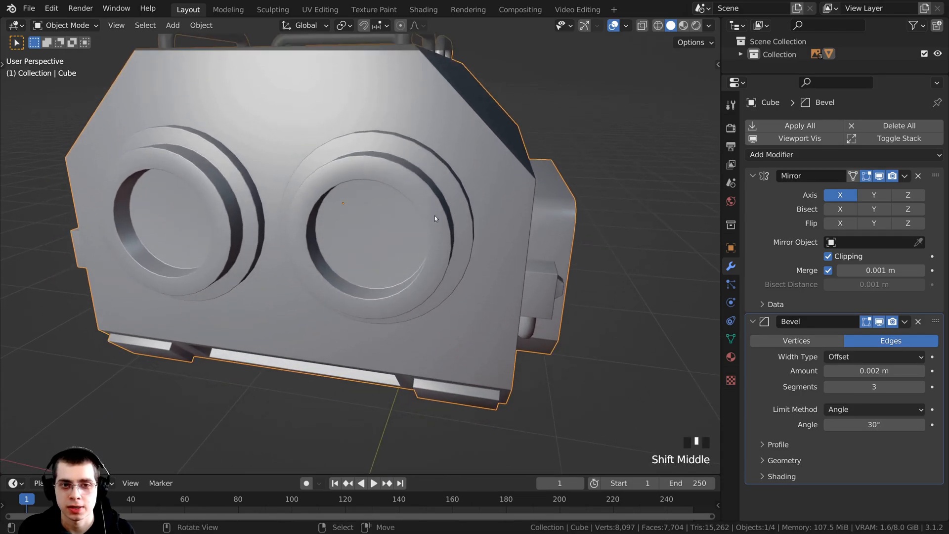
middle_drag(435, 218, 480, 212)
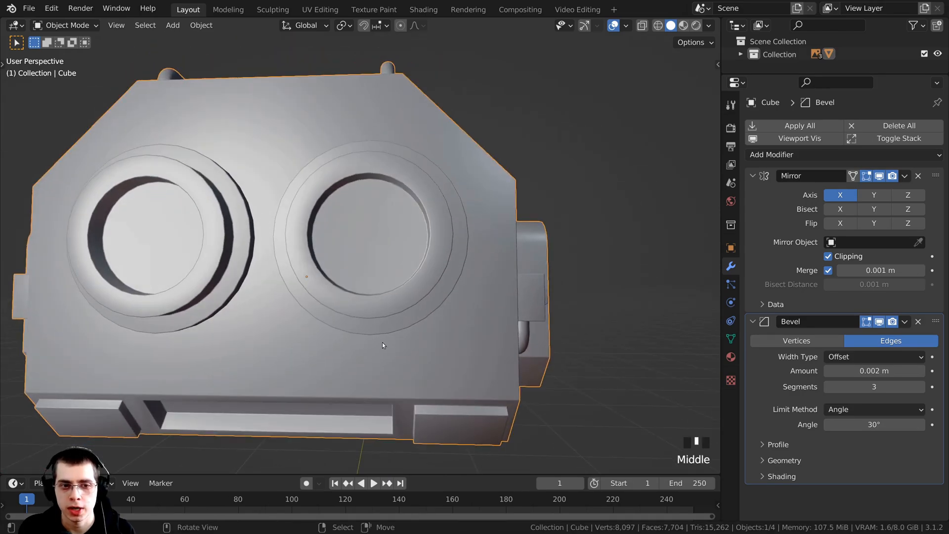
middle_drag(395, 228, 148, 53)
key(Tab)
scroll(387, 230, up, 3)
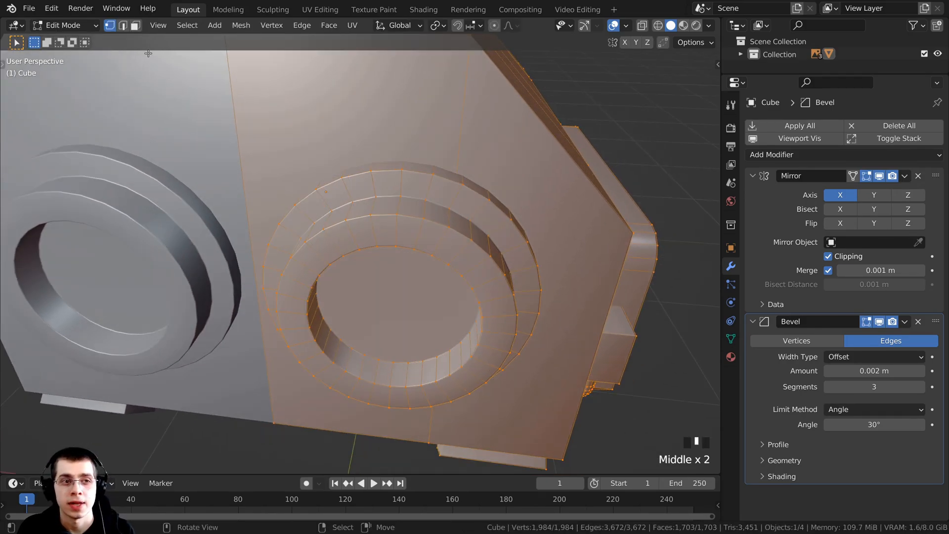
click(136, 26)
shift+middle_drag(376, 227, 402, 169)
scroll(399, 195, up, 2)
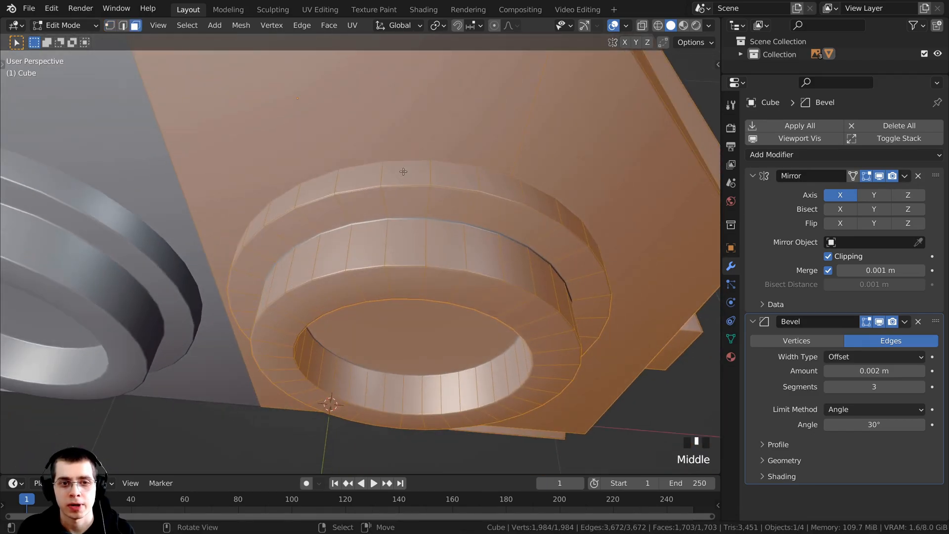
right_click(404, 172)
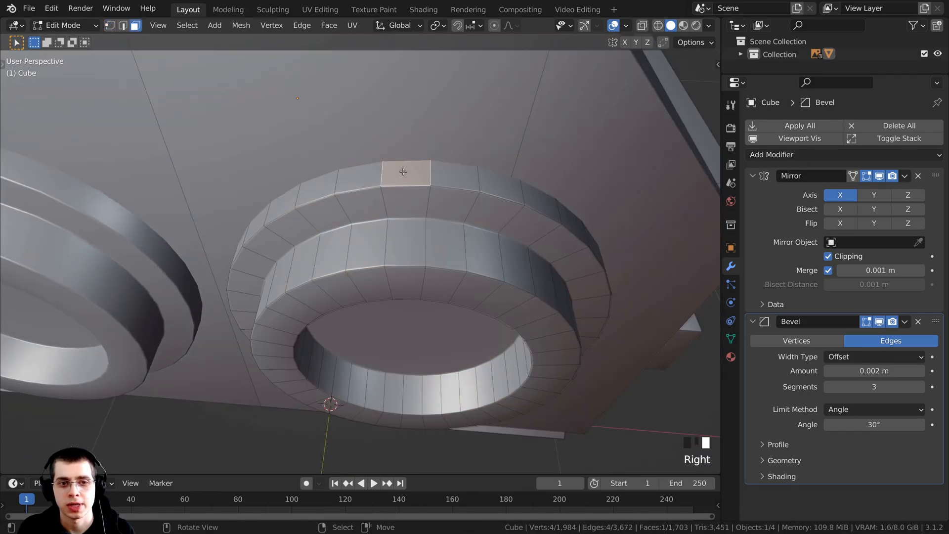
shift+right_click(452, 176)
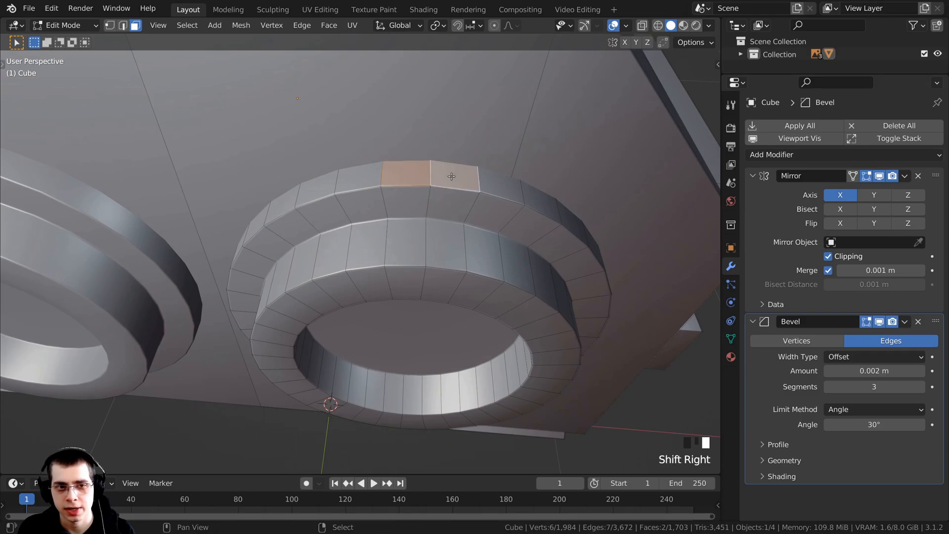
shift+right_click(366, 171)
shift+right_click(493, 178)
scroll(493, 178, down, 2)
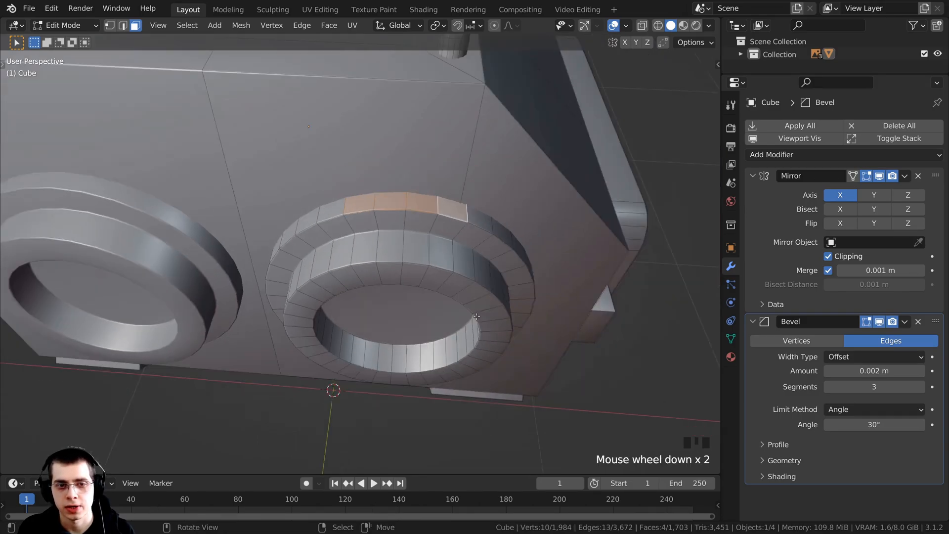
- Add the four rim faces on the flange side facing the head's outer edge to the selection
middle_drag(493, 178, 465, 270)
scroll(404, 171, up, 2)
scroll(397, 167, down, 2)
scroll(380, 241, down, 3)
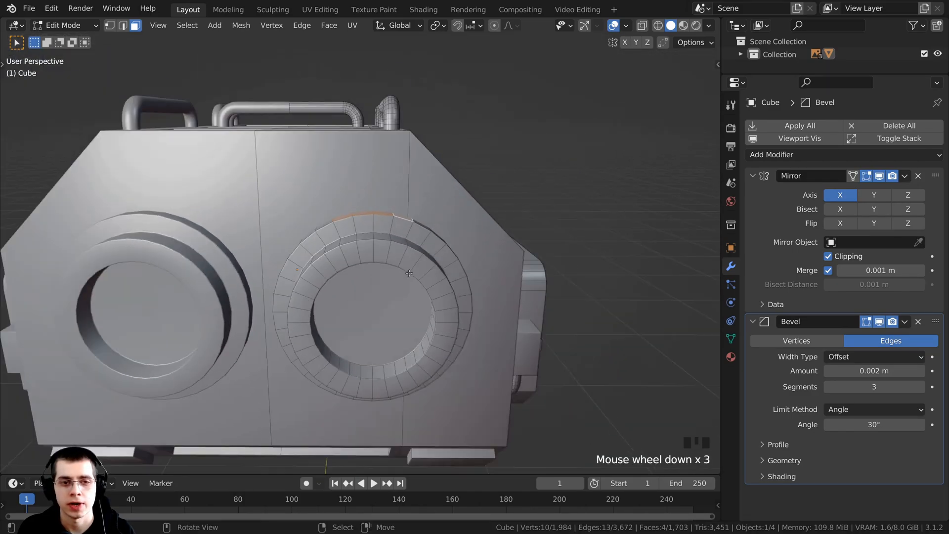
shift+middle_drag(380, 242, 380, 301)
scroll(396, 274, up, 1)
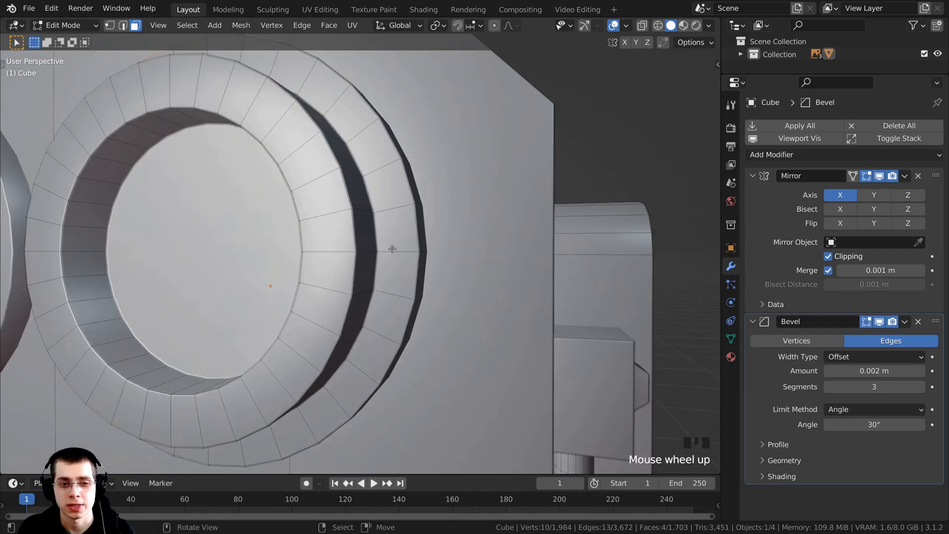
middle_drag(430, 253, 404, 250)
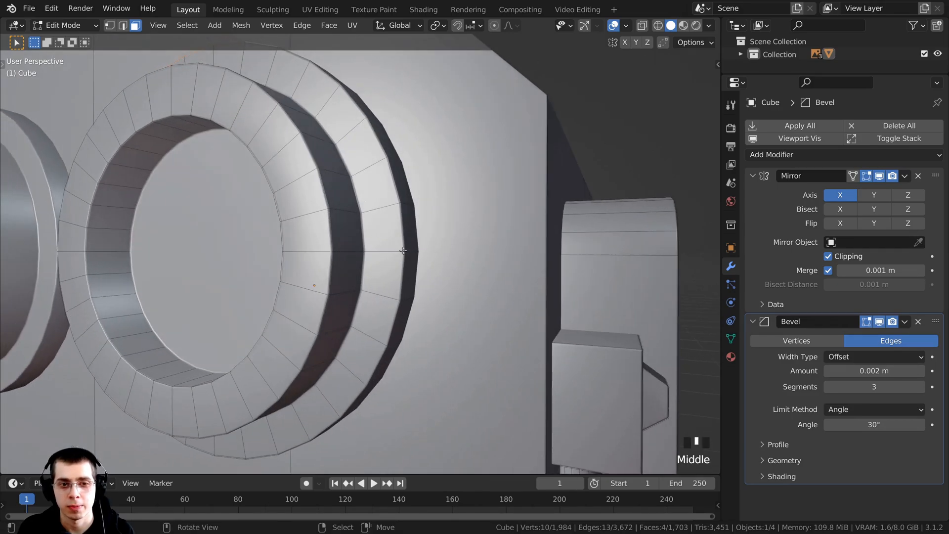
shift+right_click(400, 179)
shift+right_click(410, 222)
shift+right_click(408, 284)
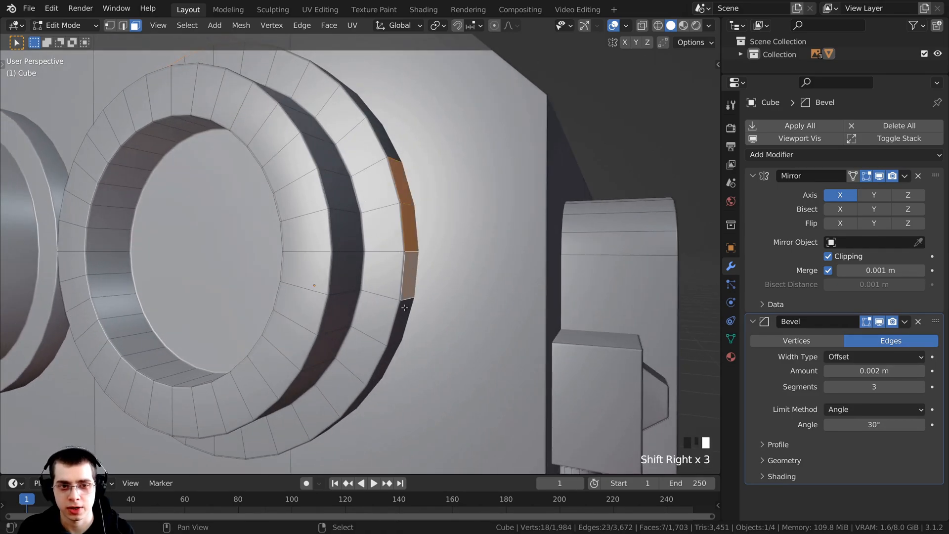
shift+right_click(403, 311)
- Add the four rim faces at the bottom of the outer flange to the selection
scroll(403, 312, down, 3)
middle_drag(403, 311, 445, 247)
shift+middle_drag(445, 247, 445, 198)
scroll(413, 233, up, 5)
middle_drag(413, 247, 368, 263)
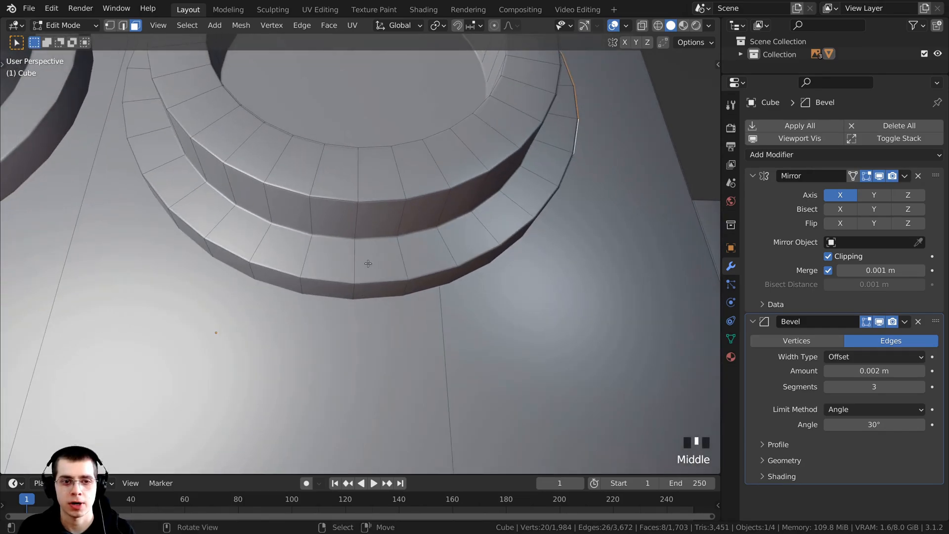
shift+right_click(346, 292)
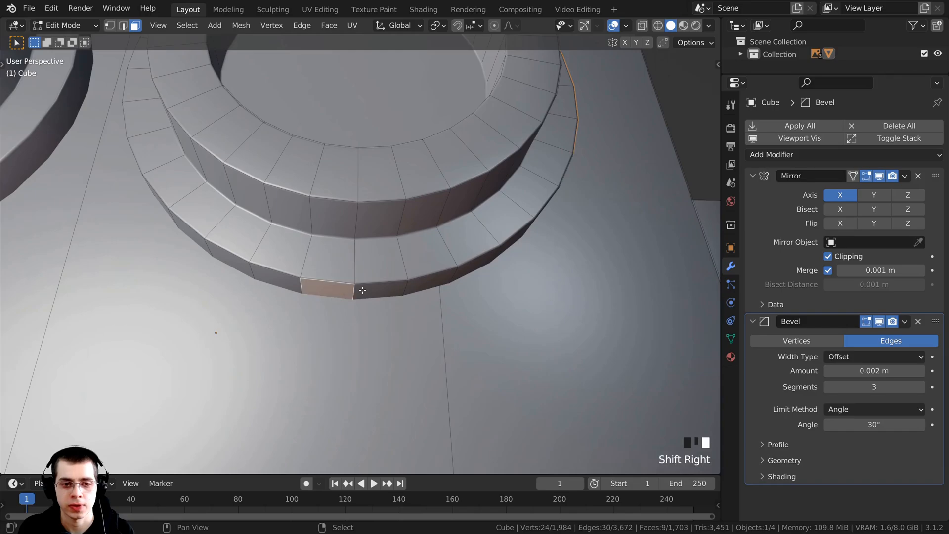
shift+right_click(378, 289)
shift+right_click(401, 285)
shift+right_click(292, 283)
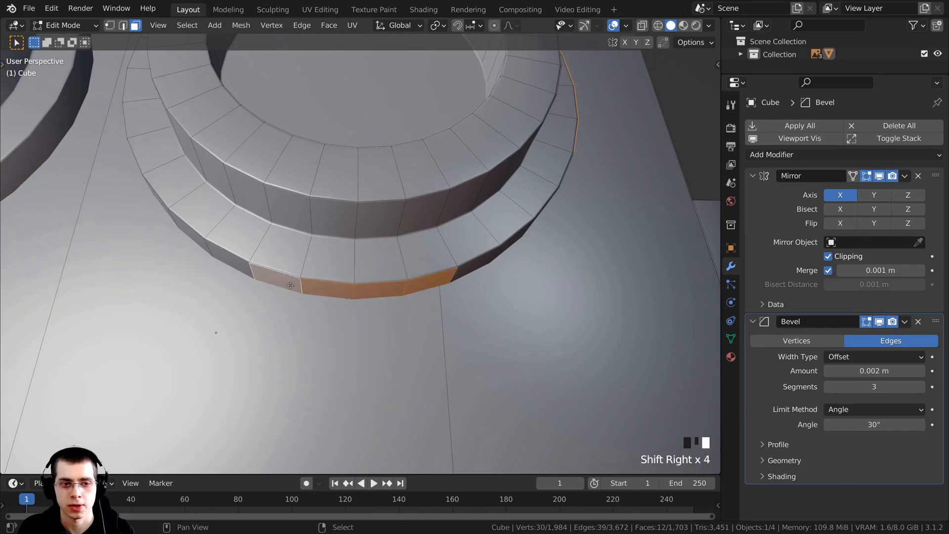
- Try extruding the selected rim faces along their normals by about 0.05 m, and undo the extrusion
scroll(295, 284, down, 3)
middle_drag(295, 284, 316, 297)
shift+middle_drag(376, 99, 384, 155)
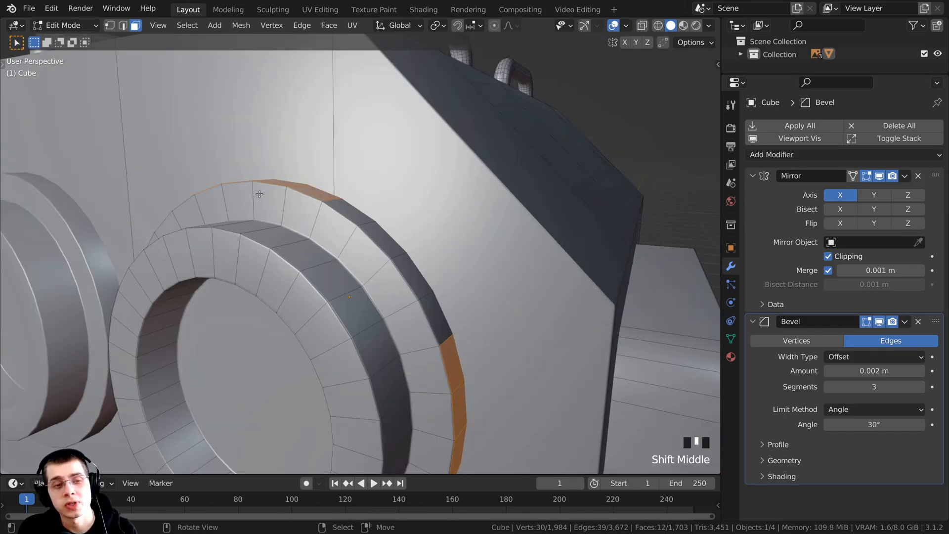
scroll(351, 236, down, 3)
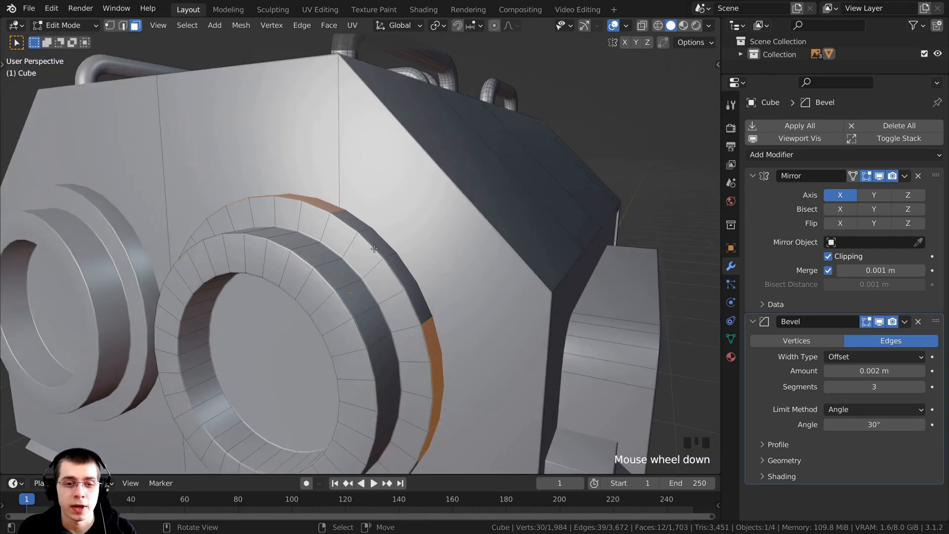
middle_drag(351, 236, 354, 253)
scroll(353, 252, up, 3)
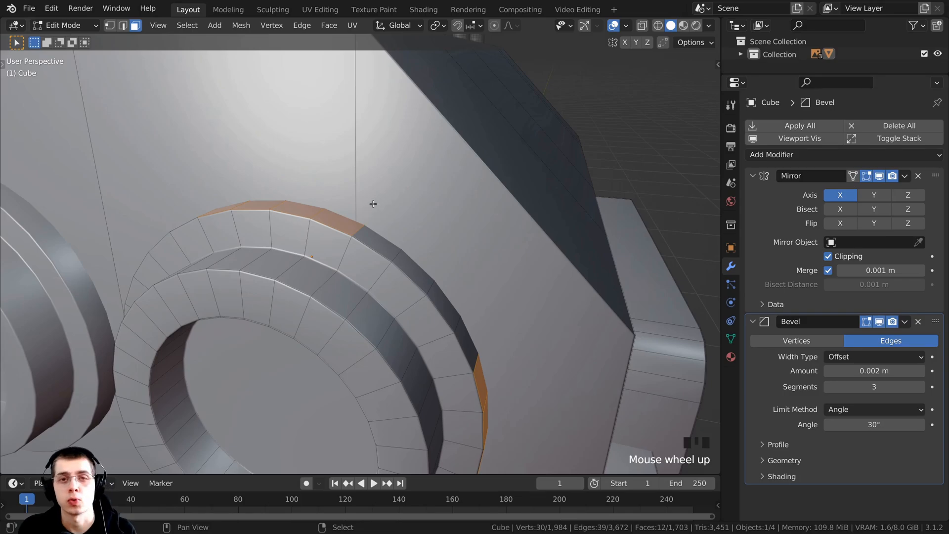
shift+middle_drag(359, 166, 381, 162)
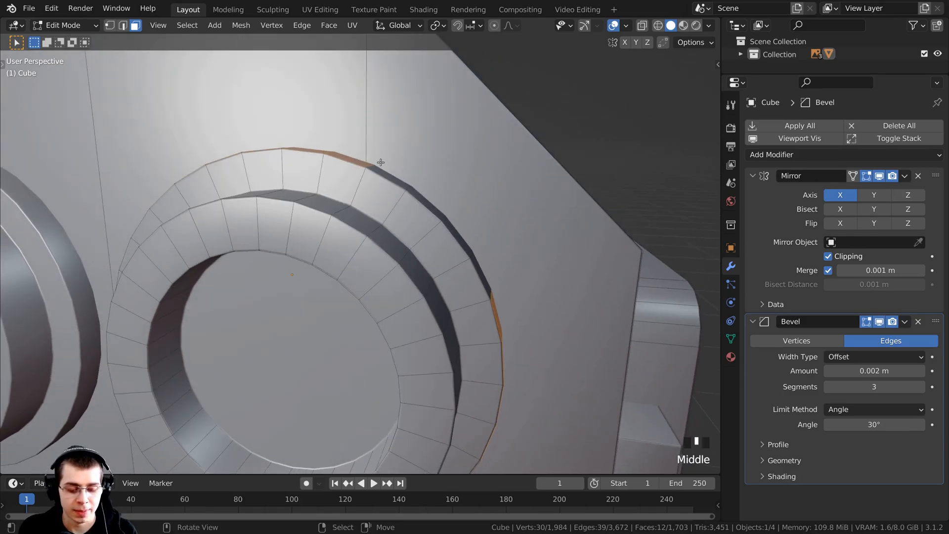
scroll(380, 163, down, 3)
key(ctrl+f)
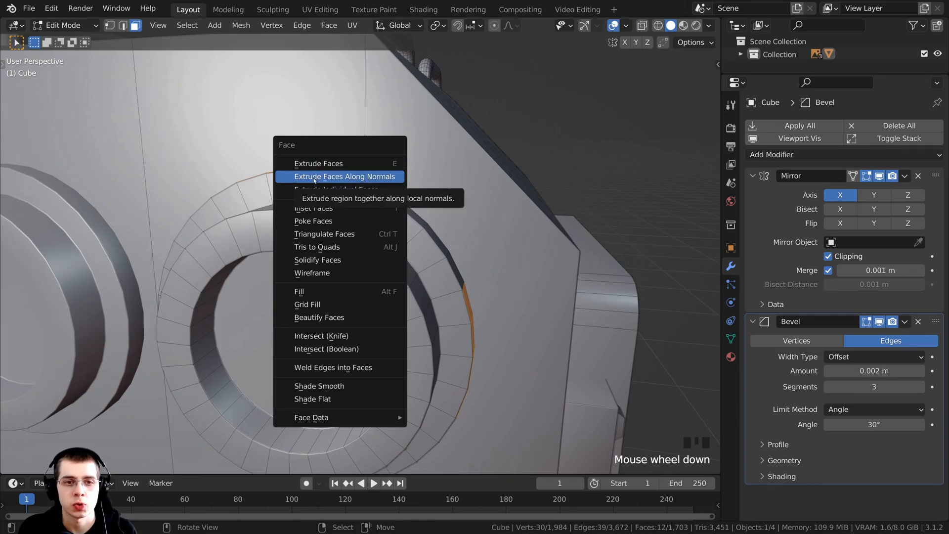
click(353, 178)
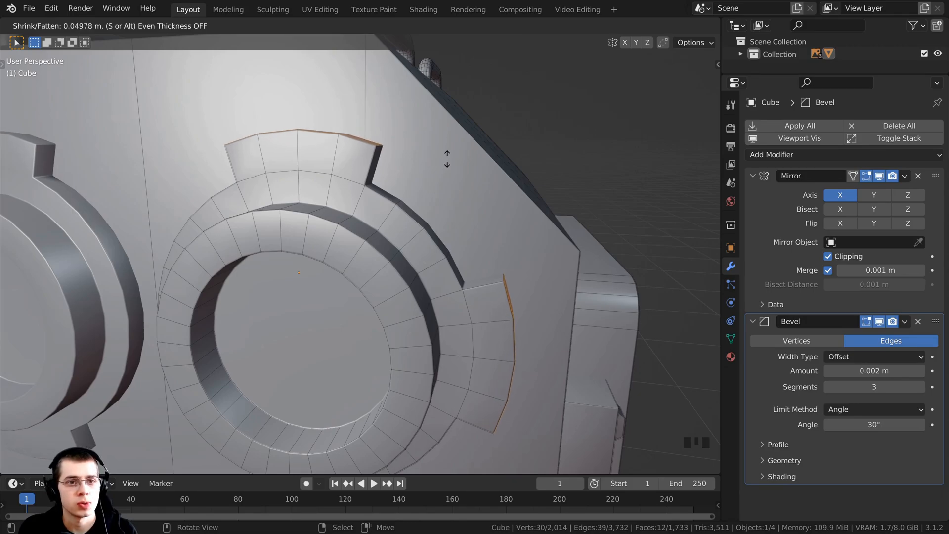
click(448, 158)
scroll(447, 157, down, 3)
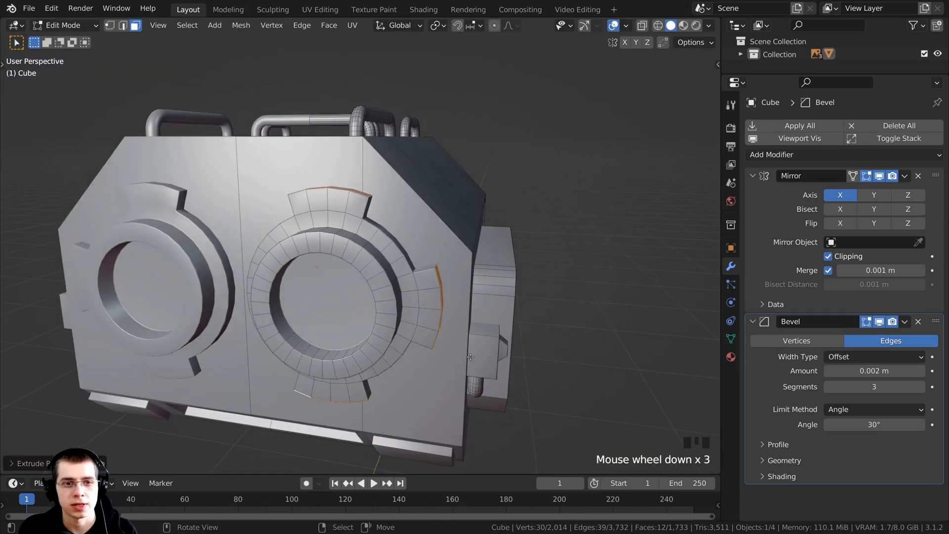
middle_drag(447, 158, 435, 163)
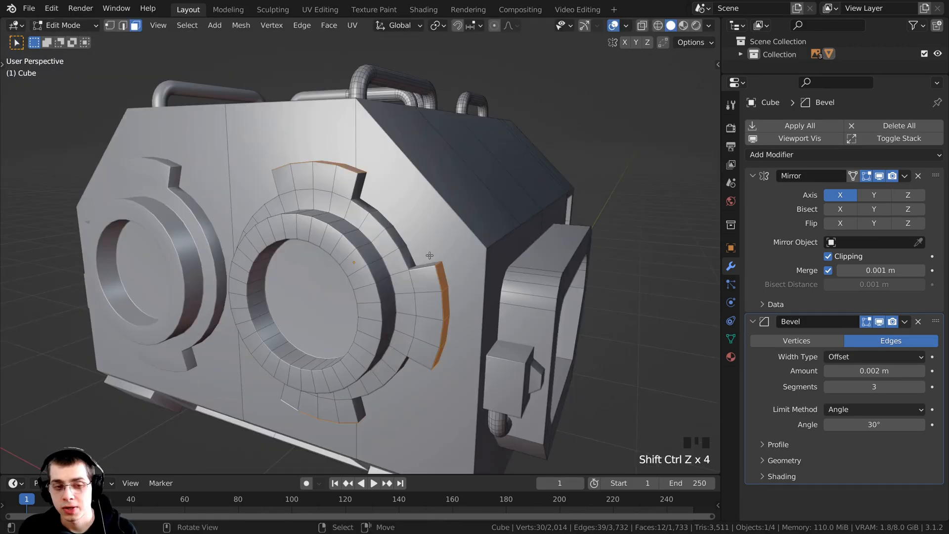
middle_drag(429, 255, 344, 226)
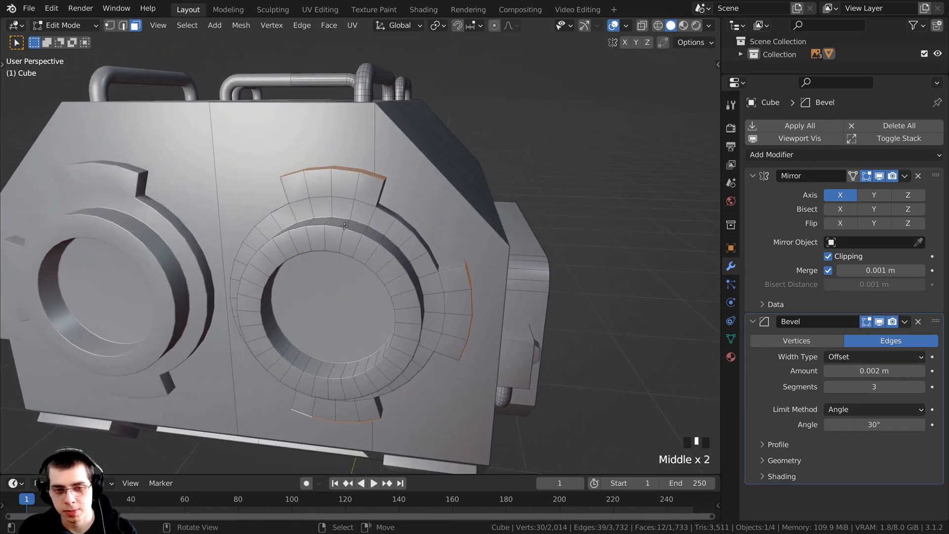
key(ctrl+z)
- In front wireframe view, extrude the selected rim faces along their normals by about 0.052 m to match the reference tabs
middle_drag(346, 226, 351, 216)
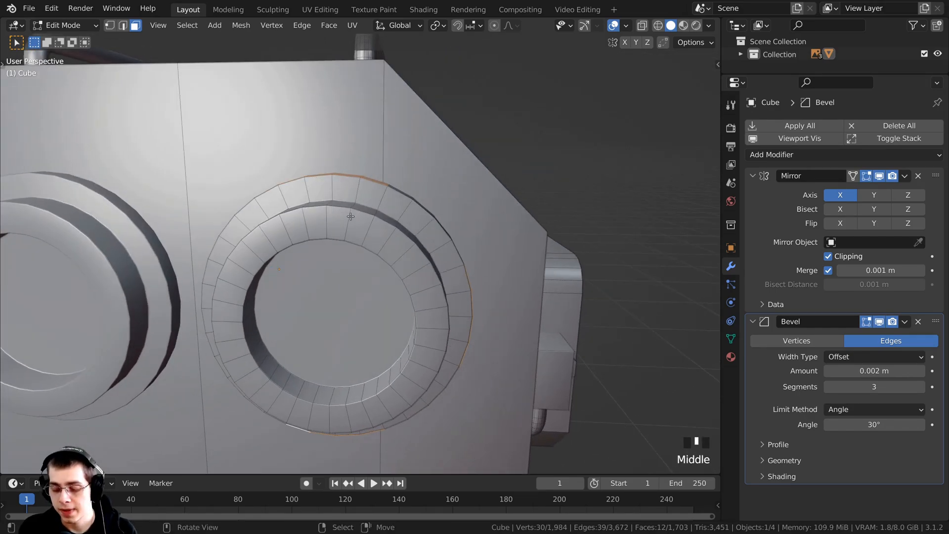
key(KP_1)
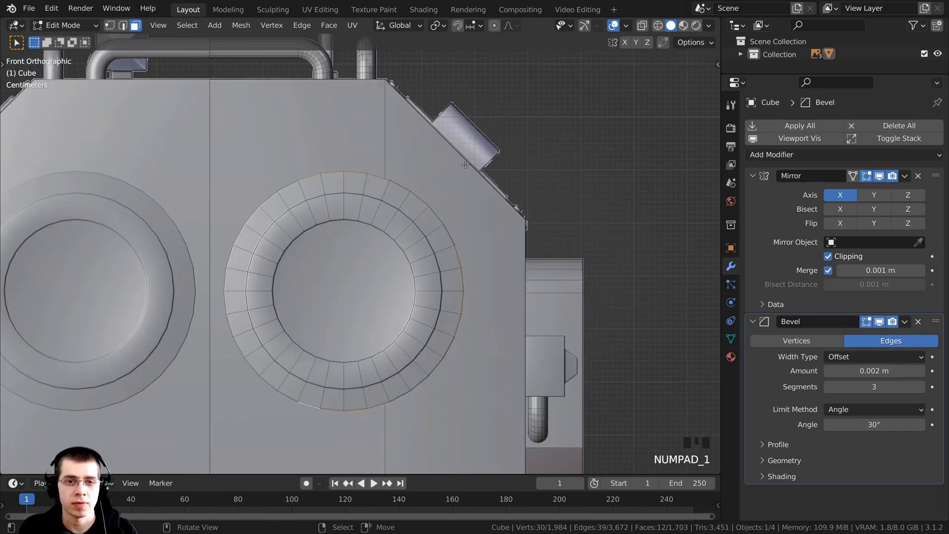
key(z)
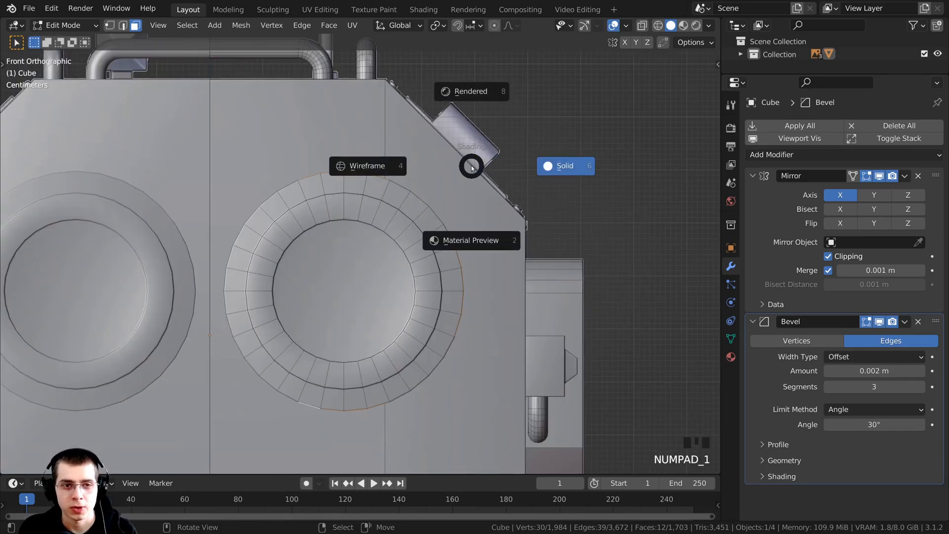
click(366, 165)
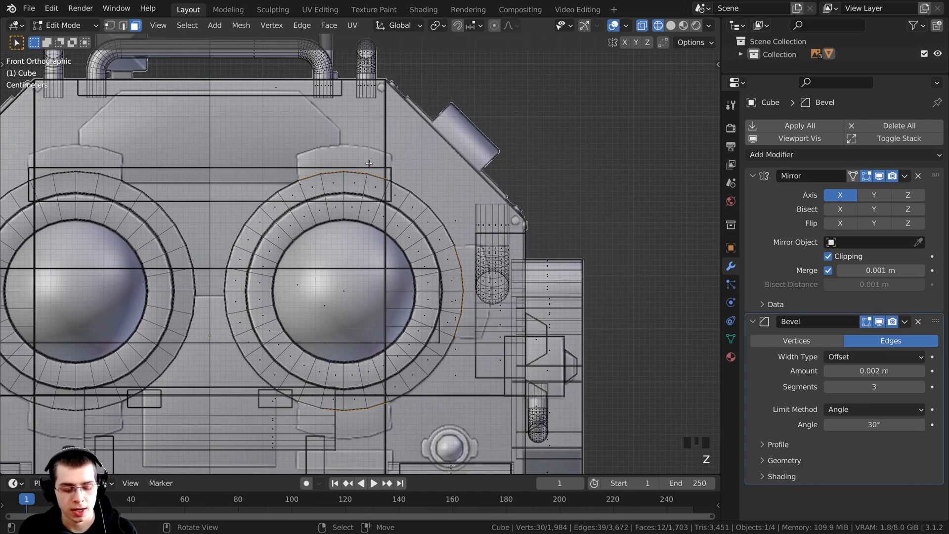
key(ctrl+f)
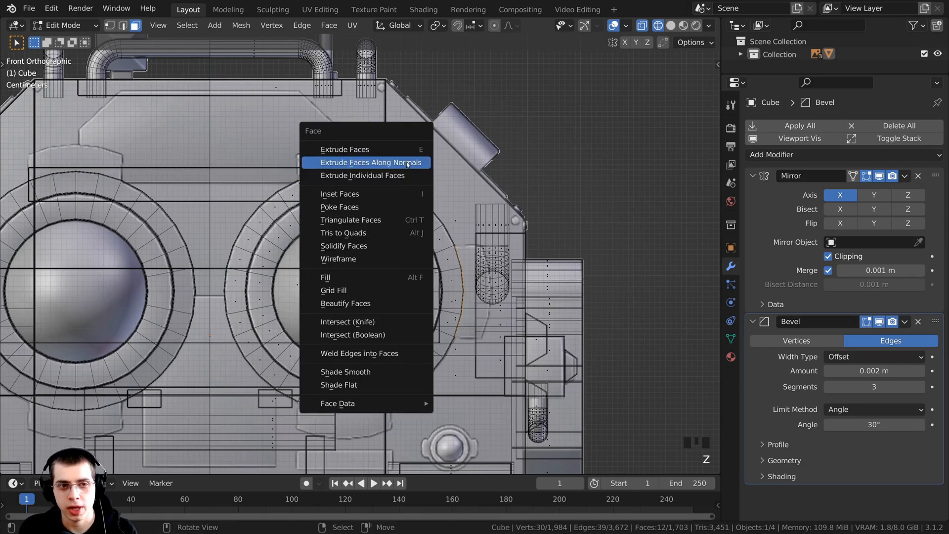
click(371, 163)
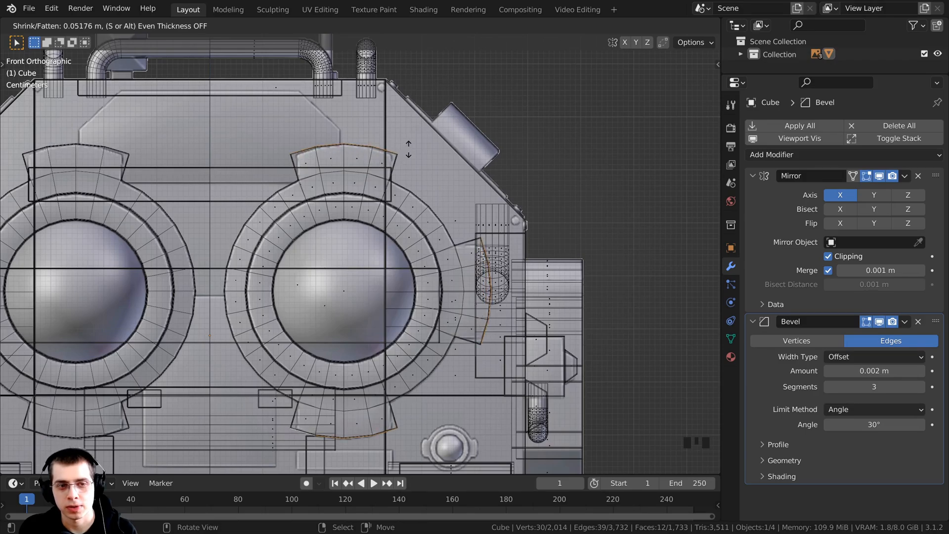
click(408, 150)
- Compare the extruded tabs' outlines with the reference image and return the viewport to Solid shading
shift+middle_drag(399, 232, 396, 252)
scroll(315, 201, up, 6)
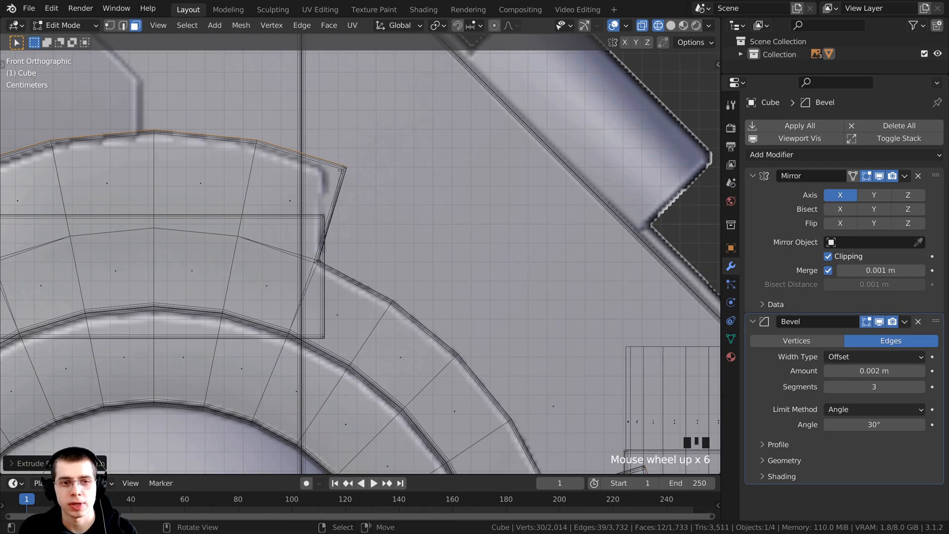
scroll(307, 201, down, 6)
shift+middle_drag(307, 202, 440, 131)
scroll(431, 235, up, 1)
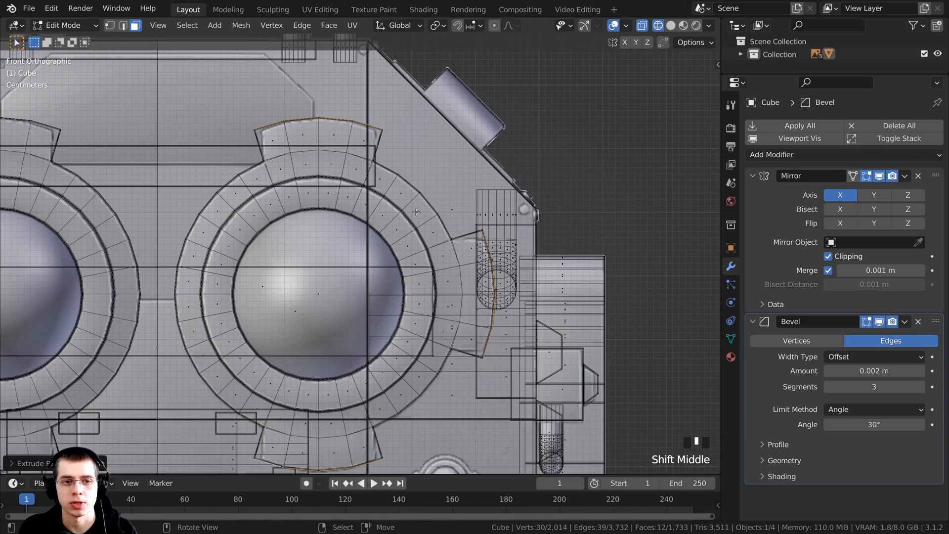
shift+middle_drag(430, 191, 435, 164)
shift+middle_drag(278, 175, 290, 175)
key(z)
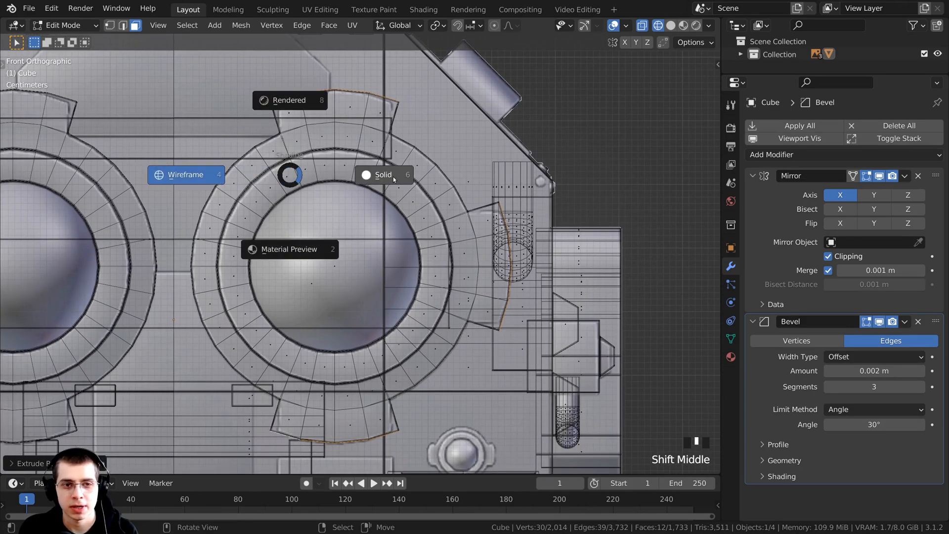
click(394, 179)
- Select the four outer end faces of the upper tab and scale them along X to about 0.87
middle_drag(394, 179, 356, 215)
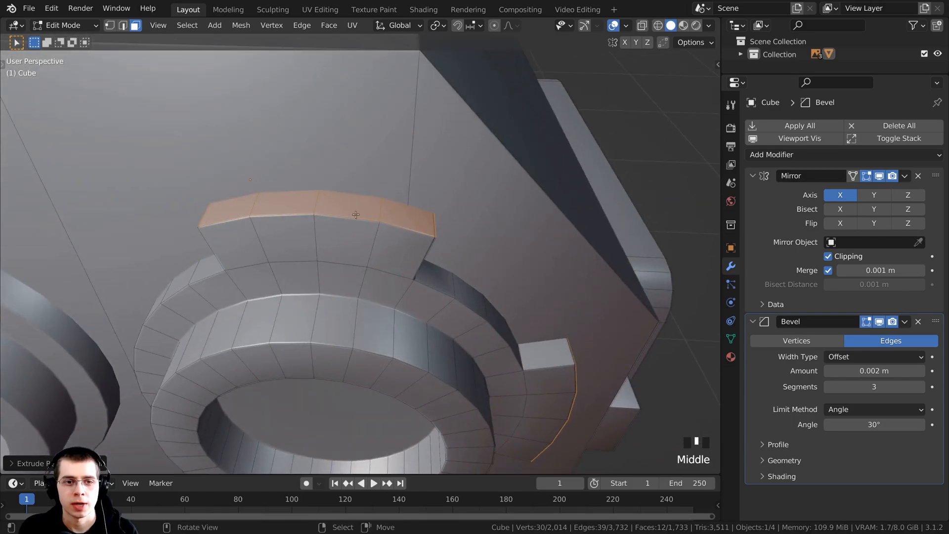
right_click(235, 200)
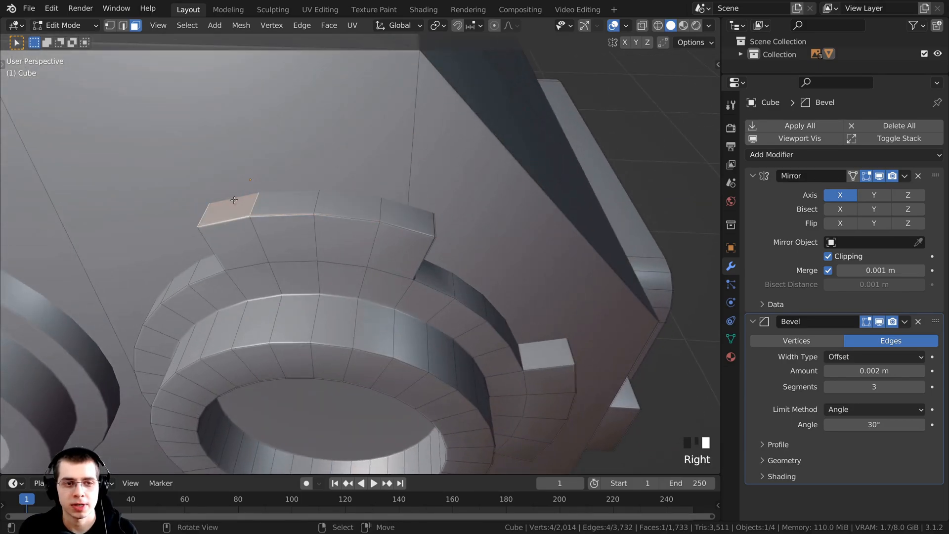
shift+right_click(279, 201)
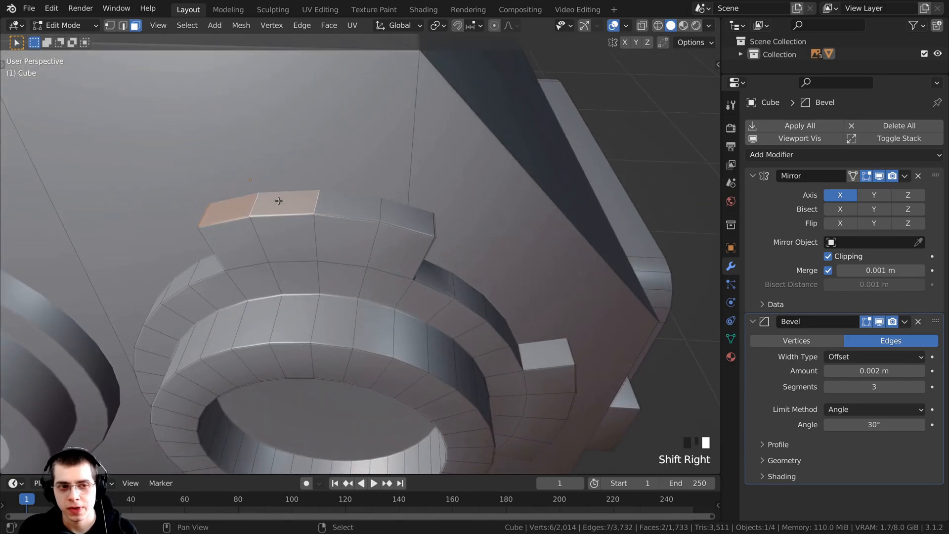
shift+right_click(330, 202)
shift+right_click(400, 209)
middle_drag(399, 210, 511, 153)
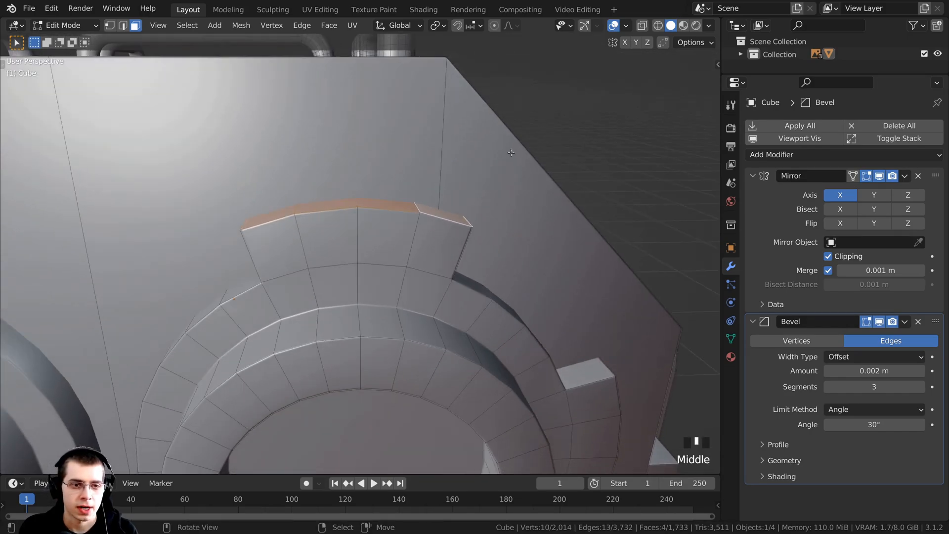
key(s)
key(x)
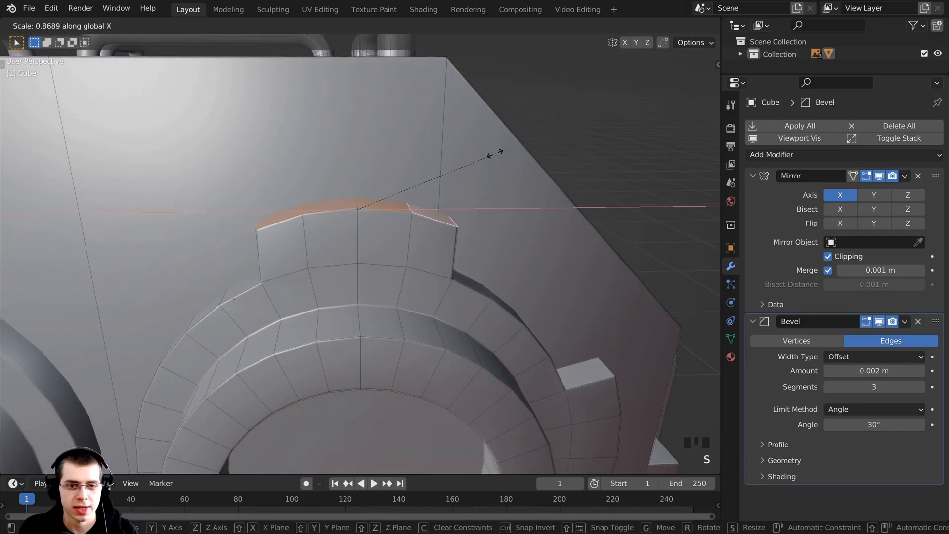
click(488, 153)
- In front view, widen the upper tab's end faces along X by a factor of about 1.06
middle_drag(488, 154, 496, 244)
key(KP_1)
key(s)
key(x)
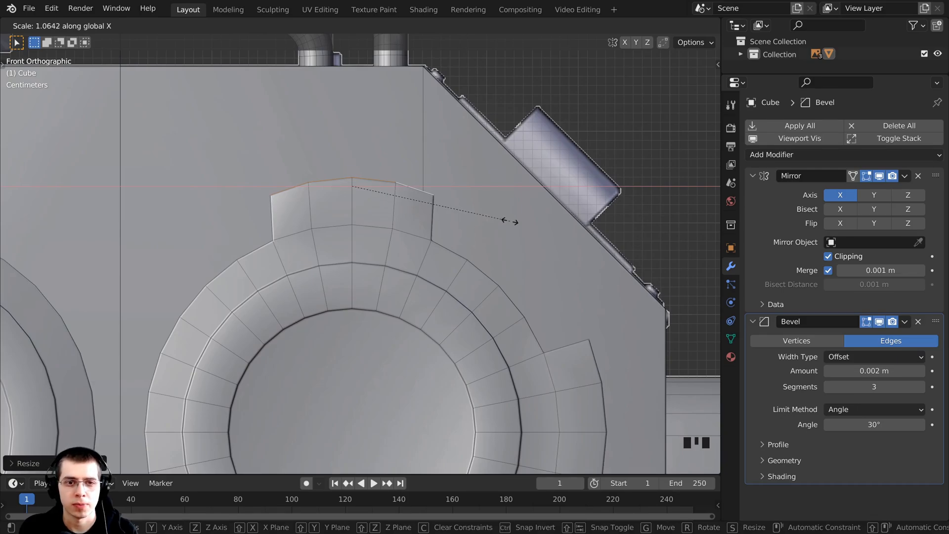
click(509, 221)
shift+middle_drag(510, 222, 493, 229)
scroll(406, 206, up, 5)
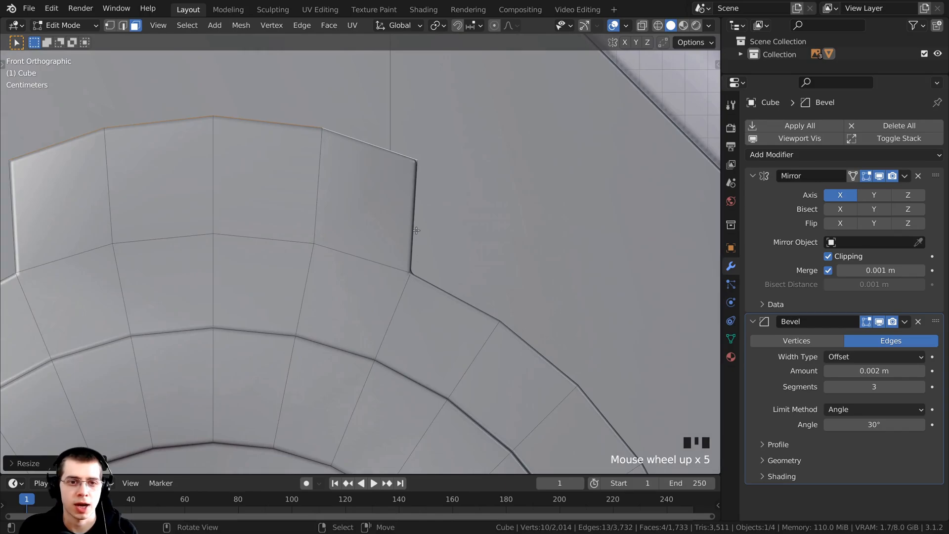
- Select only the four outer end faces of the tab at the bottom of the flange
scroll(405, 182, down, 3)
shift+middle_drag(405, 182, 275, 280)
scroll(302, 431, down, 2)
shift+middle_drag(303, 430, 396, 207)
shift+middle_drag(396, 208, 455, 291)
scroll(426, 294, up, 1)
right_click(451, 317)
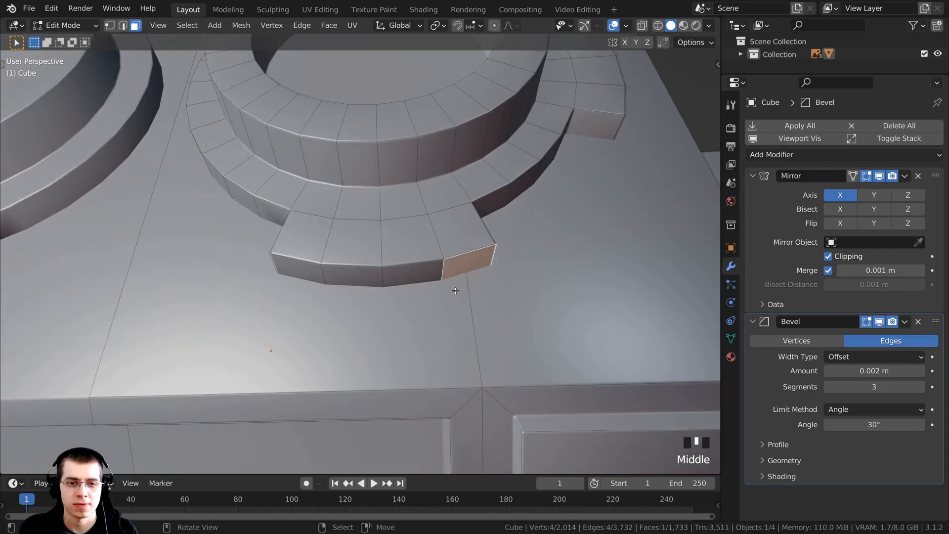
shift+right_click(378, 279)
shift+right_click(368, 278)
shift+right_click(299, 275)
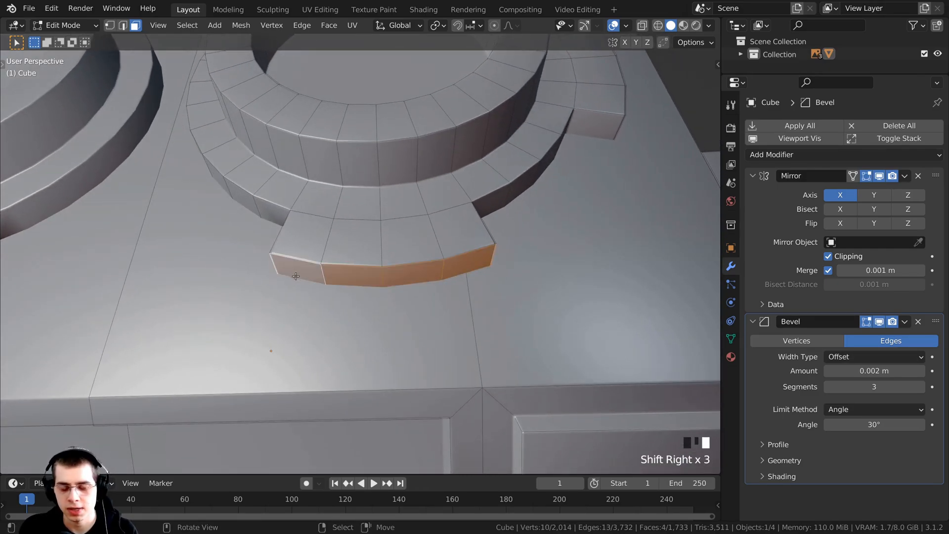
middle_drag(299, 275, 297, 288)
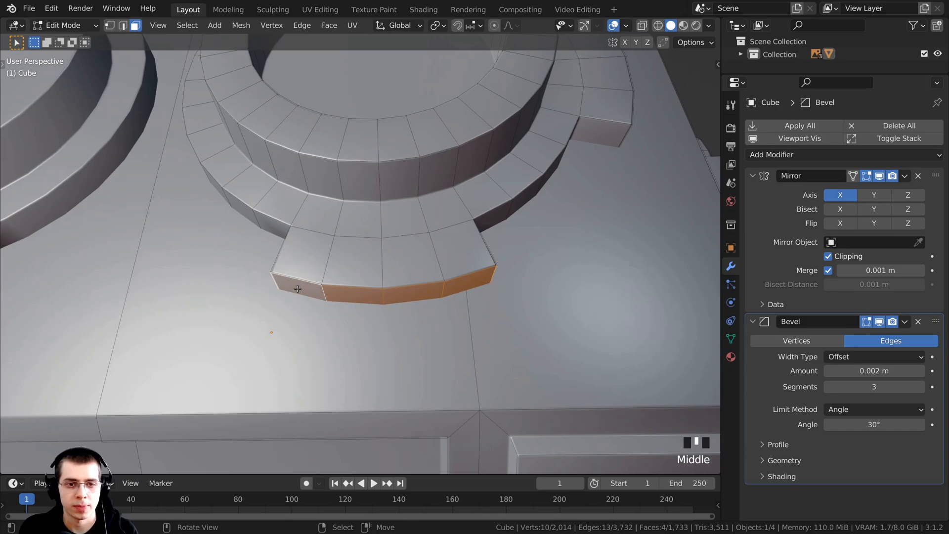
- In front view, scale the bottom tab's end faces along X to about 0.88, and fine-tune their width along X
key(KP_1)
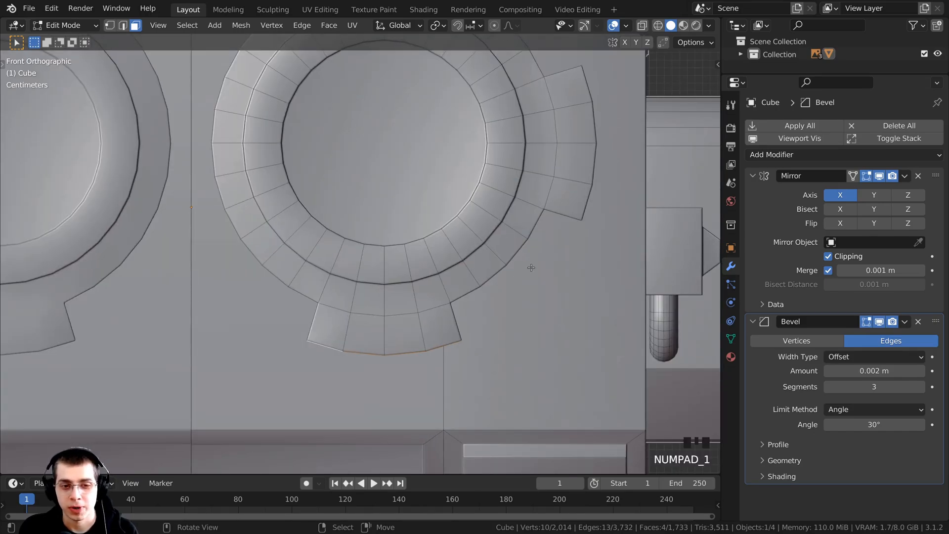
key(s)
key(x)
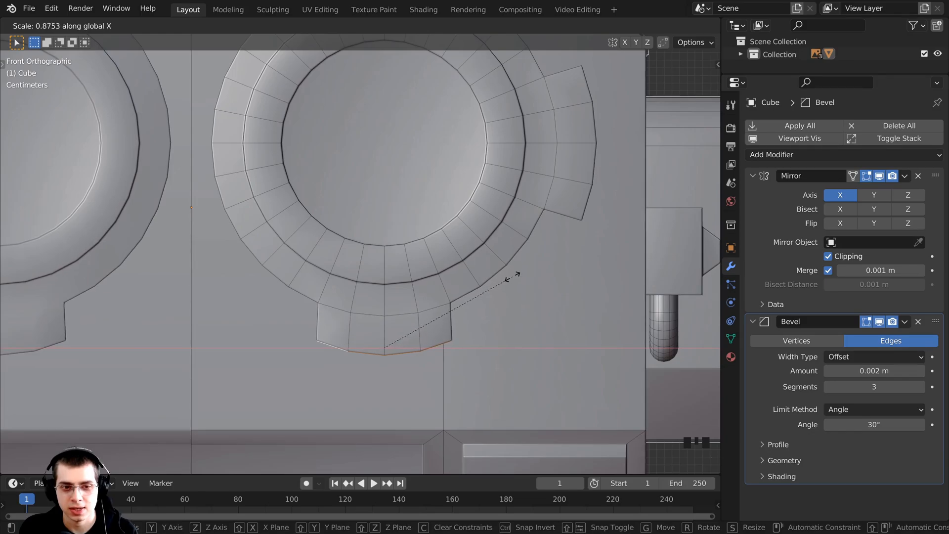
click(513, 276)
scroll(517, 221, up, 5)
shift+middle_drag(563, 276, 403, 138)
key(s)
key(x)
click(532, 221)
- Select only the four end faces of the tab facing the head's outer edge
scroll(531, 221, down, 6)
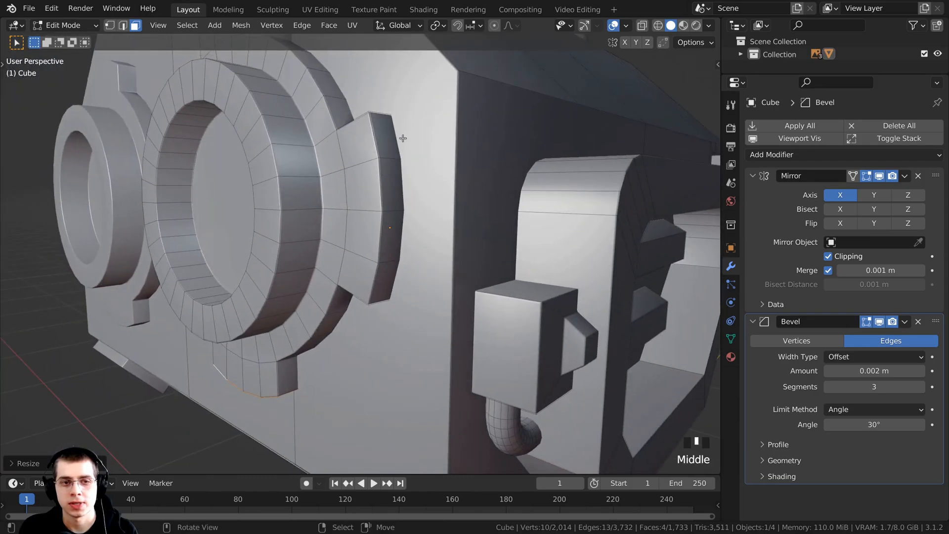
right_click(388, 134)
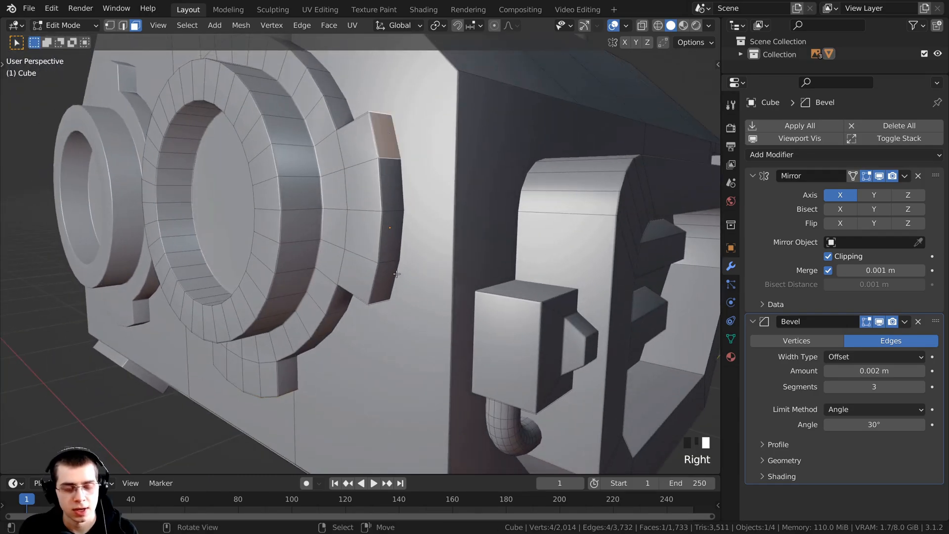
scroll(397, 274, up, 1)
shift+right_click(399, 170)
shift+right_click(401, 230)
shift+right_click(398, 291)
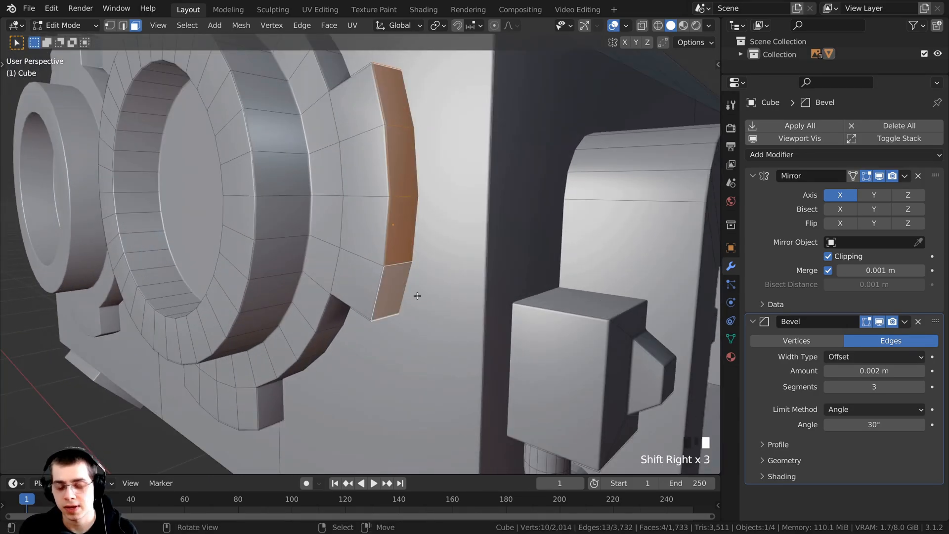
- In front view, scale the outer side tab's end faces along Z to about 0.87
key(KP_1)
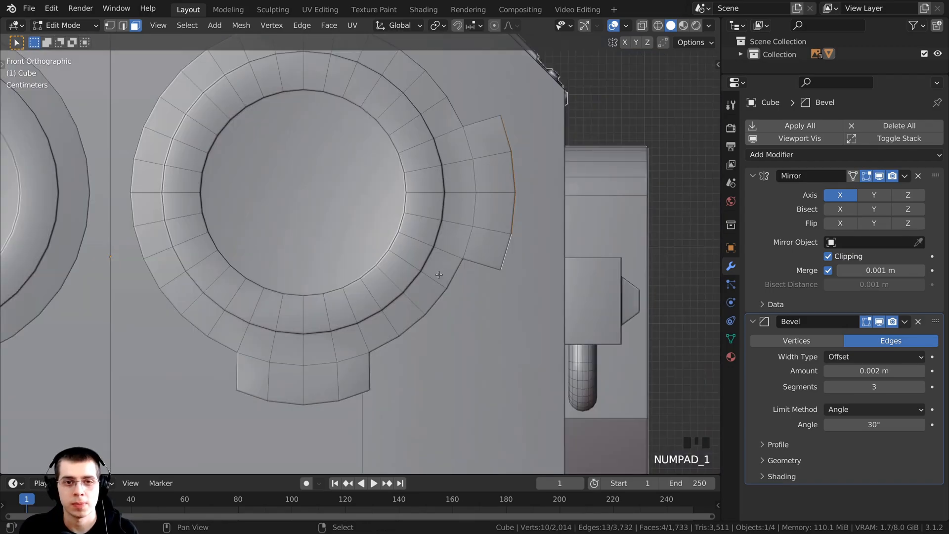
shift+middle_drag(626, 203, 551, 286)
scroll(552, 286, up, 3)
key(s)
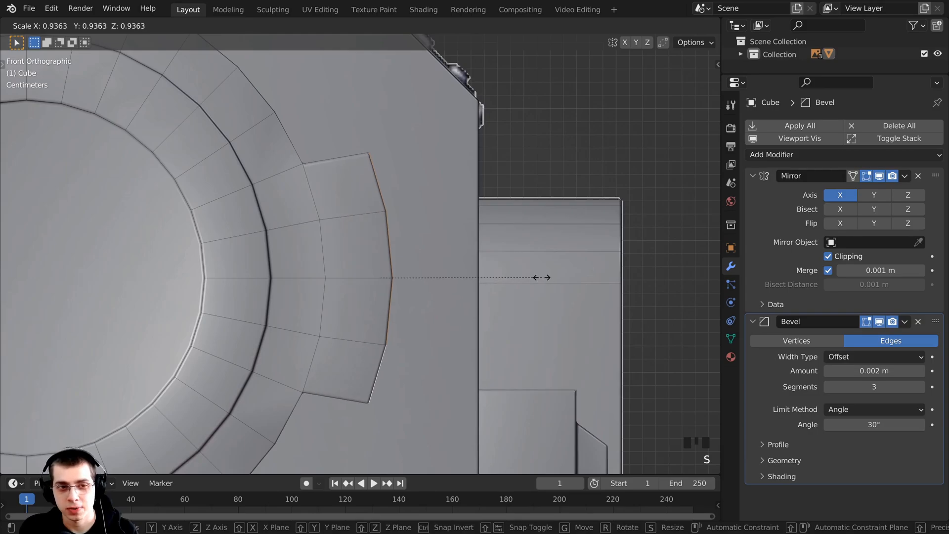
key(z)
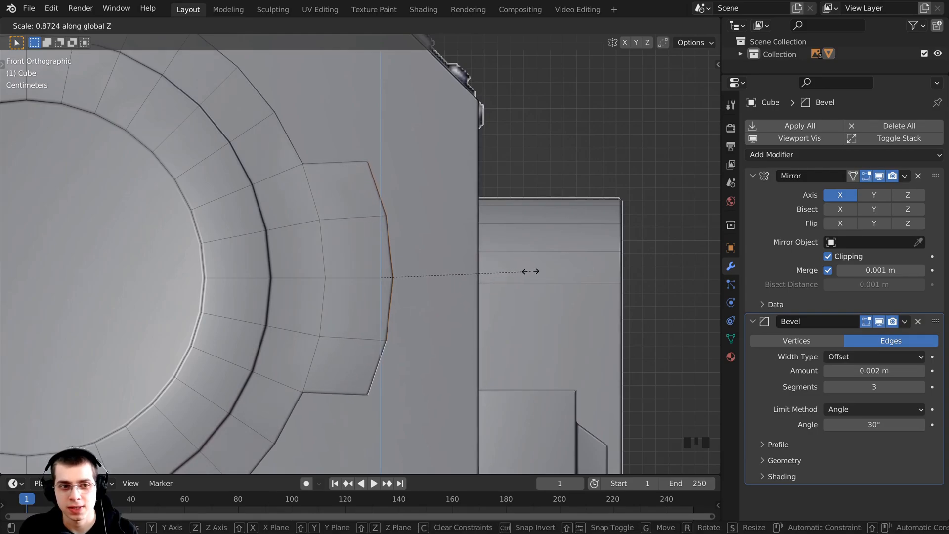
click(529, 271)
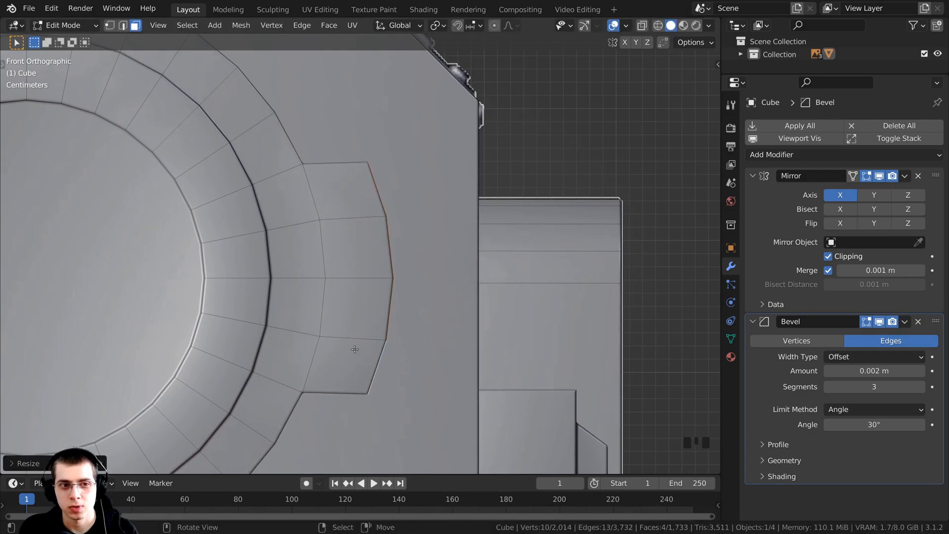
- Add a UV sphere to the robot head's mesh
scroll(350, 348, down, 7)
middle_drag(282, 317, 247, 317)
scroll(262, 321, down, 3)
shift+middle_drag(282, 330, 386, 332)
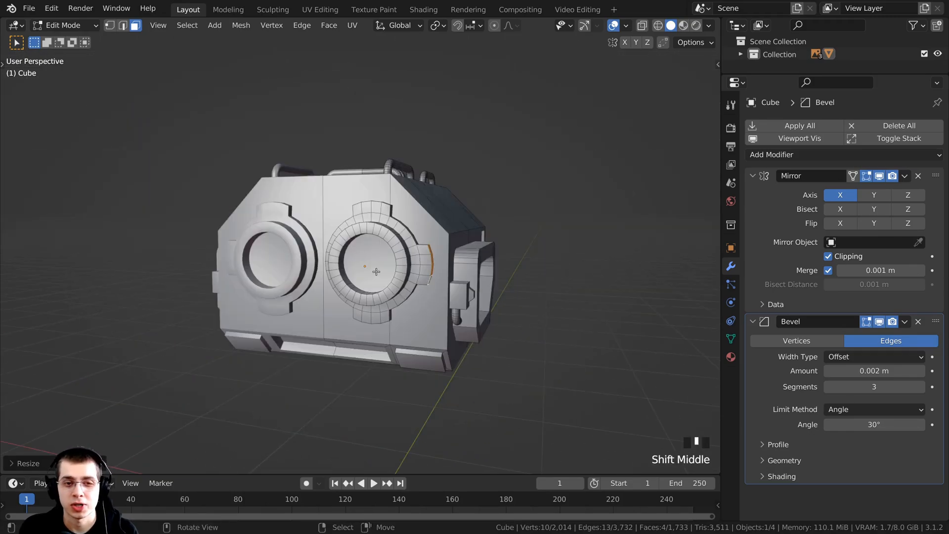
scroll(377, 271, up, 2)
middle_drag(376, 271, 368, 212)
scroll(374, 282, down, 1)
scroll(362, 173, down, 2)
key(shift+a)
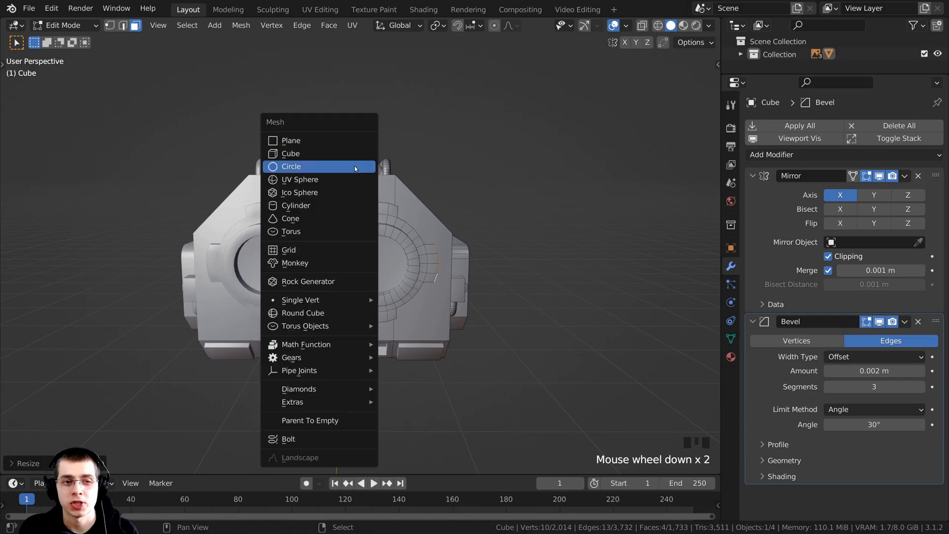
click(306, 180)
scroll(317, 301, down, 3)
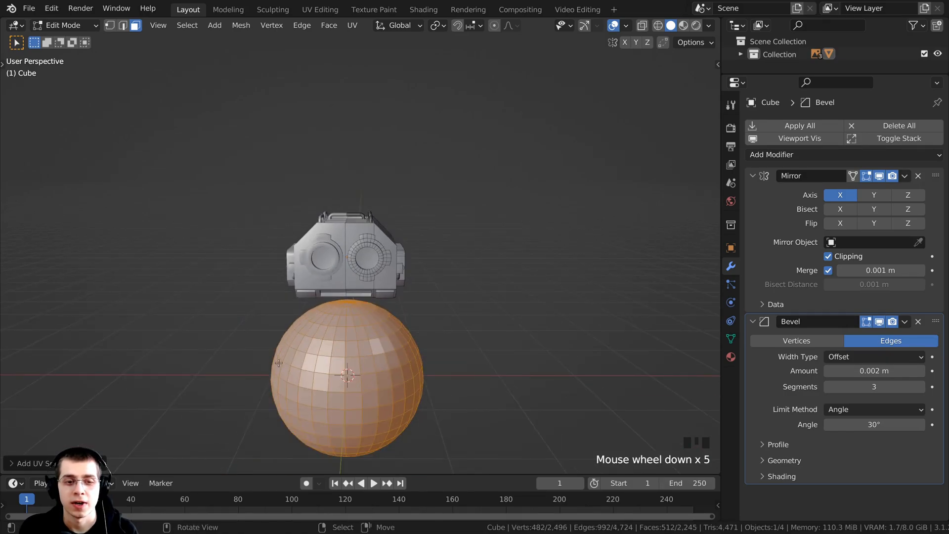
- Turn off the Mirror modifier's Clipping and move the sphere sideways, clear of the mirror plane and the head
click(828, 257)
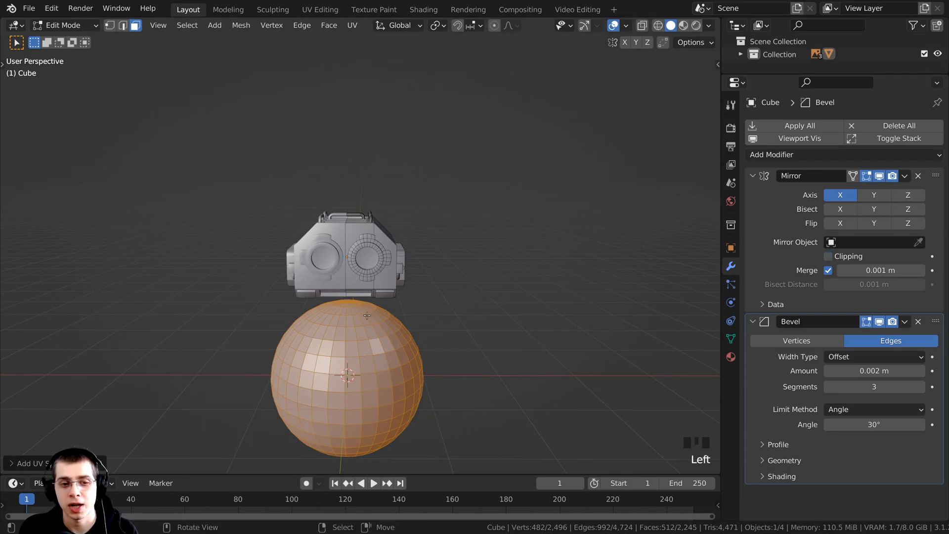
key(g)
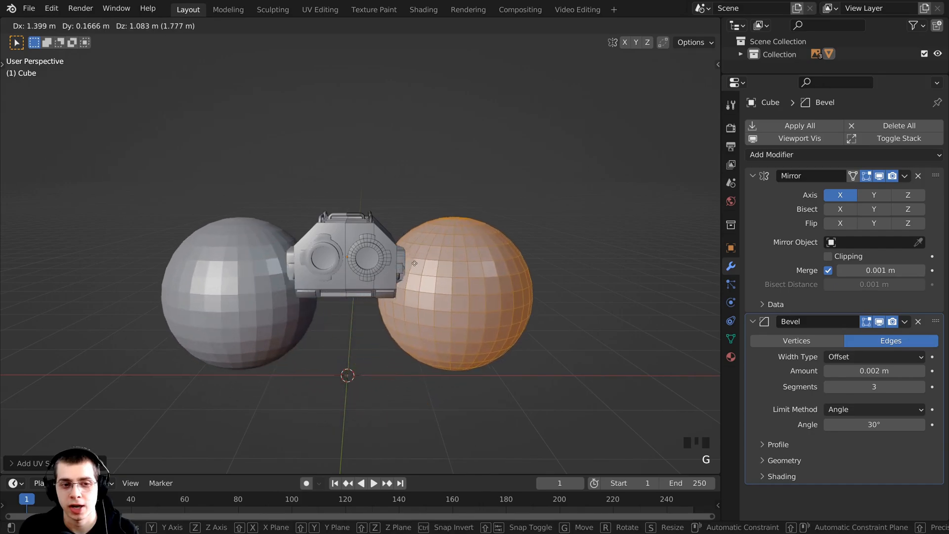
click(614, 253)
- Shrink the sphere to a little over a third of its size and turn the Mirror modifier's Clipping back on
key(s)
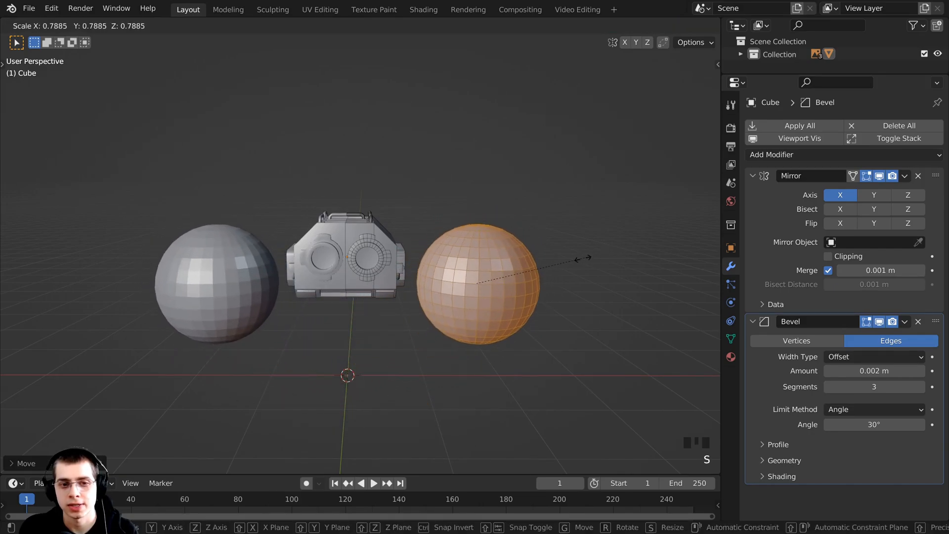
click(530, 268)
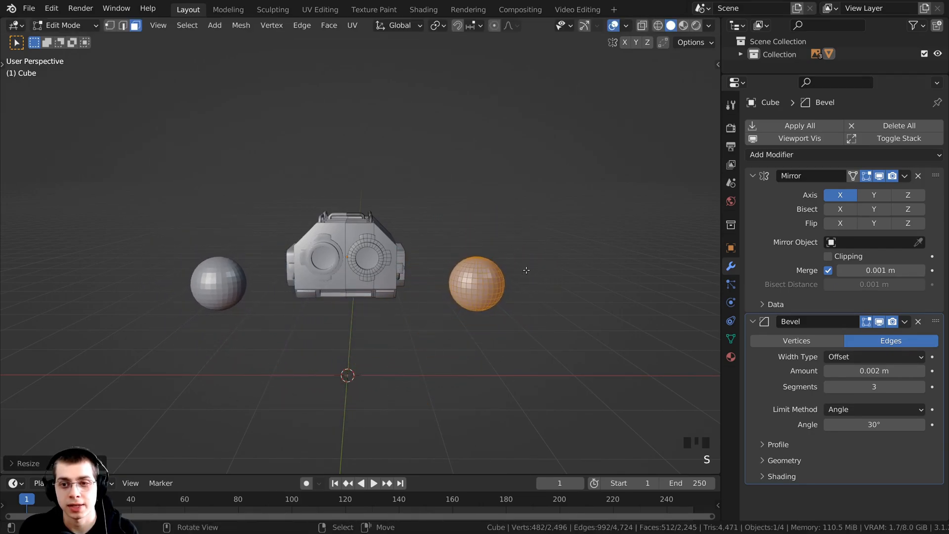
click(828, 257)
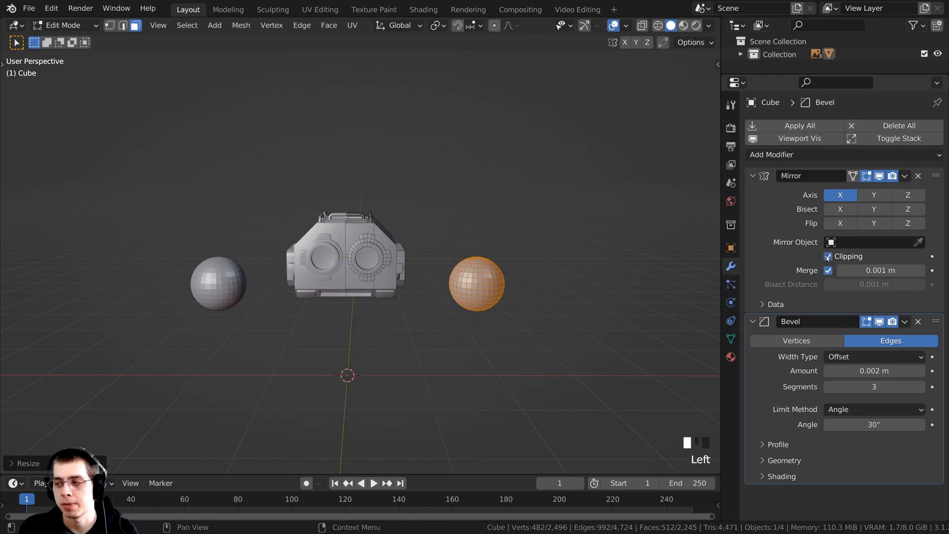
- In right side view, move the sphere up to the lens housing at the front of the head
middle_drag(549, 297, 568, 282)
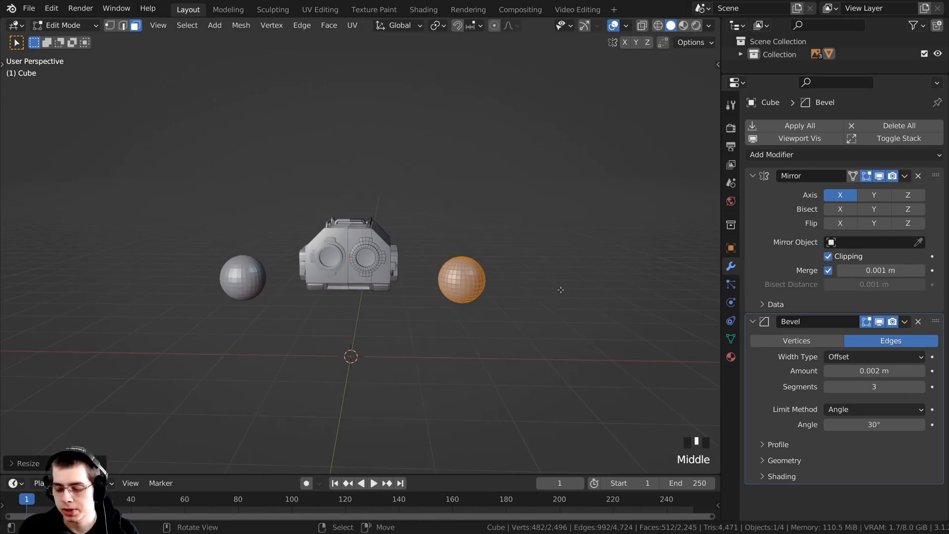
key(KP_3)
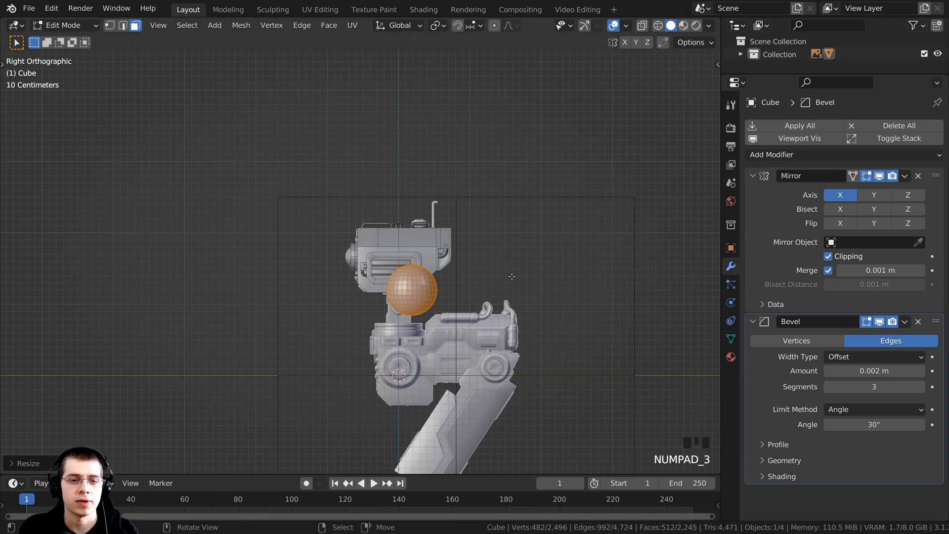
scroll(512, 277, up, 8)
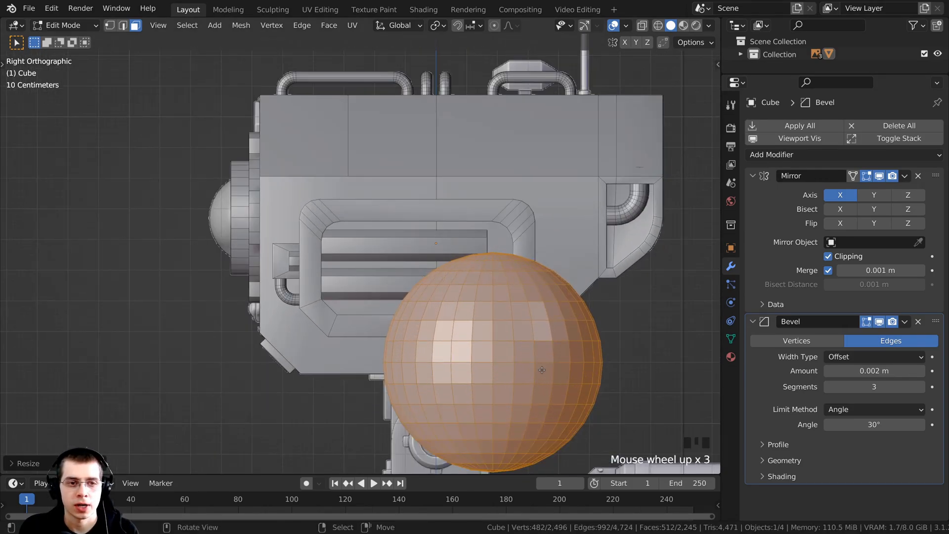
key(g)
click(317, 230)
- Scale the sphere down to about the reference lens dome's size and position it over the dome in side view
key(s)
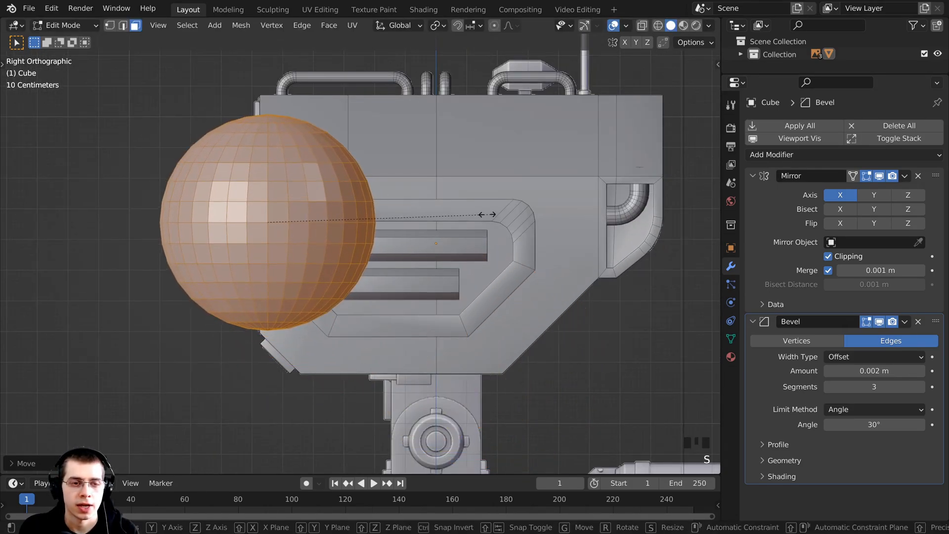
click(350, 240)
key(g)
click(335, 240)
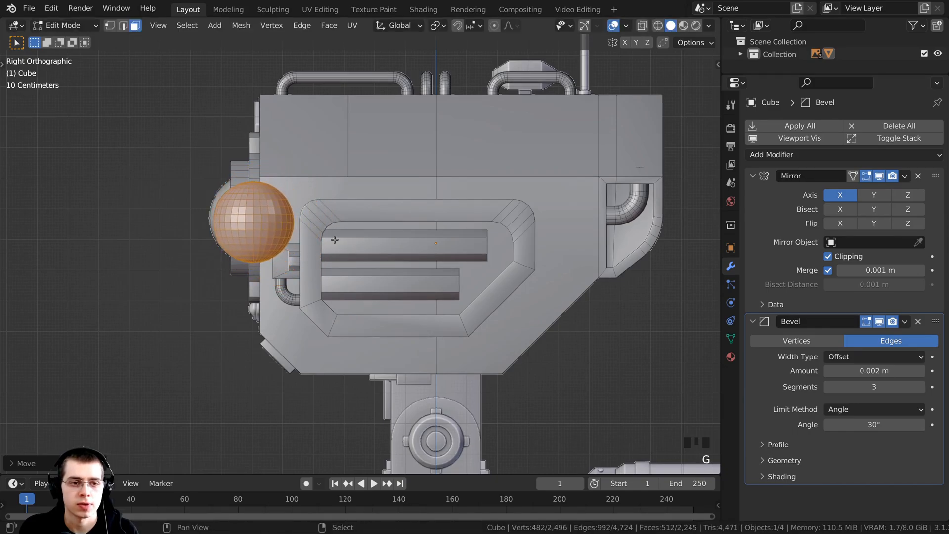
shift+middle_drag(335, 240, 467, 306)
key(g)
click(463, 304)
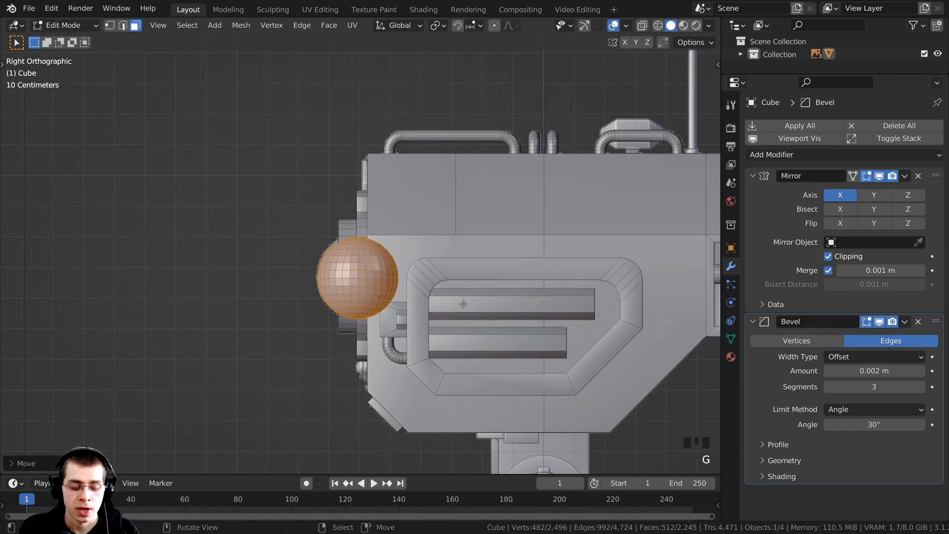
- Rotate the sphere 90° in side view so its pole faces the front of the head
key(r)
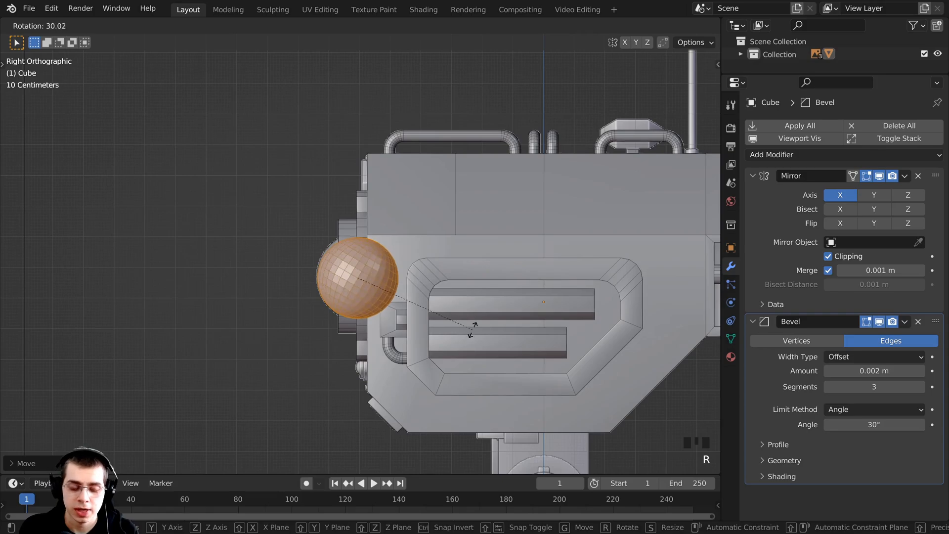
text(90)
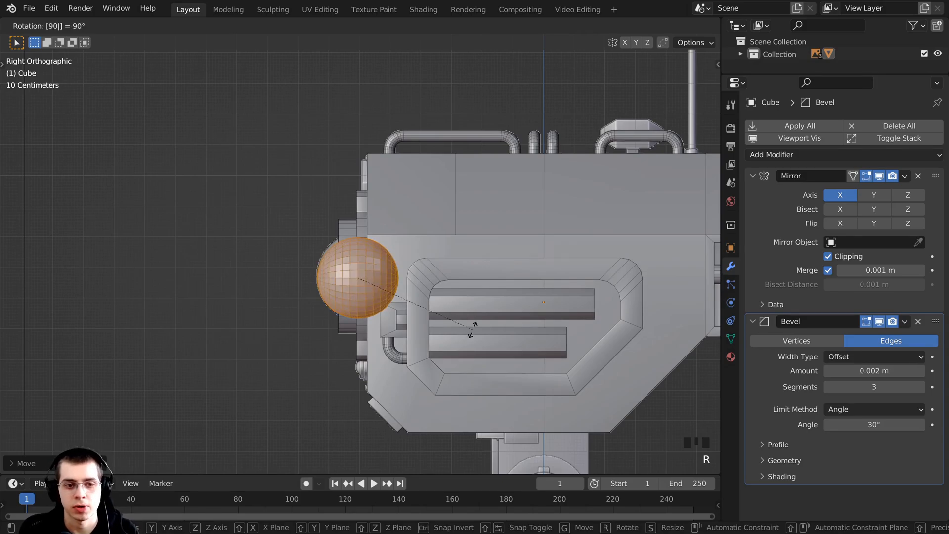
key(Return)
- In wireframe shading, enlarge the sphere by about 1.1 and nudge it to match the reference lens dome's curve
shift+middle_drag(553, 267, 556, 231)
scroll(556, 231, up, 3)
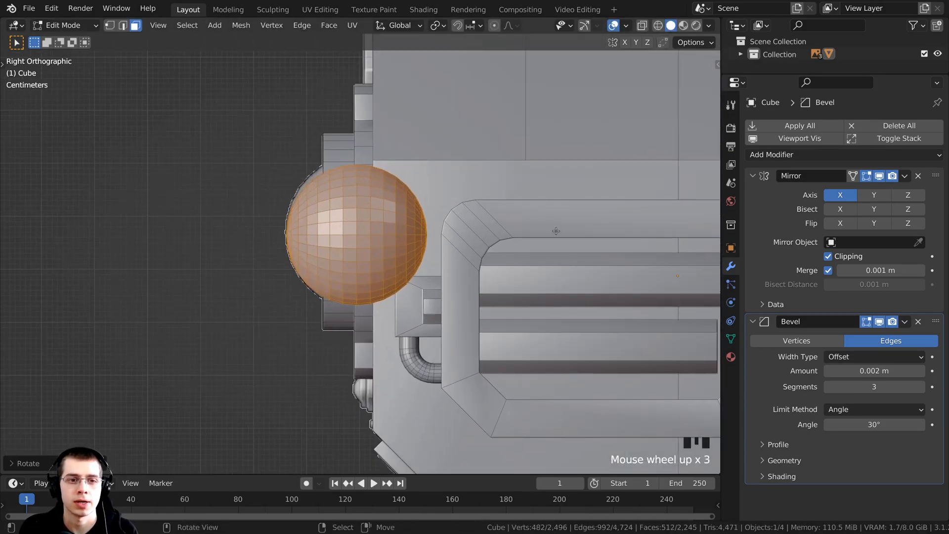
key(z)
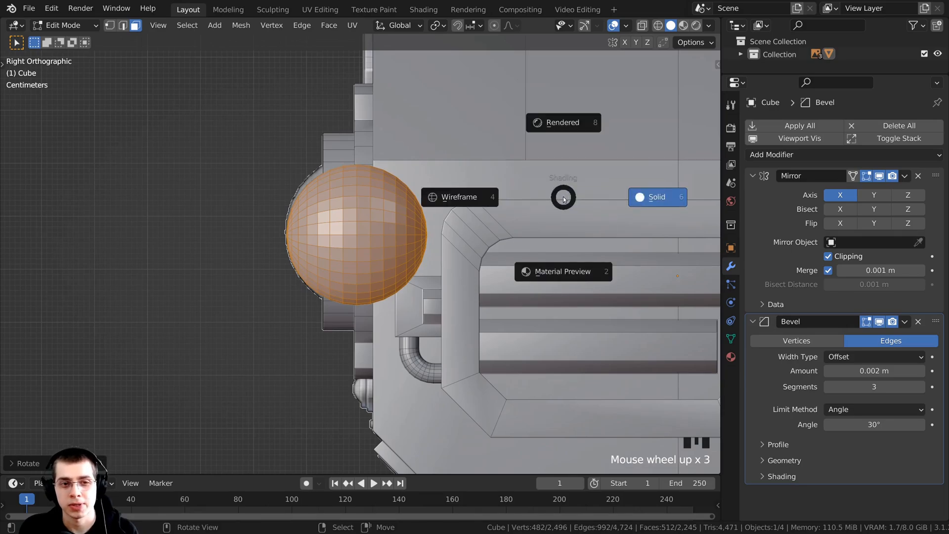
click(454, 196)
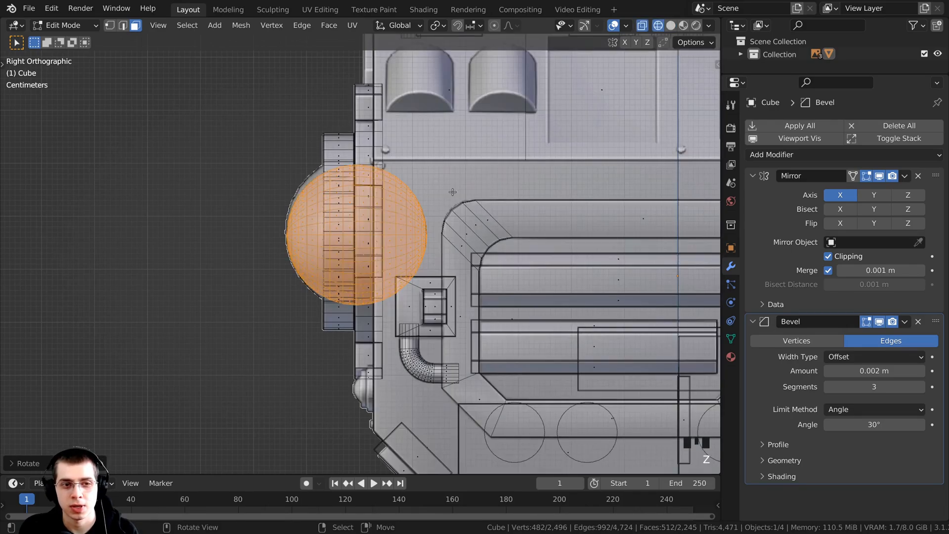
key(s)
click(431, 230)
key(g)
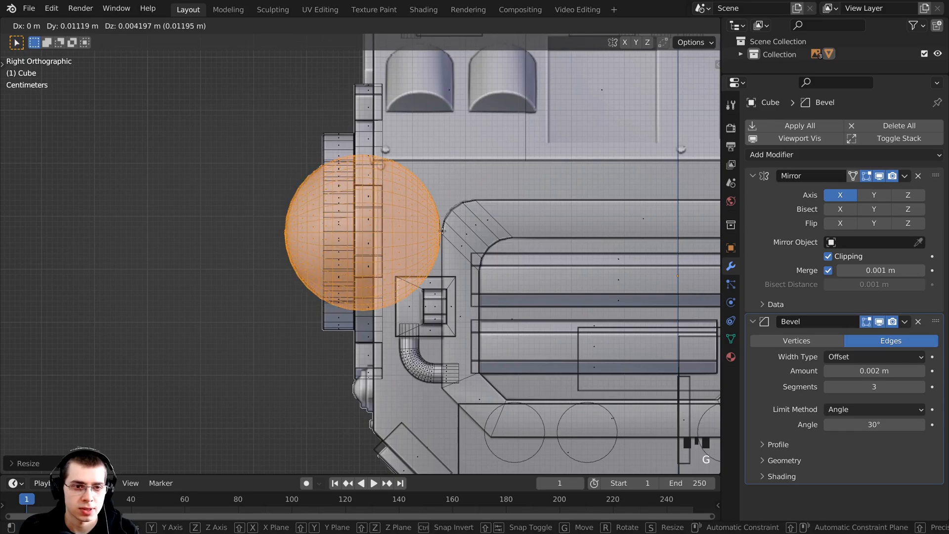
click(443, 230)
key(g)
click(444, 225)
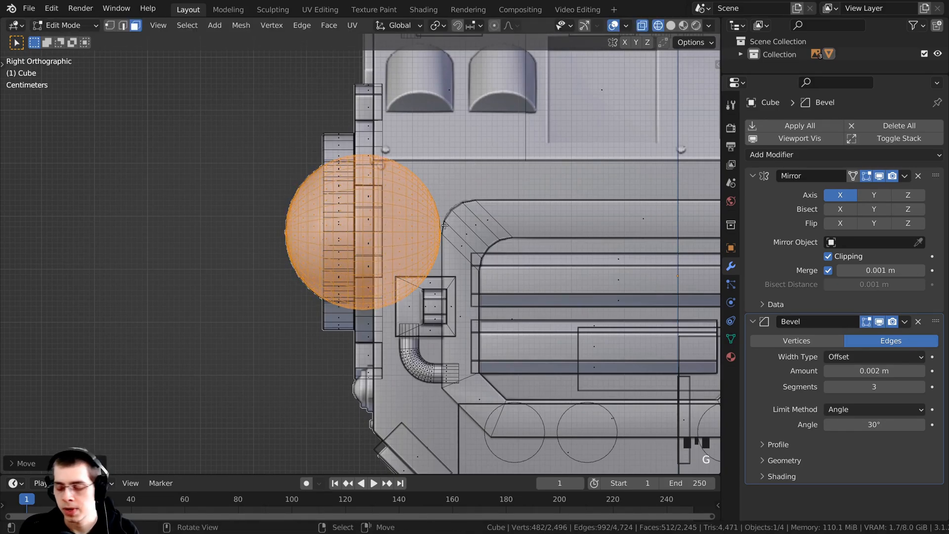
- In front view, move the sphere about -1.46 m along X and fine-tune its position to centre it in the lens ring
key(KP_1)
scroll(470, 255, down, 6)
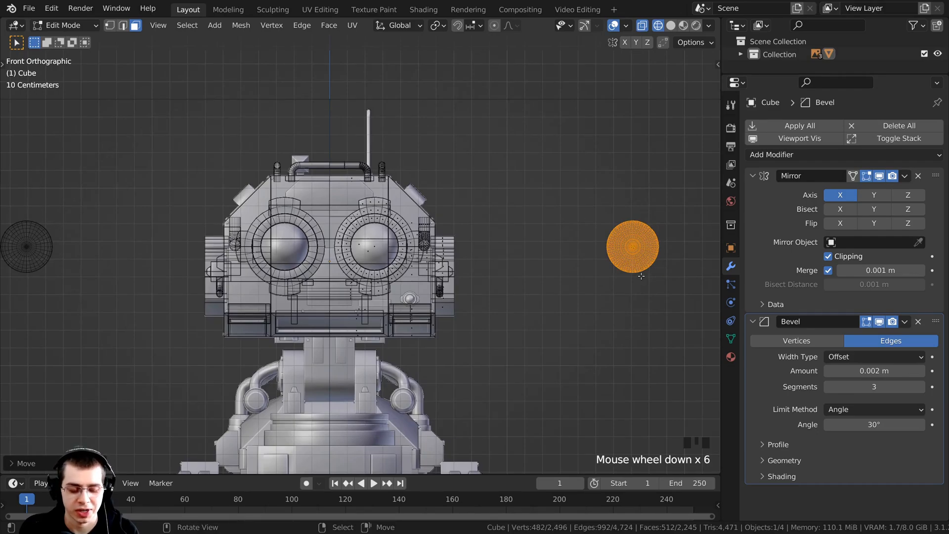
key(g)
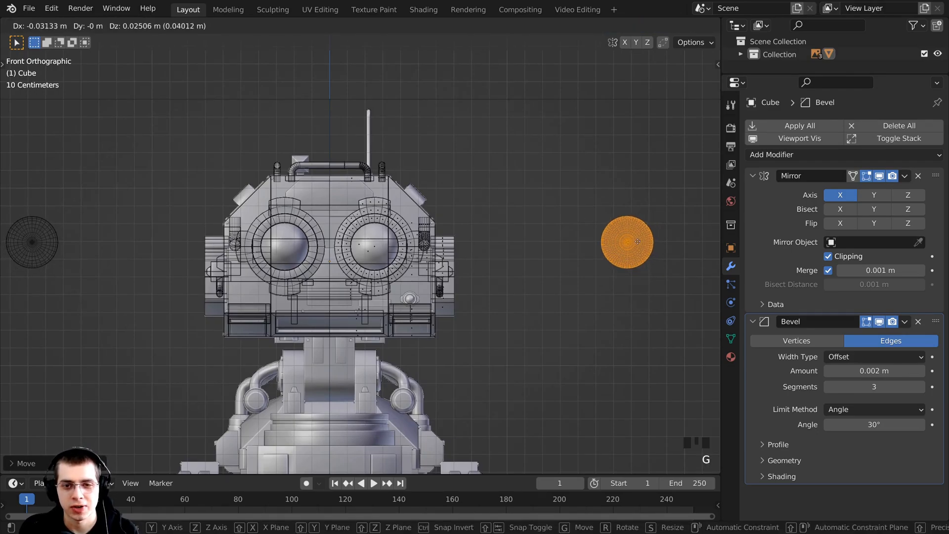
key(x)
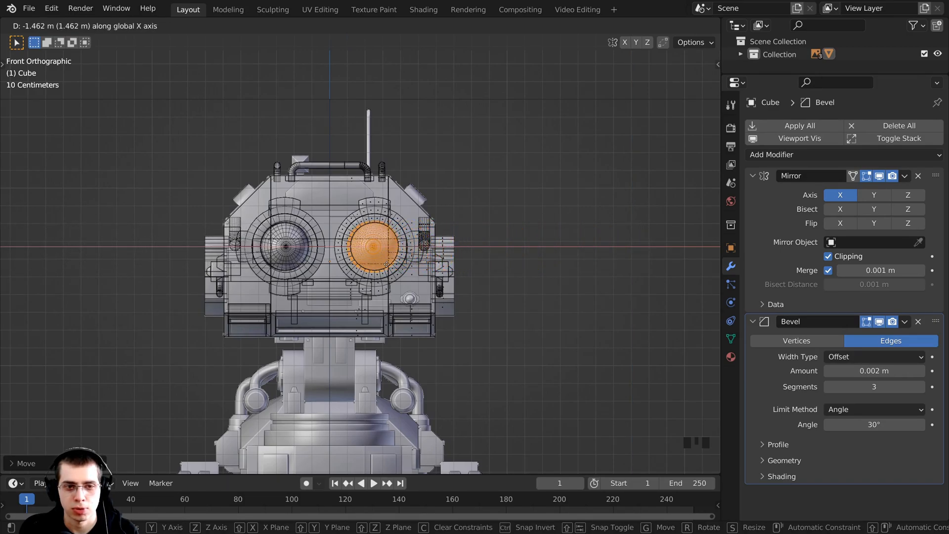
click(413, 227)
scroll(413, 227, up, 8)
key(g)
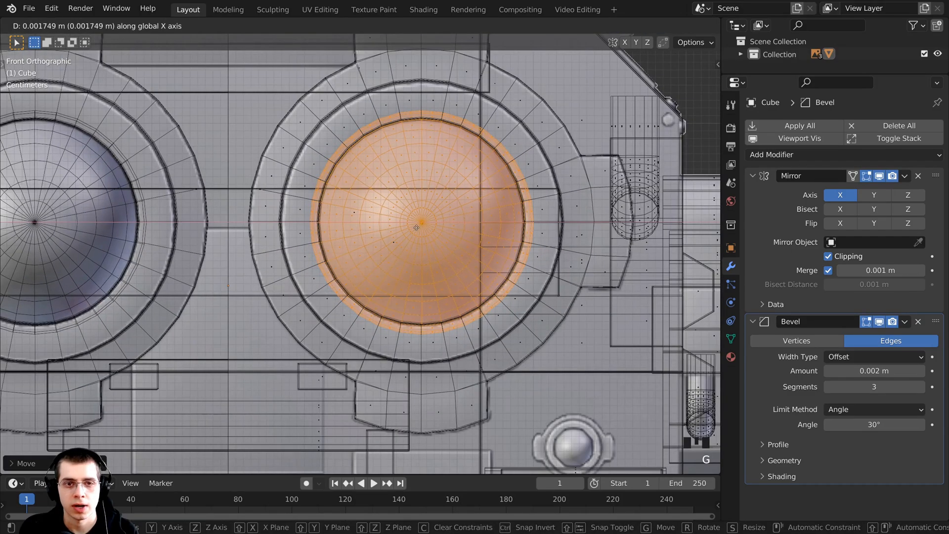
click(416, 227)
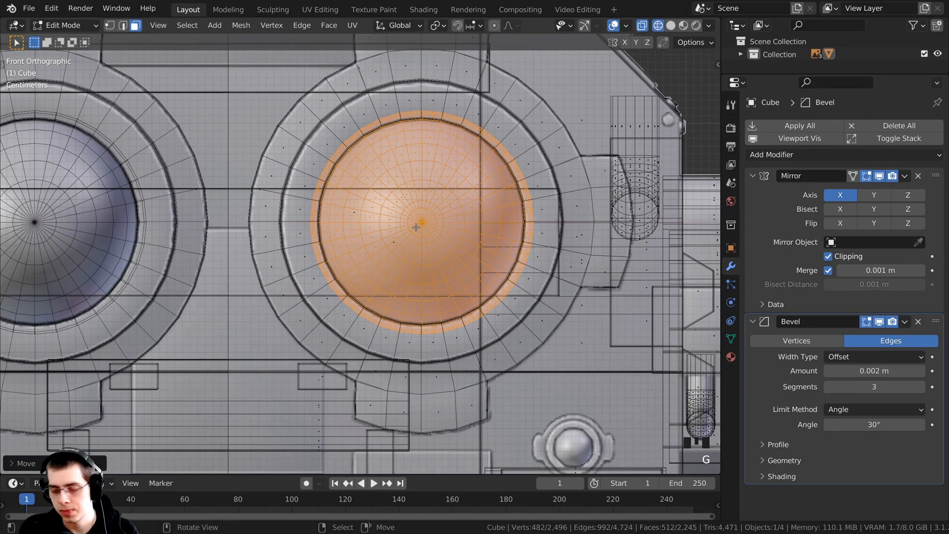
- Check the sphere's fit from the side and above, and return to solid shading in Object Mode
key(KP_3)
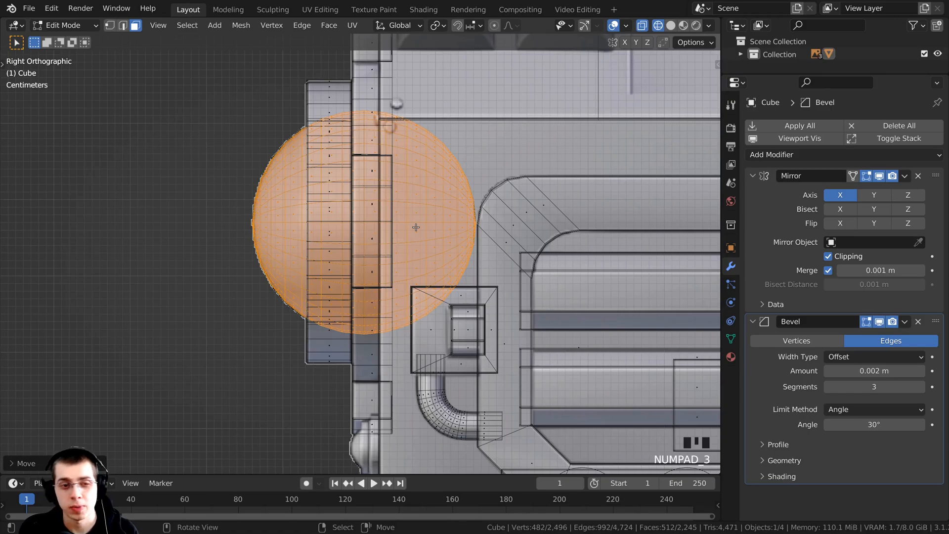
key(KP_7)
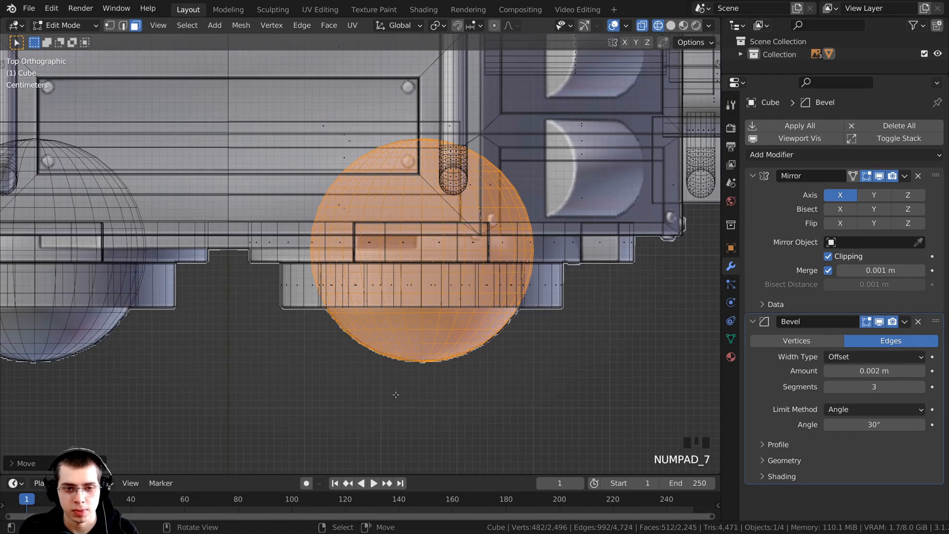
scroll(396, 394, down, 3)
key(z)
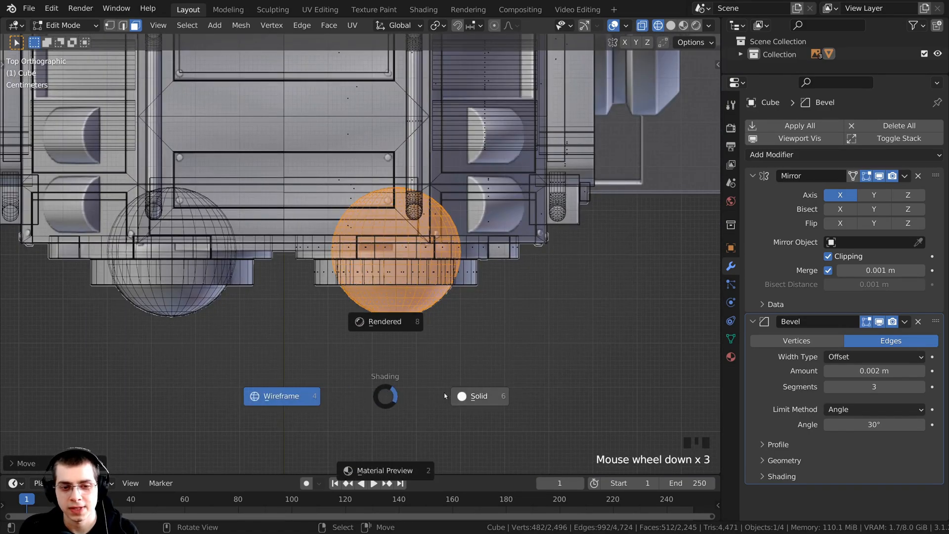
click(501, 393)
mouse_move(501, 393)
middle_down()
mouse_move(501, 336)
mouse_move(560, 275)
mouse_move(532, 223)
mouse_move(489, 224)
mouse_move(438, 159)
mouse_move(406, 190)
mouse_move(409, 205)
middle_up()
key(Tab)
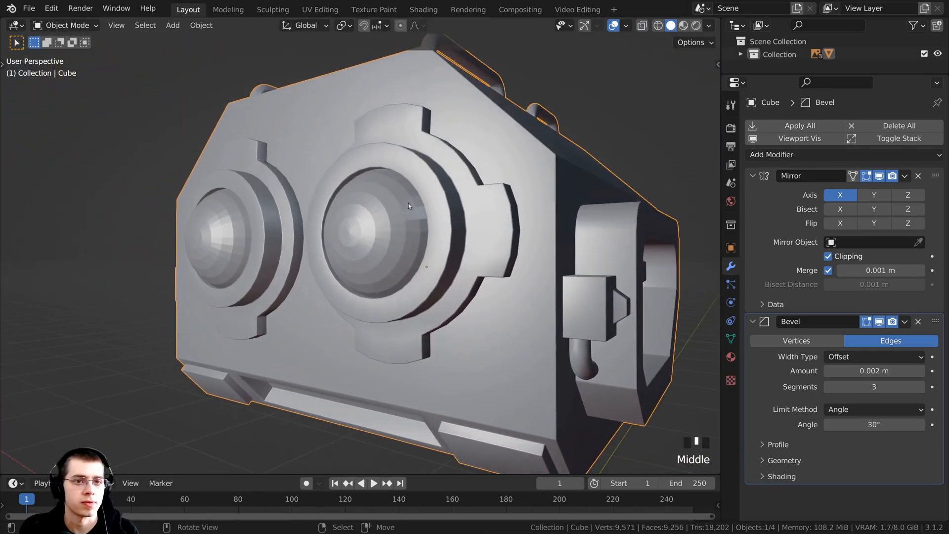
scroll(422, 181, up, 2)
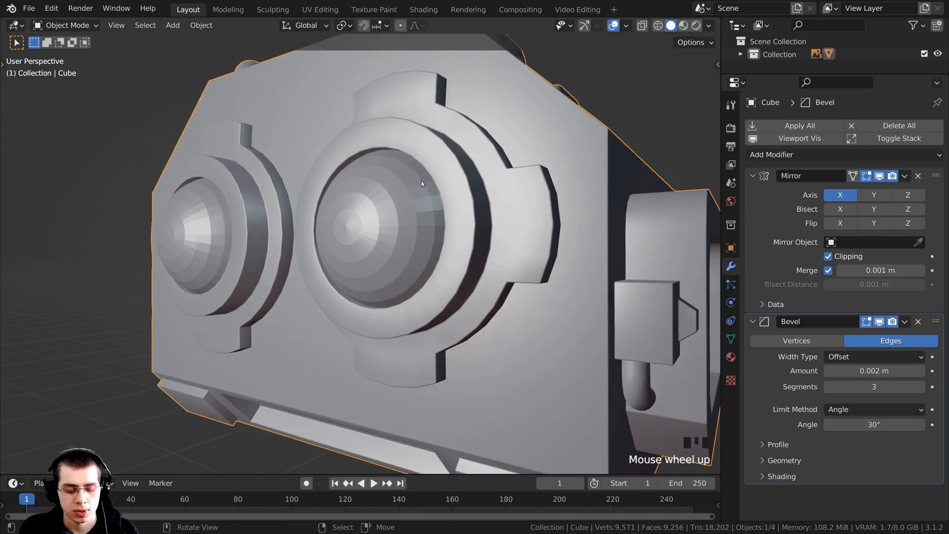
- Apply smooth shading to the head object and check the lenses from the front
right_click(418, 175)
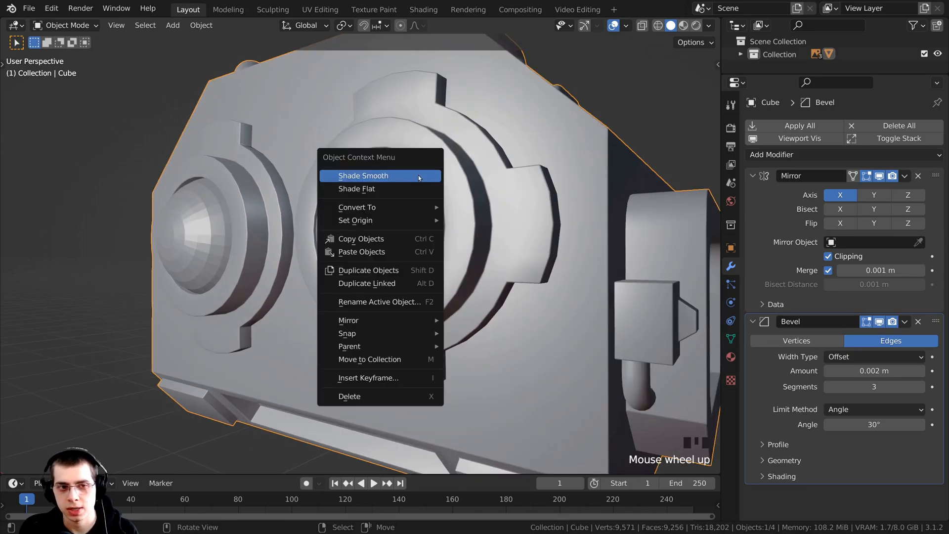
click(393, 177)
scroll(411, 278, down, 3)
middle_drag(412, 278, 450, 319)
scroll(358, 325, up, 3)
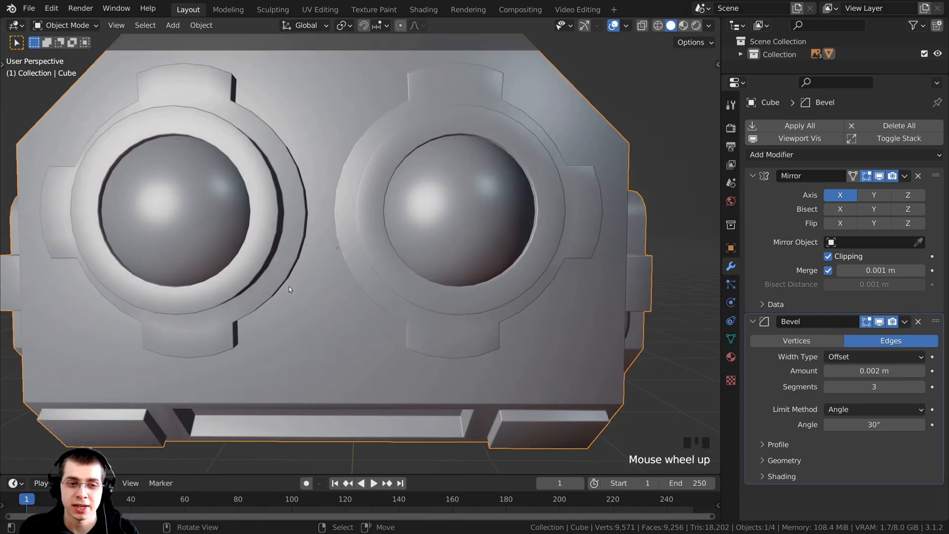
scroll(314, 357, down, 2)
shift+middle_drag(369, 302, 379, 320)
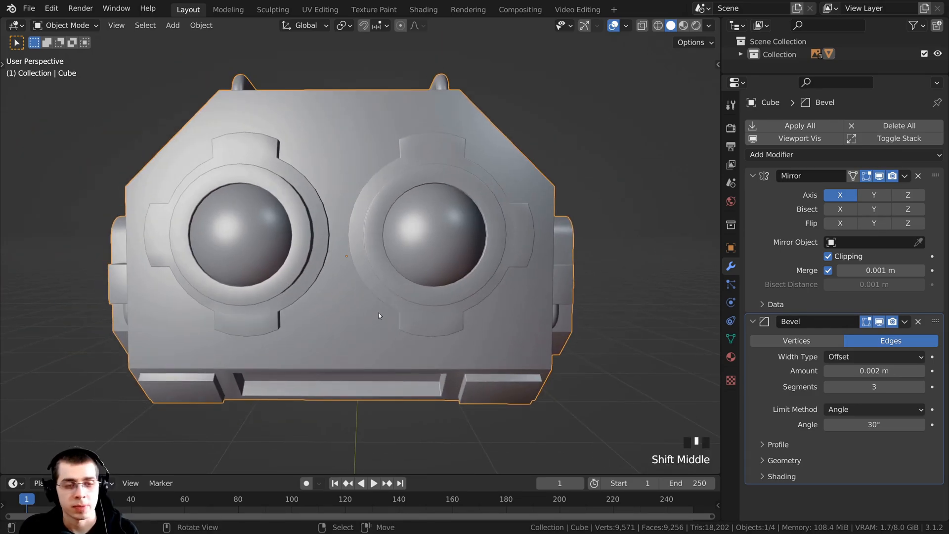
- Duplicate the head's front centre face in face select mode, place the copy in front of the head and scale it down
key(Tab)
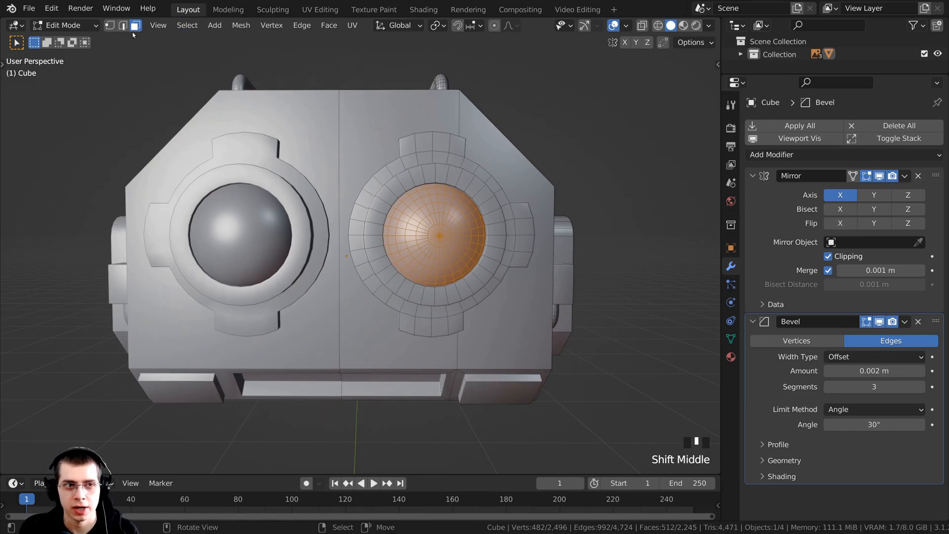
middle_drag(257, 153, 314, 241)
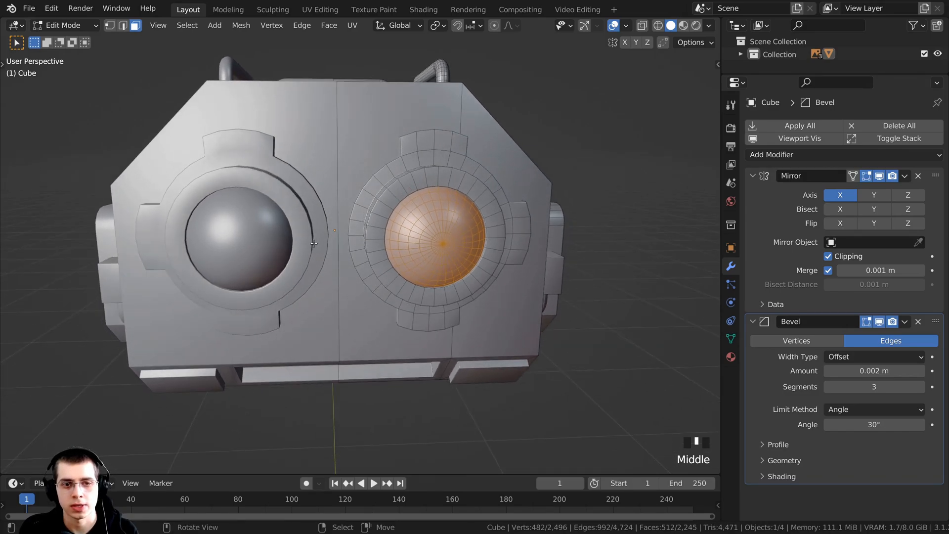
right_click(380, 109)
middle_drag(381, 108, 427, 127)
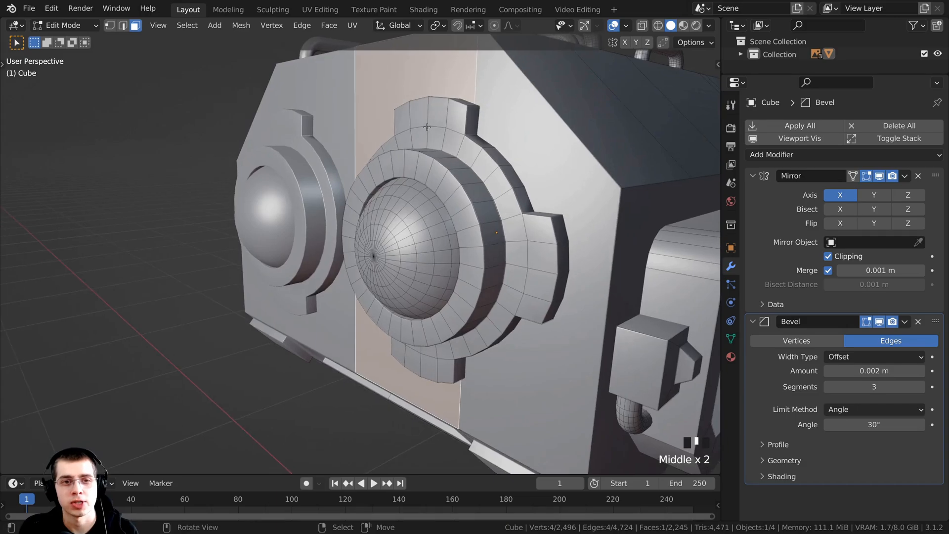
key(shift+d)
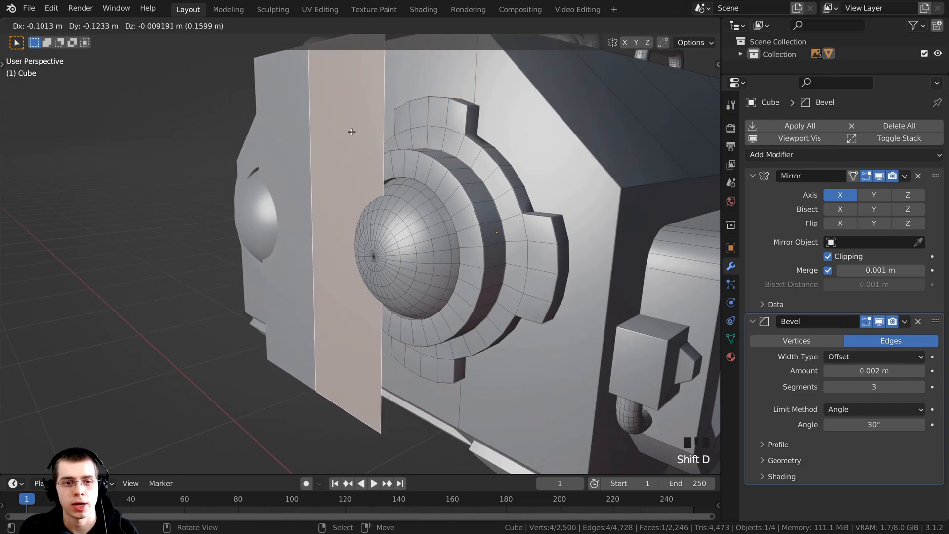
click(352, 132)
key(s)
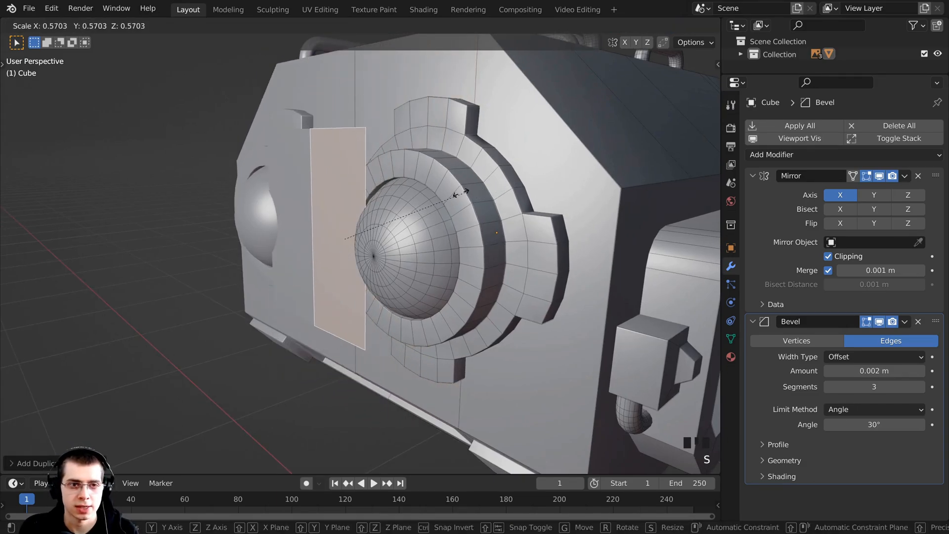
click(404, 204)
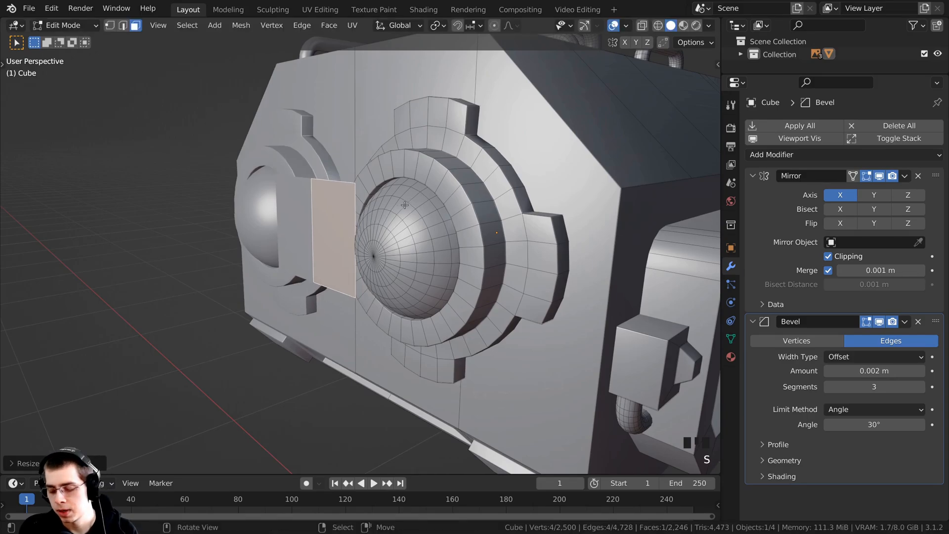
- In front wireframe view, move the duplicated face down to line up with the side and bottom of the reference panel between the lenses
key(KP_1)
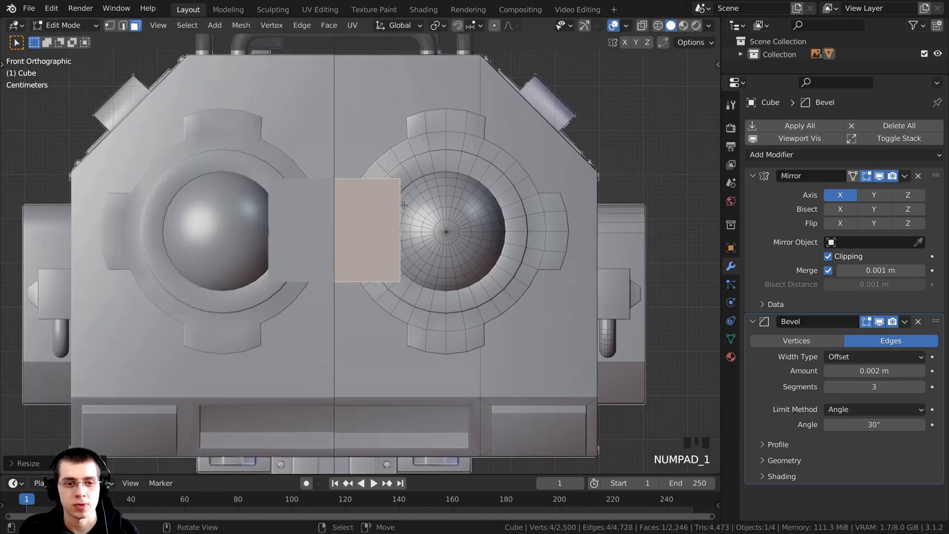
shift+middle_drag(405, 204, 494, 196)
key(z)
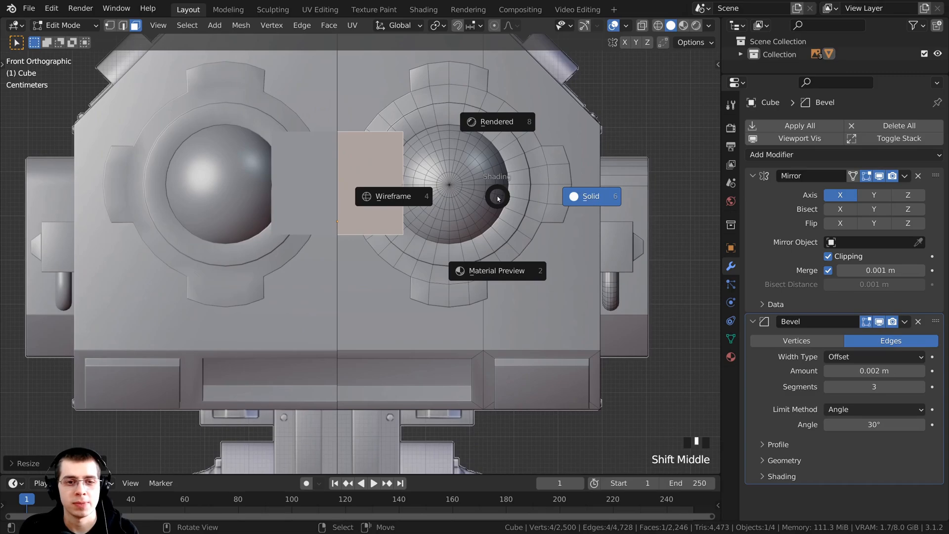
click(307, 200)
shift+middle_drag(333, 212, 352, 153)
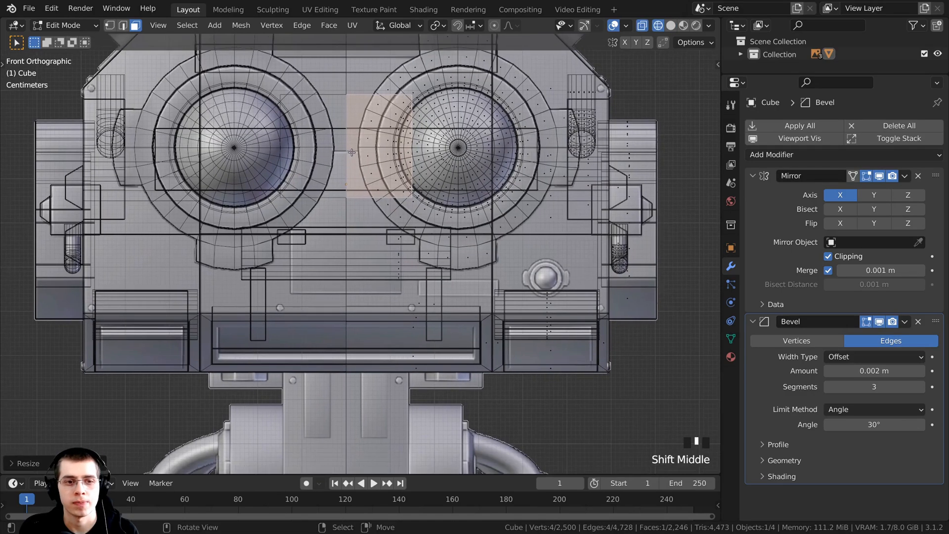
scroll(351, 152, up, 2)
key(g)
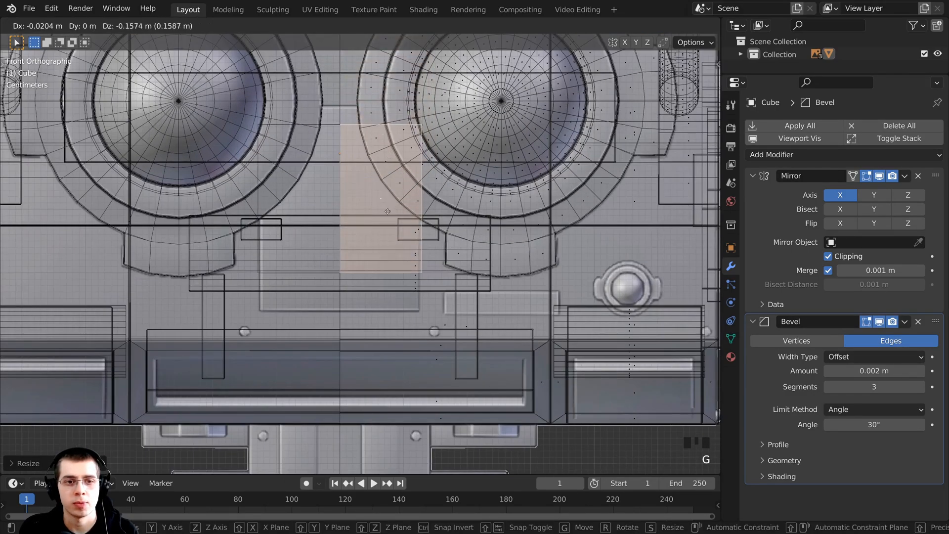
click(386, 240)
scroll(385, 240, up, 1)
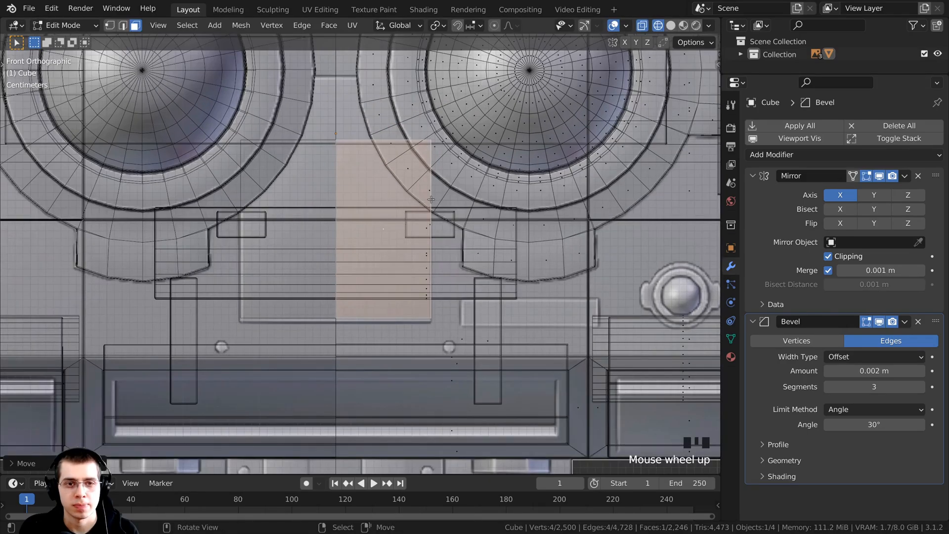
key(g)
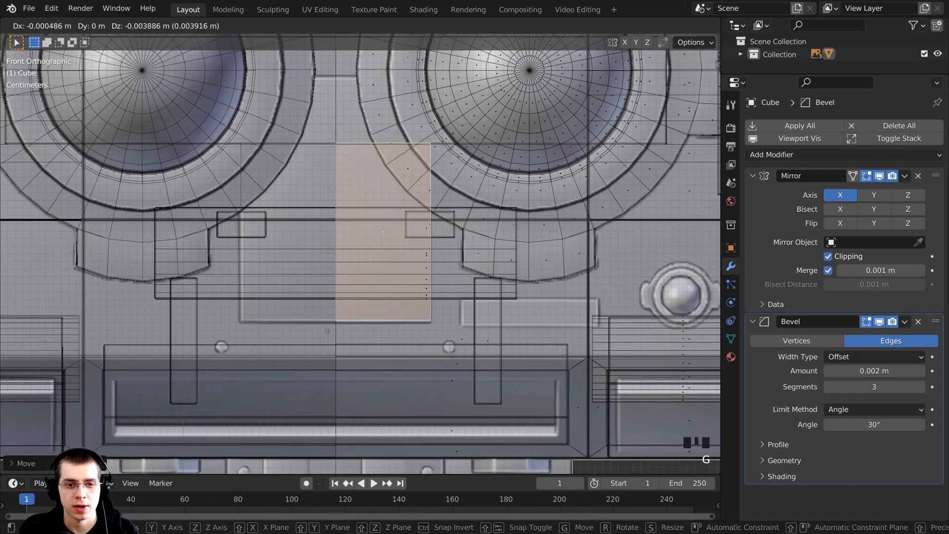
click(329, 328)
- Raise the duplicated face's top edge about 0.087 m along Z to meet the reference panel's top line
shift+middle_drag(331, 247, 332, 292)
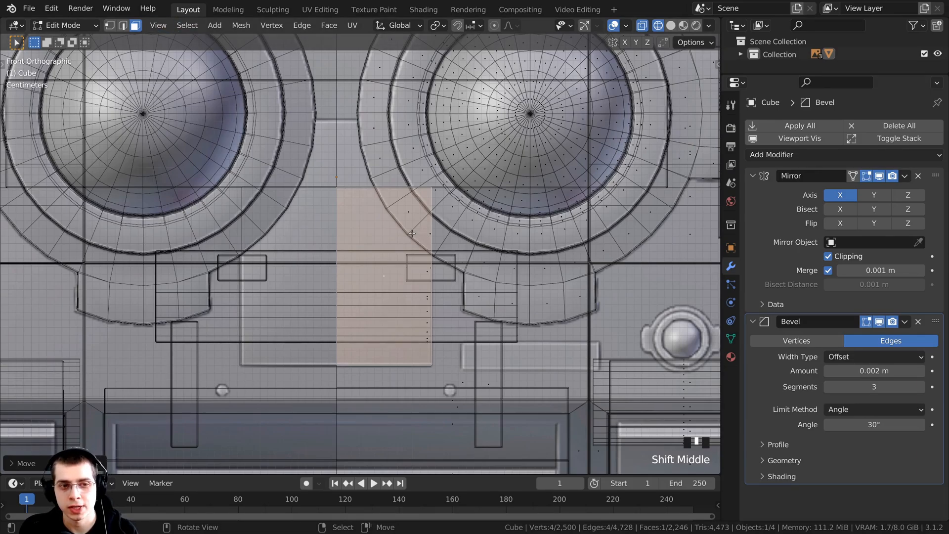
key(2)
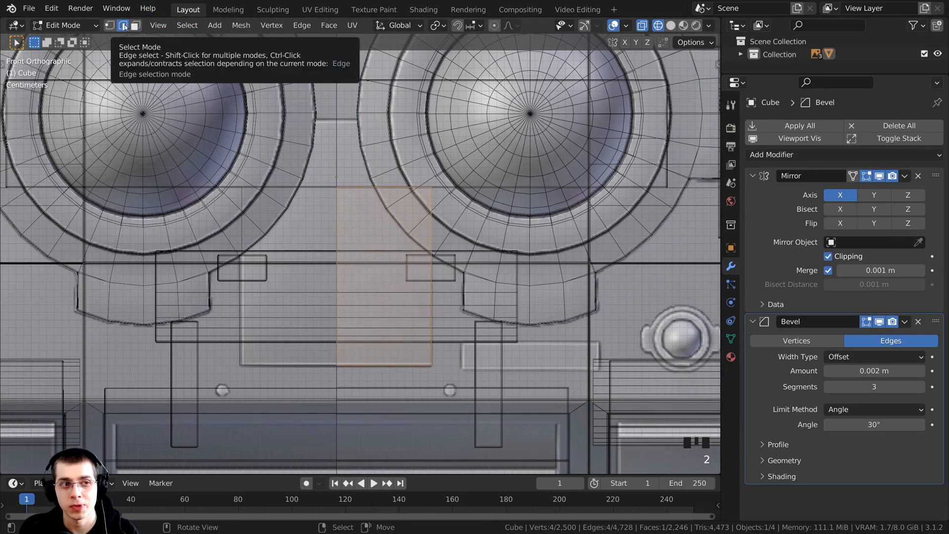
right_click(361, 187)
right_click(364, 186)
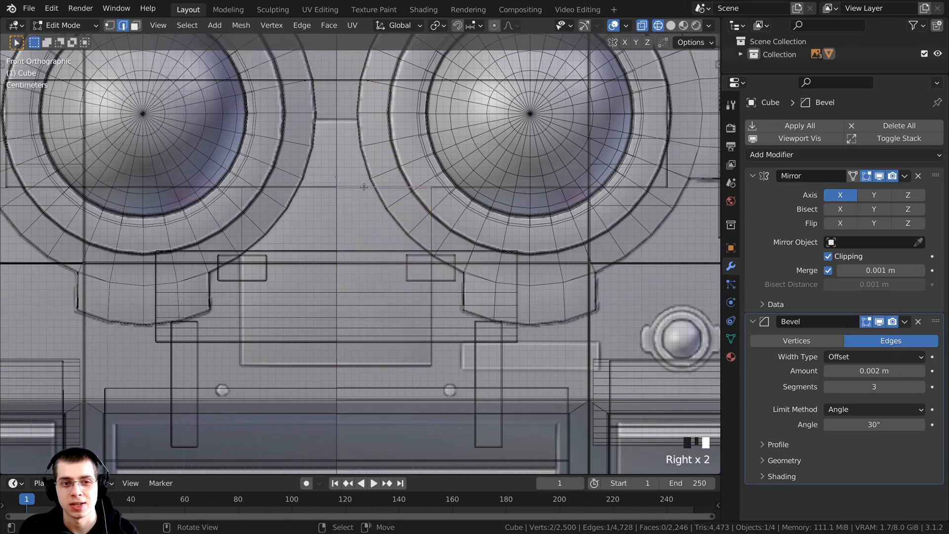
middle_drag(364, 190, 311, 289)
scroll(448, 266, up, 3)
scroll(267, 364, up, 2)
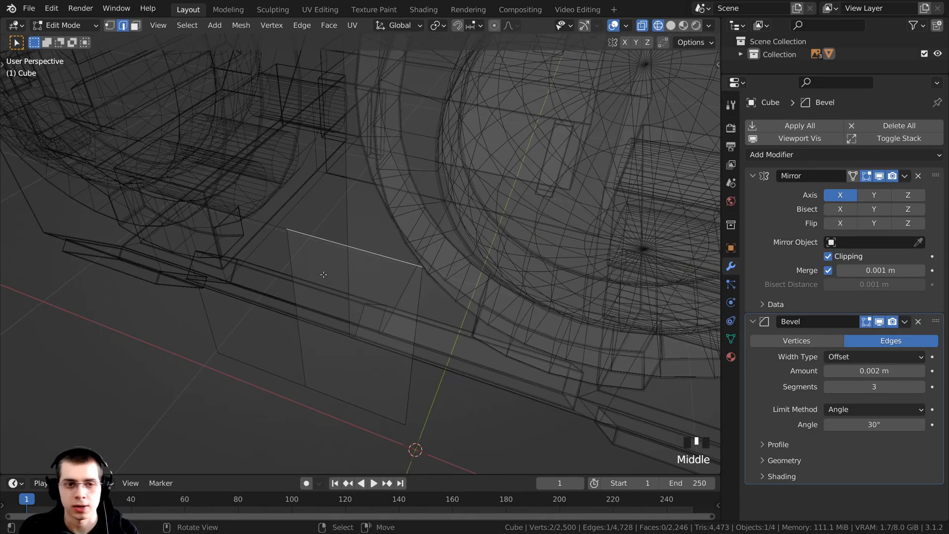
key(KP_1)
shift+middle_drag(323, 275, 341, 317)
key(g)
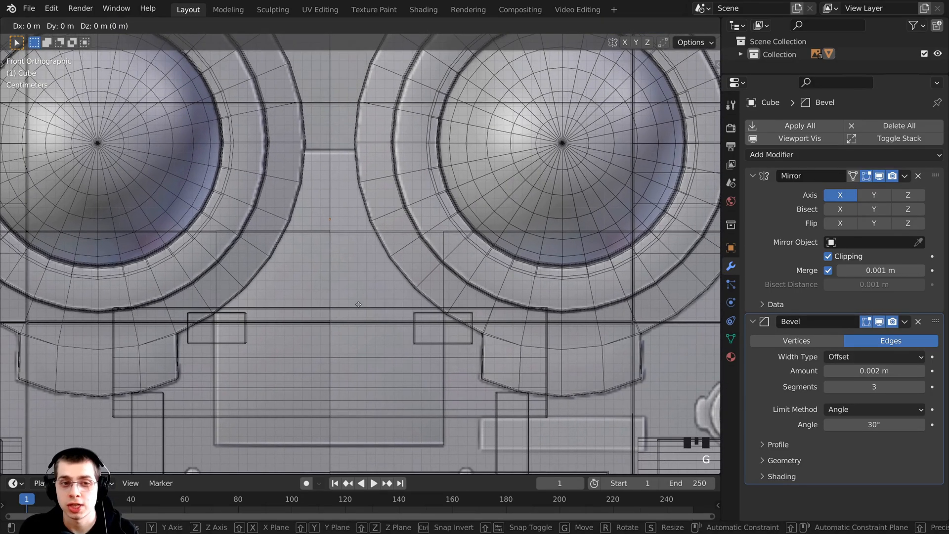
key(z)
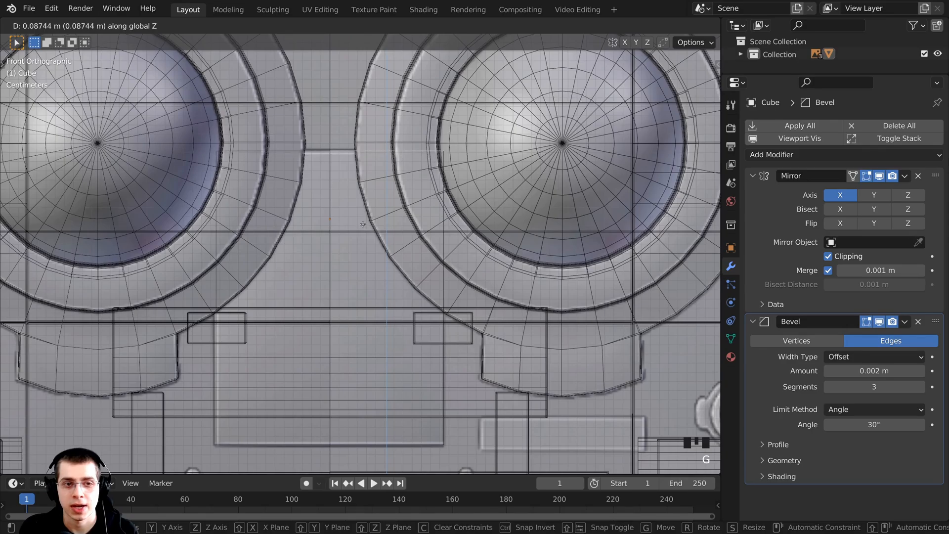
click(362, 224)
- Return to solid shading and move the panel face about 0.103 m along Y towards the front of the head
scroll(275, 446, down, 4)
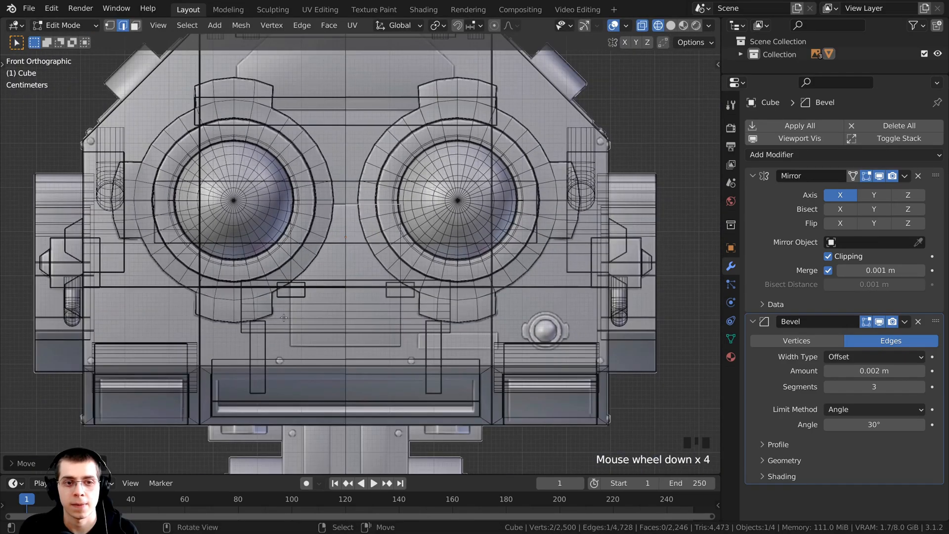
key(z)
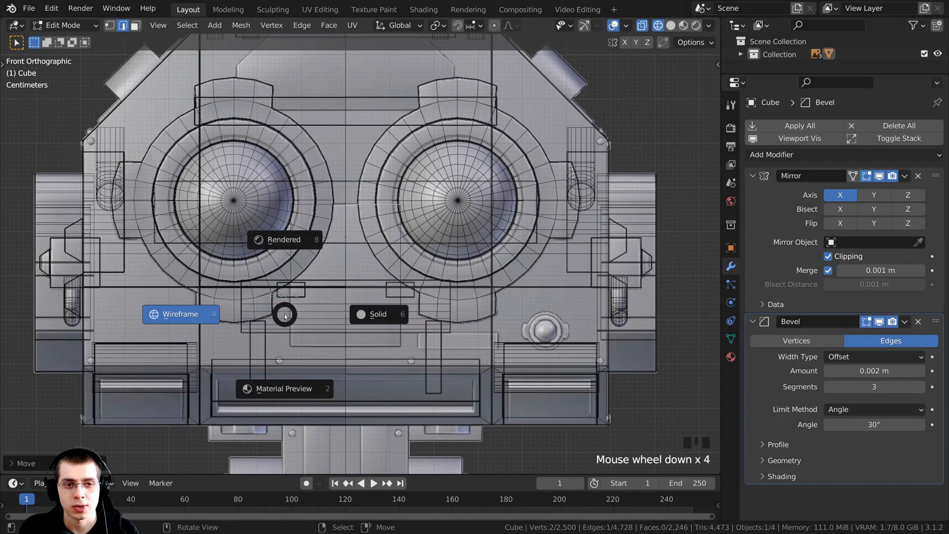
click(401, 316)
middle_drag(401, 316, 340, 229)
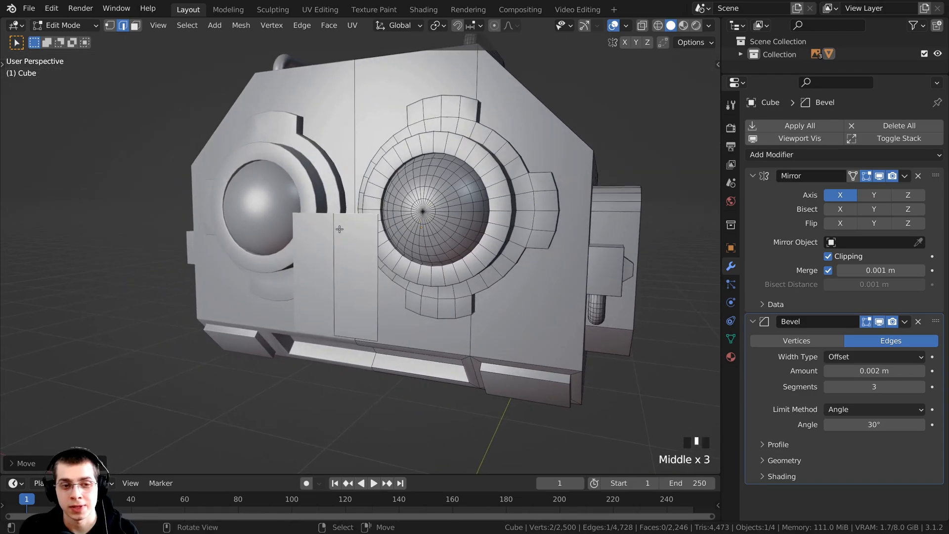
key(3)
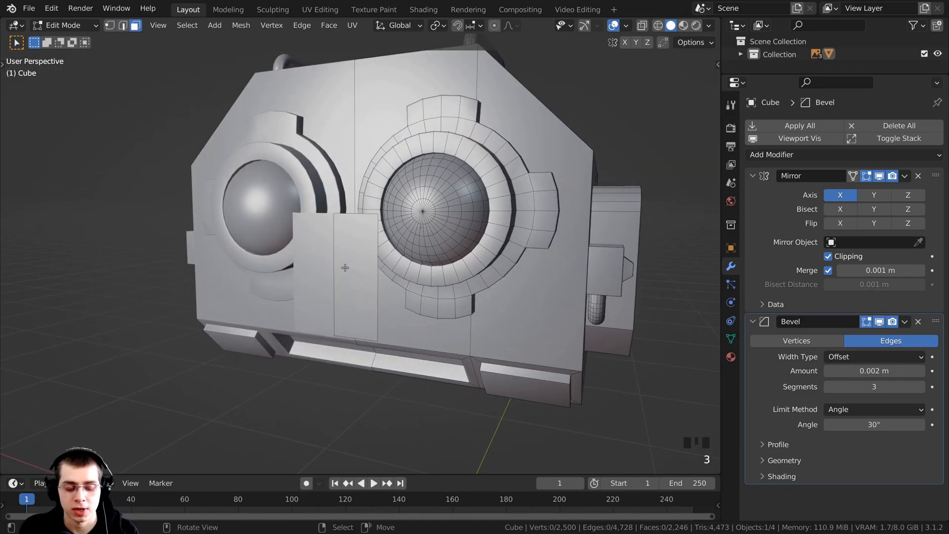
right_click(353, 238)
middle_drag(353, 238, 374, 255)
scroll(389, 220, up, 2)
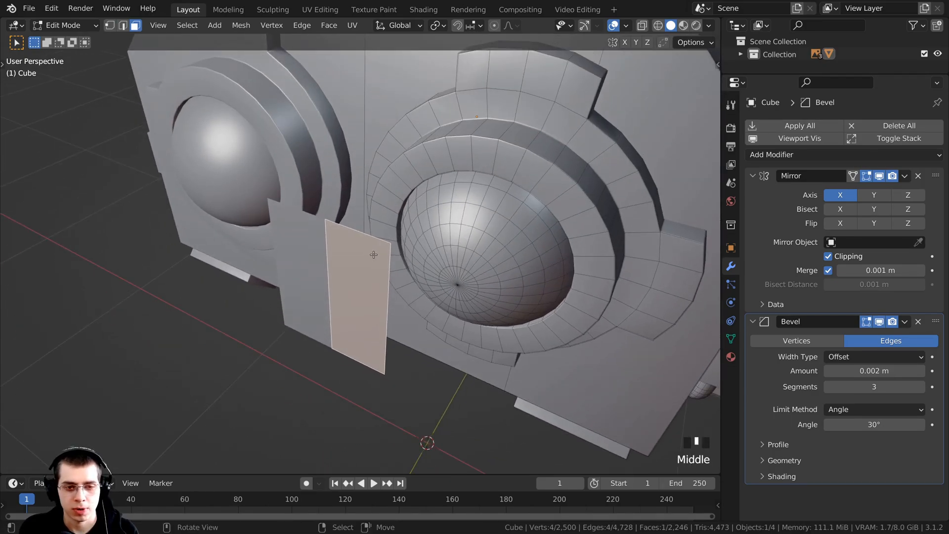
key(g)
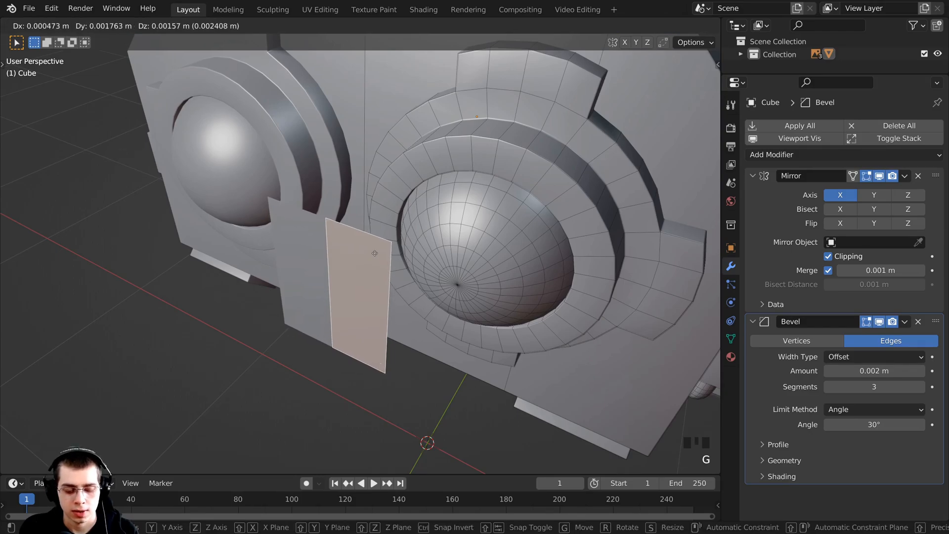
key(y)
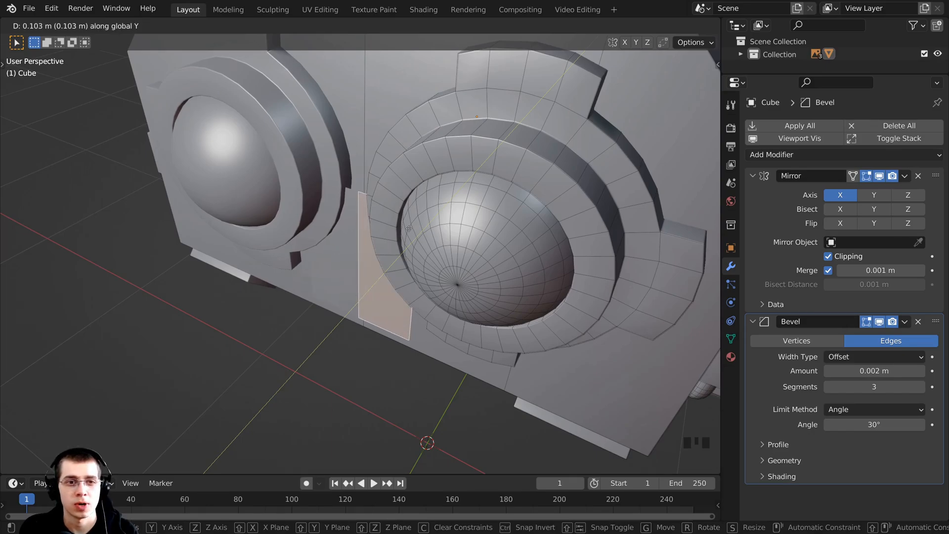
click(408, 229)
- Nudge the panel face about 0.0015 m along Y to fine-tune its depth behind the lens rims
middle_drag(409, 229, 311, 249)
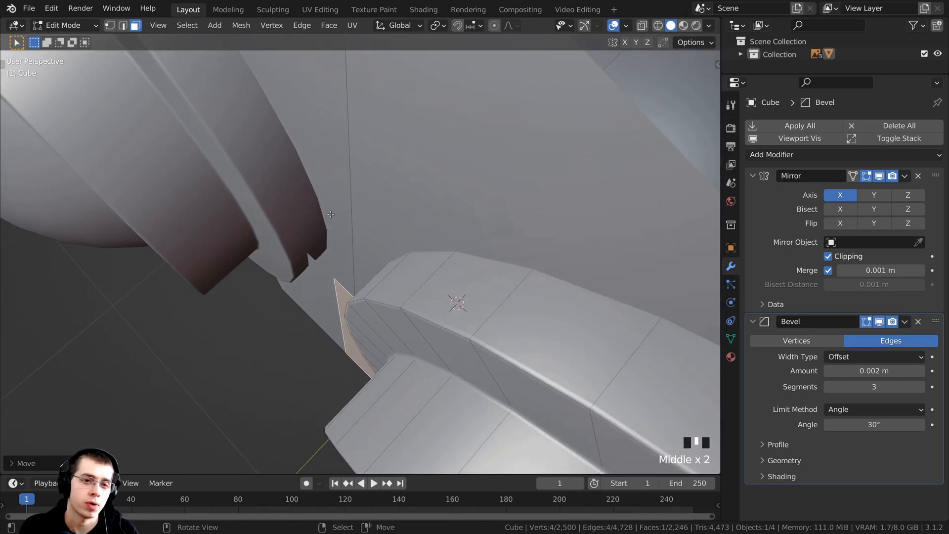
middle_drag(337, 237, 307, 252)
key(g)
key(z)
right_click(335, 258)
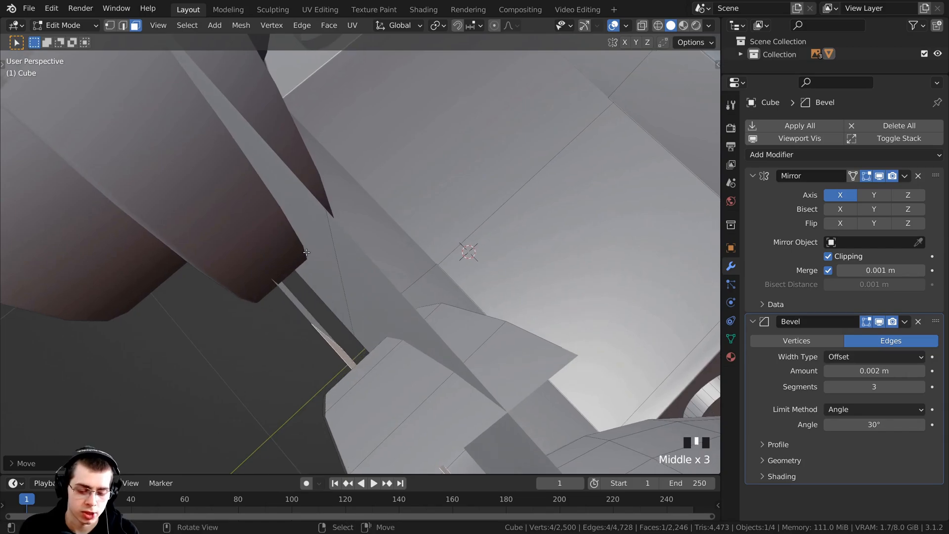
key(g)
key(y)
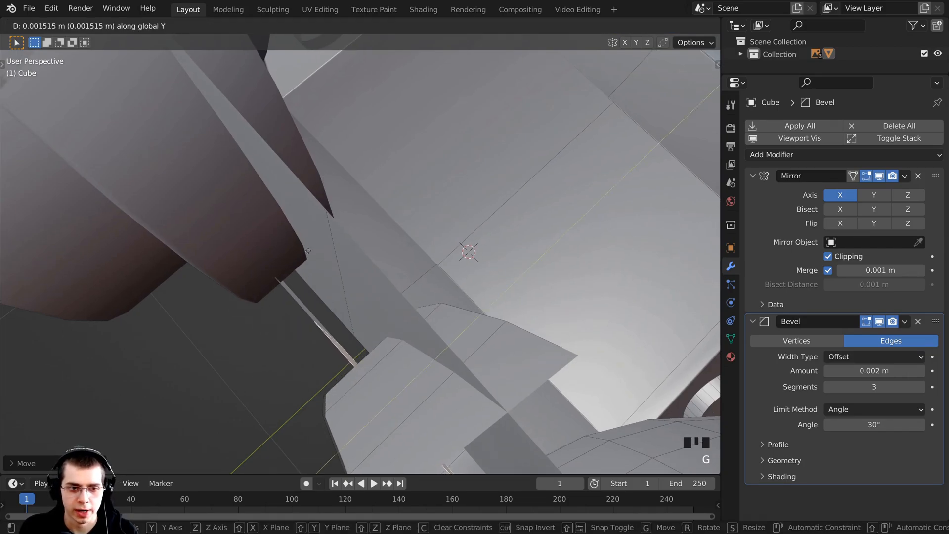
click(308, 251)
- Extrude the panel face backwards towards the head to give the plate thickness, and inspect it from below
middle_drag(307, 251, 377, 340)
scroll(377, 340, up, 2)
key(r)
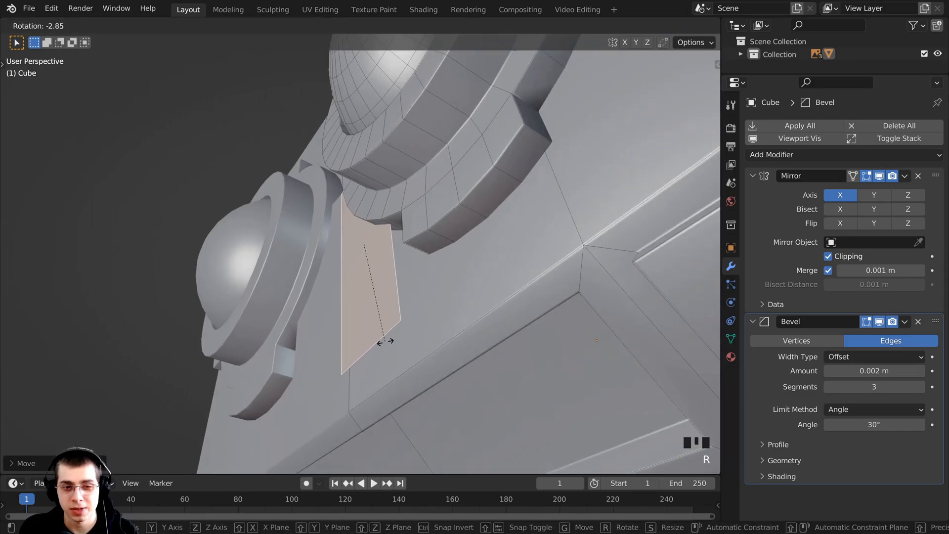
right_click(384, 329)
key(e)
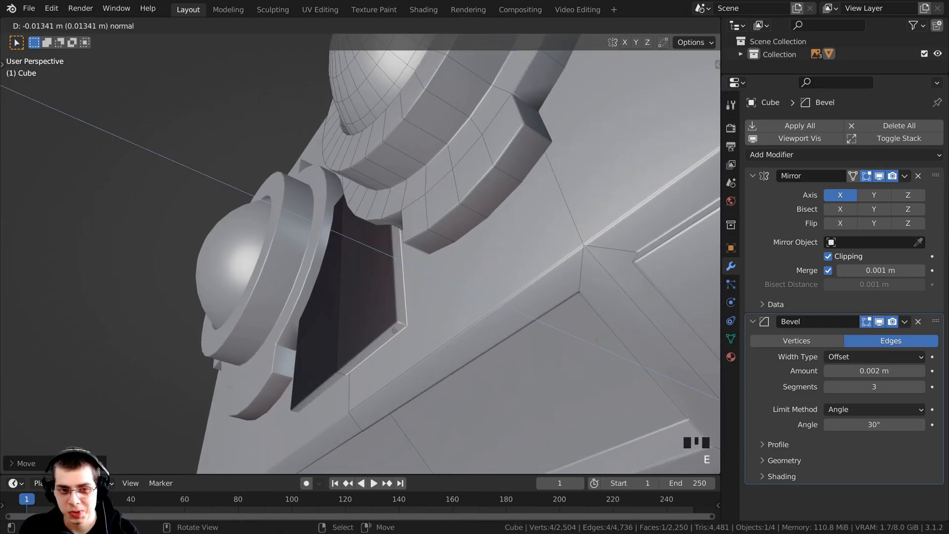
click(409, 335)
scroll(409, 335, down, 3)
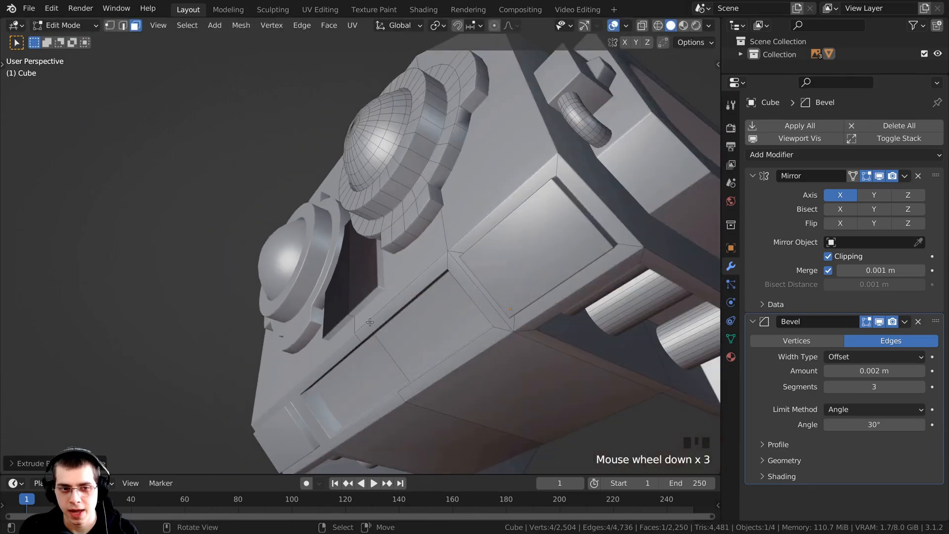
middle_drag(409, 336, 445, 319)
mouse_move(318, 291)
middle_down()
mouse_move(276, 260)
mouse_move(335, 289)
middle_up()
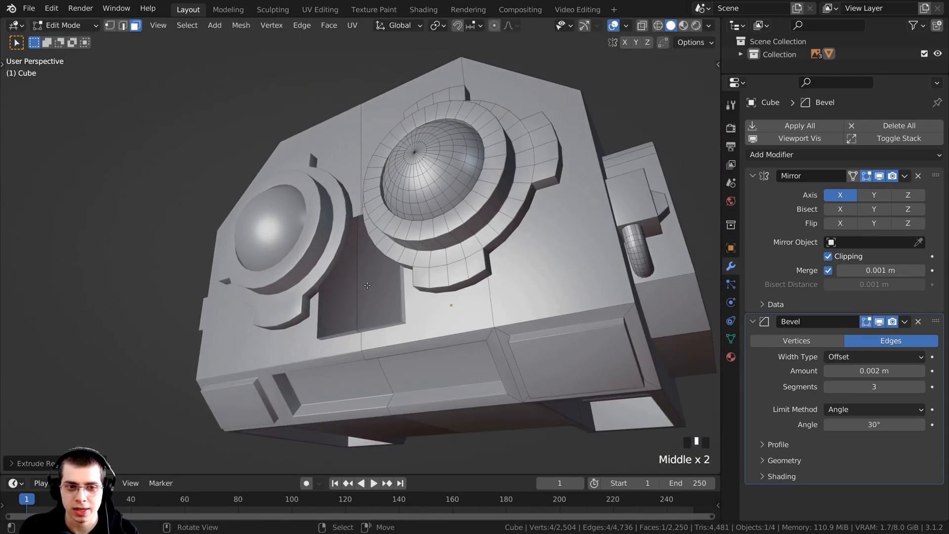
- Select the whole linked centre plate between the lenses and recalculate its normals to face outwards
key(l)
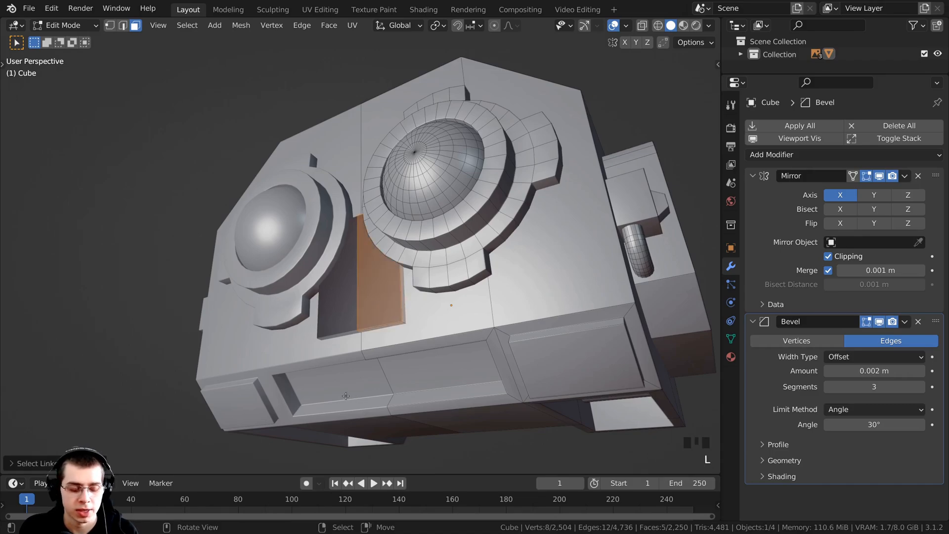
scroll(346, 396, up, 2)
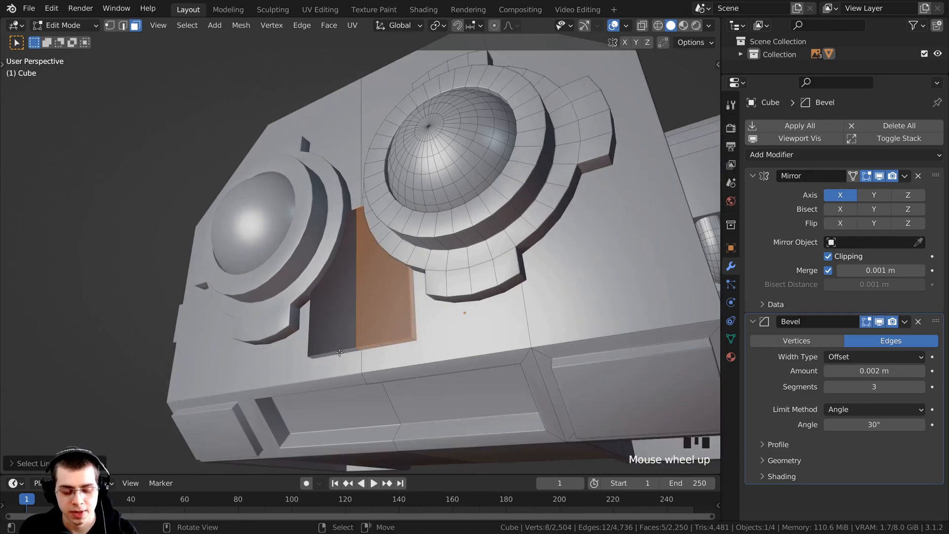
scroll(340, 353, up, 1)
key(shift+n)
scroll(339, 353, down, 2)
middle_drag(339, 299, 383, 319)
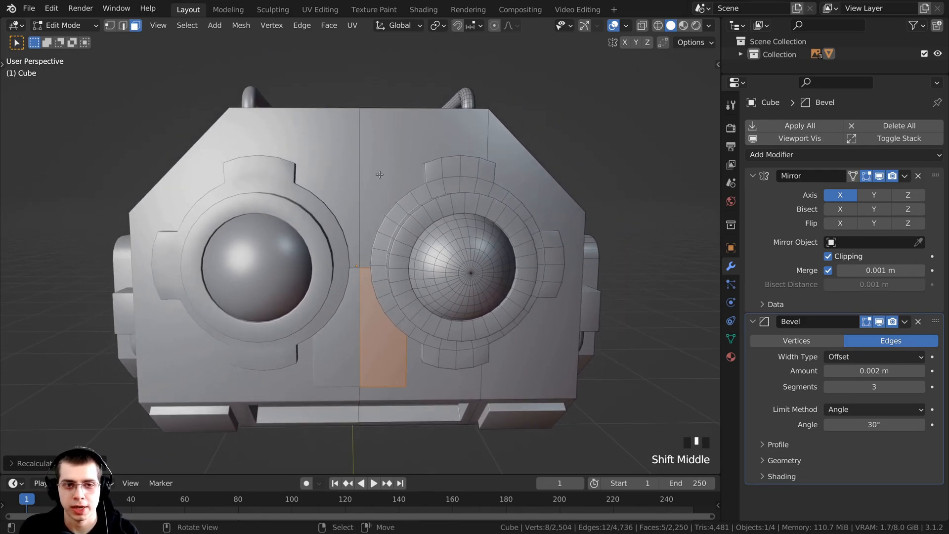
middle_drag(376, 151, 362, 154)
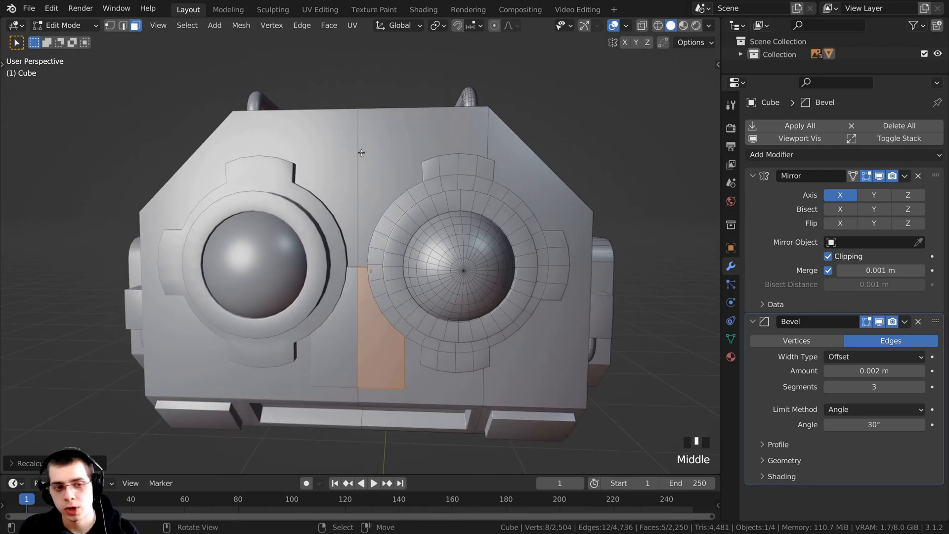
- In front wireframe view, duplicate the centre plate and place the copy against the upper reference panel's bottom and side lines
key(KP_1)
shift+middle_drag(406, 78, 399, 115)
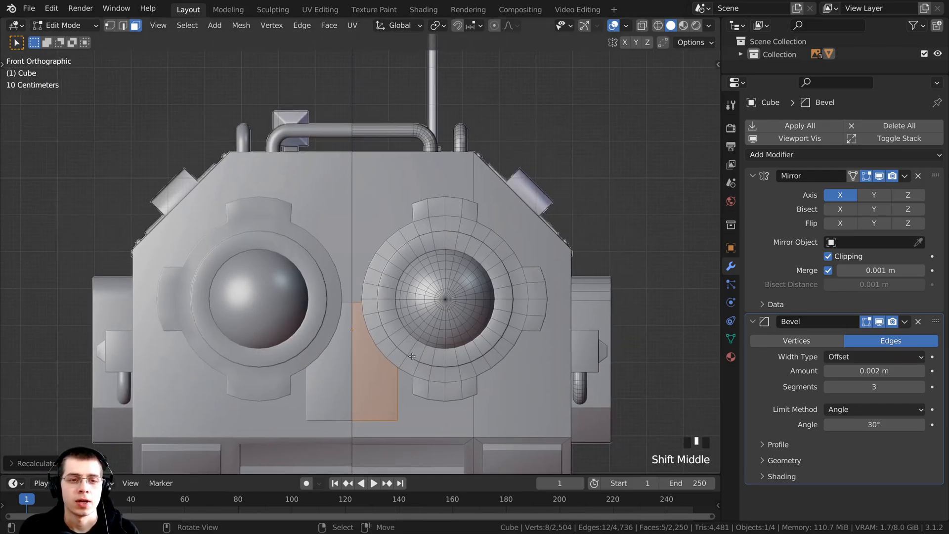
key(z)
click(379, 326)
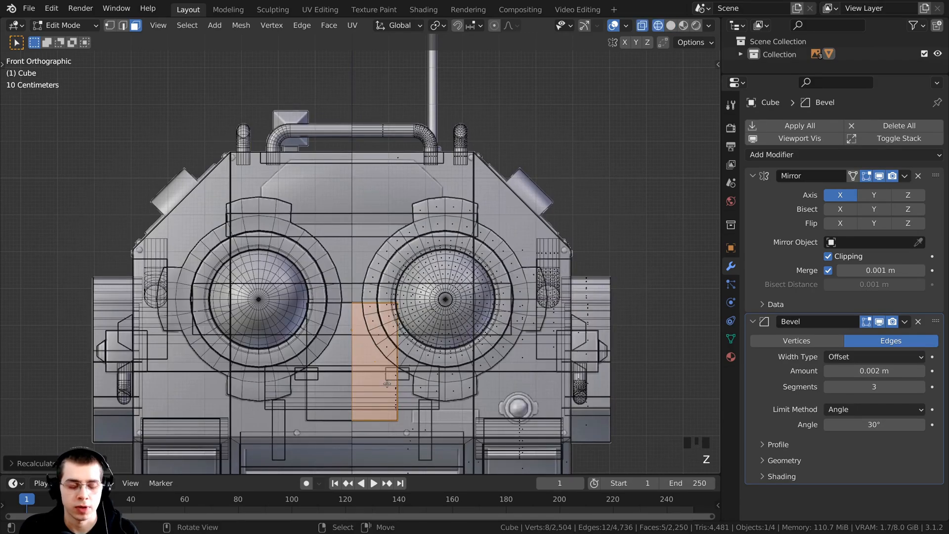
ctrl+middle_drag(388, 384, 378, 354)
key(shift+d)
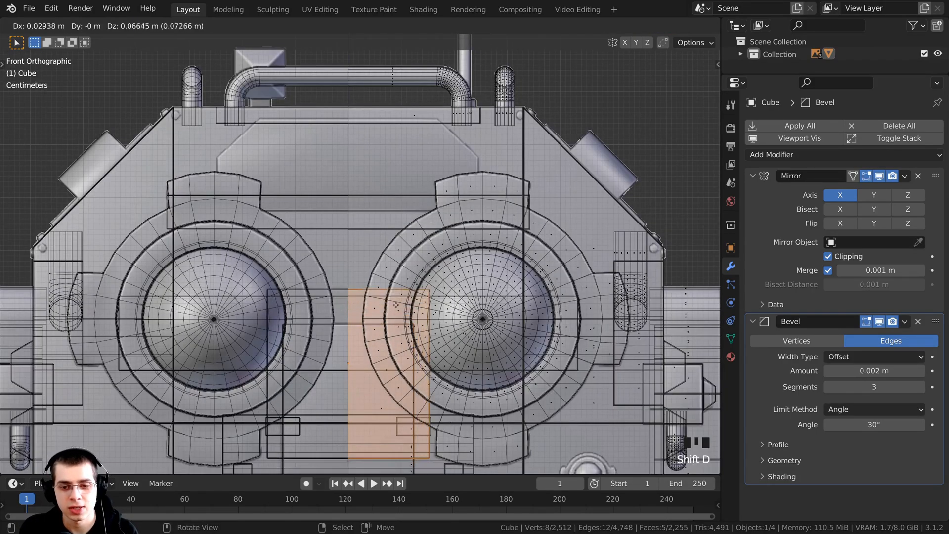
click(444, 52)
shift+middle_drag(444, 51, 421, 178)
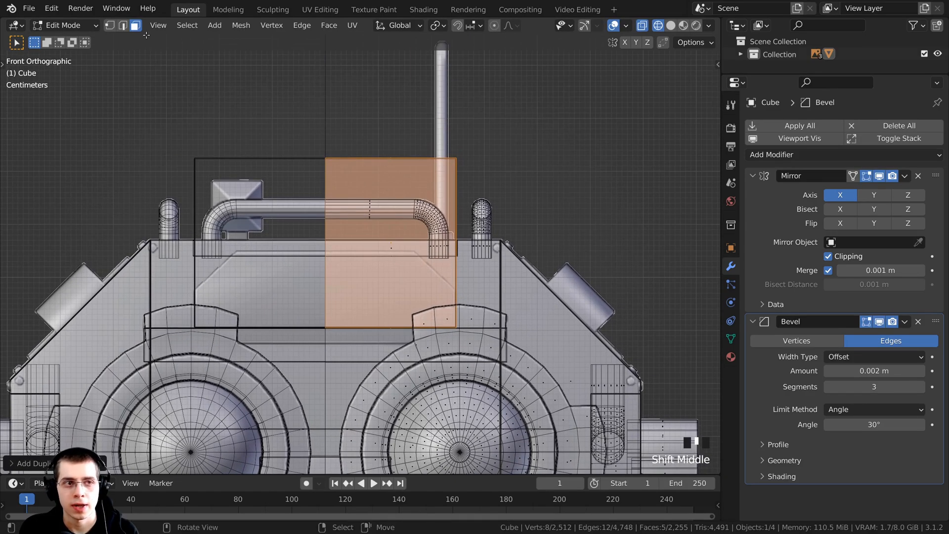
- Lower the duplicated plate's top vertices about 0.174 m along Z to meet the upper reference panel's top line
click(109, 26)
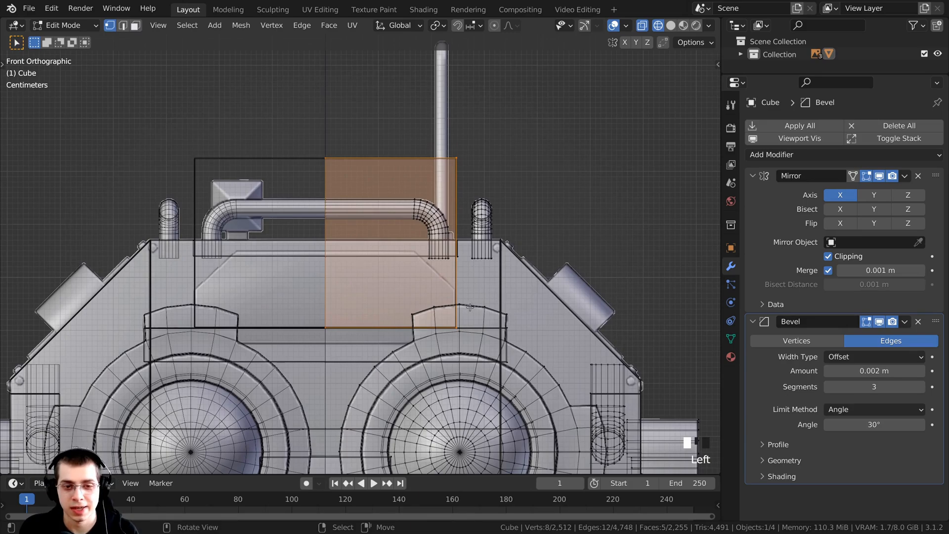
scroll(471, 345, up, 2)
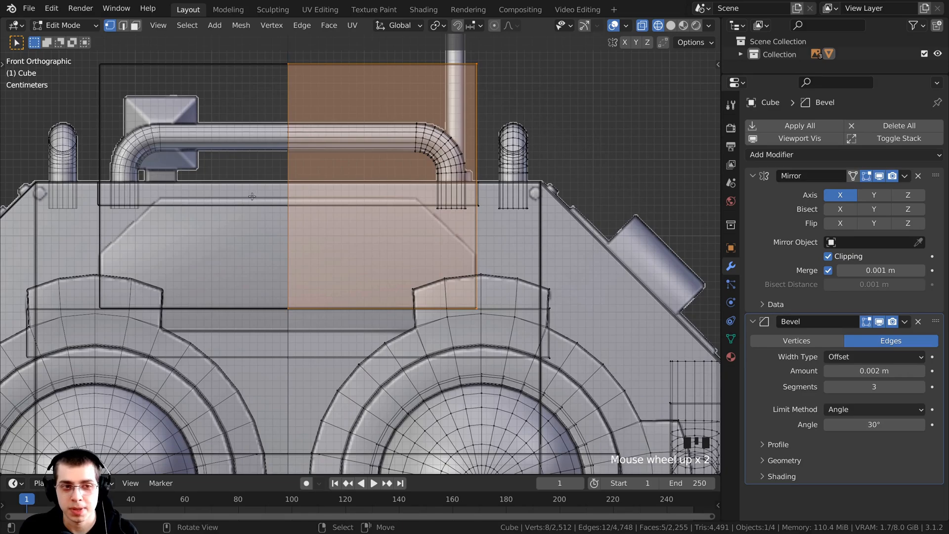
key(b)
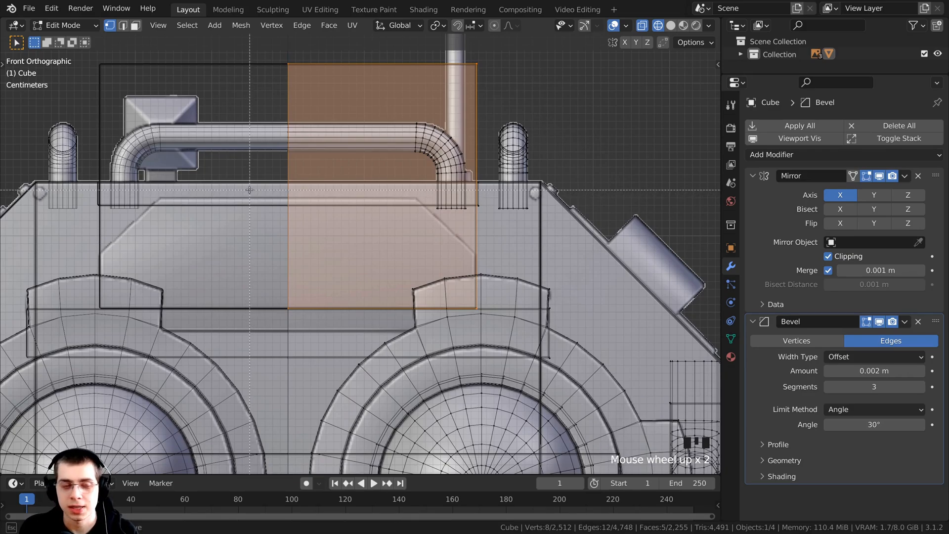
drag(249, 190, 521, 348)
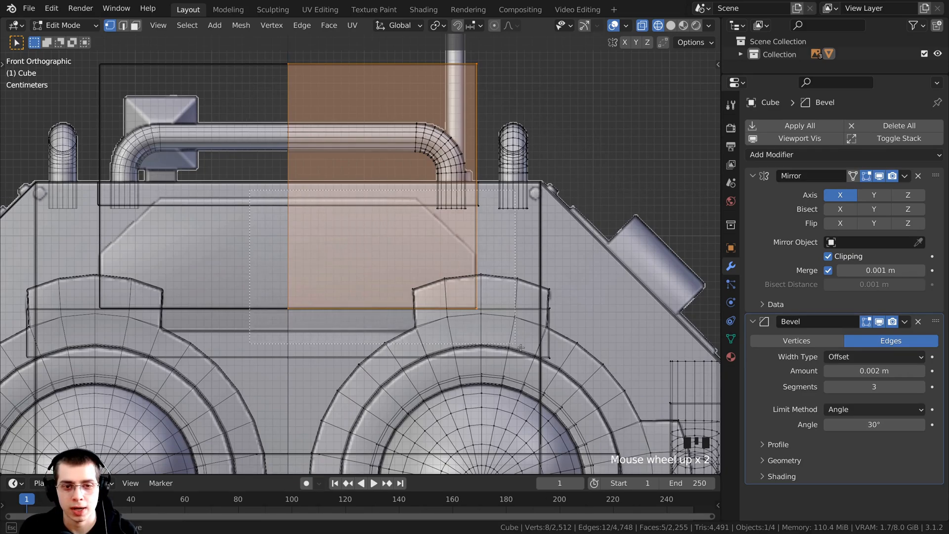
middle_drag(521, 347, 530, 351)
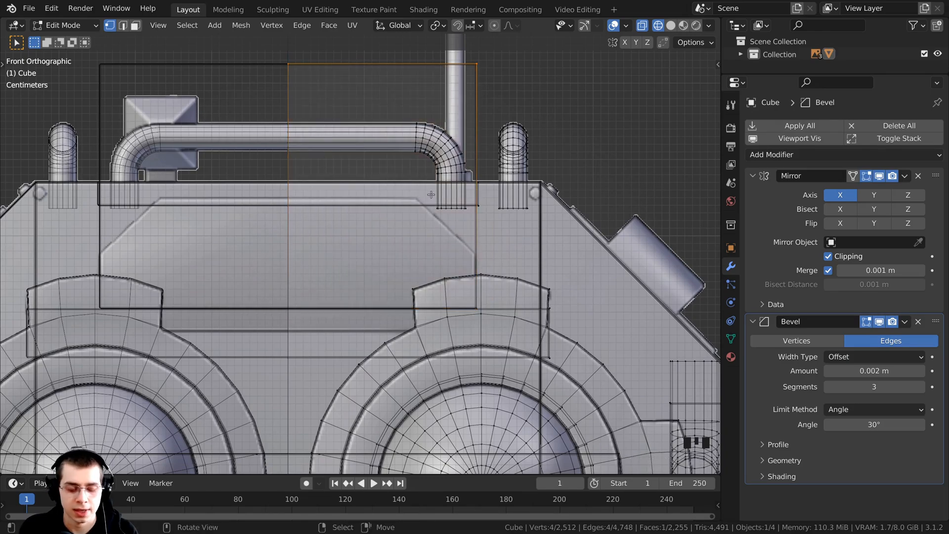
key(g)
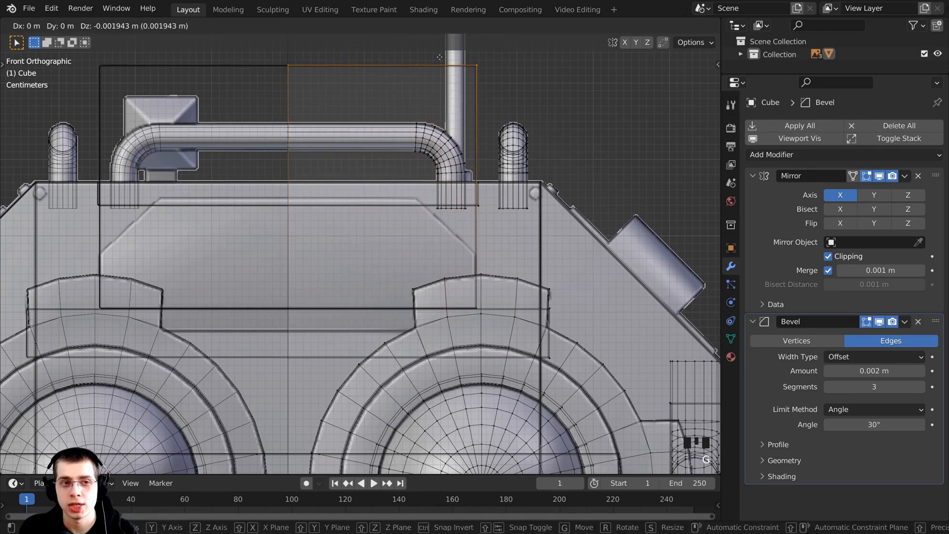
key(z)
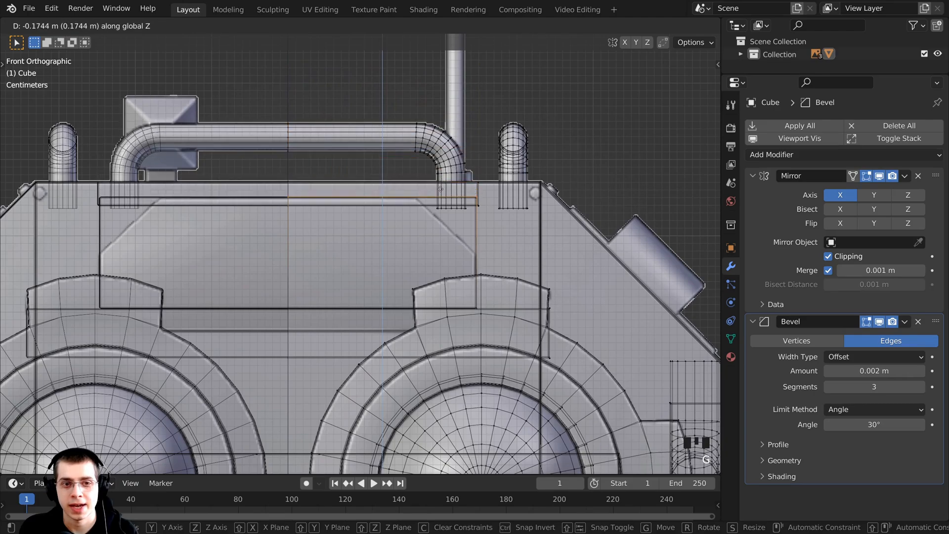
click(440, 189)
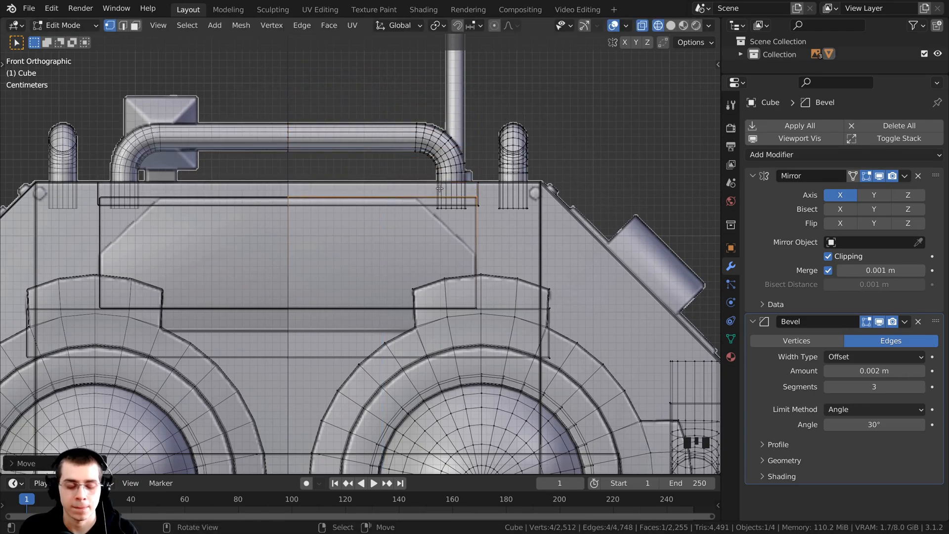
- Bevel the upper panel's top outer corner edge with one segment, about 0.08 m wide, to match the reference's angled corner
key(b)
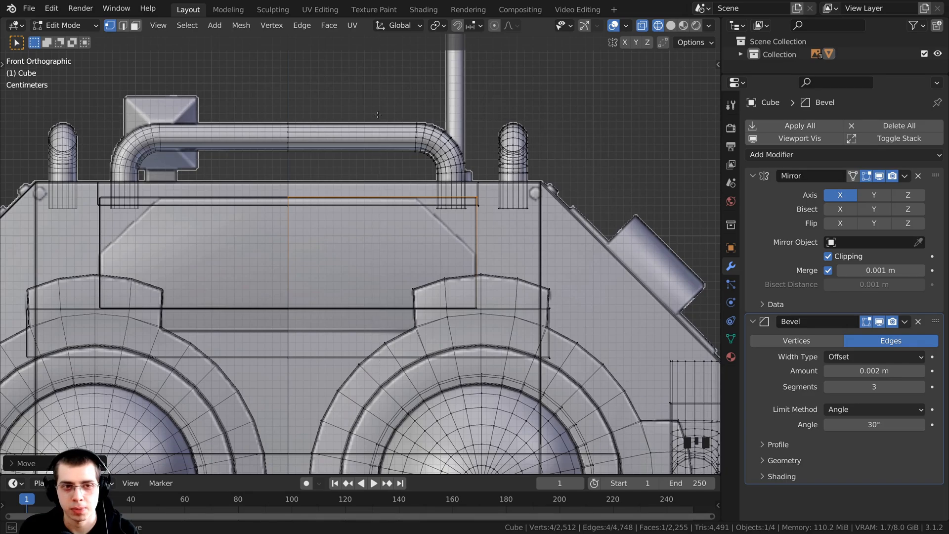
drag(378, 115, 221, 259)
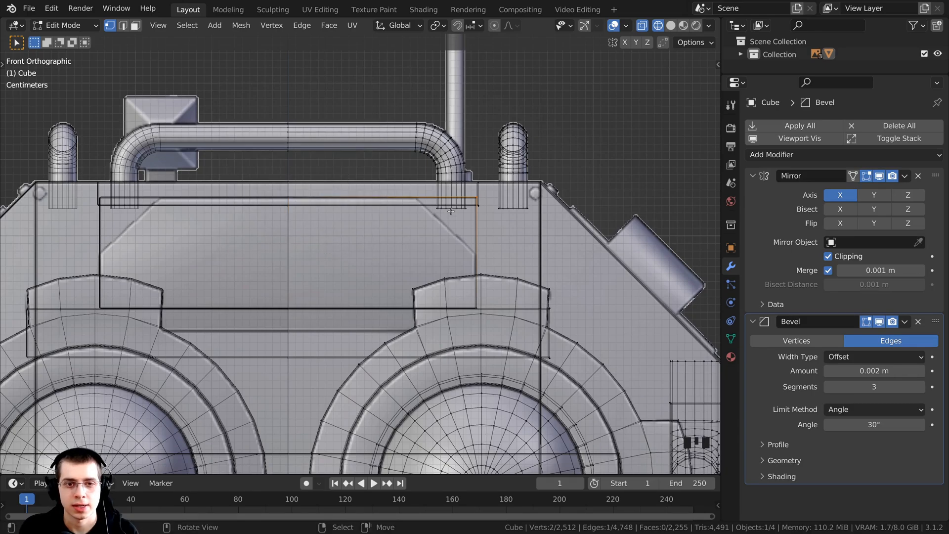
scroll(451, 211, up, 2)
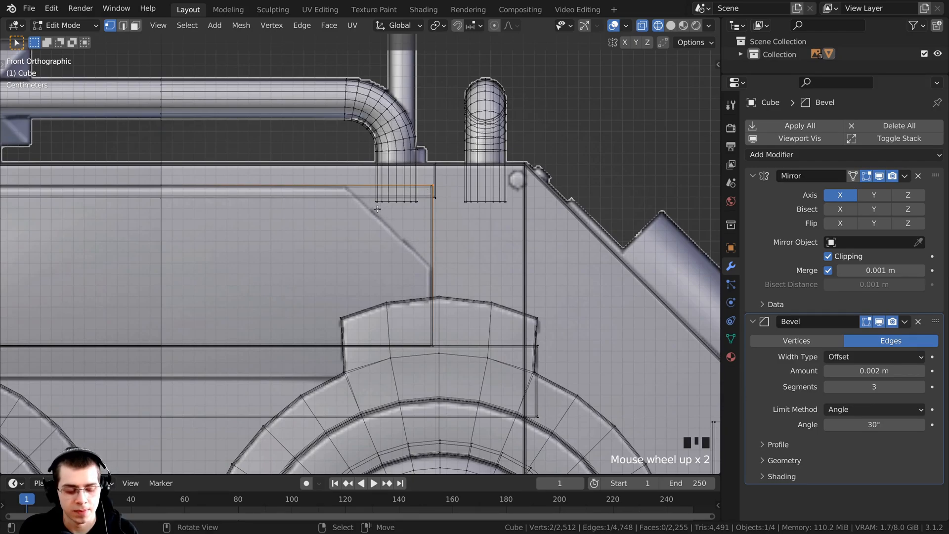
key(ctrl+b)
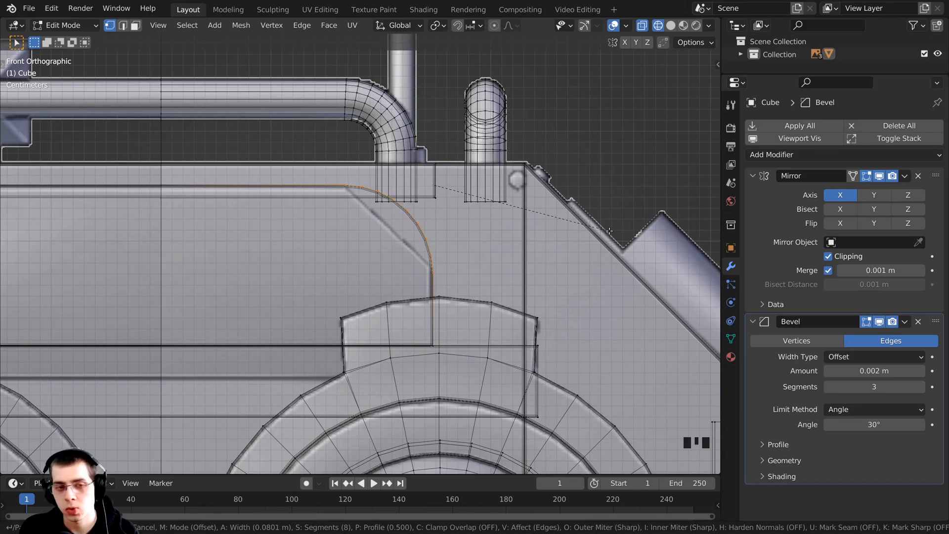
scroll(609, 230, down, 8)
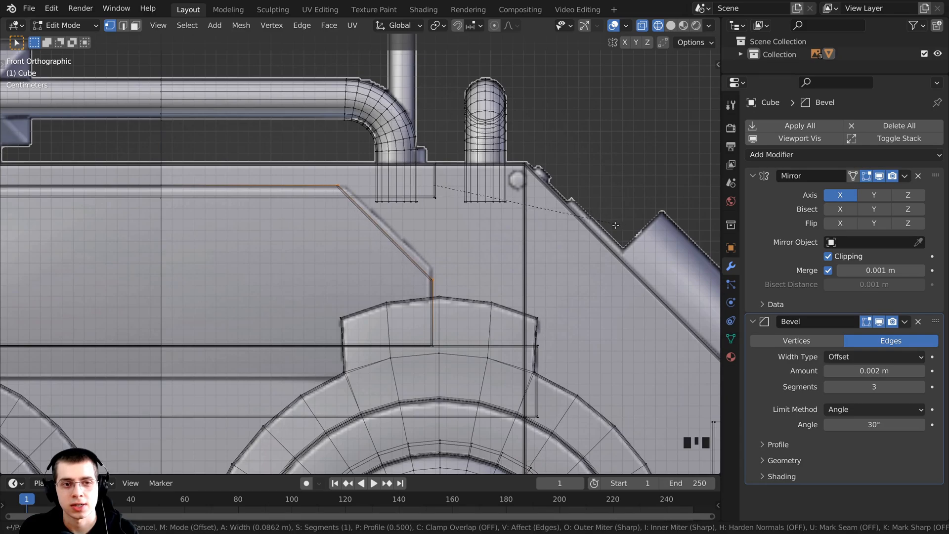
click(608, 228)
- Return to solid shading and Object Mode, and inspect the whole robot head from the front and side
scroll(277, 277, down, 7)
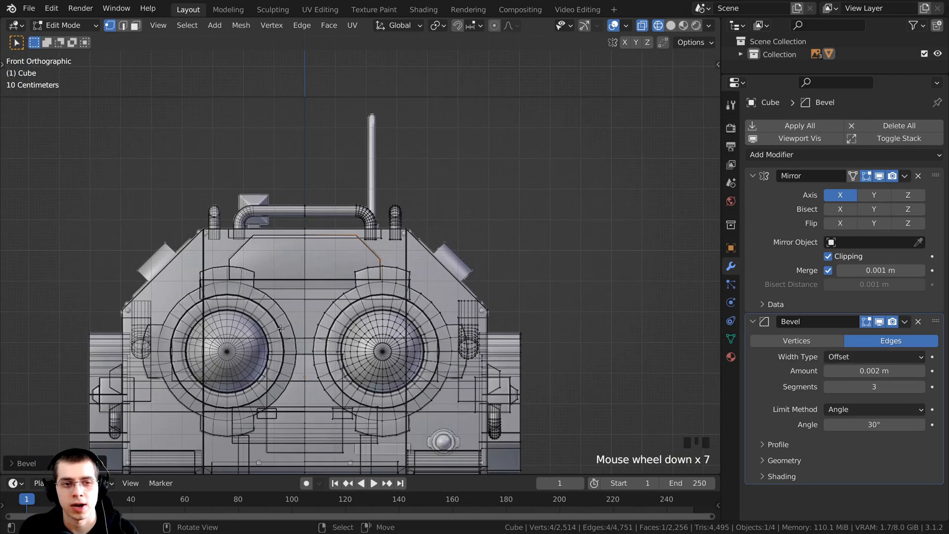
shift+middle_drag(272, 282, 268, 259)
key(z)
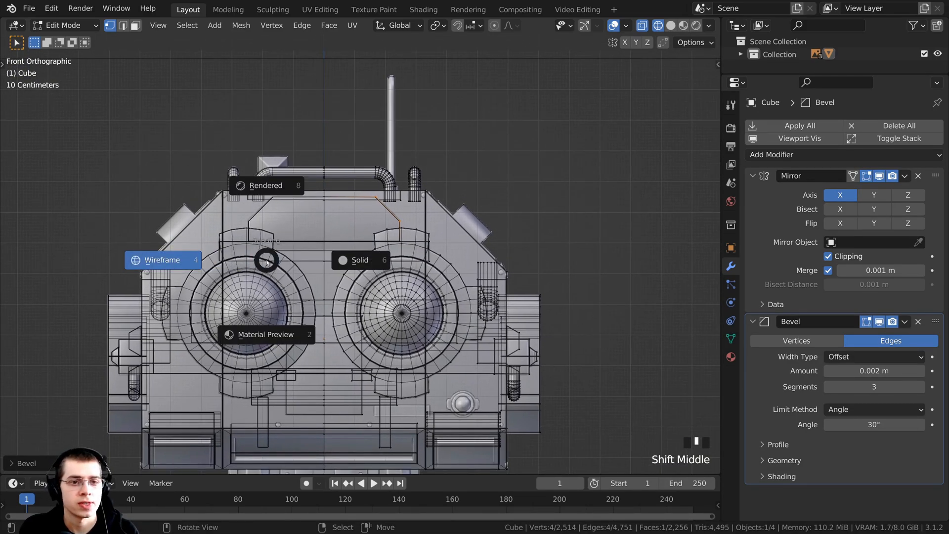
click(387, 259)
mouse_move(386, 260)
middle_down()
mouse_move(363, 262)
mouse_move(297, 330)
mouse_move(435, 316)
mouse_move(389, 309)
mouse_move(400, 233)
mouse_move(353, 188)
mouse_move(391, 200)
mouse_move(371, 198)
middle_up()
key(Tab)
scroll(378, 237, down, 3)
middle_drag(378, 238, 339, 262)
scroll(335, 242, up, 1)
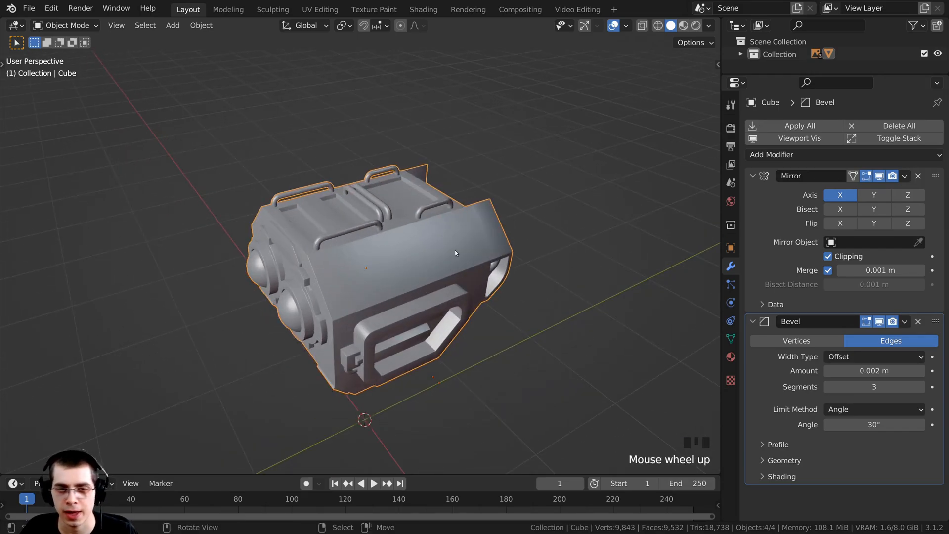
middle_drag(444, 253, 459, 255)
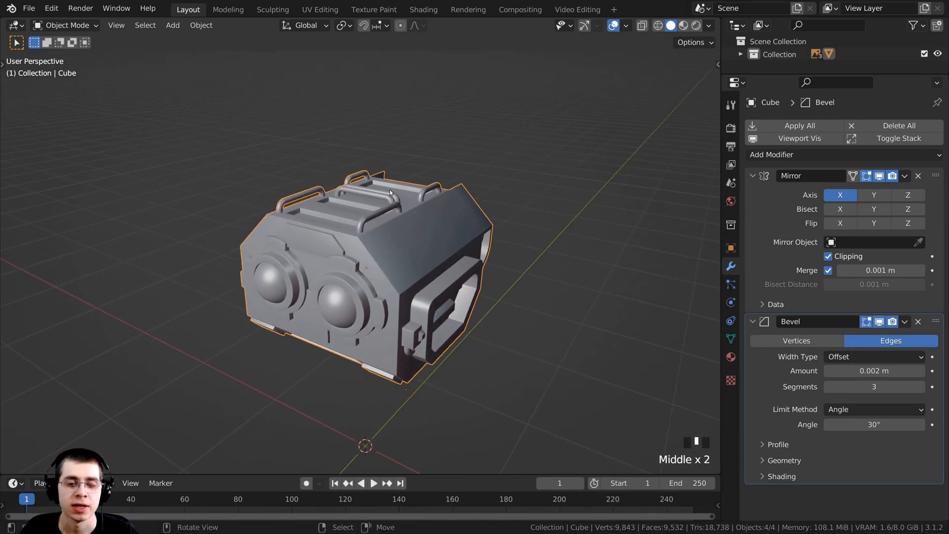
middle_drag(390, 192, 415, 184)
- Return to Edit Mode, clear the selection, and add a mesh circle at the world origin
key(Tab)
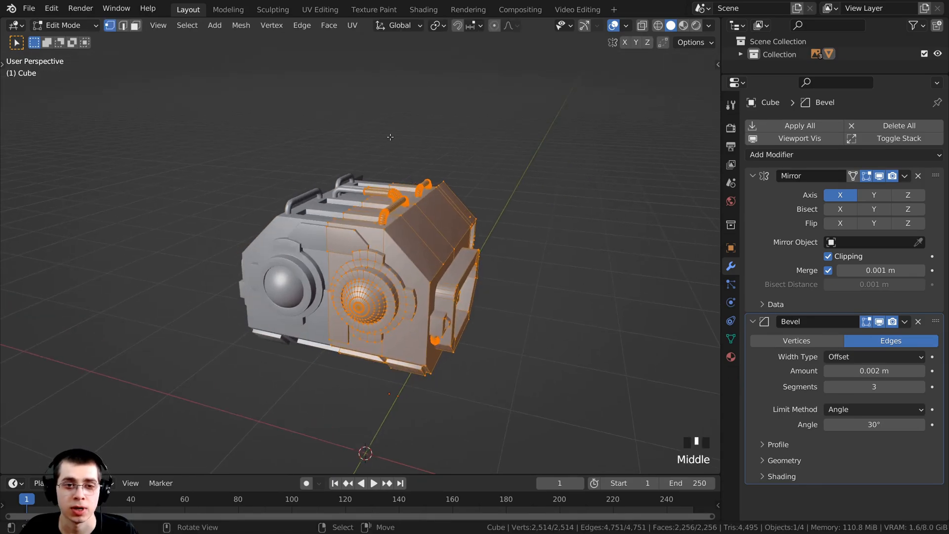
key(a)
scroll(394, 208, up, 1)
middle_drag(394, 208, 400, 198)
shift+middle_drag(400, 198, 410, 179)
key(shift+a)
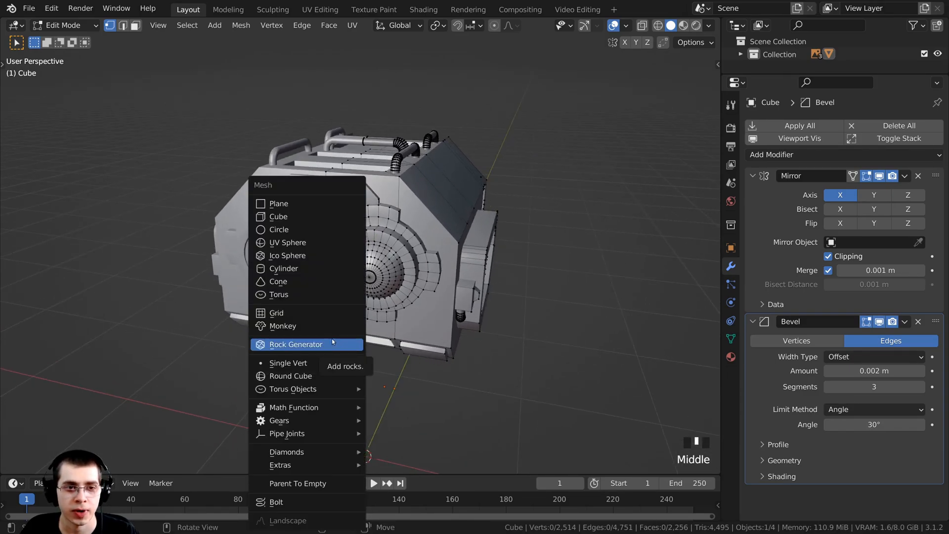
click(299, 230)
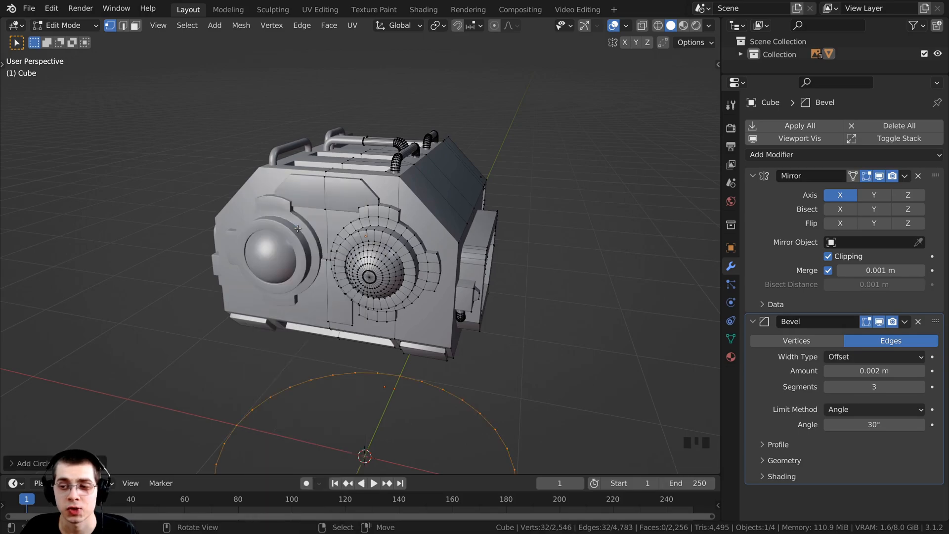
- Reveal the new circle's creation settings and set its vertex count to 12
drag(221, 474, 221, 443)
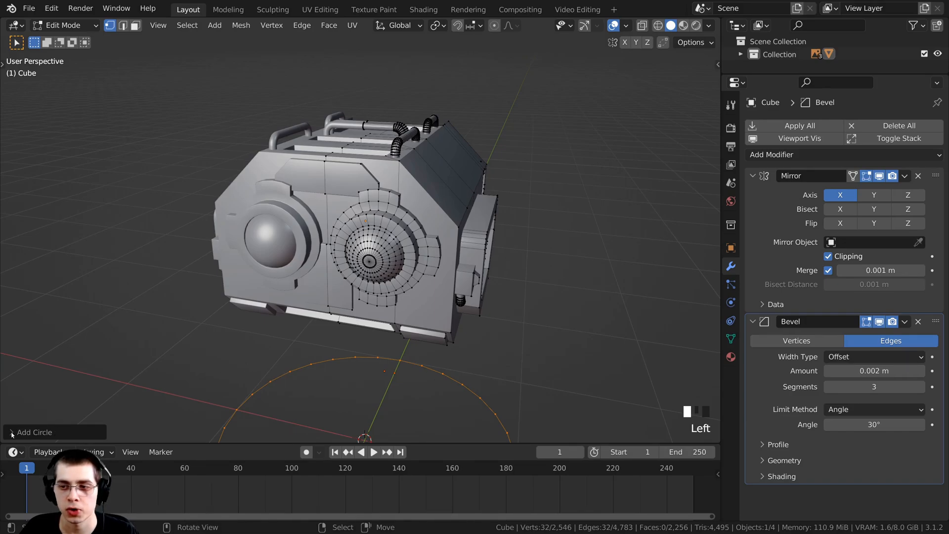
click(12, 433)
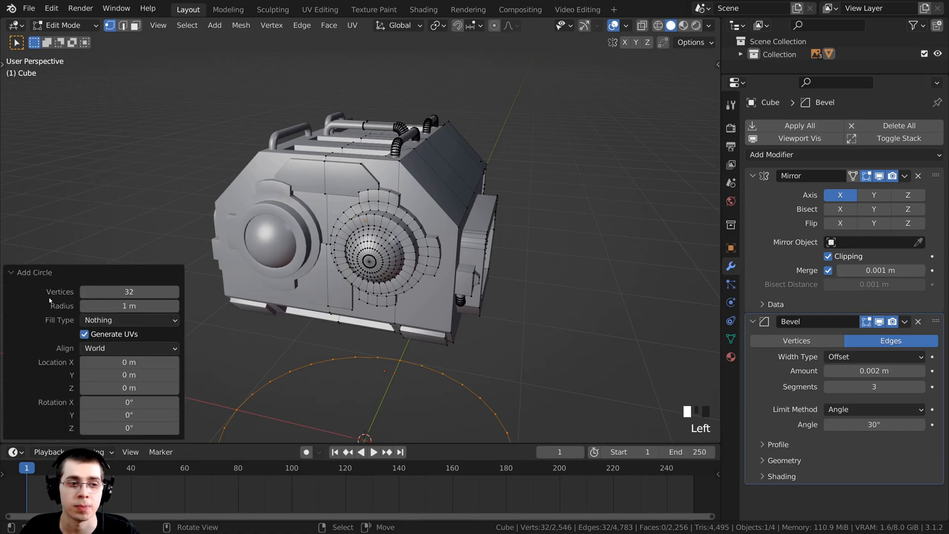
click(125, 293)
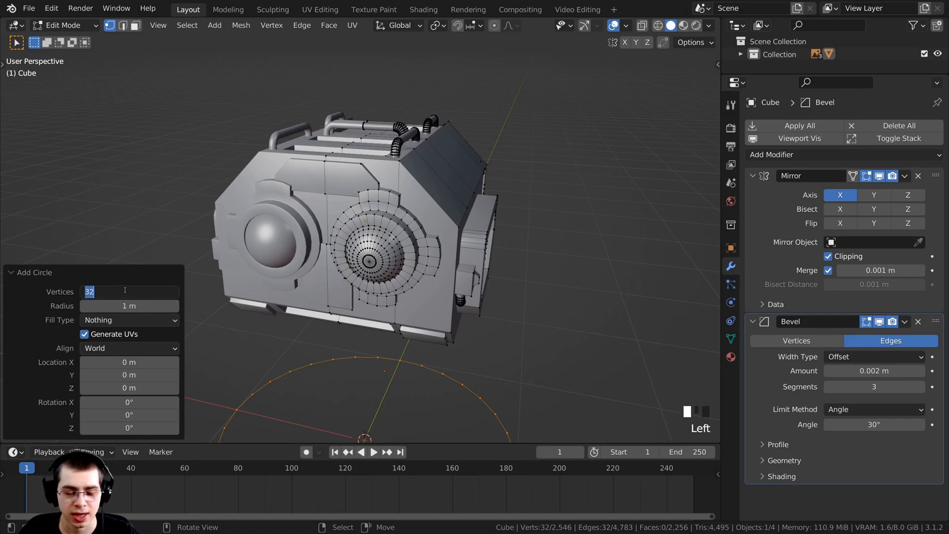
text(12)
click(42, 300)
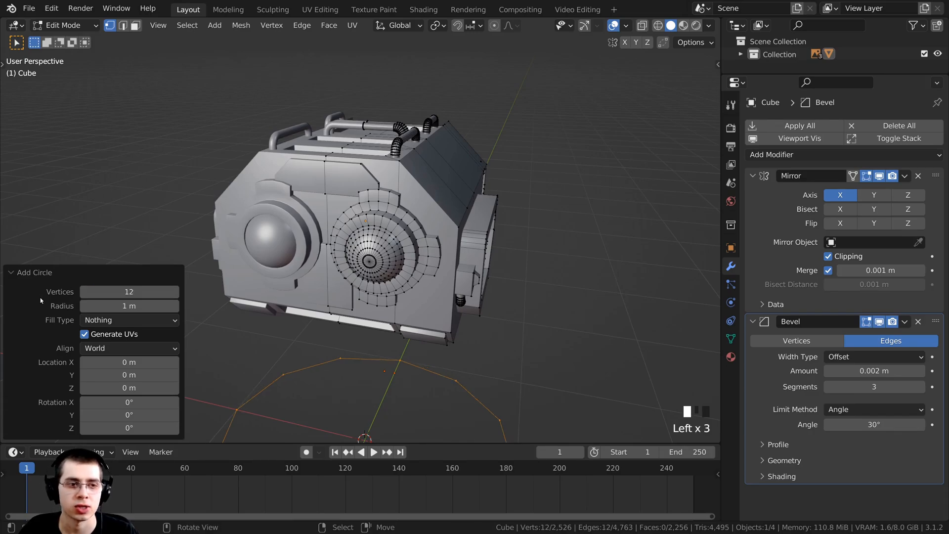
click(28, 277)
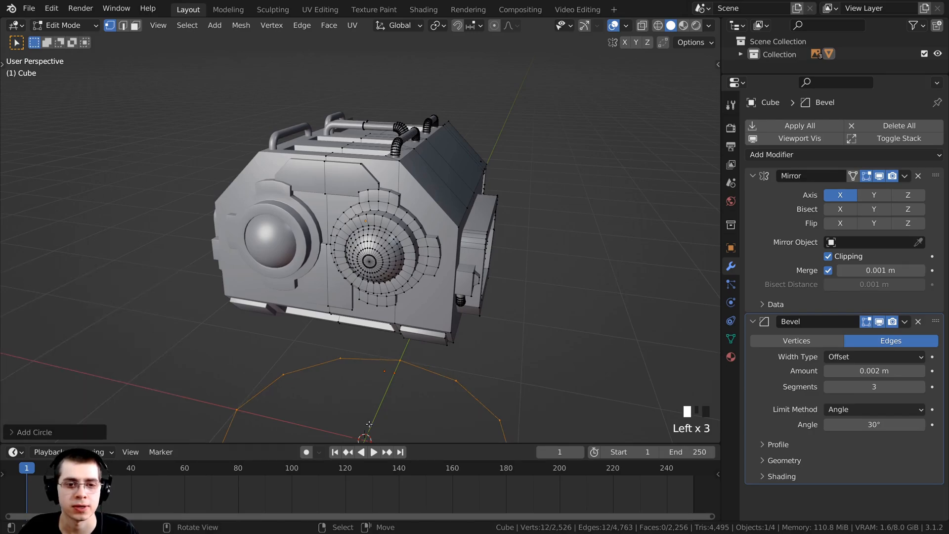
- Frame the new circle and turn off clipping in the Mirror modifier
shift+middle_drag(369, 423, 368, 332)
scroll(565, 317, up, 2)
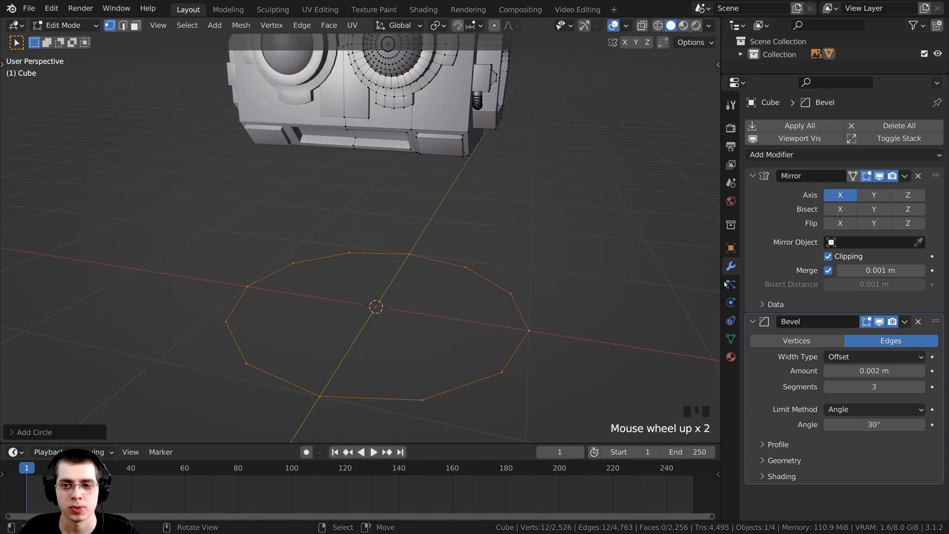
click(829, 256)
scroll(410, 371, down, 1)
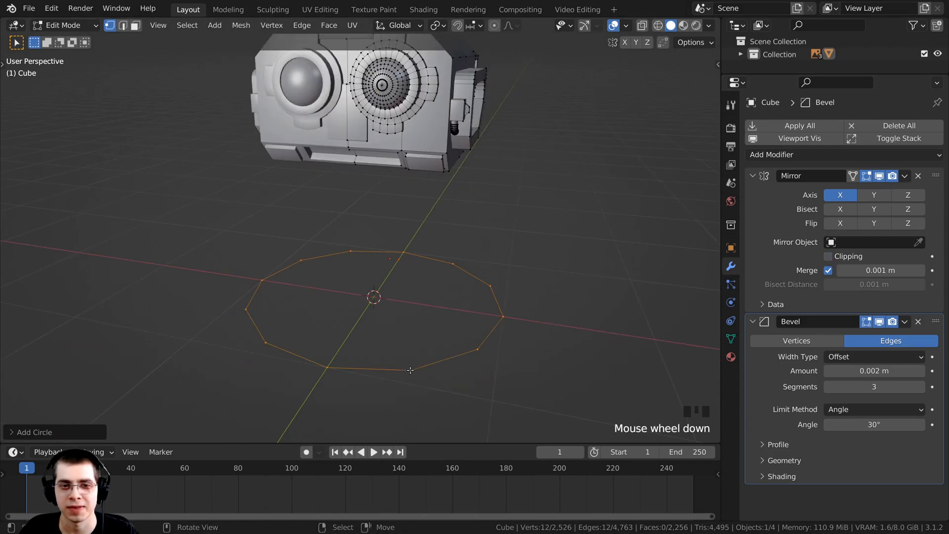
- Move the new circle away from the mirror axis so it is clear of its mirrored copy, and scale it down
middle_drag(367, 333, 396, 322)
key(g)
click(548, 265)
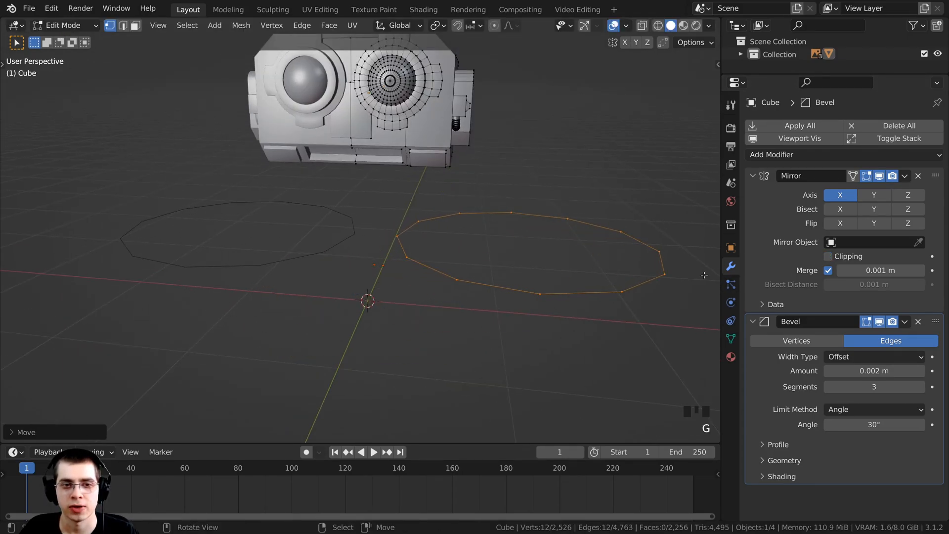
key(s)
click(557, 254)
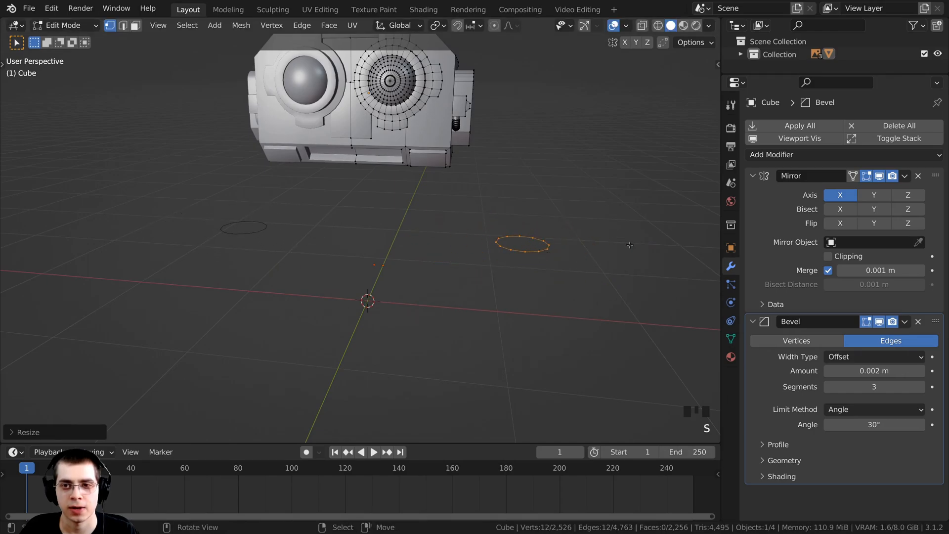
- Turn clipping back on in the Mirror modifier and extrude the circle upward along Z by about 0.16 m
click(829, 256)
shift+middle_drag(533, 270, 468, 283)
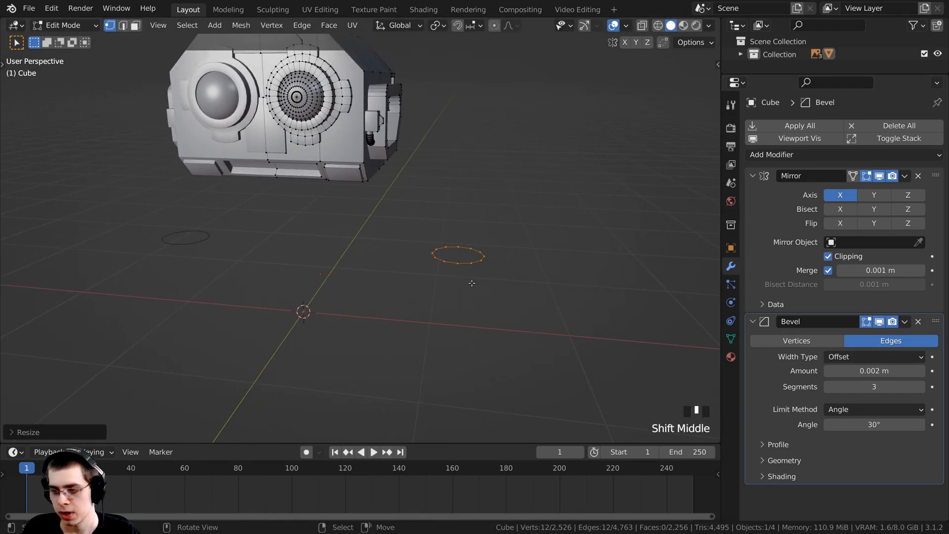
key(KP_Decimal)
shift+middle_drag(411, 275, 414, 374)
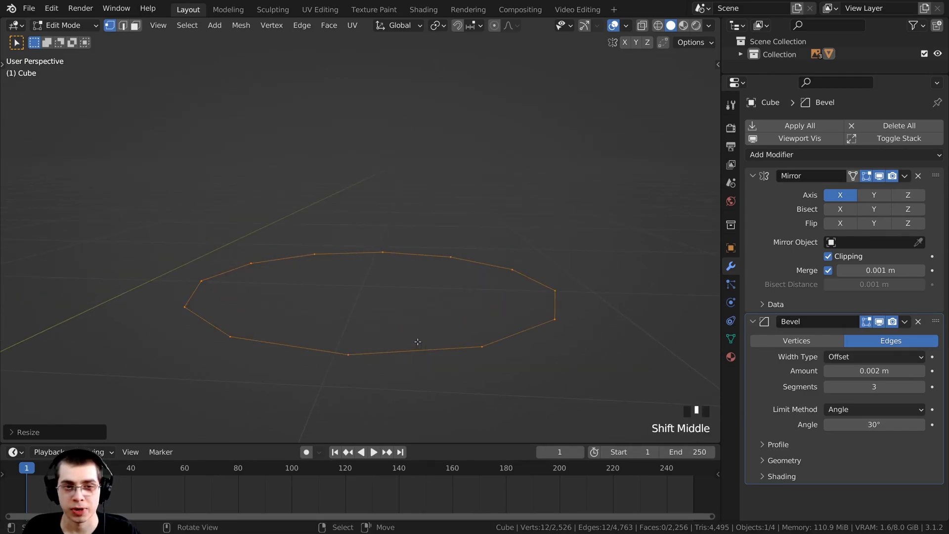
key(e)
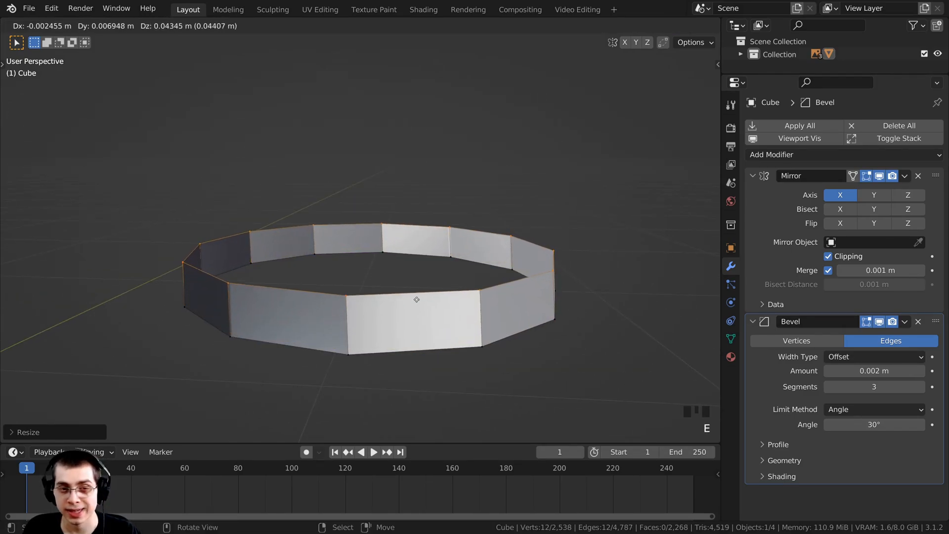
key(z)
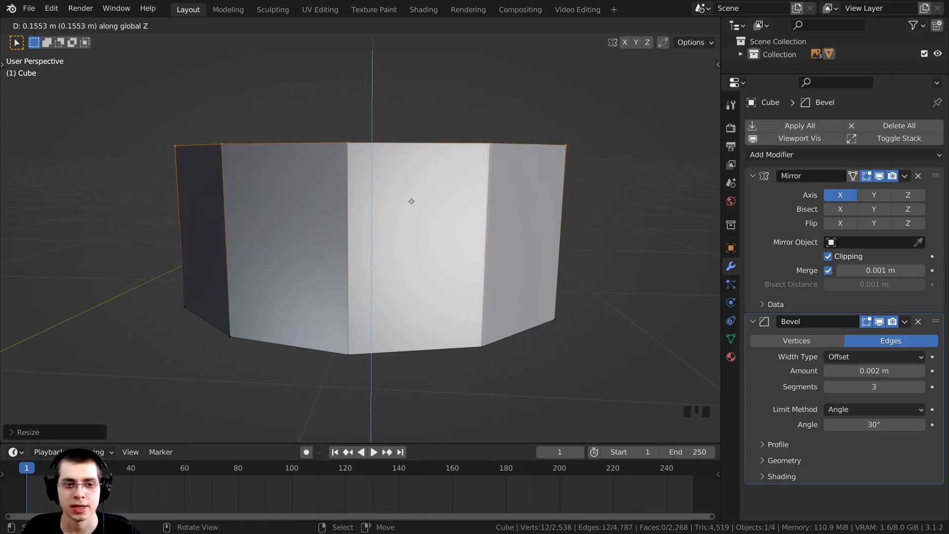
click(411, 188)
- Adjust the extruded ring's height along Z and fill its open top with a face
scroll(411, 189, down, 2)
shift+middle_drag(411, 190, 388, 301)
scroll(423, 284, down, 1)
key(g)
key(z)
click(422, 274)
scroll(383, 296, up, 1)
key(f)
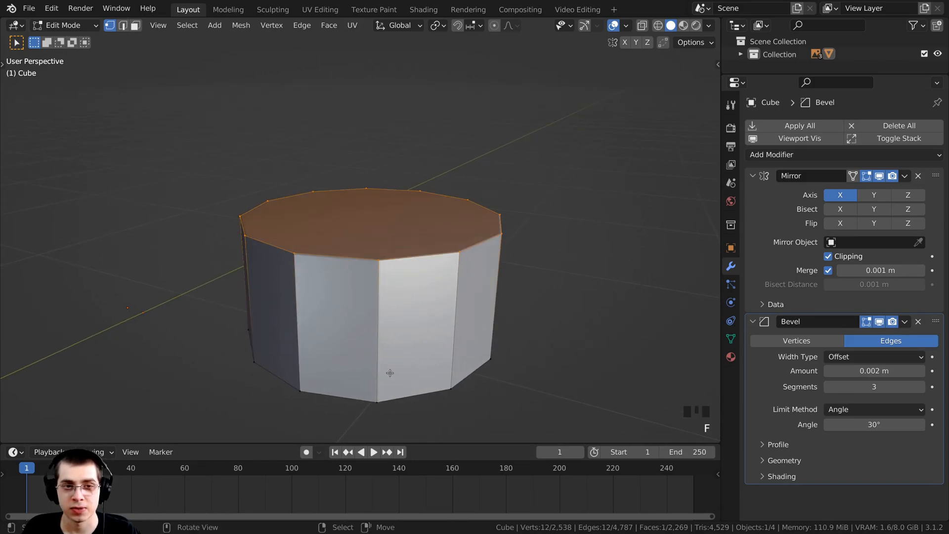
- Return to Object Mode and apply Shade Smooth to the mesh
scroll(384, 245, down, 4)
key(Tab)
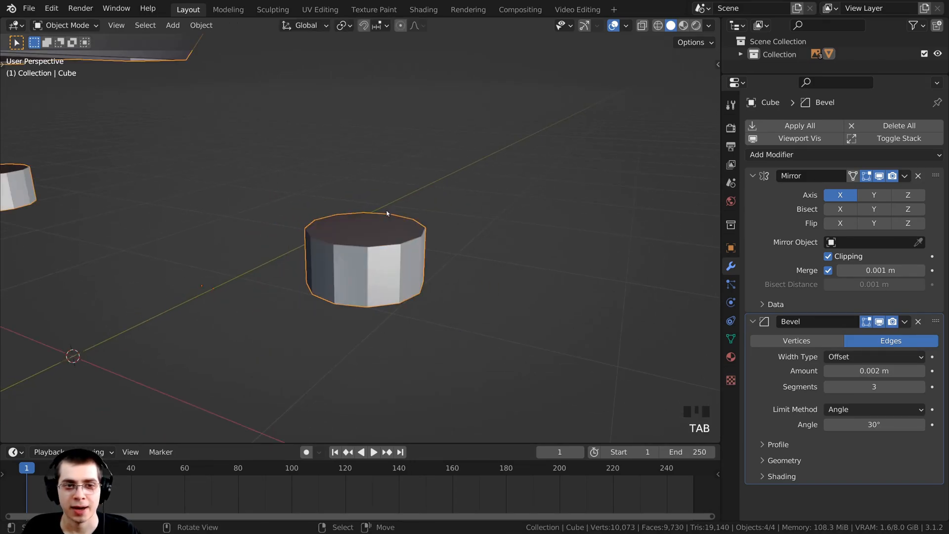
scroll(391, 210, up, 3)
key(w)
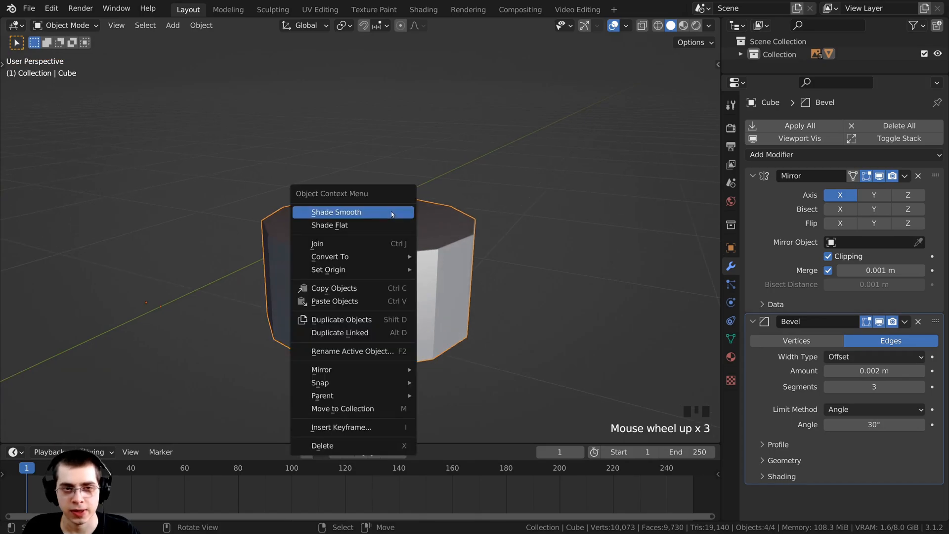
click(354, 212)
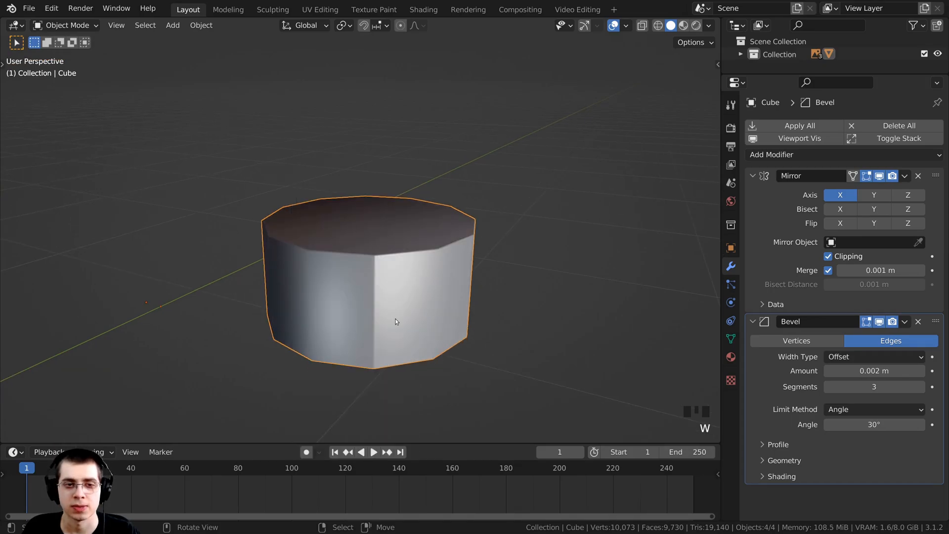
- Examine the smooth shading on the cylinder's side edges and top face from several angles
middle_drag(396, 322, 570, 309)
scroll(440, 242, up, 3)
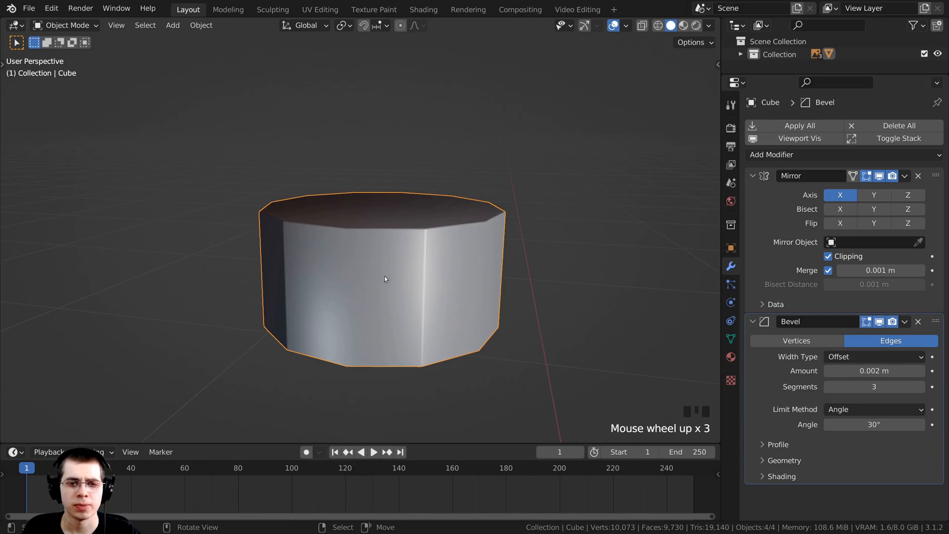
middle_drag(385, 278, 377, 252)
scroll(366, 297, up, 2)
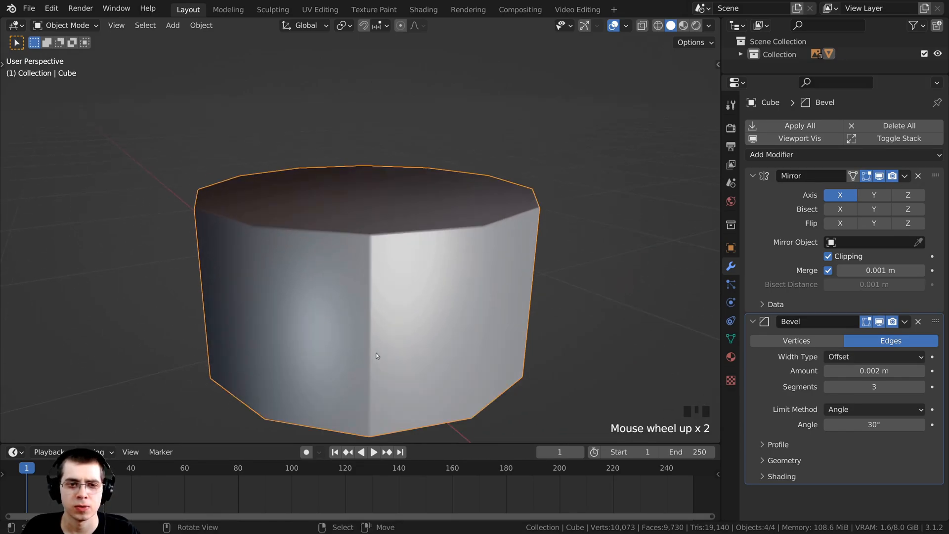
scroll(371, 303, down, 2)
middle_drag(371, 303, 365, 60)
middle_drag(423, 257, 324, 153)
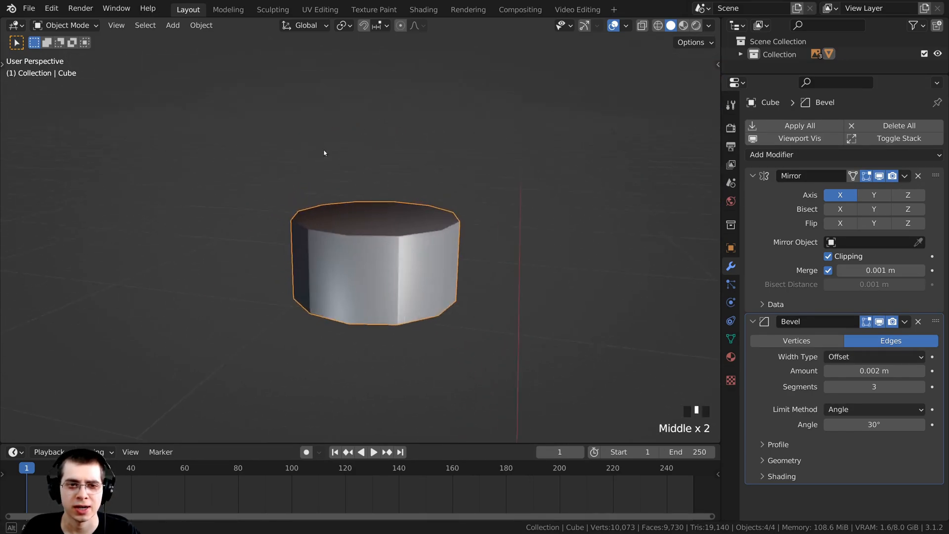
scroll(390, 256, up, 2)
middle_drag(390, 256, 329, 257)
middle_drag(409, 266, 394, 301)
scroll(470, 353, up, 3)
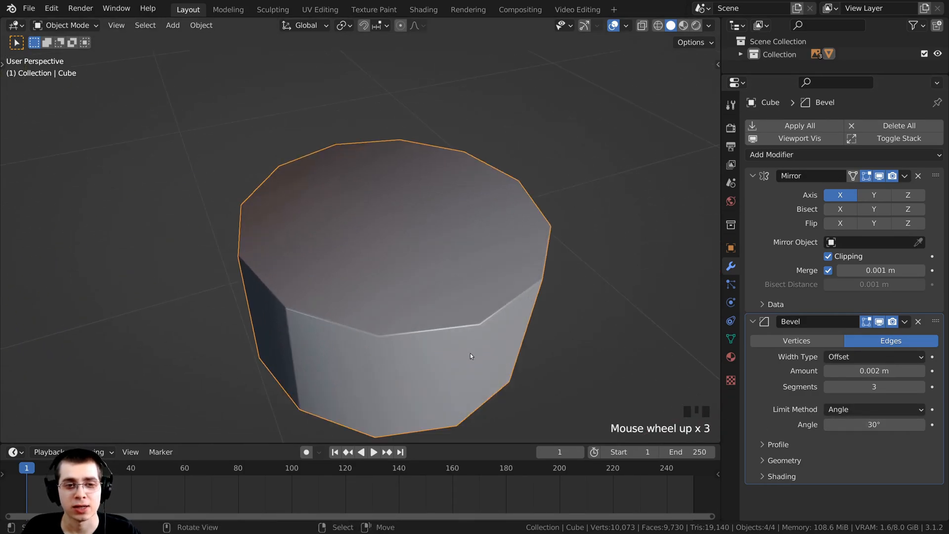
shift+middle_drag(470, 353, 479, 280)
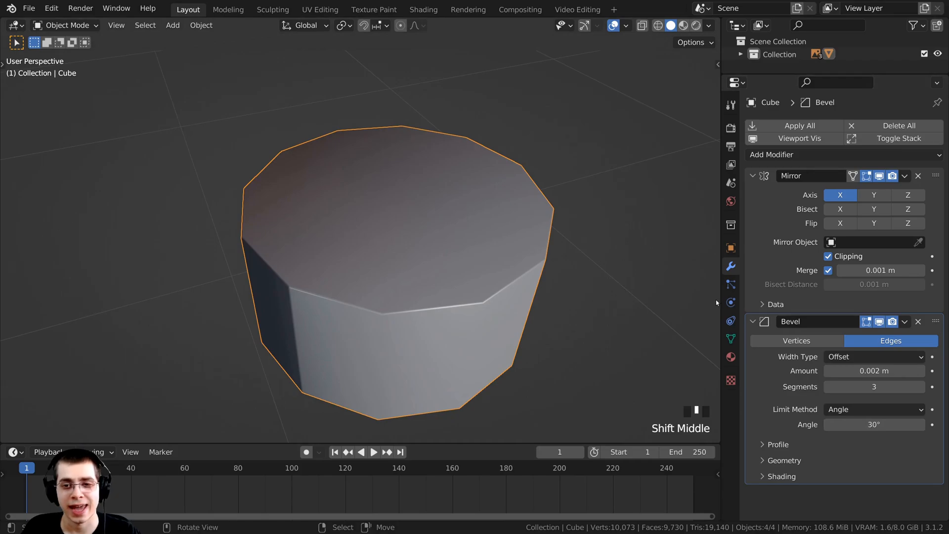
- Widen the properties area slightly and set the Bevel modifier's angle limit to 31°
drag(716, 300, 706, 299)
middle_drag(403, 328, 339, 279)
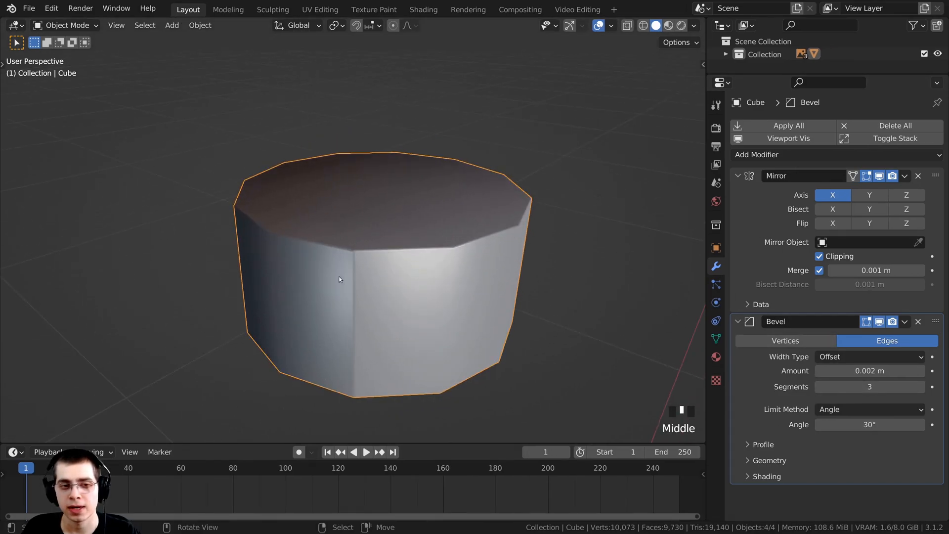
click(859, 425)
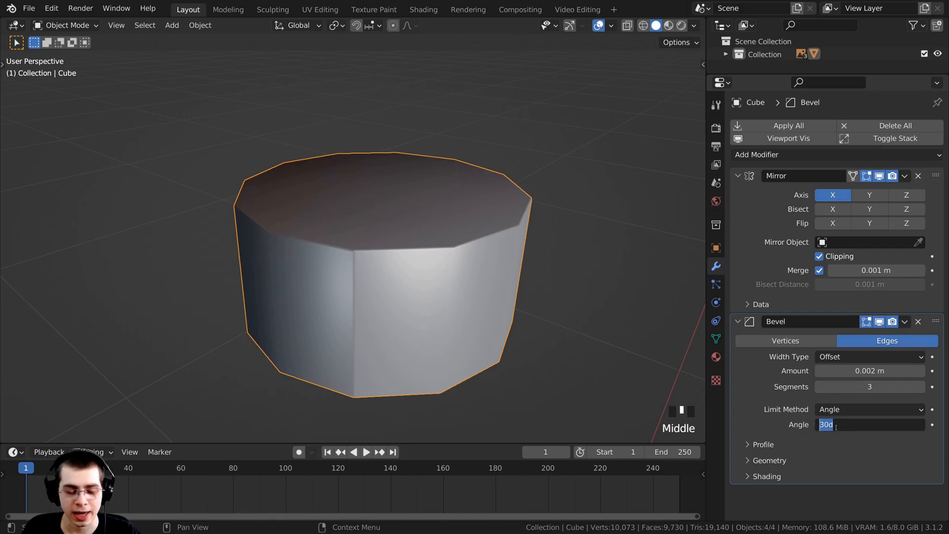
text(31)
key(Return)
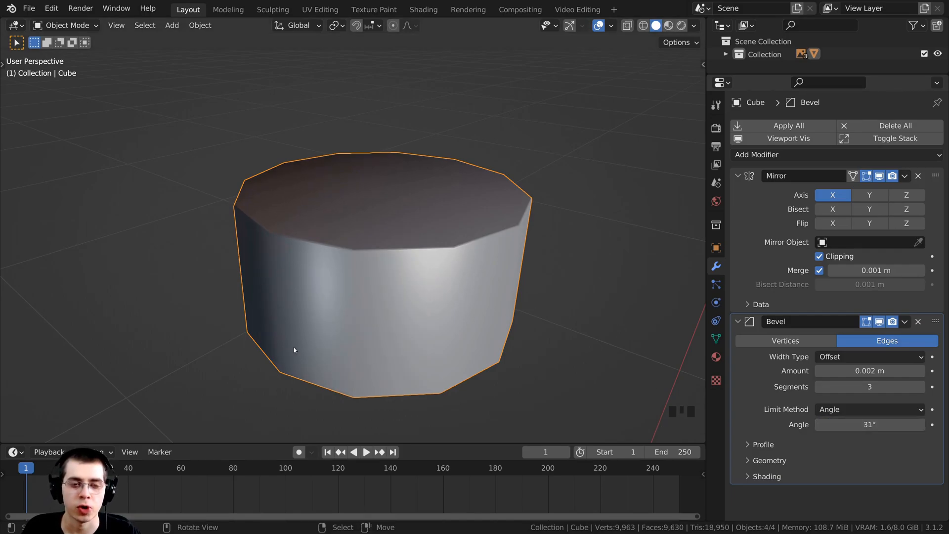
- Inspect the robot head's side and front details for the effect of the new bevel angle
scroll(294, 347, down, 5)
middle_drag(218, 246, 380, 349)
scroll(425, 273, up, 5)
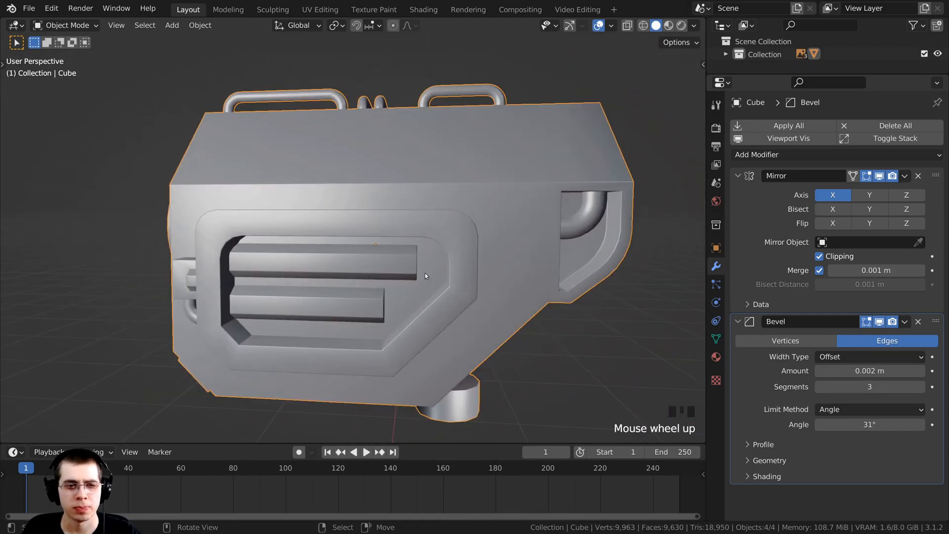
middle_drag(425, 273, 564, 277)
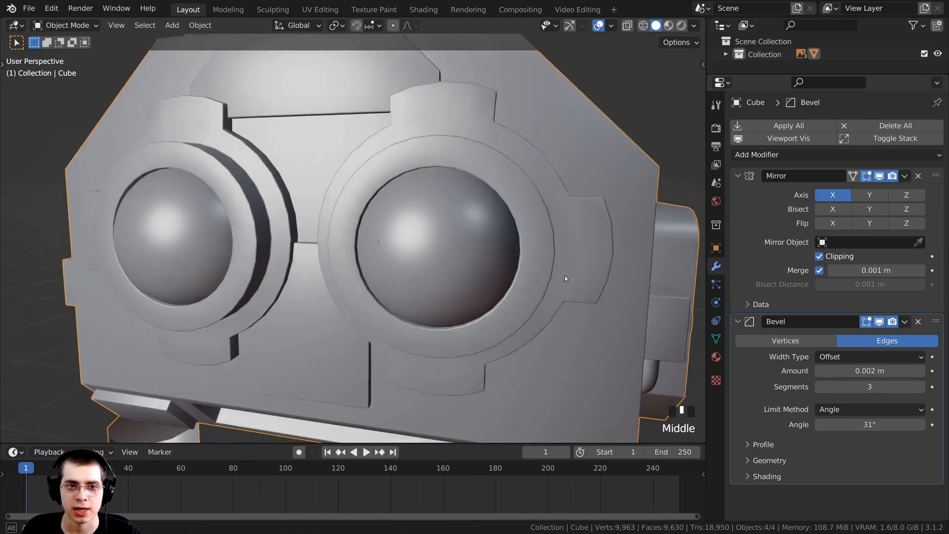
scroll(448, 211, down, 3)
middle_drag(447, 212, 421, 185)
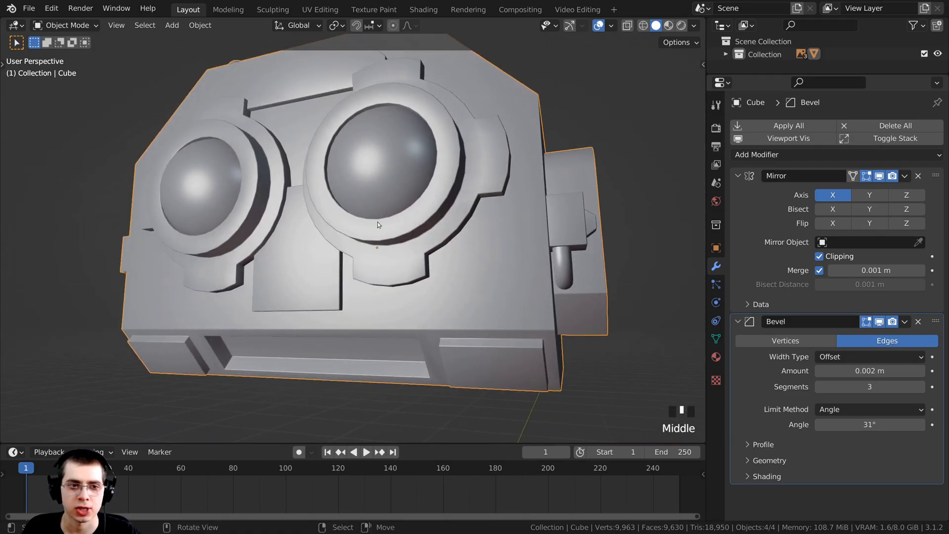
scroll(622, 296, down, 2)
shift+middle_drag(495, 277, 490, 191)
- Enter Edit Mode, select the entire mesh, and recalculate its normals
key(Tab)
scroll(439, 242, down, 1)
middle_drag(347, 259, 274, 267)
shift+middle_drag(402, 257, 367, 252)
key(a)
key(a)
key(a)
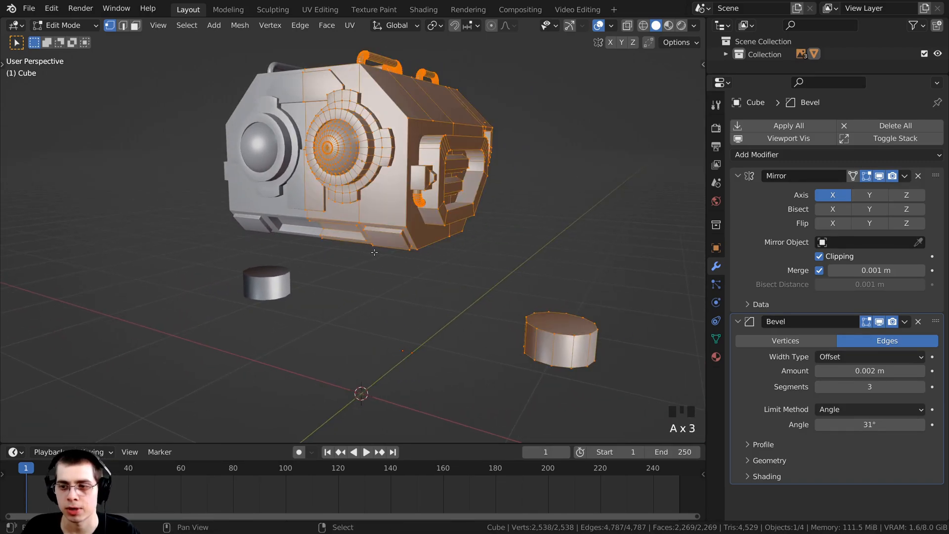
key(shift+n)
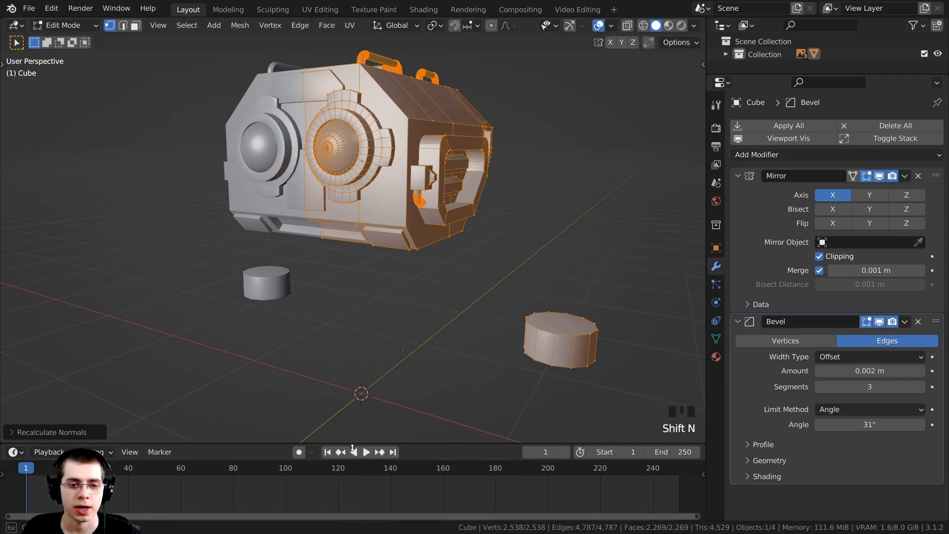
- Shrink the timeline to enlarge the viewport, and select only the cylinder's linked geometry
drag(353, 445, 353, 466)
scroll(348, 357, down, 1)
middle_drag(348, 357, 442, 390)
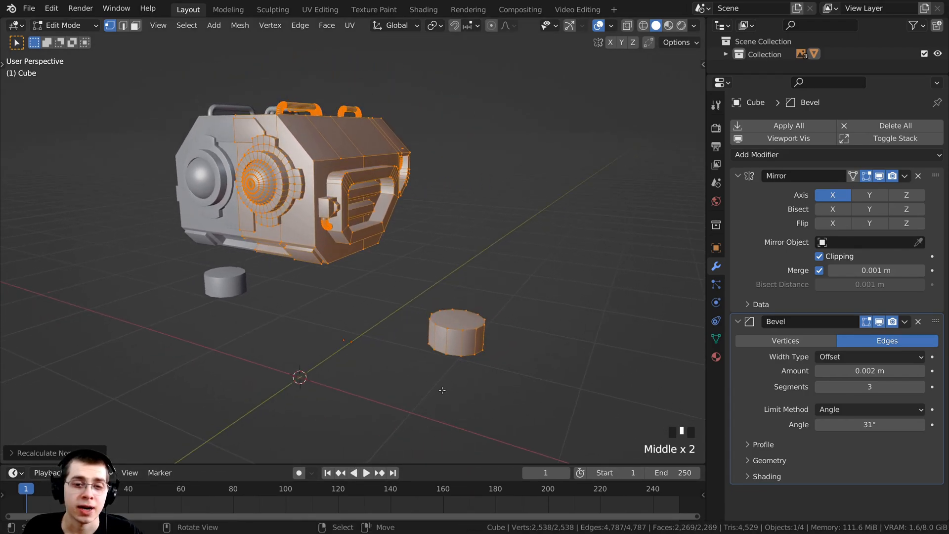
middle_drag(339, 247, 439, 315)
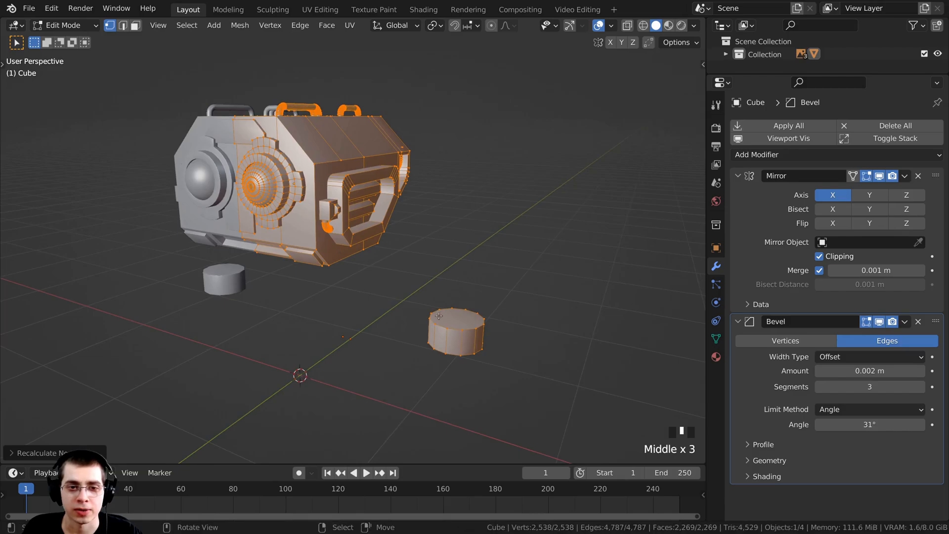
key(alt+a)
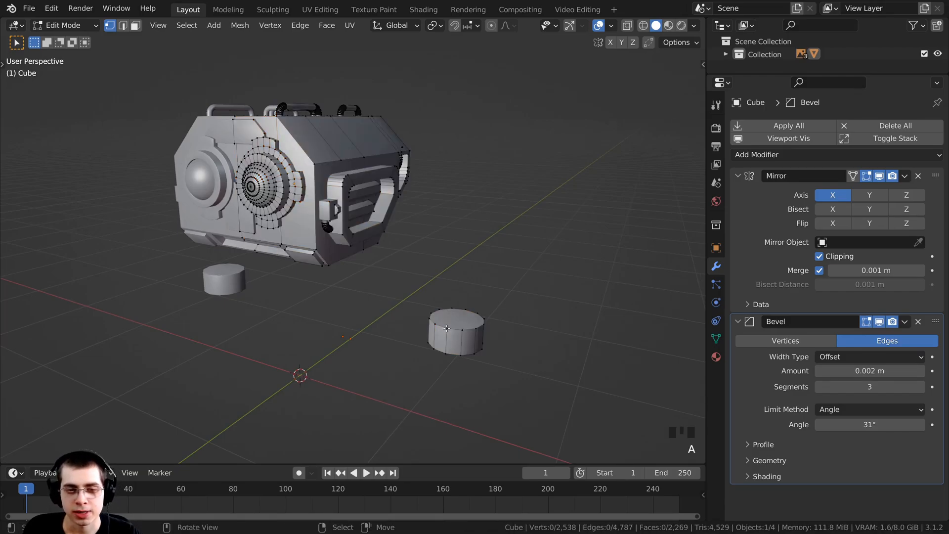
key(l)
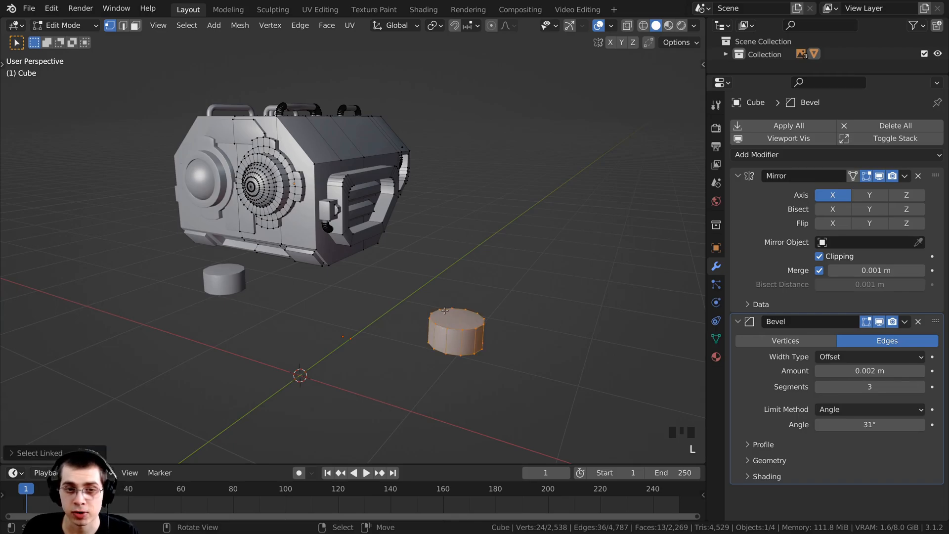
- Scale the cylinder down to about 0.14 of its size and move it closer to the world origin
scroll(449, 345, down, 1)
middle_drag(440, 344, 584, 348)
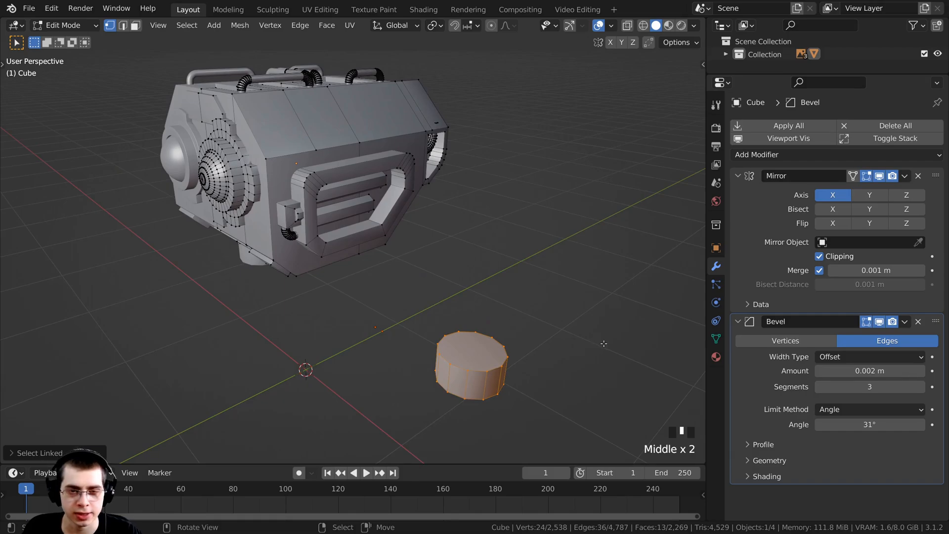
key(s)
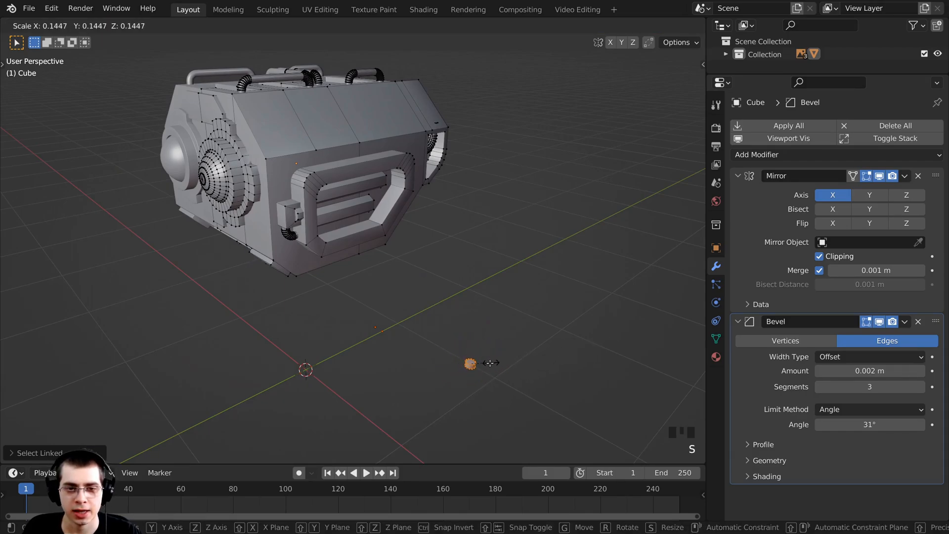
click(490, 363)
key(g)
click(417, 349)
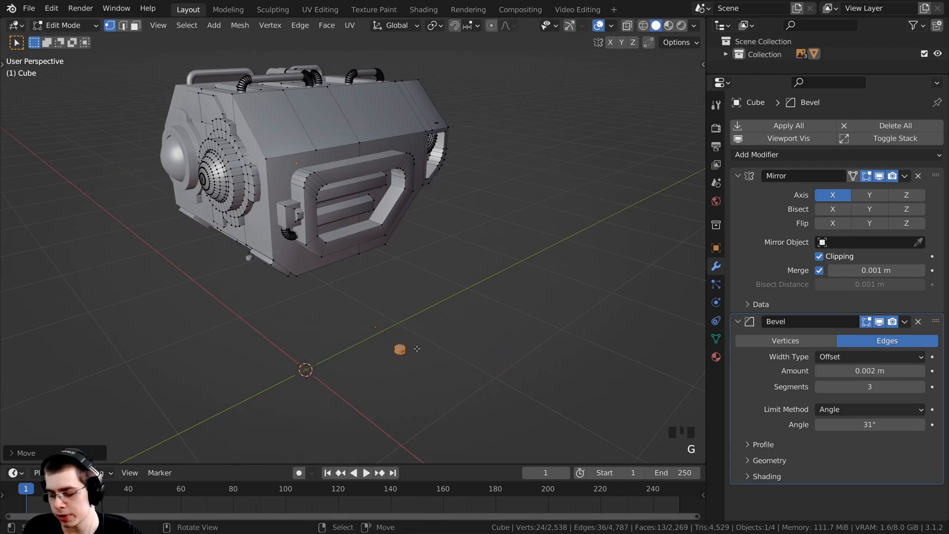
- Switch to the right orthographic view in wireframe and move the small cylinder to the head's lower rear corner
key(KP_3)
scroll(394, 322, up, 3)
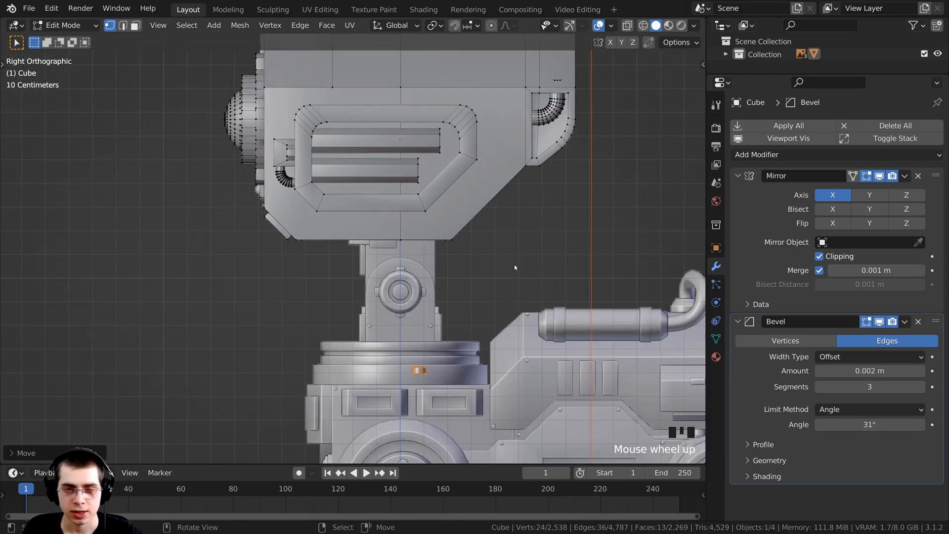
key(z)
click(419, 265)
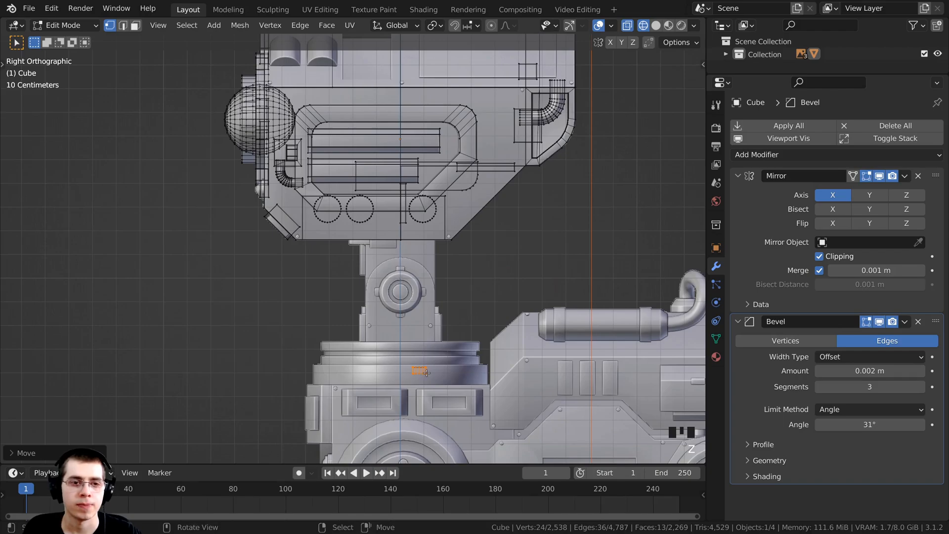
key(g)
click(458, 253)
- Scale the cylinder down to bolt size and move it over the reference bolt at the head's lower rear corner
scroll(563, 281, up, 7)
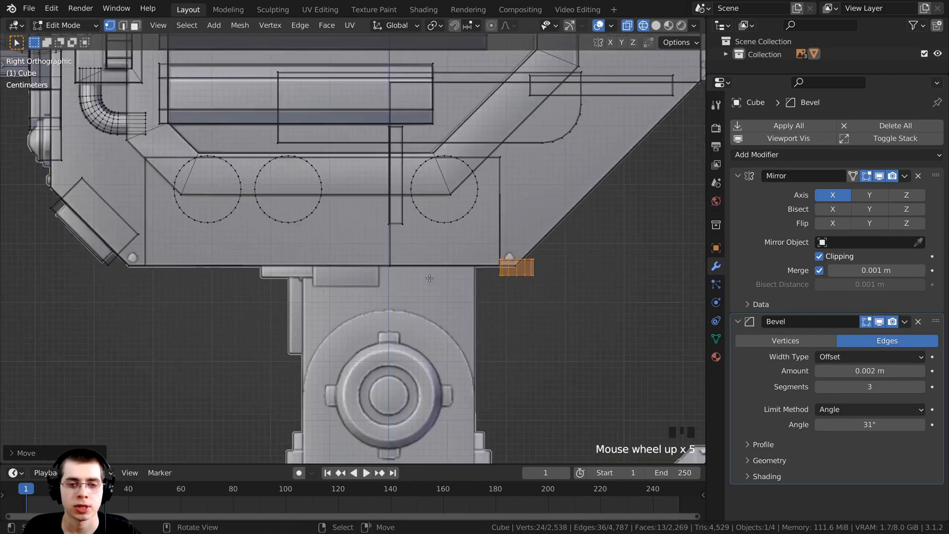
shift+middle_drag(562, 281, 362, 267)
scroll(513, 315, up, 4)
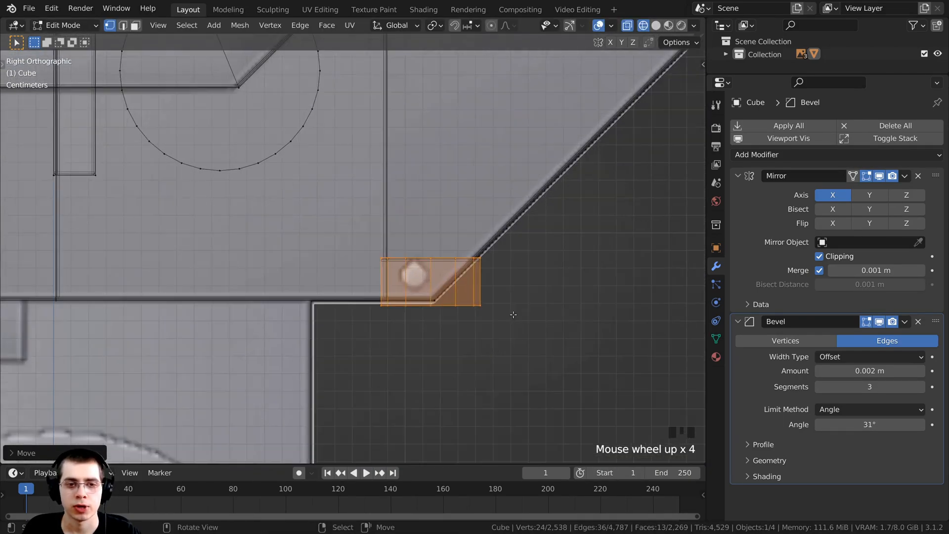
scroll(552, 313, up, 2)
key(s)
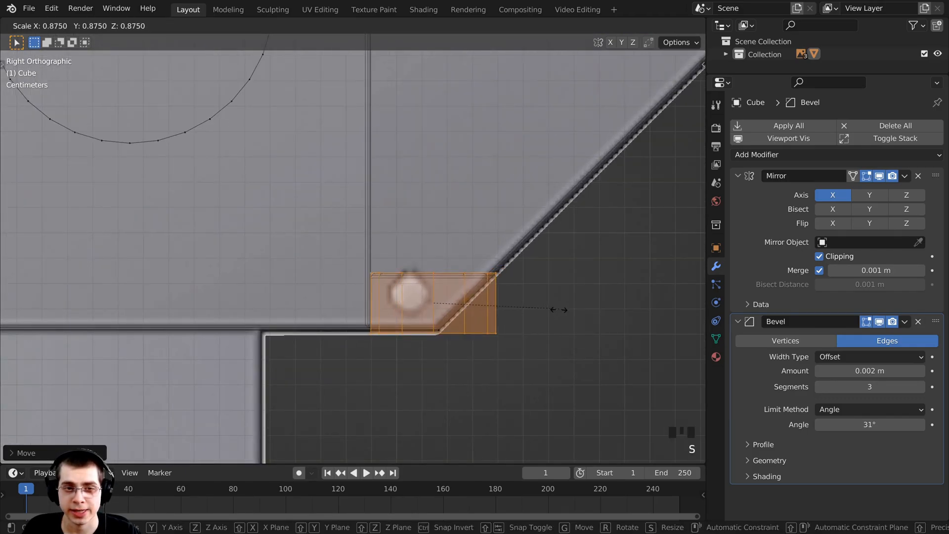
click(451, 317)
key(g)
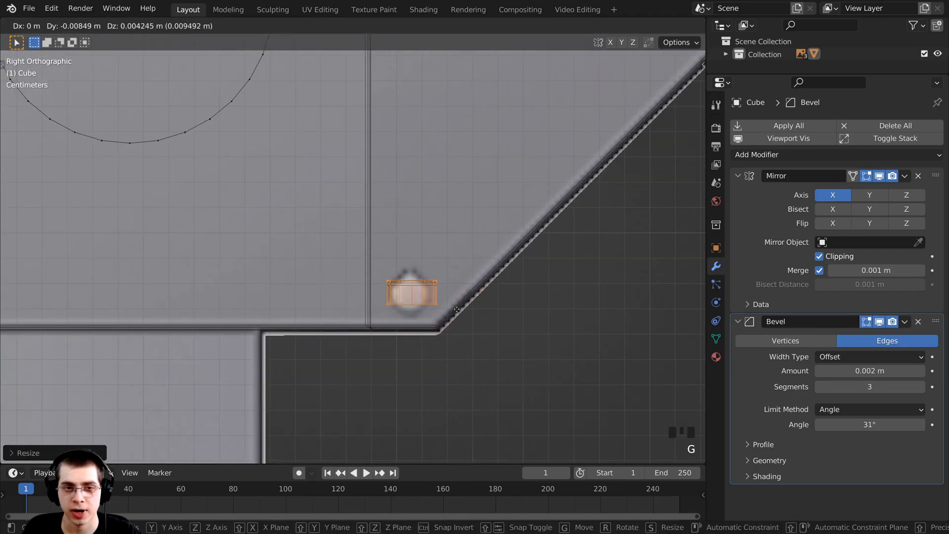
click(448, 306)
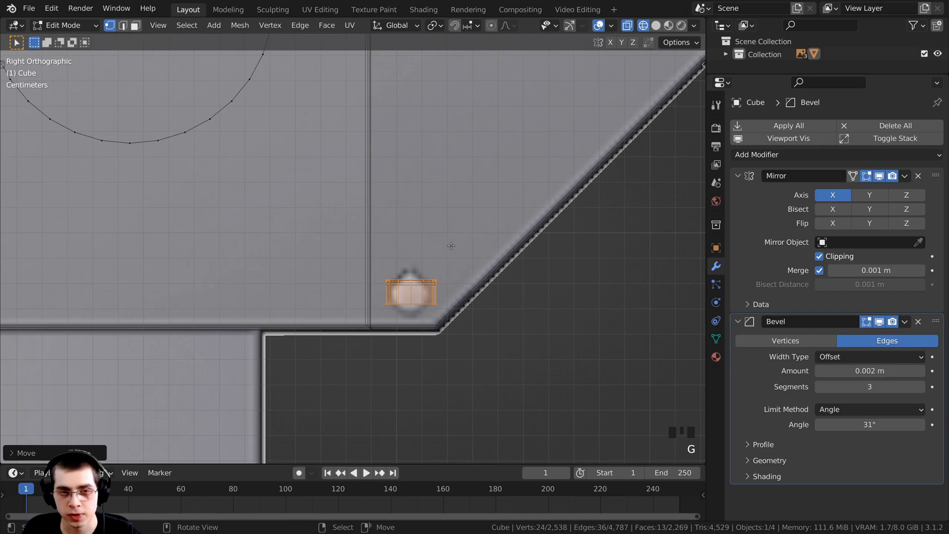
- Rotate the small cylinder 90° about the global Y axis so it faces out from the head's side
key(r)
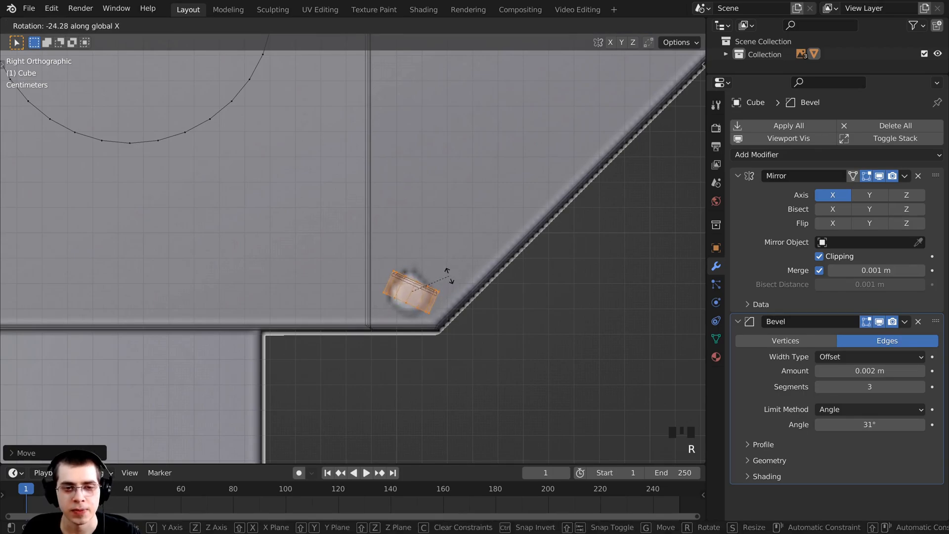
key(y)
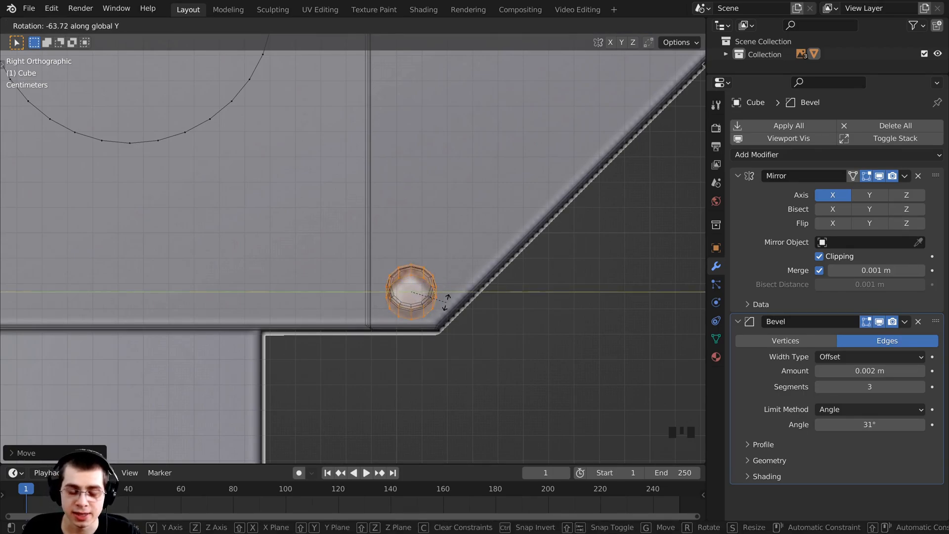
text(90)
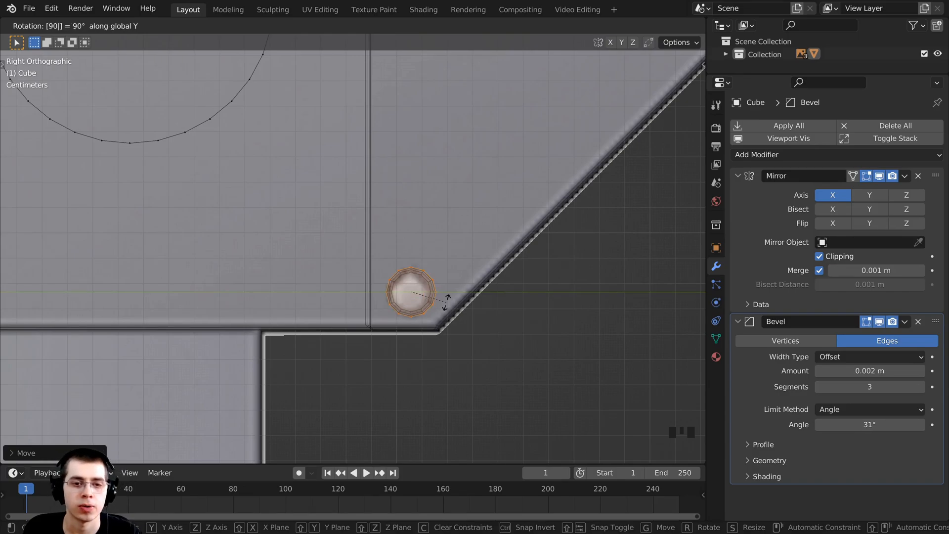
key(Return)
- Switch to solid shading and move the bolt along the X axis onto the outer side surface of the head
key(KP_Decimal)
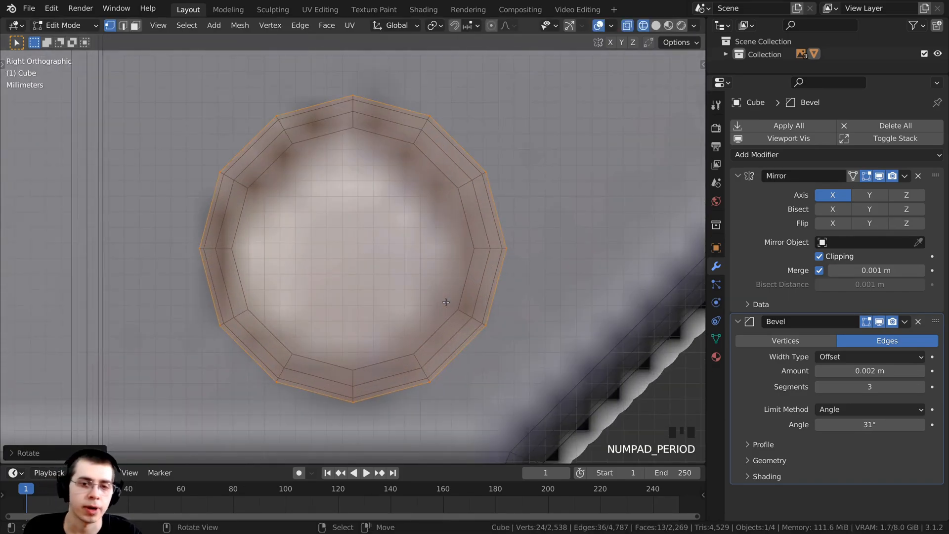
scroll(446, 302, down, 4)
middle_drag(446, 302, 326, 272)
key(z)
click(511, 265)
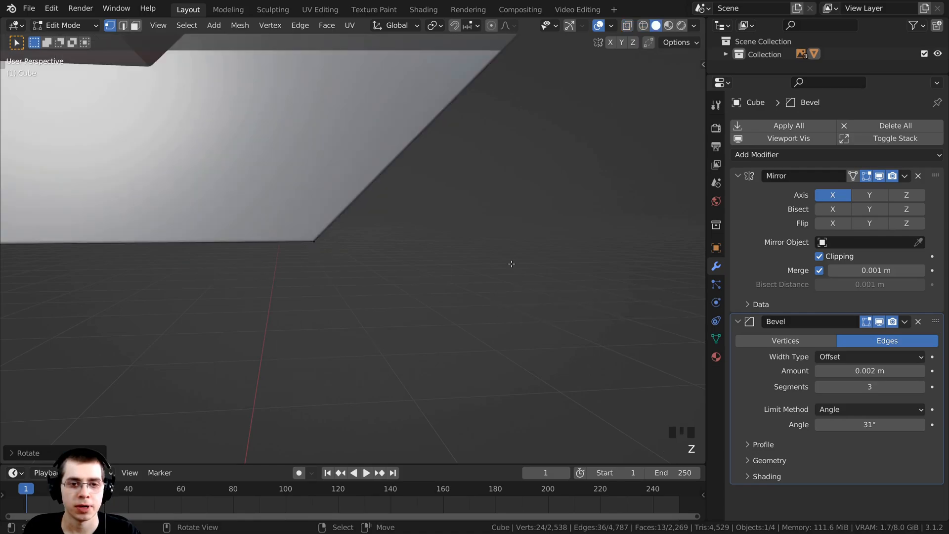
scroll(510, 267, down, 5)
mouse_move(511, 267)
middle_down()
mouse_move(510, 318)
mouse_move(524, 316)
middle_up()
key(g)
key(x)
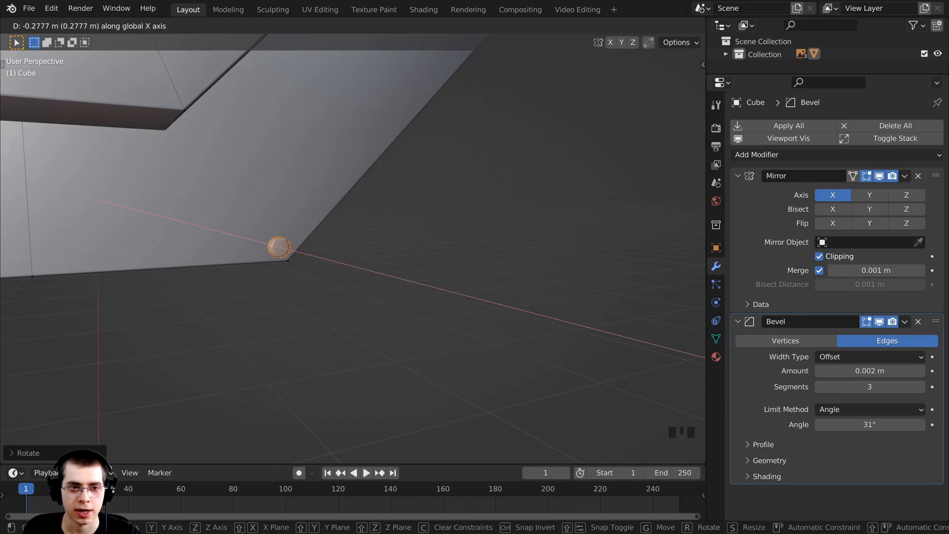
click(275, 257)
- Examine how the bolt sits on the head's lower rear corner from several angles and distances
key(KP_Decimal)
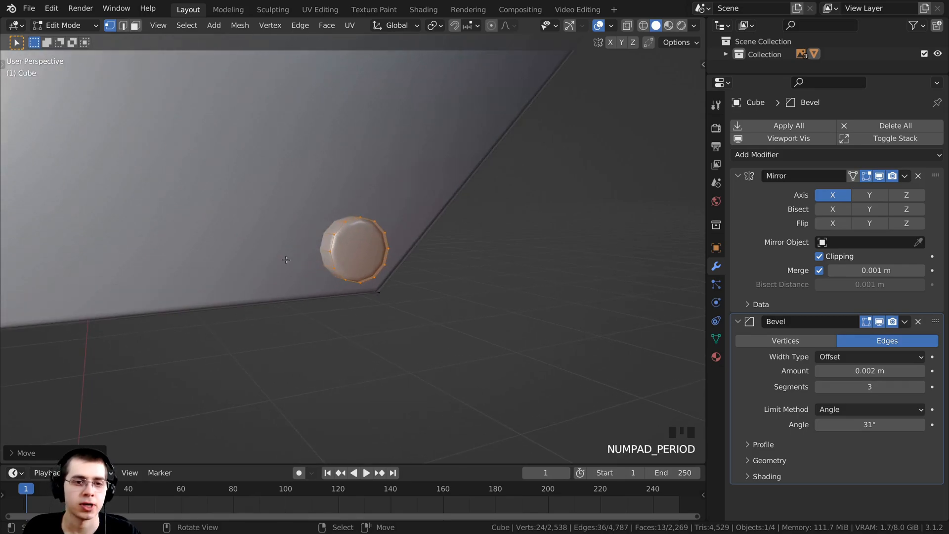
middle_drag(274, 256, 246, 273)
scroll(273, 268, down, 2)
shift+middle_drag(371, 253, 368, 260)
scroll(369, 261, down, 3)
scroll(370, 263, up, 1)
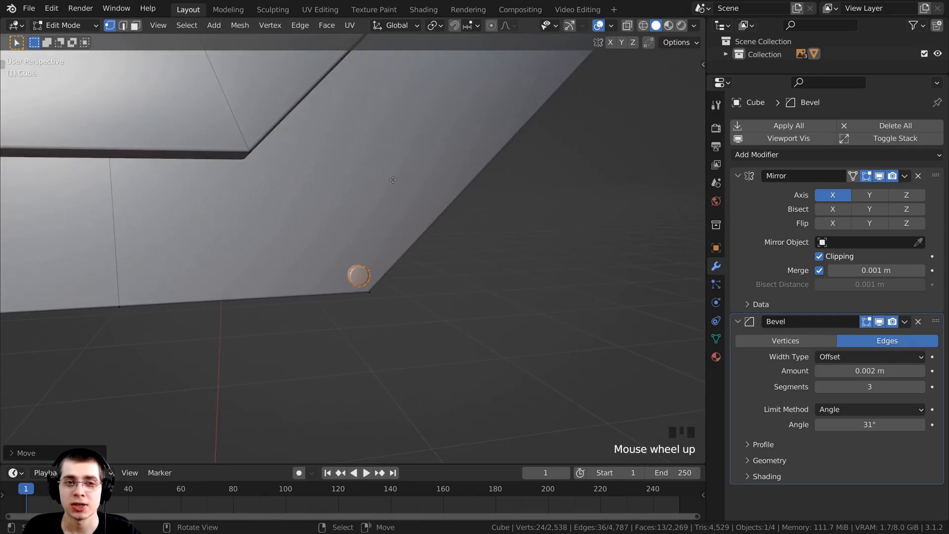
scroll(371, 265, down, 1)
scroll(374, 267, up, 2)
scroll(377, 270, down, 4)
middle_drag(378, 271, 352, 271)
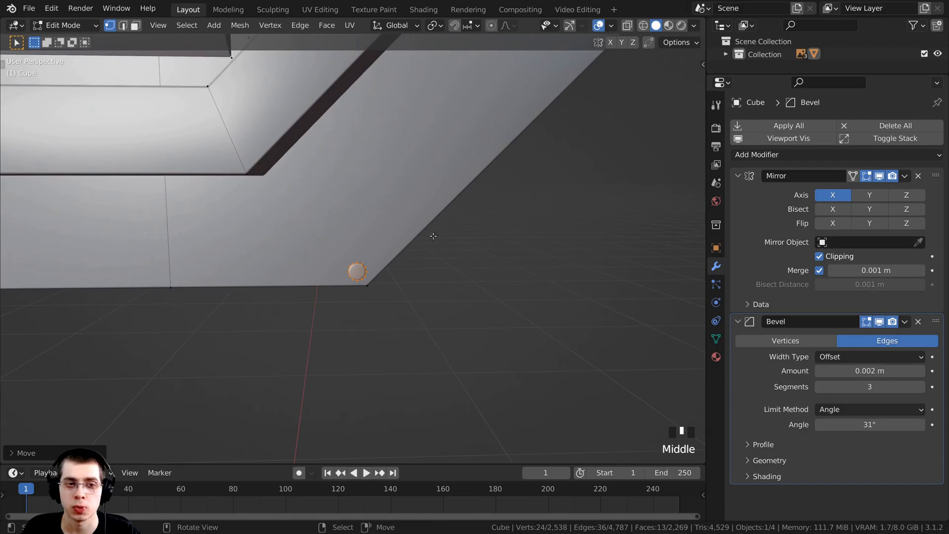
scroll(447, 103, up, 1)
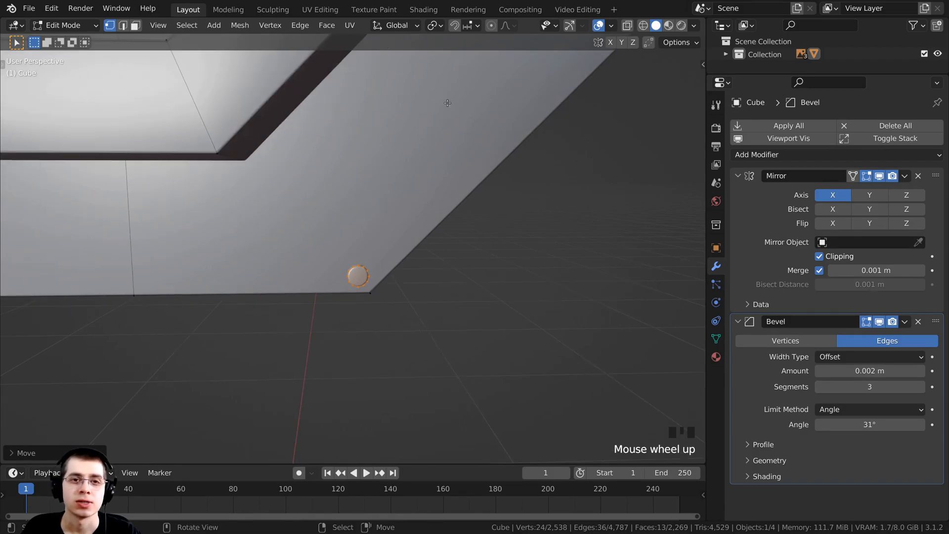
- Turn on snapping and try moving the bolt in grid increments around the head
click(454, 26)
scroll(394, 152, up, 4)
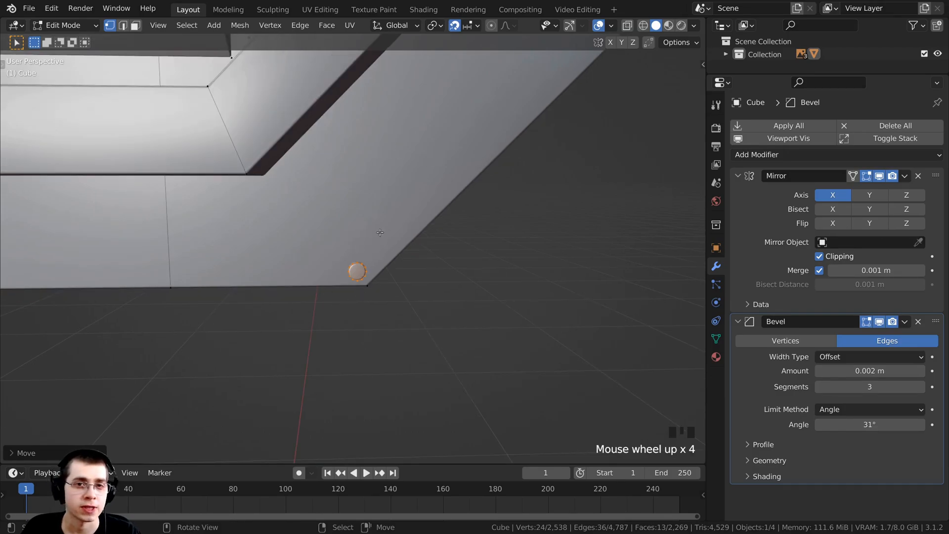
click(473, 27)
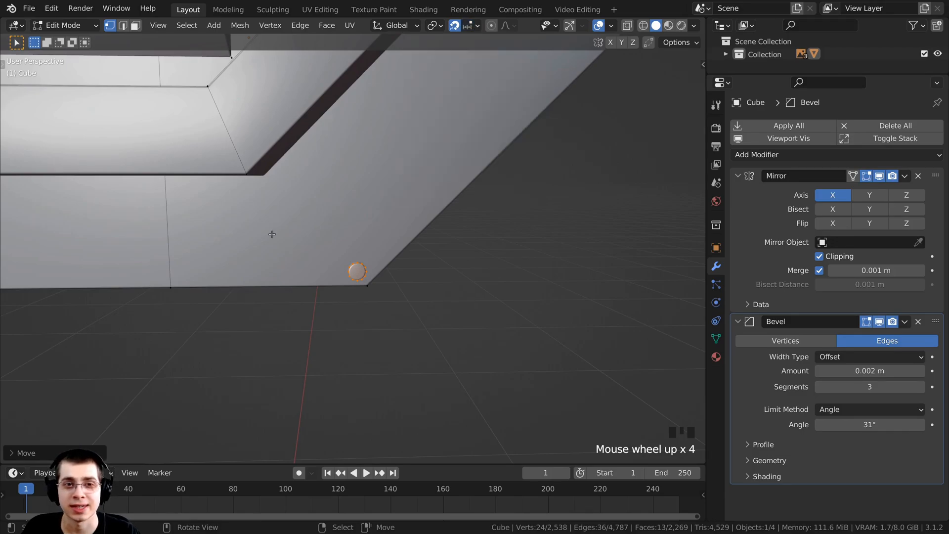
scroll(358, 246, down, 13)
key(g)
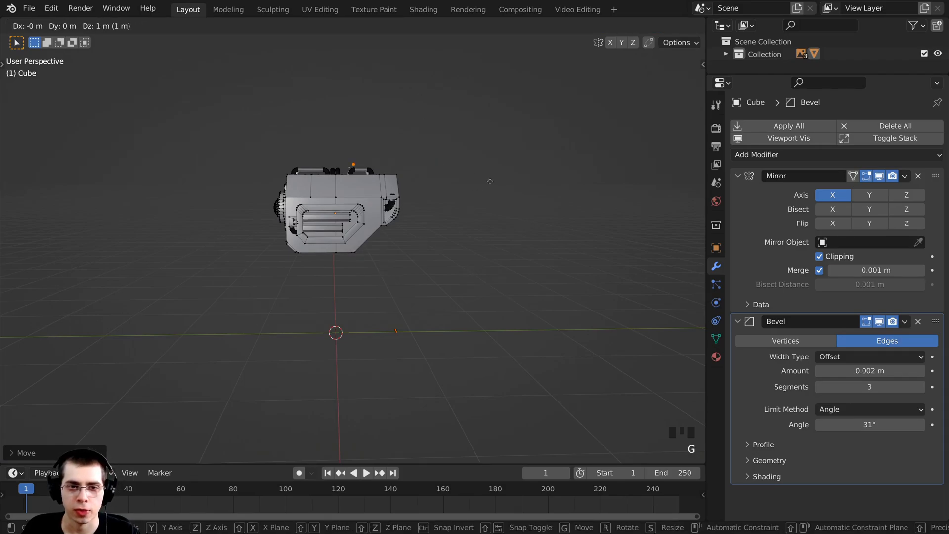
click(422, 210)
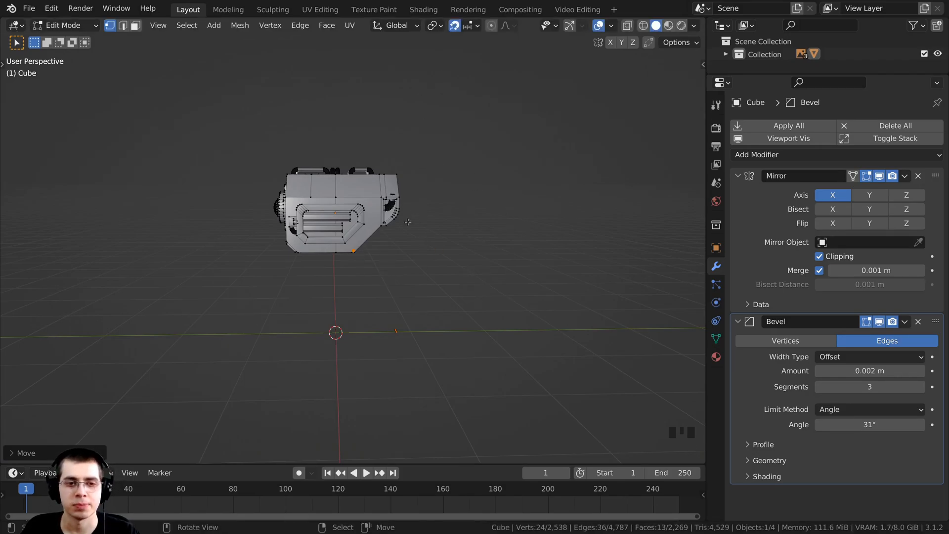
- Set the snap target to Face
scroll(406, 222, up, 11)
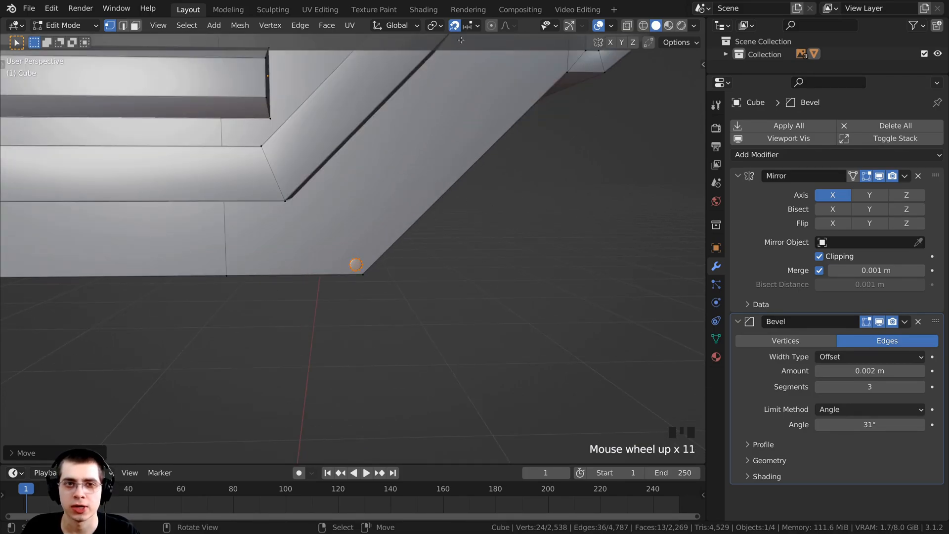
click(469, 26)
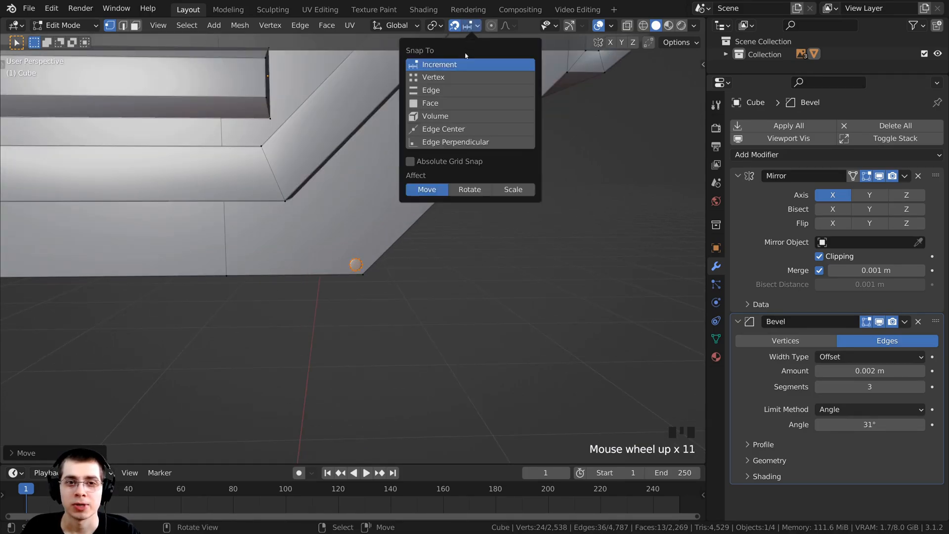
click(434, 104)
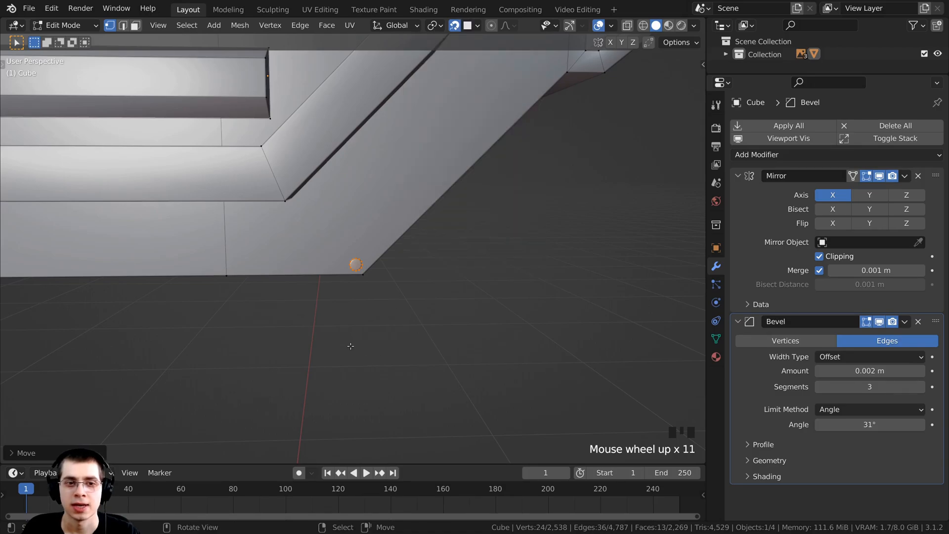
- Try face snapping by moving the bolt up the head's side and over towards the raised trim
scroll(356, 264, up, 3)
key(g)
click(377, 198)
scroll(376, 197, down, 3)
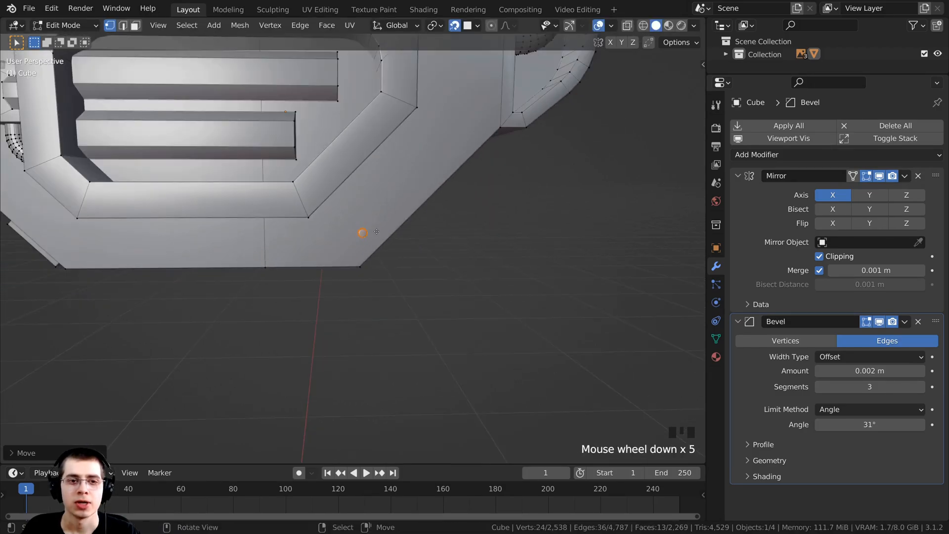
key(g)
click(318, 174)
- Snap the bolt back to the face near the head's lower rear corner, and undo the trial move
middle_drag(389, 213, 419, 220)
scroll(420, 219, up, 2)
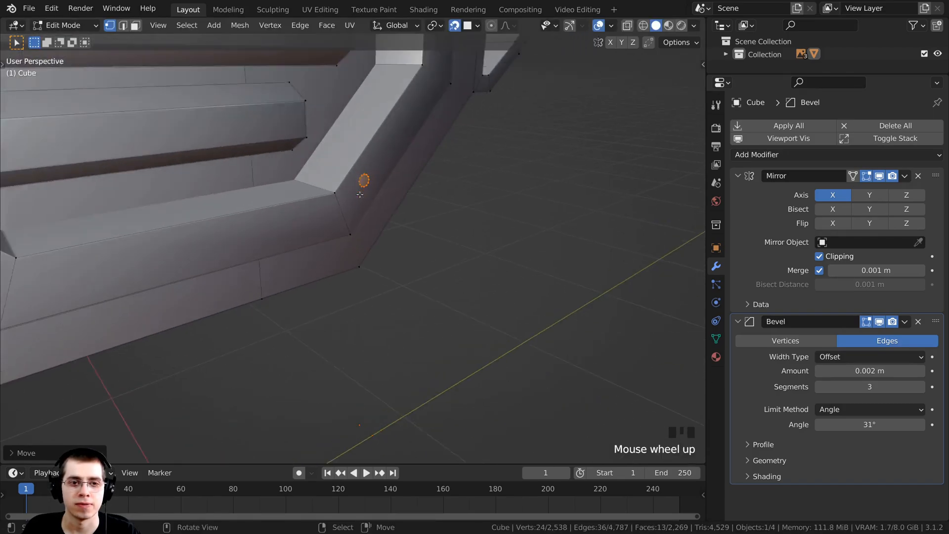
key(g)
click(337, 262)
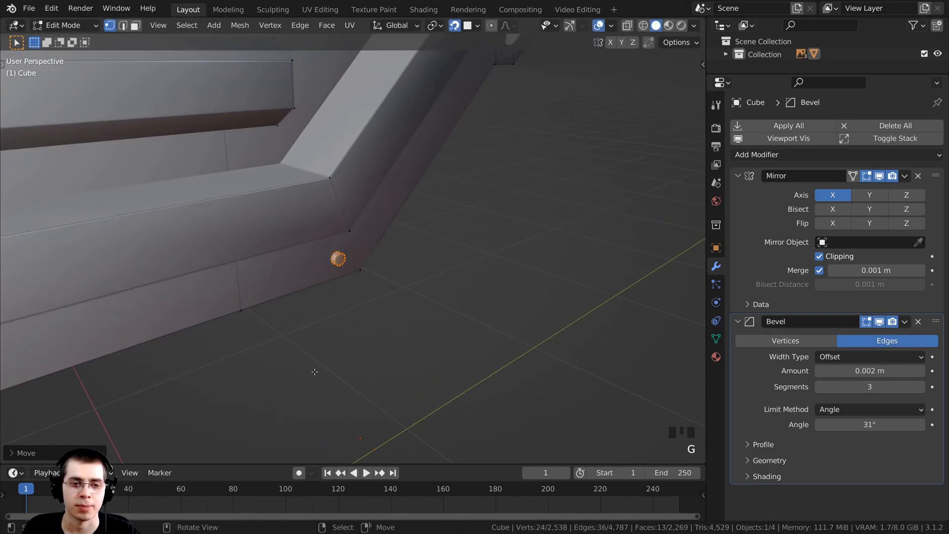
scroll(338, 262, up, 3)
middle_drag(337, 262, 313, 204)
middle_drag(313, 204, 334, 295)
scroll(317, 223, up, 2)
key(ctrl+z)
- Try face-snapping the bolt onto the raised trim's corner and lower front face, and undo both moves
key(g)
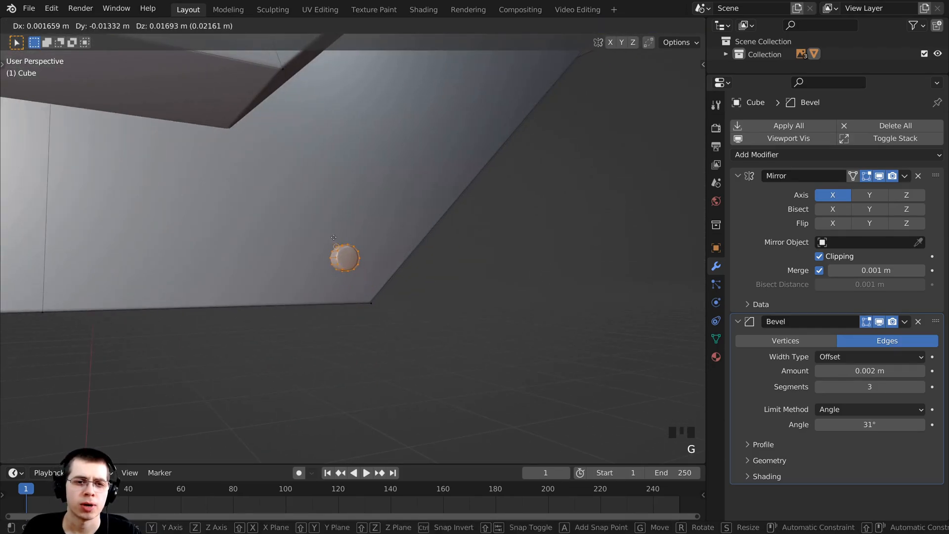
click(262, 53)
shift+middle_drag(262, 53, 323, 230)
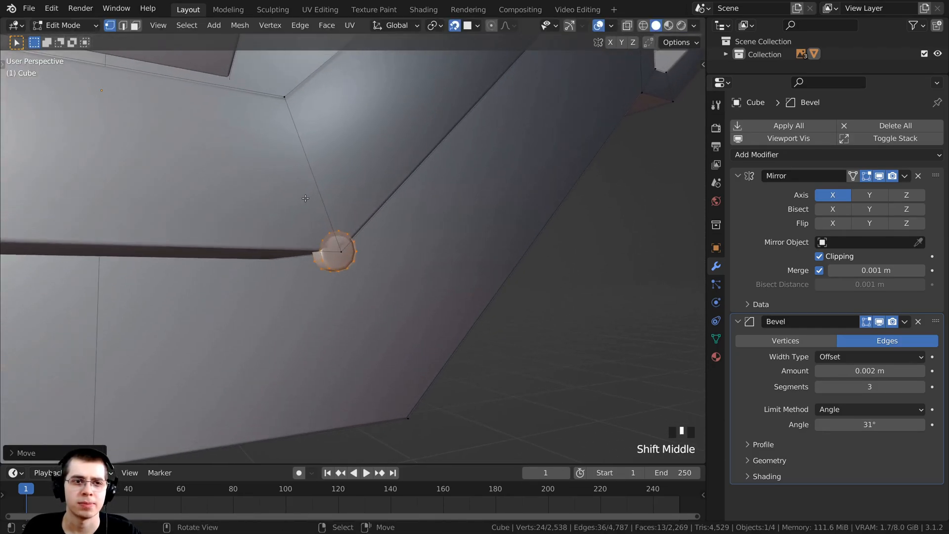
middle_drag(306, 199, 294, 184)
key(g)
click(247, 144)
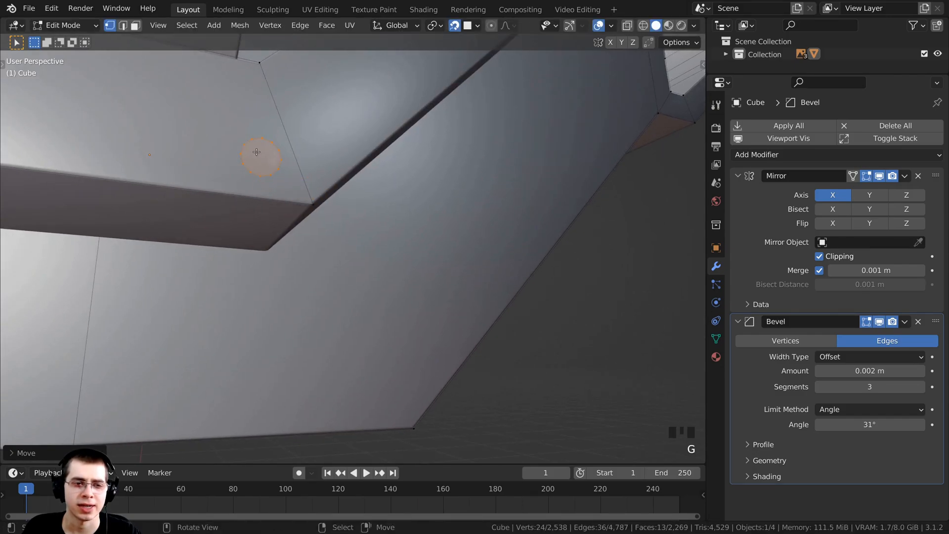
key(ctrl+z)
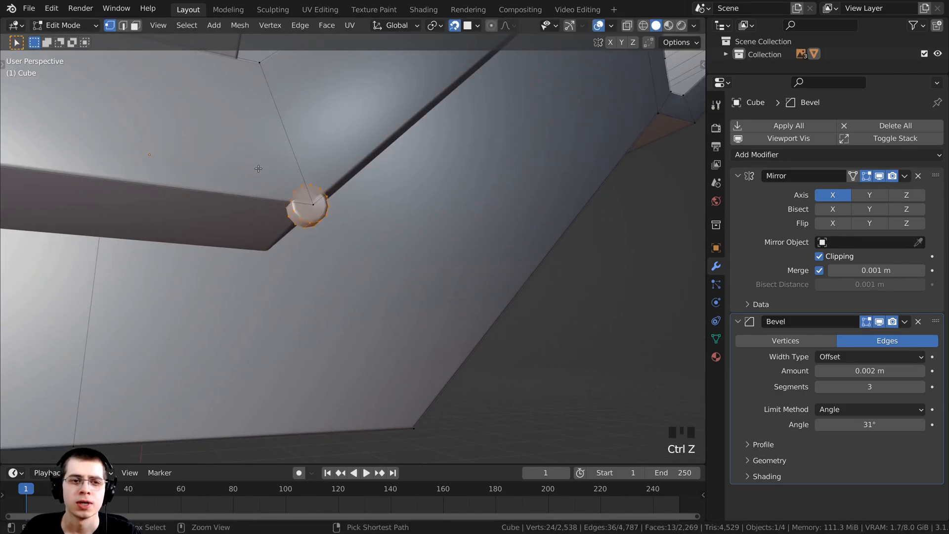
key(ctrl+z)
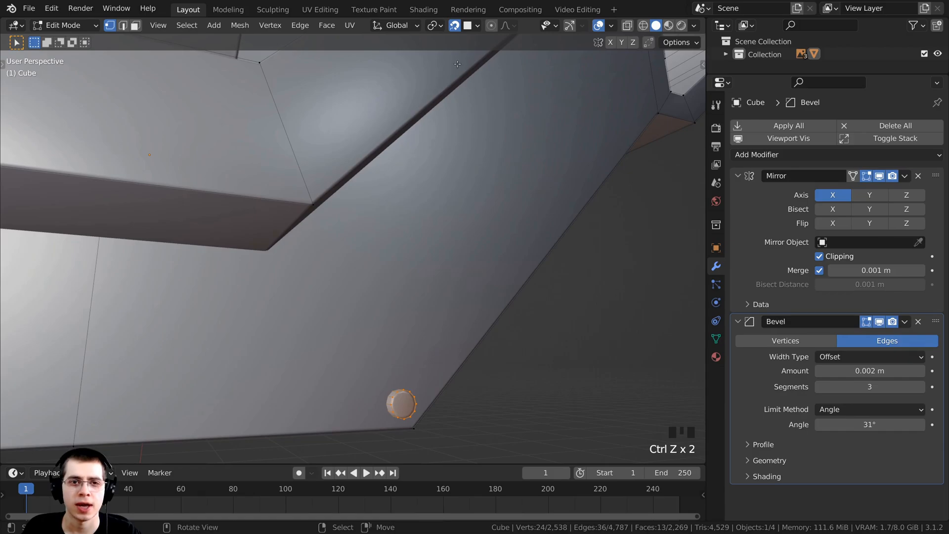
- Review the face snapping options, and place a duplicate of the bolt on the raised diagonal trim
click(469, 28)
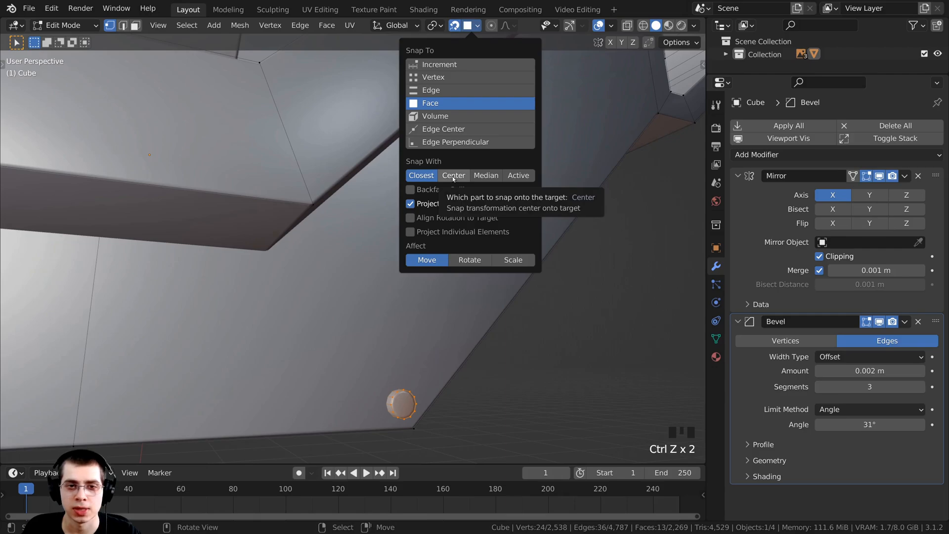
scroll(344, 295, down, 2)
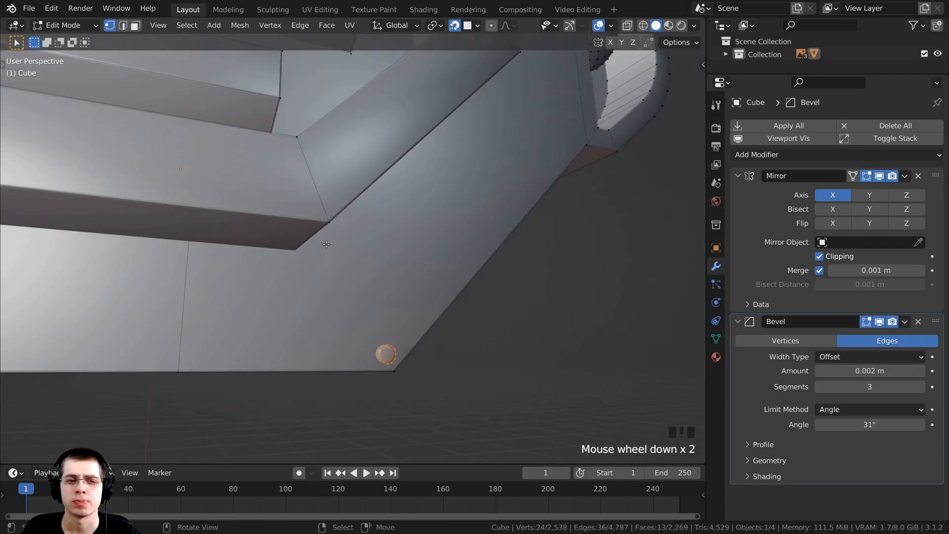
middle_drag(341, 292, 344, 295)
key(shift+d)
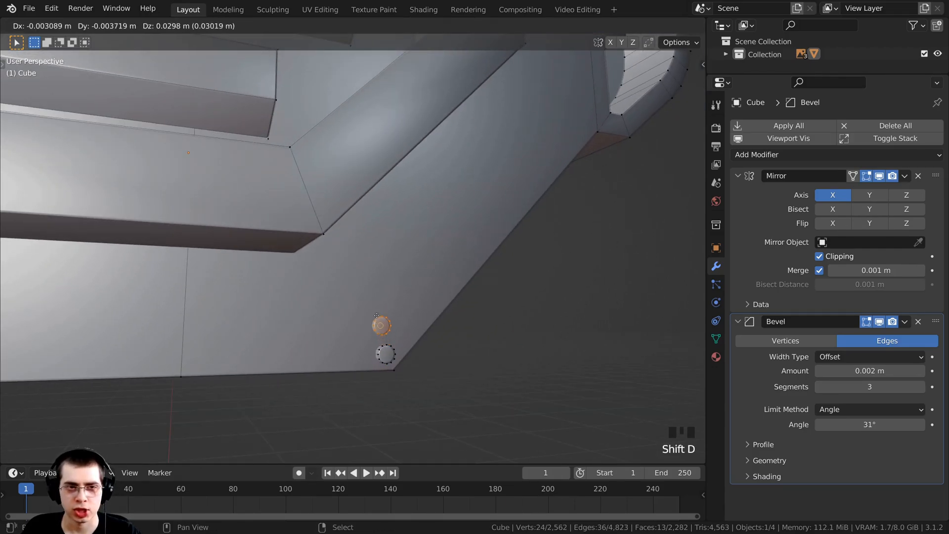
click(372, 138)
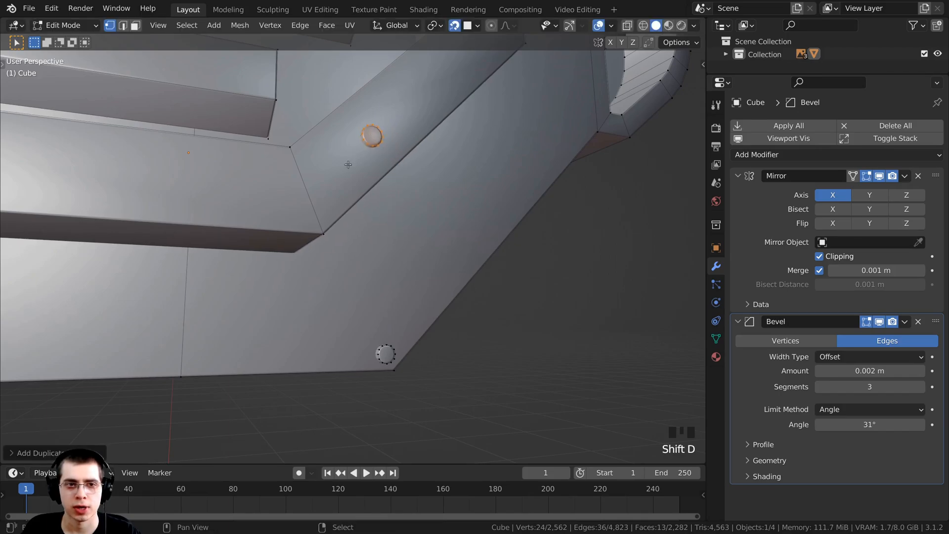
- Try face-snapping the duplicated bolt around the raised trim's lower corners and onto its front face beside the pipe
shift+middle_drag(348, 165, 336, 218)
scroll(337, 218, up, 2)
key(g)
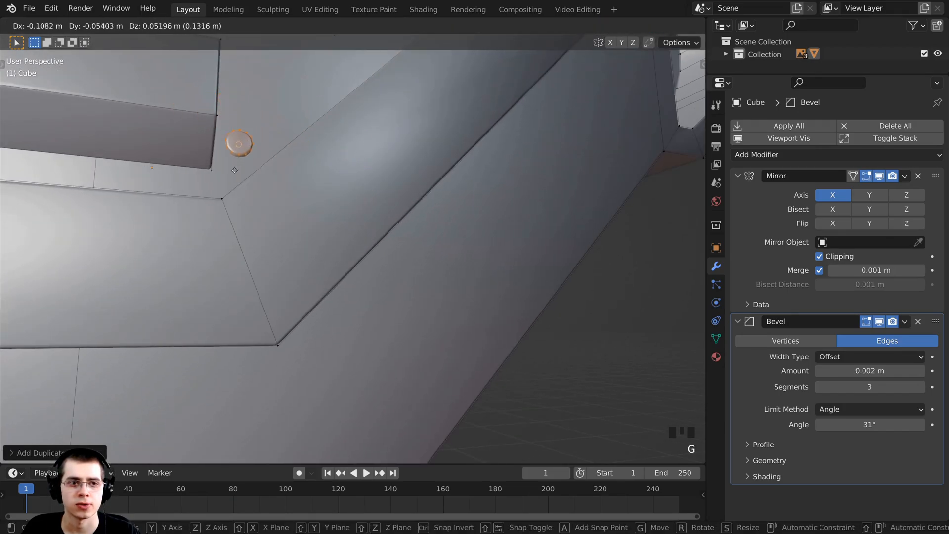
click(229, 238)
scroll(229, 237, down, 4)
shift+middle_drag(229, 238, 351, 230)
key(g)
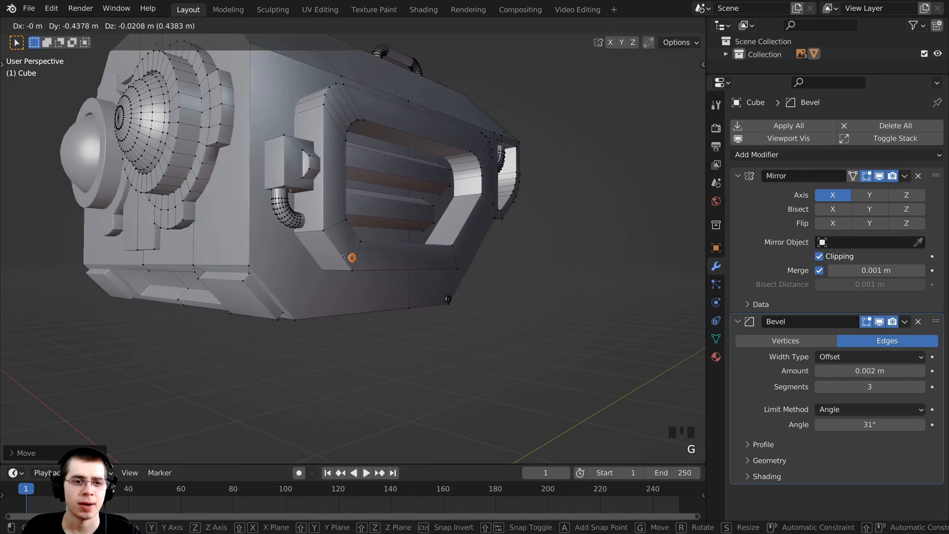
click(327, 254)
scroll(326, 254, up, 4)
key(g)
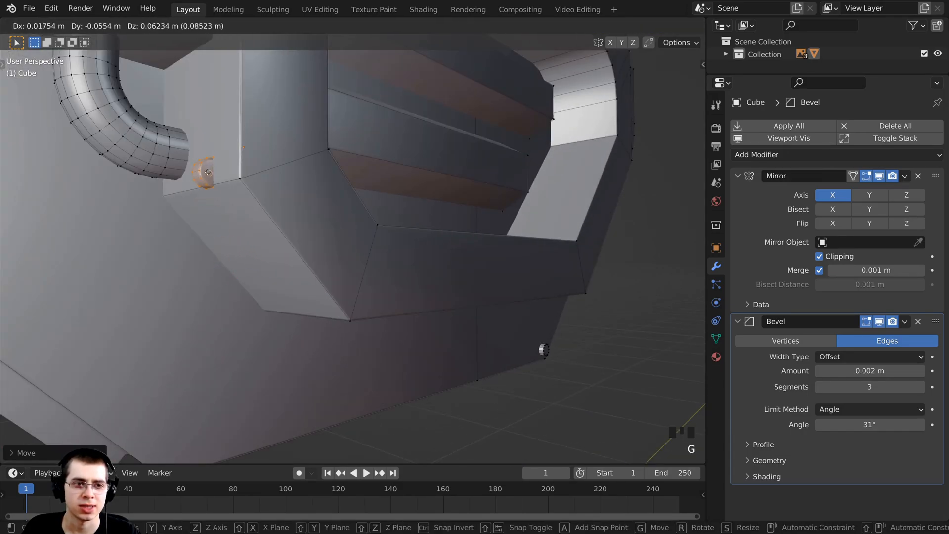
click(221, 158)
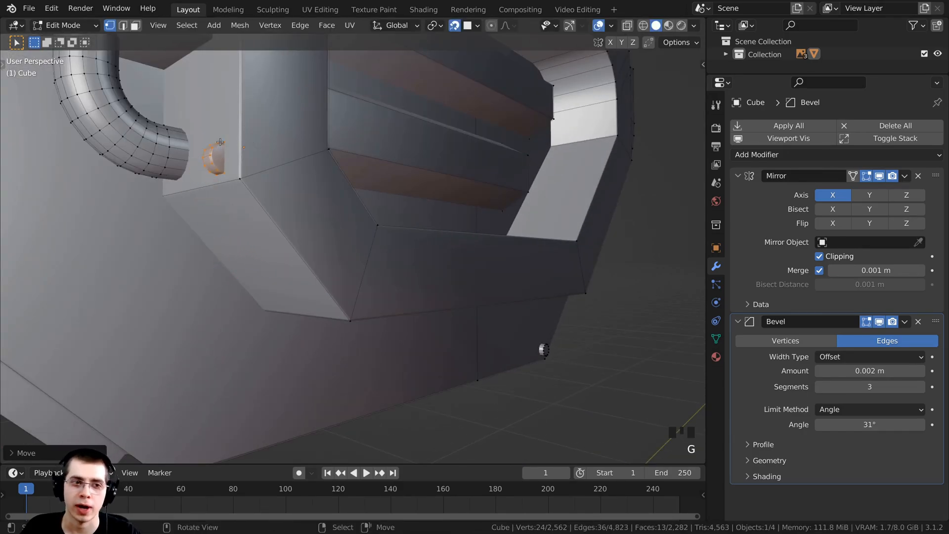
- Enable Align Rotation to Target for snapping, and test it by moving the bolt from the trim's front face to its lower front corner
click(473, 27)
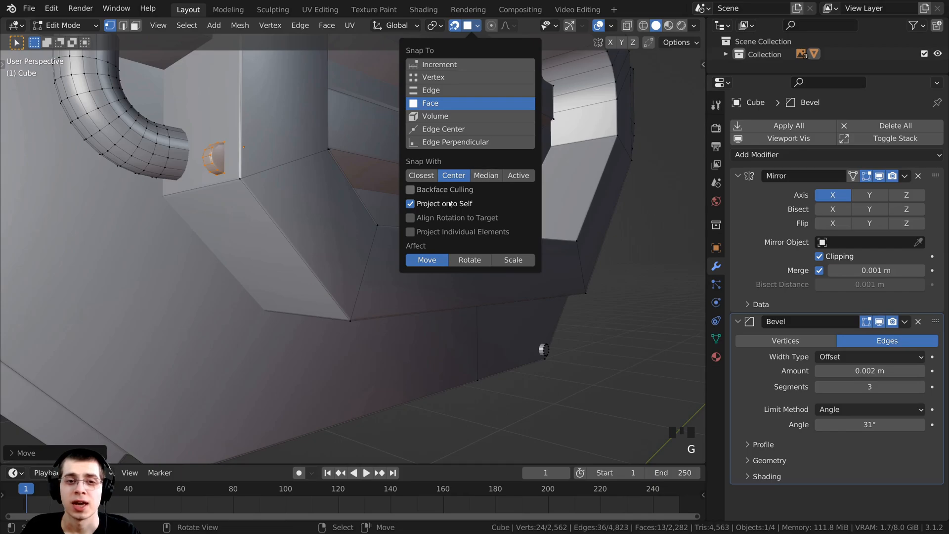
click(410, 218)
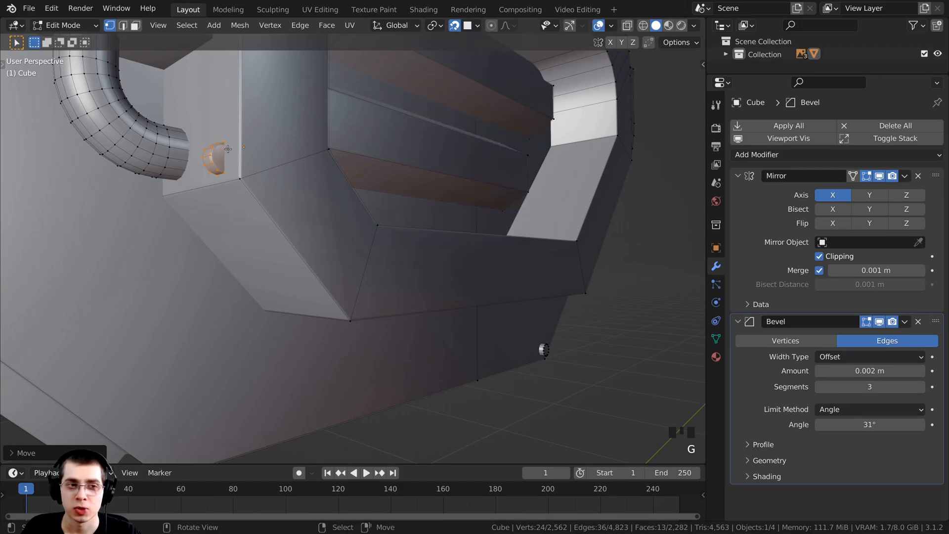
middle_drag(231, 152, 300, 228)
key(g)
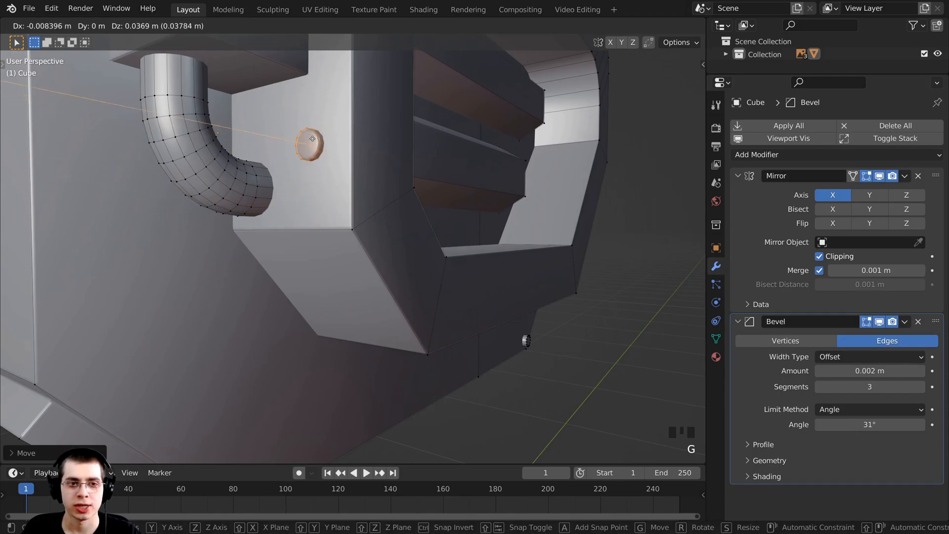
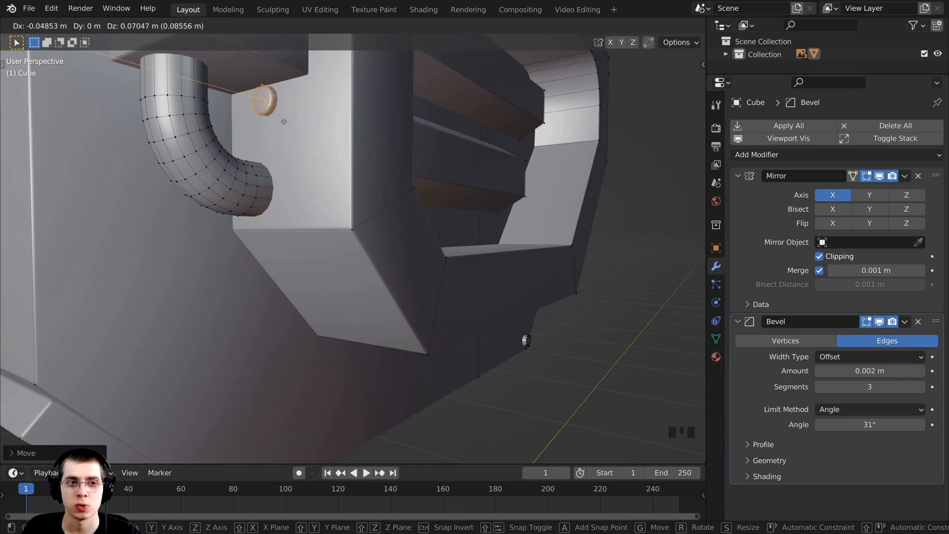
click(400, 258)
middle_drag(399, 258, 361, 259)
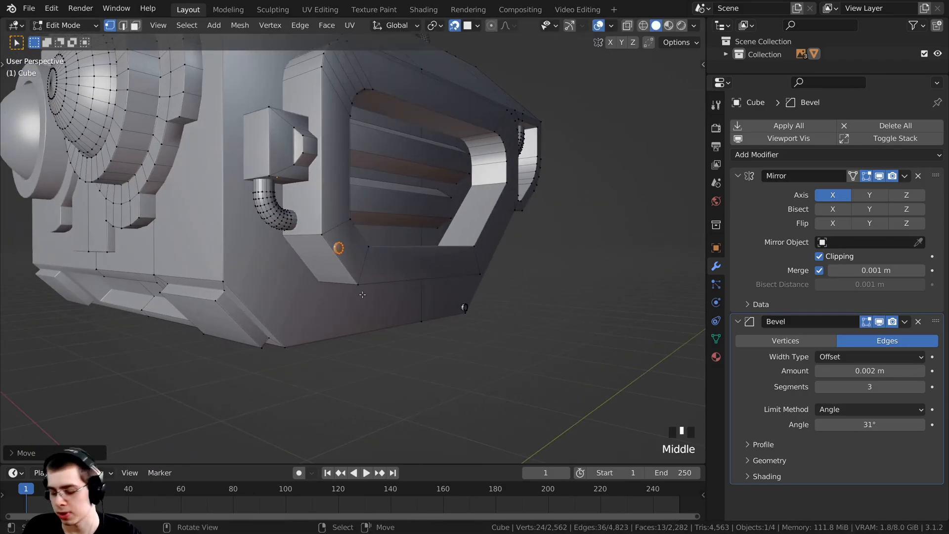
- Snap the bolt onto the head's side face near the lower front corner
shift+middle_drag(362, 294, 362, 231)
scroll(363, 231, up, 3)
key(g)
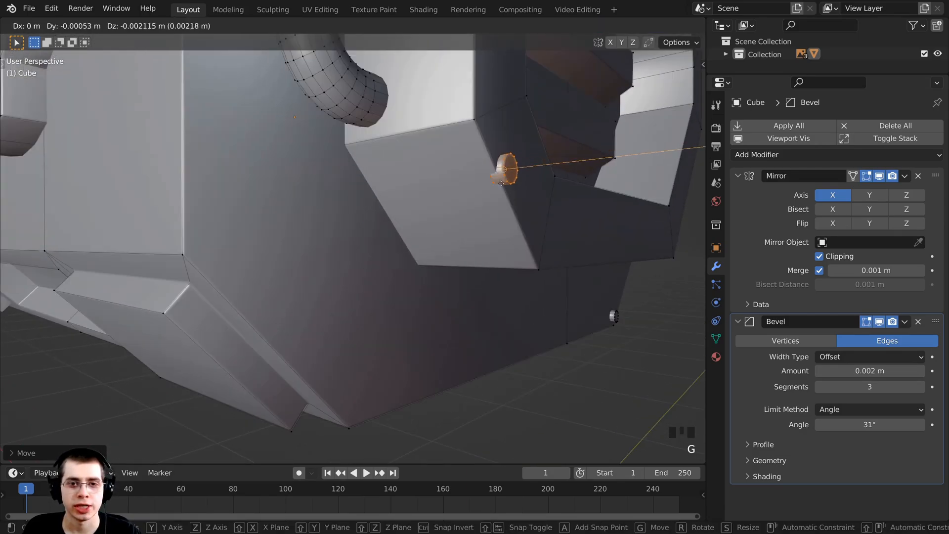
click(351, 410)
middle_drag(351, 410, 244, 213)
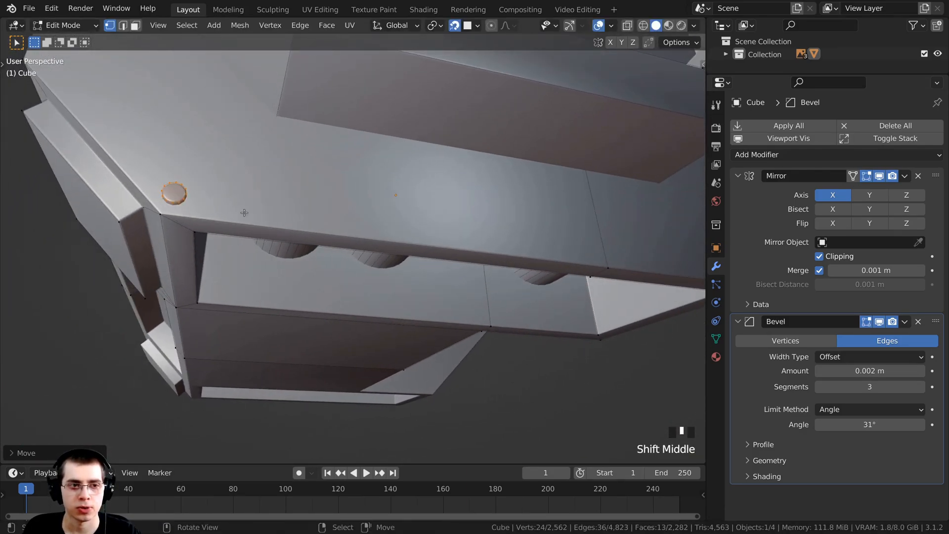
key(g)
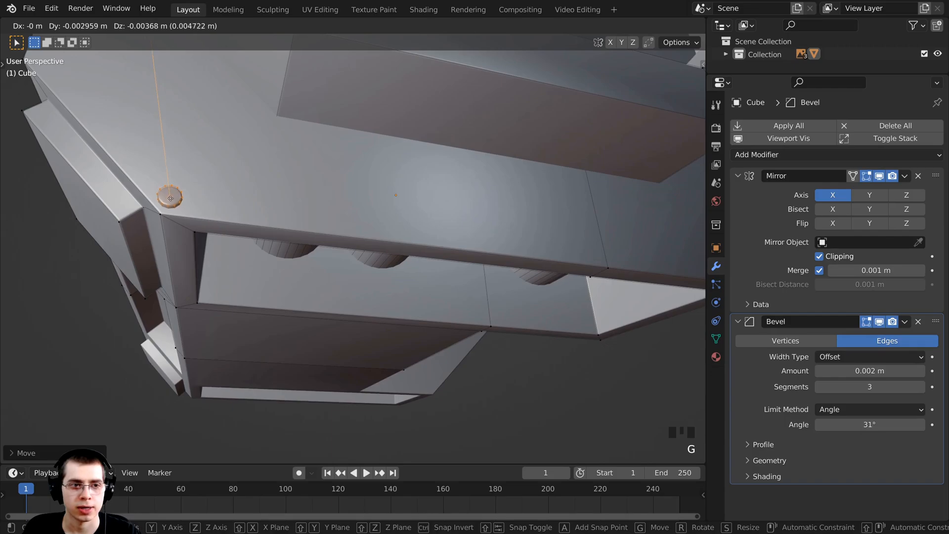
click(170, 198)
- Duplicate the bolt and snap the copy to the side face's upper front corner
middle_drag(177, 206, 341, 349)
scroll(336, 341, down, 2)
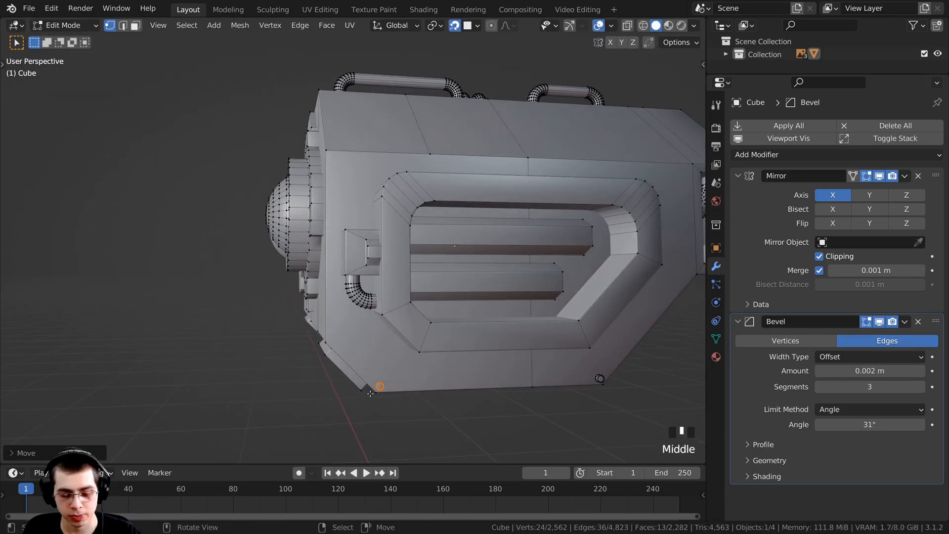
key(shift+d)
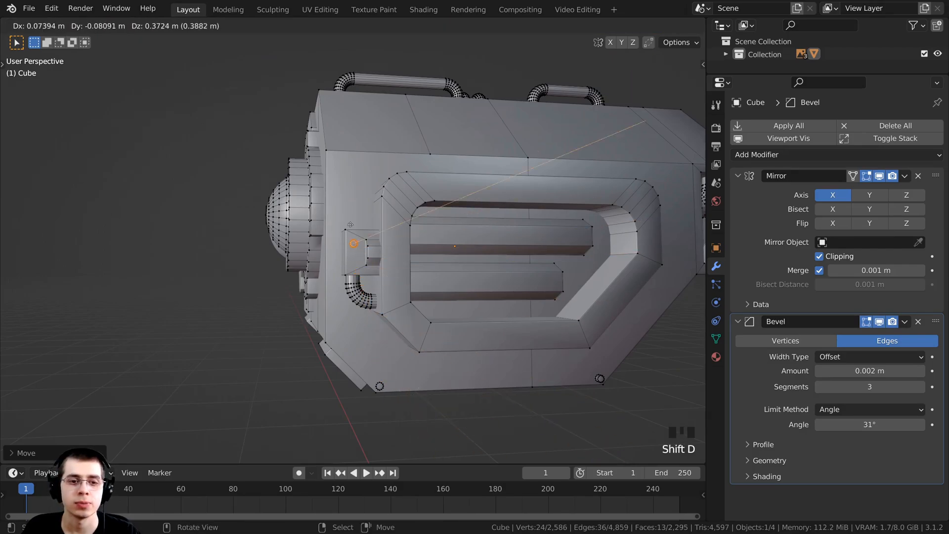
click(340, 157)
shift+middle_drag(341, 180, 351, 196)
scroll(351, 195, up, 3)
key(g)
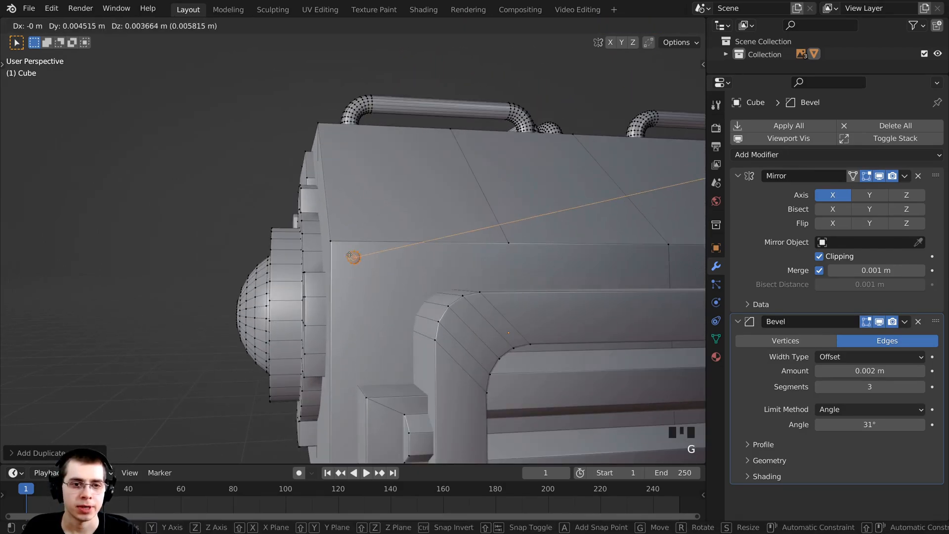
right_click(354, 258)
scroll(347, 256, up, 2)
key(g)
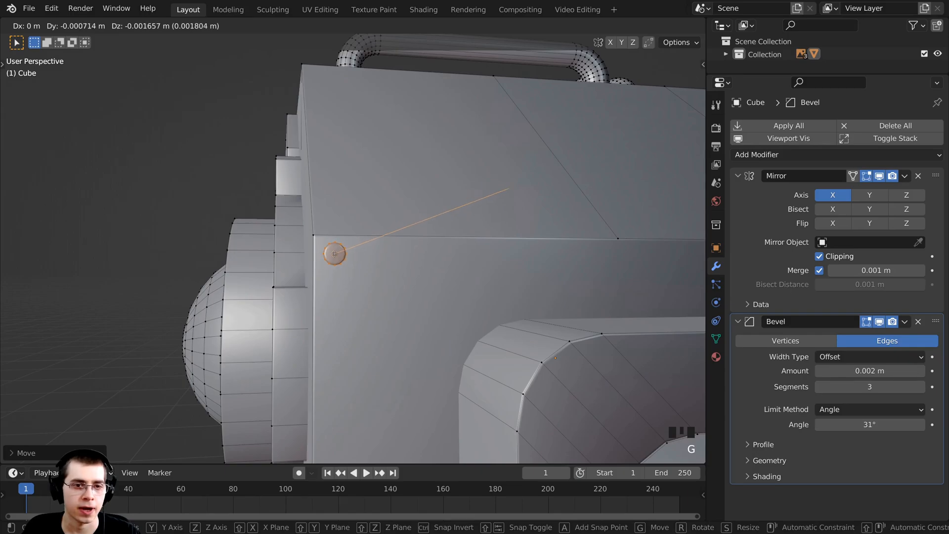
click(335, 254)
- Place a duplicate of the bolt at the side face's upper rear corner, just in front of the rear opening
scroll(341, 254, down, 4)
middle_drag(346, 253, 396, 222)
shift+middle_drag(459, 204, 126, 177)
key(shift+d)
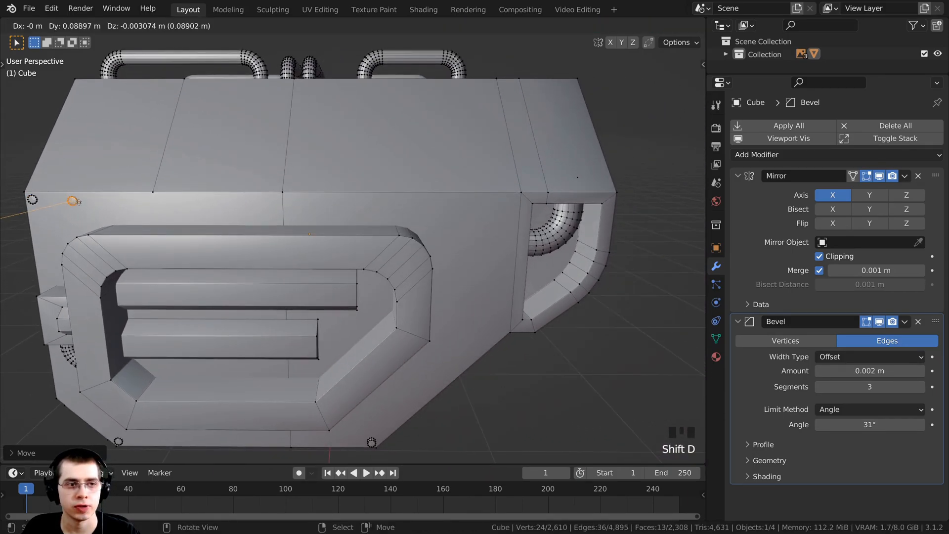
click(511, 204)
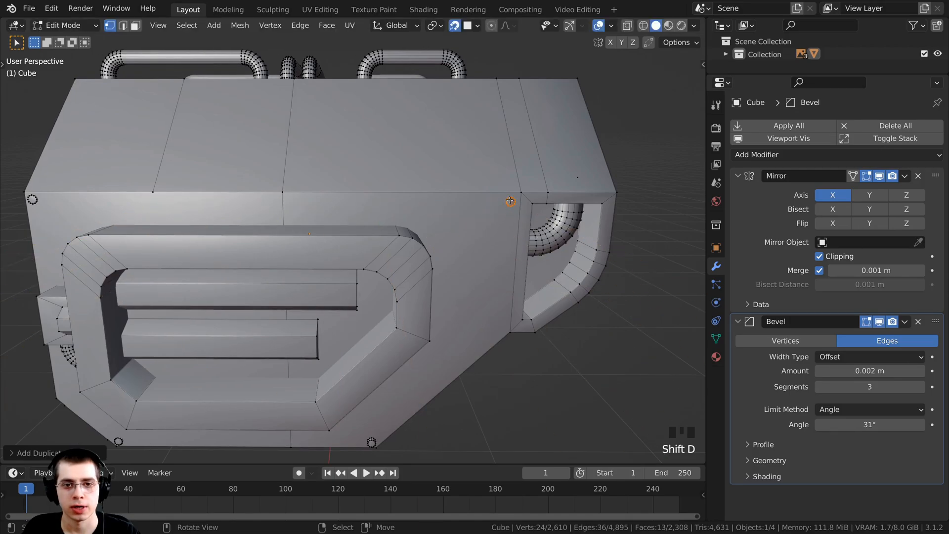
scroll(381, 202, up, 4)
key(g)
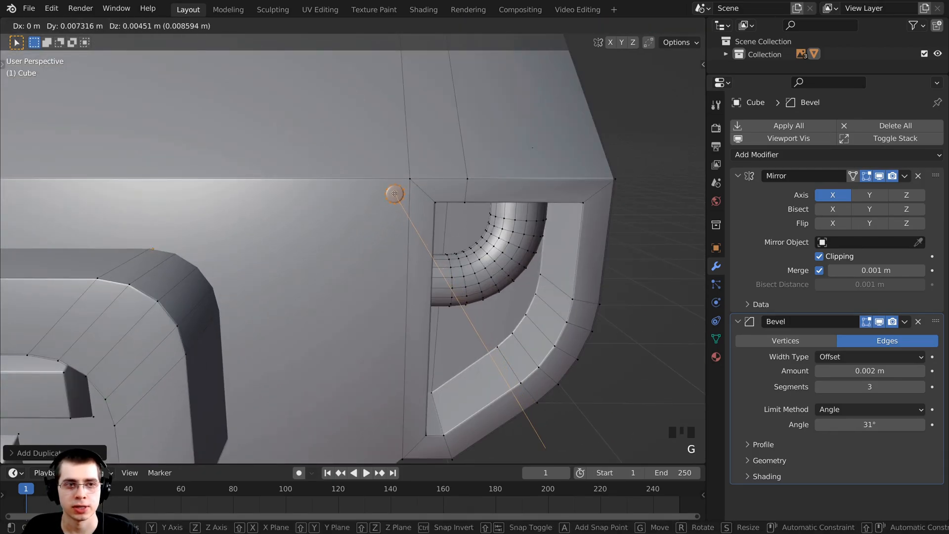
click(395, 194)
- Duplicate the bolt onto the sloped upper face's lower rear corner, and save the file
shift+middle_drag(307, 201, 337, 263)
scroll(405, 225, up, 3)
key(shift+d)
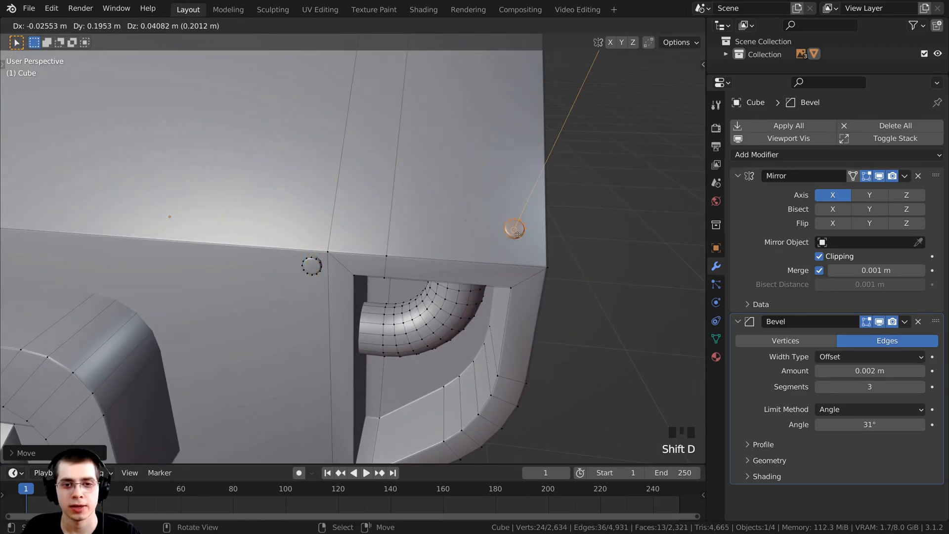
click(528, 249)
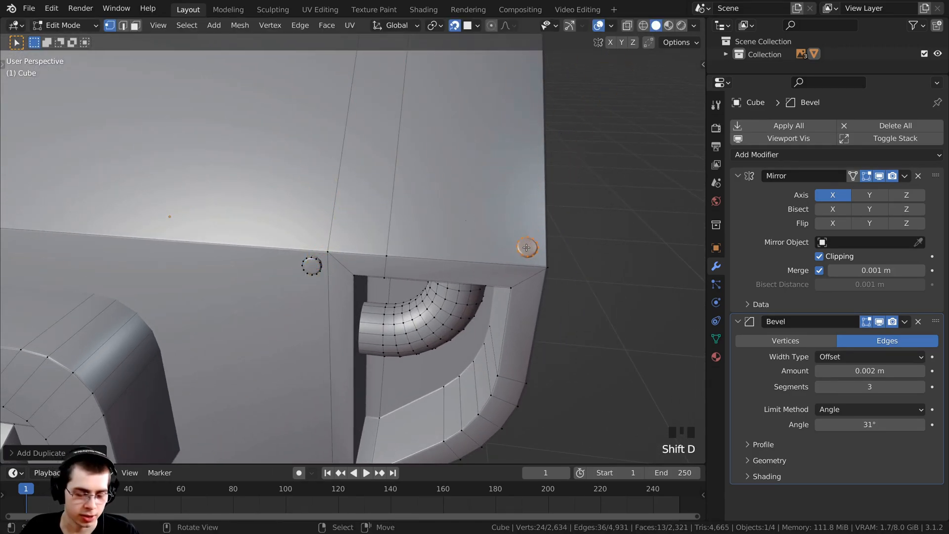
key(ctrl+s)
- Duplicate the bolt to the upper rear corner of the sloped face
scroll(492, 192, down, 2)
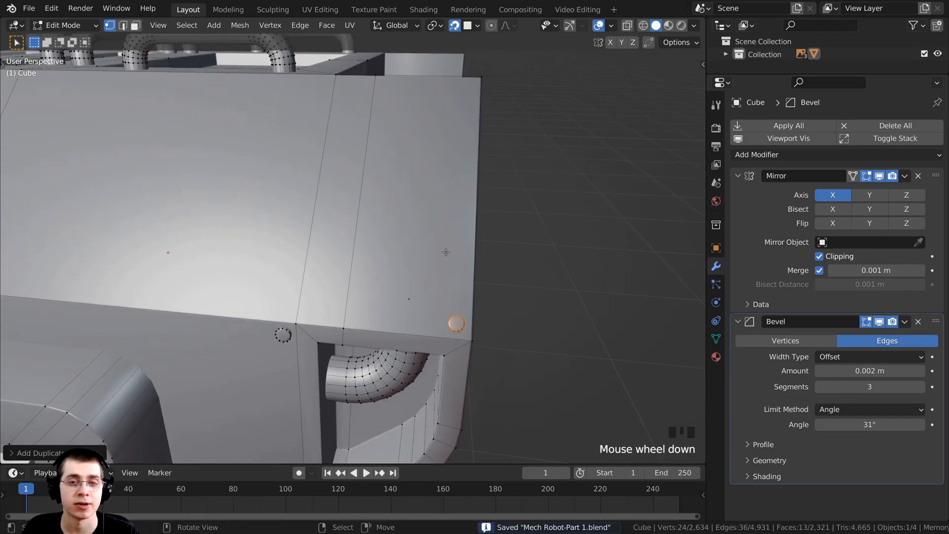
shift+middle_drag(492, 193, 429, 254)
scroll(431, 251, down, 2)
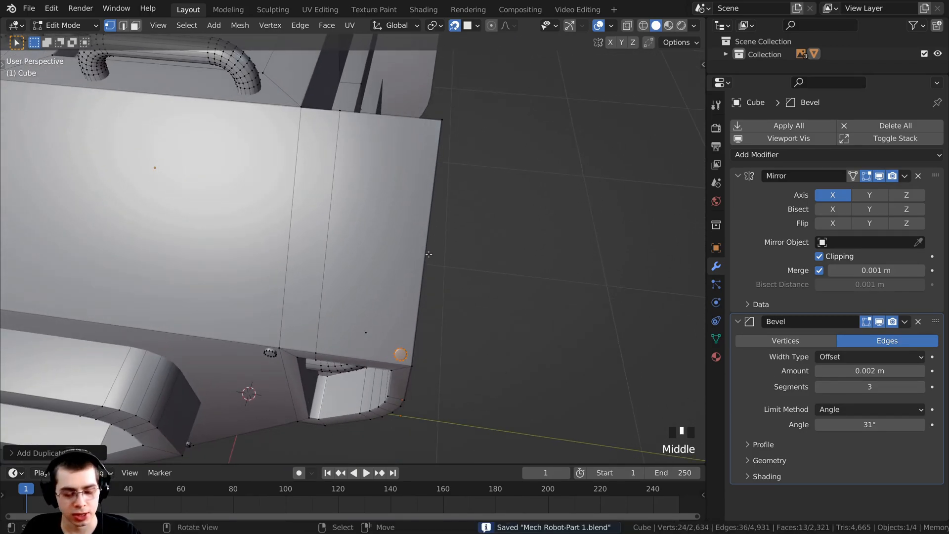
key(shift+d)
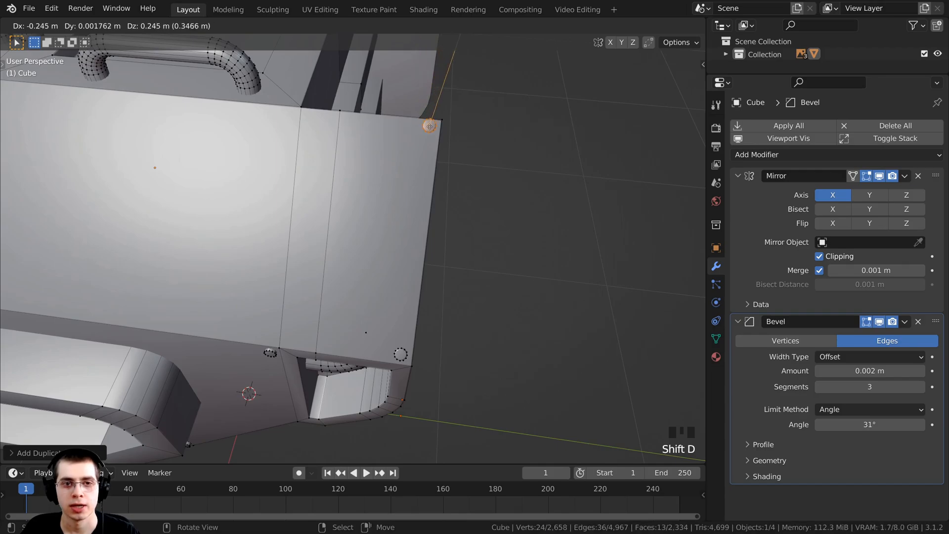
click(430, 131)
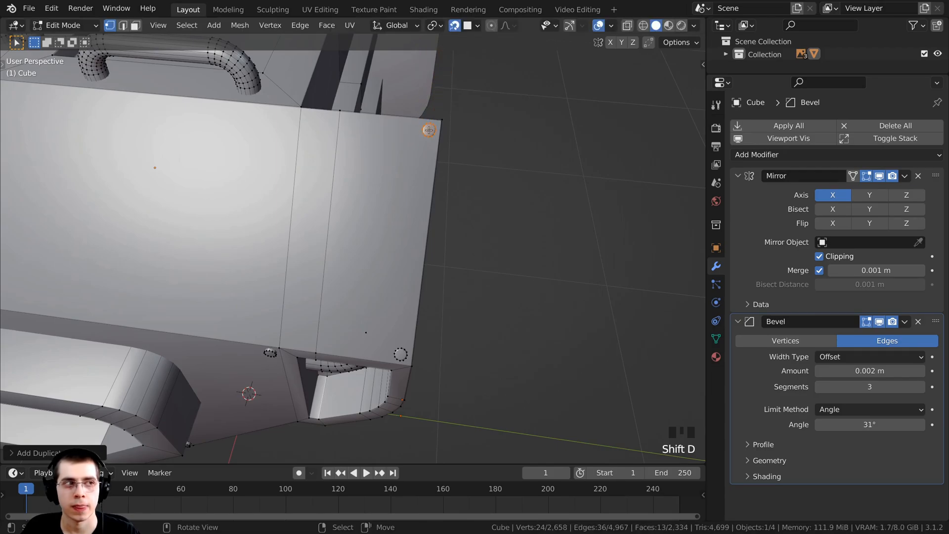
- Place a bolt duplicate on the sloped face's middle edge line, just below its upper edge
scroll(396, 158, down, 2)
shift+middle_drag(396, 157, 572, 194)
scroll(549, 198, up, 1)
key(shift+d)
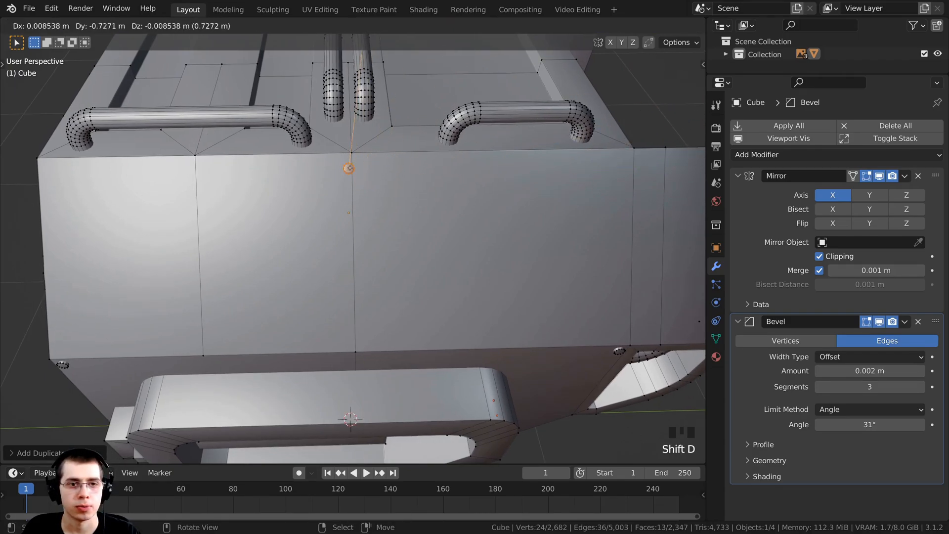
click(352, 167)
scroll(352, 166, up, 1)
key(g)
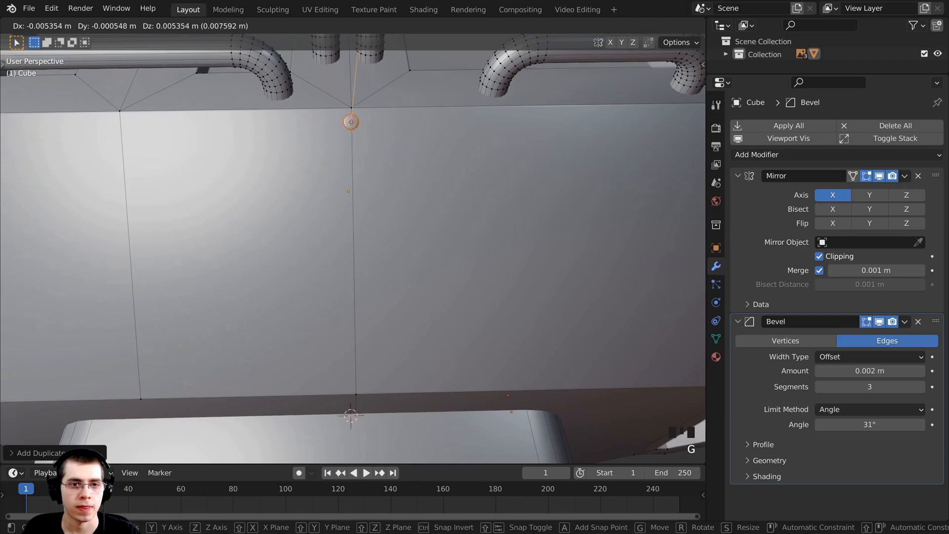
click(351, 122)
- Duplicate the bolt down the middle edge line to just above the sloped face's lower edge
shift+middle_drag(377, 254, 361, 198)
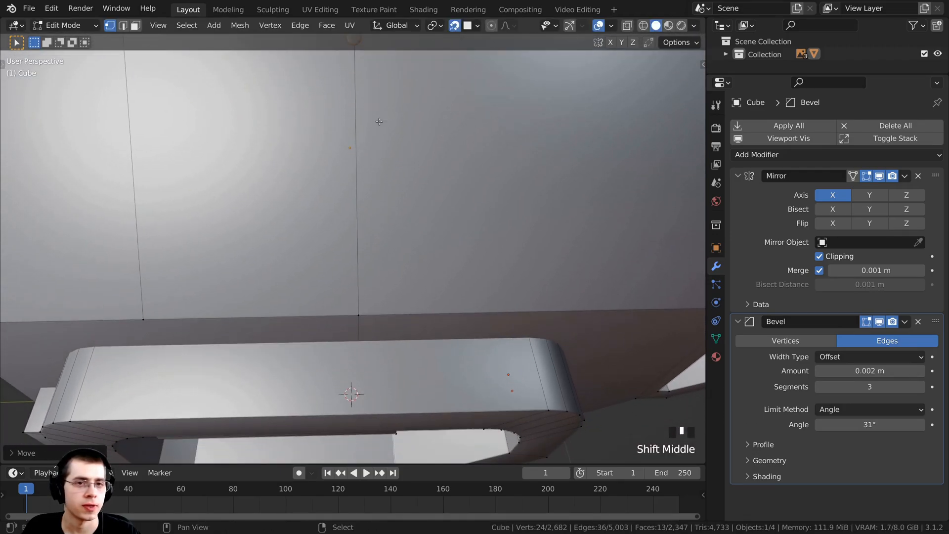
scroll(361, 197, down, 1)
key(shift+d)
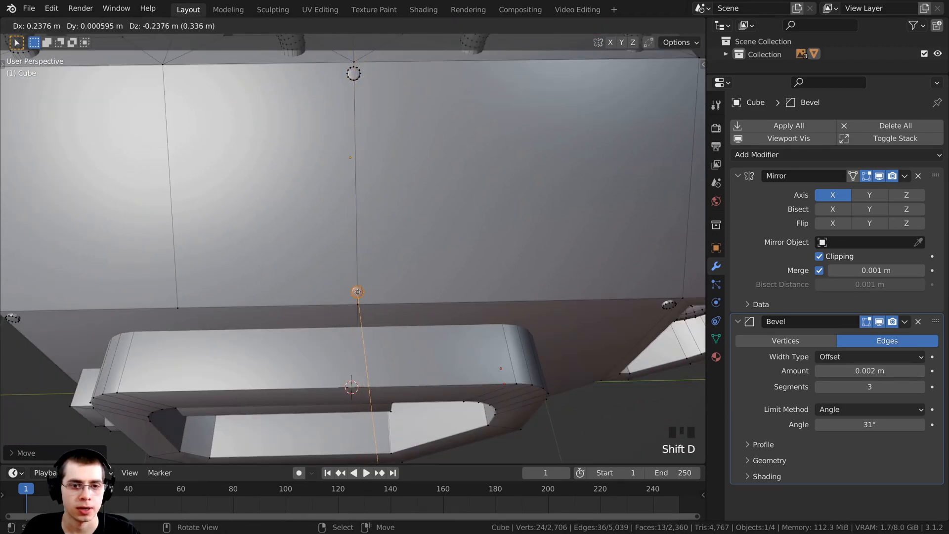
- Place another bolt duplicate at the sloped face's lower front corner and fine-tune its position
scroll(359, 293, down, 1)
shift+middle_drag(297, 271, 608, 282)
click(281, 282)
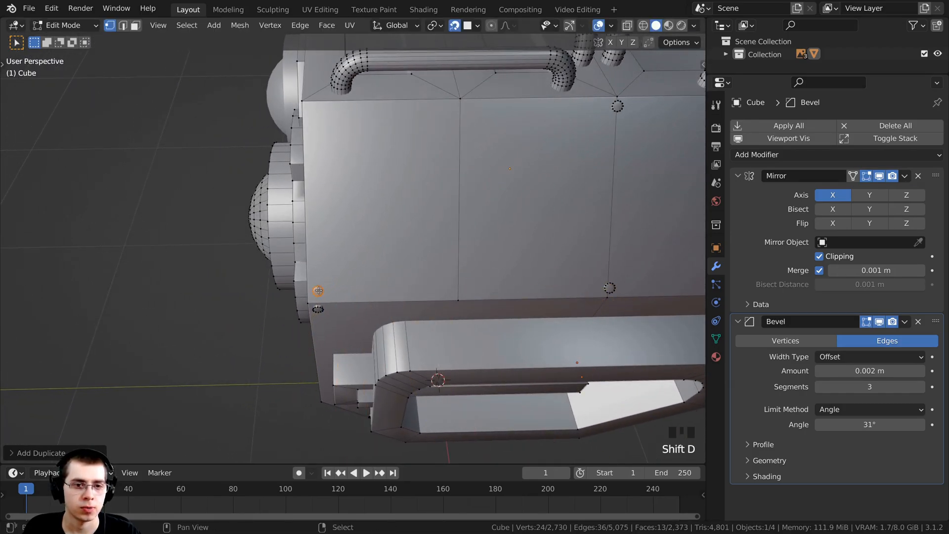
scroll(277, 280, up, 4)
key(g)
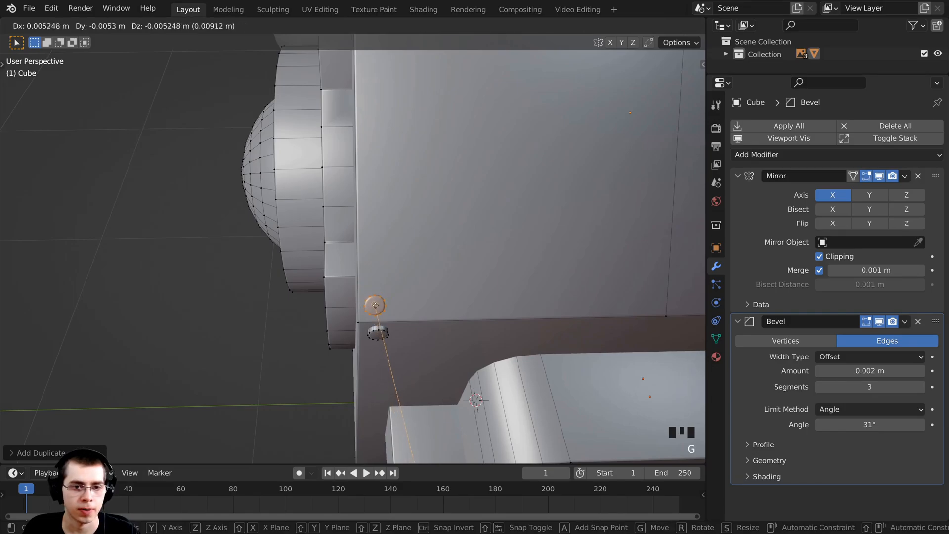
click(375, 235)
- Duplicate the bolt to the sloped face's upper front corner and adjust its placement
shift+middle_drag(375, 236, 379, 346)
key(shift+d)
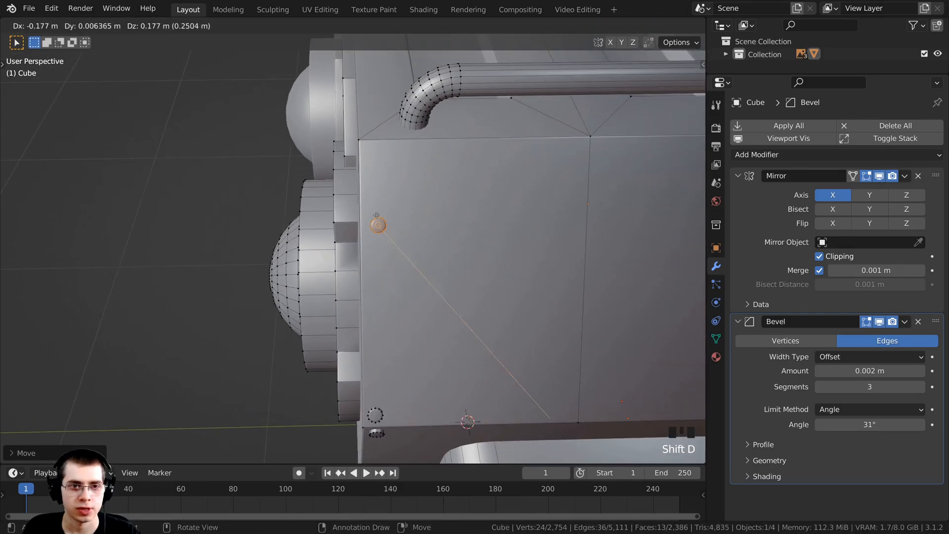
click(380, 208)
scroll(381, 203, up, 1)
scroll(381, 204, up, 1)
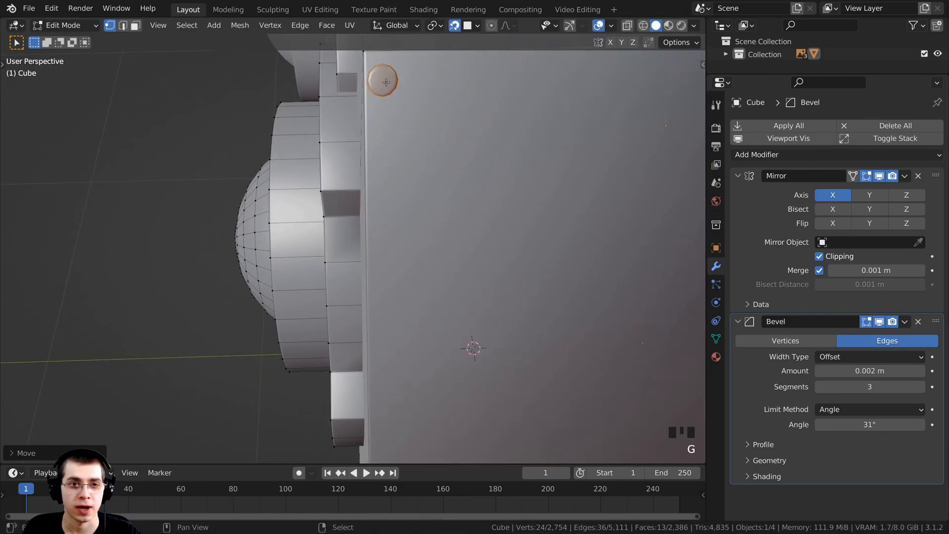
shift+middle_drag(381, 94, 391, 210)
key(g)
click(398, 137)
- Inspect the placed bolts on the head in Object Mode, and return to Edit Mode
scroll(535, 86, down, 3)
key(Tab)
scroll(370, 201, up, 3)
scroll(468, 244, down, 3)
key(Tab)
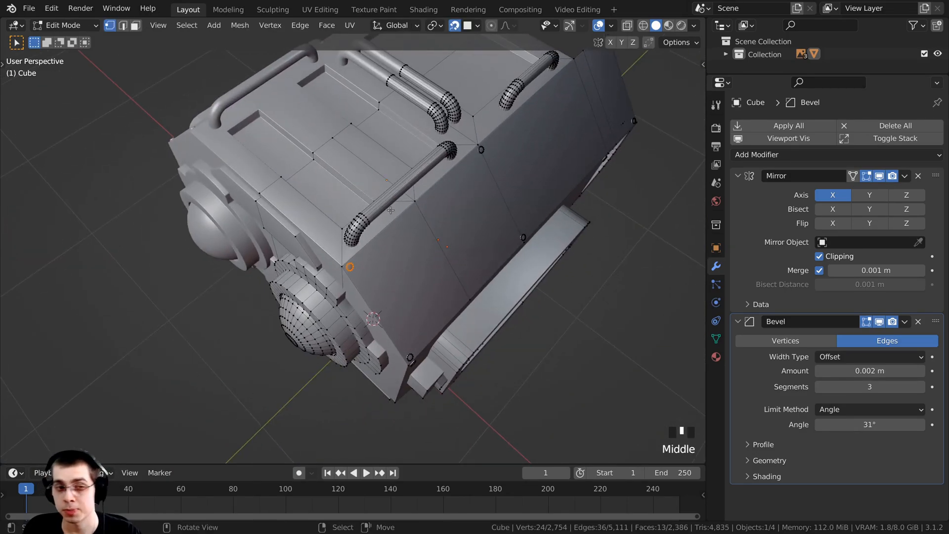
- Duplicate the bolt in top view onto the rear and front outer corners of the roof panel nearest the eyes
key(KP_7)
shift+middle_drag(308, 262, 416, 296)
scroll(346, 245, up, 4)
key(shift+d)
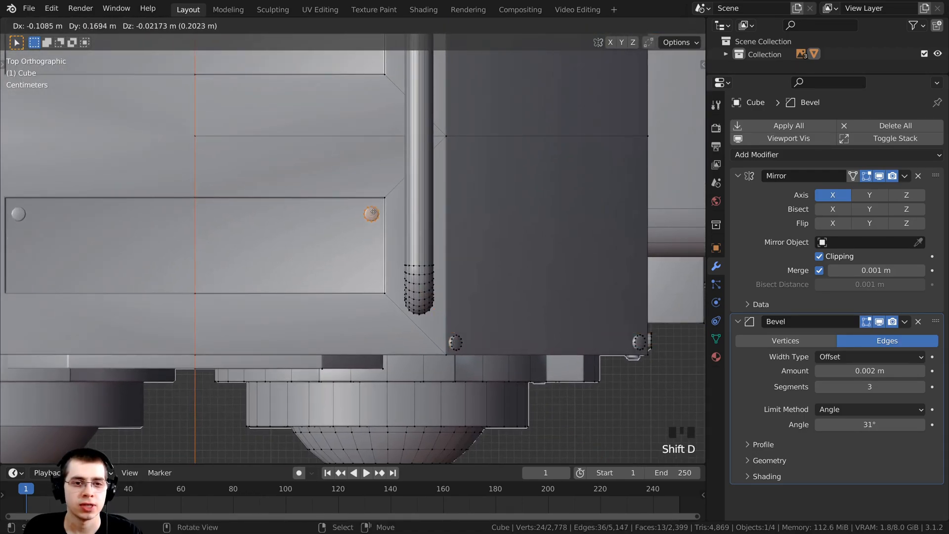
click(372, 208)
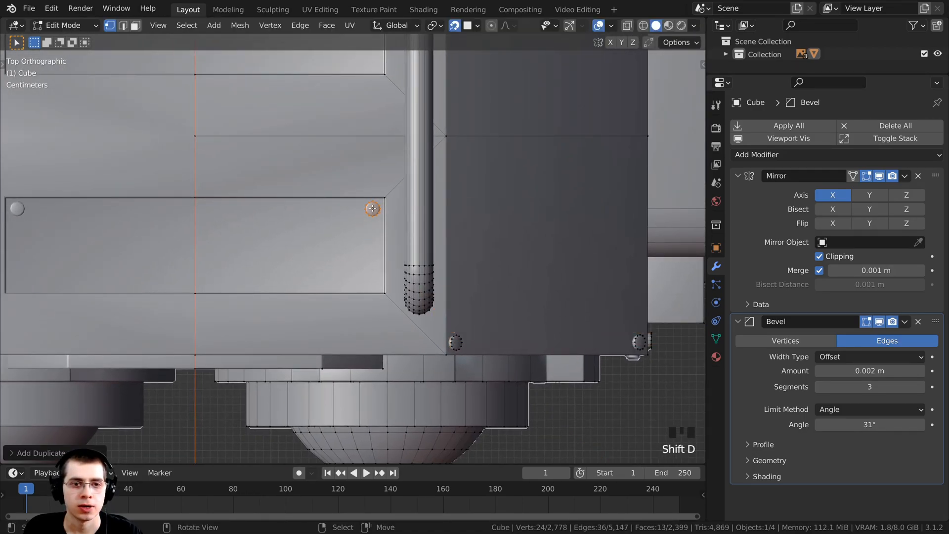
key(shift+d)
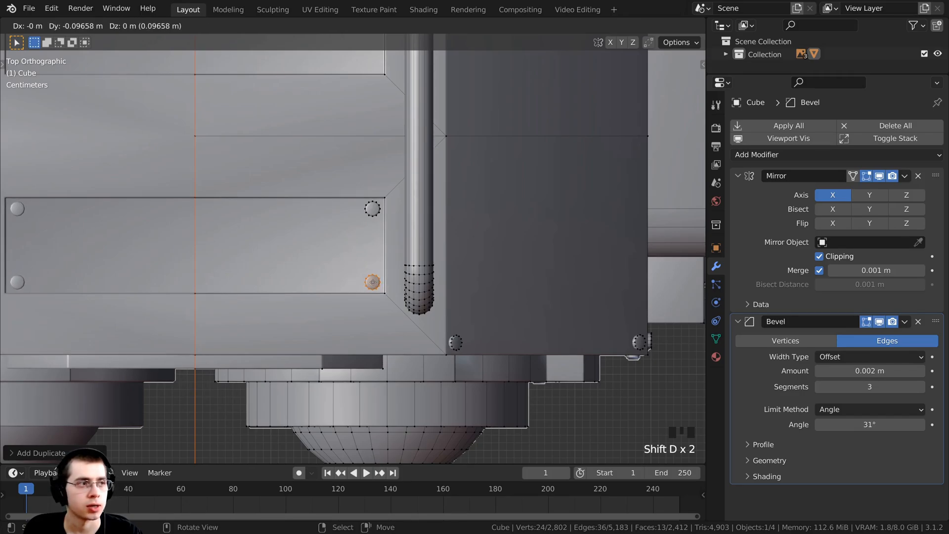
click(373, 281)
- Duplicate the bolt onto both outer corners of the middle roof panel, just in front of the twin pipes
shift+middle_drag(372, 282, 382, 409)
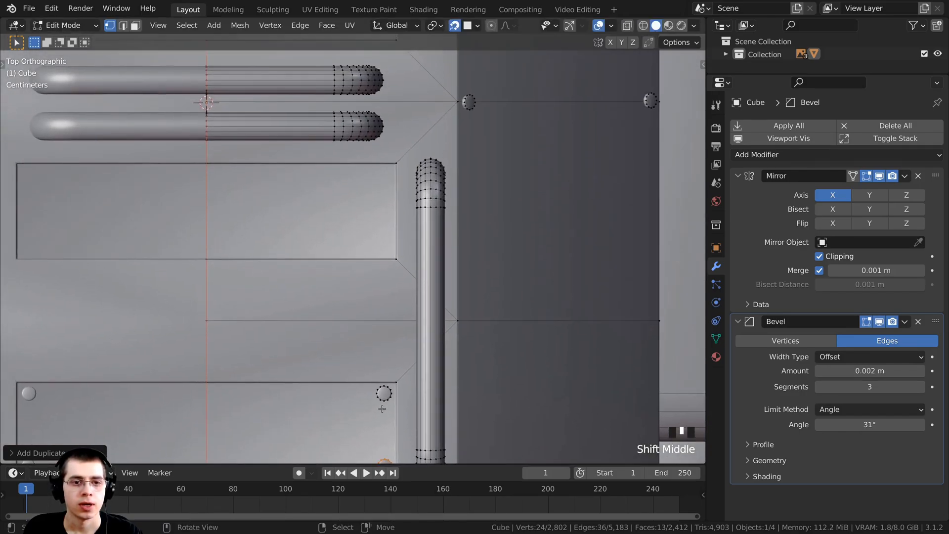
key(shift+d)
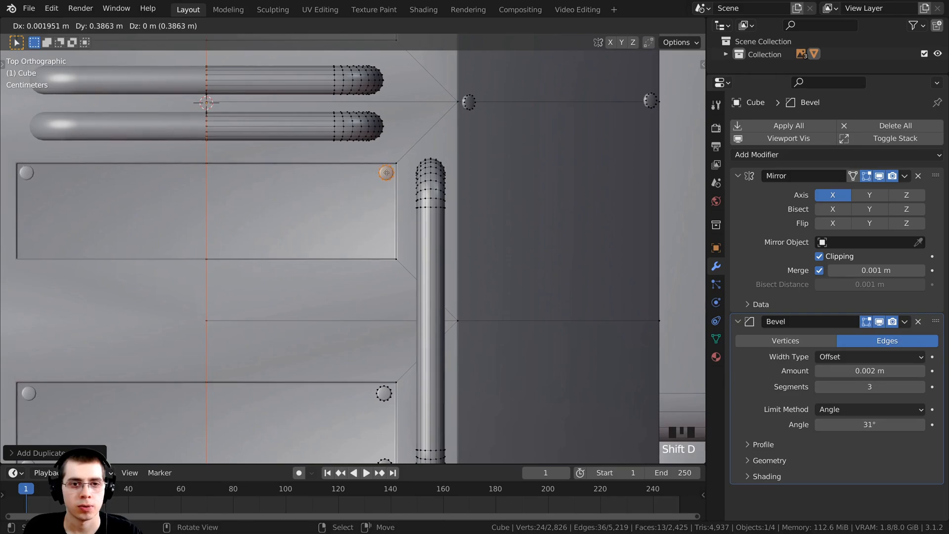
click(386, 173)
key(shift+d)
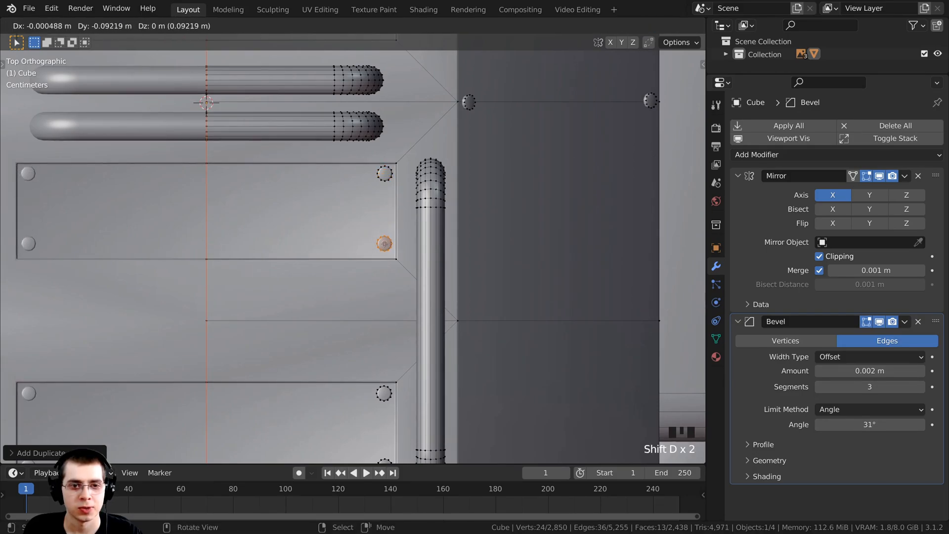
click(384, 247)
- Duplicate the bolt onto both outer corners of the large roof panel behind the twin pipes
scroll(381, 247, down, 2)
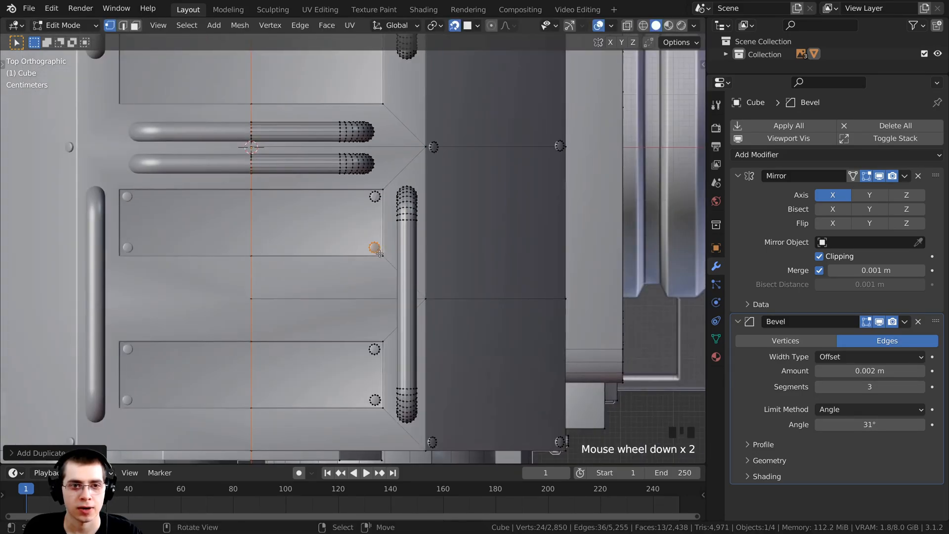
shift+middle_drag(378, 248, 384, 394)
scroll(359, 251, up, 1)
scroll(359, 251, up, 1)
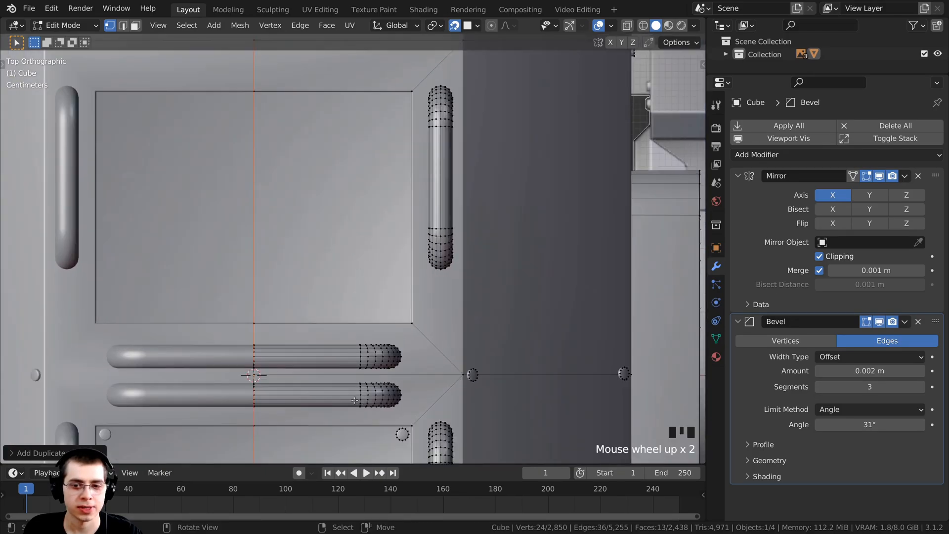
key(shift+d)
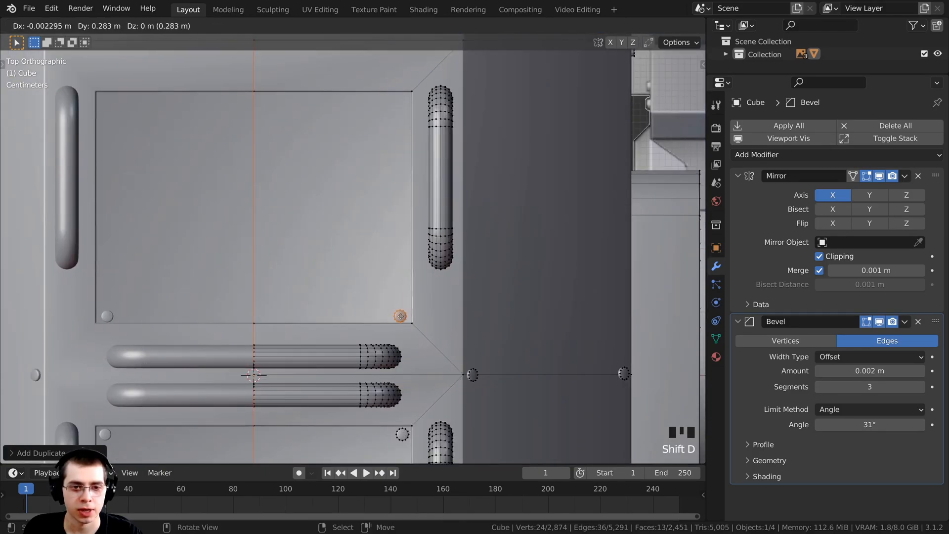
click(402, 314)
key(shift+d)
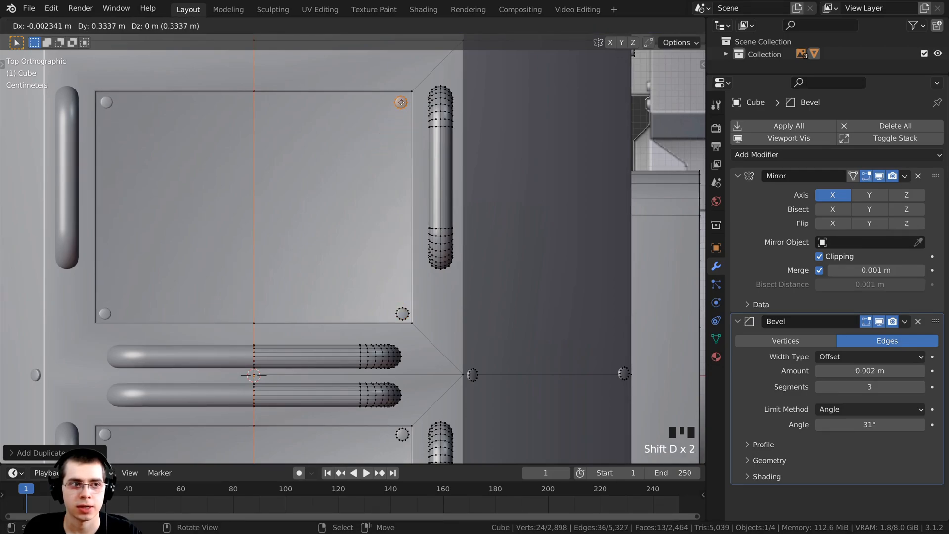
click(401, 102)
- Place a bolt duplicate at the upper outer corner of the head's back face, just below the roof edge
middle_drag(401, 103, 356, 188)
scroll(356, 188, up, 3)
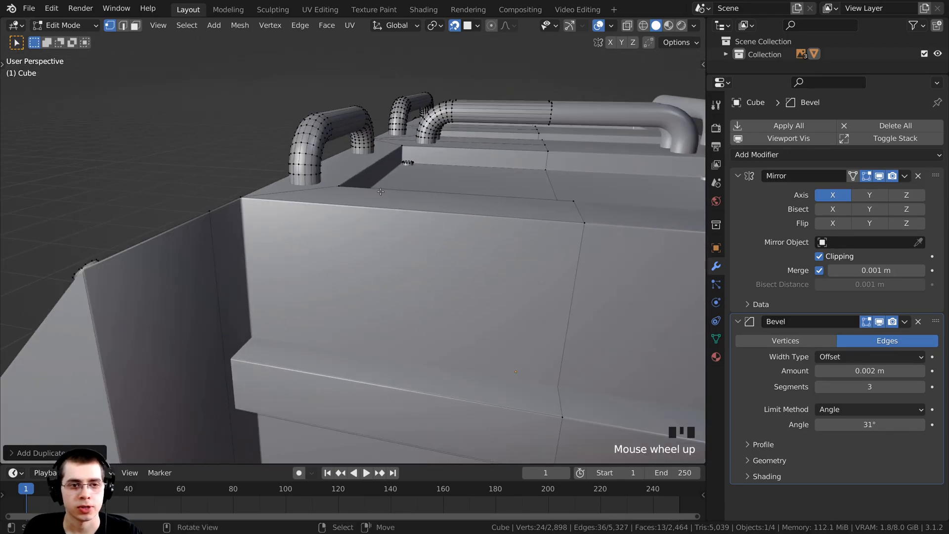
key(shift+d)
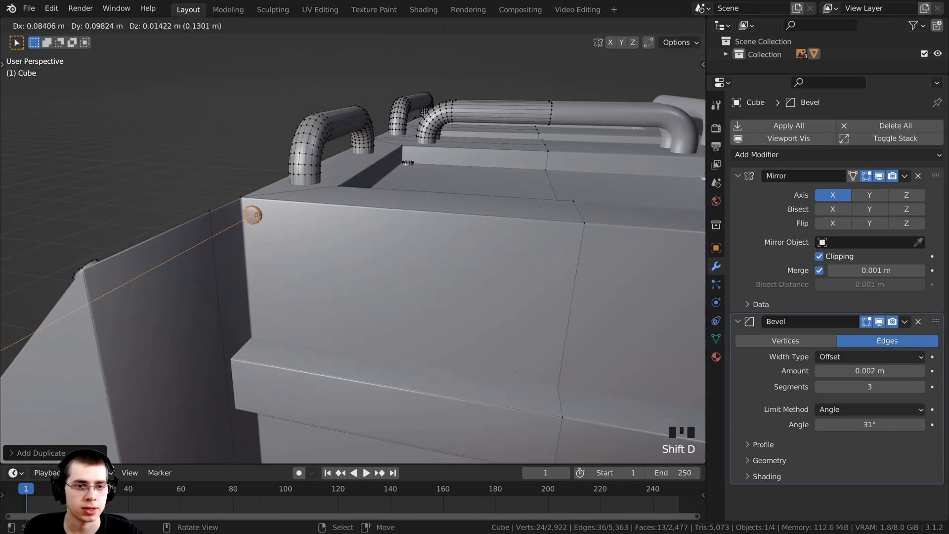
click(260, 214)
- Duplicate the bolt to the back face's lowest strip and move it into that strip's lower outer corner
middle_drag(260, 214, 392, 131)
scroll(302, 53, up, 2)
key(shift+d)
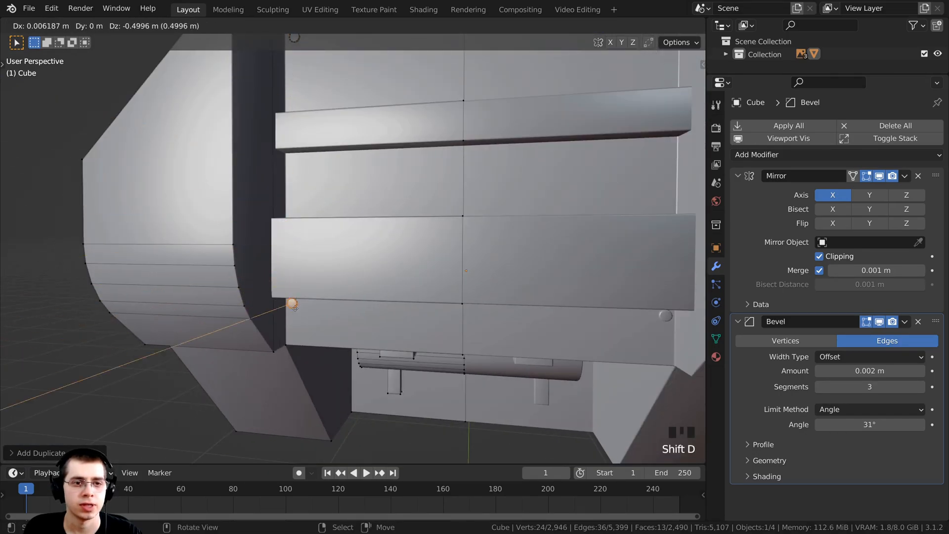
click(299, 307)
scroll(299, 307, up, 3)
key(g)
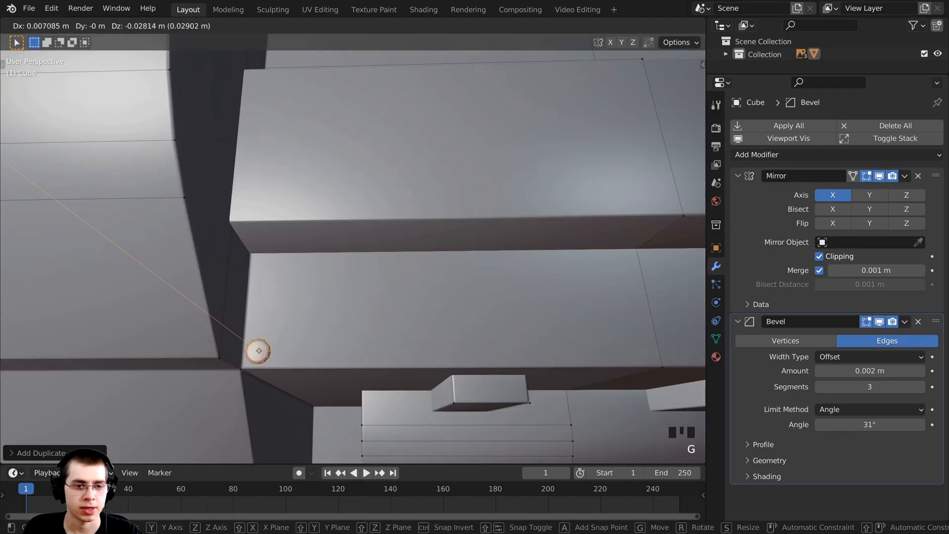
click(263, 345)
- Duplicate the bolt onto the front face below the eyes, just outside the central plate's lower corner
scroll(263, 345, down, 7)
middle_drag(264, 344, 307, 336)
shift+middle_drag(307, 336, 309, 316)
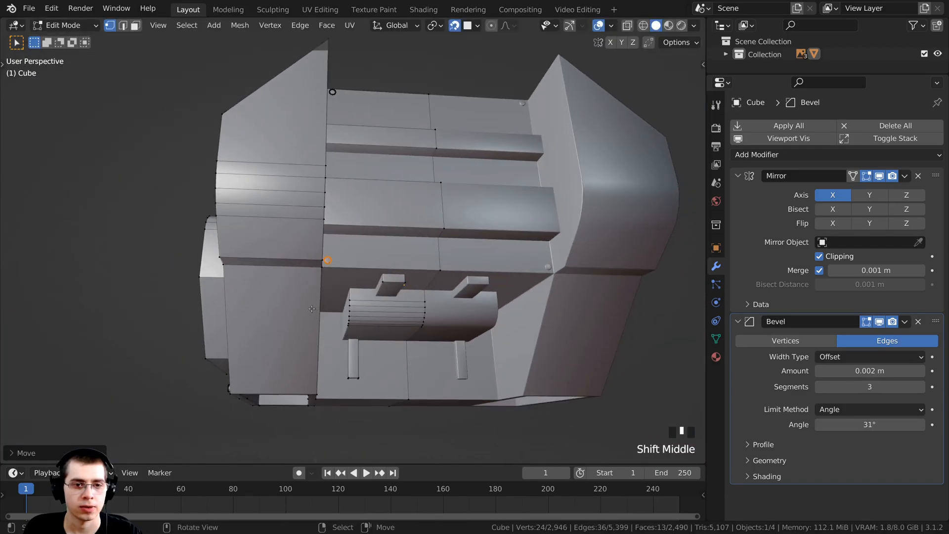
middle_drag(663, 277, 474, 248)
scroll(540, 233, down, 1)
shift+middle_drag(475, 247, 347, 138)
scroll(346, 138, up, 4)
key(shift+d)
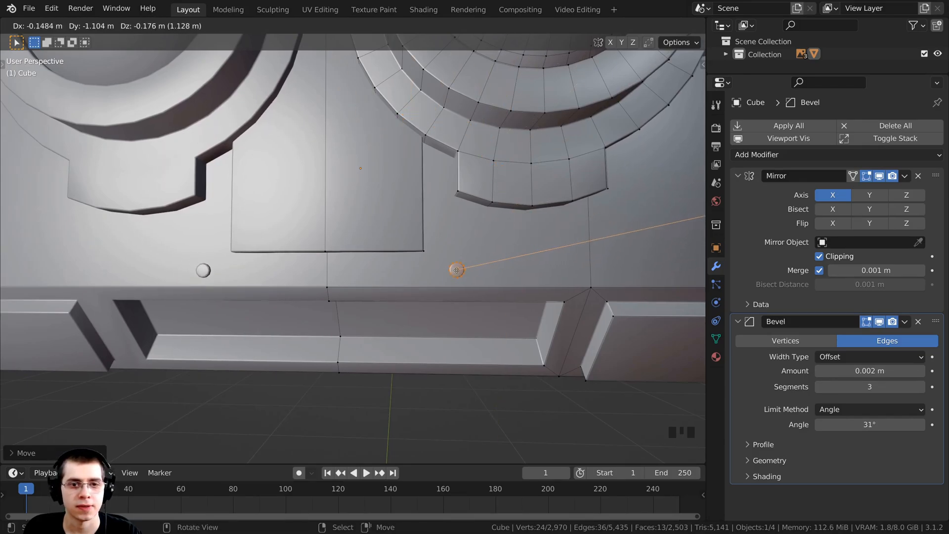
click(447, 271)
- Duplicate the bolt to the front face's two upper corners, at the top and bottom ends of its slanted edge
scroll(448, 271, down, 3)
middle_drag(448, 271, 351, 387)
scroll(351, 387, up, 2)
key(shift+d)
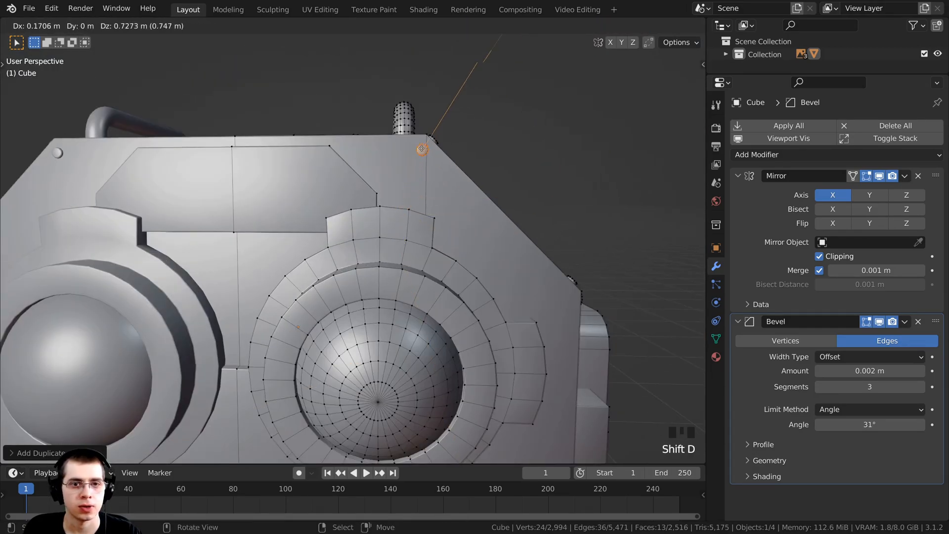
click(421, 145)
shift+middle_drag(421, 145, 368, 92)
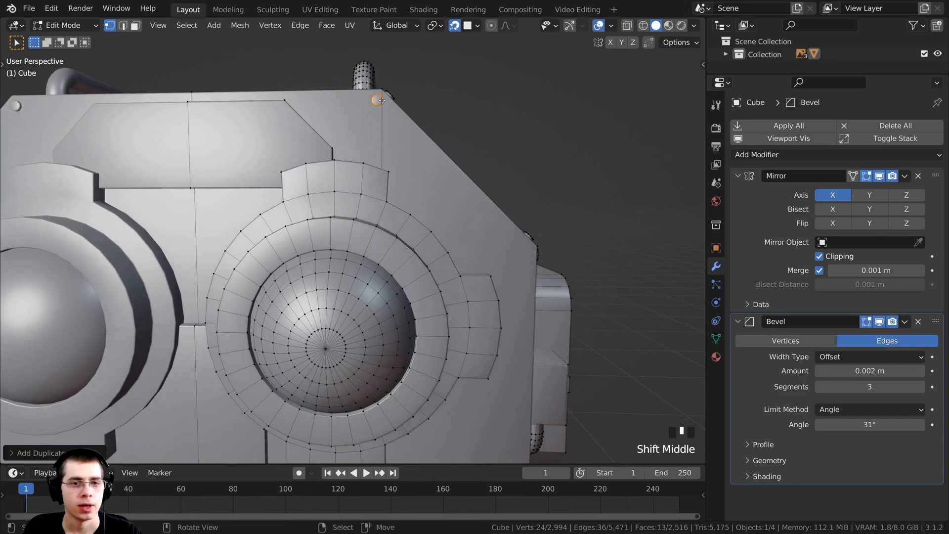
key(shift+d)
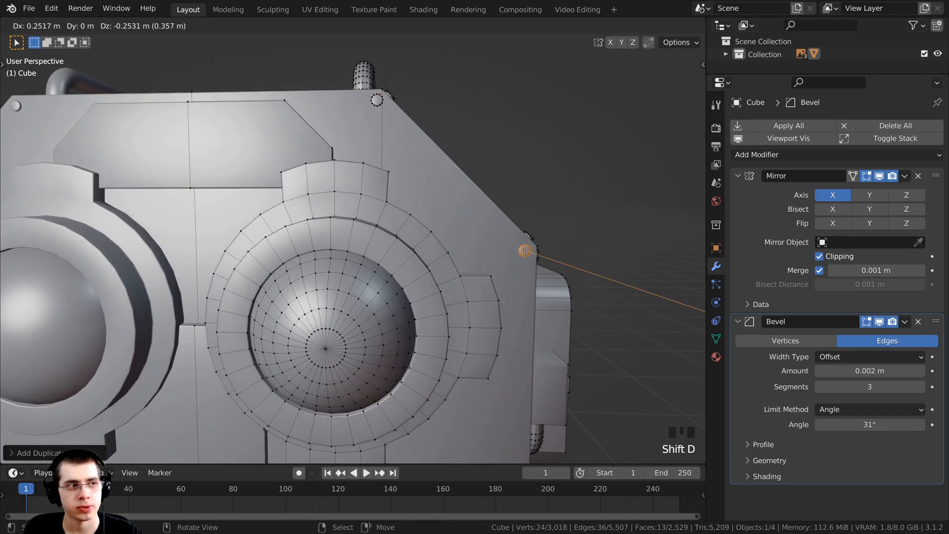
click(525, 249)
- Duplicate the bolt to the front face's lower outer corner and nudge it closer to the corner
shift+middle_drag(525, 250, 426, 72)
scroll(445, 148, up, 2)
key(shift+d)
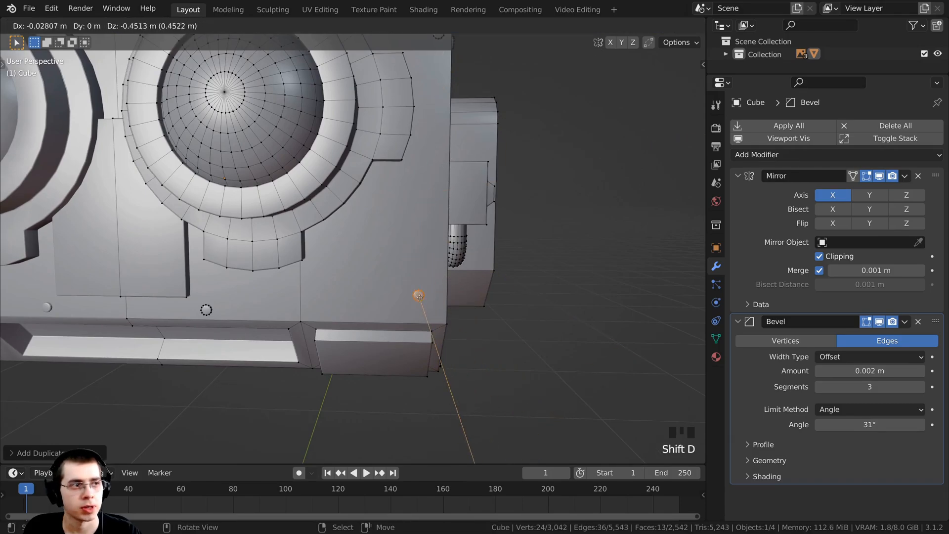
click(419, 297)
middle_drag(419, 298, 400, 209)
scroll(401, 210, up, 2)
key(g)
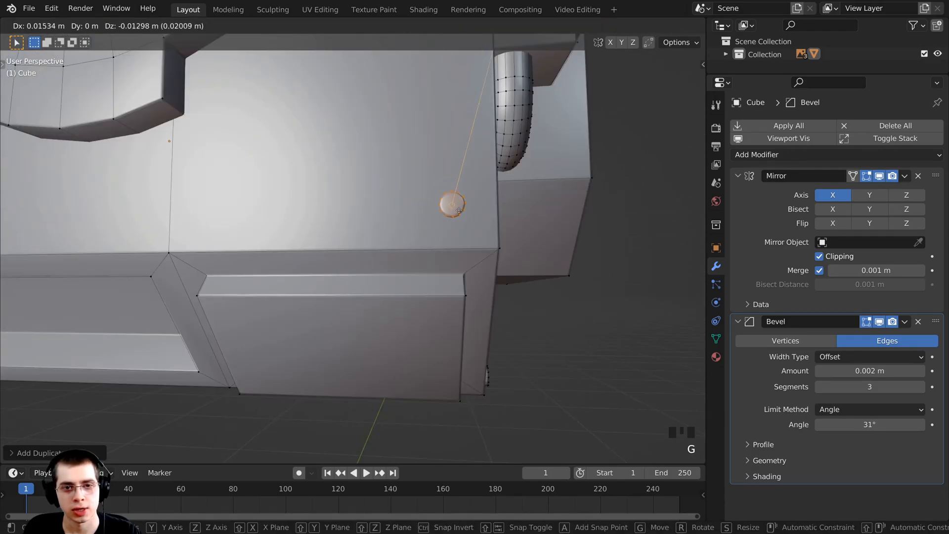
click(471, 224)
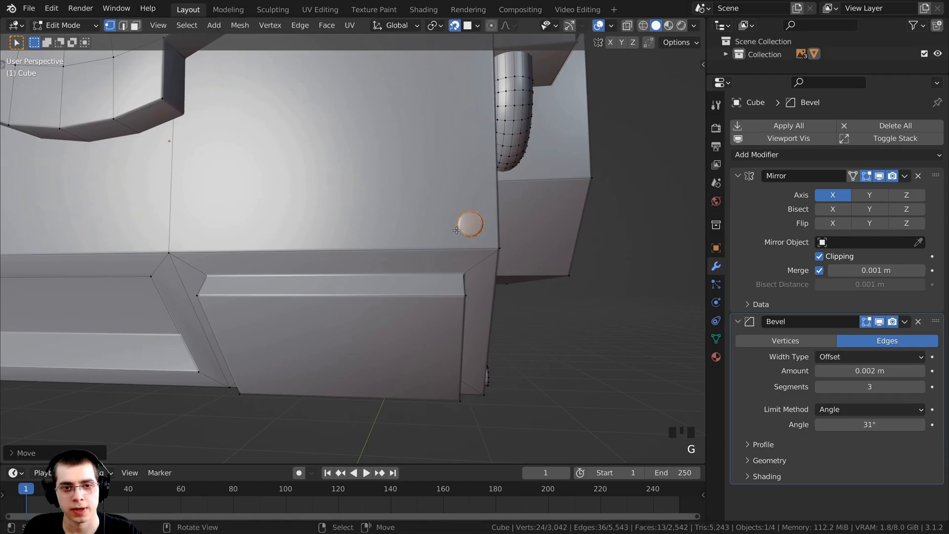
- In face select mode, duplicate the large sloped side face behind the middle bolts and shift it about 0.13 m rearward
scroll(457, 228, down, 6)
middle_drag(457, 229, 423, 232)
scroll(422, 233, up, 4)
middle_drag(558, 168, 307, 196)
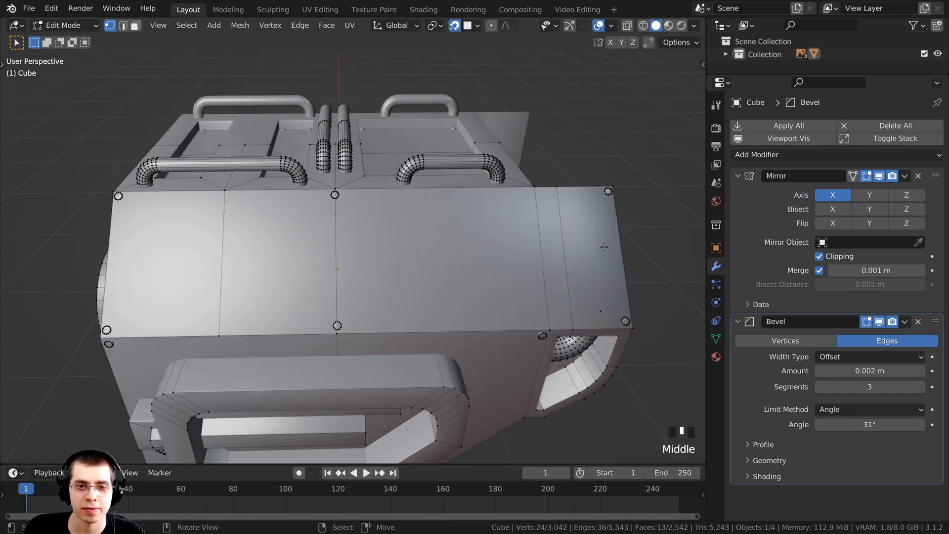
middle_drag(468, 273, 528, 236)
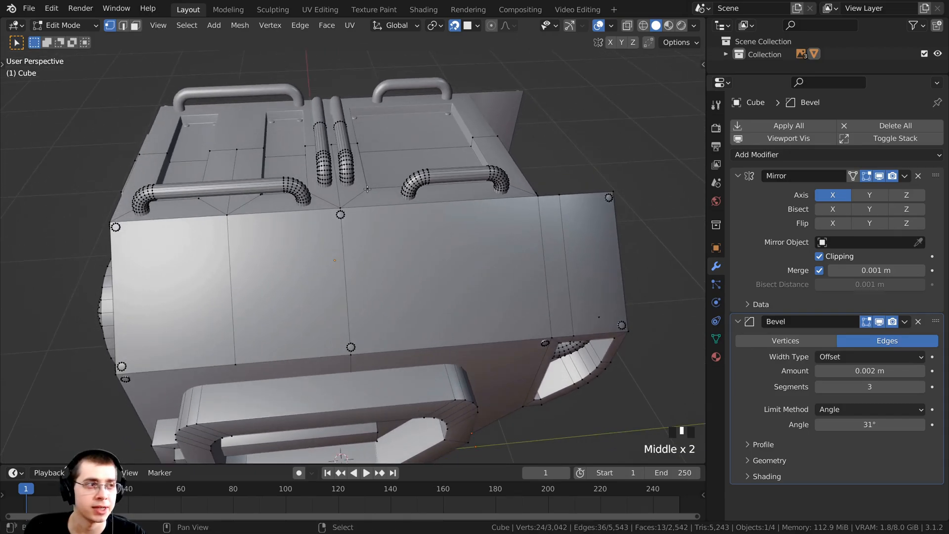
shift+middle_drag(421, 204, 397, 180)
middle_drag(323, 256, 336, 226)
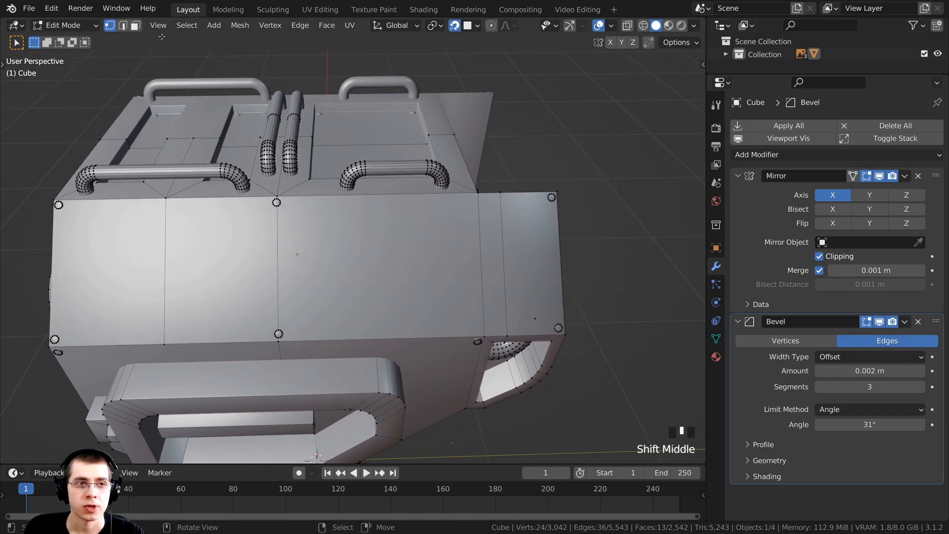
click(136, 25)
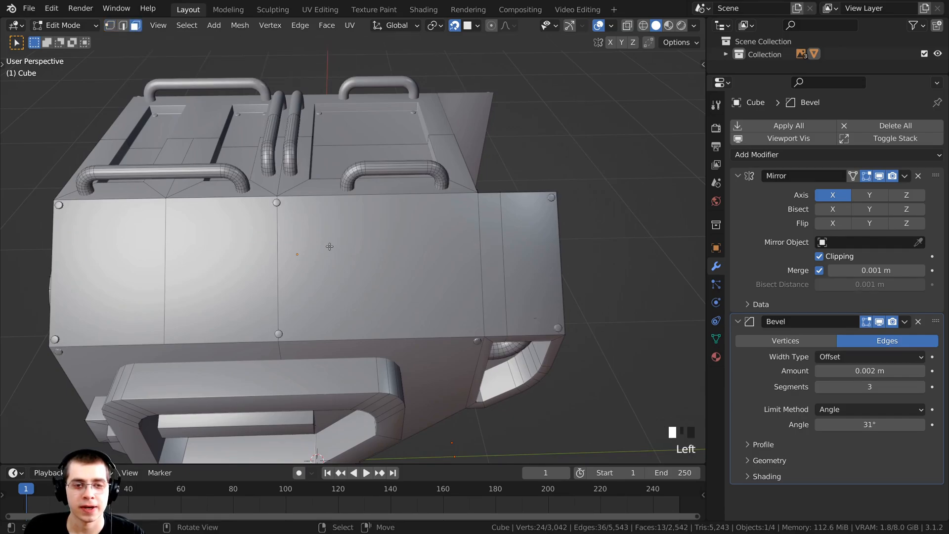
right_click(353, 259)
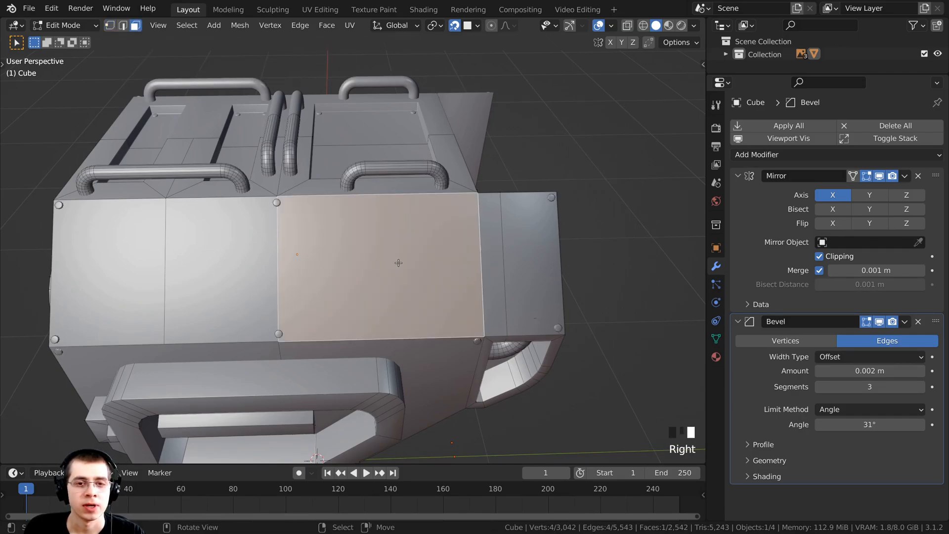
key(shift+d)
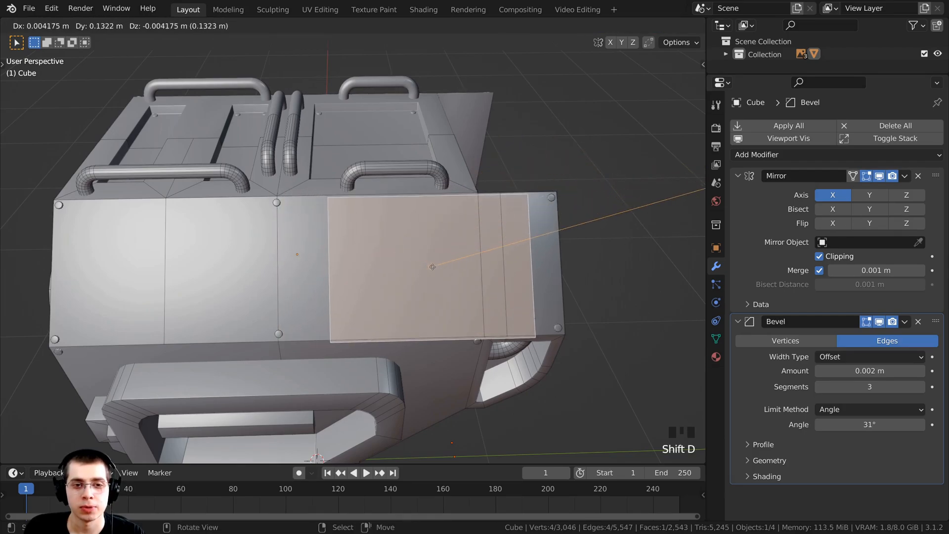
click(434, 269)
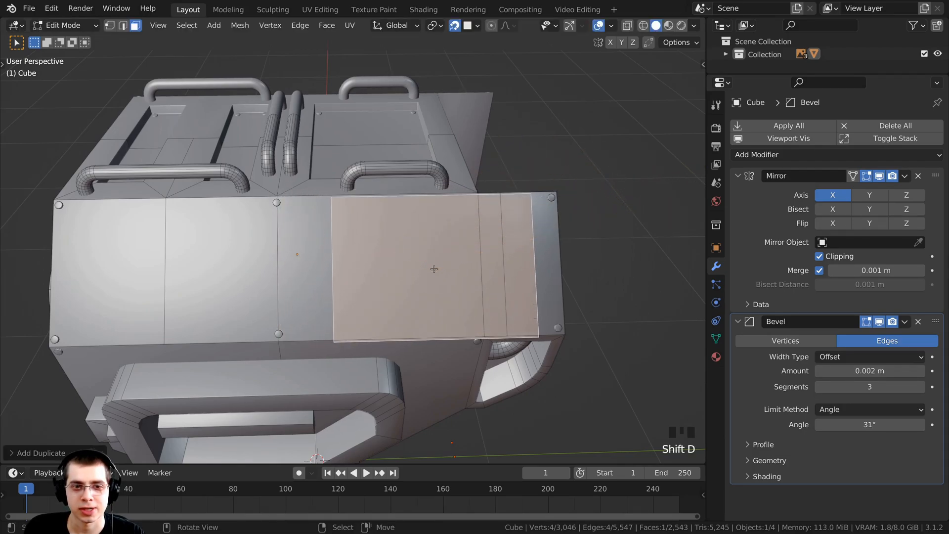
- Turn snapping off and move the duplicated face about 0.01 m off the sloped surface in front view
click(455, 26)
middle_drag(408, 310, 413, 269)
scroll(430, 252, up, 3)
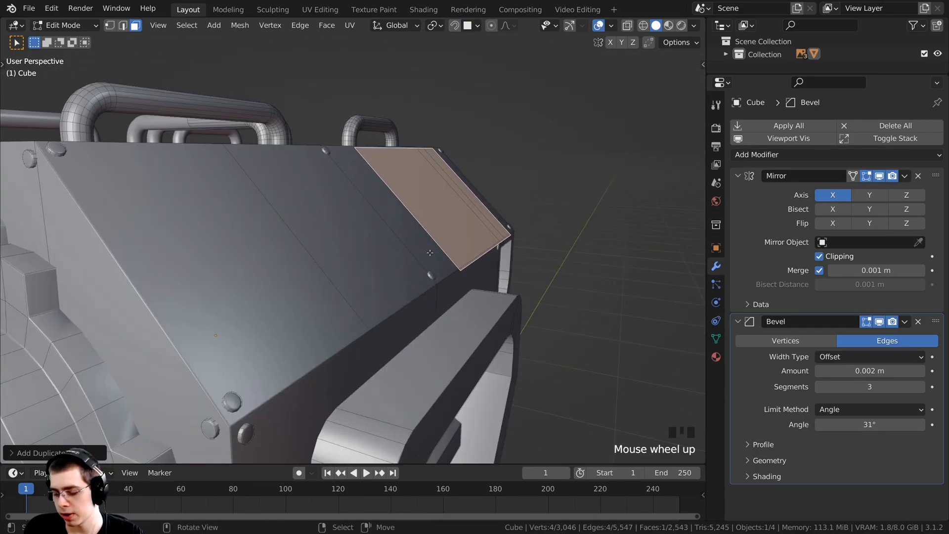
key(KP_1)
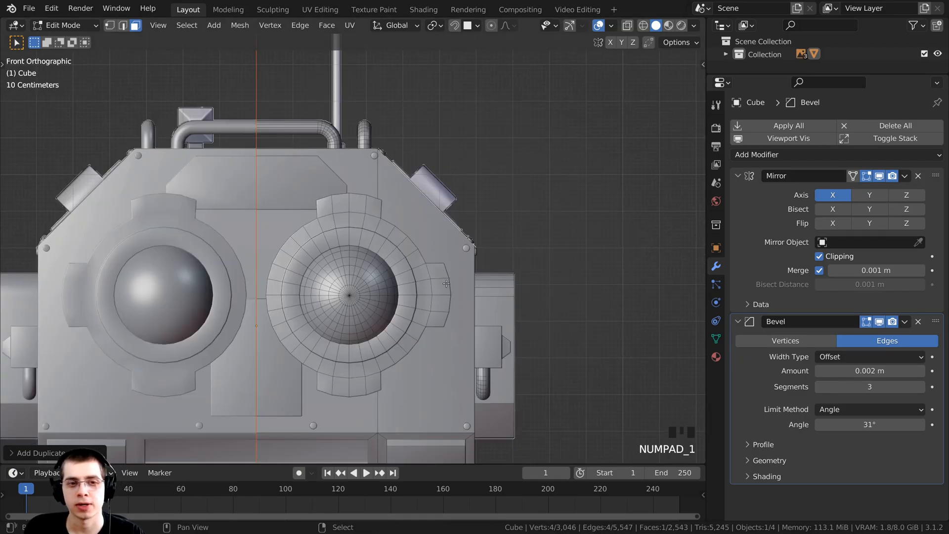
scroll(476, 185, up, 5)
key(g)
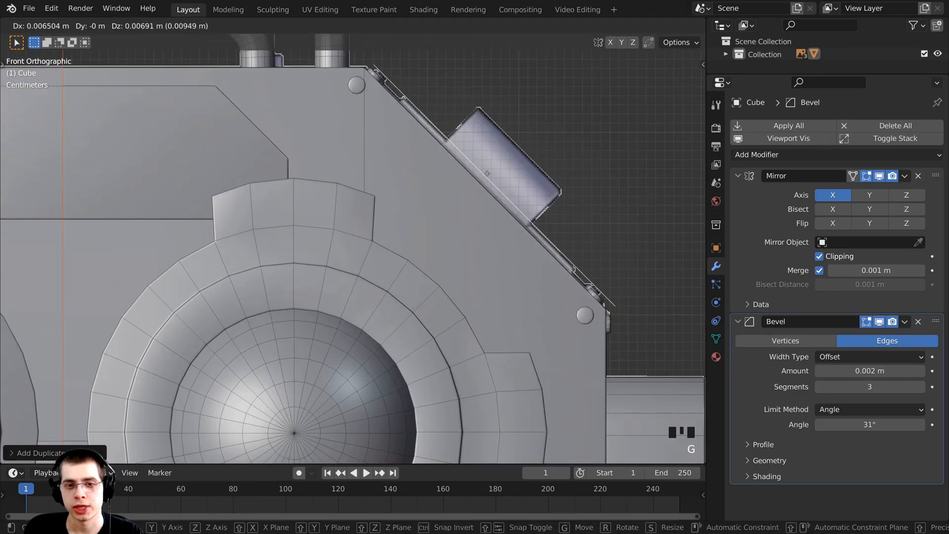
click(487, 173)
- Scale the duplicated face down uniformly so it fits within the rear part of the sloped side
middle_drag(487, 172, 638, 317)
scroll(645, 336, down, 2)
key(s)
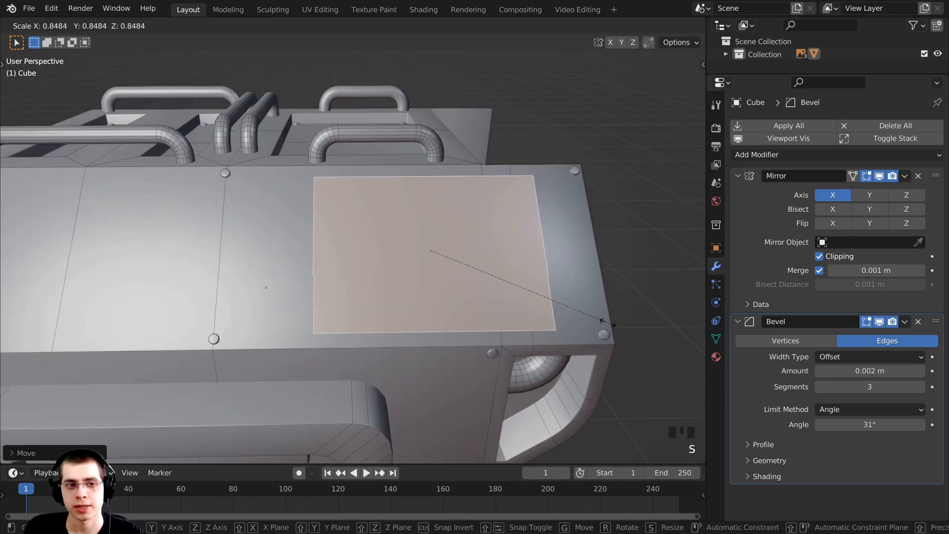
click(597, 319)
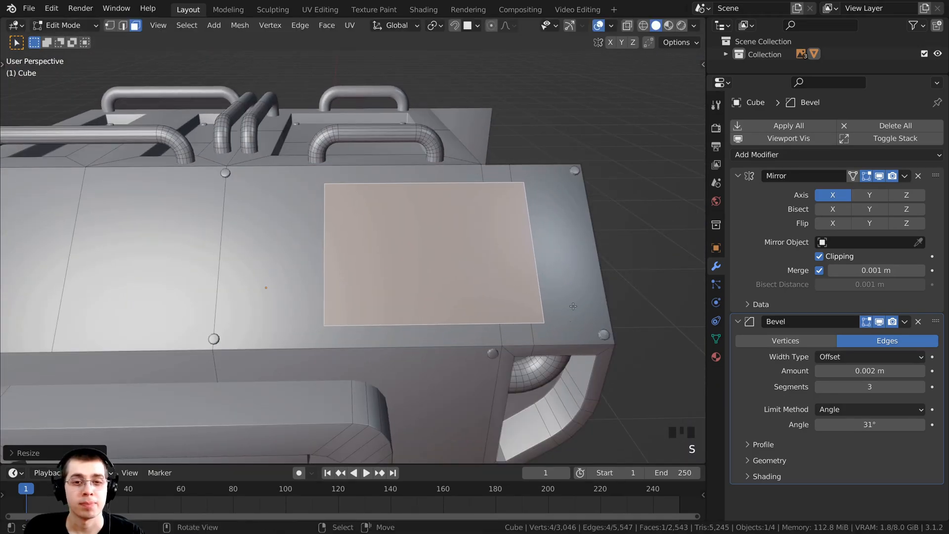
middle_drag(597, 319, 545, 288)
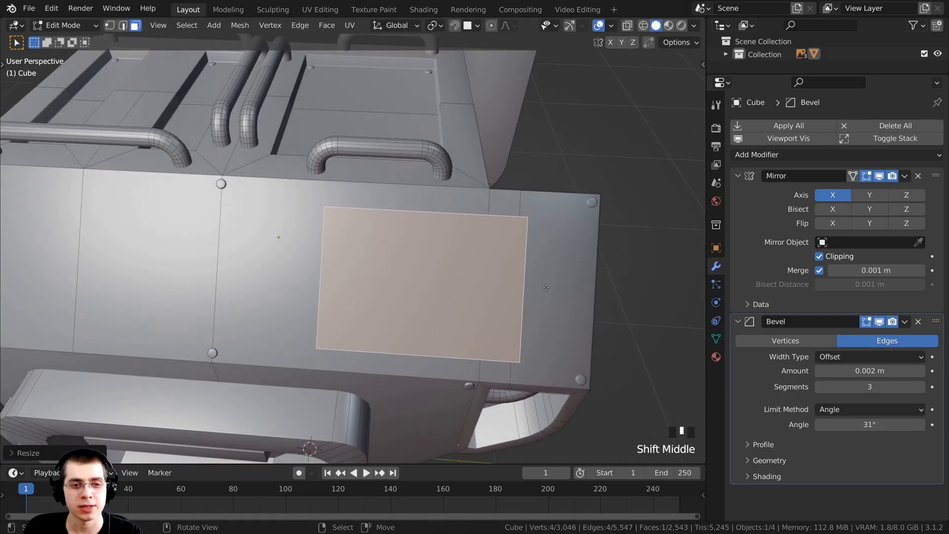
- Stretch the duplicated panel face about 1.7 times along Y and scale it down slightly to fit the rear sloped side
key(s)
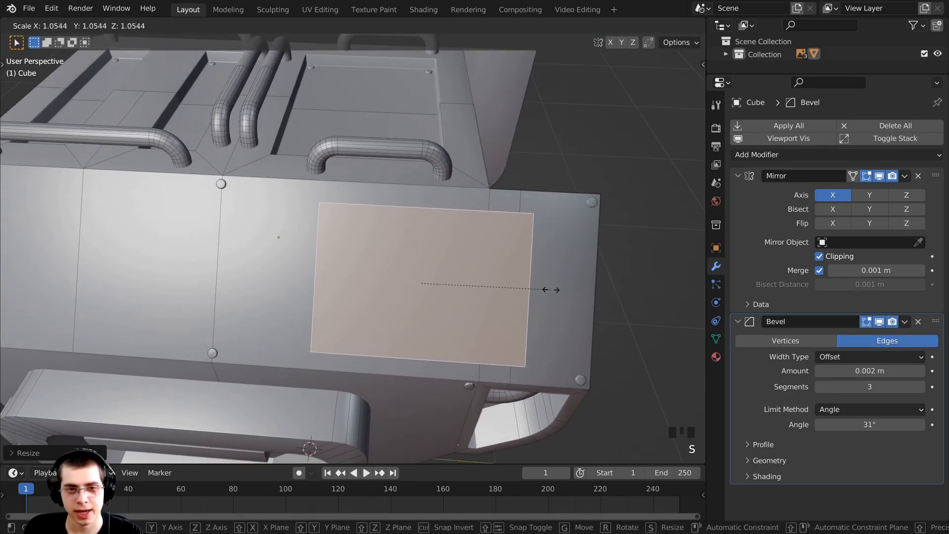
key(x)
key(y)
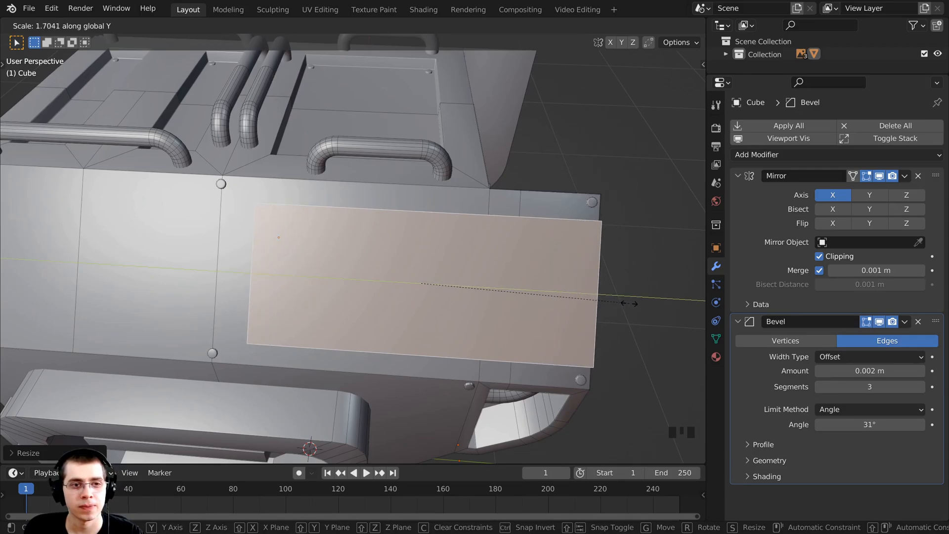
click(629, 303)
key(s)
click(615, 302)
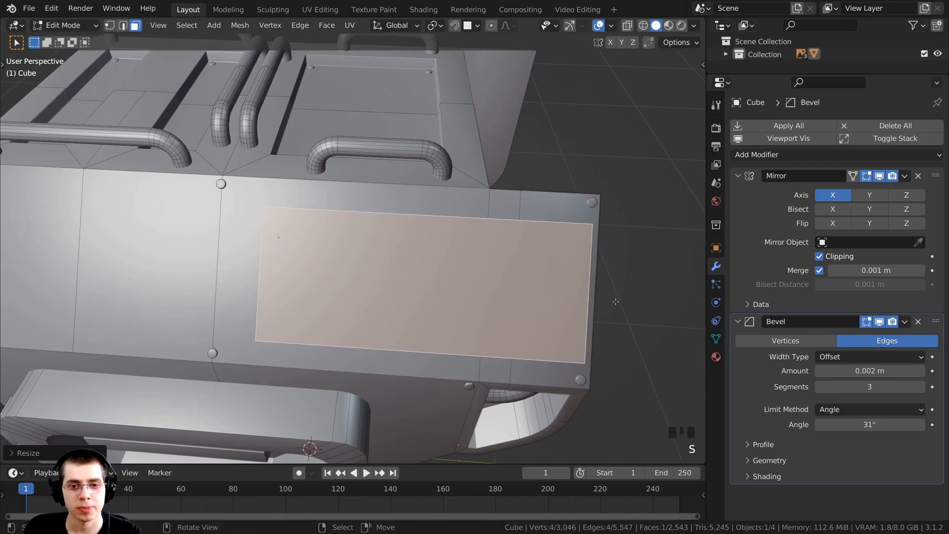
- Move the panel face about 0.04 m forward along Y to centre it between the middle and rear bolts
key(g)
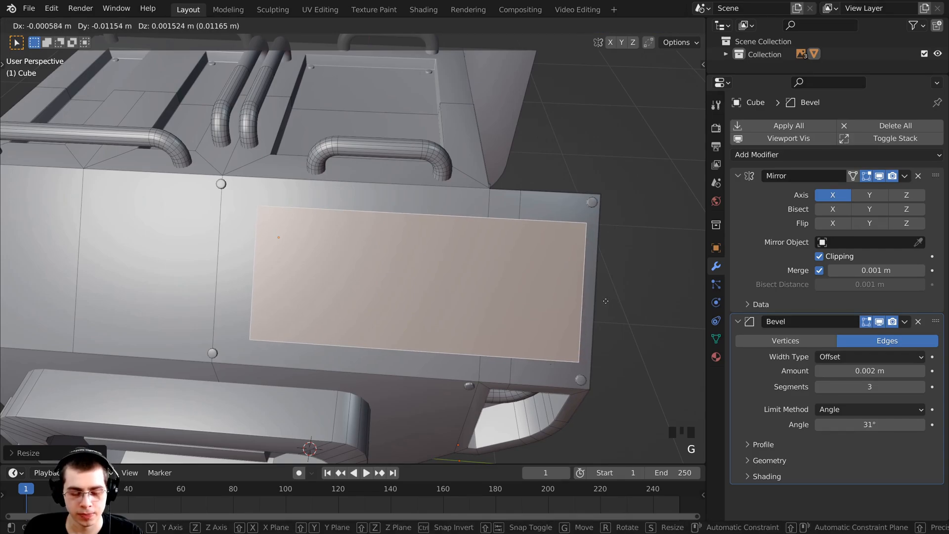
key(y)
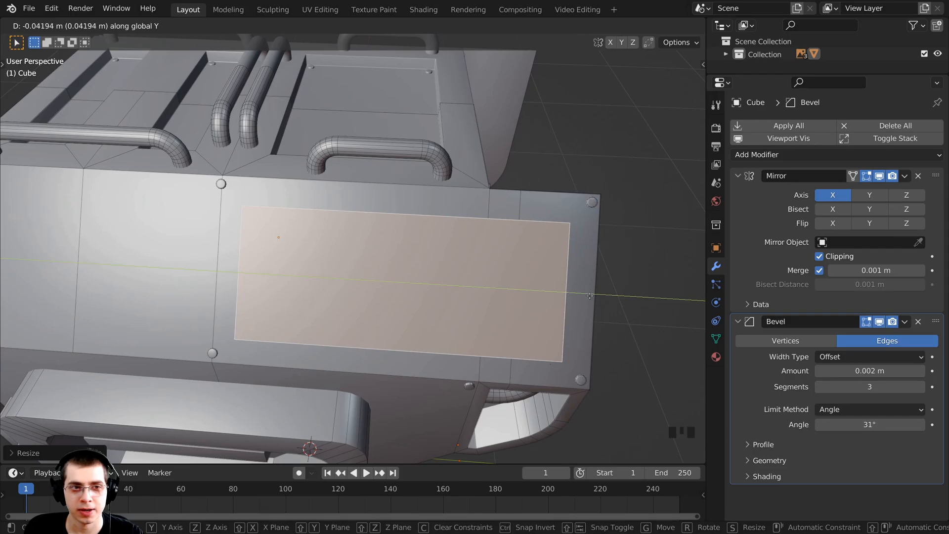
click(590, 296)
- Extrude the panel face about 0.02 m inward into the sloped side to give the raised panel thickness
middle_drag(275, 345, 445, 299)
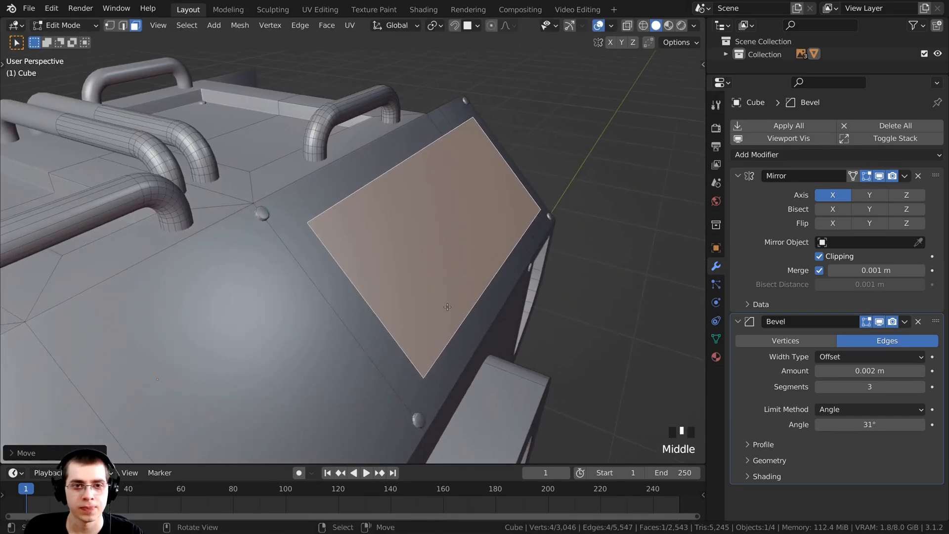
scroll(451, 297, up, 2)
key(e)
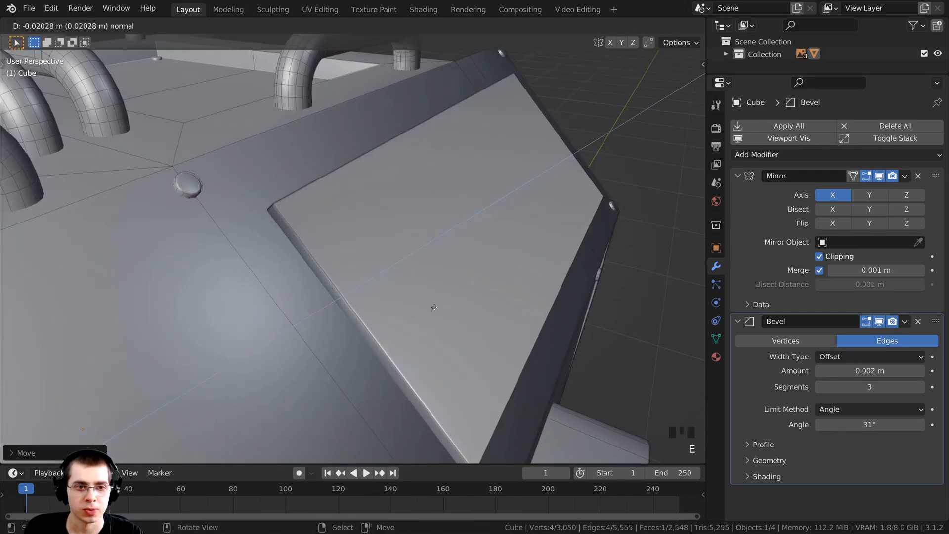
click(435, 308)
middle_drag(434, 308, 387, 259)
scroll(386, 258, up, 1)
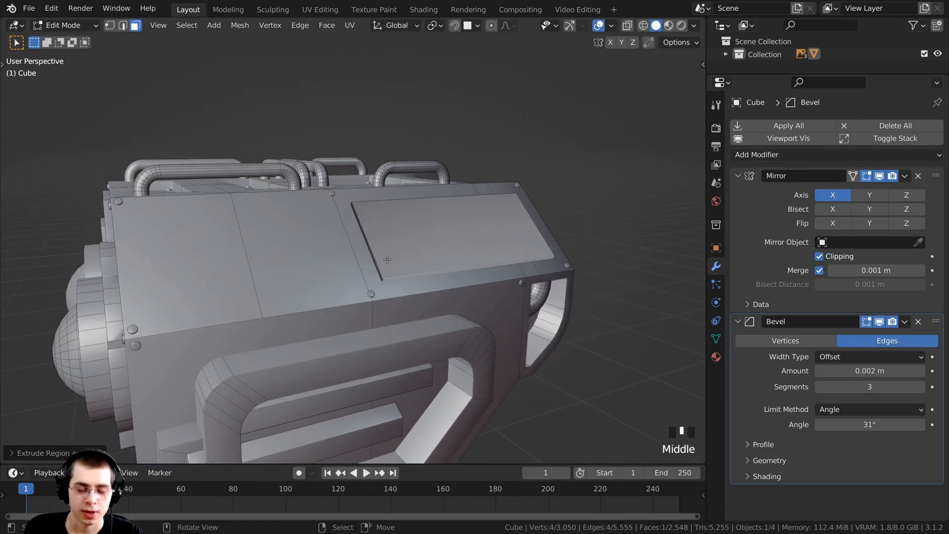
- Select the whole mesh and recalculate its normals to face outside
key(a)
key(a)
key(a)
key(a)
key(a)
key(a)
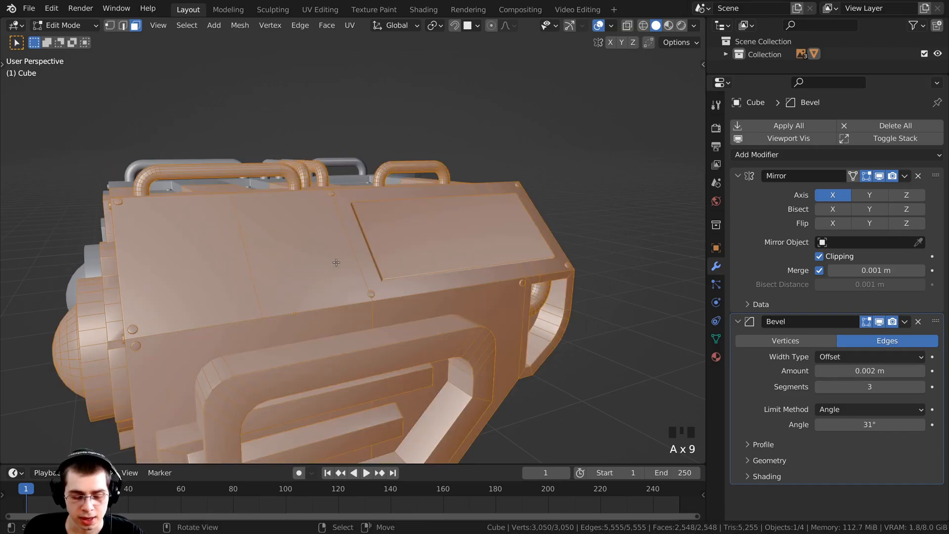
key(shift+n)
- Inset the sloped side face just in front of the middle bolts by about 0.045 m
shift+middle_drag(337, 262, 375, 310)
shift+middle_drag(390, 275, 412, 245)
scroll(412, 244, up, 1)
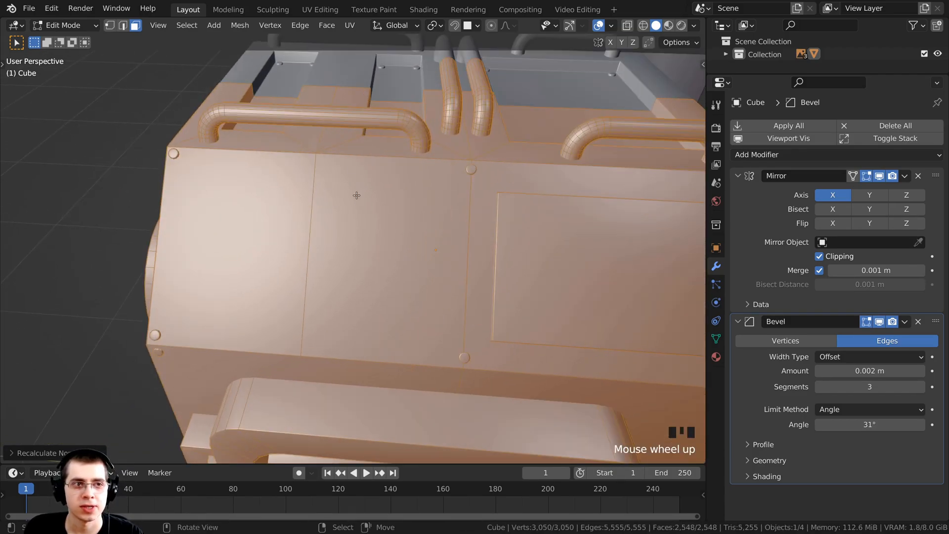
click(404, 204)
shift+middle_drag(405, 204, 387, 213)
scroll(574, 199, up, 1)
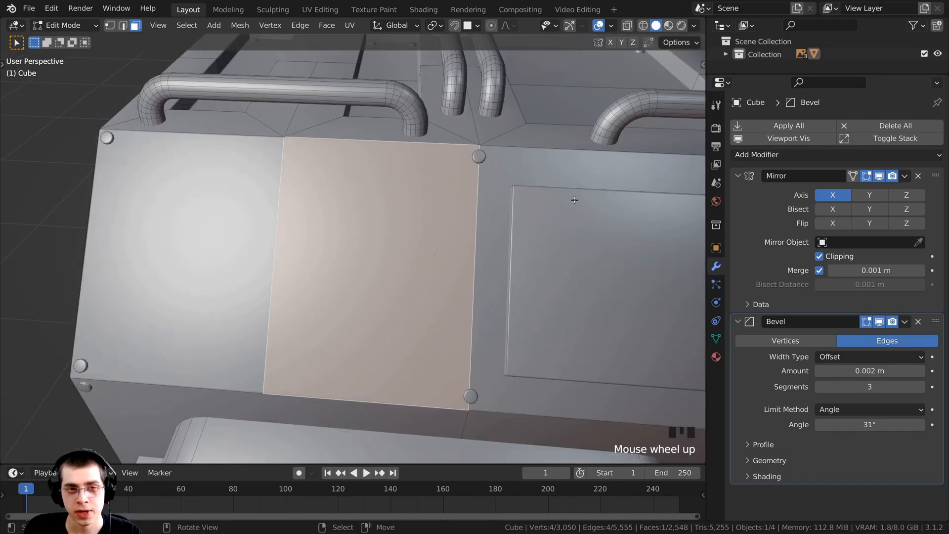
key(i)
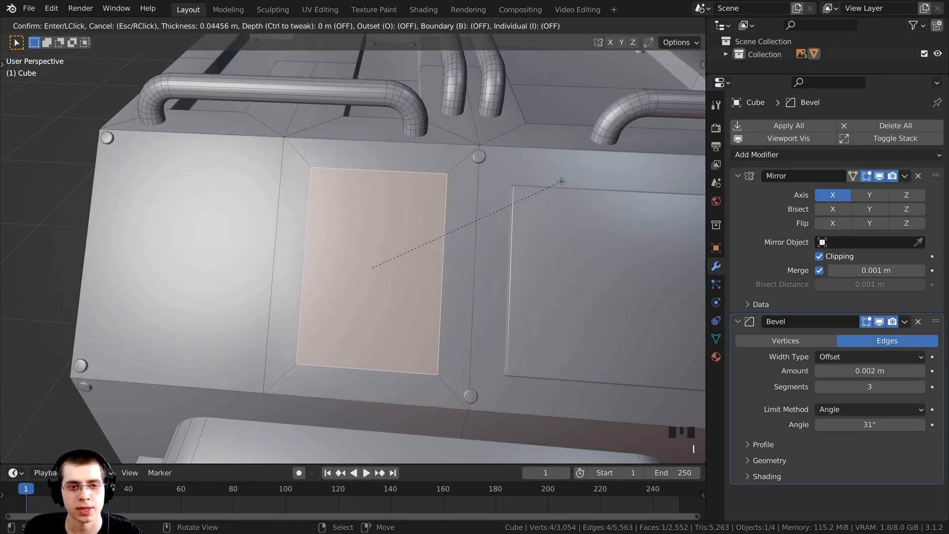
click(562, 182)
- Extrude the inset face about 0.03 m inward to form a rectangular recess in the sloped side
middle_drag(561, 181, 470, 184)
scroll(465, 184, up, 1)
key(e)
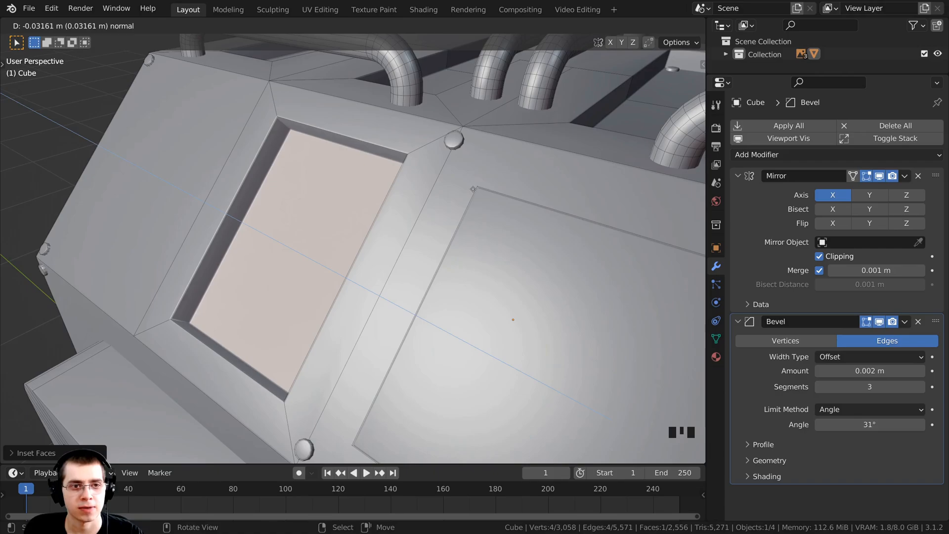
click(473, 189)
scroll(447, 219, down, 2)
middle_drag(447, 218, 426, 213)
key(Tab)
key(Tab)
scroll(426, 213, up, 1)
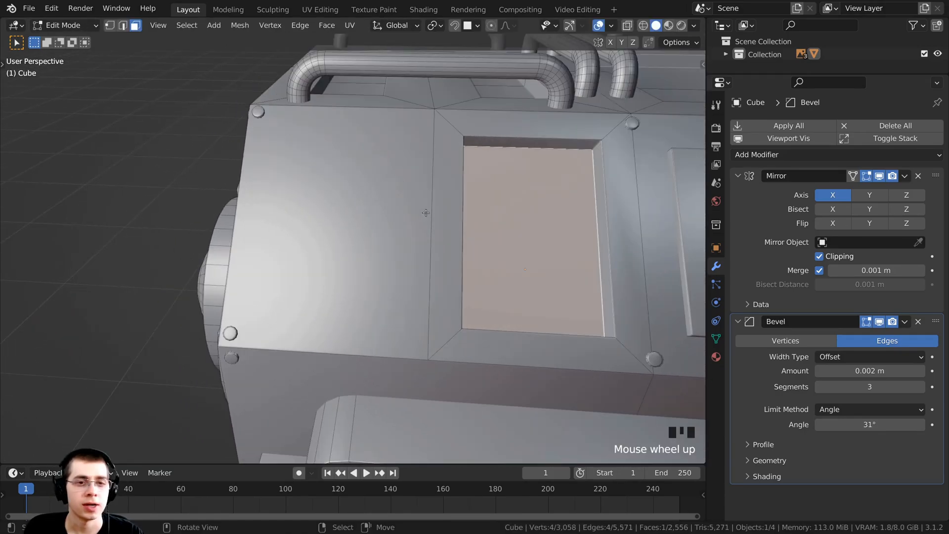
- Add a cylinder to the robot head mesh
middle_drag(300, 170, 294, 168)
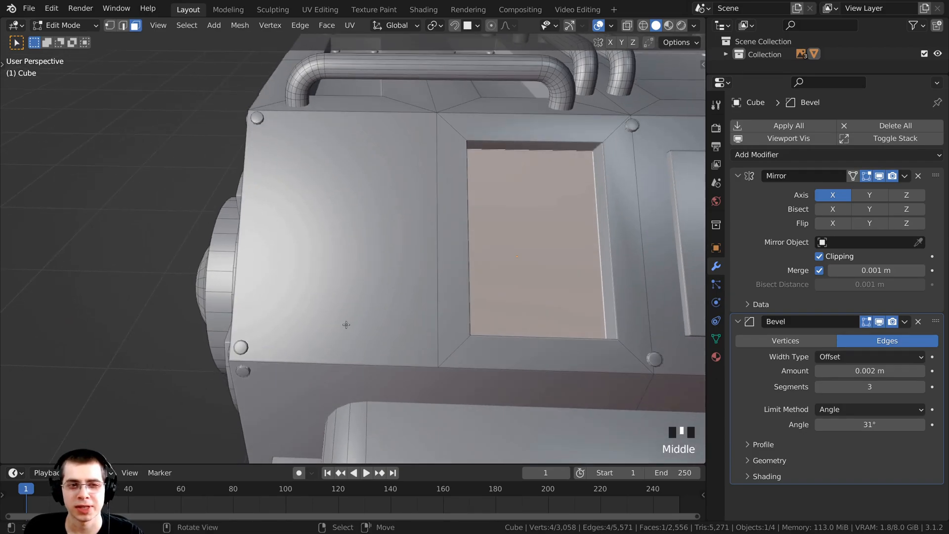
middle_drag(341, 217, 368, 219)
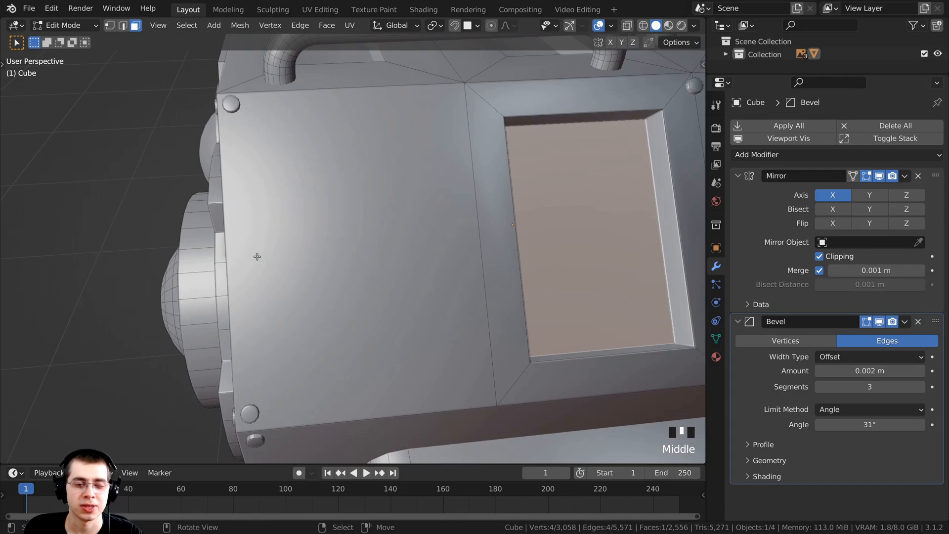
middle_drag(258, 257, 321, 281)
scroll(309, 248, down, 2)
scroll(297, 290, down, 1)
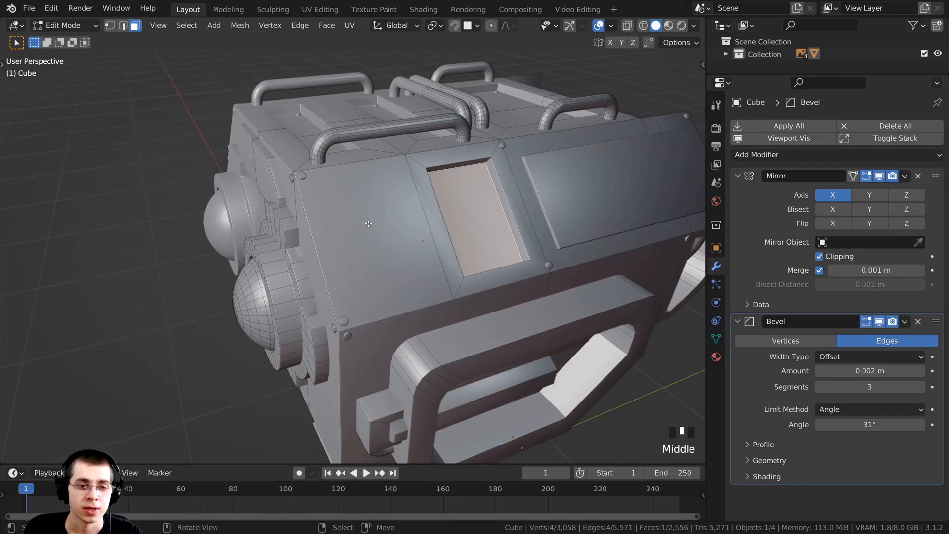
middle_drag(368, 224, 383, 216)
key(shift+a)
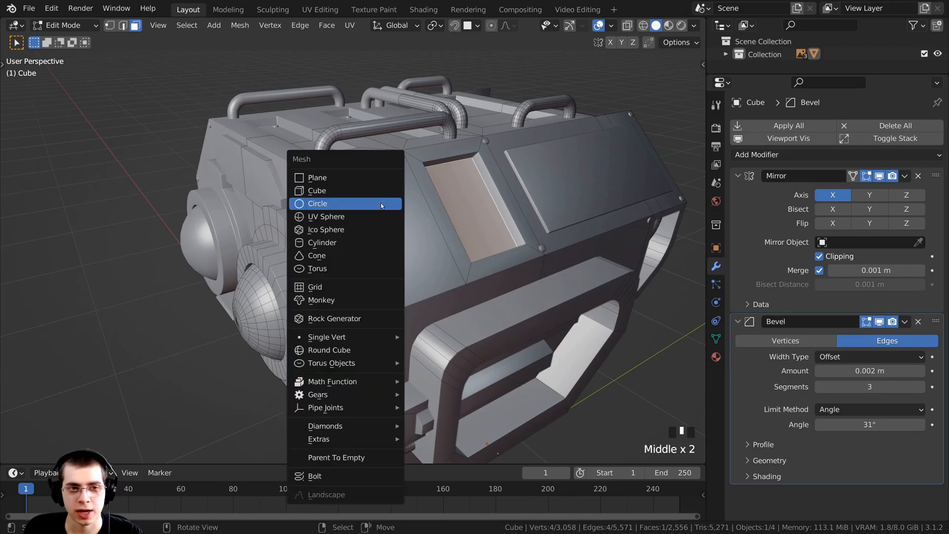
key(Escape)
middle_drag(388, 201, 393, 186)
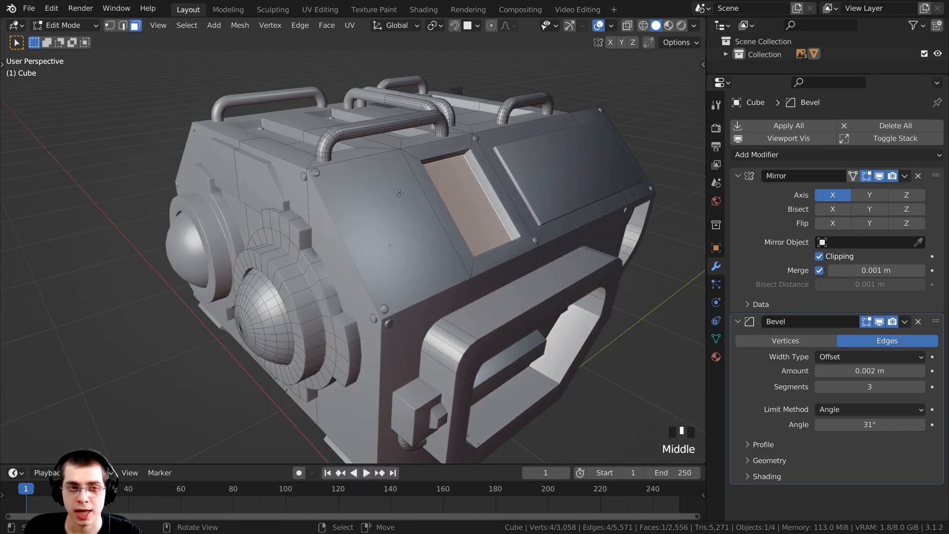
key(shift+a)
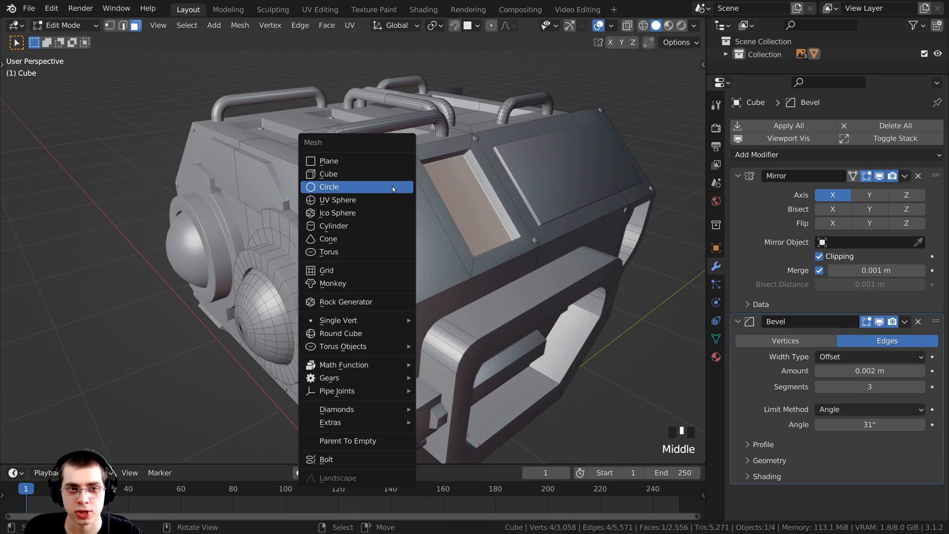
click(344, 226)
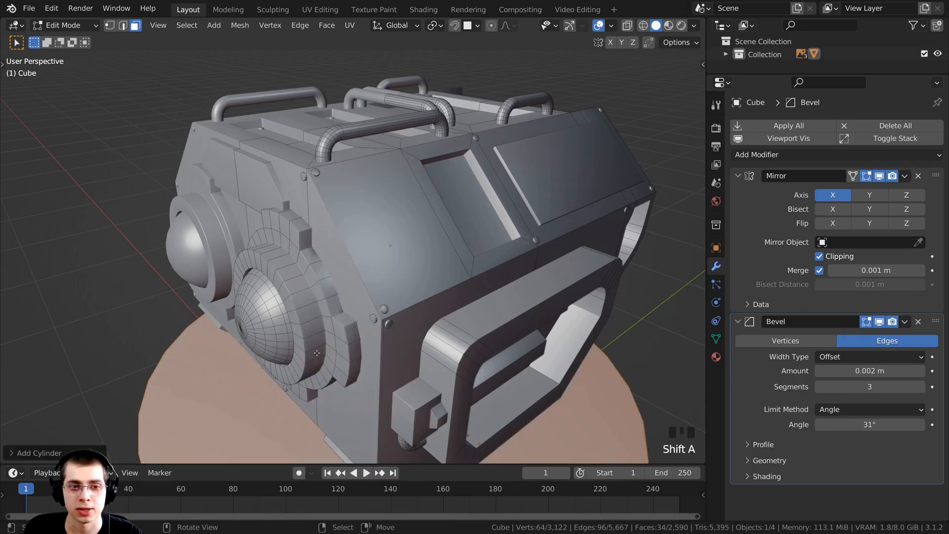
- Turn off clipping on the Mirror modifier
scroll(323, 337, down, 5)
shift+middle_drag(323, 337, 324, 305)
click(819, 256)
middle_drag(316, 405, 375, 374)
- Move the cylinder clear of the head on the positive X side and scale it down to a small size
key(g)
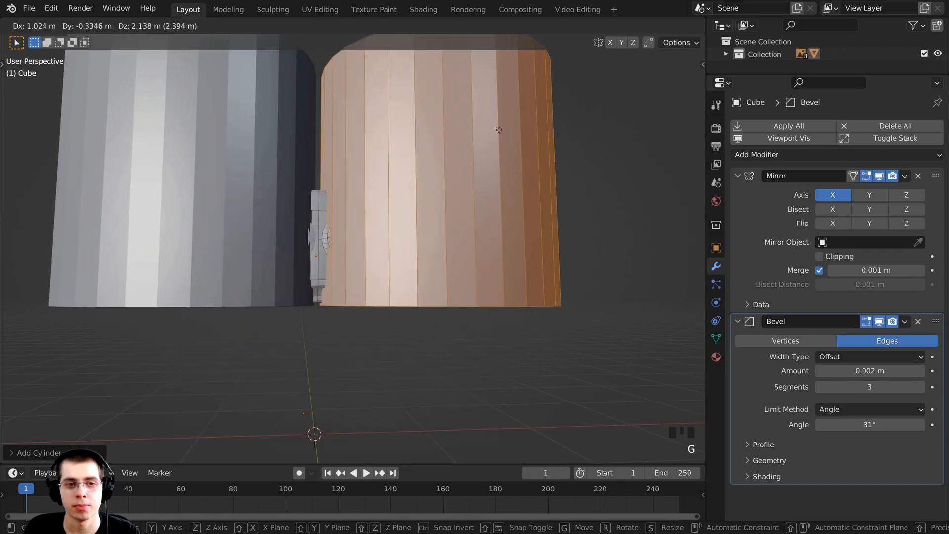
click(476, 128)
key(s)
click(468, 202)
key(g)
click(459, 203)
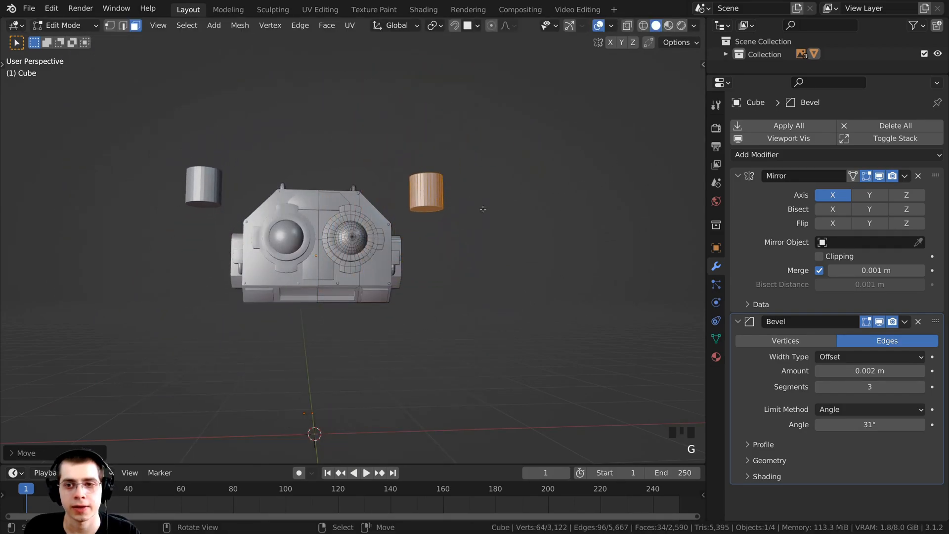
- Turn clipping back on in the Mirror modifier and show the cylinder in wireframe from the front
middle_drag(477, 292, 466, 309)
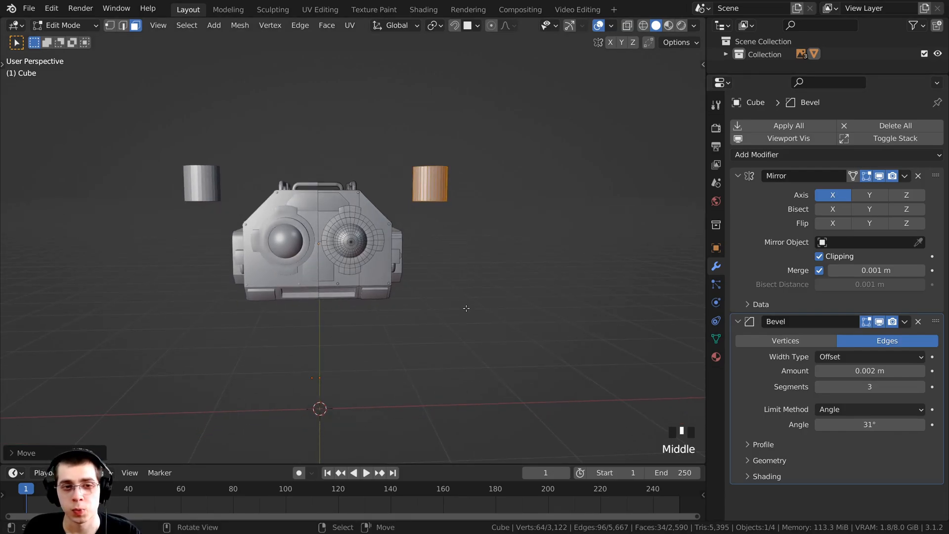
key(KP_1)
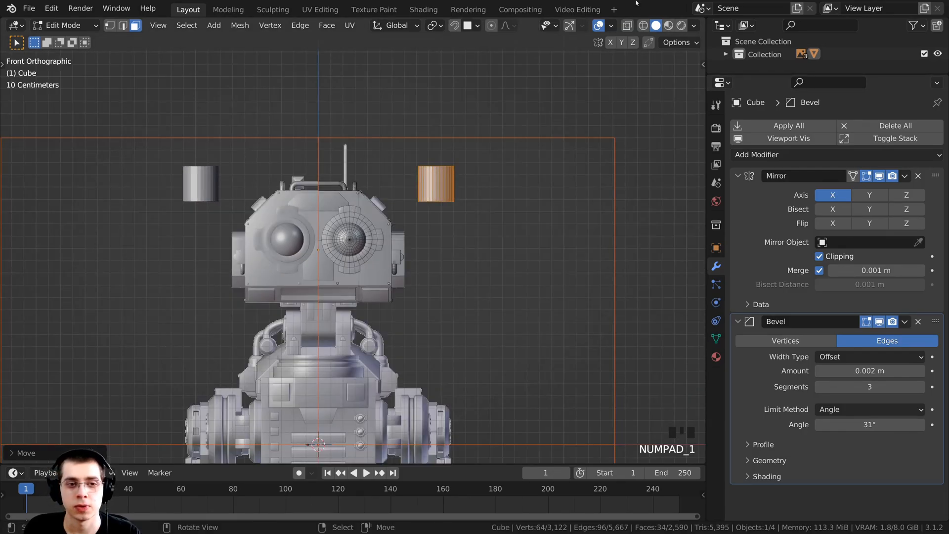
shift+middle_drag(376, 277, 366, 262)
scroll(419, 314, up, 6)
scroll(419, 314, up, 3)
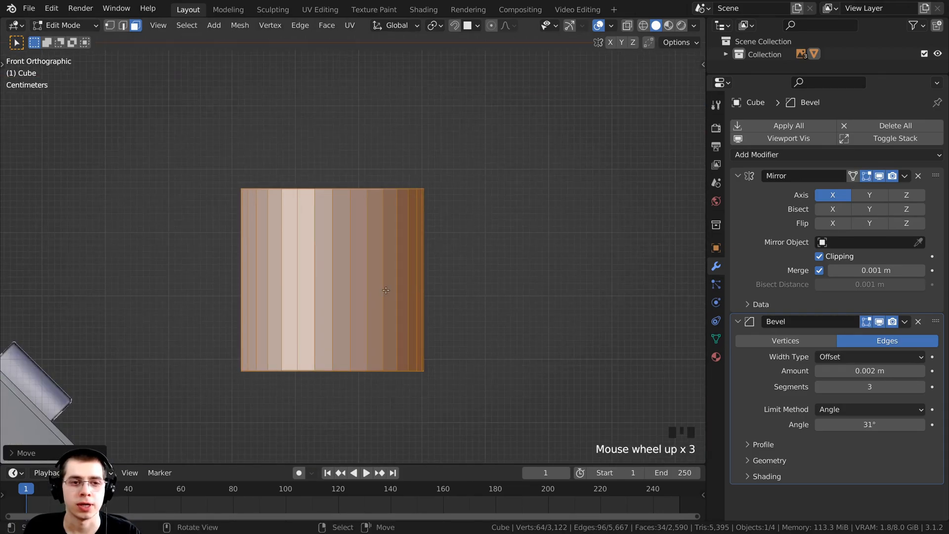
scroll(425, 137, up, 1)
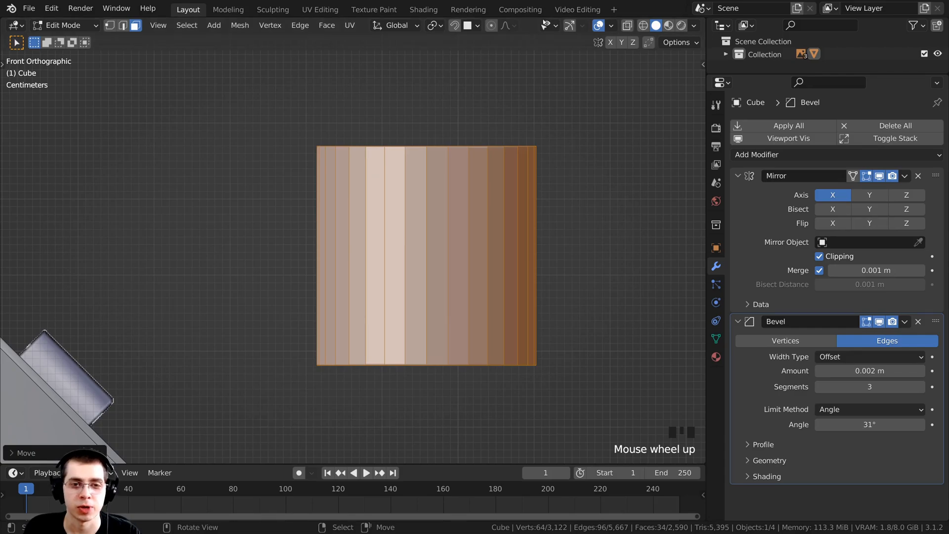
key(z)
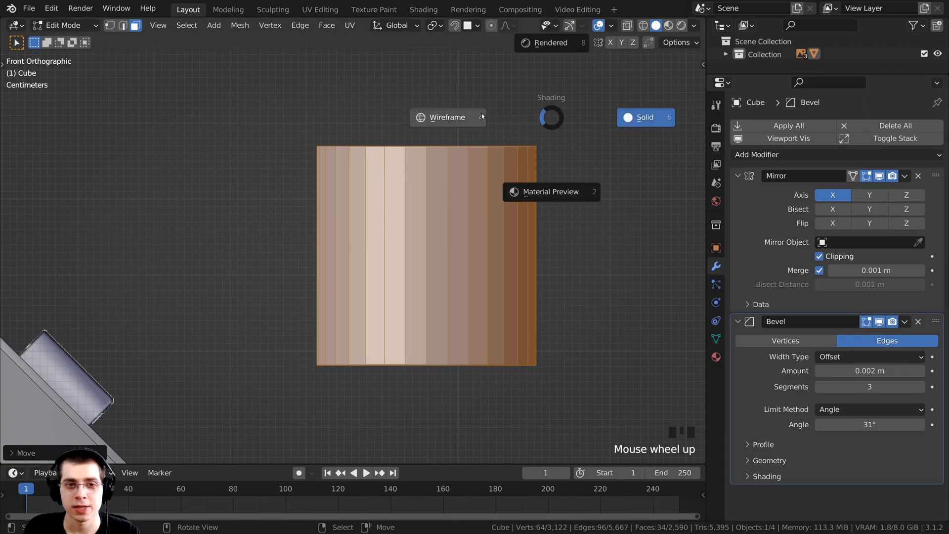
click(417, 113)
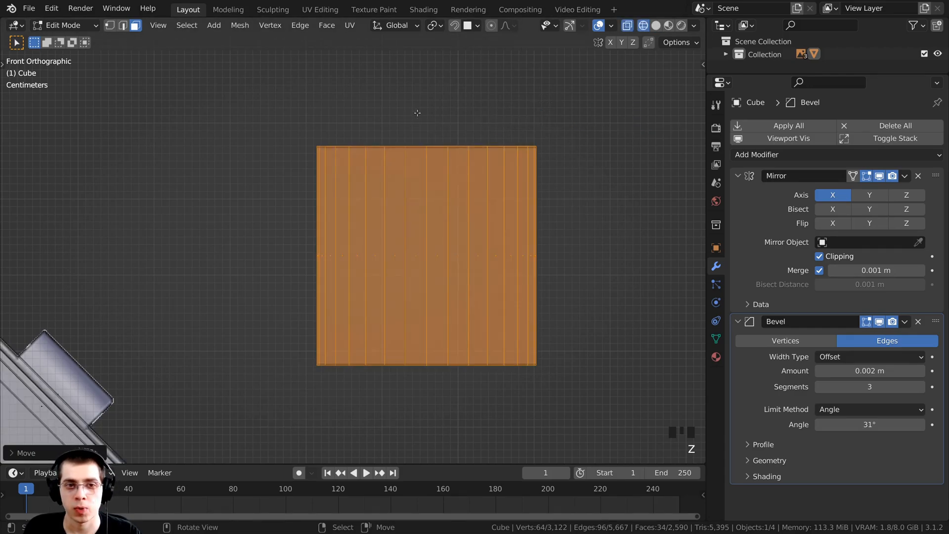
- Delete the vertices of the cylinder half facing the head and return to solid shading
click(112, 28)
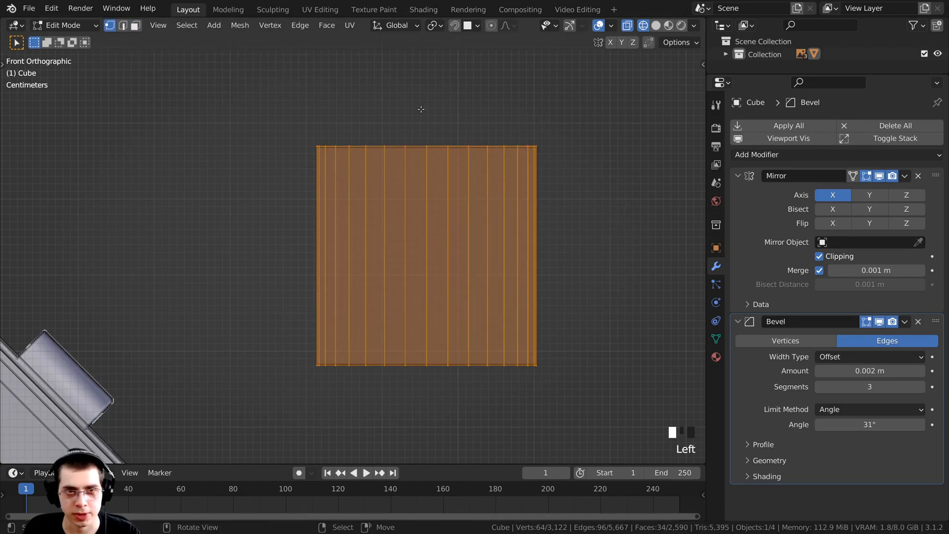
key(alt+a)
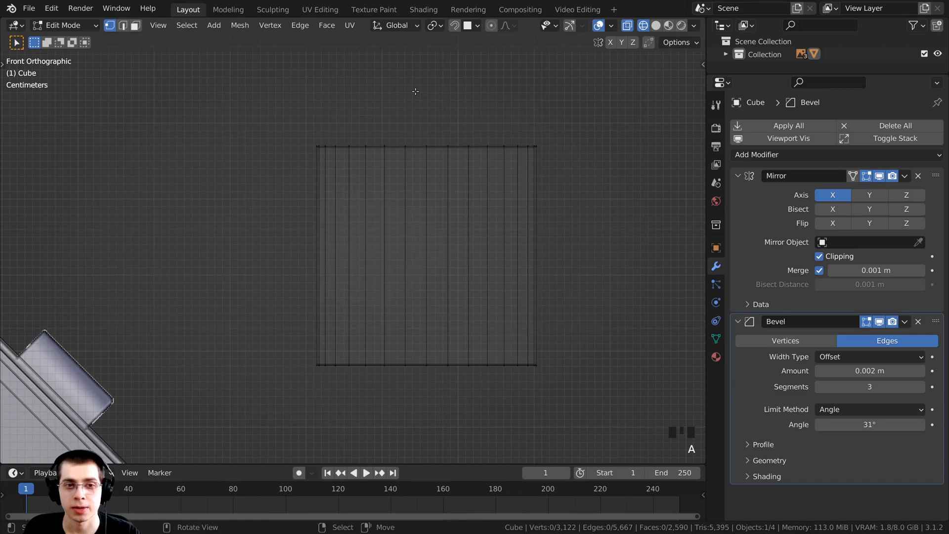
key(b)
drag(416, 92, 297, 387)
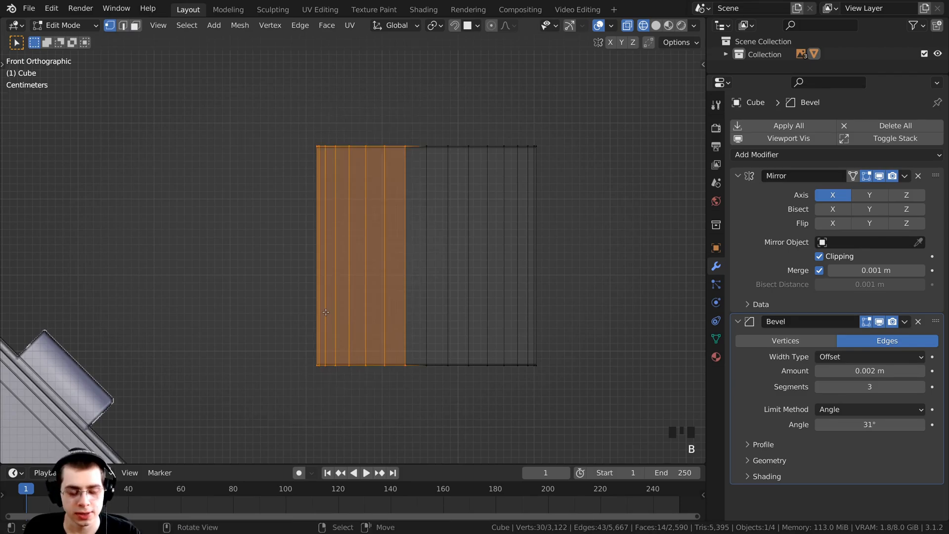
key(x)
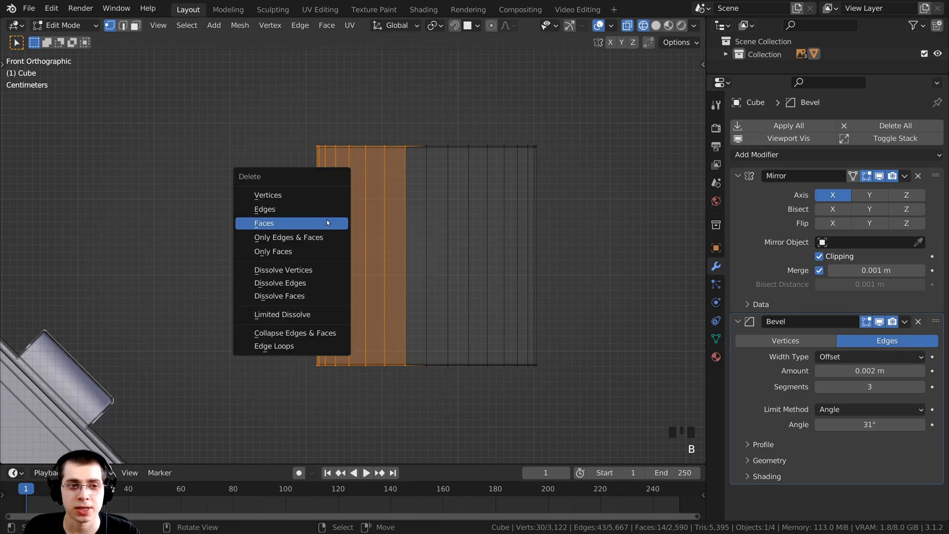
click(287, 198)
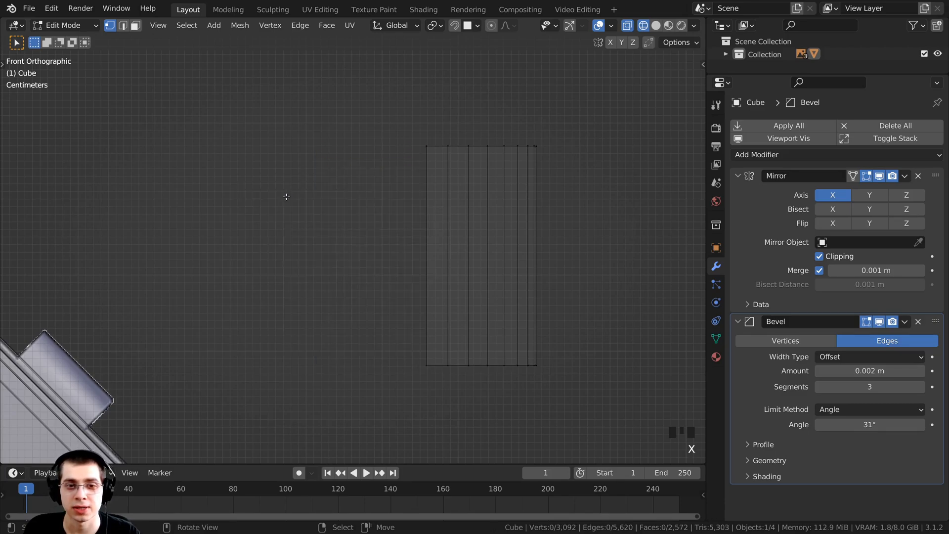
key(z)
click(381, 197)
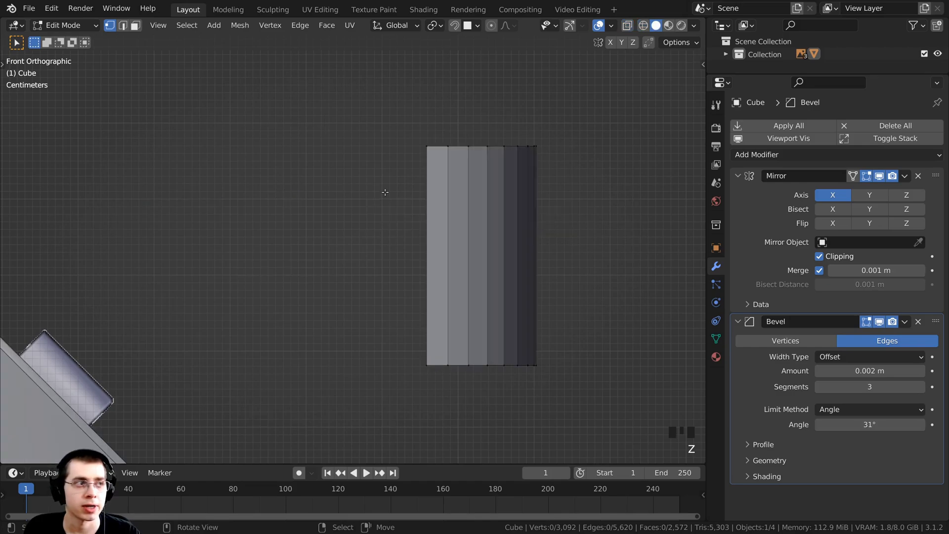
- Fill the open top end of the half-cylinder with a face from its edge loop
mouse_move(384, 194)
middle_down()
mouse_move(384, 274)
mouse_move(434, 225)
middle_up()
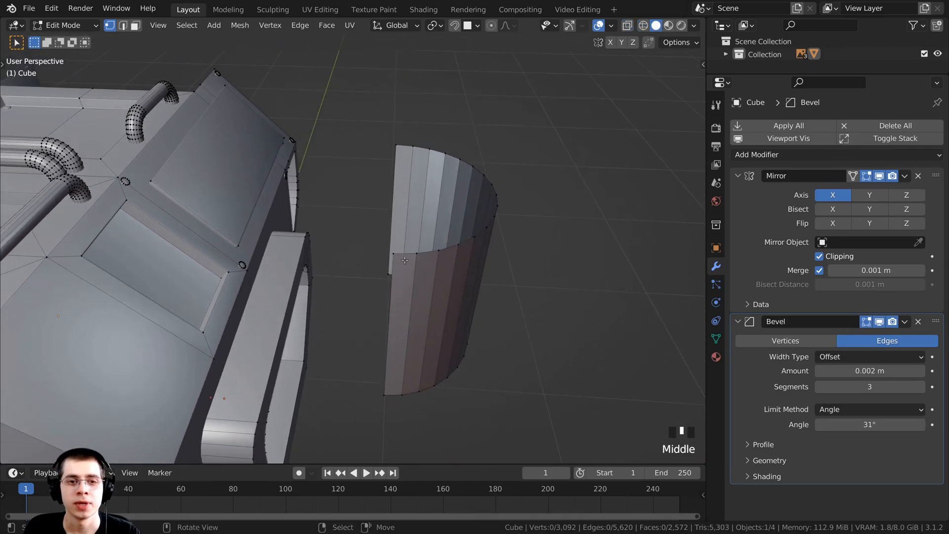
scroll(429, 254, up, 1)
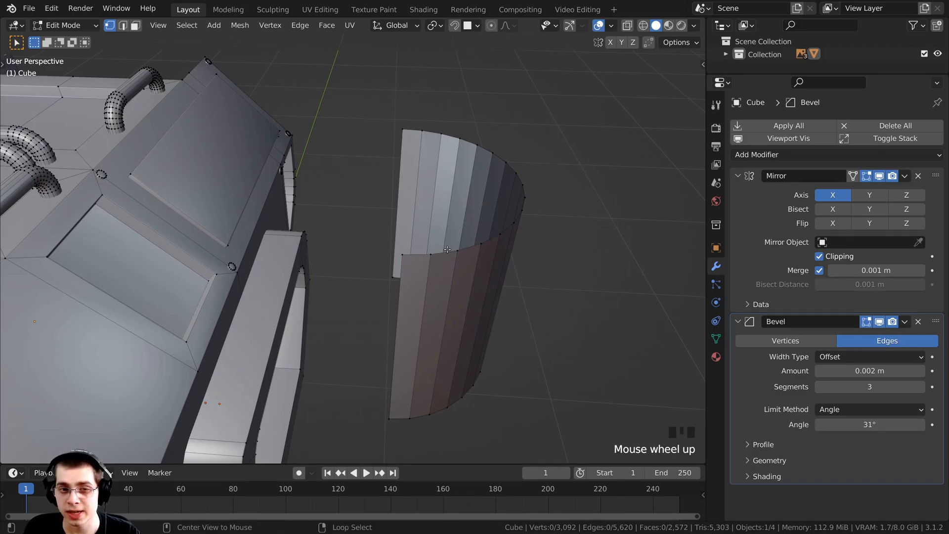
alt+right_click(447, 252)
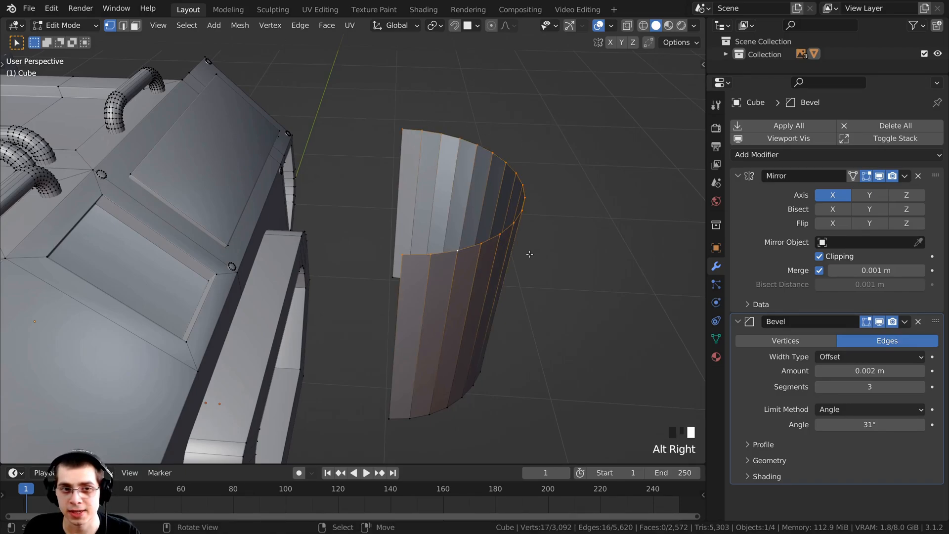
middle_drag(447, 252, 558, 222)
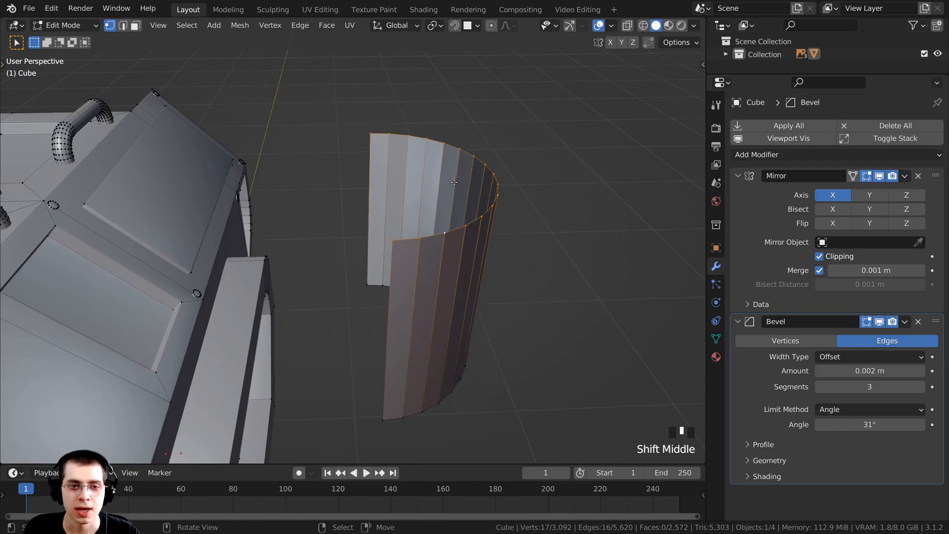
middle_drag(454, 208, 445, 202)
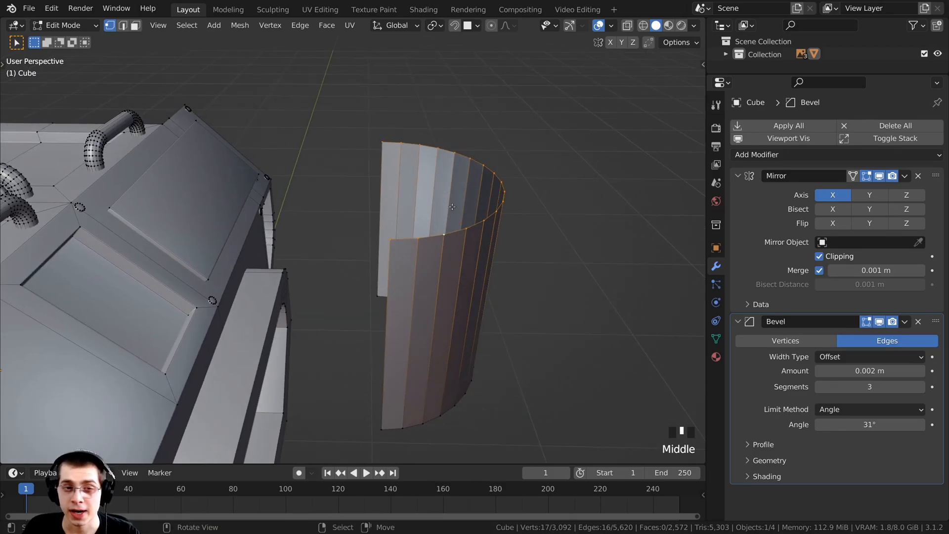
key(f)
- Fill the open bottom end of the half-cylinder with a face and save the file
scroll(446, 277, down, 1)
middle_drag(446, 276, 360, 173)
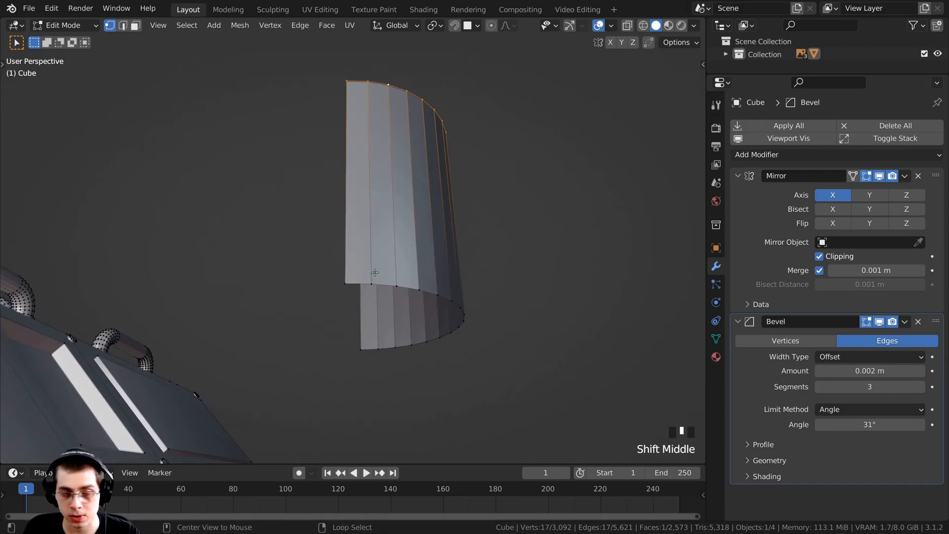
alt+right_click(396, 351)
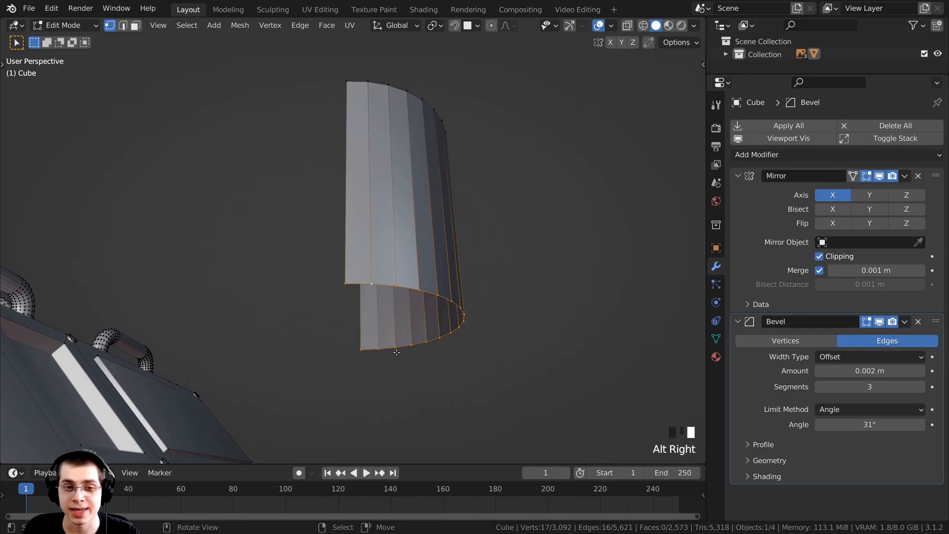
key(f)
scroll(396, 353, down, 2)
middle_drag(397, 353, 394, 322)
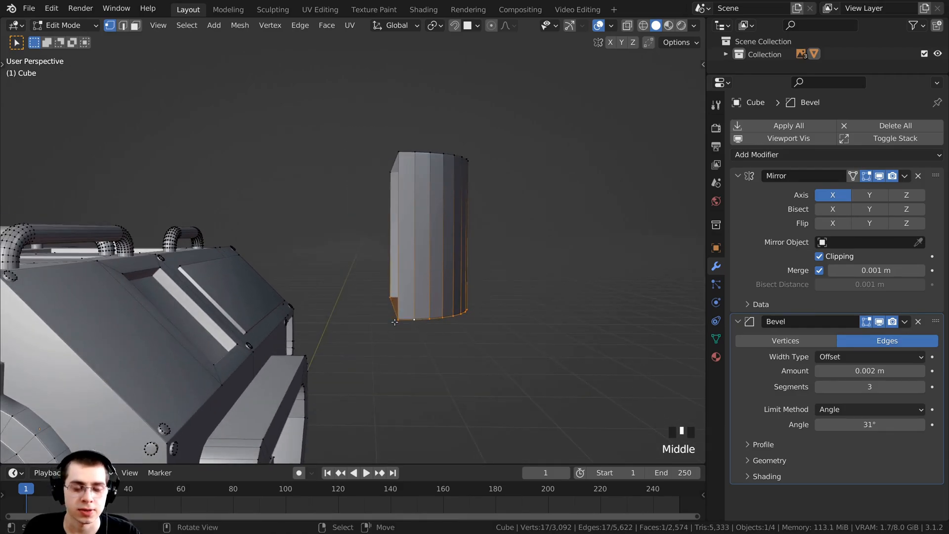
key(ctrl+s)
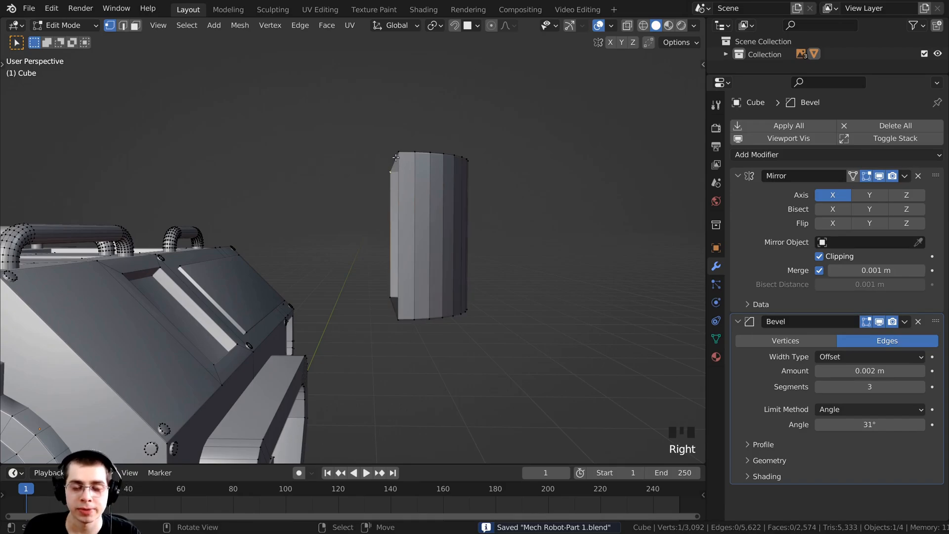
- Select the whole half-cylinder, move it in front view onto the head's slanted side, and scale it down
key(l)
middle_drag(396, 158, 380, 208)
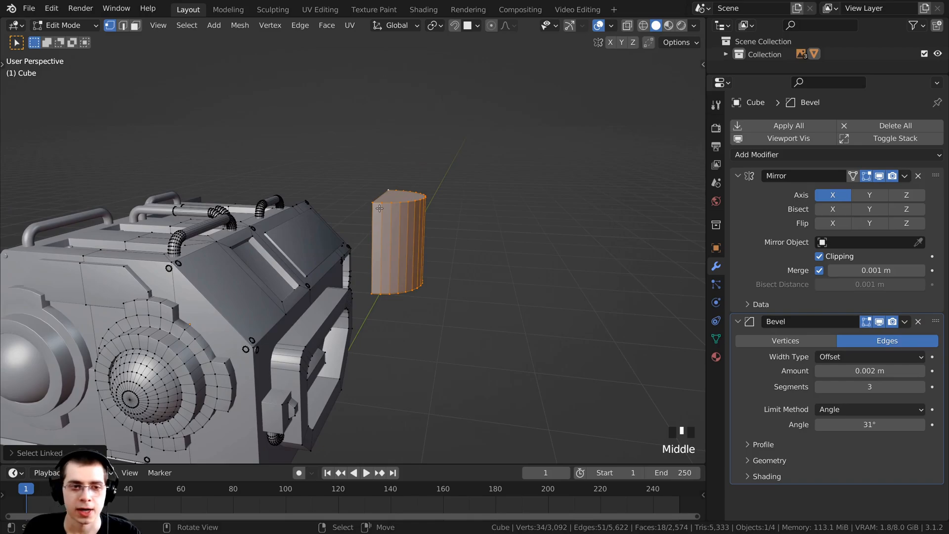
key(KP_1)
shift+middle_drag(344, 297, 371, 292)
scroll(585, 141, up, 3)
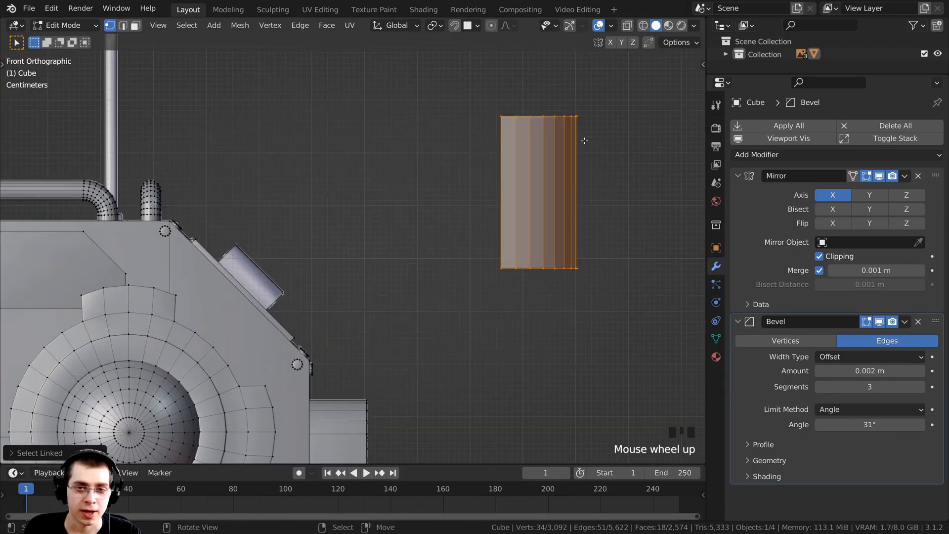
key(g)
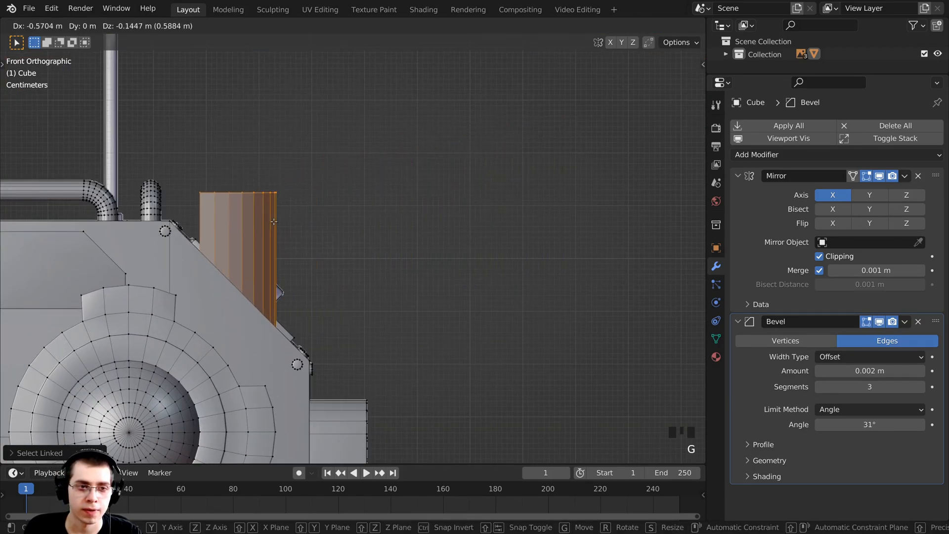
click(275, 213)
key(s)
click(318, 179)
- Rotate the half-cylinder by -45° in front view so that it lies along the head's slanted side
shift+middle_drag(318, 179, 377, 209)
scroll(414, 212, up, 3)
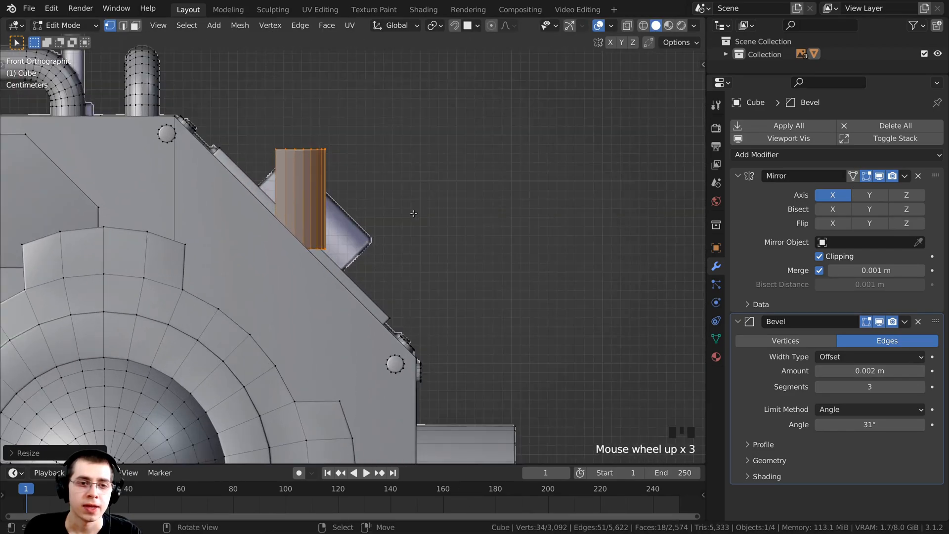
key(r)
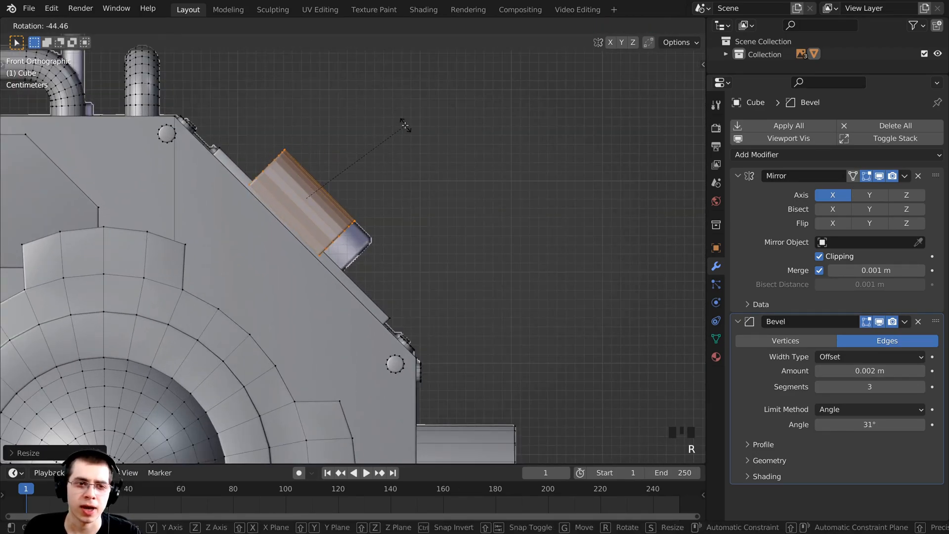
key(Escape)
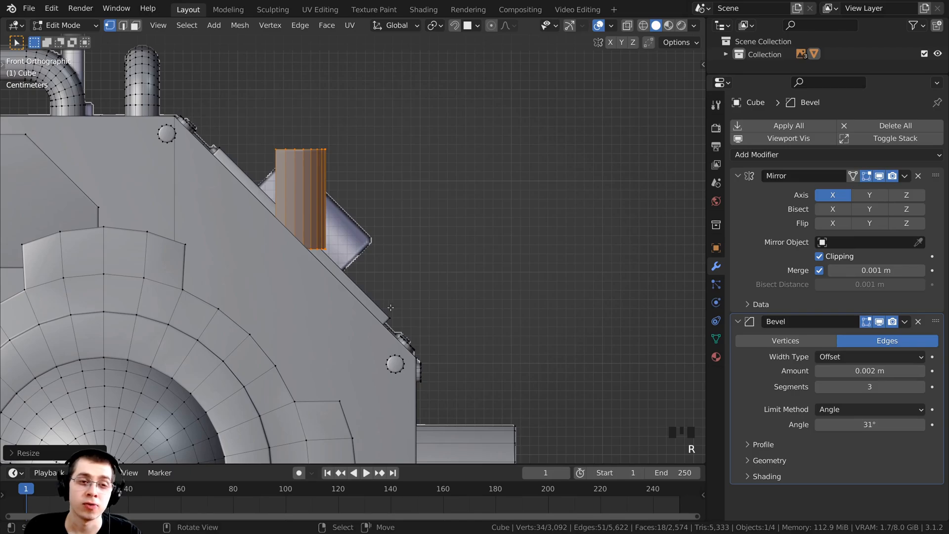
shift+middle_drag(265, 266, 389, 262)
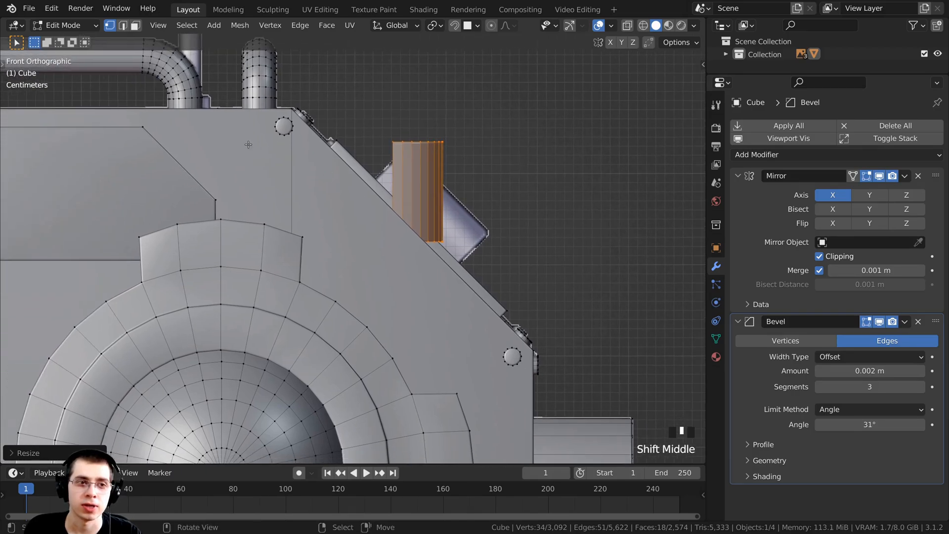
scroll(144, 162, down, 3)
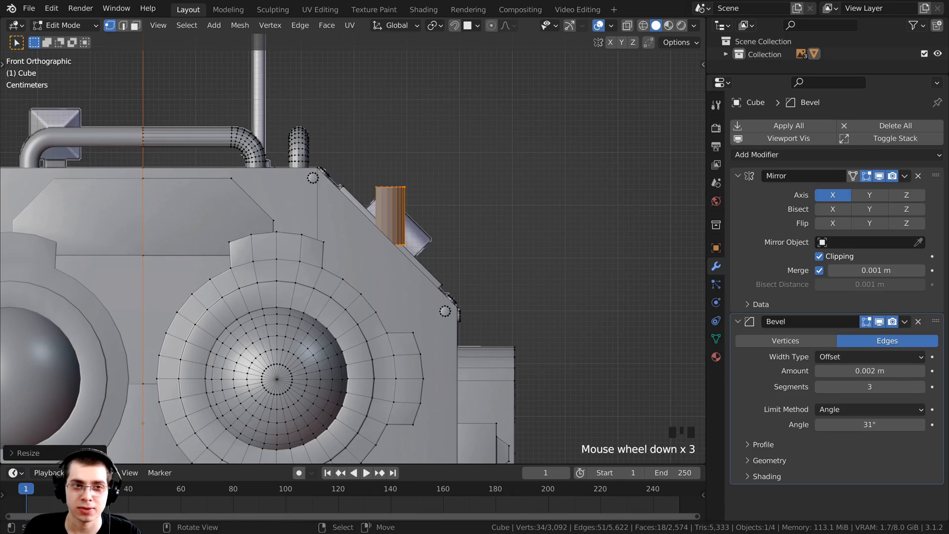
scroll(293, 155, up, 1)
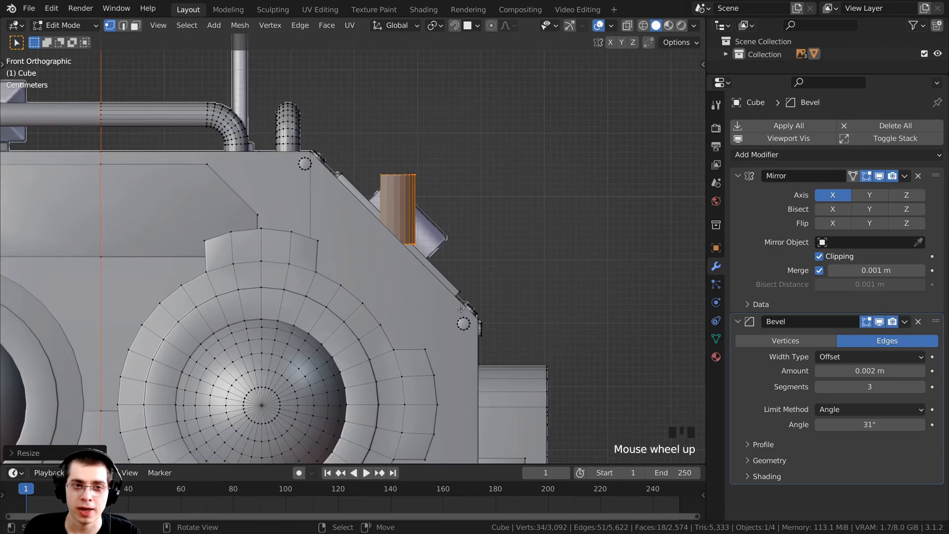
scroll(475, 180, up, 1)
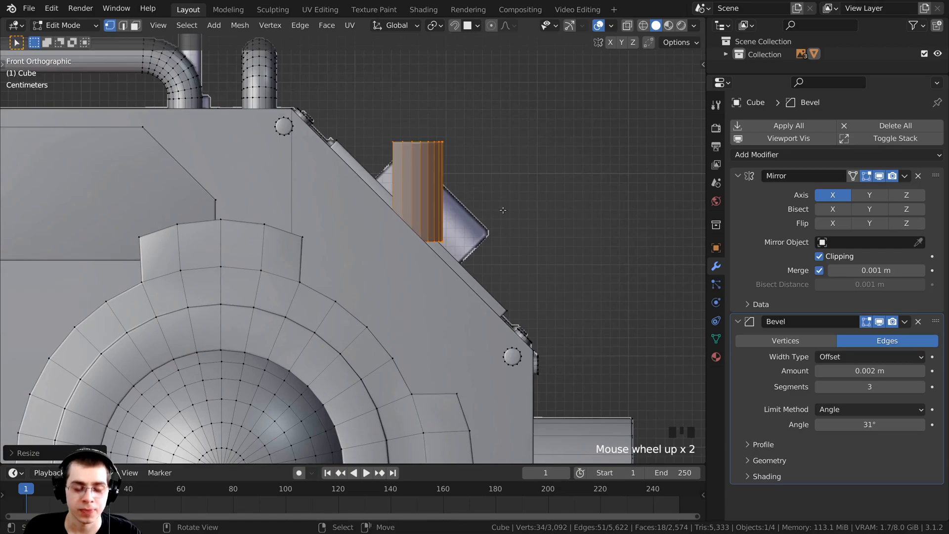
key(r)
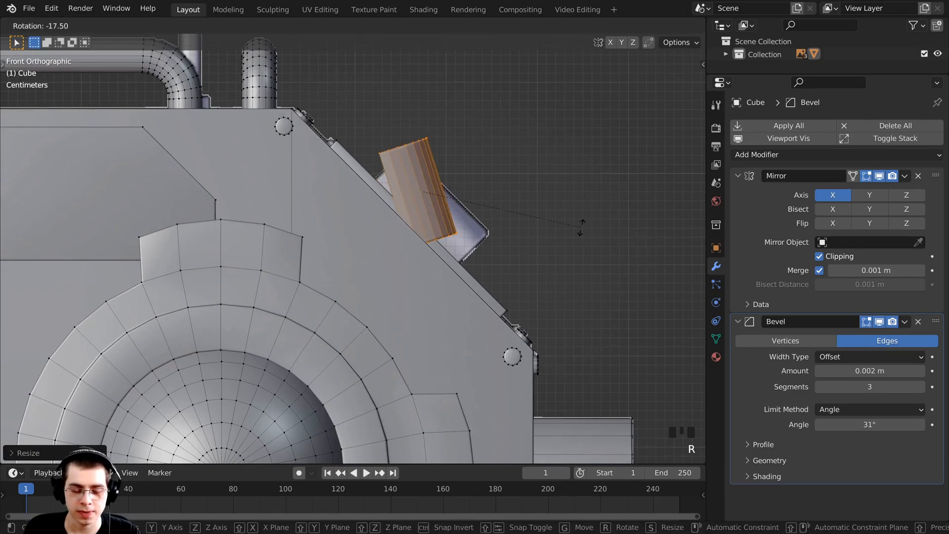
text(45)
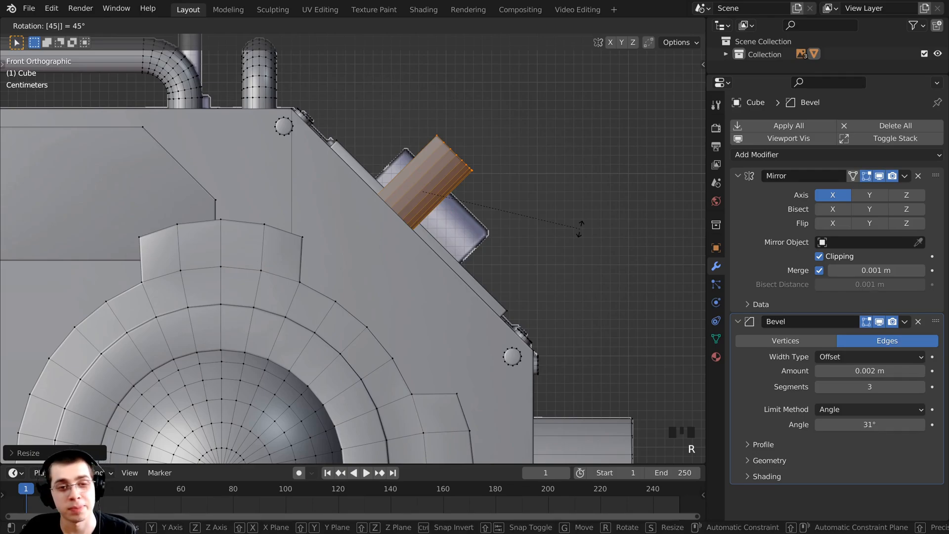
key(minus)
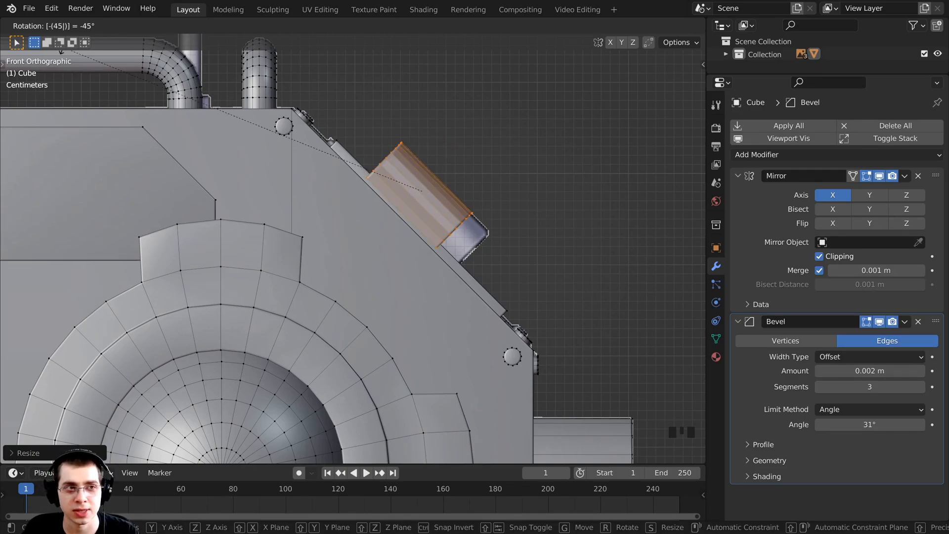
click(324, 177)
- Scale the half-cylinder up about 1.17 times and reposition it over the reference shape on the head's slanted side
scroll(324, 176, up, 5)
shift+middle_drag(365, 189, 281, 169)
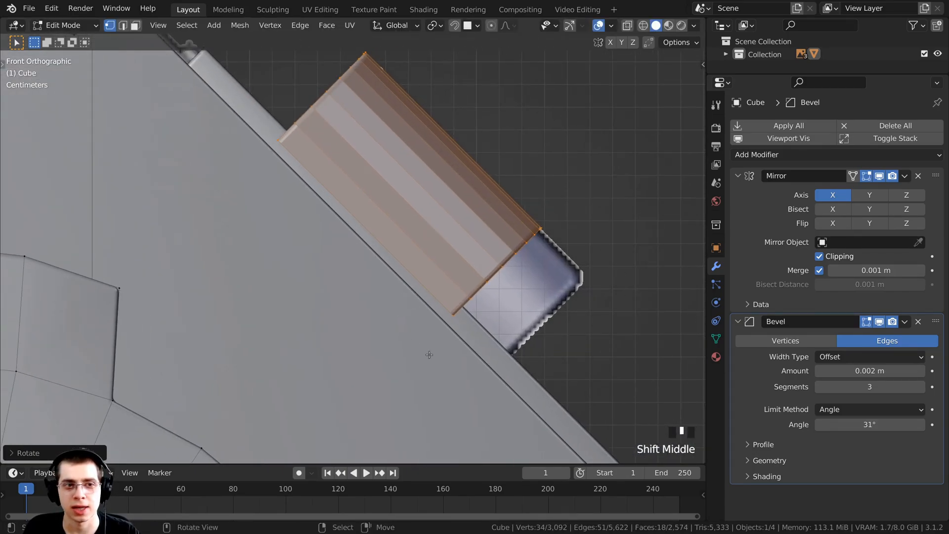
scroll(429, 355, down, 1)
shift+middle_drag(417, 204, 375, 172)
scroll(374, 172, down, 1)
key(g)
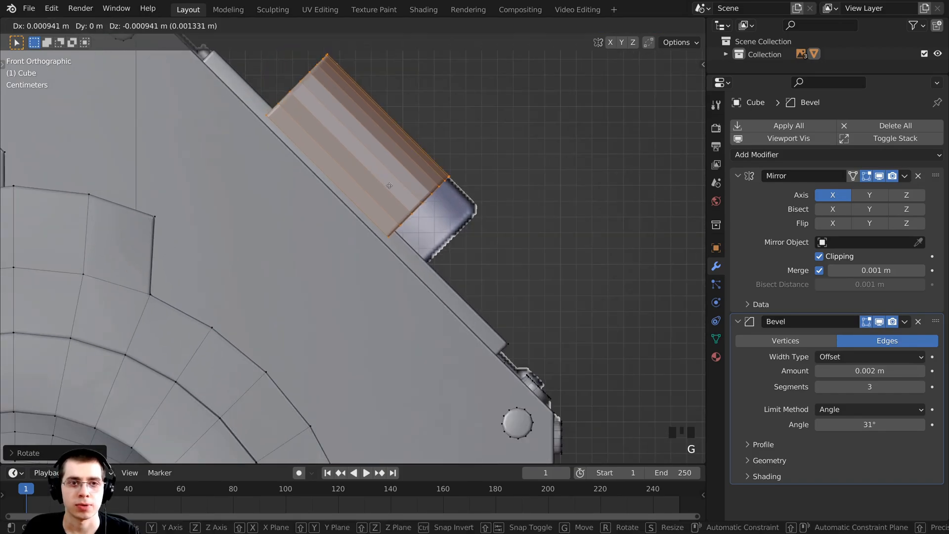
click(403, 203)
key(s)
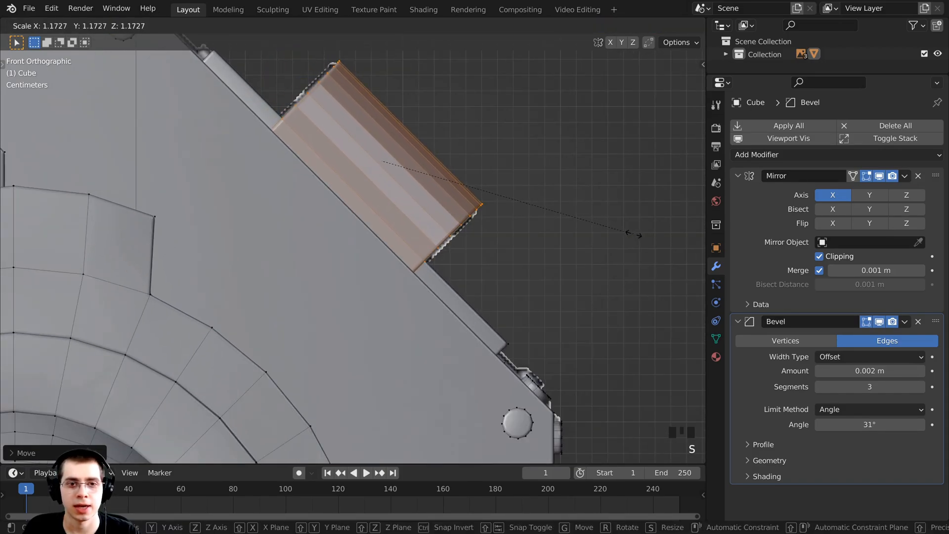
click(633, 234)
key(g)
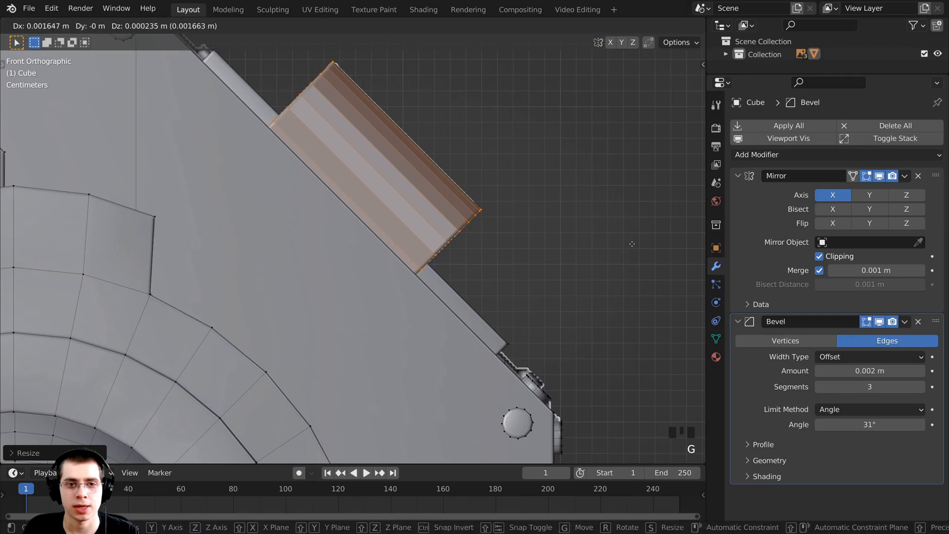
click(631, 243)
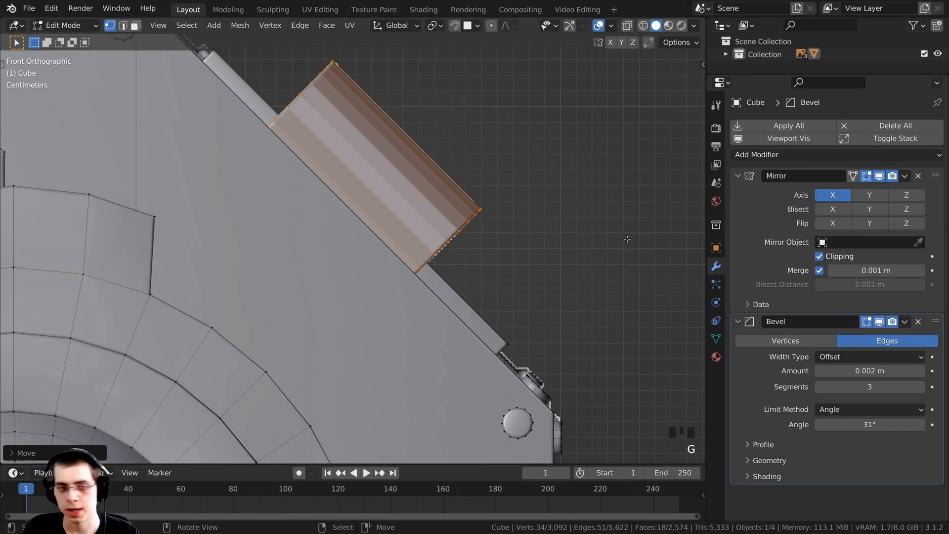
- In right wireframe view, move the half-cylinder along Y to line up with the reference shape beside the recessed window
key(KP_3)
scroll(557, 248, down, 2)
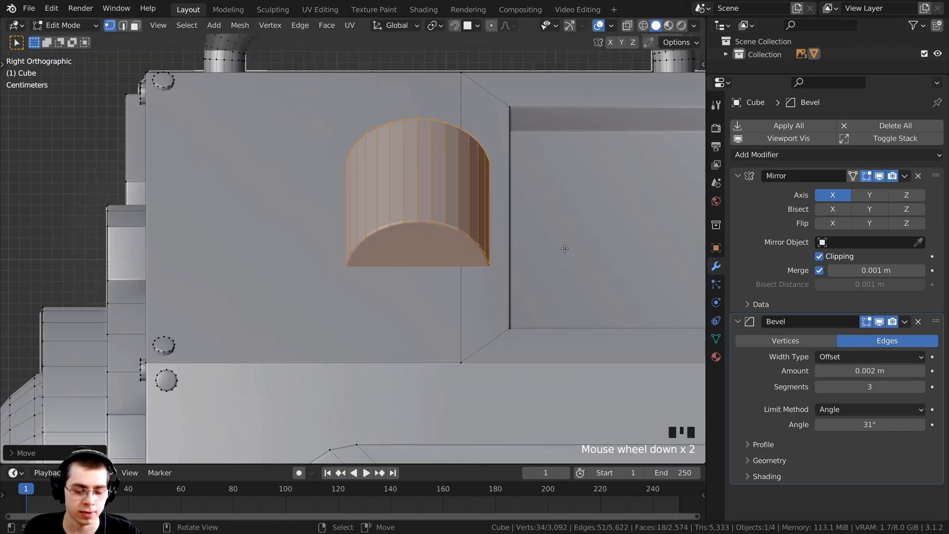
key(z)
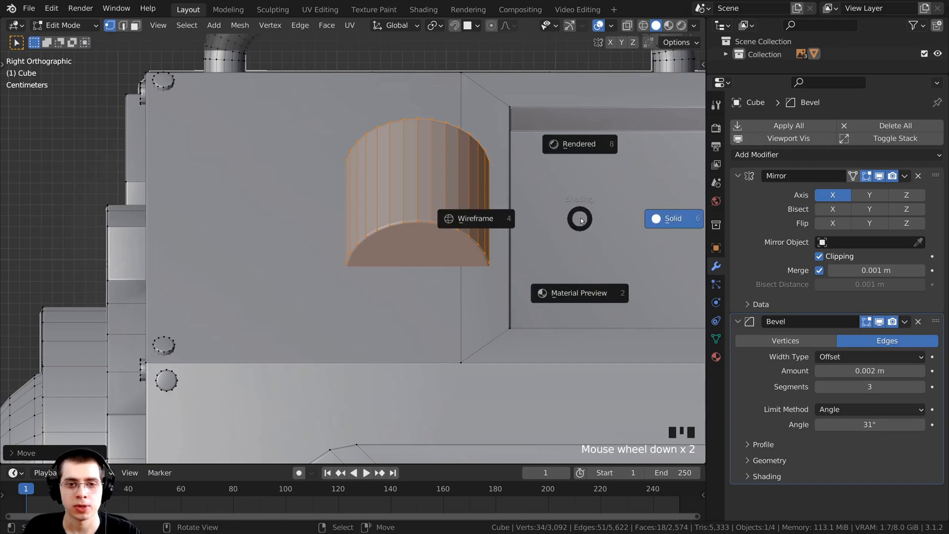
click(438, 218)
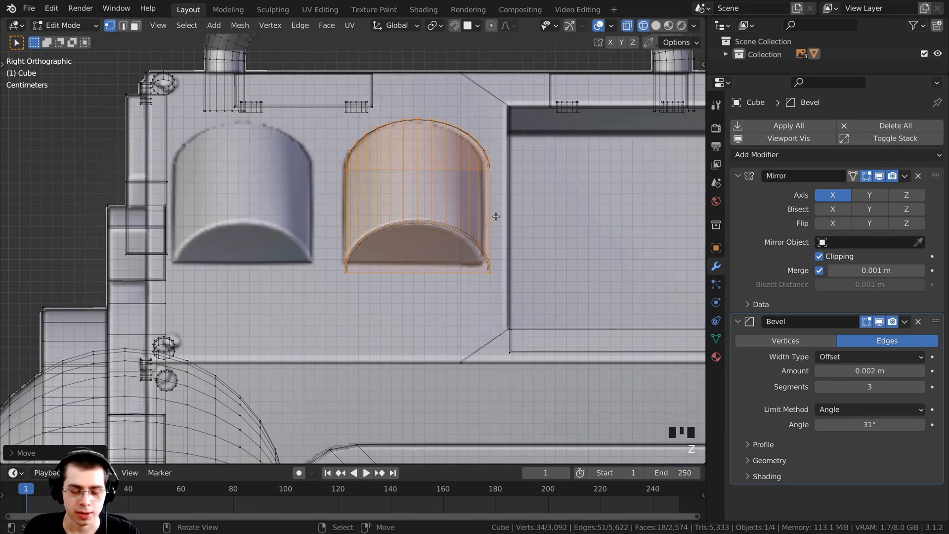
key(g)
key(y)
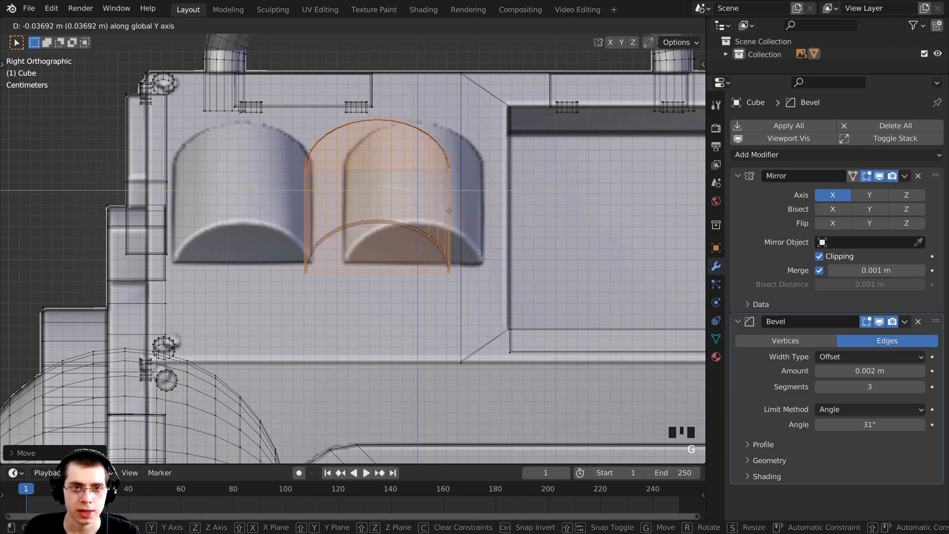
click(485, 220)
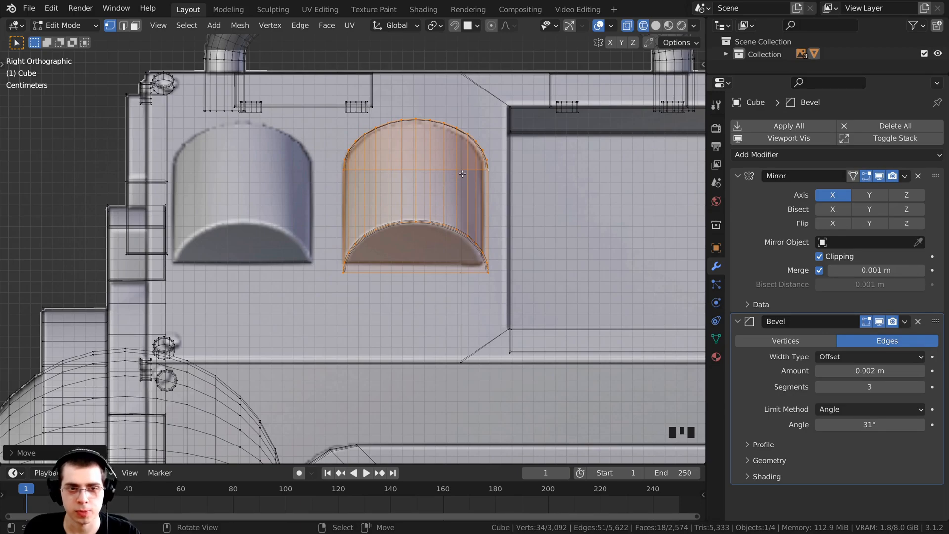
- Duplicate the half-cylinder along Y onto the reference shape nearest the head's front, and return to solid shading
key(shift+d)
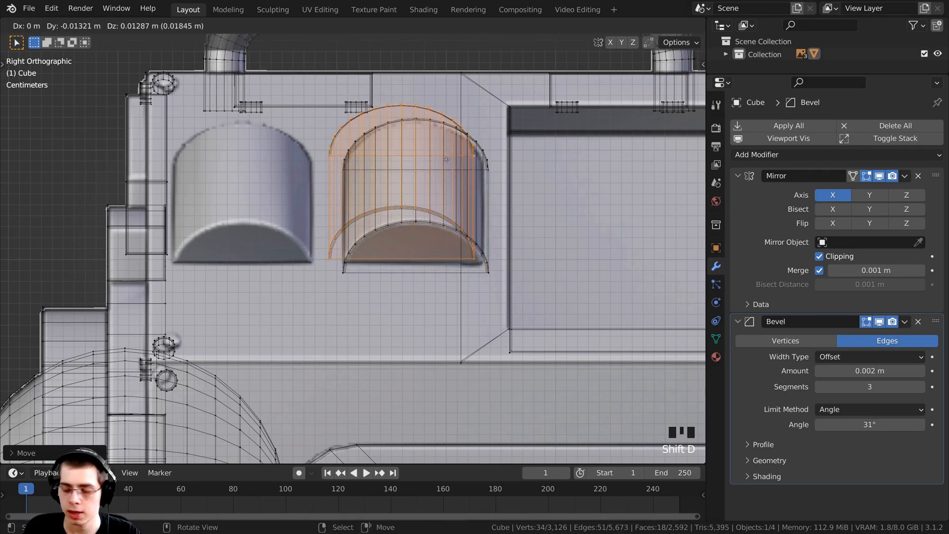
key(y)
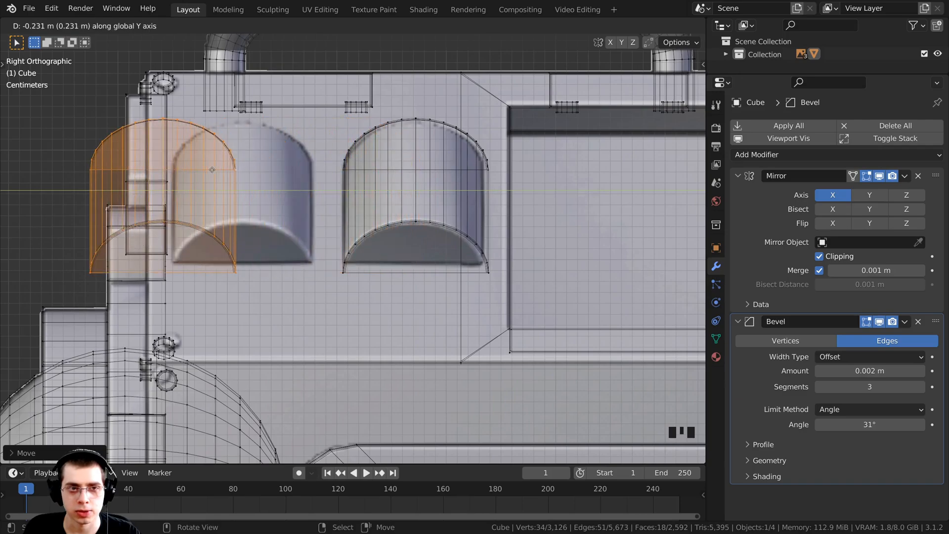
click(296, 177)
scroll(266, 315, down, 4)
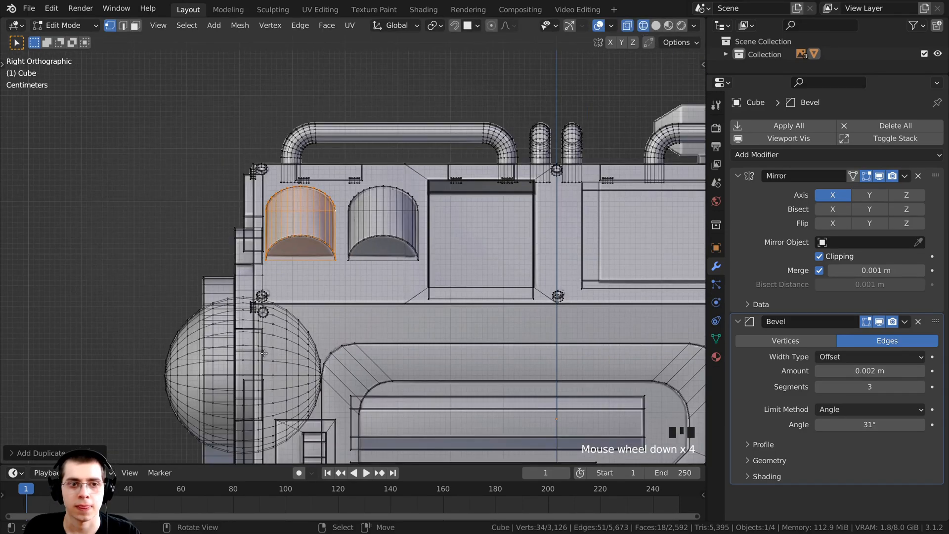
key(z)
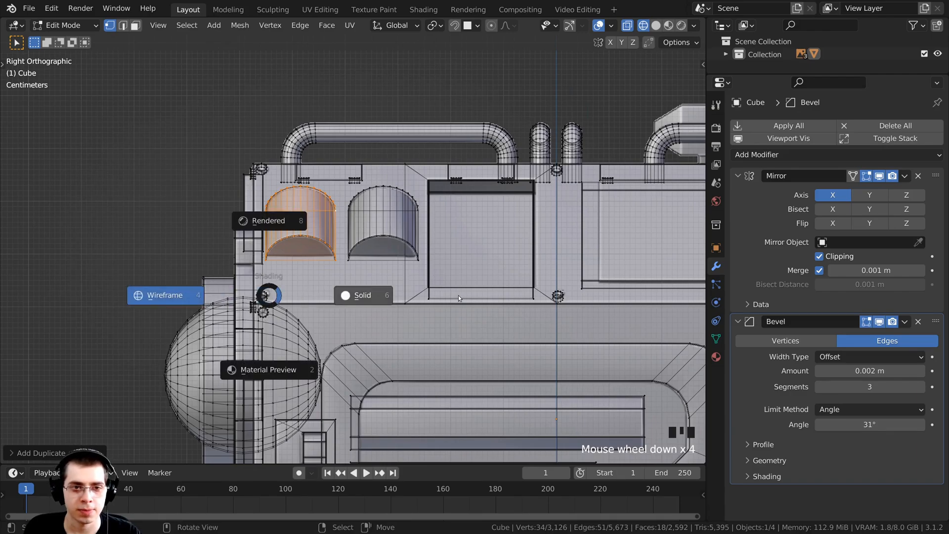
click(460, 295)
- Leave mesh editing and apply smooth shading to the whole head object
middle_drag(461, 298, 385, 180)
scroll(455, 242, down, 2)
key(Tab)
scroll(366, 183, up, 2)
right_click(385, 182)
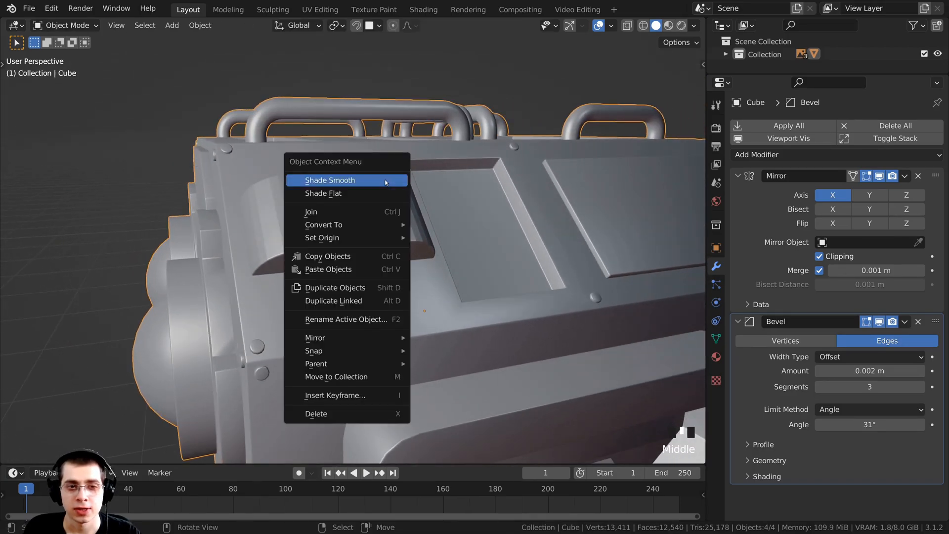
click(307, 181)
scroll(584, 219, down, 1)
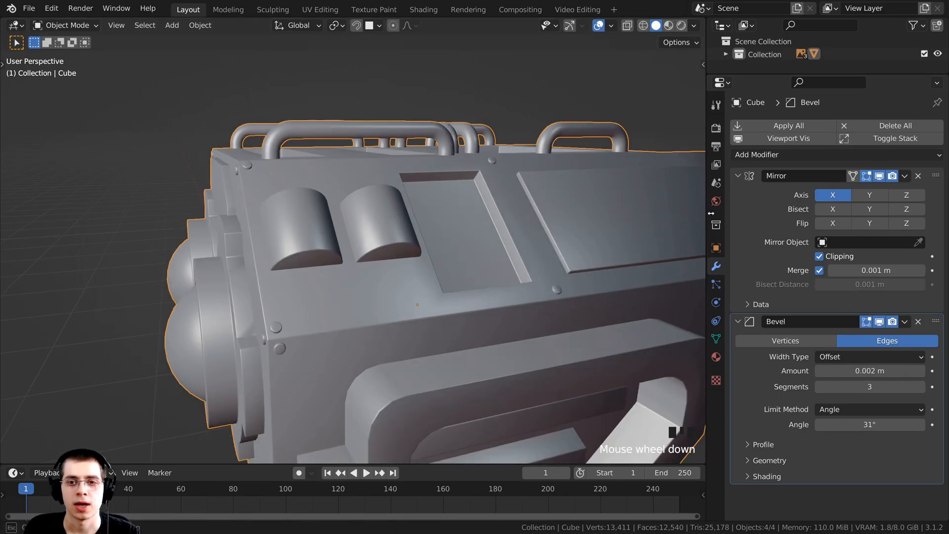
- Widen the 3D viewport and save the file
drag(711, 213, 799, 213)
scroll(646, 244, down, 3)
middle_drag(445, 247, 520, 262)
key(ctrl+s)
scroll(435, 267, down, 2)
middle_drag(435, 267, 483, 260)
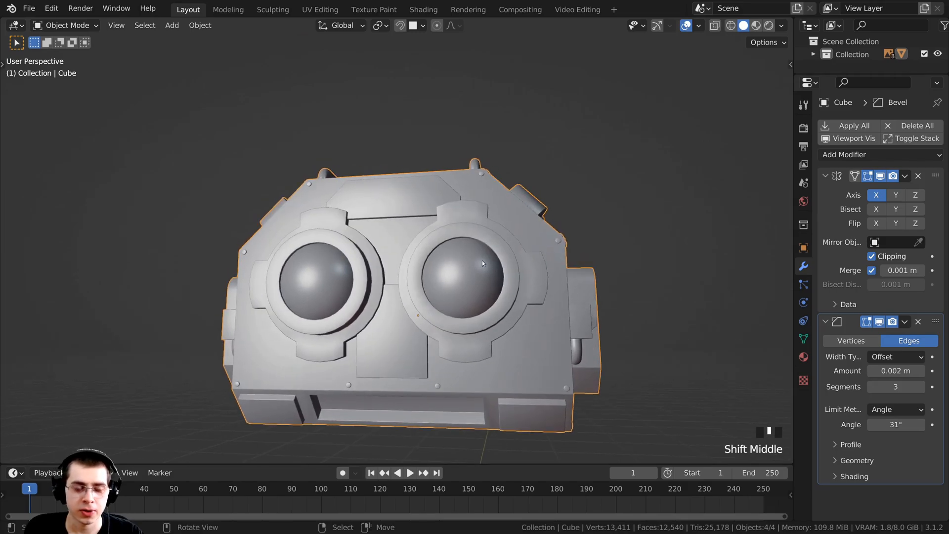
- Move the narrow ledge face under the upper front panel between the eyes down about 0.029 m along Z, using front wireframe view
key(Tab)
scroll(450, 232, up, 3)
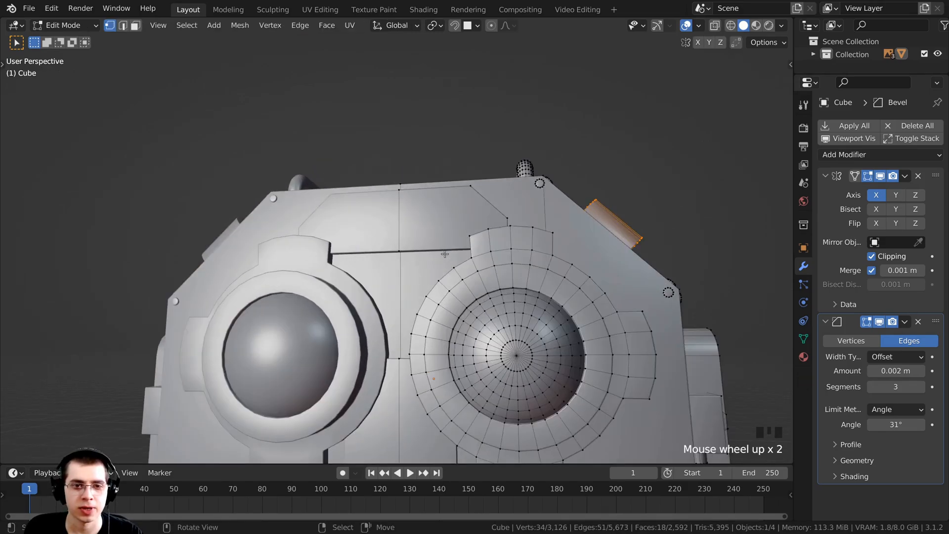
middle_drag(450, 232, 305, 136)
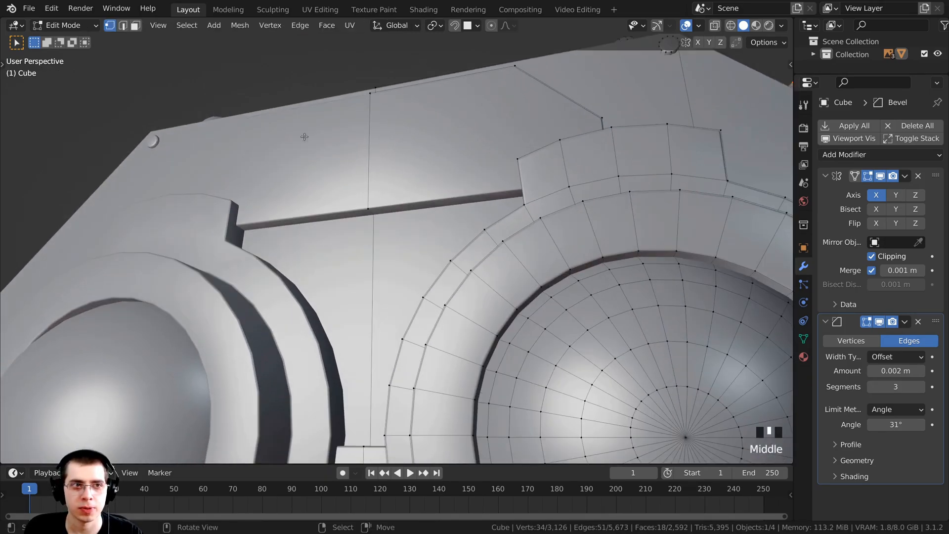
click(136, 25)
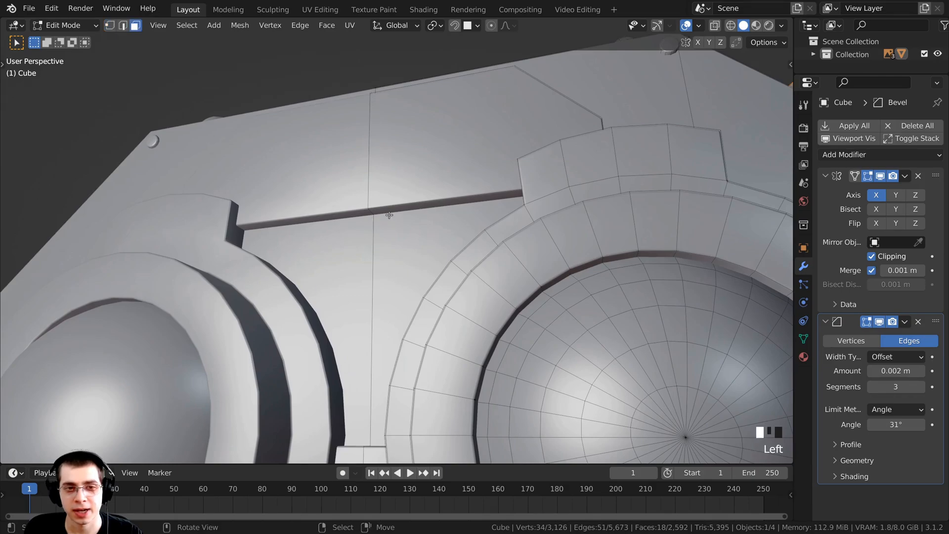
click(387, 209)
right_click(388, 210)
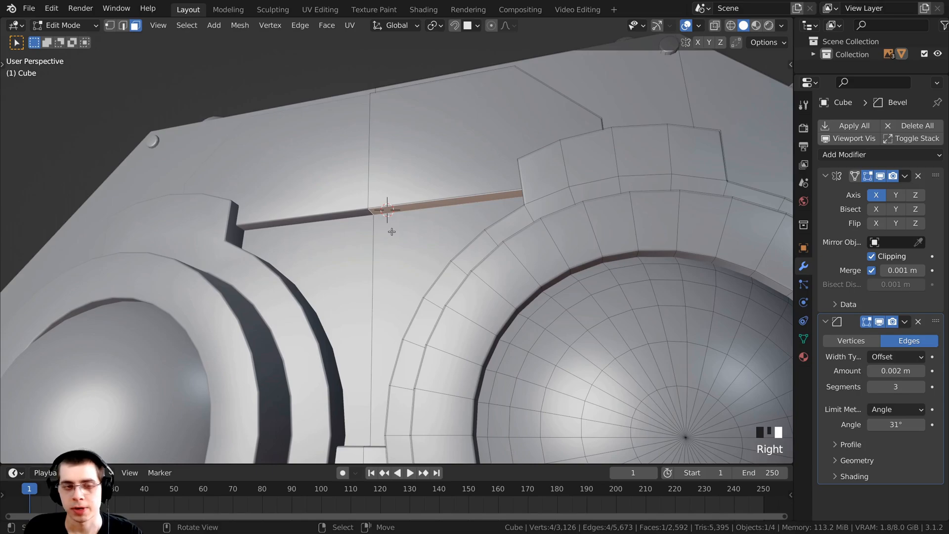
key(KP_1)
shift+middle_drag(523, 306, 464, 219)
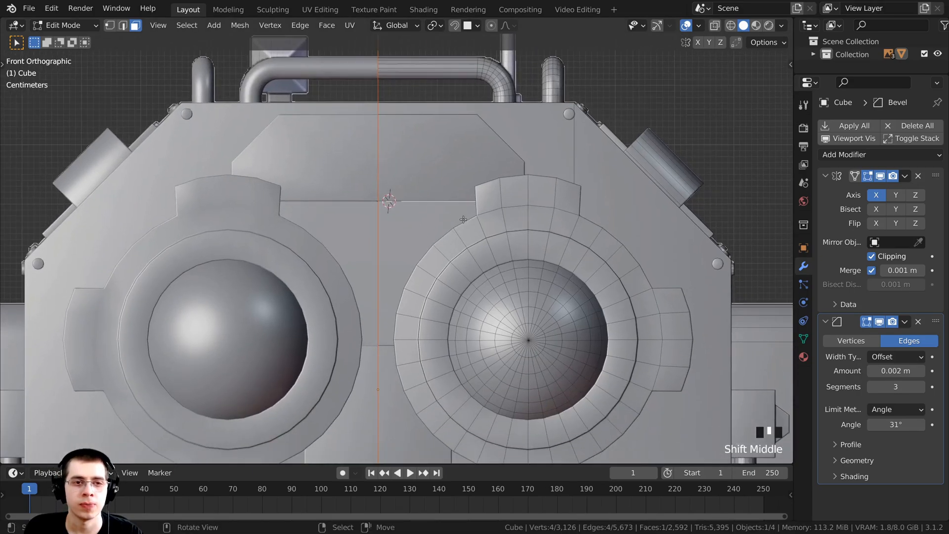
key(z)
click(436, 212)
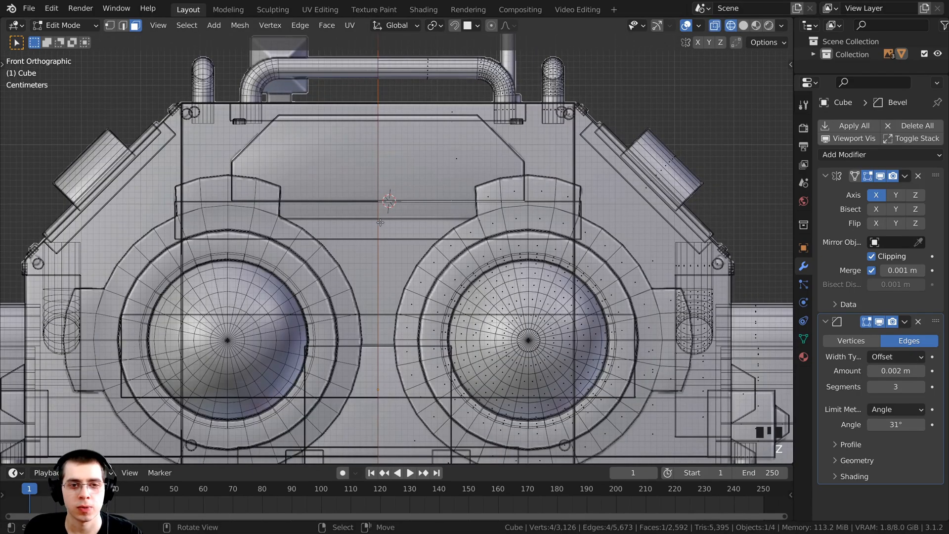
scroll(403, 202, up, 2)
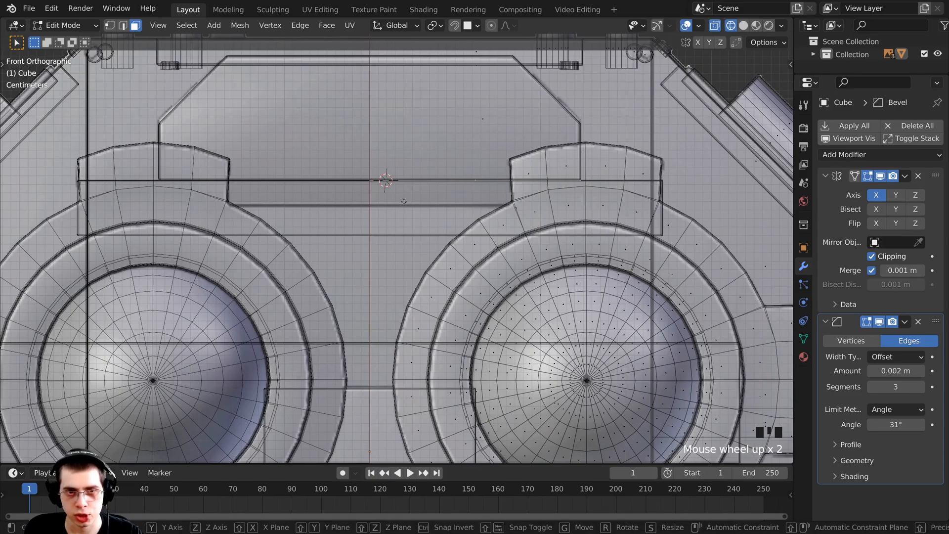
key(g)
key(z)
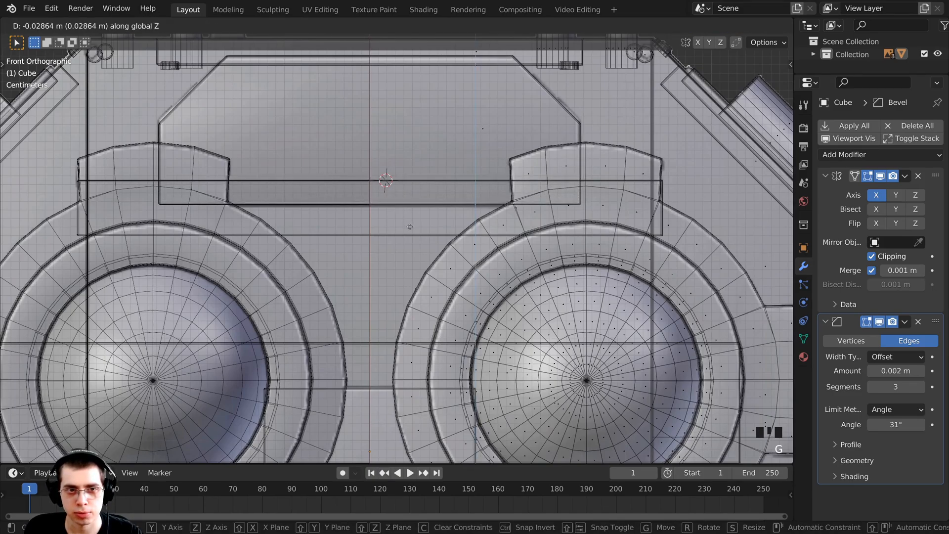
click(409, 227)
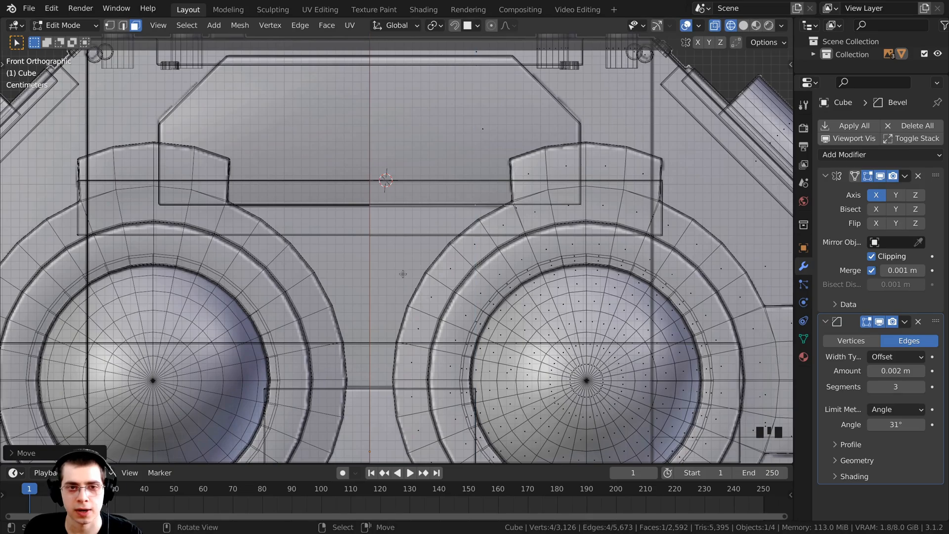
- Return to solid shading, leave mesh editing and save the file
key(z)
click(517, 272)
scroll(517, 272, down, 4)
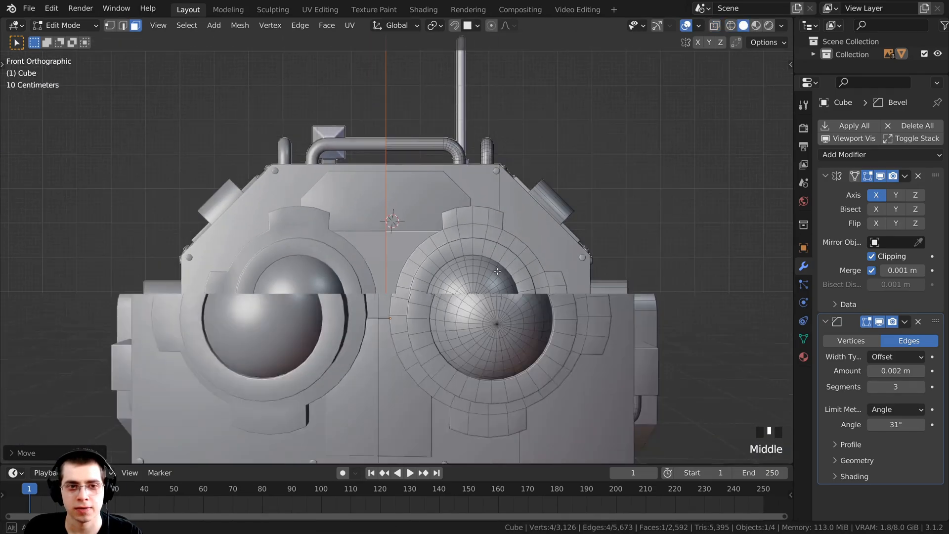
mouse_move(505, 282)
middle_down()
mouse_move(457, 247)
mouse_move(491, 267)
mouse_move(448, 285)
middle_up()
scroll(491, 266, down, 3)
key(Tab)
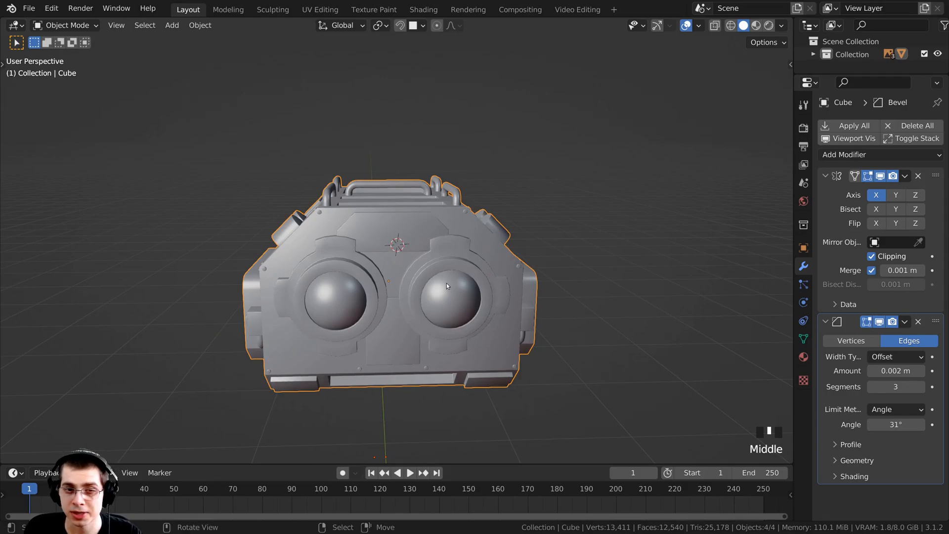
key(ctrl+s)
- Examine the head's top, front and slanted sides from several angles
middle_drag(392, 289, 445, 319)
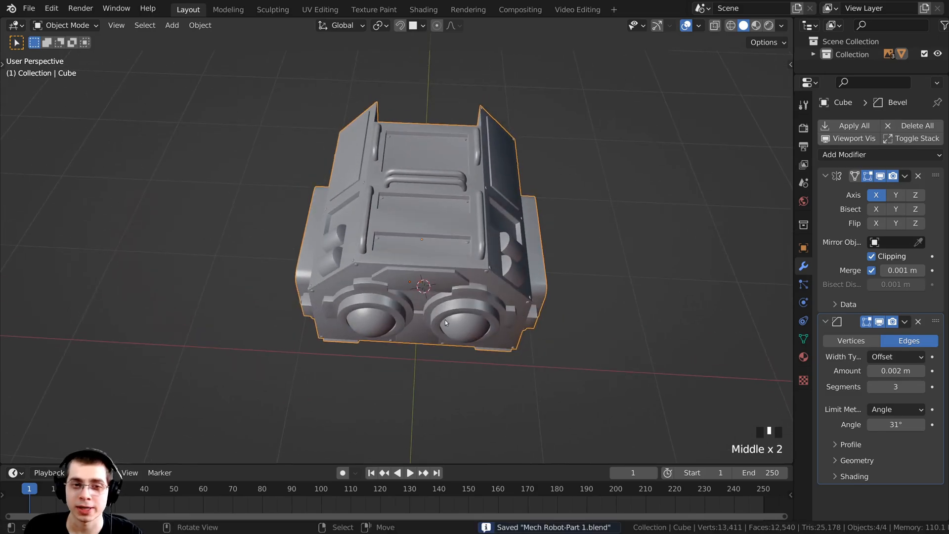
shift+middle_drag(500, 238, 434, 259)
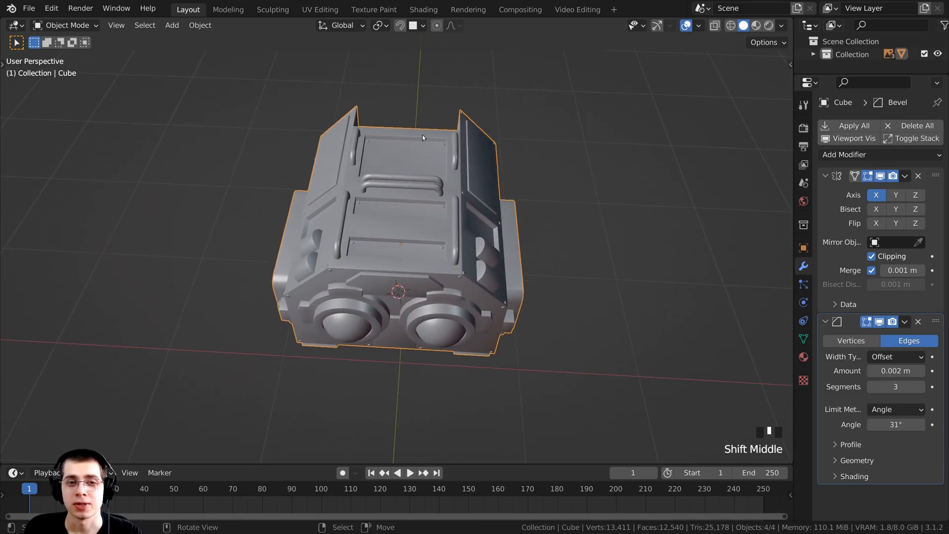
middle_drag(396, 233, 423, 251)
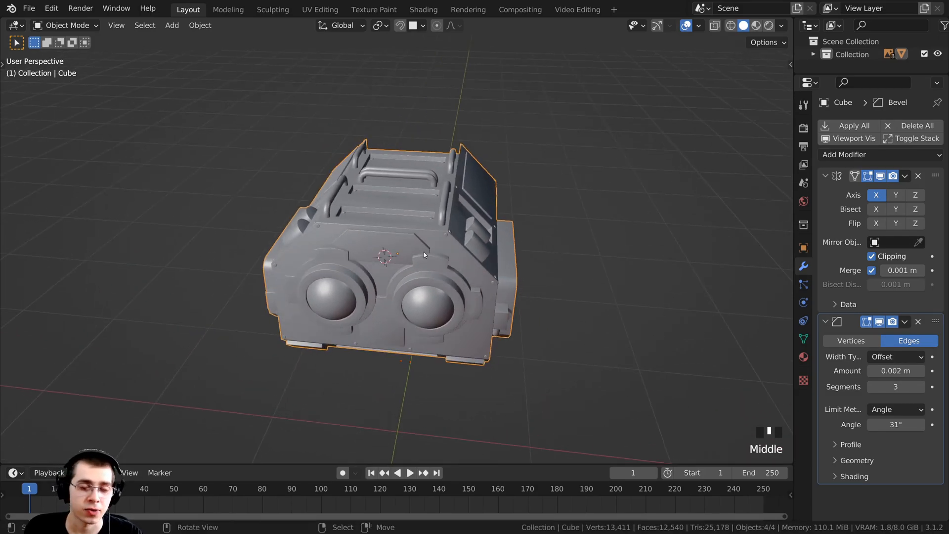
shift+middle_drag(377, 225, 464, 244)
middle_drag(349, 178, 386, 208)
shift+middle_drag(386, 207, 375, 192)
middle_drag(382, 268, 224, 319)
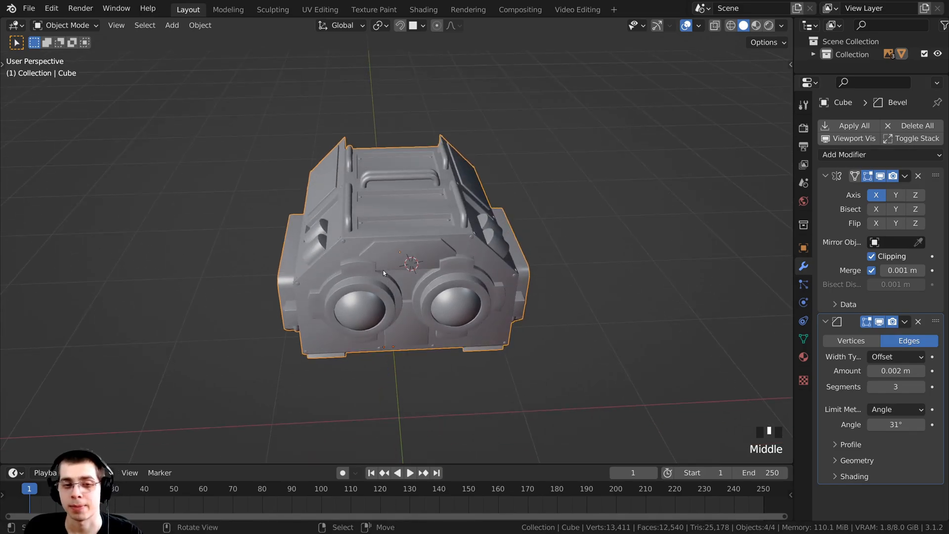
click(36, 27)
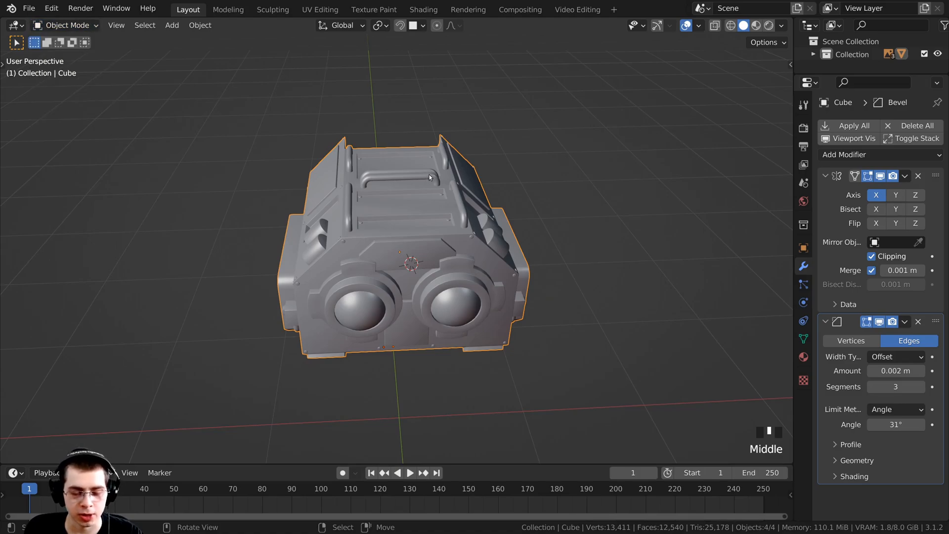
- Snap the 3D cursor to the world origin and deselect all objects
key(shift+s)
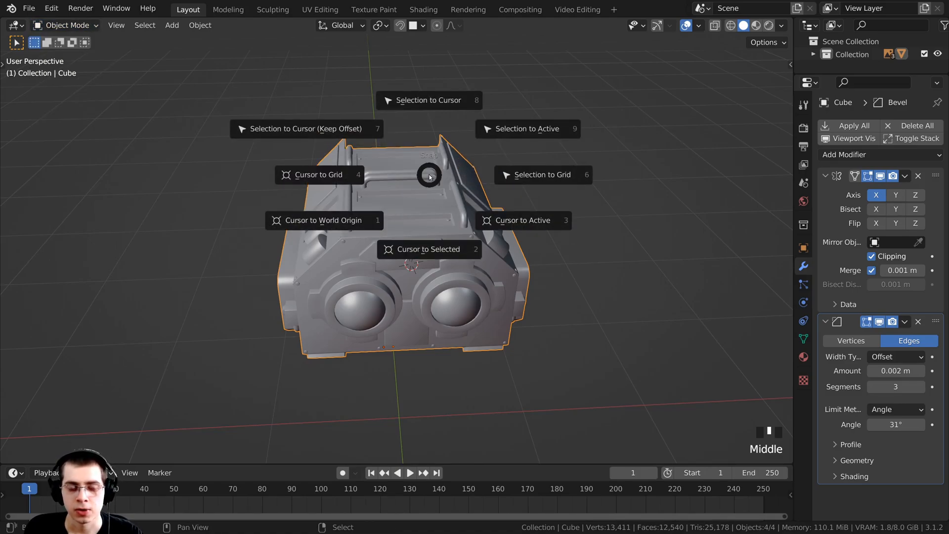
click(325, 224)
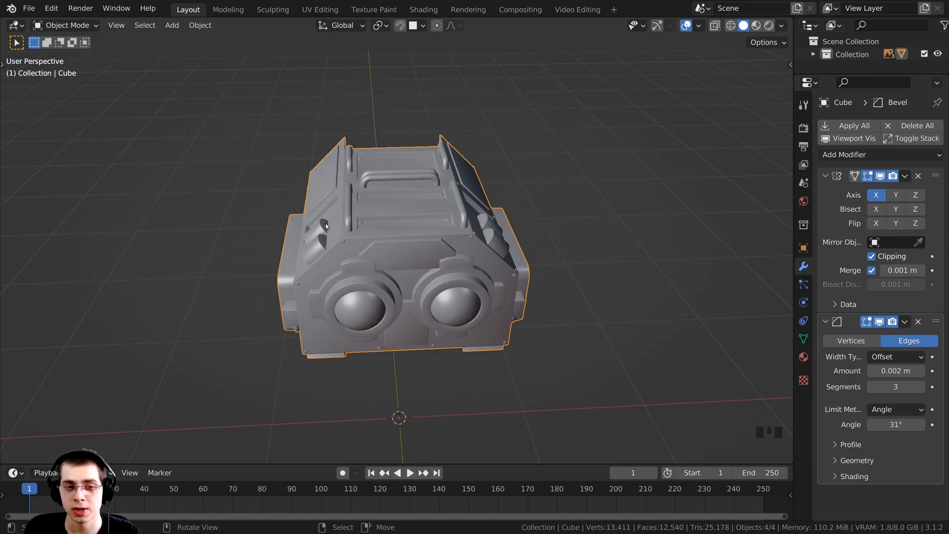
scroll(358, 297, down, 2)
shift+middle_drag(358, 298, 363, 256)
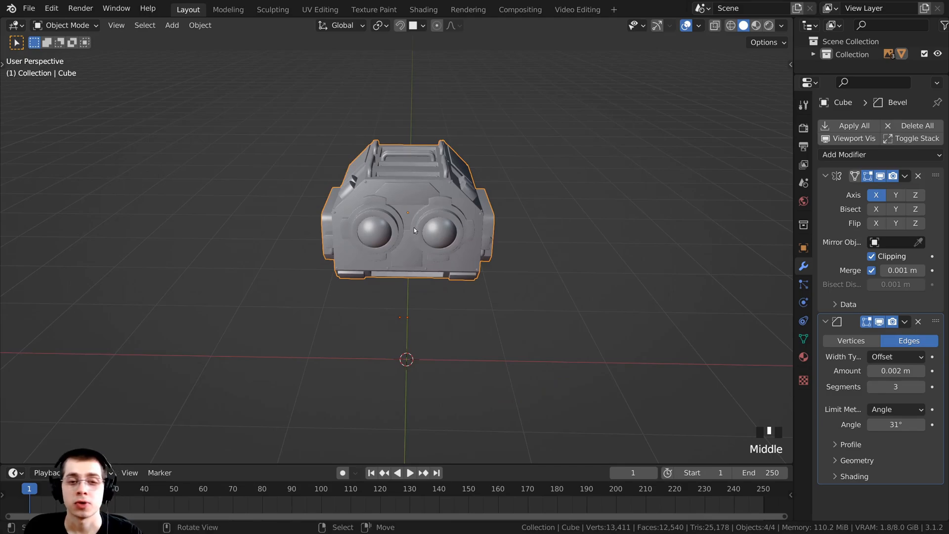
key(a)
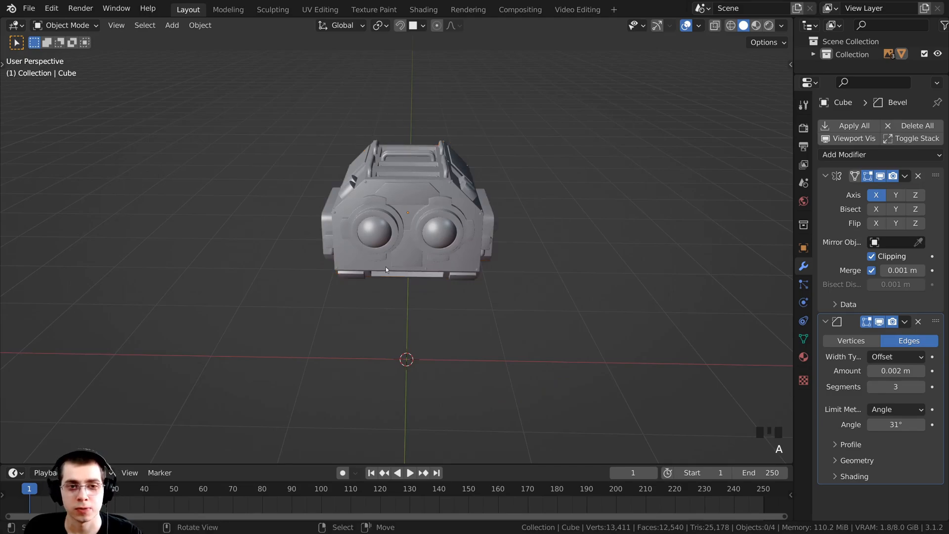
- Add a cube mesh at the world origin as a separate object and enter its mesh editing
shift+middle_drag(386, 268, 393, 210)
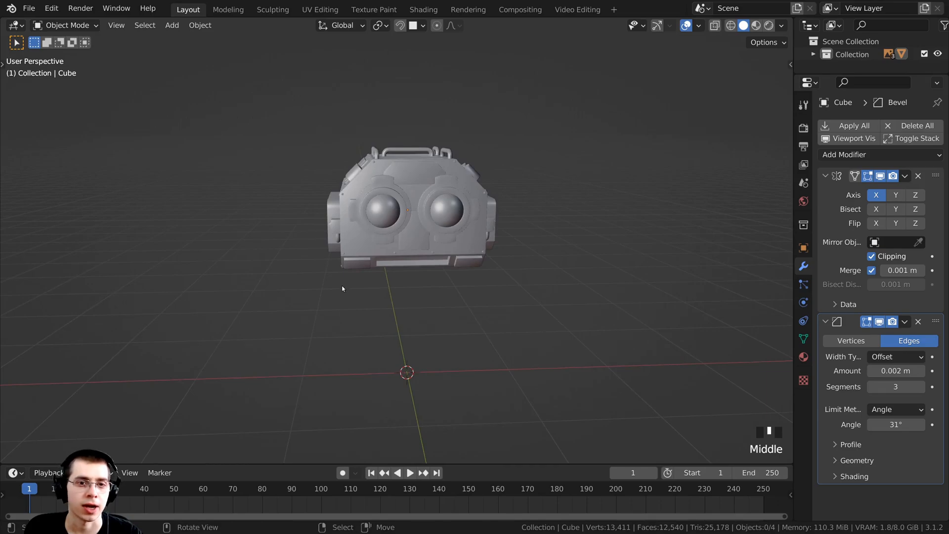
scroll(406, 249, down, 2)
key(shift+a)
mouse_move(406, 250)
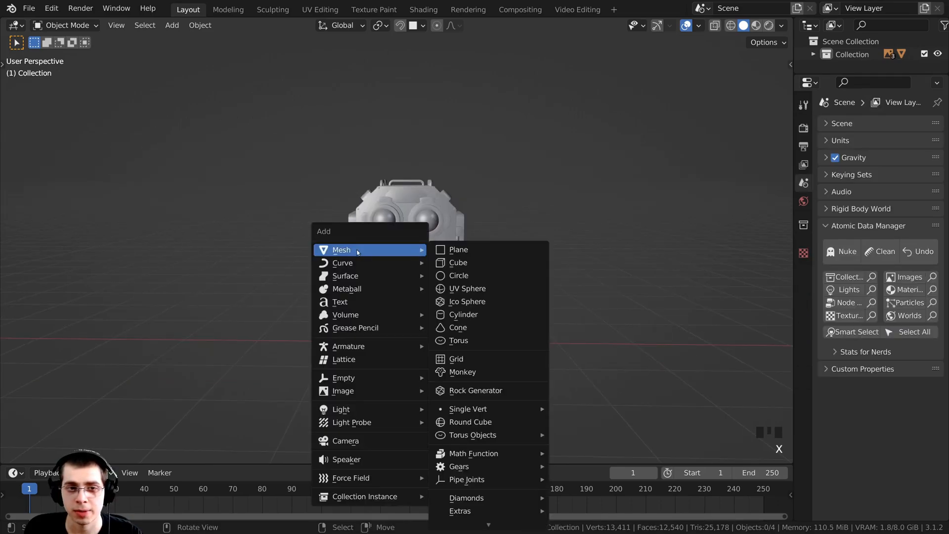
click(462, 264)
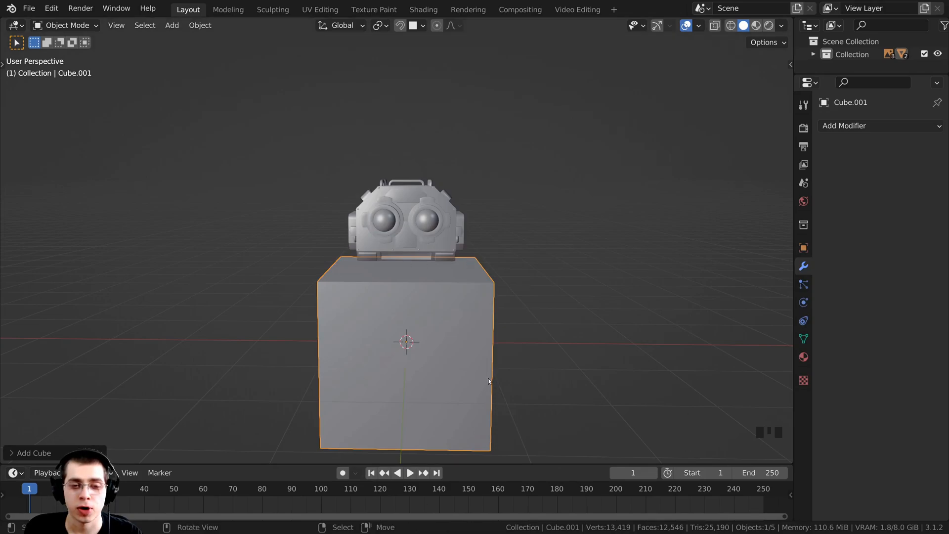
middle_drag(489, 380, 485, 383)
key(Tab)
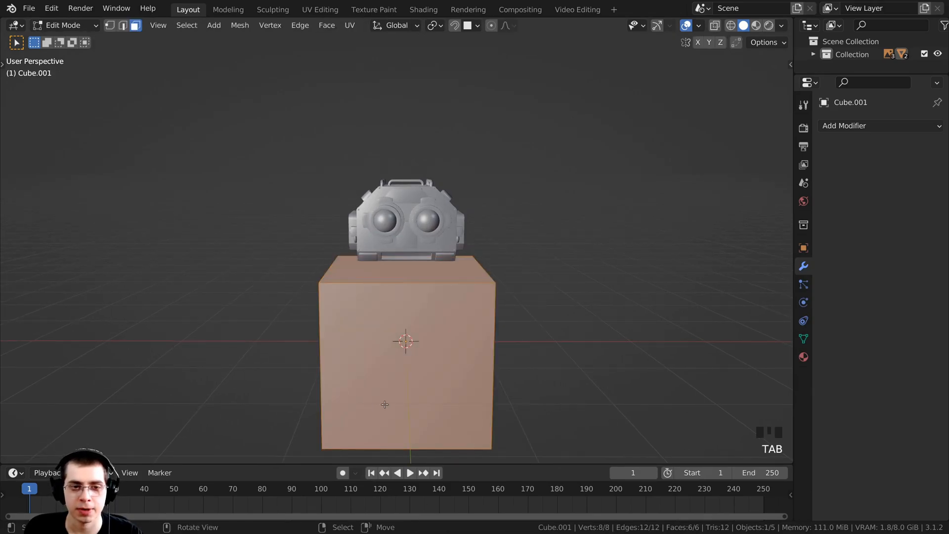
- Move the cube's mesh above the robot's head and scale it down to a small block
middle_drag(345, 398, 499, 399)
key(g)
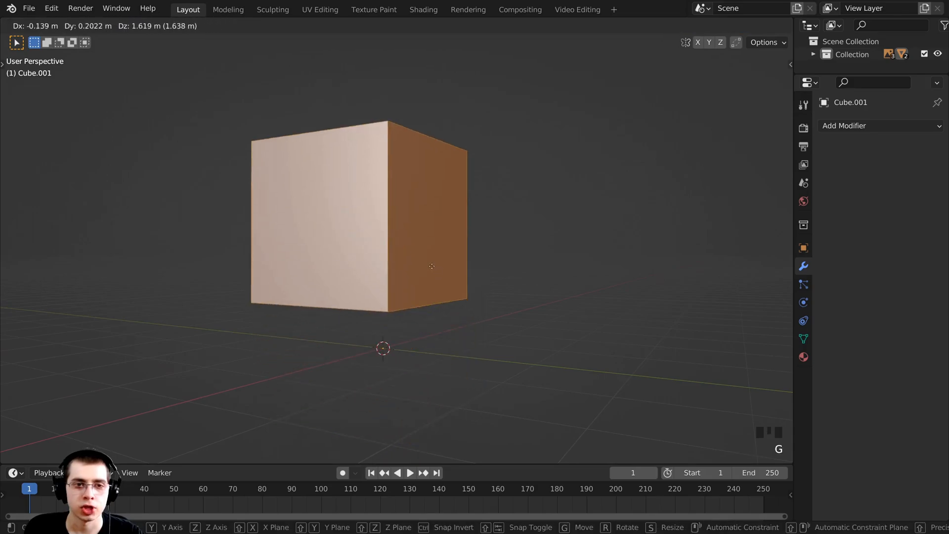
click(608, 180)
key(s)
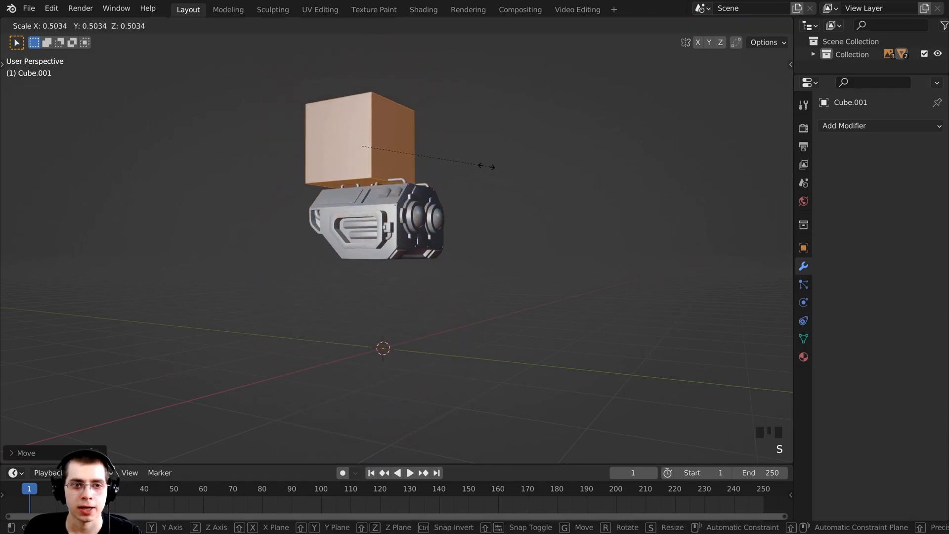
click(388, 152)
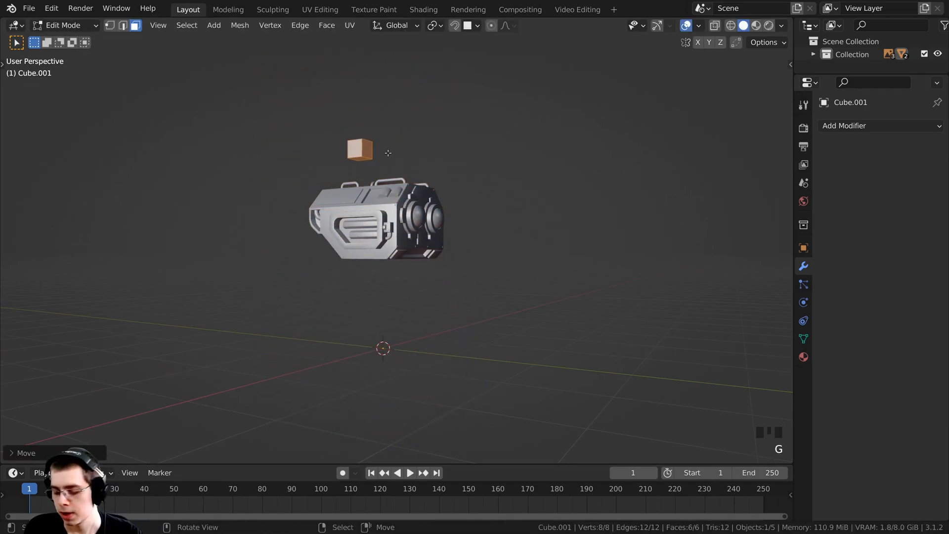
- In front view, move and shrink the cube to fit over the small reference box behind the top handle
key(KP_1)
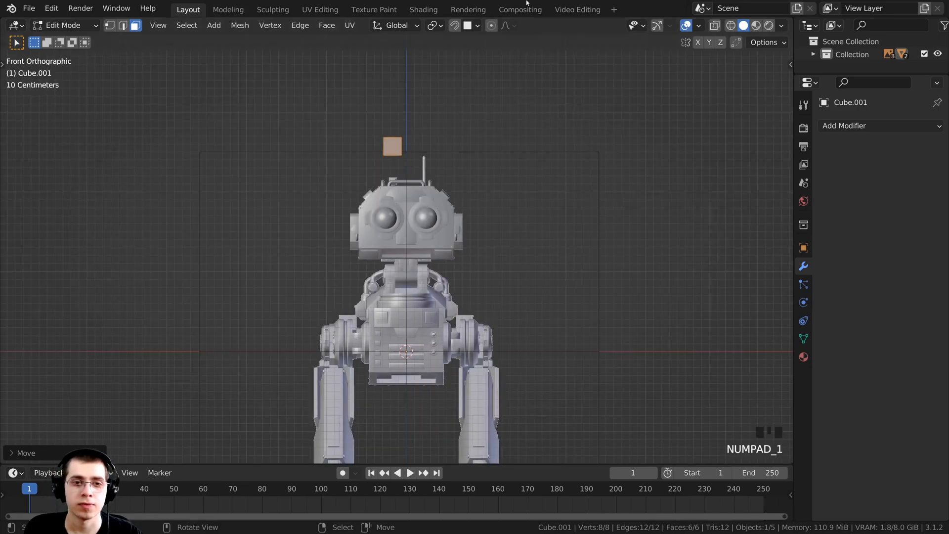
shift+middle_drag(331, 121, 352, 235)
scroll(332, 168, up, 3)
scroll(401, 80, down, 2)
key(g)
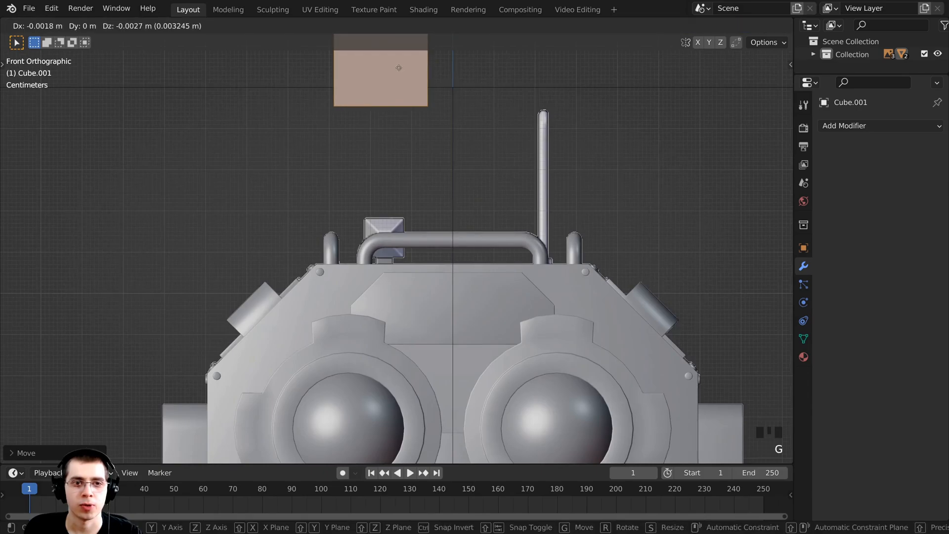
click(405, 225)
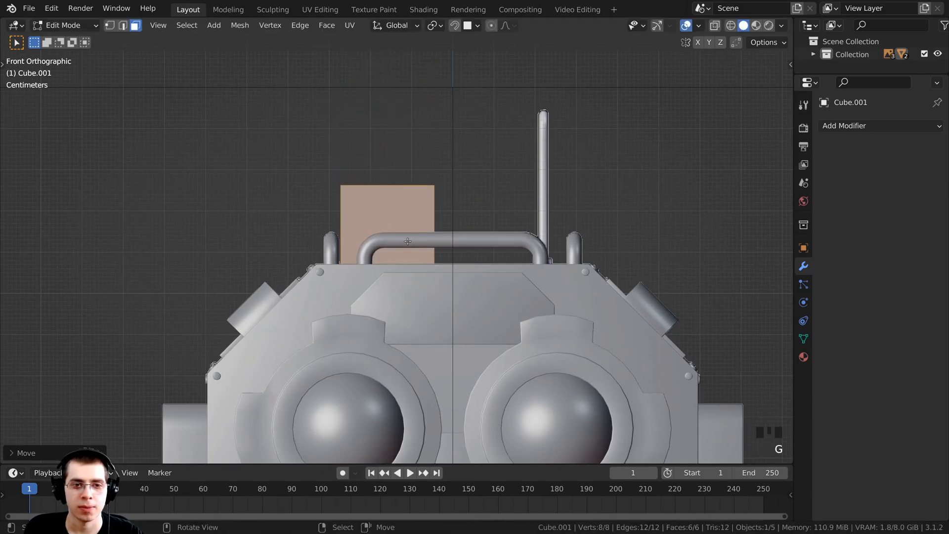
key(s)
click(462, 217)
key(g)
click(457, 221)
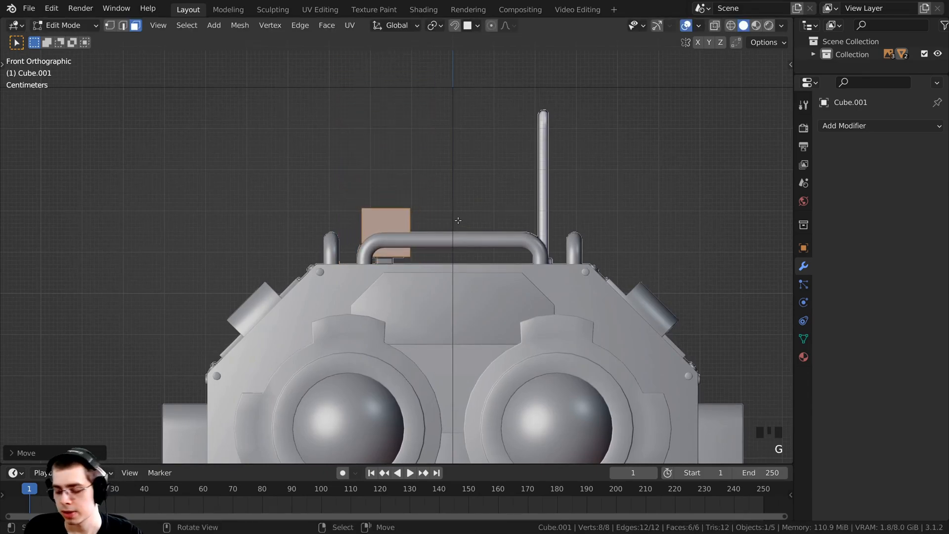
- In top view with wireframe shading, move the cube over the middle section of the small tapered reference box
key(KP_7)
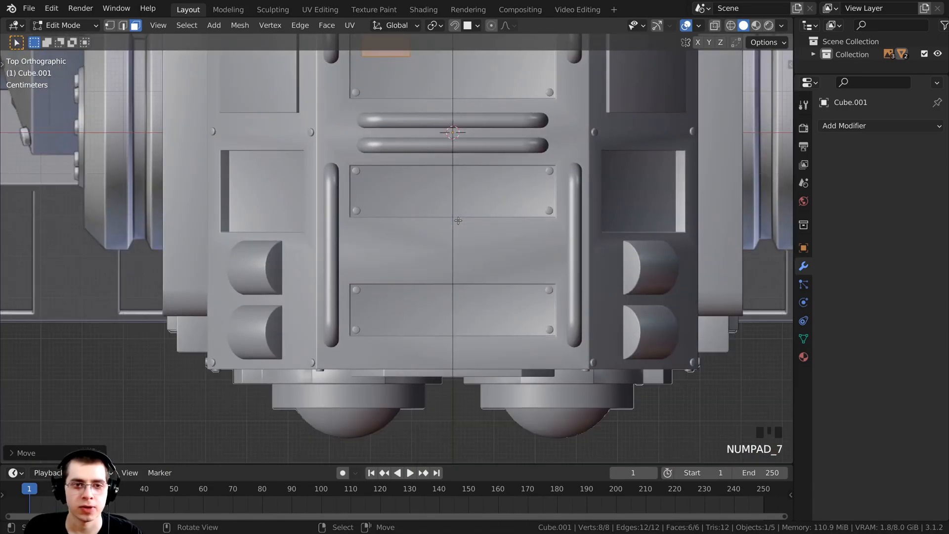
shift+middle_drag(459, 221, 502, 257)
key(z)
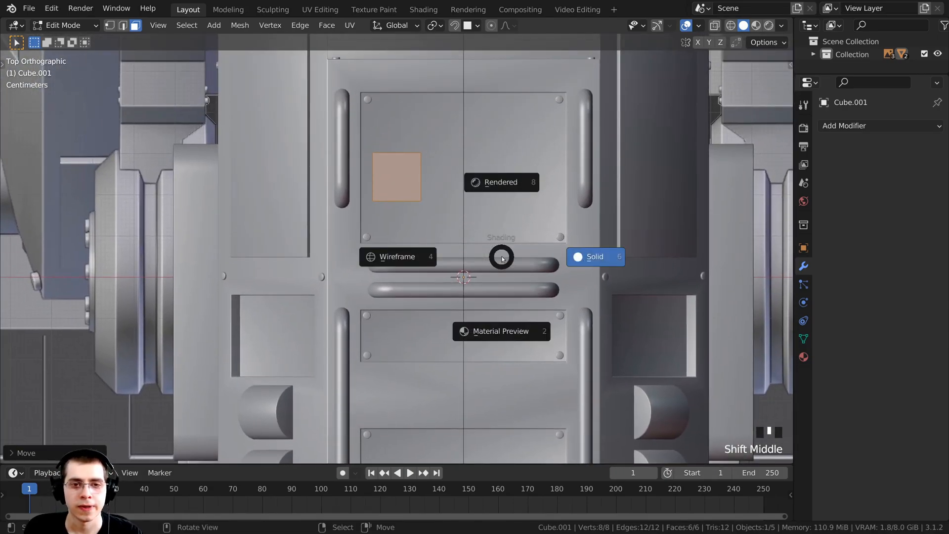
click(410, 256)
shift+middle_drag(400, 211, 400, 225)
scroll(401, 225, up, 3)
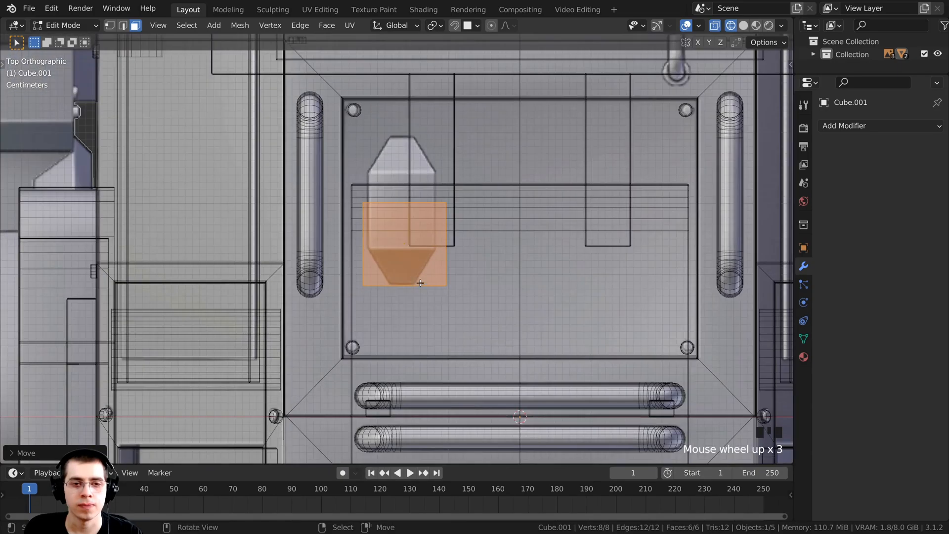
key(g)
click(422, 257)
- Scale the cube down and nudge it to match the width of the reference box's middle section
key(s)
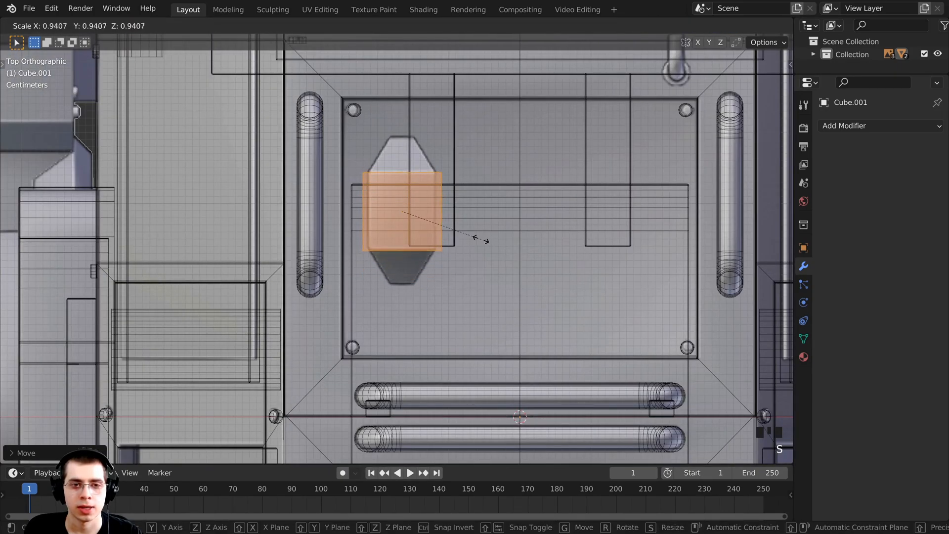
click(470, 237)
key(g)
click(469, 234)
key(s)
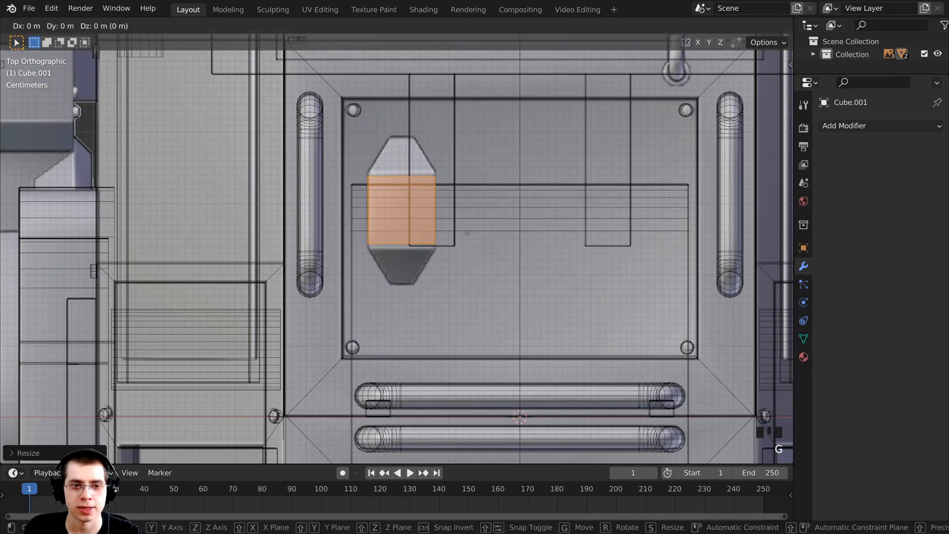
key(Escape)
- Stretch the cube along the Y axis by about 1.11 to span the reference box's full middle section
scroll(391, 261, up, 2)
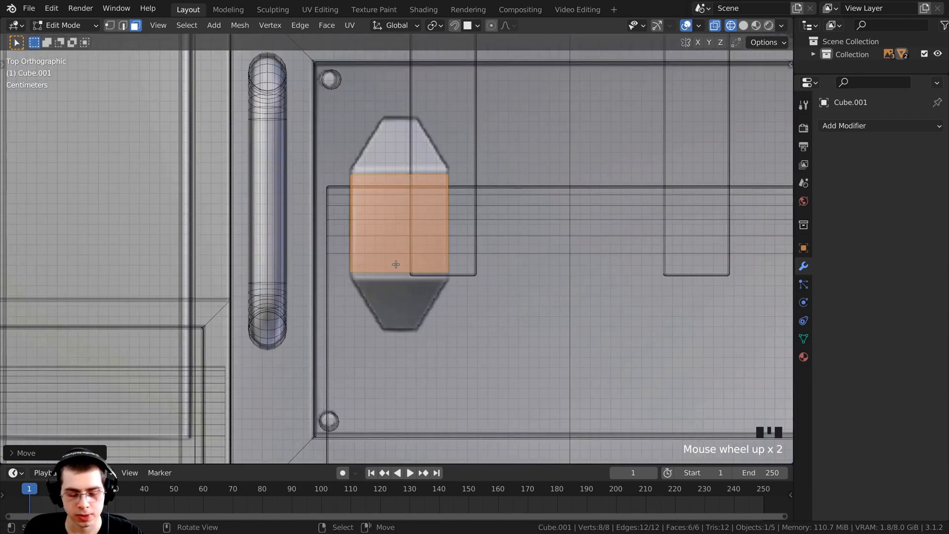
key(s)
key(x)
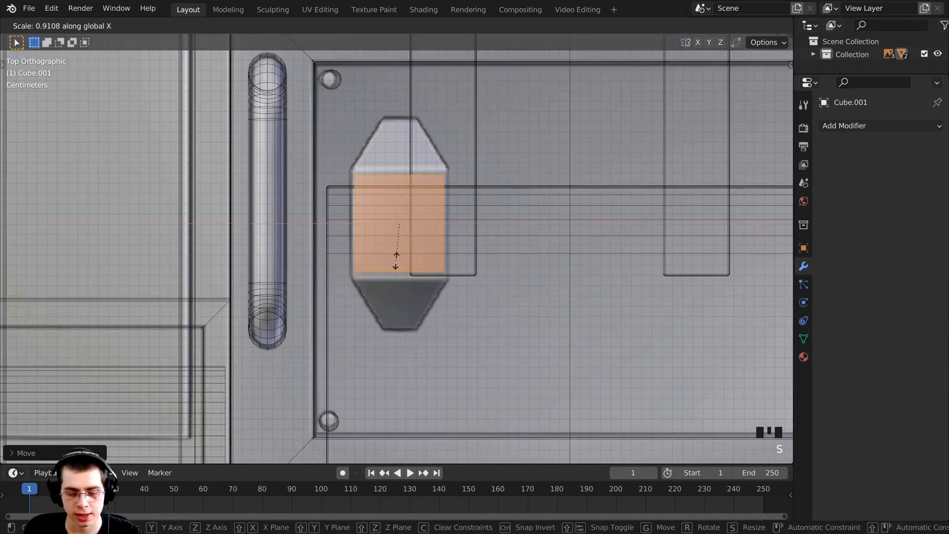
key(y)
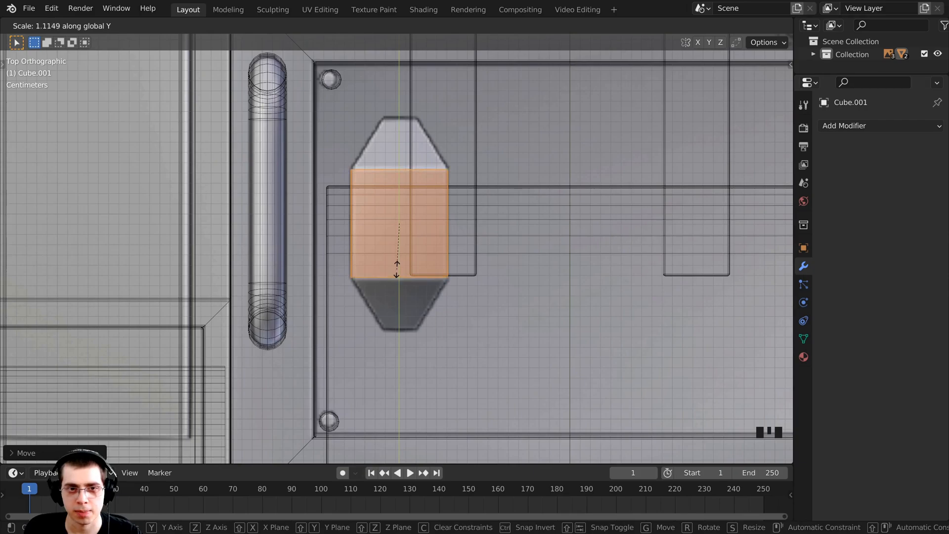
click(385, 266)
- Extrude the cube's front and back faces together and scale them outward by about 1.76
key(z)
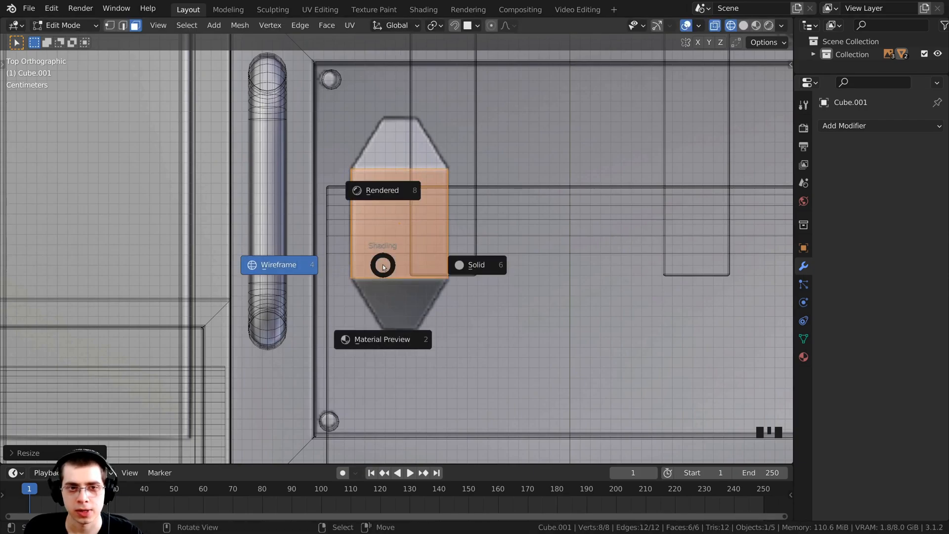
click(466, 258)
middle_drag(452, 259, 403, 213)
right_click(381, 227)
middle_drag(472, 234, 274, 234)
shift+right_click(472, 243)
scroll(472, 243, down, 2)
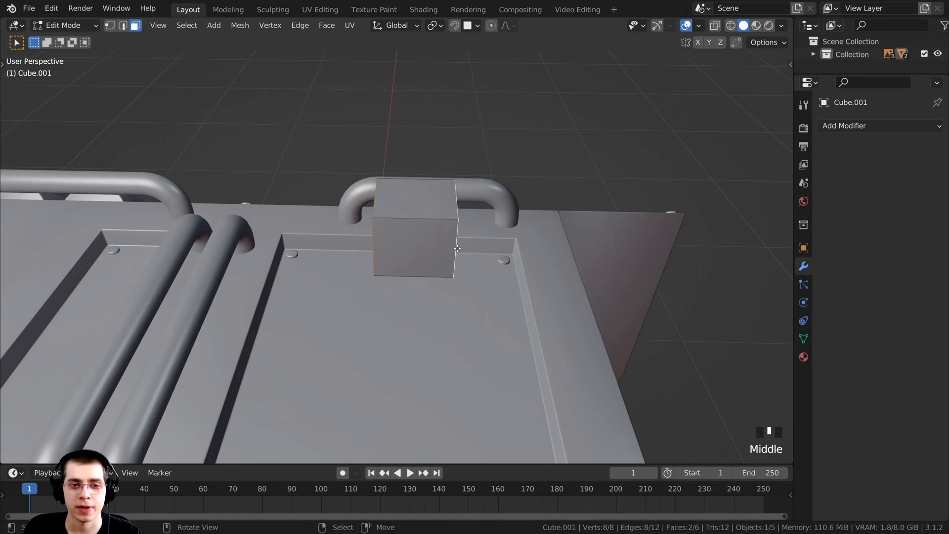
scroll(465, 249, up, 1)
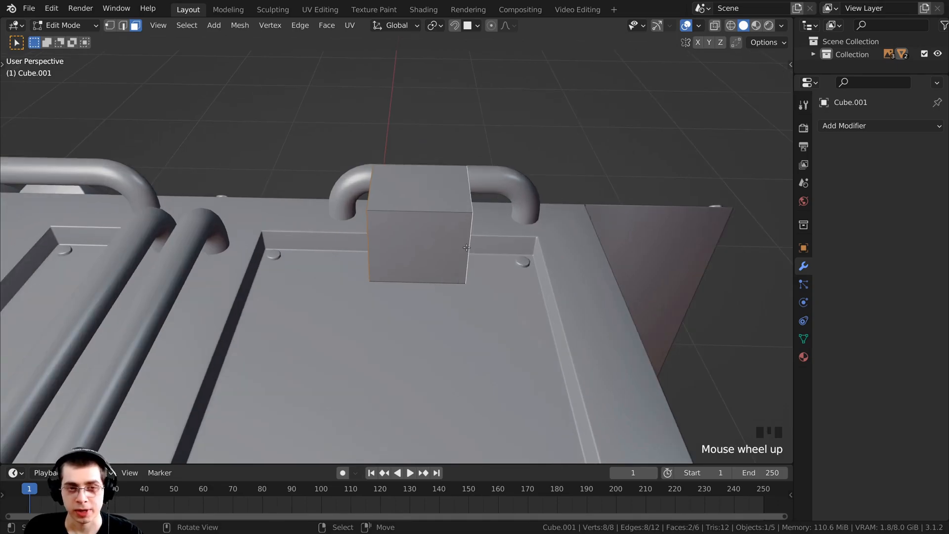
key(e)
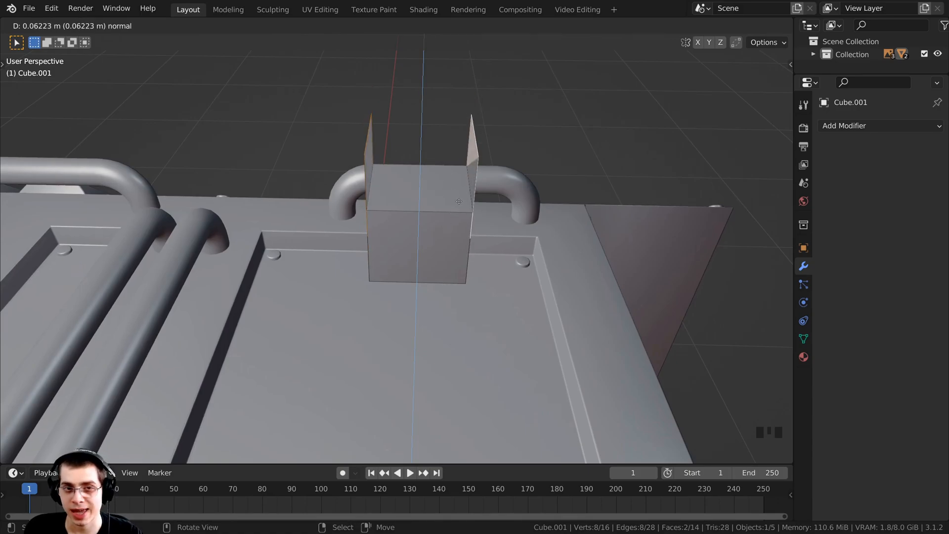
key(s)
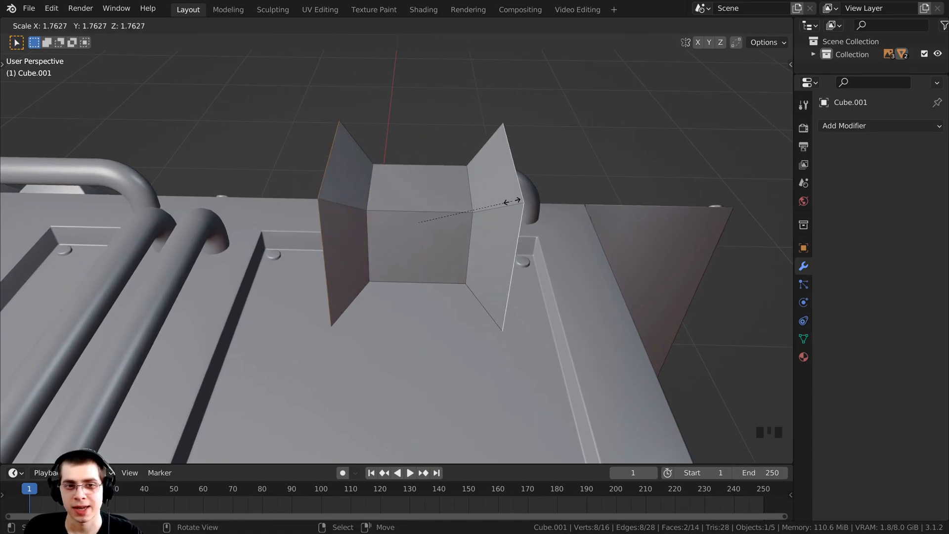
click(511, 201)
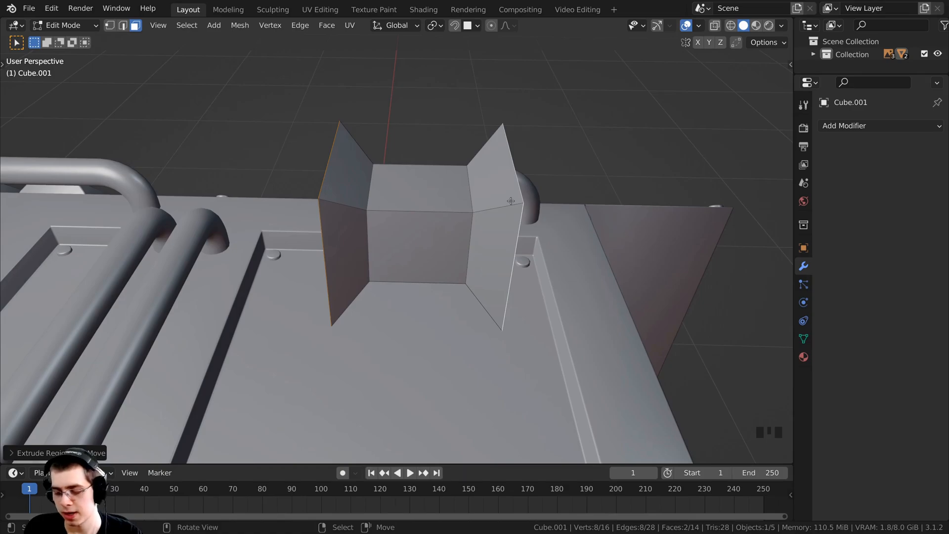
- In right view with wireframe shading, scale the extruded end faces outward to reach both ends of the reference box
key(KP_1)
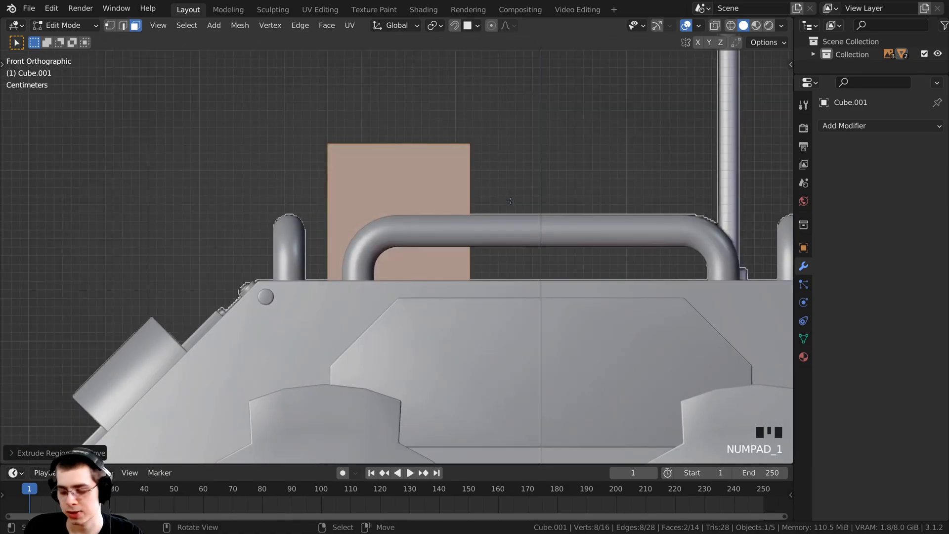
key(KP_3)
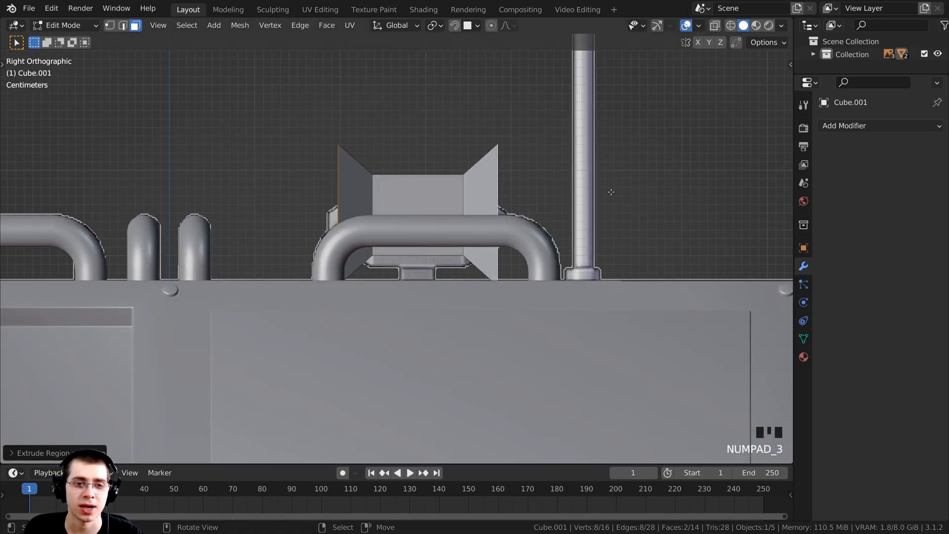
key(z)
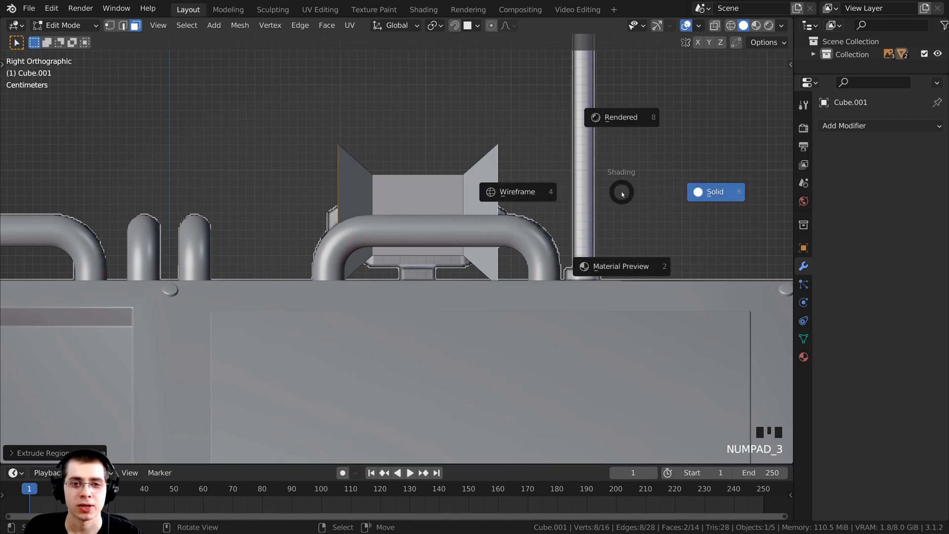
click(447, 182)
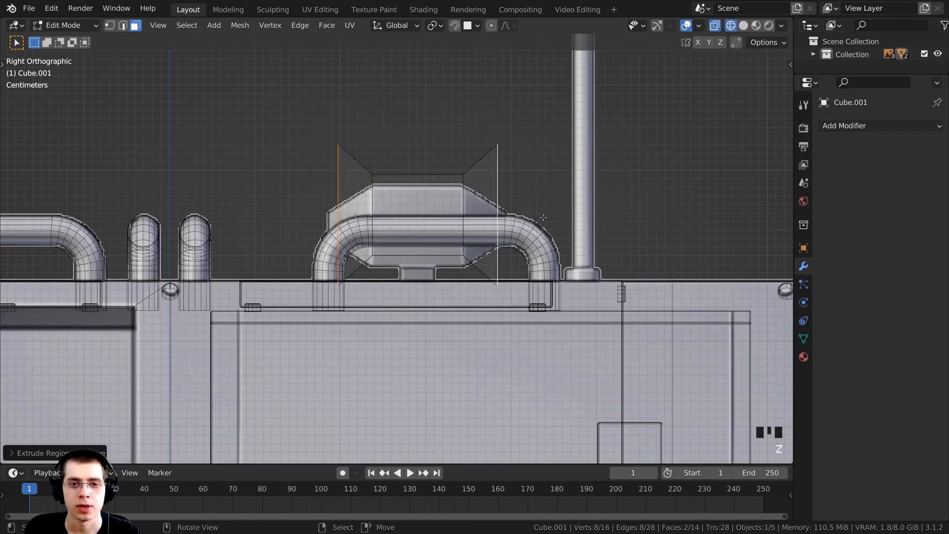
key(s)
click(499, 171)
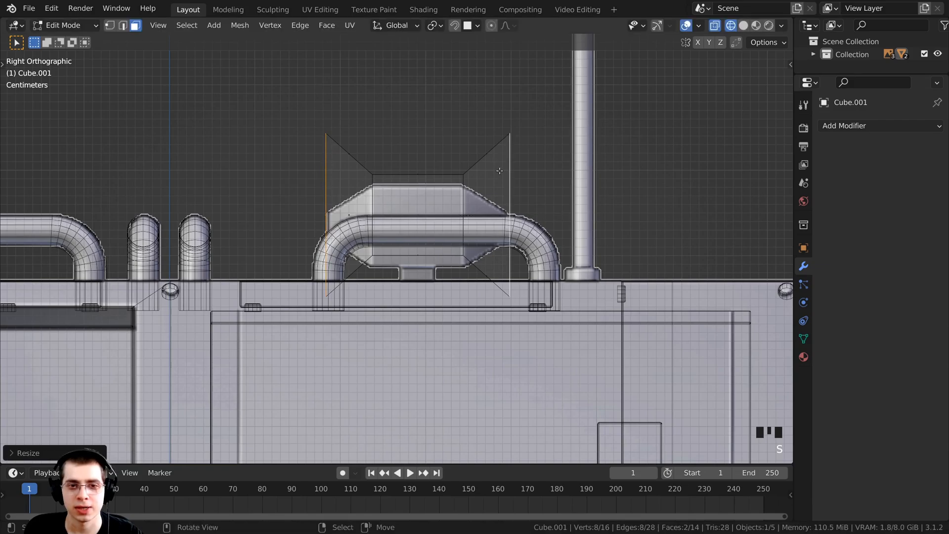
key(s)
click(499, 171)
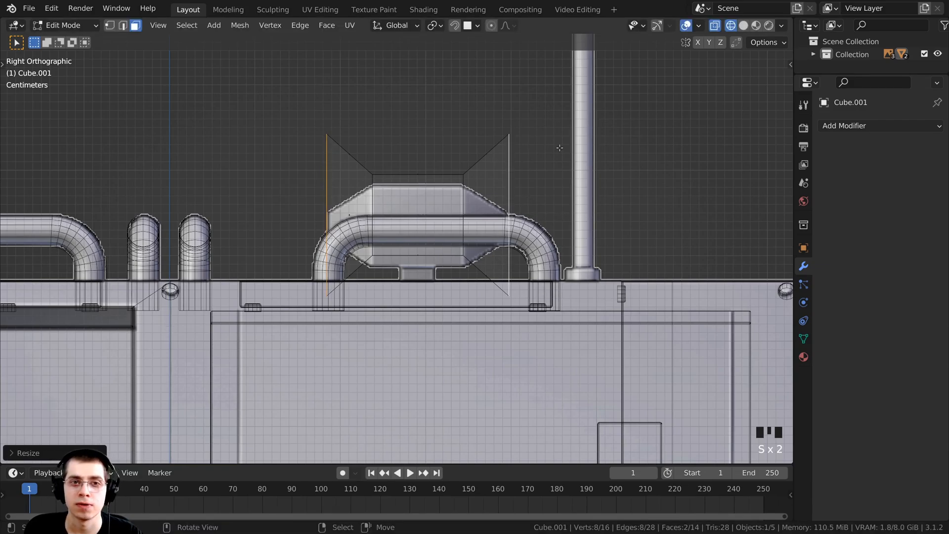
key(s)
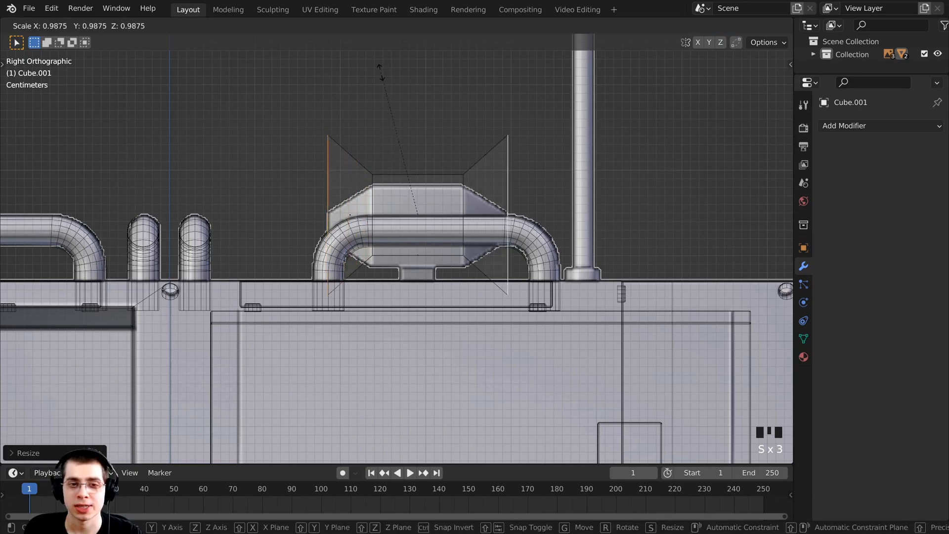
click(341, 185)
key(s)
click(326, 133)
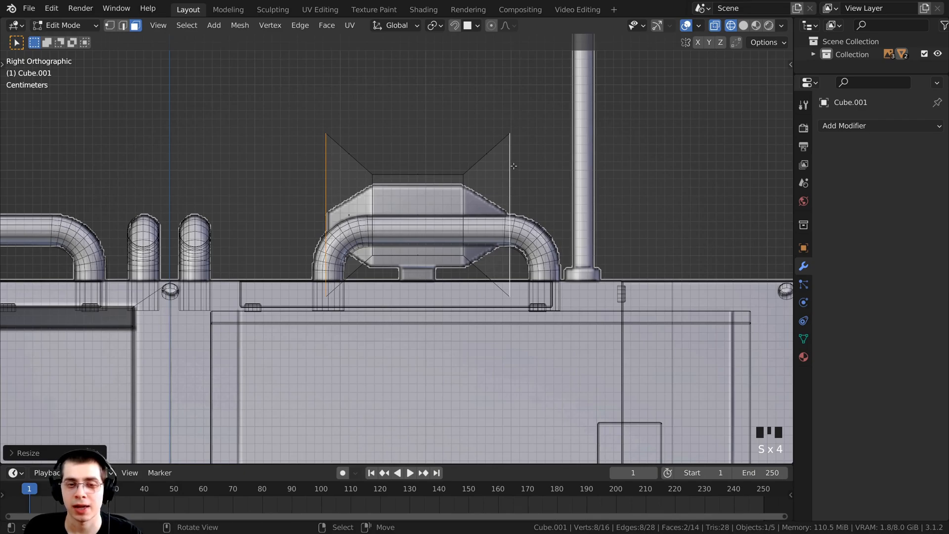
- Change the pivot point so each end face scales about its own center, and shrink both into tapered ends
click(433, 27)
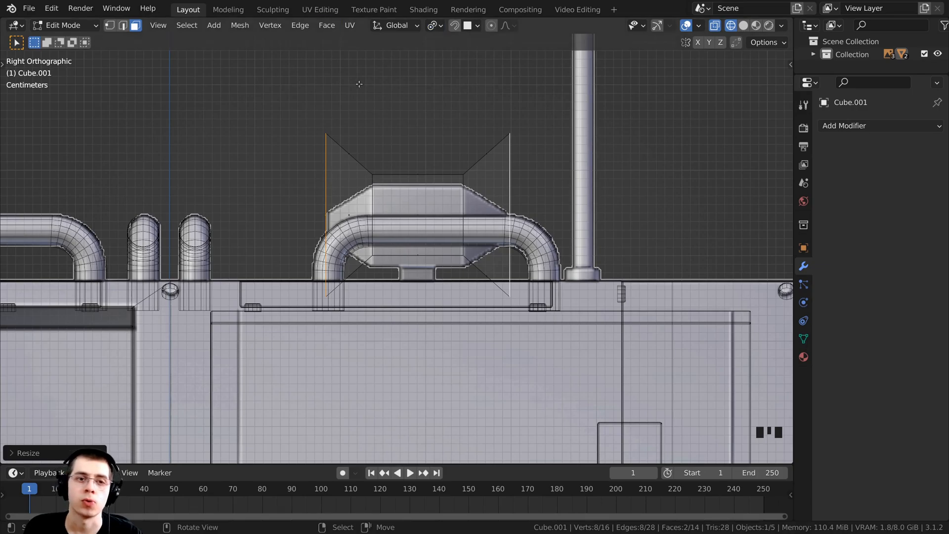
key(s)
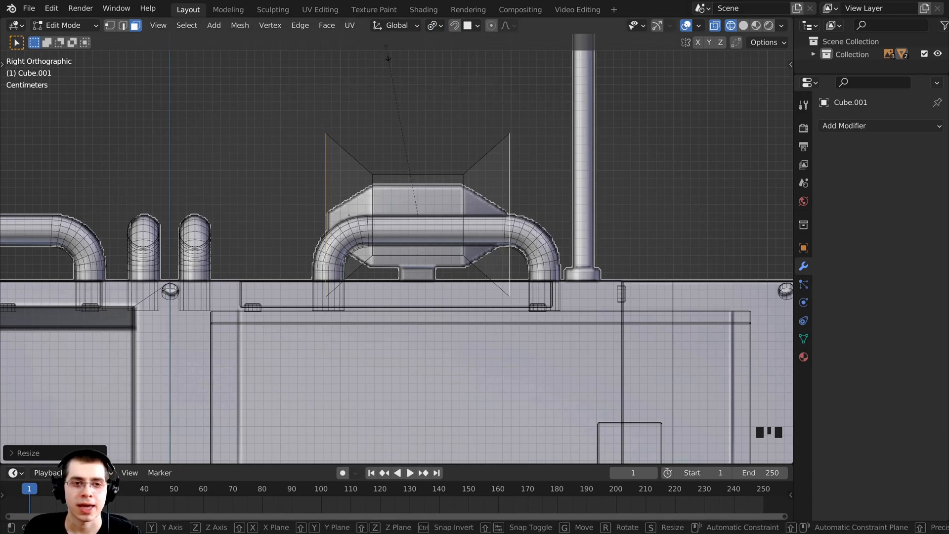
click(368, 165)
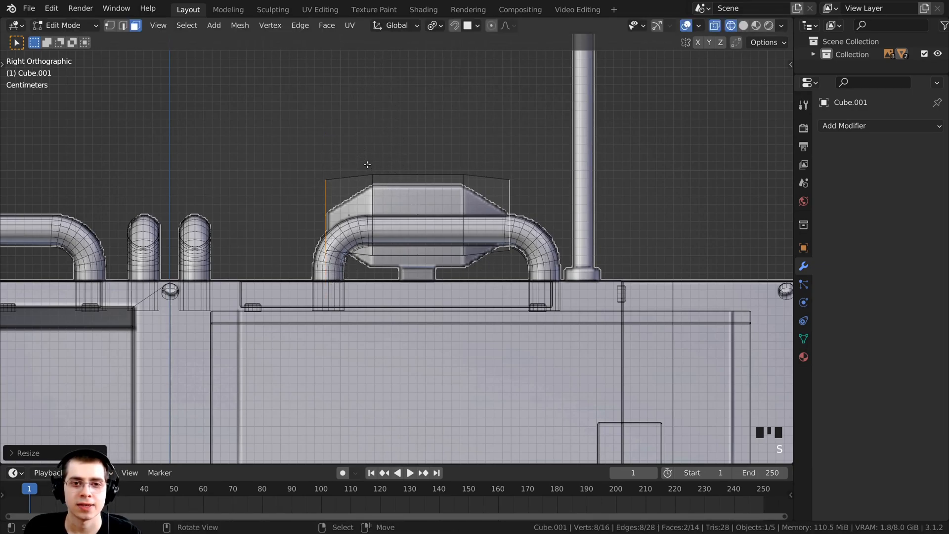
key(s)
click(364, 153)
key(s)
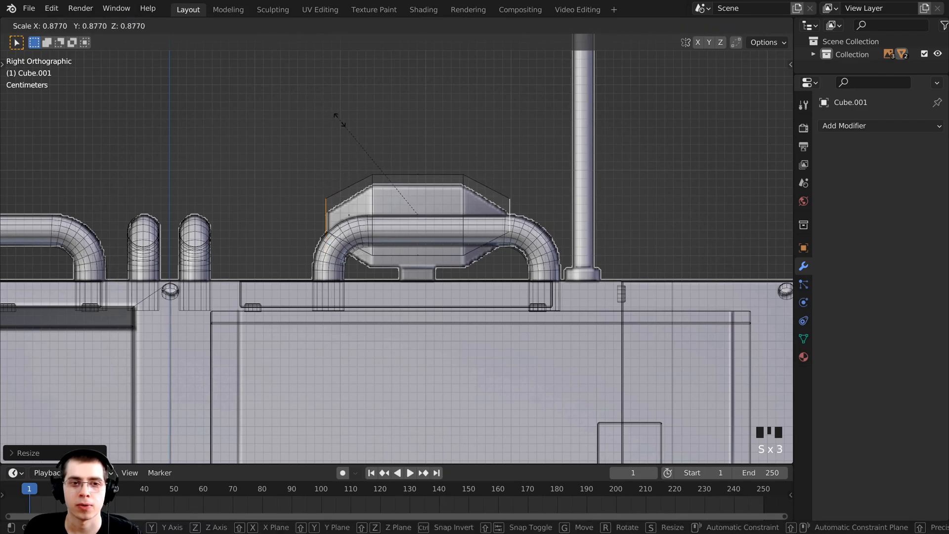
click(357, 154)
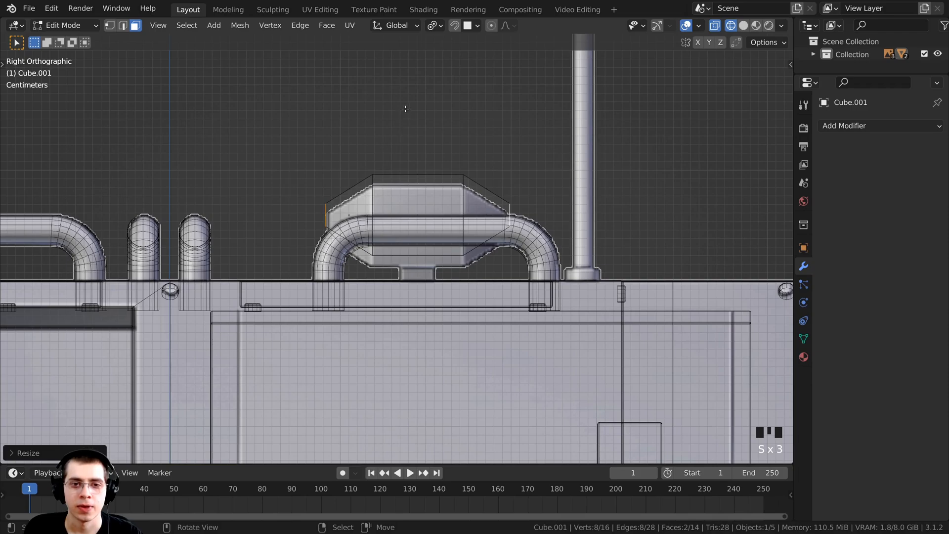
- Select the whole box mesh and lower it about 0.012 m along Z onto the reference
key(alt+a)
key(a)
key(a)
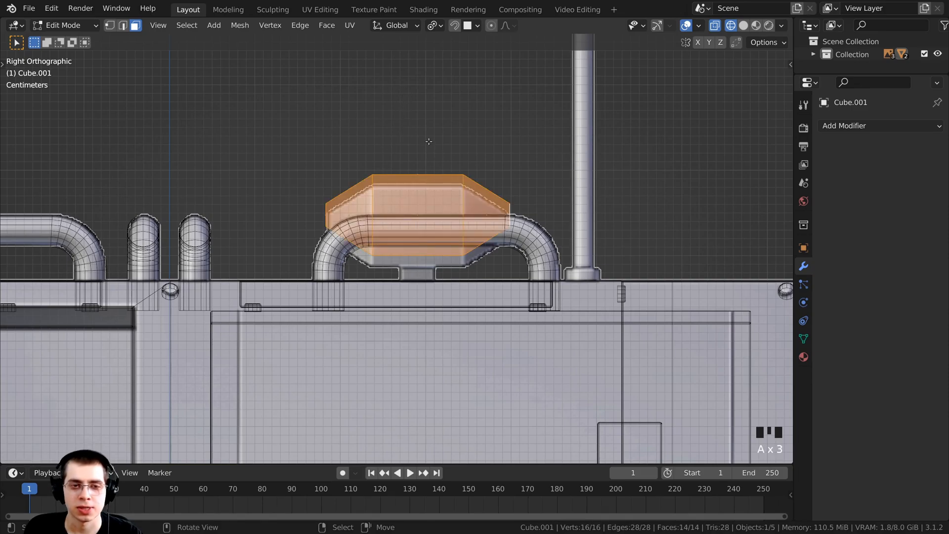
key(g)
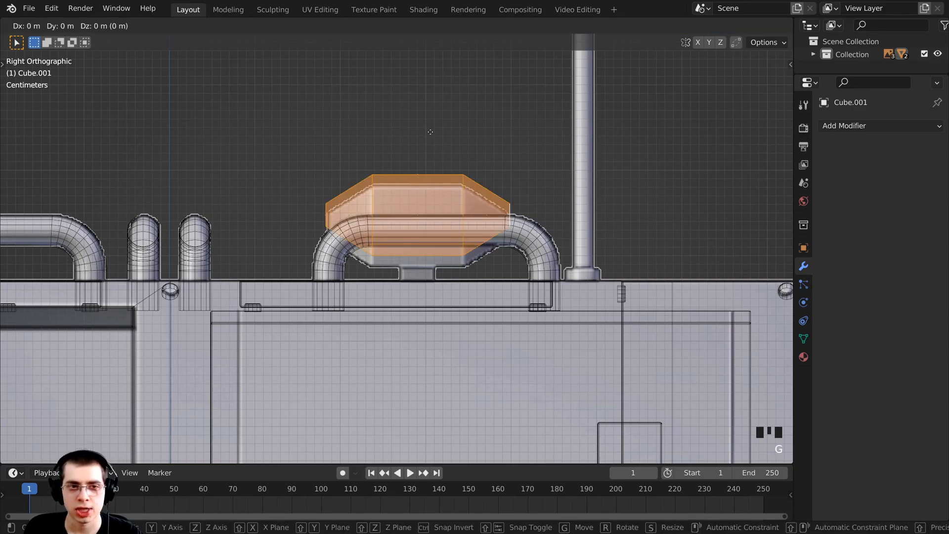
key(z)
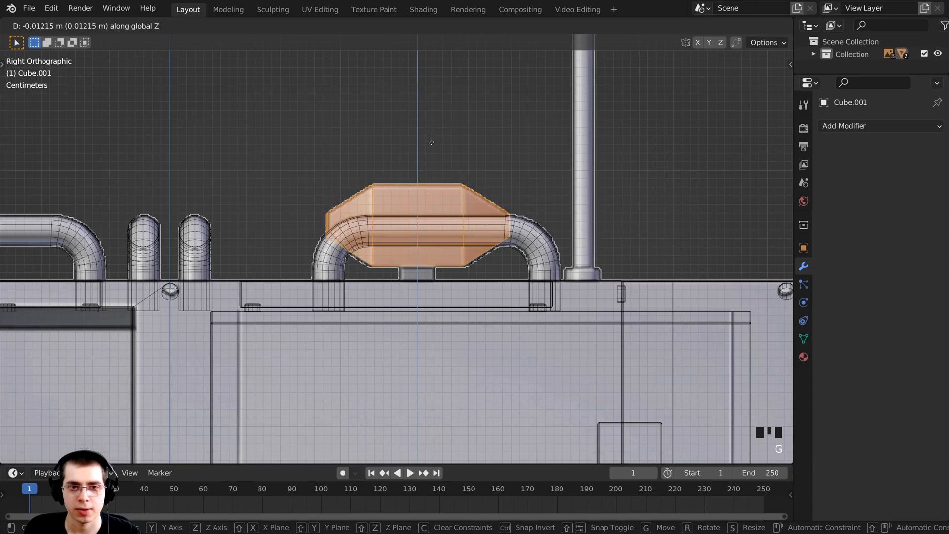
click(432, 142)
- Return to solid shading and inset the bottom face of the tapered box to outline its support post
key(z)
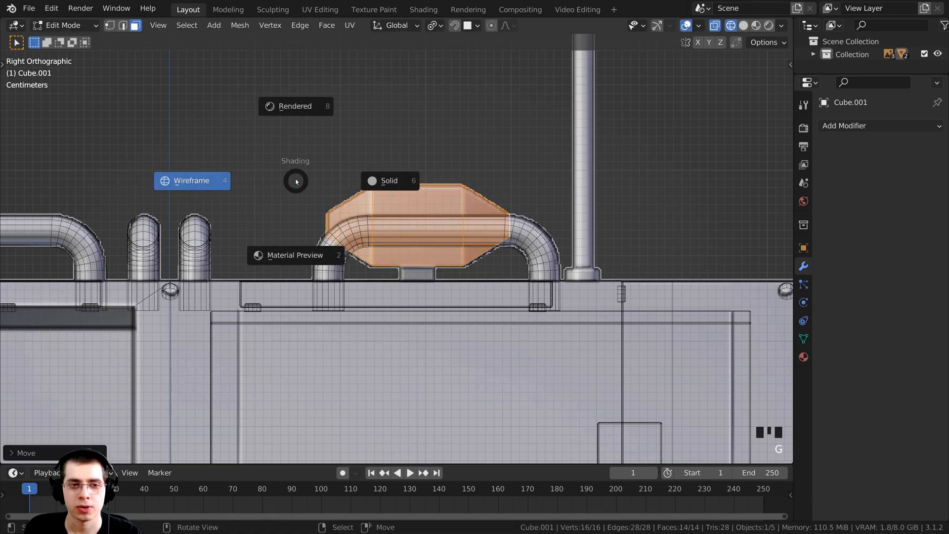
click(415, 186)
mouse_move(414, 186)
middle_down()
mouse_move(372, 268)
mouse_move(479, 300)
middle_up()
scroll(415, 292, up, 2)
scroll(413, 277, up, 2)
right_click(478, 299)
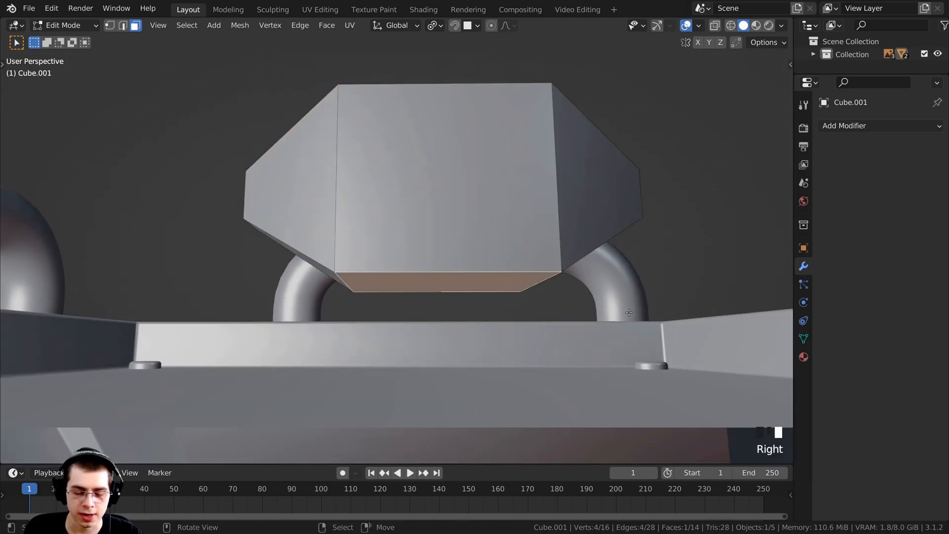
key(i)
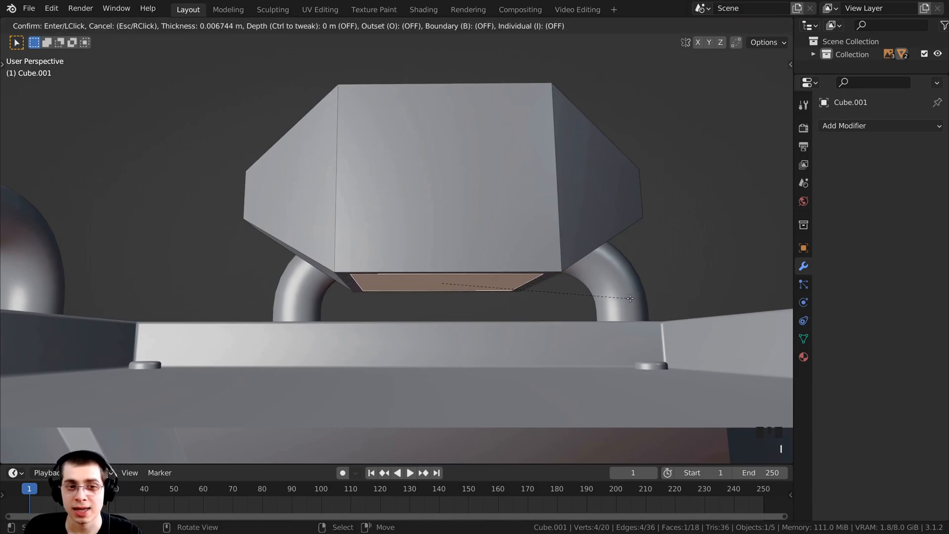
click(584, 296)
- Extrude the inset bottom face down about 0.055 m into the head's top panel as a support post, and leave mesh editing
middle_drag(584, 296, 460, 274)
key(e)
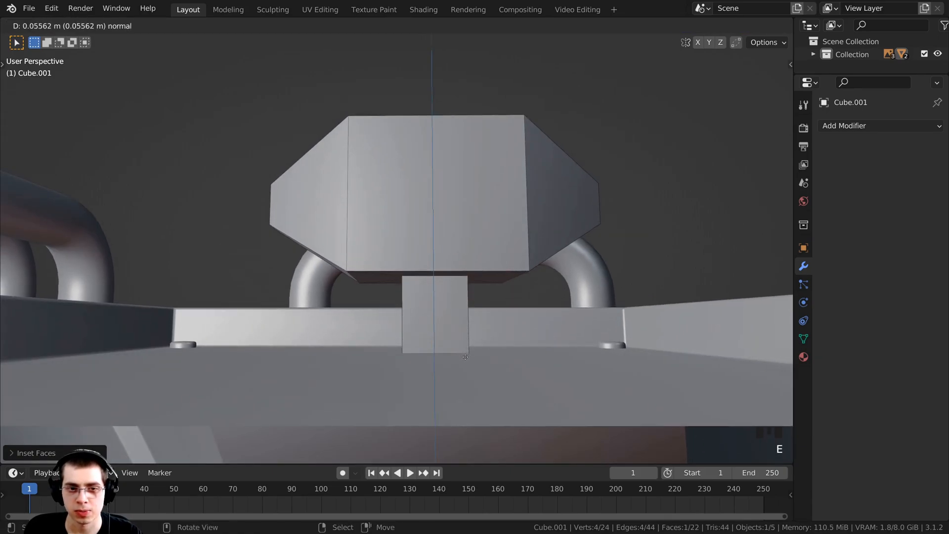
click(462, 352)
scroll(417, 295, down, 4)
middle_drag(417, 295, 447, 240)
scroll(435, 298, down, 4)
key(Tab)
scroll(542, 282, up, 2)
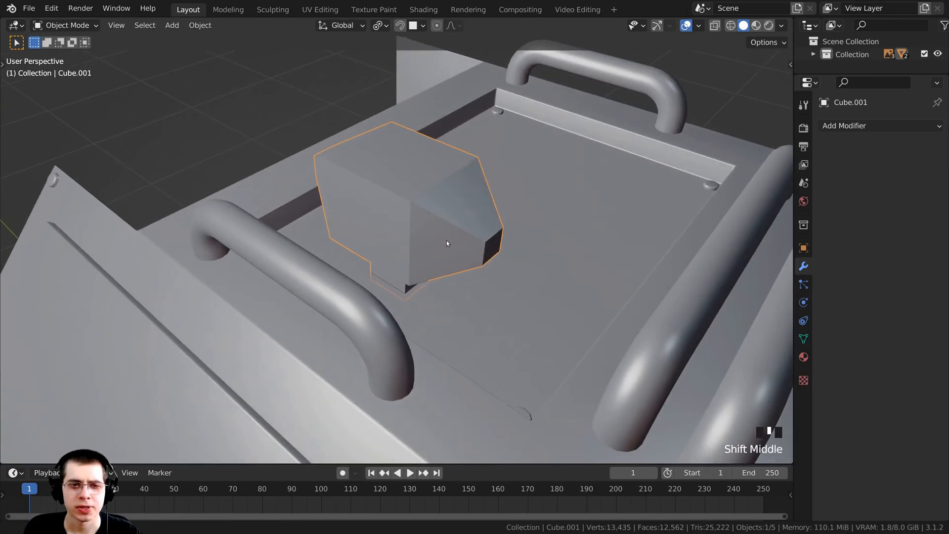
- Inspect the tapered box's support post and the handles around it on the head's top panel from several angles
scroll(440, 183, up, 3)
shift+middle_drag(242, 275, 296, 269)
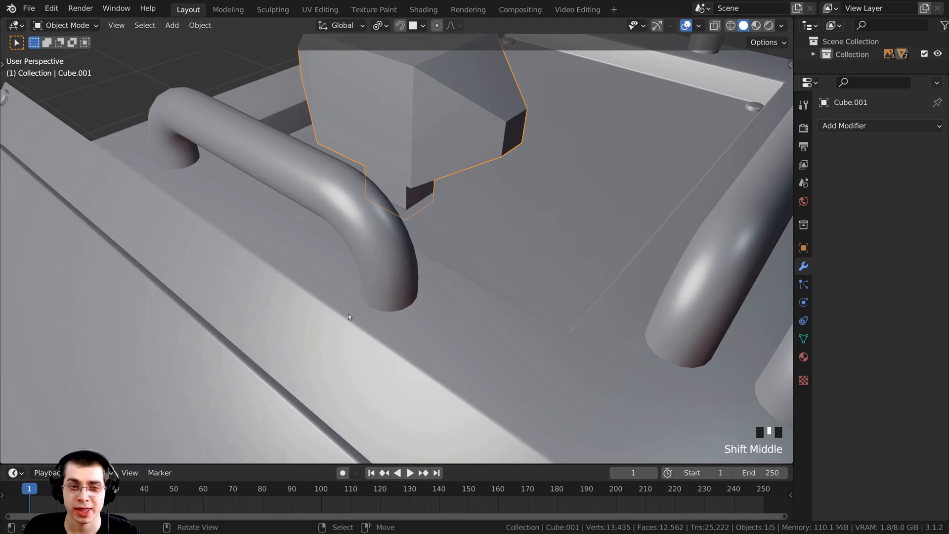
middle_drag(415, 369, 328, 288)
scroll(377, 310, up, 2)
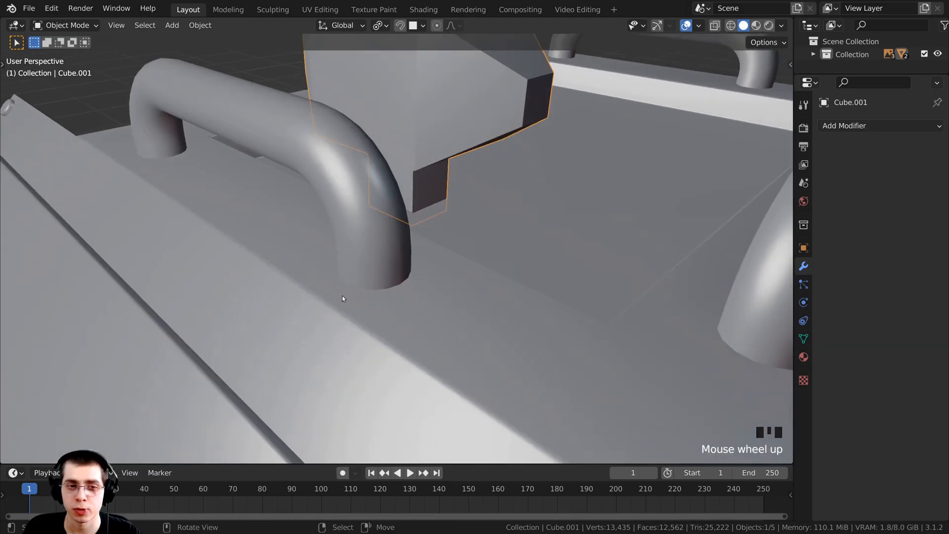
scroll(369, 289, down, 3)
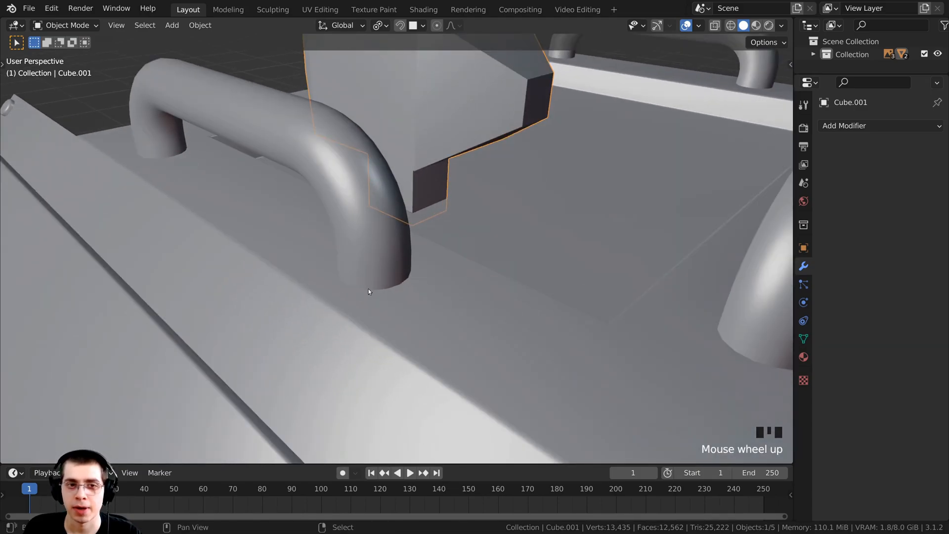
mouse_move(369, 289)
middle_down()
mouse_move(359, 312)
mouse_move(369, 299)
middle_up()
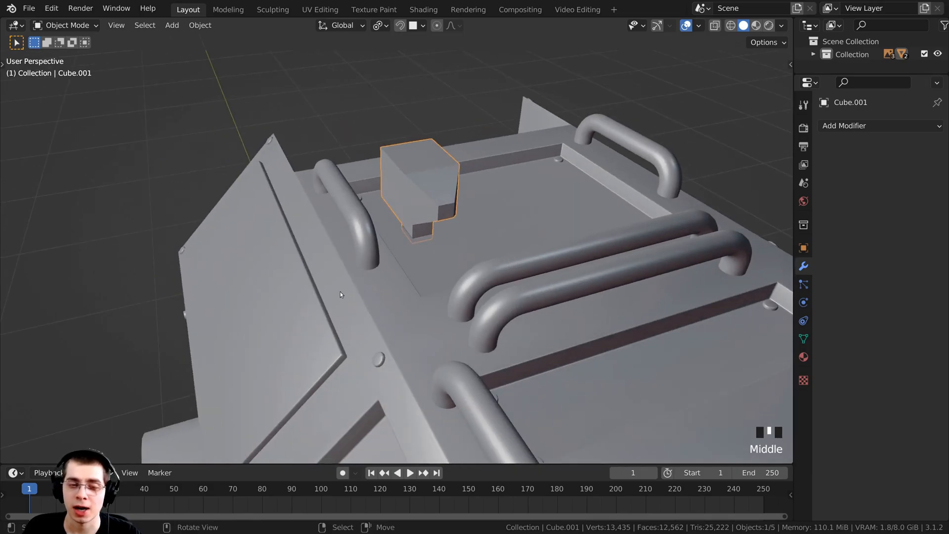
shift+middle_drag(428, 166, 397, 185)
scroll(414, 211, up, 2)
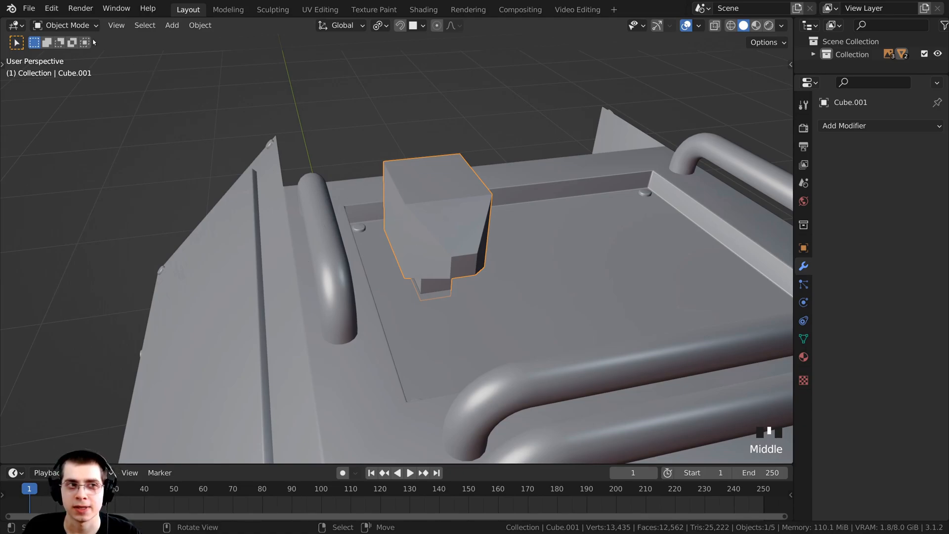
click(64, 25)
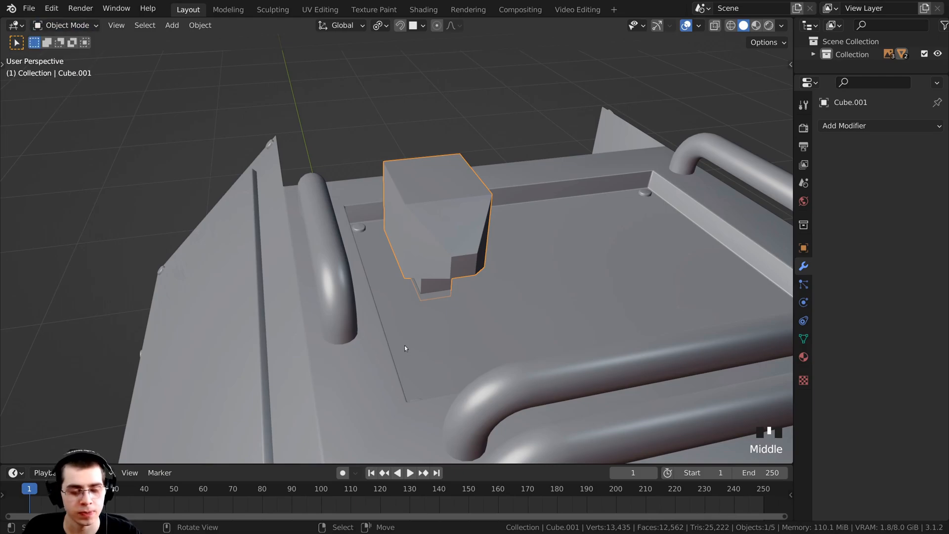
- Add the head body to the selection as the active object and copy its modifiers to the tapered box
shift+right_click(326, 258)
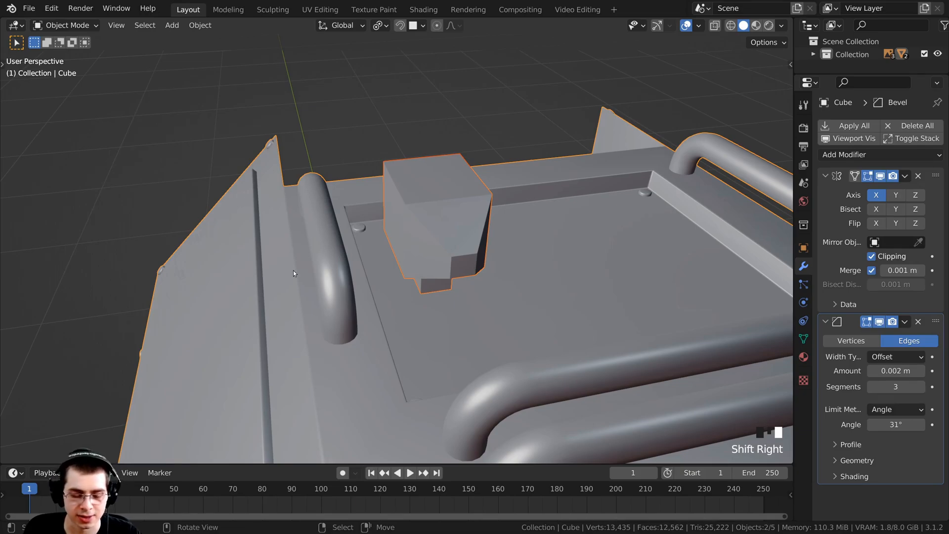
key(ctrl+l)
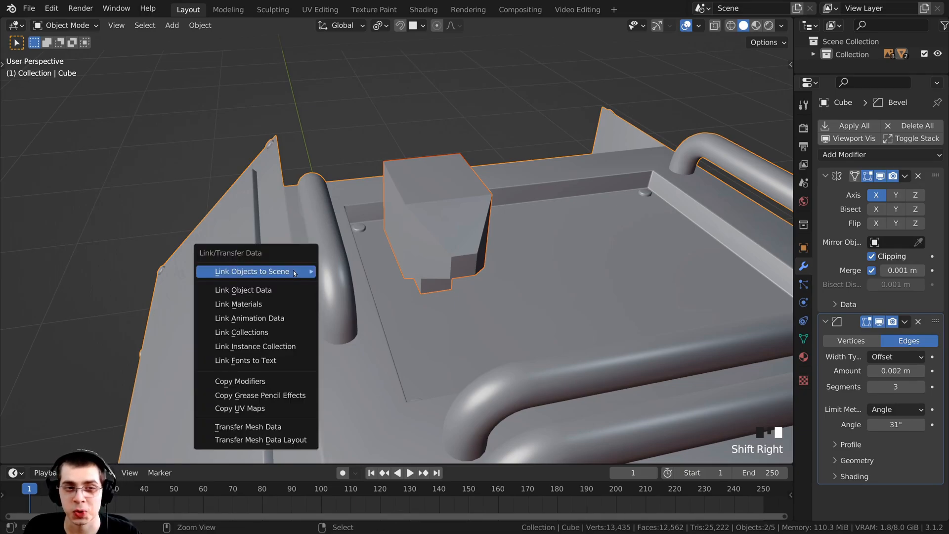
mouse_move(294, 272)
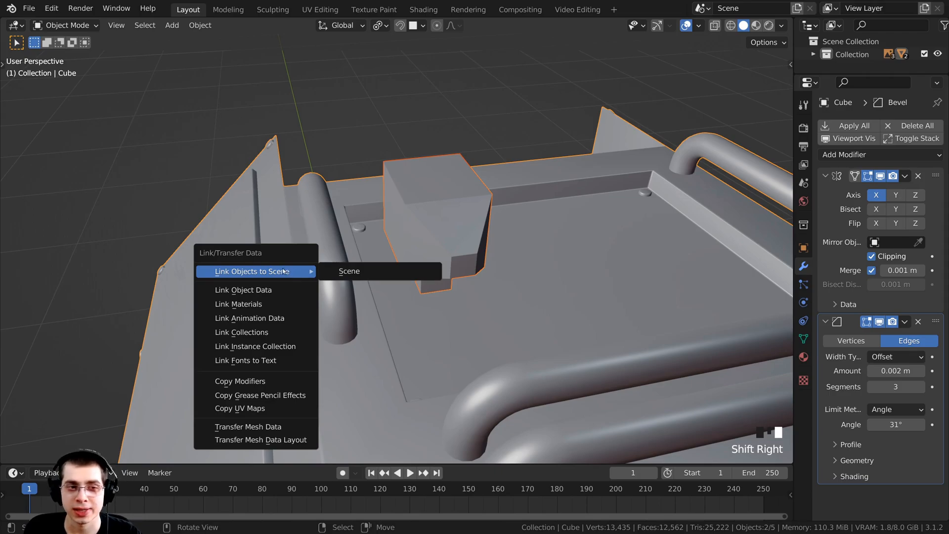
mouse_move(244, 271)
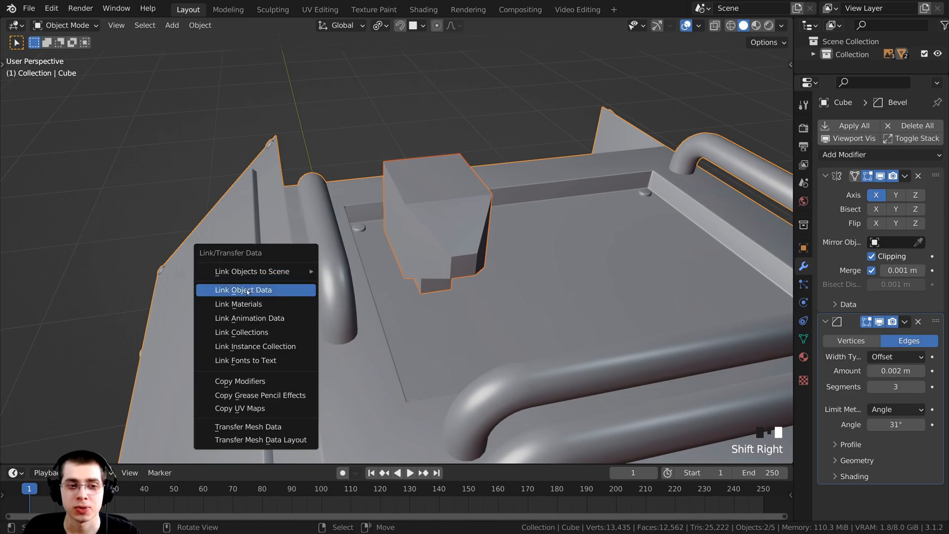
click(227, 386)
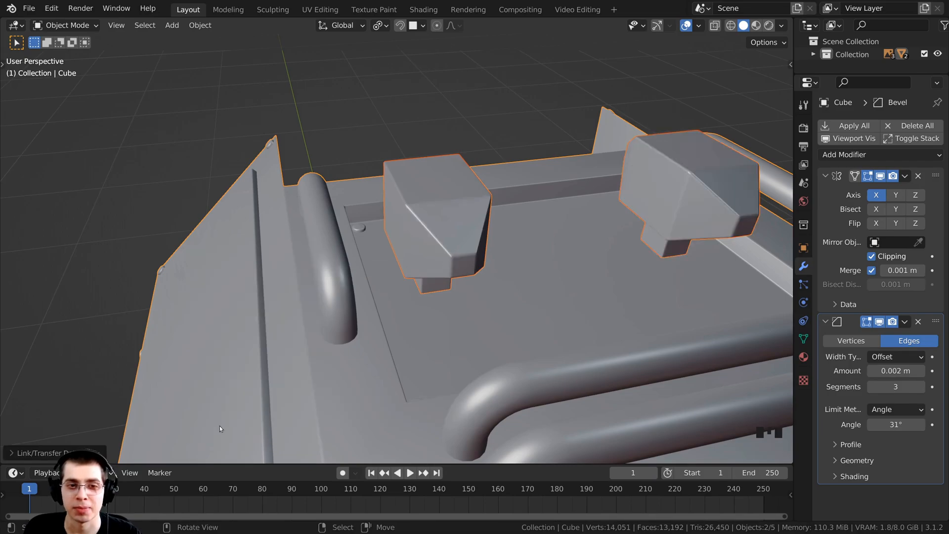
scroll(229, 324, down, 5)
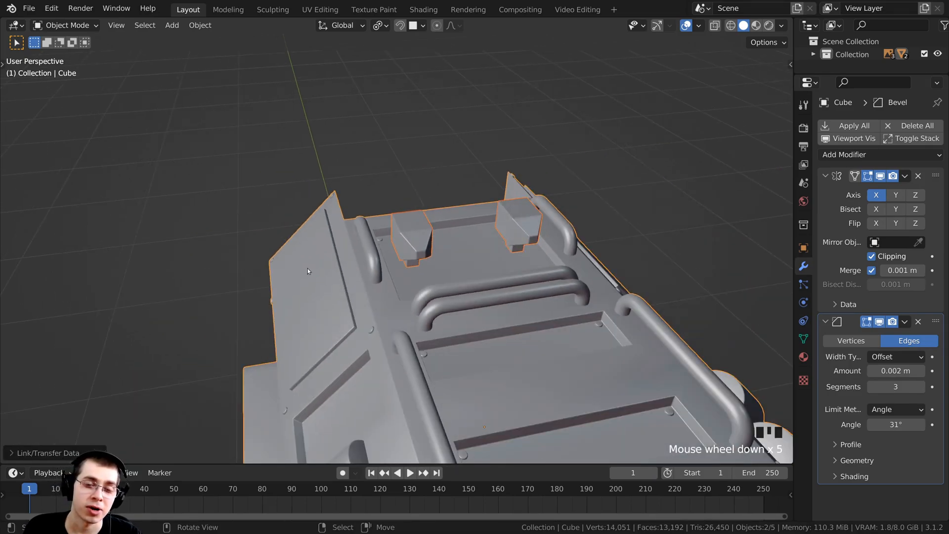
- Select only the tapered box, widen the modifier settings area, and remove the box's Mirror modifier
right_click(308, 268)
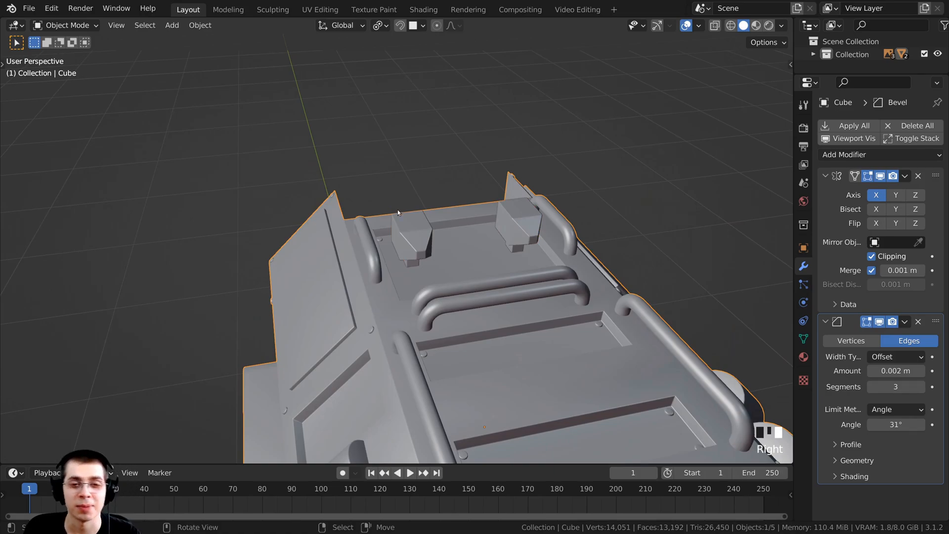
right_click(403, 235)
middle_drag(405, 277, 414, 318)
scroll(415, 319, up, 2)
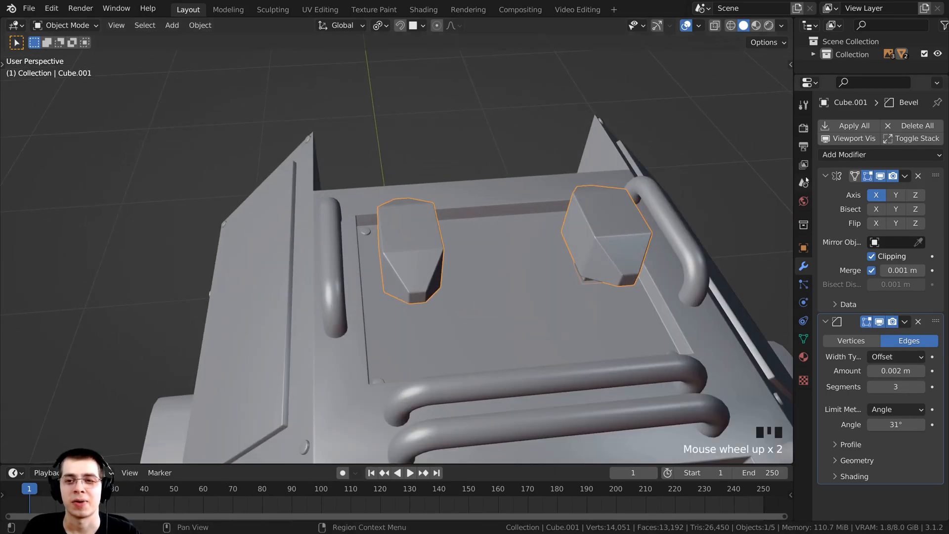
drag(794, 173, 716, 177)
middle_drag(375, 248, 339, 214)
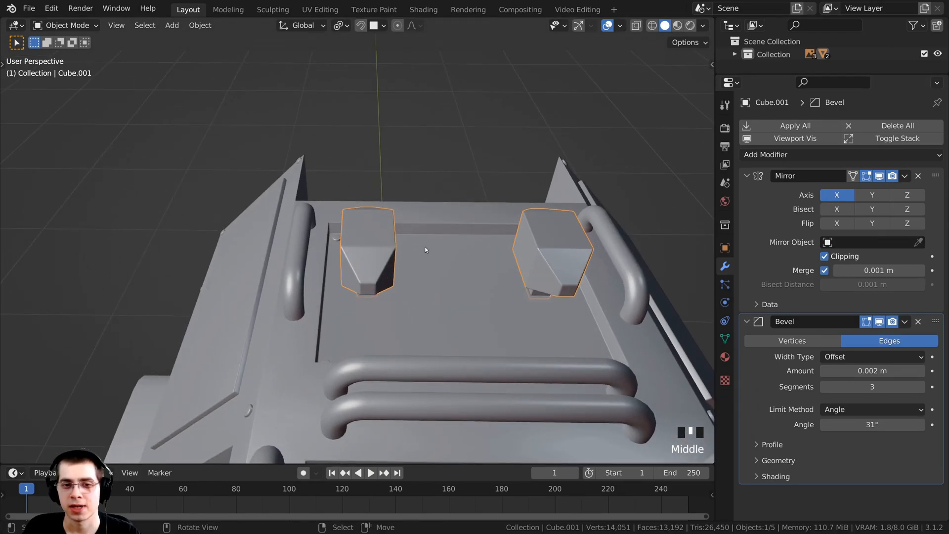
key(g)
right_click(496, 258)
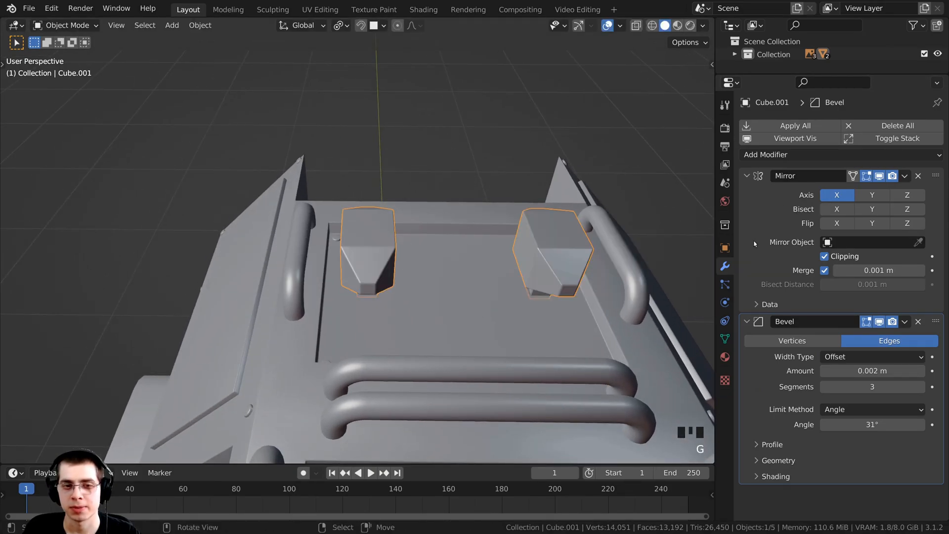
click(919, 177)
- Shade the beveled tapered box smooth
middle_drag(376, 238, 346, 217)
scroll(554, 307, up, 8)
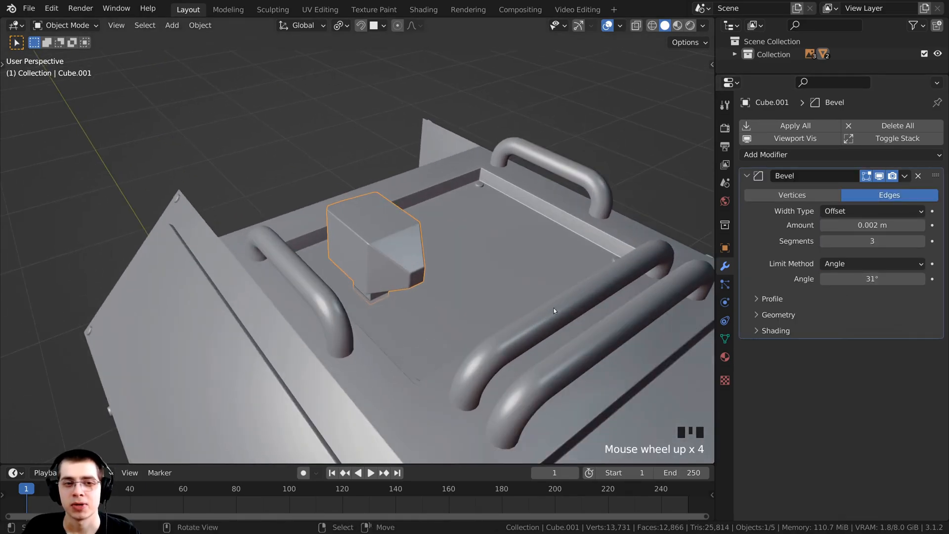
middle_drag(390, 280, 387, 311)
scroll(389, 284, up, 2)
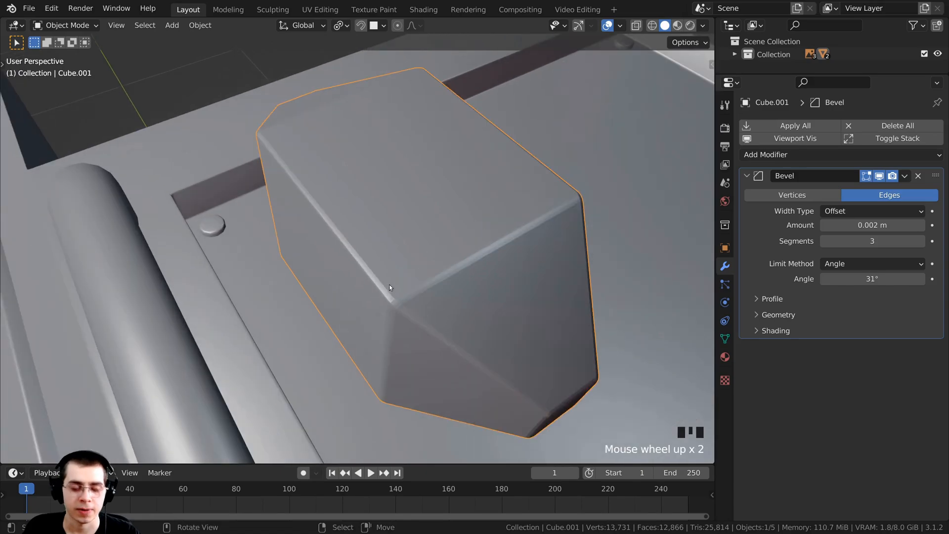
right_click(379, 242)
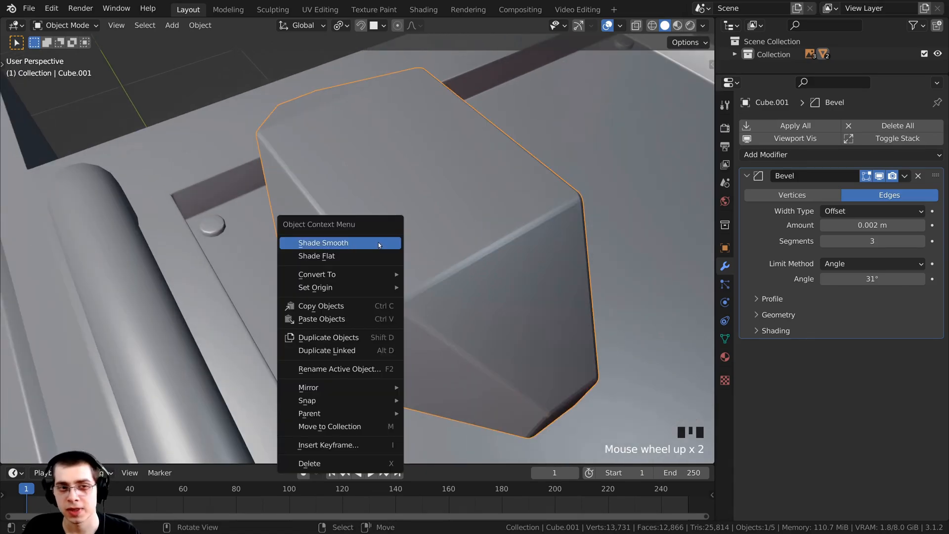
click(323, 242)
- Review the whole robot head from the front and the side, including the tapered box on top
scroll(357, 292, down, 5)
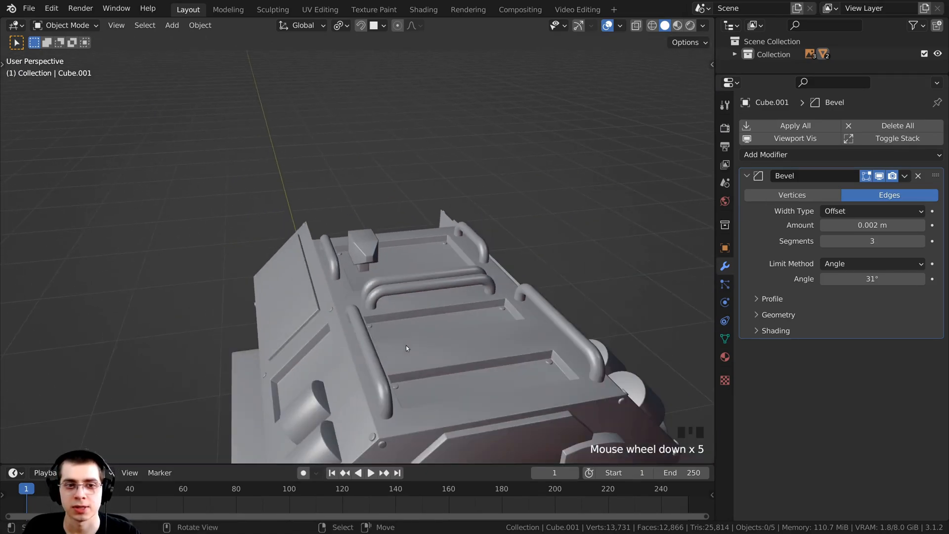
shift+middle_drag(405, 345, 458, 184)
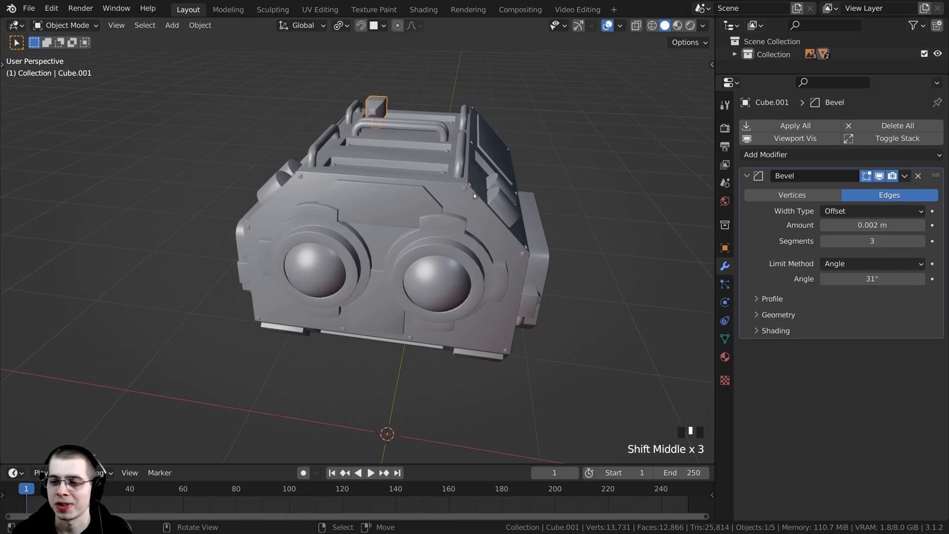
shift+middle_drag(469, 192, 433, 141)
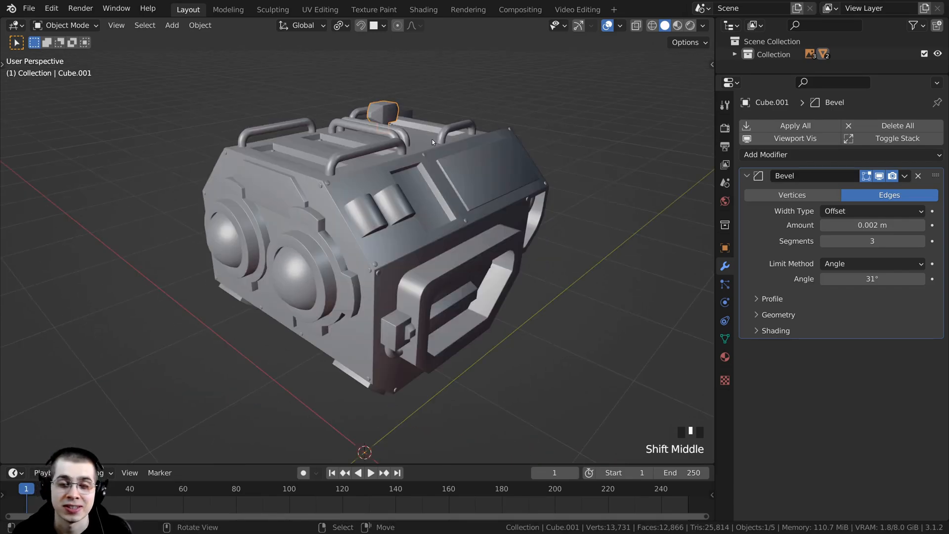
shift+middle_drag(427, 106, 417, 153)
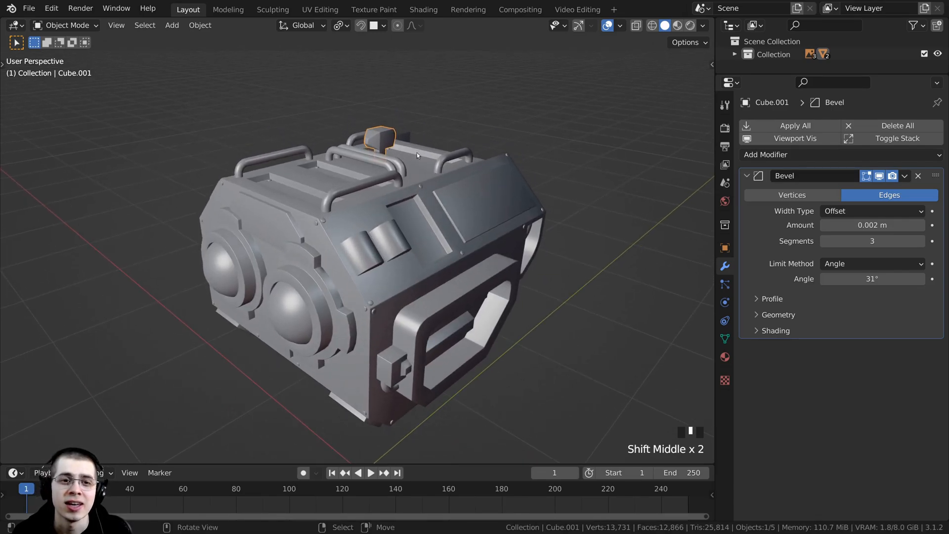
shift+middle_drag(437, 116, 355, 229)
scroll(391, 221, up, 2)
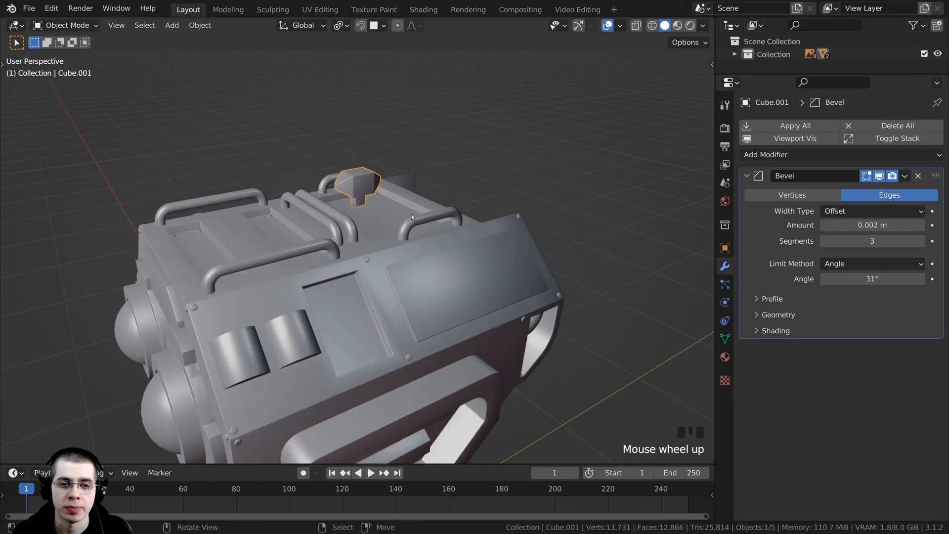
- Select the head body, open its mesh for editing, and clear the face selection
right_click(408, 308)
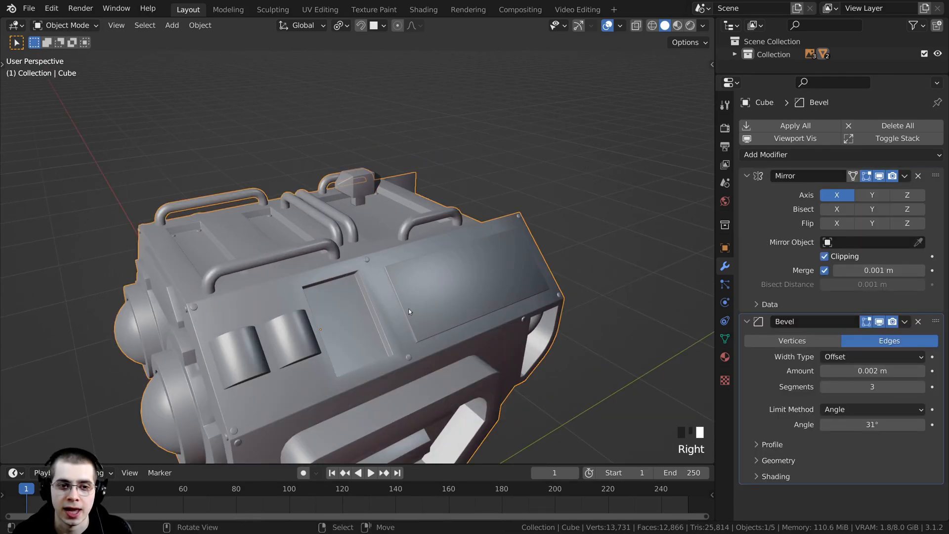
key(Tab)
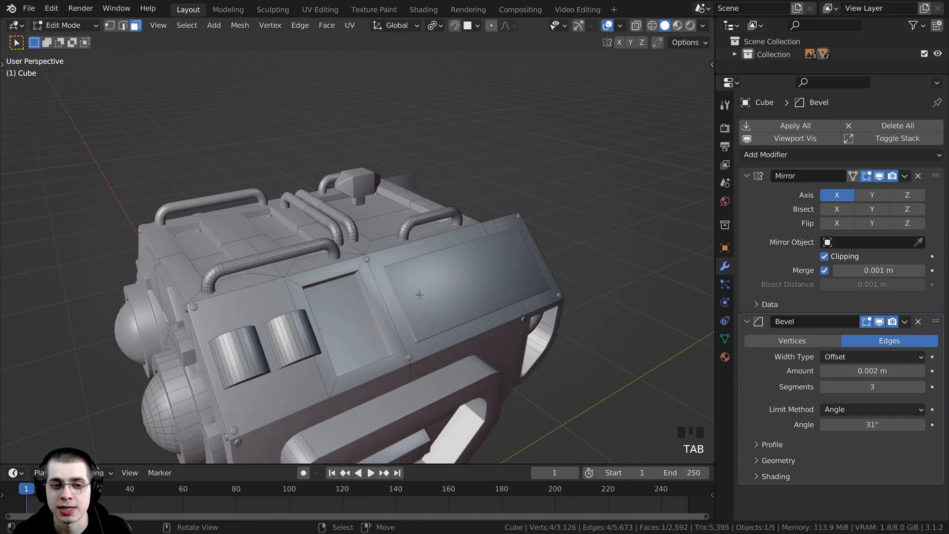
shift+middle_drag(412, 312, 399, 257)
key(alt+a)
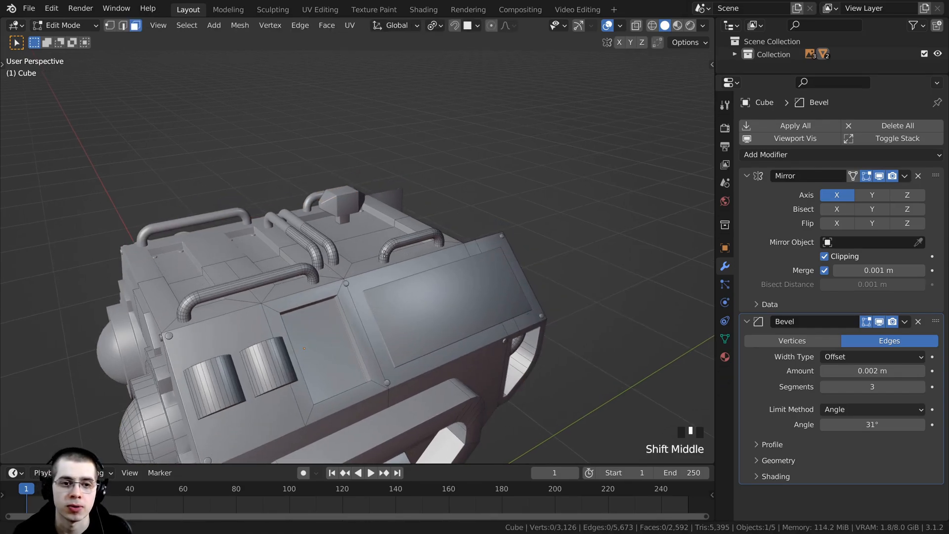
scroll(398, 257, up, 1)
key(a)
key(a)
key(a)
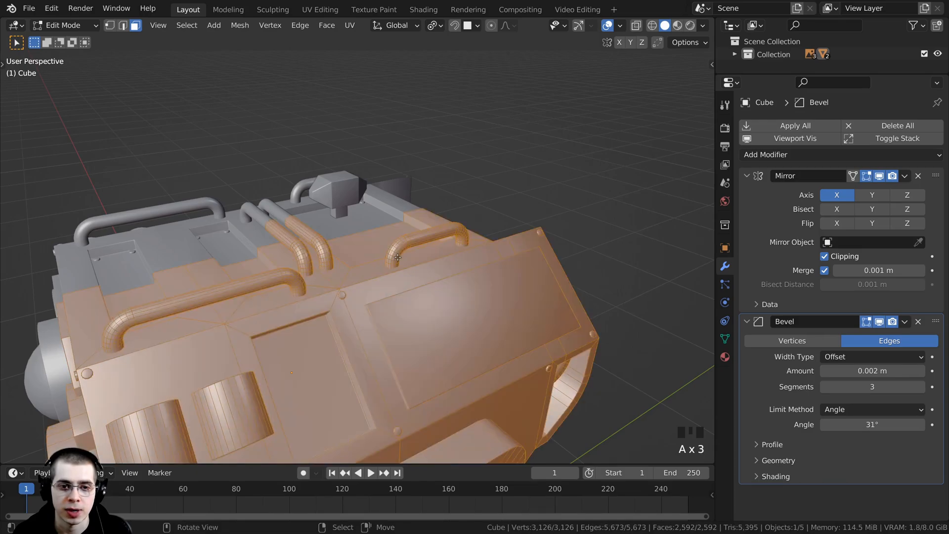
key(a)
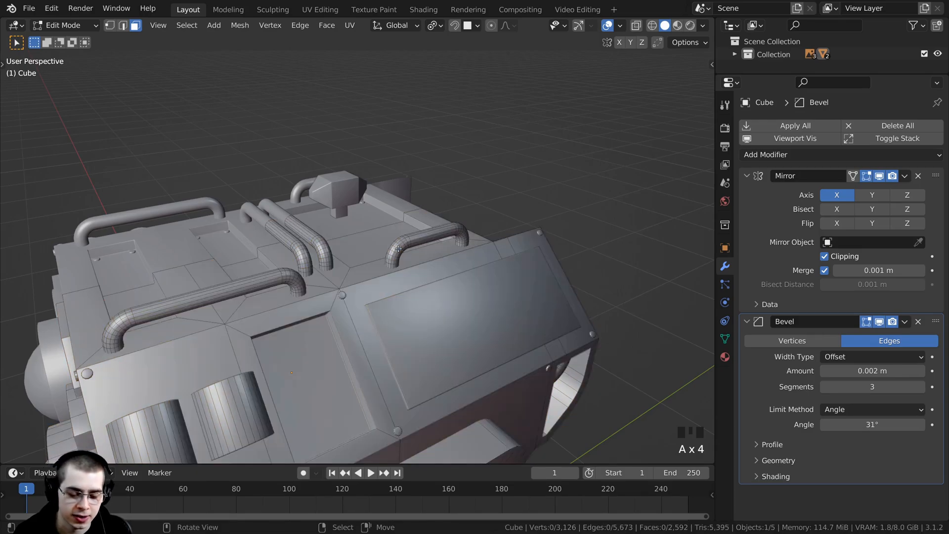
- Select the whole linked handle beside the recessed top panel, duplicate it, and place the copy above the head
scroll(399, 249, up, 2)
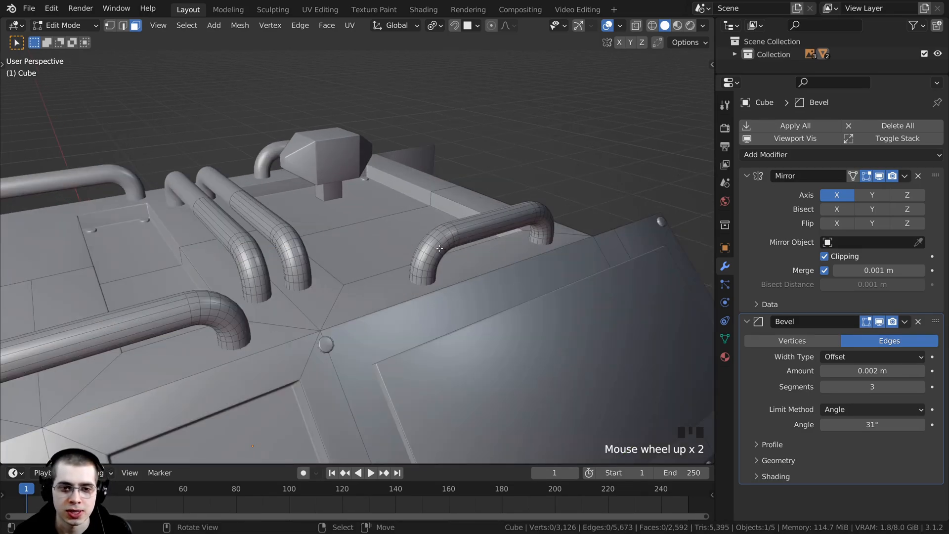
key(l)
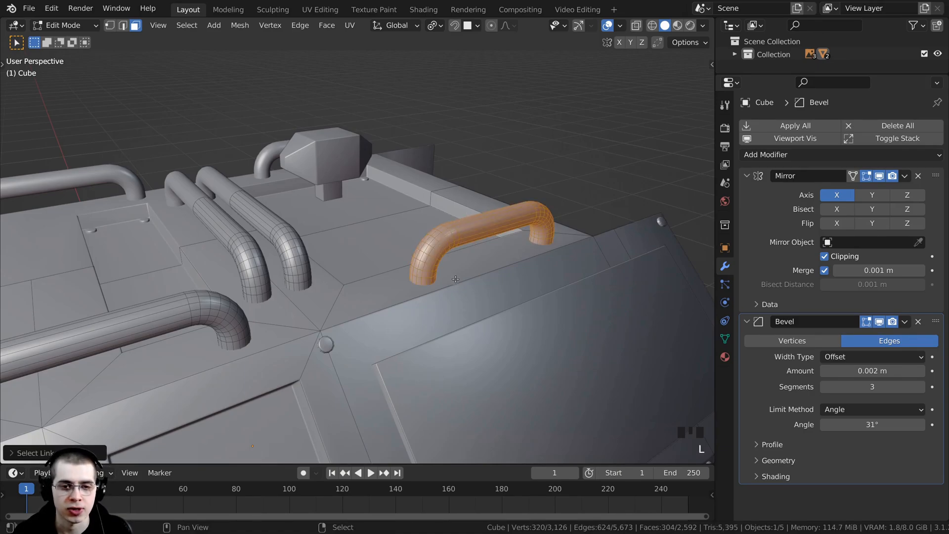
shift+middle_drag(448, 236, 458, 301)
key(shift+d)
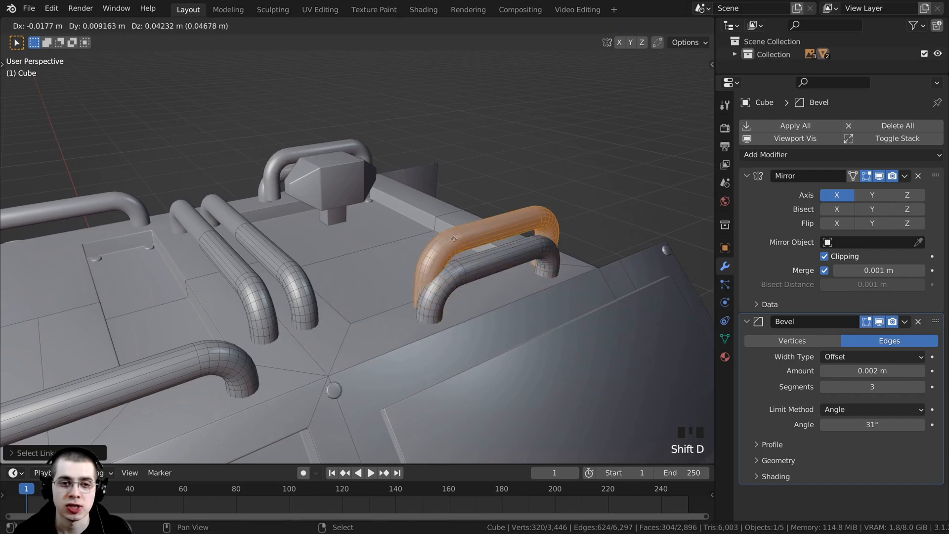
click(406, 147)
shift+middle_drag(426, 191, 426, 260)
key(g)
click(429, 242)
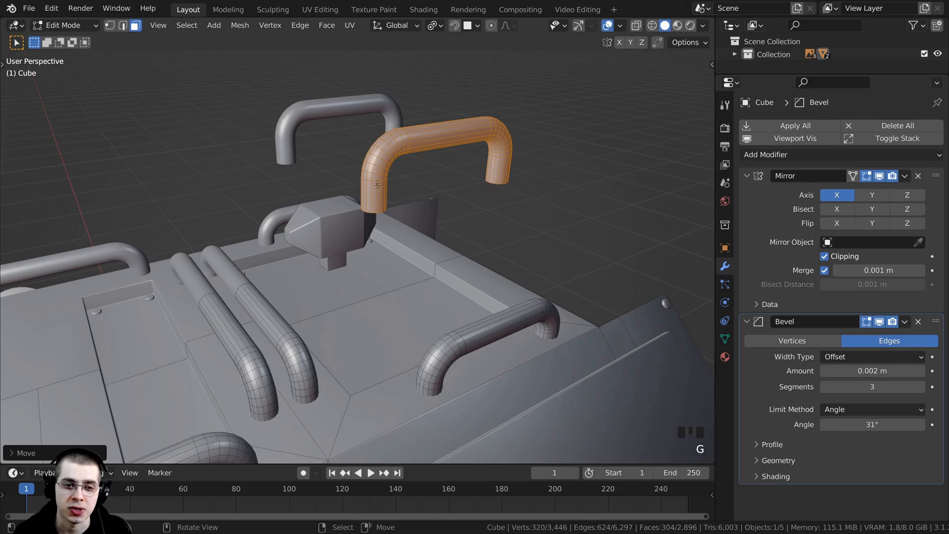
- Separate the duplicated handle above the head into its own object and make it the selected object in Object Mode
middle_drag(408, 172, 407, 149)
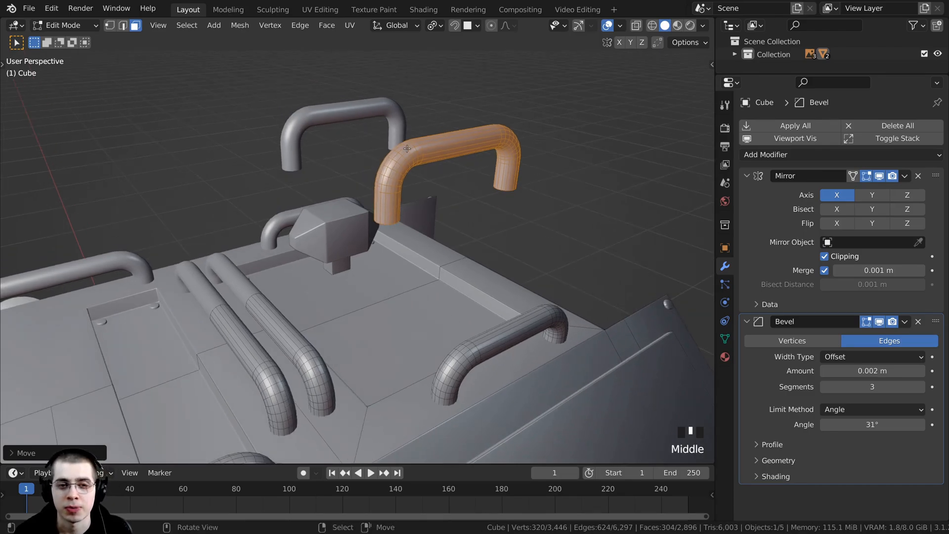
key(p)
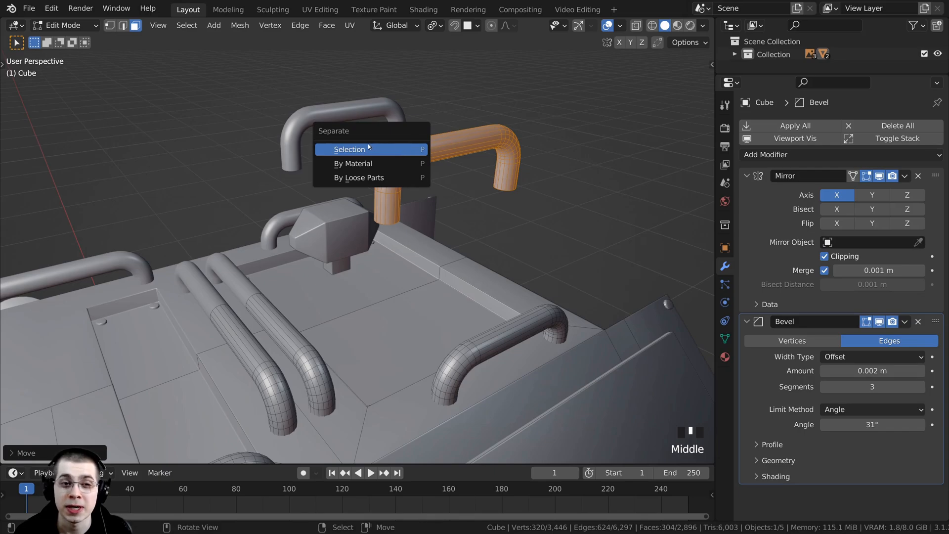
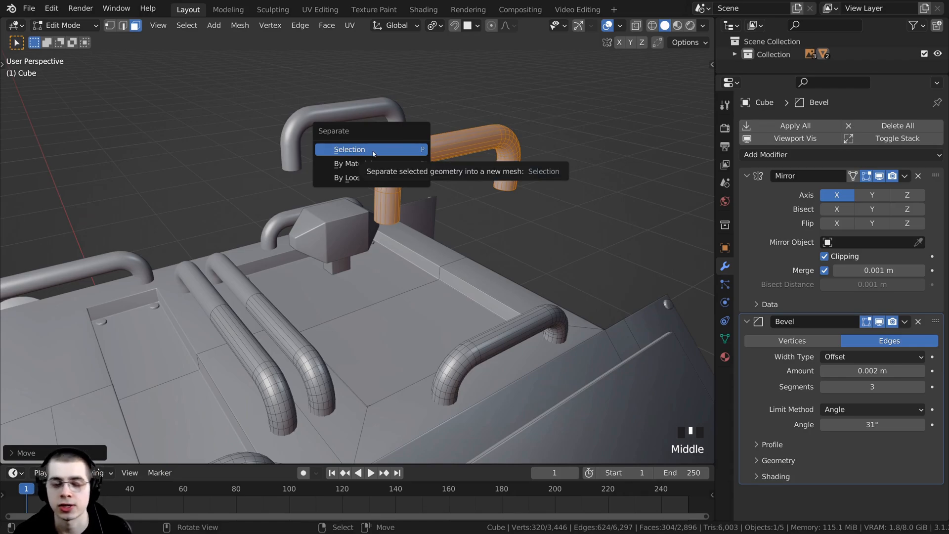
click(372, 149)
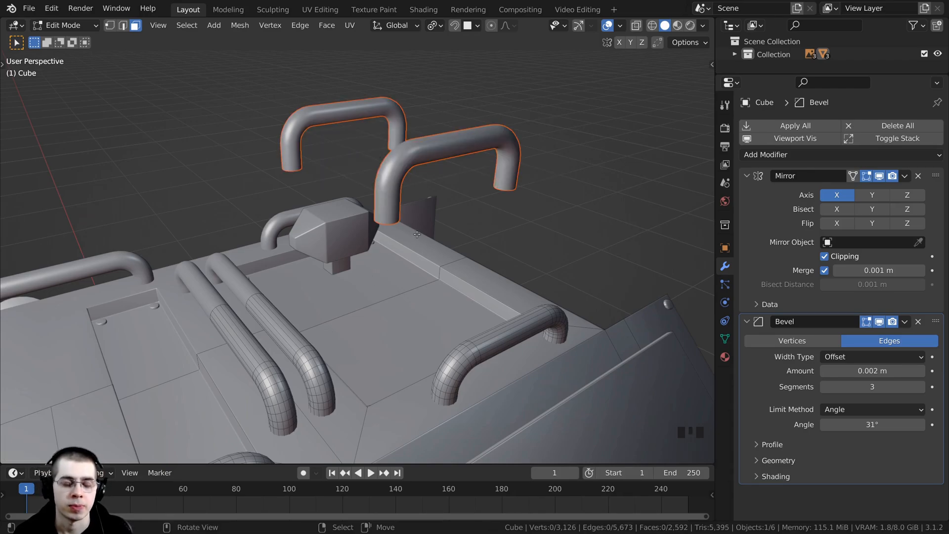
middle_drag(425, 218, 428, 216)
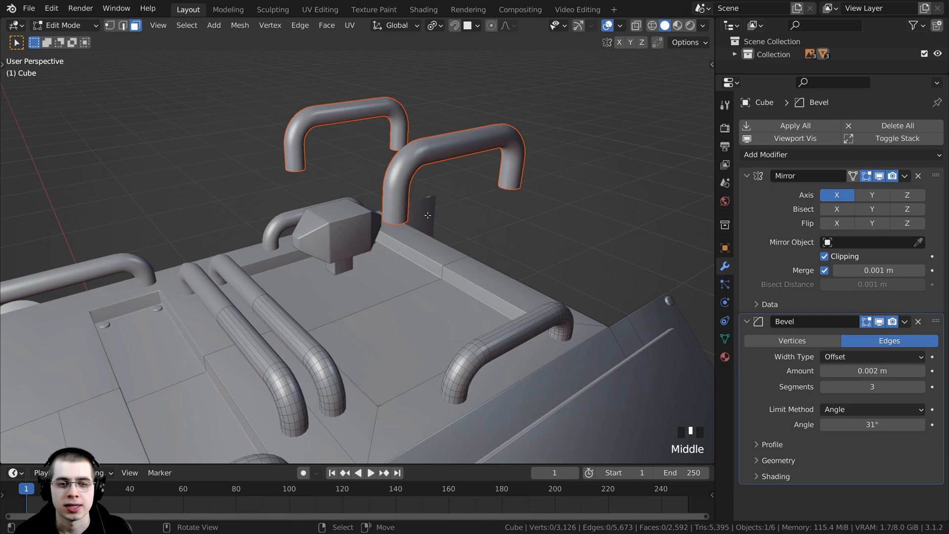
key(Tab)
right_click(426, 157)
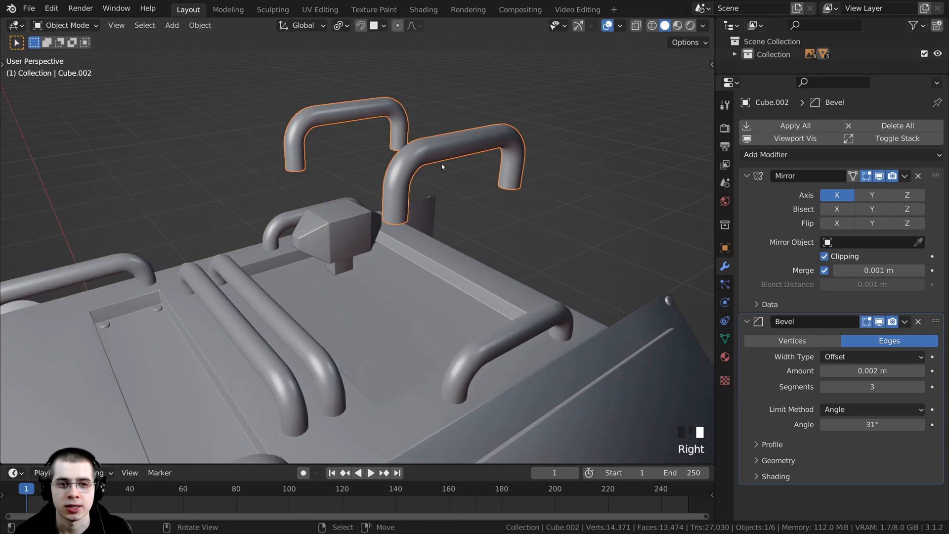
- Reposition the separated handle above the head and join it into the tapered box object
scroll(425, 203, down, 2)
scroll(451, 204, up, 1)
key(g)
click(438, 179)
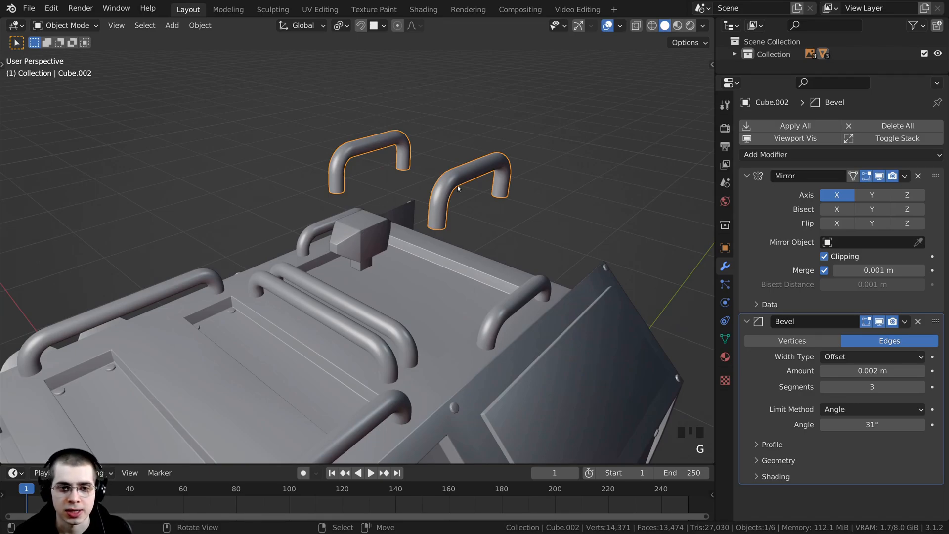
shift+right_click(363, 227)
scroll(376, 267, up, 2)
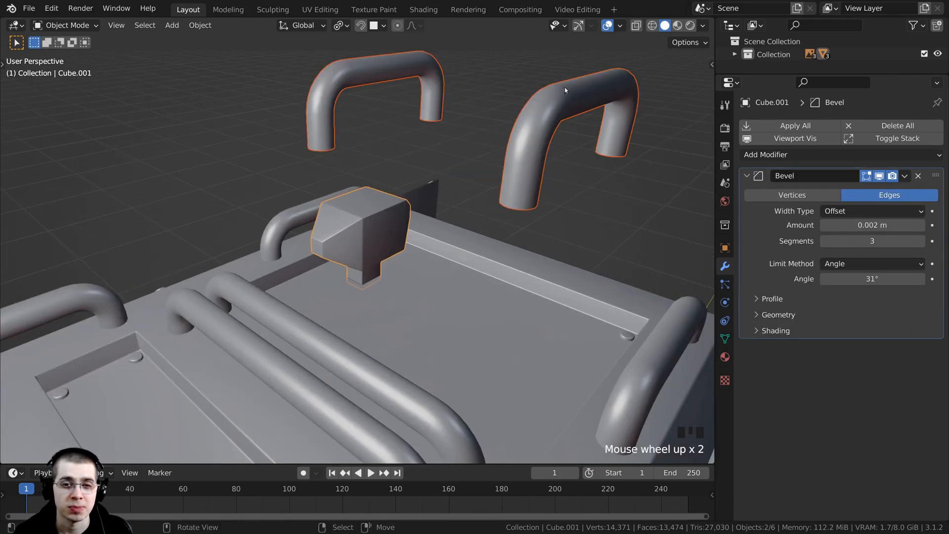
middle_drag(353, 257, 359, 245)
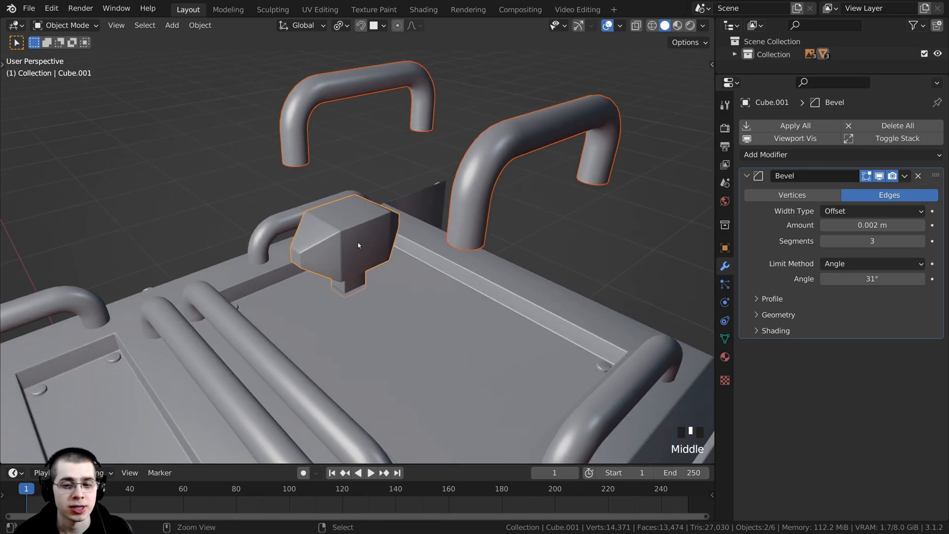
key(ctrl+z)
scroll(357, 250, down, 3)
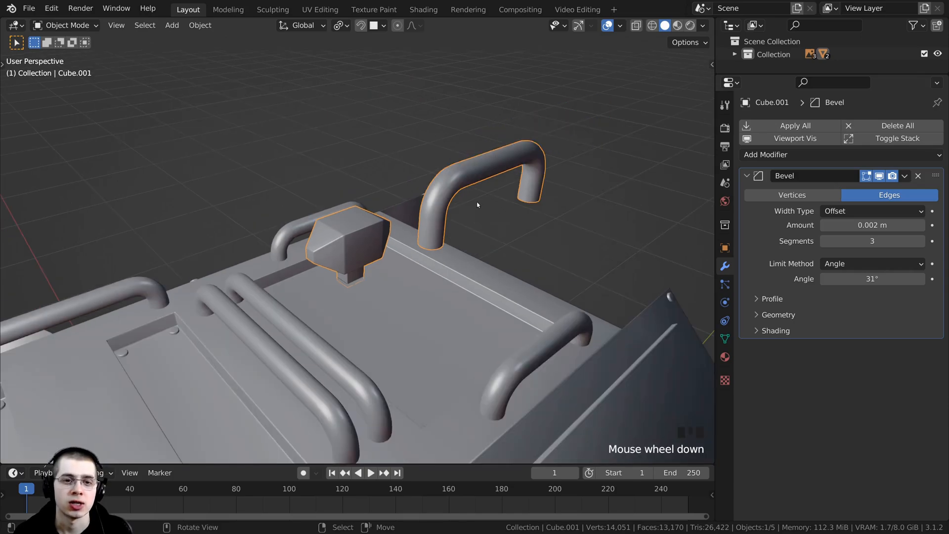
- Open the joined box and handle mesh for editing, clear the selection, and save the file
middle_drag(477, 206, 476, 244)
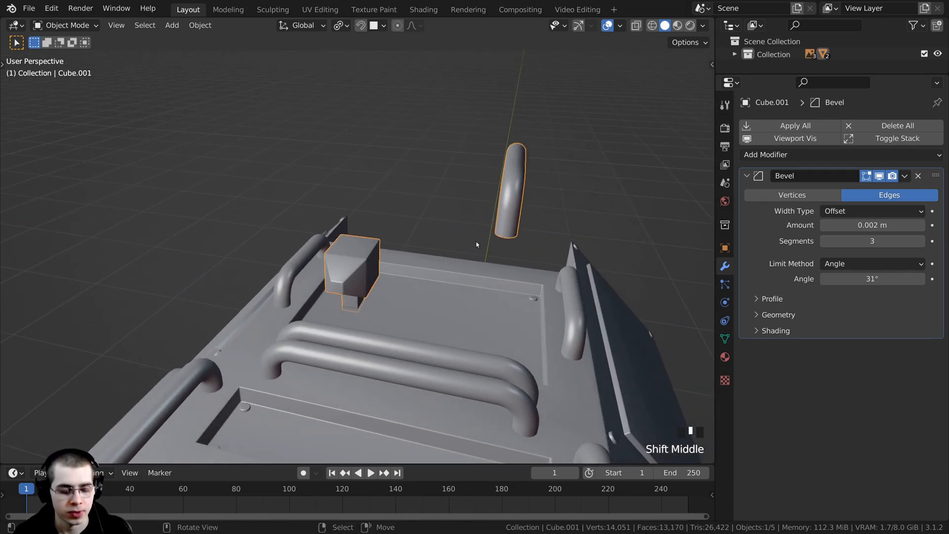
key(Tab)
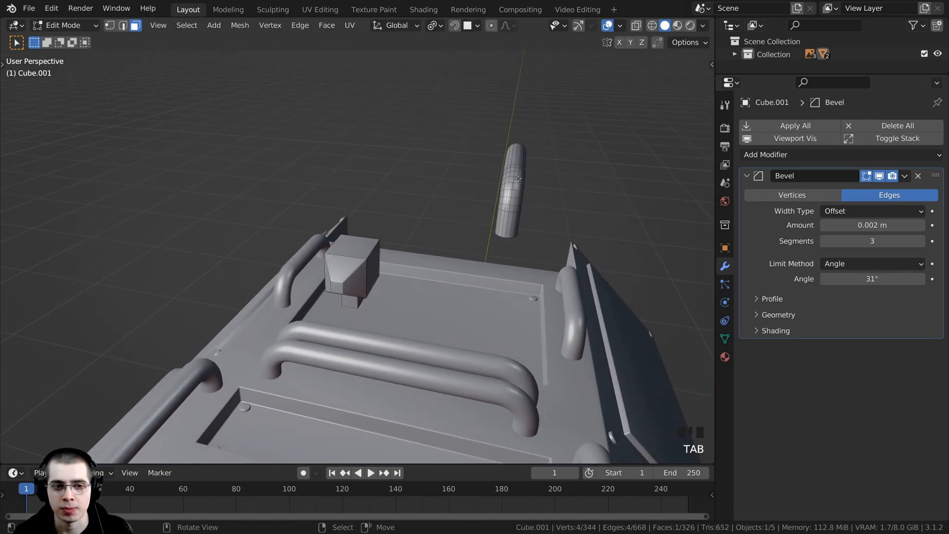
key(a)
key(a)
middle_drag(484, 262, 422, 255)
key(ctrl+s)
key(alt+a)
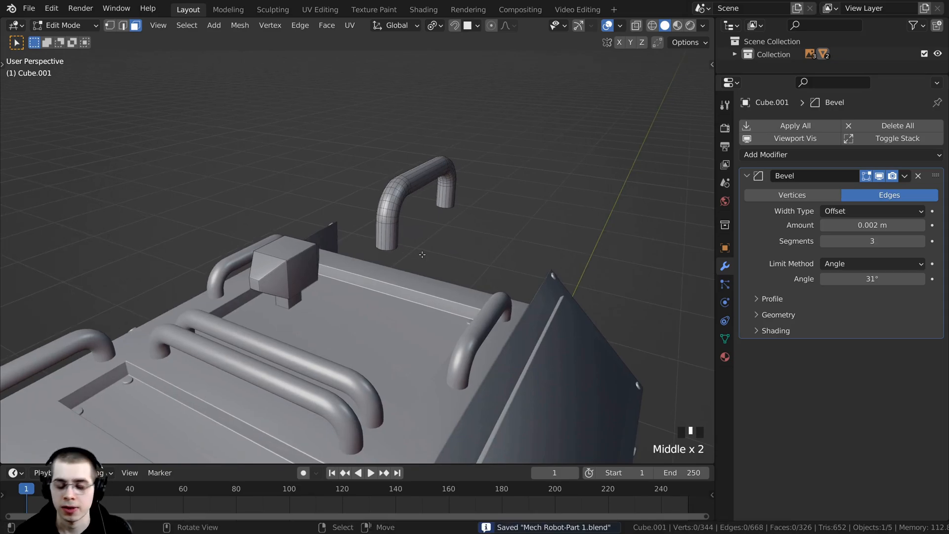
- In the right orthographic view, select the whole linked handle and move it over the top bend of the reference pipe
key(KP_3)
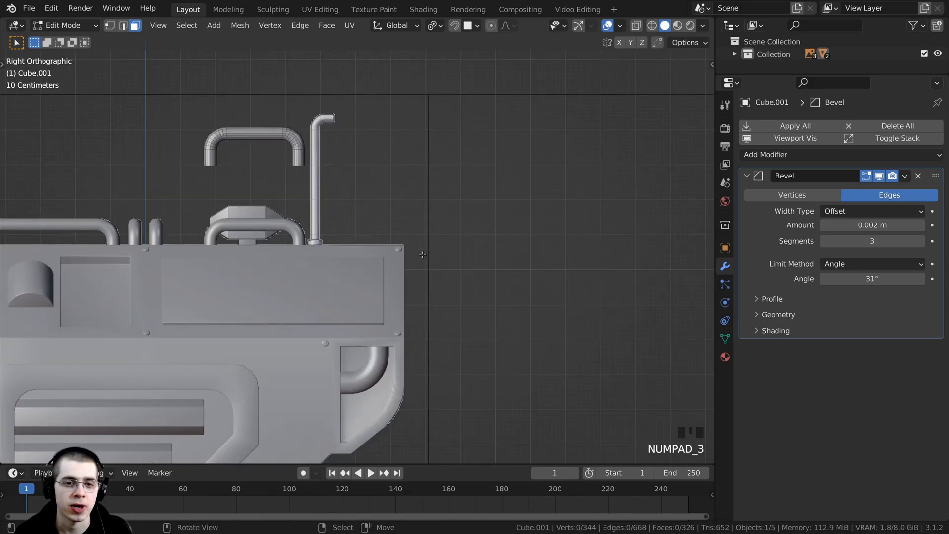
scroll(423, 232, up, 2)
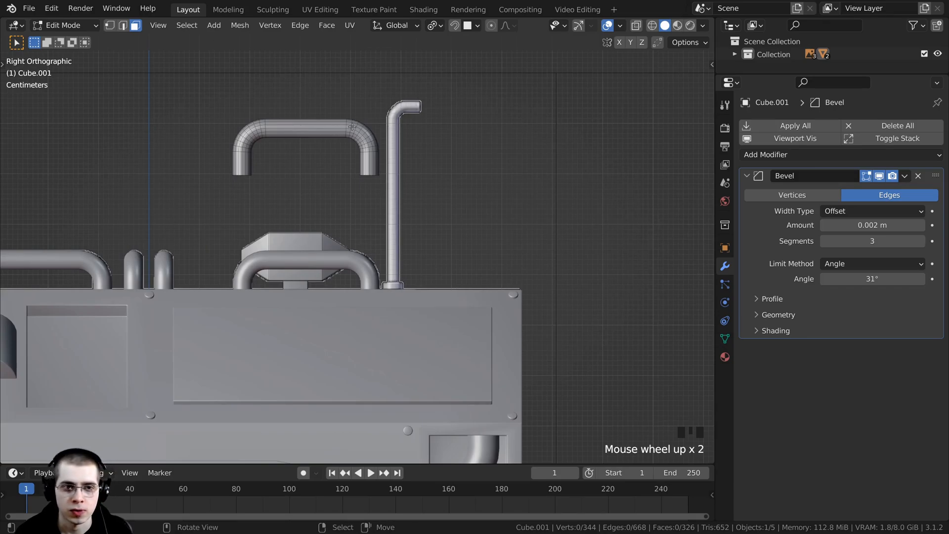
key(l)
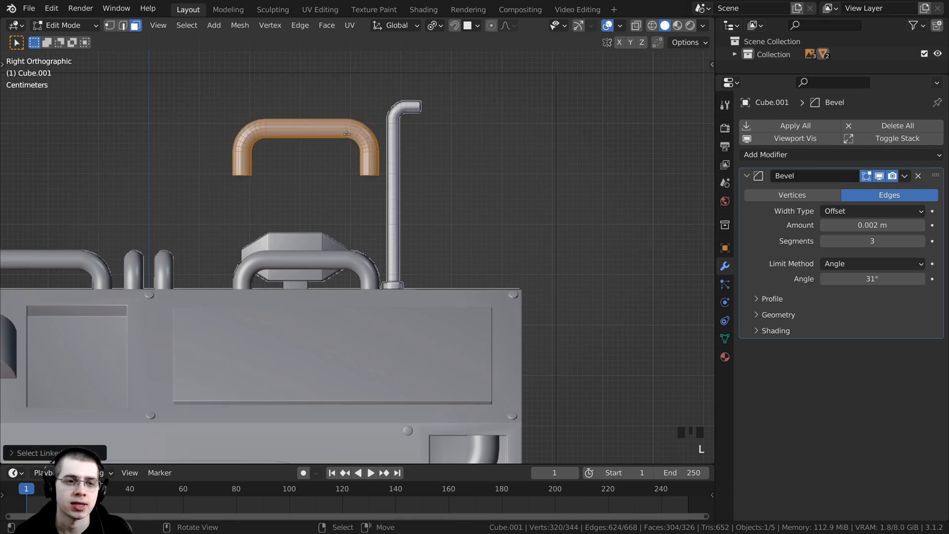
shift+middle_drag(351, 129, 315, 155)
scroll(267, 163, up, 1)
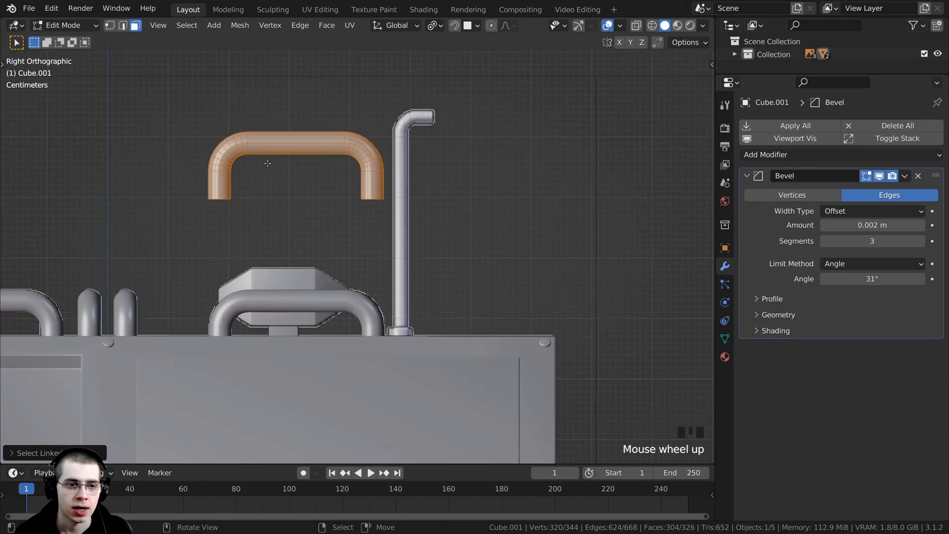
key(g)
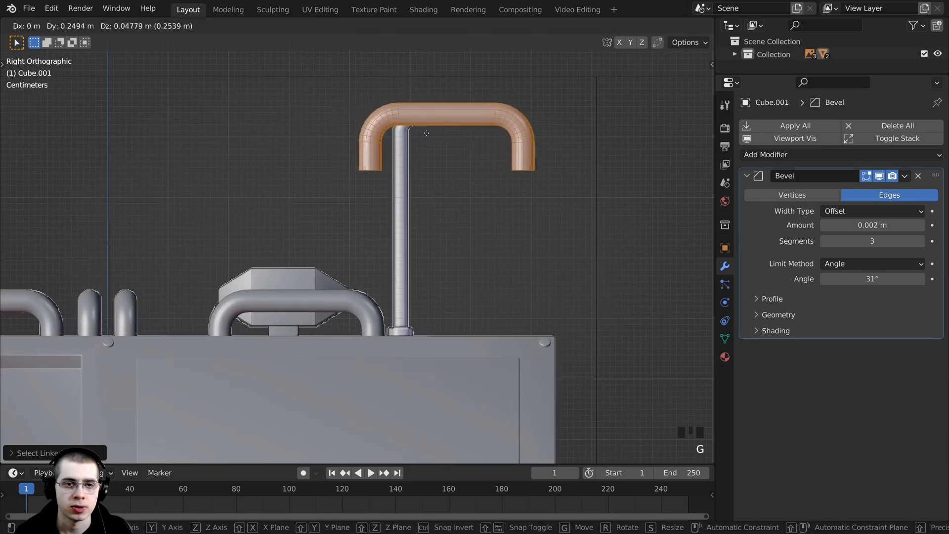
click(440, 132)
- Switch to wireframe shading and scale the handle down uniformly to approach the reference pipe's thickness
scroll(441, 132, up, 2)
key(z)
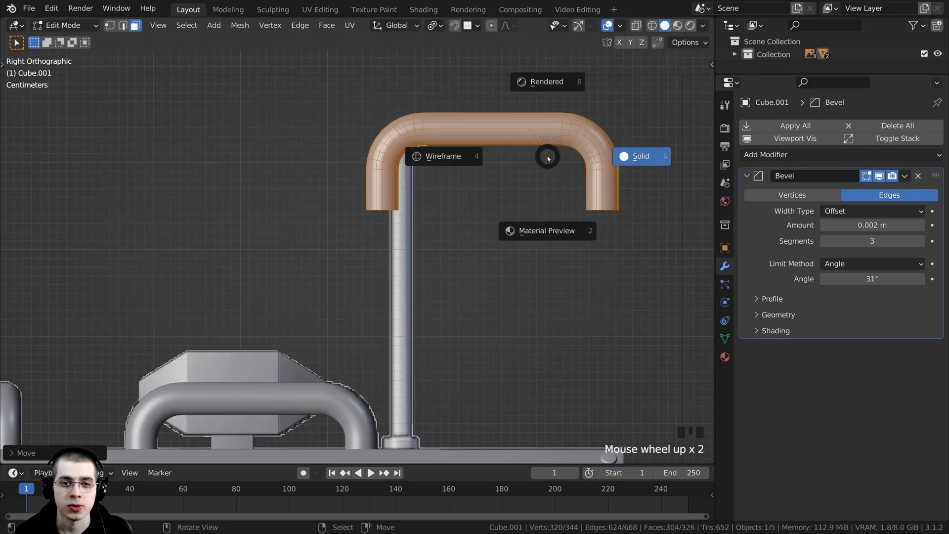
click(421, 156)
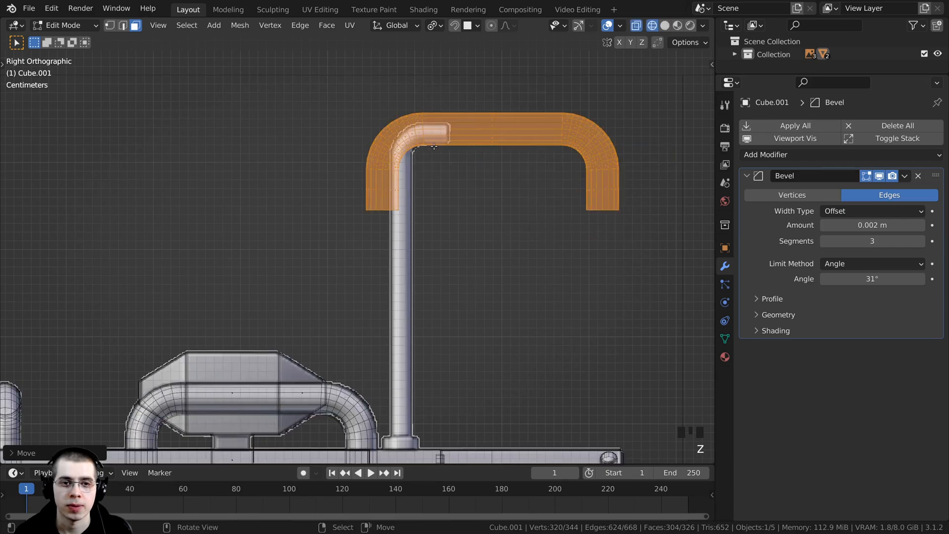
scroll(483, 212, up, 1)
key(s)
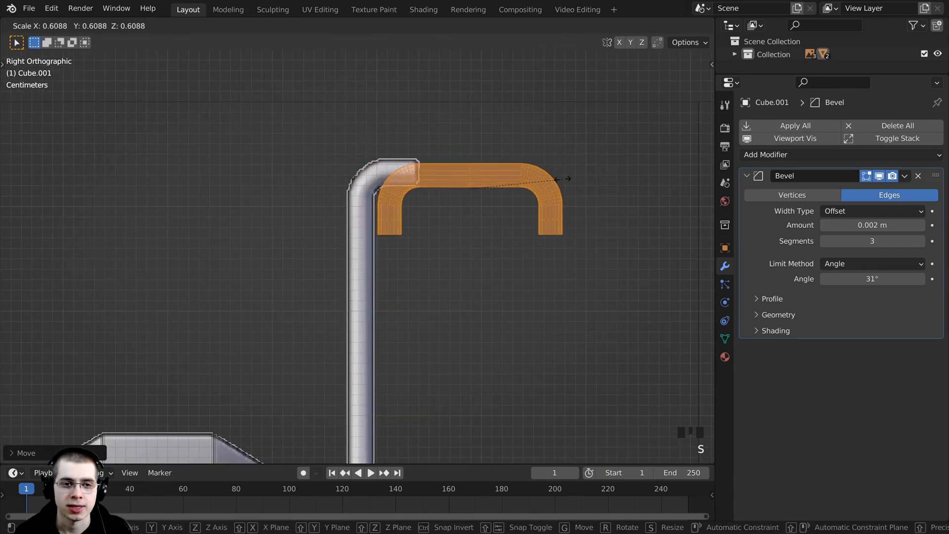
click(565, 176)
- Fine-tune the handle's position and scale until its near bend lines up with the reference pipe's bend
key(g)
click(535, 172)
key(g)
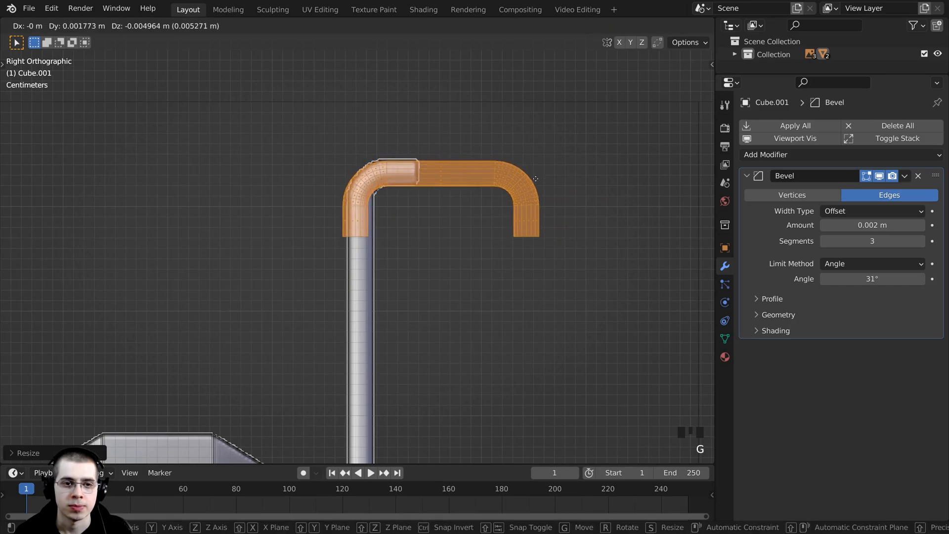
click(539, 175)
key(g)
click(545, 175)
key(s)
click(557, 174)
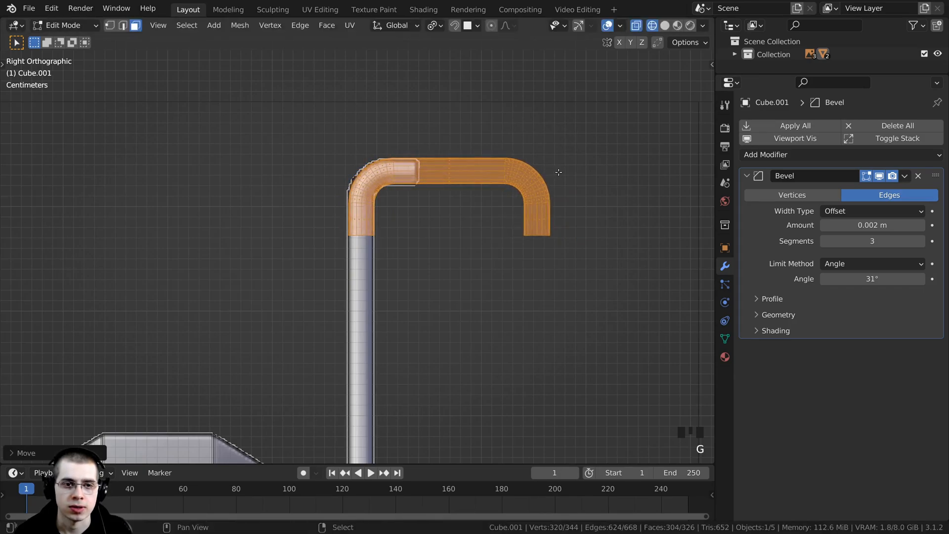
key(g)
right_click(565, 174)
key(g)
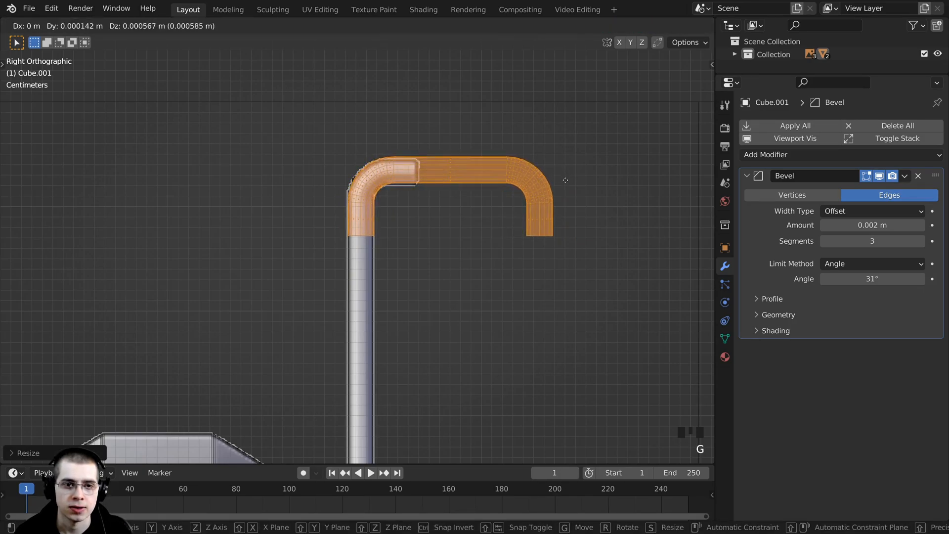
click(557, 178)
- Add a loop cut across the handle's straight horizontal section and slide it about 0.57 to the reference pipe's end
shift+scroll(436, 168, up, 1)
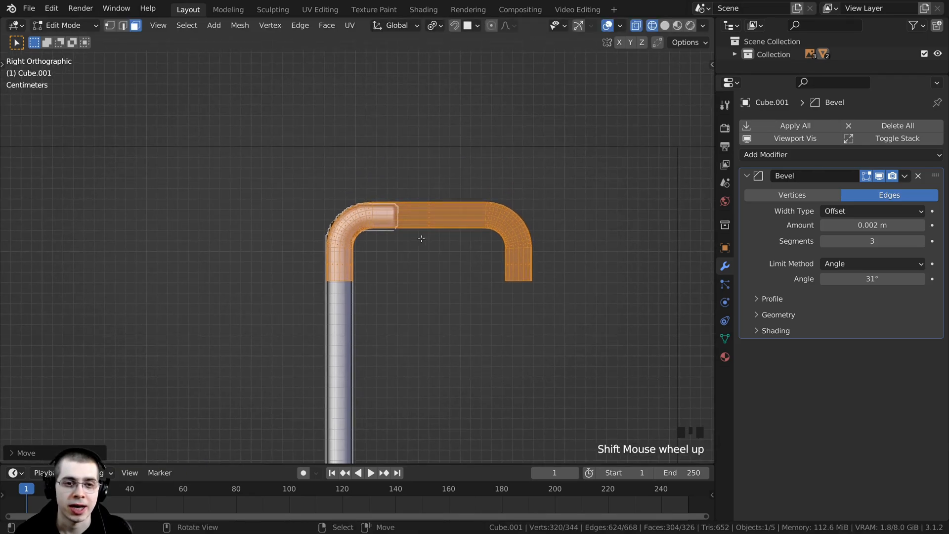
scroll(416, 192, up, 2)
key(ctrl+r)
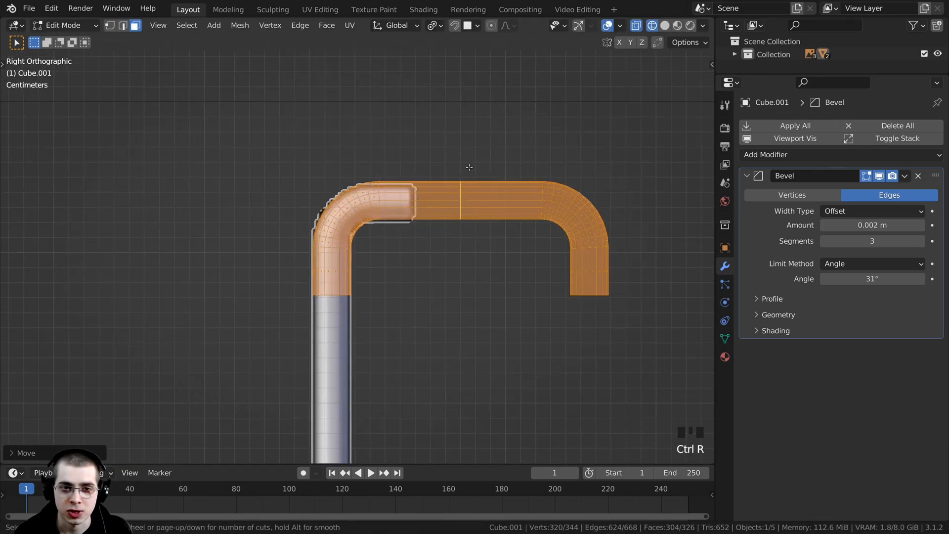
click(466, 190)
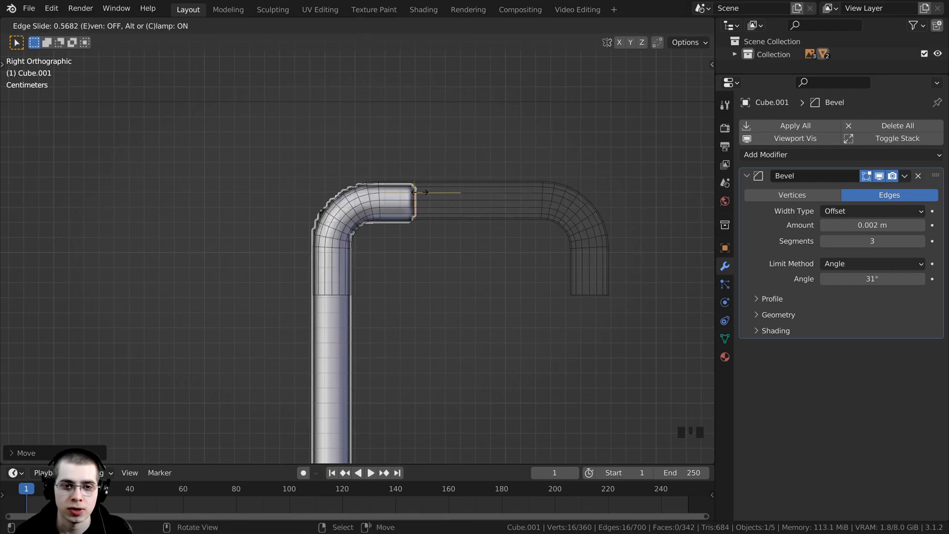
click(429, 214)
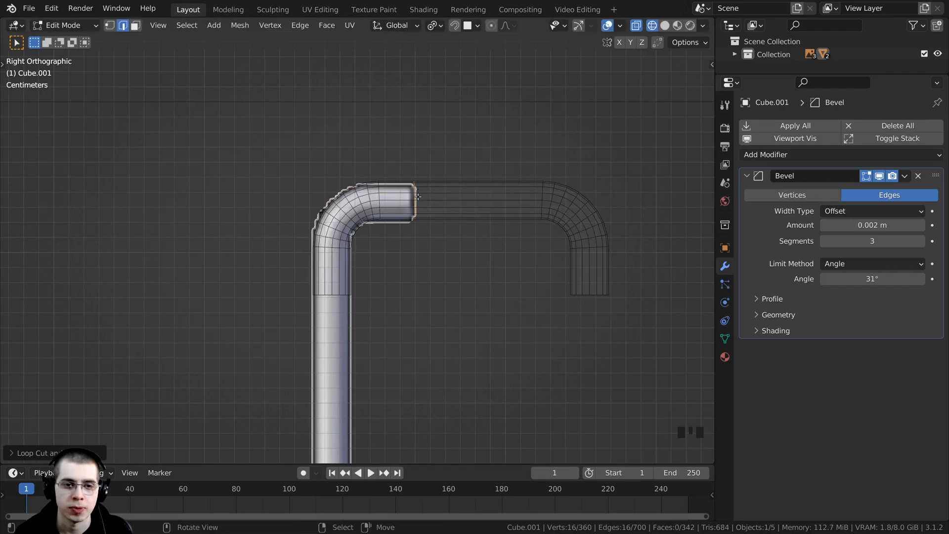
- Clear the selection, box-select the vertices of the handle's far bend and leg in vertex mode, and delete them
key(z)
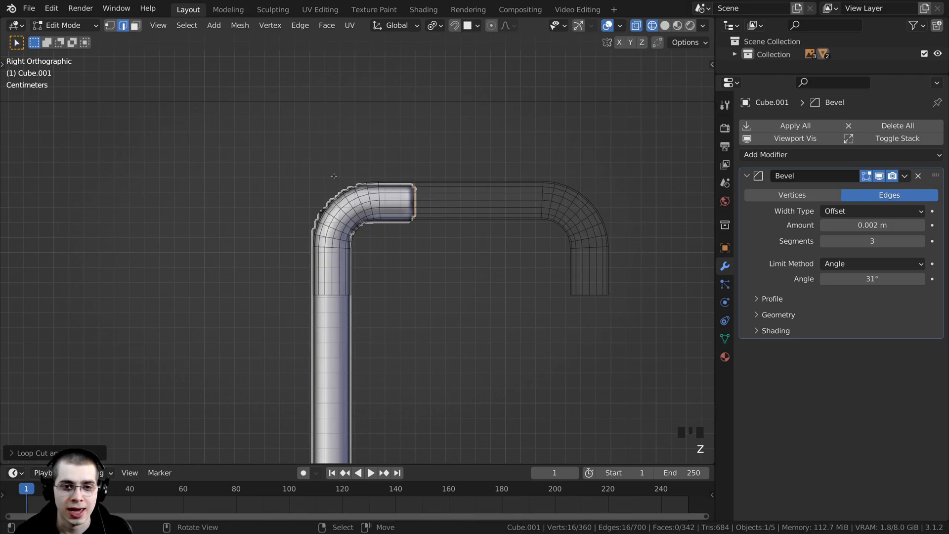
key(alt+a)
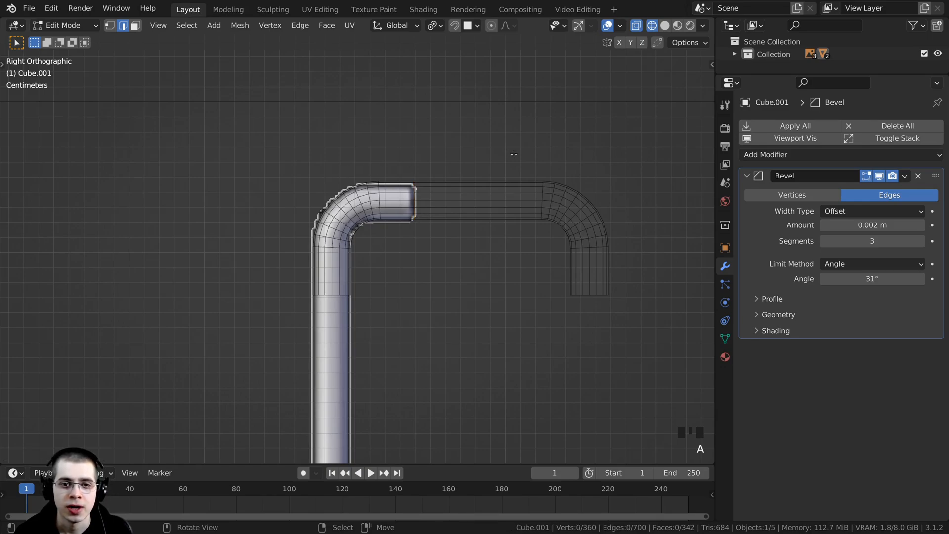
click(111, 27)
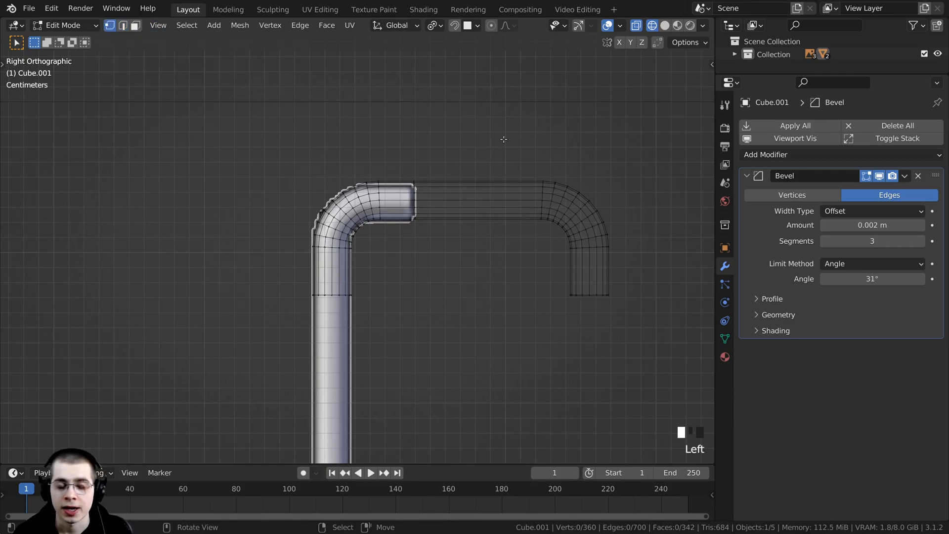
key(b)
drag(497, 130, 640, 358)
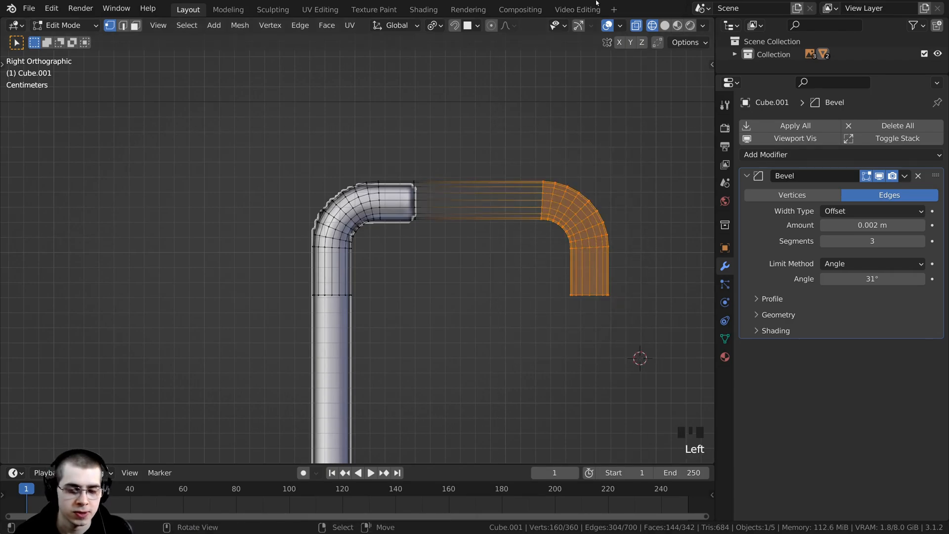
key(x)
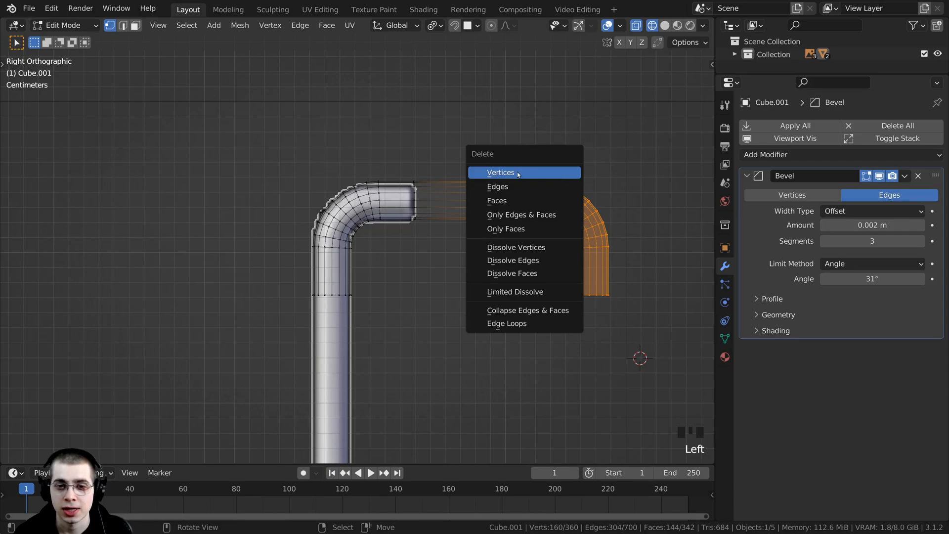
key(x)
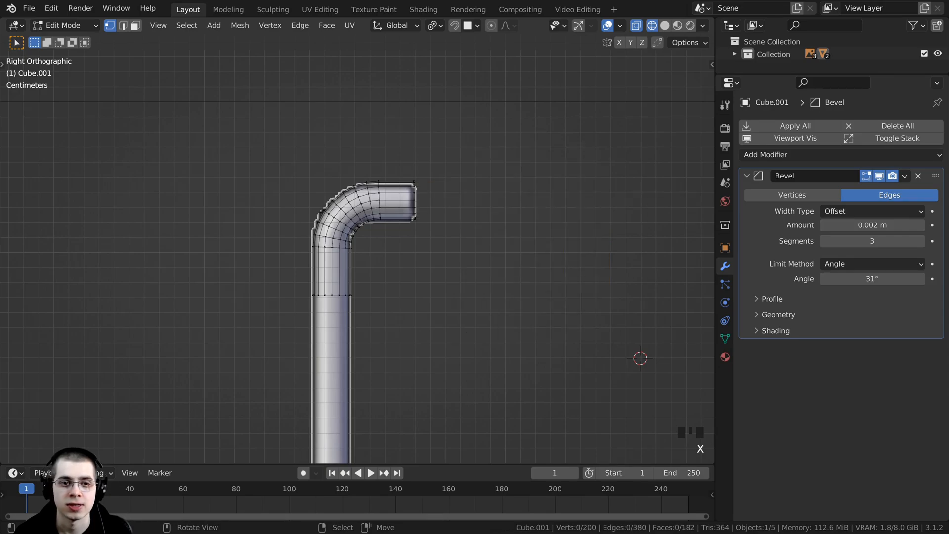
scroll(374, 212, up, 5)
shift+middle_drag(390, 142, 364, 130)
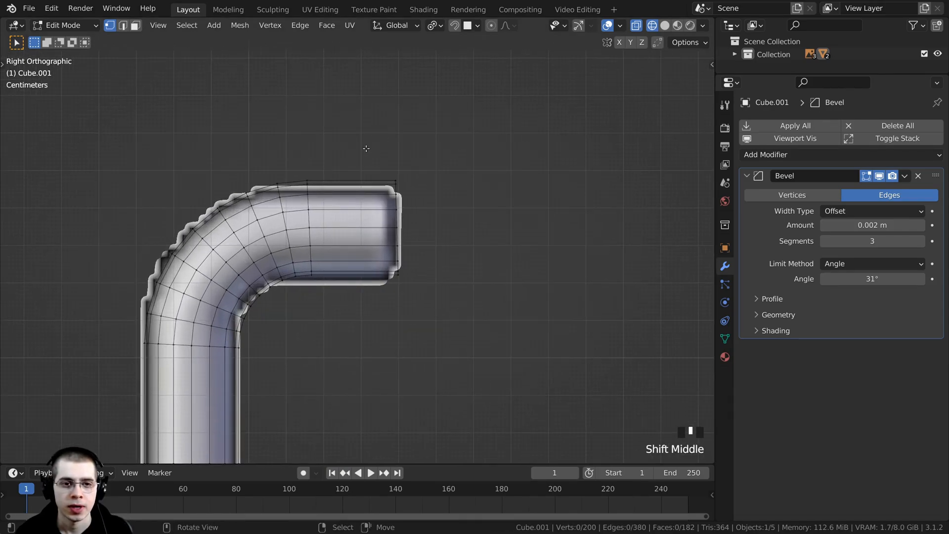
- Extrude the open end loop of the pipe's horizontal section slightly outward and flatten it along the Y axis
drag(364, 130, 449, 339)
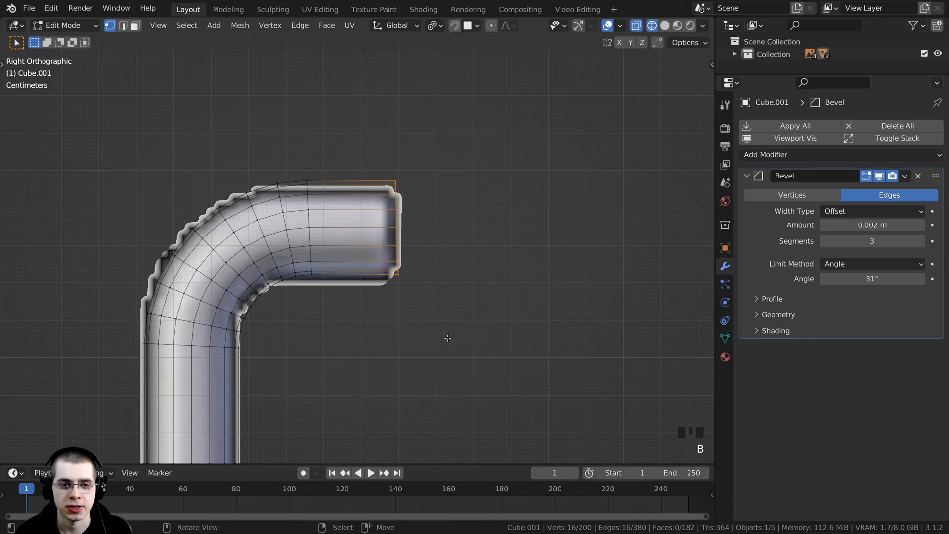
shift+middle_drag(448, 336, 433, 297)
scroll(432, 231, up, 3)
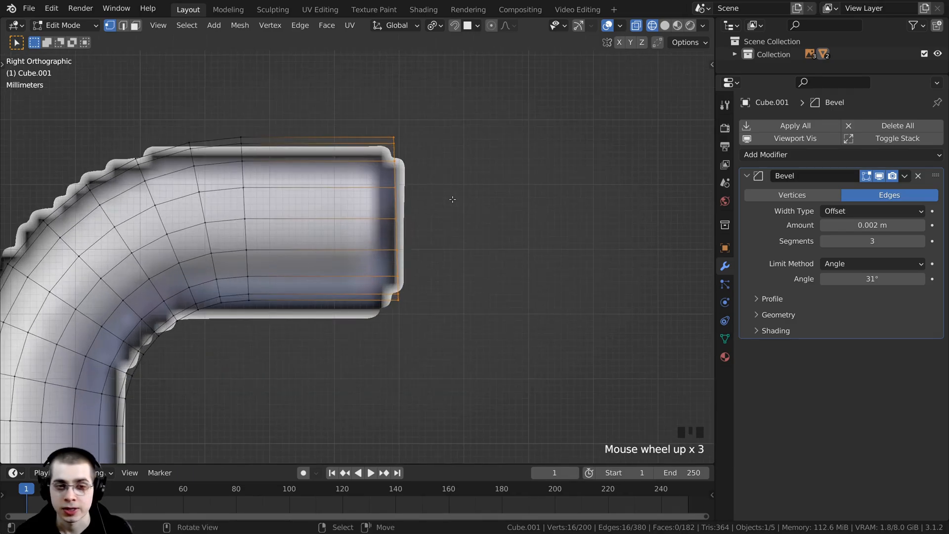
key(e)
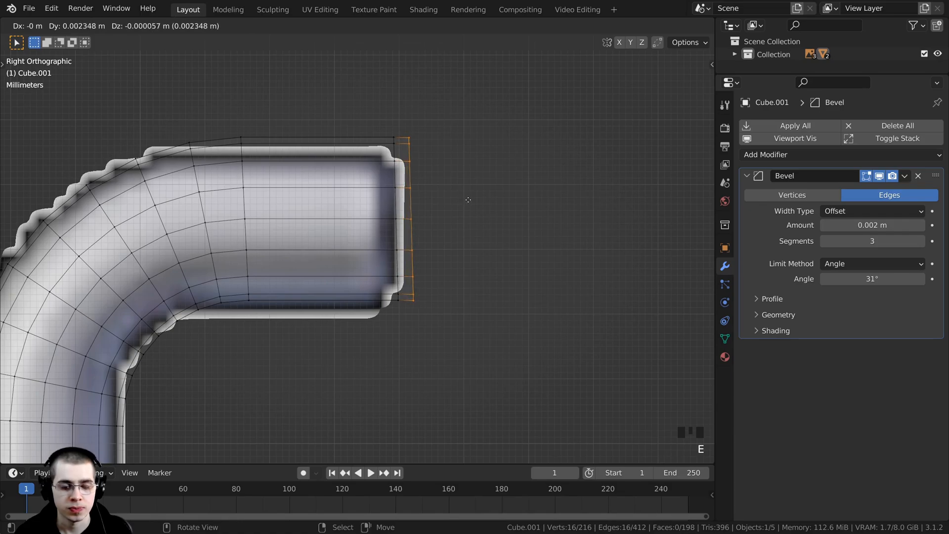
click(490, 201)
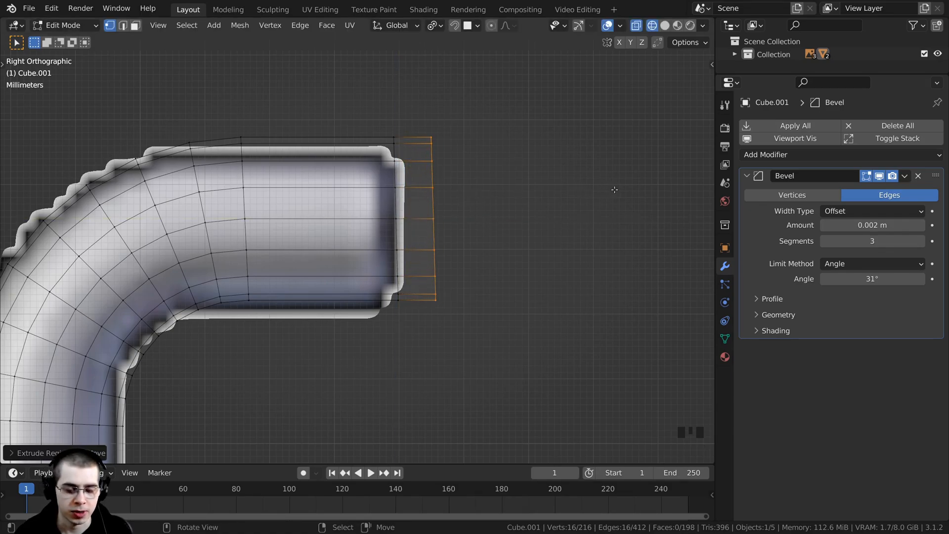
key(s)
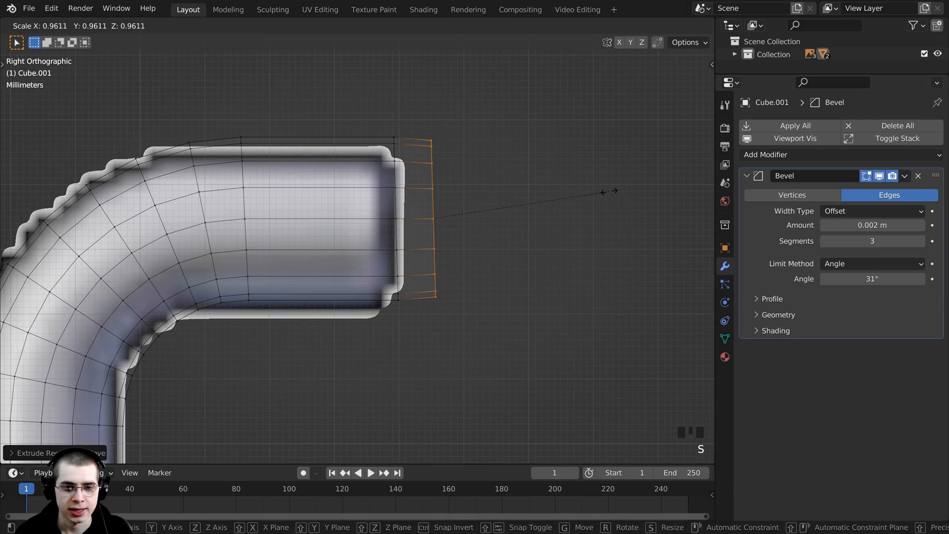
key(y)
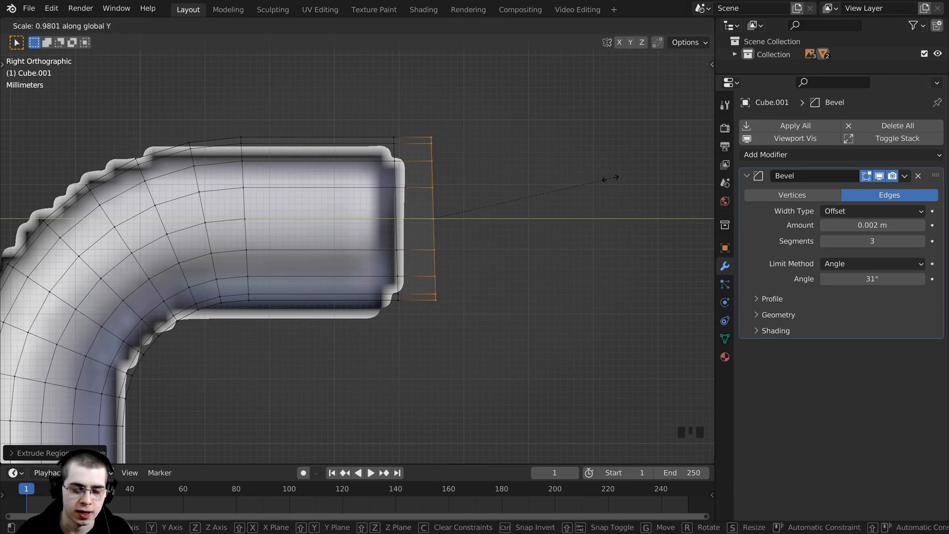
click(612, 179)
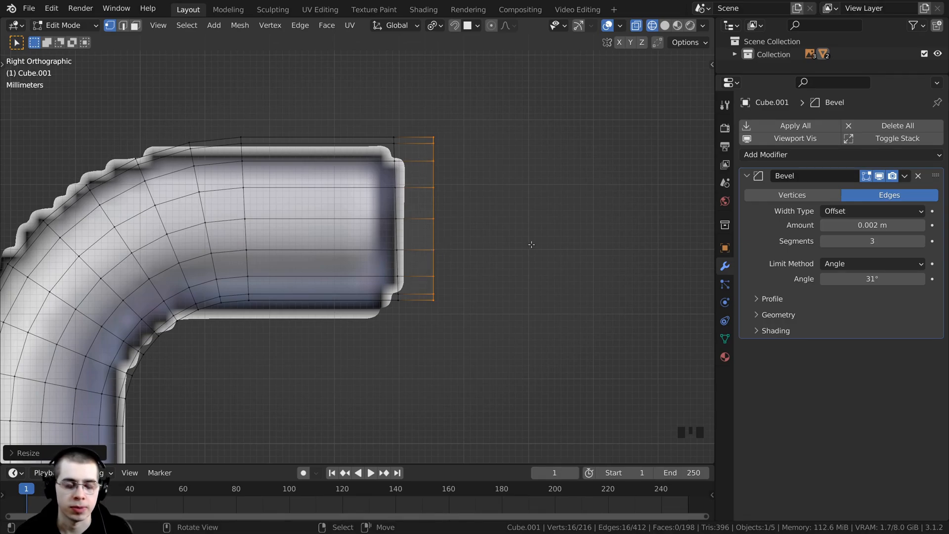
- Scale the extruded end loop down uniformly and adjust it along Y to form a tapered rim
key(s)
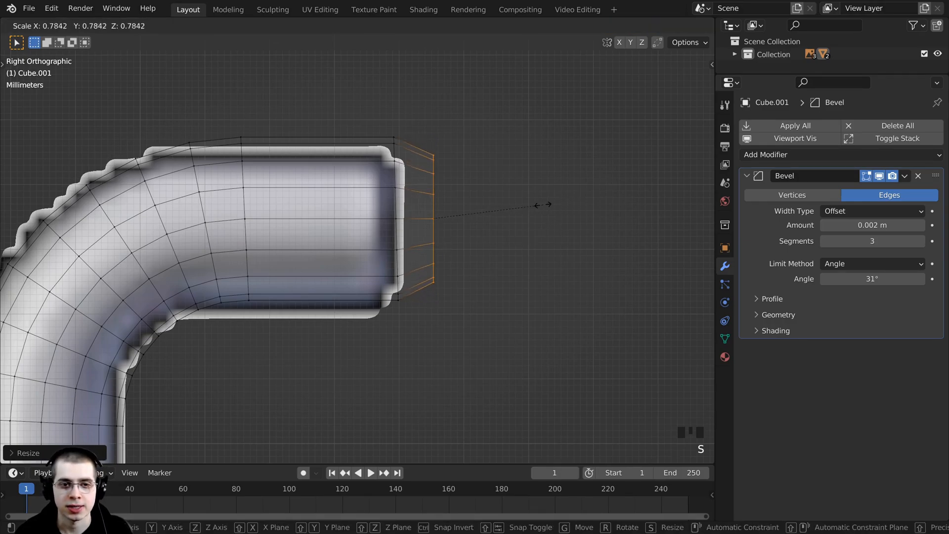
click(519, 207)
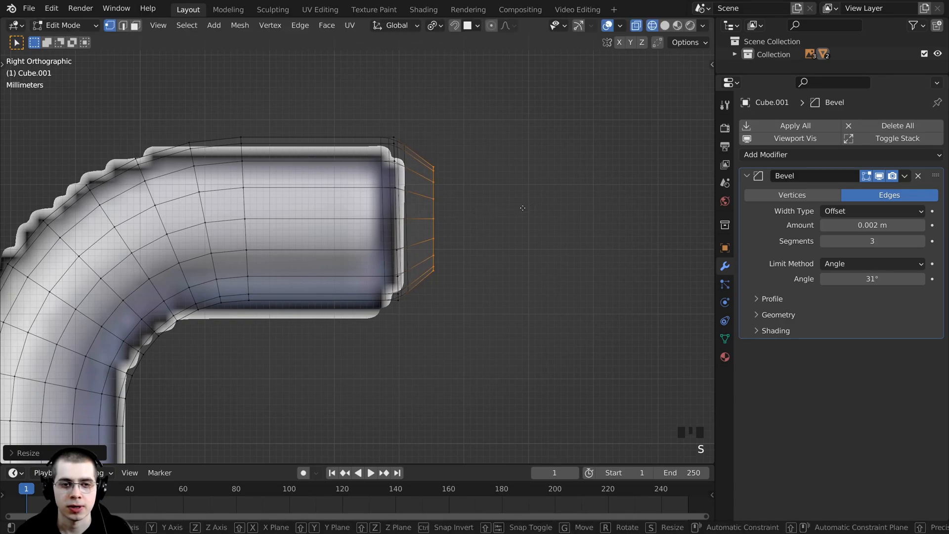
key(g)
key(y)
click(513, 206)
scroll(513, 206, up, 3)
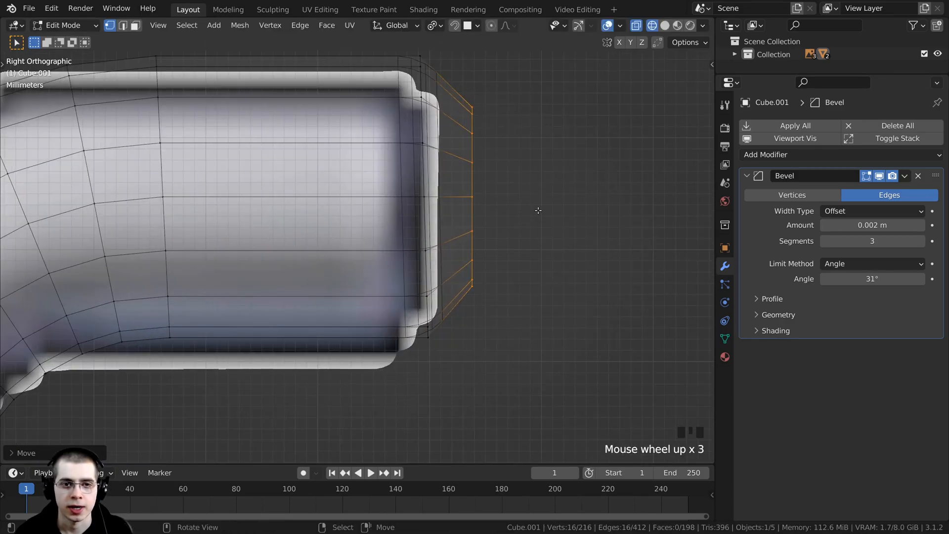
key(r)
key(Escape)
- Extrude the rim along Y by about 0.00285 m, shrink the new loop, and pull it back about 0.0007 m to round the tip
key(e)
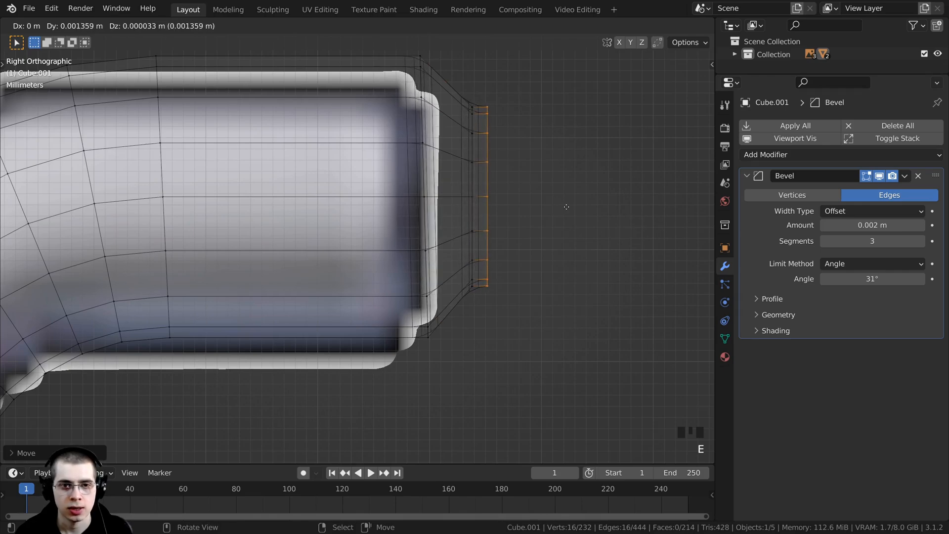
key(y)
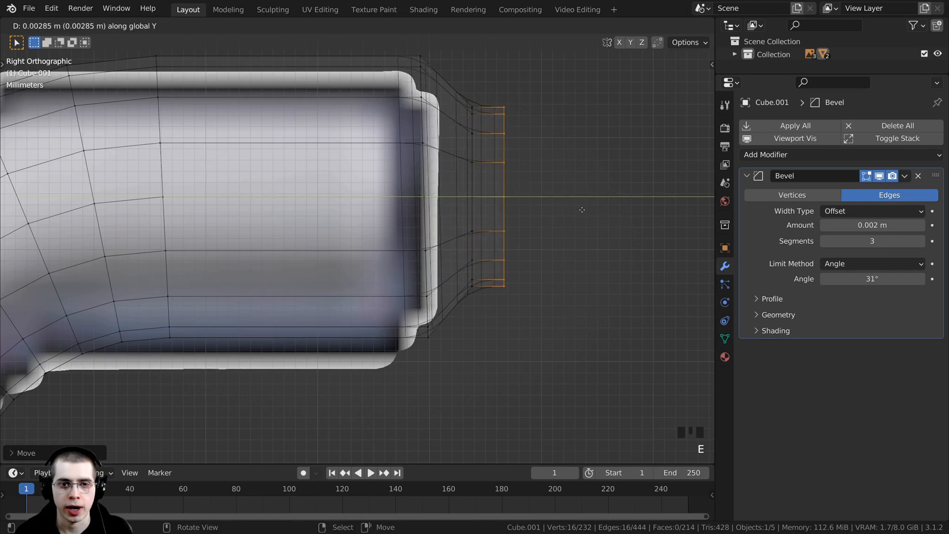
click(583, 210)
key(s)
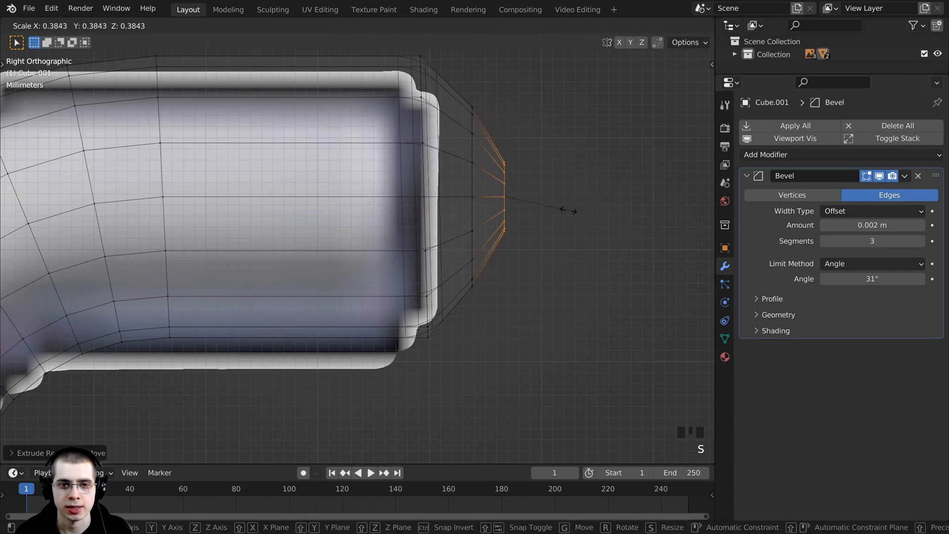
click(548, 207)
key(g)
key(y)
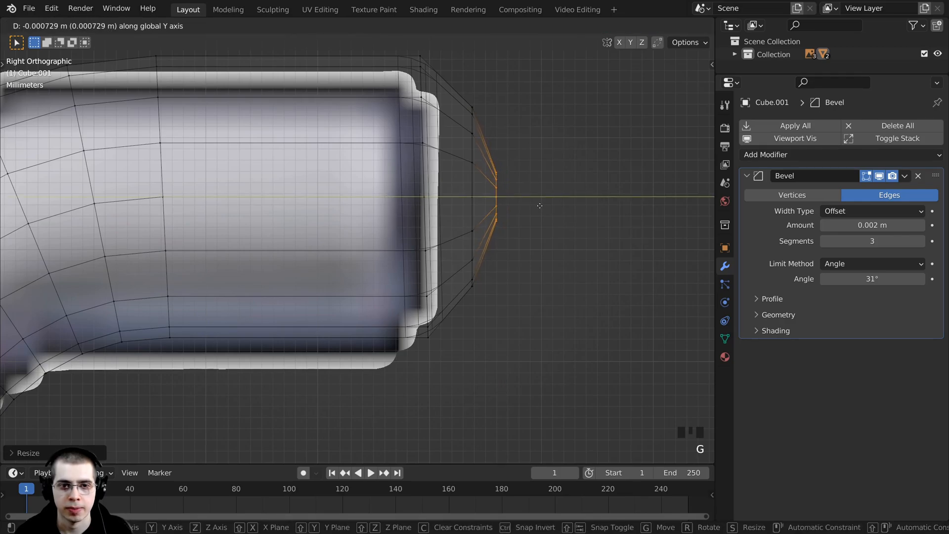
click(540, 206)
key(s)
click(542, 208)
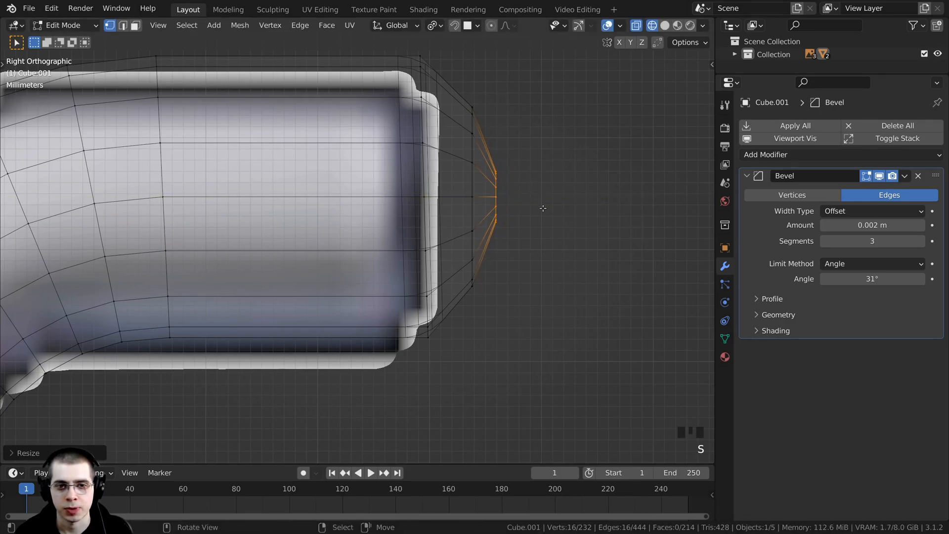
- Fill the tip's open loop with a face, switch to solid shading, and scale the cap up about 2 times
key(f)
scroll(543, 209, down, 1)
middle_drag(534, 210, 500, 211)
scroll(495, 217, down, 2)
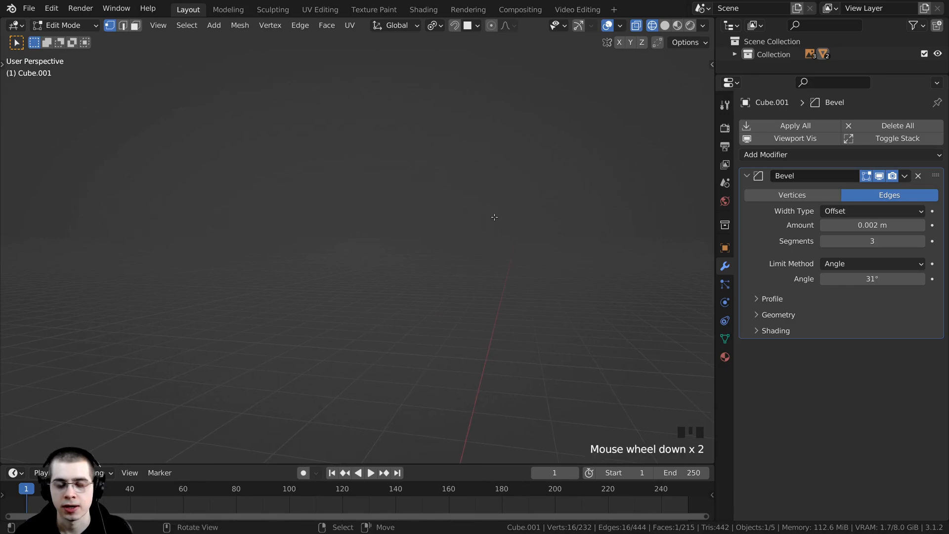
key(KP_Decimal)
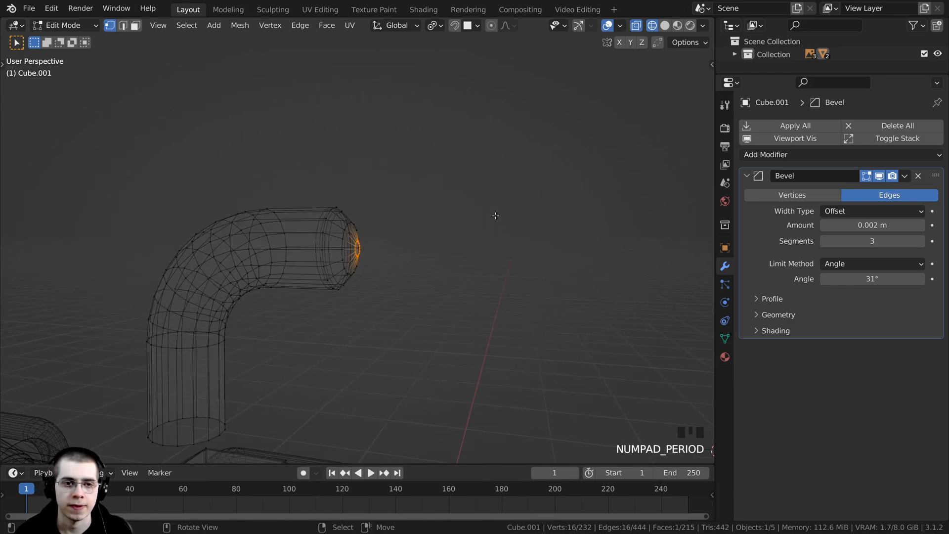
middle_drag(494, 214, 294, 253)
key(z)
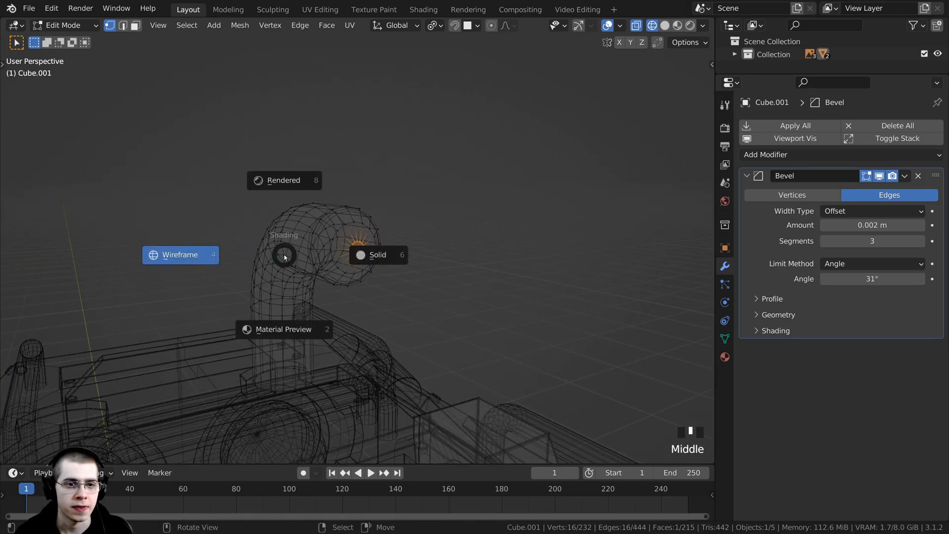
click(367, 257)
scroll(369, 256, up, 4)
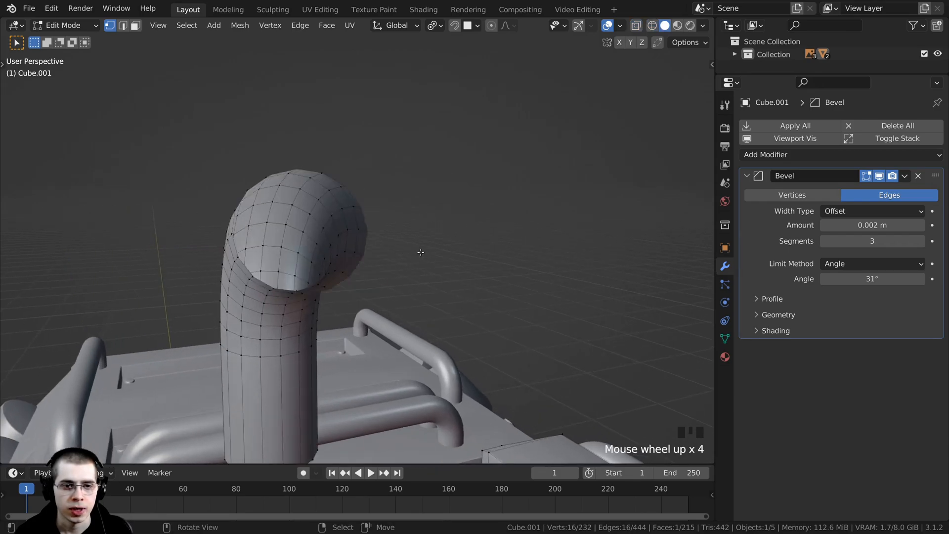
scroll(368, 256, down, 4)
key(s)
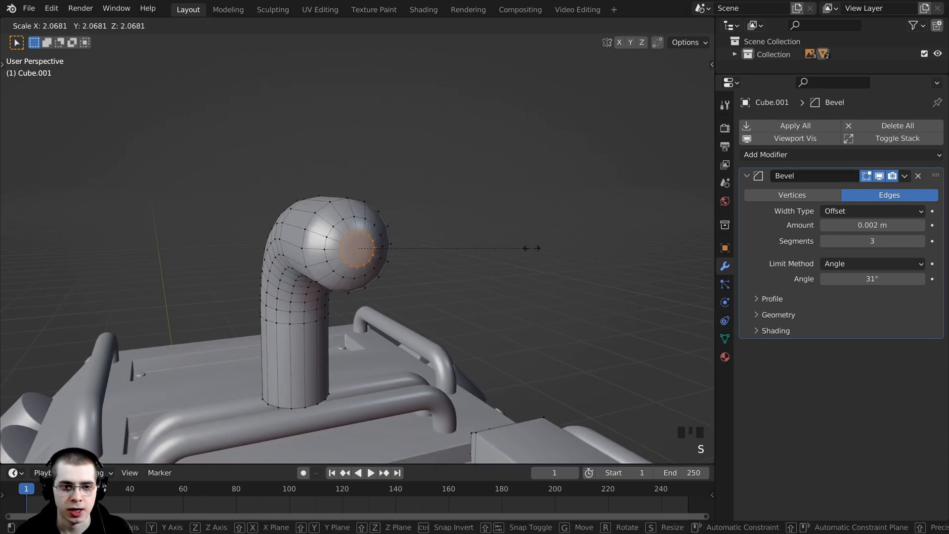
click(519, 245)
- Leave Edit Mode and inspect the pipe's rounded end cap and overall shape from several angles
middle_drag(520, 246, 488, 259)
key(Tab)
middle_drag(403, 226, 458, 229)
scroll(466, 229, down, 1)
scroll(356, 256, down, 4)
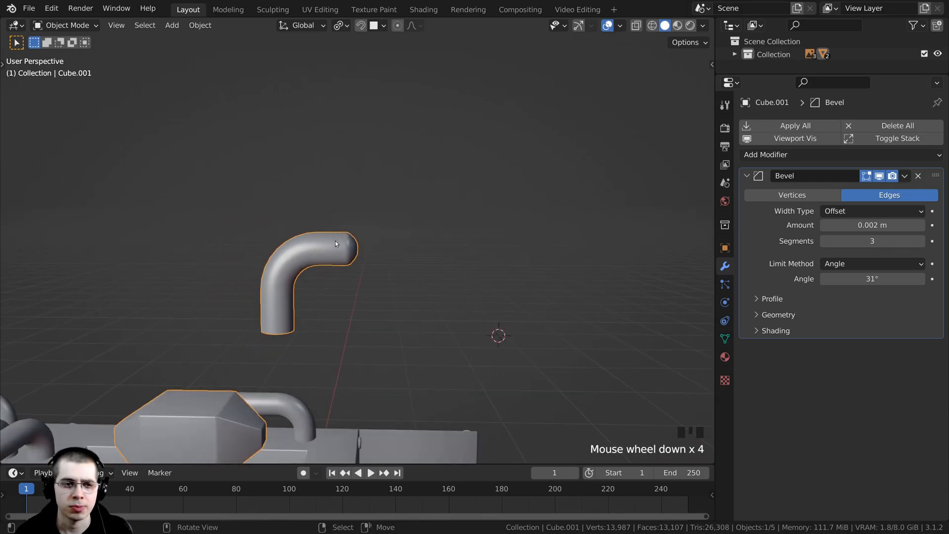
shift+middle_drag(335, 241, 362, 225)
scroll(405, 239, down, 2)
scroll(359, 239, up, 5)
- In Edit Mode, select the open edge loop at the pipe's lower end and flatten it by scaling to 0 along Z
key(Tab)
scroll(362, 225, up, 1)
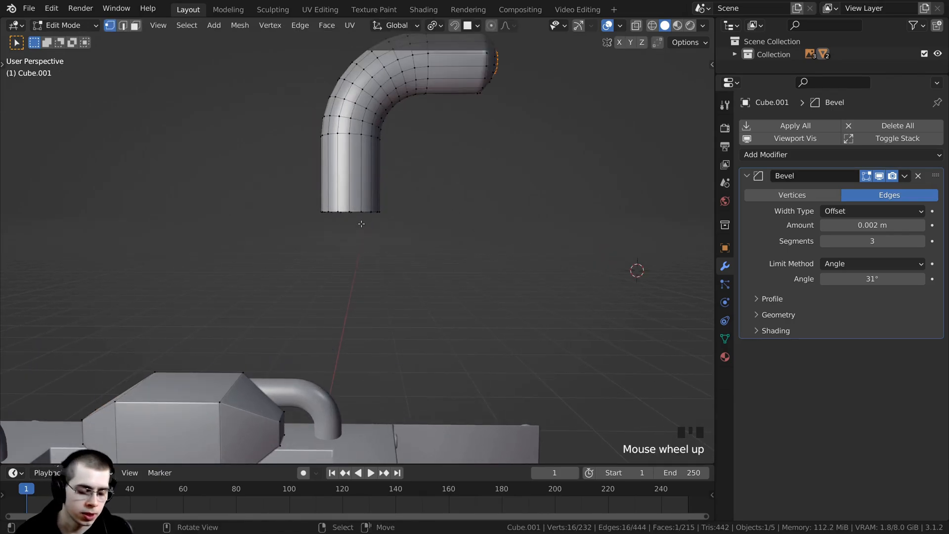
alt+right_click(343, 211)
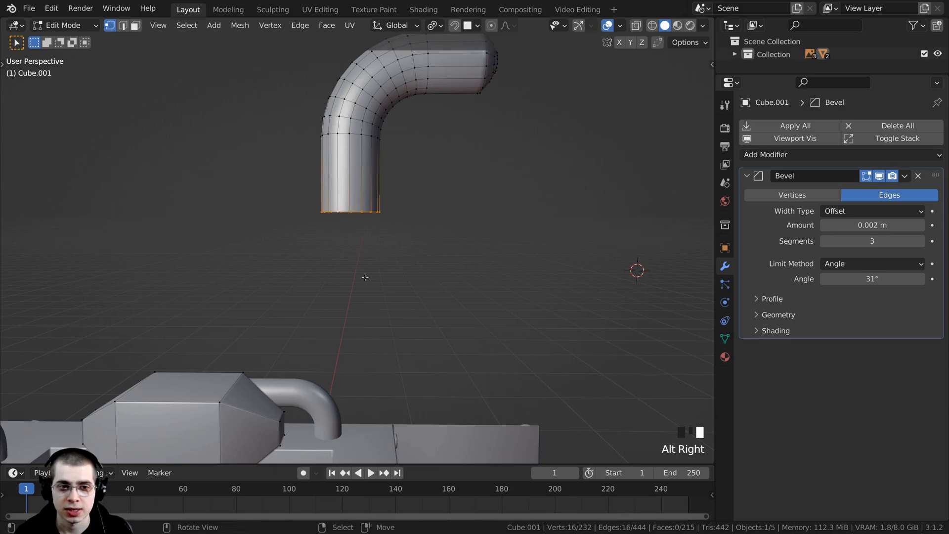
middle_drag(364, 275, 419, 199)
scroll(432, 266, up, 1)
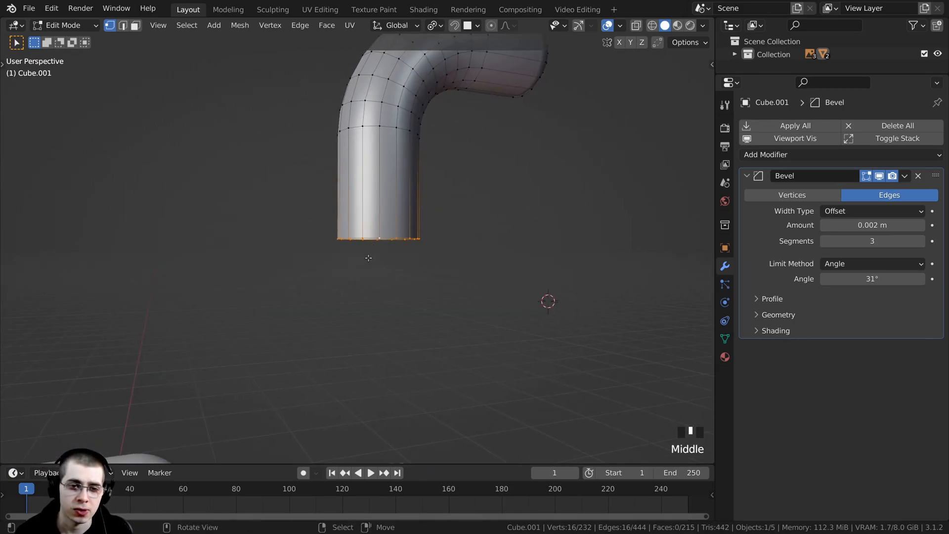
scroll(368, 258, down, 1)
scroll(536, 265, up, 1)
scroll(543, 265, down, 1)
scroll(564, 270, down, 1)
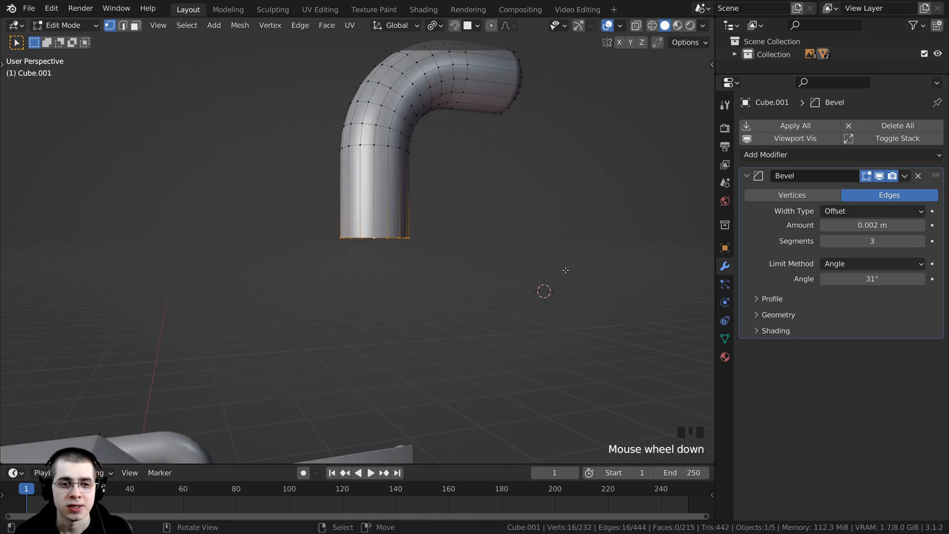
key(s)
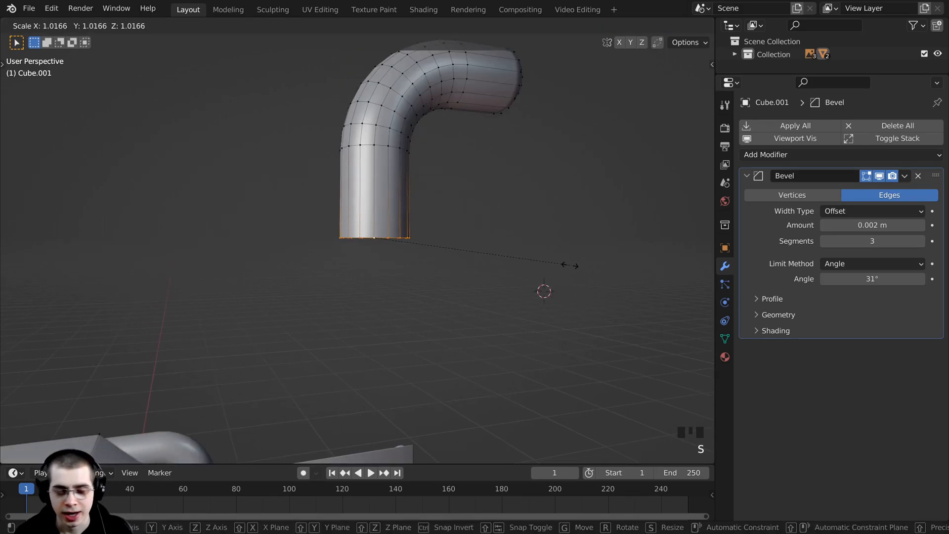
key(z)
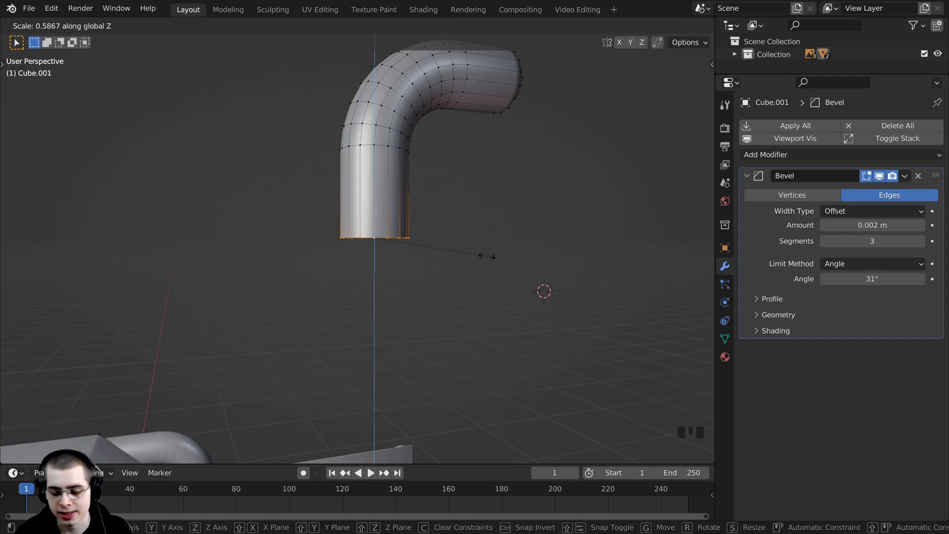
text(0)
key(Return)
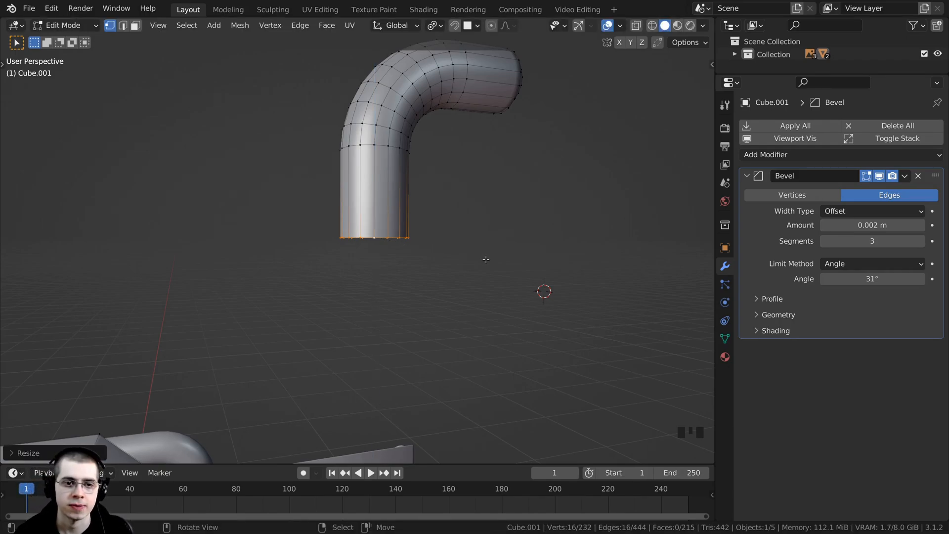
- In right view, extrude the pipe's lower end loop straight down along Z to the top of the reference's base collar
key(KP_1)
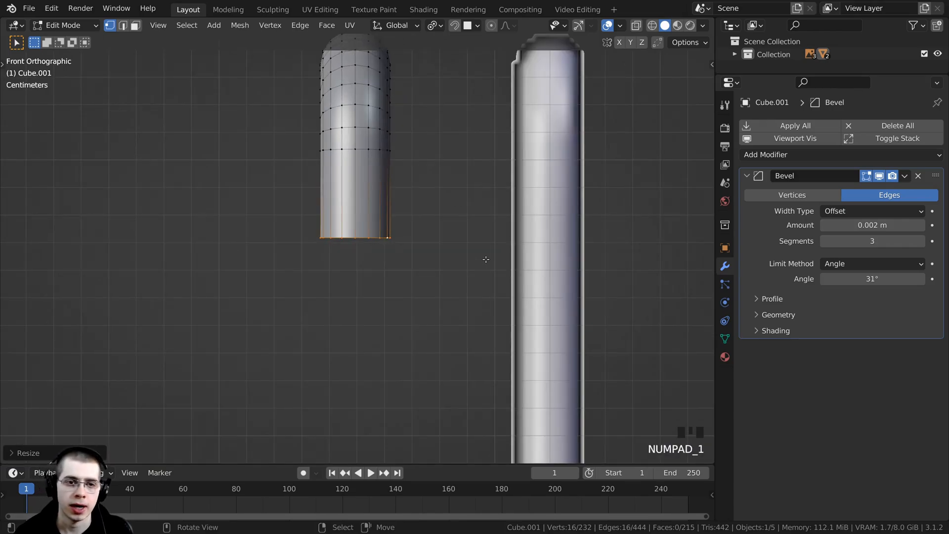
key(KP_3)
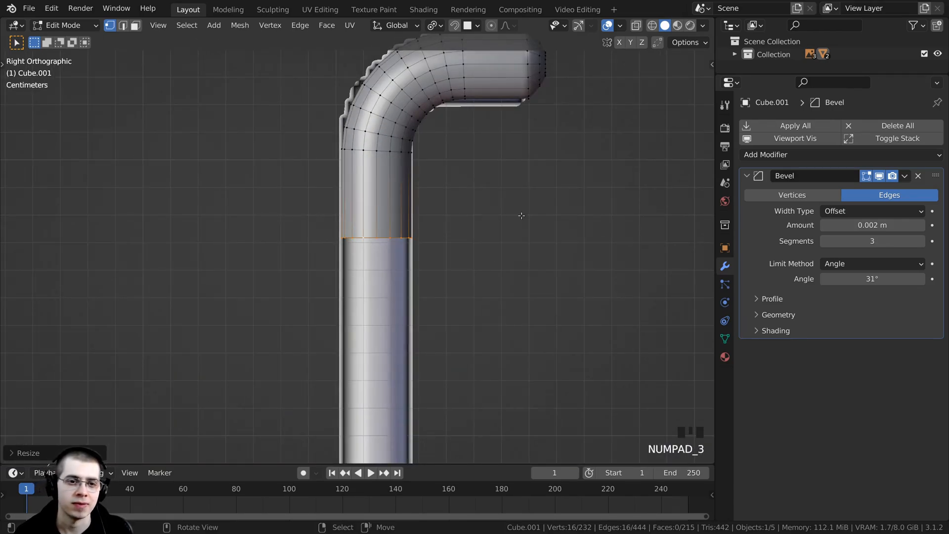
scroll(402, 190, down, 5)
shift+middle_drag(382, 282, 385, 150)
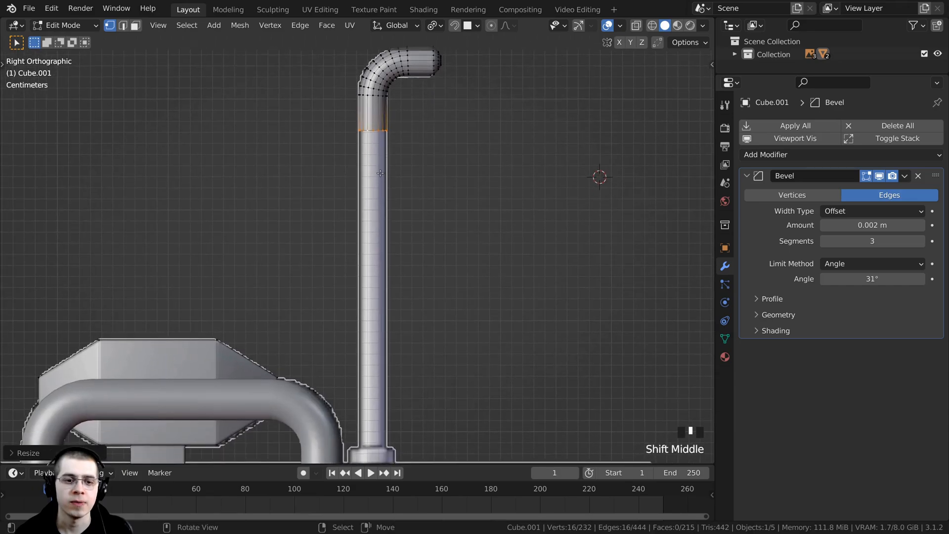
key(e)
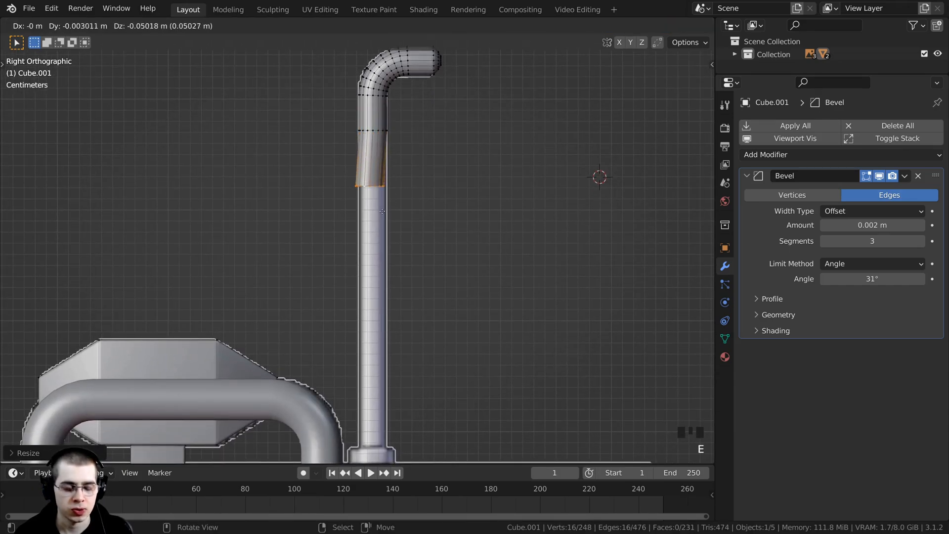
key(z)
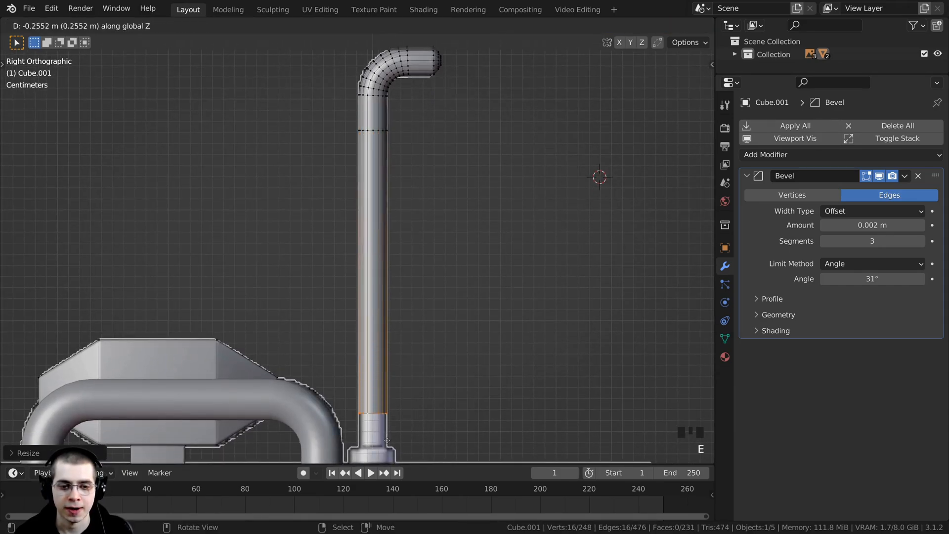
click(387, 47)
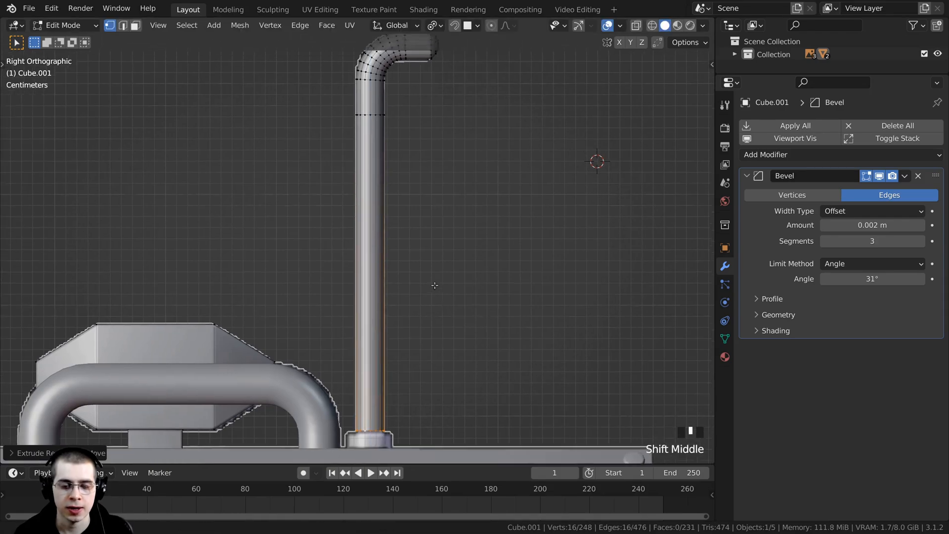
shift+middle_drag(483, 444, 484, 235)
scroll(484, 235, up, 1)
key(KP_Decimal)
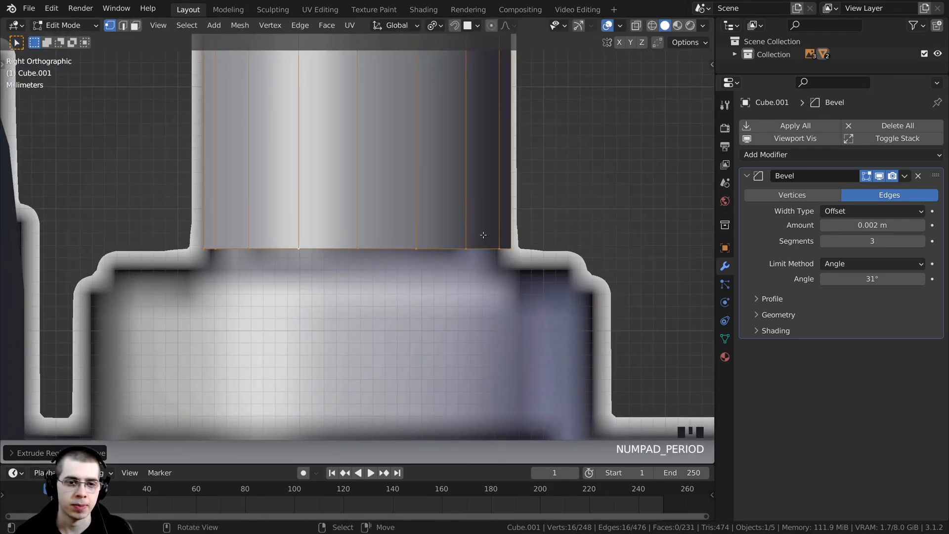
- Extrude the pipe's lower loop in place, scale it out about 1.9 times, and extrude that rim down along Z to the head's surface
scroll(410, 254, down, 8)
key(e)
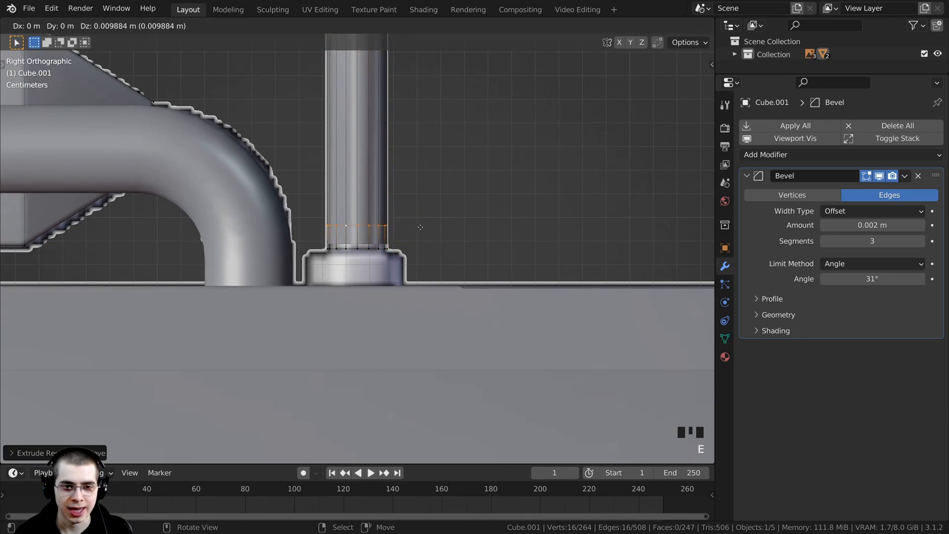
right_click(420, 227)
key(s)
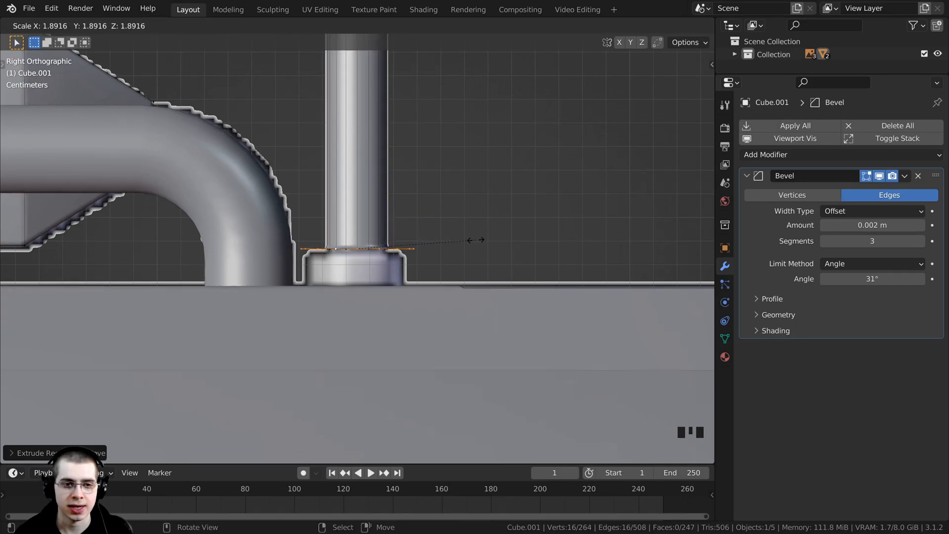
click(474, 238)
key(e)
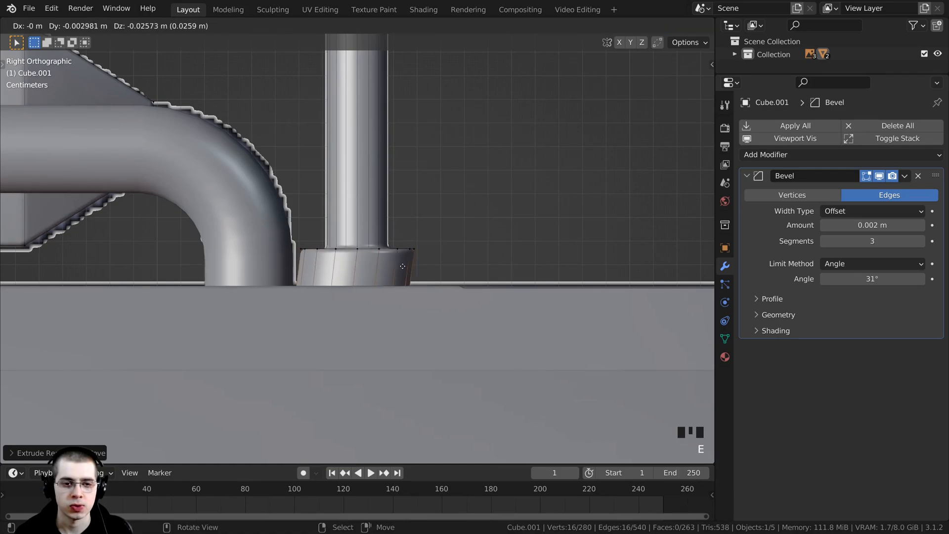
key(z)
click(403, 252)
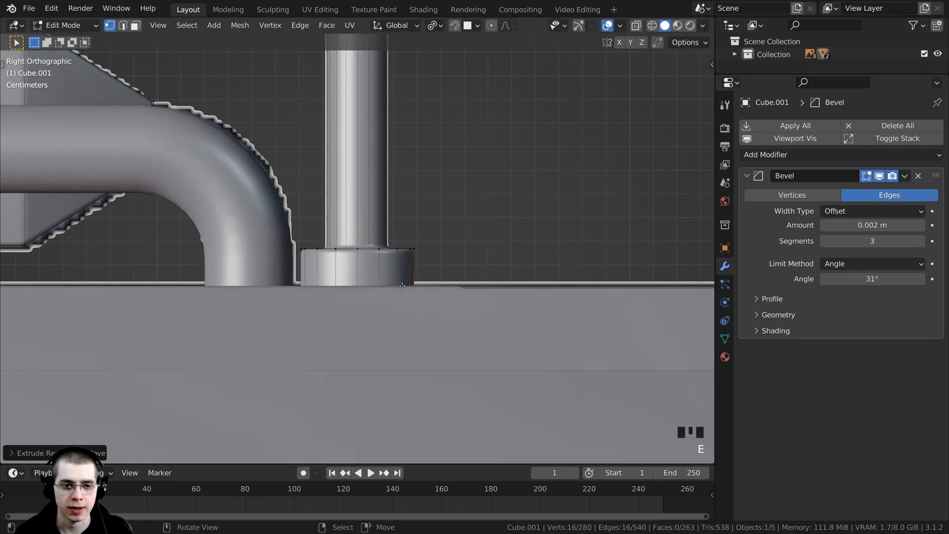
- Select the whole linked pipe and move it along X in front view onto the reference's upright pipe
mouse_move(403, 253)
middle_down()
mouse_move(349, 288)
mouse_move(402, 253)
middle_up()
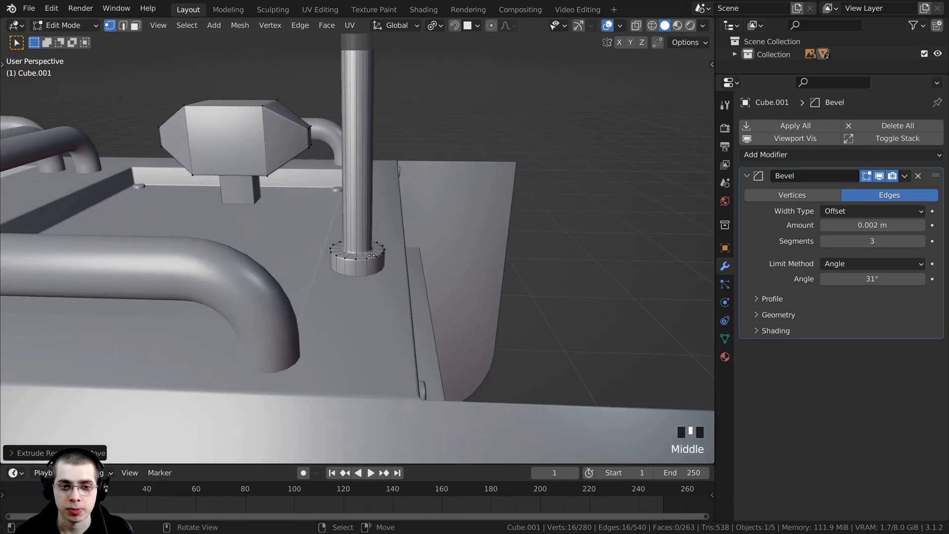
key(l)
scroll(366, 161, down, 5)
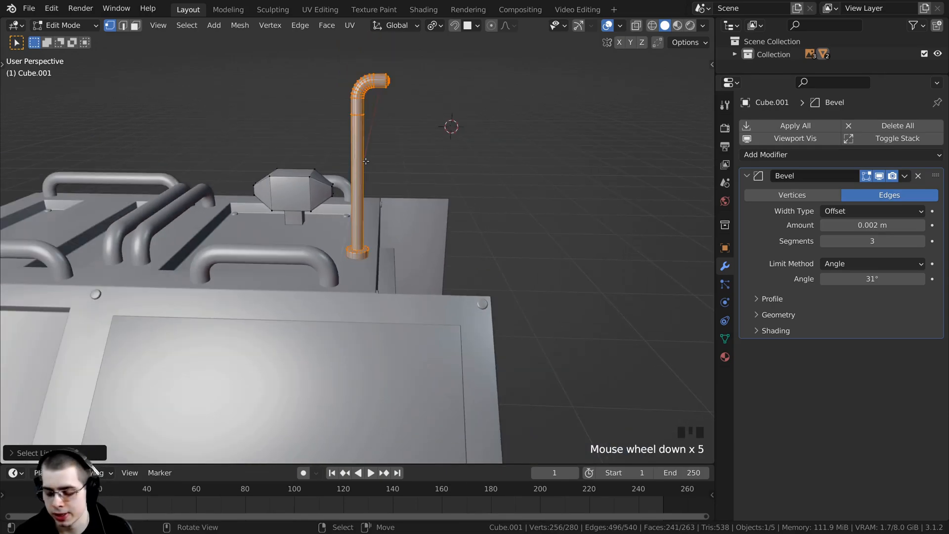
key(KP_1)
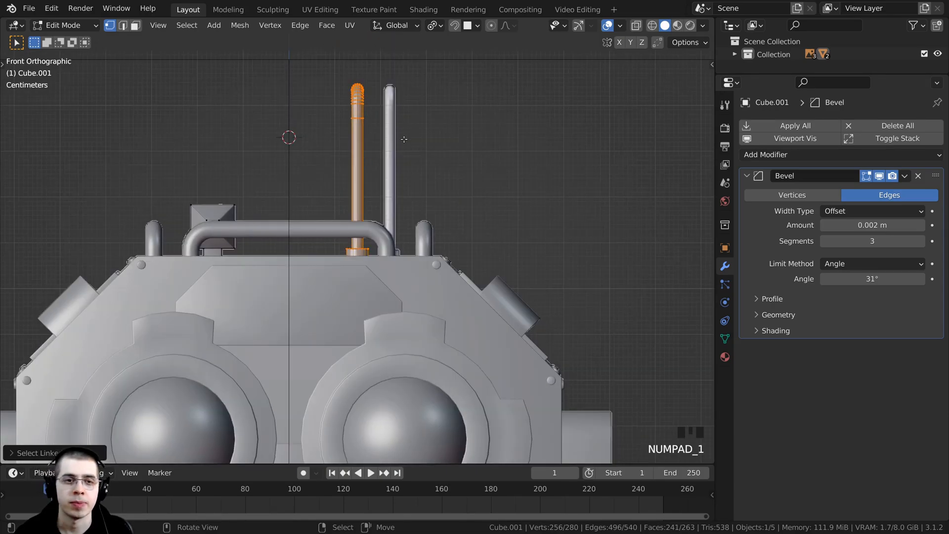
shift+middle_drag(366, 162, 372, 198)
scroll(346, 156, up, 3)
shift+middle_drag(346, 157, 394, 151)
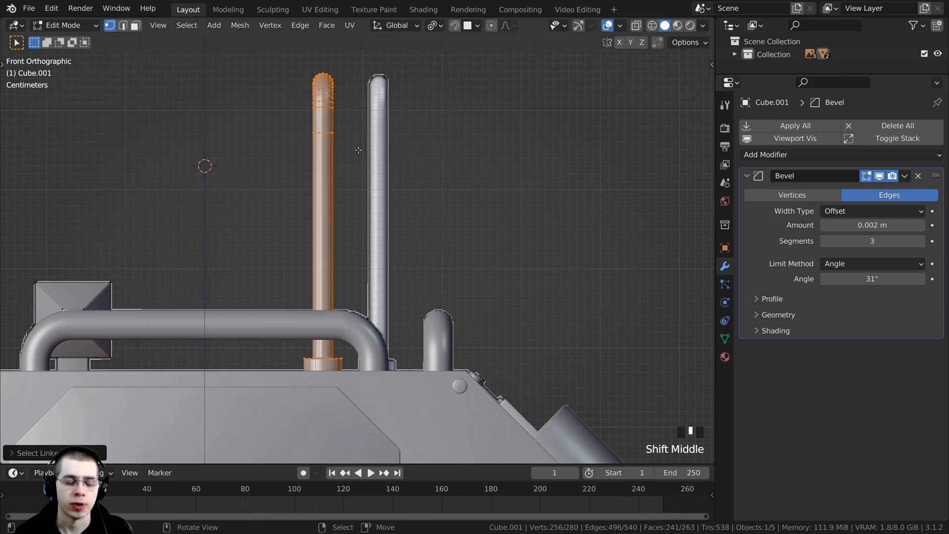
key(g)
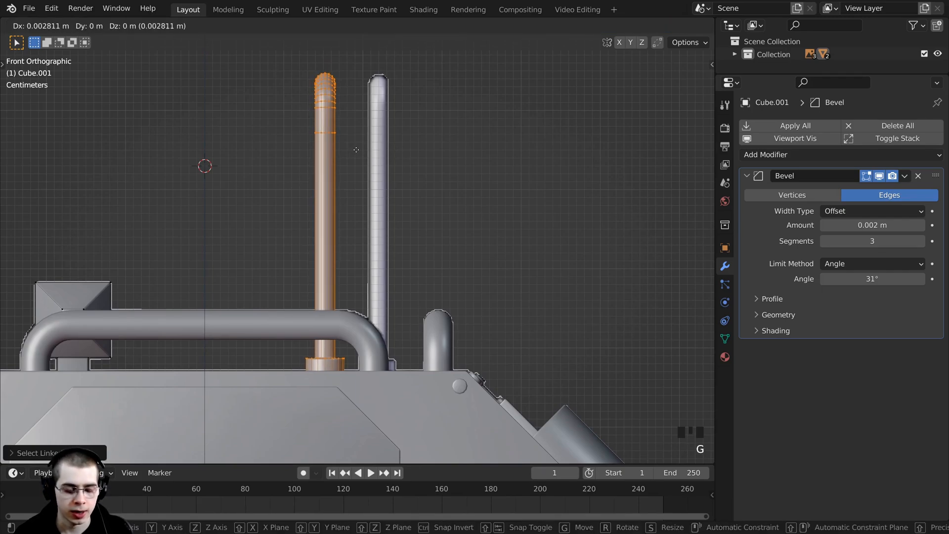
key(x)
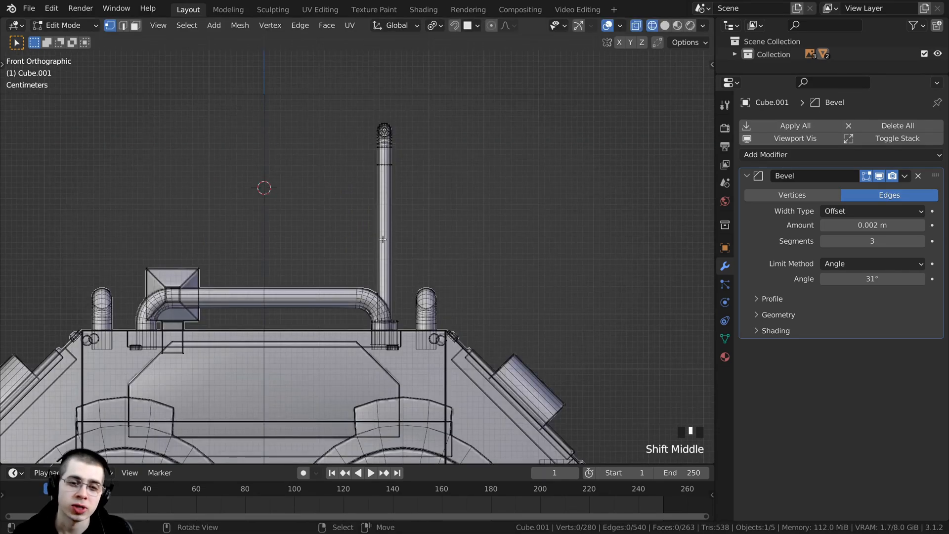
- Compare the head's modeled parts with the reference in wireframe front view, from the pipe down to the lower face
scroll(389, 240, down, 1)
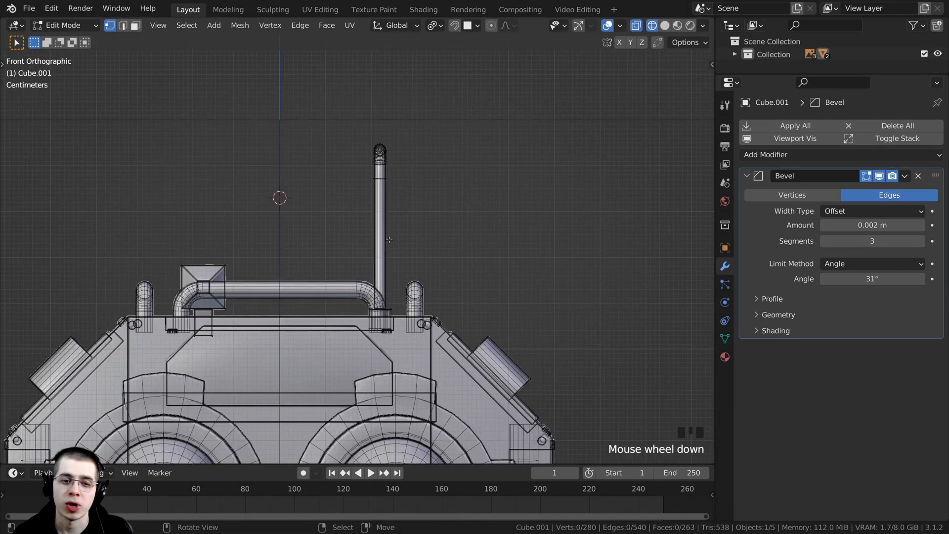
scroll(398, 303, down, 1)
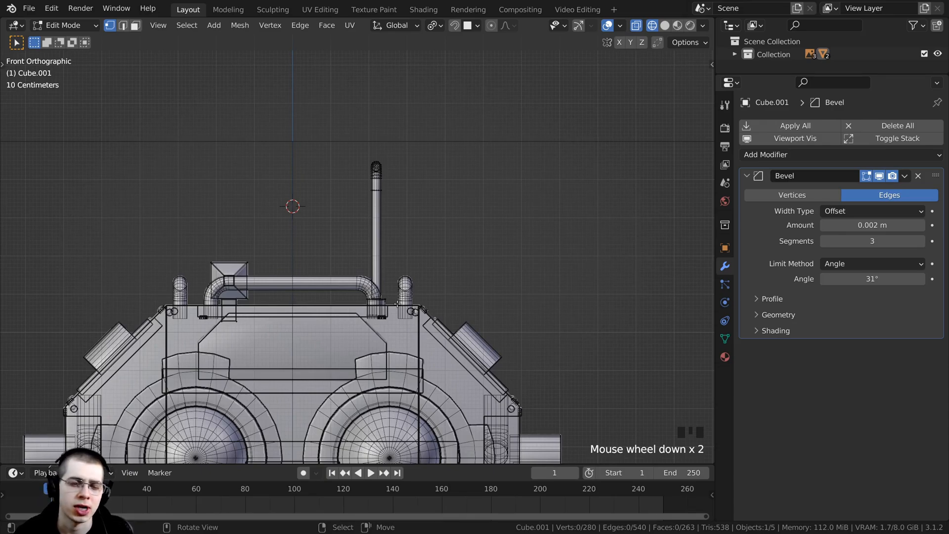
shift+middle_drag(348, 281, 360, 234)
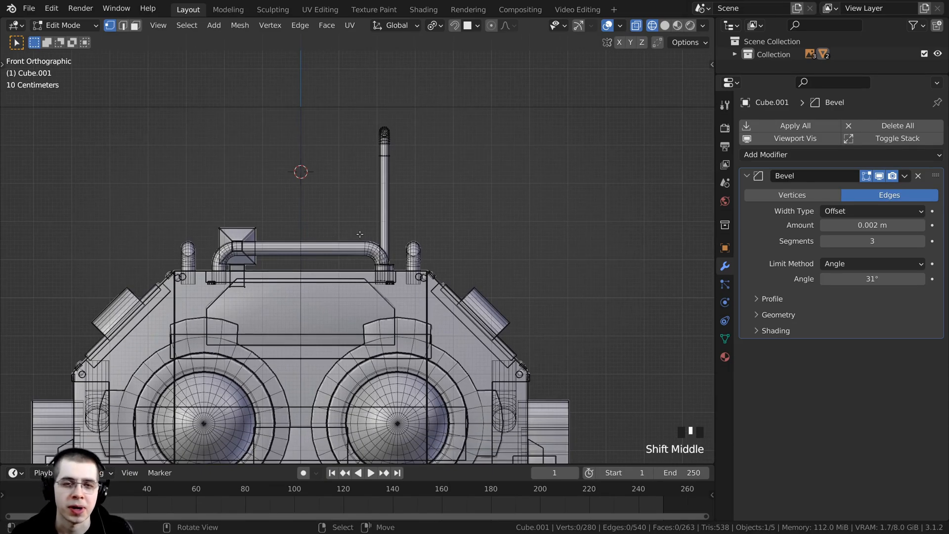
shift+middle_drag(395, 327, 393, 263)
shift+middle_drag(524, 356, 525, 309)
scroll(525, 309, down, 1)
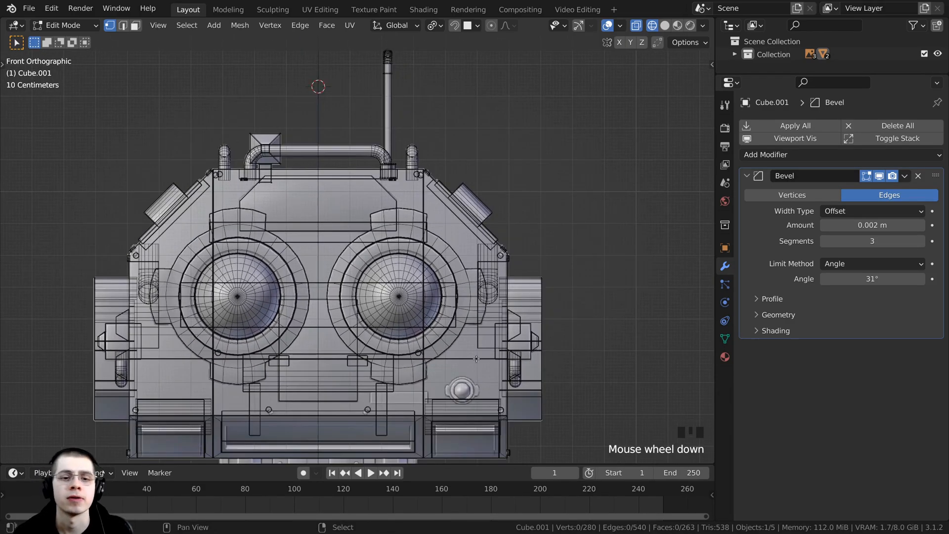
shift+middle_drag(343, 249, 351, 241)
- Switch to solid shading, return to Object Mode, and inspect the head's front
key(z)
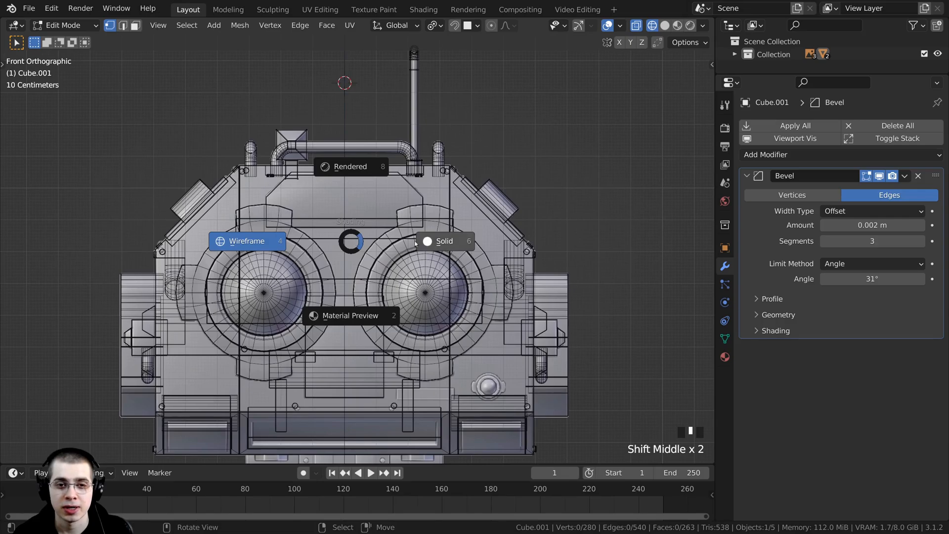
click(547, 248)
scroll(547, 248, down, 3)
mouse_move(548, 248)
middle_down()
mouse_move(500, 281)
mouse_move(524, 167)
mouse_move(477, 352)
mouse_move(392, 283)
mouse_move(544, 284)
mouse_move(589, 332)
mouse_move(431, 274)
mouse_move(330, 181)
middle_up()
key(Tab)
key(Tab)
scroll(367, 258, up, 3)
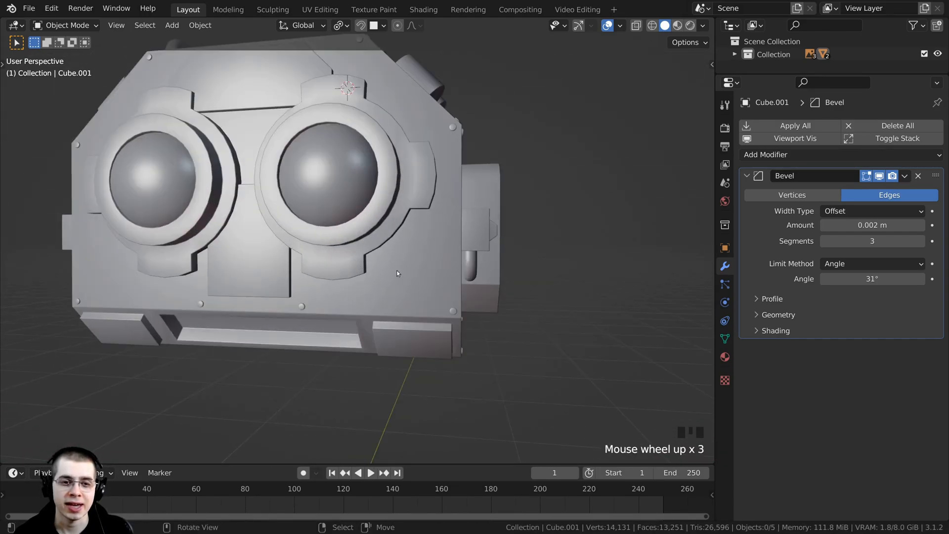
middle_drag(392, 293, 344, 204)
scroll(311, 228, up, 2)
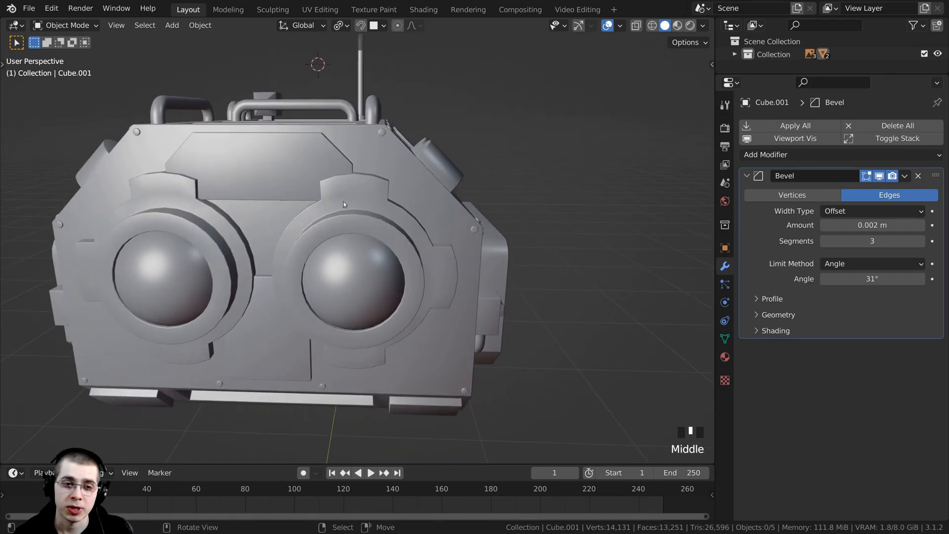
scroll(345, 205, up, 2)
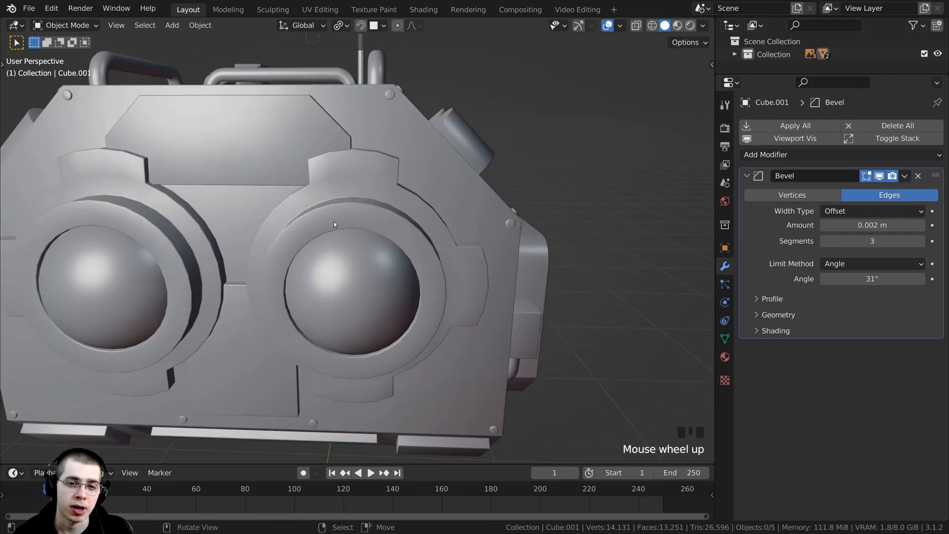
scroll(334, 224, down, 2)
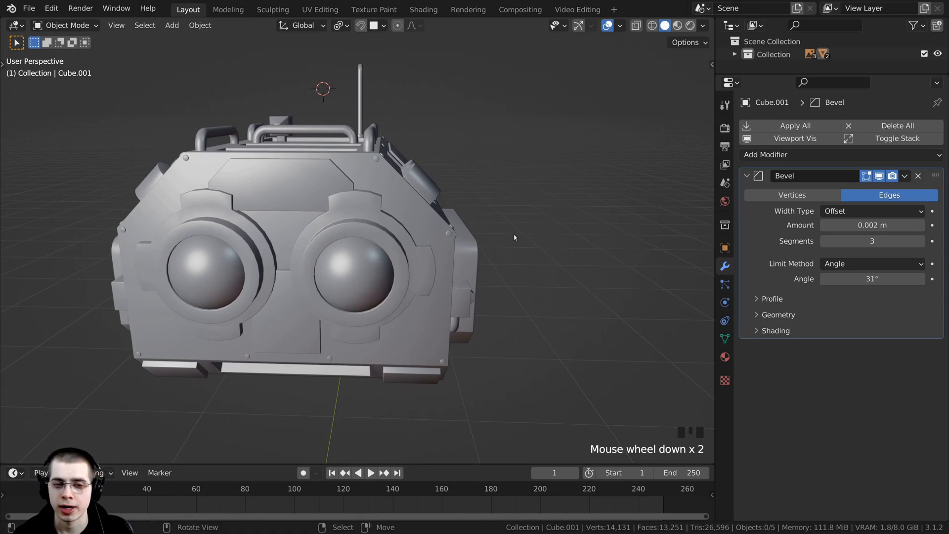
- In Edit Mode on the main head mesh, select the linked geometry of the unmirrored eye's dome and surrounding ring
right_click(361, 73)
scroll(428, 243, up, 1)
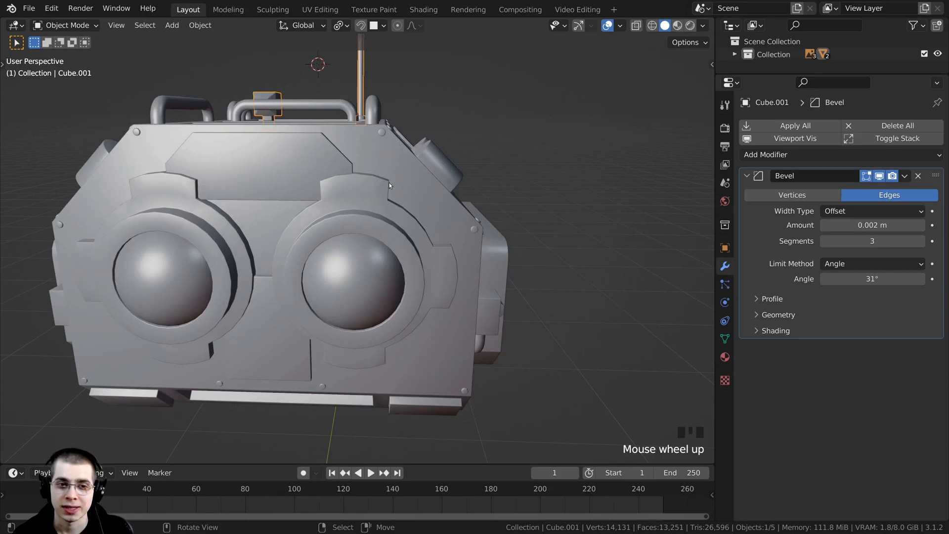
right_click(390, 182)
middle_drag(358, 360, 340, 363)
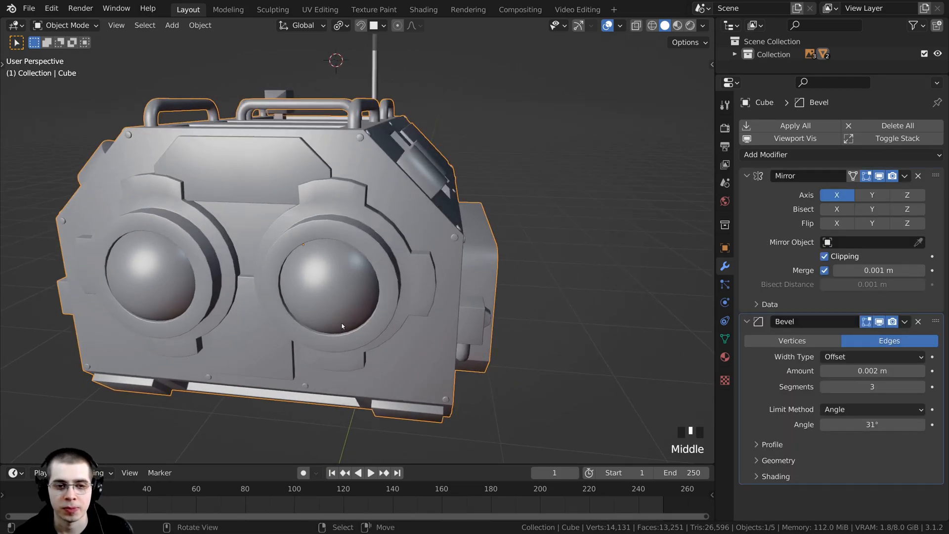
key(Tab)
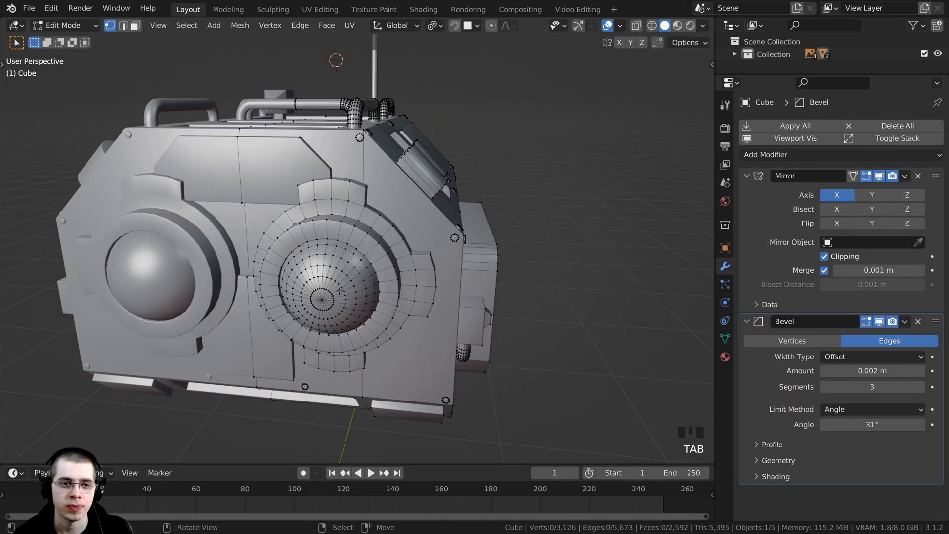
key(a)
key(a)
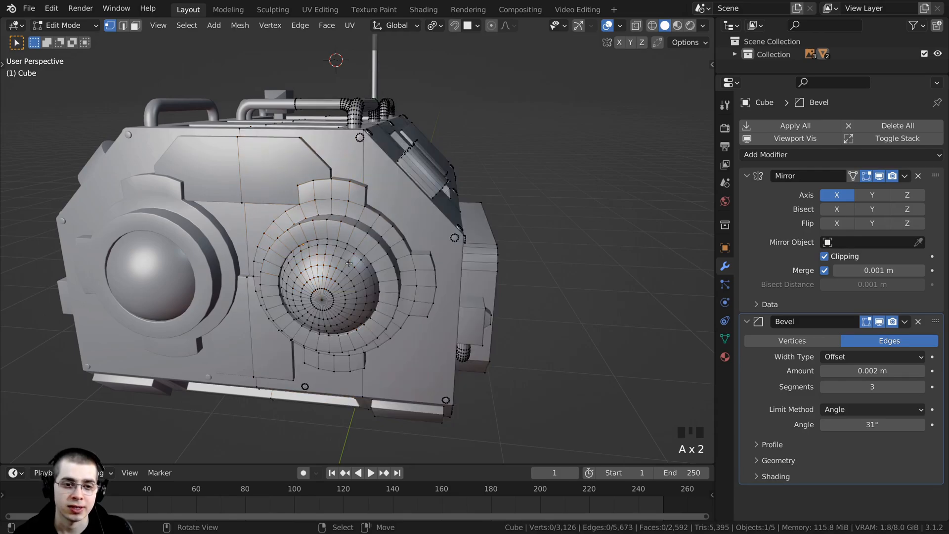
middle_drag(349, 263, 329, 273)
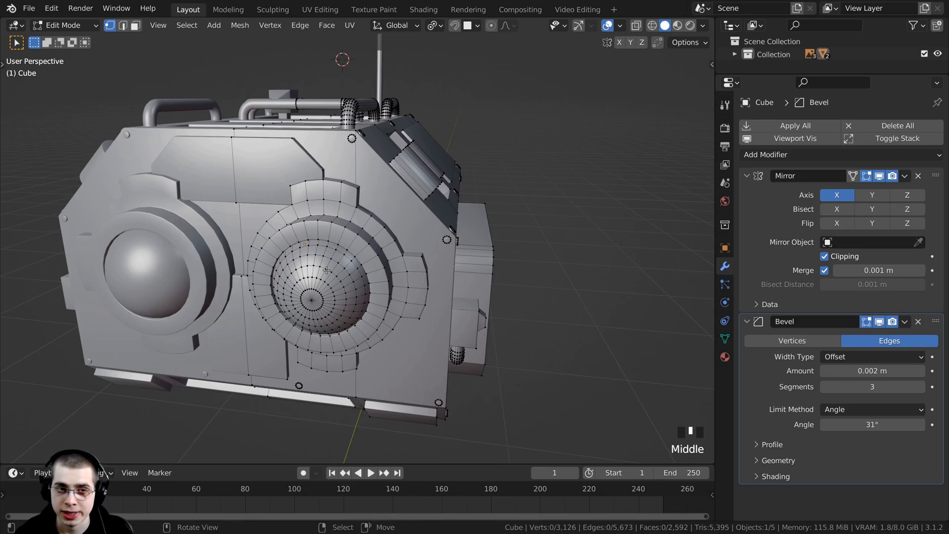
key(l)
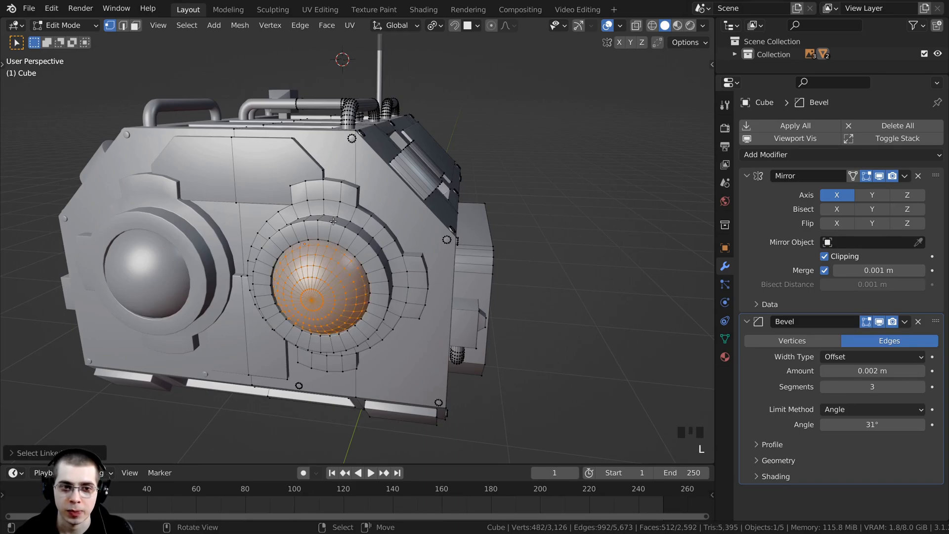
key(l)
scroll(380, 253, down, 1)
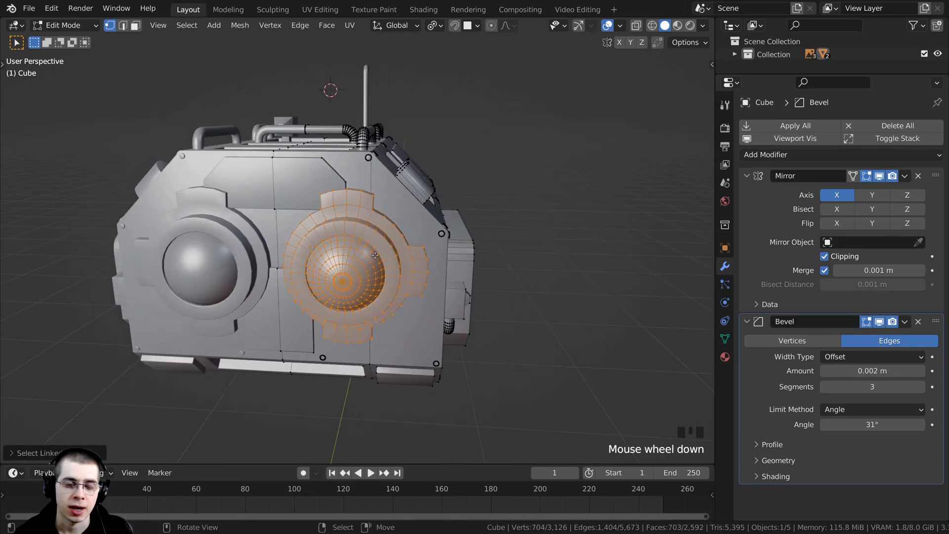
- Duplicate the eye assembly up beside the head, separate the copy into its own object, and leave Edit Mode
key(shift+d)
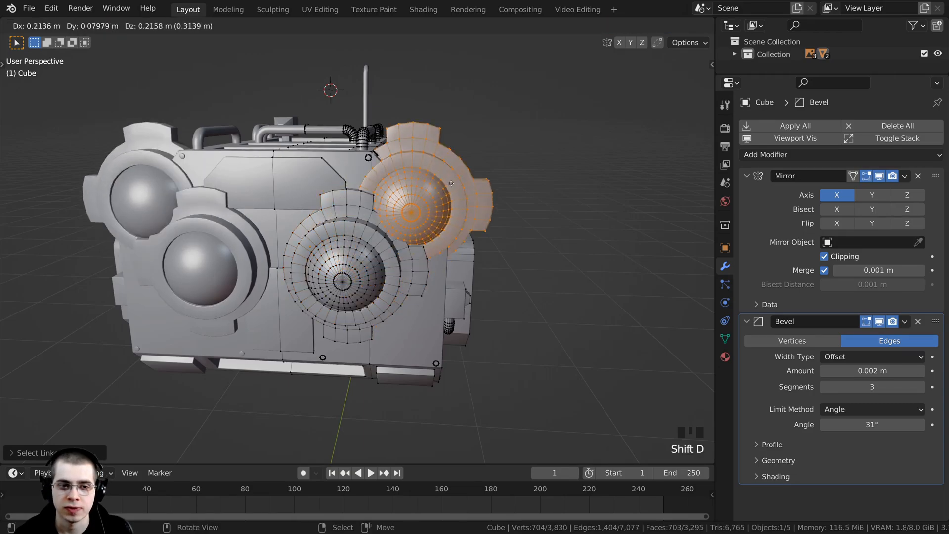
click(518, 132)
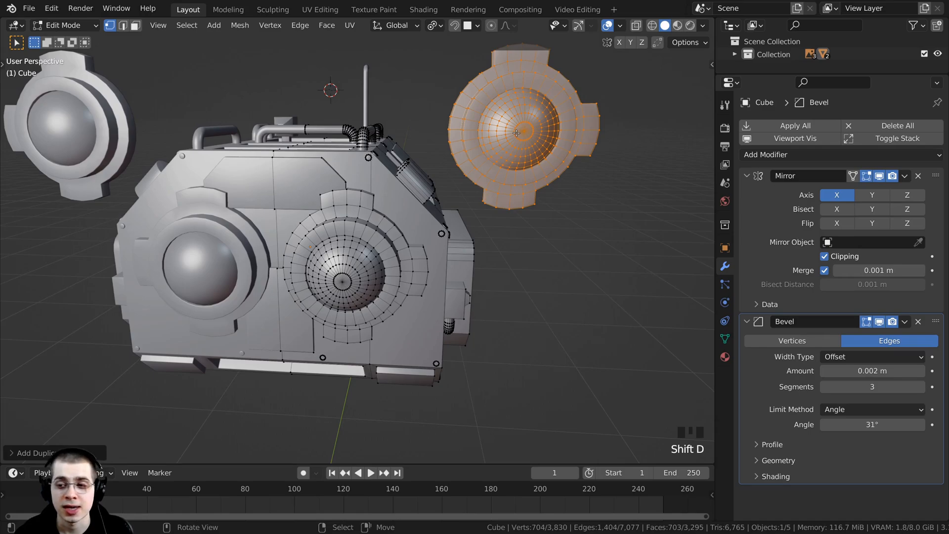
key(p)
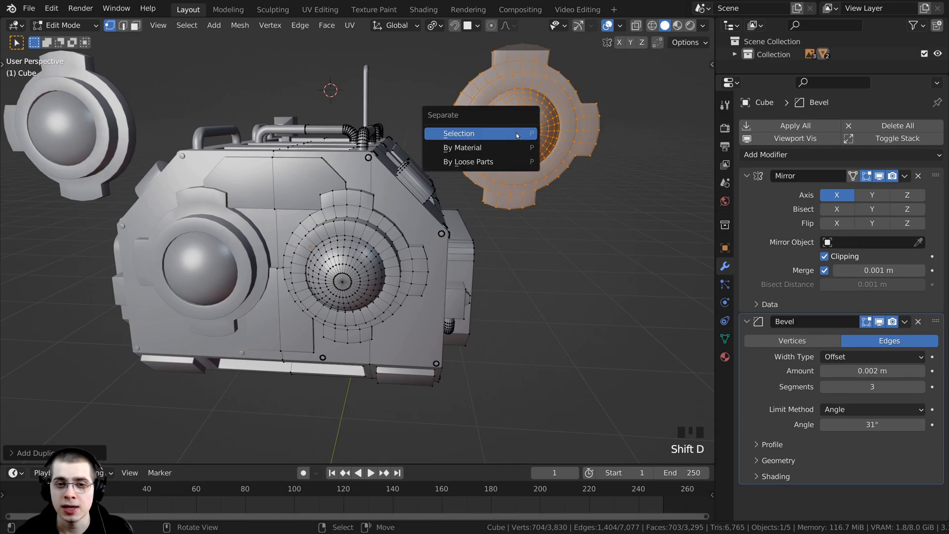
click(489, 136)
scroll(489, 135, down, 2)
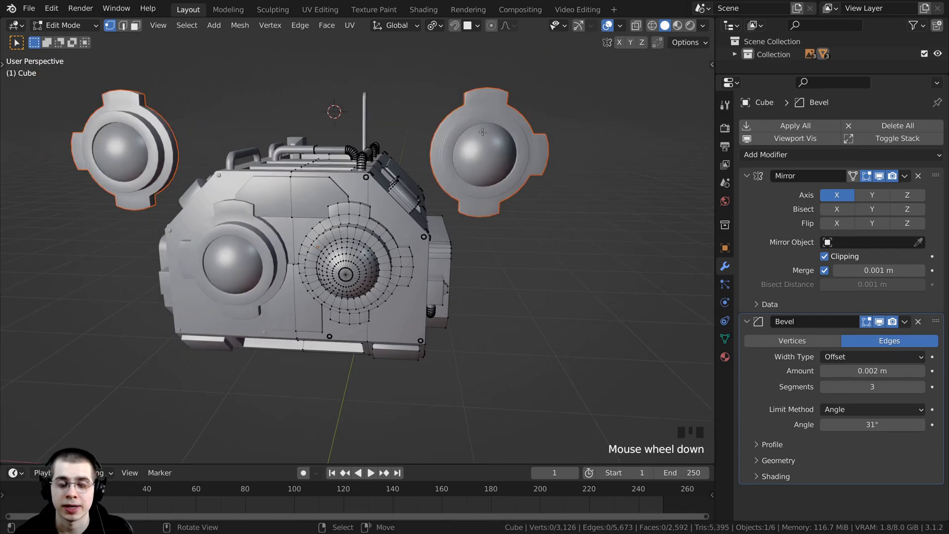
middle_drag(489, 135, 476, 221)
scroll(475, 221, up, 2)
key(Tab)
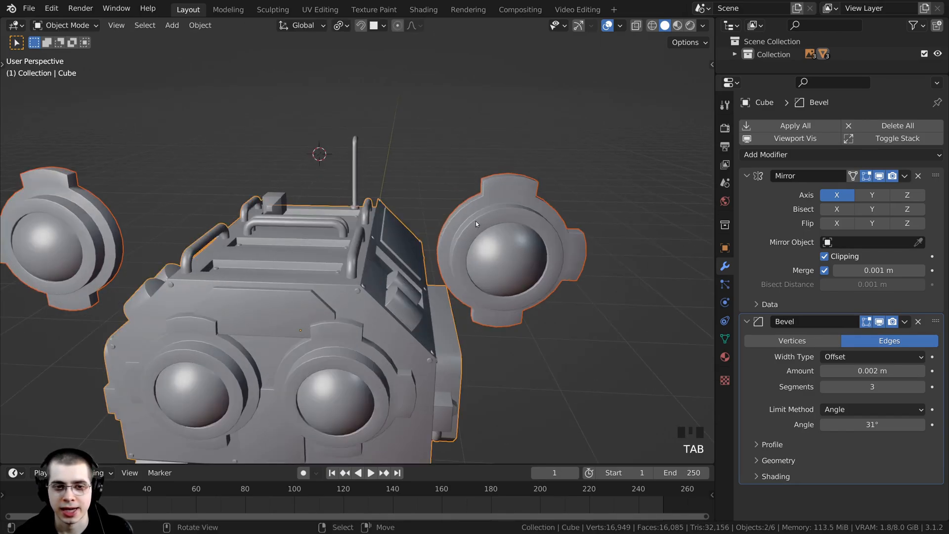
- Join the duplicated eye assembly into the unmirrored object that holds the upright pipe
right_click(522, 181)
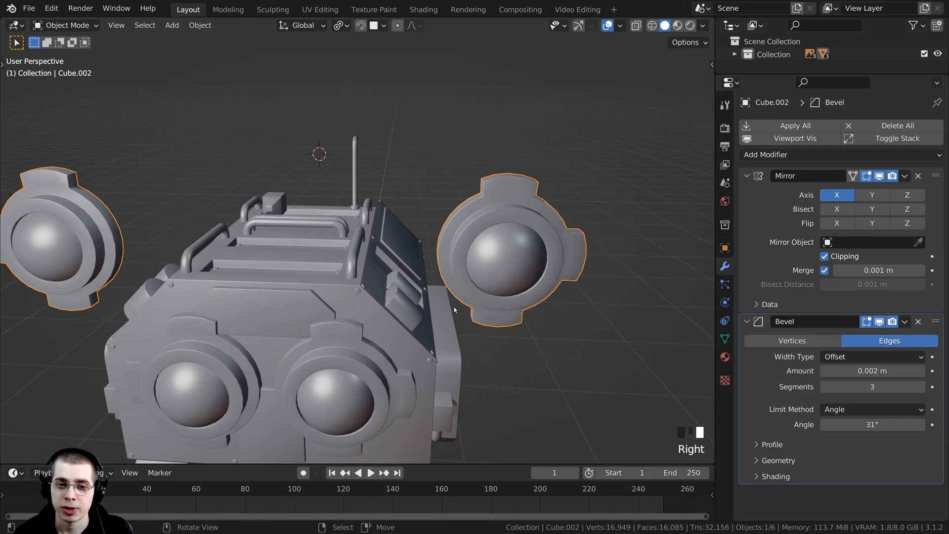
right_click(354, 149)
right_click(356, 146)
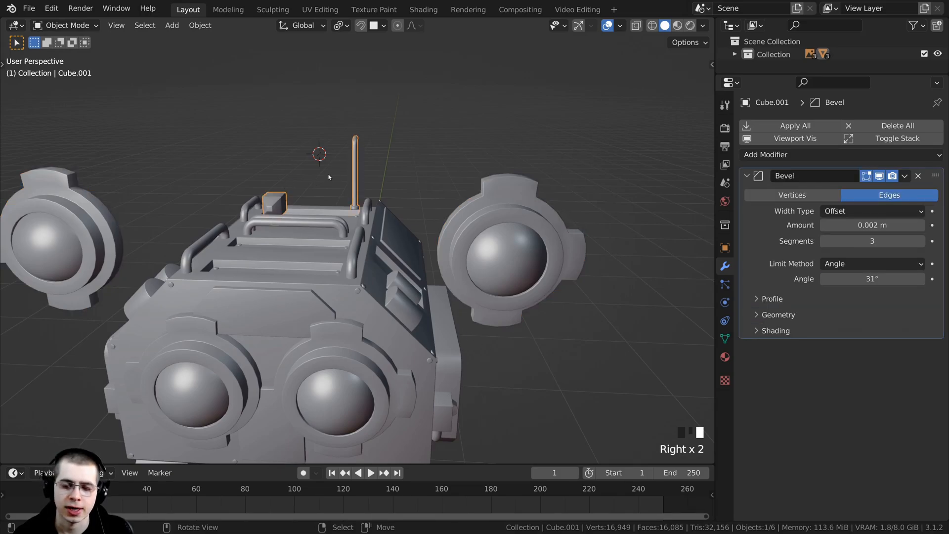
right_click(517, 198)
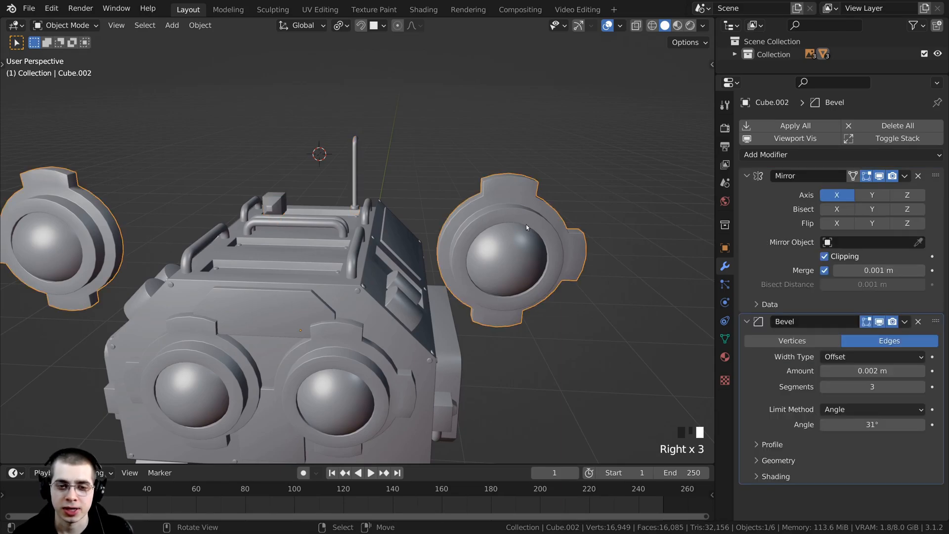
shift+right_click(357, 143)
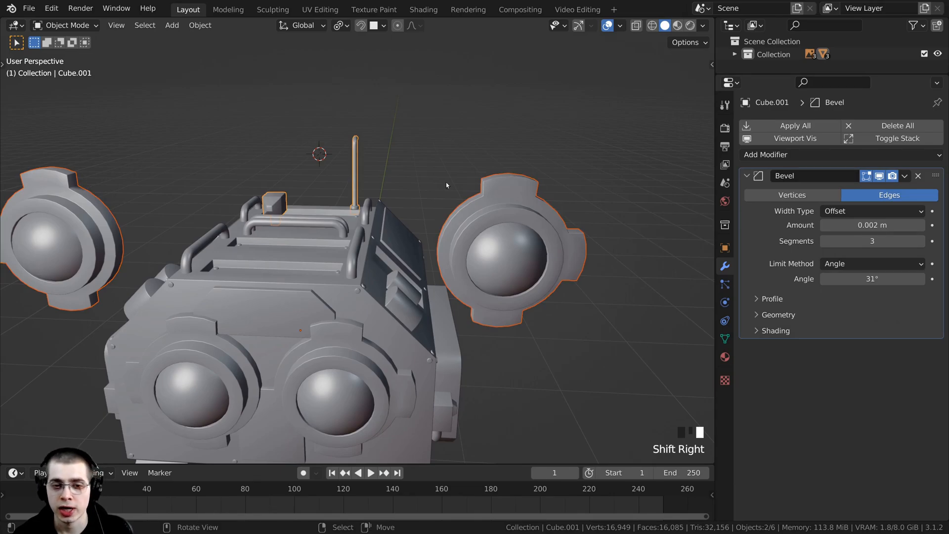
middle_drag(491, 207, 488, 254)
key(ctrl+j)
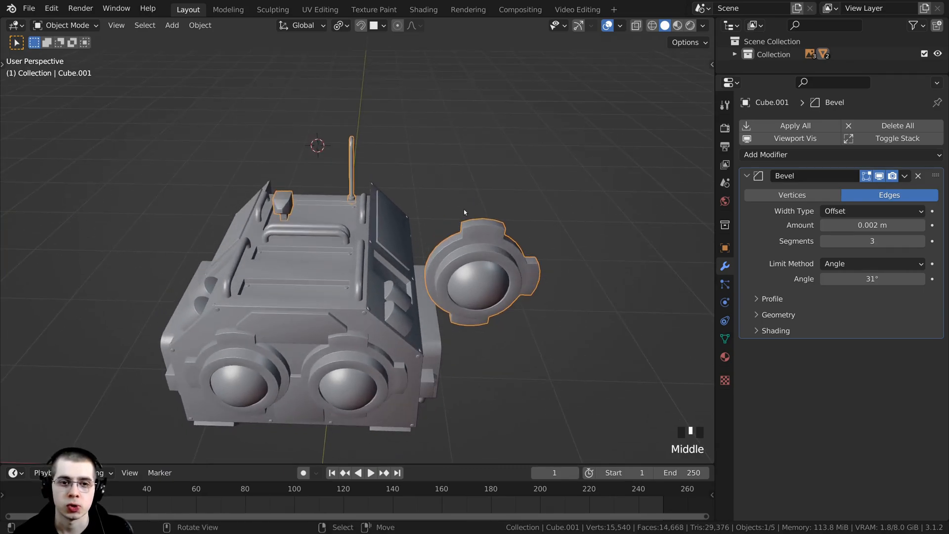
- Enter Edit Mode on the joined object and select the face loop of the eye copy's side tab in face select mode
key(Tab)
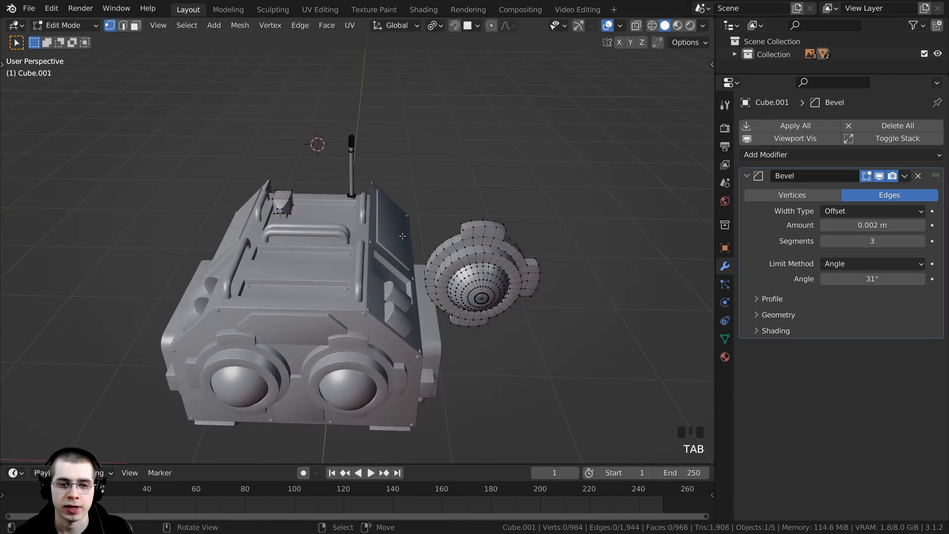
key(a)
key(a)
shift+middle_drag(353, 189, 309, 187)
middle_drag(309, 187, 277, 175)
key(3)
scroll(360, 174, up, 7)
middle_drag(385, 173, 343, 174)
scroll(343, 174, down, 3)
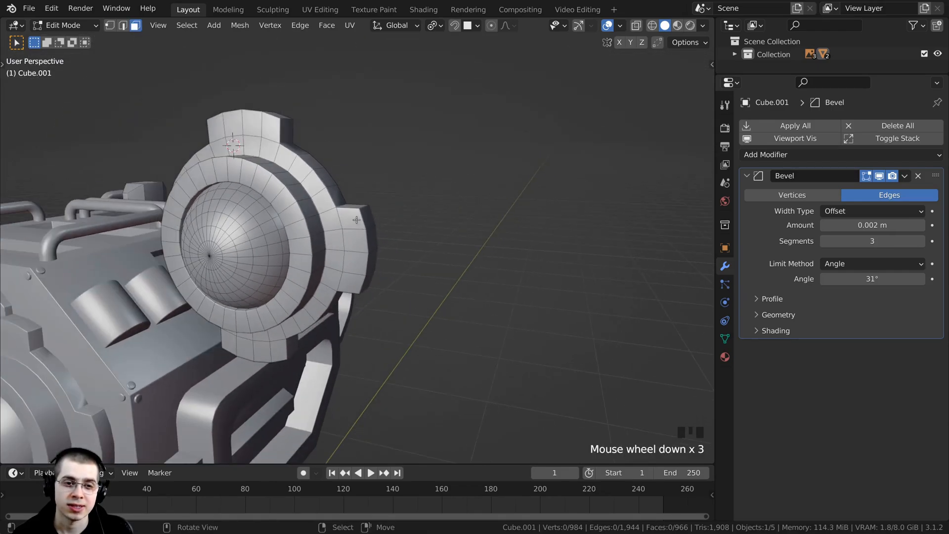
alt+right_click(345, 282)
middle_drag(345, 282, 371, 278)
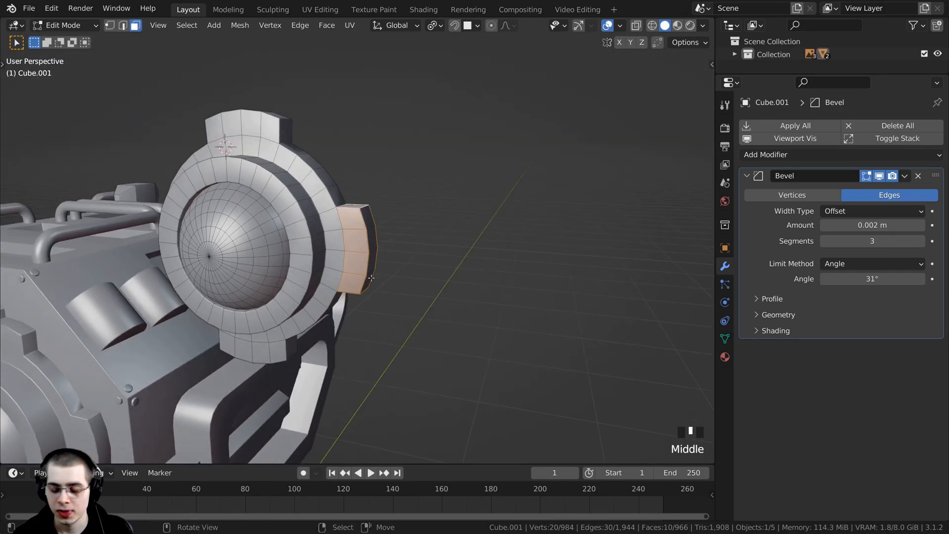
- In wireframe front view, box-select the outer vertices of the eye copy's side tab in vertex mode and delete them
key(KP_1)
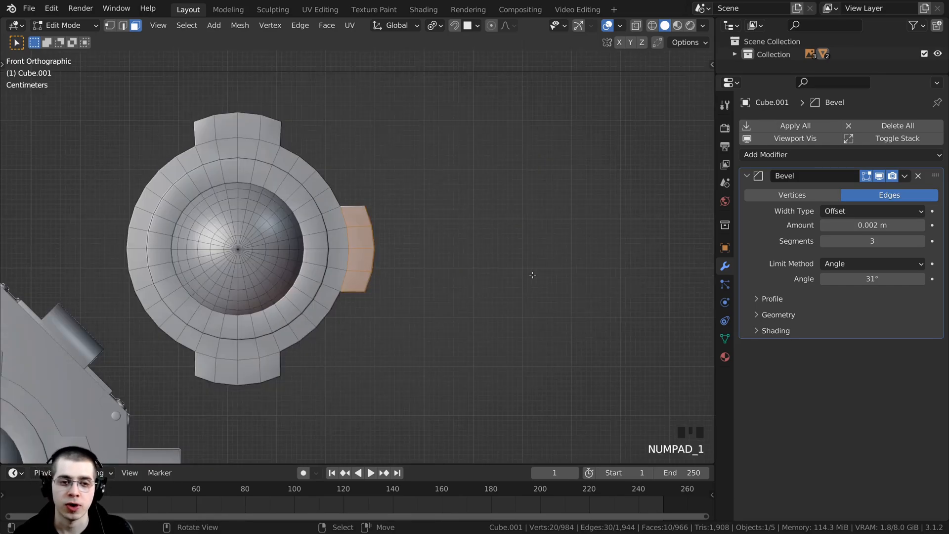
key(z)
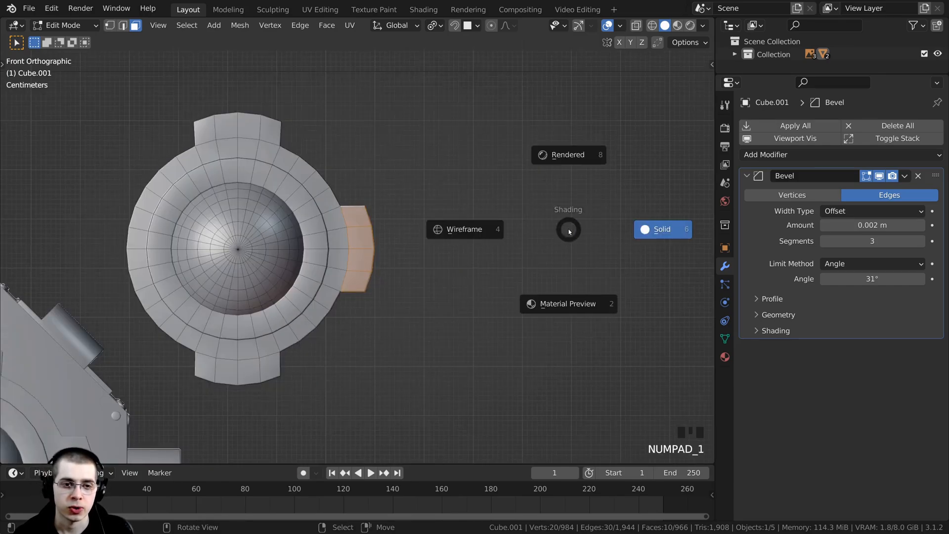
click(409, 229)
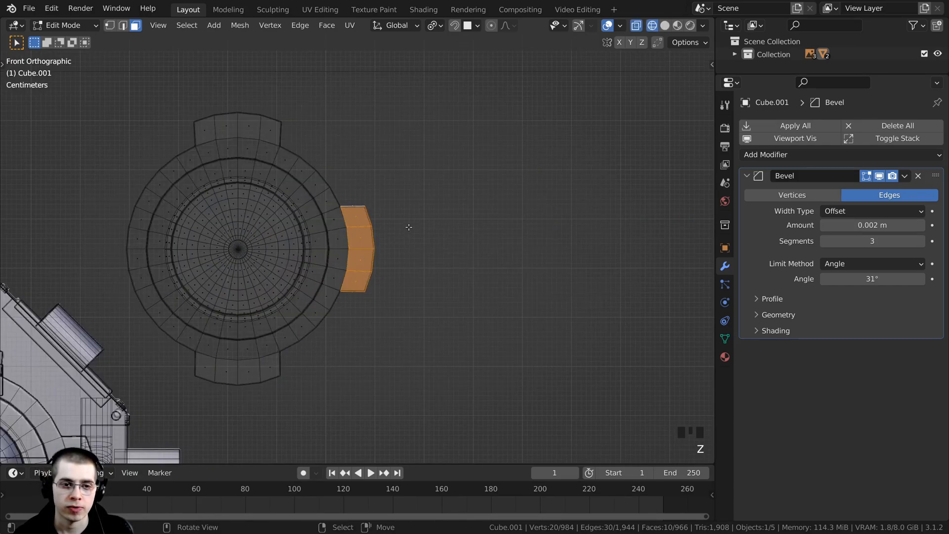
click(109, 25)
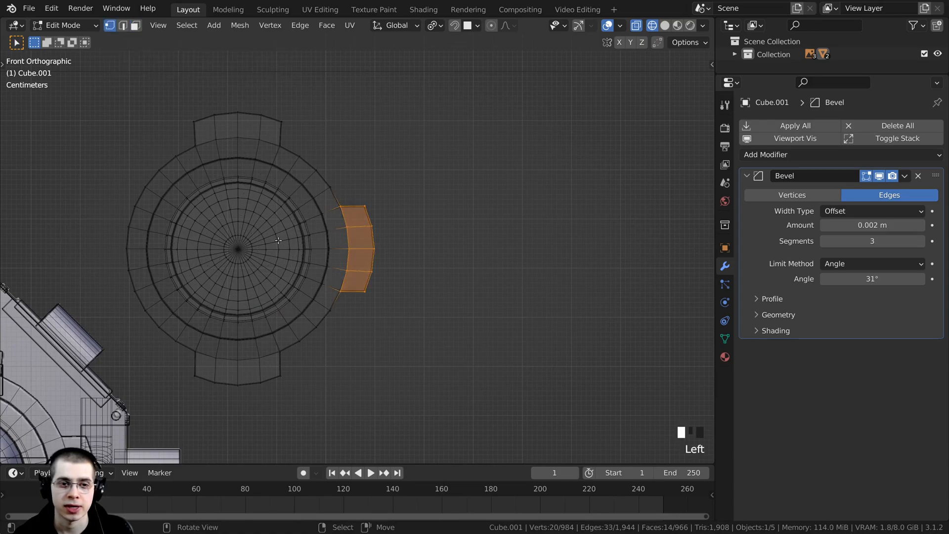
scroll(327, 220, up, 3)
key(alt+a)
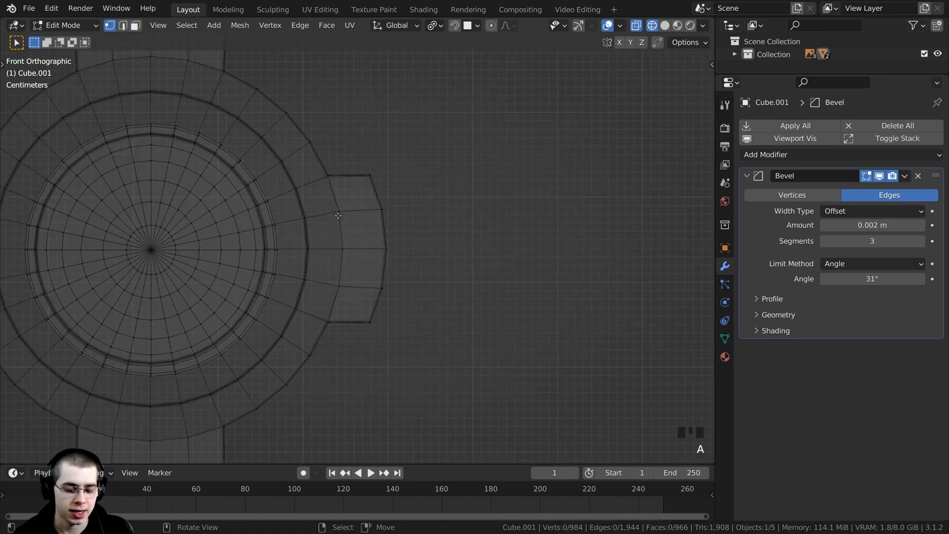
key(b)
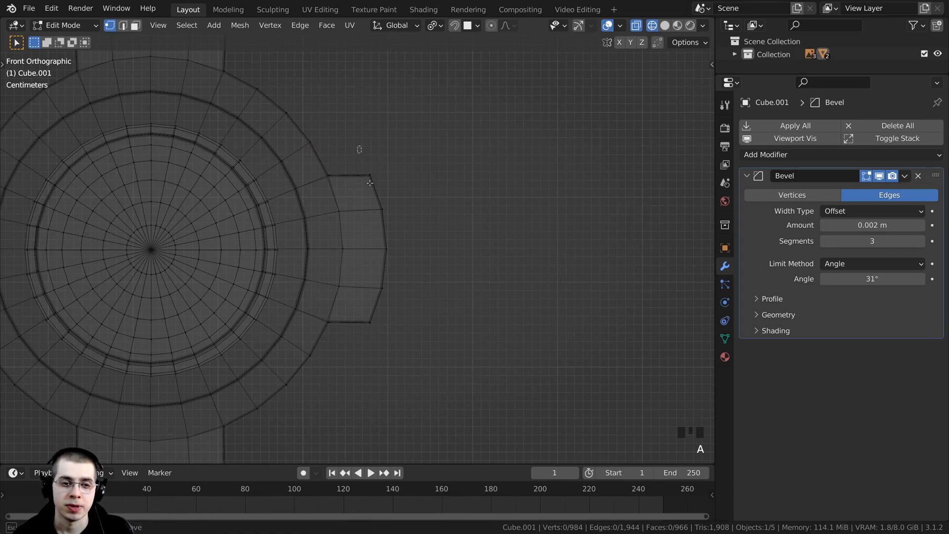
drag(358, 147, 425, 345)
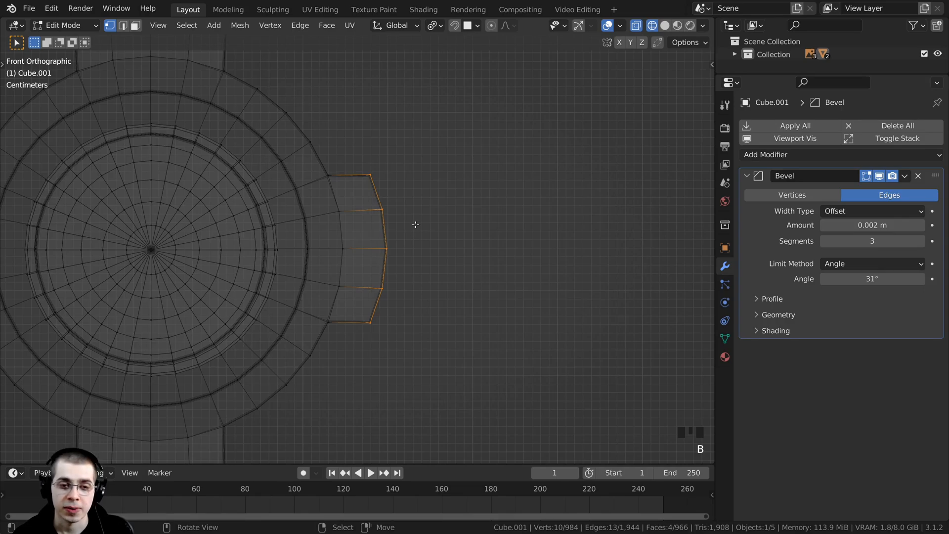
key(x)
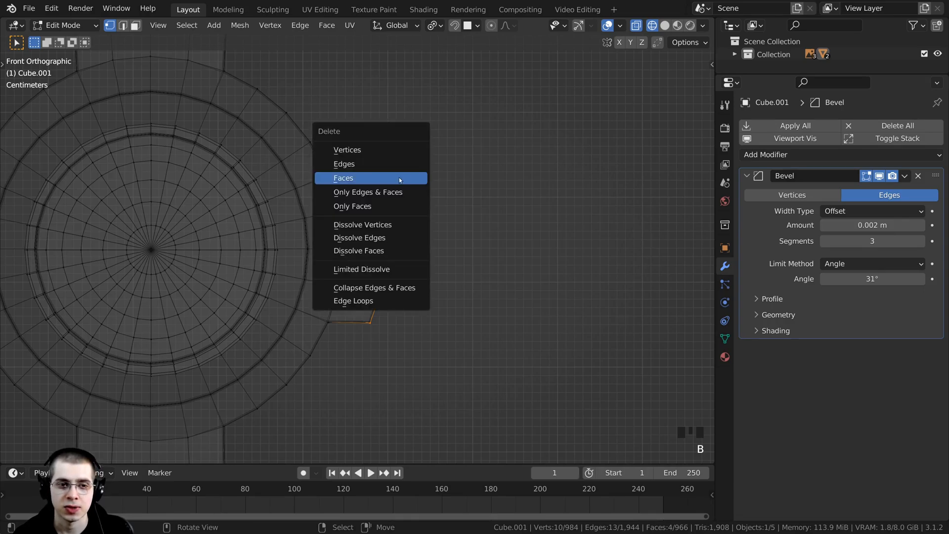
click(352, 149)
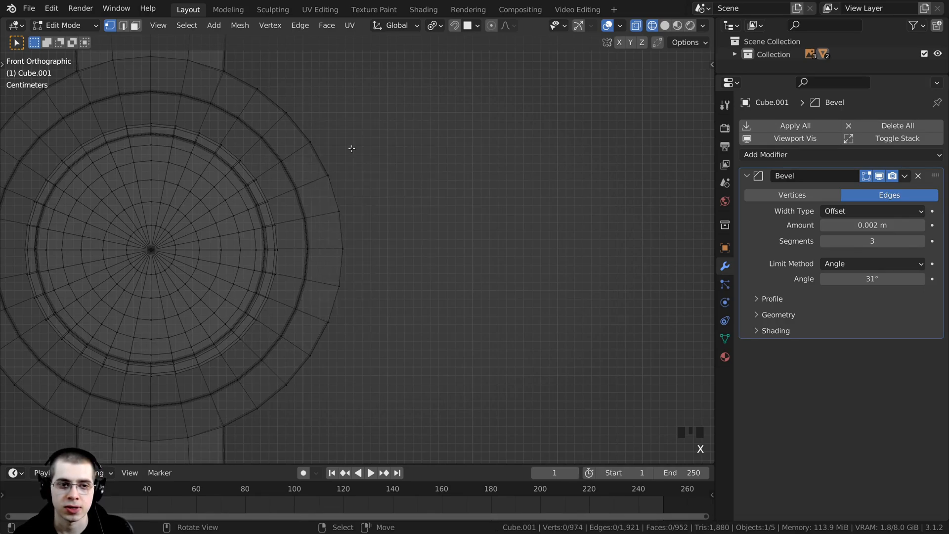
- Switch to solid shading and fill the gap left in the ring's outer rim with faces, starting from its two end vertices
middle_drag(352, 149, 311, 163)
key(z)
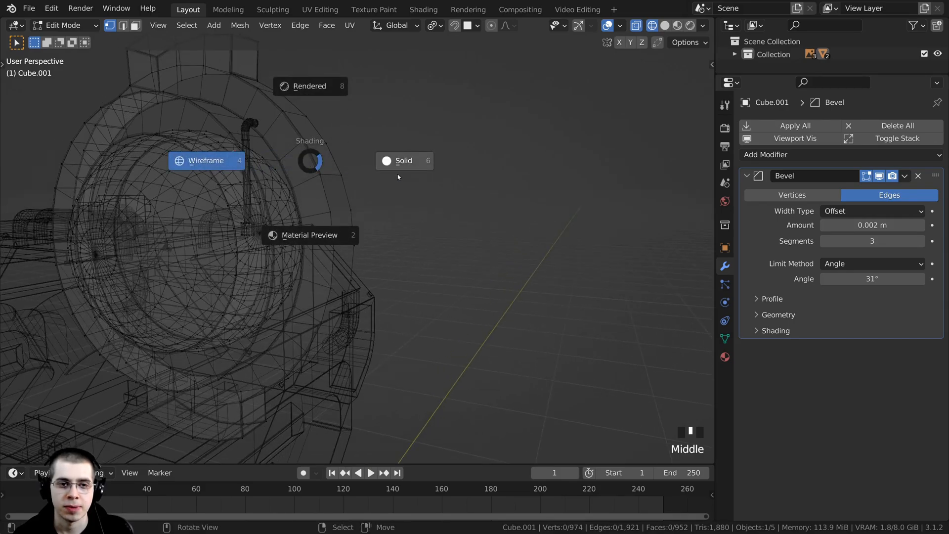
click(397, 174)
mouse_move(398, 174)
shift+middle_down()
mouse_move(363, 216)
mouse_move(335, 192)
shift+middle_up()
scroll(365, 430, up, 2)
scroll(335, 192, up, 2)
right_click(328, 182)
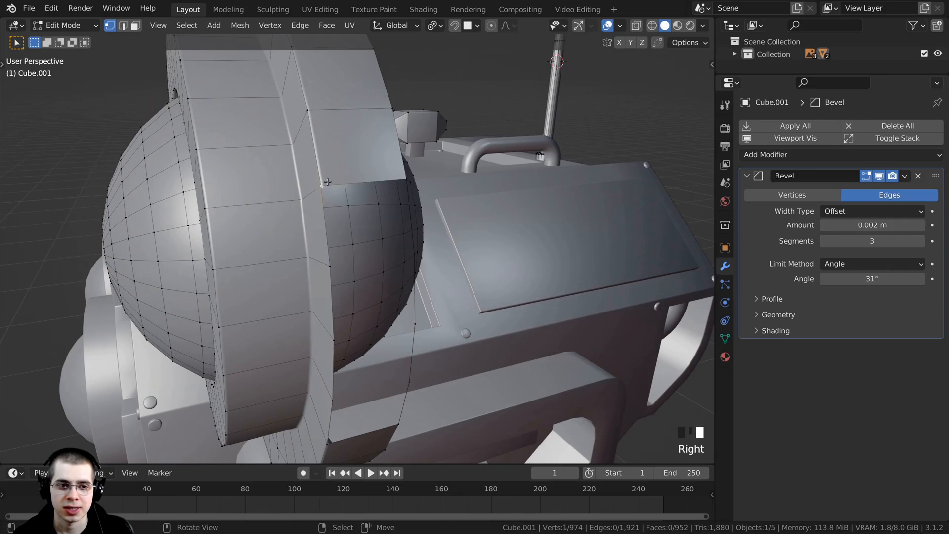
shift+right_click(405, 176)
middle_drag(385, 226, 413, 207)
shift+middle_drag(413, 207, 425, 282)
key(f)
scroll(412, 299, down, 8)
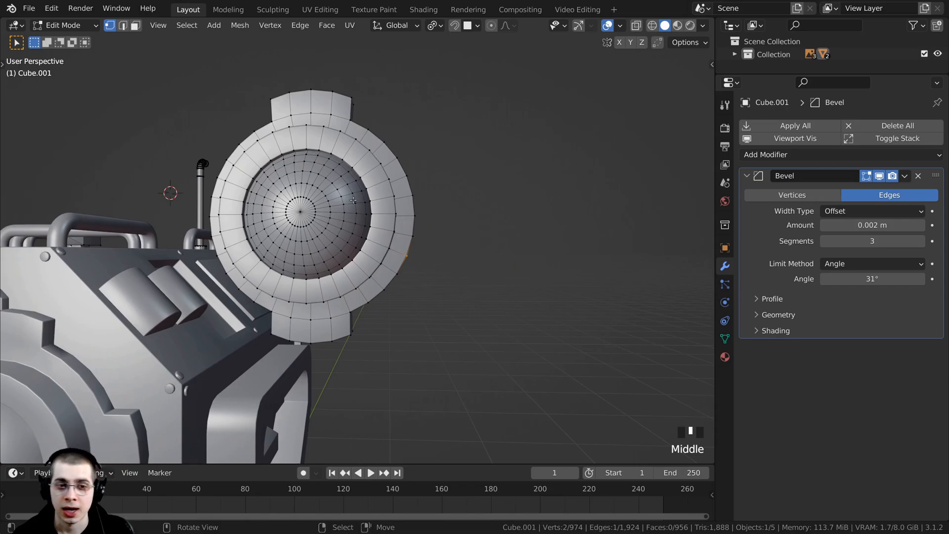
- Select the eye copy's linked geometry and move it in wireframe front view onto the small round detail on the reference's lower face
scroll(339, 205, up, 1)
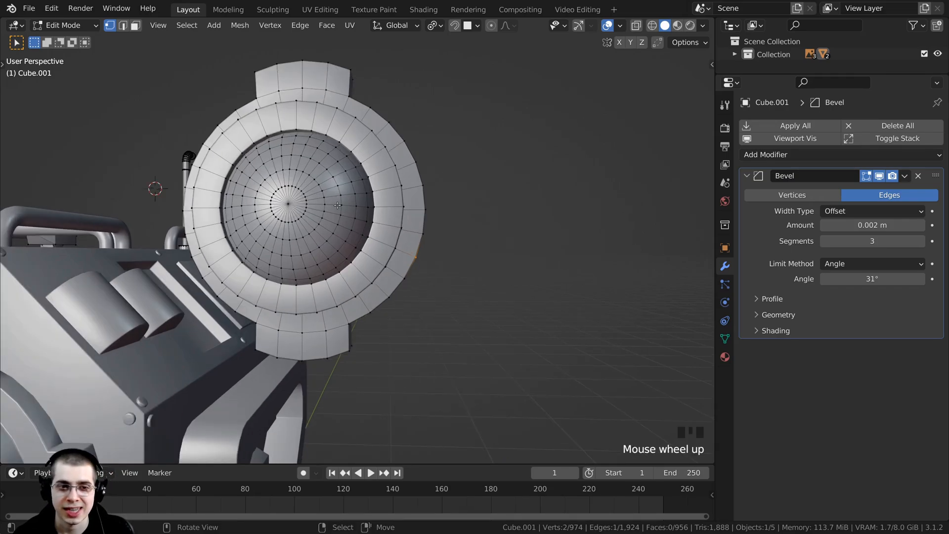
key(l)
middle_drag(338, 206, 347, 254)
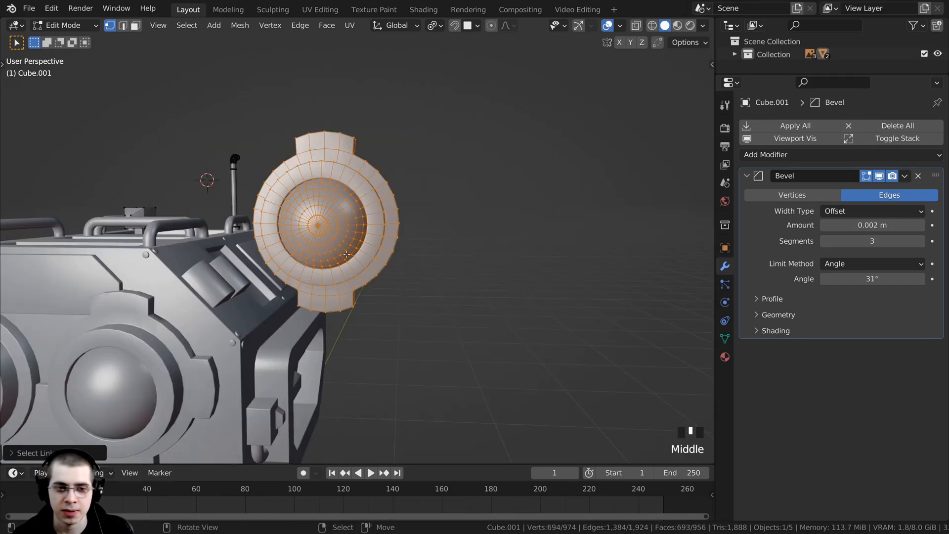
key(KP_1)
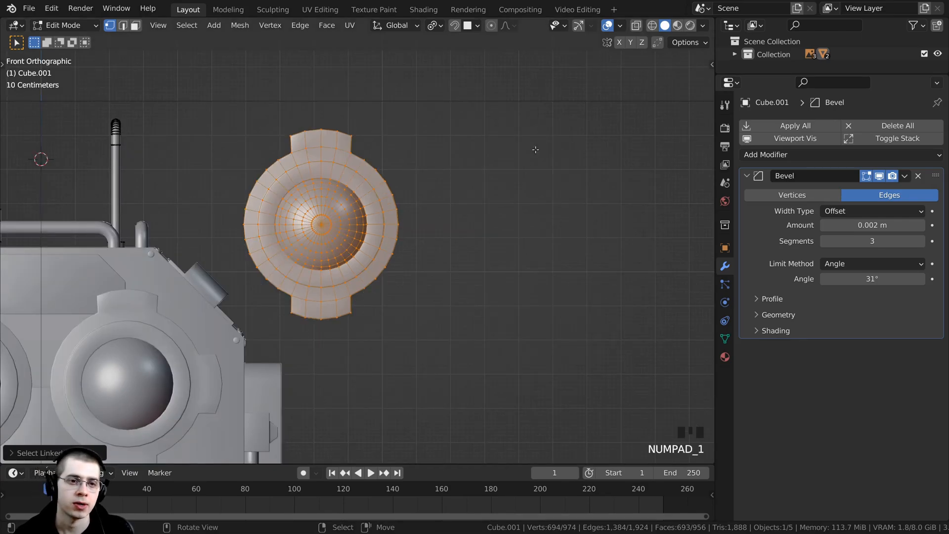
shift+middle_drag(464, 337, 540, 155)
scroll(538, 154, down, 2)
key(z)
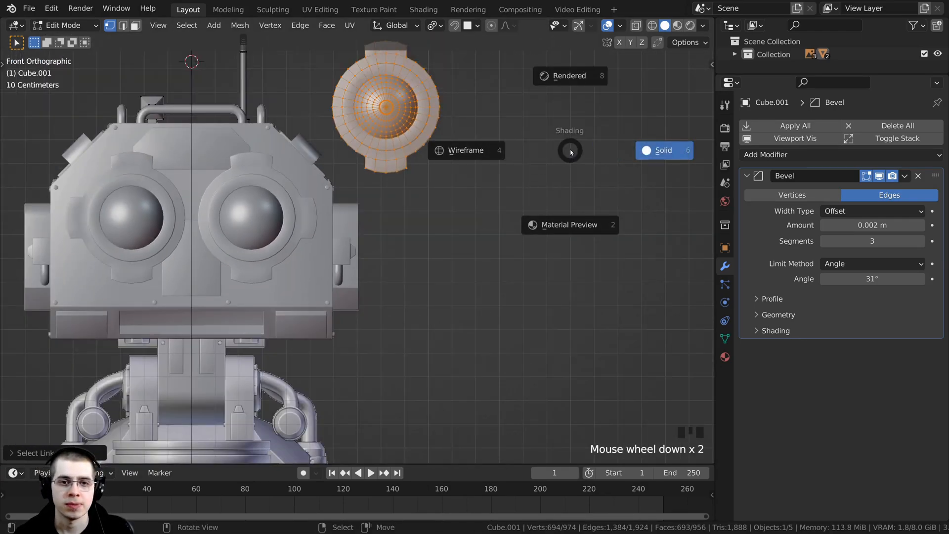
click(358, 151)
shift+middle_drag(379, 135, 463, 127)
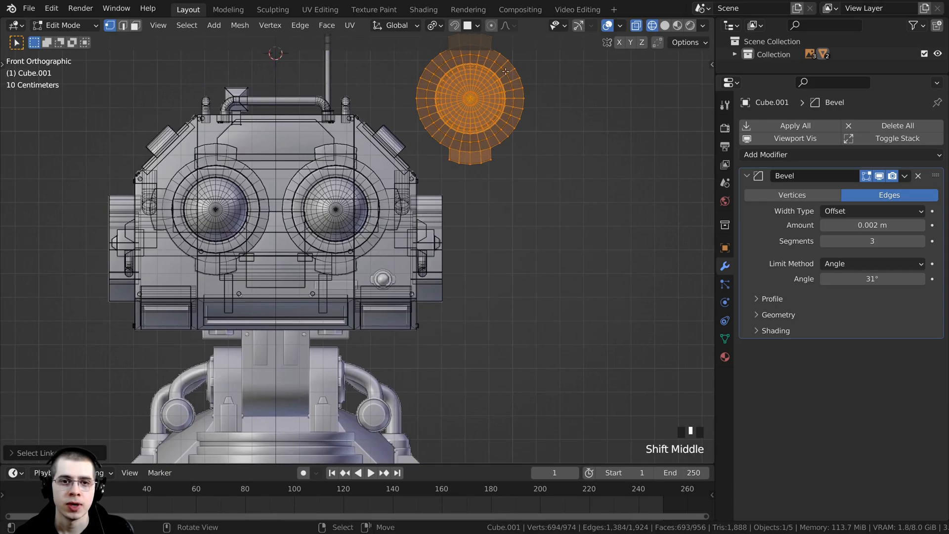
key(g)
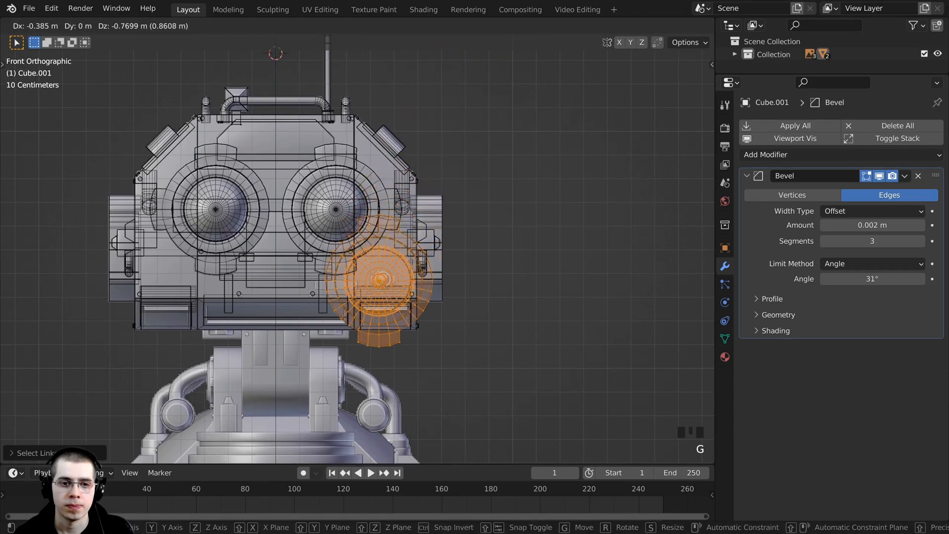
click(415, 254)
- Scale the eye copy down and align it with the size and center of the small round detail in the reference
key(s)
click(385, 285)
scroll(386, 284, up, 8)
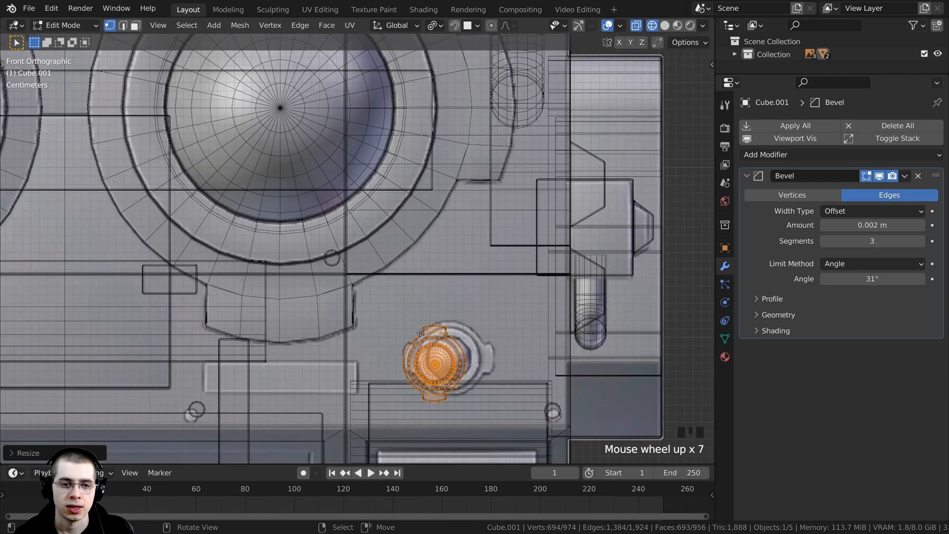
key(g)
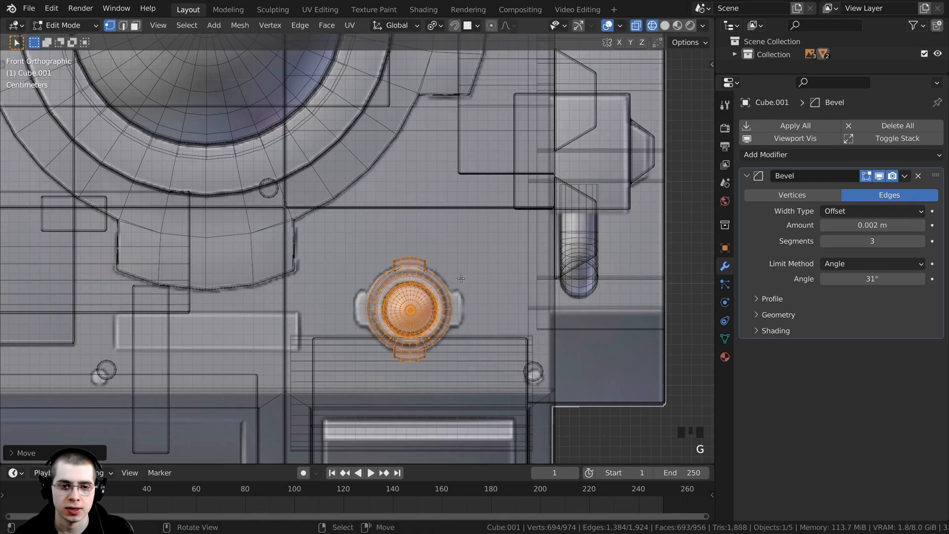
click(462, 276)
key(s)
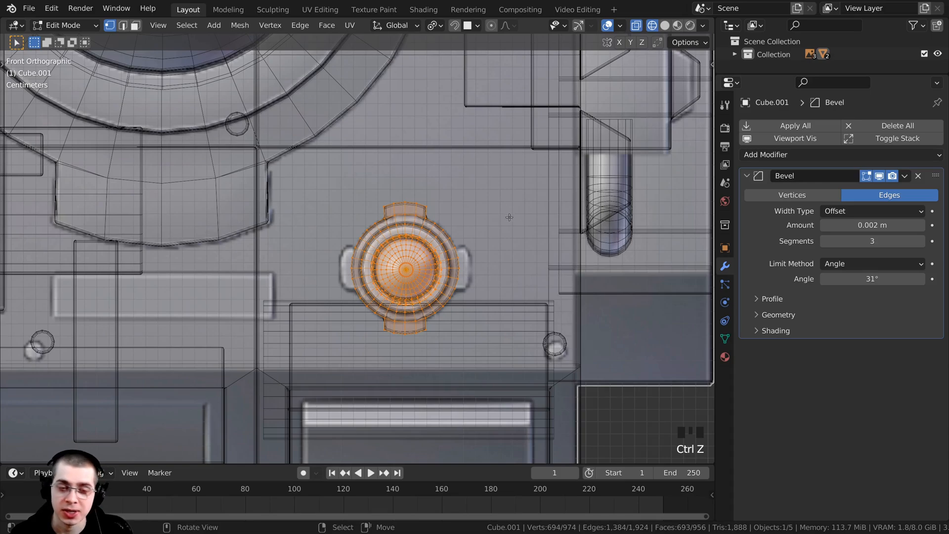
- Rotate the small eye copy 90° so its two tabs match the reference's side tabs
key(r)
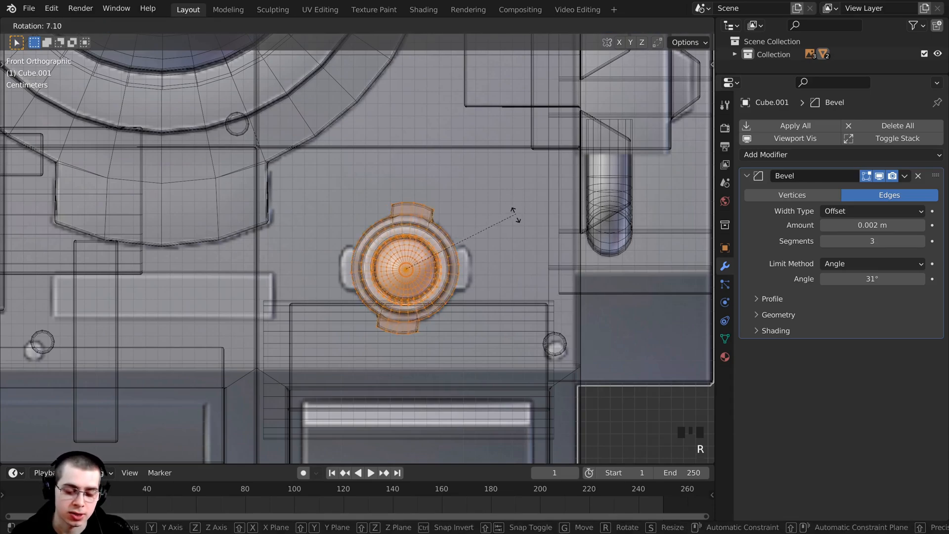
text(90)
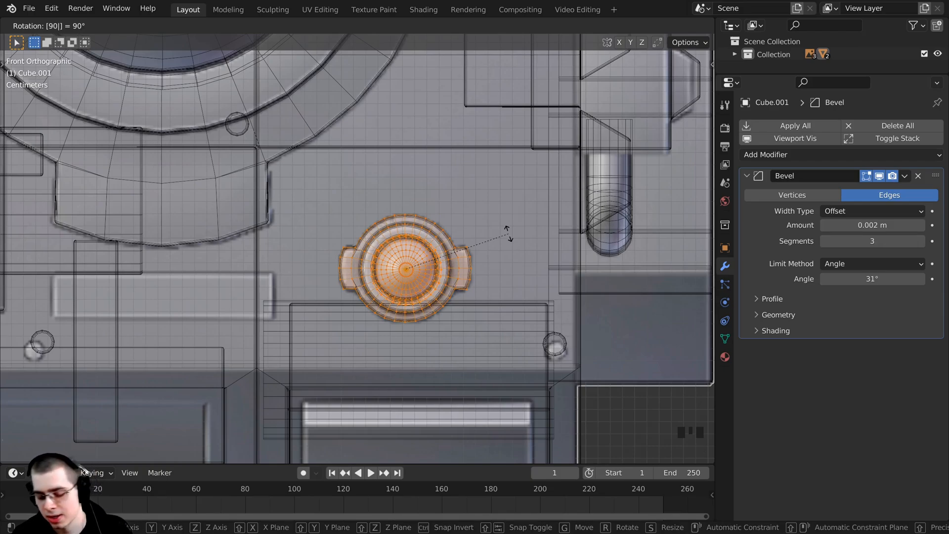
key(Return)
scroll(509, 233, up, 4)
shift+middle_drag(505, 245, 468, 213)
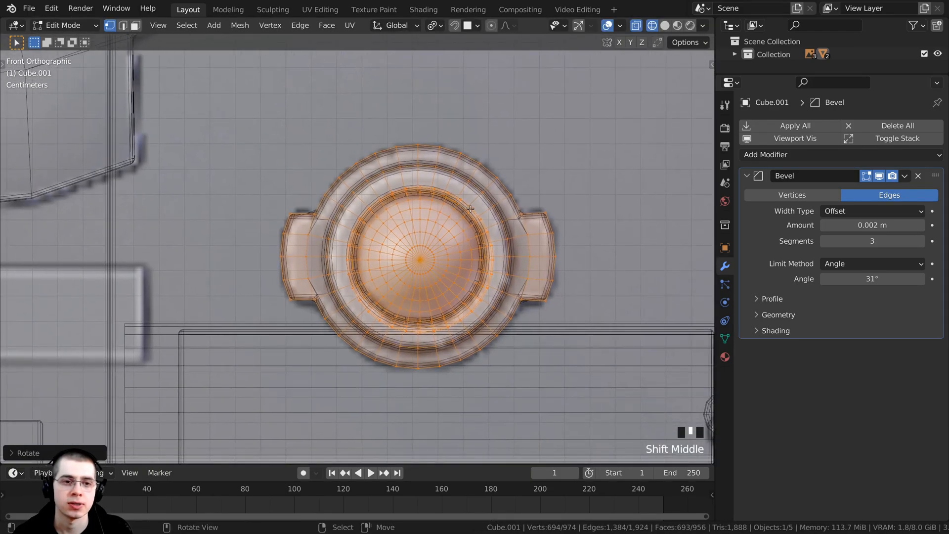
- Switch to solid shading and, in right side view, move the small eye copy along Y until it sits against the head's front face
middle_drag(307, 238, 286, 240)
key(z)
click(422, 239)
scroll(429, 251, down, 2)
middle_drag(429, 251, 524, 247)
key(KP_3)
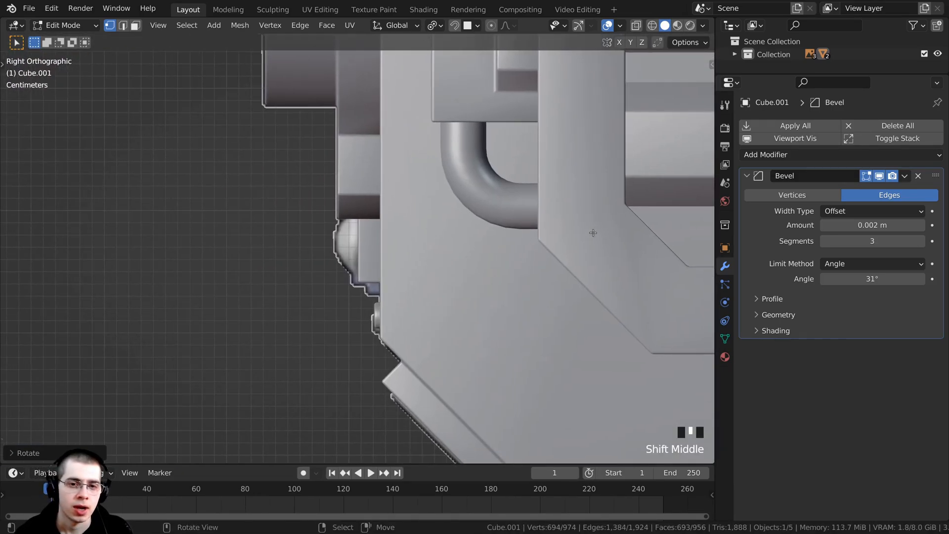
key(g)
key(z)
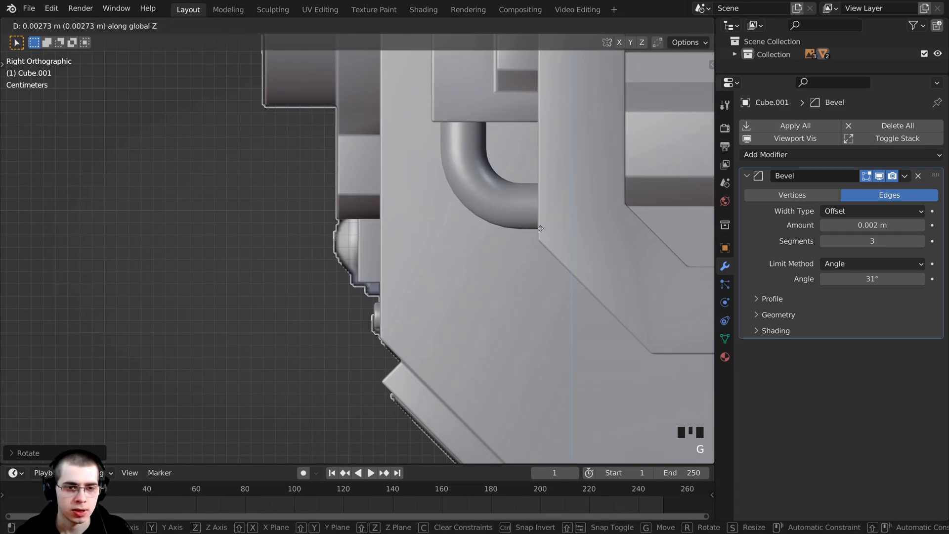
key(y)
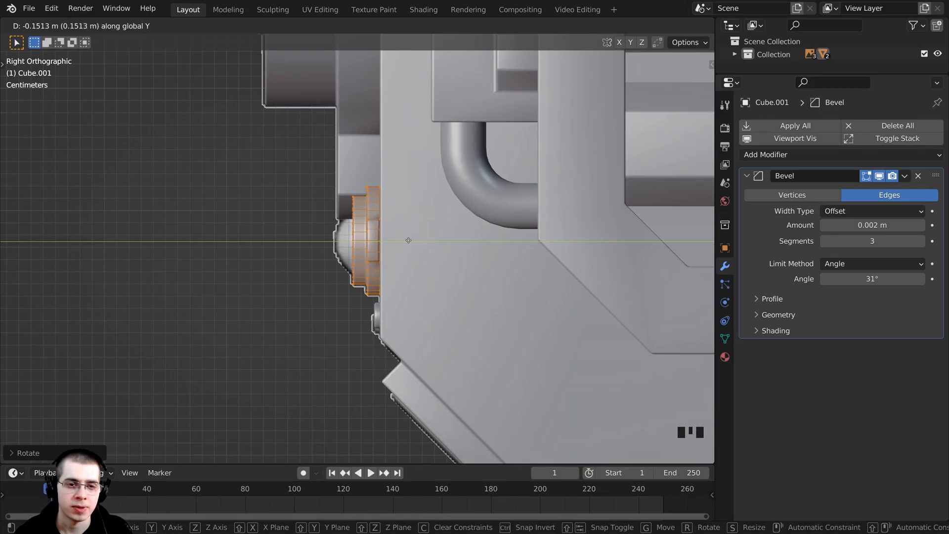
click(409, 240)
- In wireframe, select the half of the small eye copy's sphere hidden inside the head and delete its vertices
shift+middle_drag(398, 225, 373, 242)
scroll(407, 239, up, 1)
key(z)
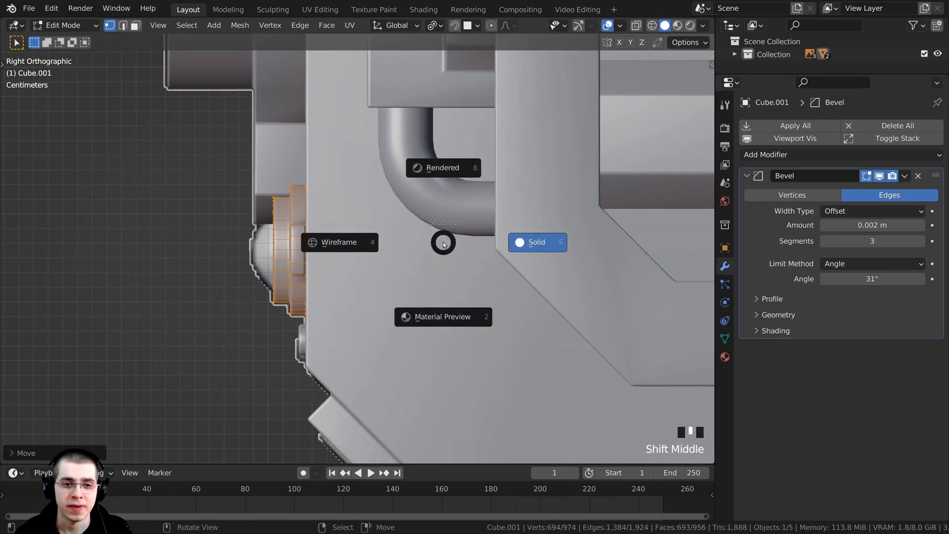
click(344, 242)
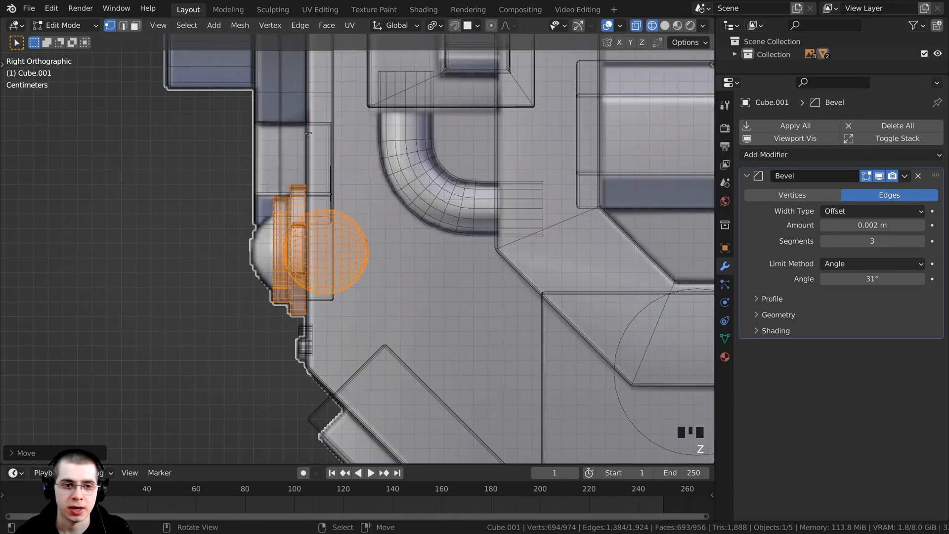
shift+middle_drag(321, 218, 346, 217)
scroll(367, 213, up, 1)
scroll(367, 213, up, 1)
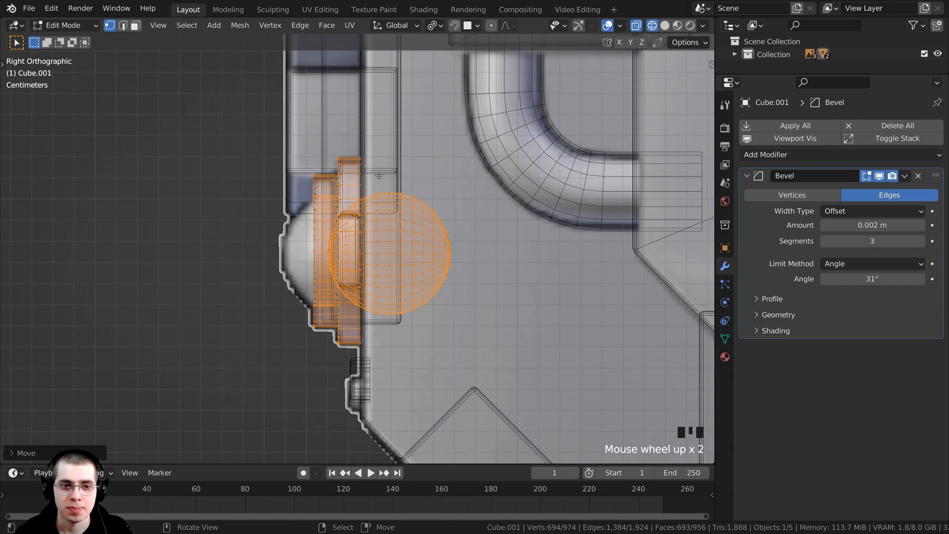
key(b)
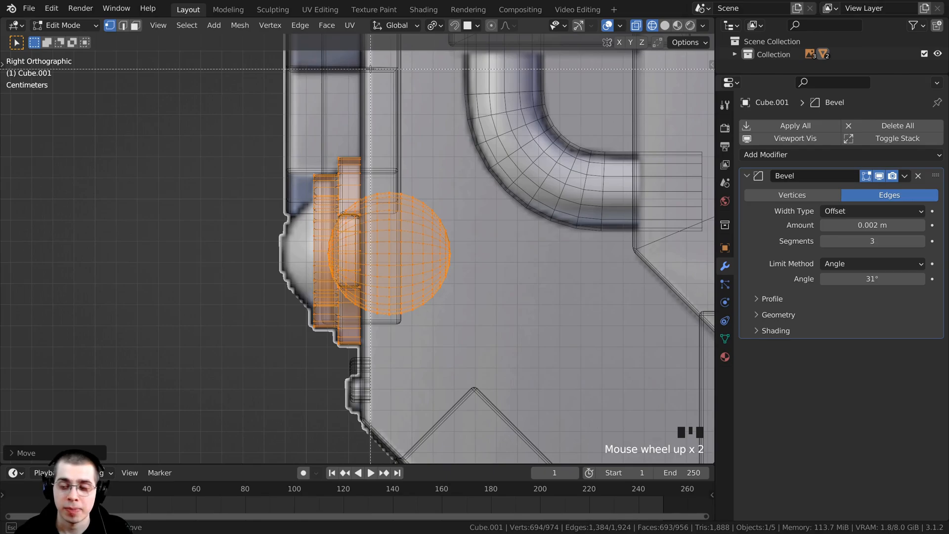
drag(371, 69, 272, 398)
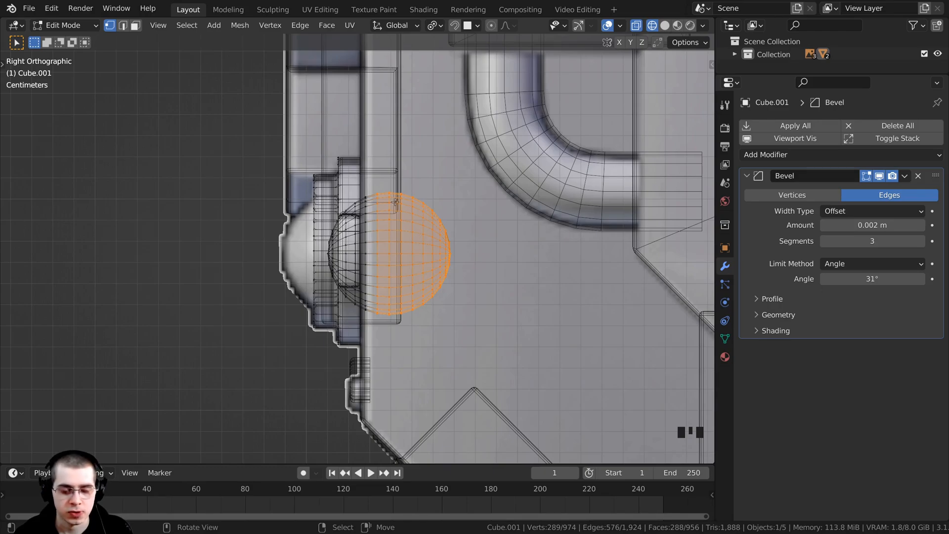
key(x)
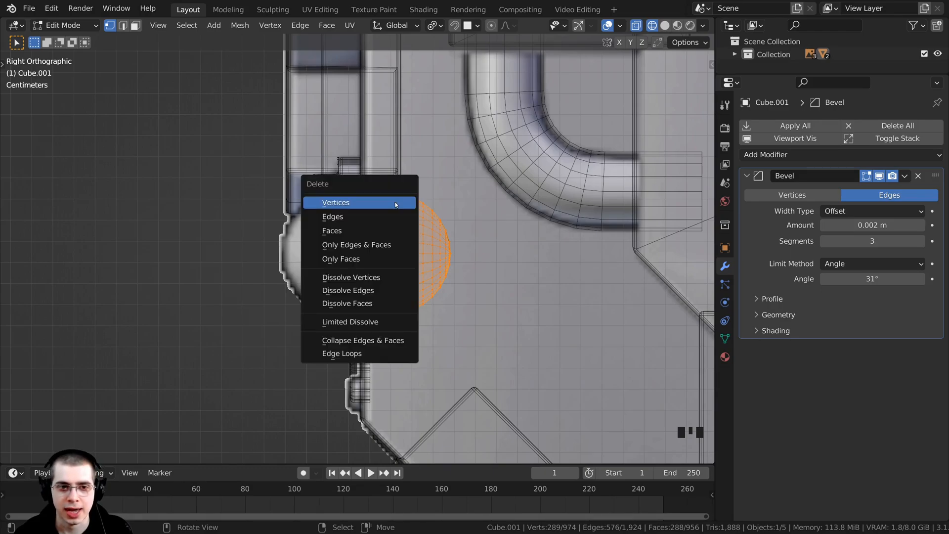
click(362, 200)
scroll(357, 186, down, 3)
shift+middle_drag(357, 186, 150, 233)
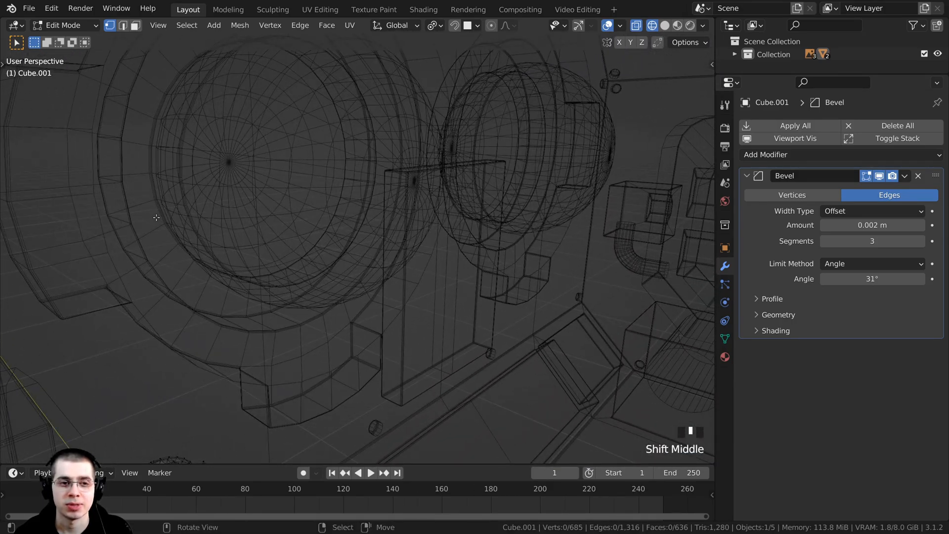
- Return to solid shading and open the main head mesh for editing, with the hidden back of the large eye in view
key(Tab)
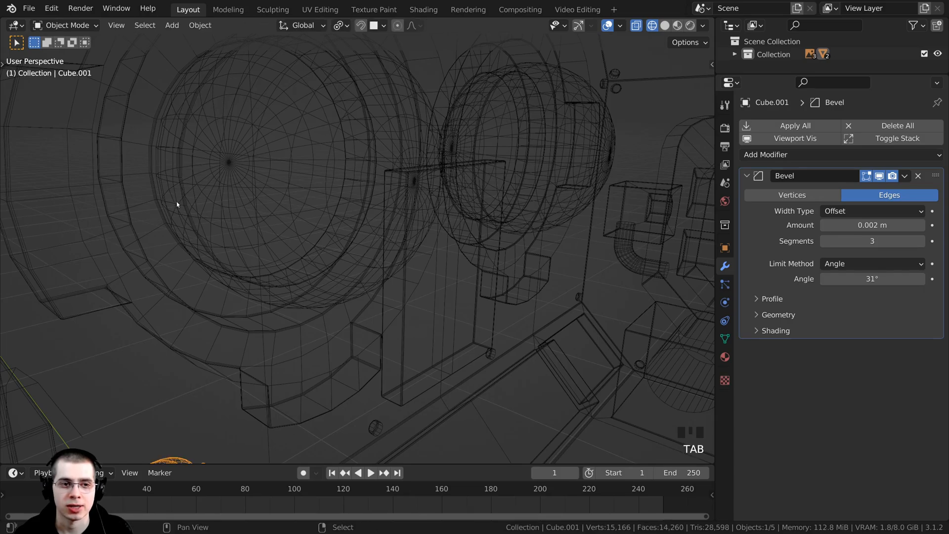
shift+middle_drag(178, 201, 246, 221)
key(z)
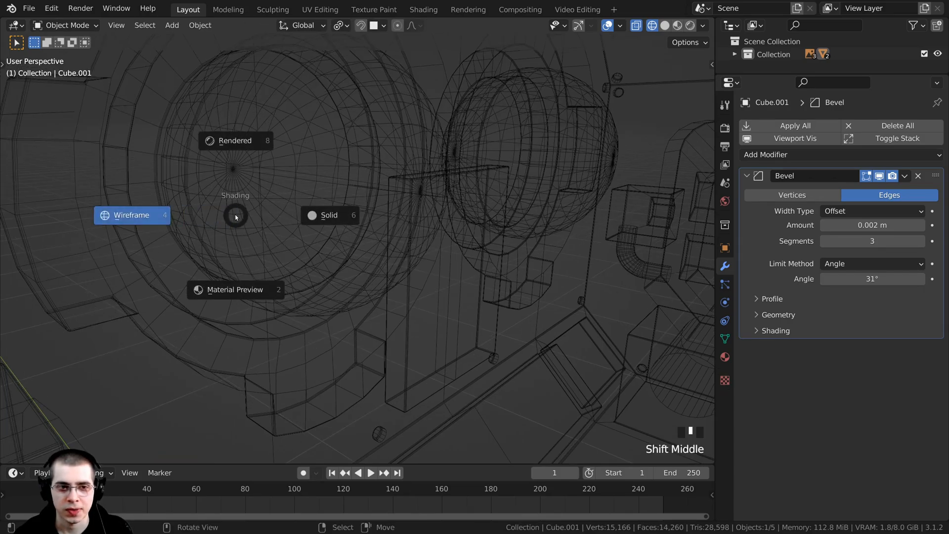
click(353, 213)
scroll(353, 210, down, 2)
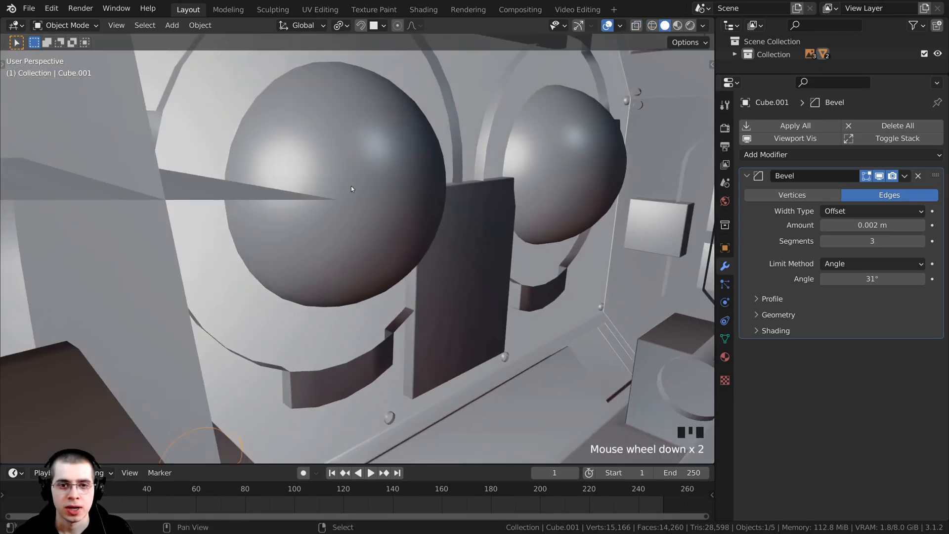
scroll(354, 177, up, 2)
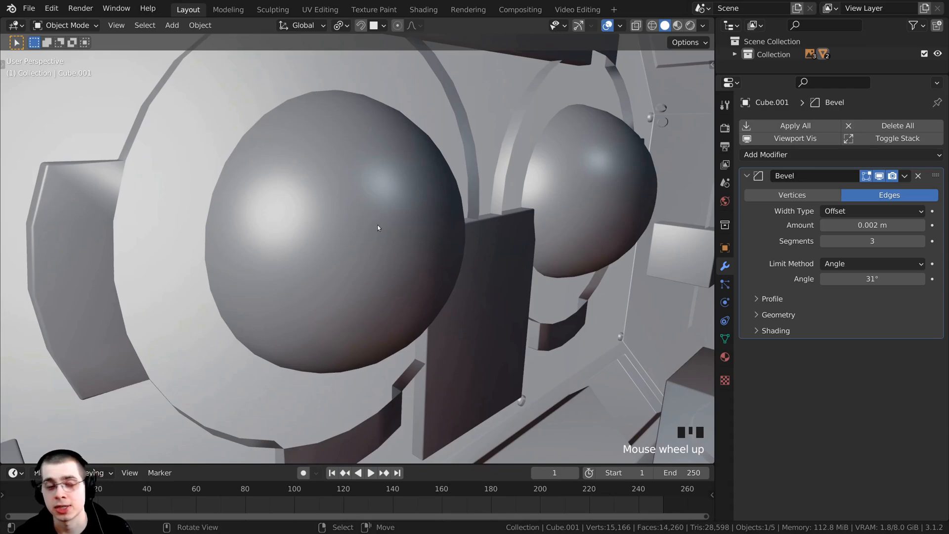
right_click(345, 166)
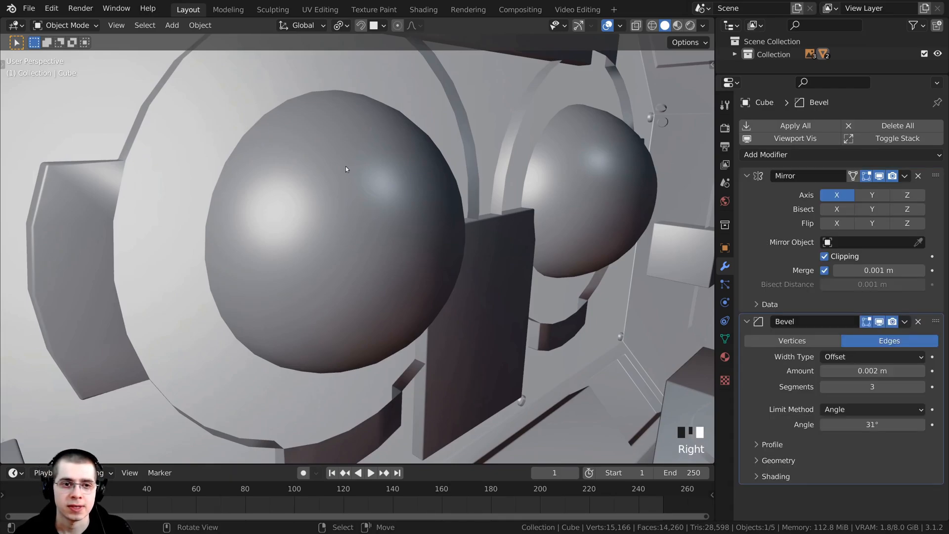
scroll(346, 168, down, 4)
middle_drag(345, 168, 438, 195)
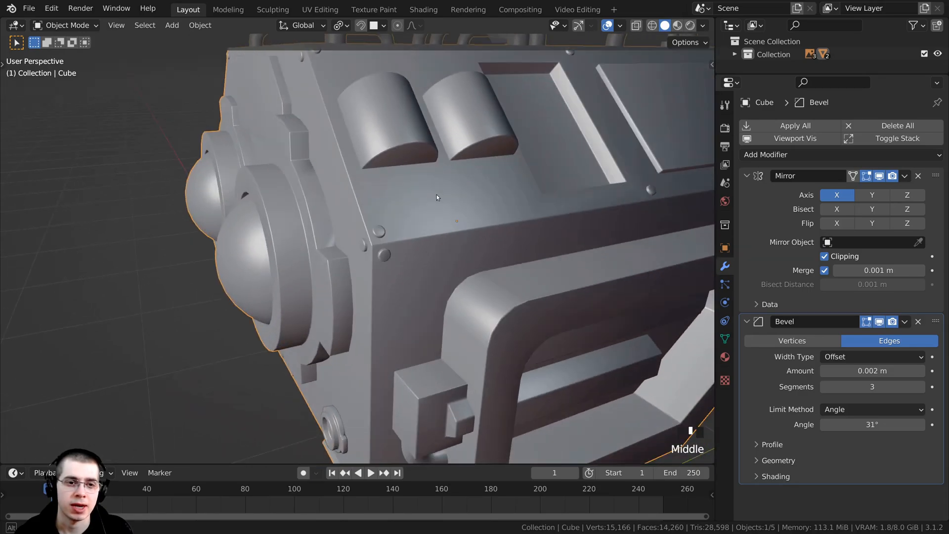
scroll(331, 191, up, 3)
key(Tab)
- Delete the vertices of one edge loop around the large eye sphere inside the head to separate its back portion
scroll(314, 189, up, 2)
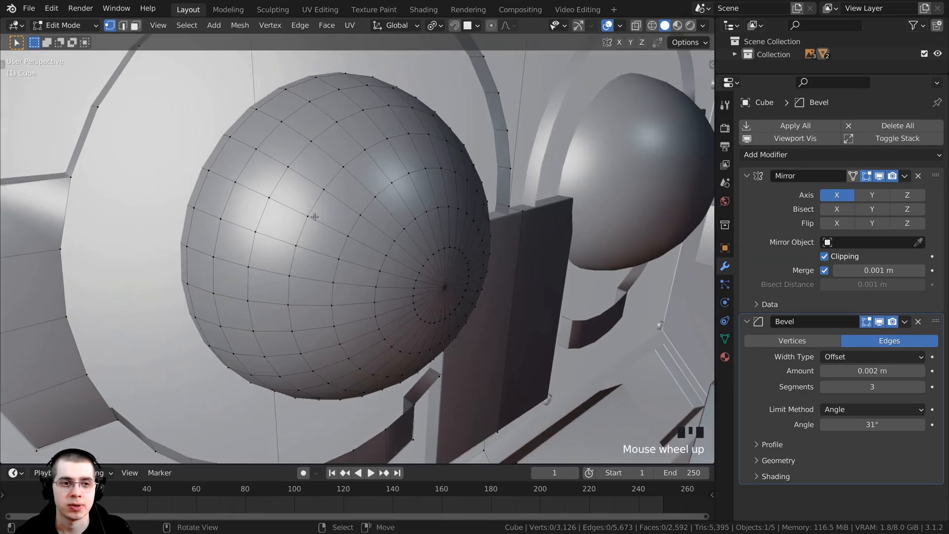
middle_drag(314, 189, 316, 215)
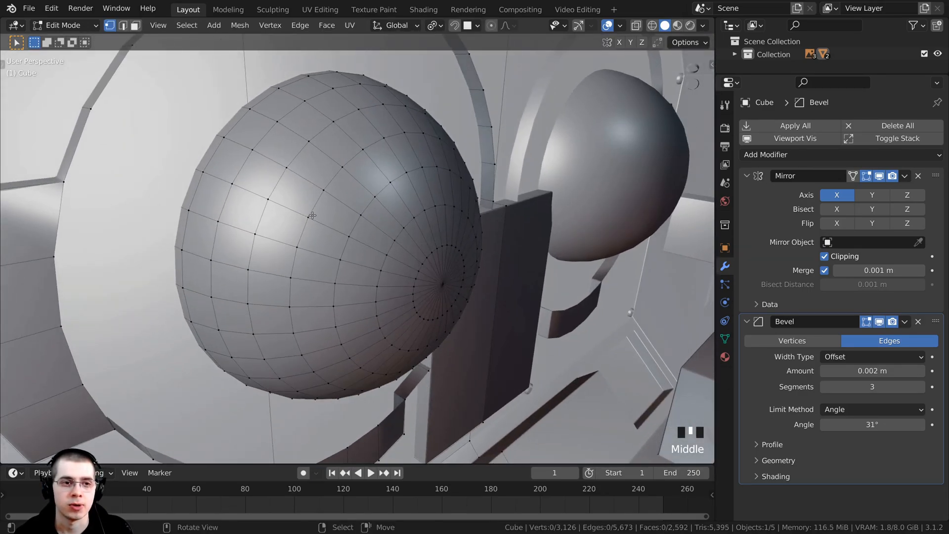
alt+right_click(242, 160)
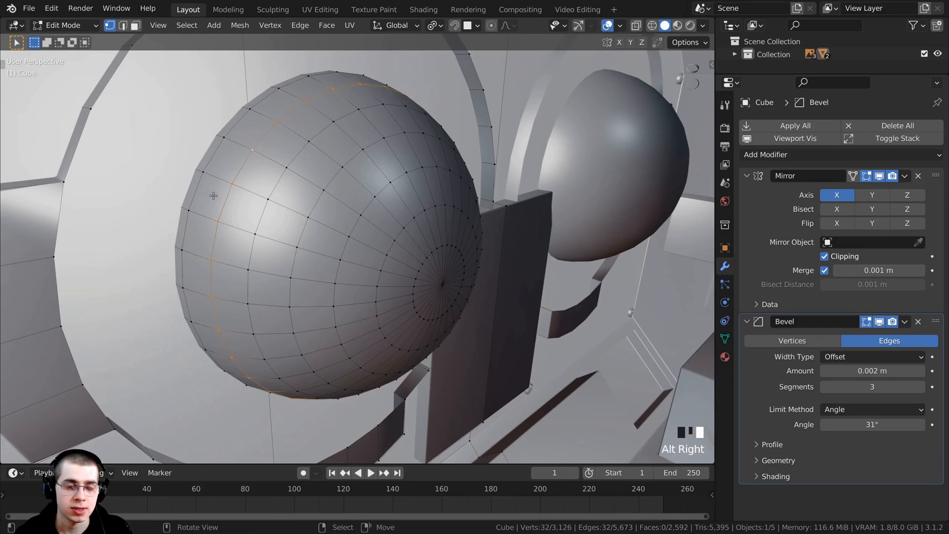
key(x)
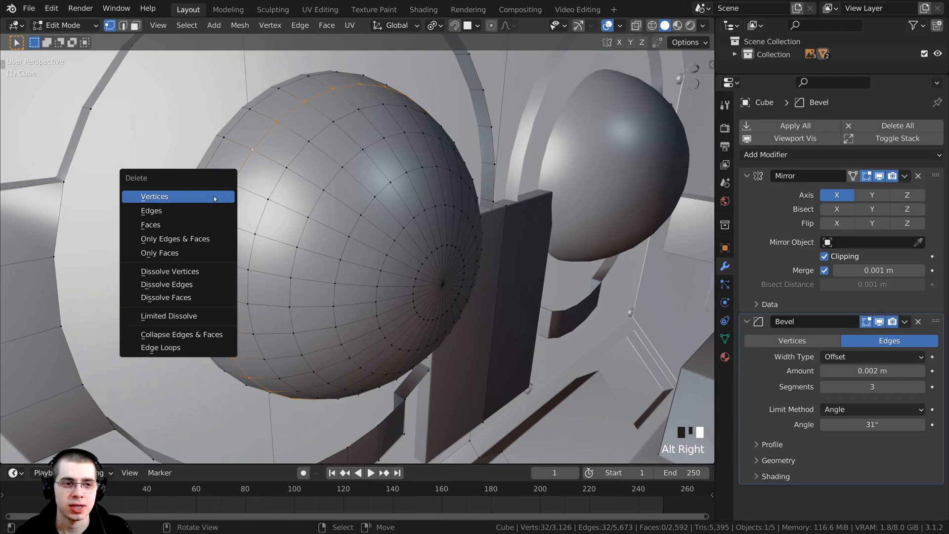
click(177, 196)
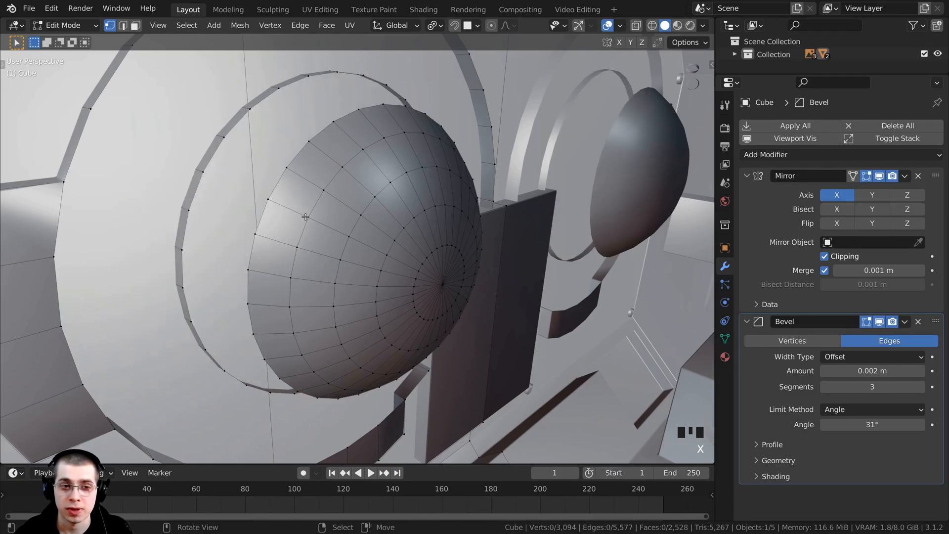
- Select the detached back portion of the large eye sphere with its linked geometry, delete its vertices and leave Edit Mode
key(l)
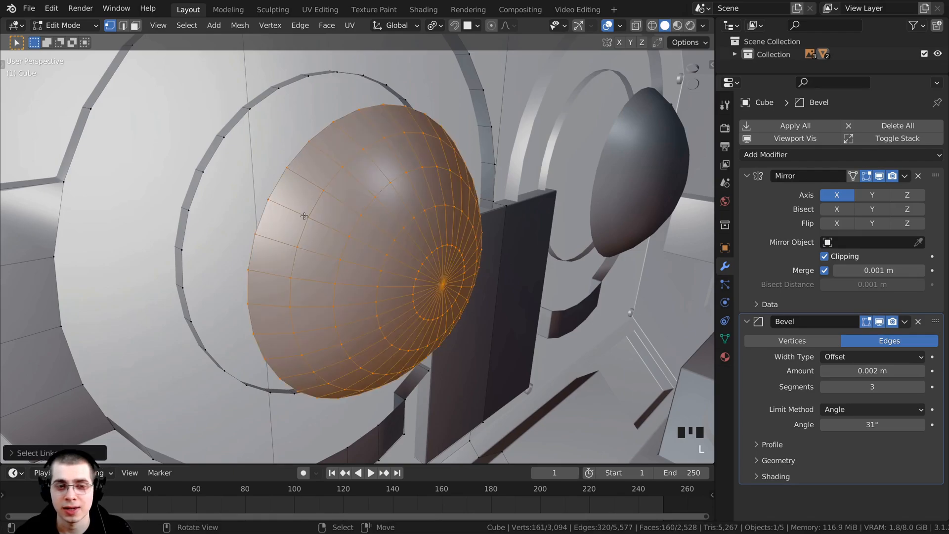
middle_drag(324, 223, 275, 191)
key(x)
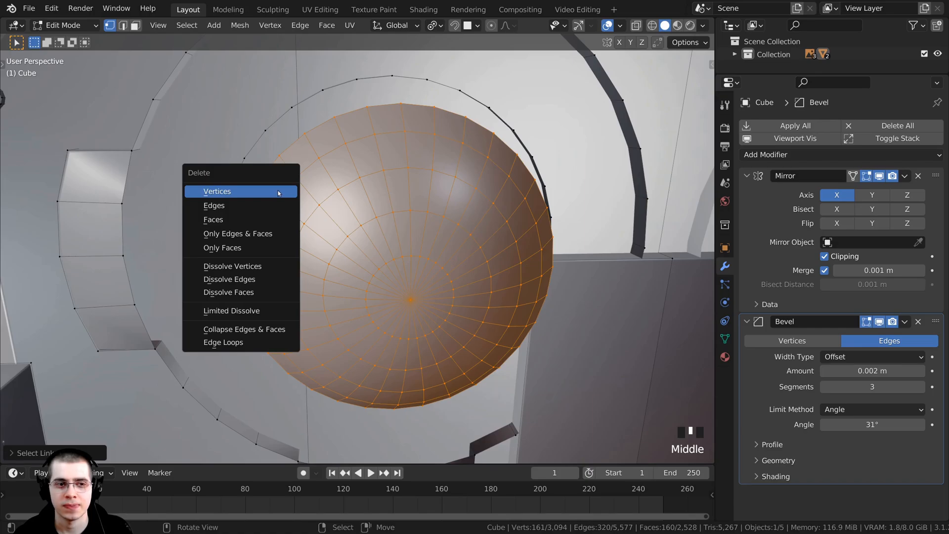
click(278, 191)
scroll(274, 194, down, 4)
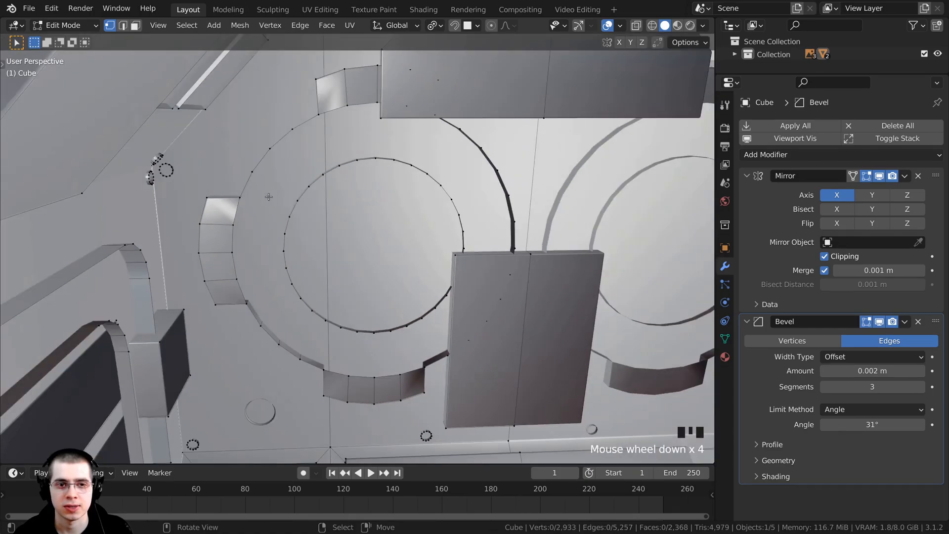
middle_drag(269, 196, 402, 227)
scroll(404, 199, down, 3)
scroll(494, 186, down, 1)
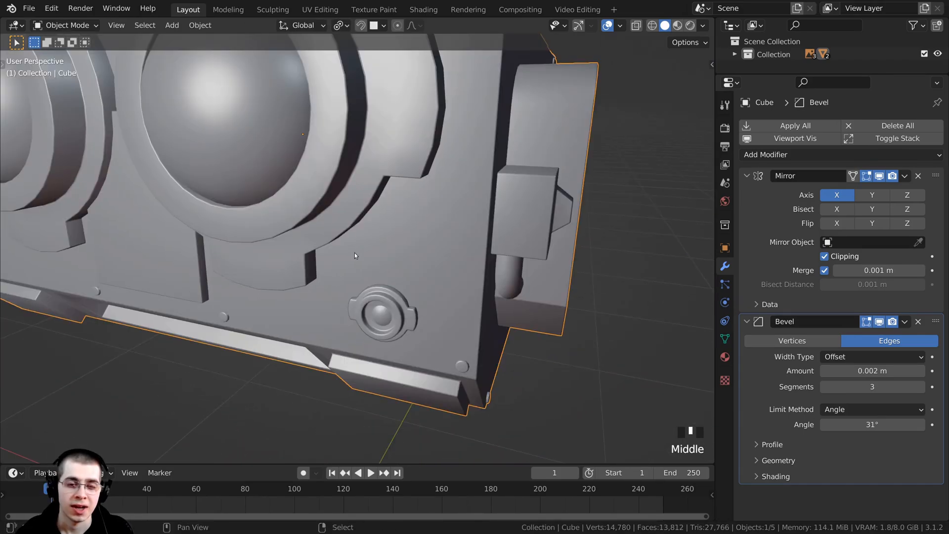
- In the small round detail's mesh, select the linked center dome and move it about 0.02 m outward along Y
shift+middle_drag(355, 253, 365, 207)
middle_drag(365, 208, 381, 260)
scroll(388, 230, up, 3)
right_click(389, 237)
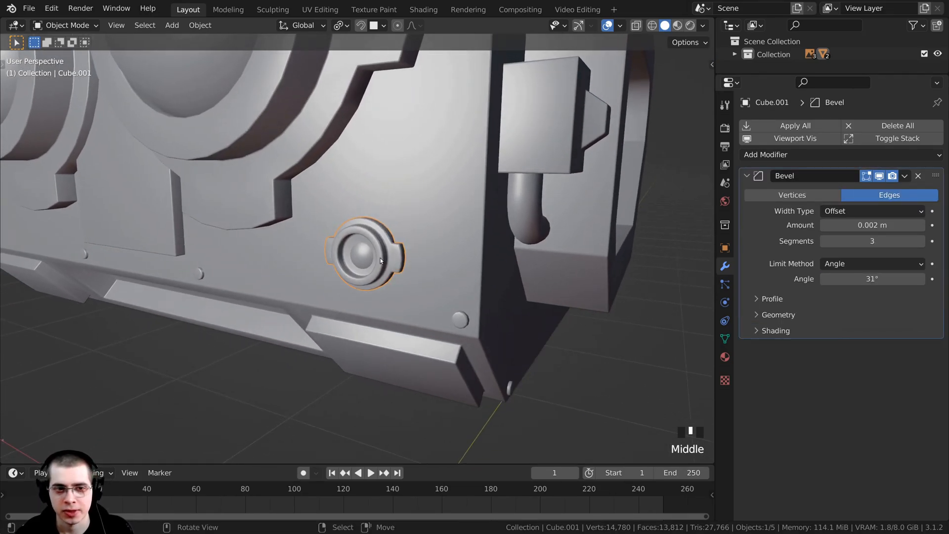
key(Tab)
scroll(362, 256, up, 3)
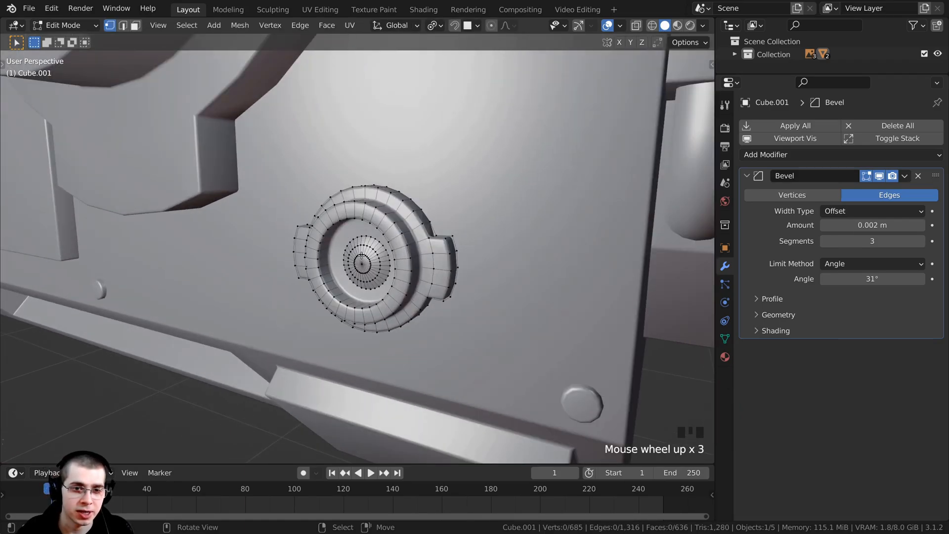
key(l)
mouse_move(368, 294)
middle_down()
mouse_move(399, 296)
mouse_move(367, 279)
middle_up()
key(KP_Decimal)
key(g)
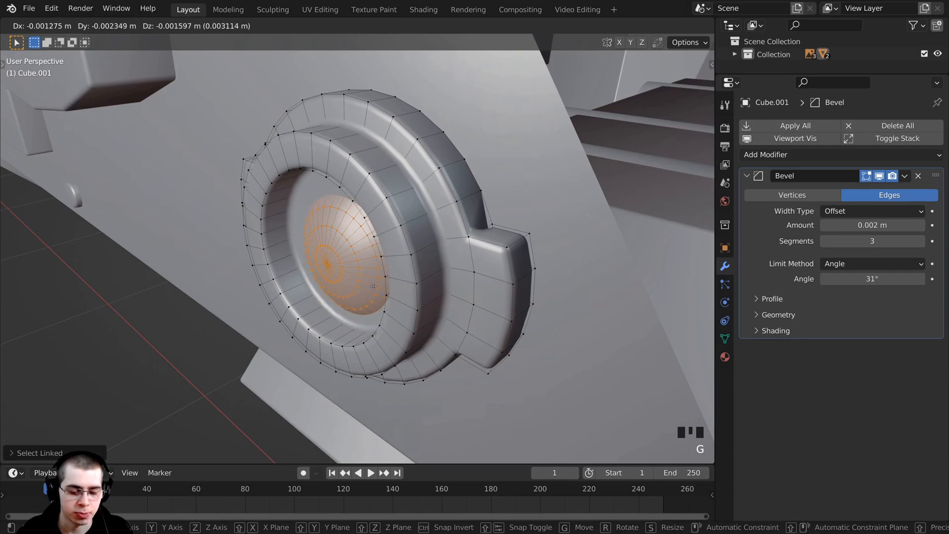
key(y)
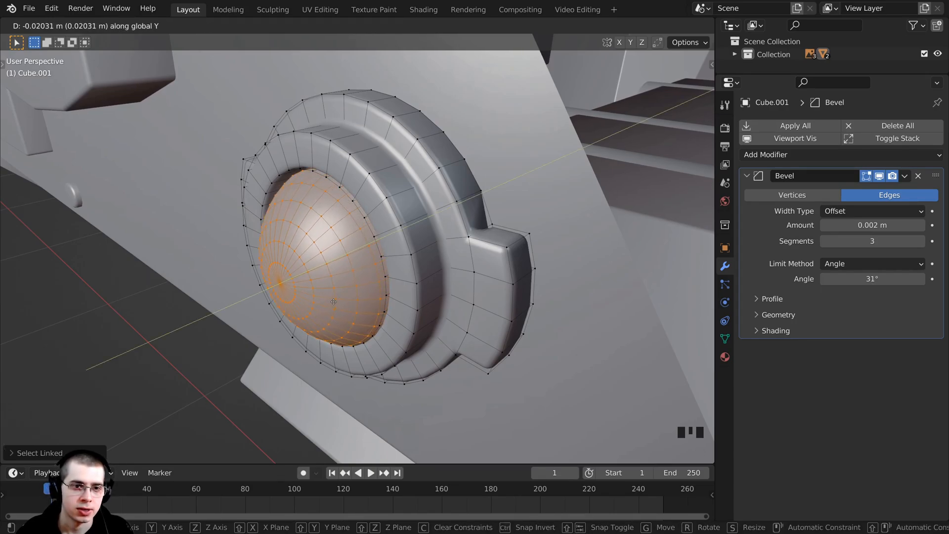
click(346, 297)
- Scale the small detail's center dome up by a factor of about 1.06 to fill its ring
middle_drag(346, 297, 376, 292)
key(s)
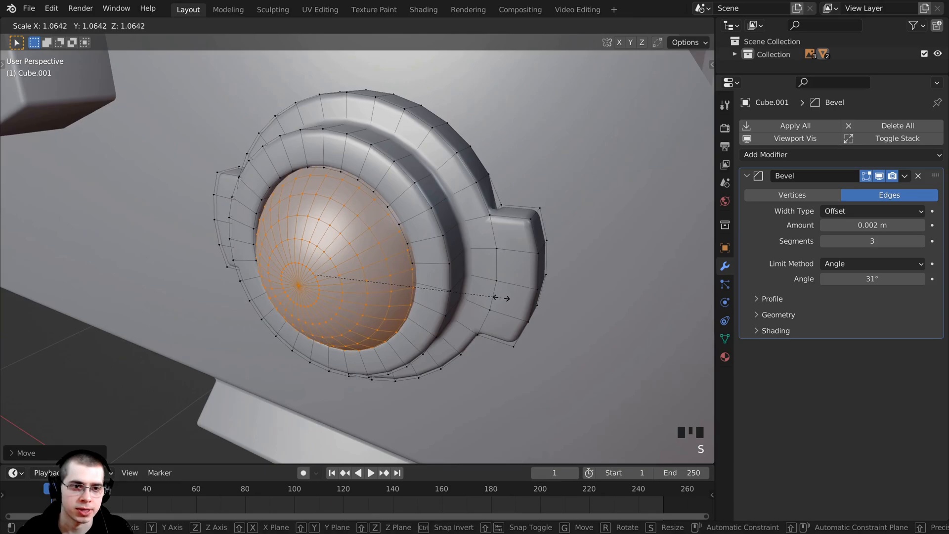
click(502, 299)
middle_drag(501, 298, 416, 272)
scroll(445, 277, down, 2)
key(Tab)
- Return to Object Mode and examine the small round detail's placement on the head's front face, close up and from a distance
middle_drag(415, 272, 360, 204)
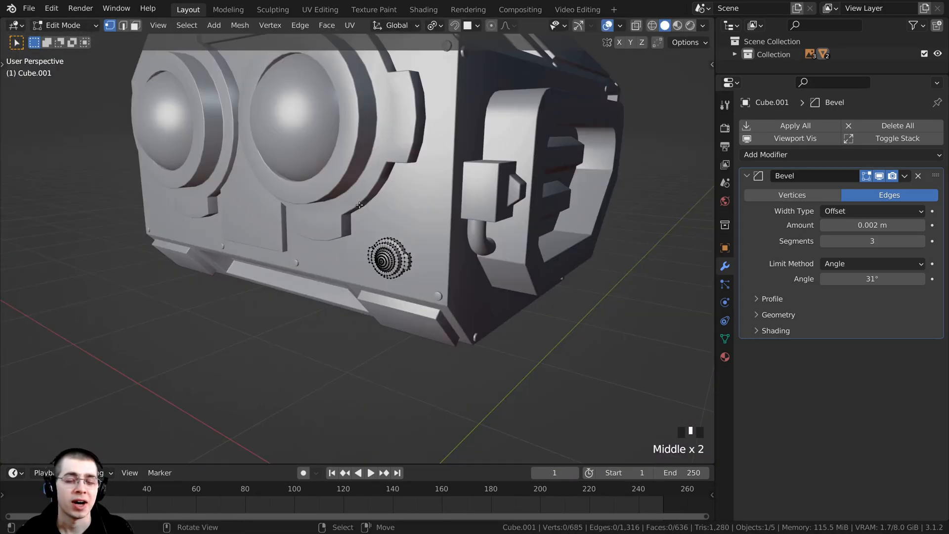
middle_drag(339, 248, 268, 252)
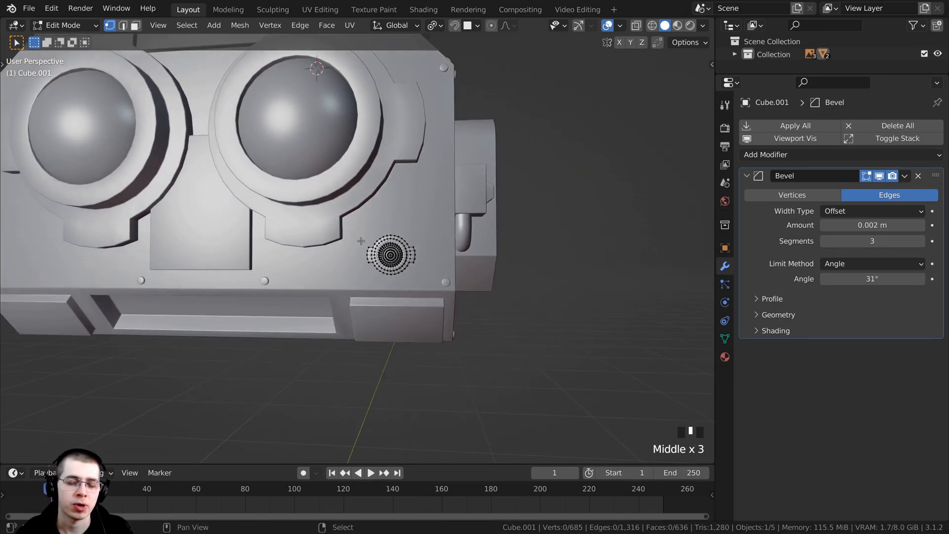
scroll(267, 252, up, 4)
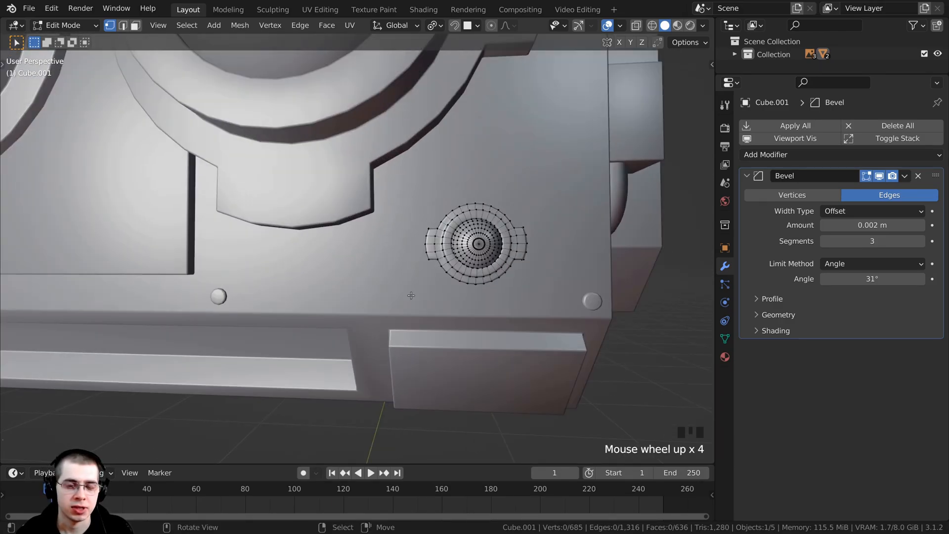
shift+middle_drag(349, 278, 322, 253)
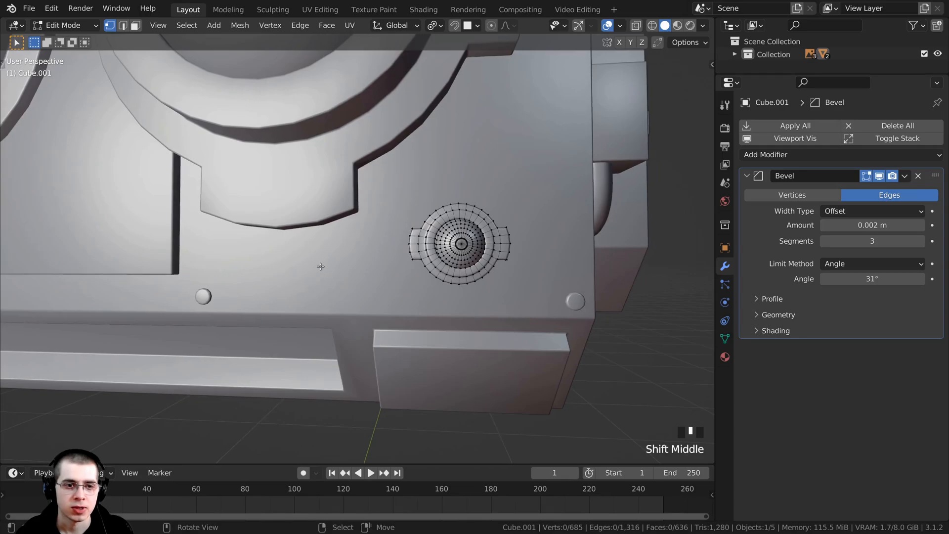
scroll(329, 251, down, 7)
key(Tab)
scroll(335, 154, down, 1)
middle_drag(334, 154, 342, 195)
shift+middle_drag(343, 196, 364, 163)
key(g)
click(401, 167)
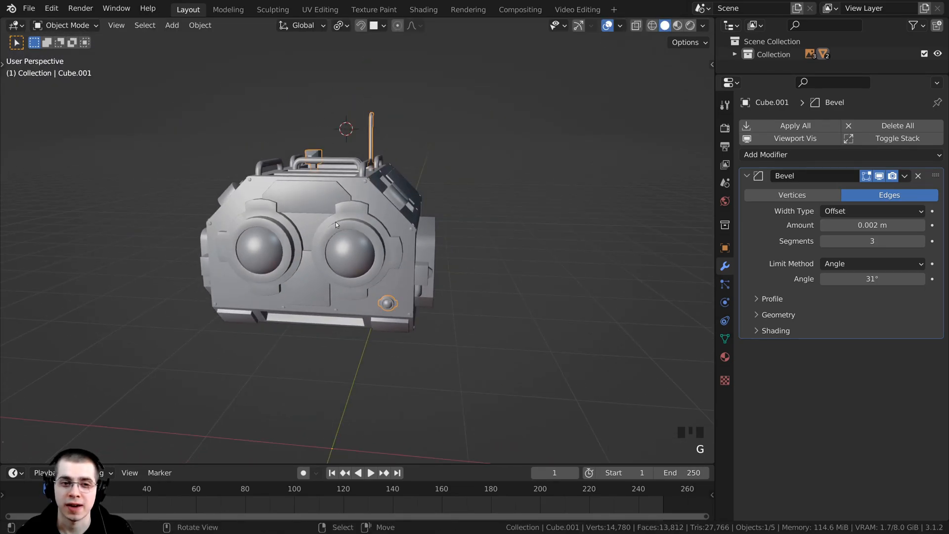
- In Edit Mode on the small round detail's mesh, deselect everything and add a cube
scroll(336, 224, up, 2)
key(Tab)
key(a)
key(a)
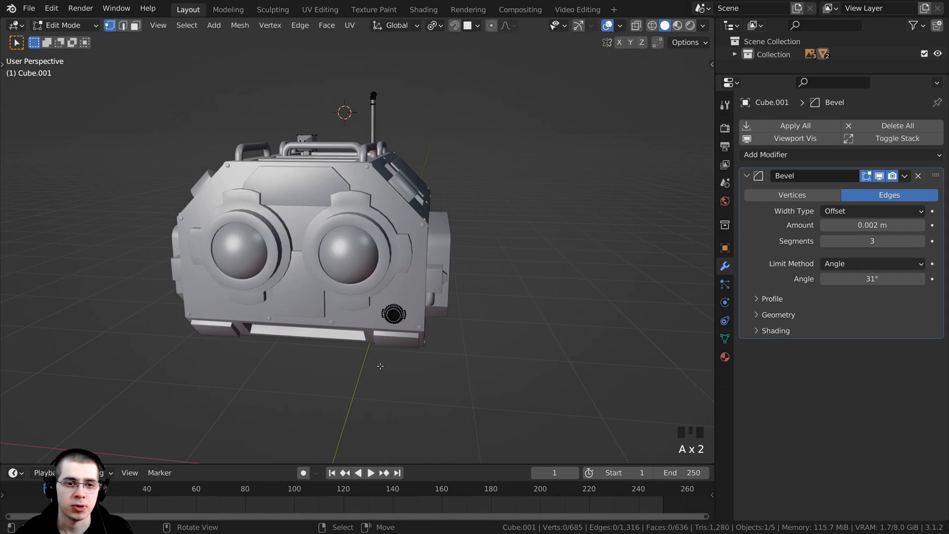
middle_drag(380, 366, 367, 256)
key(shift+a)
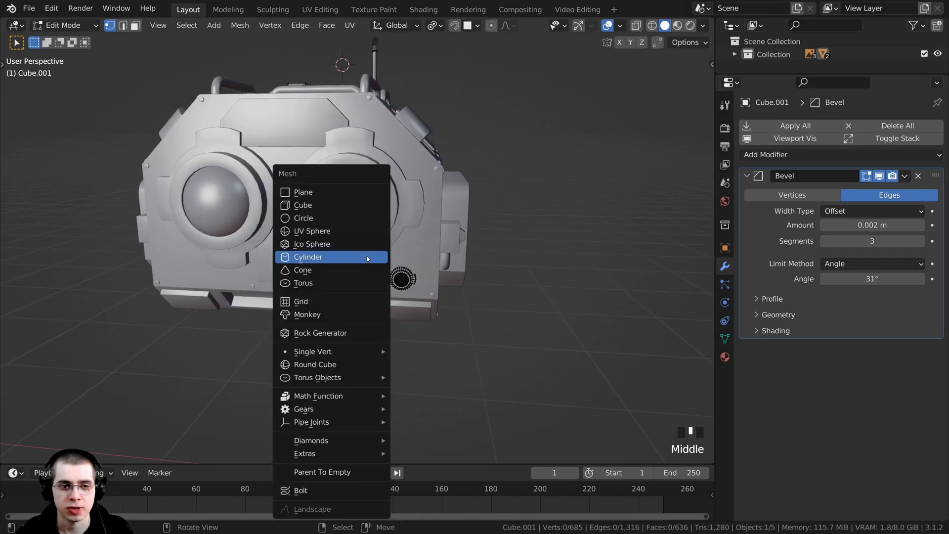
click(330, 204)
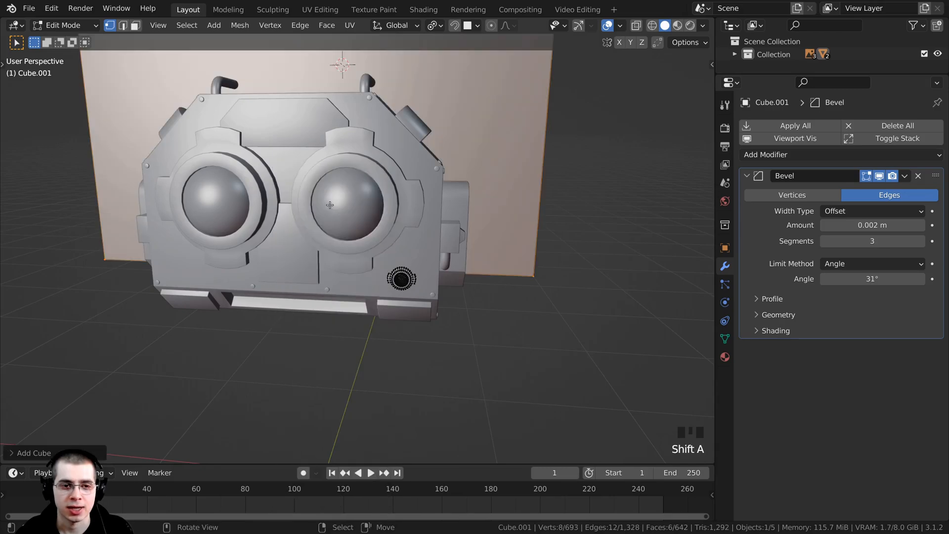
- Move the new cube down toward the head's front and scale it to roughly half size
scroll(330, 205, down, 3)
middle_drag(330, 205, 416, 127)
key(g)
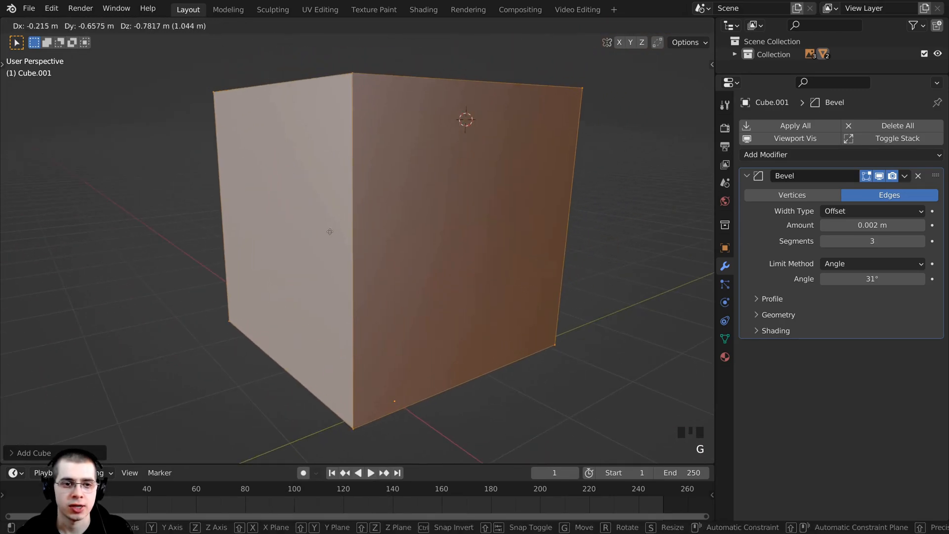
click(312, 251)
key(s)
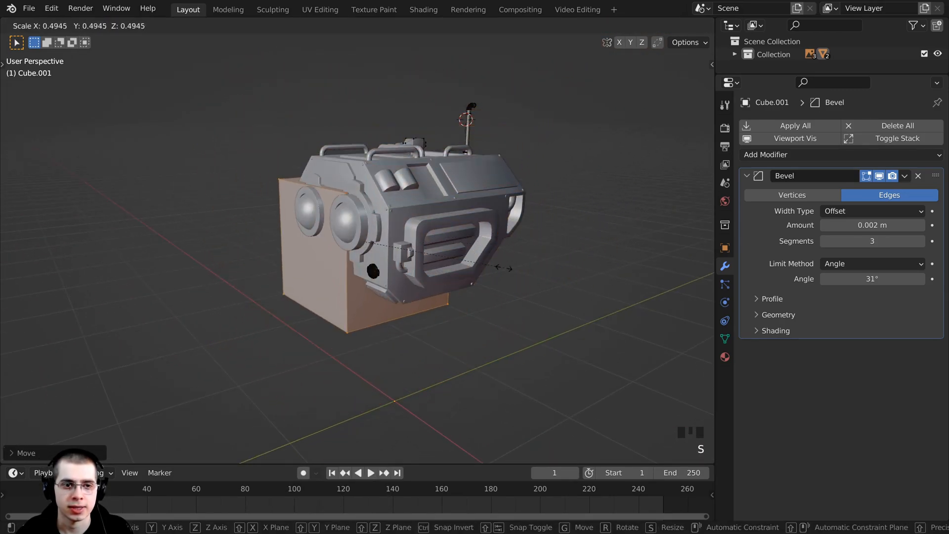
click(501, 267)
- Bring the cube out in front of the head's lower face and shrink it further to a small block
middle_drag(502, 267, 580, 281)
key(g)
click(557, 235)
key(s)
click(539, 281)
key(g)
click(587, 318)
key(s)
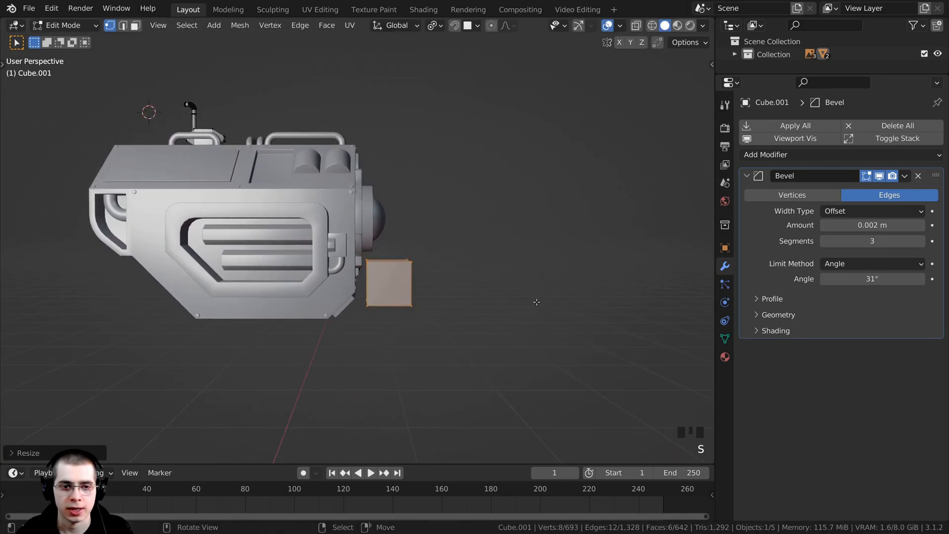
- In the front wireframe view, scale the cube down close to the height of the reference's small horizontal bar
key(KP_1)
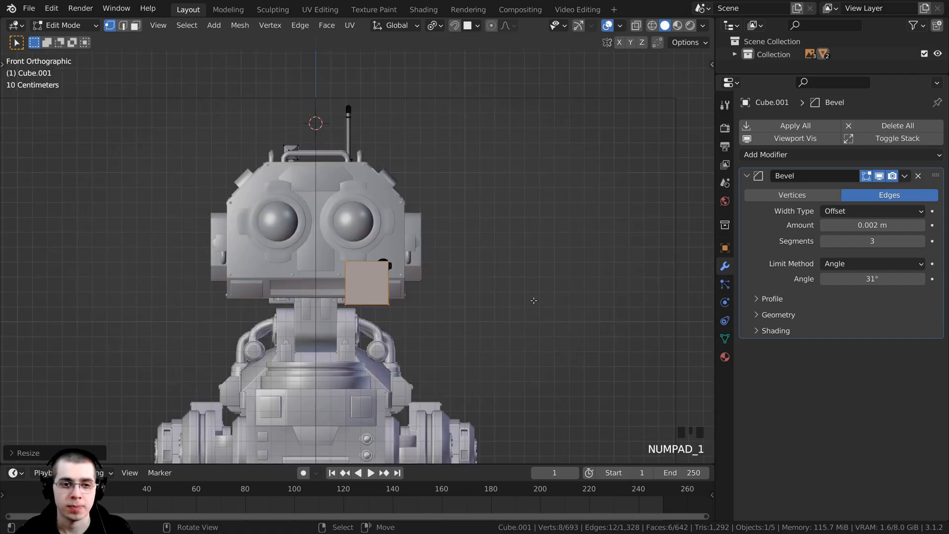
scroll(498, 263, up, 5)
key(z)
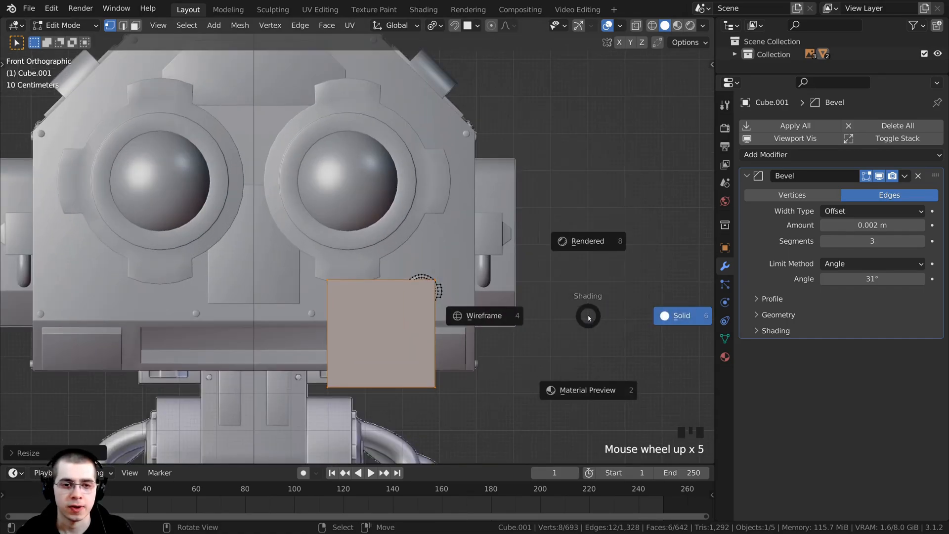
click(467, 316)
scroll(638, 229, up, 5)
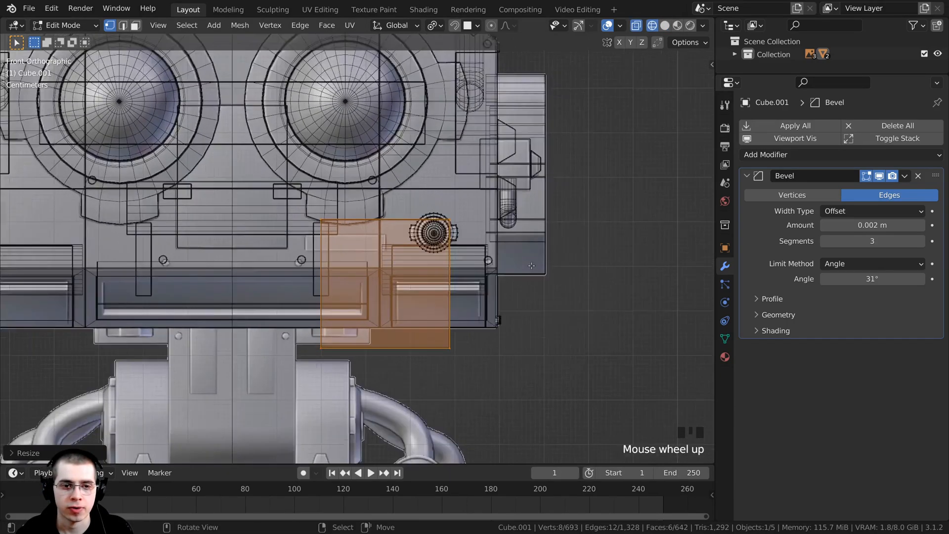
key(s)
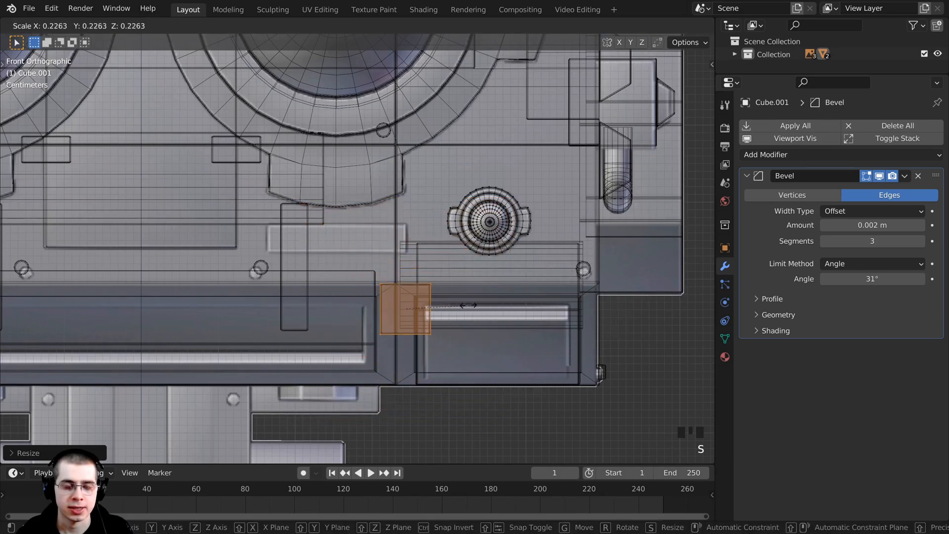
click(382, 336)
- Move the cube onto the reference's horizontal bar below the eye and scale it to match the bar's height
scroll(413, 333, up, 1)
key(g)
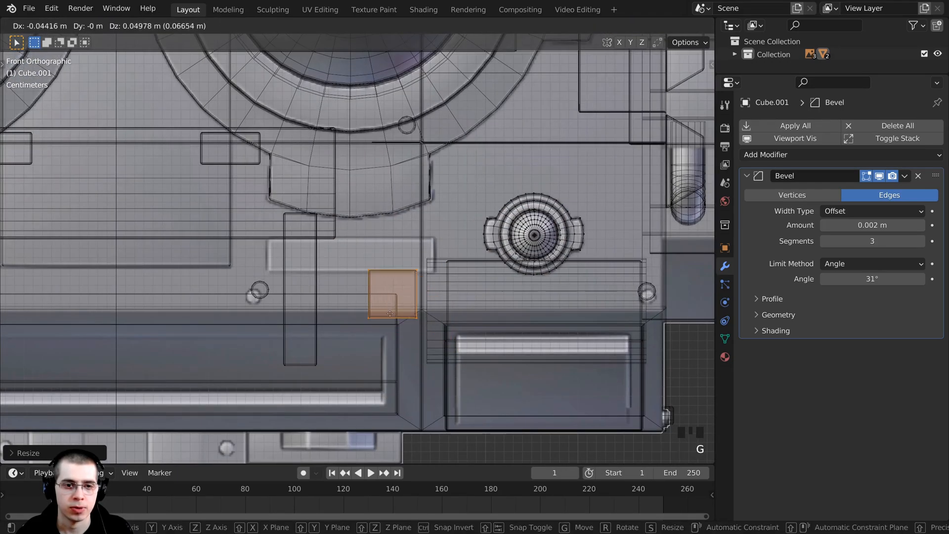
click(410, 281)
key(s)
click(396, 276)
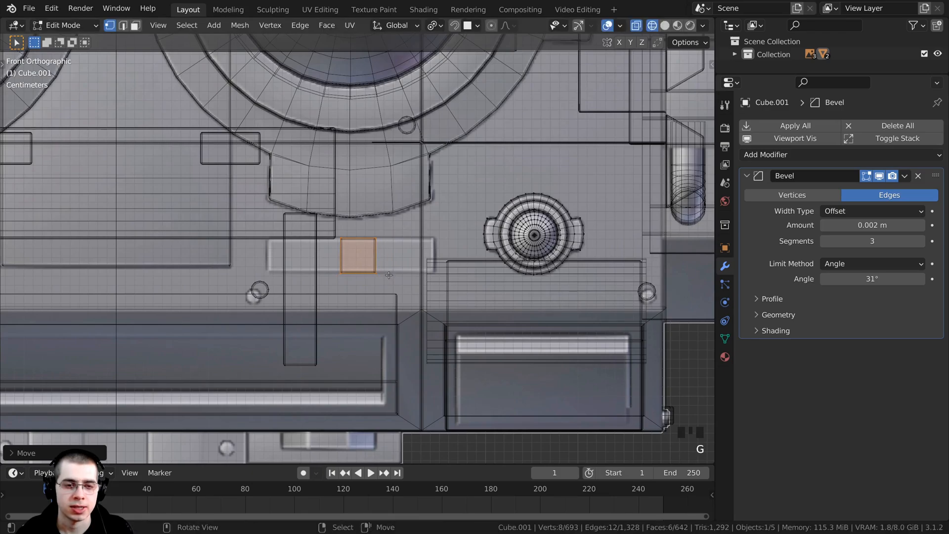
key(g)
click(392, 275)
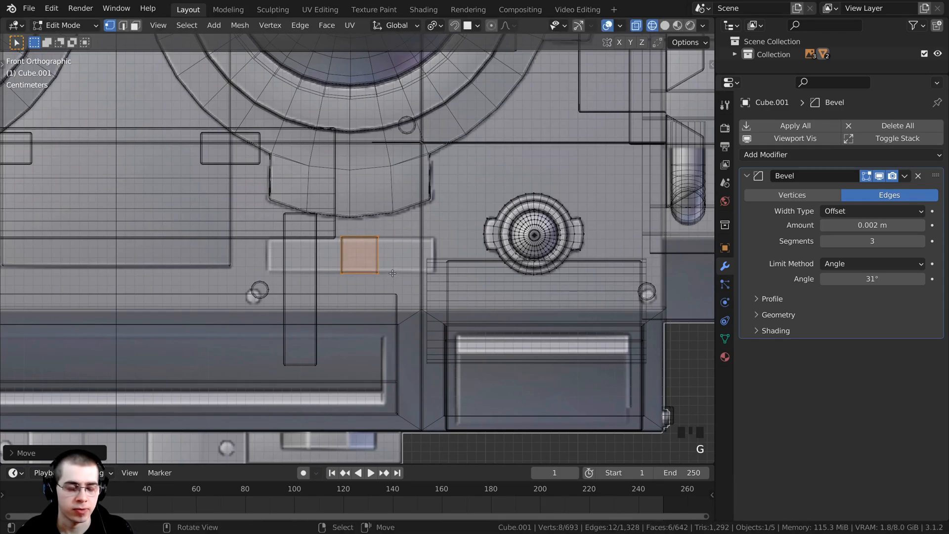
- Stretch the cube along X by a factor of about 4.5 and align it with the reference bar's outline
key(s)
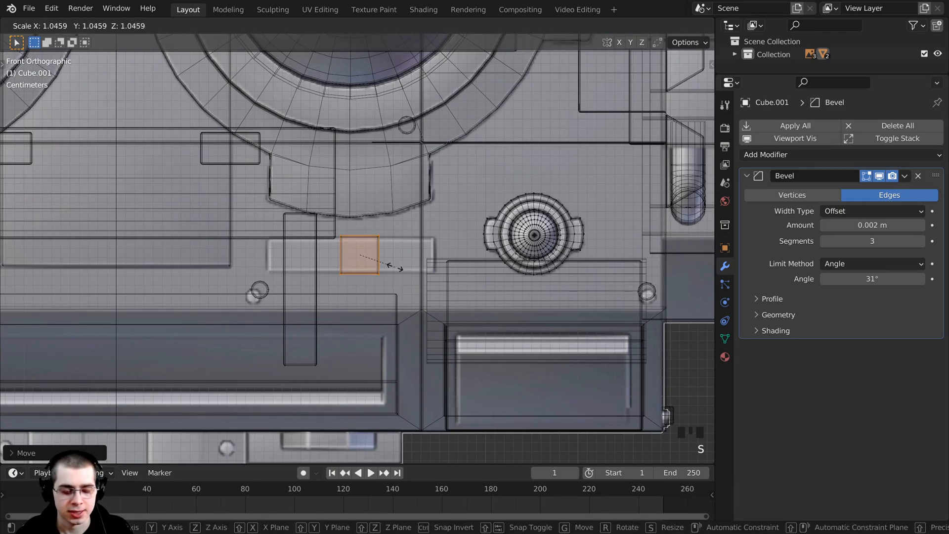
key(x)
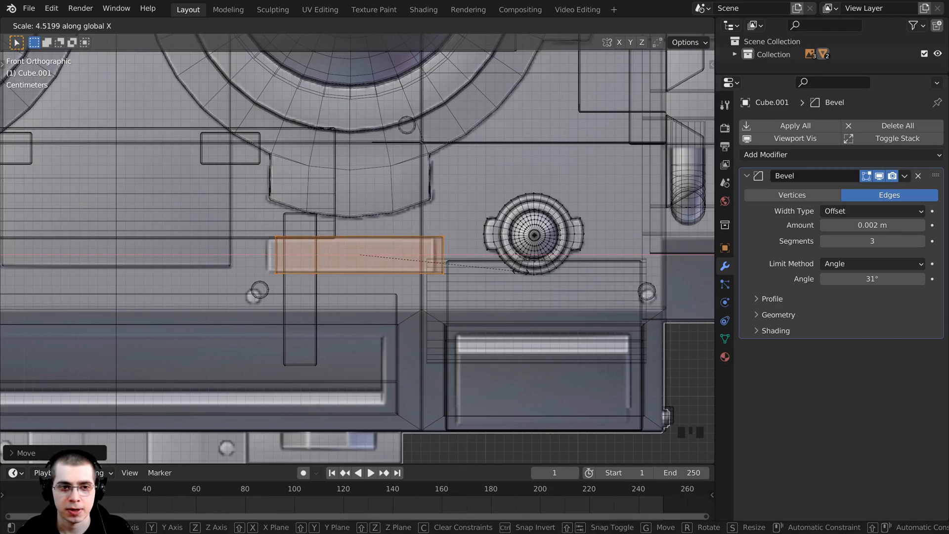
click(522, 271)
key(g)
click(504, 254)
key(s)
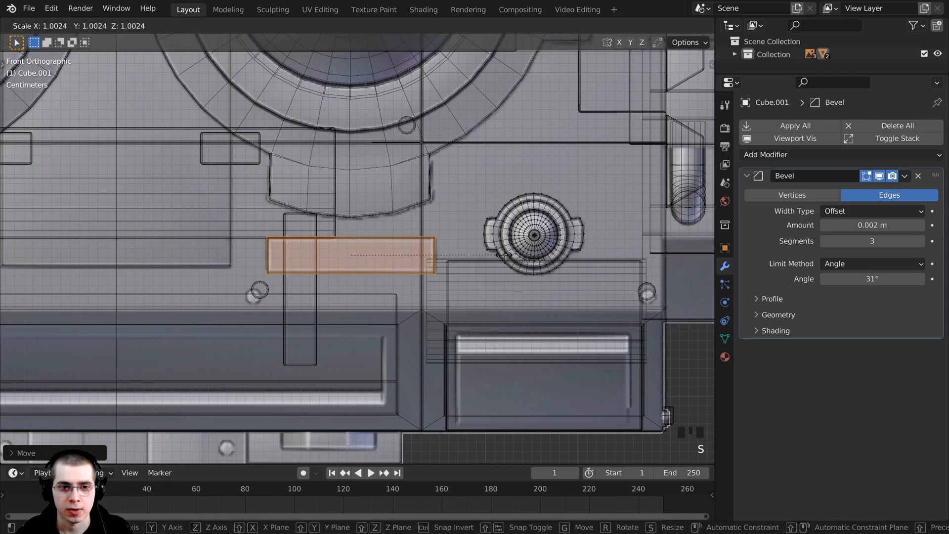
key(Escape)
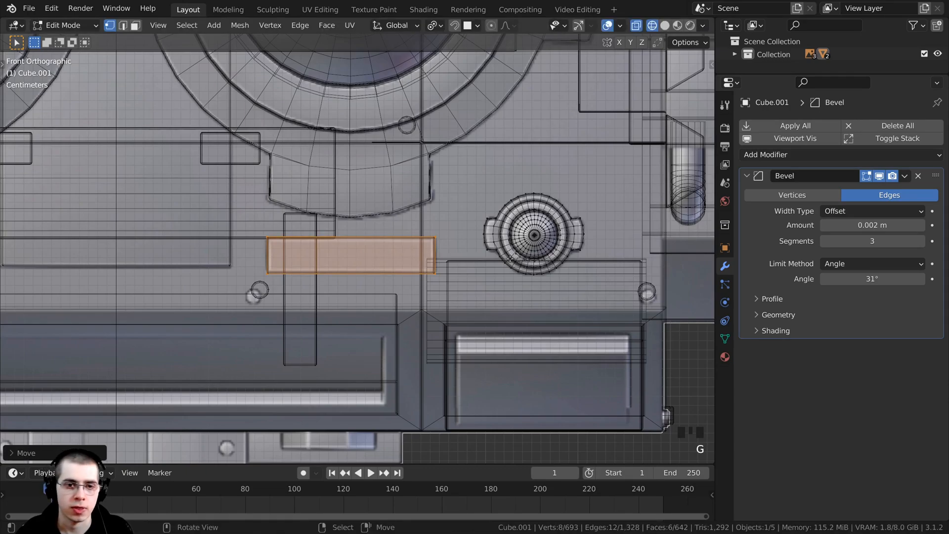
- In the right side view, move the bar about 0.23 m along Y so it sits partly inside the head's front face
key(KP_3)
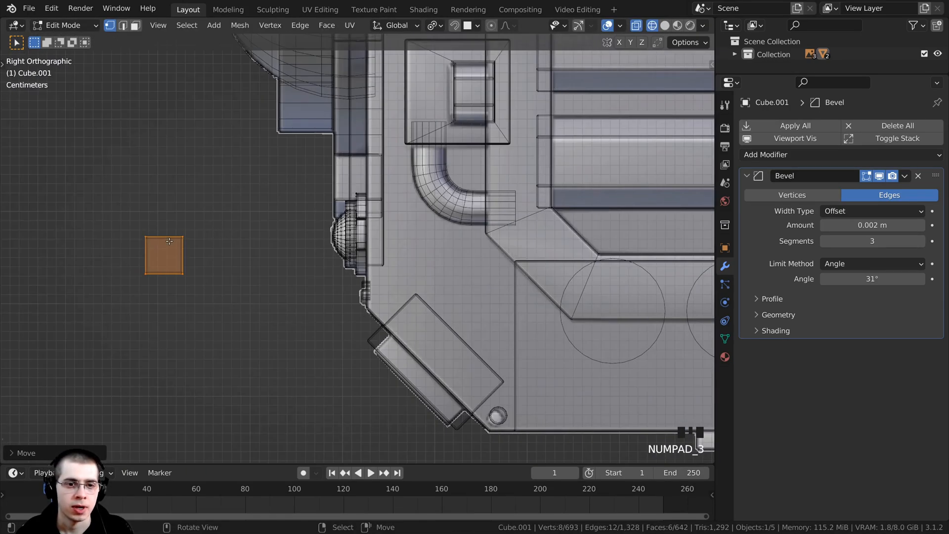
key(g)
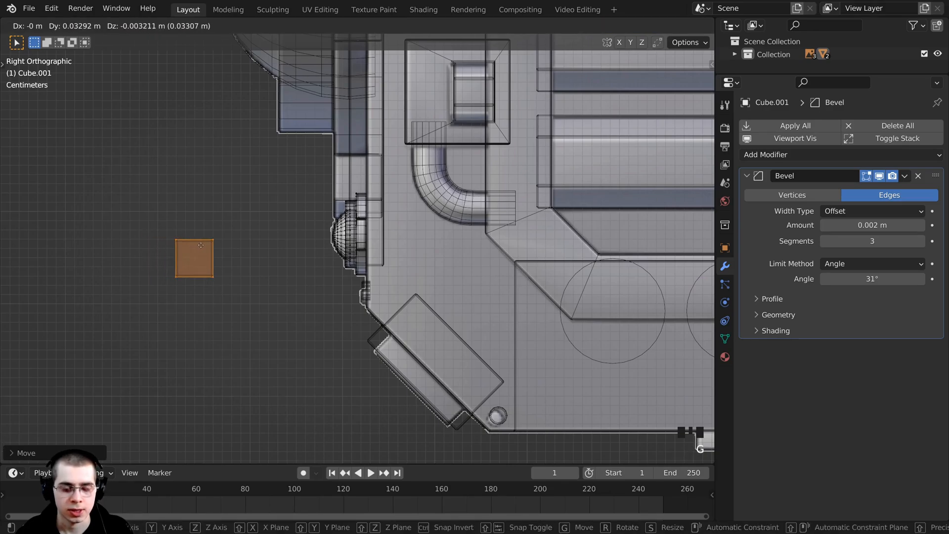
key(x)
key(y)
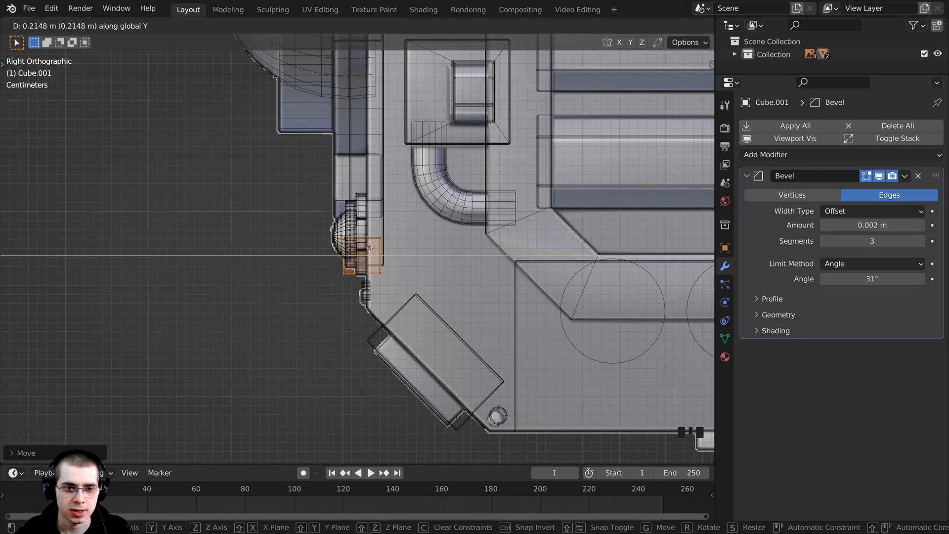
click(380, 247)
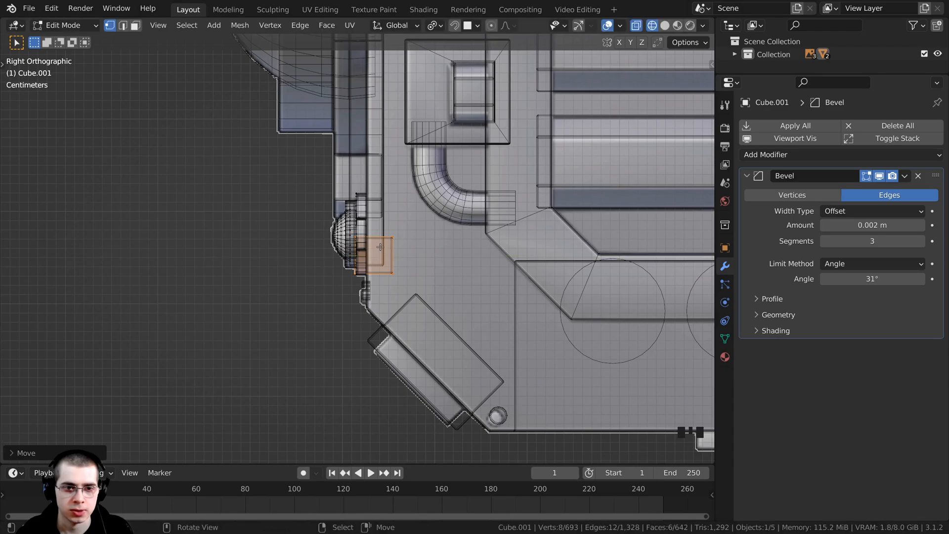
- Switch to solid shading, fine-tune how far the bar protrudes along Y from the front face, and return to Object Mode
key(z)
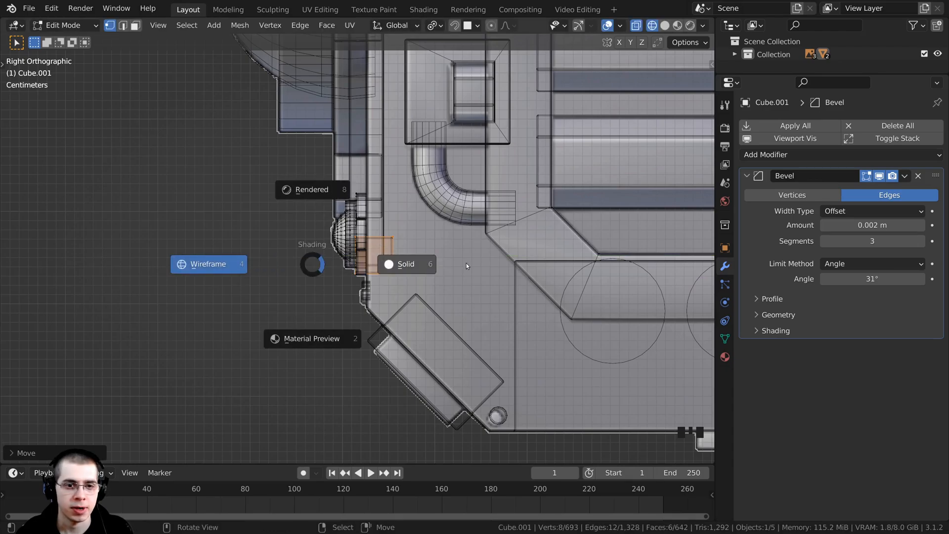
click(467, 263)
middle_drag(467, 263, 496, 240)
scroll(496, 240, up, 2)
key(g)
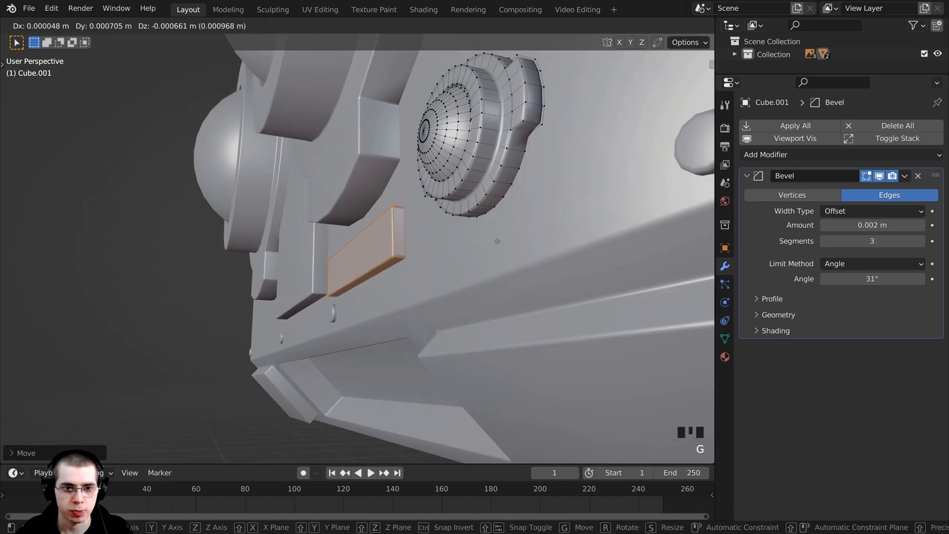
key(y)
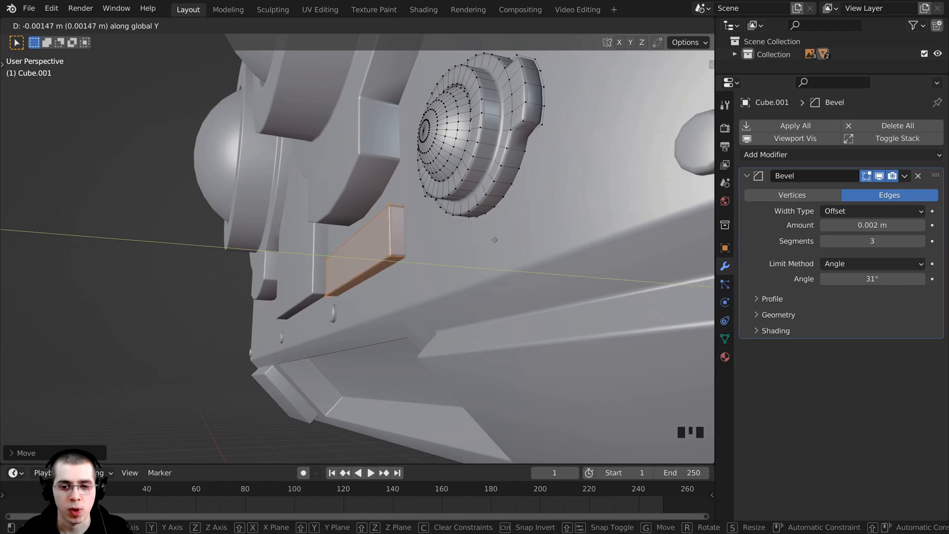
click(501, 240)
middle_drag(502, 239, 444, 288)
key(Tab)
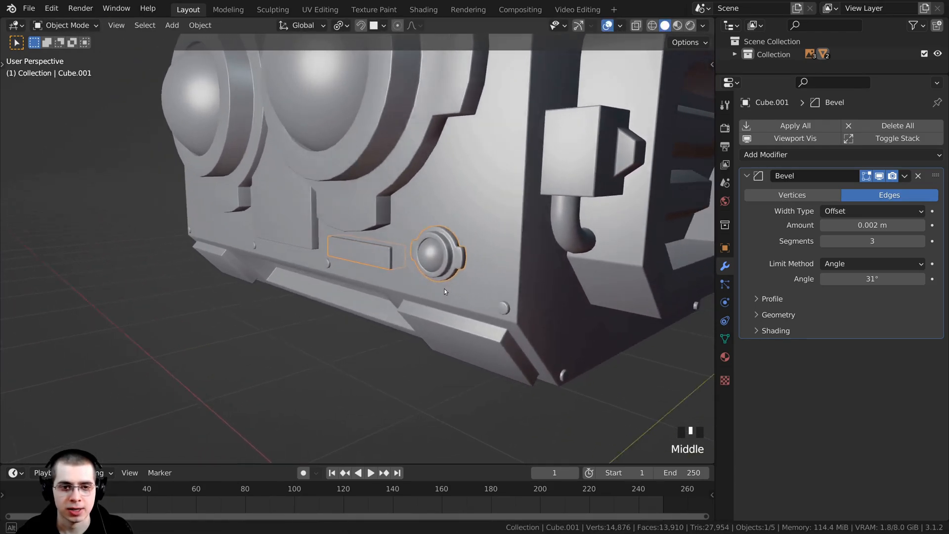
- Check the bar's beveled edges up close and apply Shade Smooth to the object
scroll(491, 291, up, 7)
scroll(510, 235, up, 1)
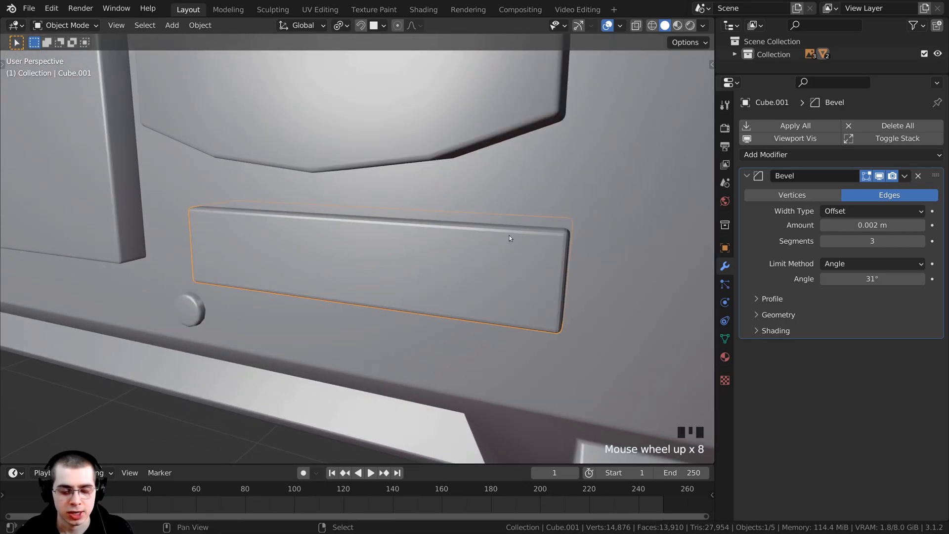
scroll(398, 284, up, 3)
scroll(412, 272, down, 1)
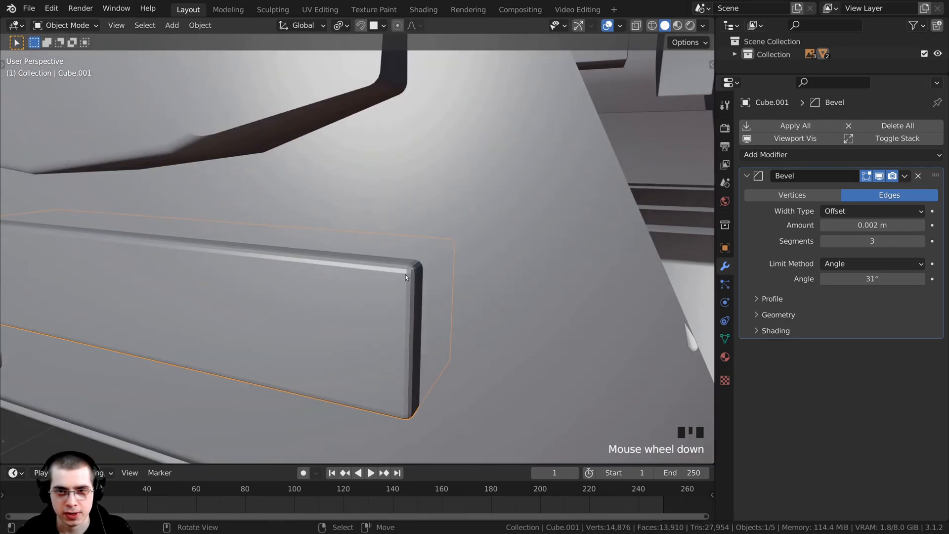
scroll(406, 275, down, 1)
right_click(376, 209)
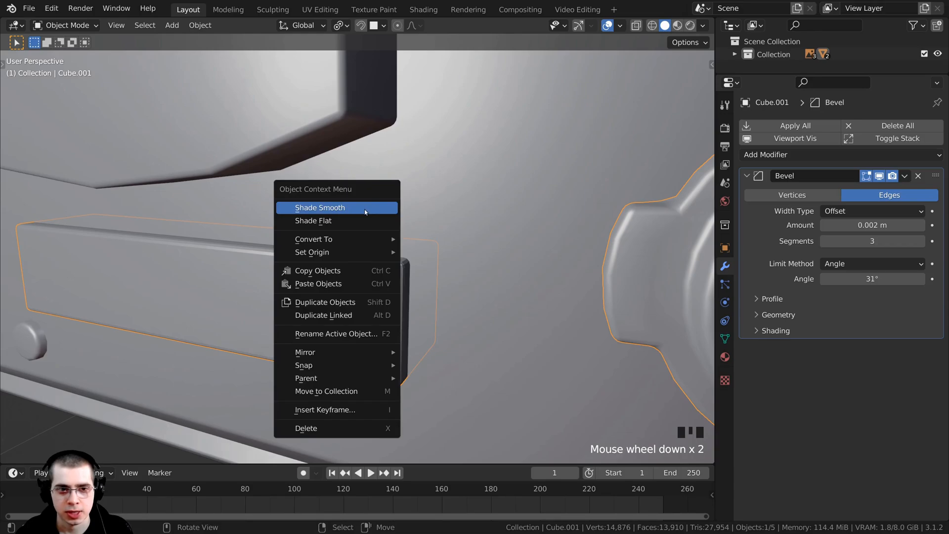
click(366, 210)
- Deselect everything, review the whole head from the front and sides, and save the file
scroll(366, 214, down, 7)
key(alt+a)
scroll(370, 227, down, 3)
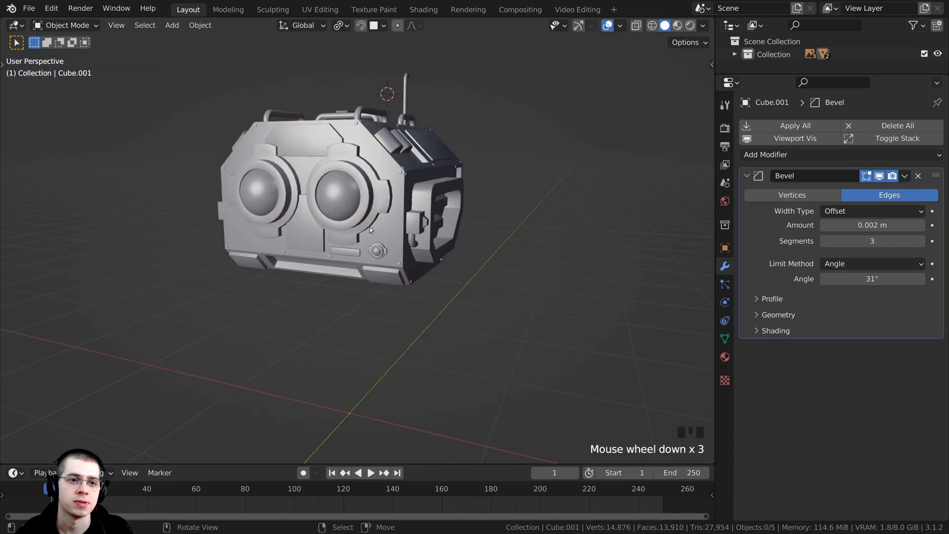
scroll(380, 268, up, 1)
scroll(346, 271, down, 2)
middle_drag(380, 268, 337, 289)
key(ctrl+s)
middle_drag(303, 272, 469, 339)
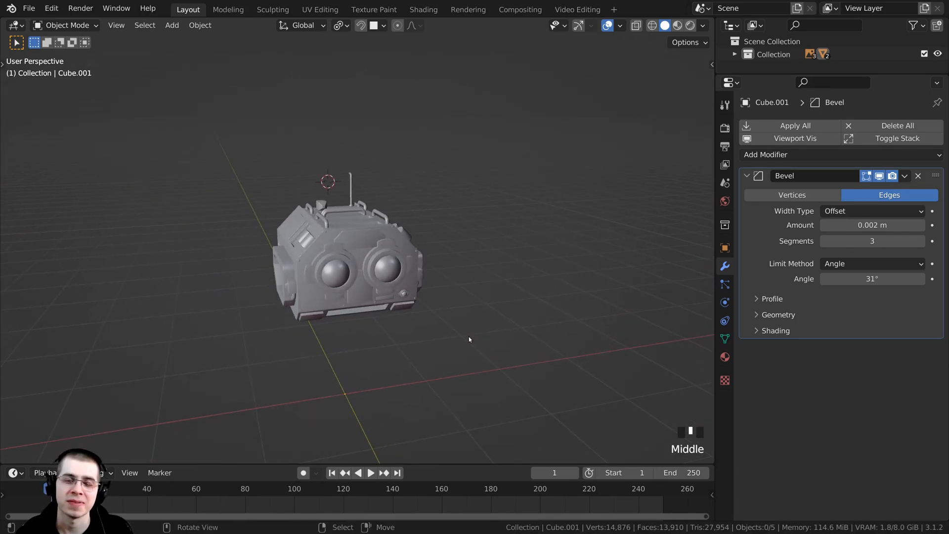